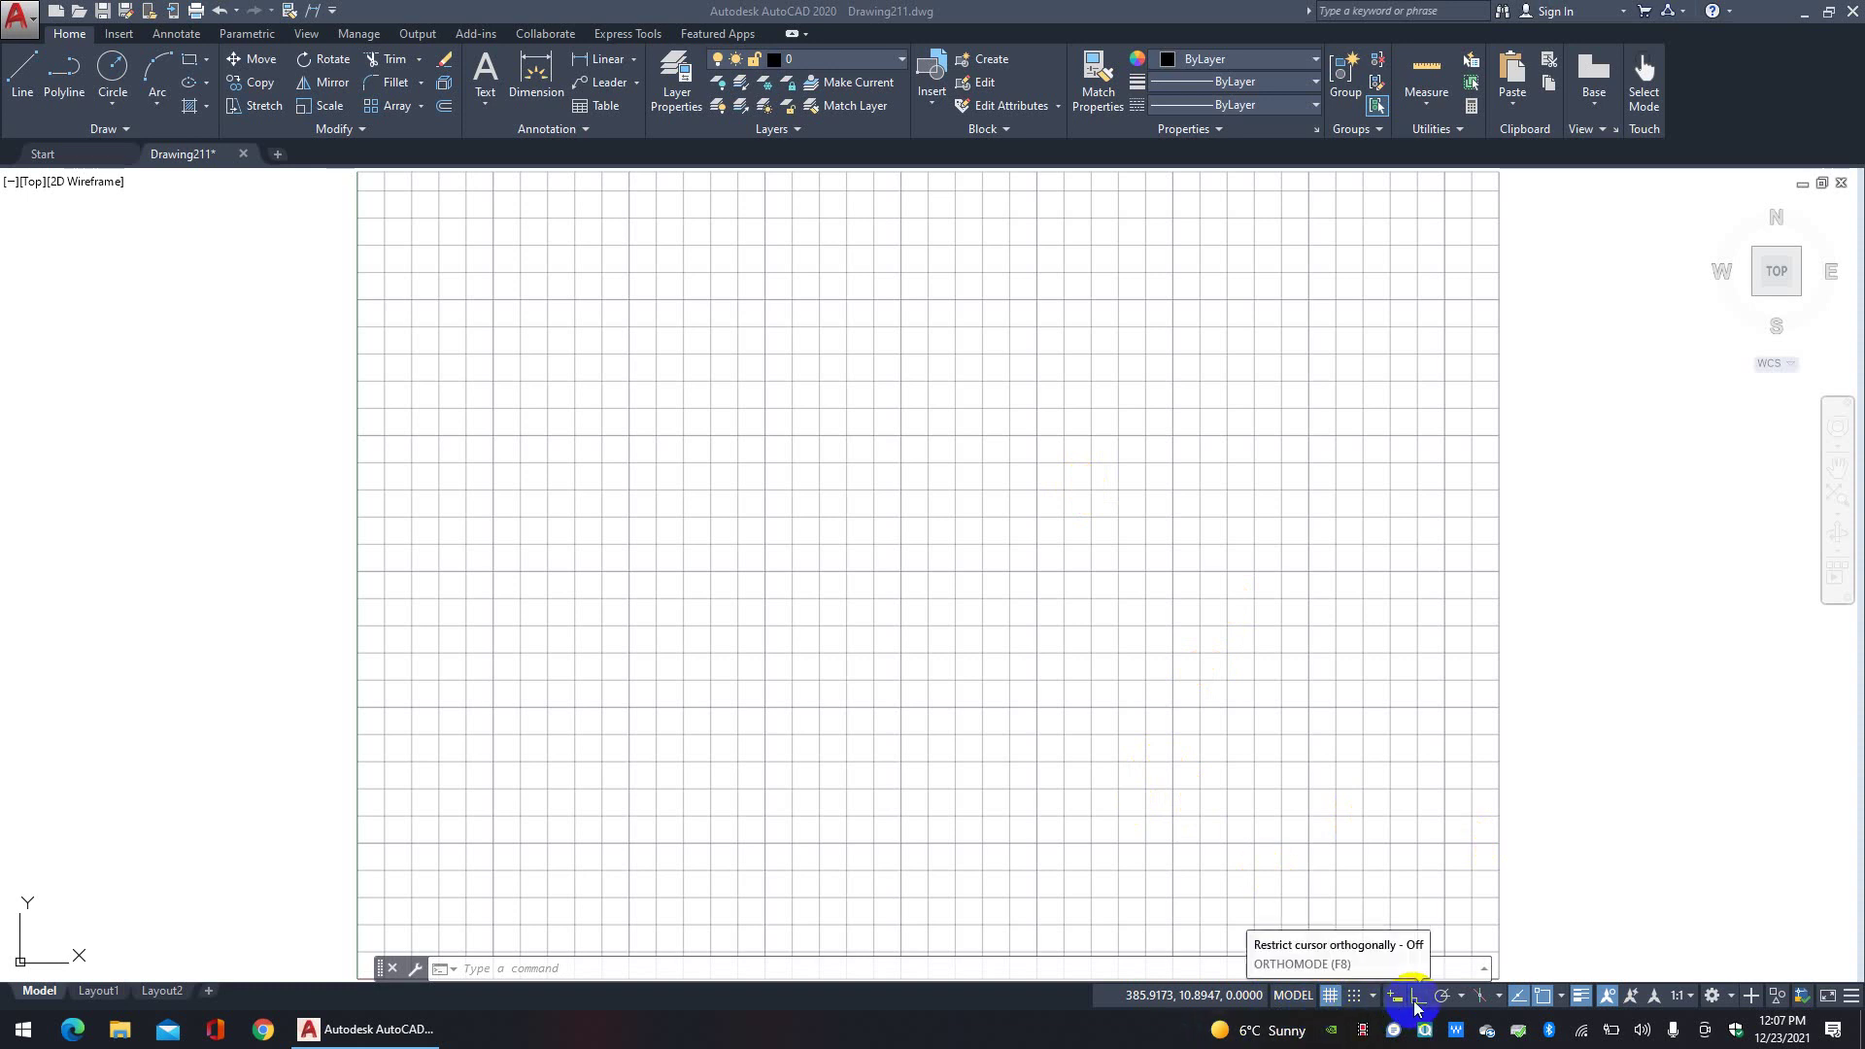
# Step: Set the snap type to Isometric snap in the drafting settings and turn off the grid display
pyautogui.rightClick(1330, 997)
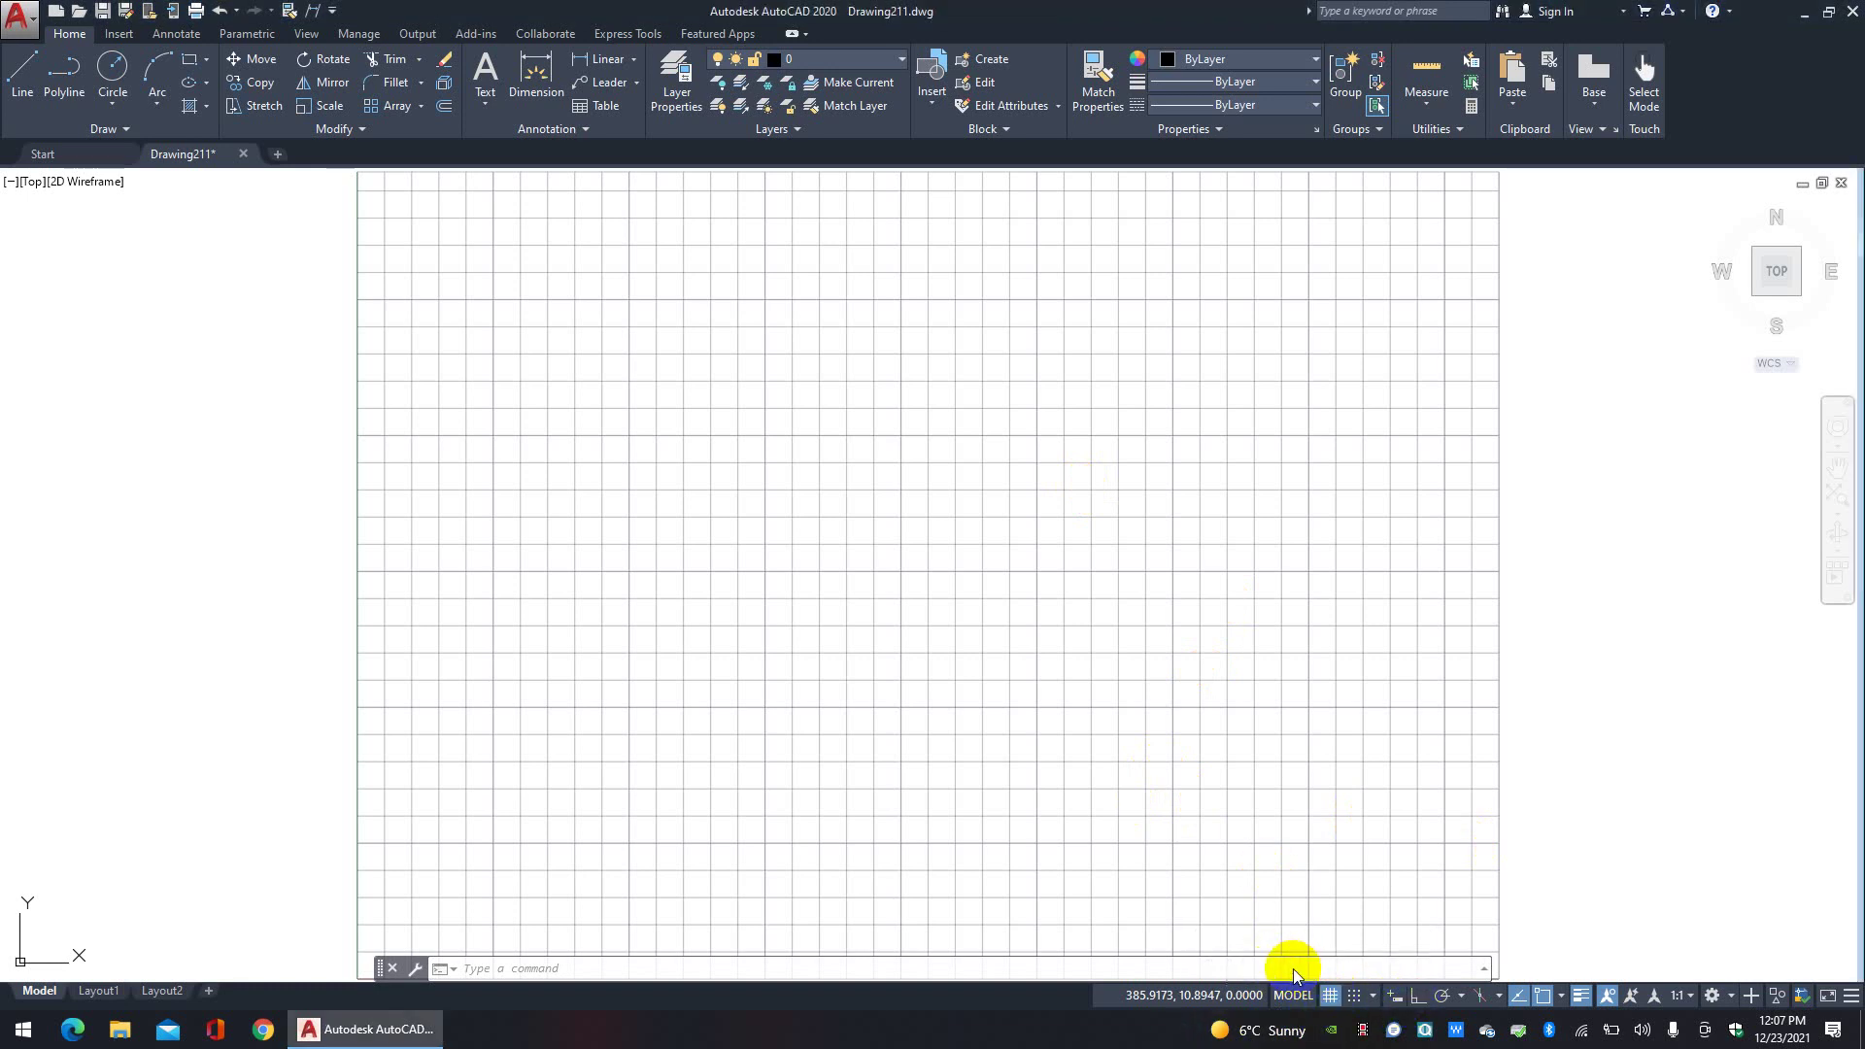
pyautogui.click(821, 618)
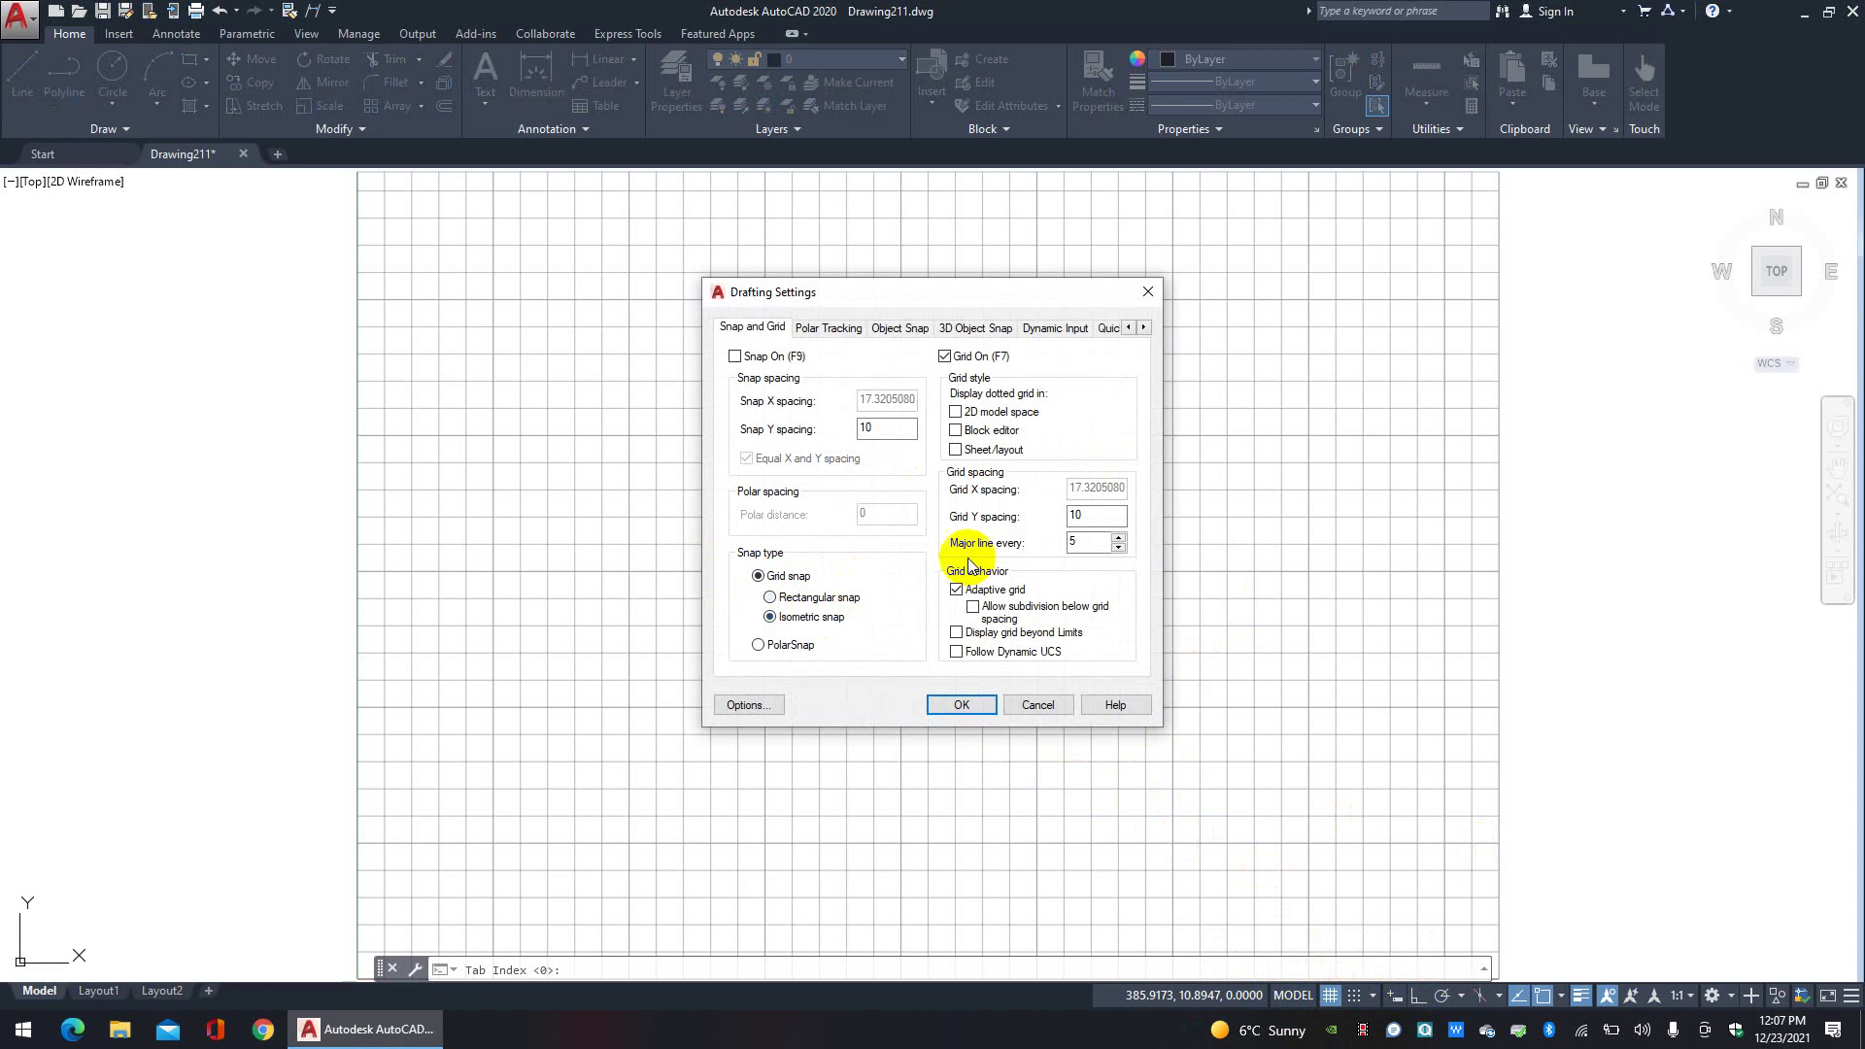
pyautogui.click(966, 701)
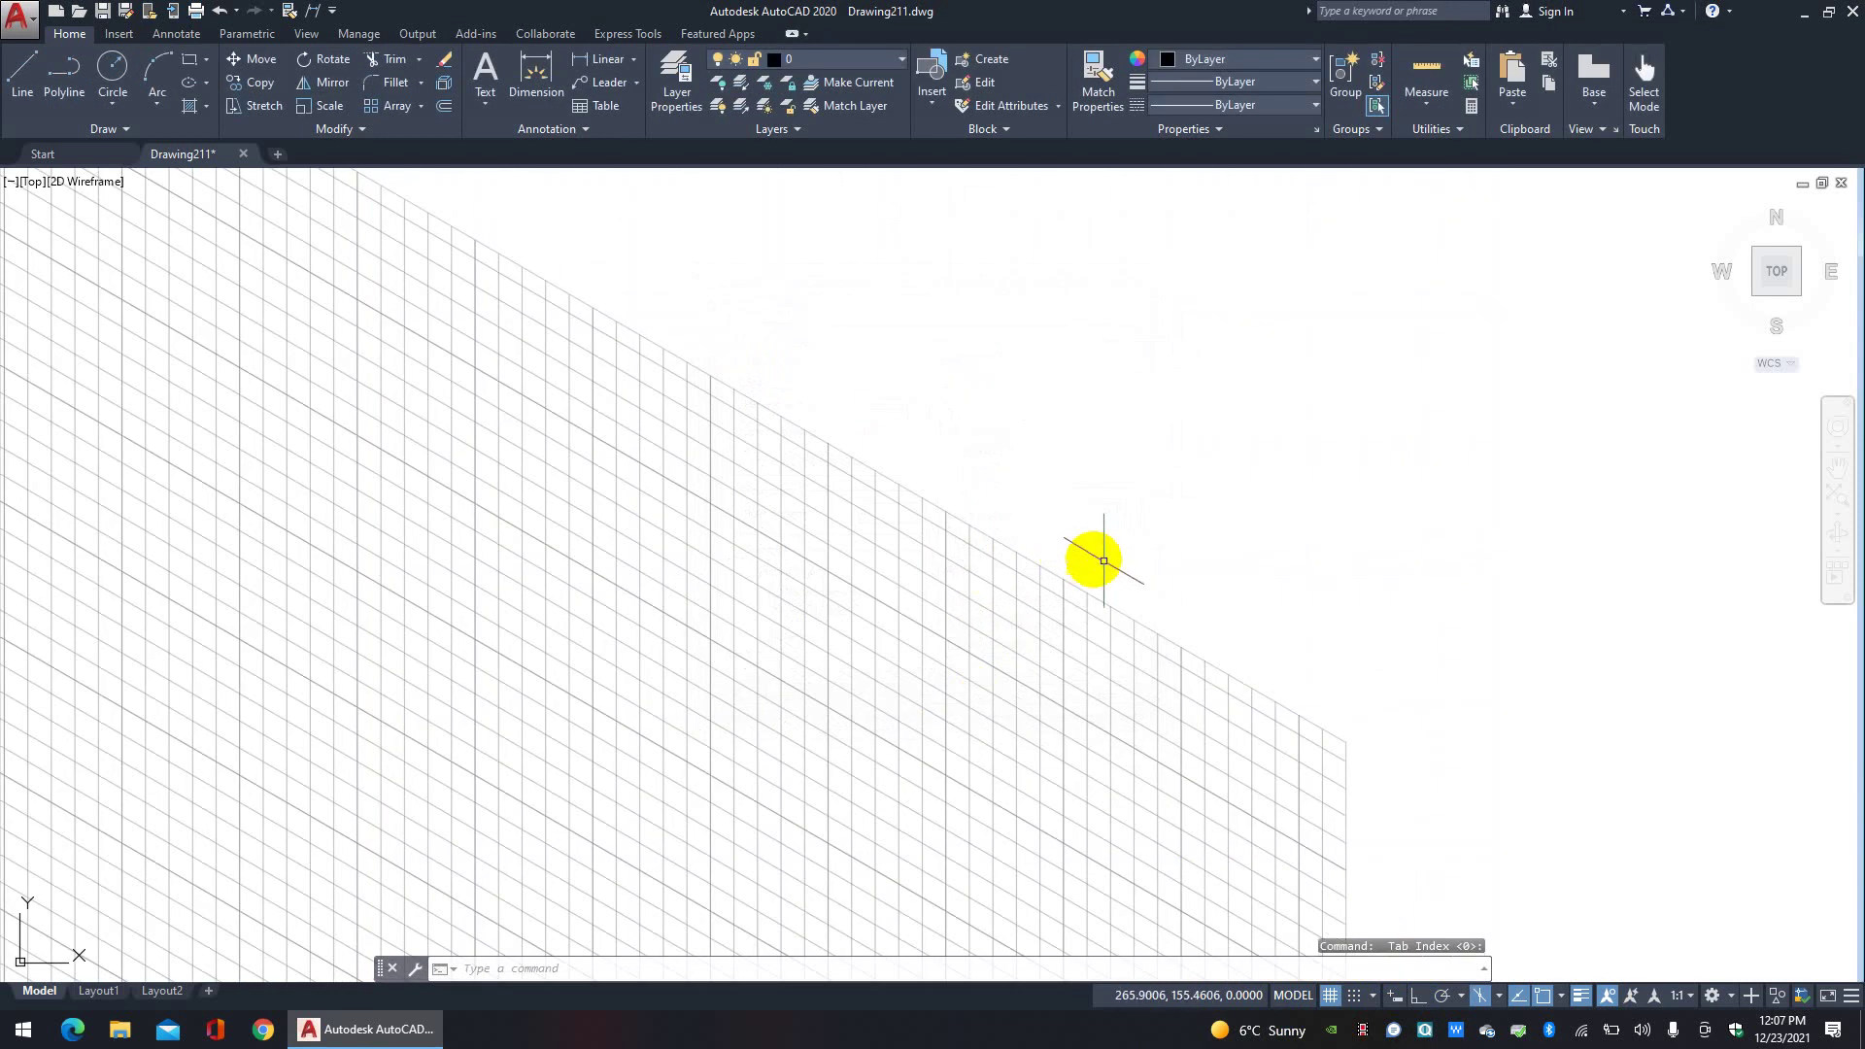
pyautogui.click(1330, 994)
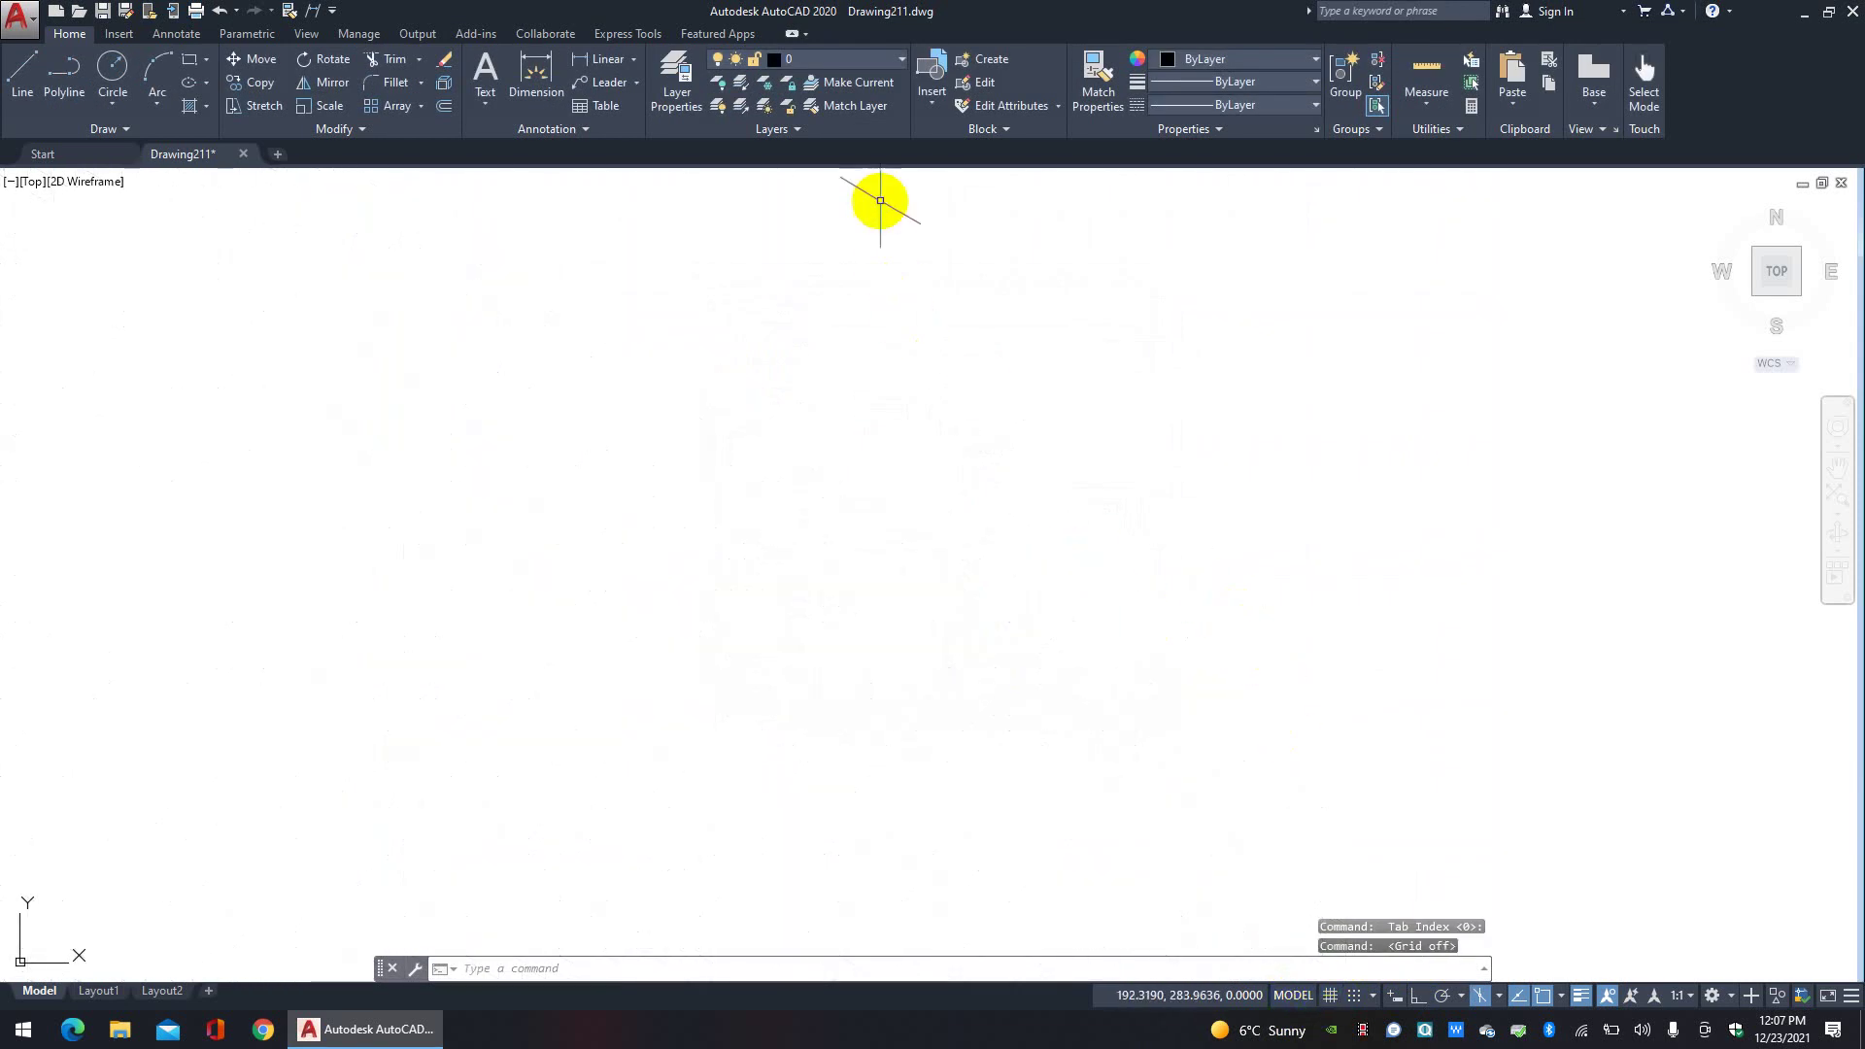
# Step: On the Boshte koordinative layer with ortho mode on, draw the vertical axis and the axis running from its lower end at 330°
pyautogui.click(859, 60)
pyautogui.click(833, 122)
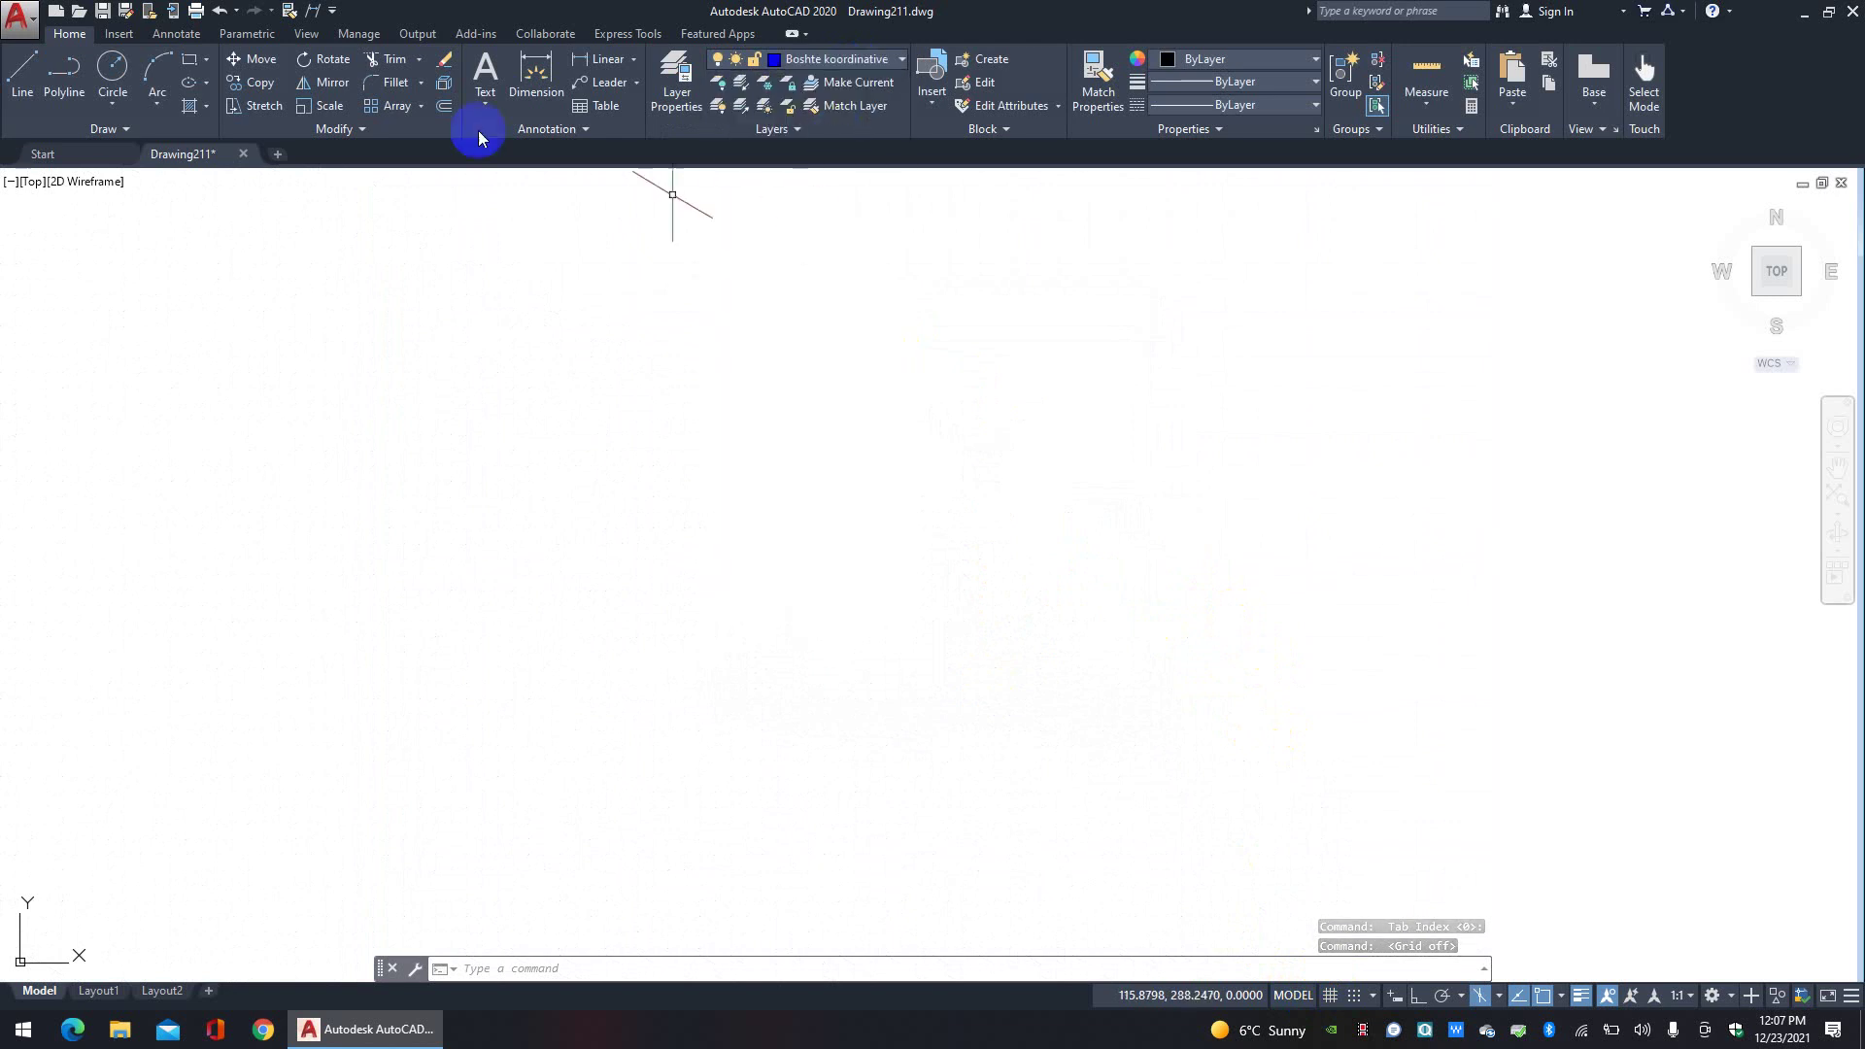
pyautogui.click(20, 83)
pyautogui.click(830, 255)
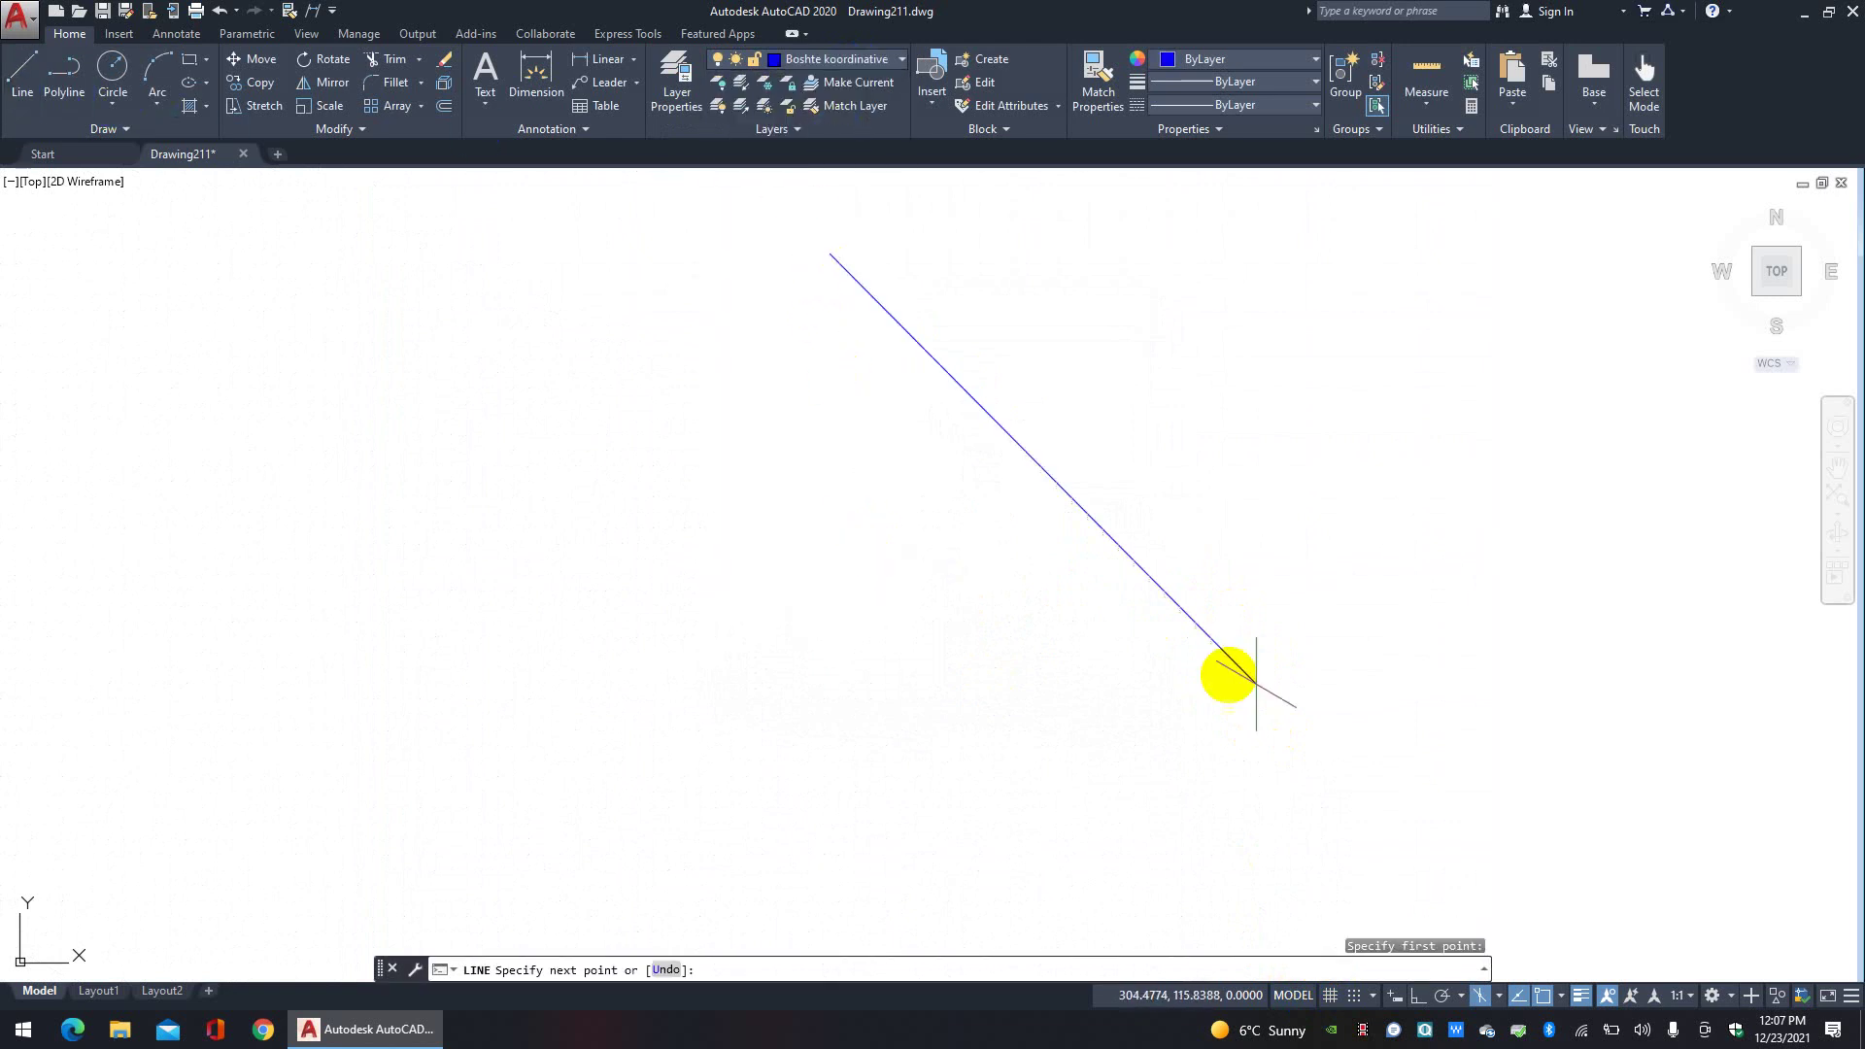
pyautogui.click(1418, 995)
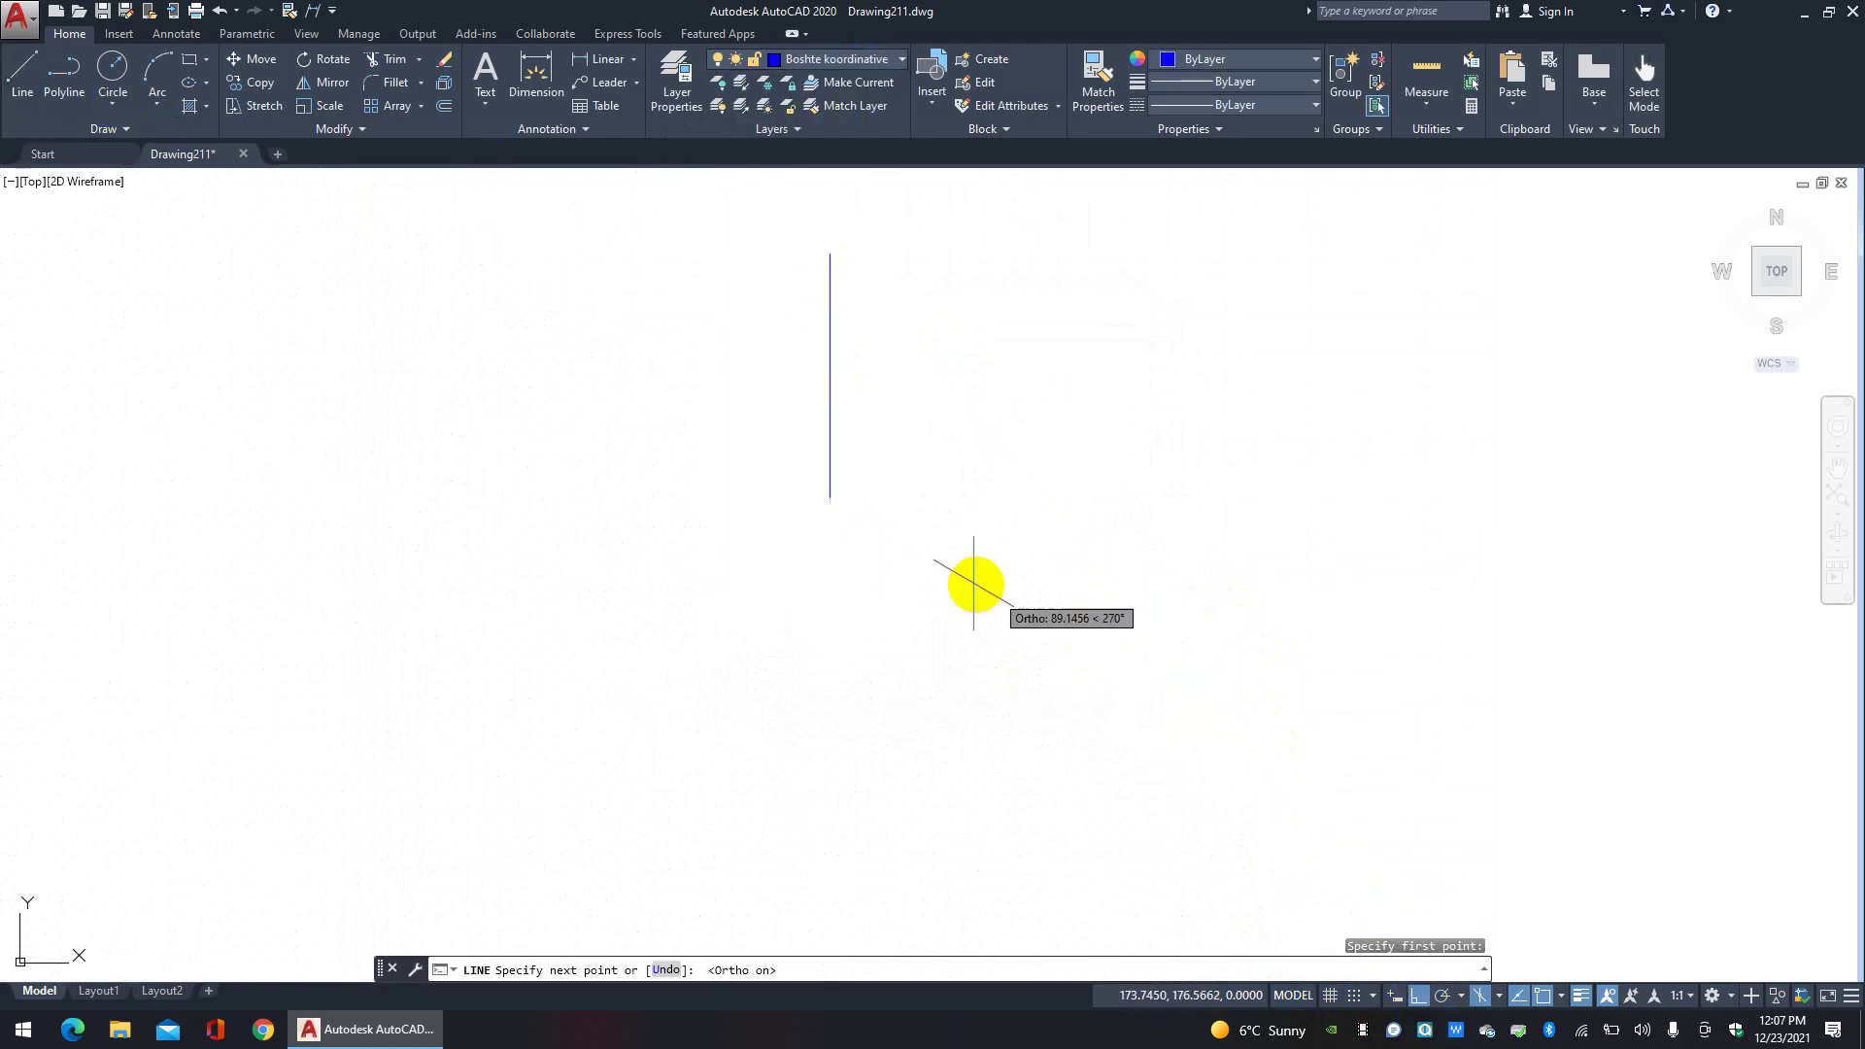
pyautogui.click(830, 528)
pyautogui.click(1017, 632)
pyautogui.press('Return')
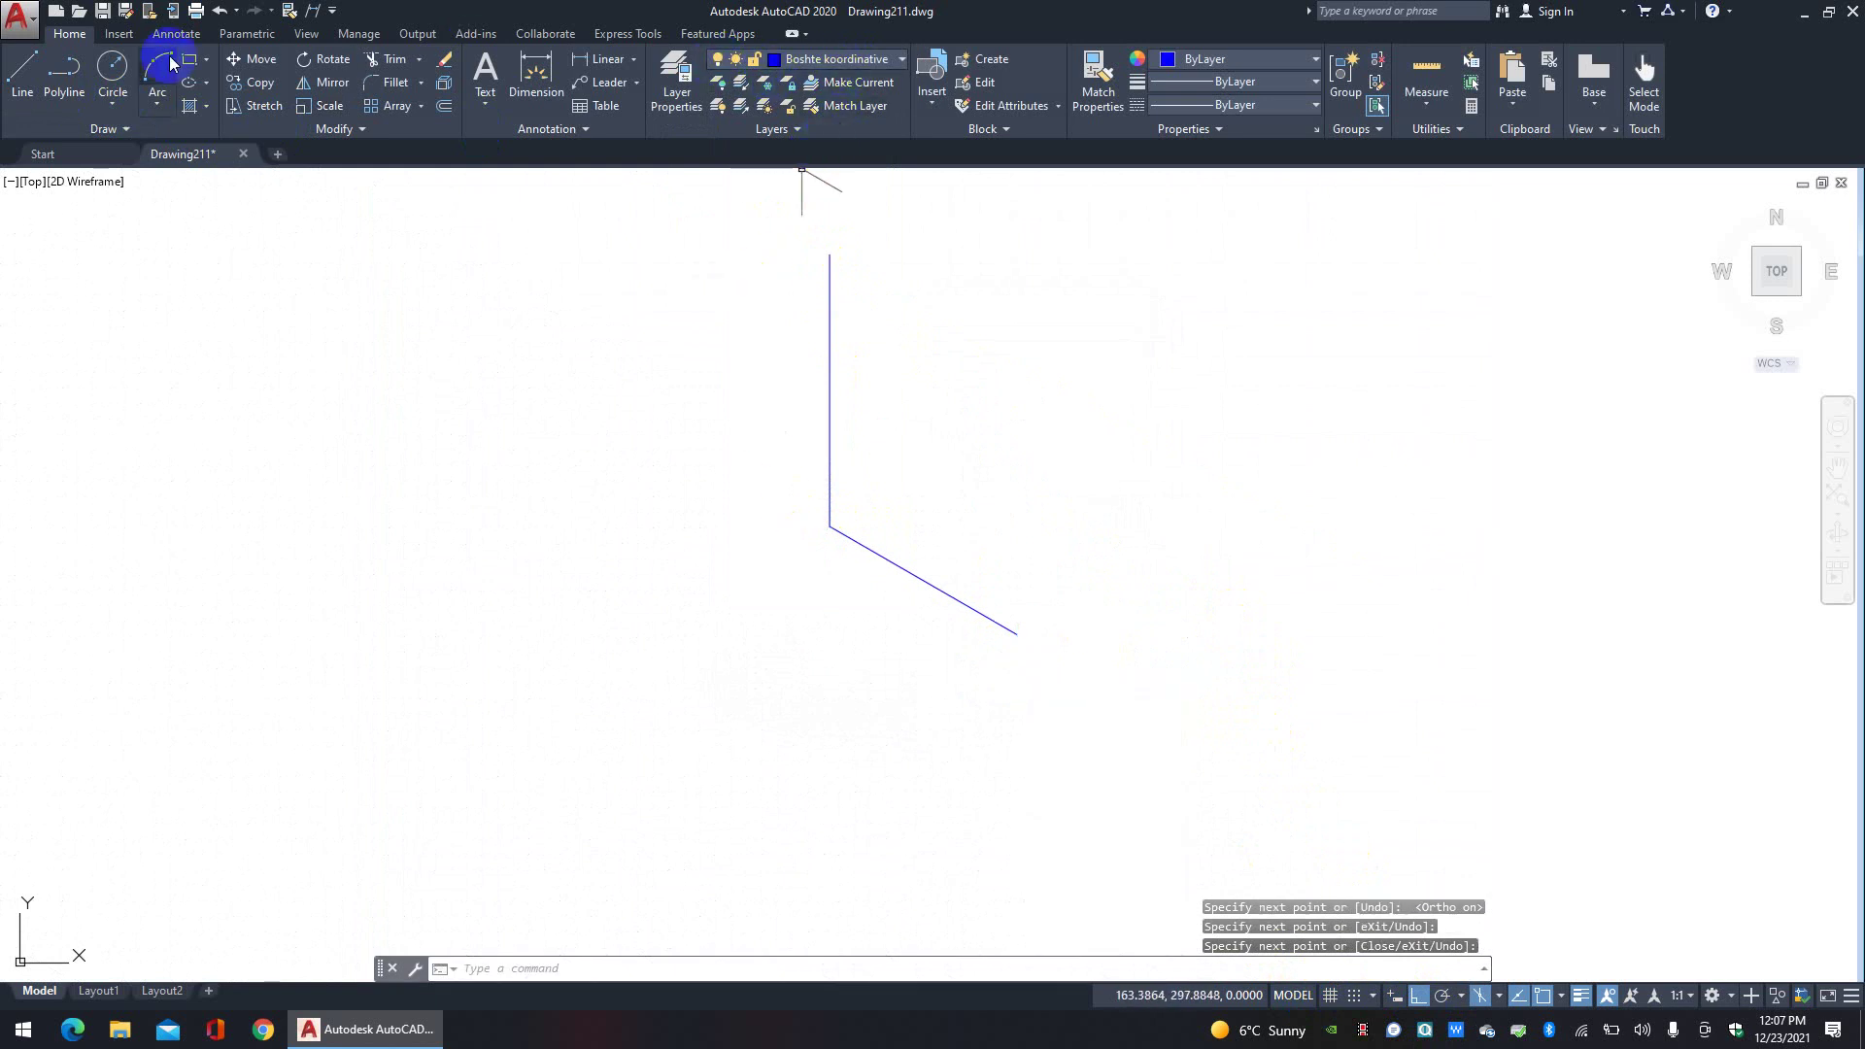
# Step: Draw the third coordinate axis from the common origin at 210°, about 103 units long, using the Top isoplane
pyautogui.click(23, 71)
pyautogui.click(830, 525)
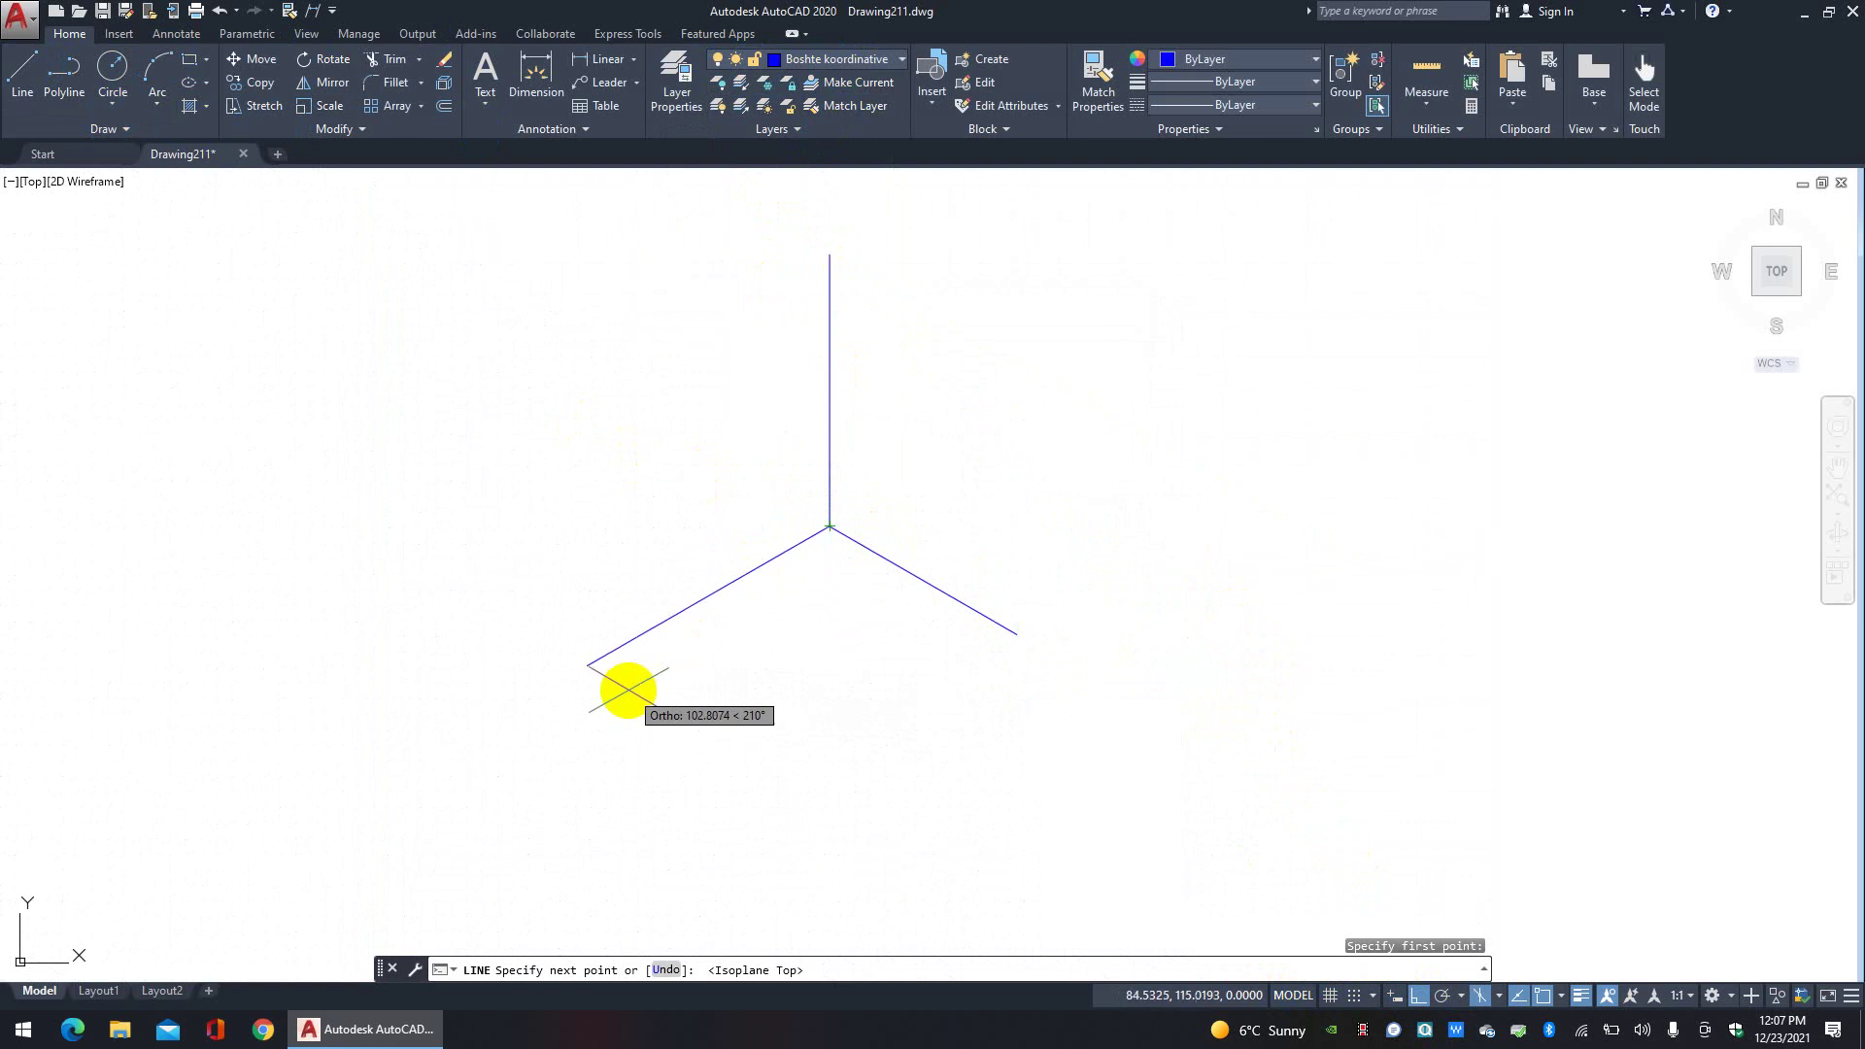
pyautogui.click(611, 678)
pyautogui.rightClick(624, 684)
pyautogui.click(670, 699)
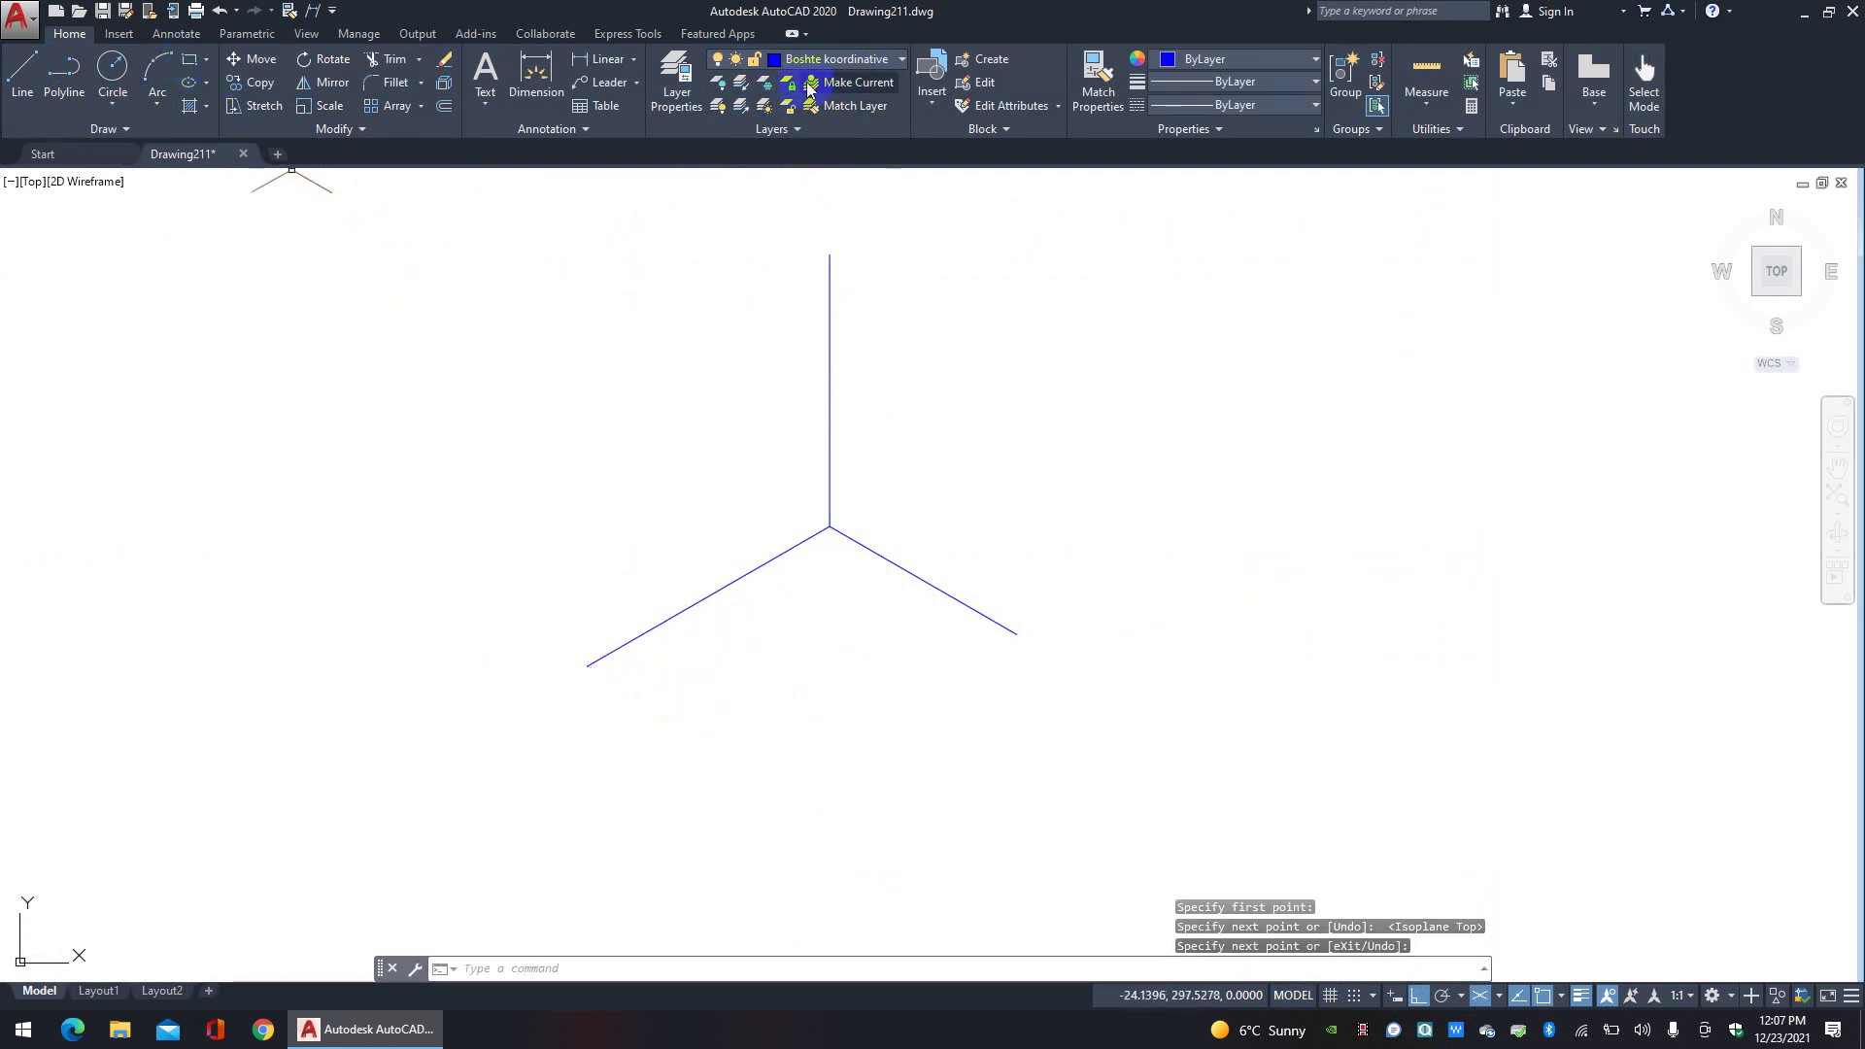
# Step: Make the Ndihmese layer current and draw three connected sides of an isometric rhombus beside the axes
pyautogui.click(851, 61)
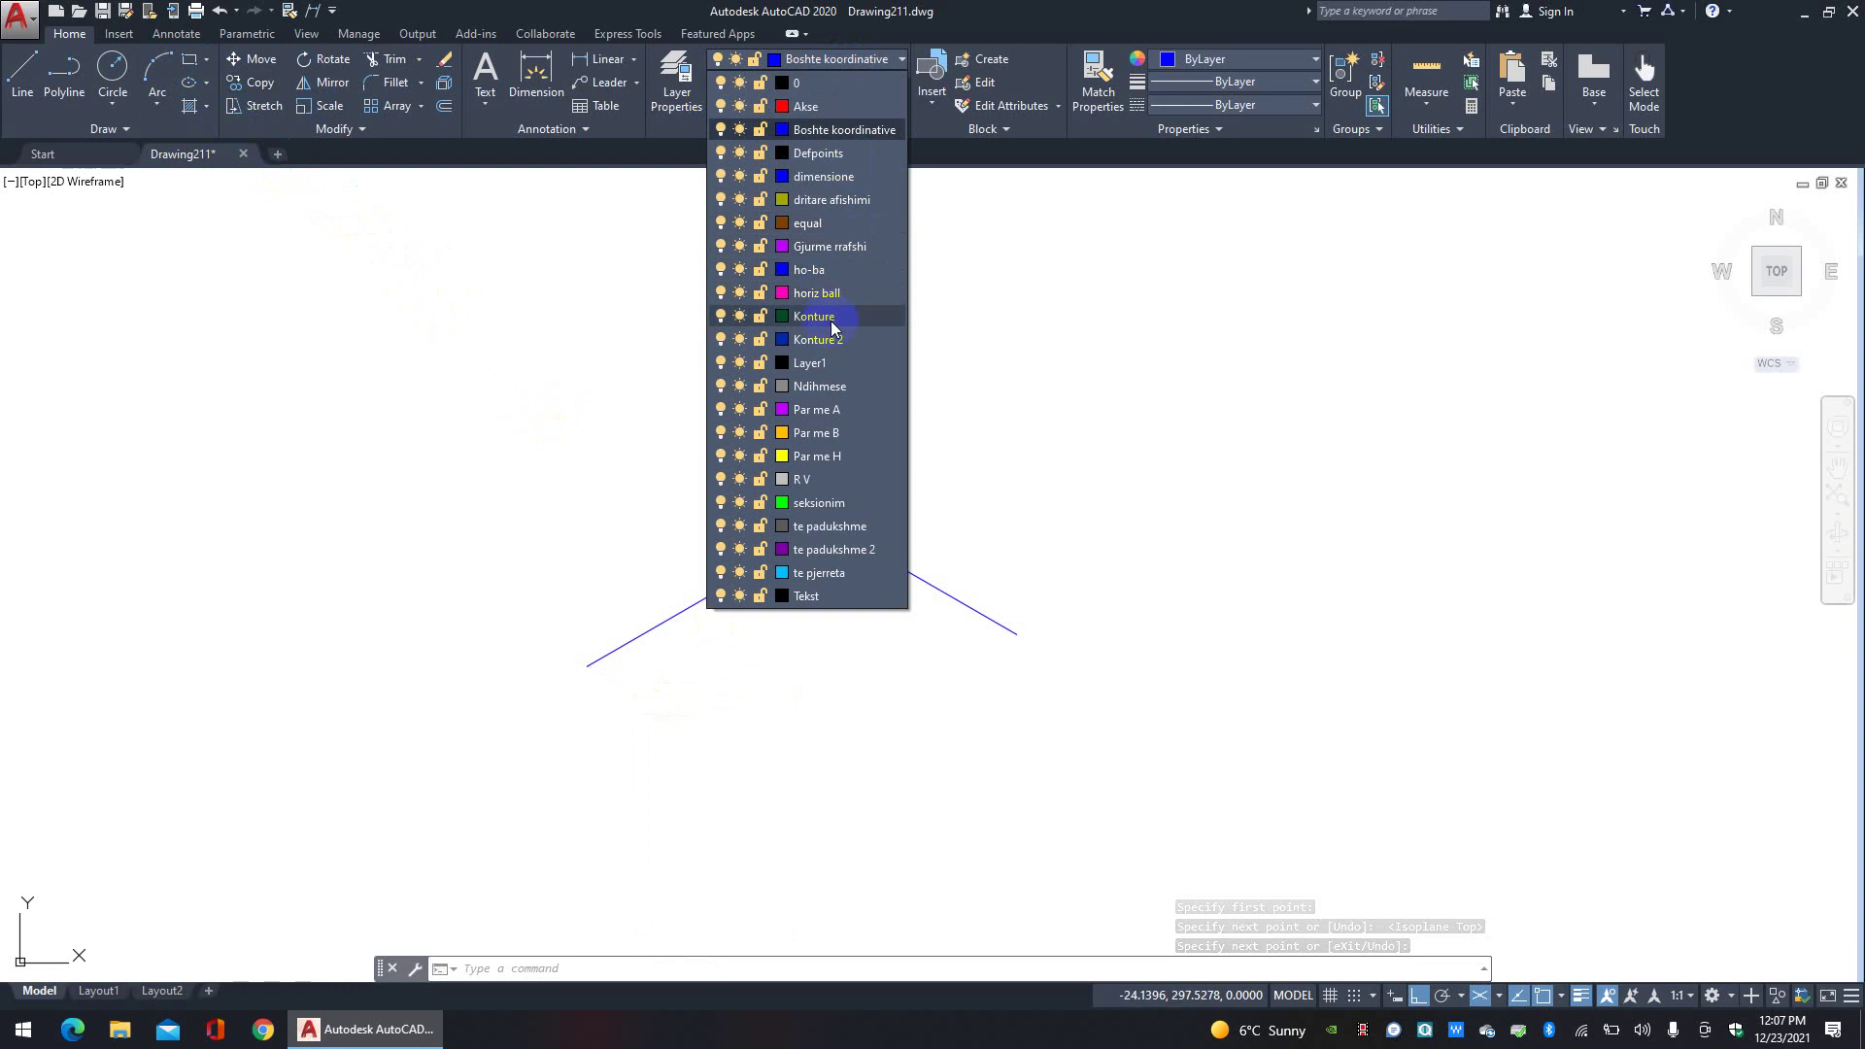
pyautogui.click(847, 387)
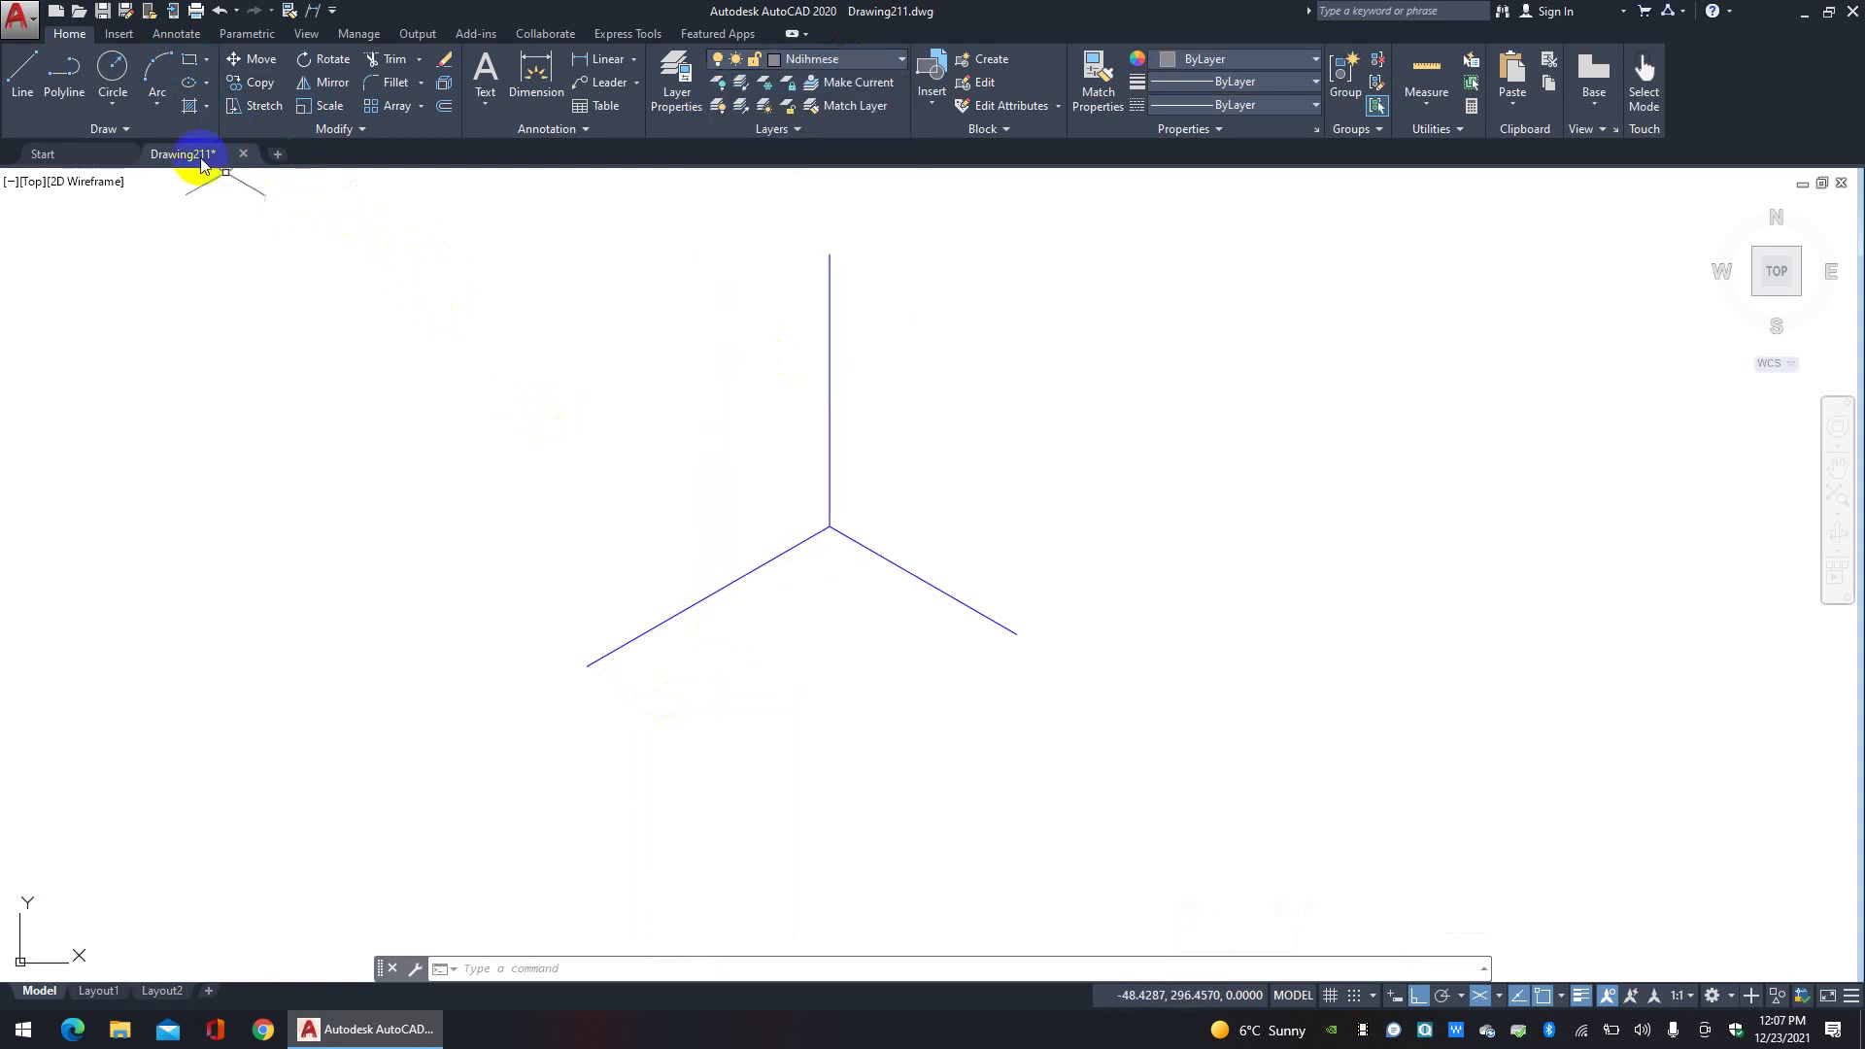
pyautogui.click(25, 73)
pyautogui.click(1241, 383)
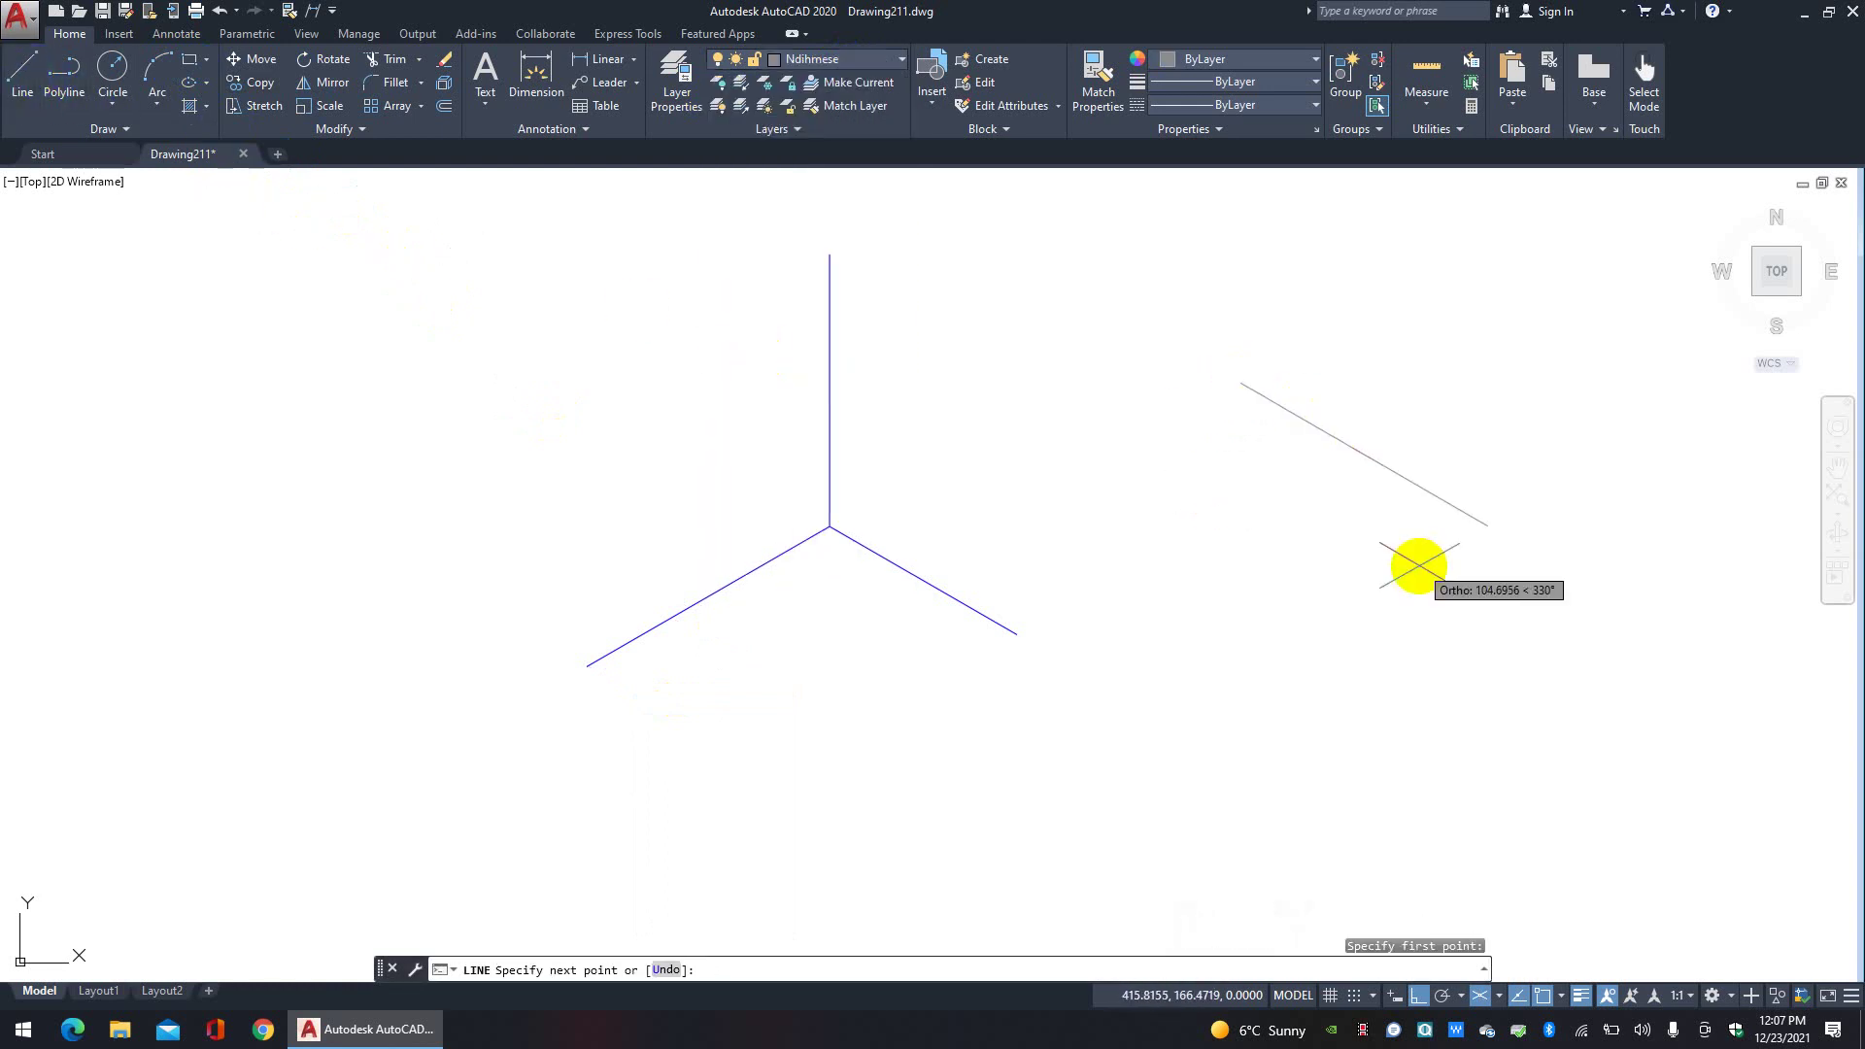
pyautogui.click(1419, 527)
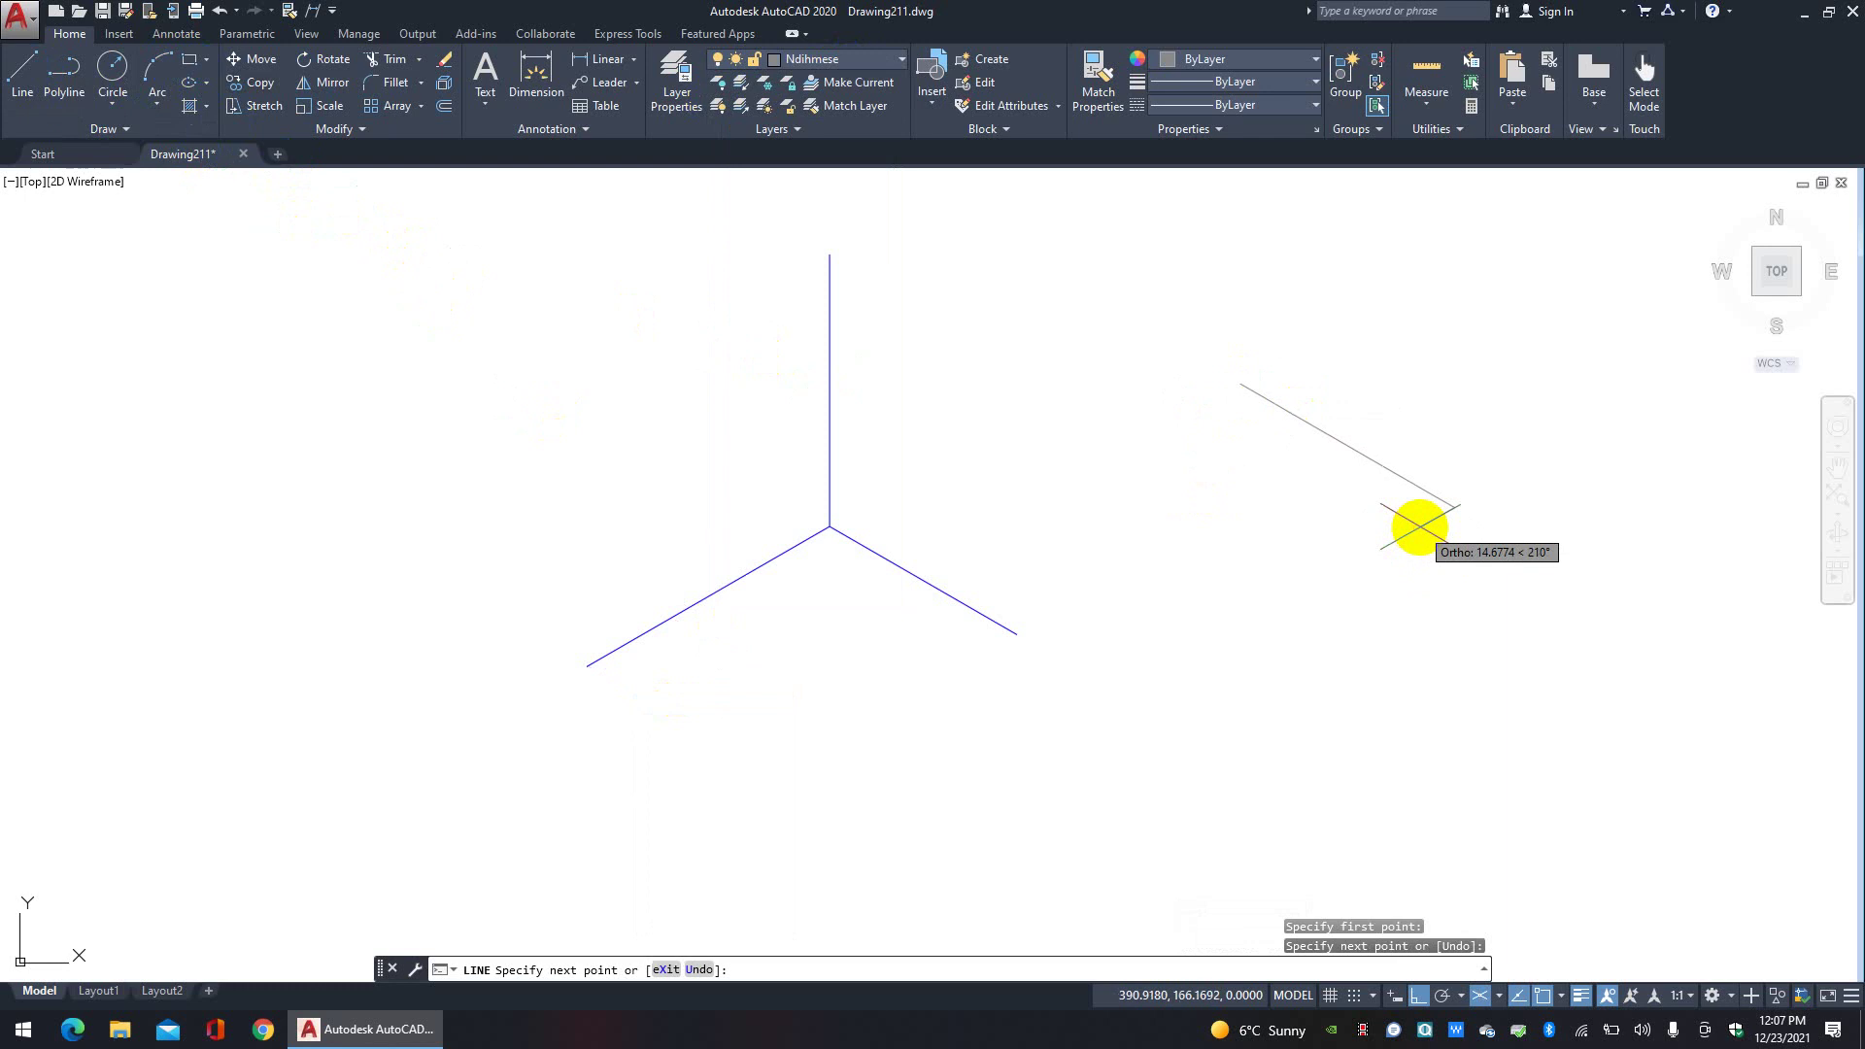
pyautogui.moveTo(1415, 521); pyautogui.dragTo(1172, 638, button='middle')
pyautogui.click(1421, 501)
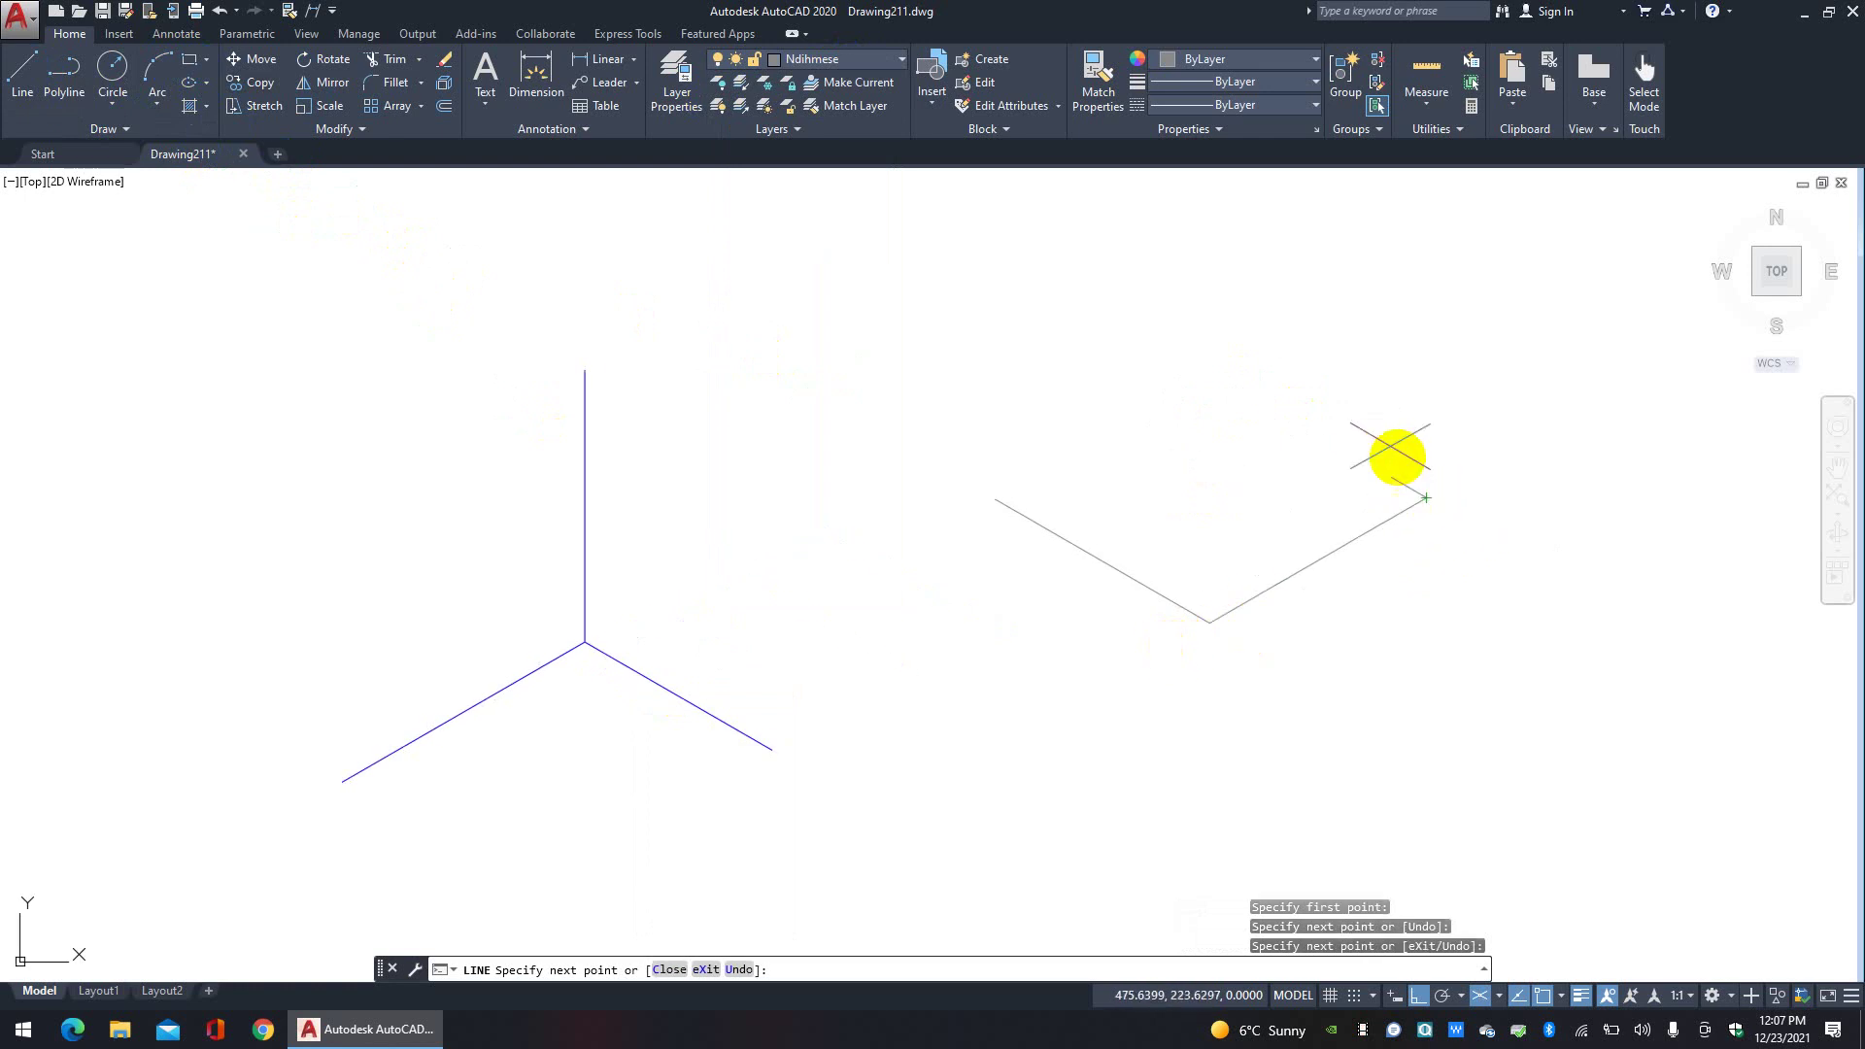
pyautogui.click(1215, 327)
pyautogui.rightClick(1263, 341)
# Step: Draw the fourth rhombus side from the open left corner, parallel to the opposite side and crossing the upper side
pyautogui.click(22, 76)
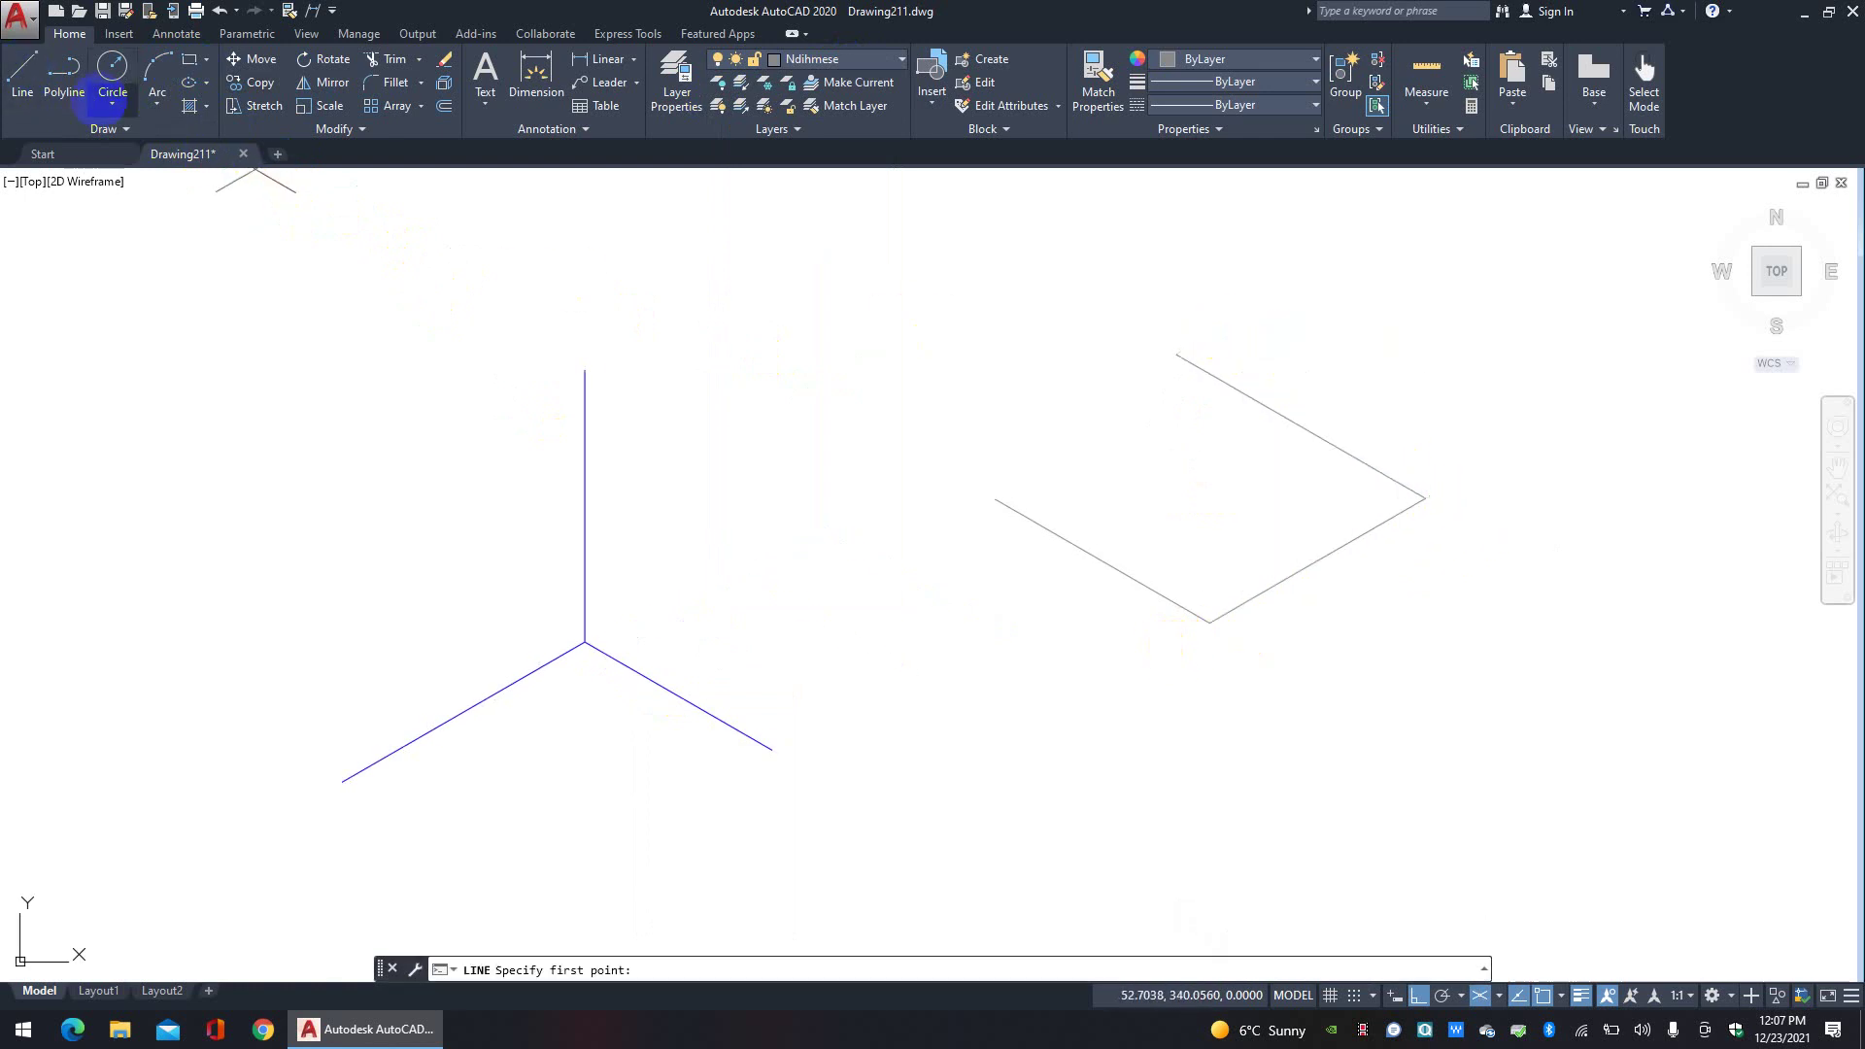
pyautogui.click(996, 502)
pyautogui.click(1293, 328)
pyautogui.rightClick(1293, 329)
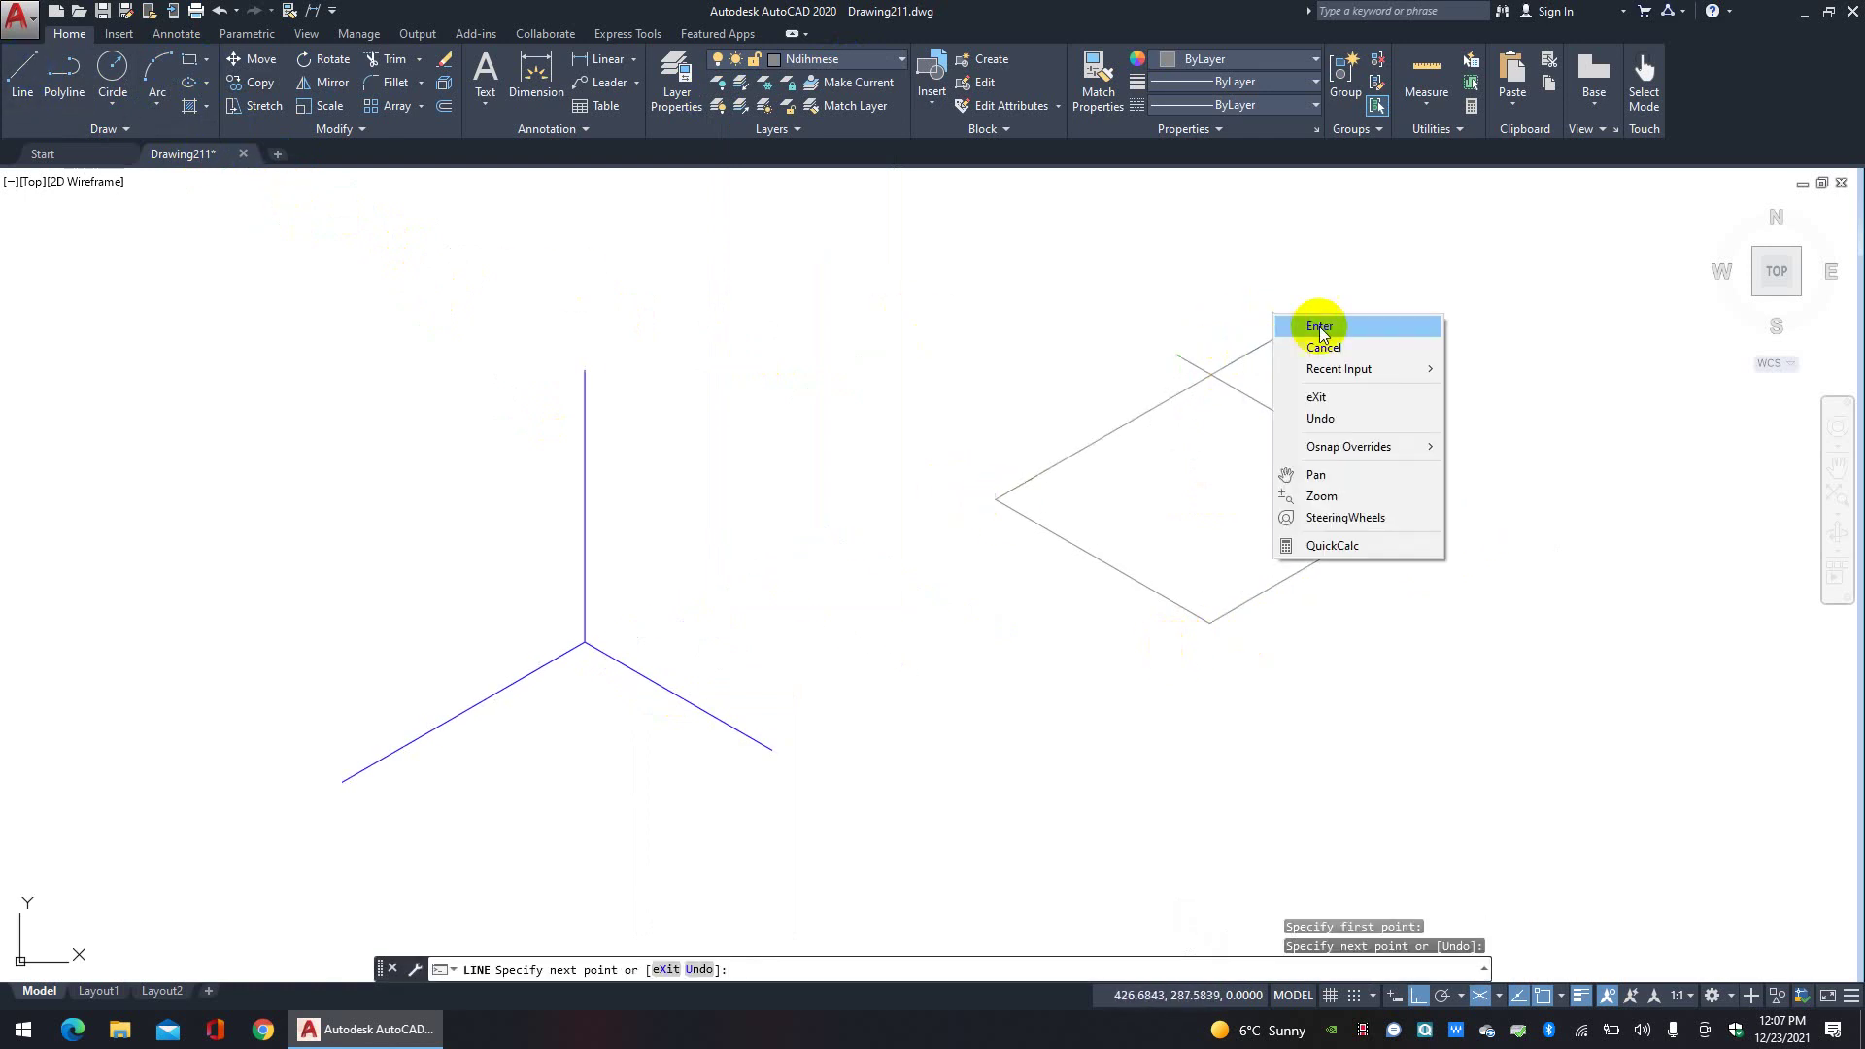
pyautogui.click(1312, 327)
# Step: Trim the two line ends that overhang the rhombus's upper corner
pyautogui.click(420, 73)
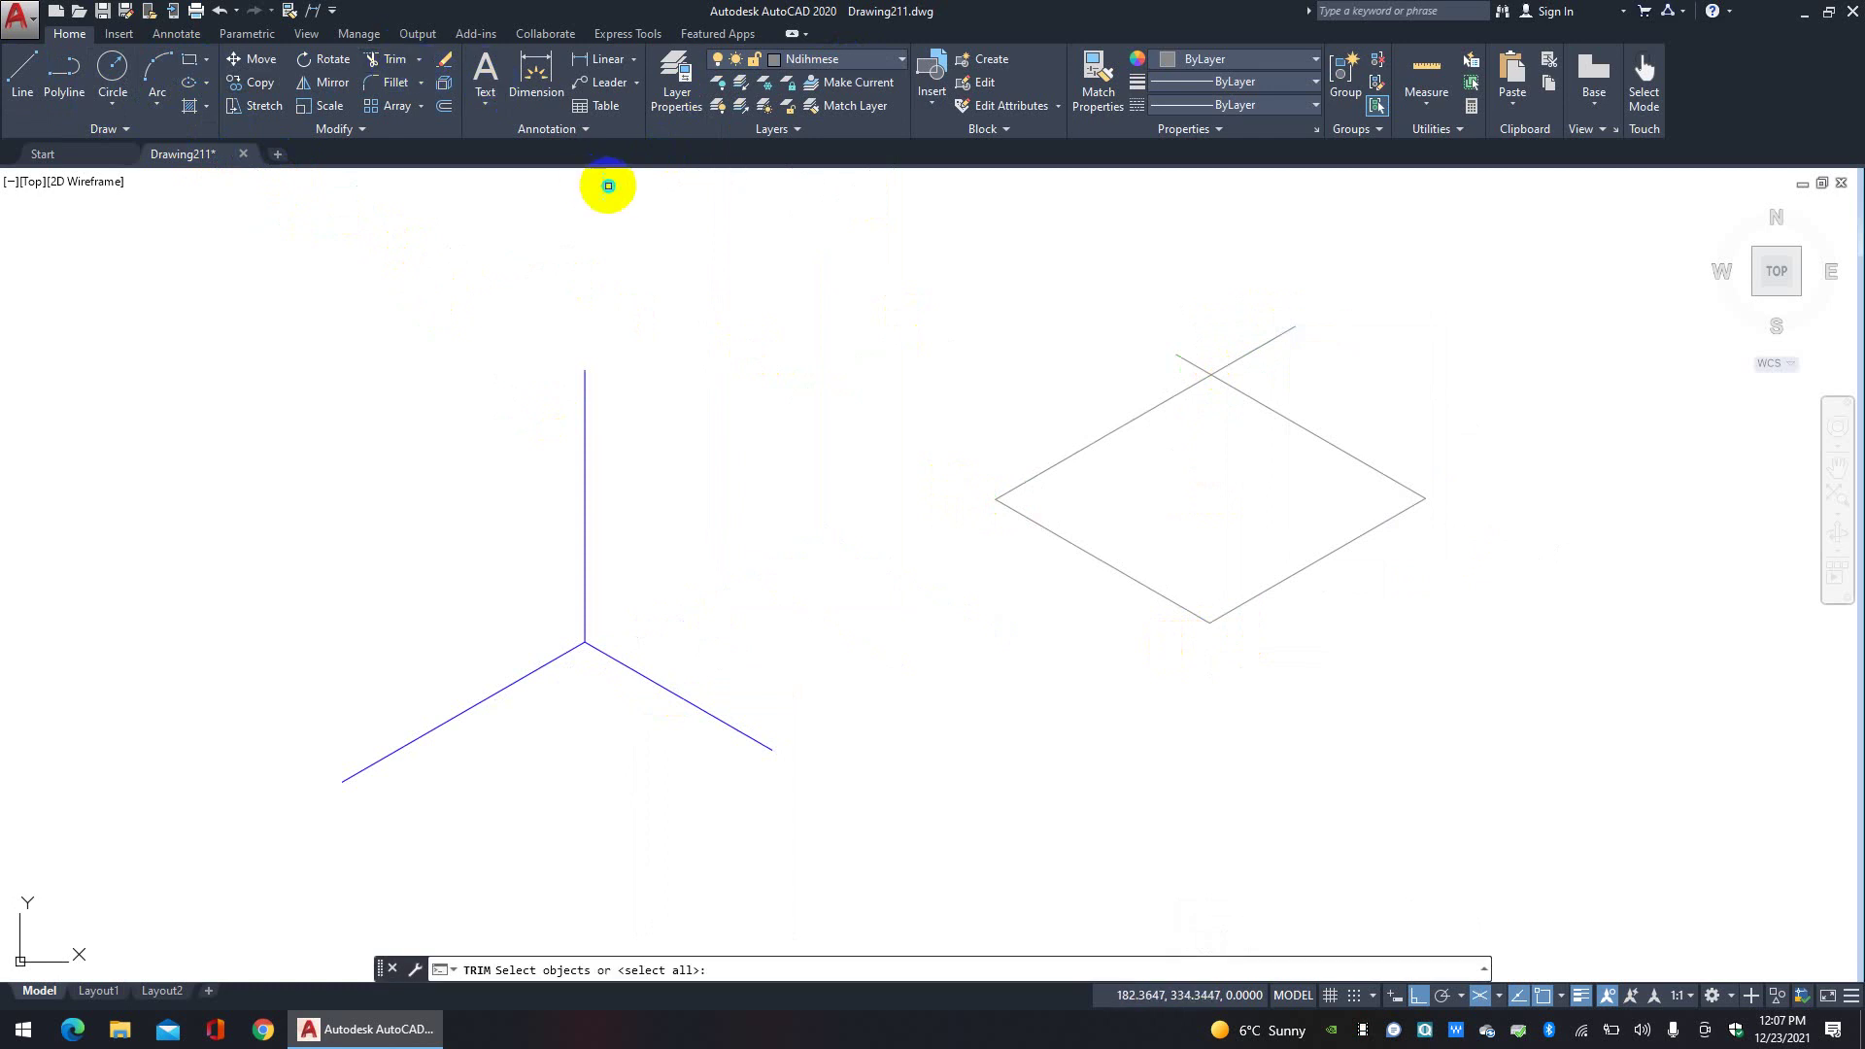
pyautogui.click(1182, 282)
pyautogui.click(1174, 359)
pyautogui.click(1267, 359)
pyautogui.press('Return')
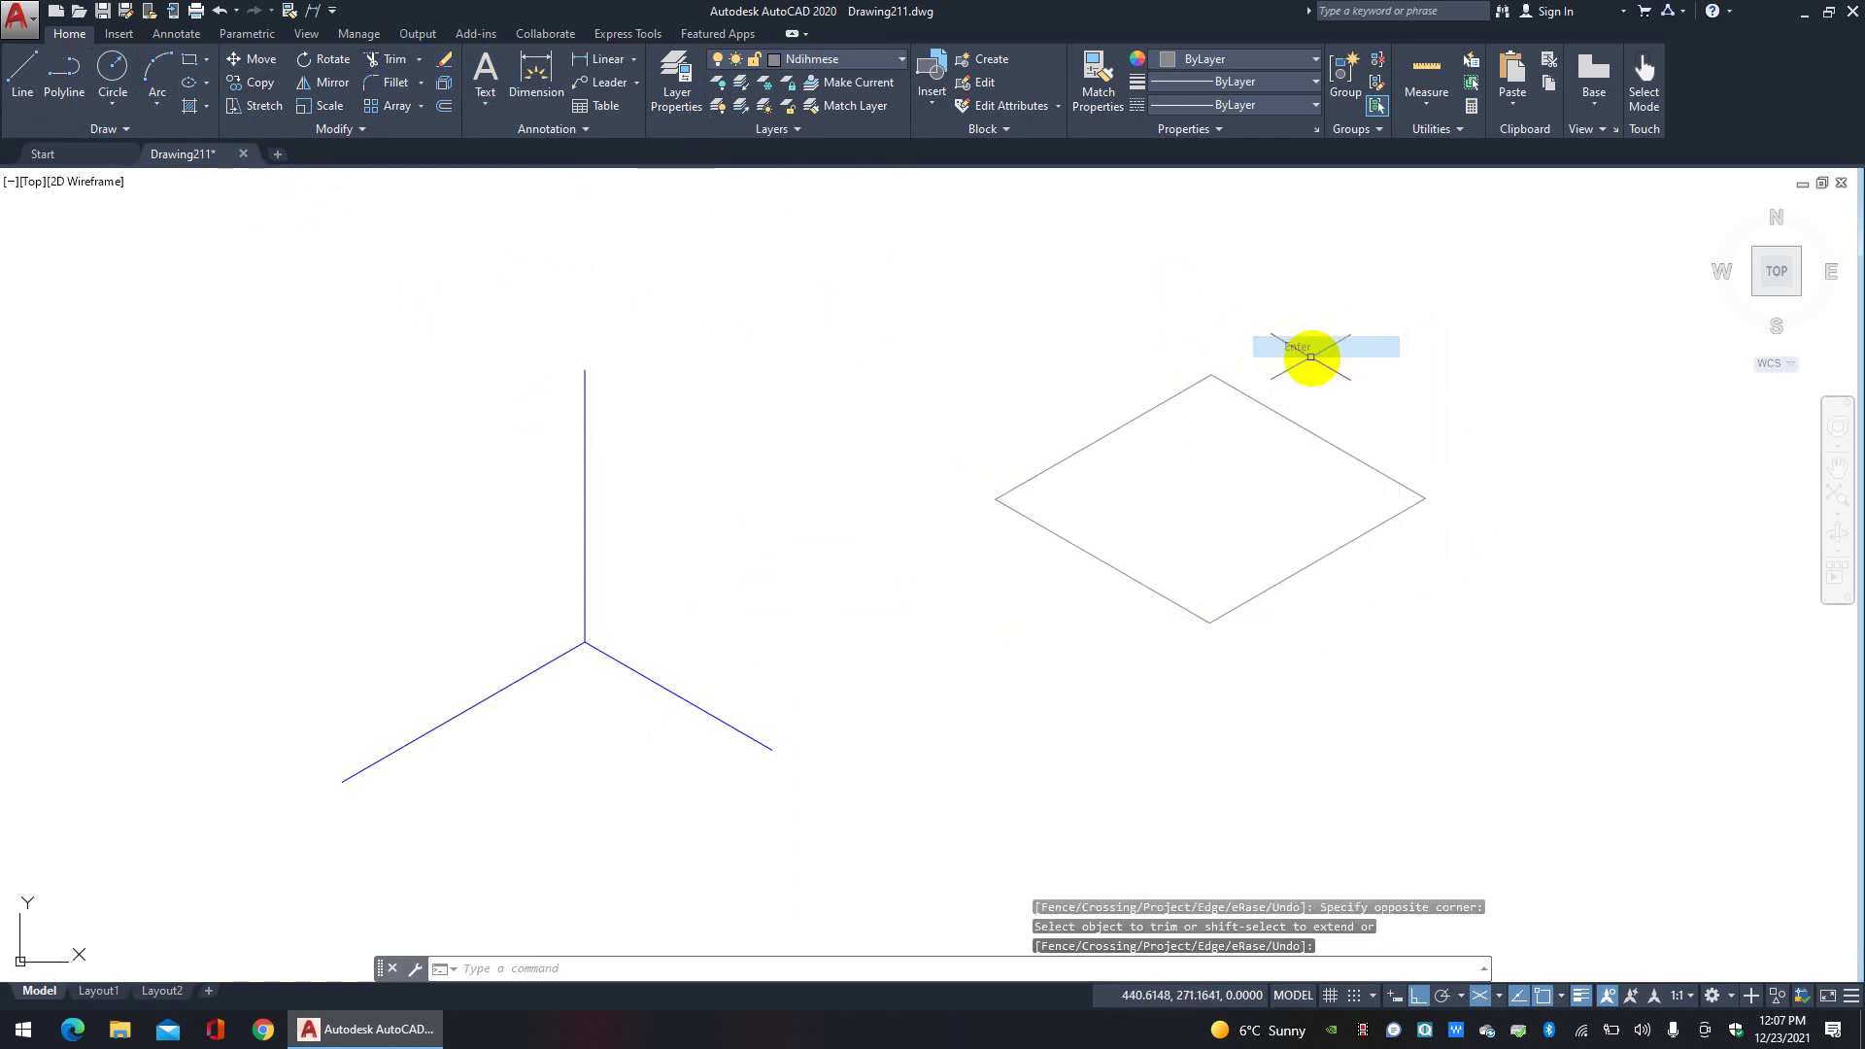
# Step: Move the whole rhombus by its upper corner onto the origin of the coordinate axes
pyautogui.click(907, 275)
pyautogui.click(1491, 759)
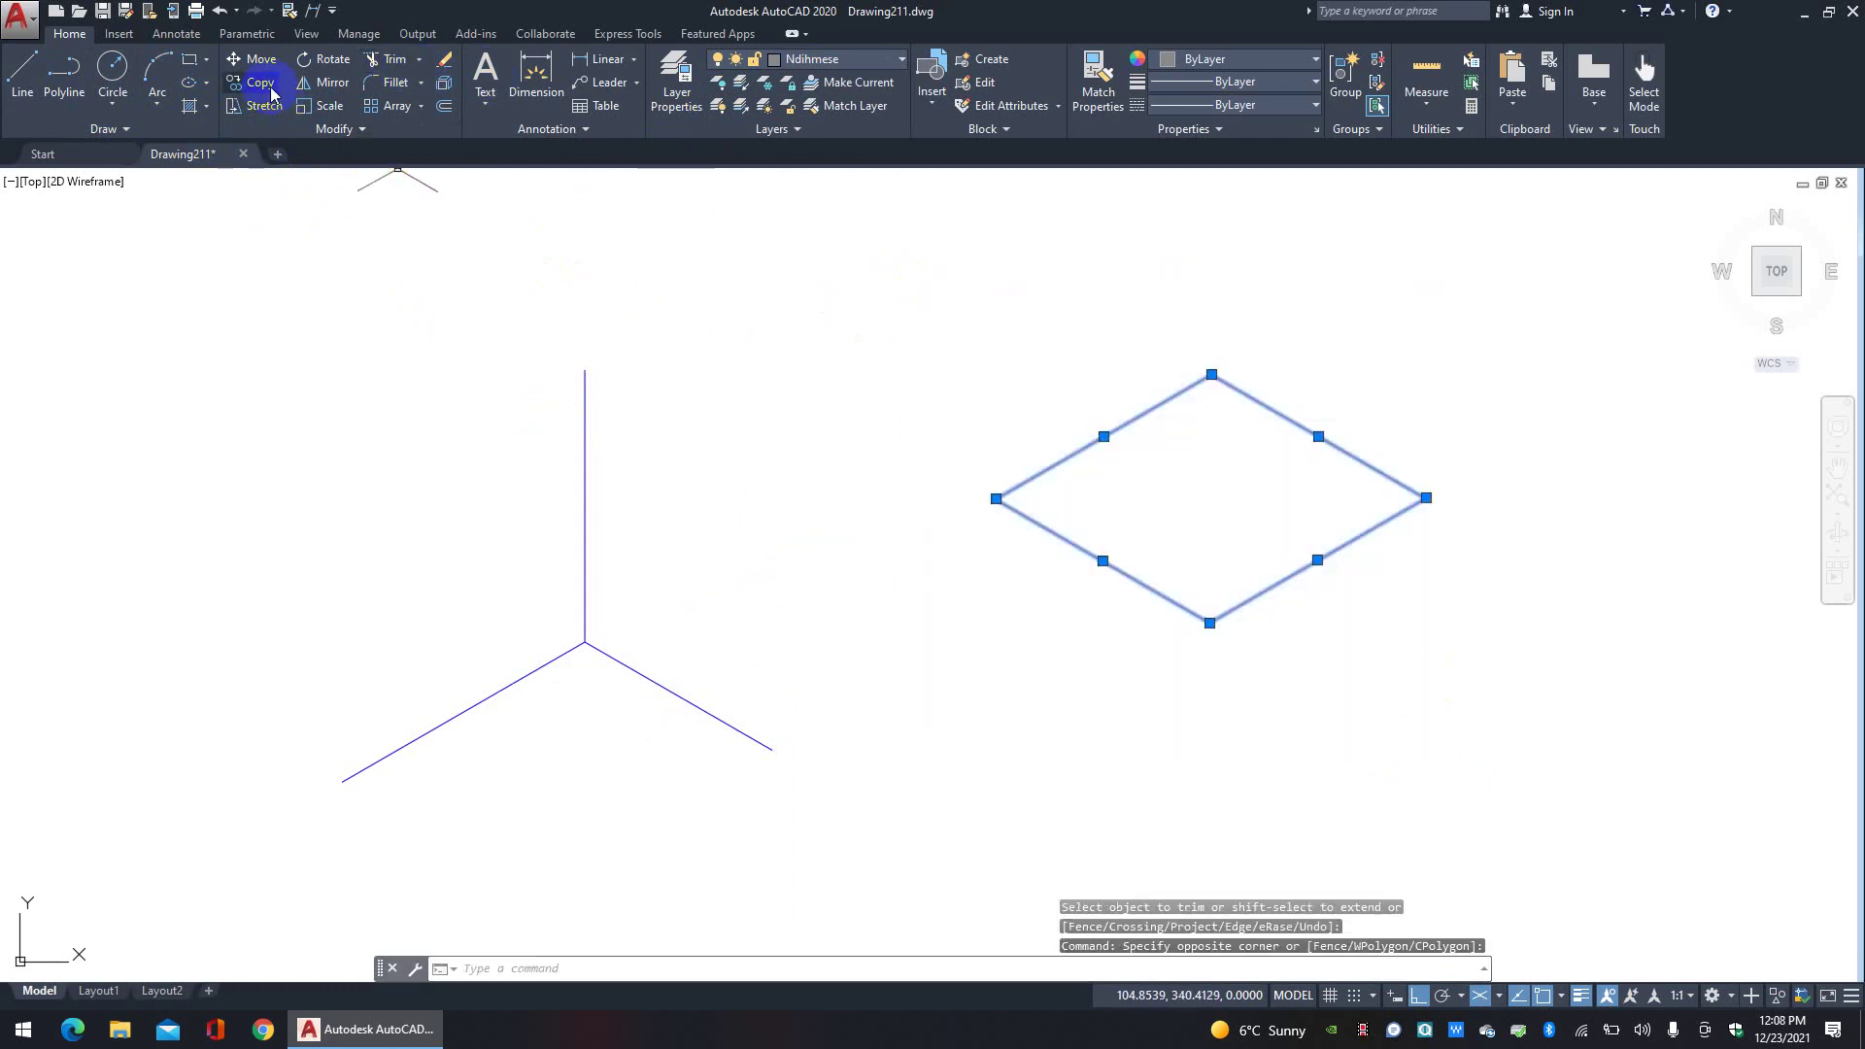
pyautogui.write('m')
pyautogui.press('Return')
pyautogui.click(1210, 375)
pyautogui.moveTo(916, 483); pyautogui.dragTo(1315, 308, button='middle')
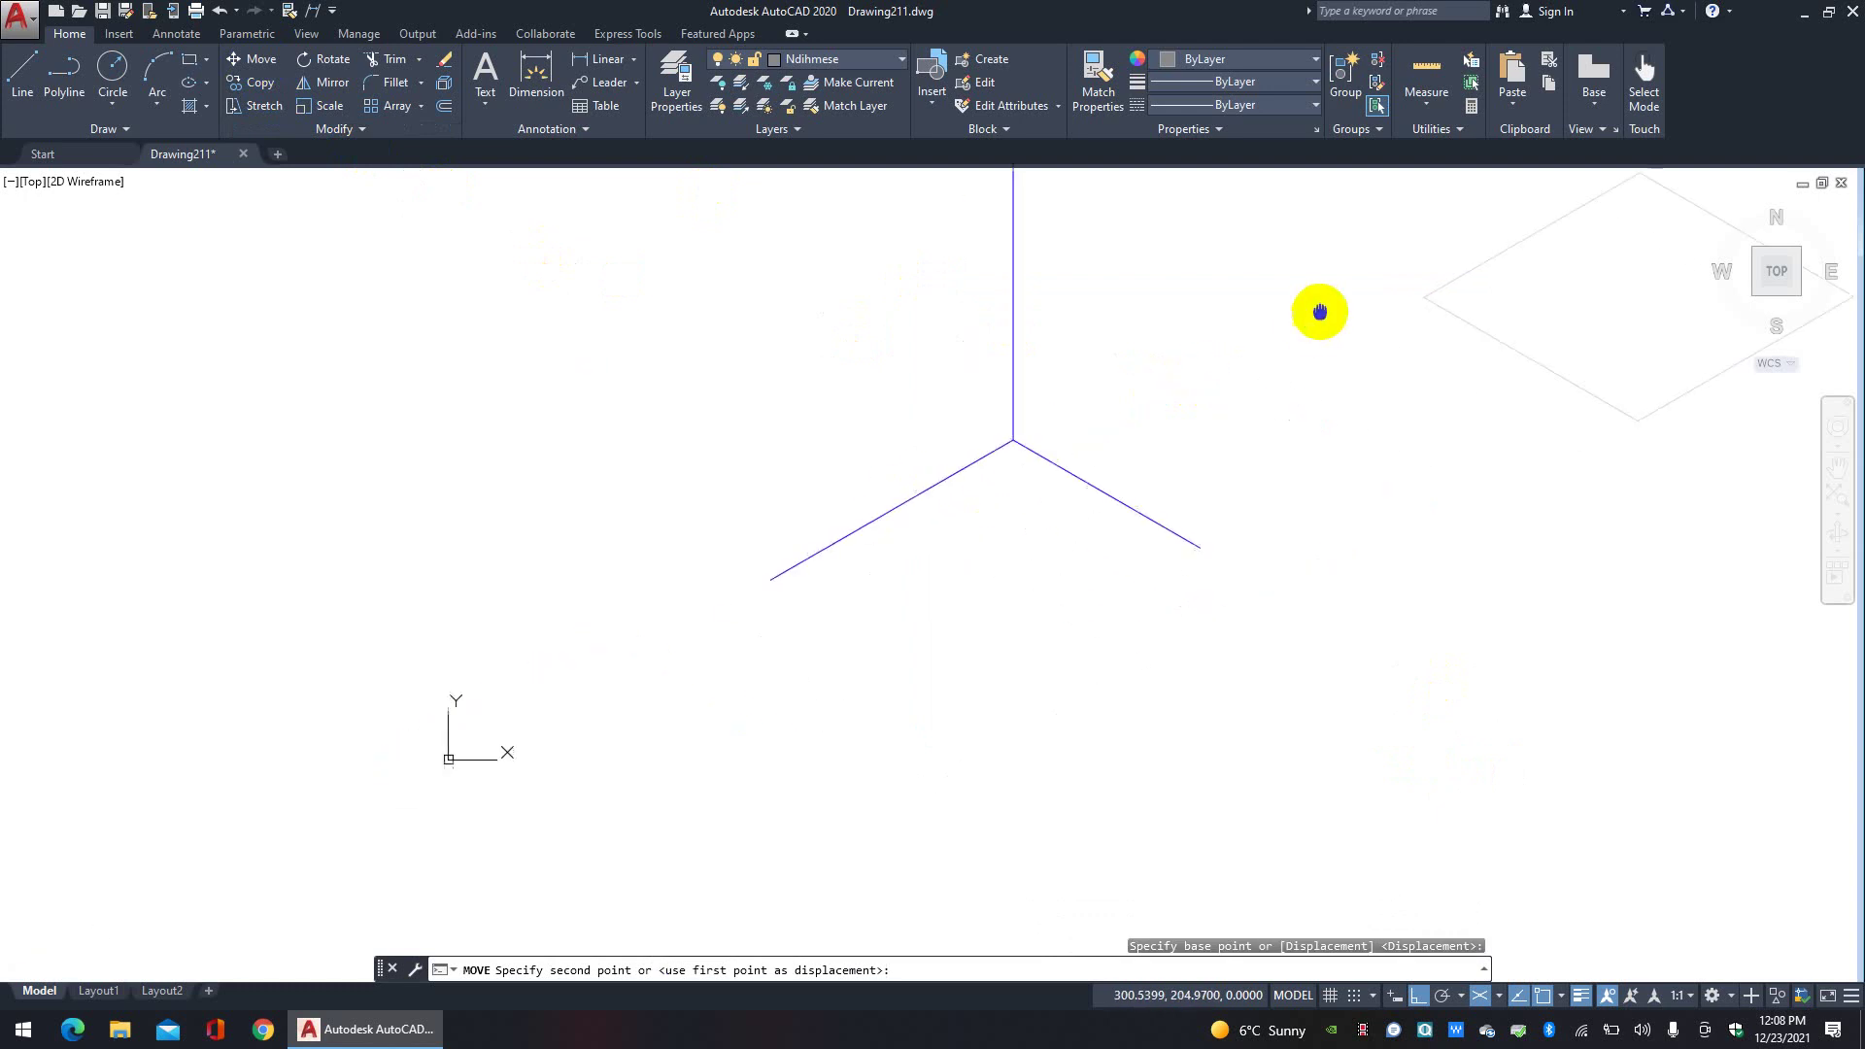
pyautogui.click(1010, 437)
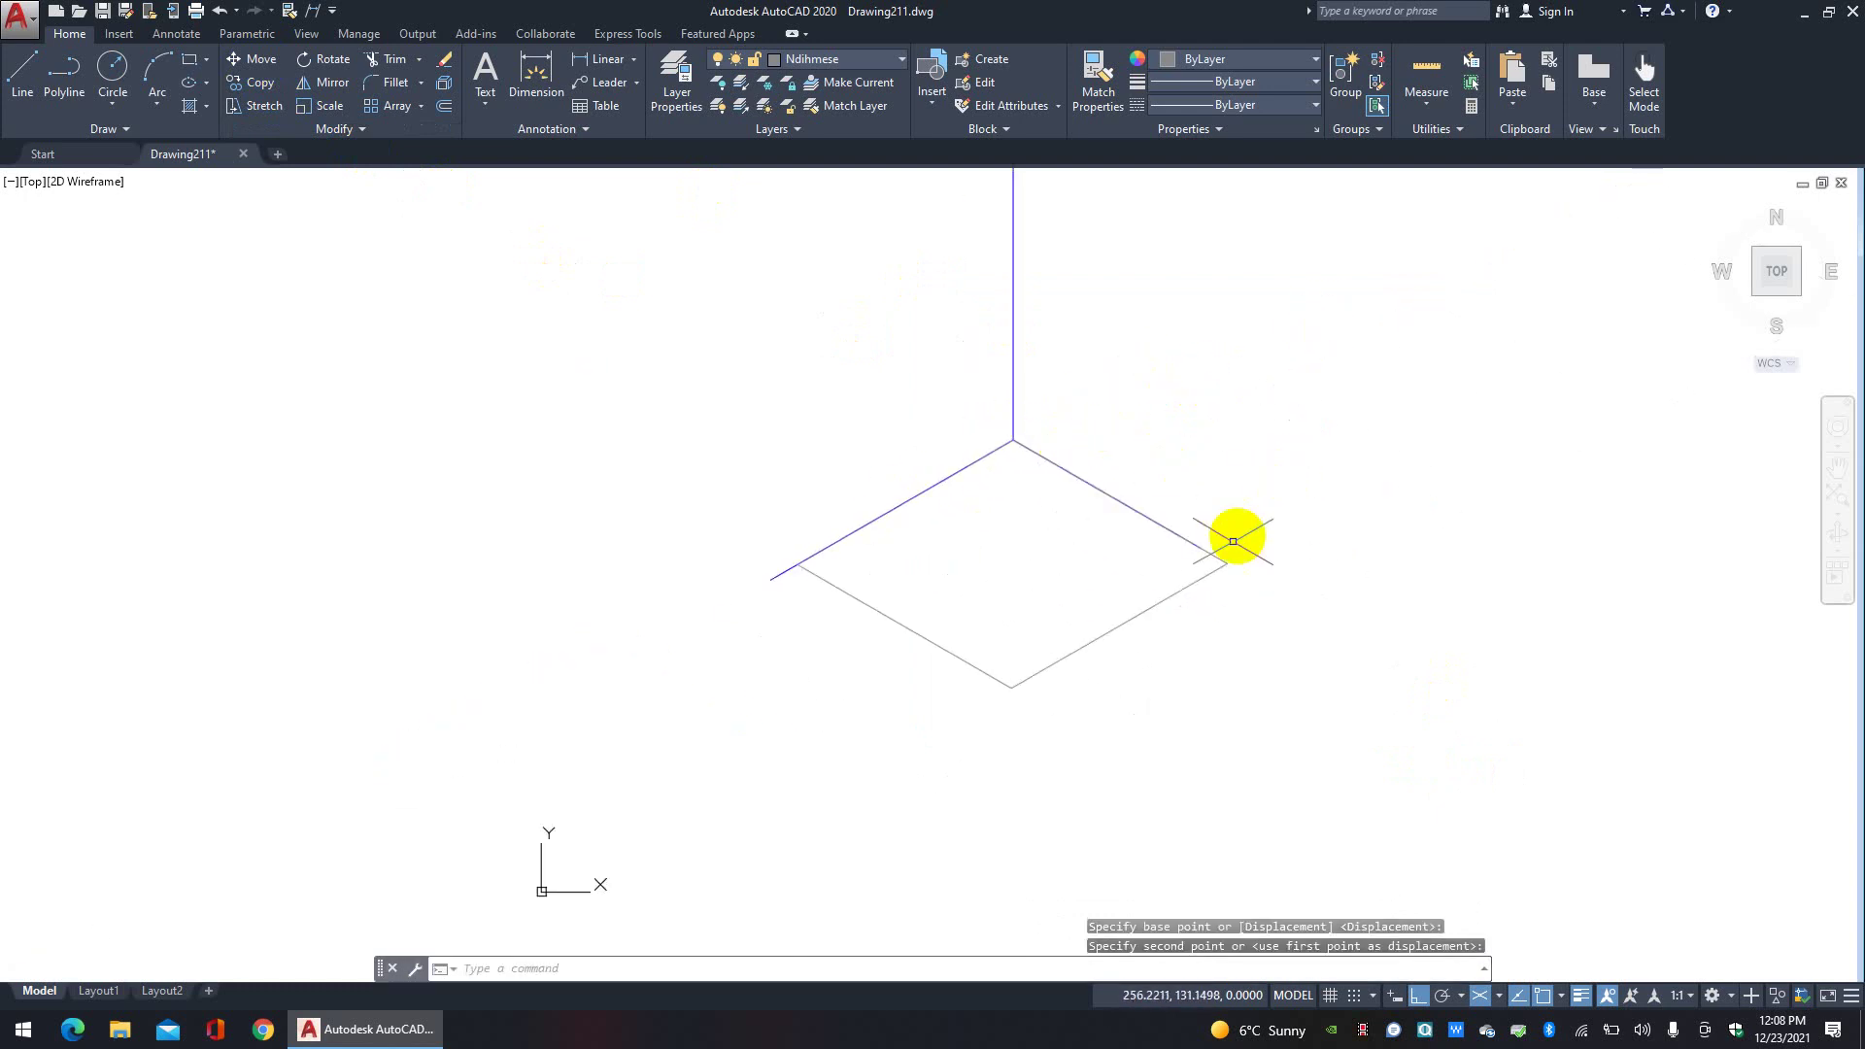
# Step: Stretch the end of the 330° coordinate axis along its direction past the rhombus's right corner
pyautogui.scroll(2, 1204, 548)
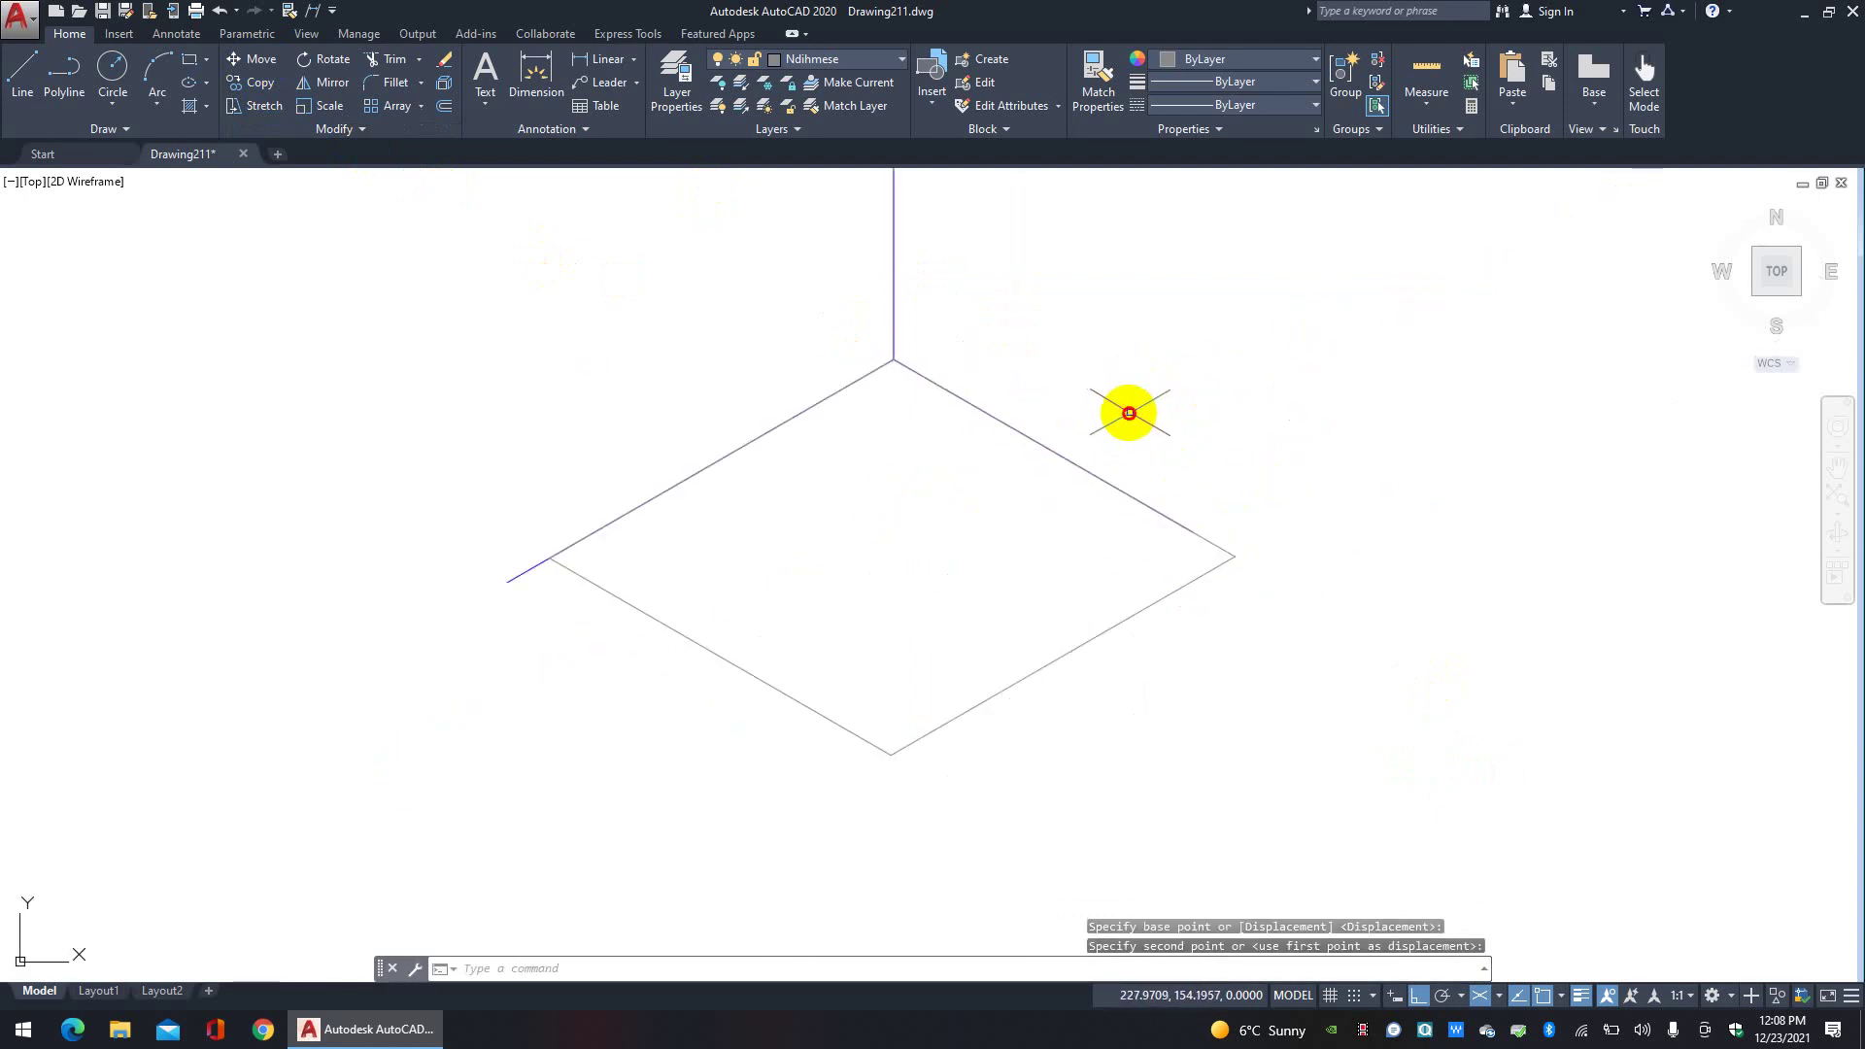
pyautogui.click(1124, 408)
pyautogui.click(1049, 458)
pyautogui.click(1193, 531)
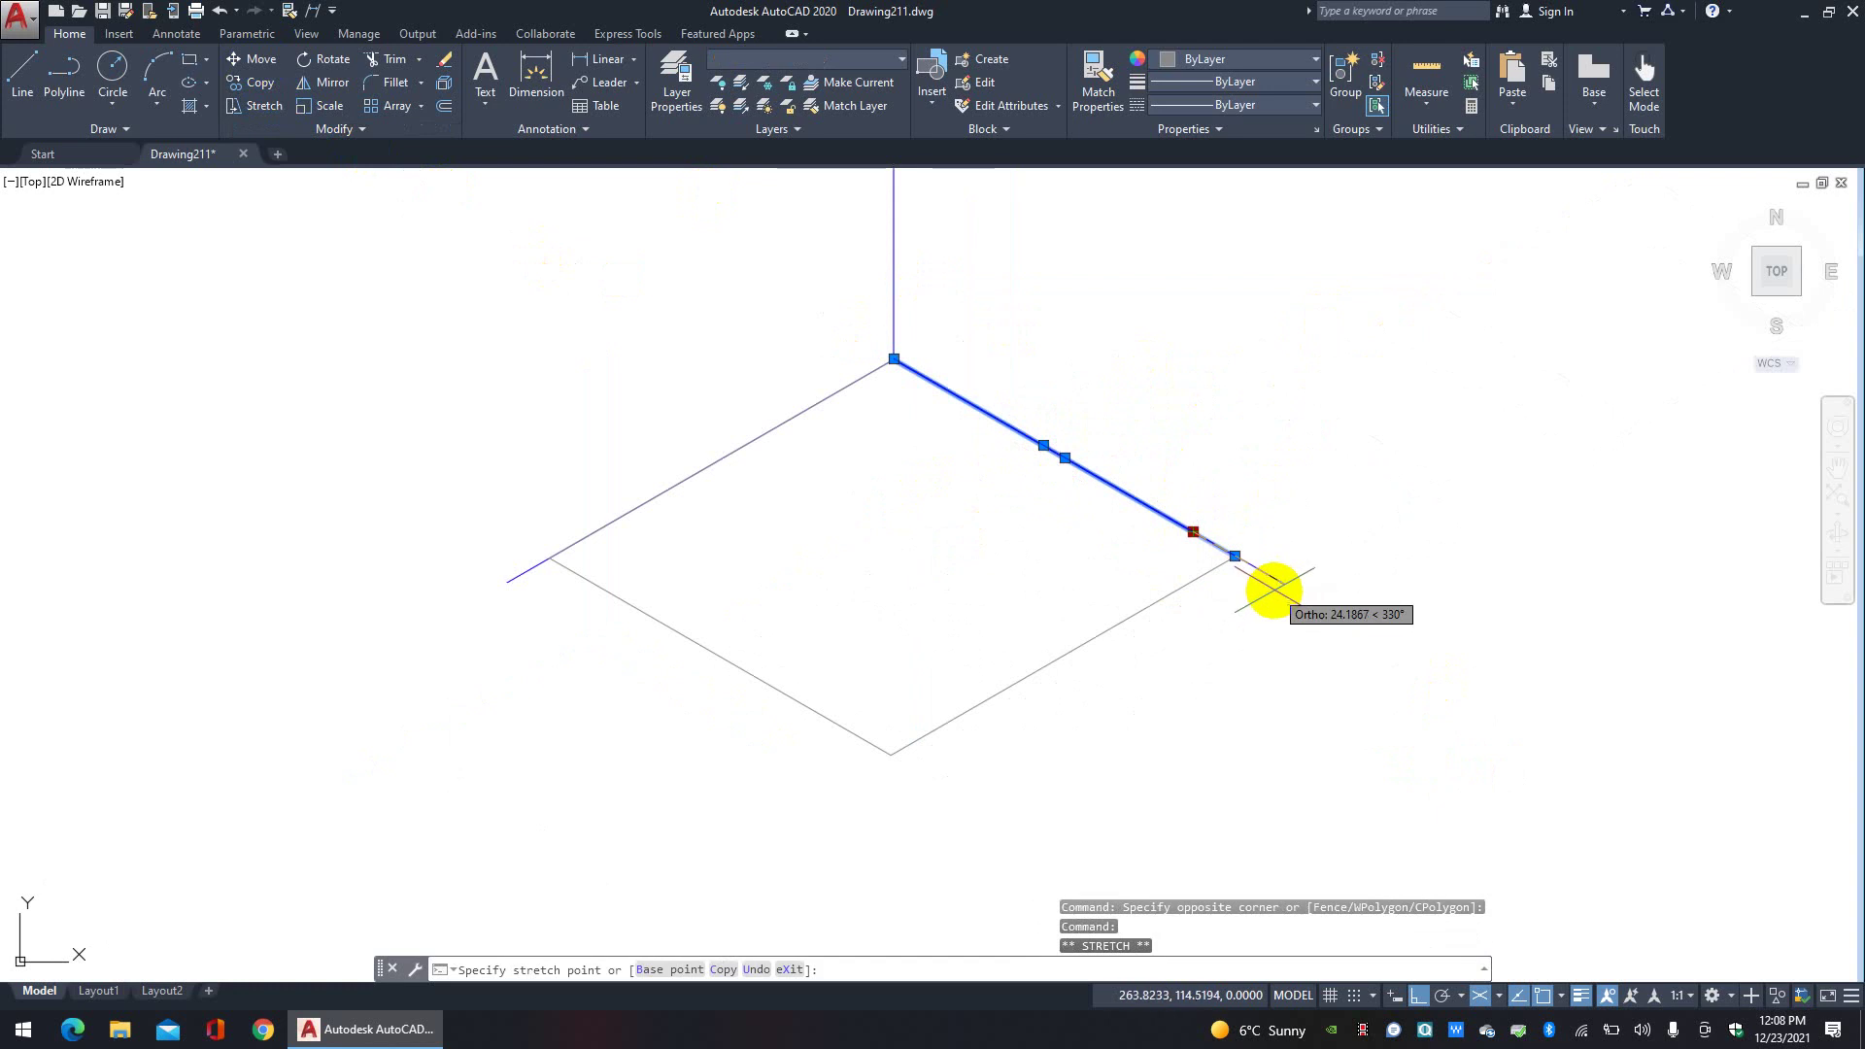
pyautogui.click(1364, 631)
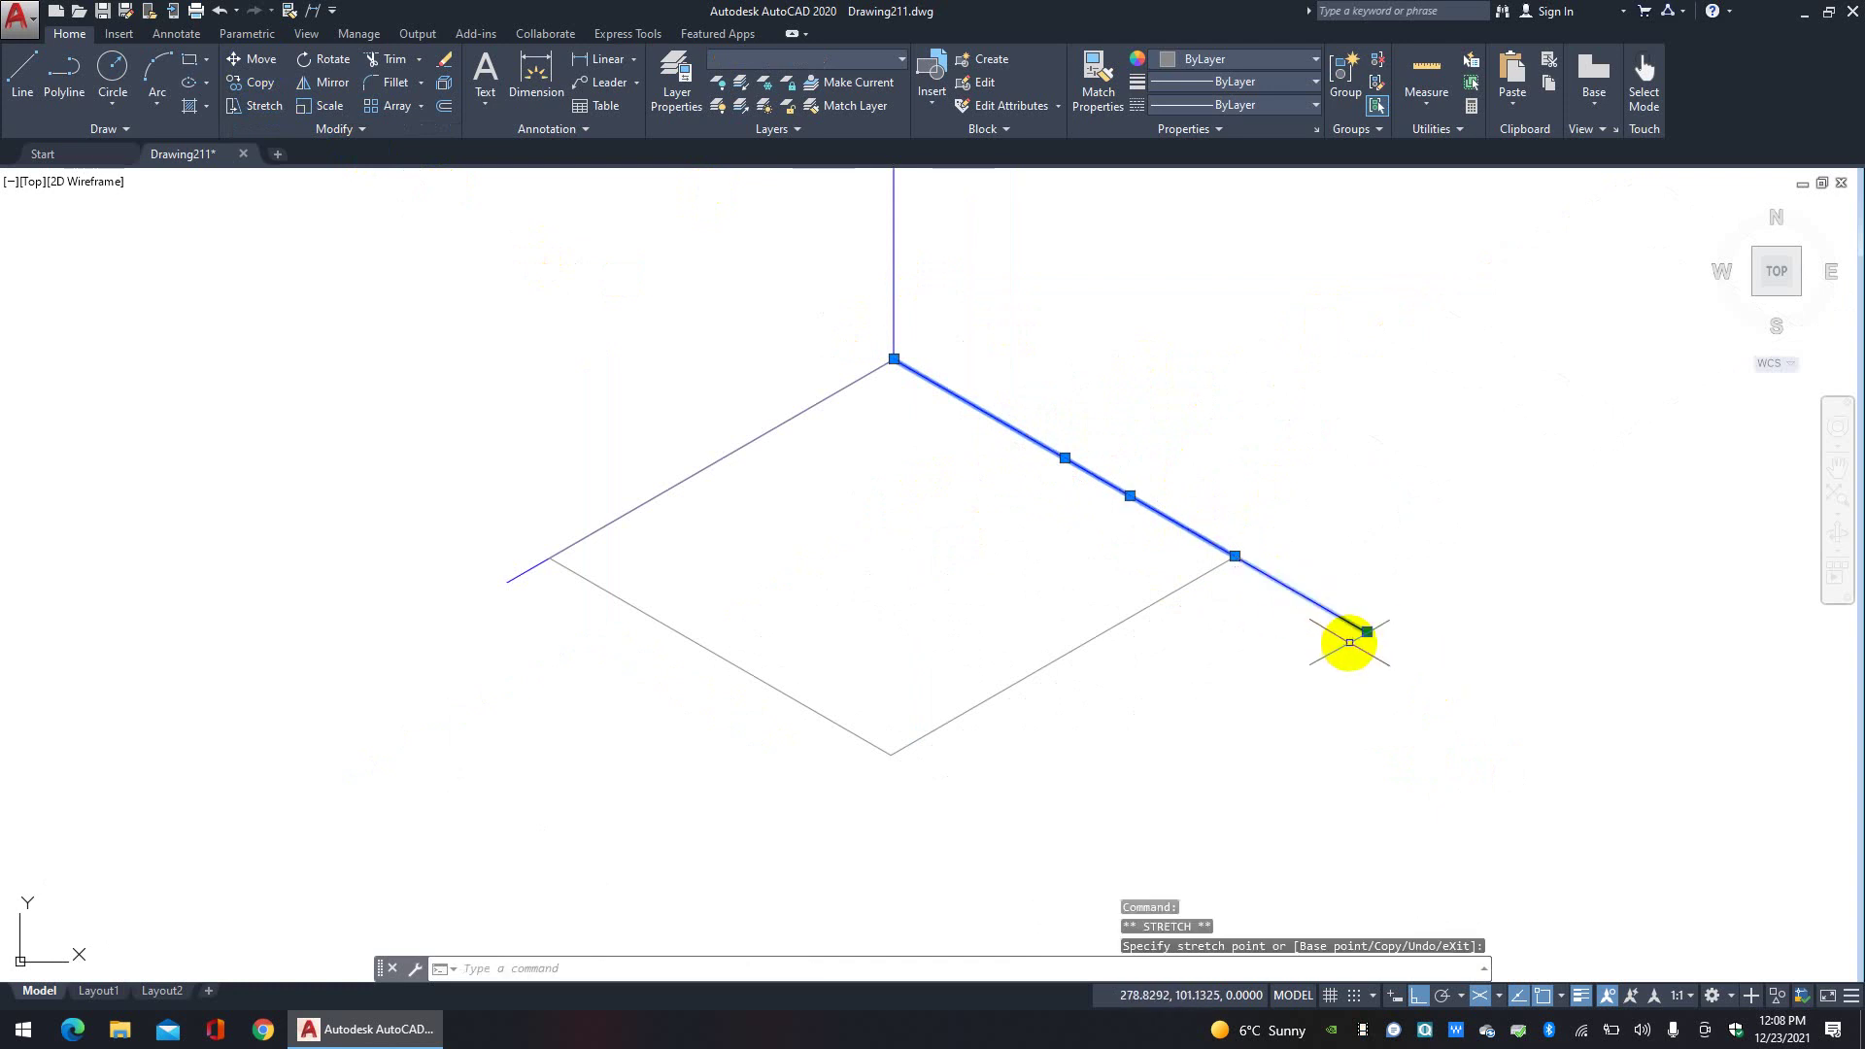
# Step: Stretch the end of the 210° coordinate axis farther beyond the rhombus's left corner and clear the selection
pyautogui.click(514, 573)
pyautogui.click(507, 582)
pyautogui.click(450, 614)
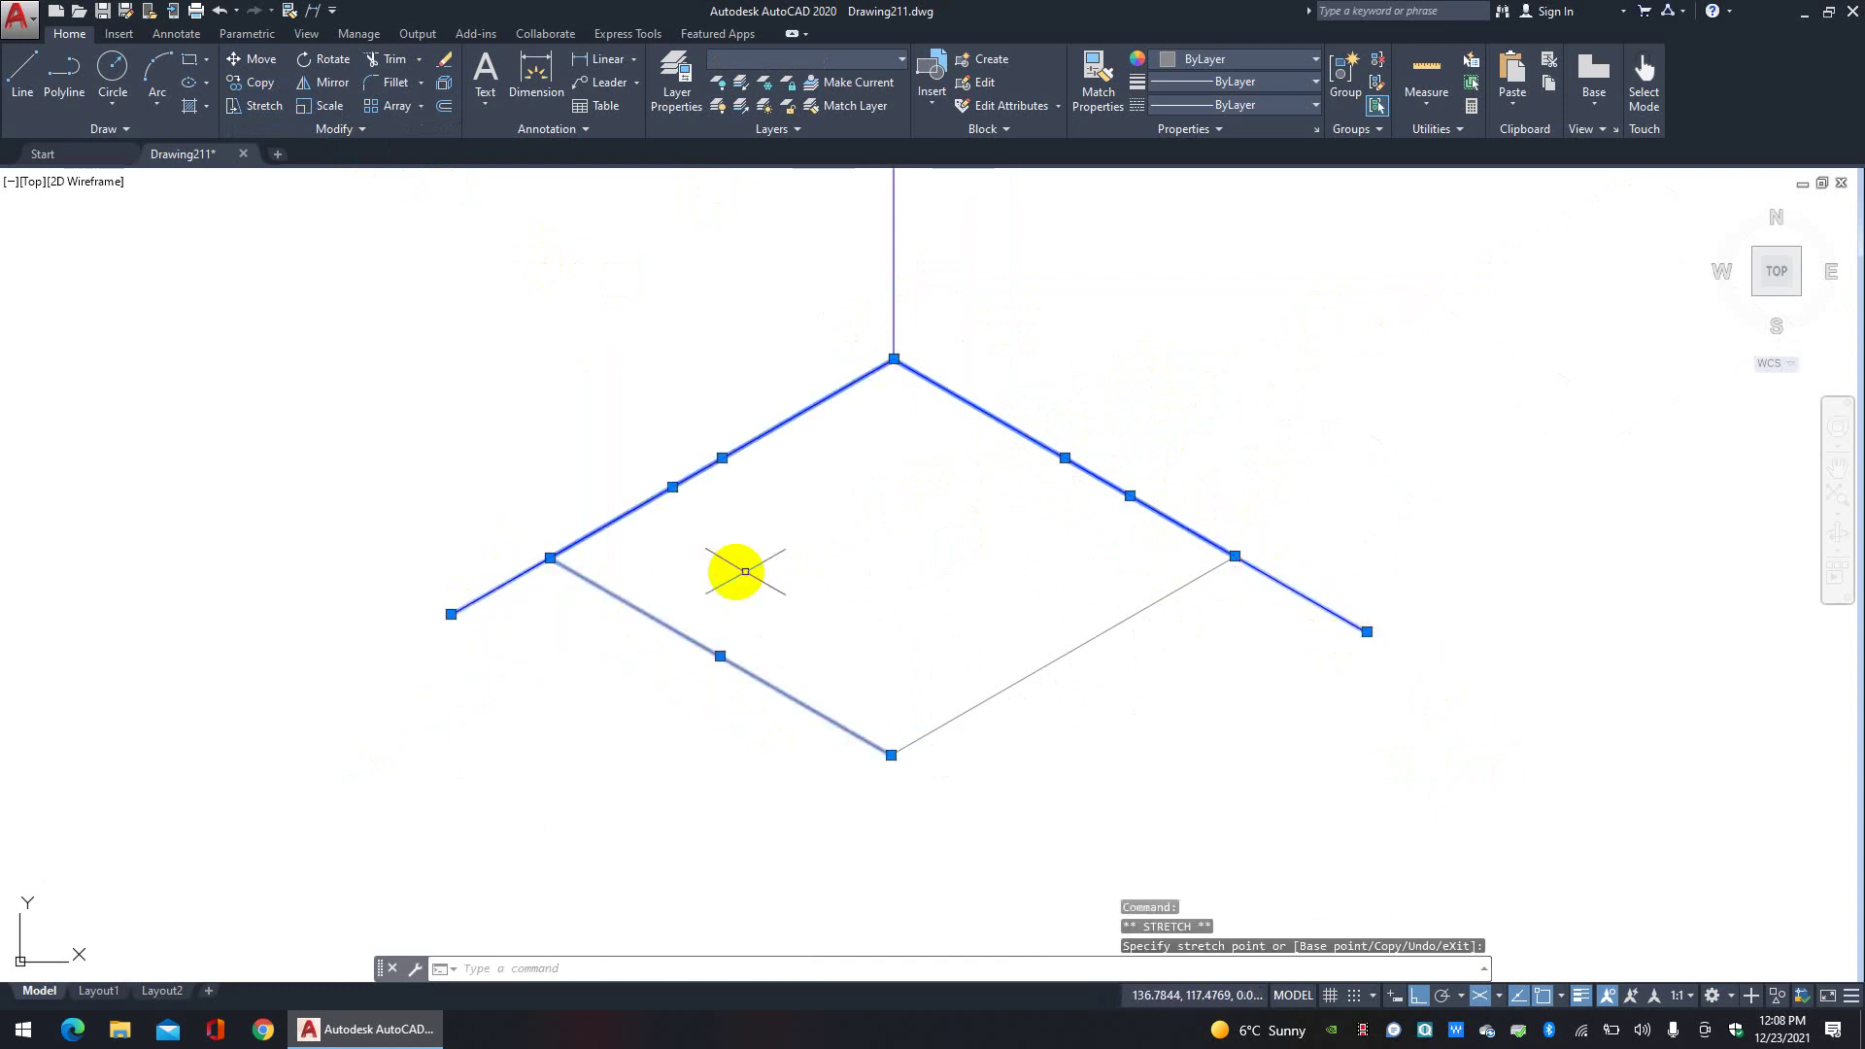
pyautogui.press('Escape')
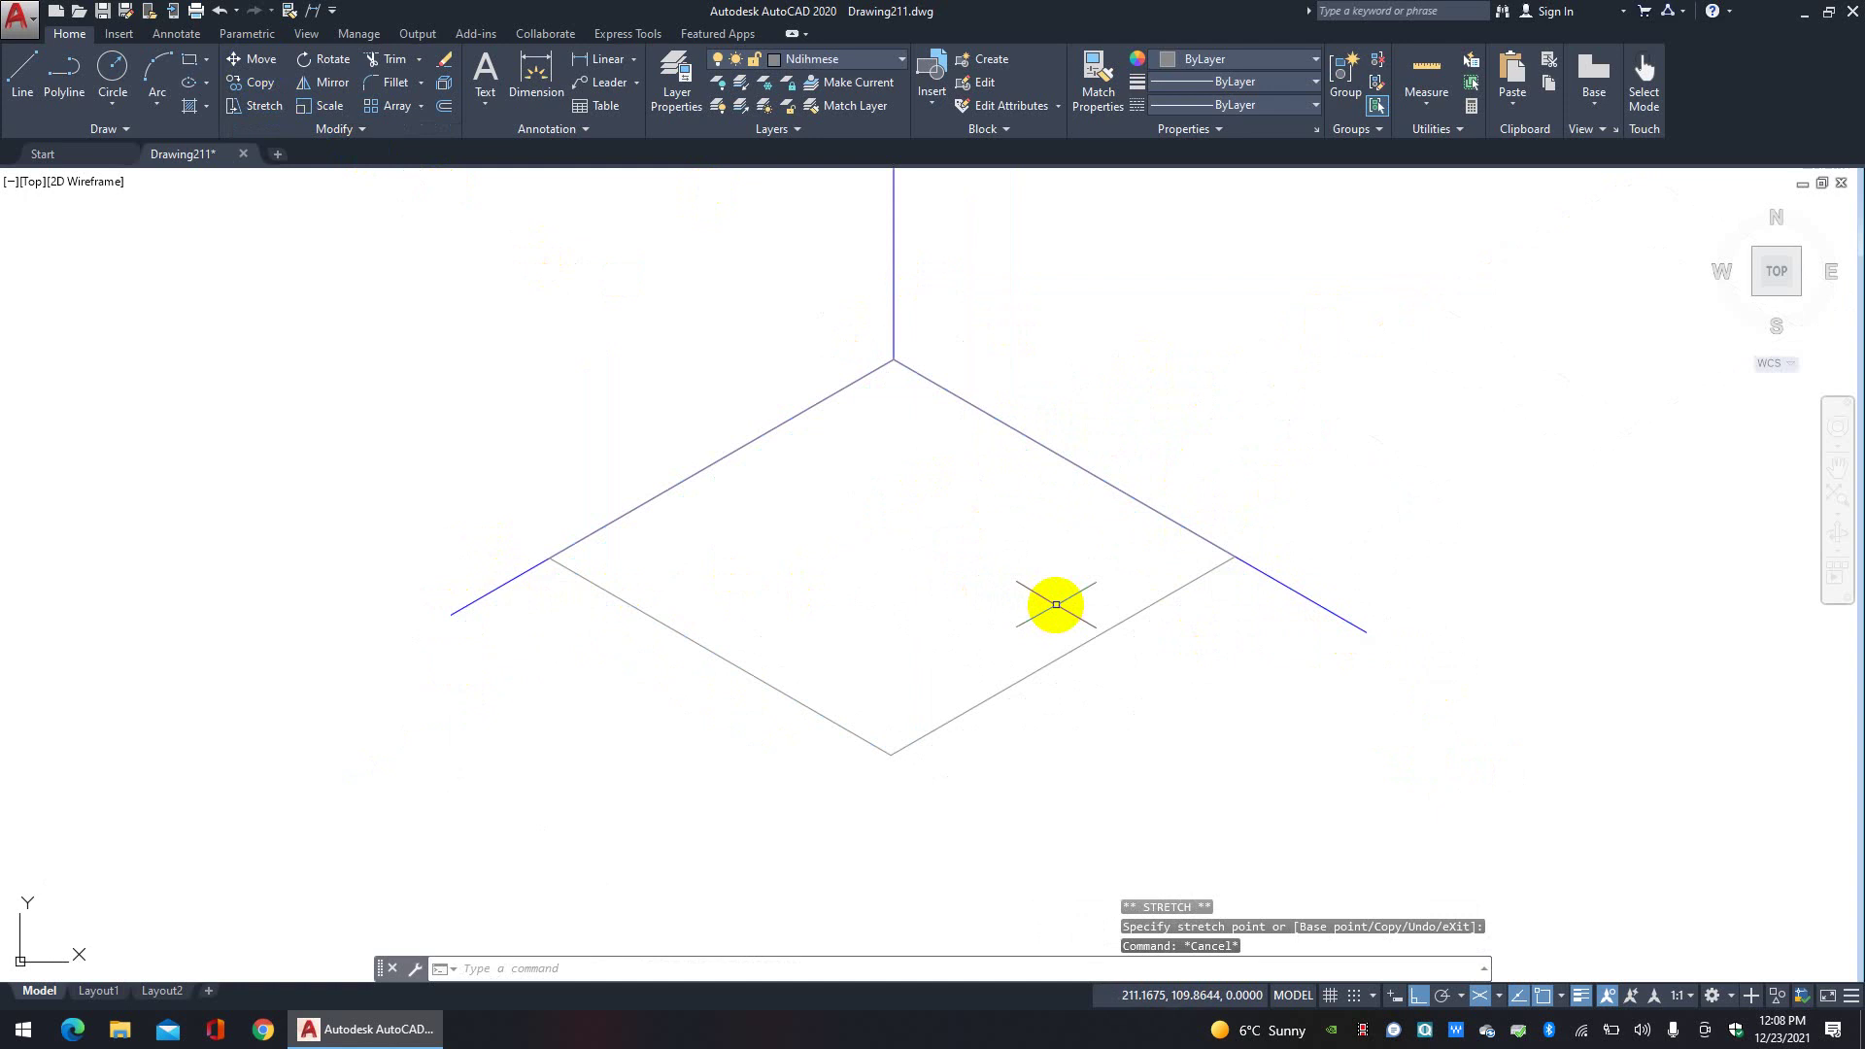
# Step: Copy the rhombus straight up from the axis origin using the Right isoplane, placing its upper corner above the vertical axis's end
pyautogui.scroll(-4, 1056, 604)
pyautogui.click(524, 361)
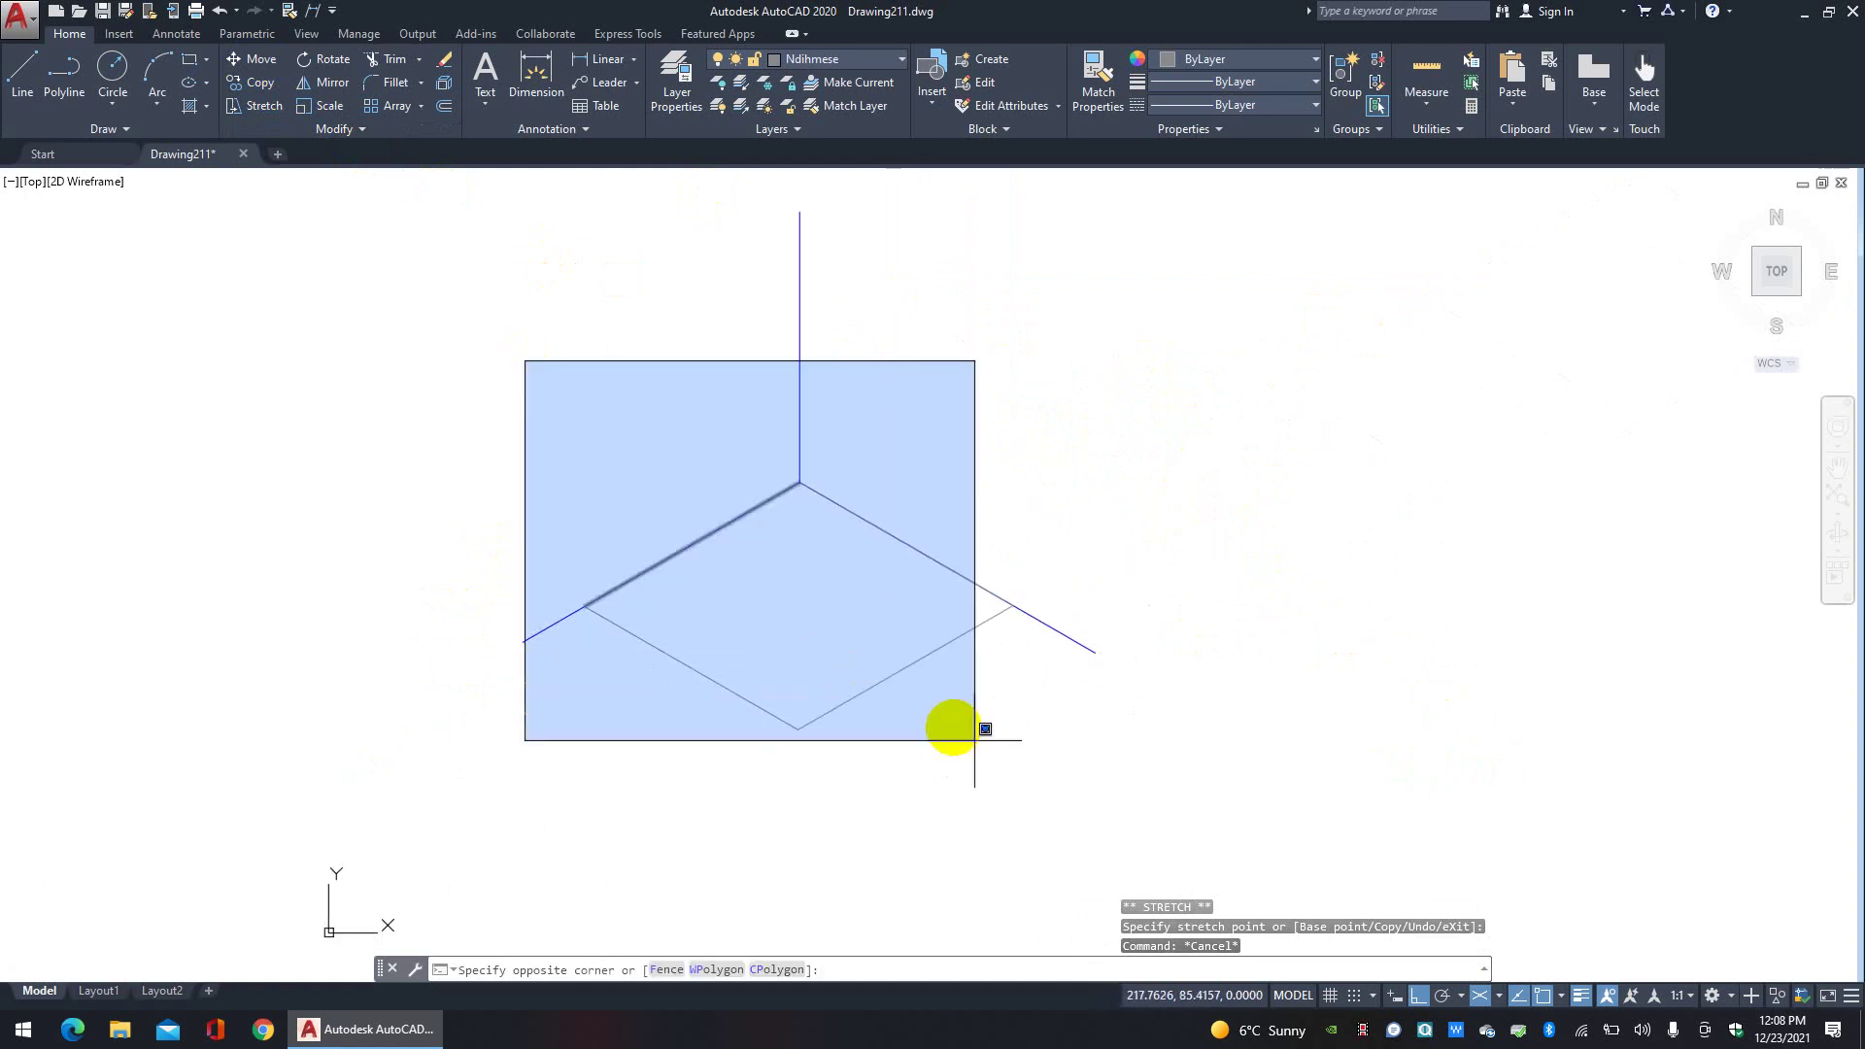
pyautogui.click(974, 740)
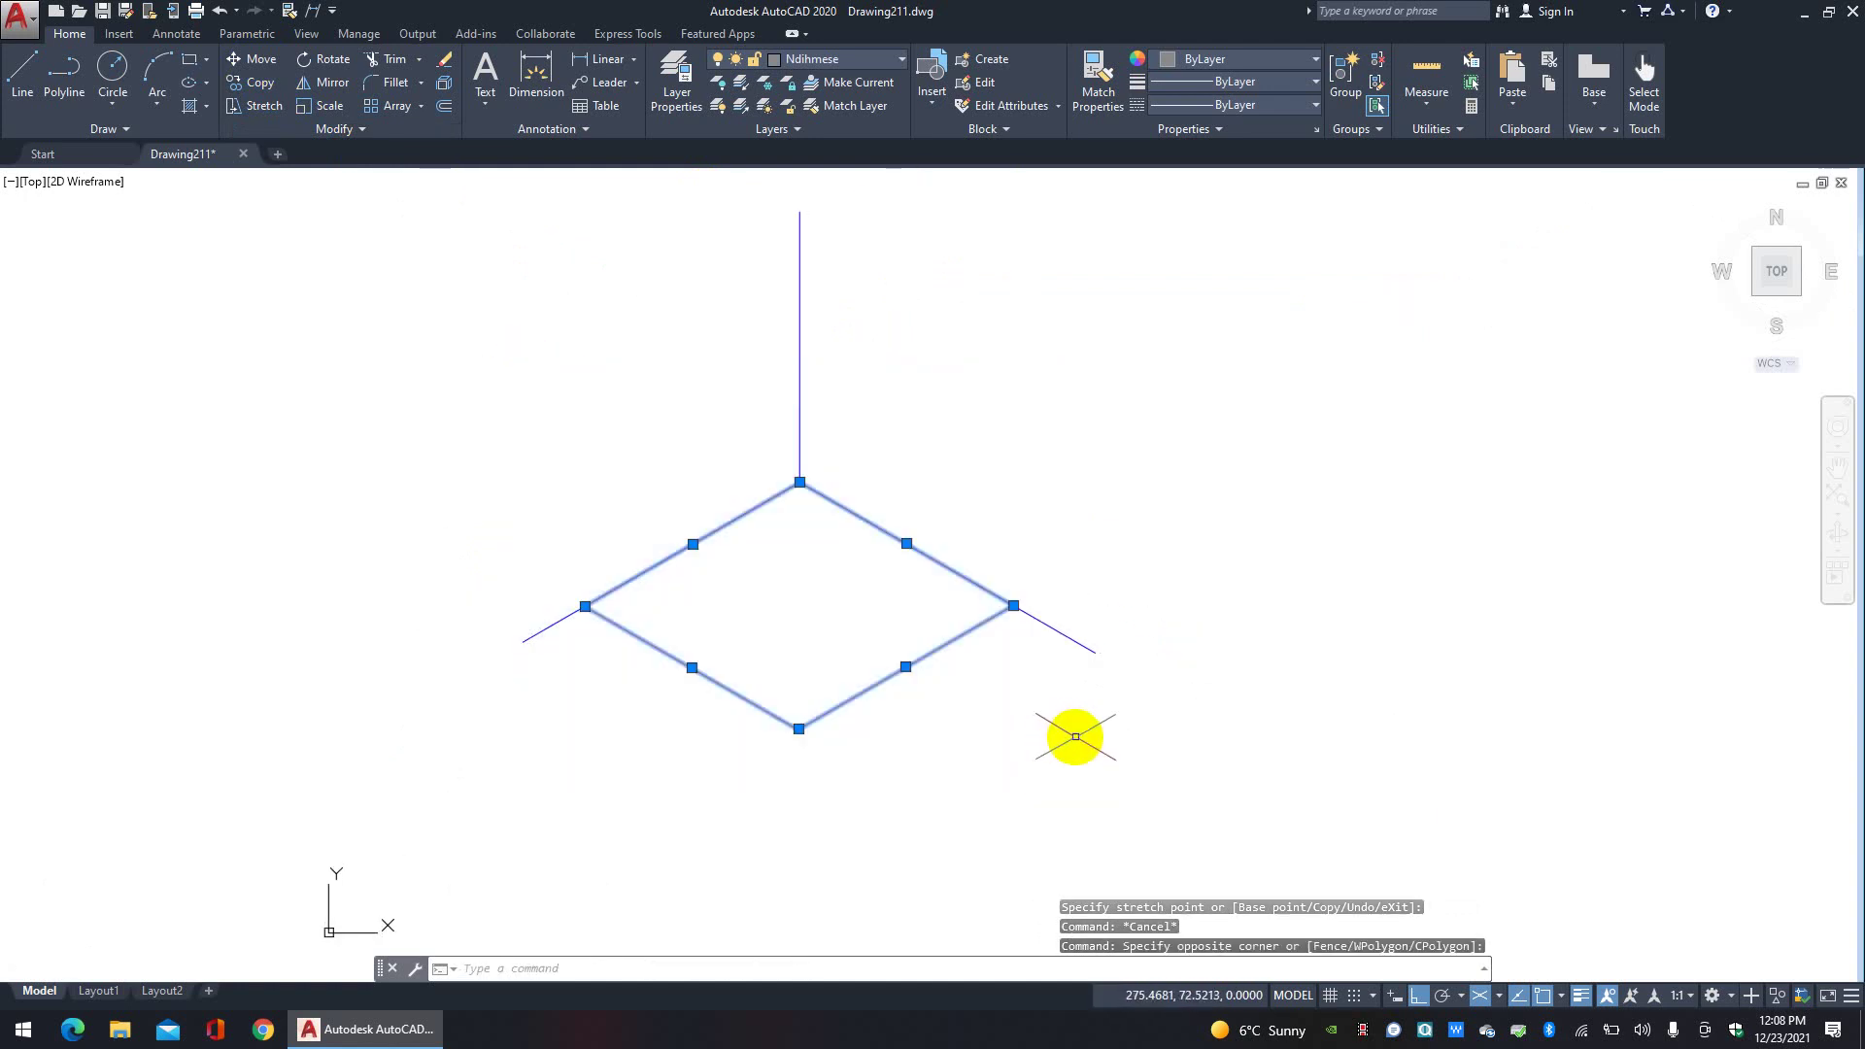
pyautogui.click(258, 82)
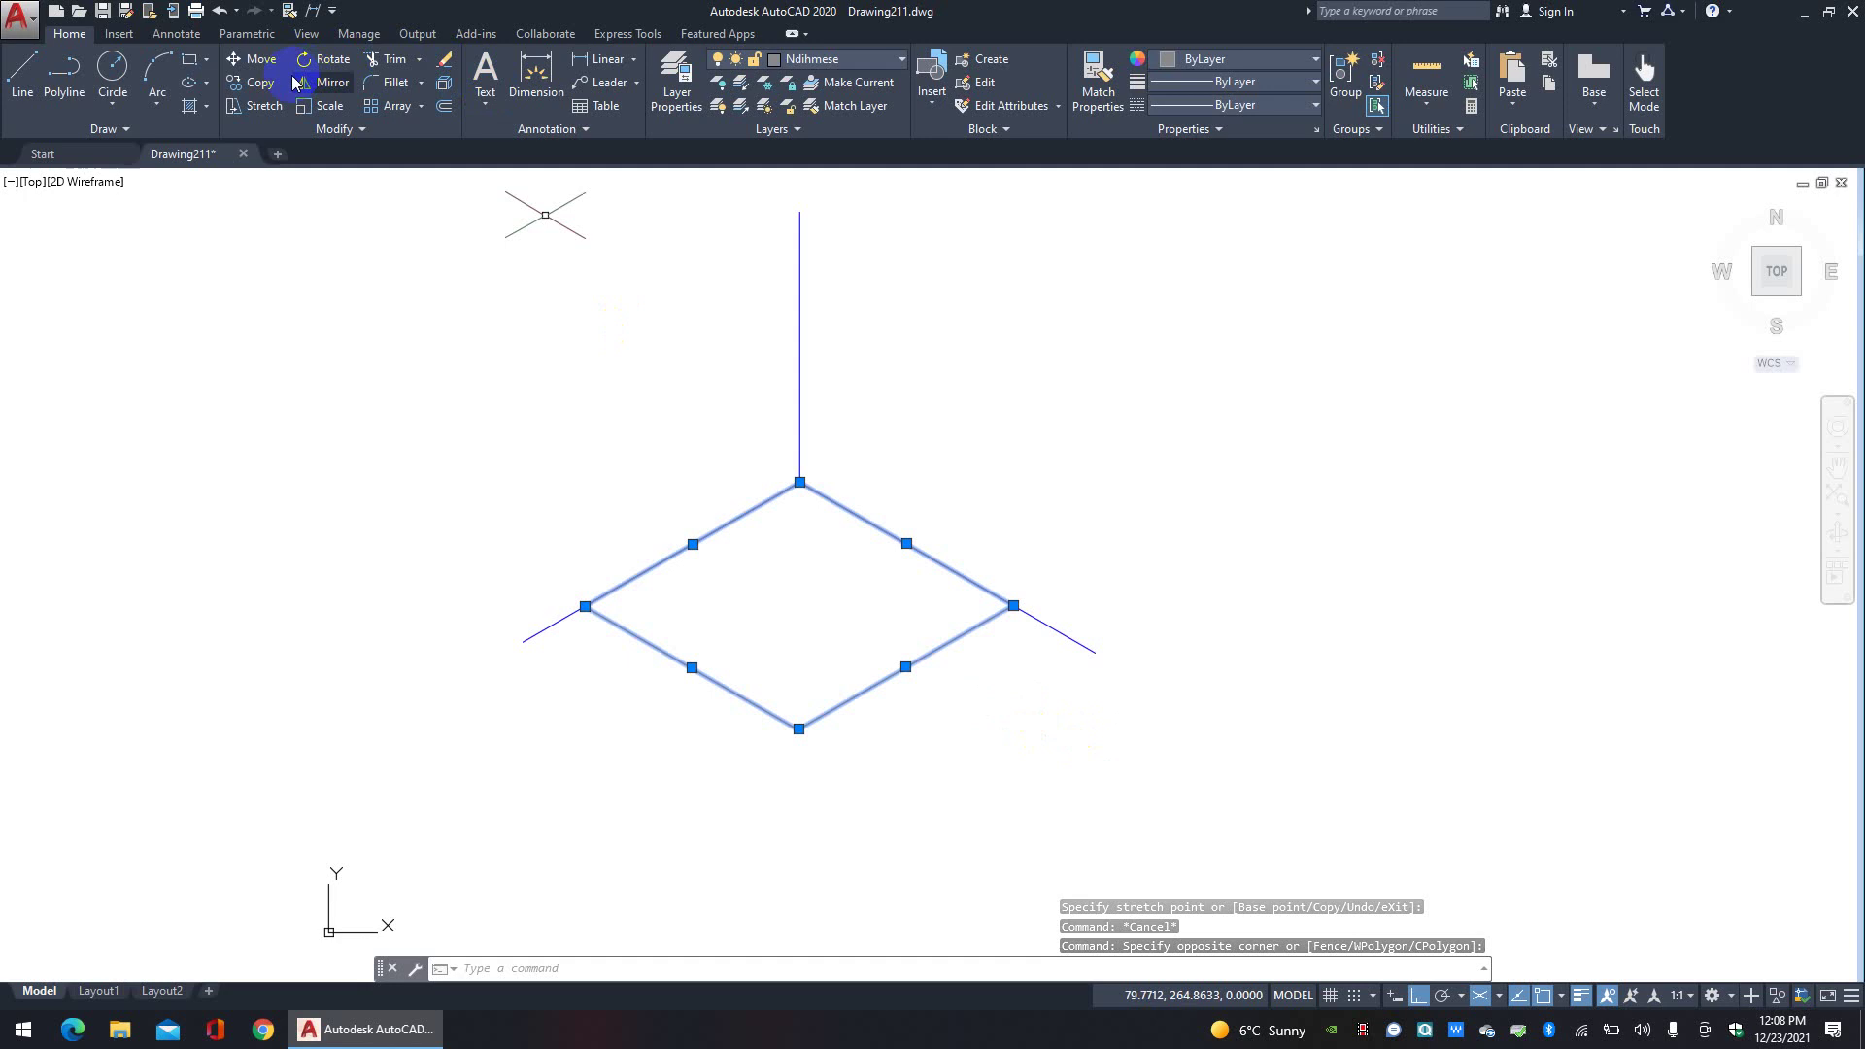
pyautogui.click(795, 481)
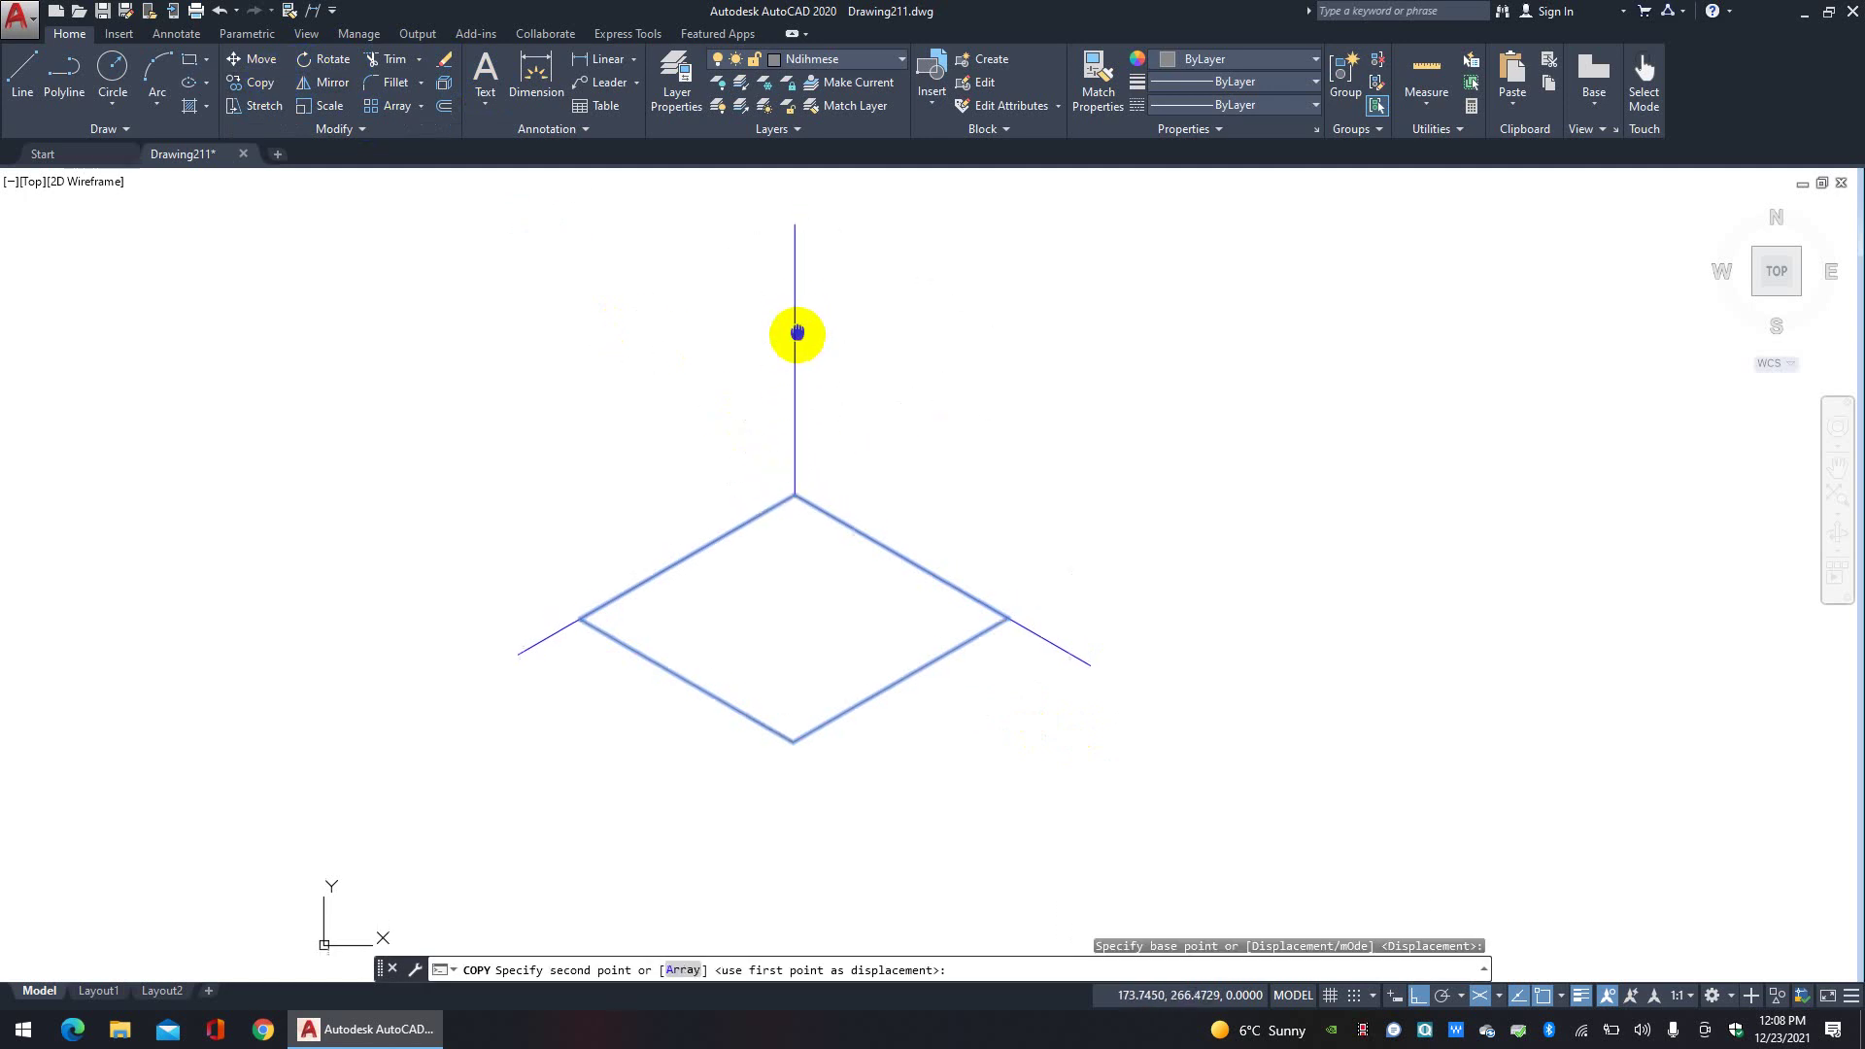
pyautogui.moveTo(791, 333); pyautogui.dragTo(791, 466, button='middle')
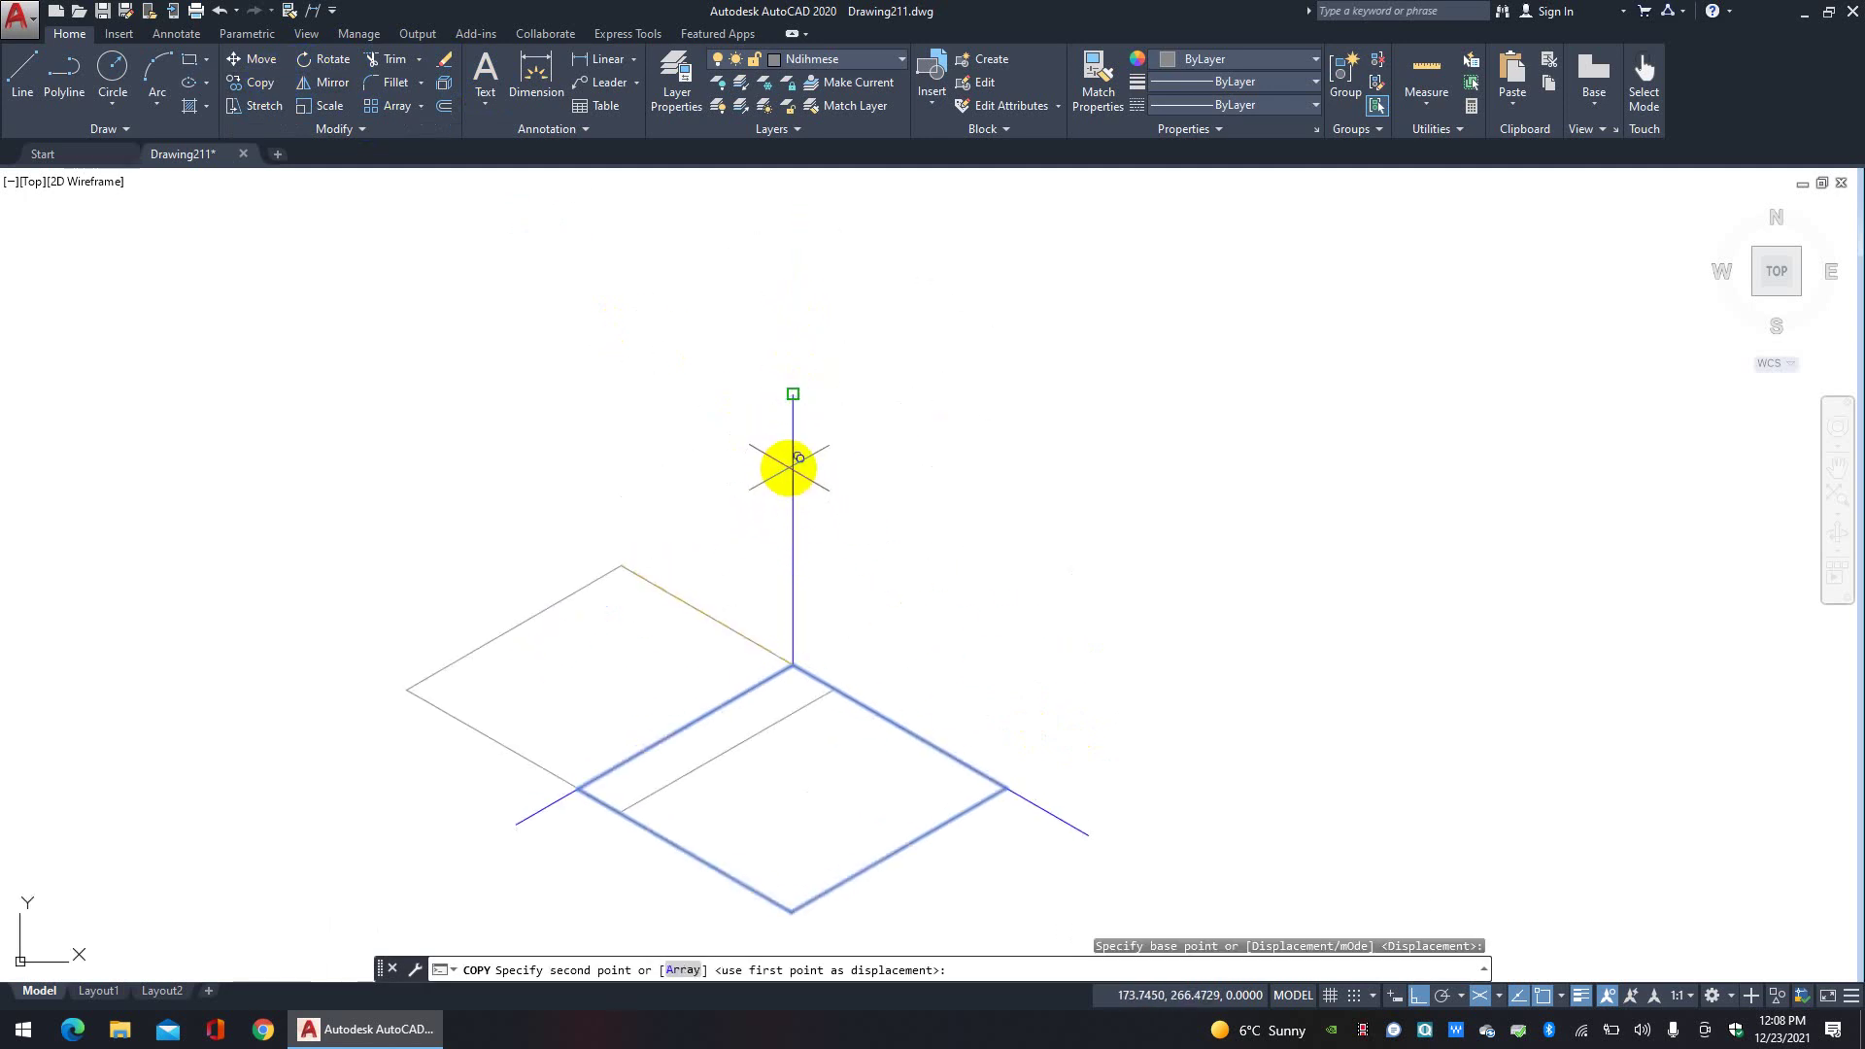
pyautogui.press('F5')
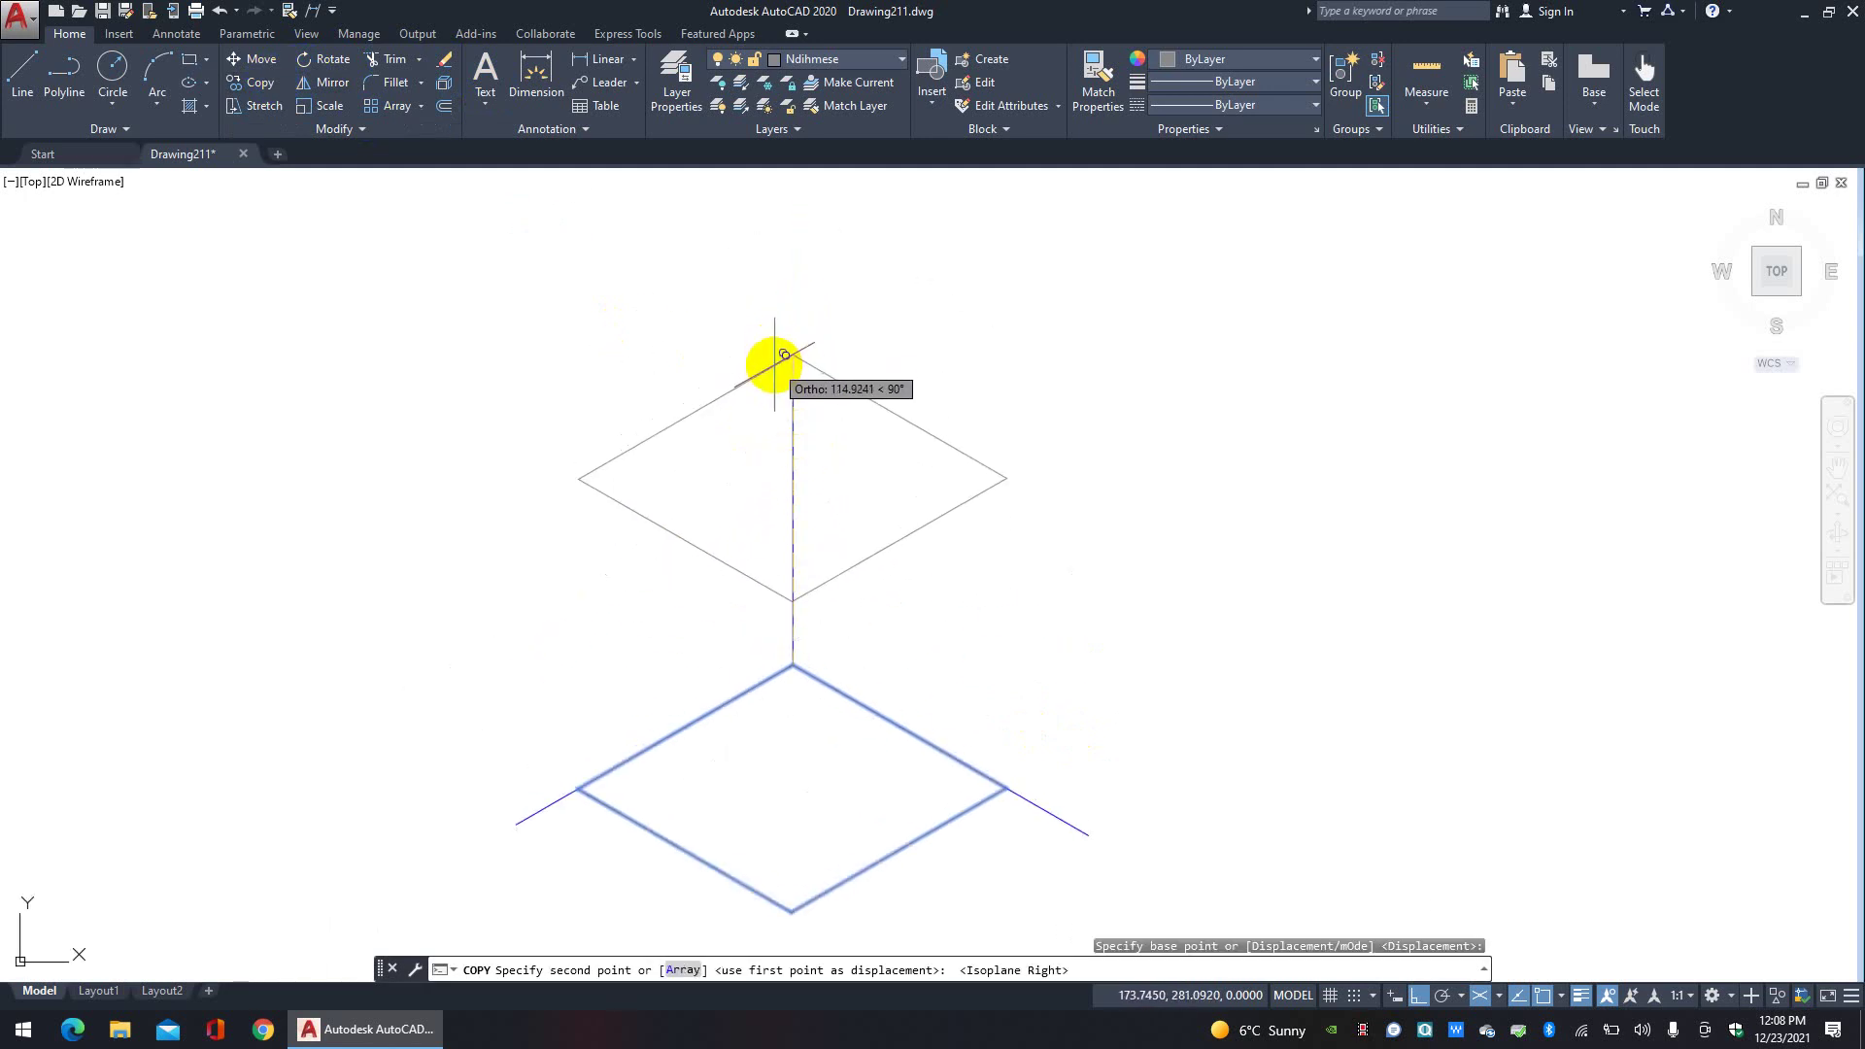
pyautogui.click(777, 361)
pyautogui.press('Escape')
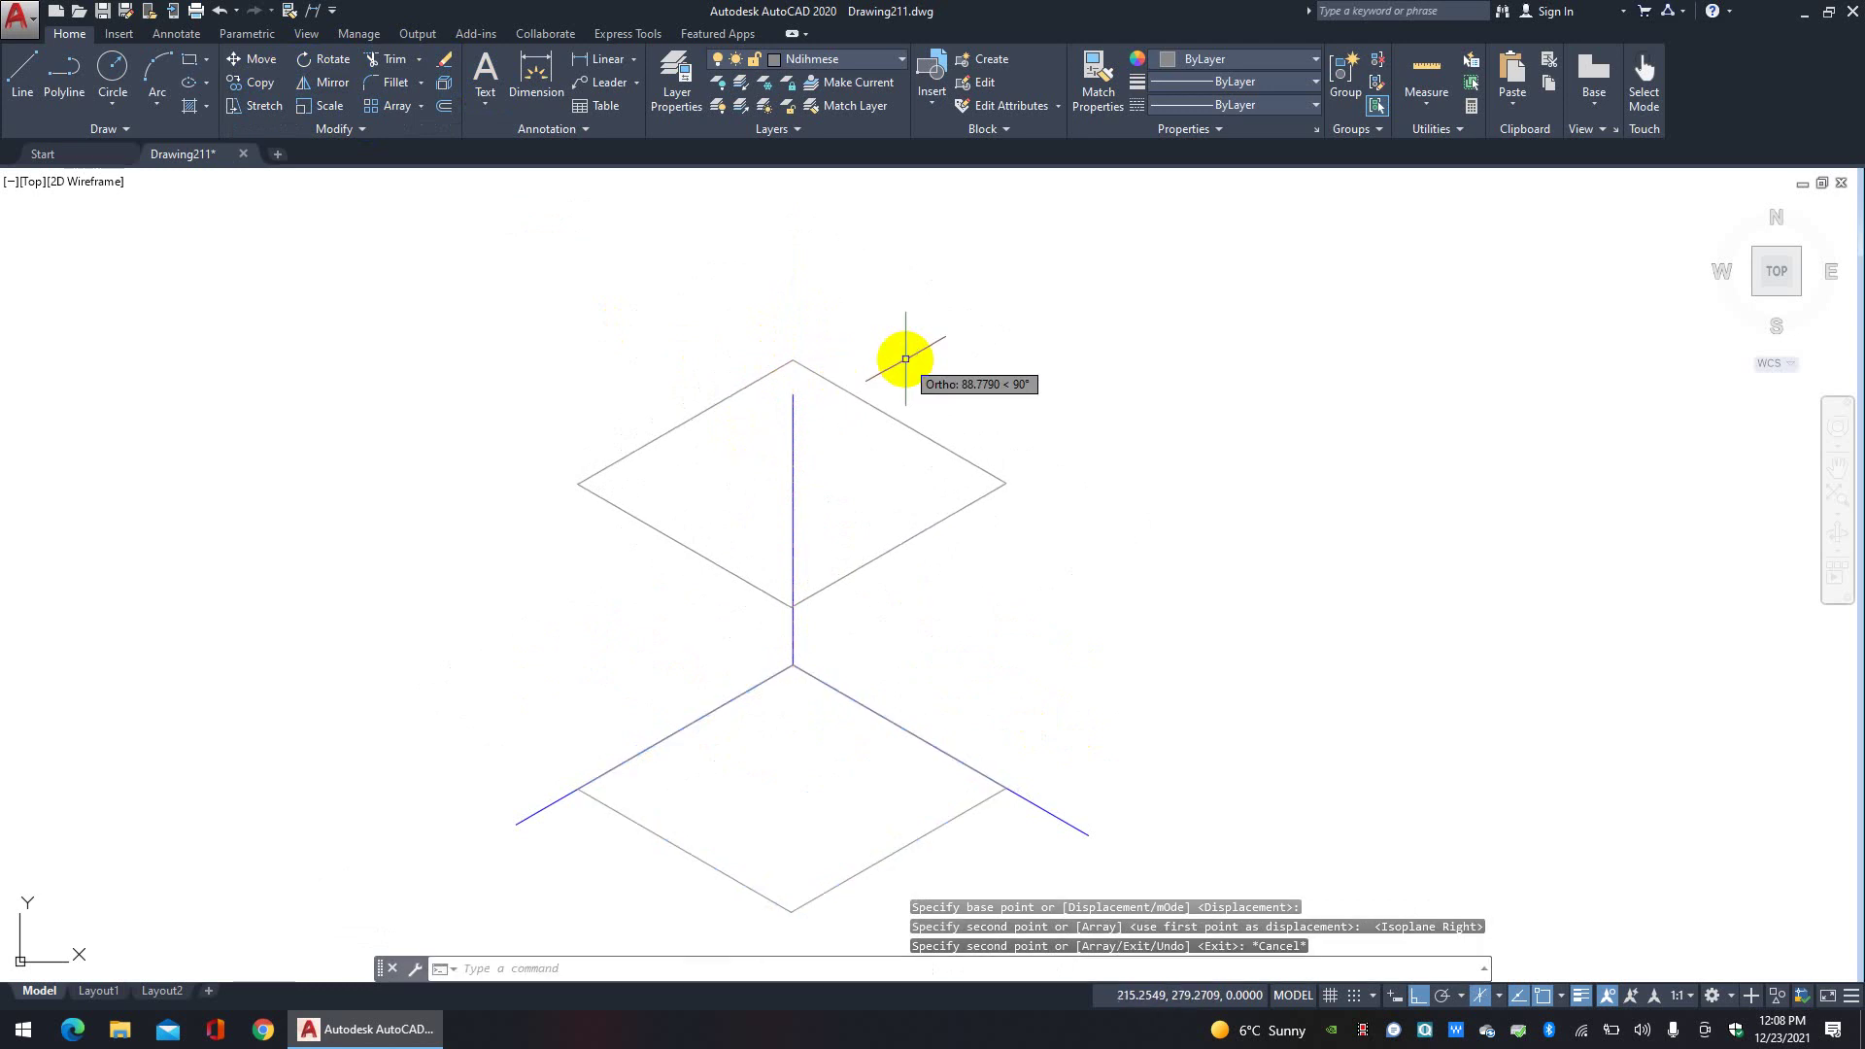
# Step: Stretch the upper end of the vertical coordinate axis straight up past the top rhombus's upper corner and clear the selection
pyautogui.click(789, 458)
pyautogui.click(798, 408)
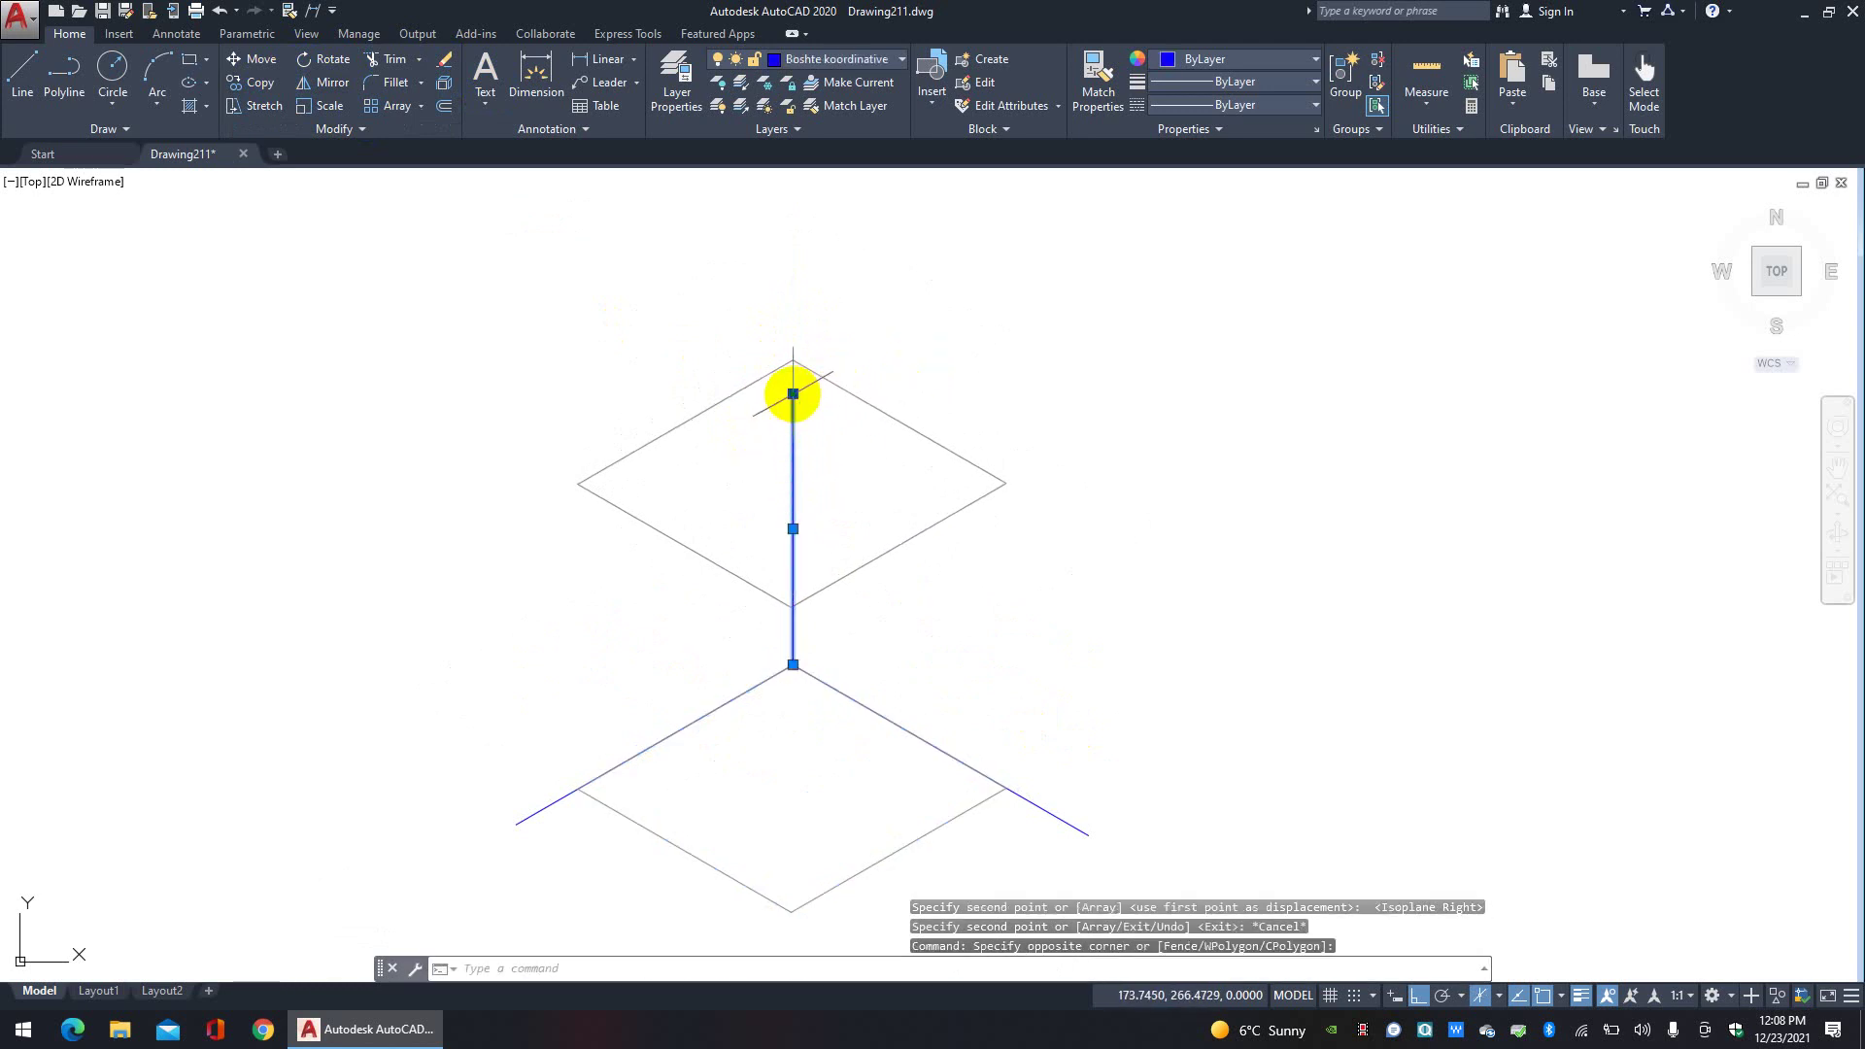
pyautogui.click(793, 394)
pyautogui.click(785, 300)
pyautogui.moveTo(1087, 446); pyautogui.dragTo(1123, 390, button='middle')
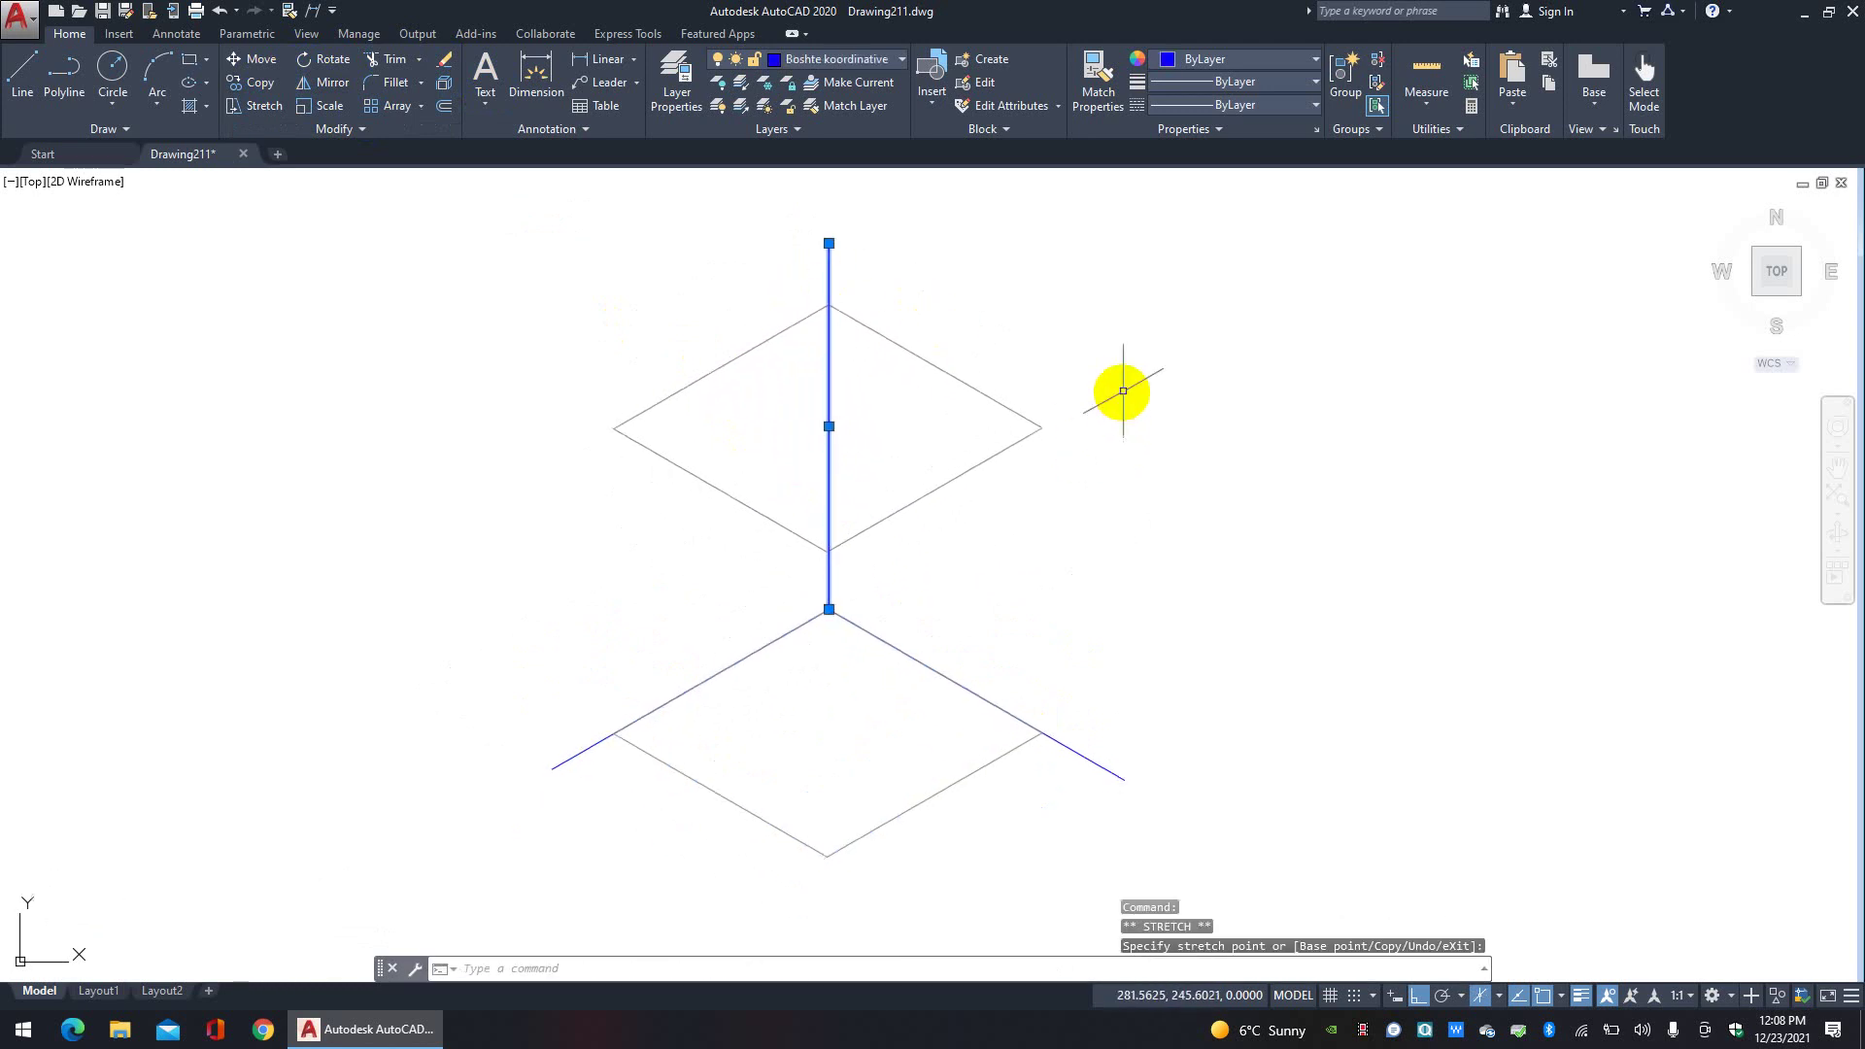
pyautogui.press('Escape')
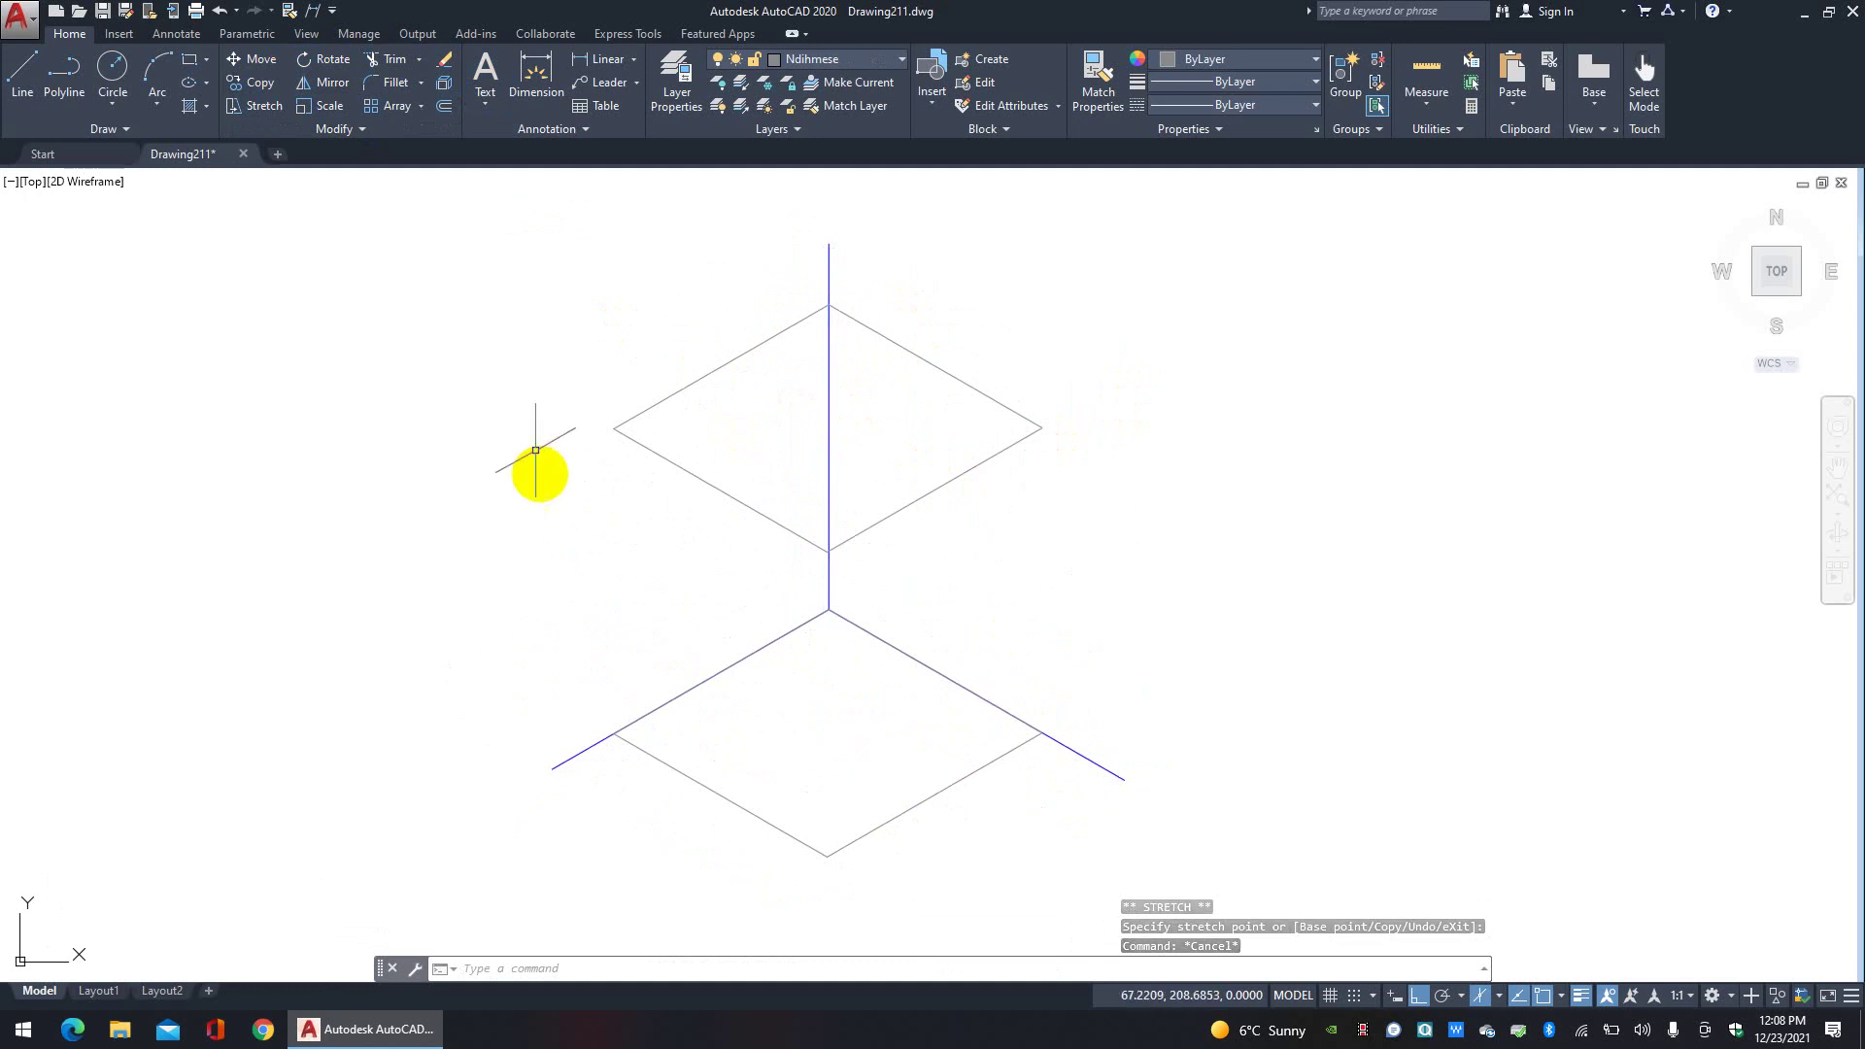
# Step: Draw a vertical line joining the right corner of the top rhombus to the right corner of the base rhombus
pyautogui.click(26, 78)
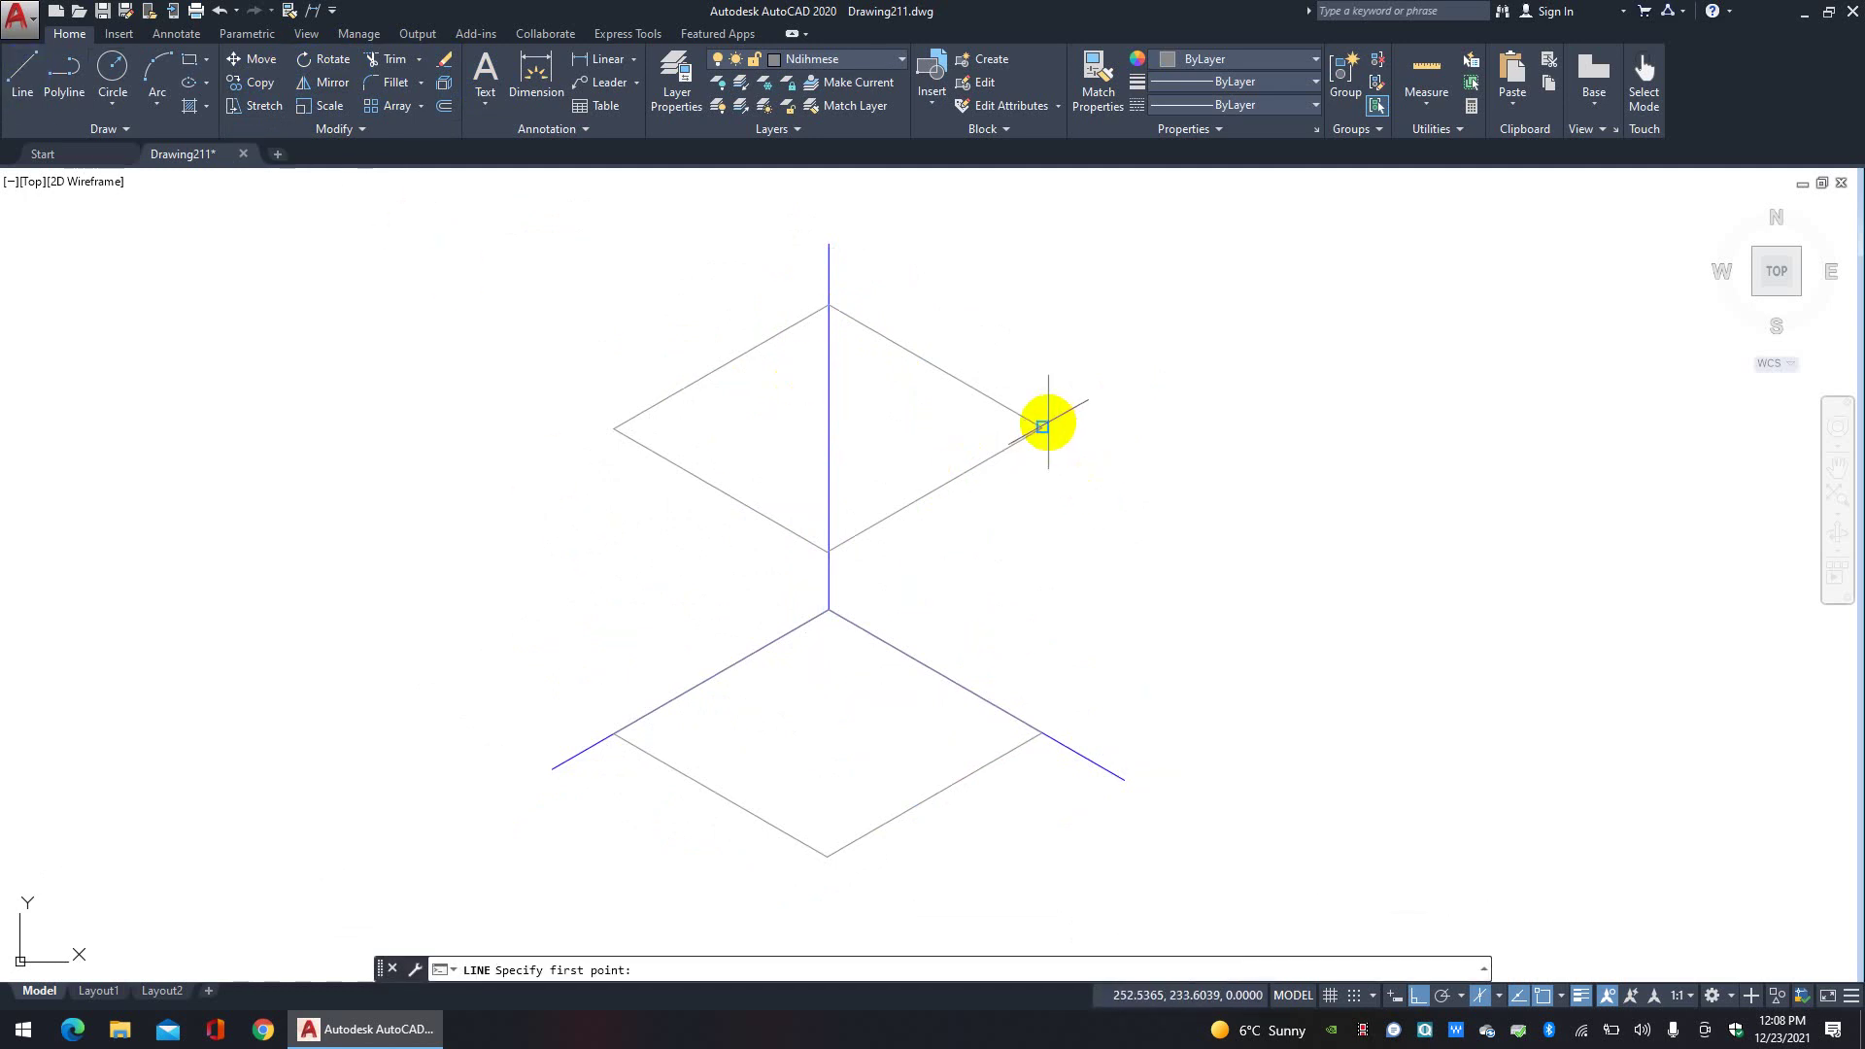
pyautogui.click(1042, 427)
pyautogui.click(1042, 733)
pyautogui.rightClick(1042, 733)
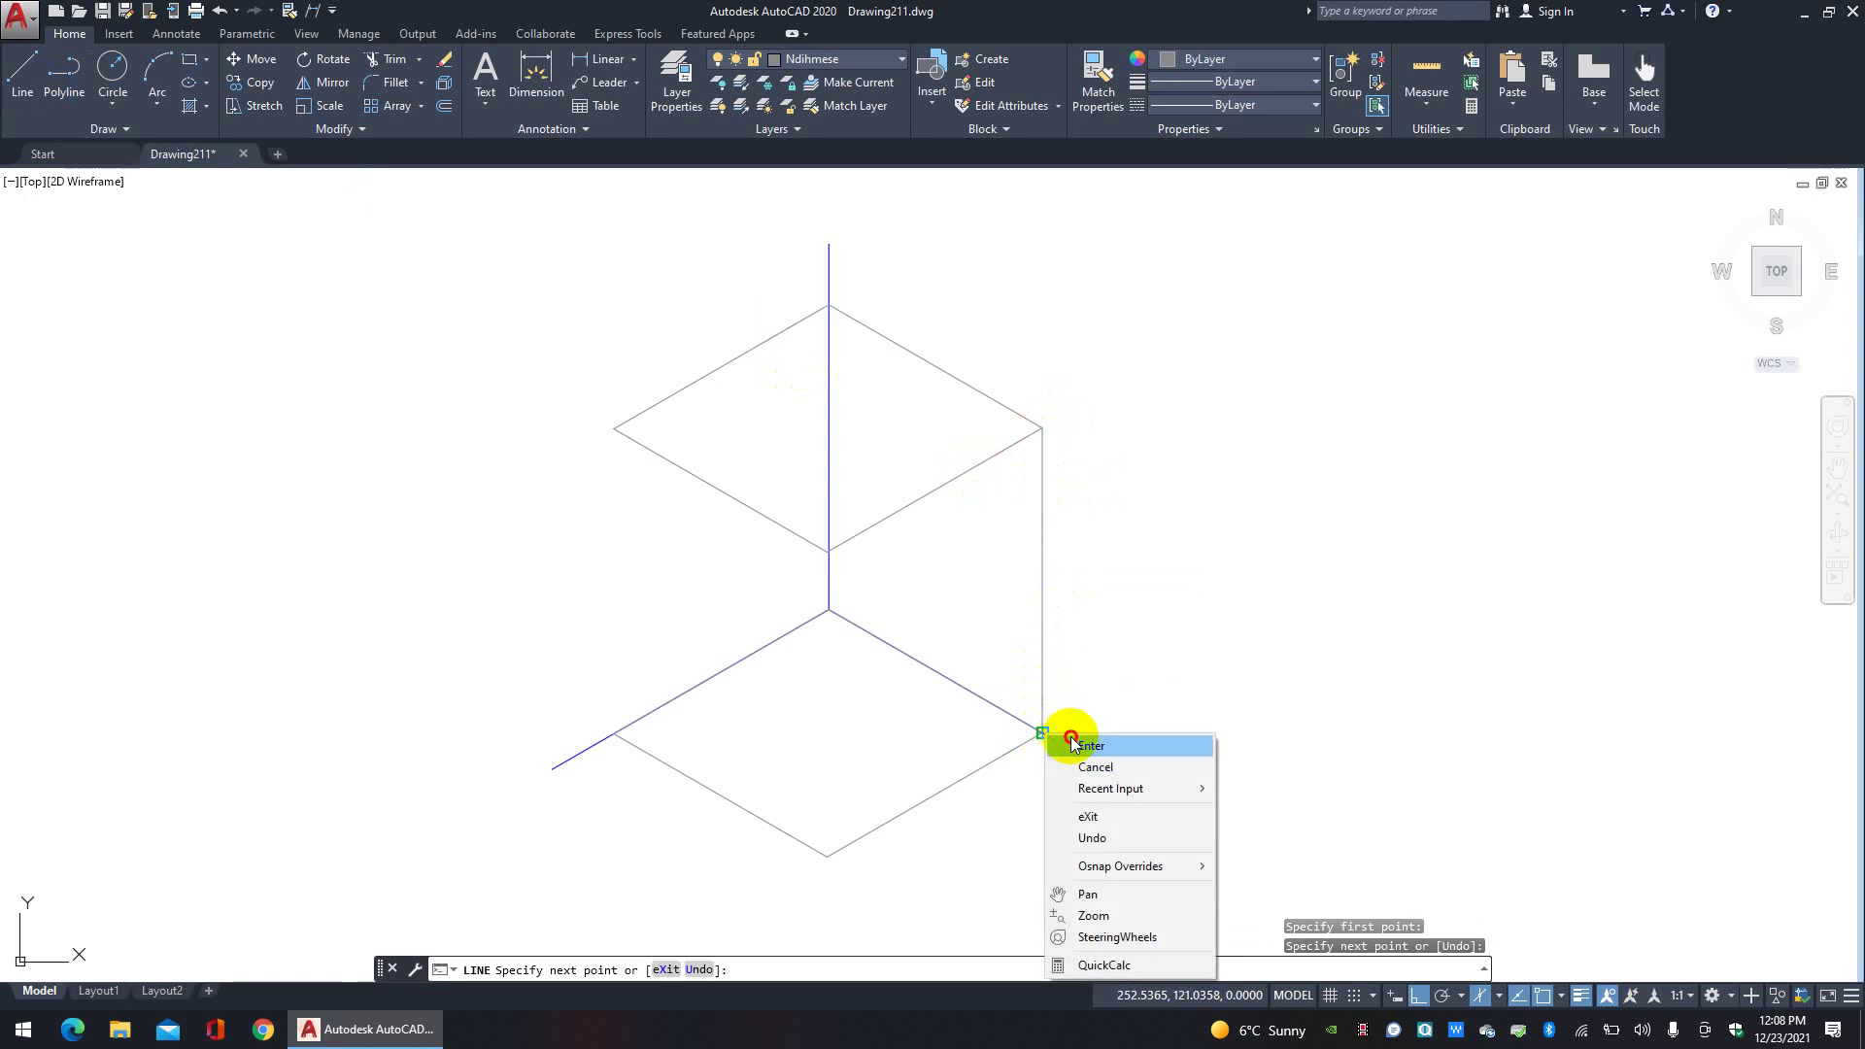
pyautogui.click(1059, 748)
# Step: Copy the right vertical edge by its upper end to the front, left and back corners of the top rhombus
pyautogui.click(1104, 646)
pyautogui.click(1040, 599)
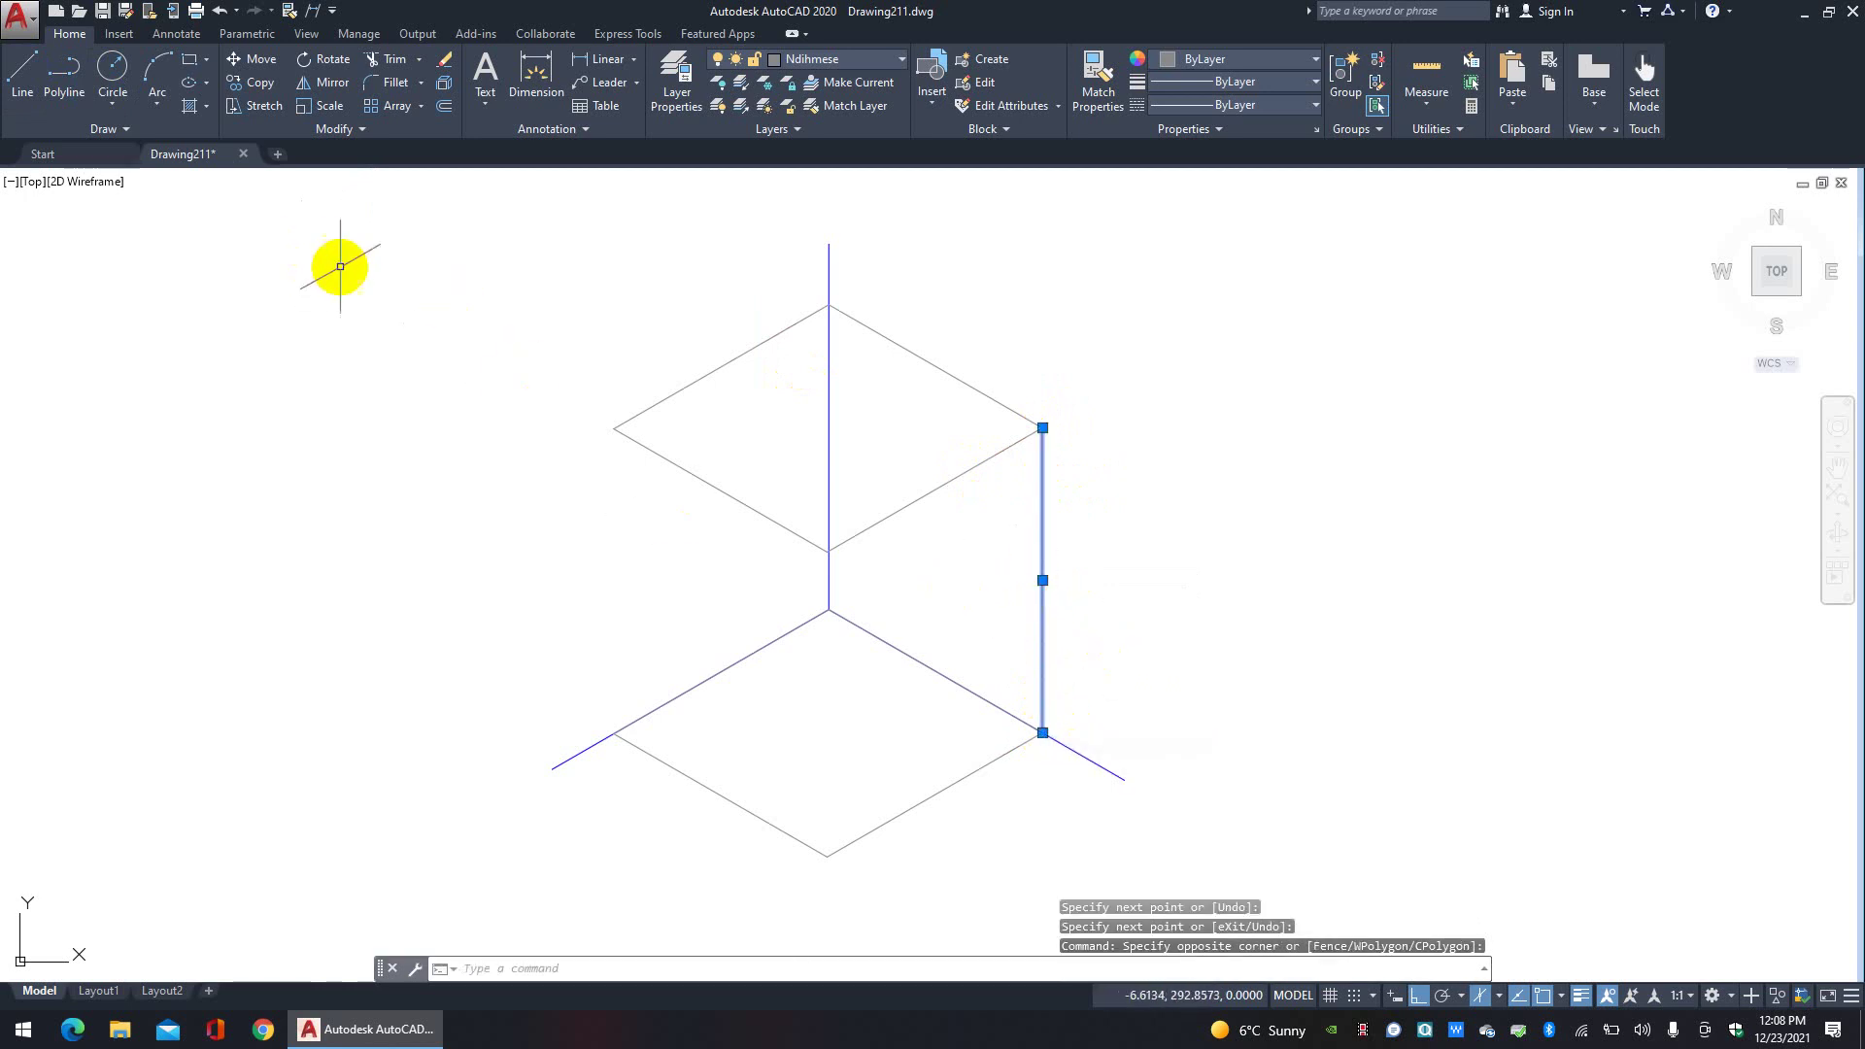
pyautogui.click(241, 90)
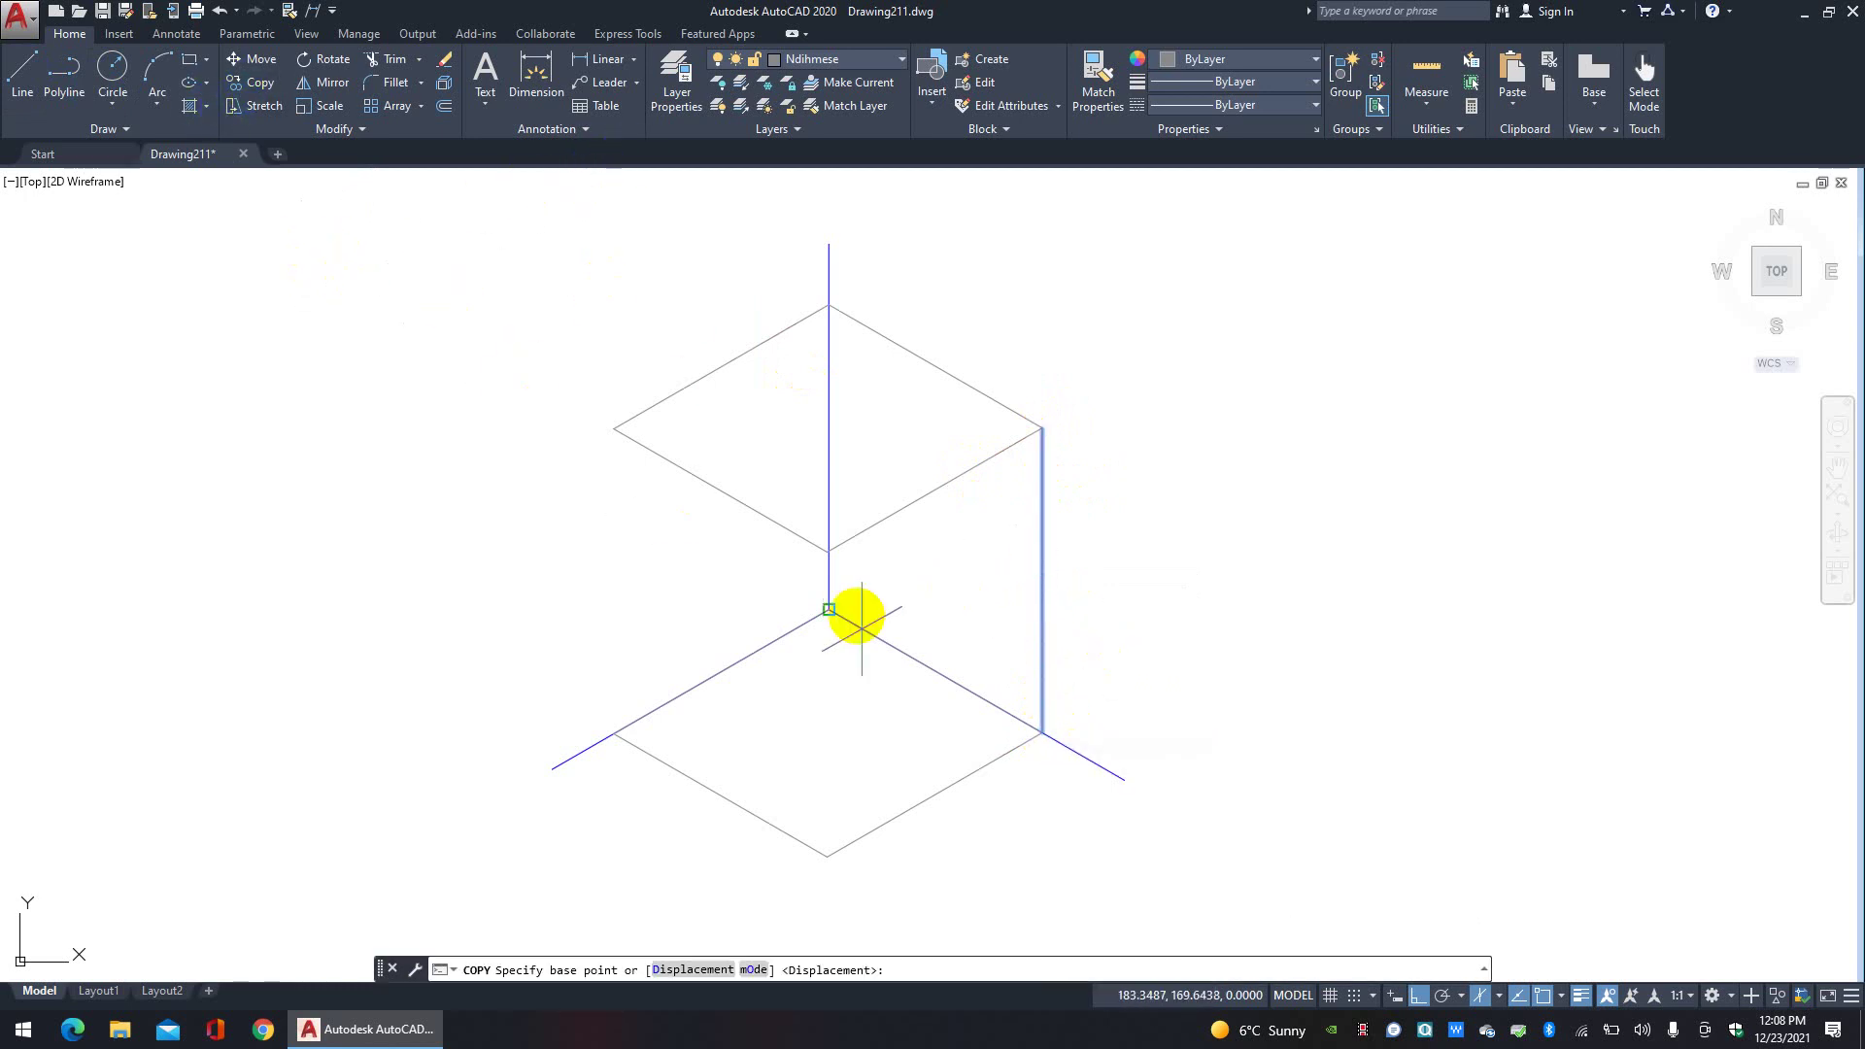
pyautogui.click(1042, 428)
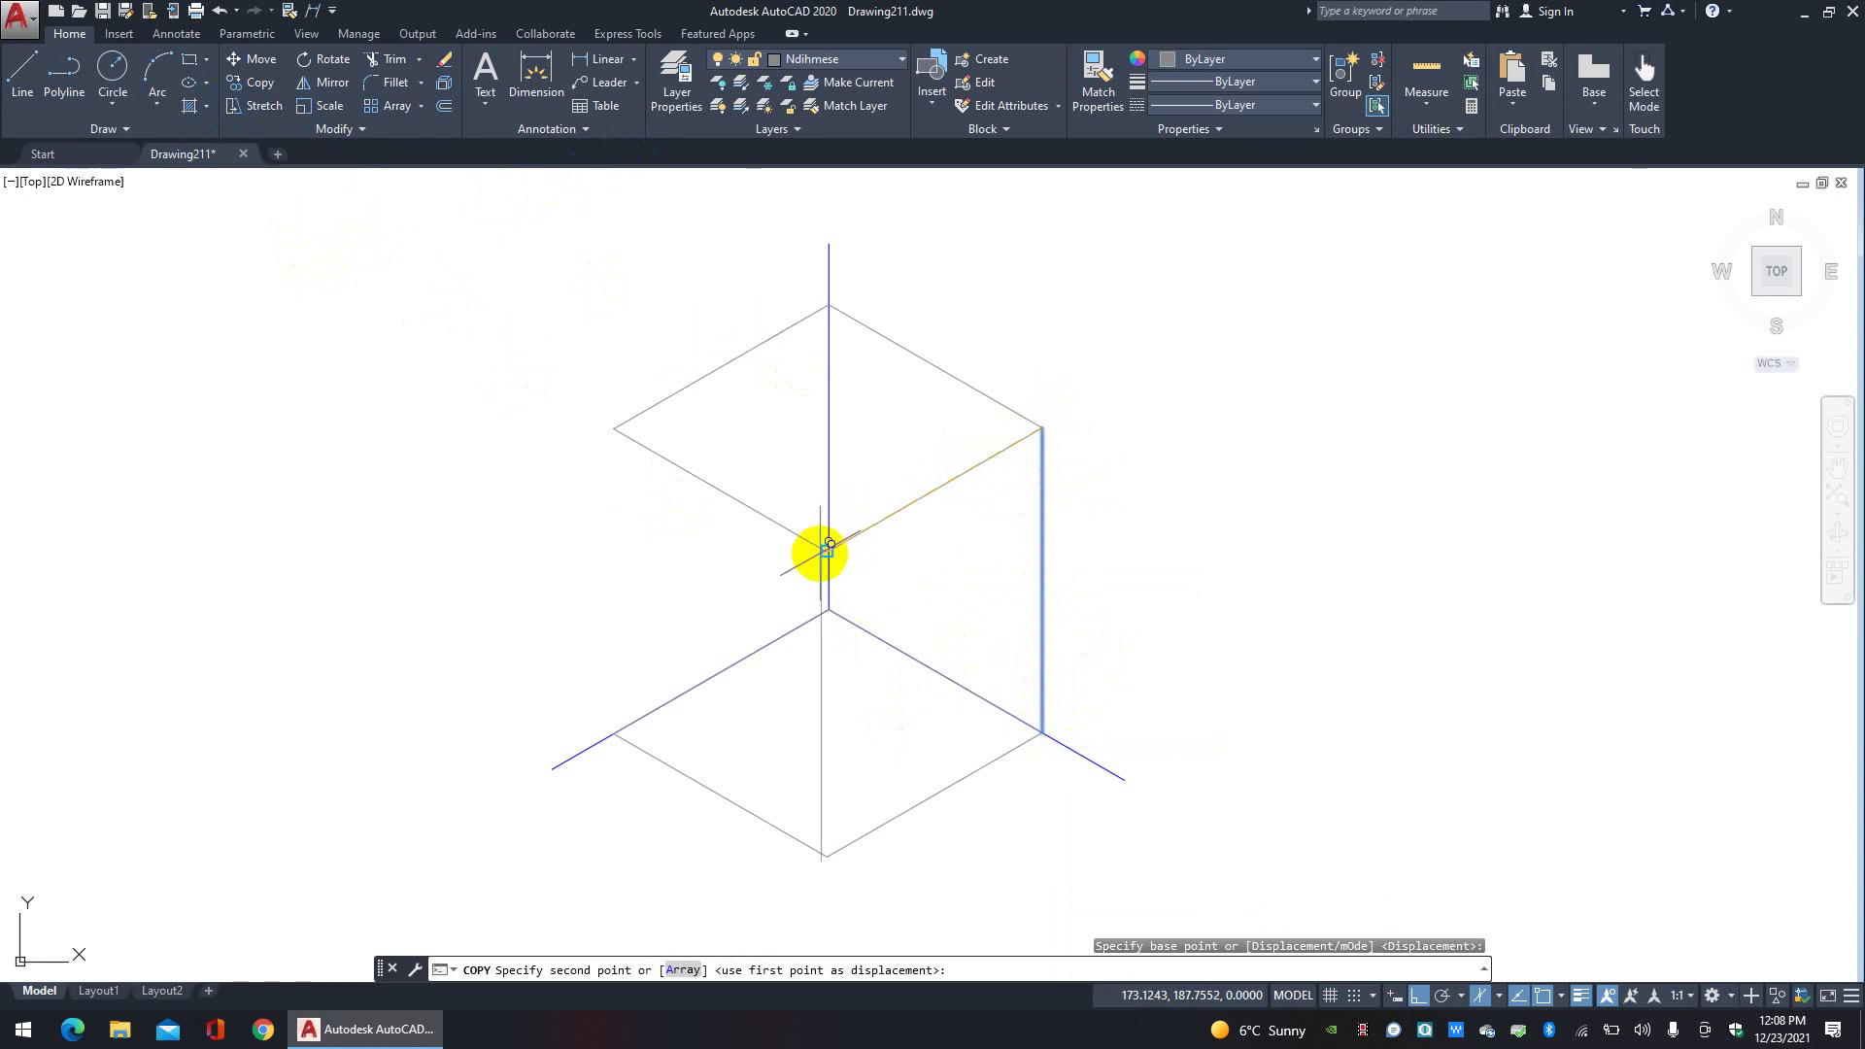
pyautogui.click(614, 427)
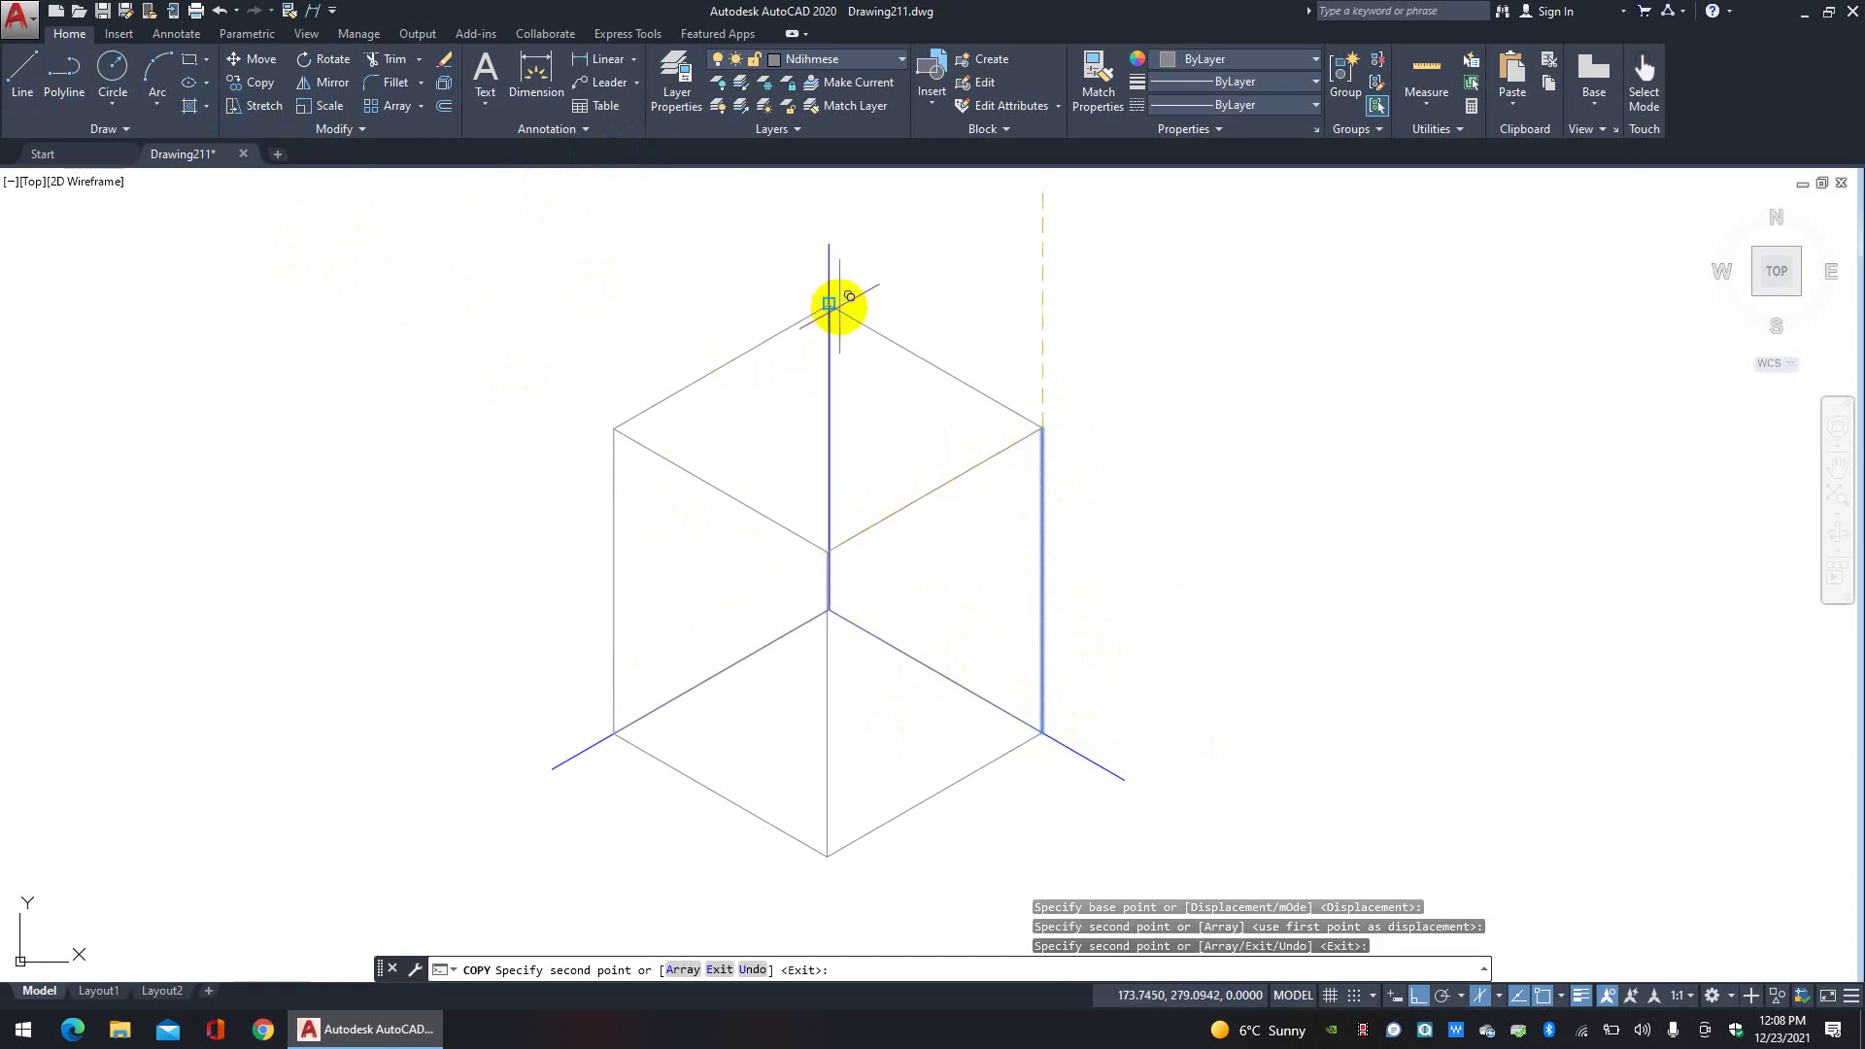
pyautogui.click(828, 306)
pyautogui.press('Return')
# Step: Examine the centre of the box where the front vertical edge runs beside the vertical axis
pyautogui.scroll(-3, 1091, 396)
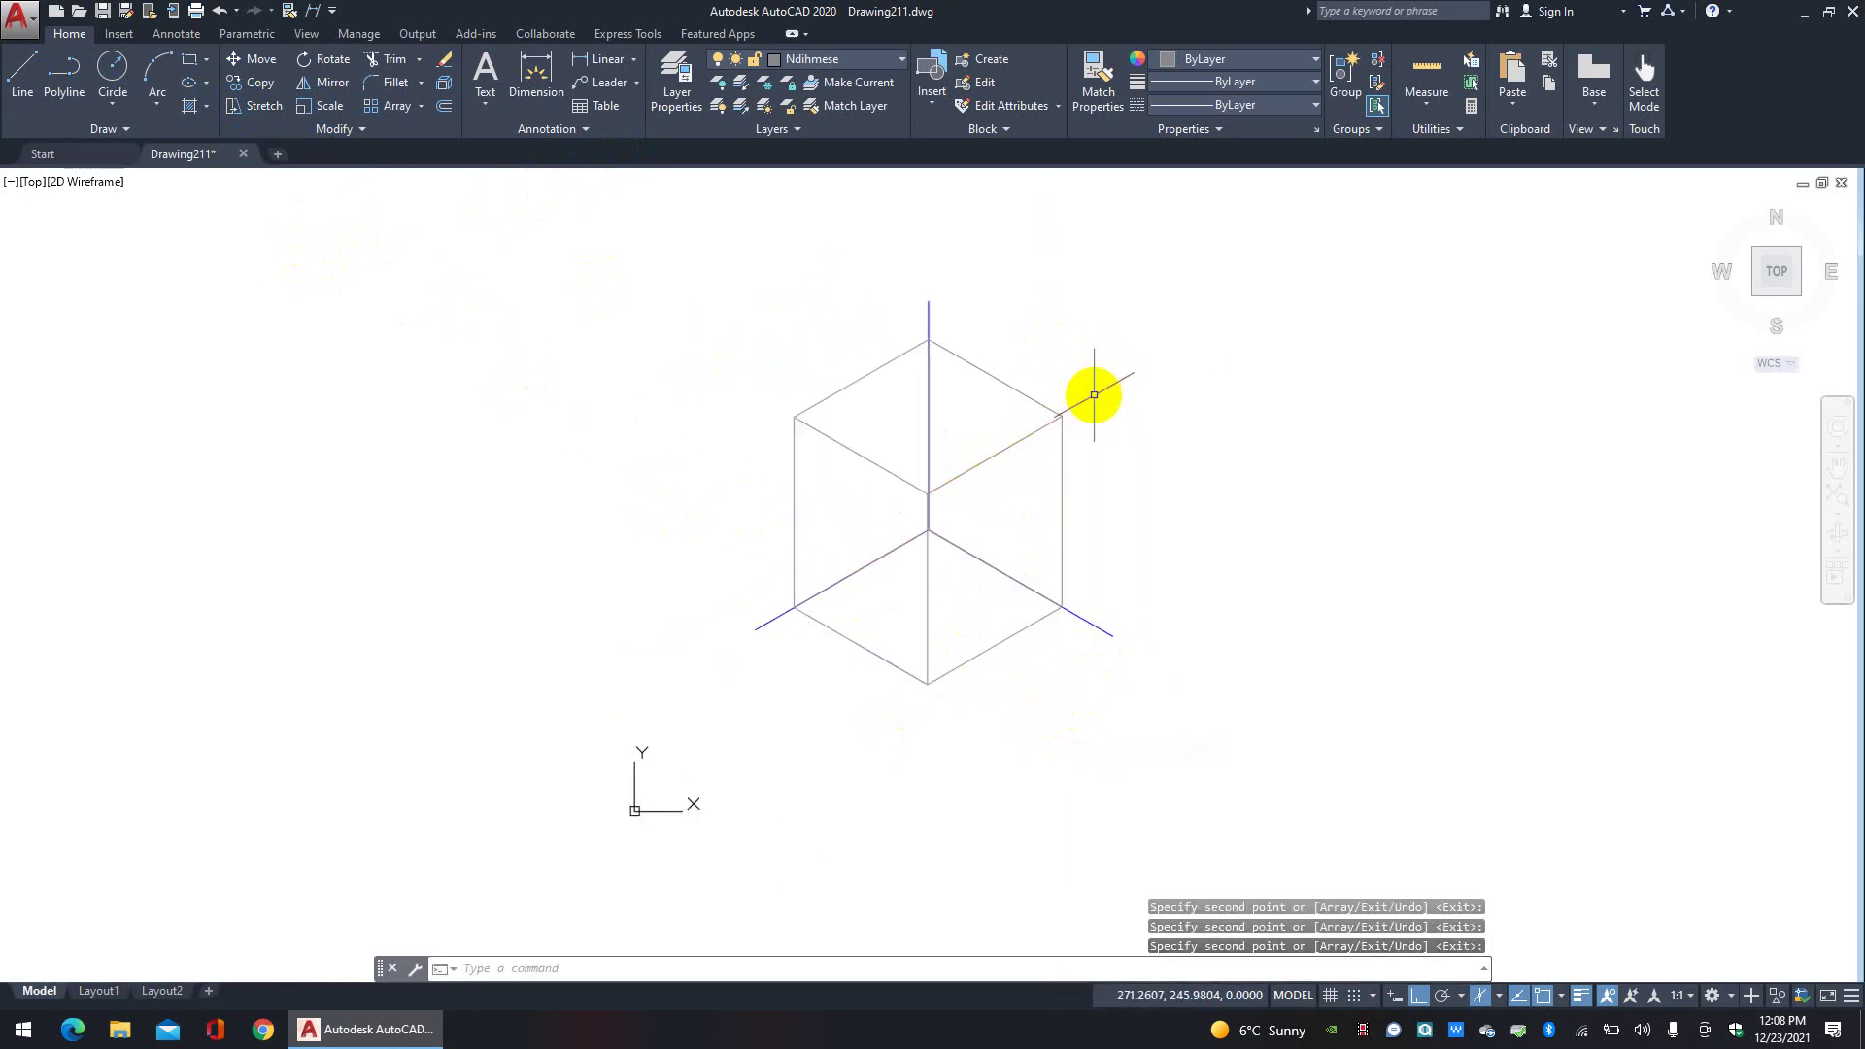
pyautogui.scroll(3, 971, 456)
pyautogui.scroll(5, 946, 468)
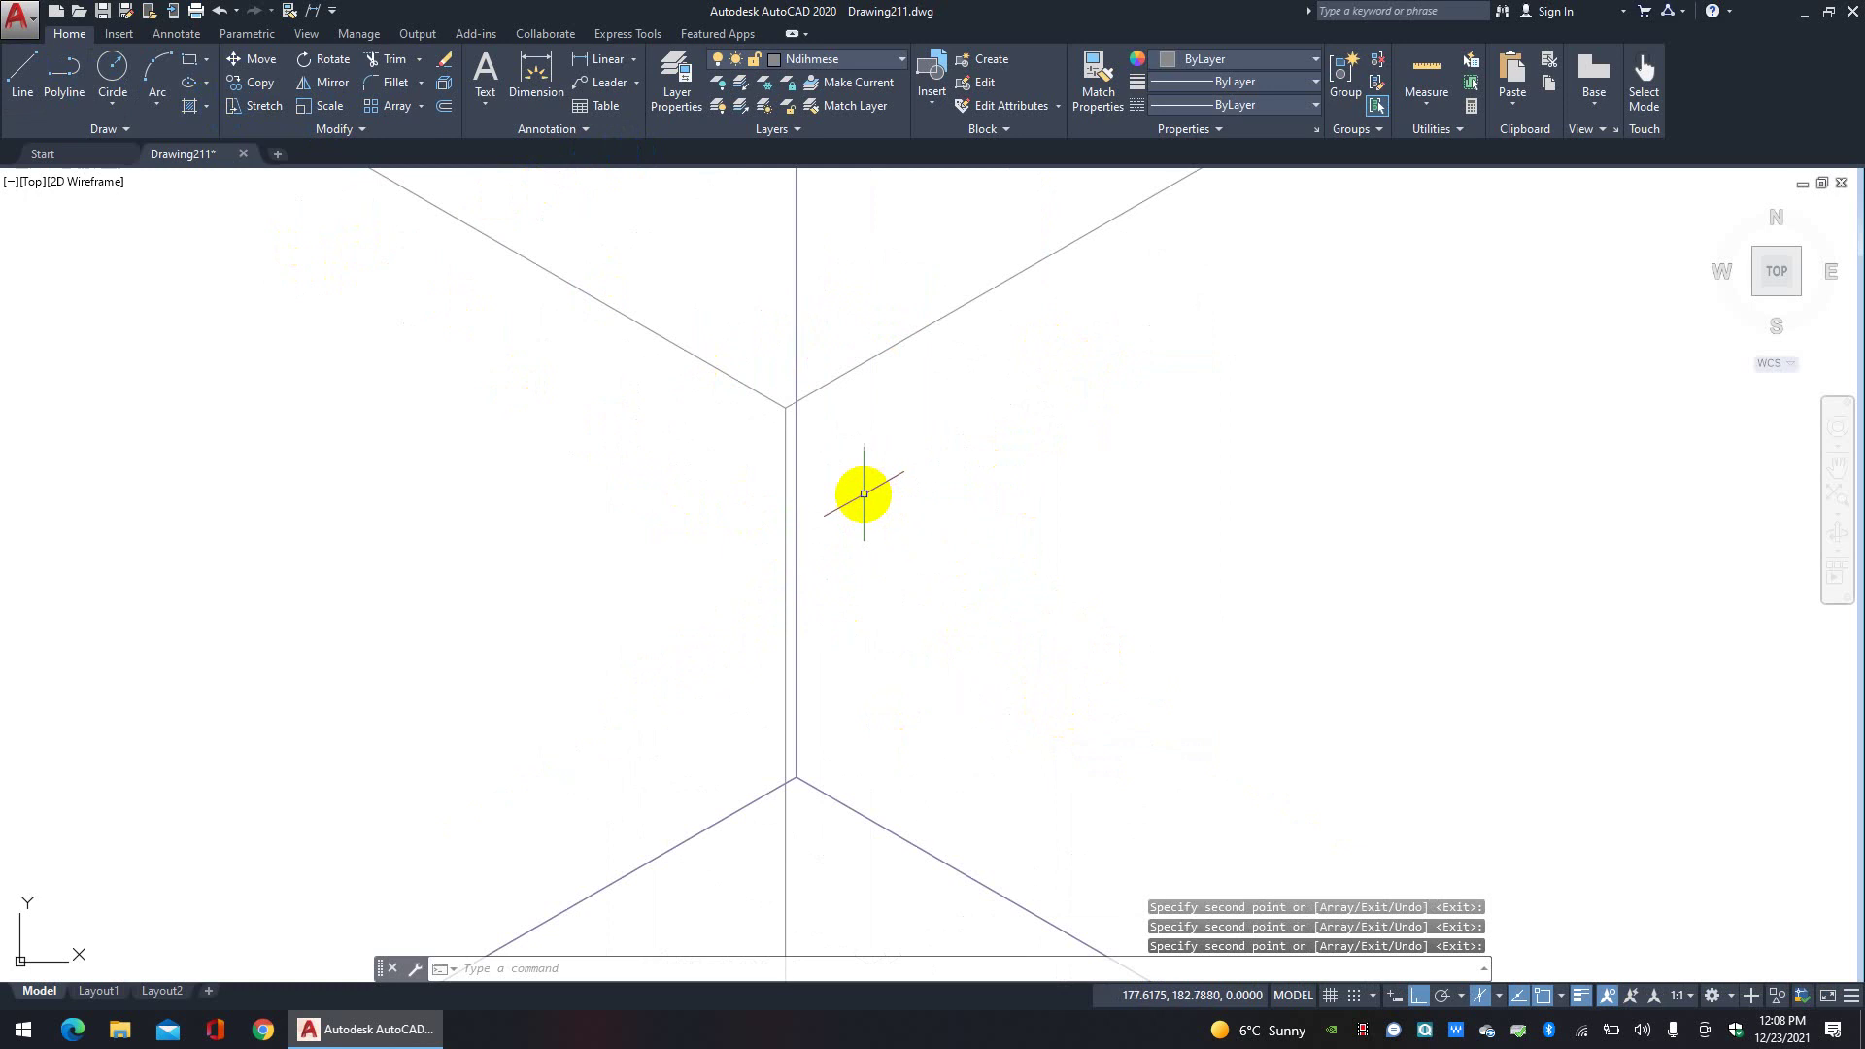
pyautogui.scroll(-5, 863, 493)
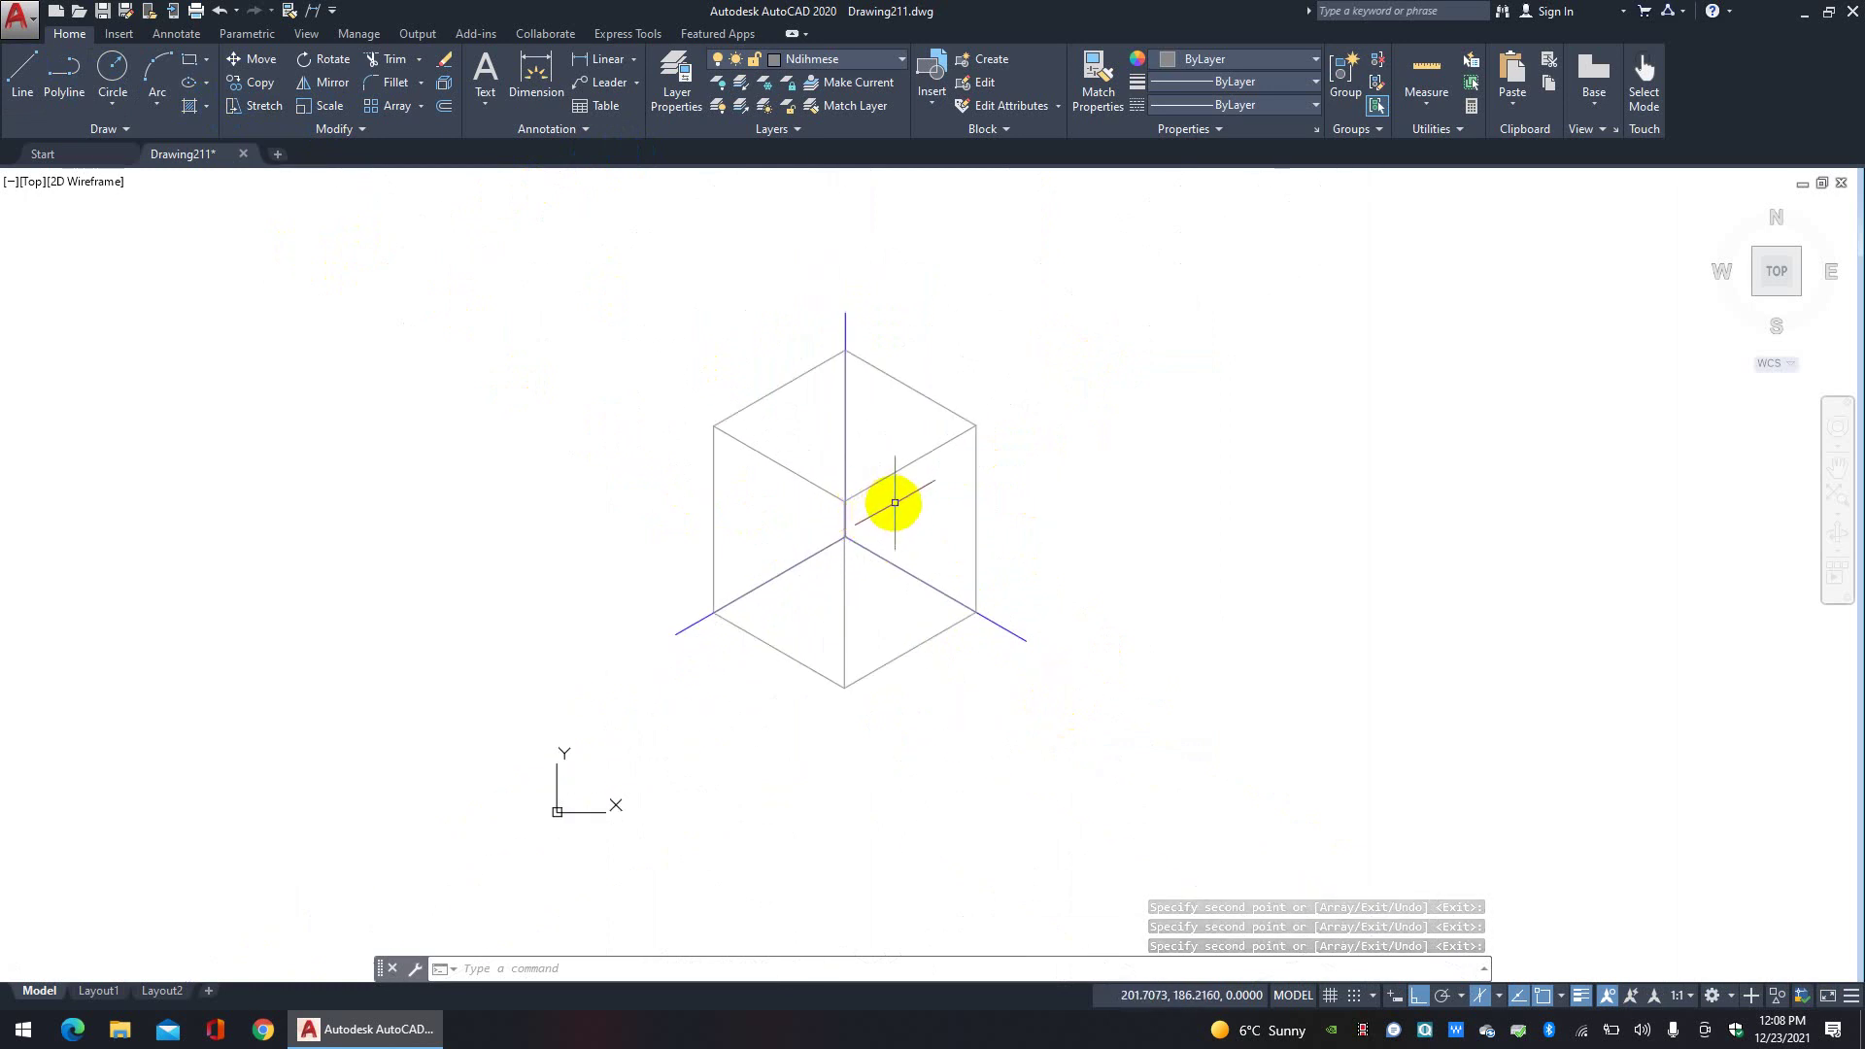
pyautogui.scroll(4, 904, 485)
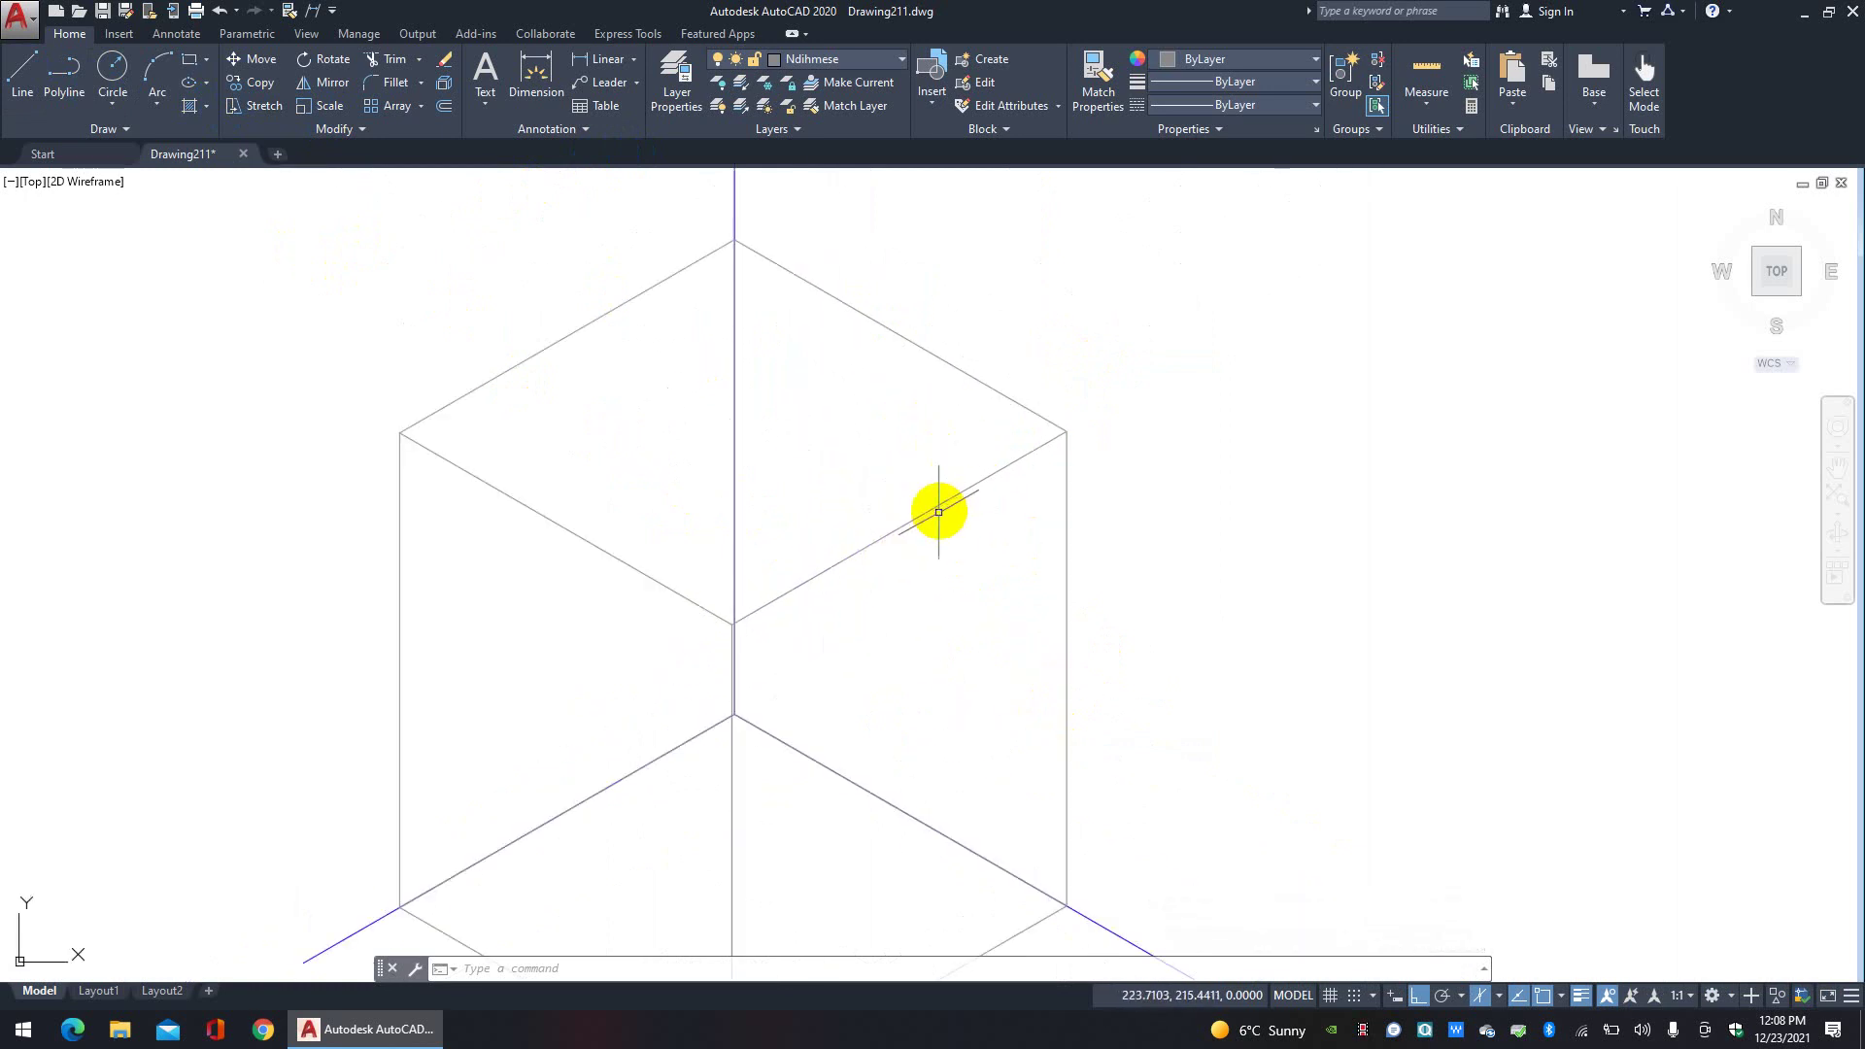
pyautogui.scroll(-2, 991, 495)
pyautogui.scroll(5, 908, 539)
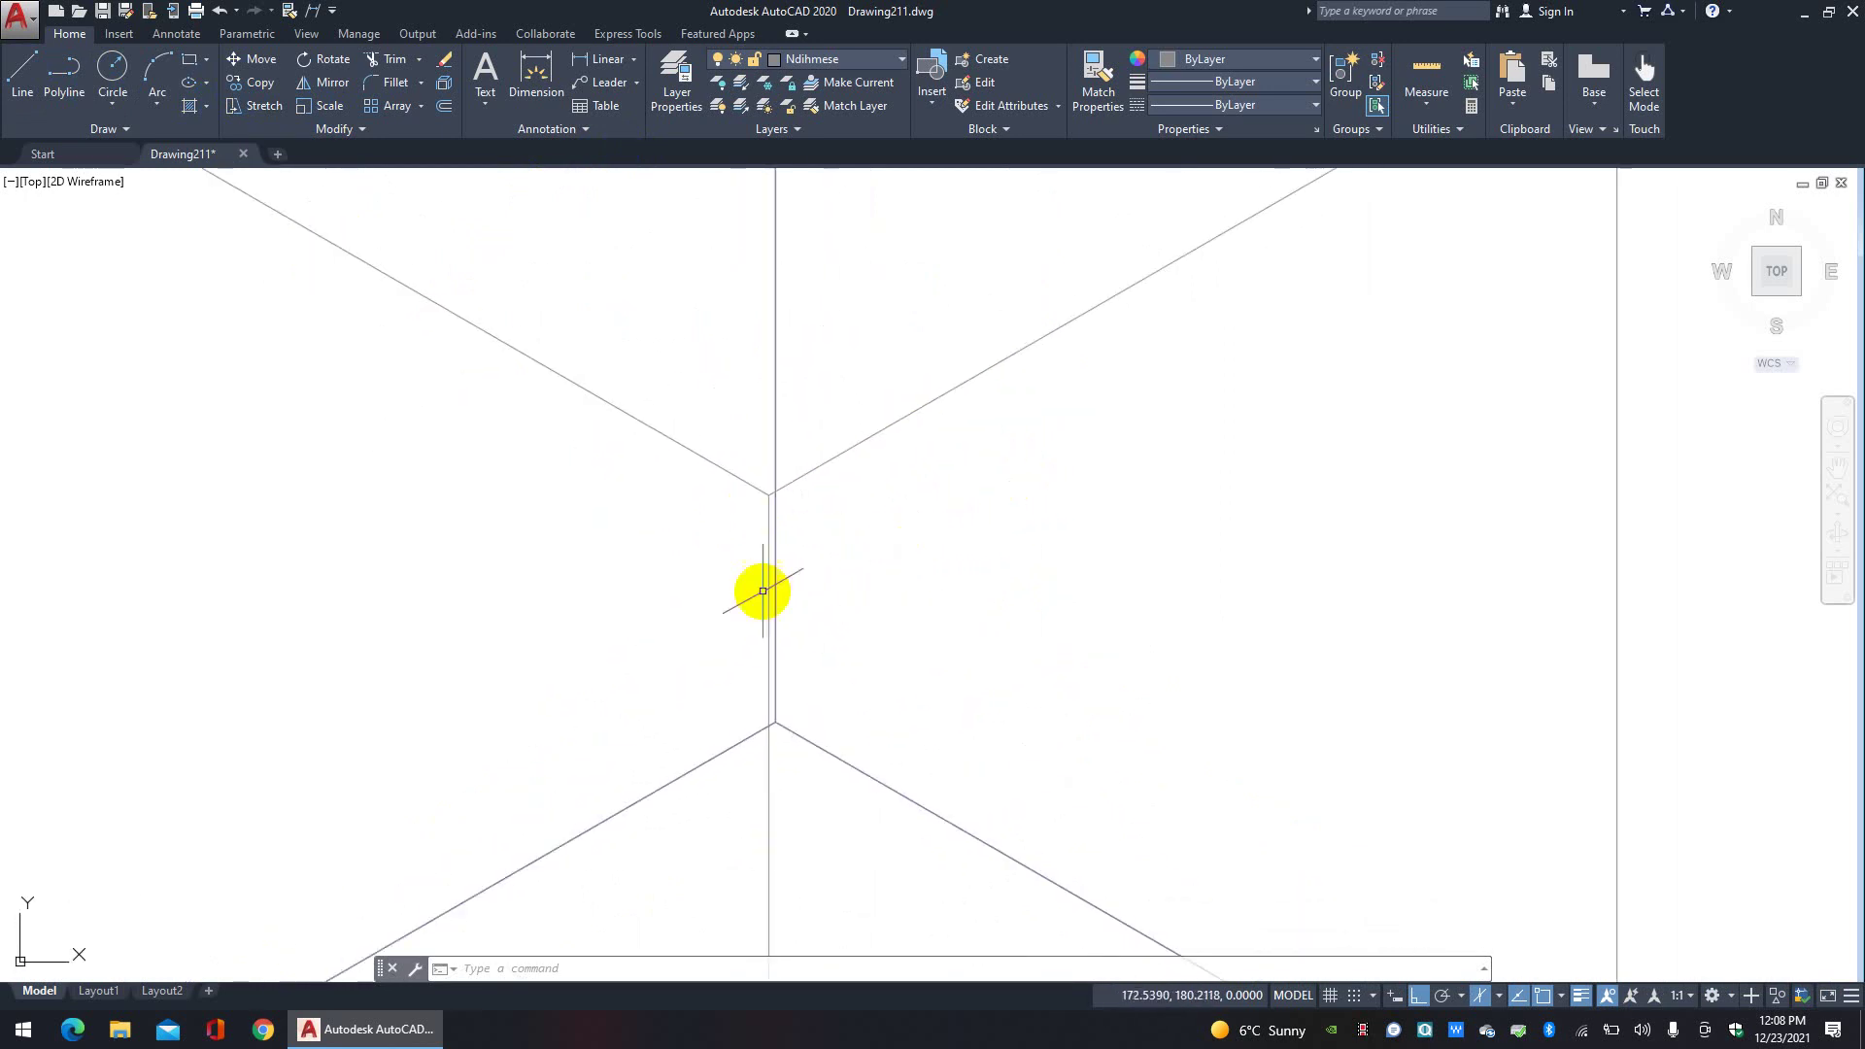
pyautogui.scroll(-3, 762, 590)
# Step: Move the four edges of the box's front right face by their upper front corner back along the top left edge, with Ortho off and Nearest snap
pyautogui.click(1040, 466)
pyautogui.click(976, 350)
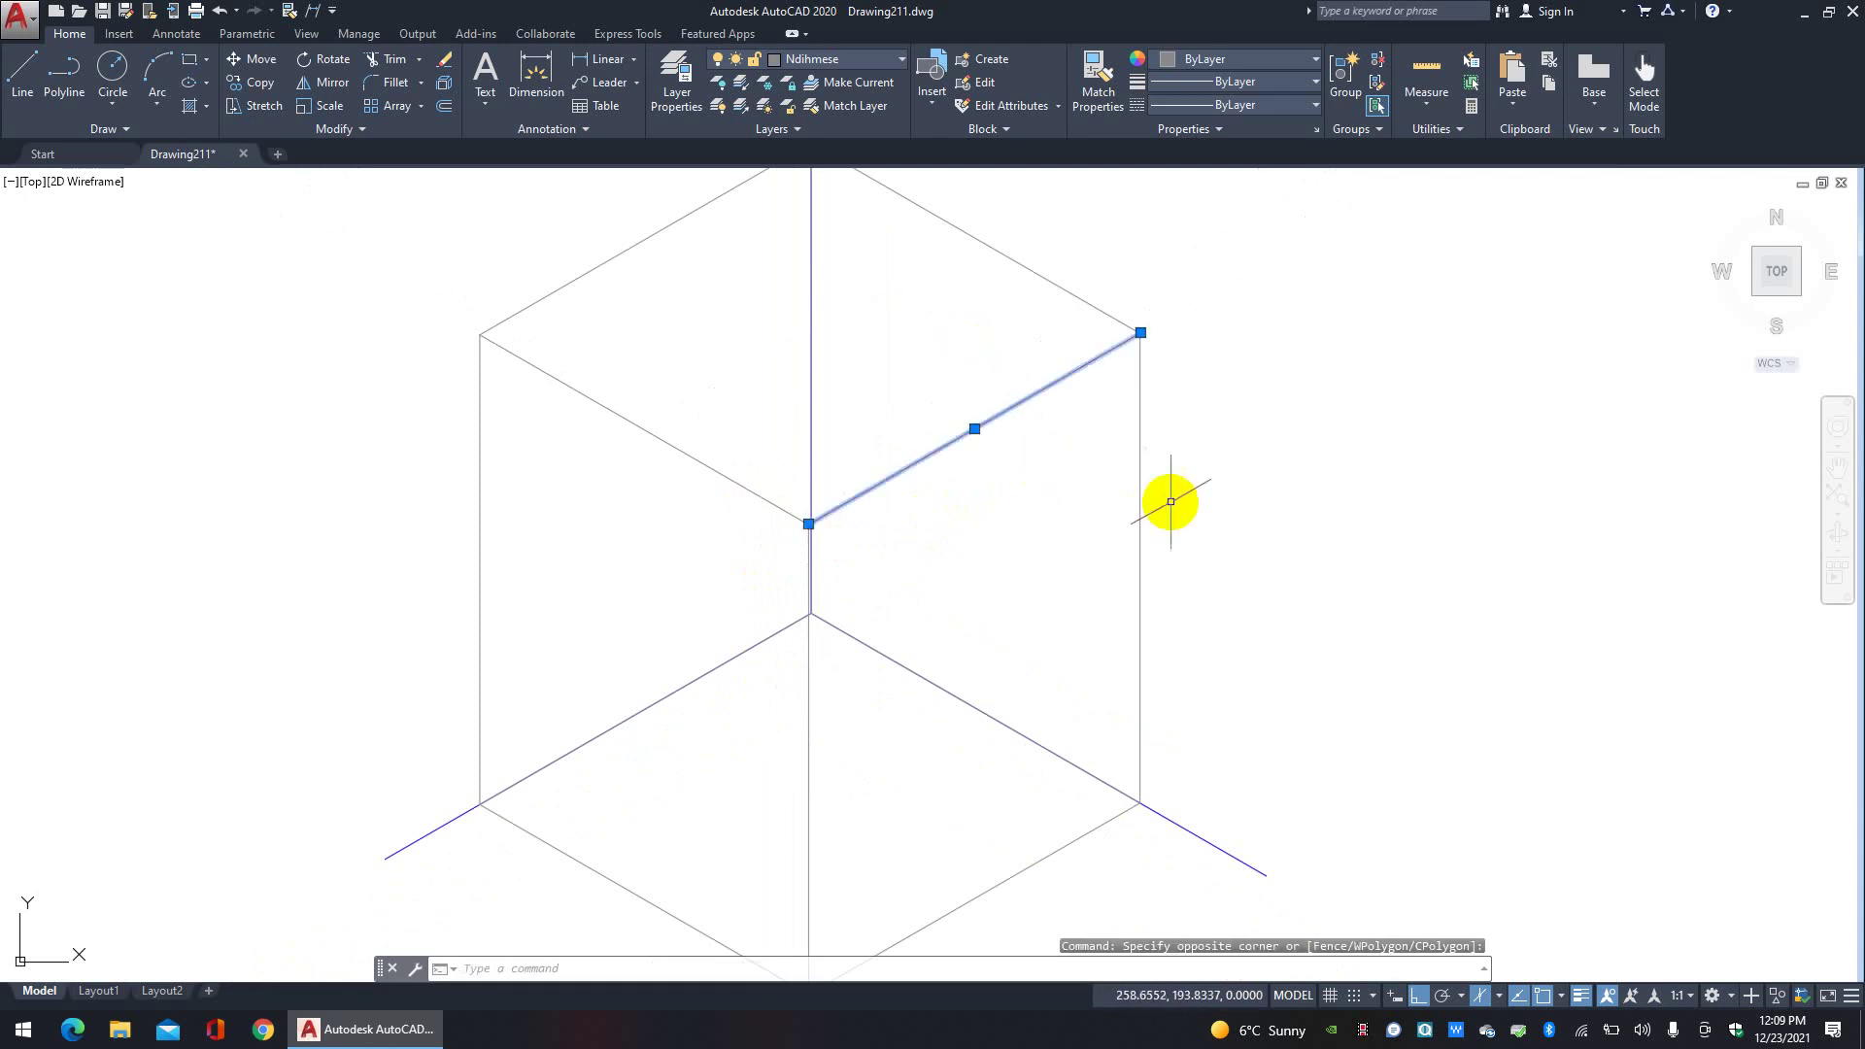
pyautogui.click(1170, 501)
pyautogui.click(1019, 654)
pyautogui.moveTo(972, 700); pyautogui.dragTo(1162, 446, button='middle')
pyautogui.click(1112, 548)
pyautogui.click(945, 549)
pyautogui.click(1202, 666)
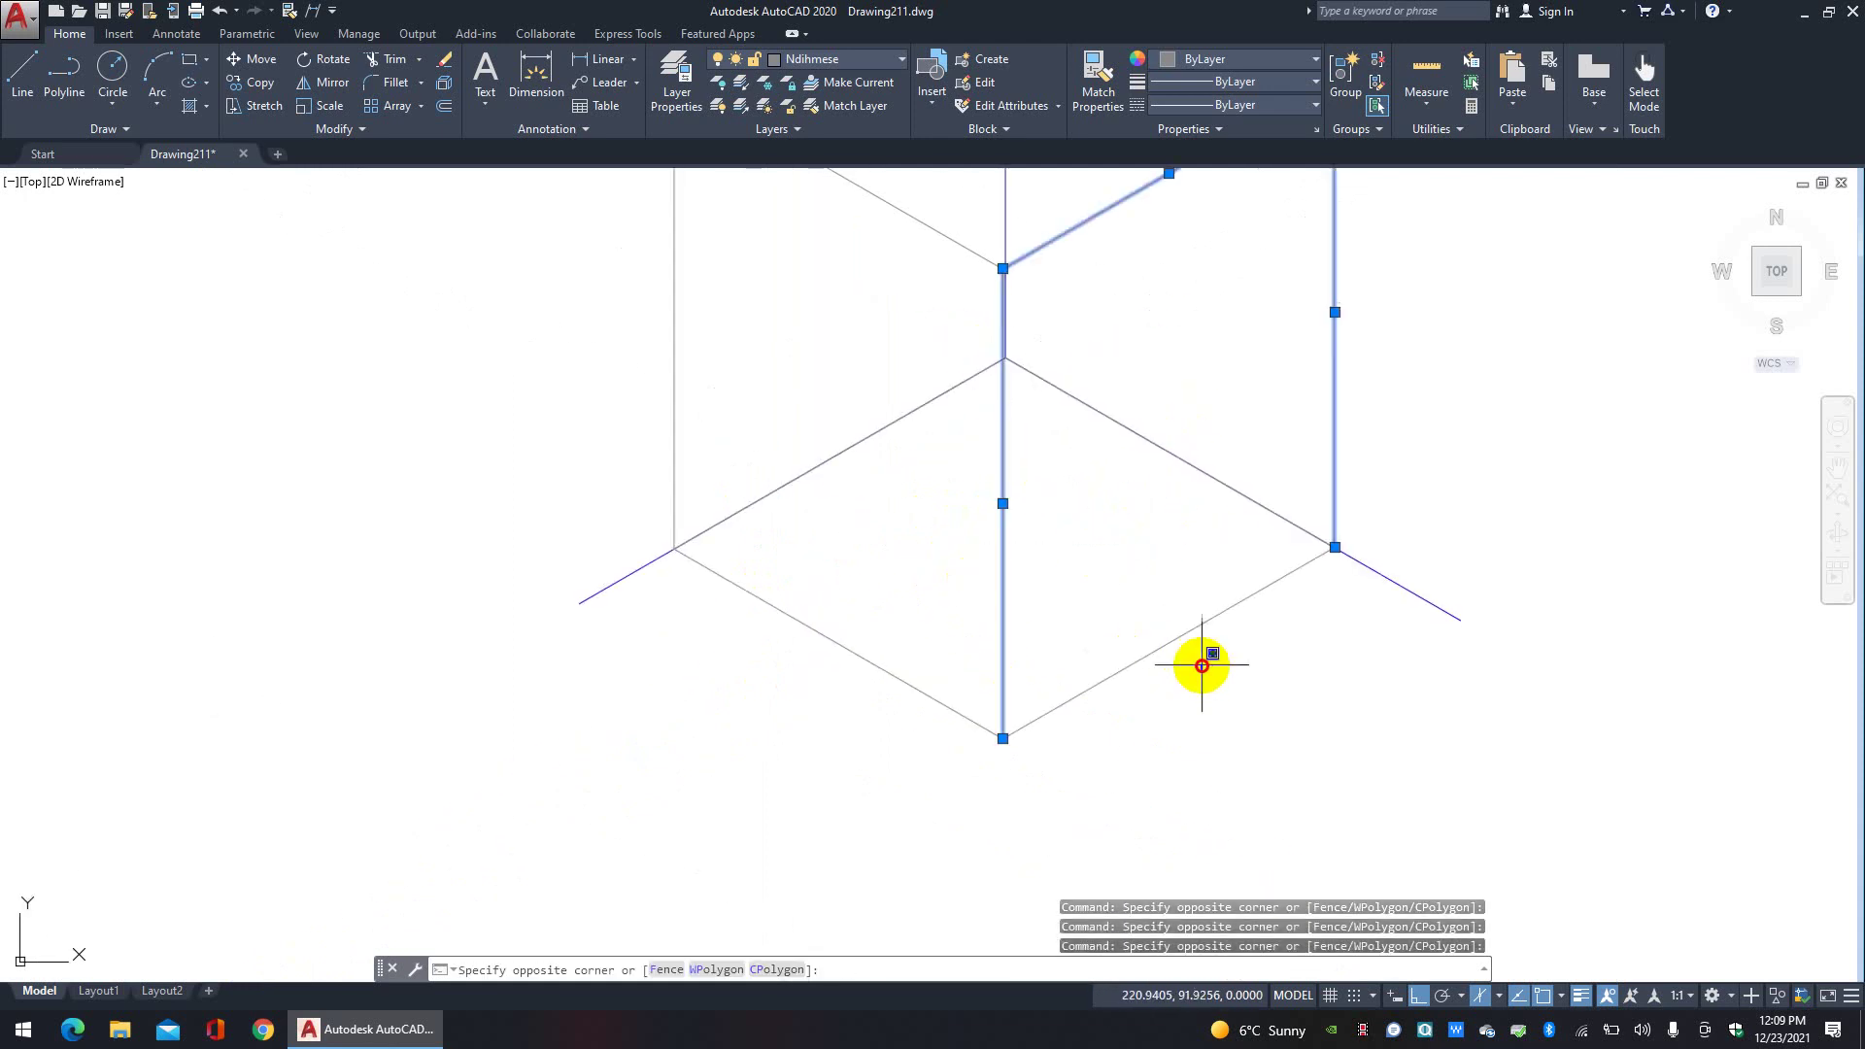
pyautogui.click(1175, 603)
pyautogui.scroll(-1, 1175, 603)
pyautogui.scroll(1, 1091, 533)
pyautogui.scroll(-1, 1091, 533)
pyautogui.scroll(1, 874, 446)
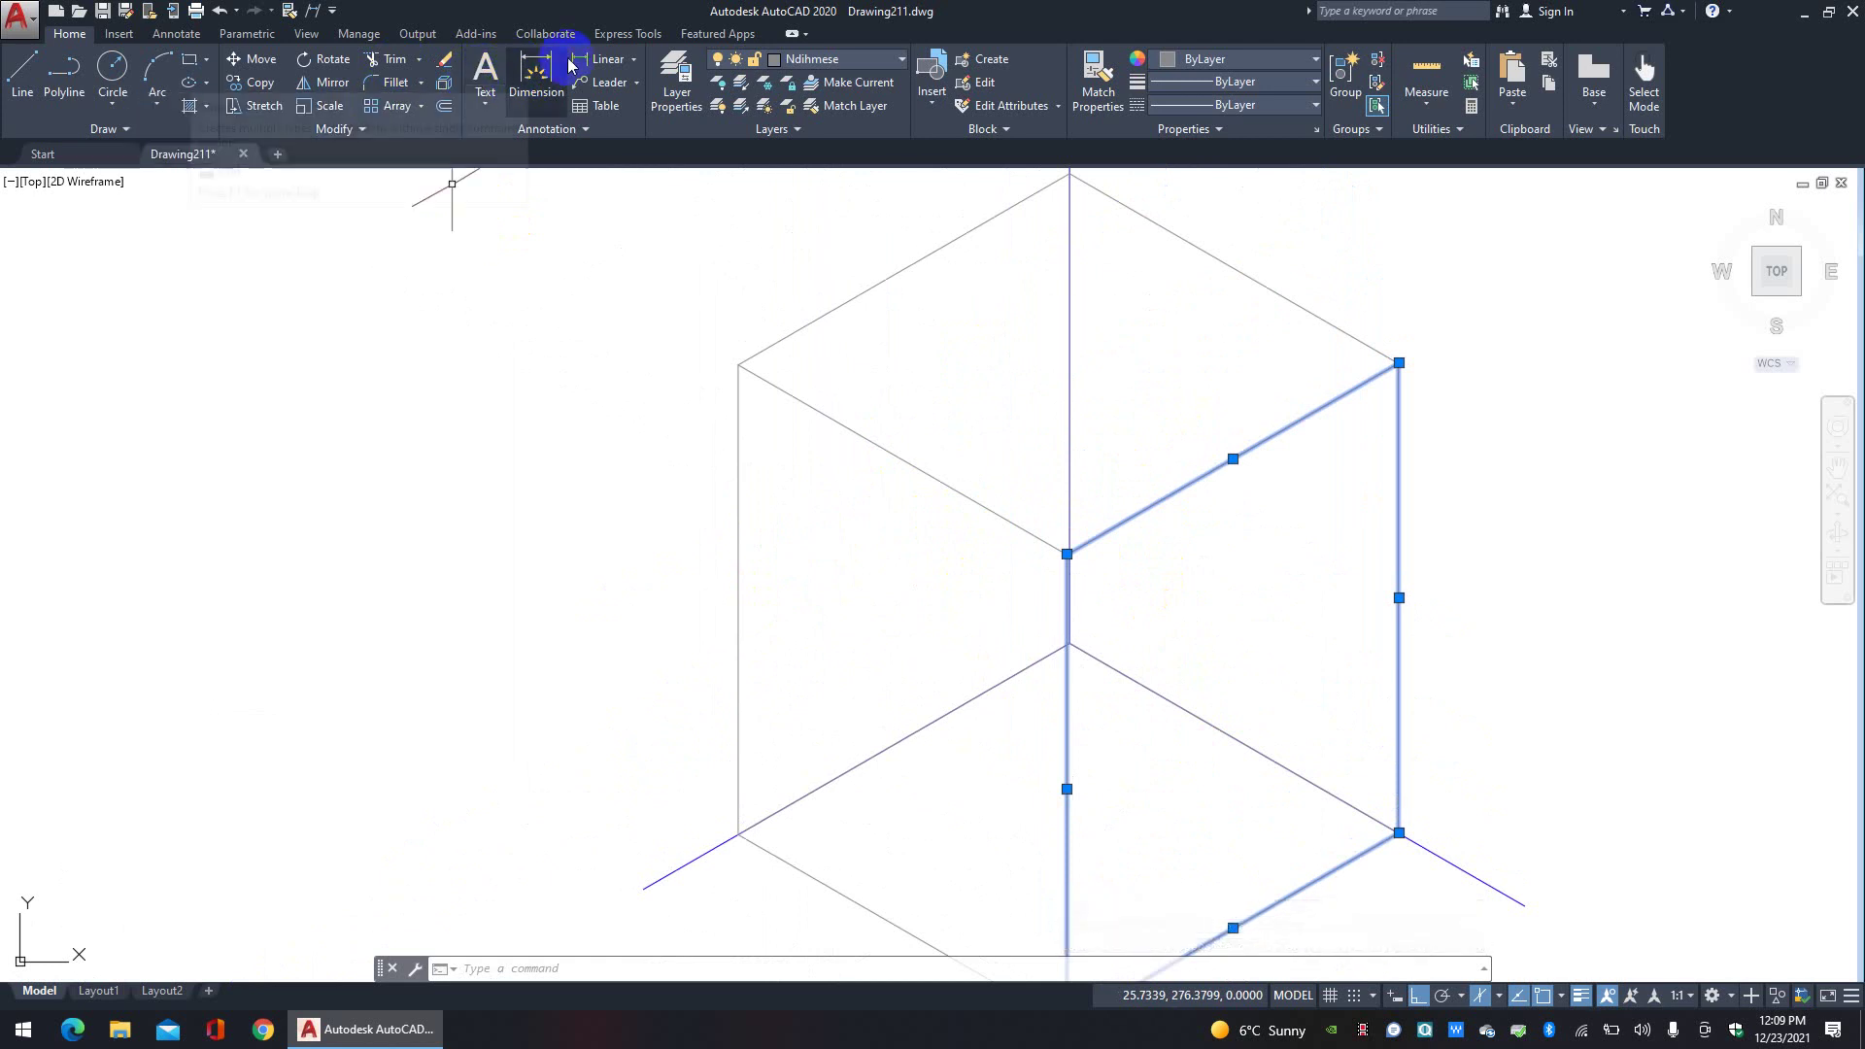
pyautogui.click(255, 60)
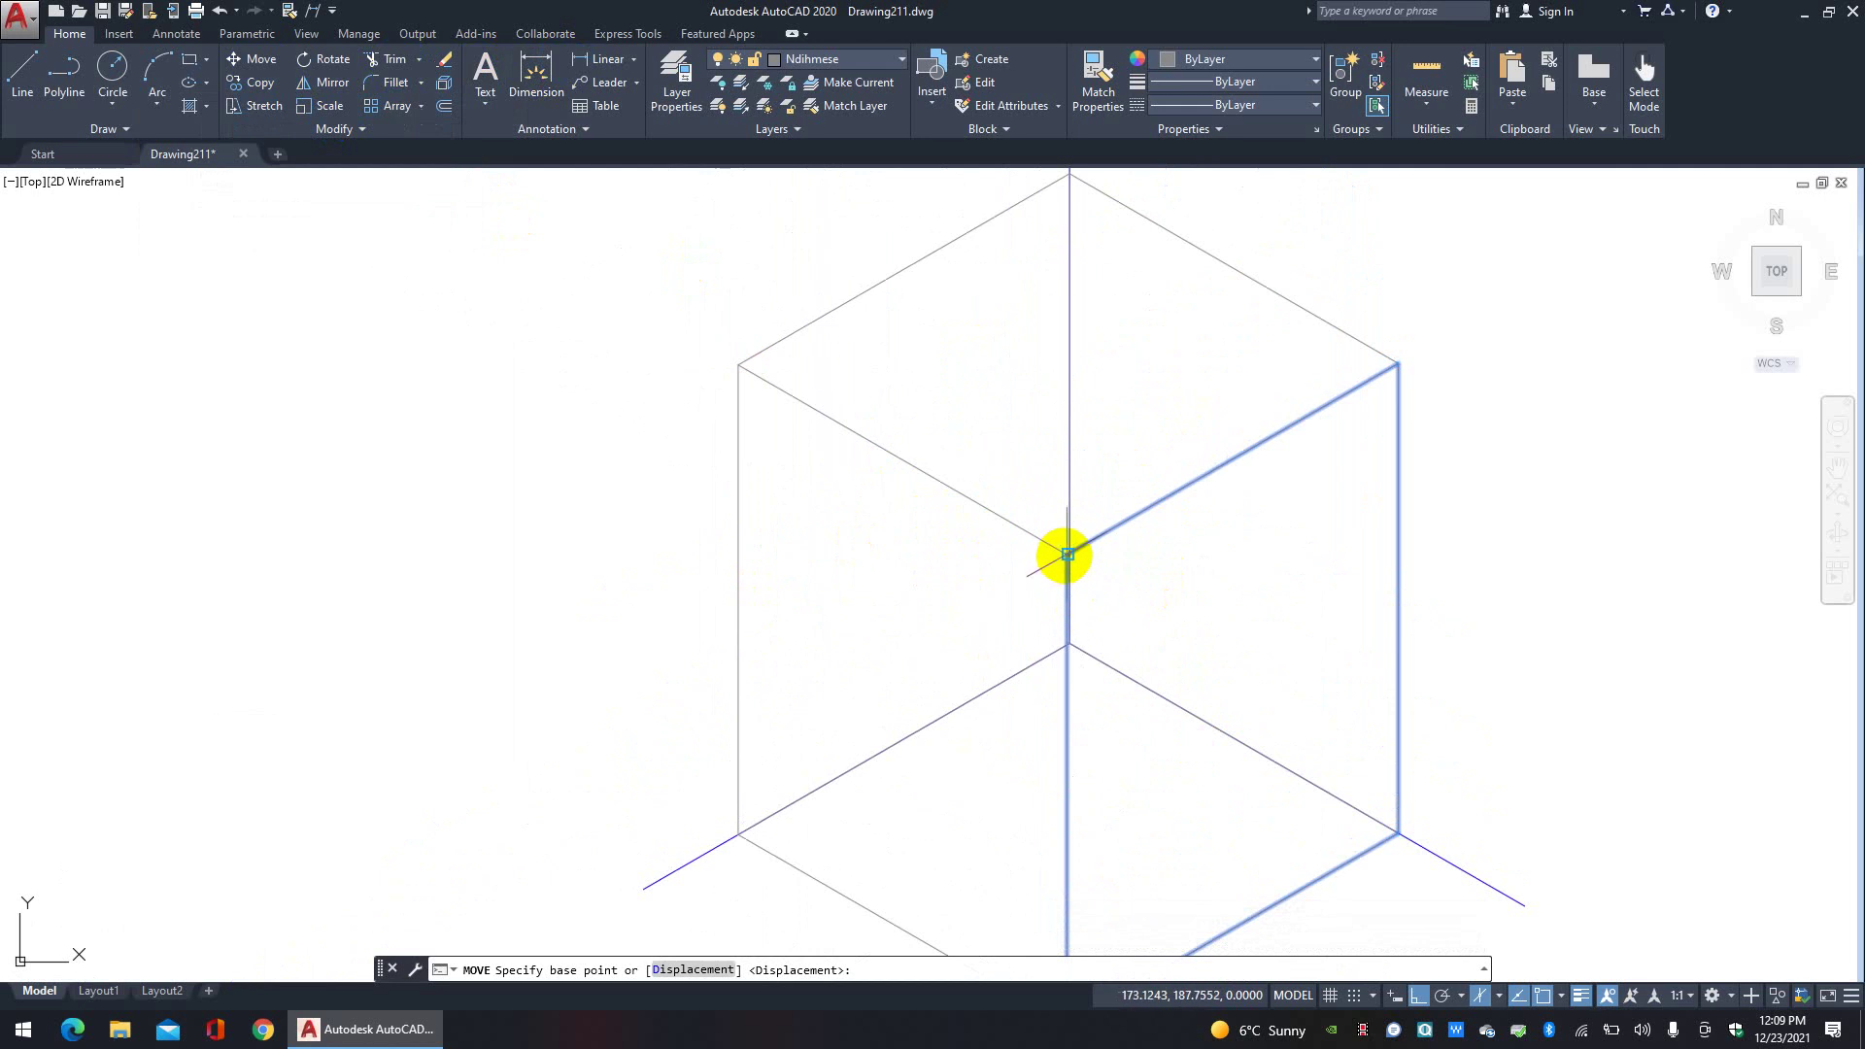
pyautogui.scroll(4, 1067, 555)
pyautogui.click(1061, 541)
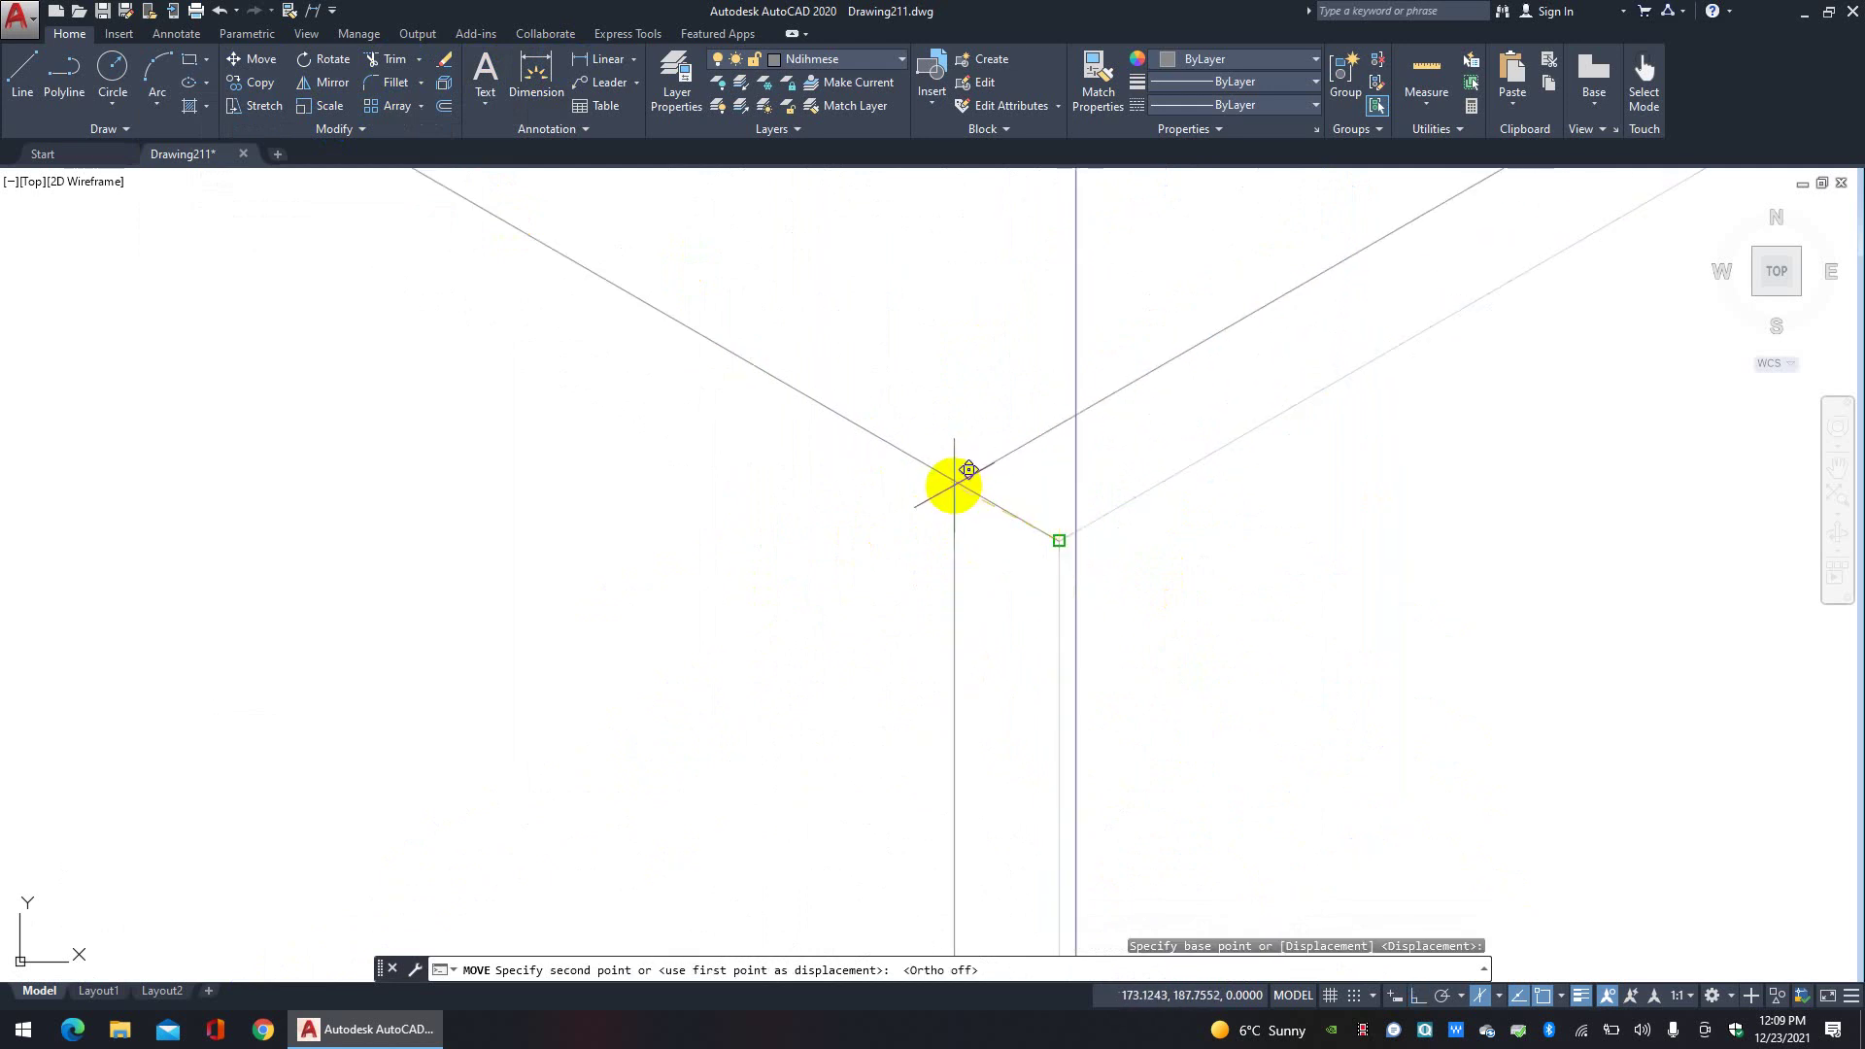
pyautogui.press('F8')
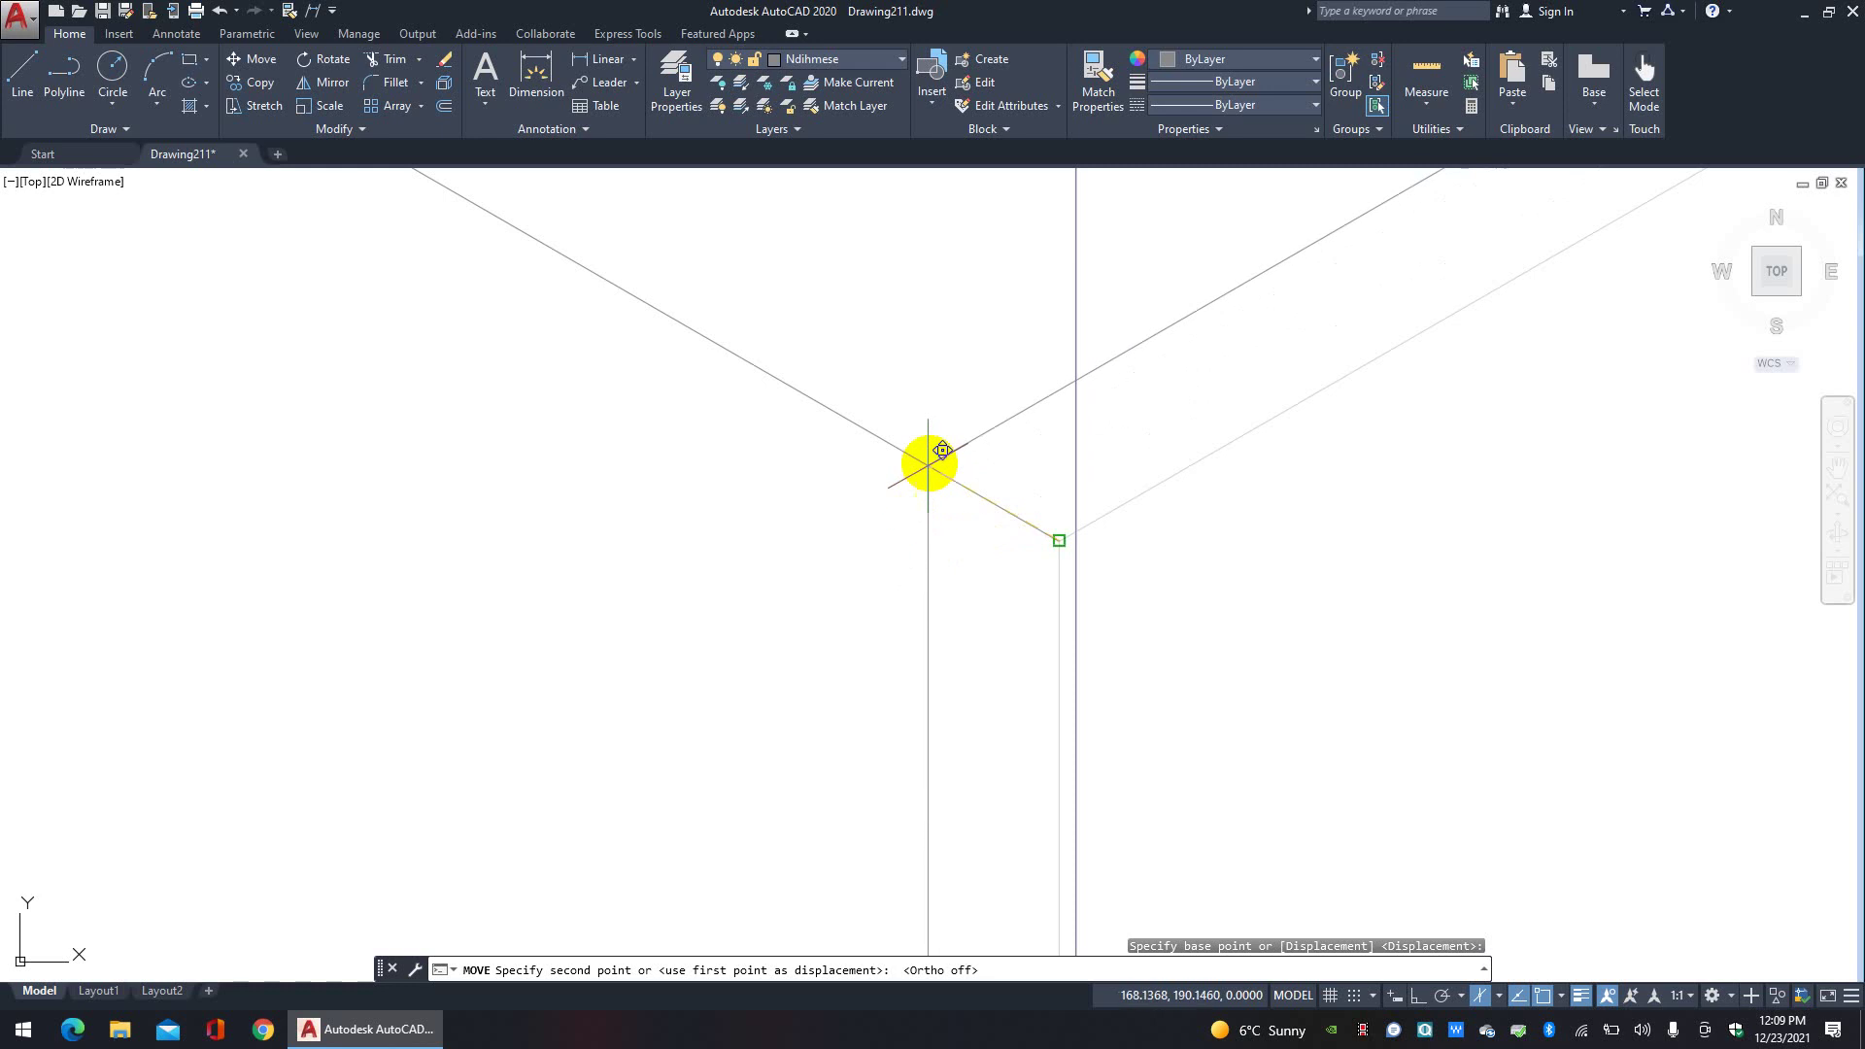
pyautogui.click(1561, 996)
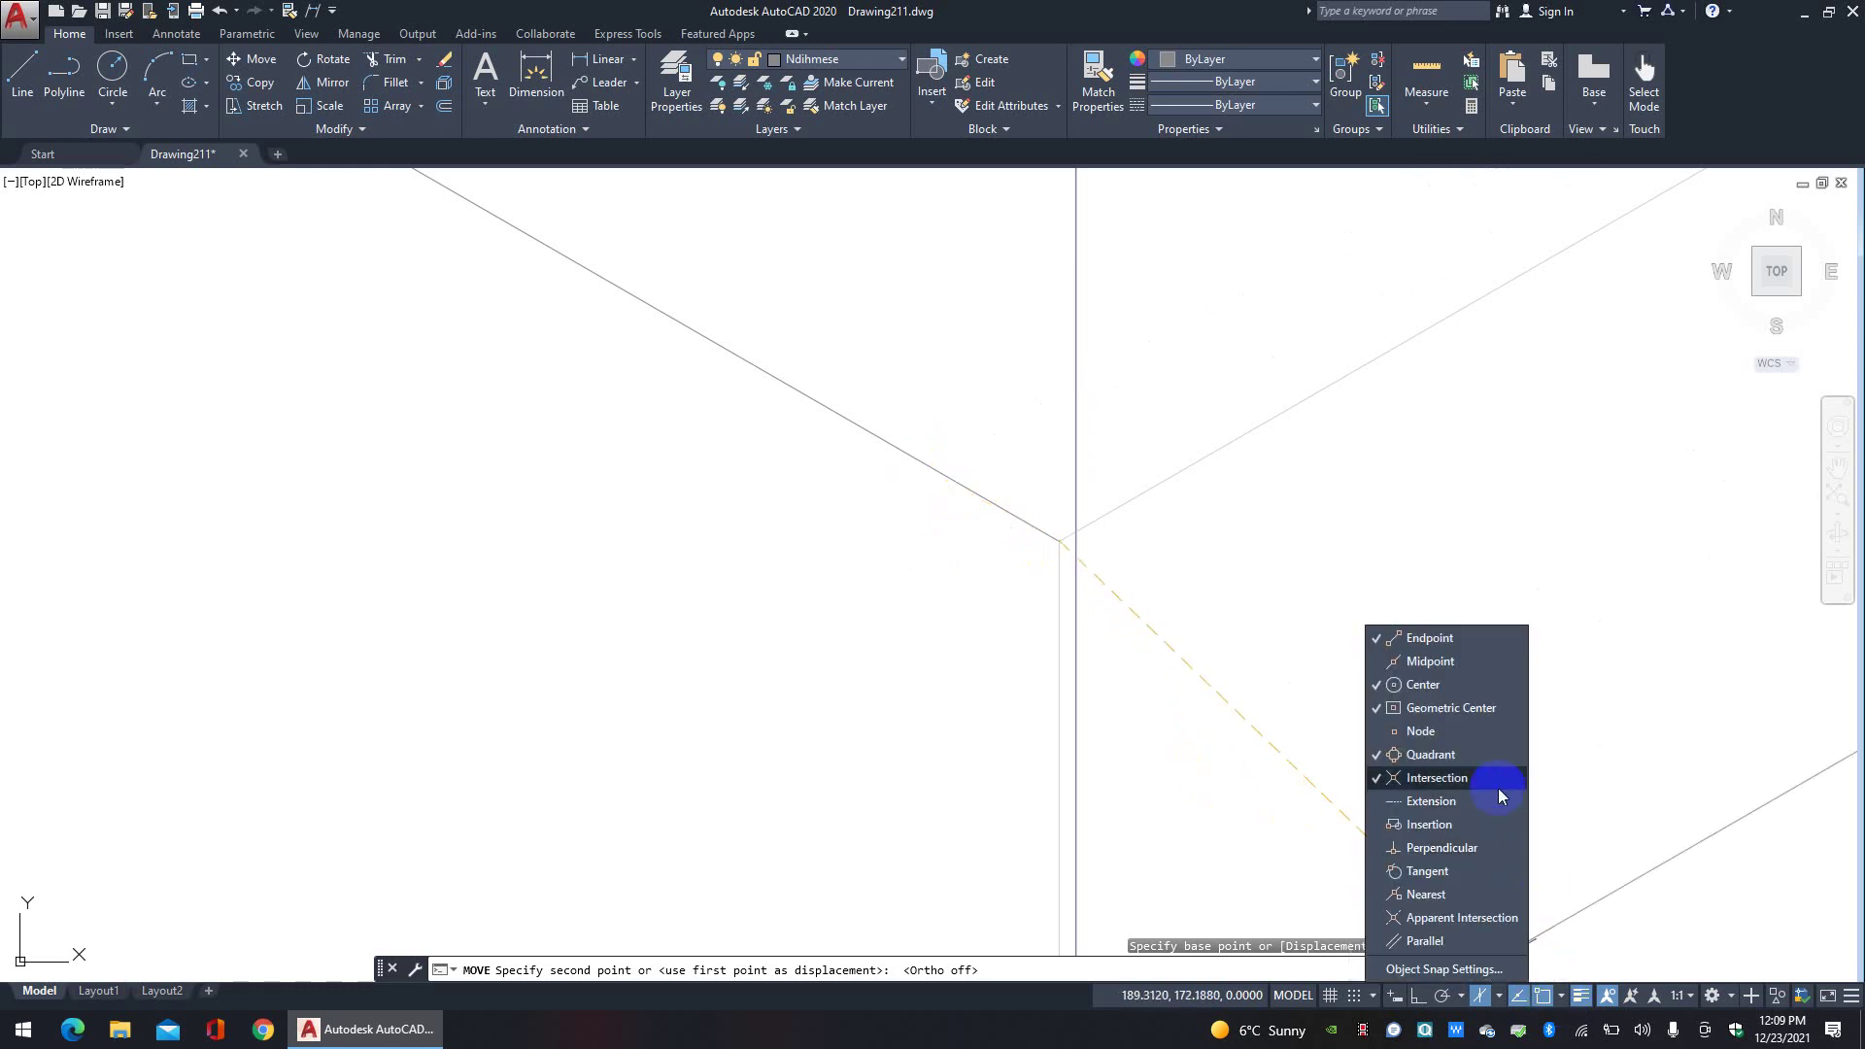
pyautogui.click(935, 470)
pyautogui.click(837, 436)
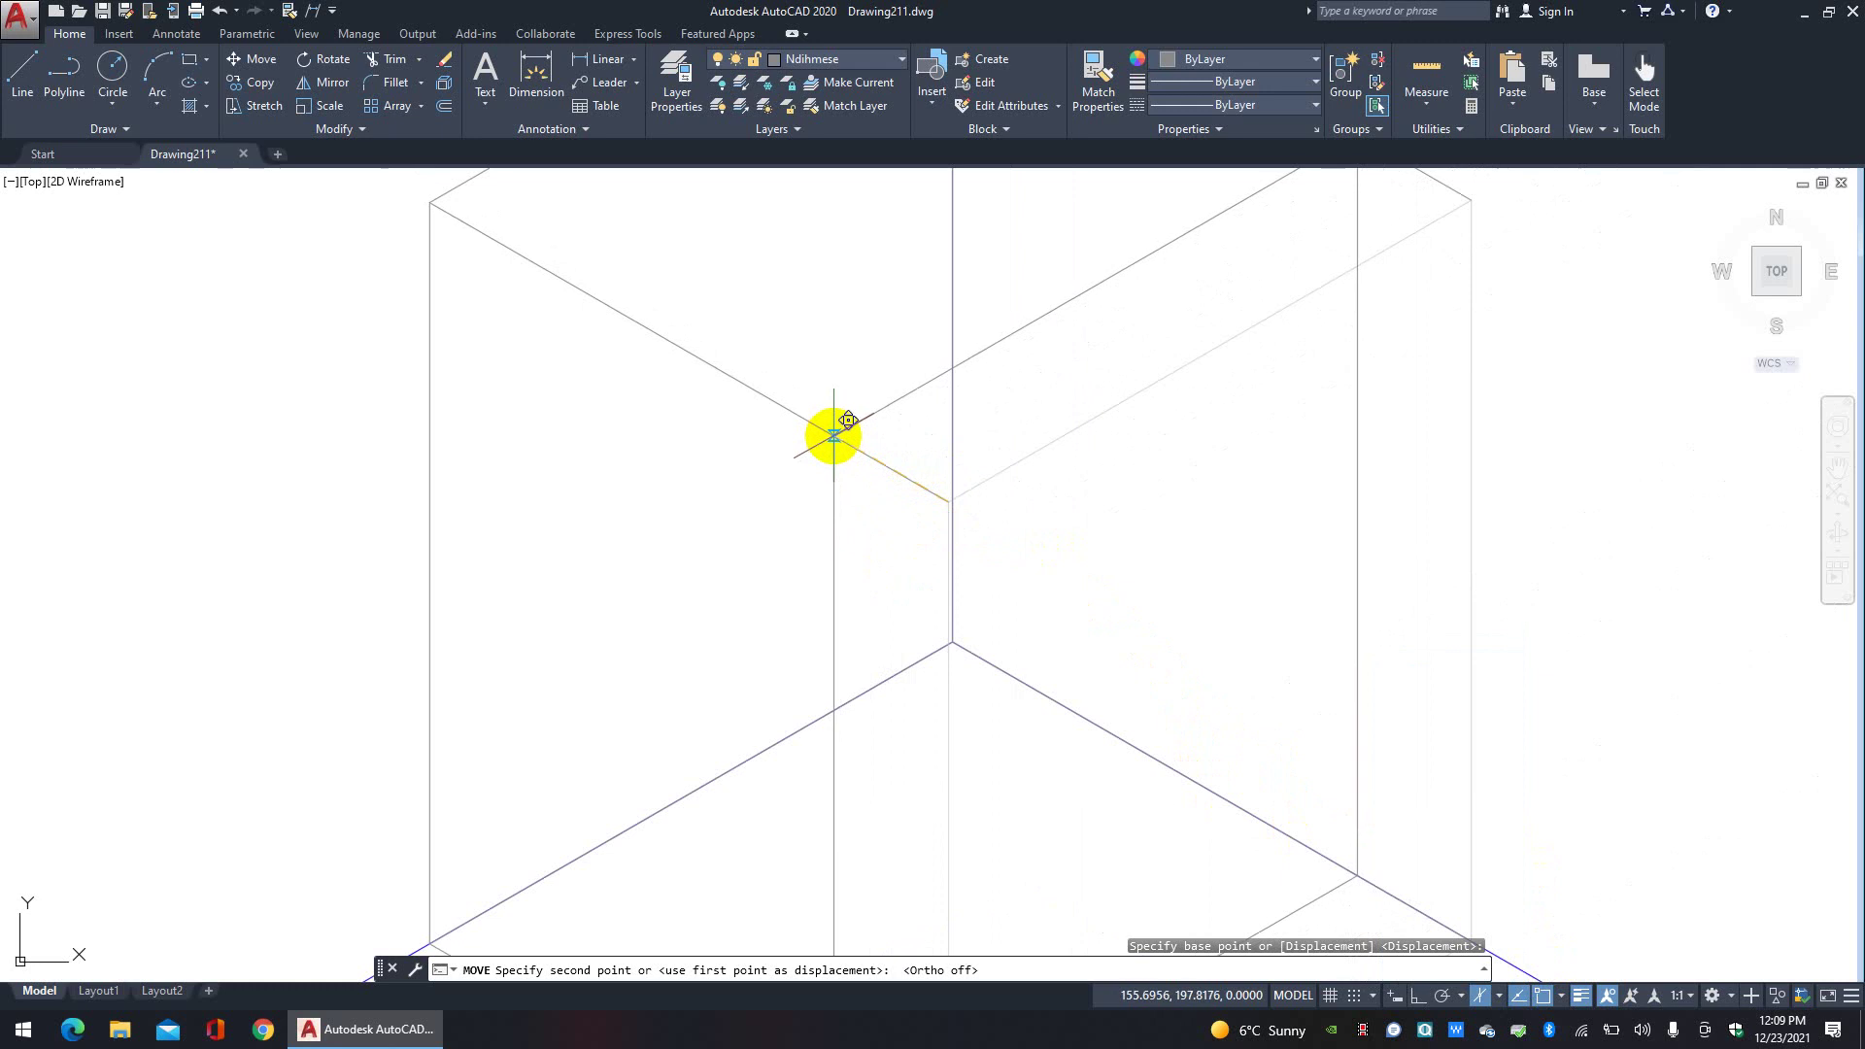
# Step: Trim the top face's two edges where they overhang the moved right face
pyautogui.click(377, 60)
pyautogui.click(841, 478)
pyautogui.click(903, 471)
pyautogui.moveTo(1024, 458); pyautogui.dragTo(1023, 640, button='middle')
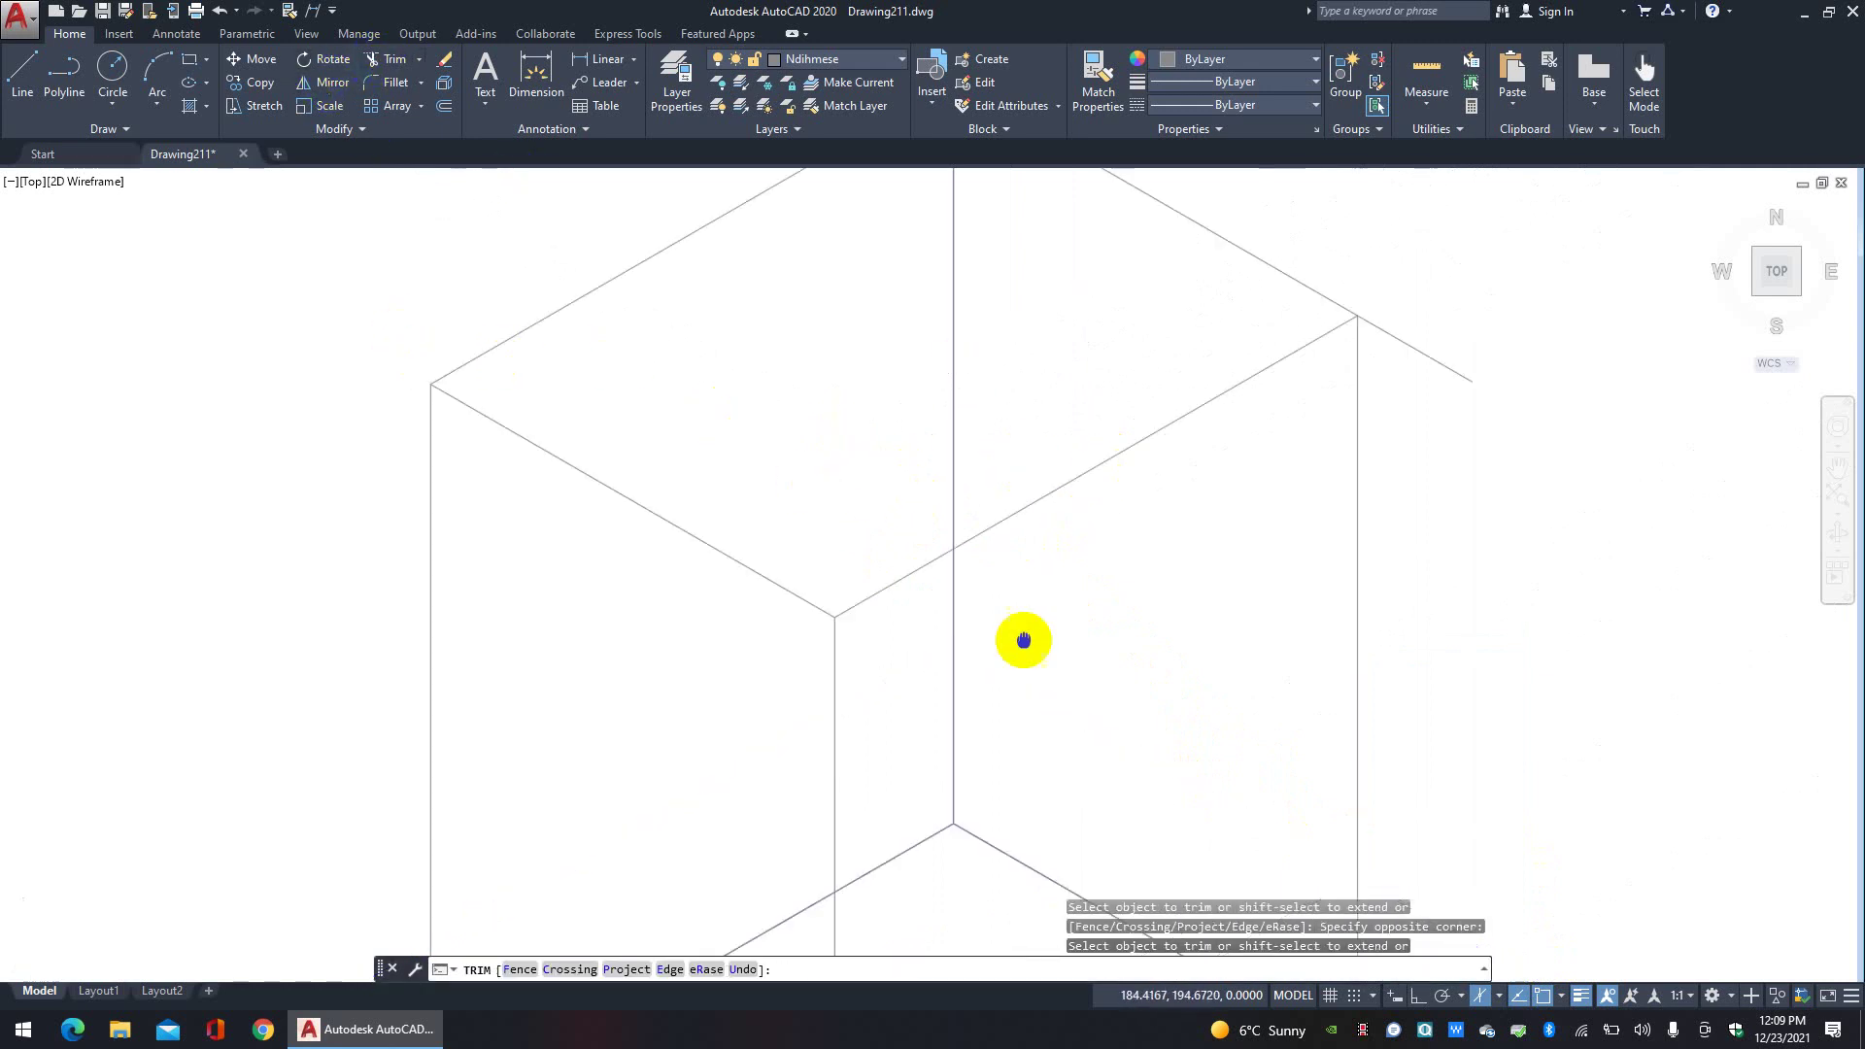
pyautogui.click(1702, 521)
pyautogui.click(1440, 312)
pyautogui.scroll(-3, 1441, 312)
pyautogui.scroll(4, 1411, 528)
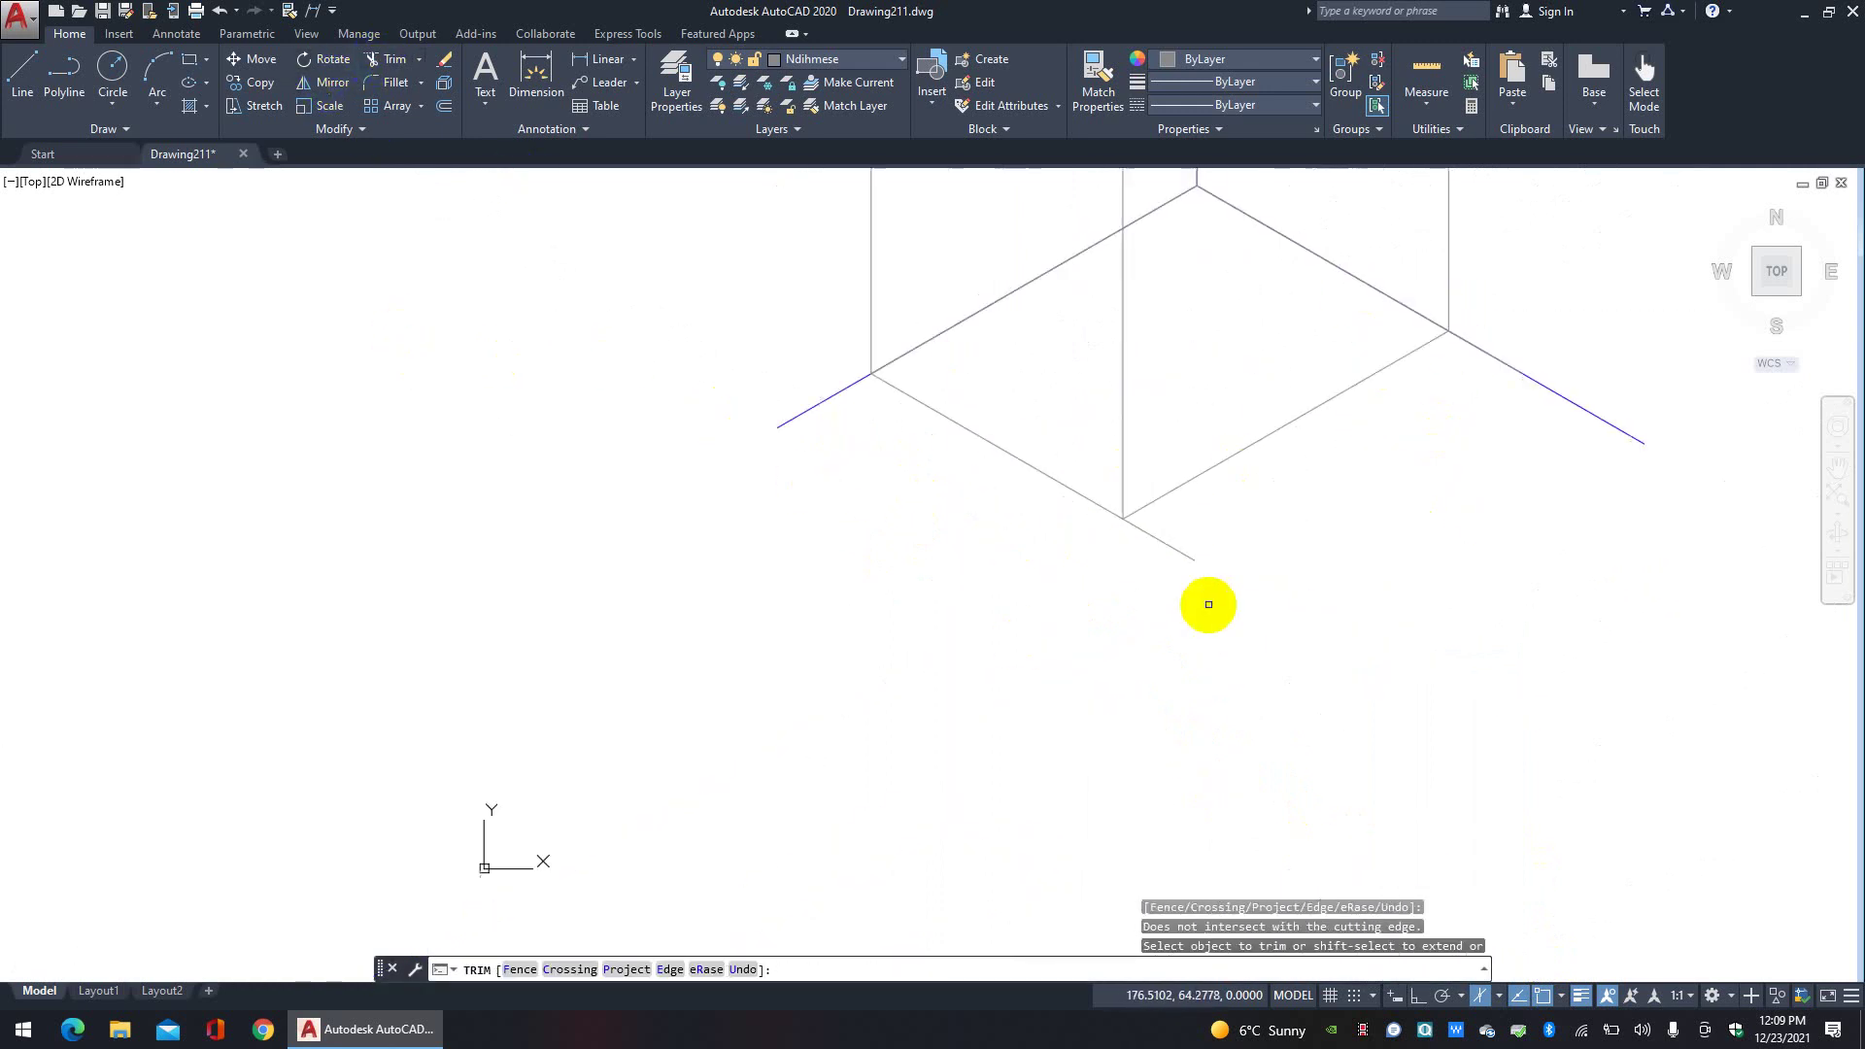
# Step: Trim the base's two overhanging edges beyond the moved right face and end the Trim command
pyautogui.click(1208, 604)
pyautogui.click(1169, 533)
pyautogui.click(1491, 354)
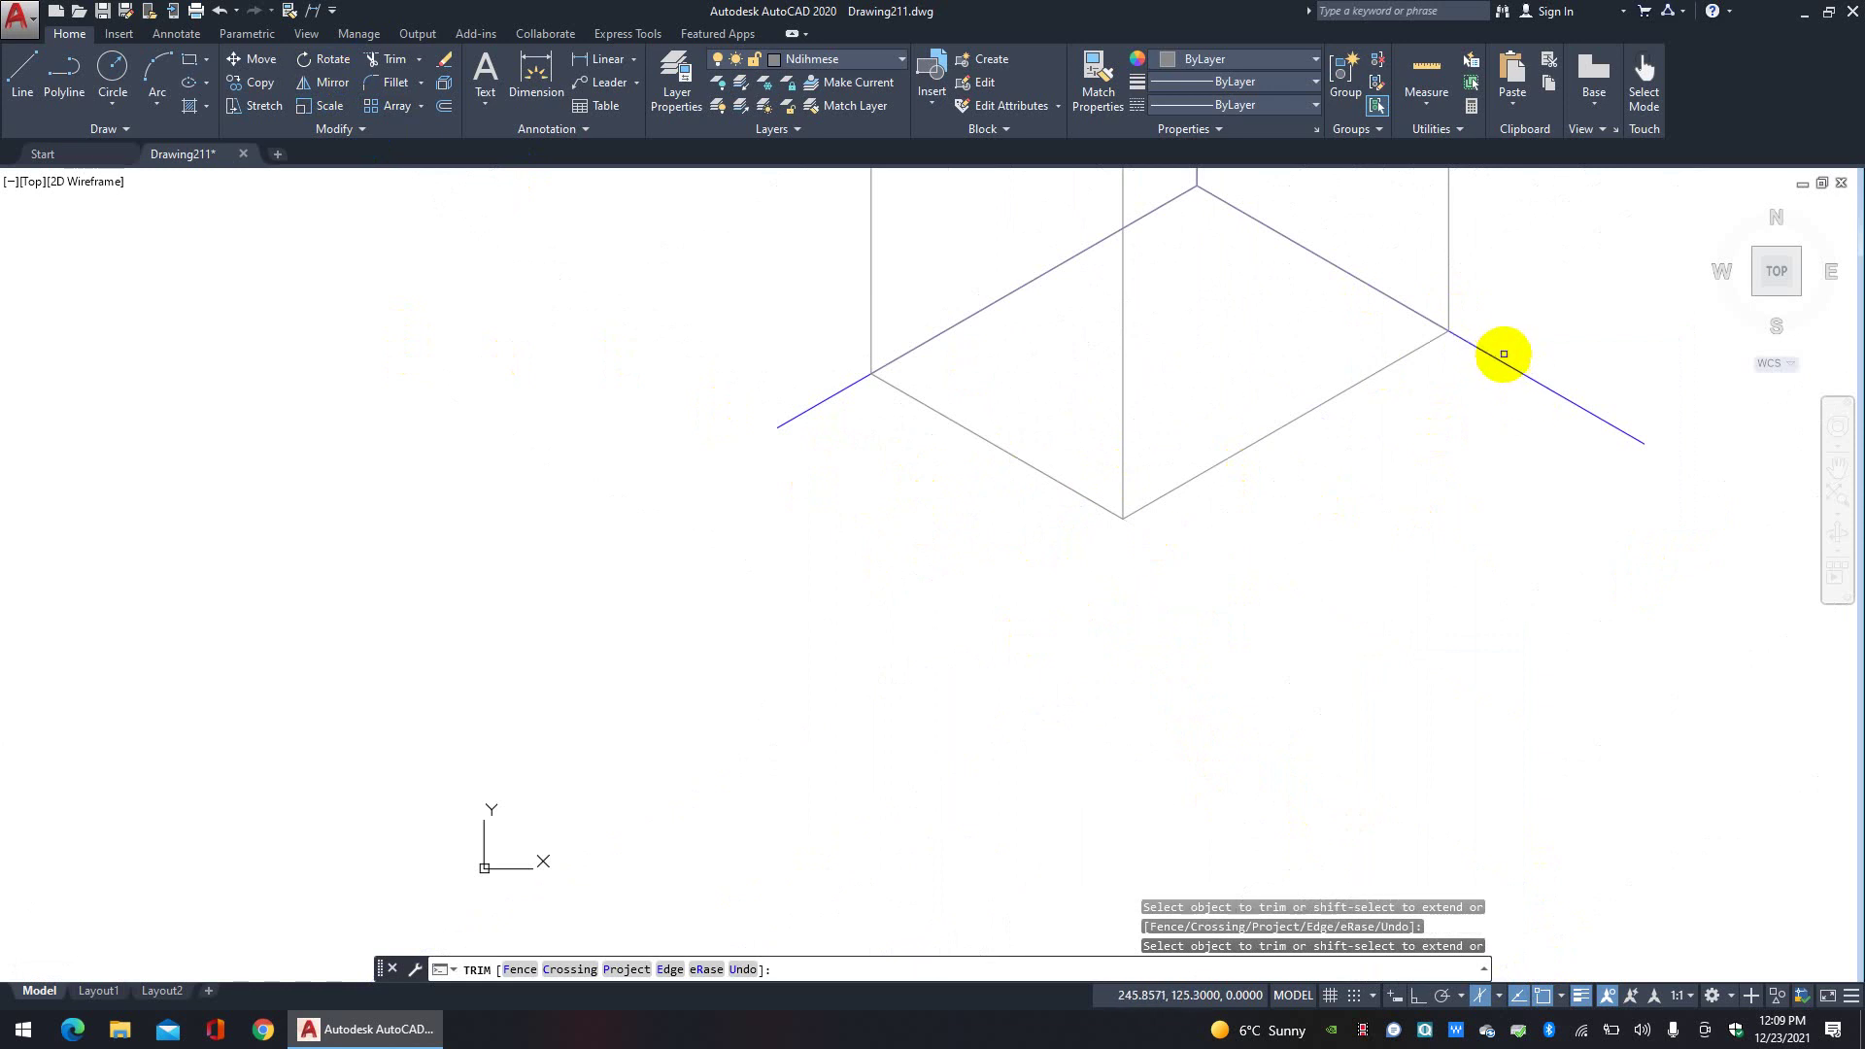
pyautogui.rightClick(1548, 283)
pyautogui.click(1573, 291)
pyautogui.scroll(-5, 1311, 518)
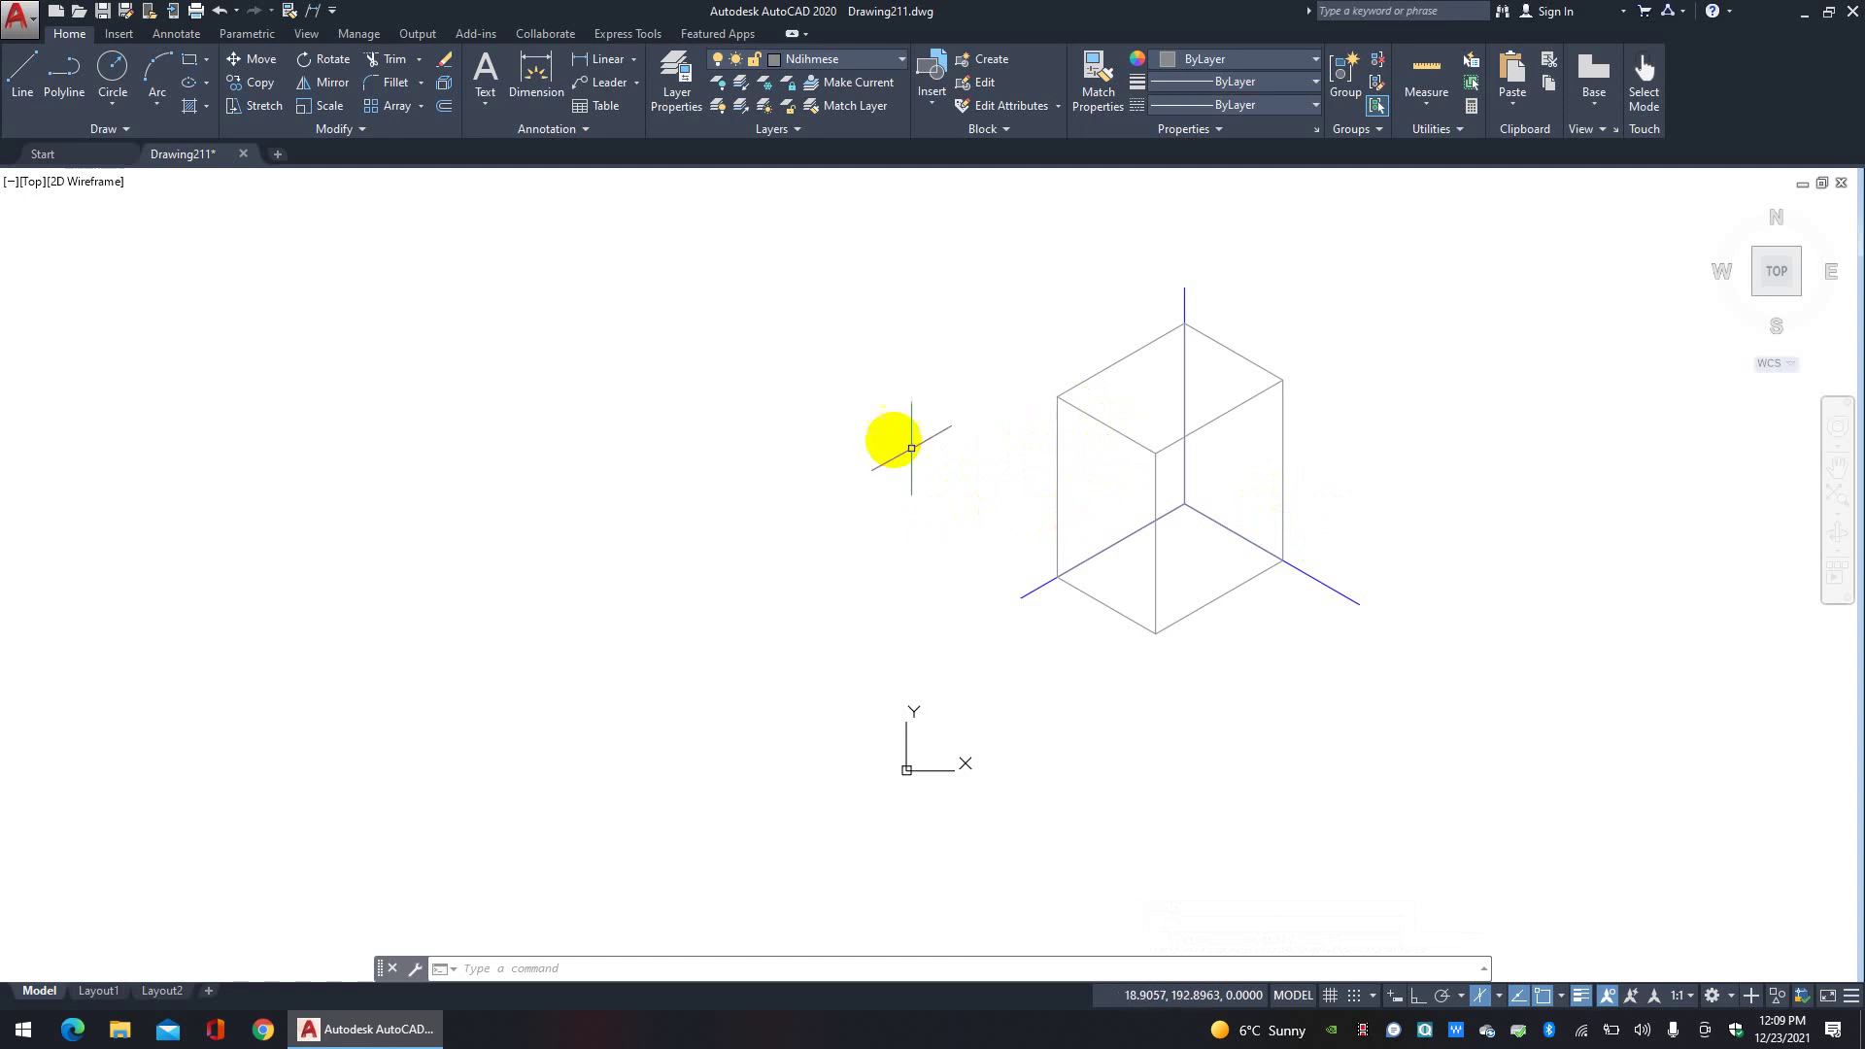
# Step: Left of the box, draw an open isometric outline with Ortho: a vertical line down, about 24 units at 330°, and a vertical line up
pyautogui.click(184, 94)
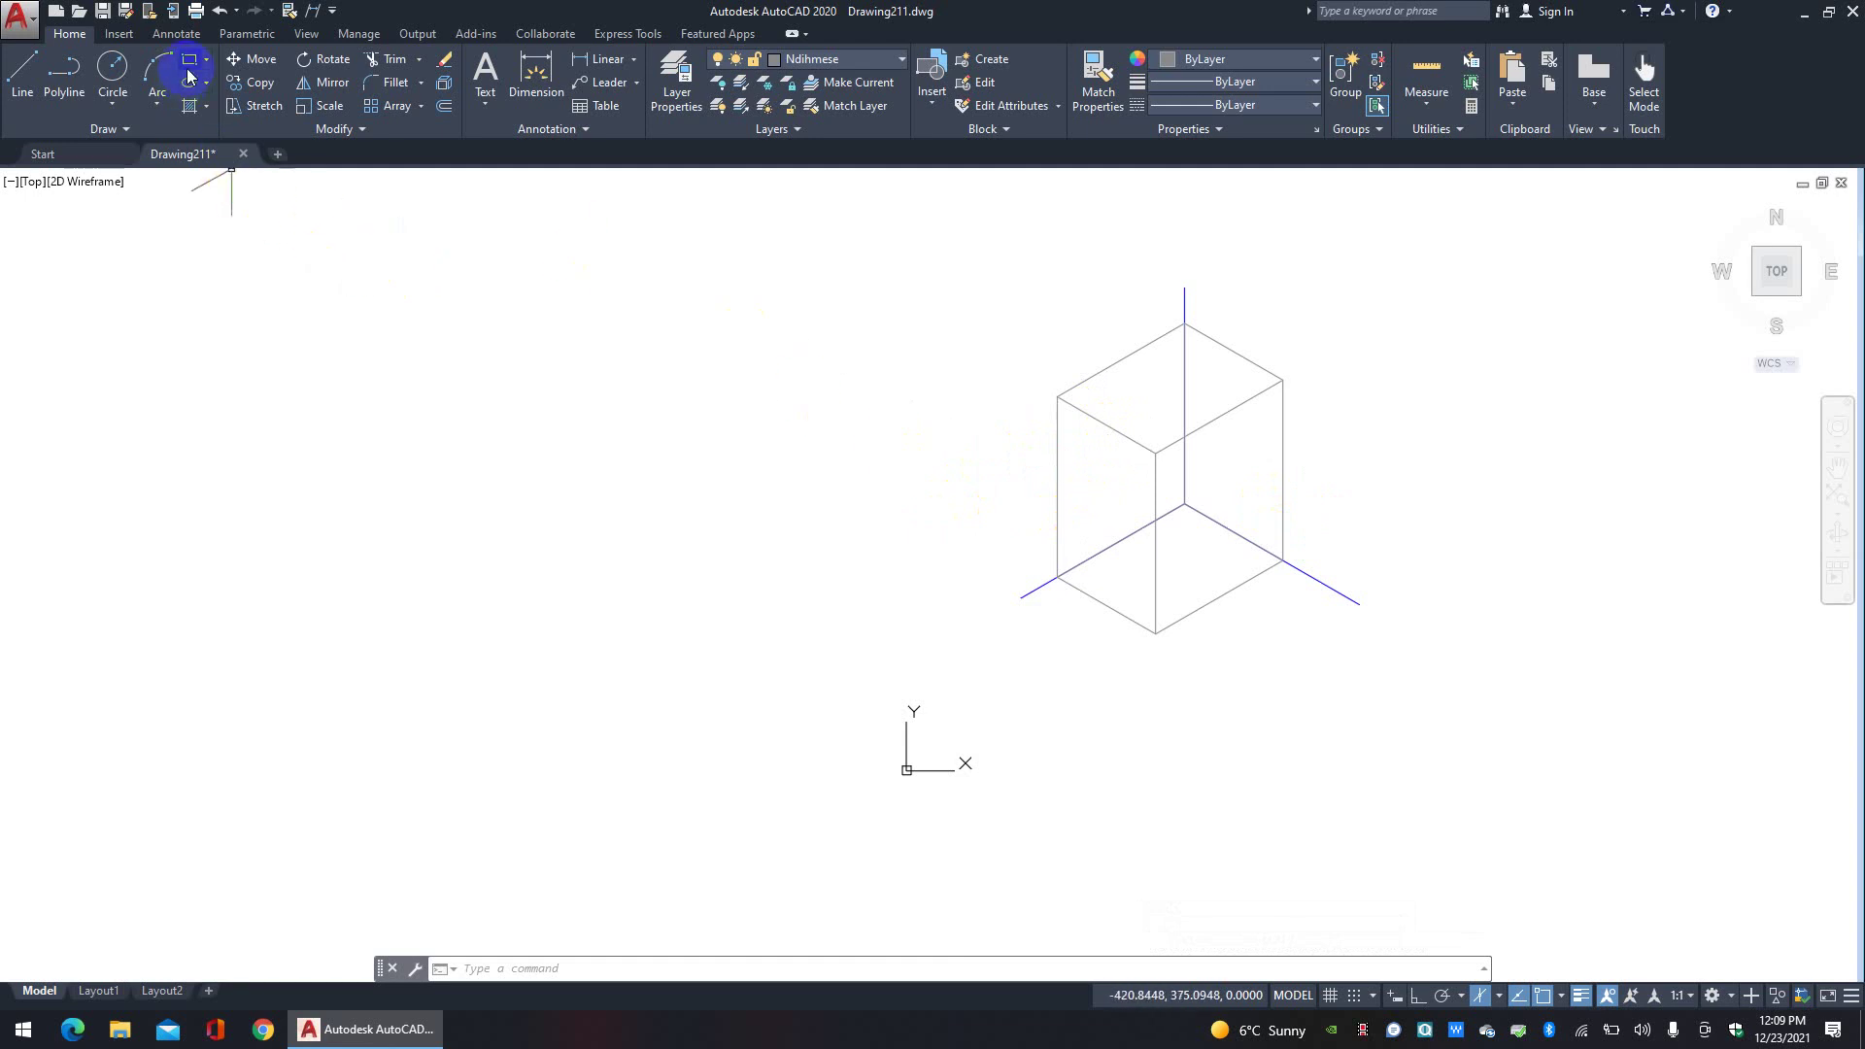
pyautogui.click(5, 80)
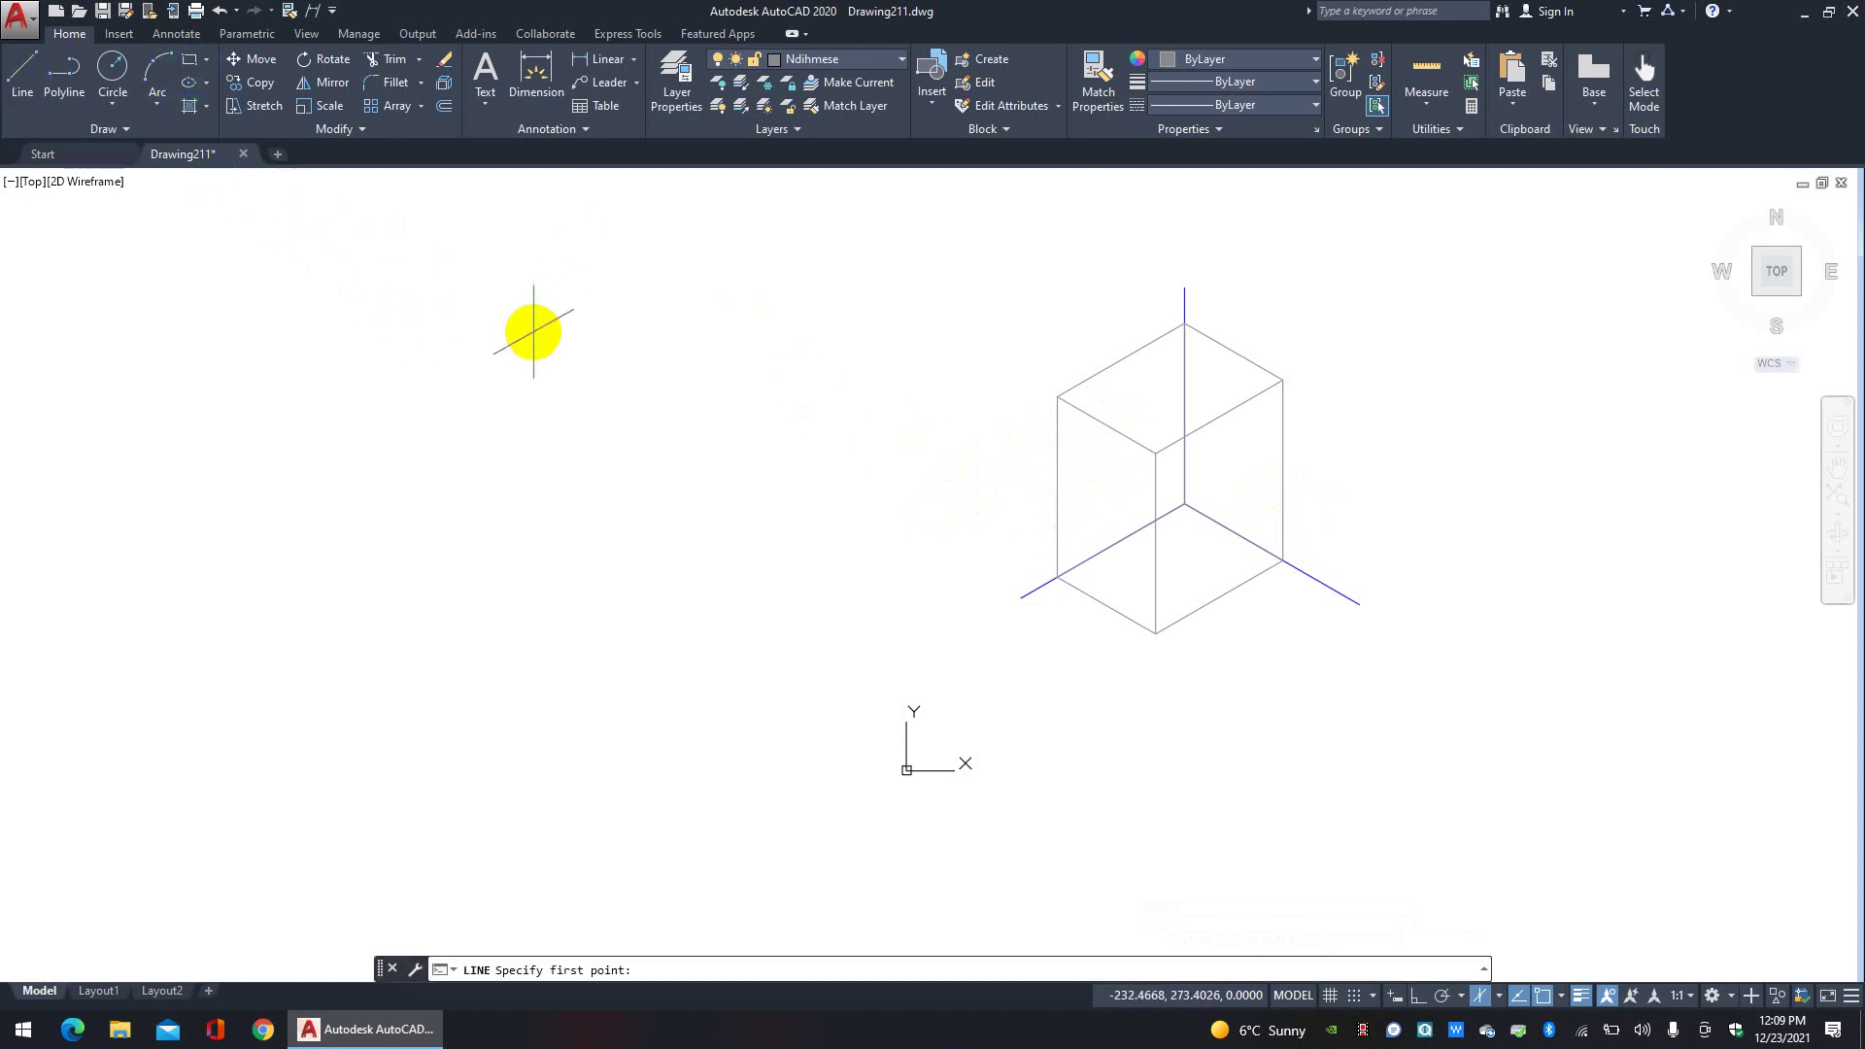
pyautogui.click(534, 333)
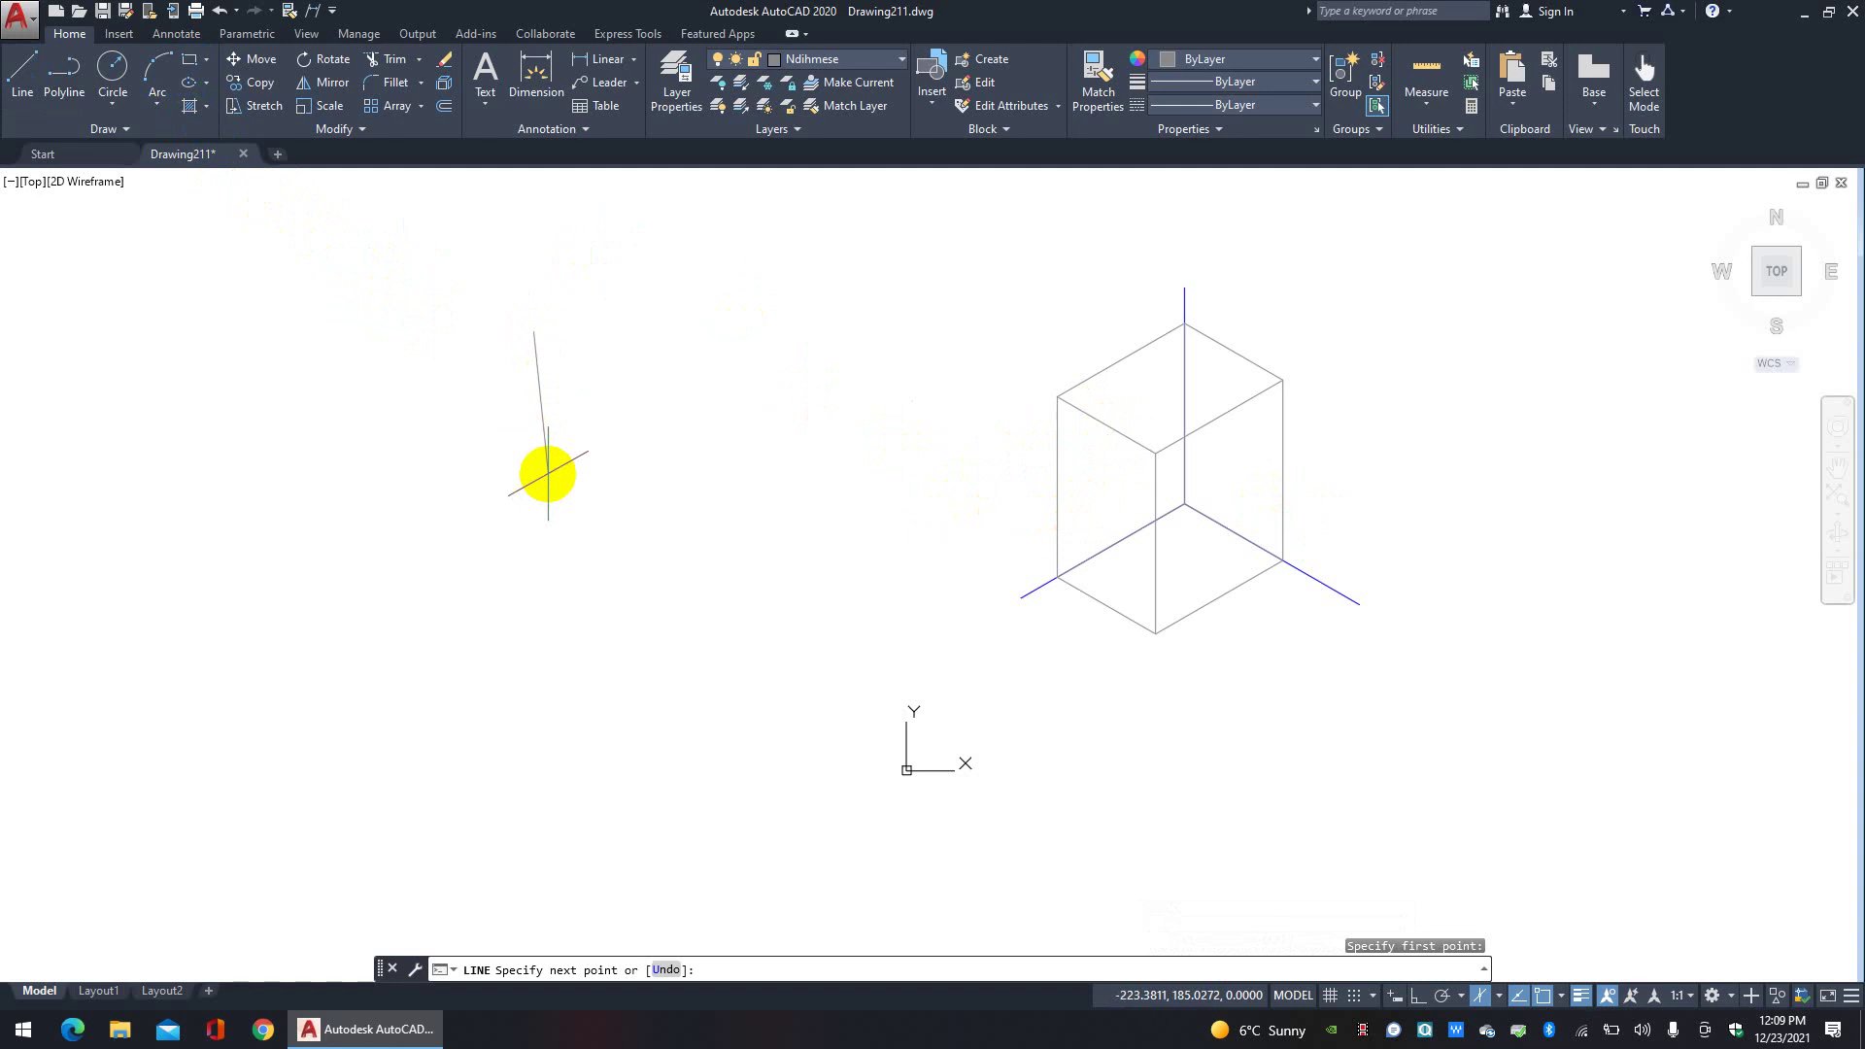
pyautogui.press('F8')
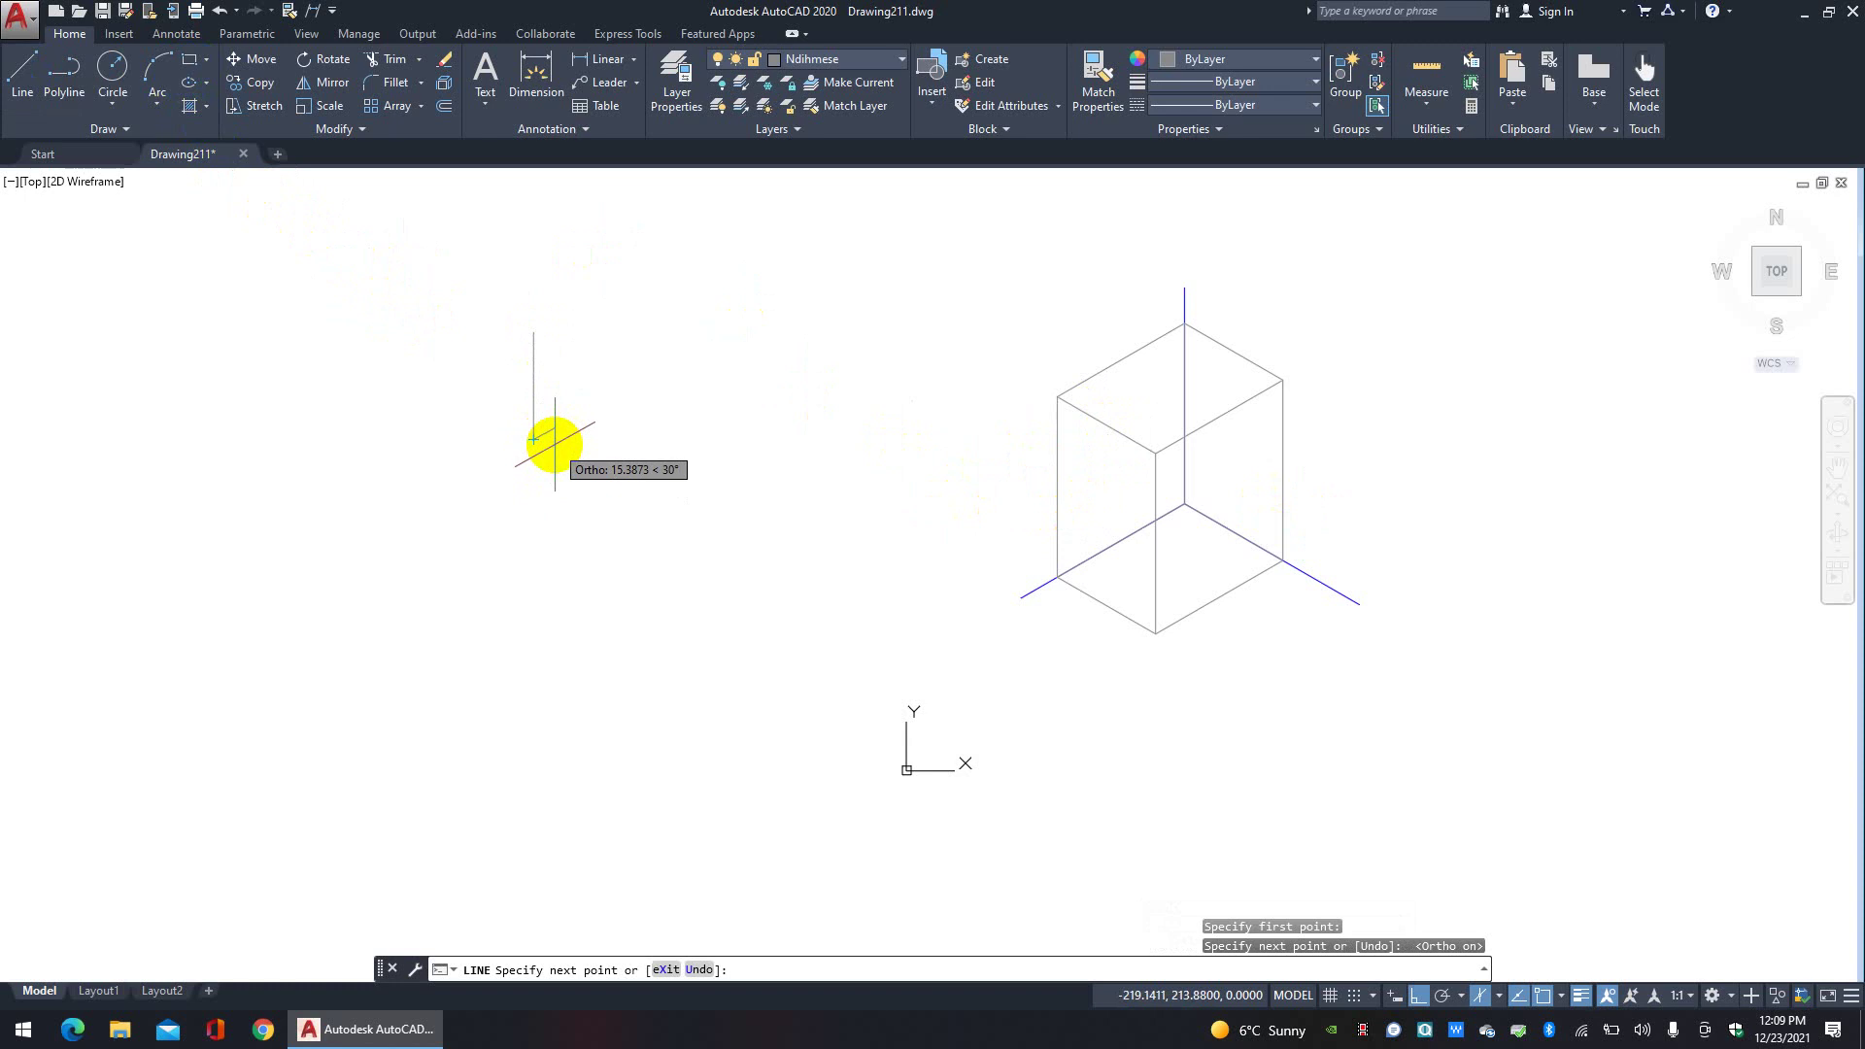
pyautogui.press('F5')
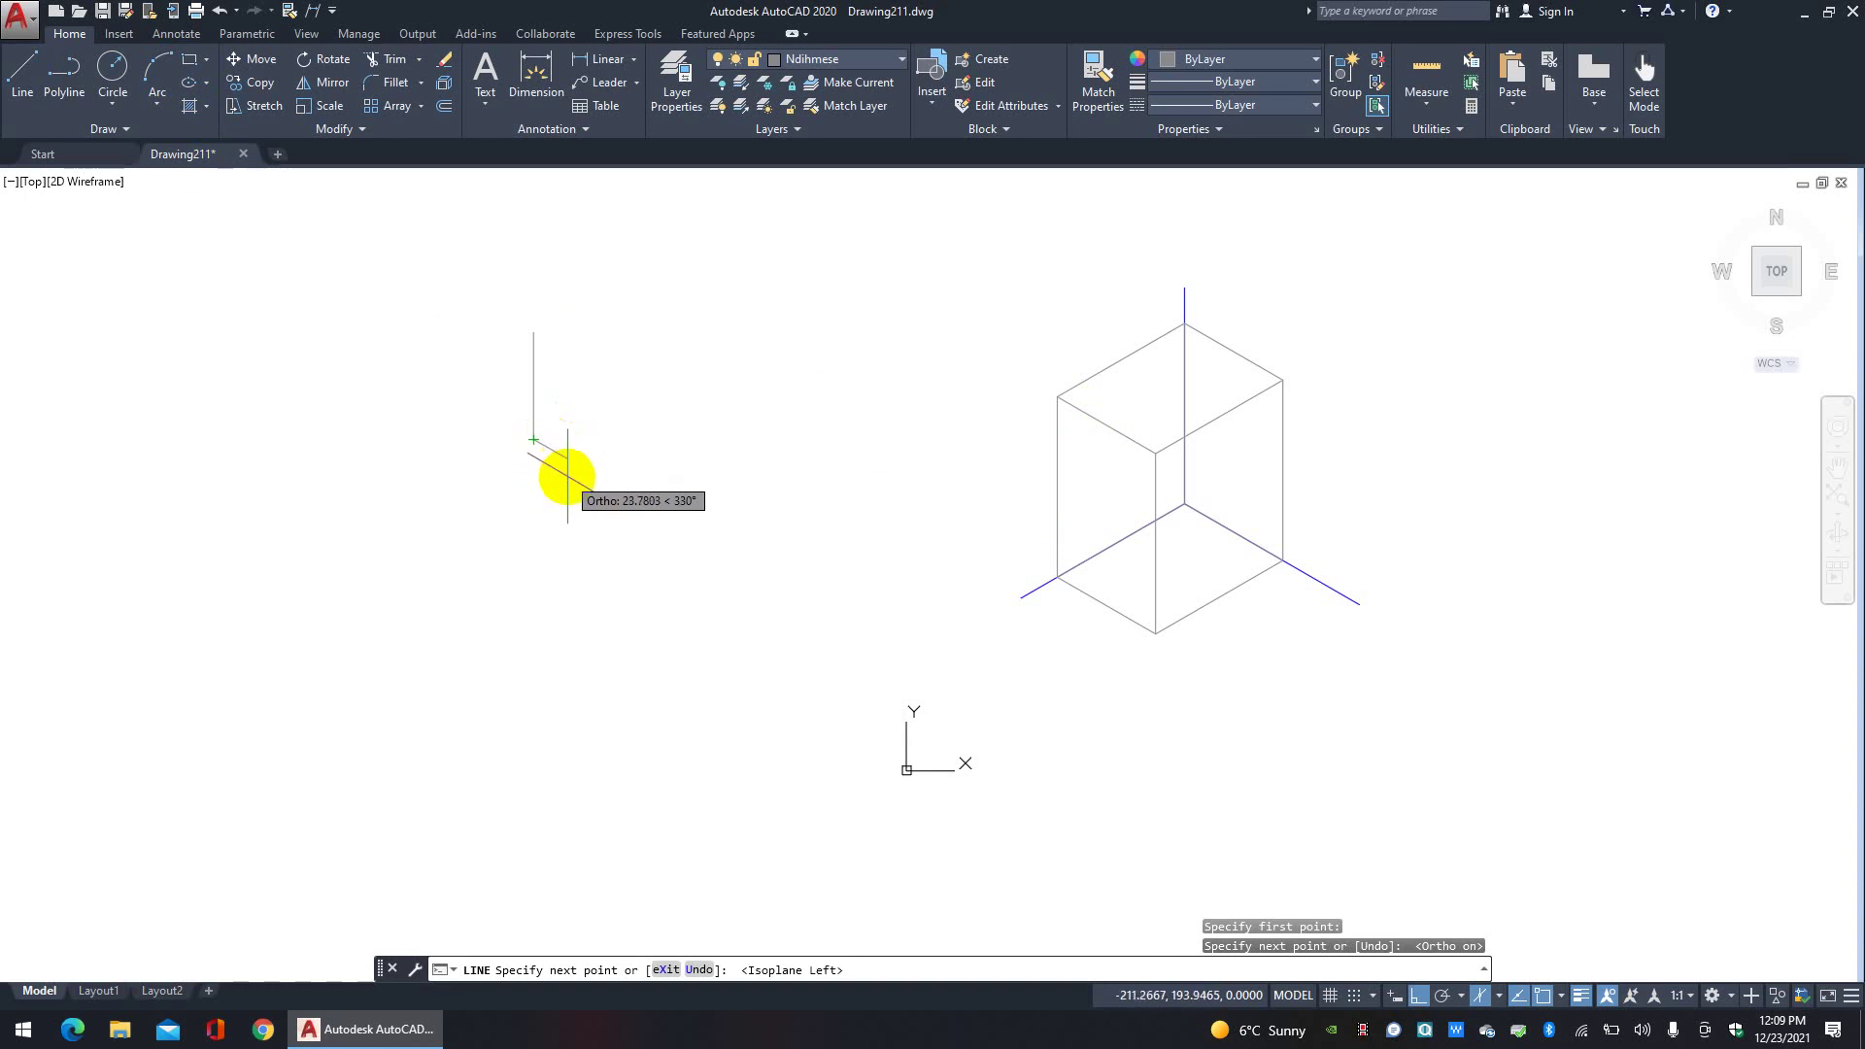
pyautogui.click(567, 476)
pyautogui.rightClick(568, 309)
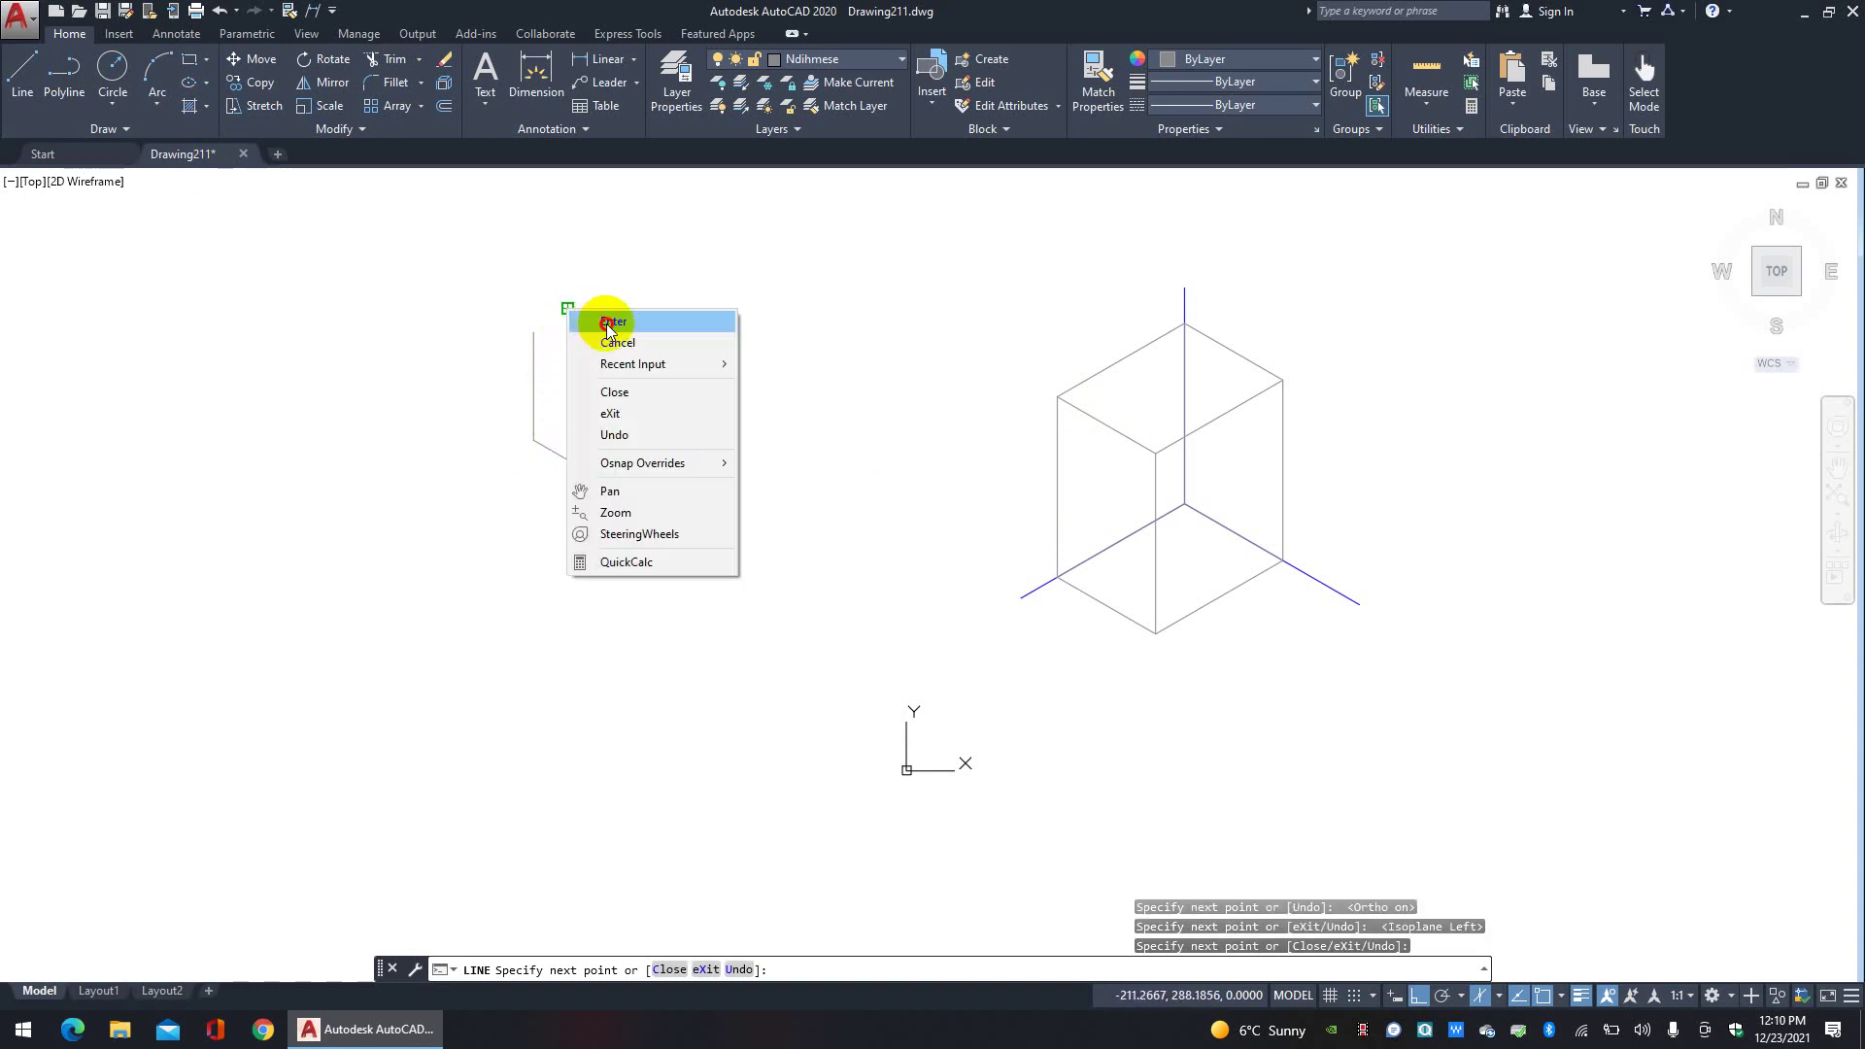
pyautogui.click(612, 321)
# Step: Draw a 330° line from the small outline's upper left endpoint across and past its right vertical line
pyautogui.click(22, 73)
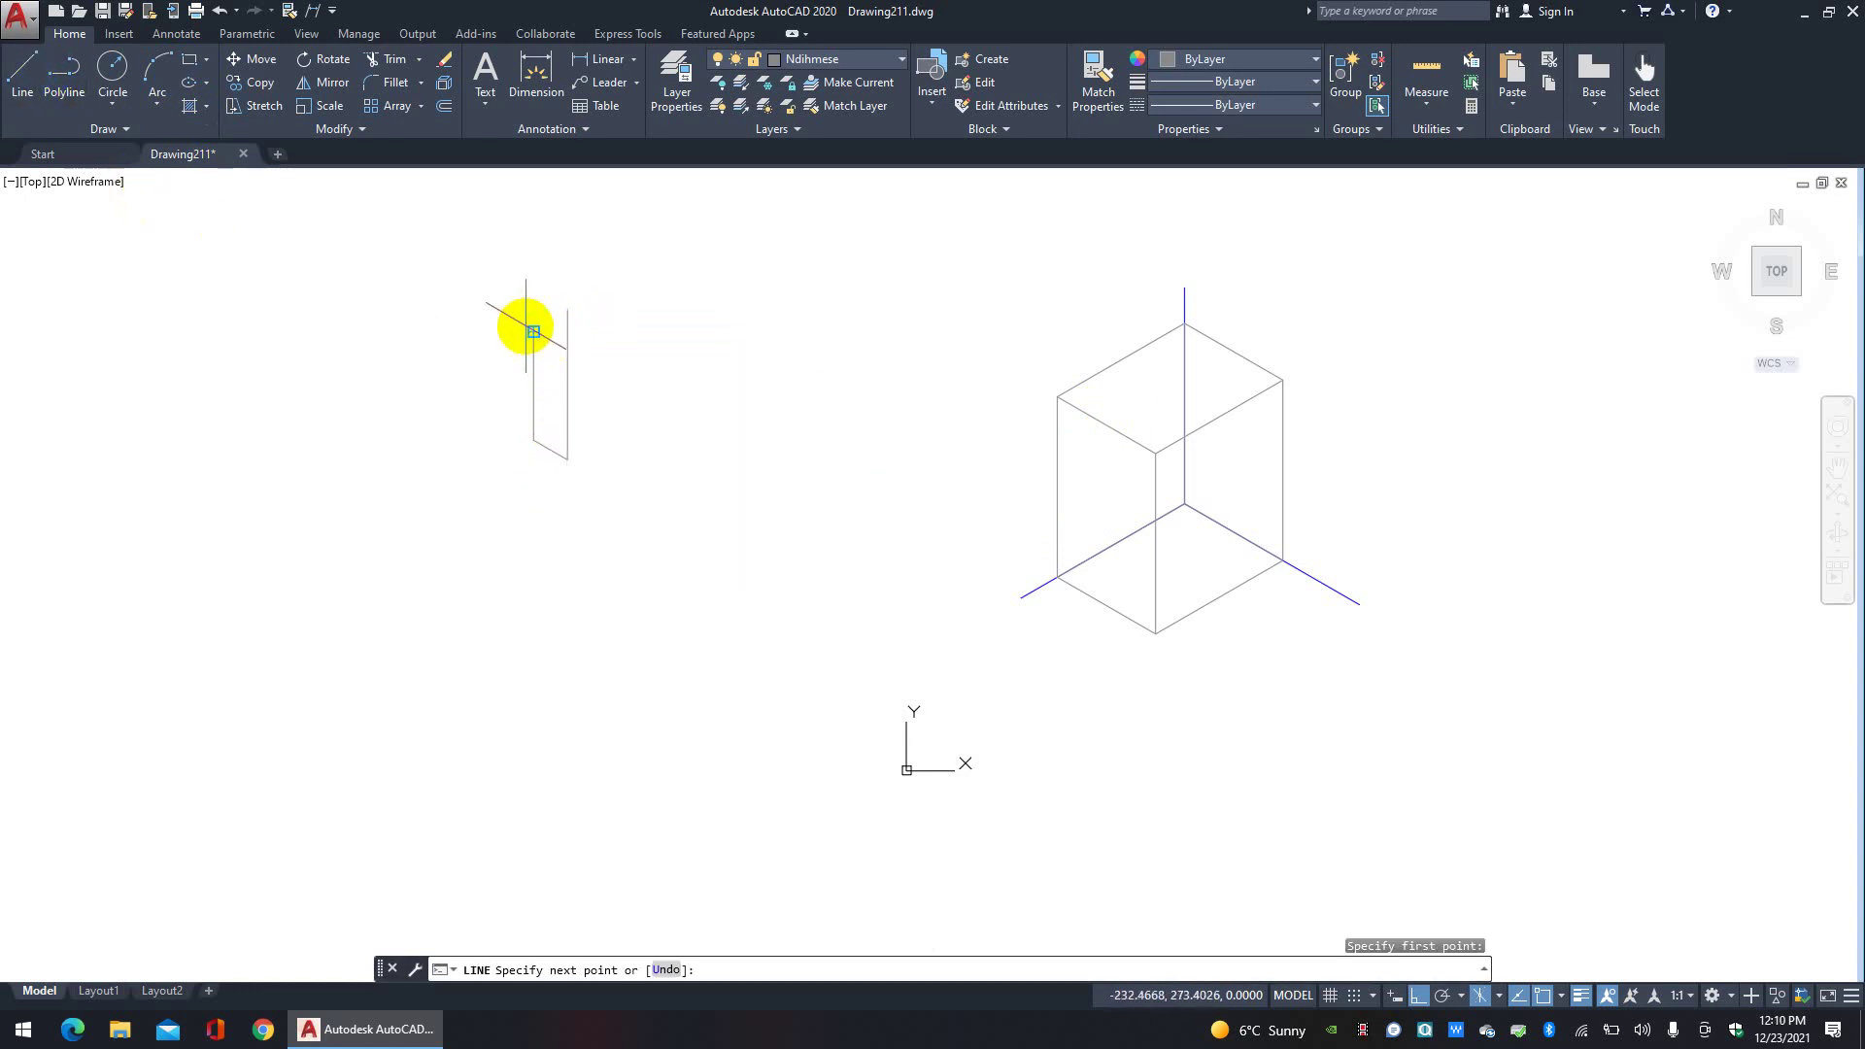
pyautogui.click(603, 369)
pyautogui.rightClick(606, 367)
pyautogui.click(623, 379)
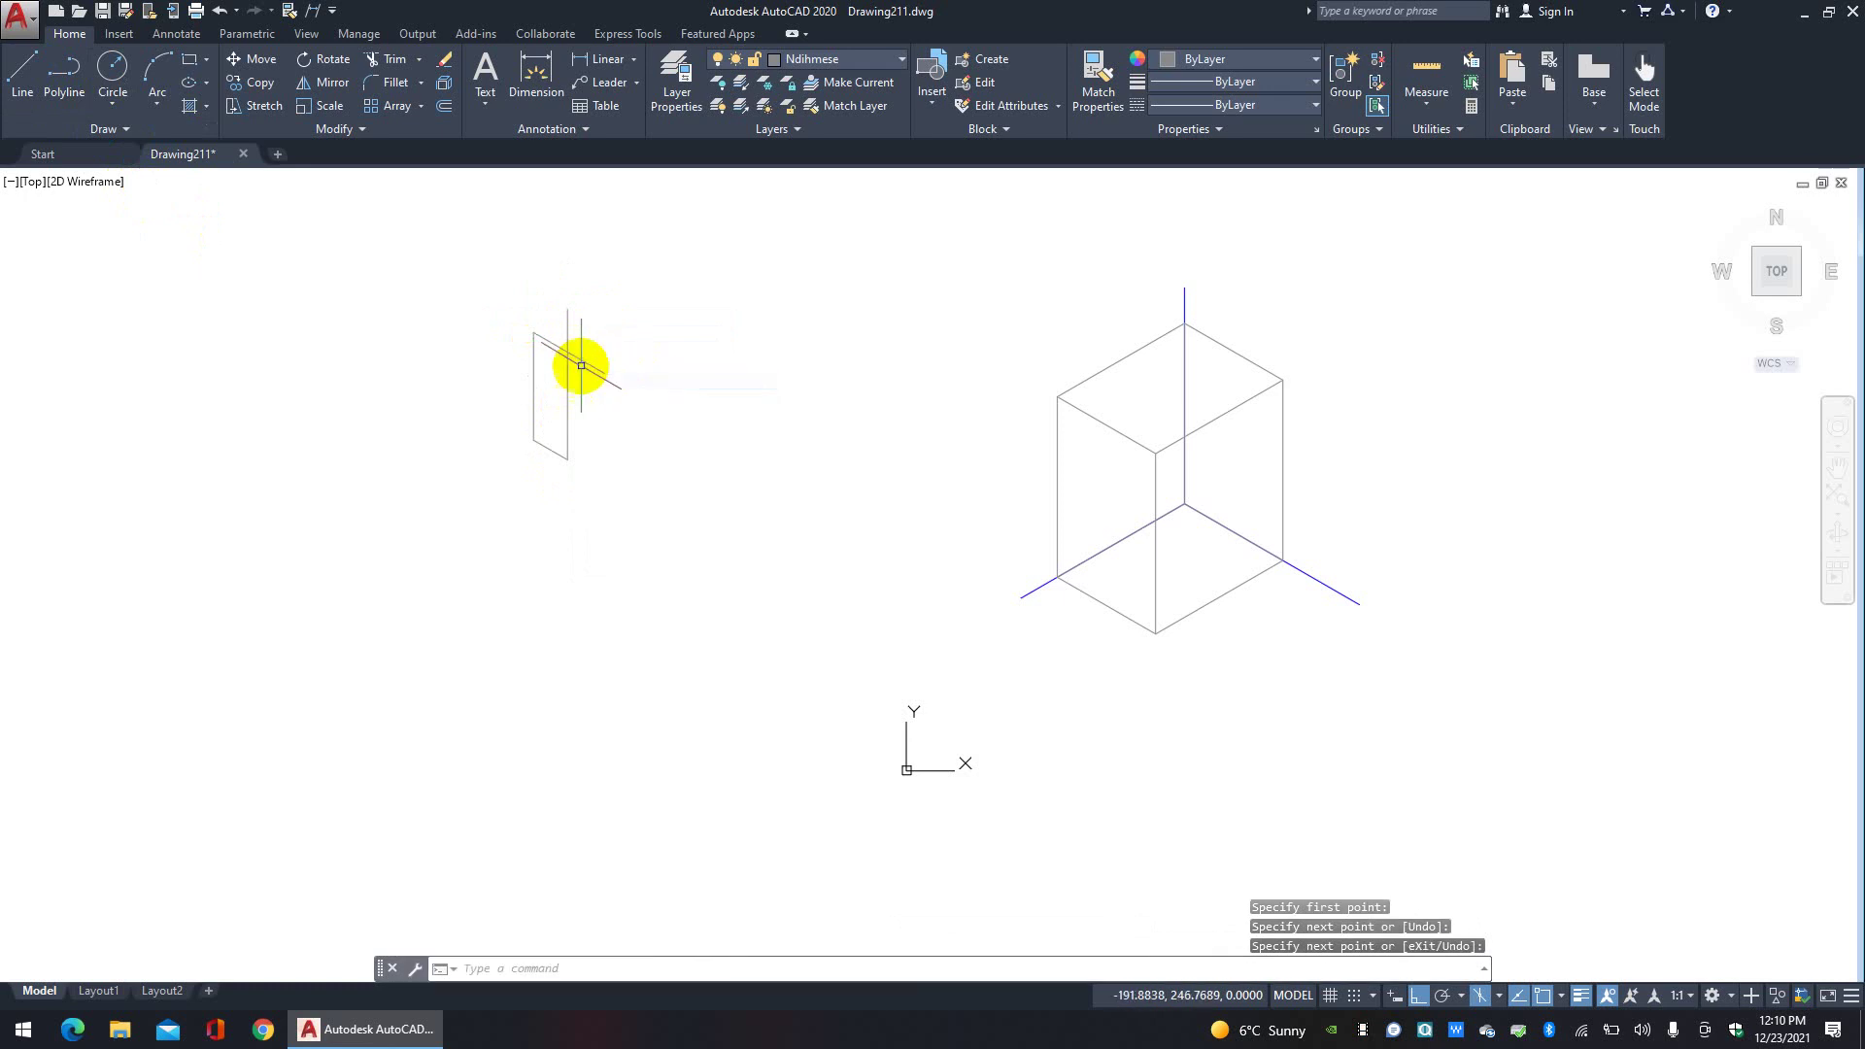
# Step: Trim the small parallelogram's upper overhangs beyond its upper right corner and end the Trim command
pyautogui.click(415, 64)
pyautogui.click(533, 256)
pyautogui.click(597, 309)
pyautogui.click(632, 348)
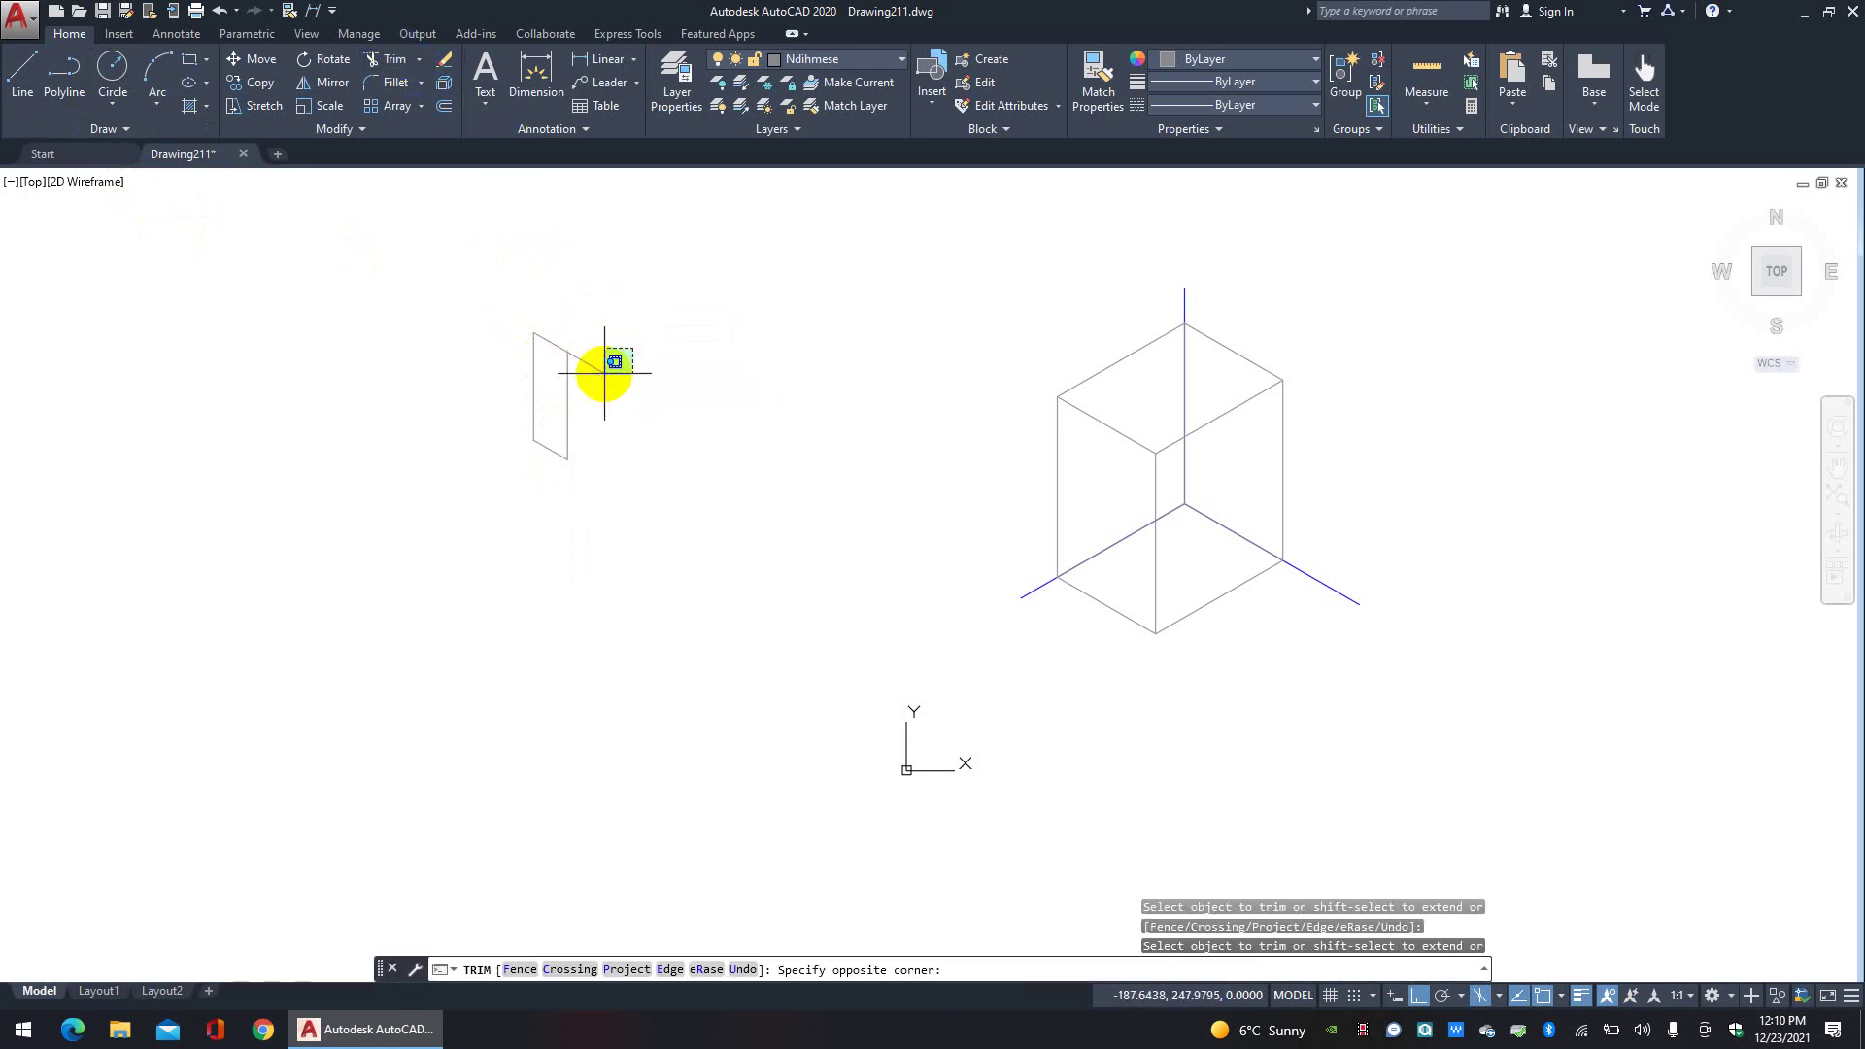
pyautogui.click(604, 373)
pyautogui.rightClick(615, 387)
pyautogui.click(633, 394)
# Step: Move the parallelogram from its upper edge's midpoint to the midpoint of the box's front-left top edge, with Midpoint snap enabled
pyautogui.click(457, 267)
pyautogui.click(616, 512)
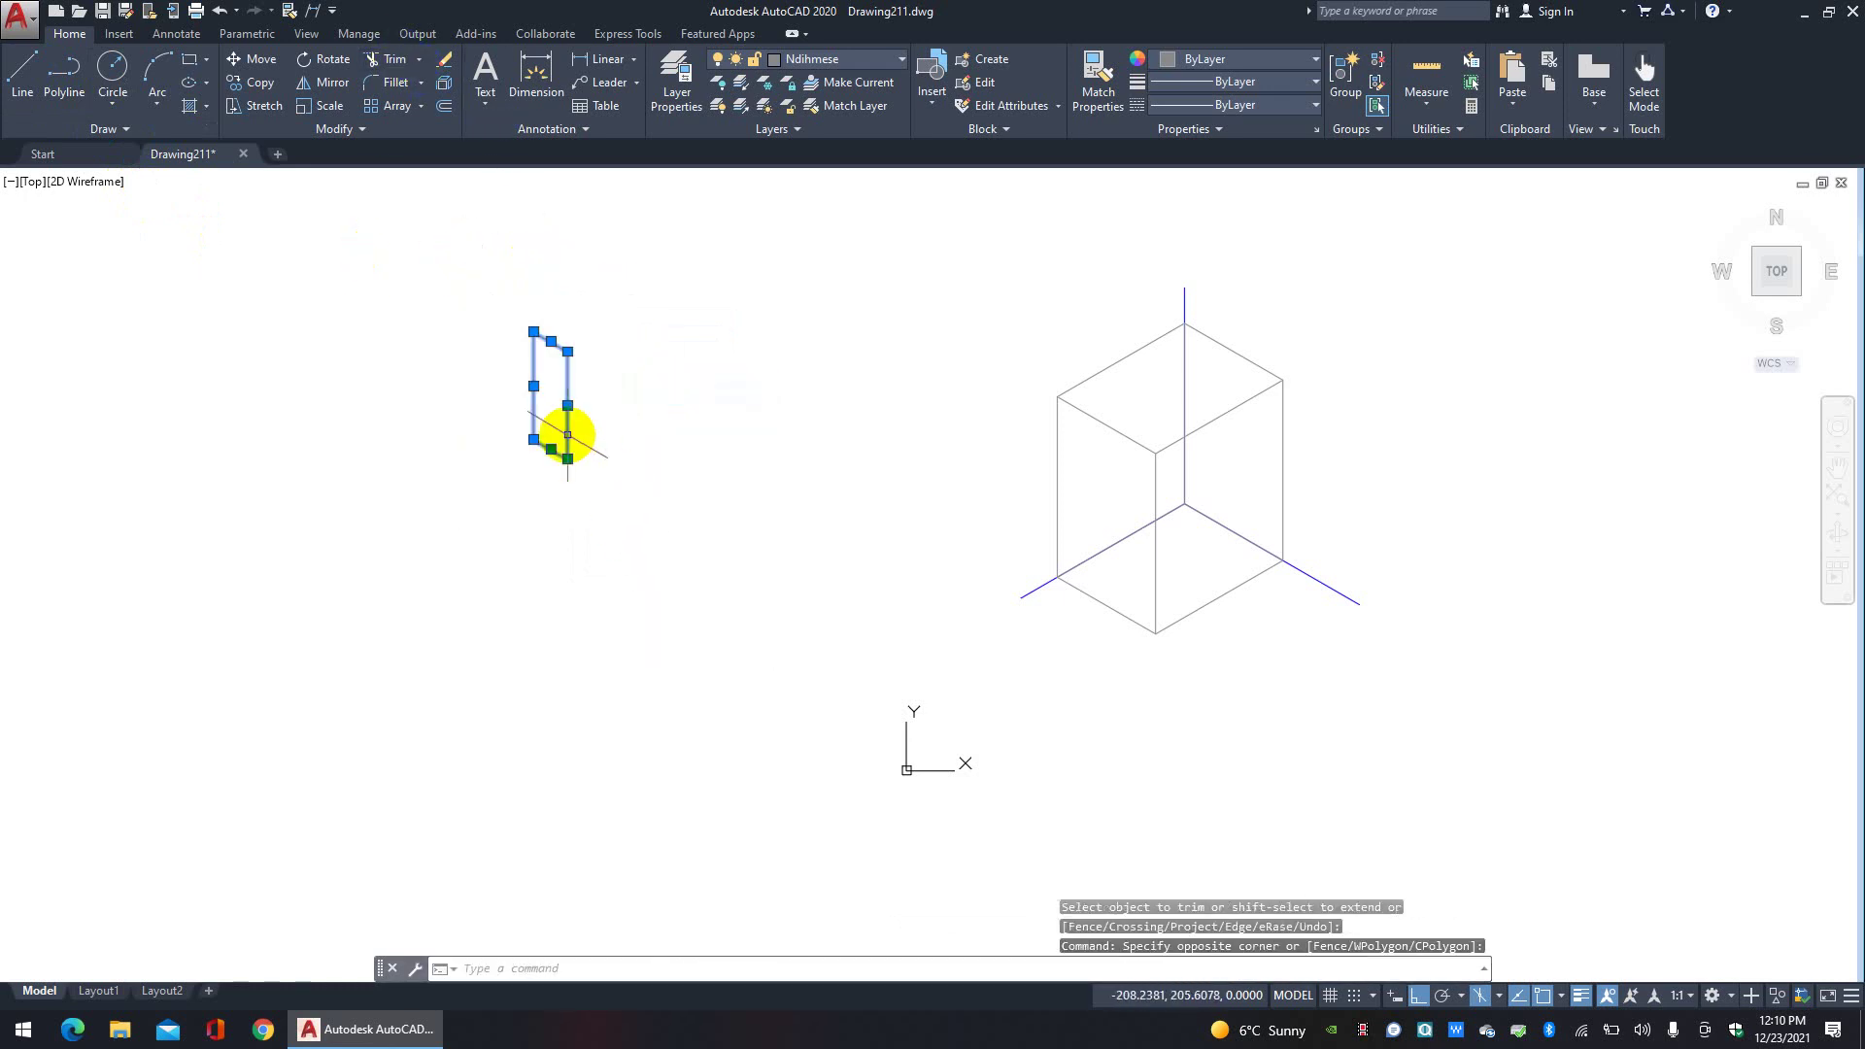
pyautogui.click(242, 60)
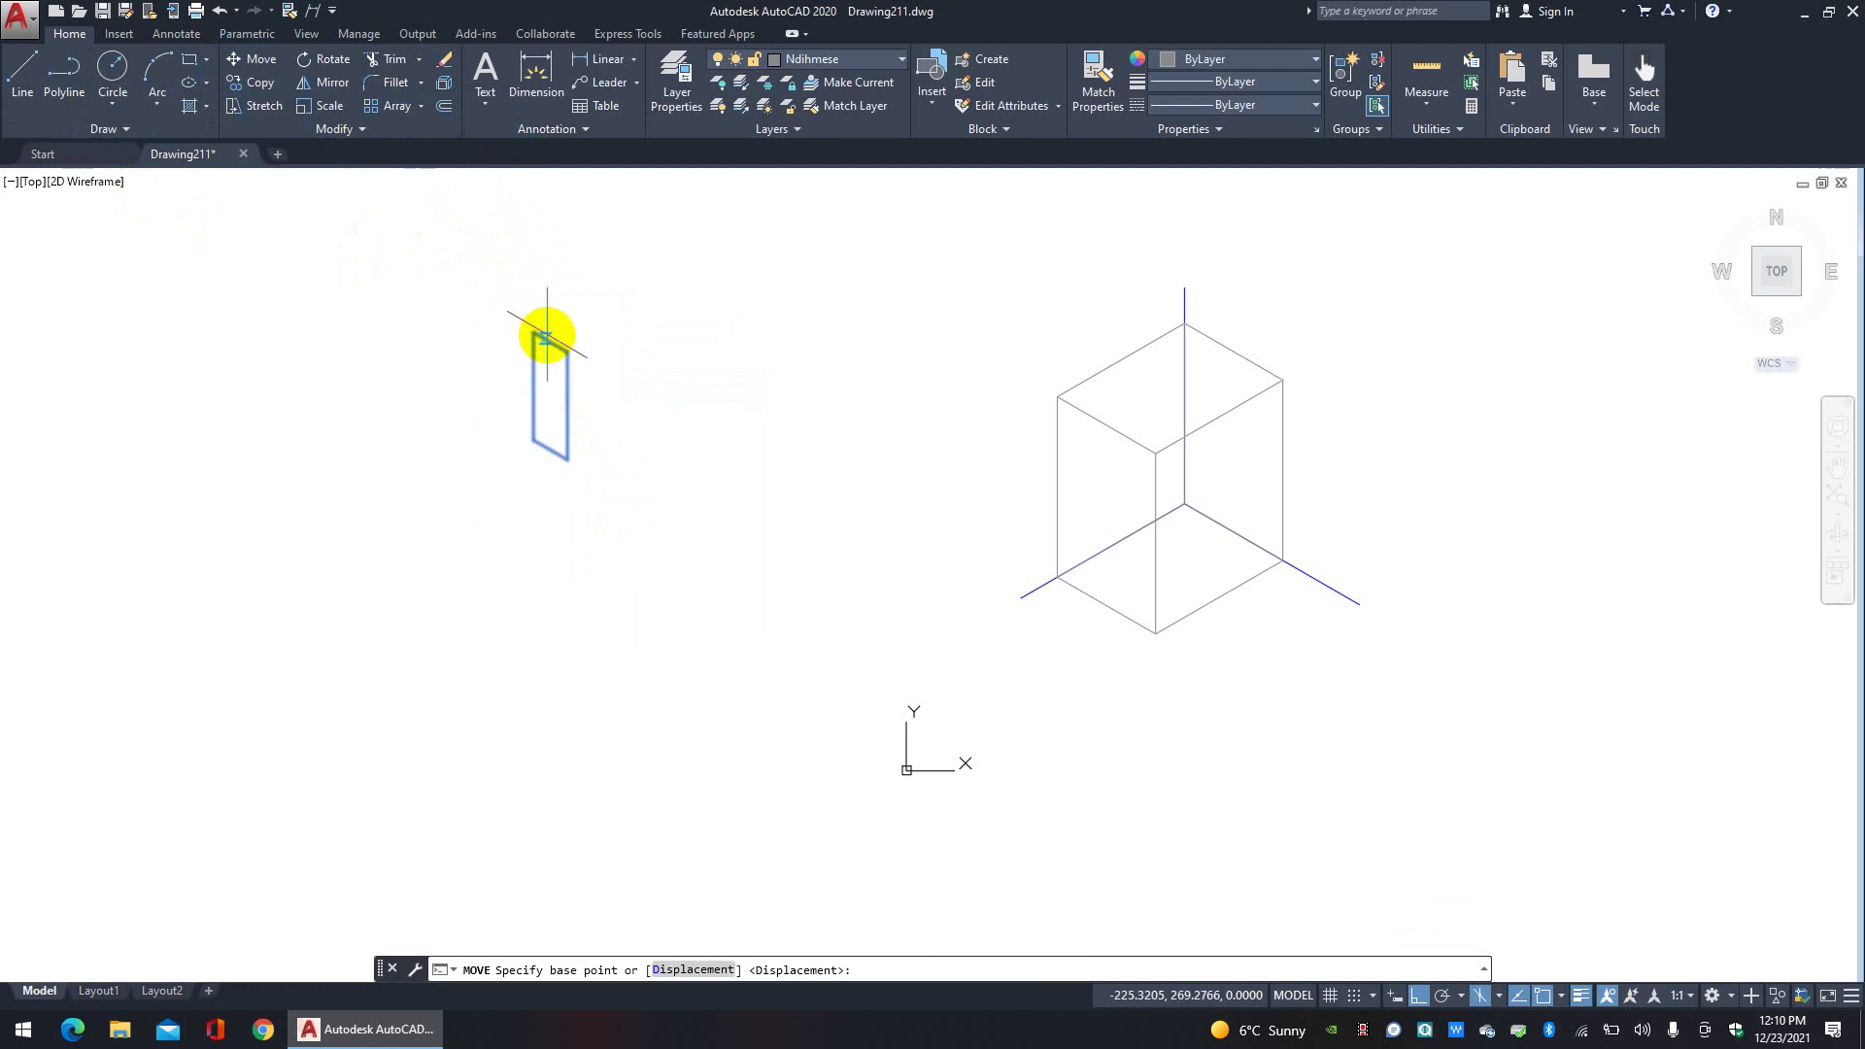
pyautogui.click(1562, 996)
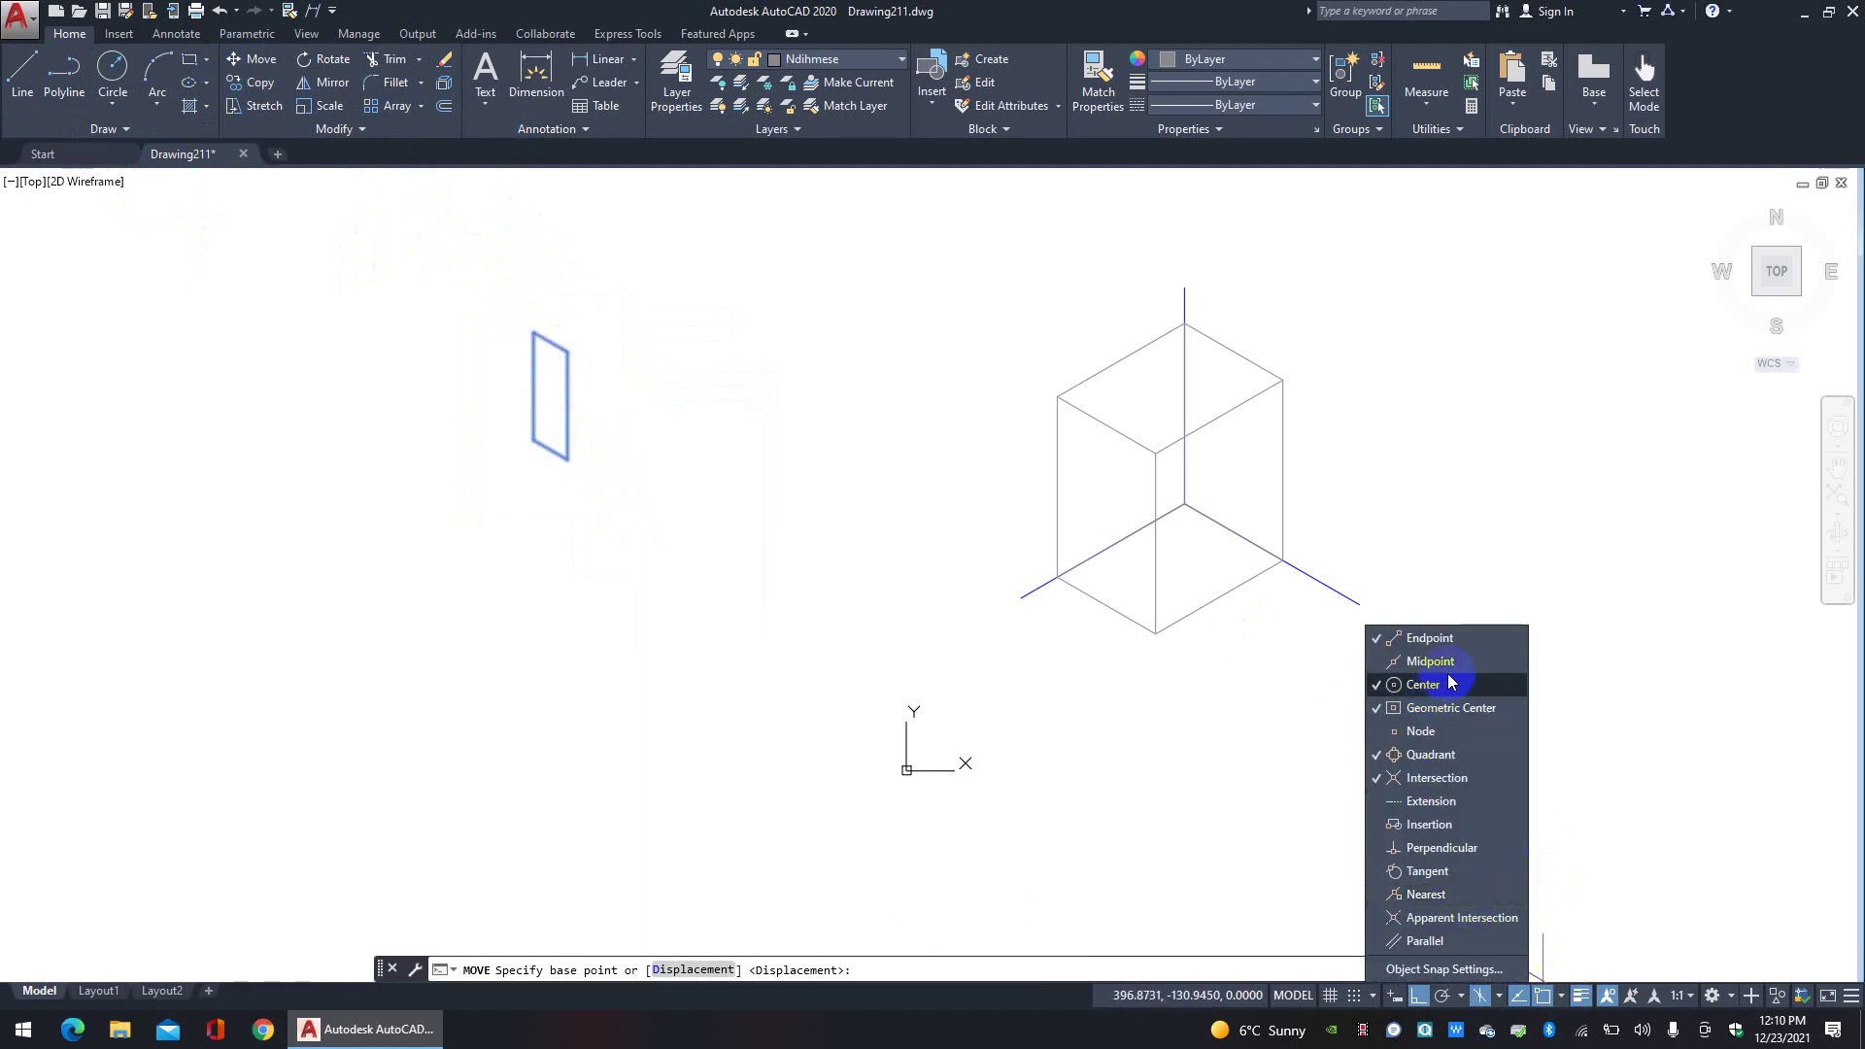
pyautogui.click(1523, 600)
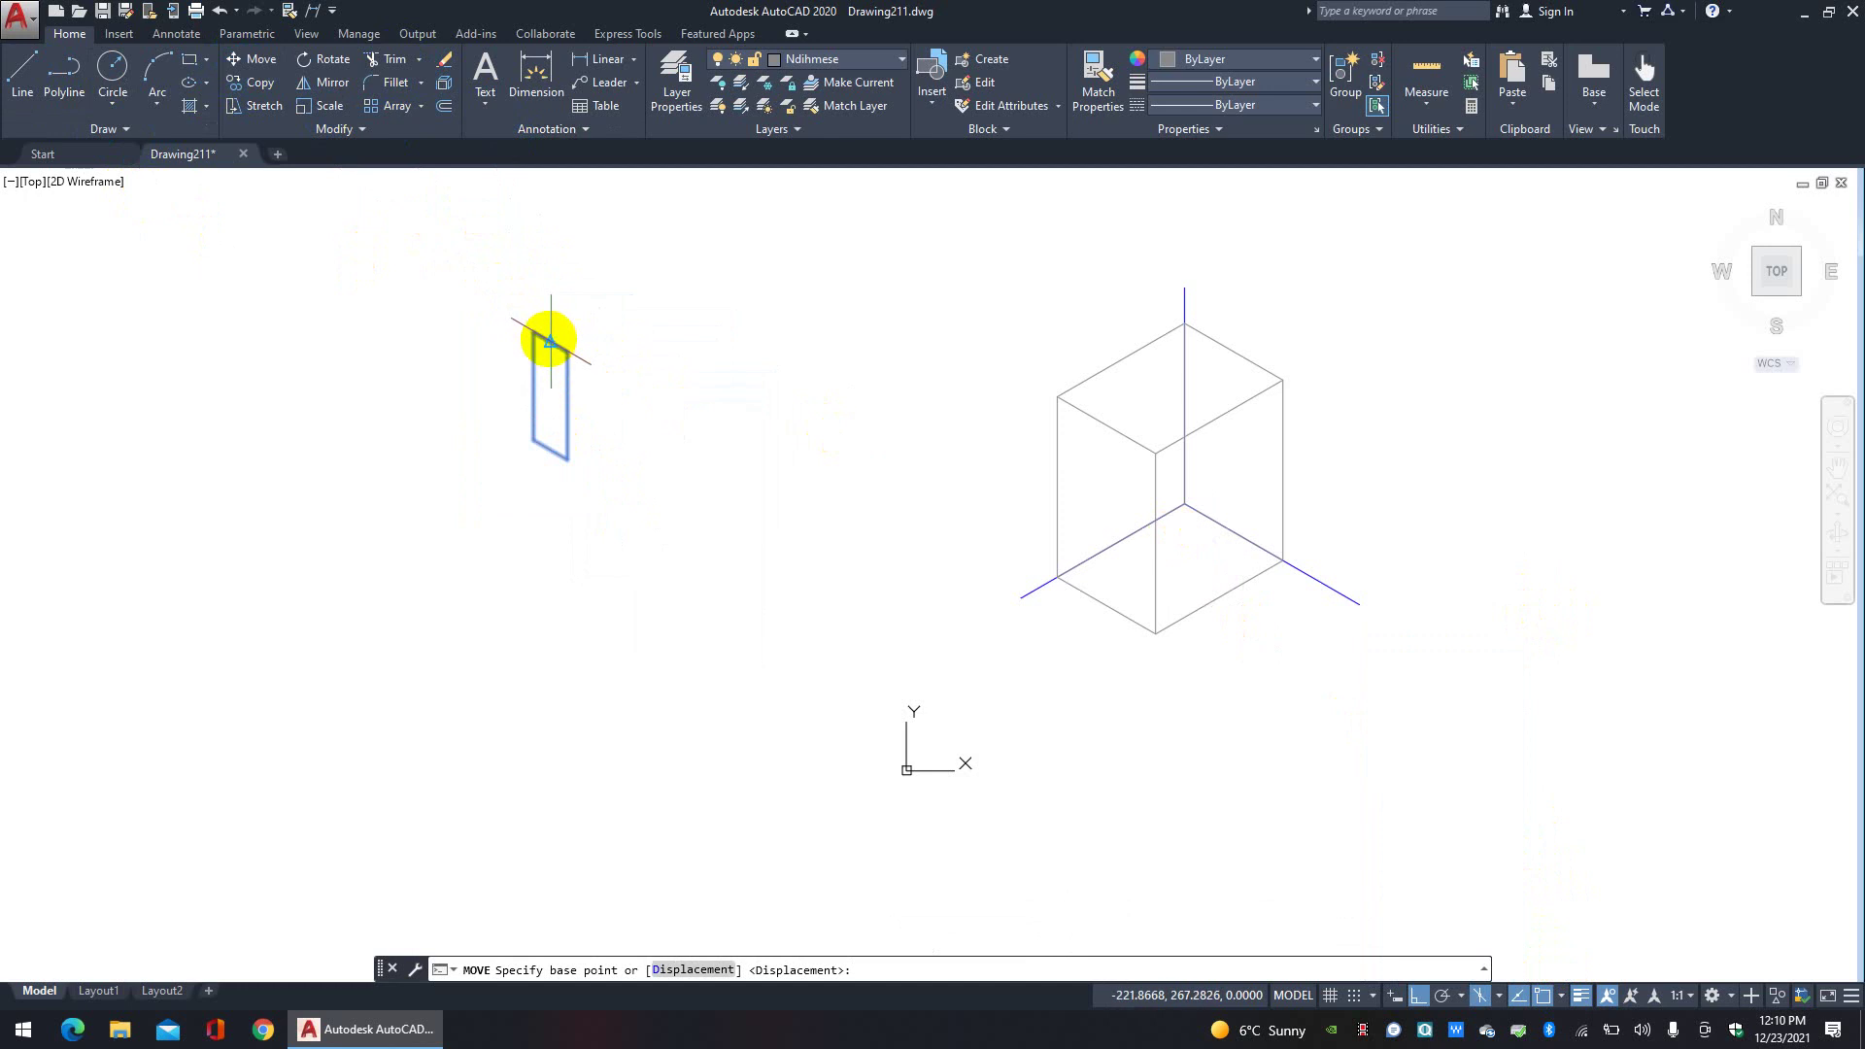
pyautogui.click(550, 341)
pyautogui.click(1119, 412)
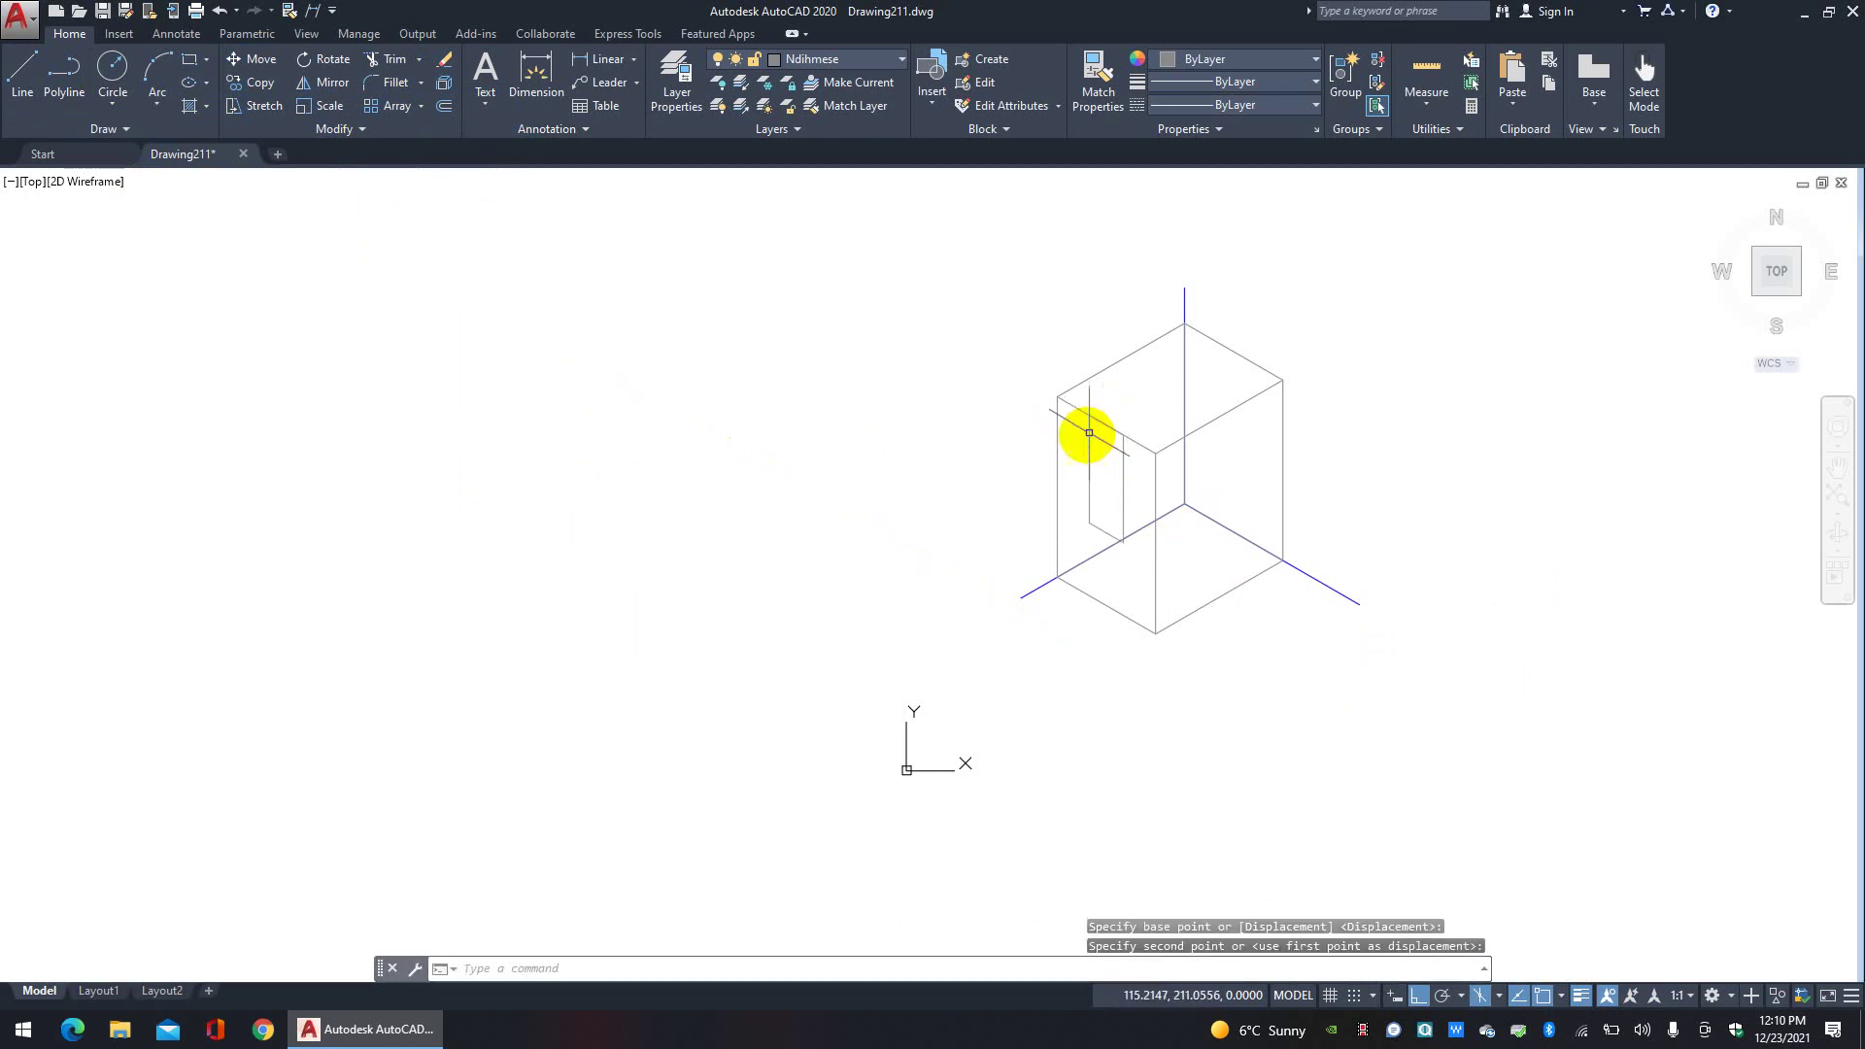
# Step: Copy the previously selected parallelogram from the box's front top corner to its right top corner, placing it on the back face
pyautogui.click(259, 84)
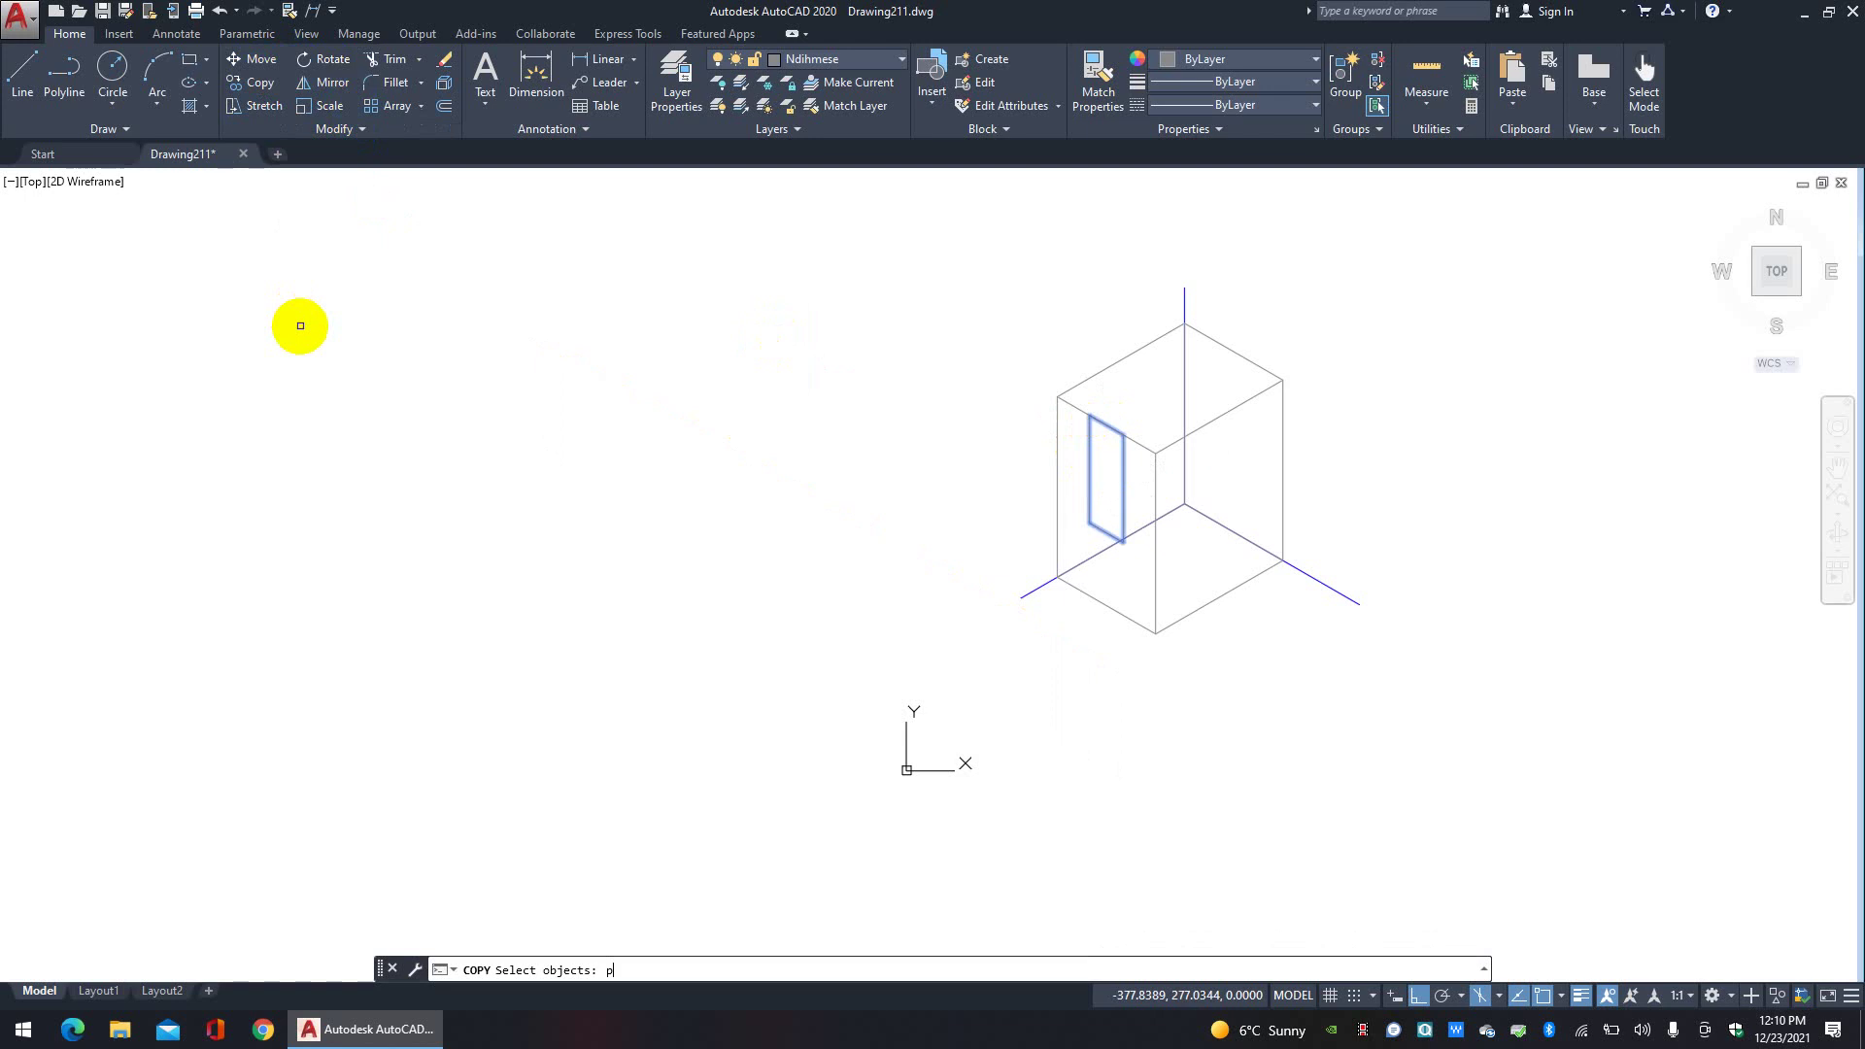
pyautogui.write('p')
pyautogui.press('Return')
pyautogui.press('Return')
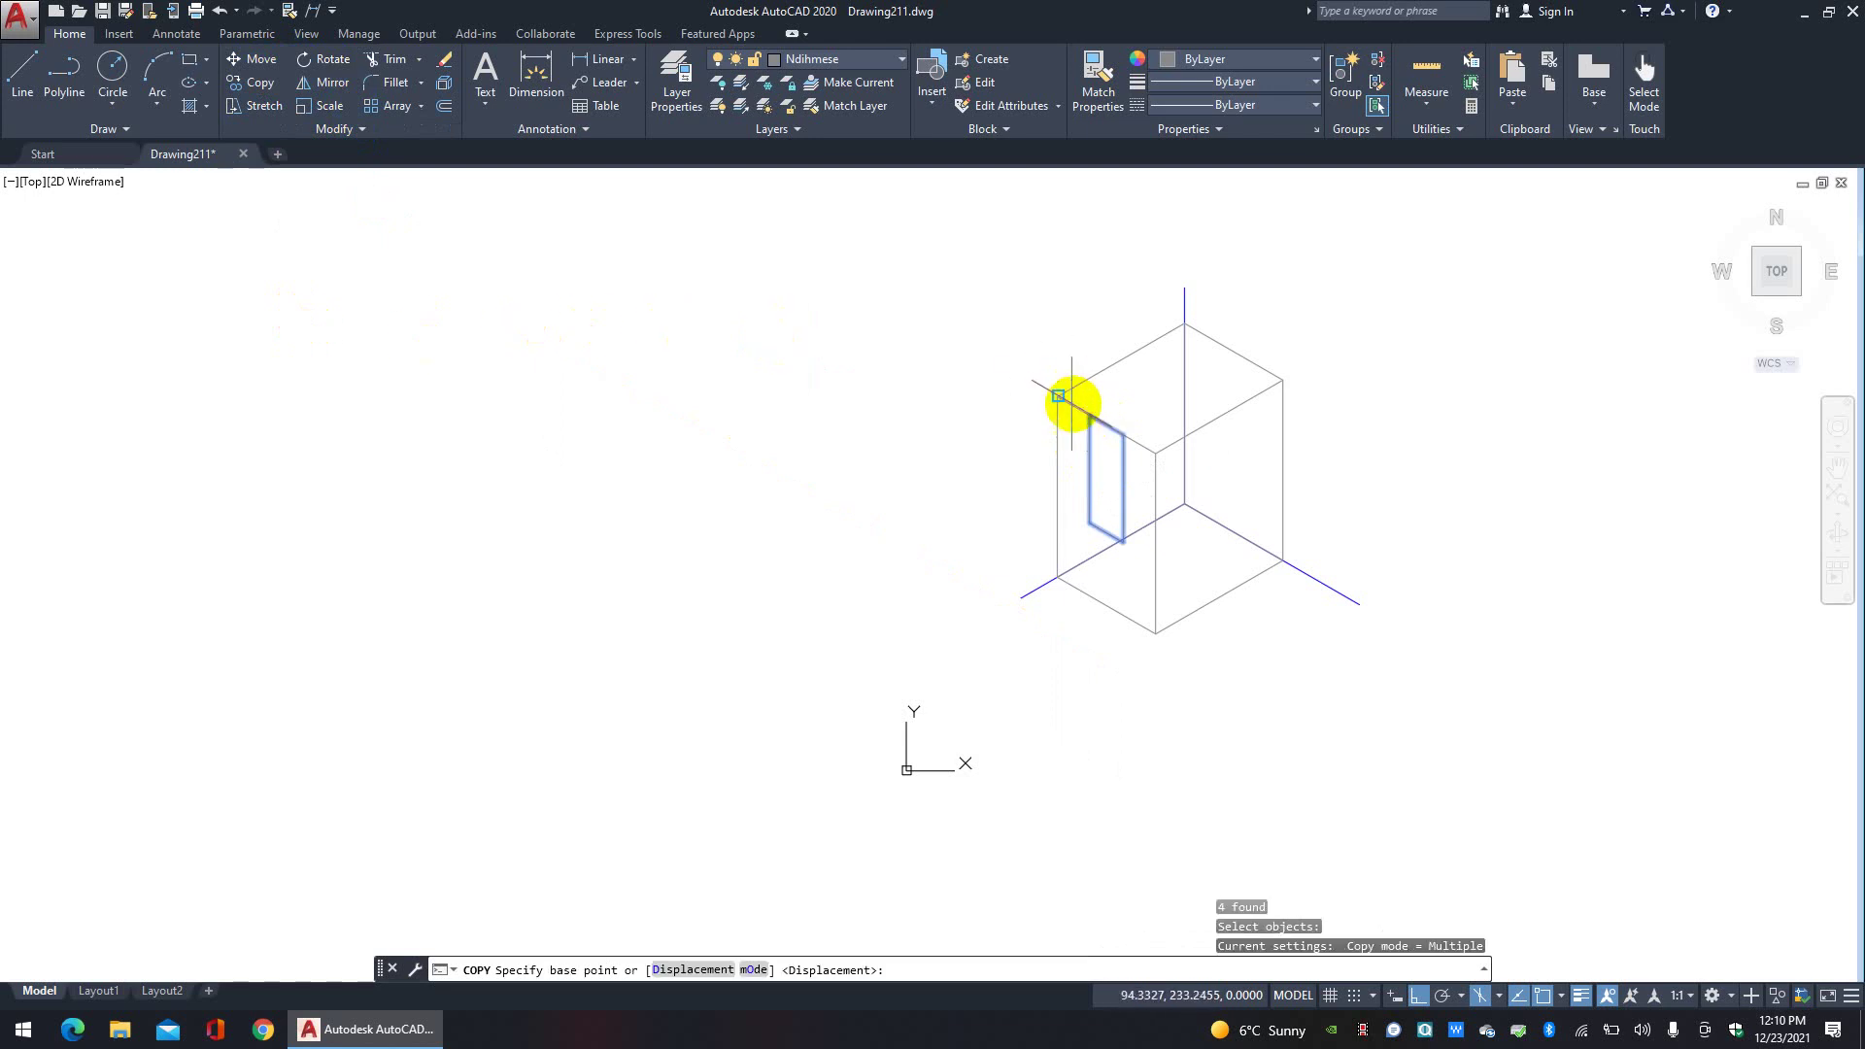
pyautogui.click(1157, 453)
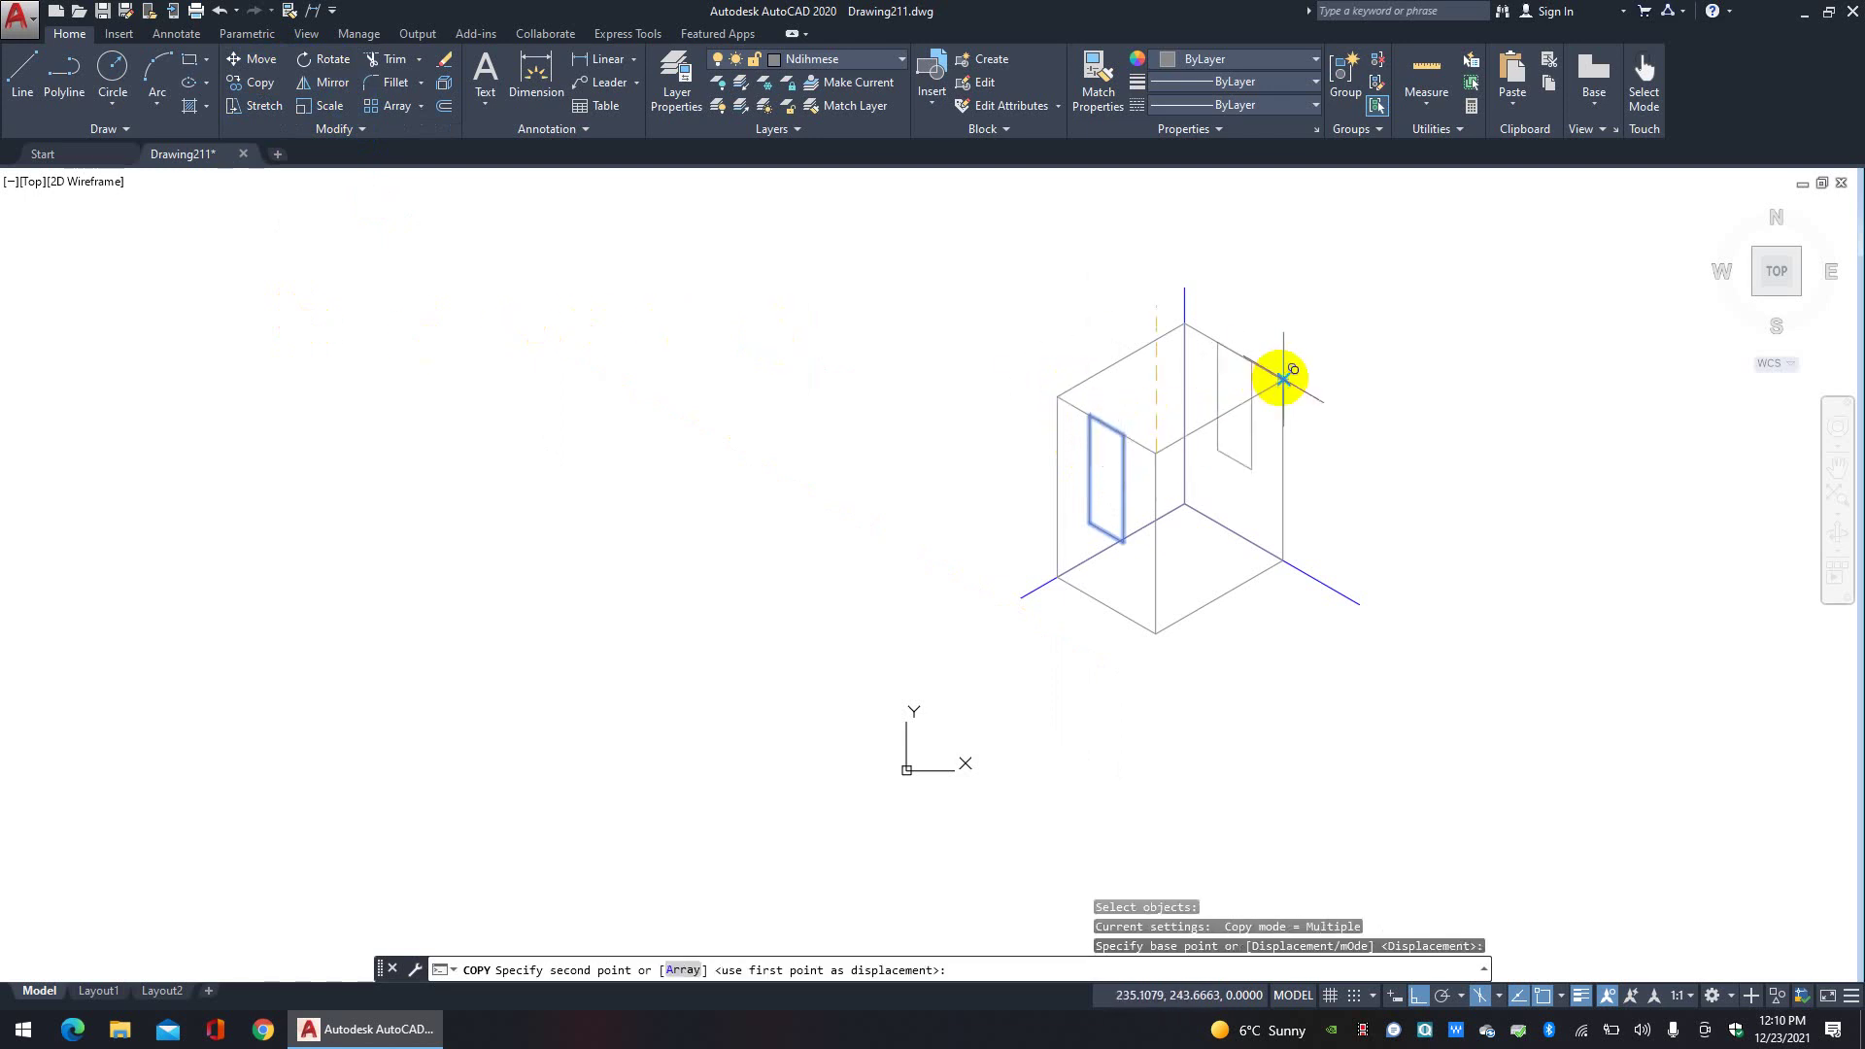
pyautogui.click(1282, 376)
pyautogui.rightClick(1345, 372)
pyautogui.click(1436, 418)
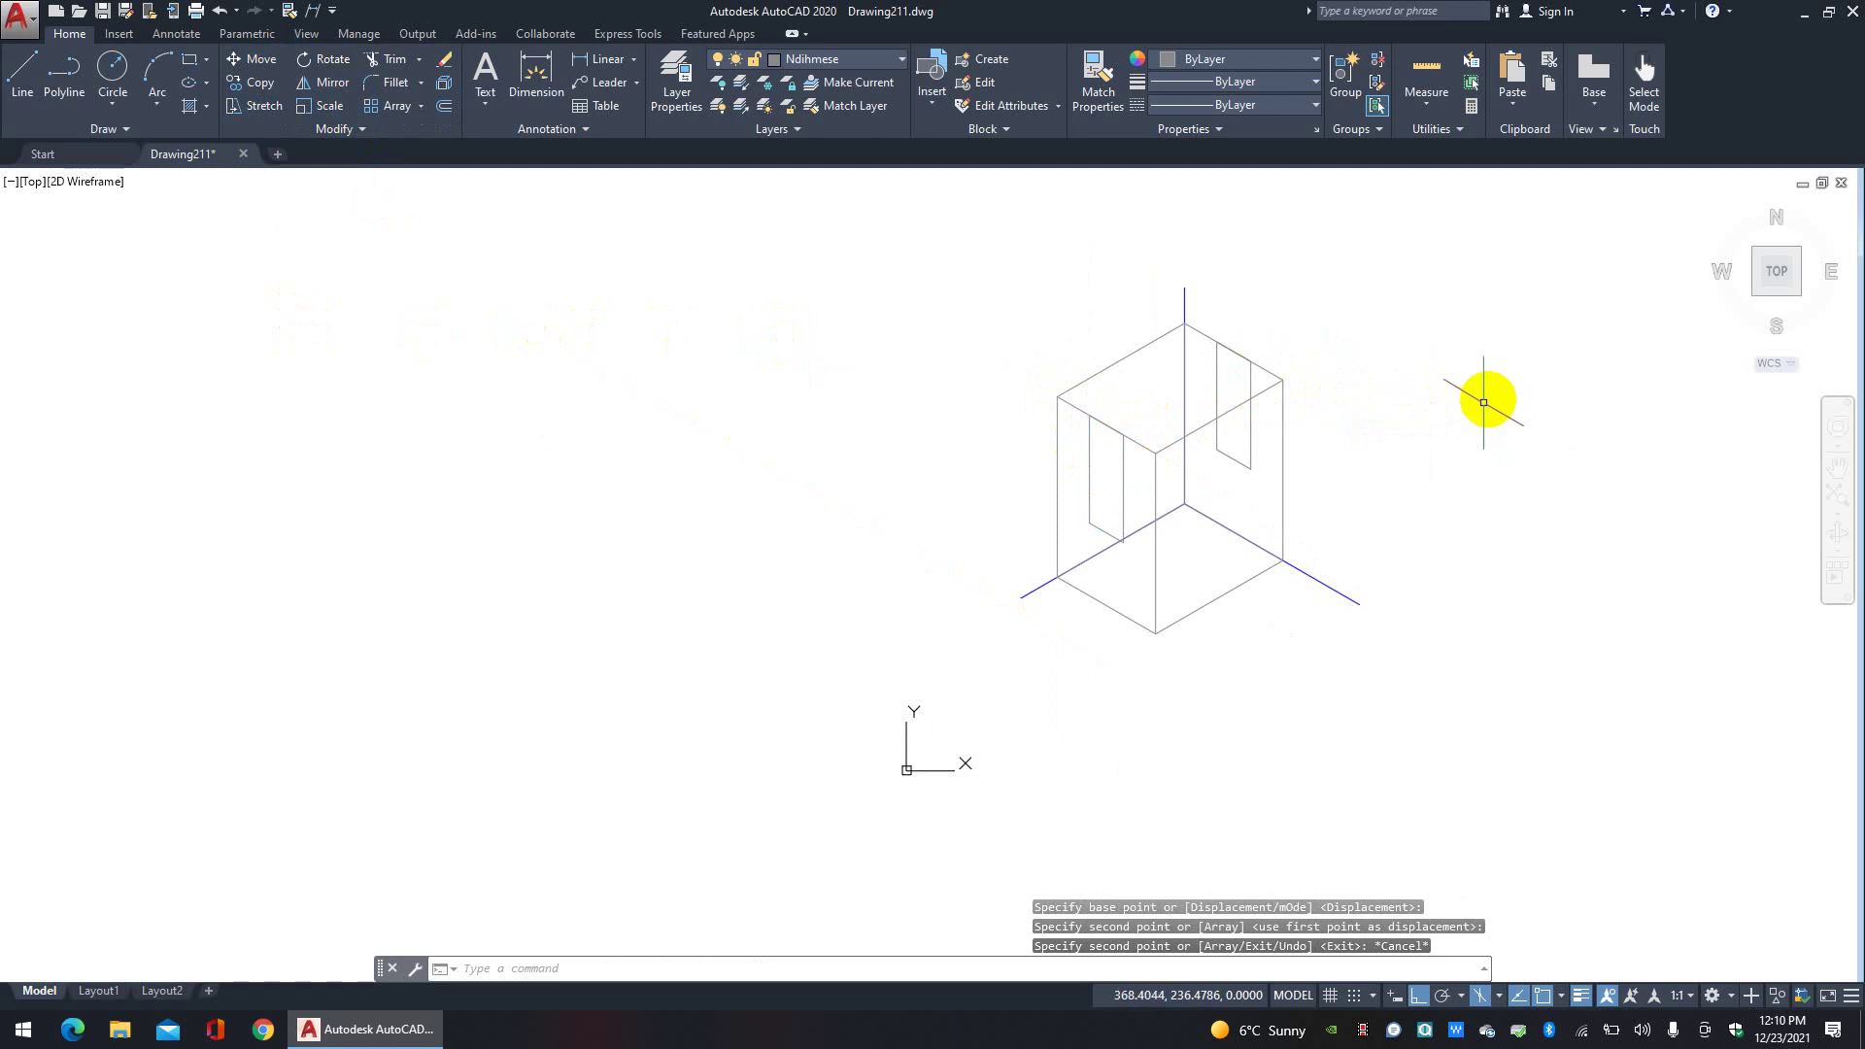
# Step: Draw a line joining the lower right corners of the front and rear parallelograms
pyautogui.scroll(5, 1311, 476)
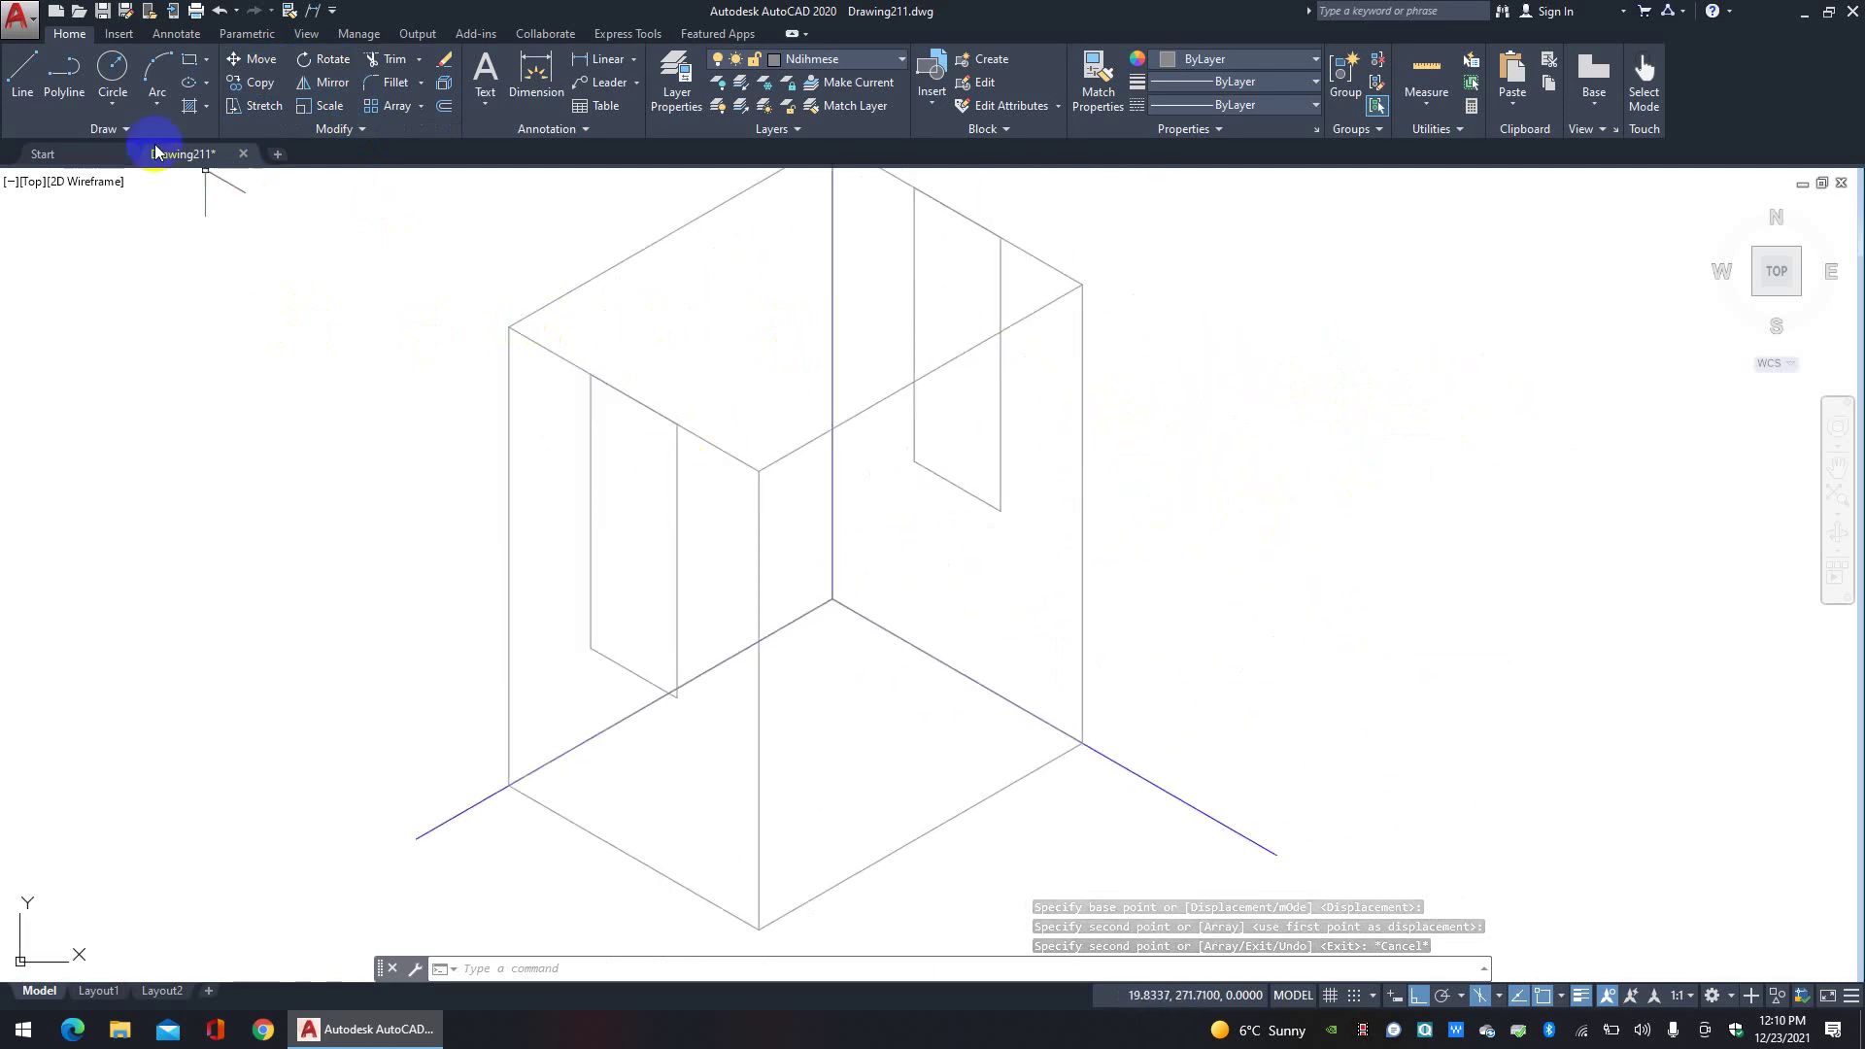
pyautogui.click(23, 69)
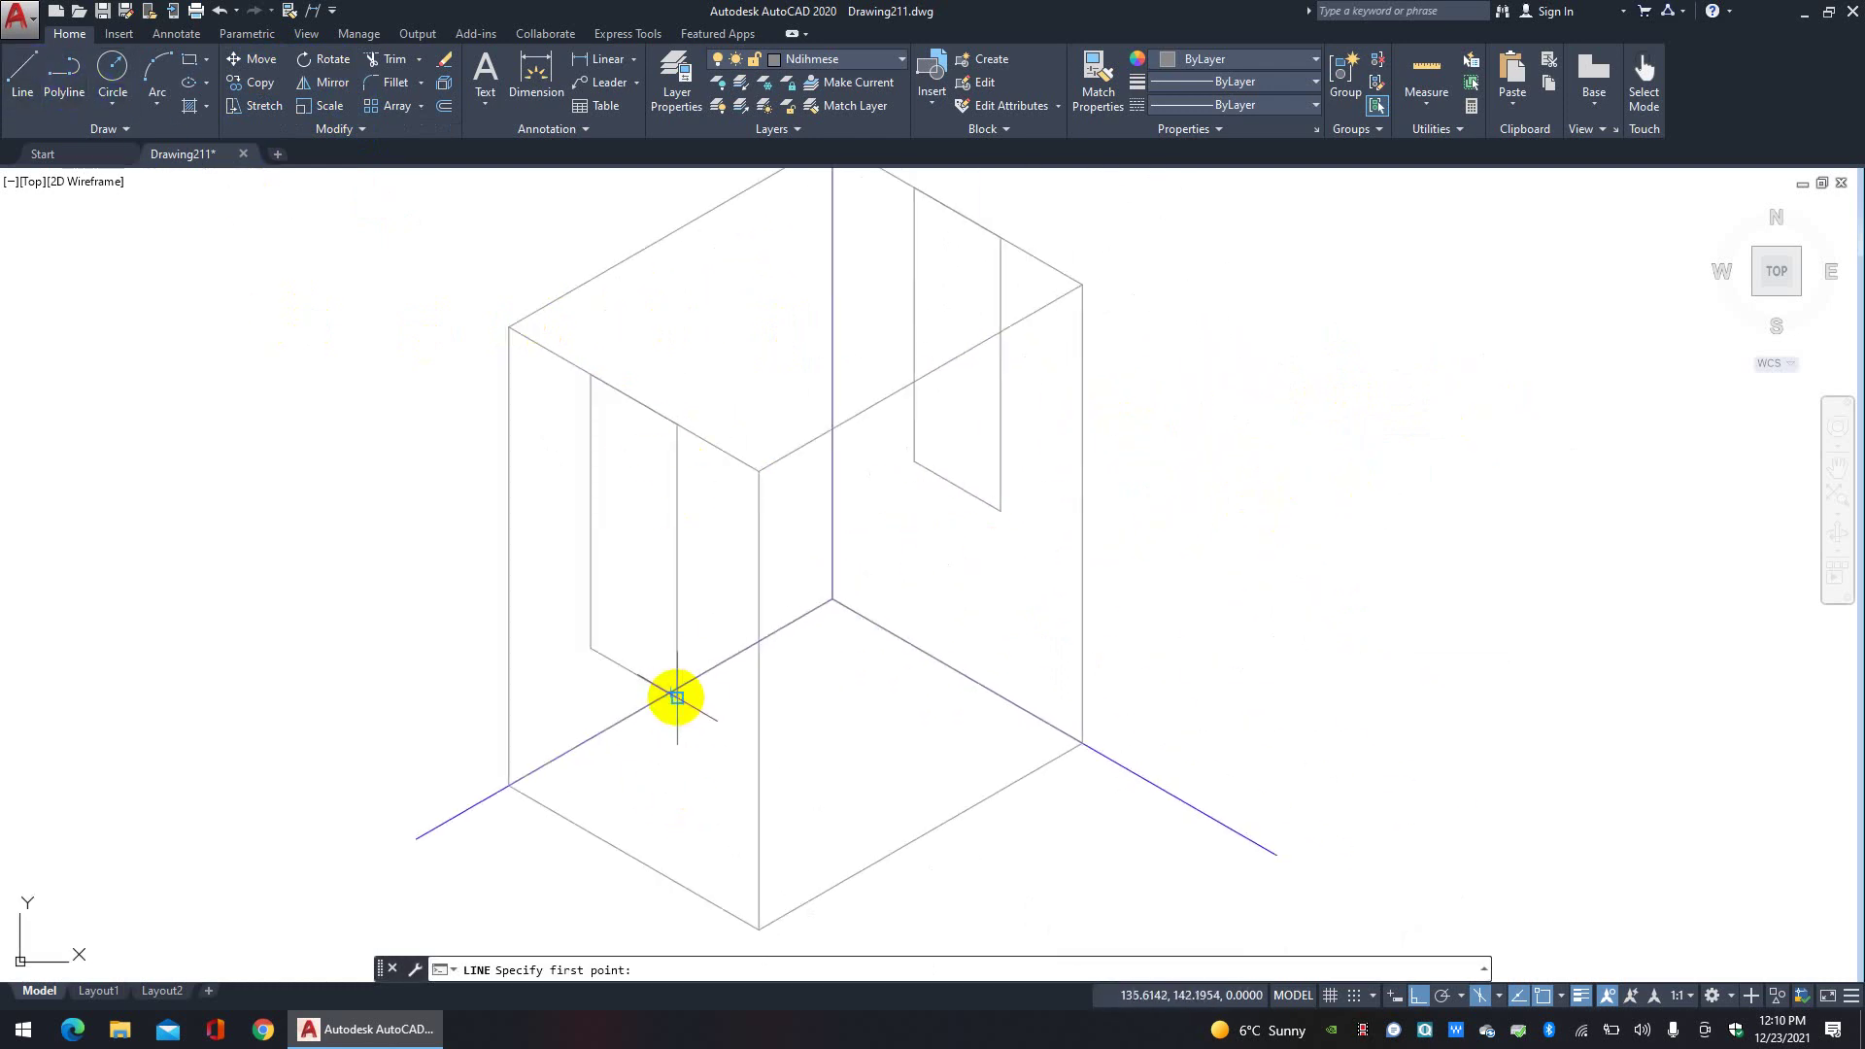
pyautogui.click(999, 510)
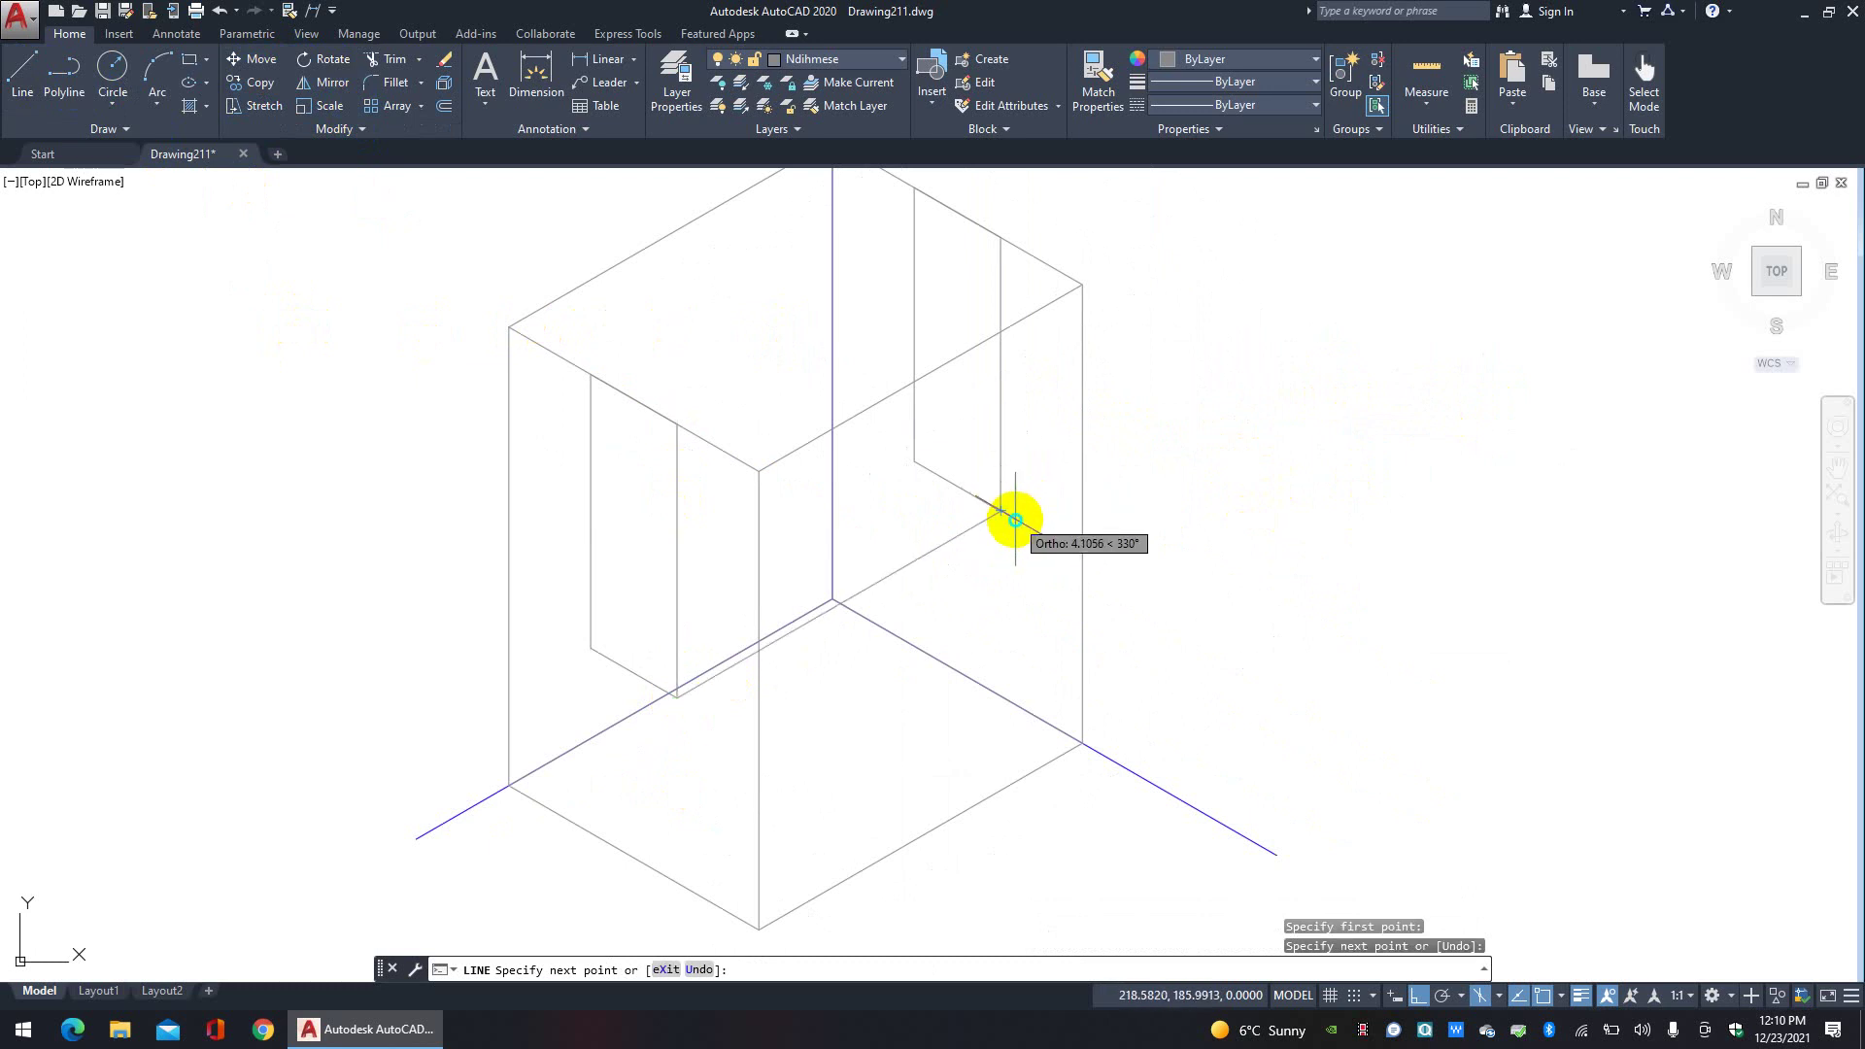
pyautogui.rightClick(1057, 534)
pyautogui.click(1058, 534)
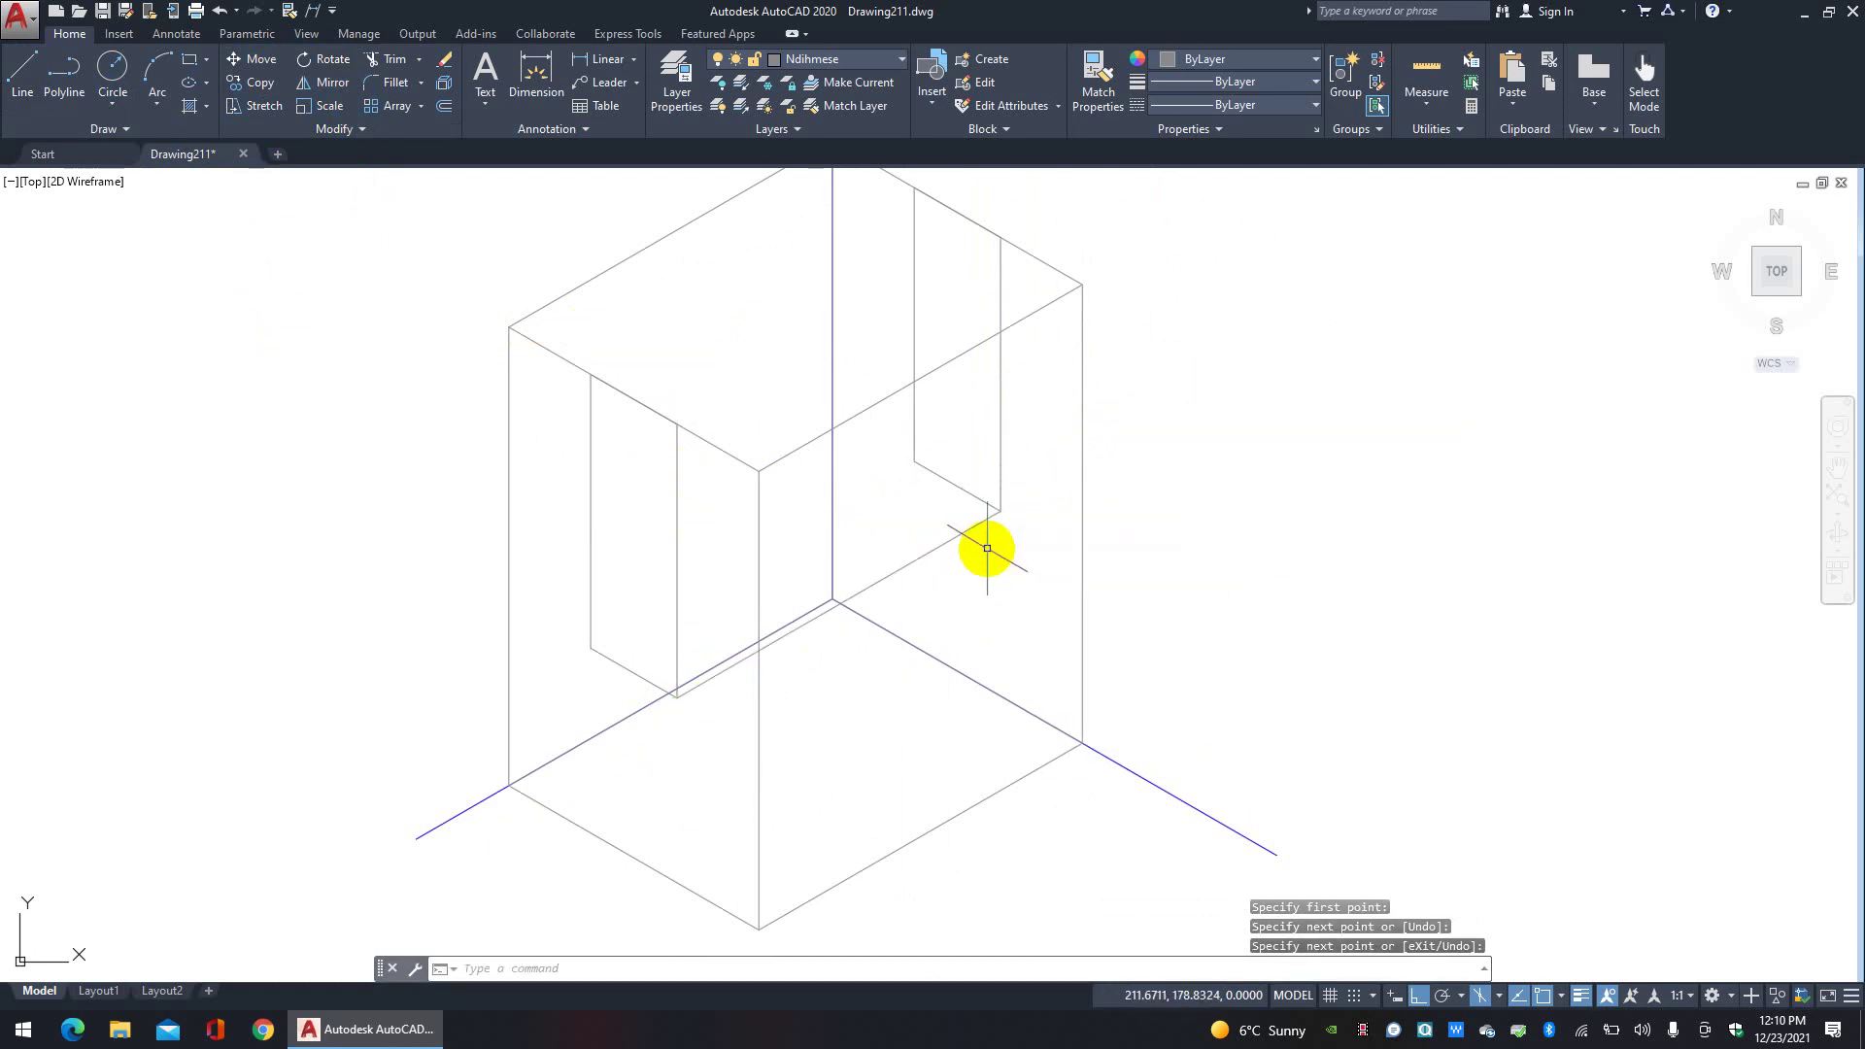
# Step: Switch to the top isoplane and draw a line joining the lower left corners of the two parallelograms
pyautogui.press('F5')
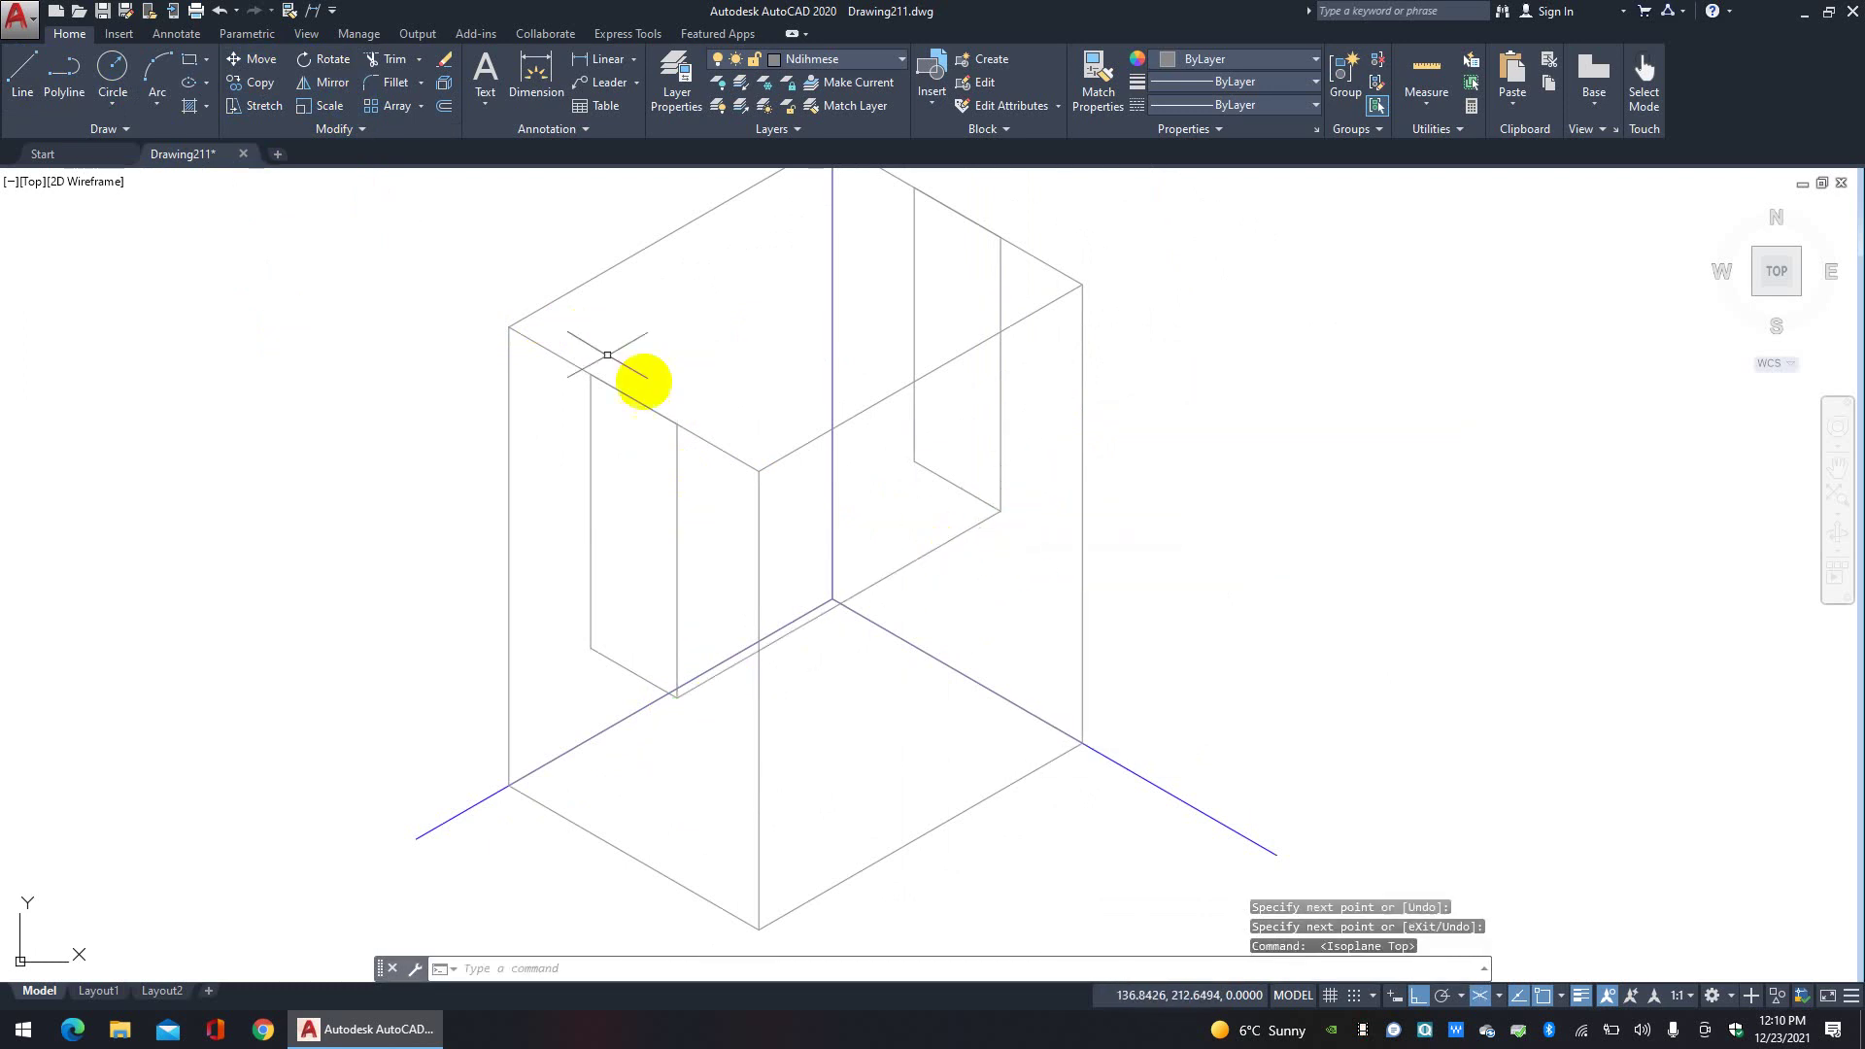
pyautogui.click(27, 78)
pyautogui.click(590, 647)
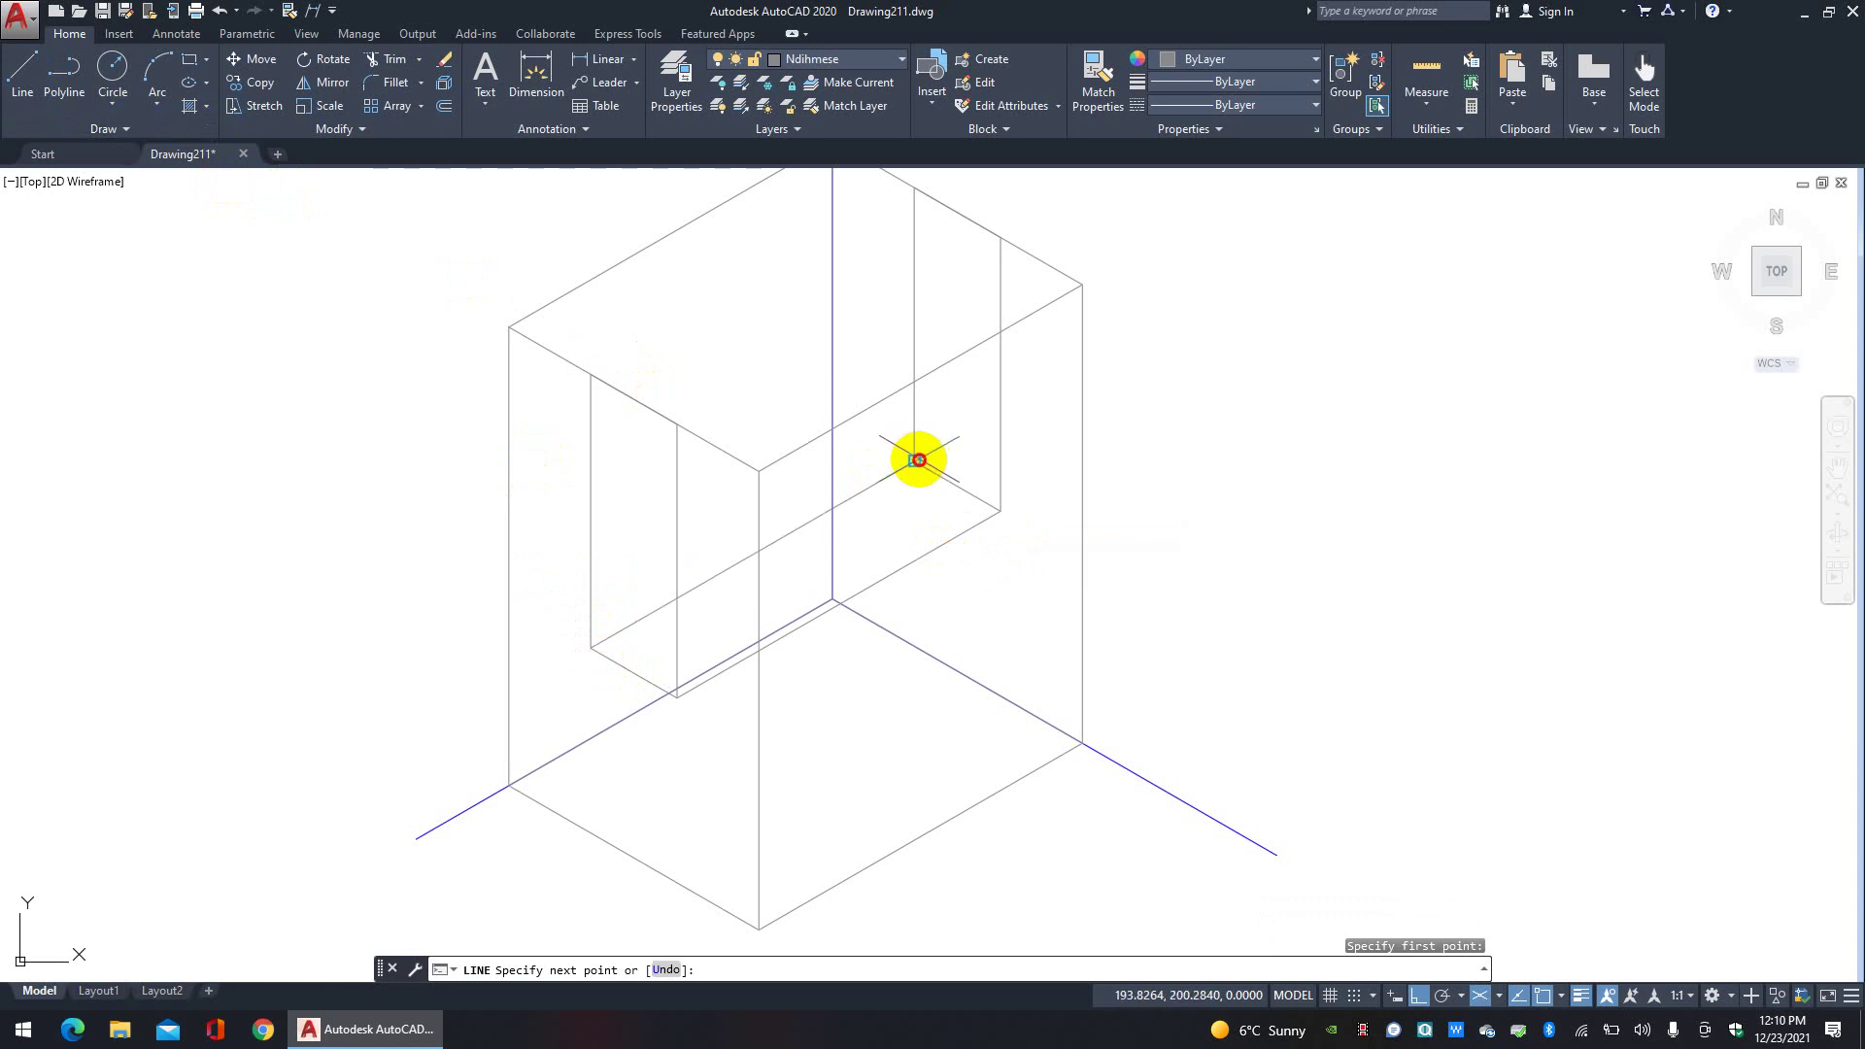
pyautogui.click(918, 459)
pyautogui.rightClick(917, 459)
pyautogui.click(935, 470)
pyautogui.click(916, 494)
pyautogui.click(883, 476)
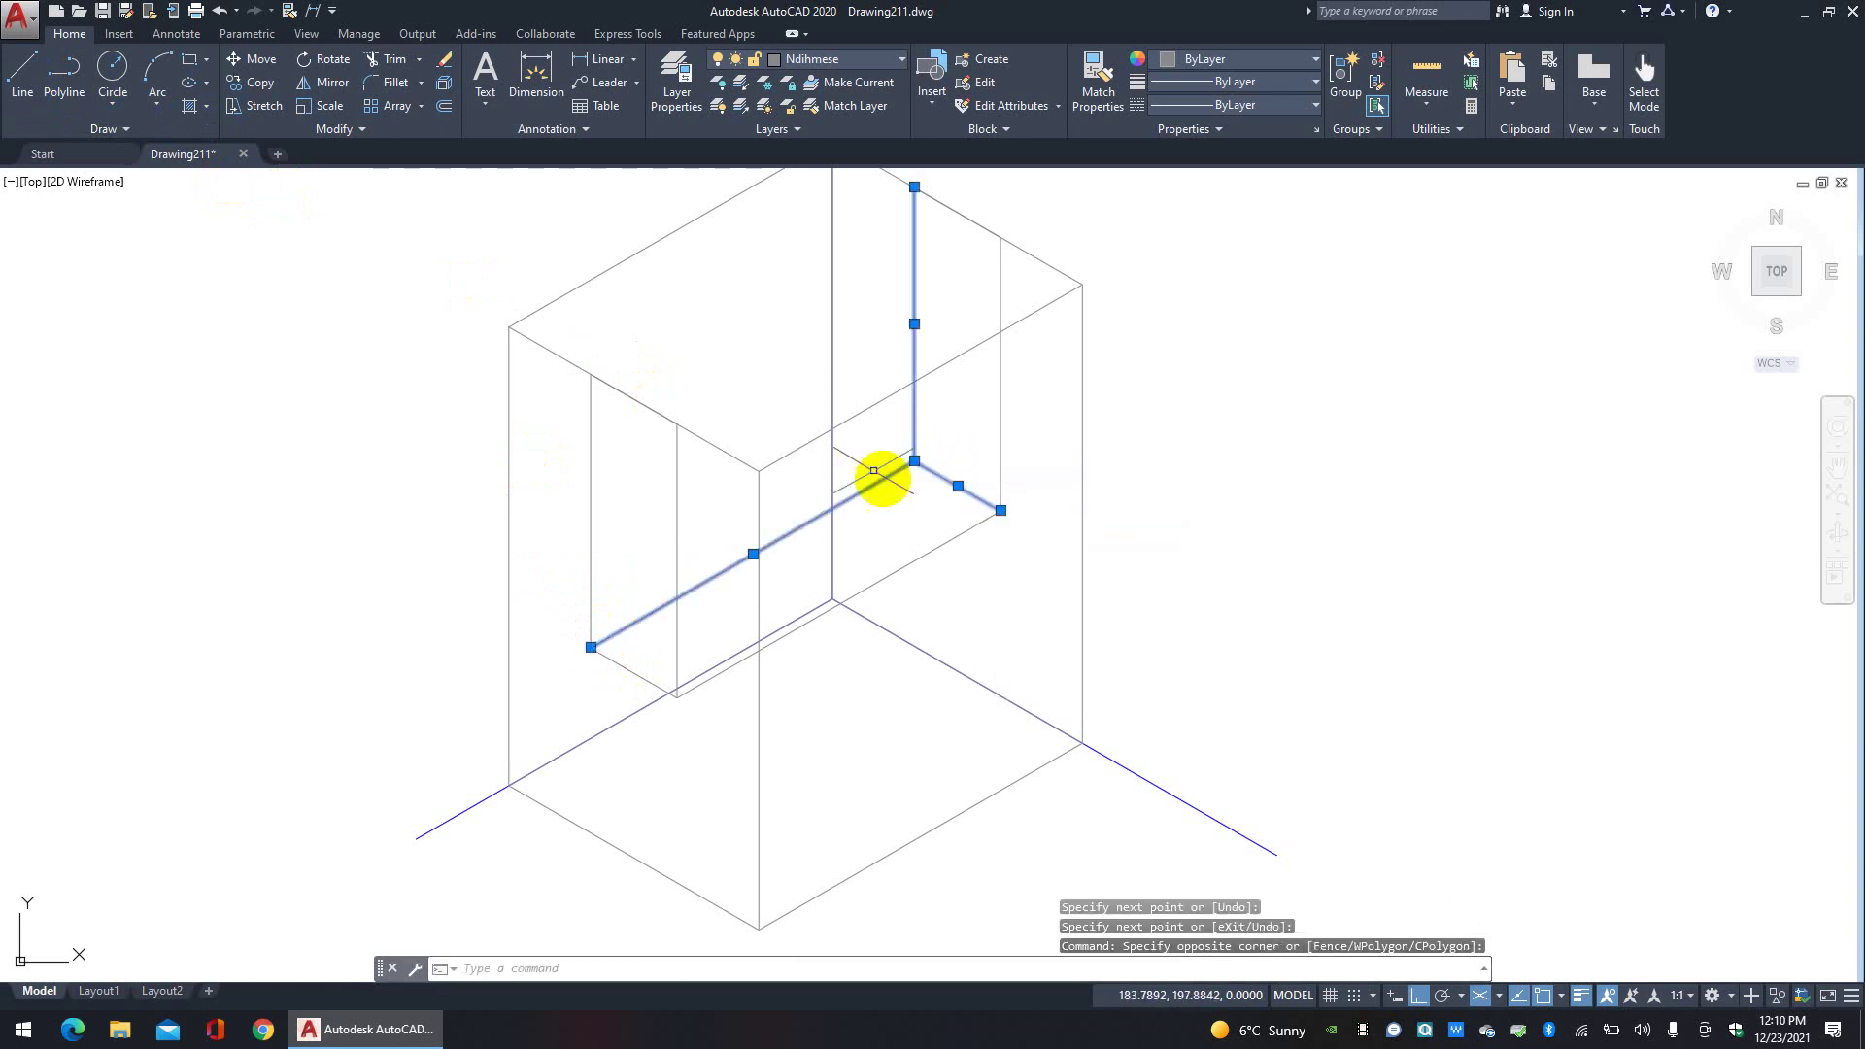
pyautogui.press('Escape')
# Step: Copy the slot's two long bottom edges vertically up to the parallelograms' upper corners on the top face
pyautogui.click(938, 554)
pyautogui.click(894, 504)
pyautogui.click(888, 490)
pyautogui.click(874, 470)
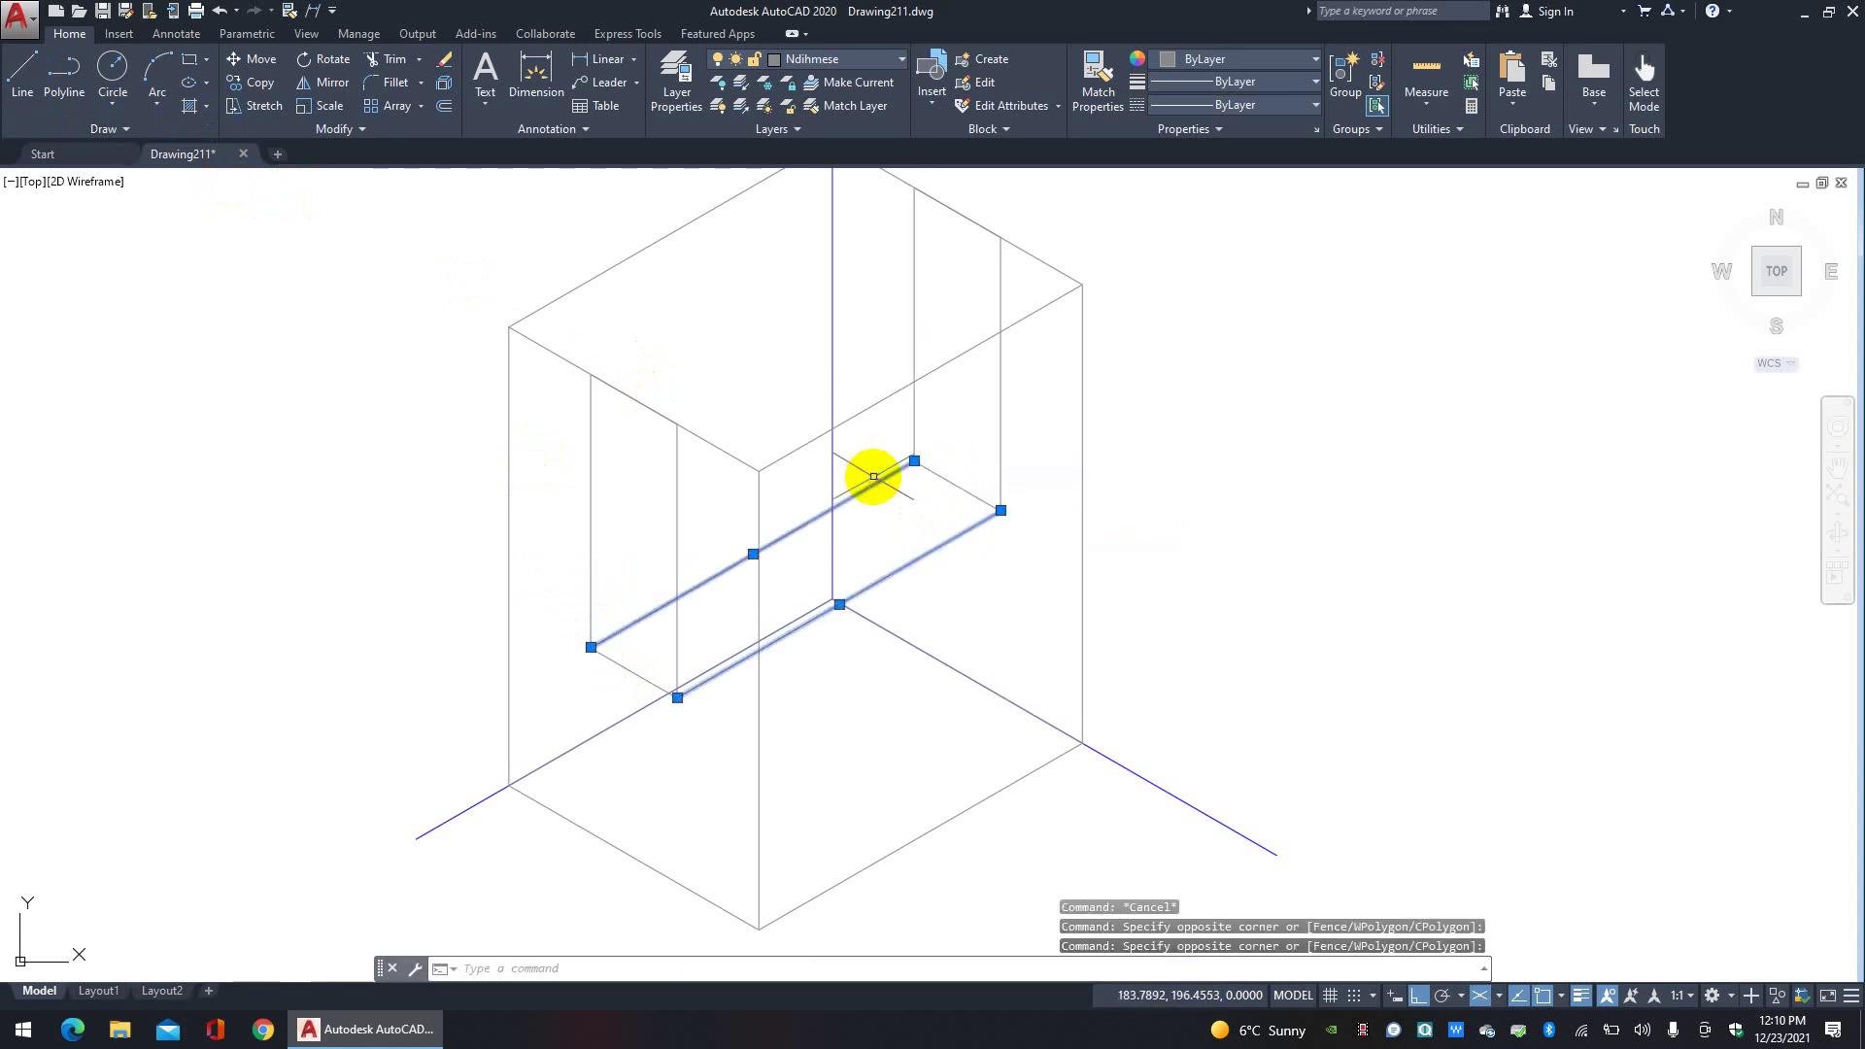
pyautogui.click(262, 80)
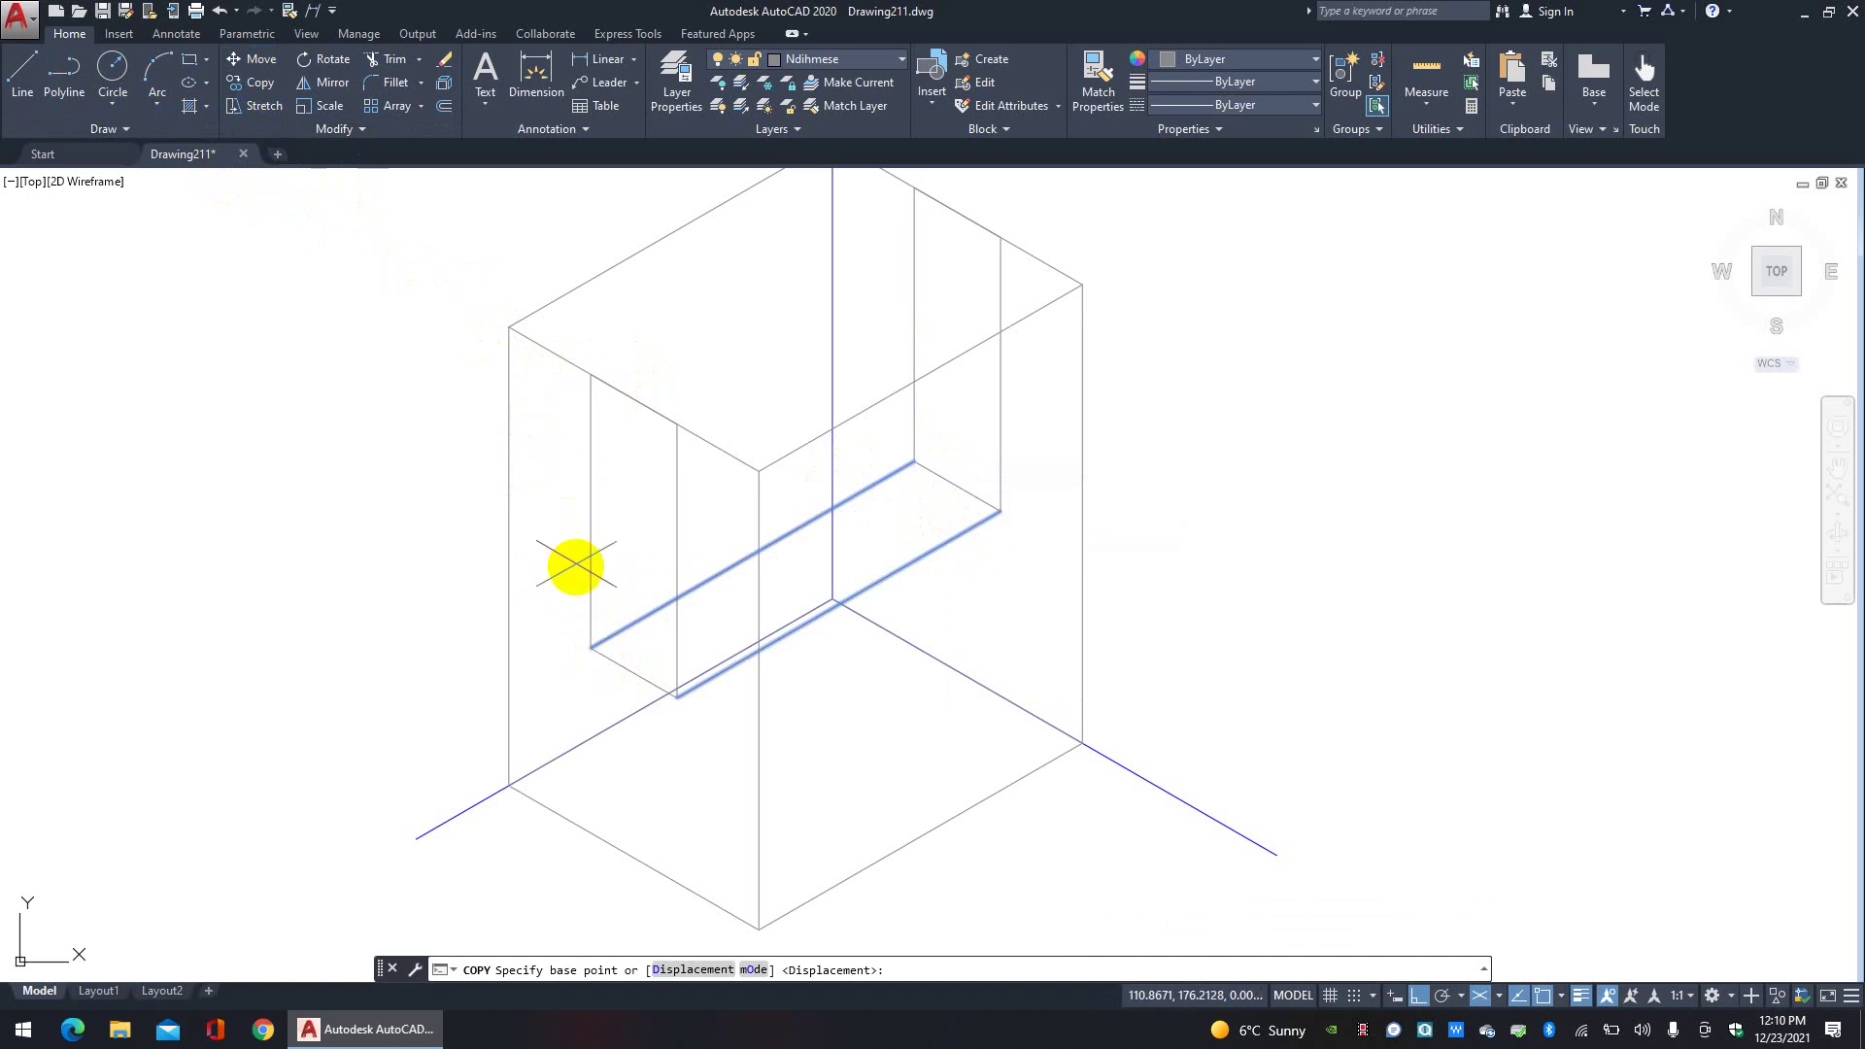
pyautogui.click(591, 647)
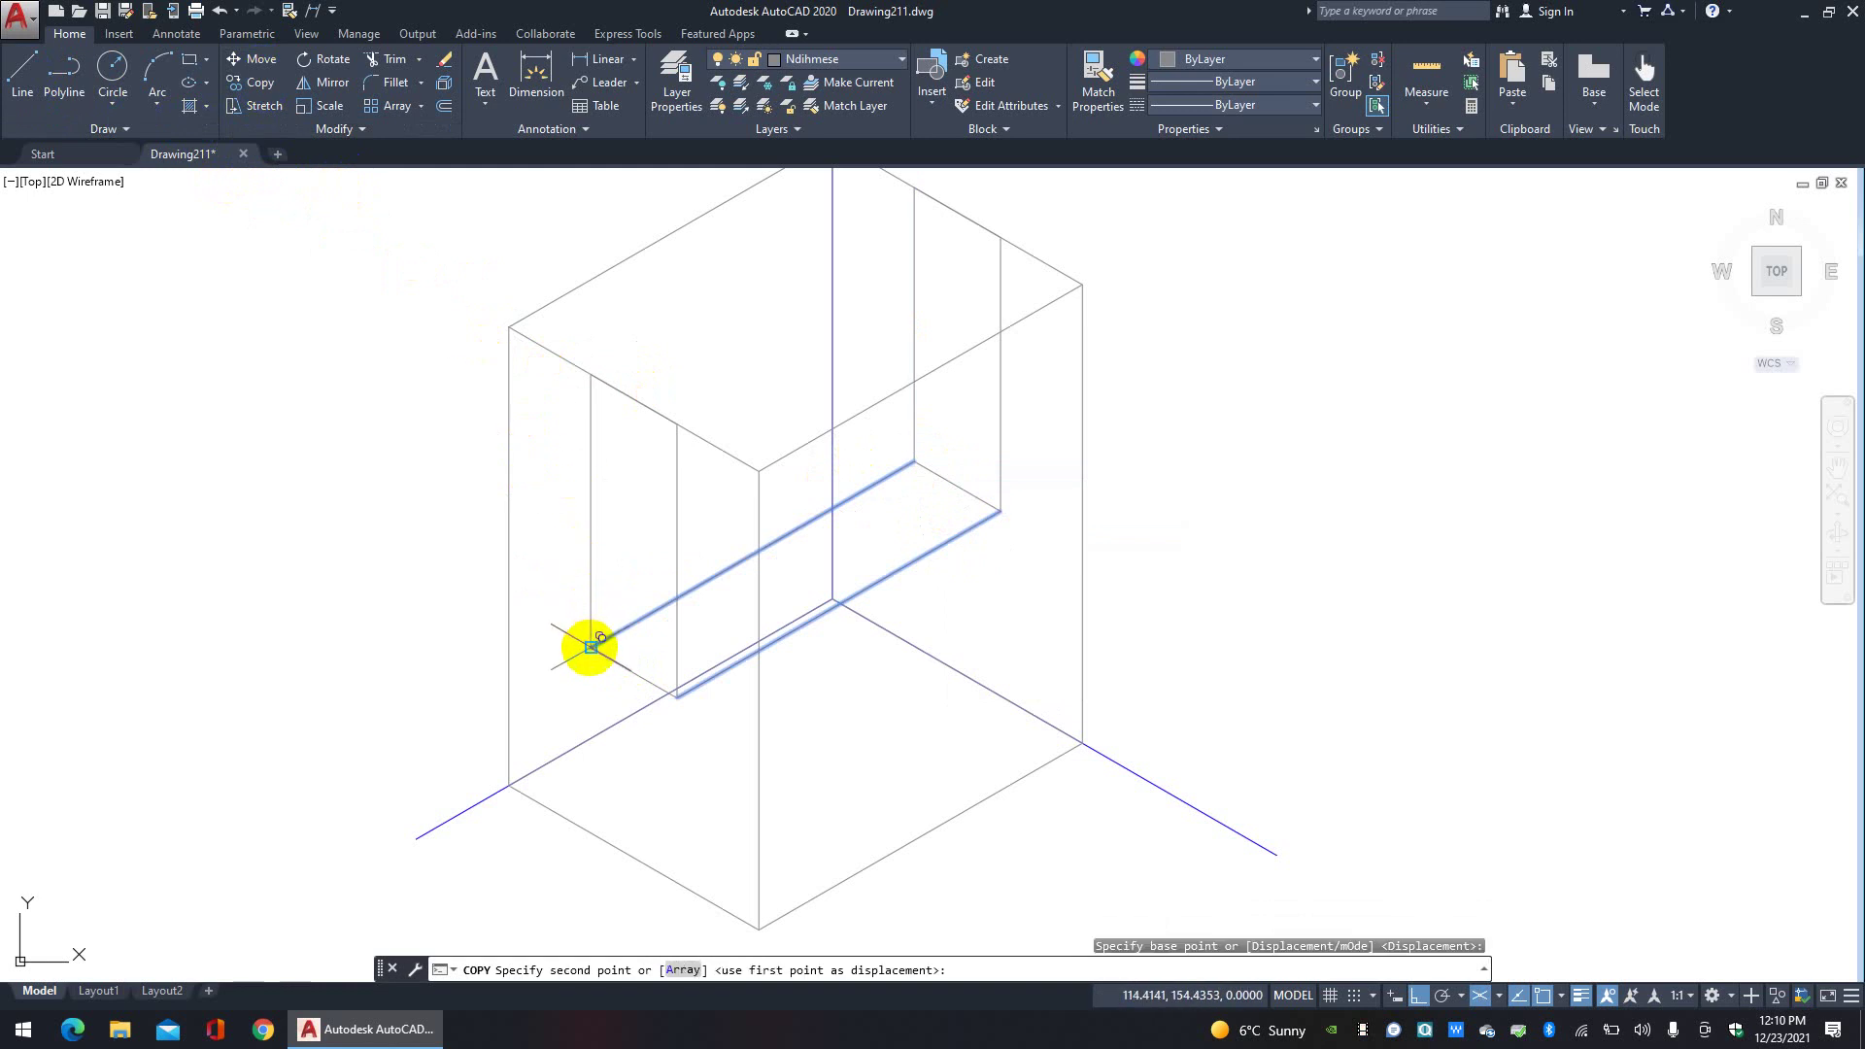
pyautogui.click(590, 373)
pyautogui.press('Return')
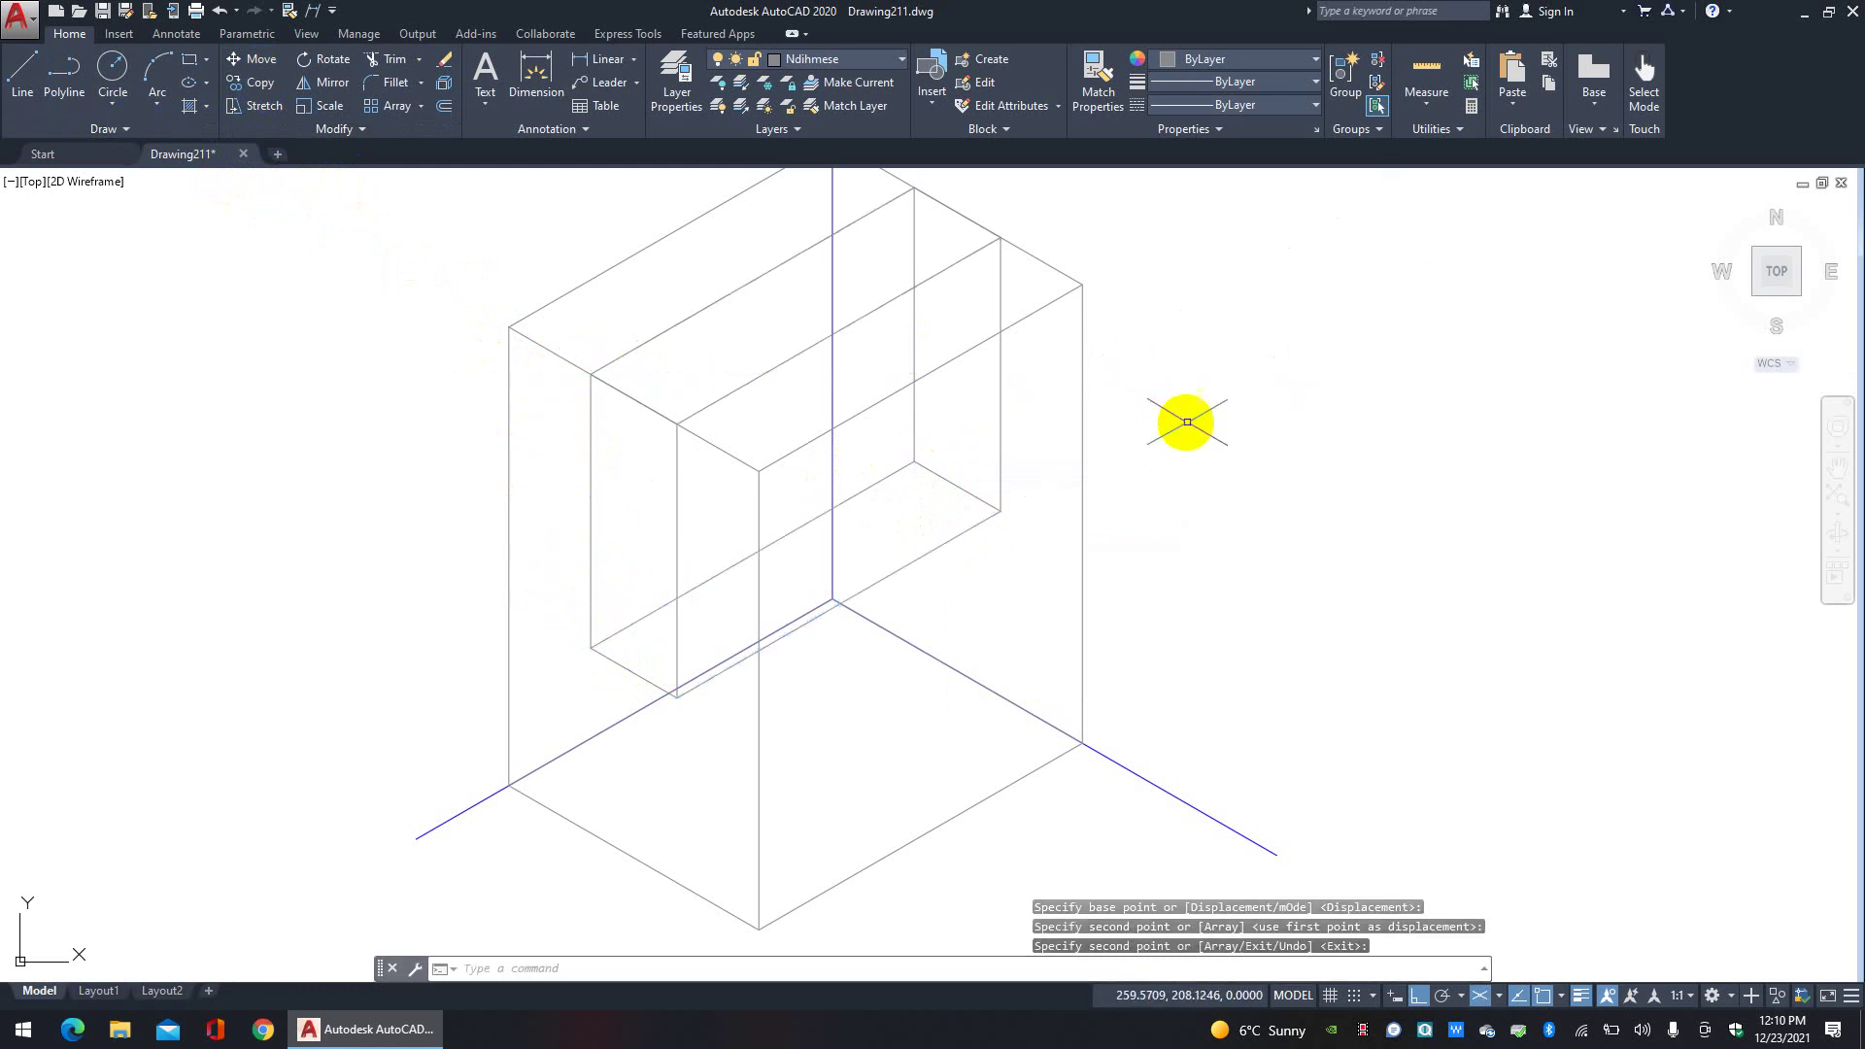
# Step: Trim the box's rear and front top edges where they cross the slot opening, using all objects as cutting edges
pyautogui.moveTo(1186, 416); pyautogui.dragTo(1203, 483, button='middle')
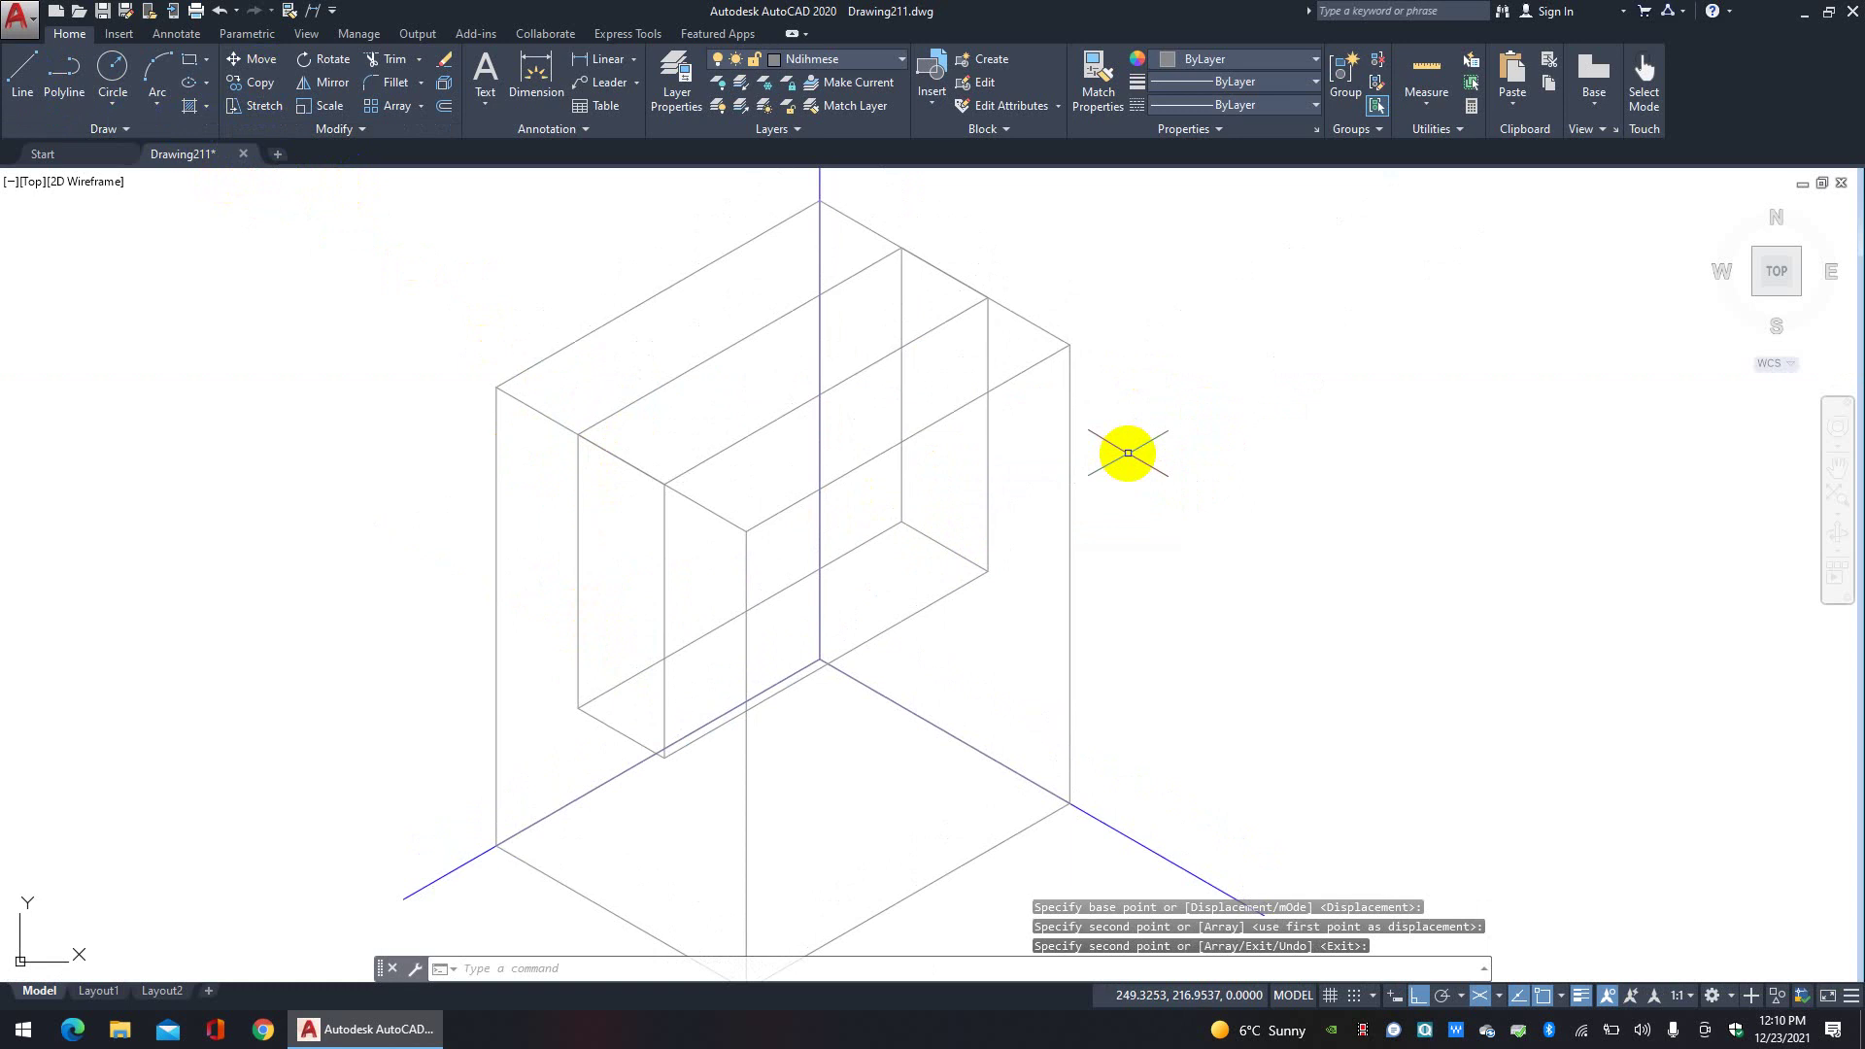
pyautogui.click(385, 60)
pyautogui.press('Return')
pyautogui.click(962, 266)
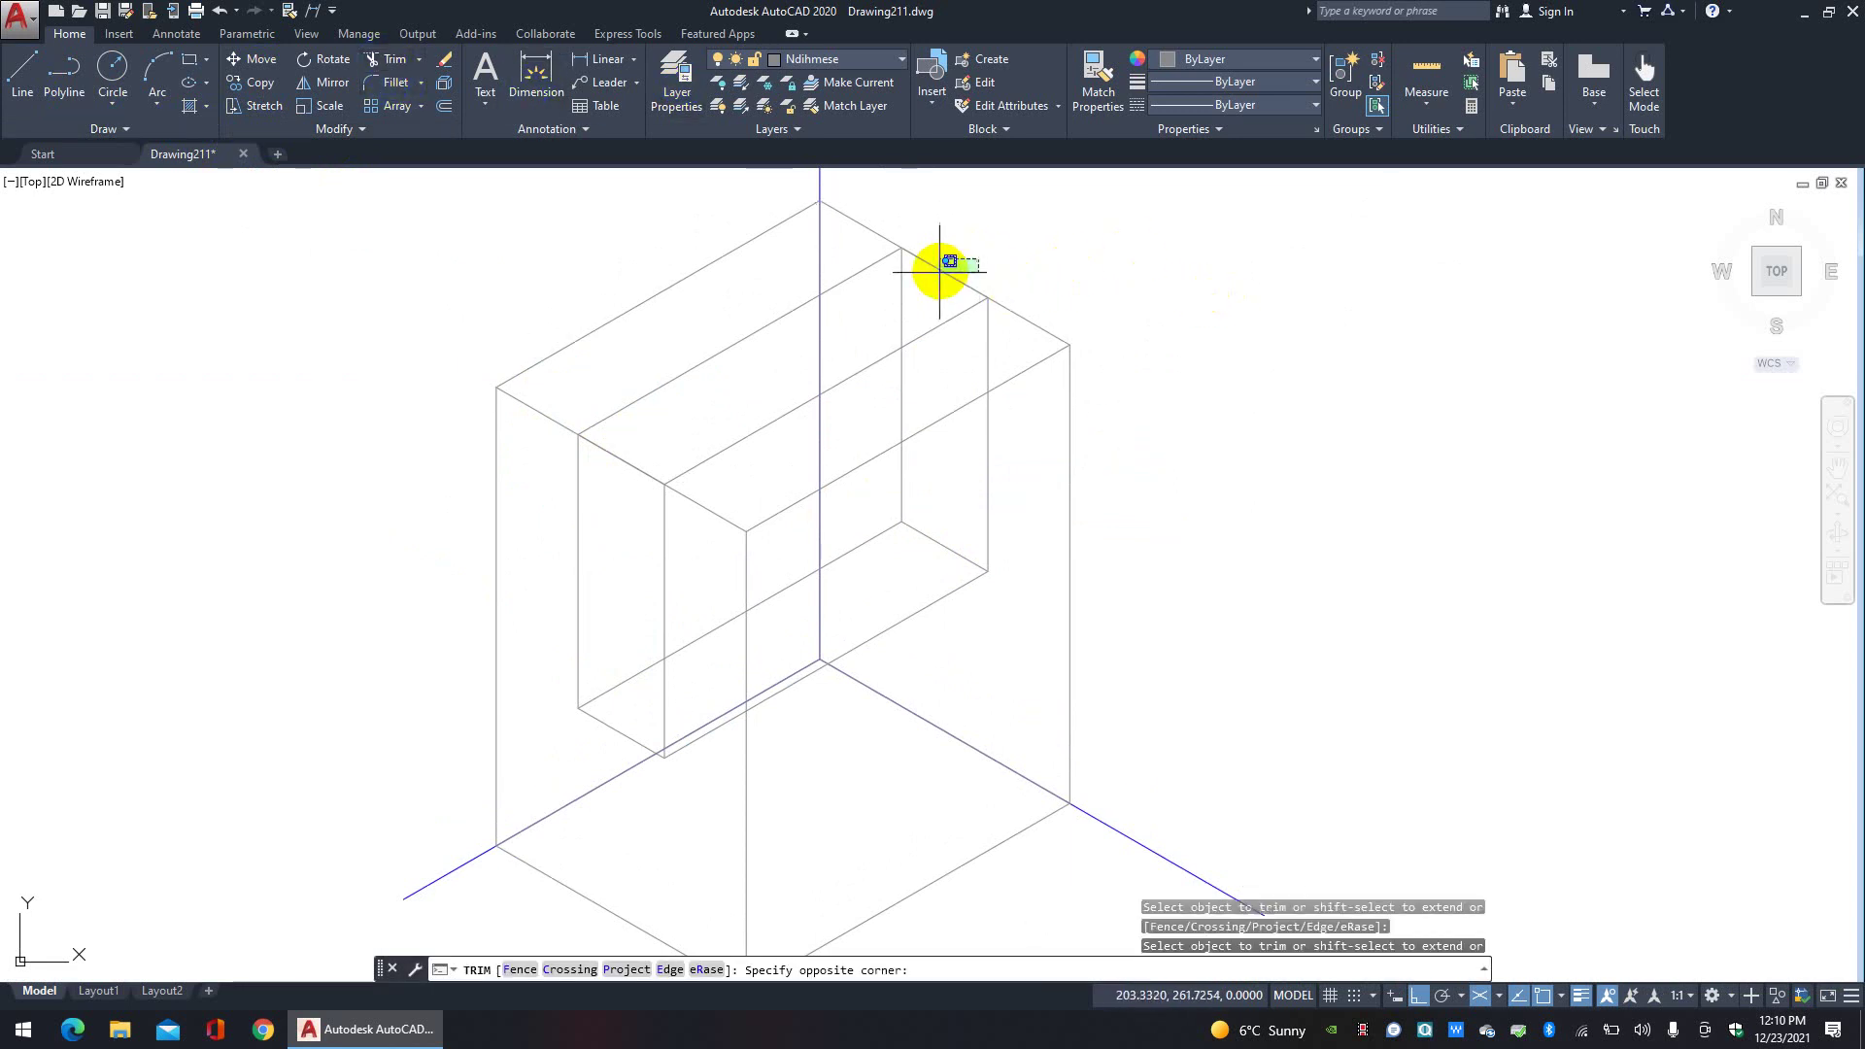
pyautogui.click(939, 273)
pyautogui.click(654, 441)
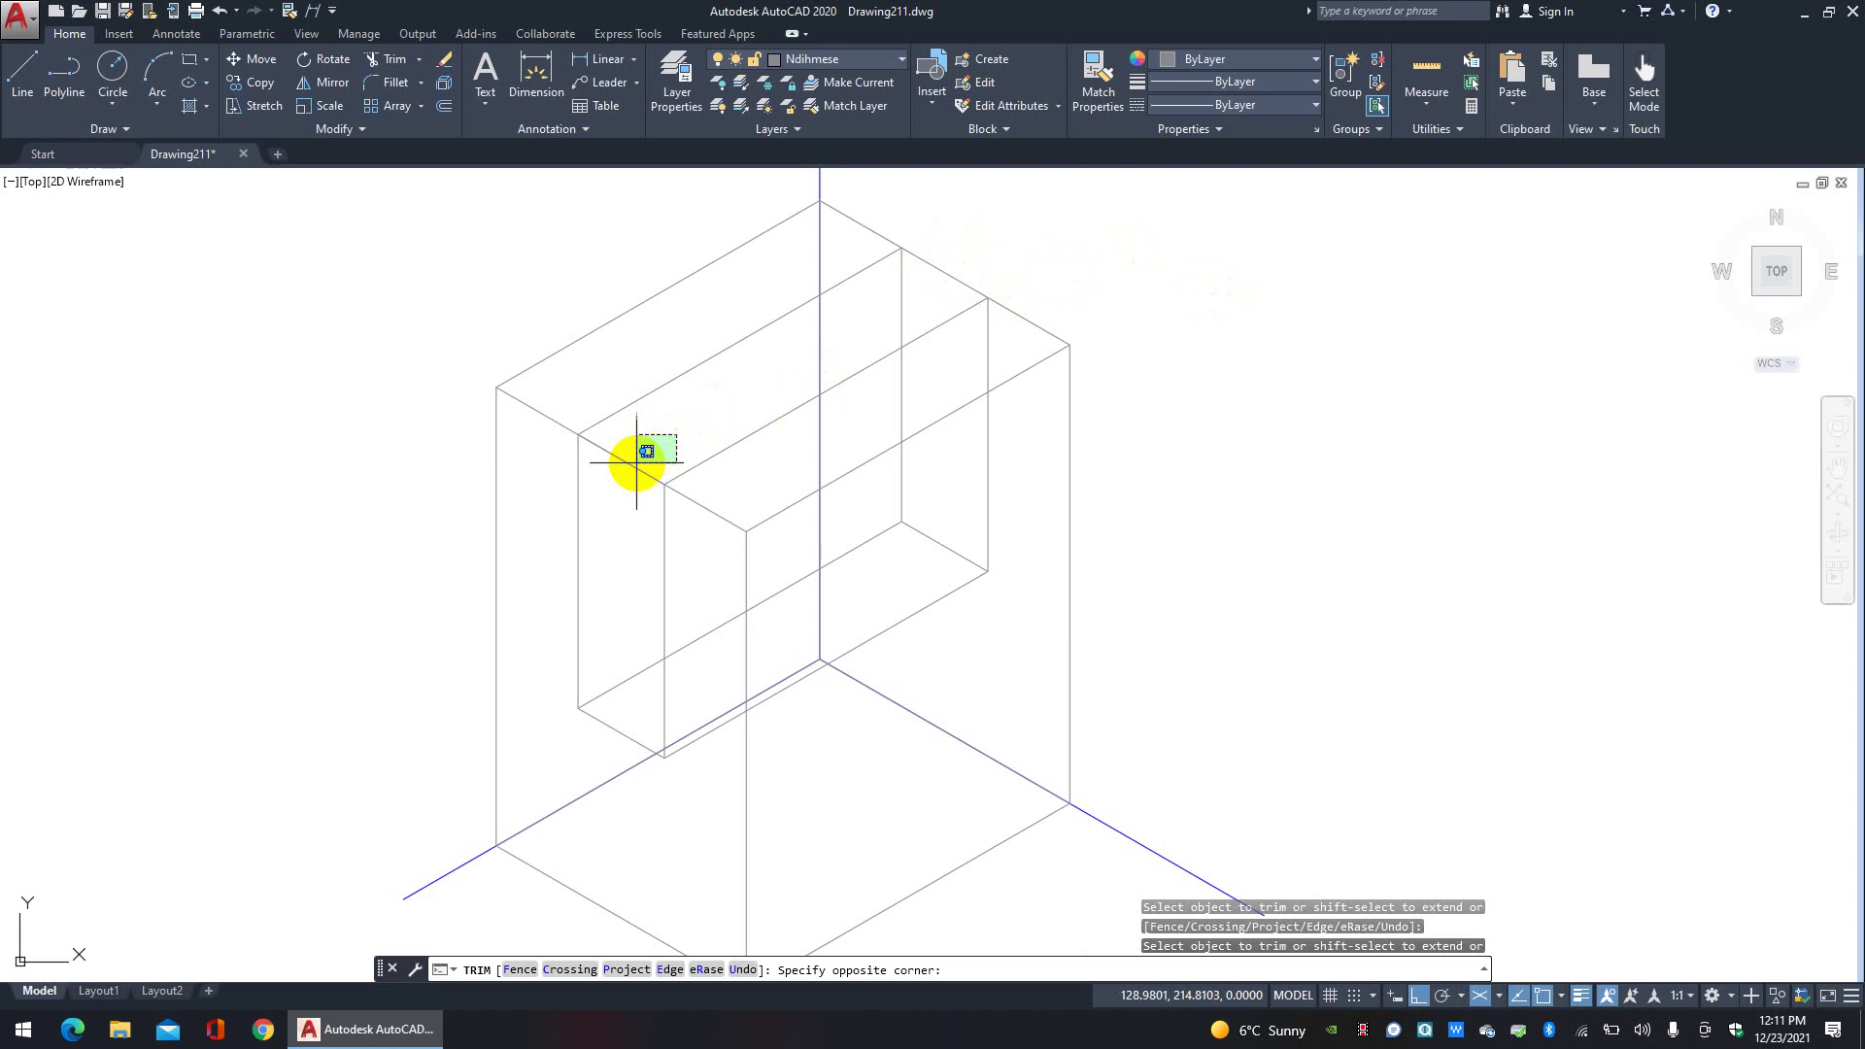
pyautogui.click(621, 469)
pyautogui.rightClick(645, 437)
pyautogui.click(680, 447)
# Step: Delete the upper edges of the front and rear parallelograms to open the slot at both ends
pyautogui.click(643, 471)
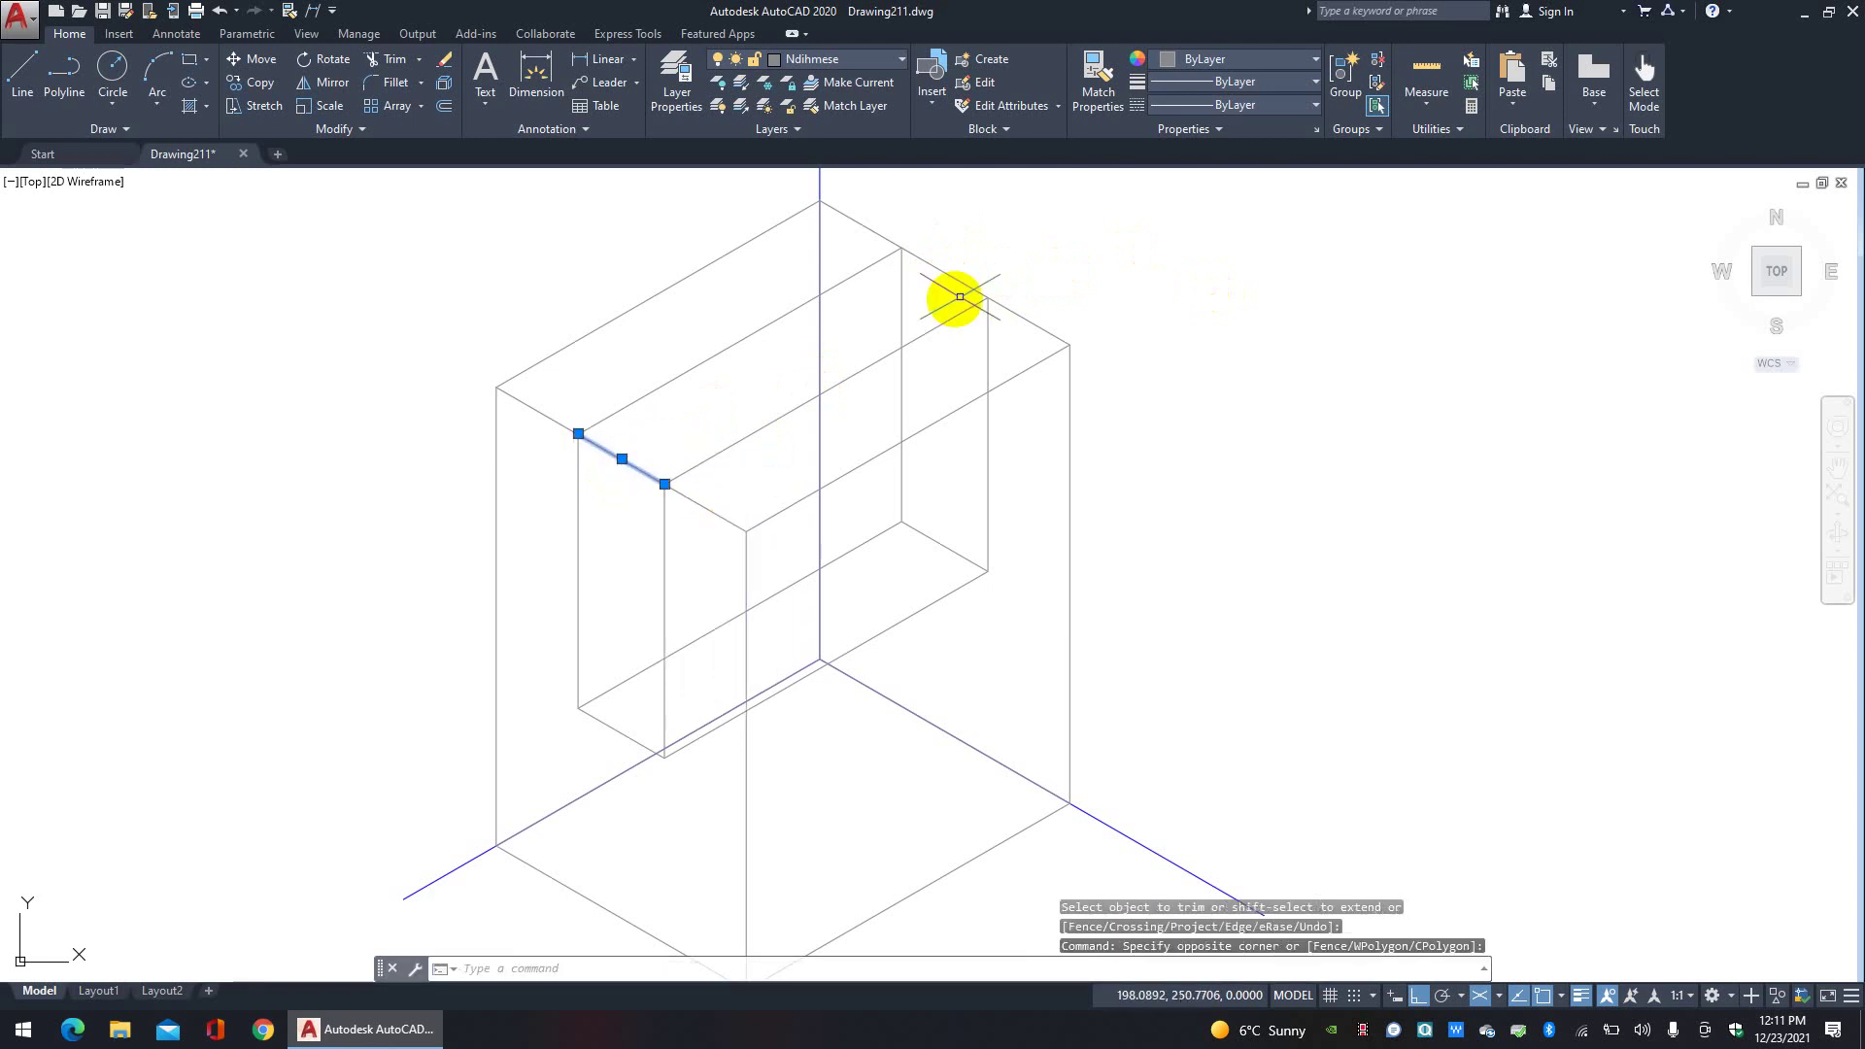
pyautogui.click(967, 276)
pyautogui.click(927, 288)
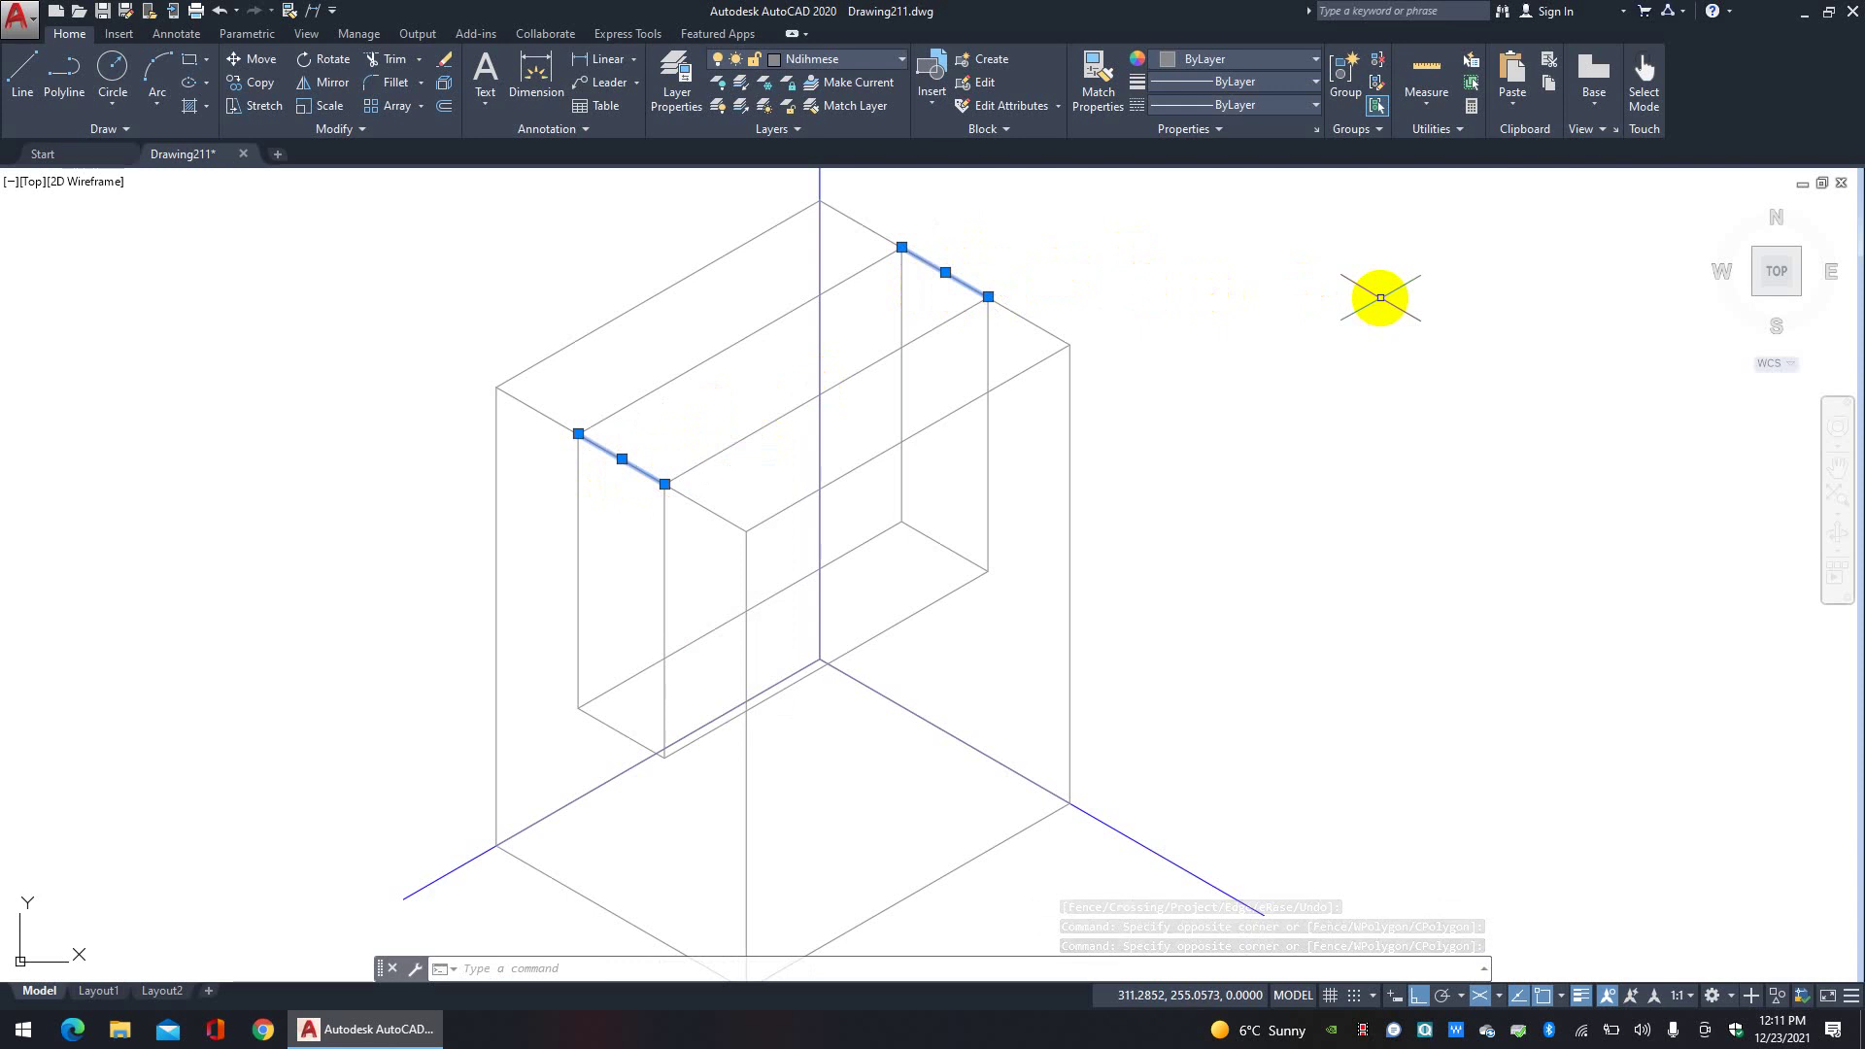
pyautogui.press('Delete')
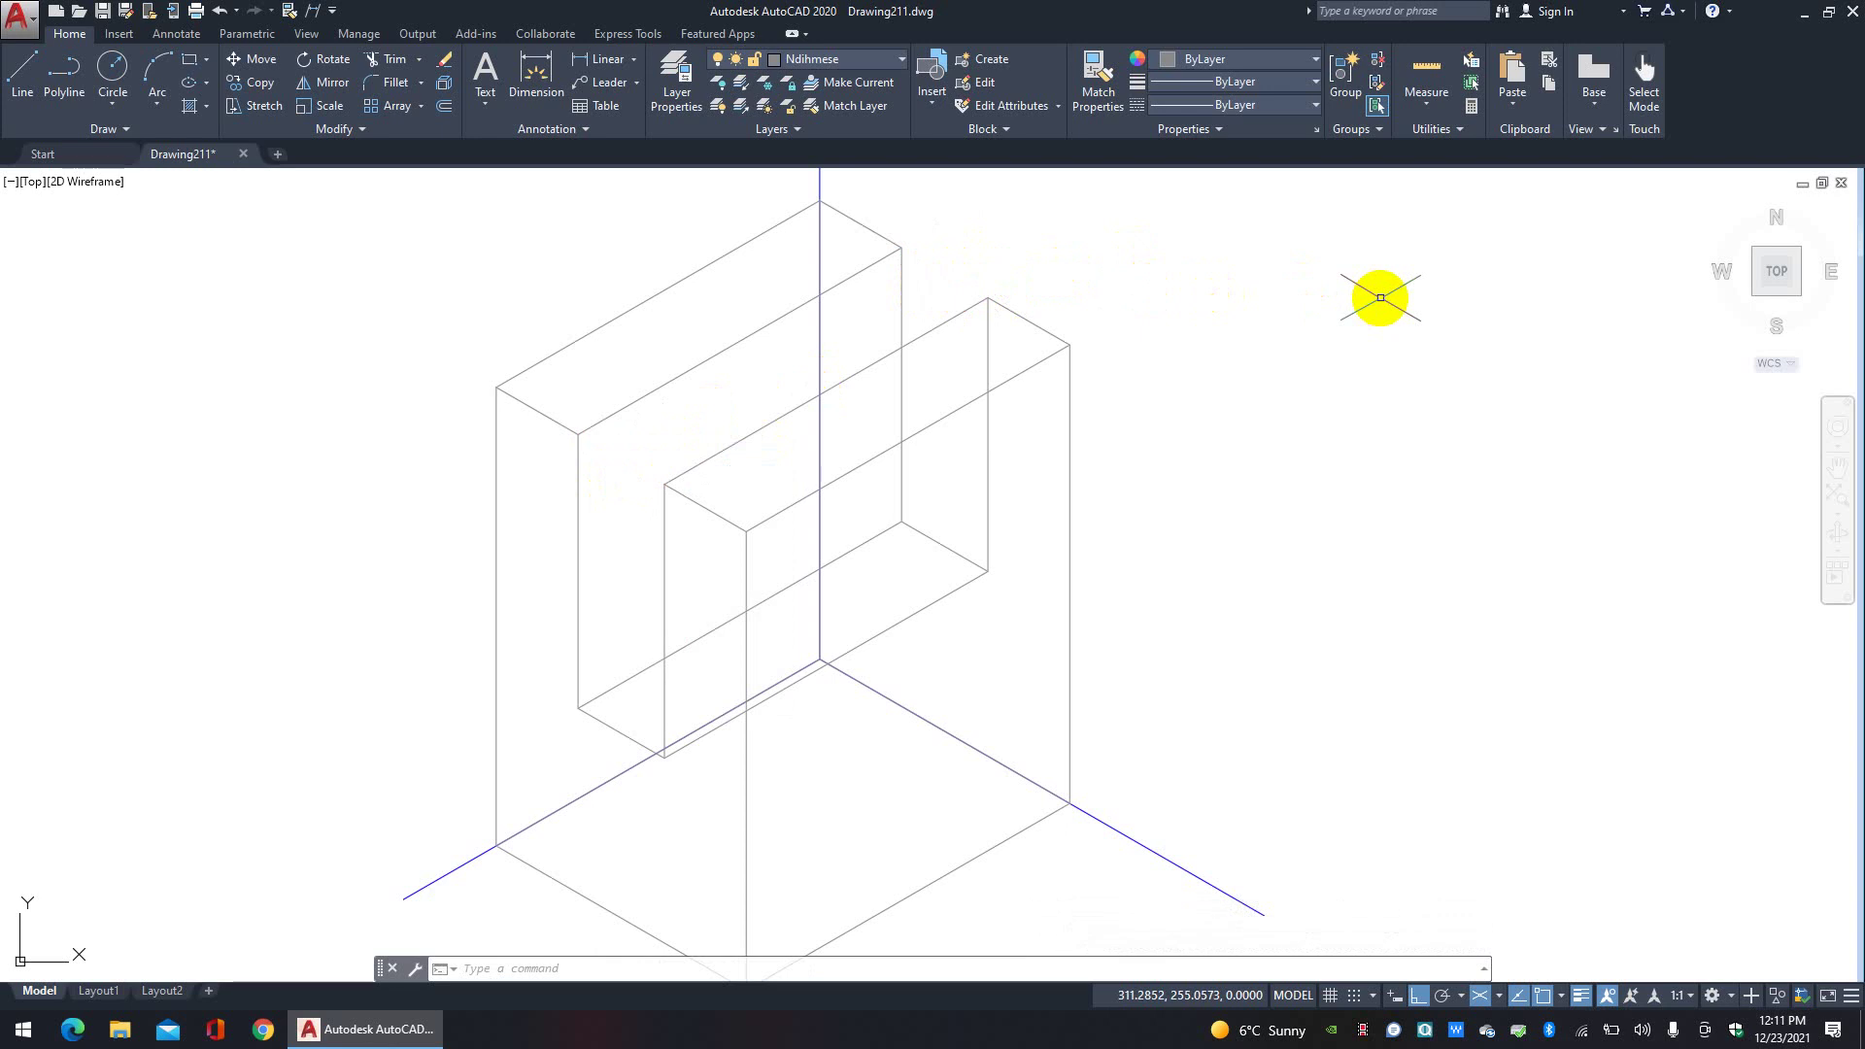
# Step: With Nearest snap enabled, draw a sloping line from low on the front vertical edge to near the right end of the right face's top edge
pyautogui.moveTo(1324, 446); pyautogui.dragTo(1309, 421, button='middle')
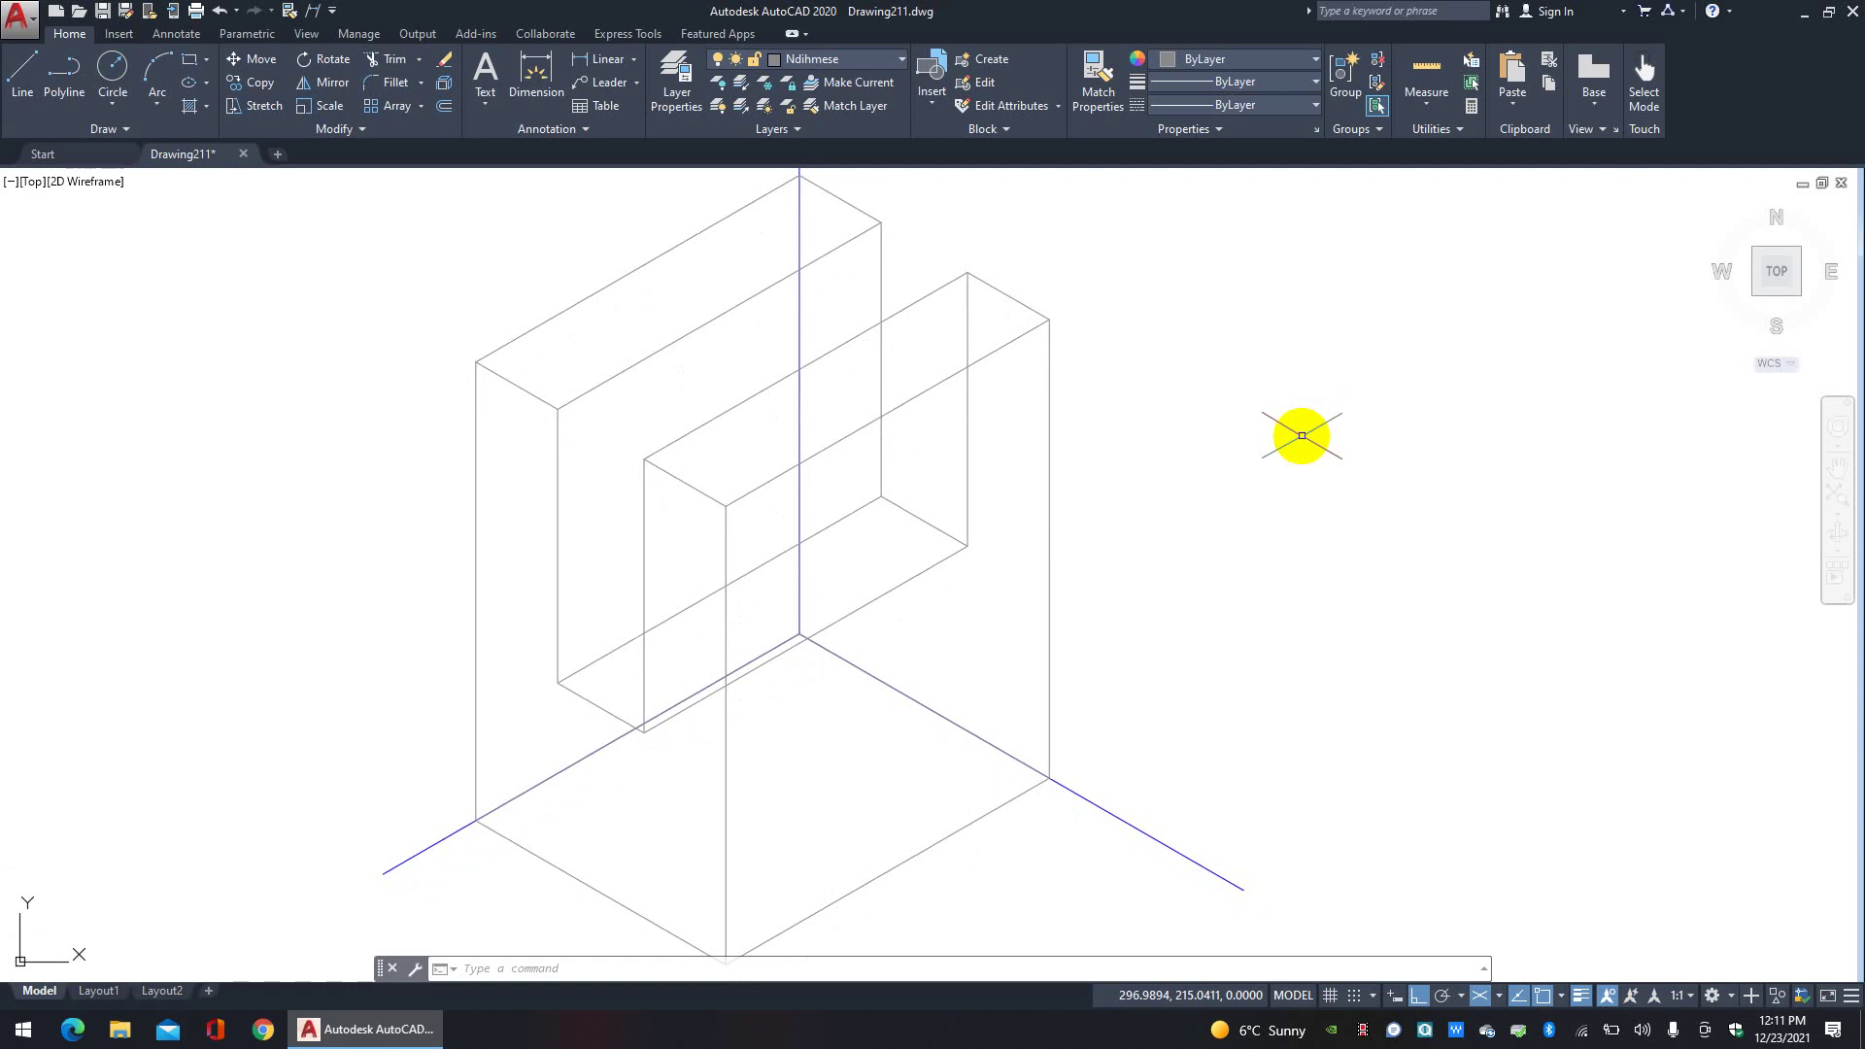
pyautogui.click(22, 74)
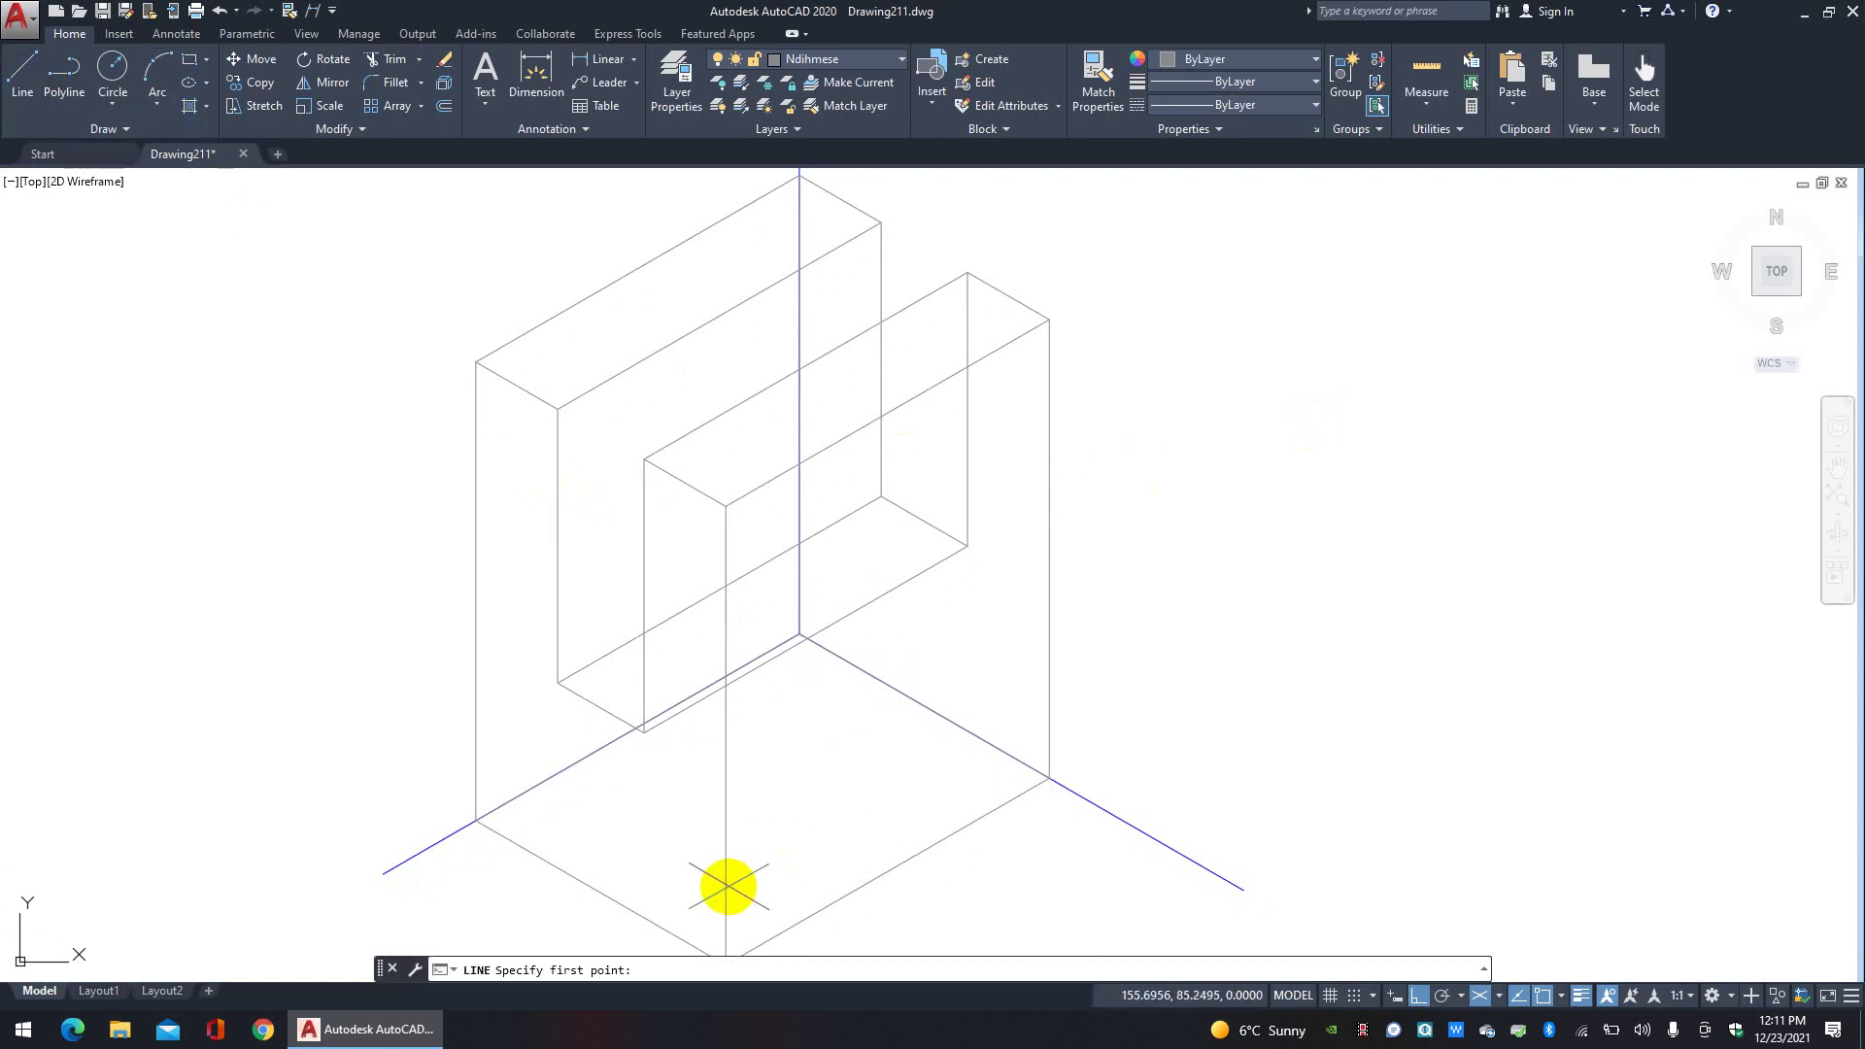
pyautogui.click(1562, 996)
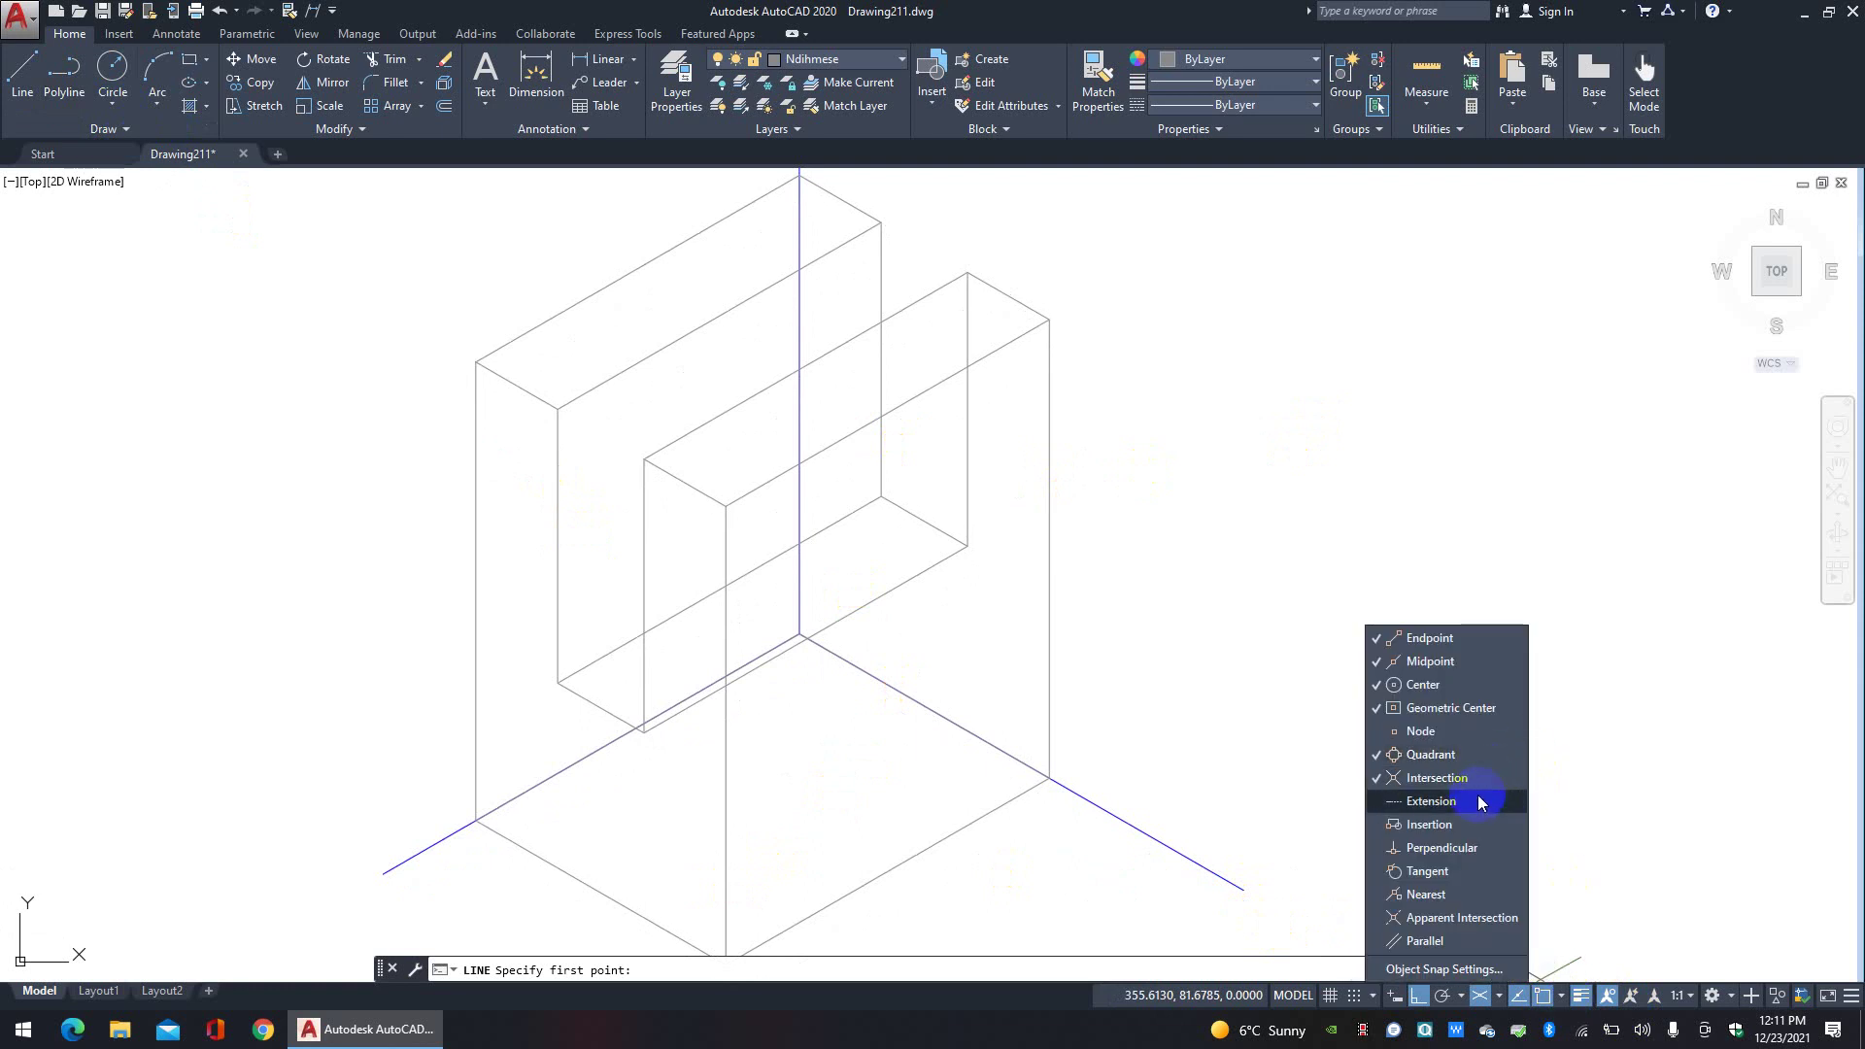
pyautogui.click(1447, 895)
pyautogui.moveTo(879, 786); pyautogui.dragTo(865, 674, button='middle')
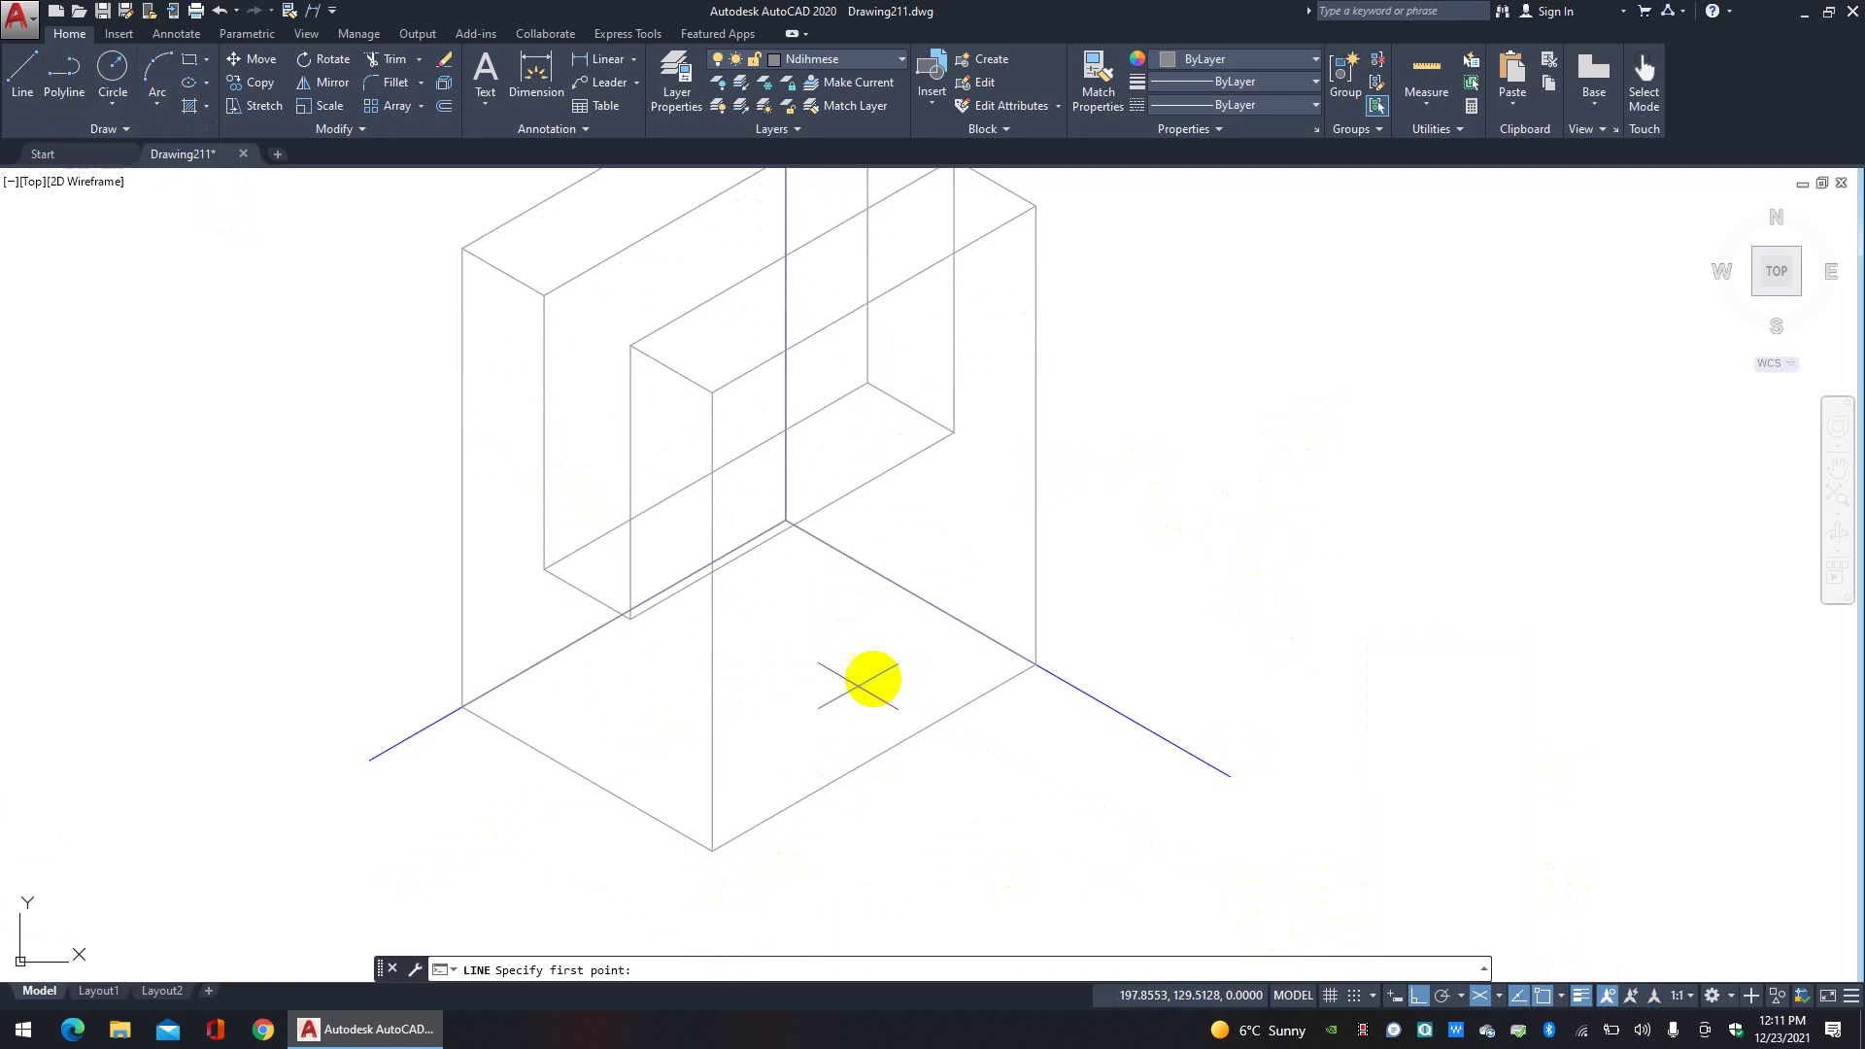
pyautogui.click(707, 751)
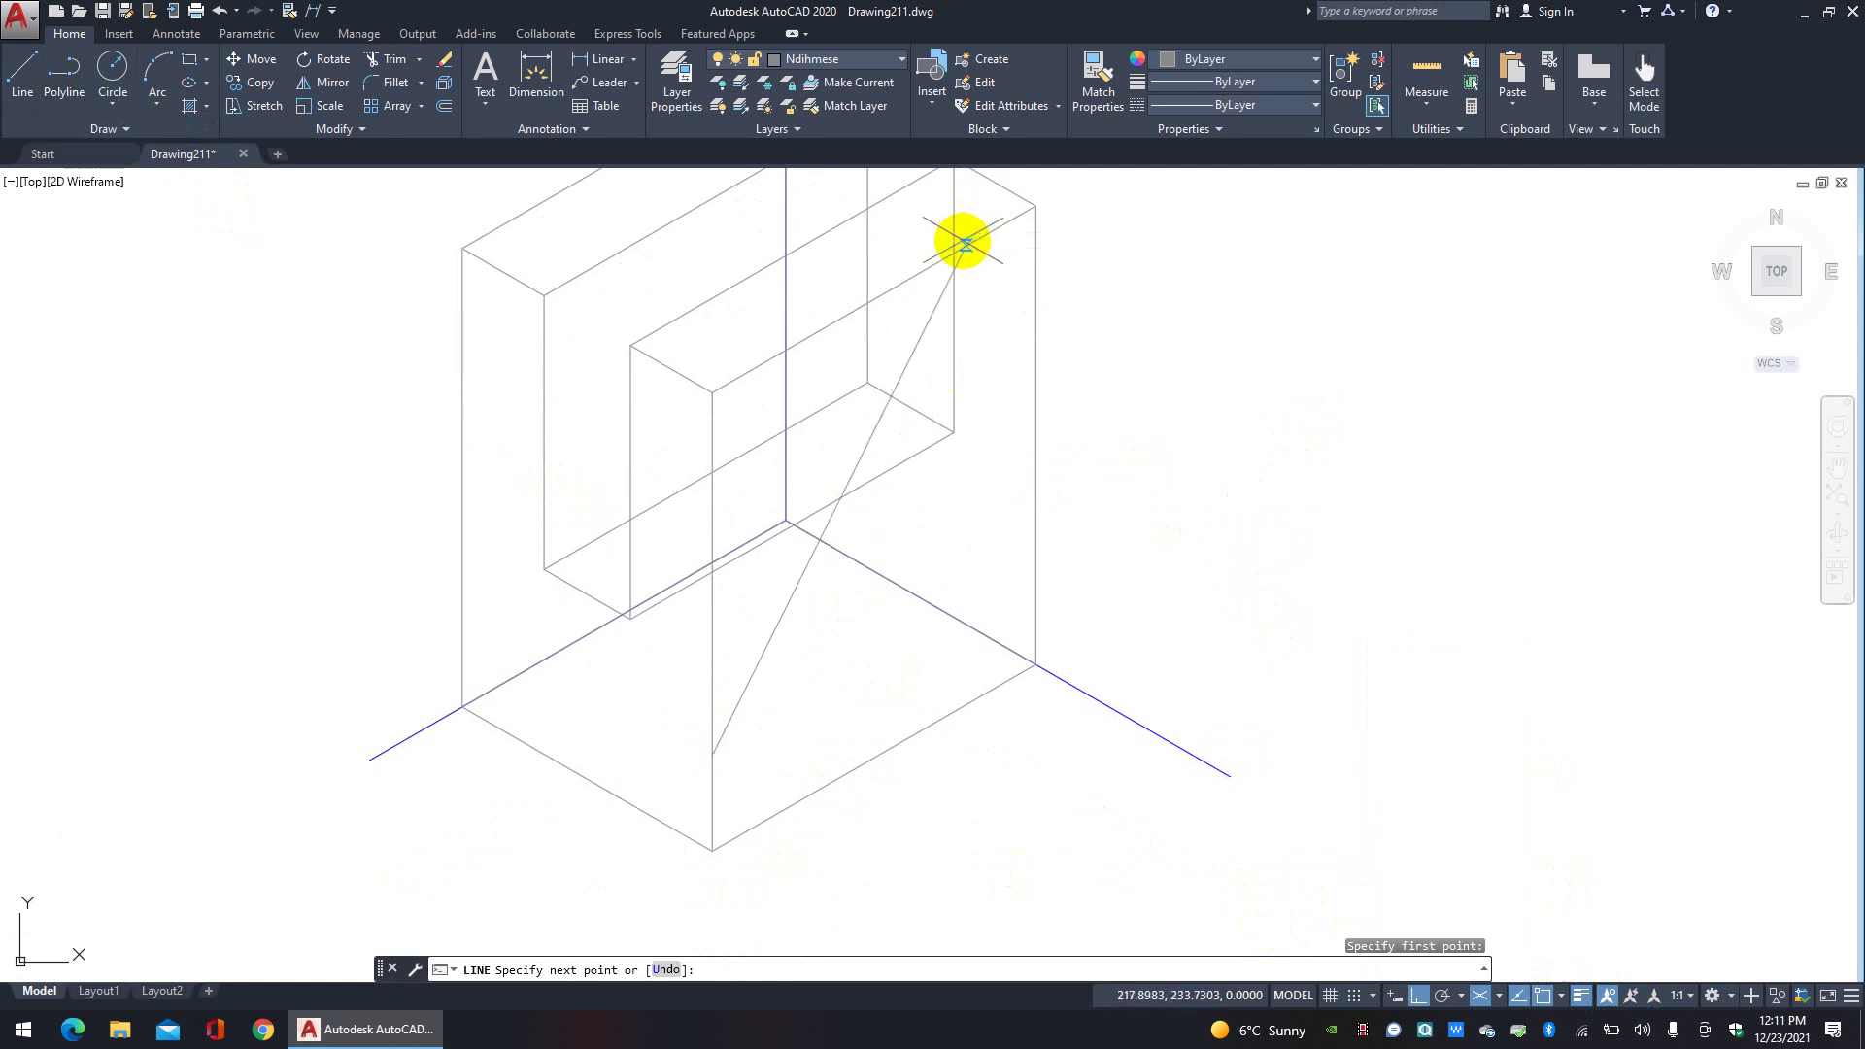
pyautogui.click(939, 260)
pyautogui.rightClick(1065, 283)
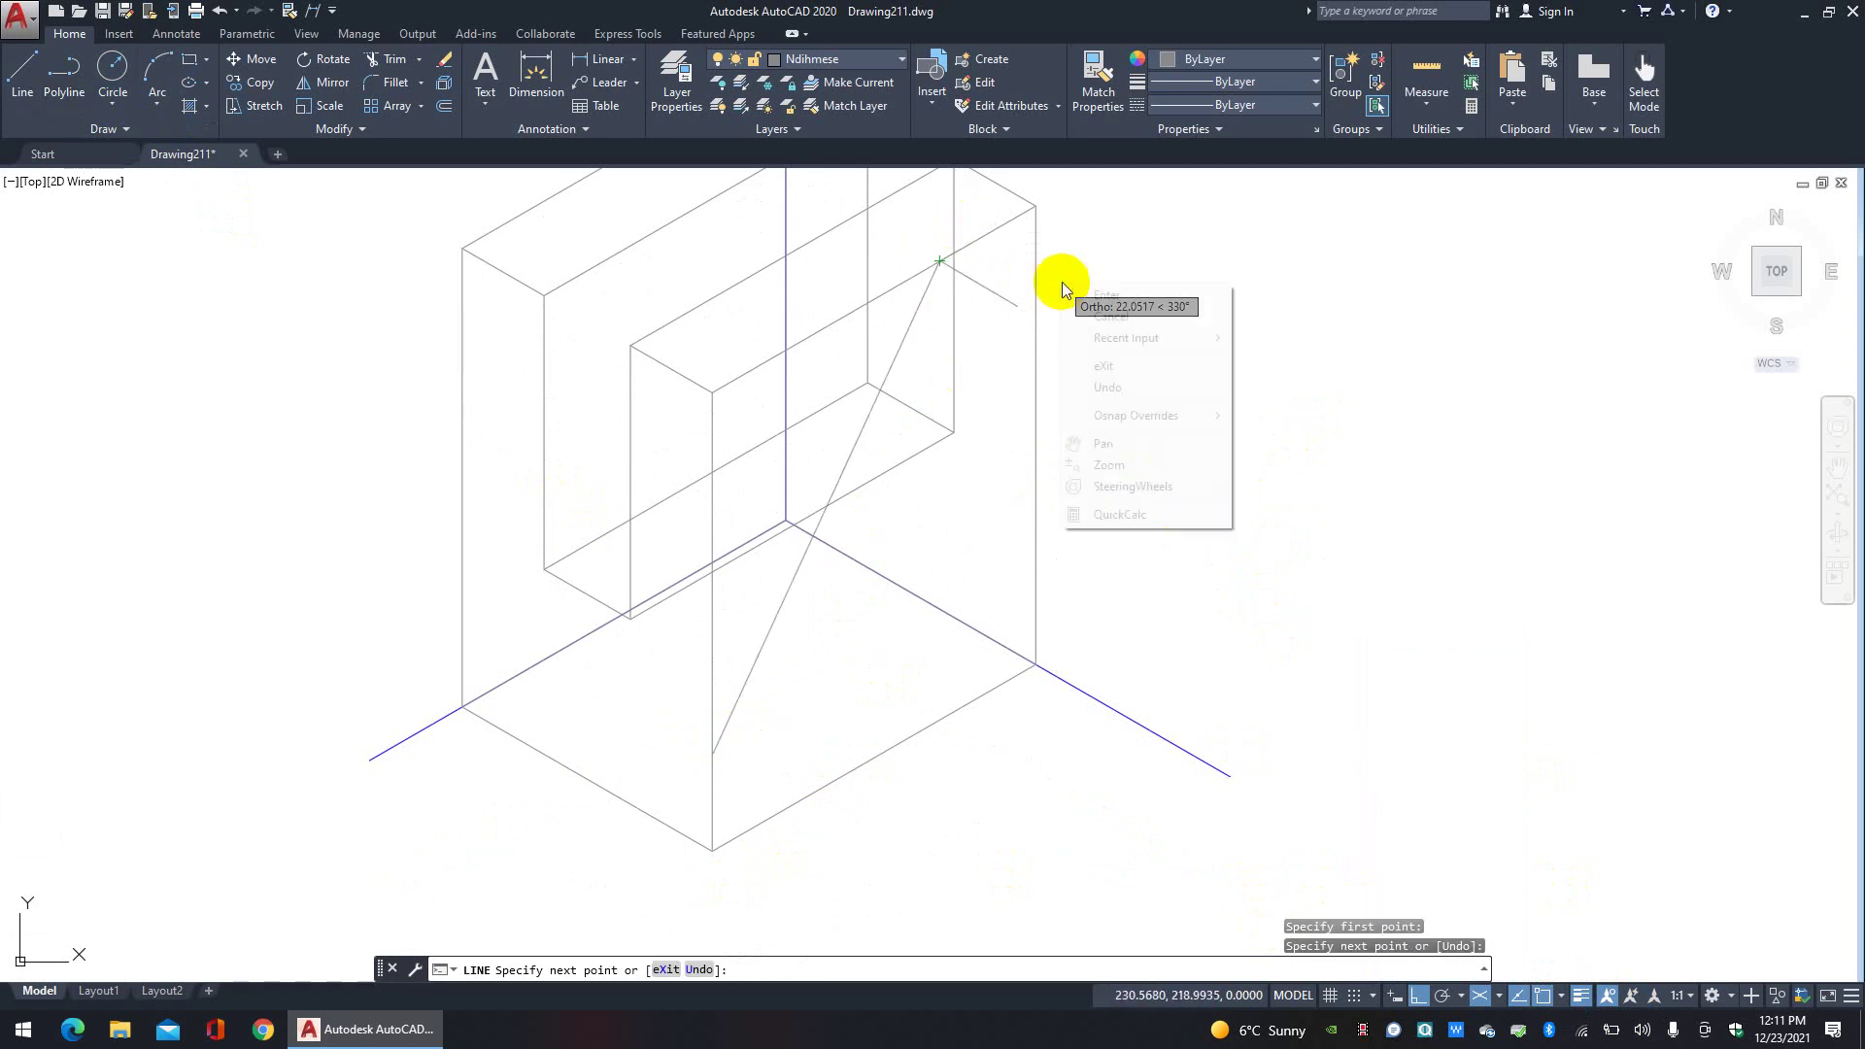
pyautogui.click(1102, 314)
# Step: Draw a line from the sloping line's lower end across the left face, parallel to its bottom edge and past the left vertical edge
pyautogui.moveTo(1102, 342)
pyautogui.mouseDown(button='middle')
pyautogui.moveTo(1145, 428)
pyautogui.moveTo(1244, 434)
pyautogui.mouseUp(button='middle')
pyautogui.click(23, 73)
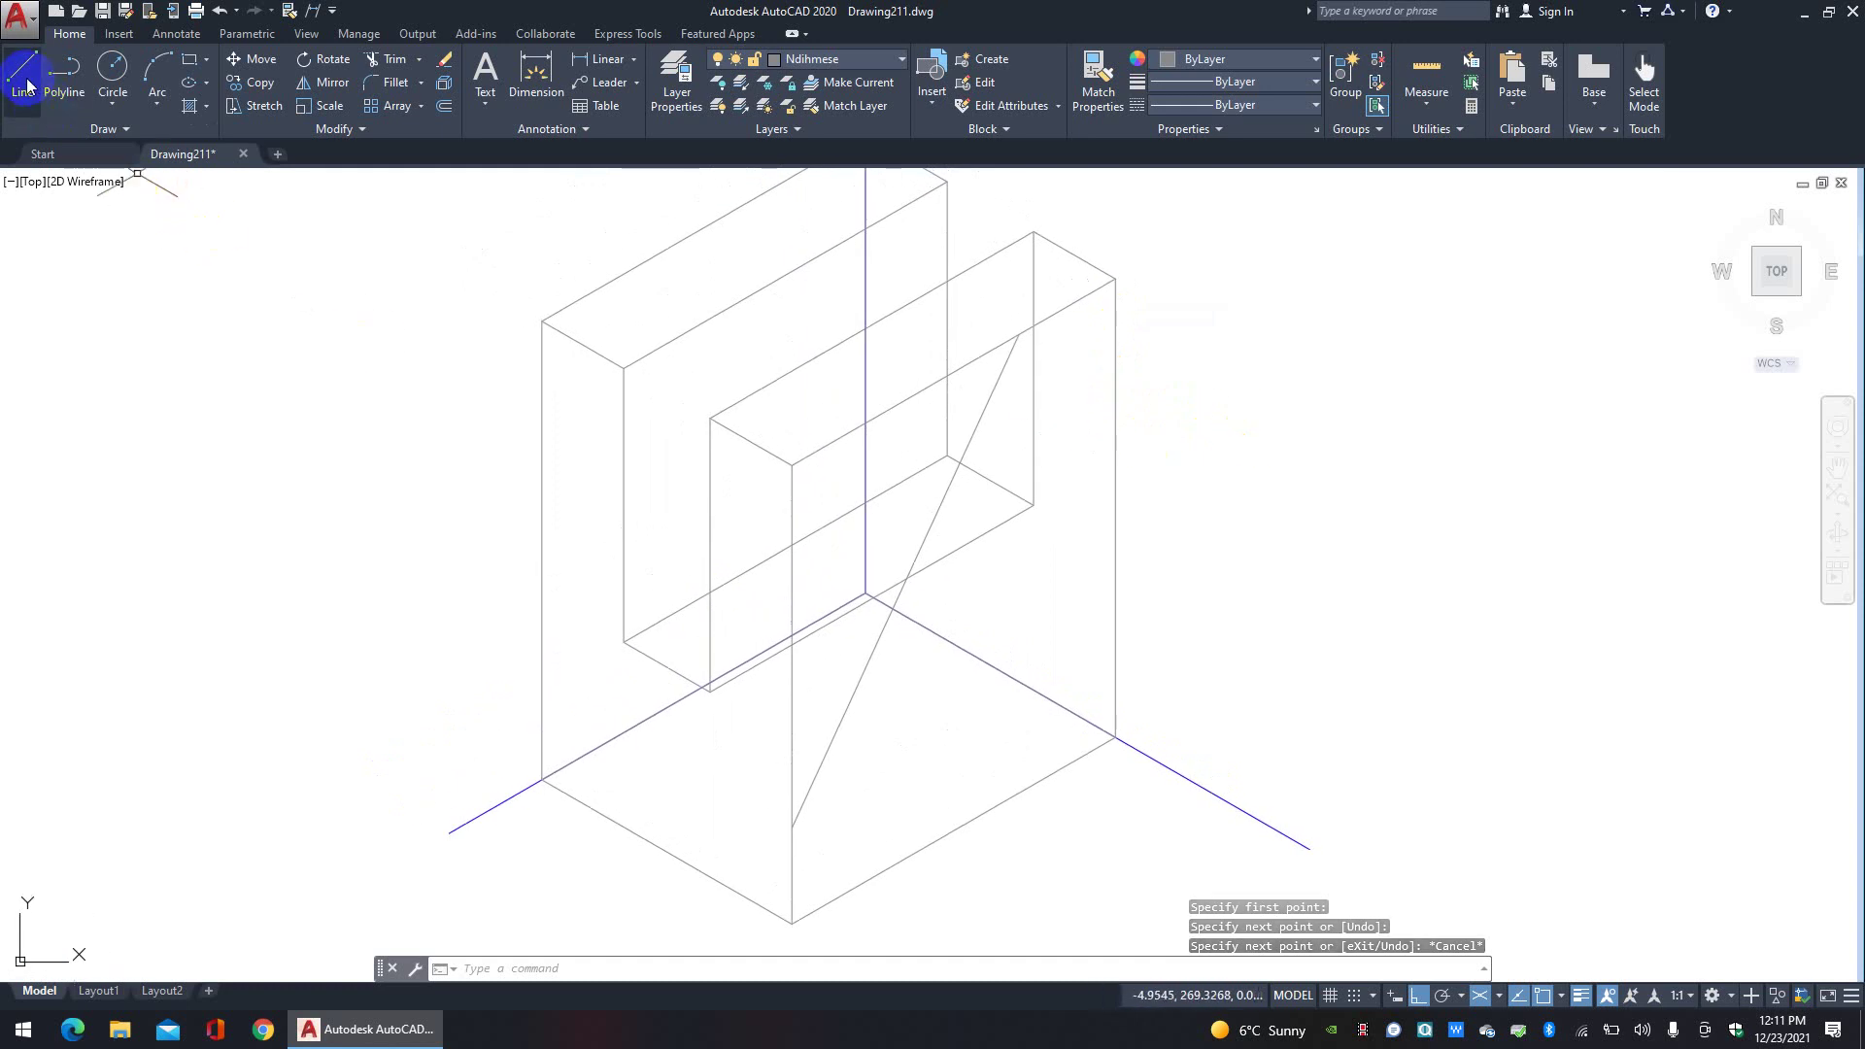
pyautogui.click(792, 826)
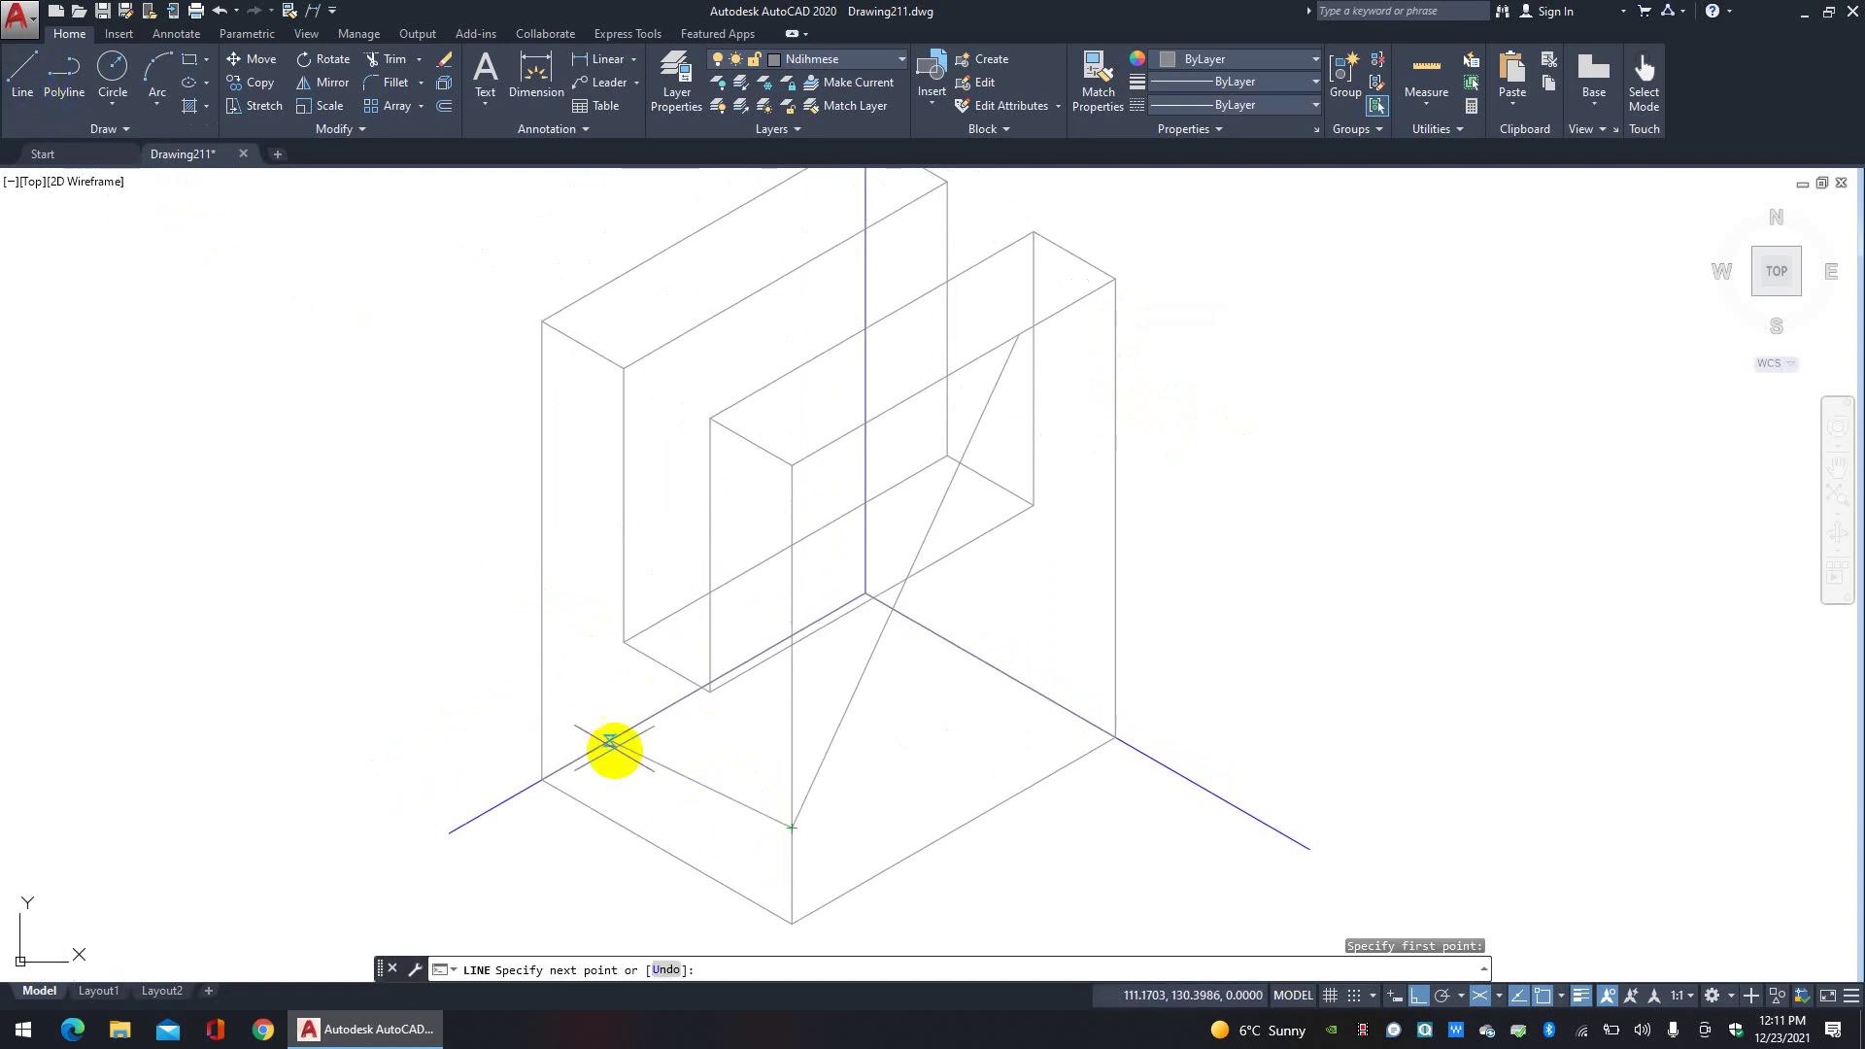
pyautogui.click(480, 663)
pyautogui.press('Return')
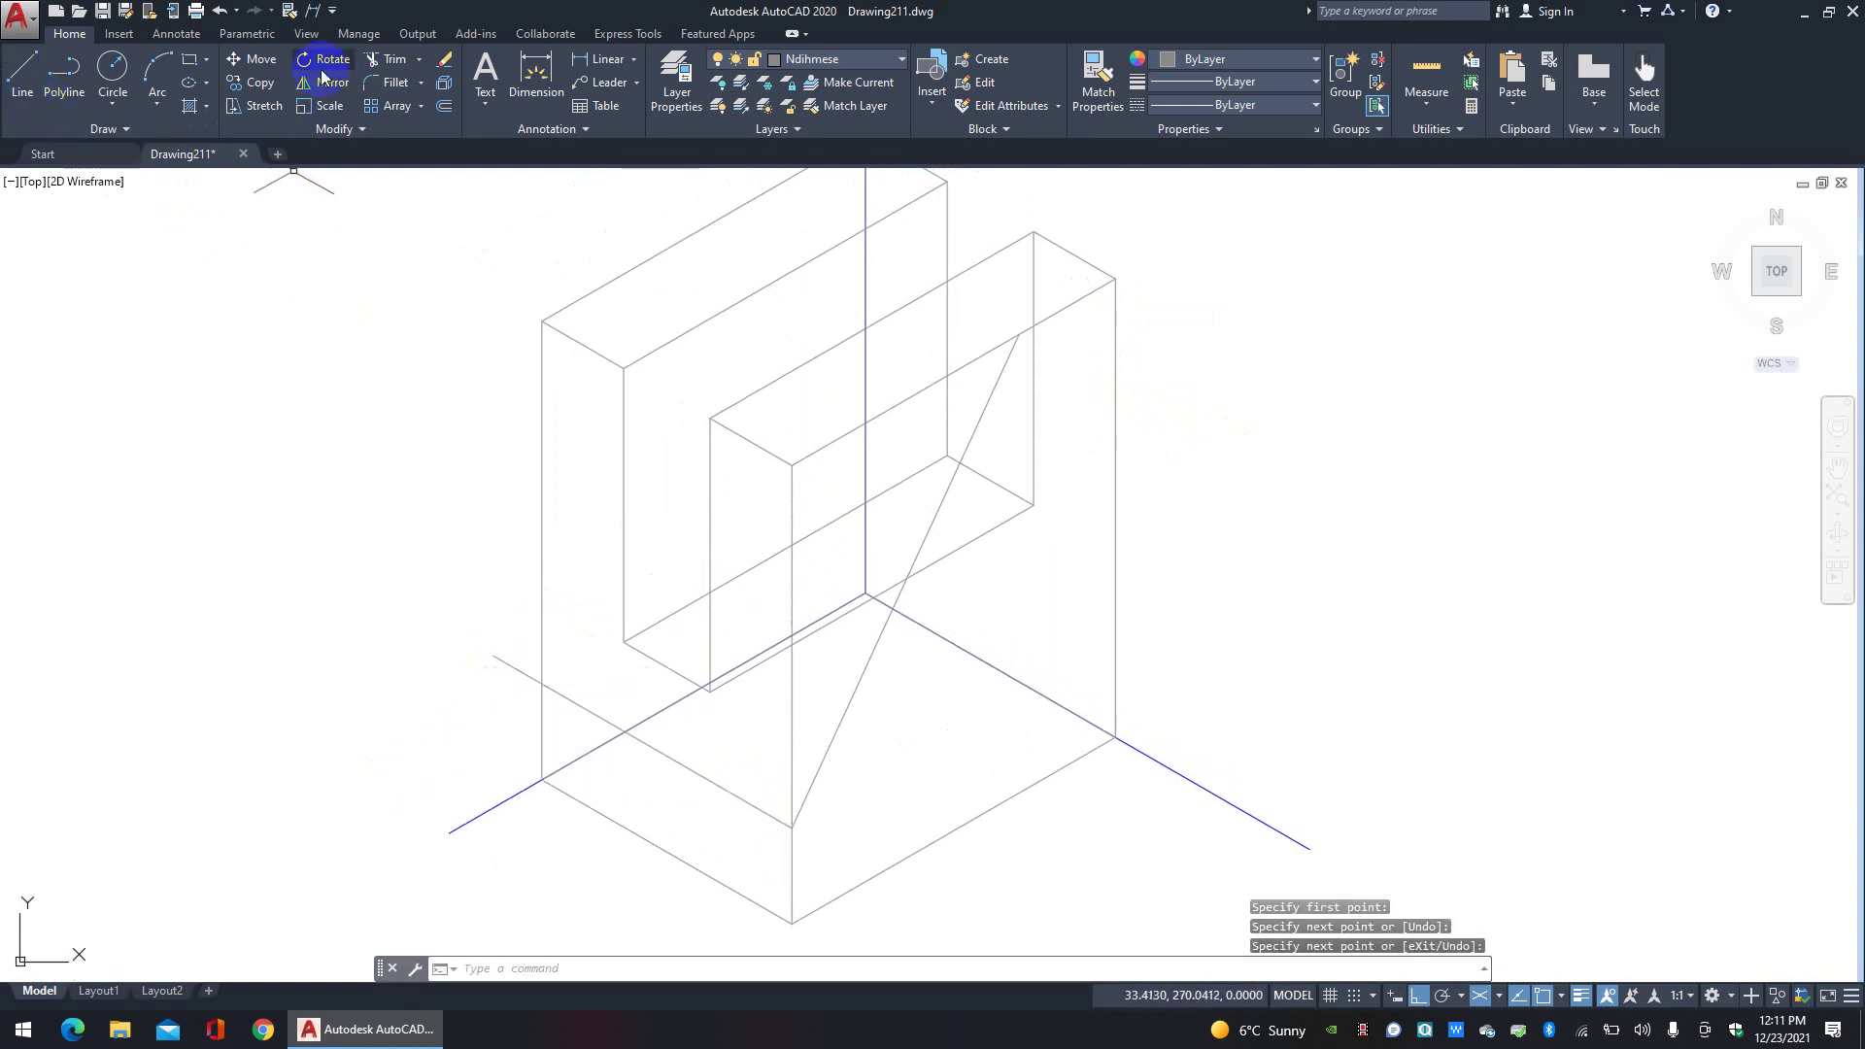
# Step: Trim the part of the new line that overhangs the box's left vertical edge
pyautogui.click(388, 68)
pyautogui.click(495, 562)
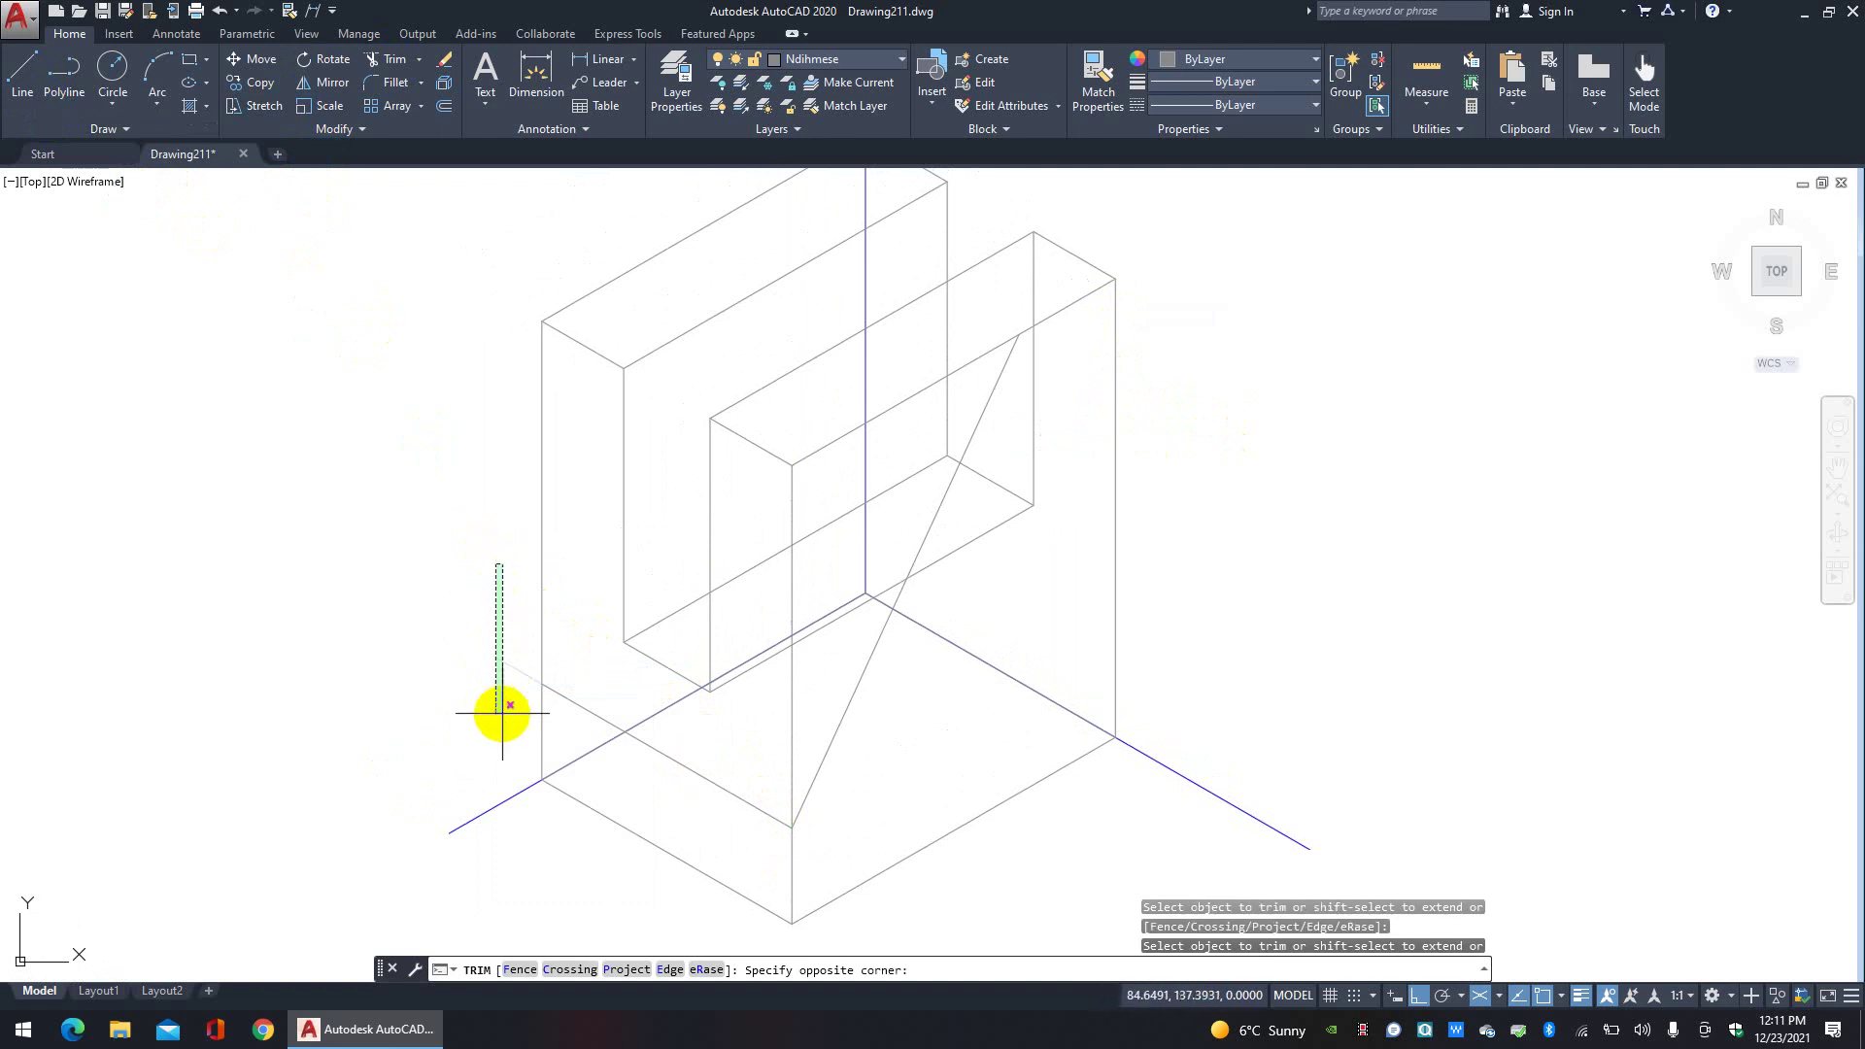
pyautogui.click(497, 705)
pyautogui.rightClick(498, 680)
pyautogui.click(522, 682)
# Step: Copy the sloping line from its lower end to the point where the new line meets the left vertical edge
pyautogui.click(853, 741)
pyautogui.click(820, 687)
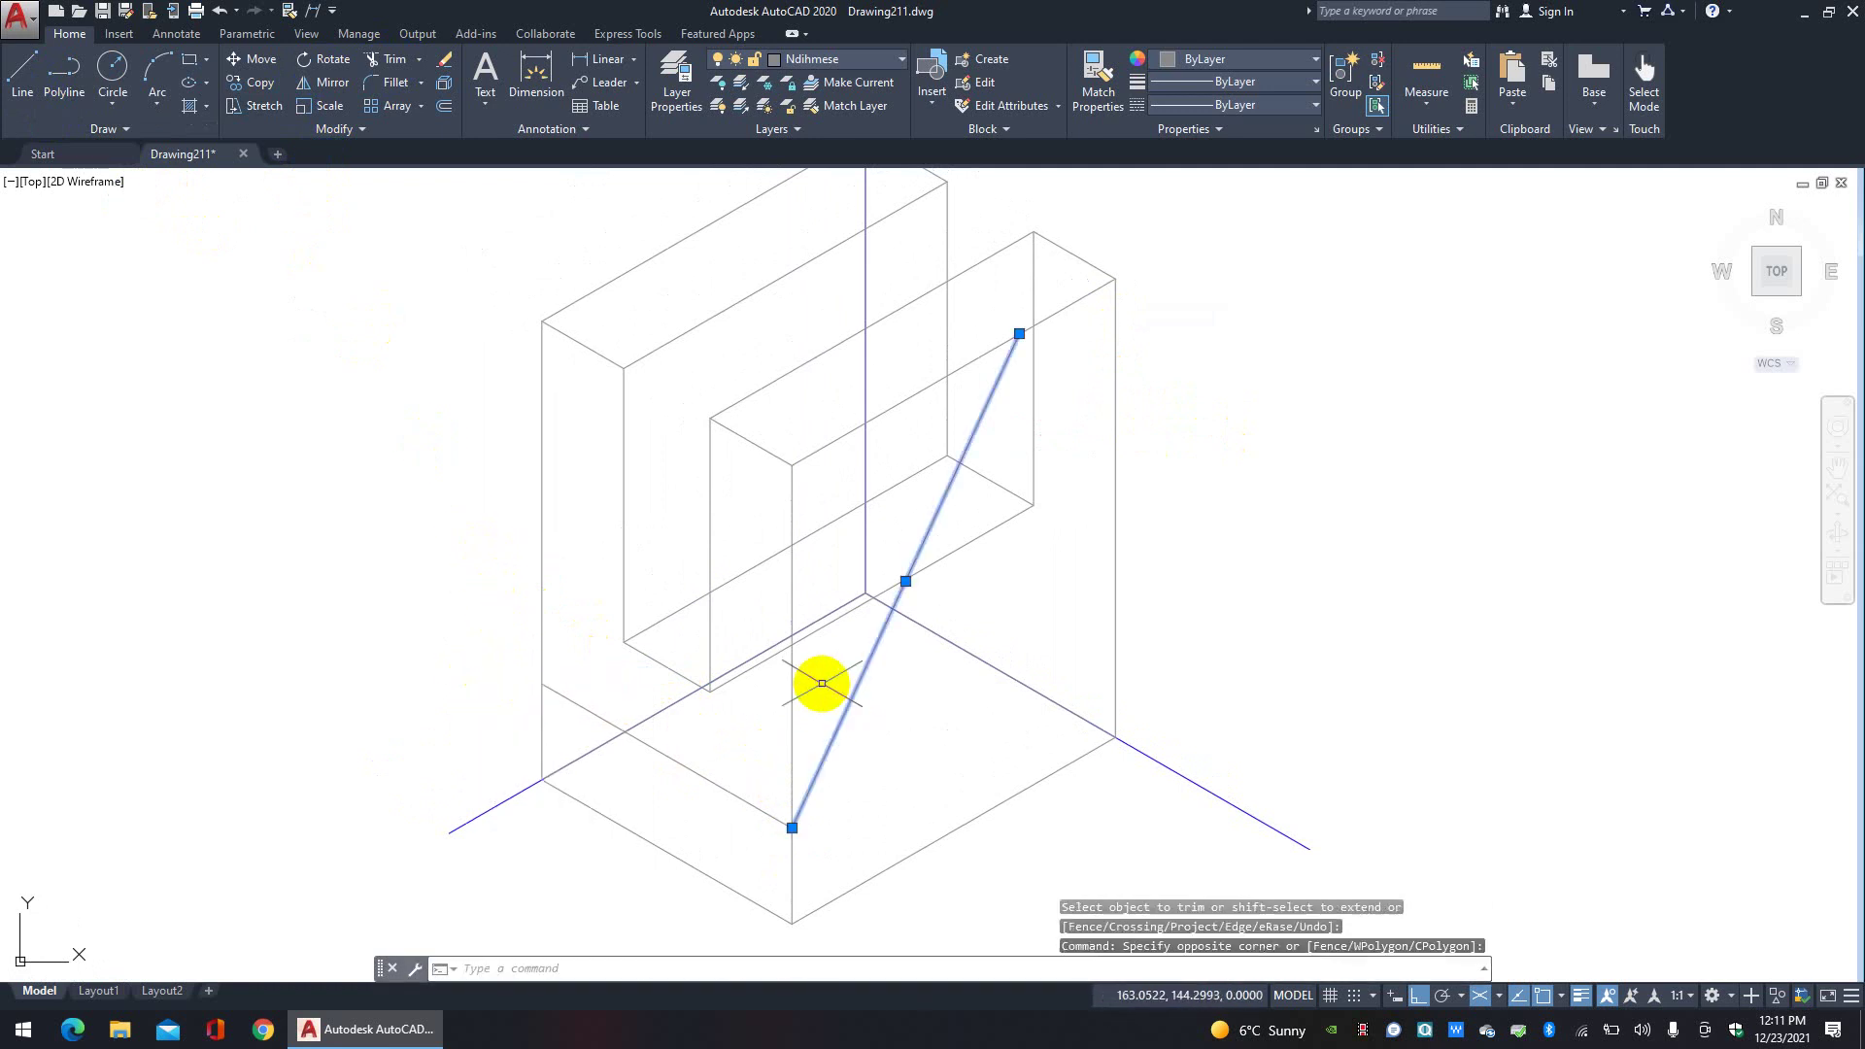
pyautogui.click(260, 87)
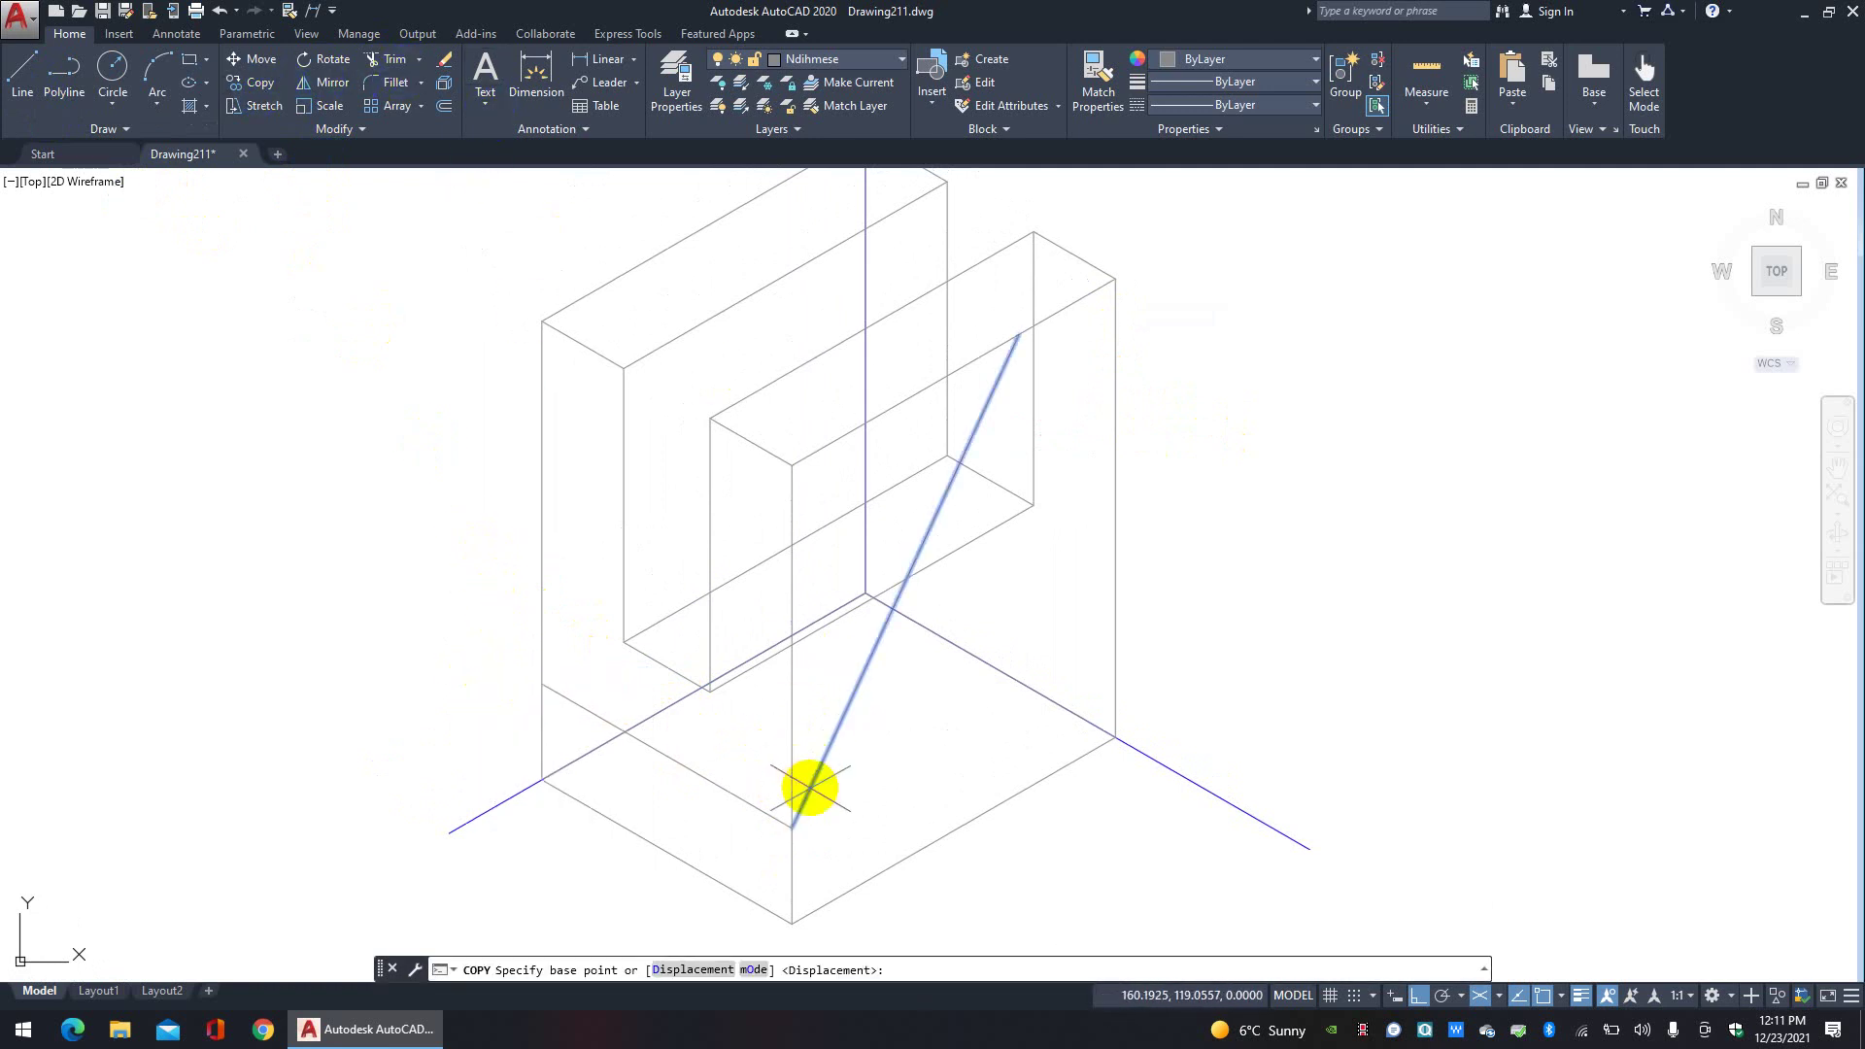
pyautogui.click(792, 827)
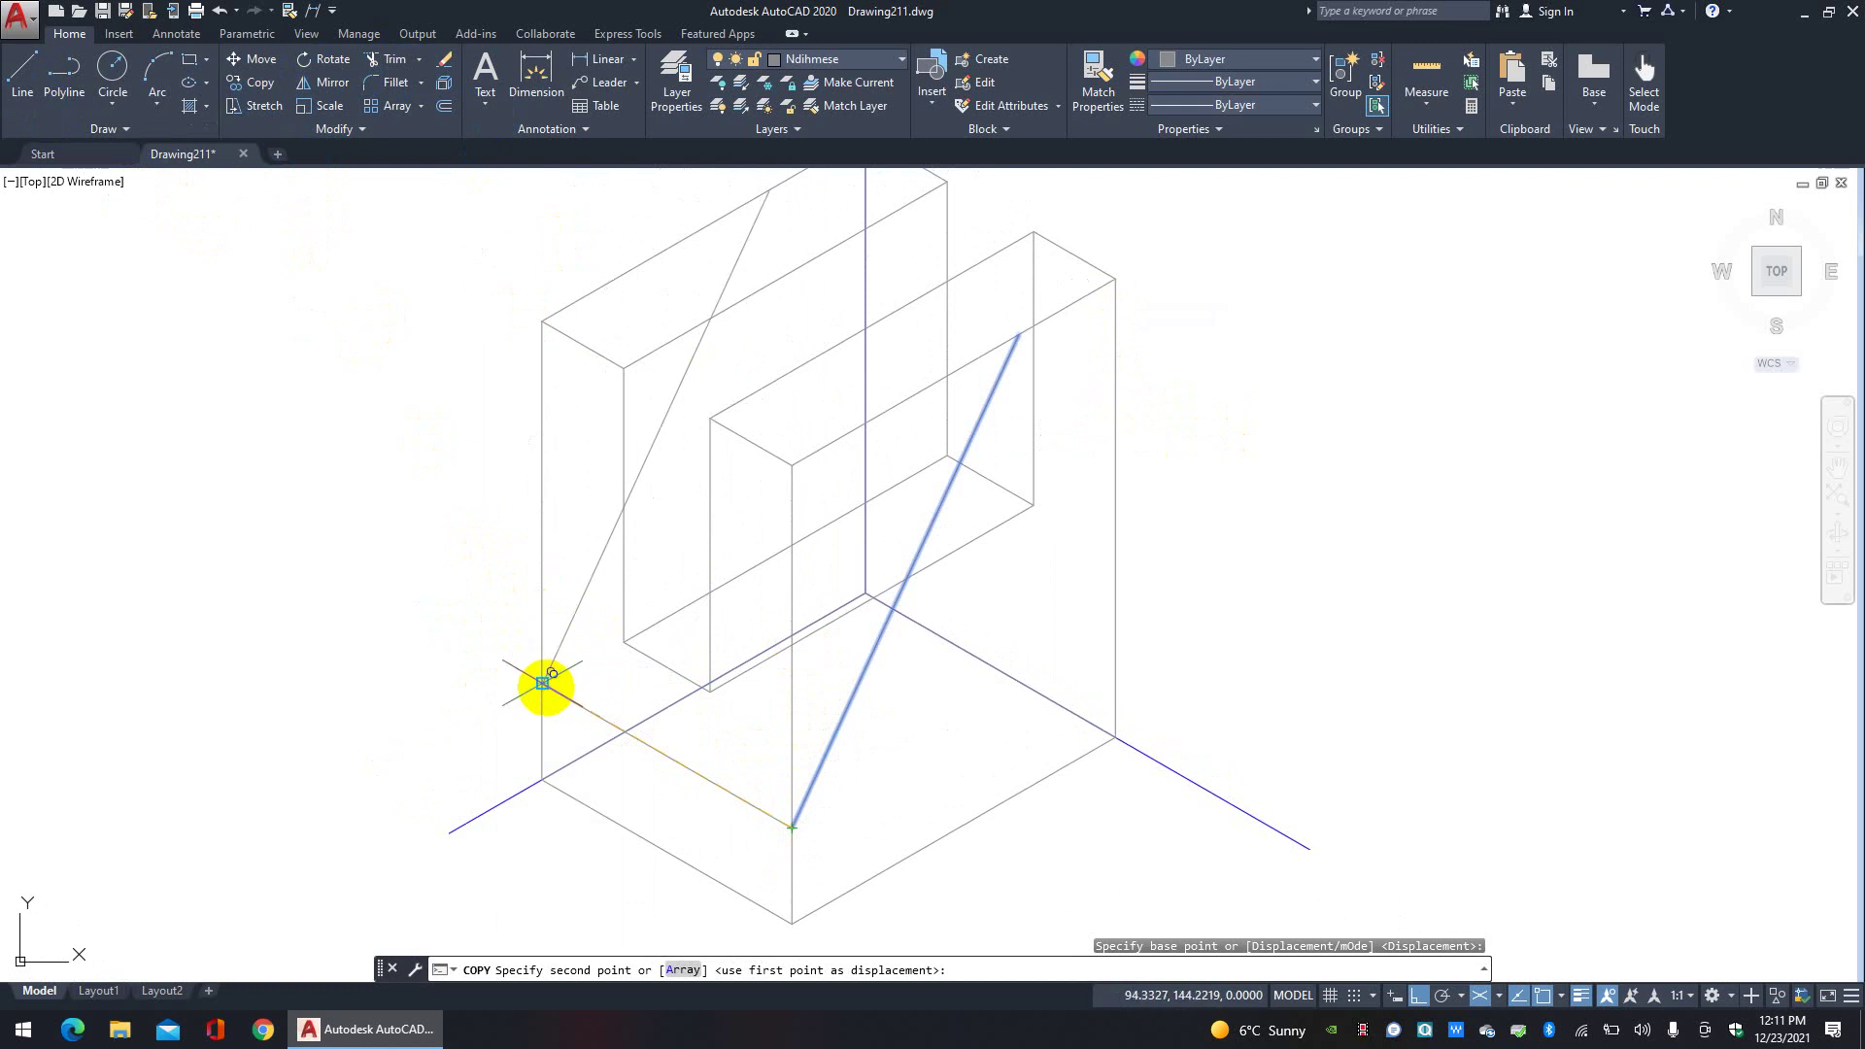
pyautogui.click(542, 682)
pyautogui.rightClick(449, 500)
pyautogui.click(486, 510)
# Step: Draw a line across the top of the block joining the upper ends of the two sloping lines
pyautogui.scroll(2, 421, 424)
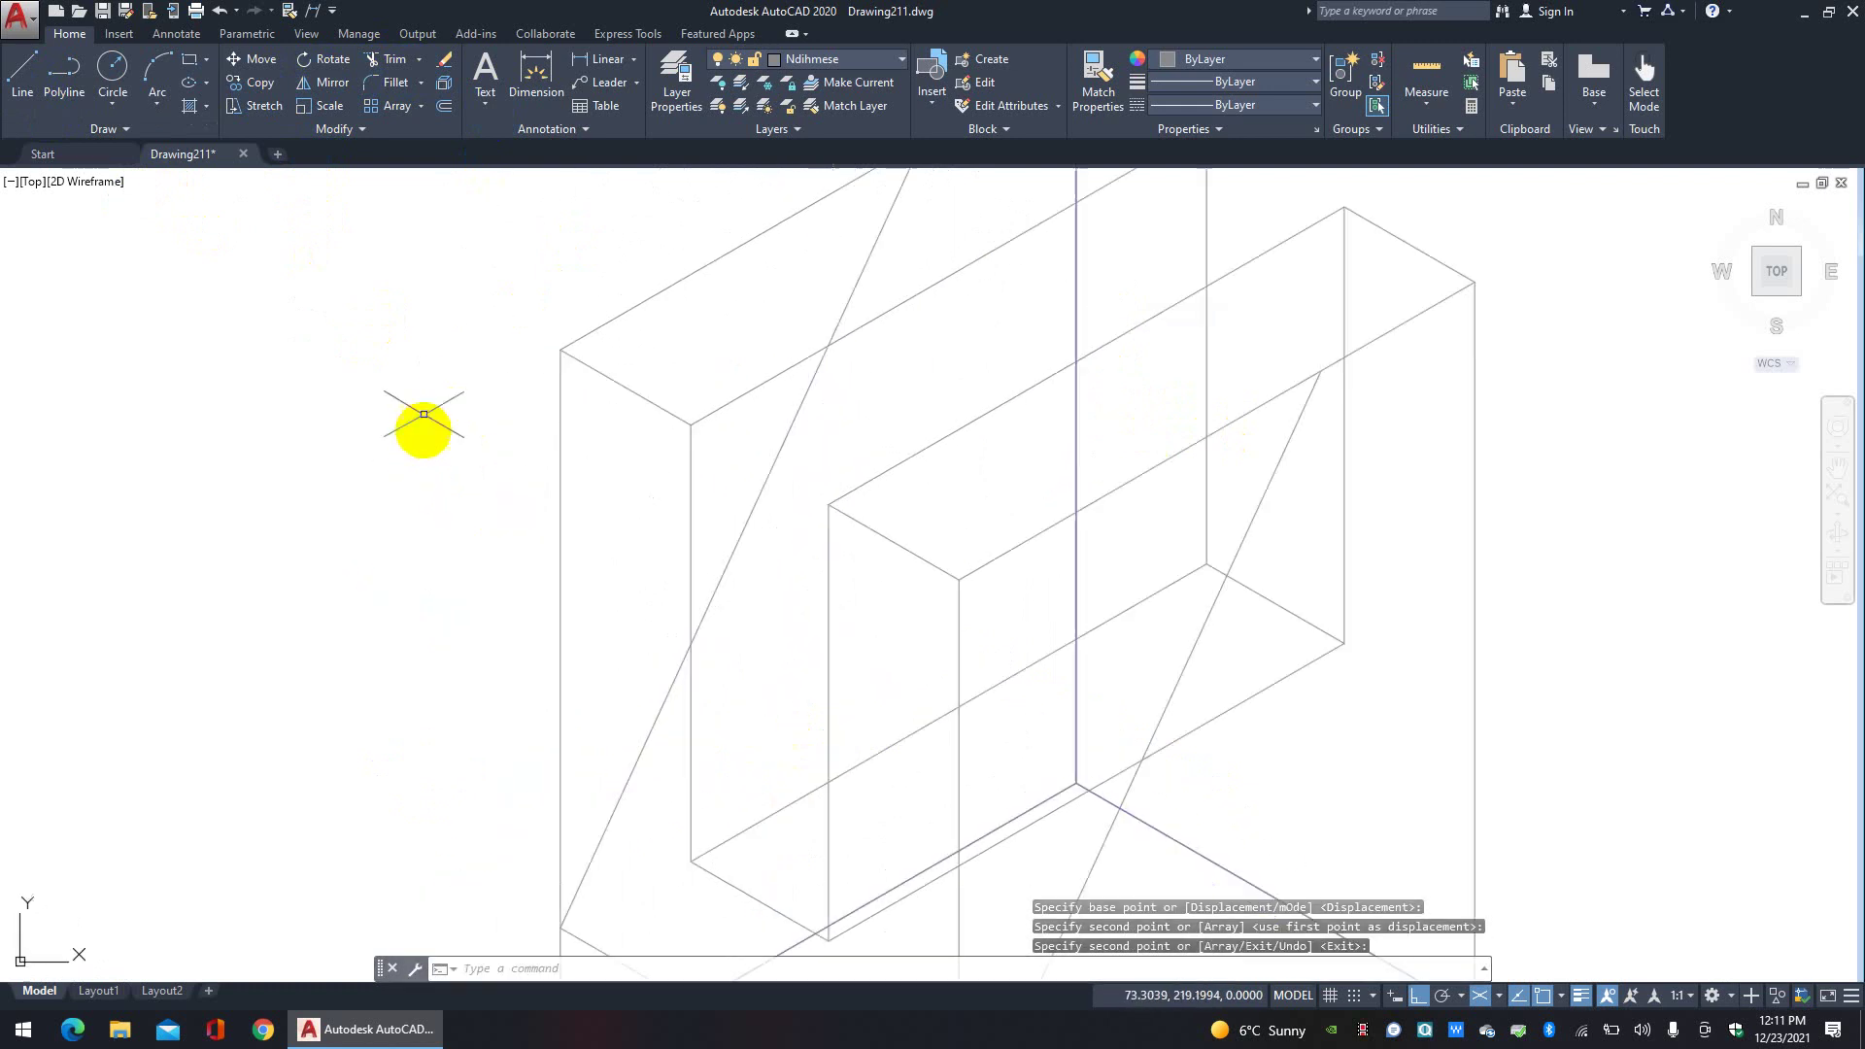
pyautogui.scroll(-2, 237, 183)
pyautogui.press('l')
pyautogui.press('Return')
pyautogui.moveTo(237, 184); pyautogui.dragTo(221, 324, button='middle')
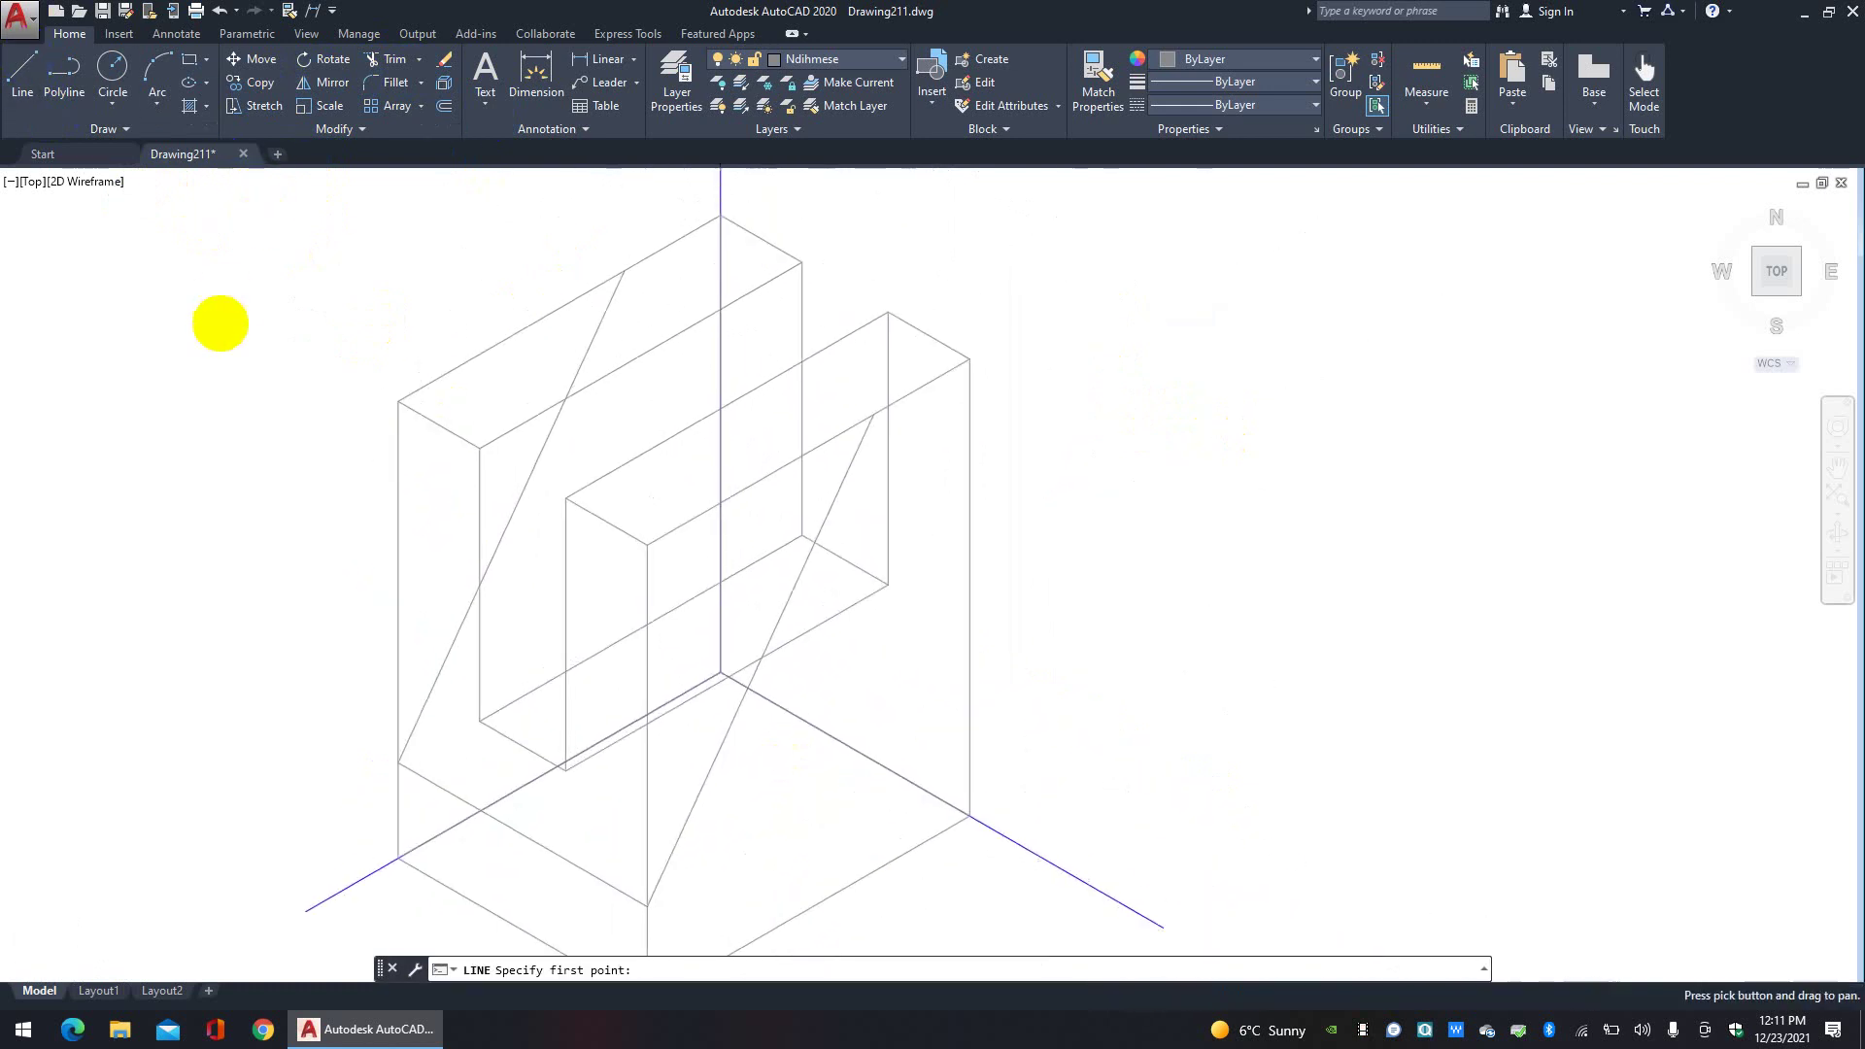
pyautogui.click(628, 267)
pyautogui.click(873, 415)
pyautogui.rightClick(871, 413)
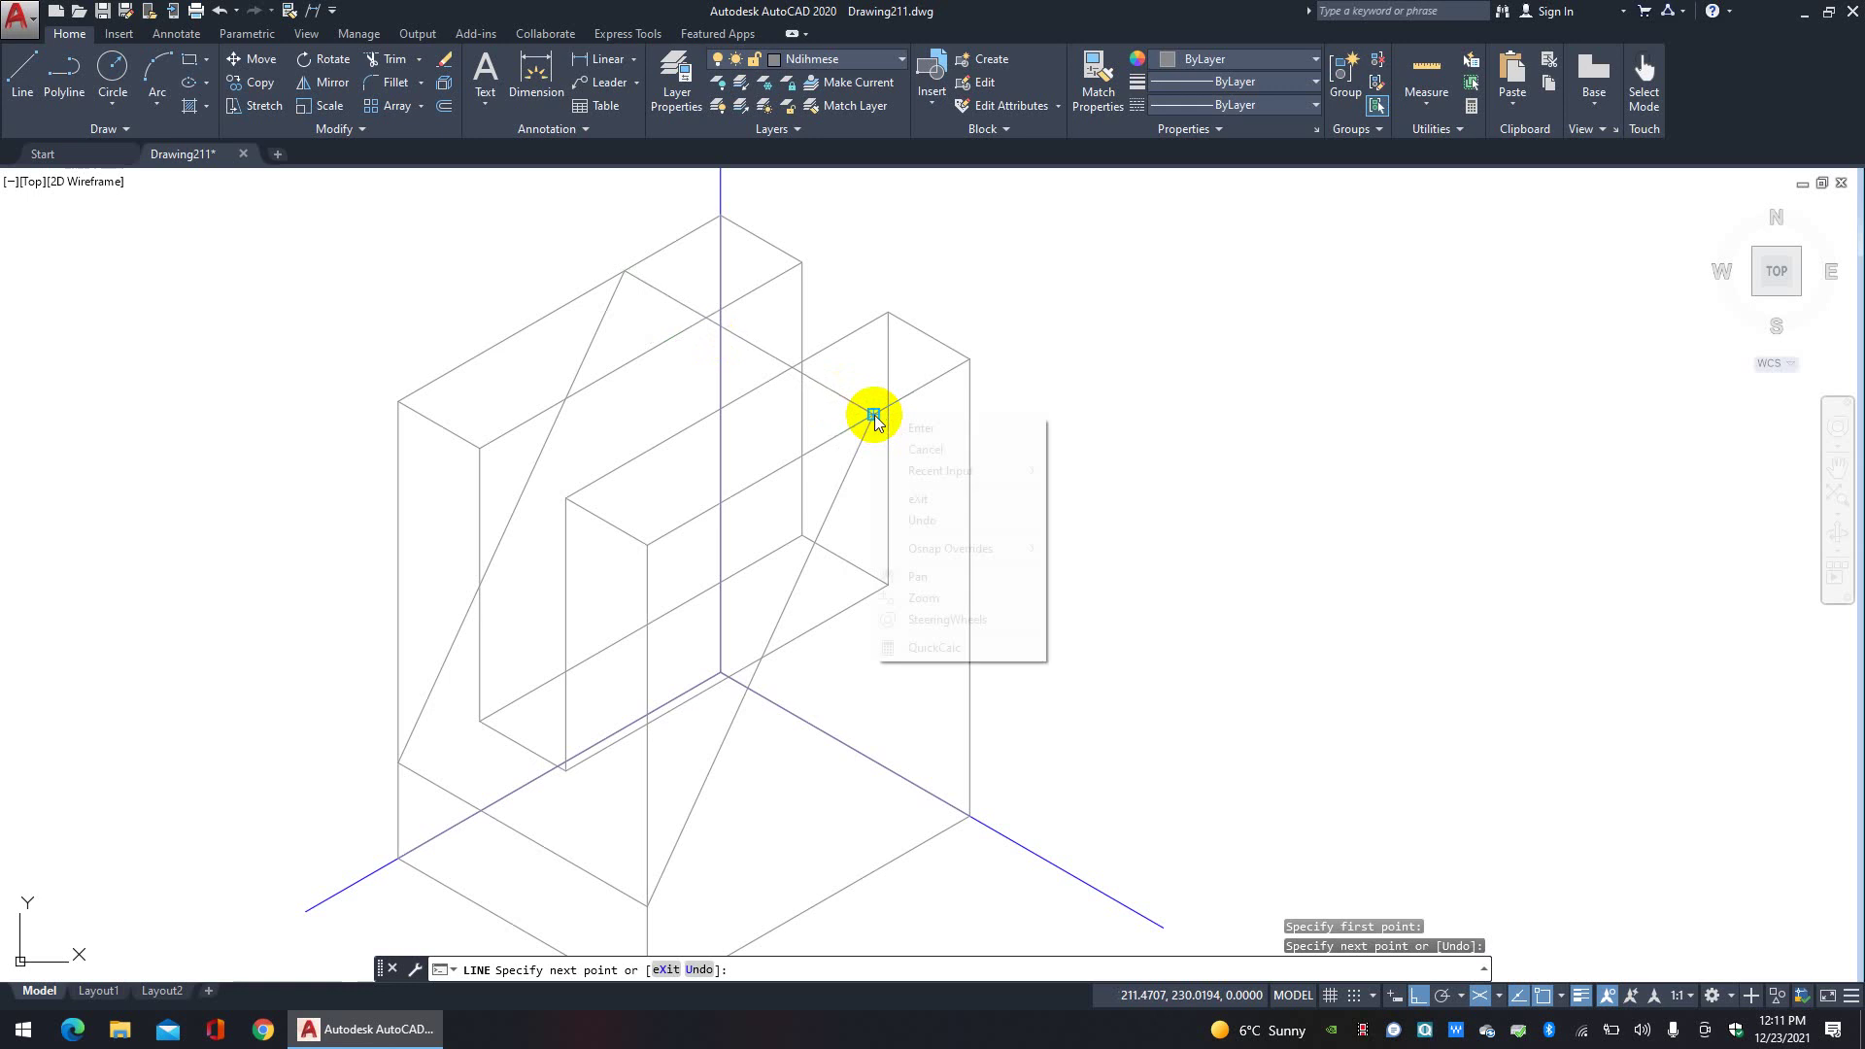
pyautogui.click(937, 446)
# Step: Trim the joining line where it spans the slot opening, using the slot's two long top edges as cutting edges
pyautogui.scroll(4, 751, 374)
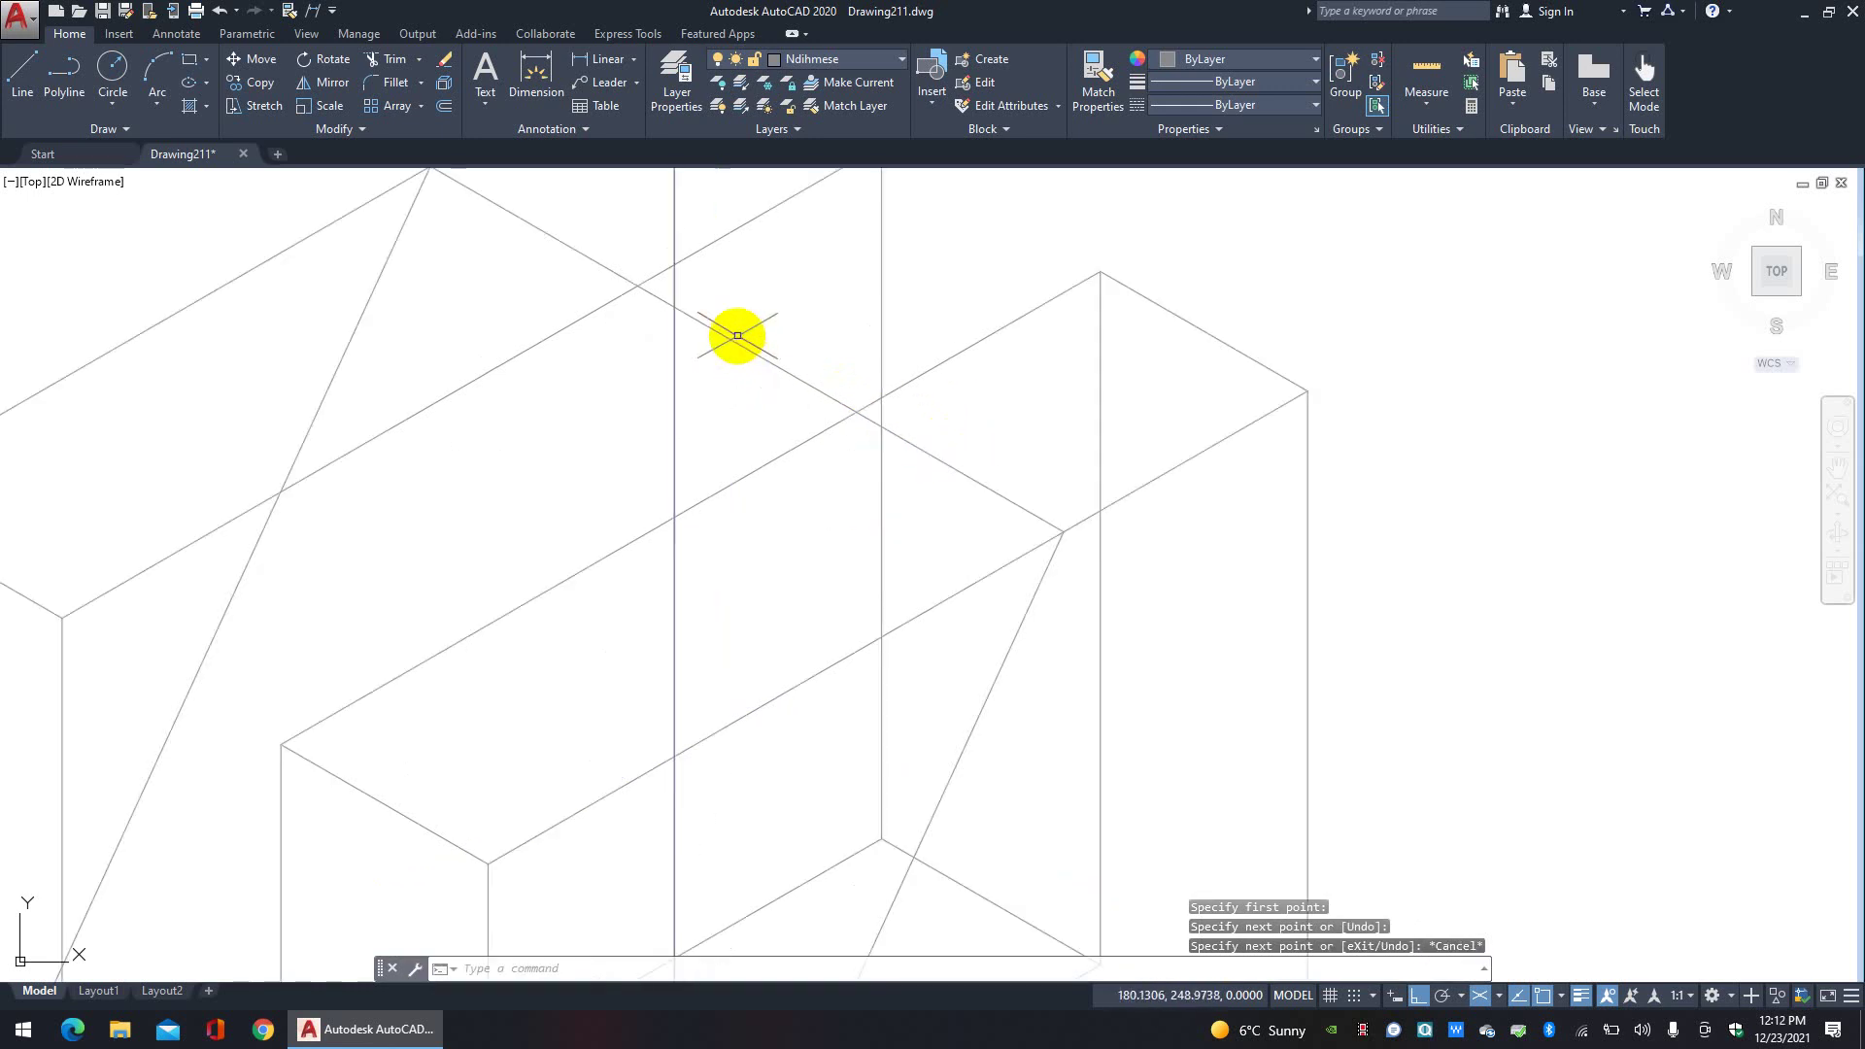
pyautogui.click(540, 389)
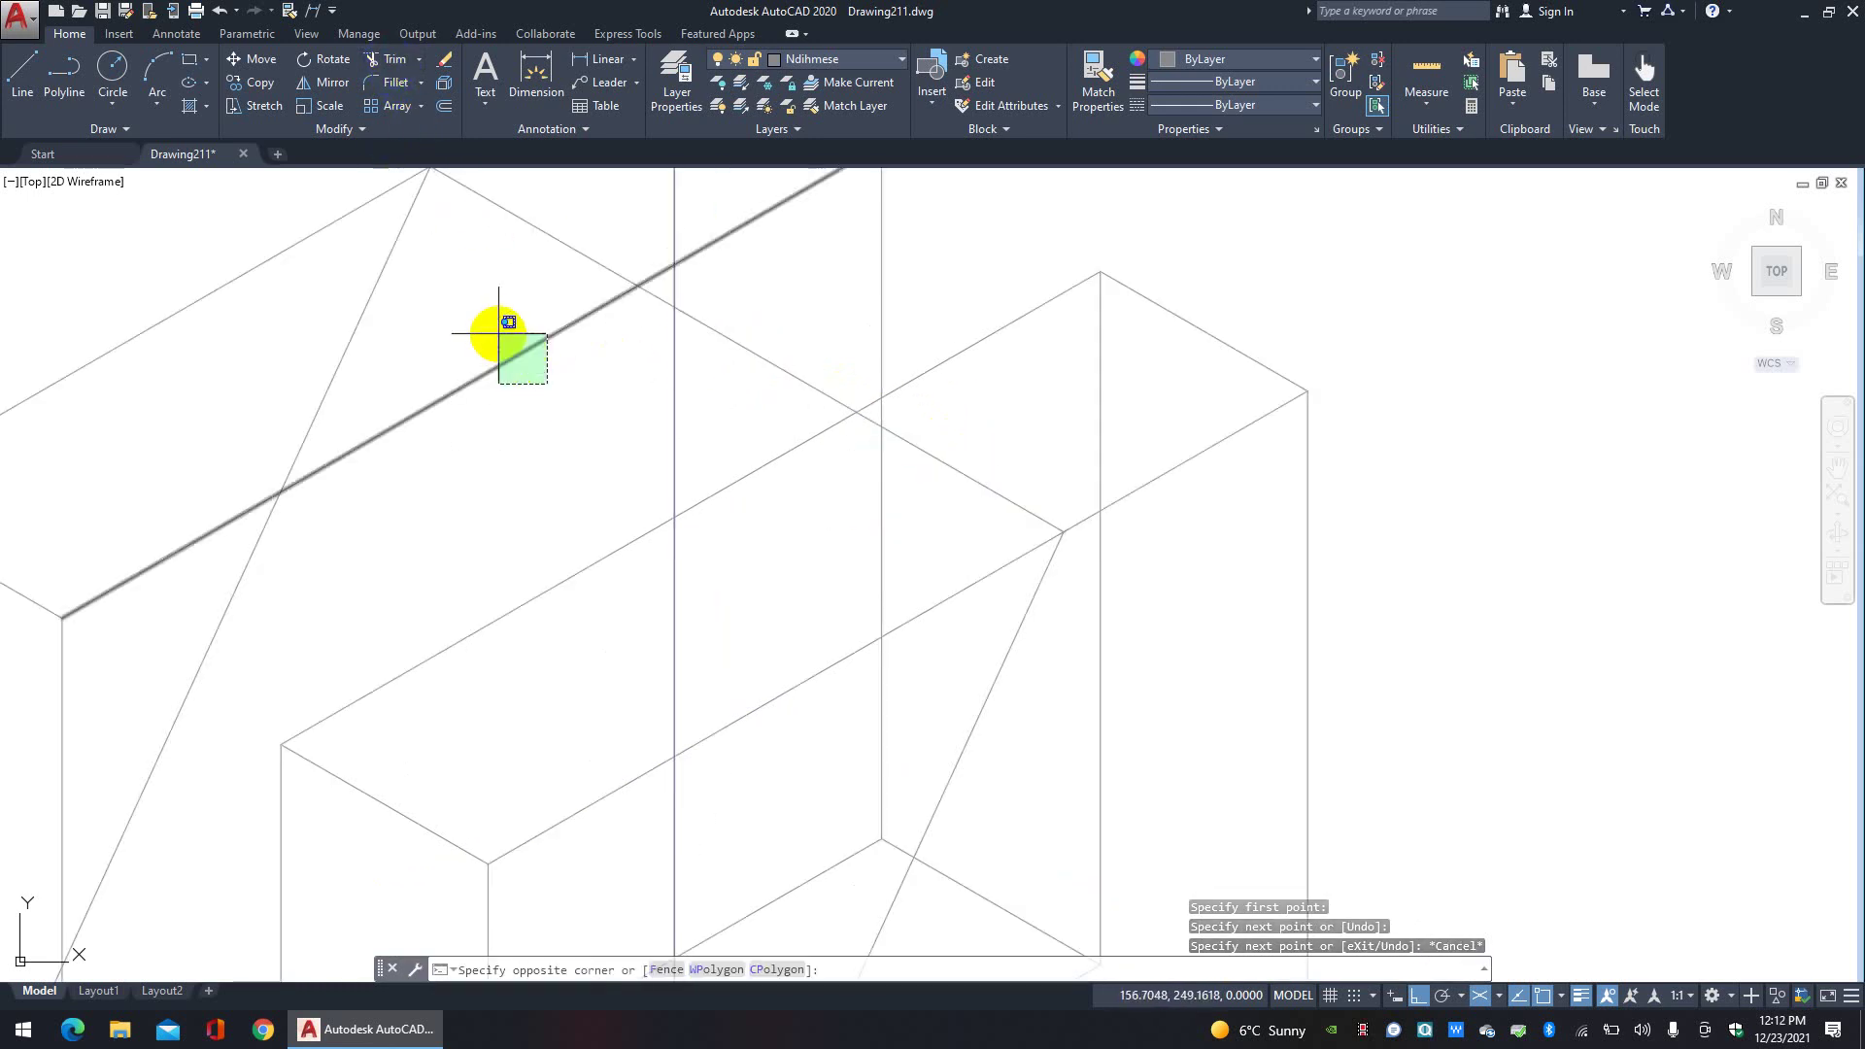
pyautogui.click(504, 320)
pyautogui.click(591, 612)
pyautogui.click(525, 528)
pyautogui.click(369, 61)
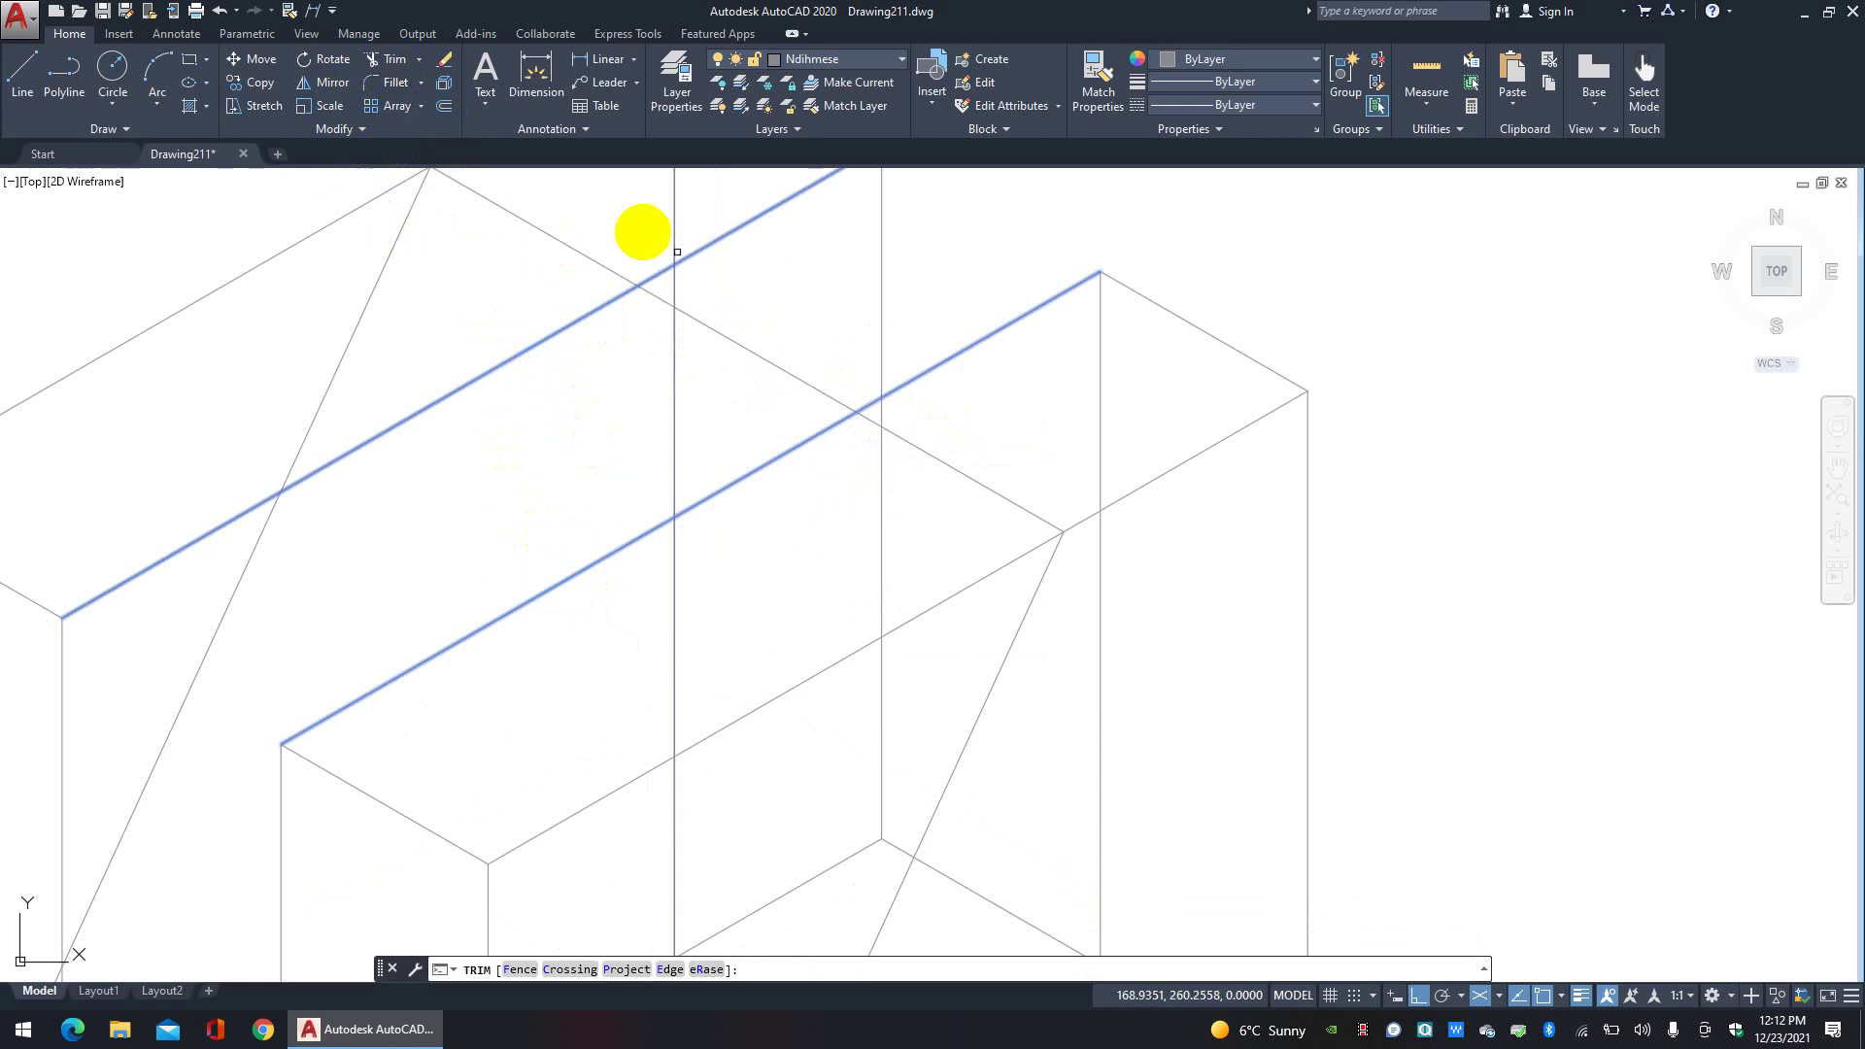
pyautogui.click(741, 333)
pyautogui.click(743, 335)
pyautogui.press('Return')
pyautogui.scroll(-4, 777, 348)
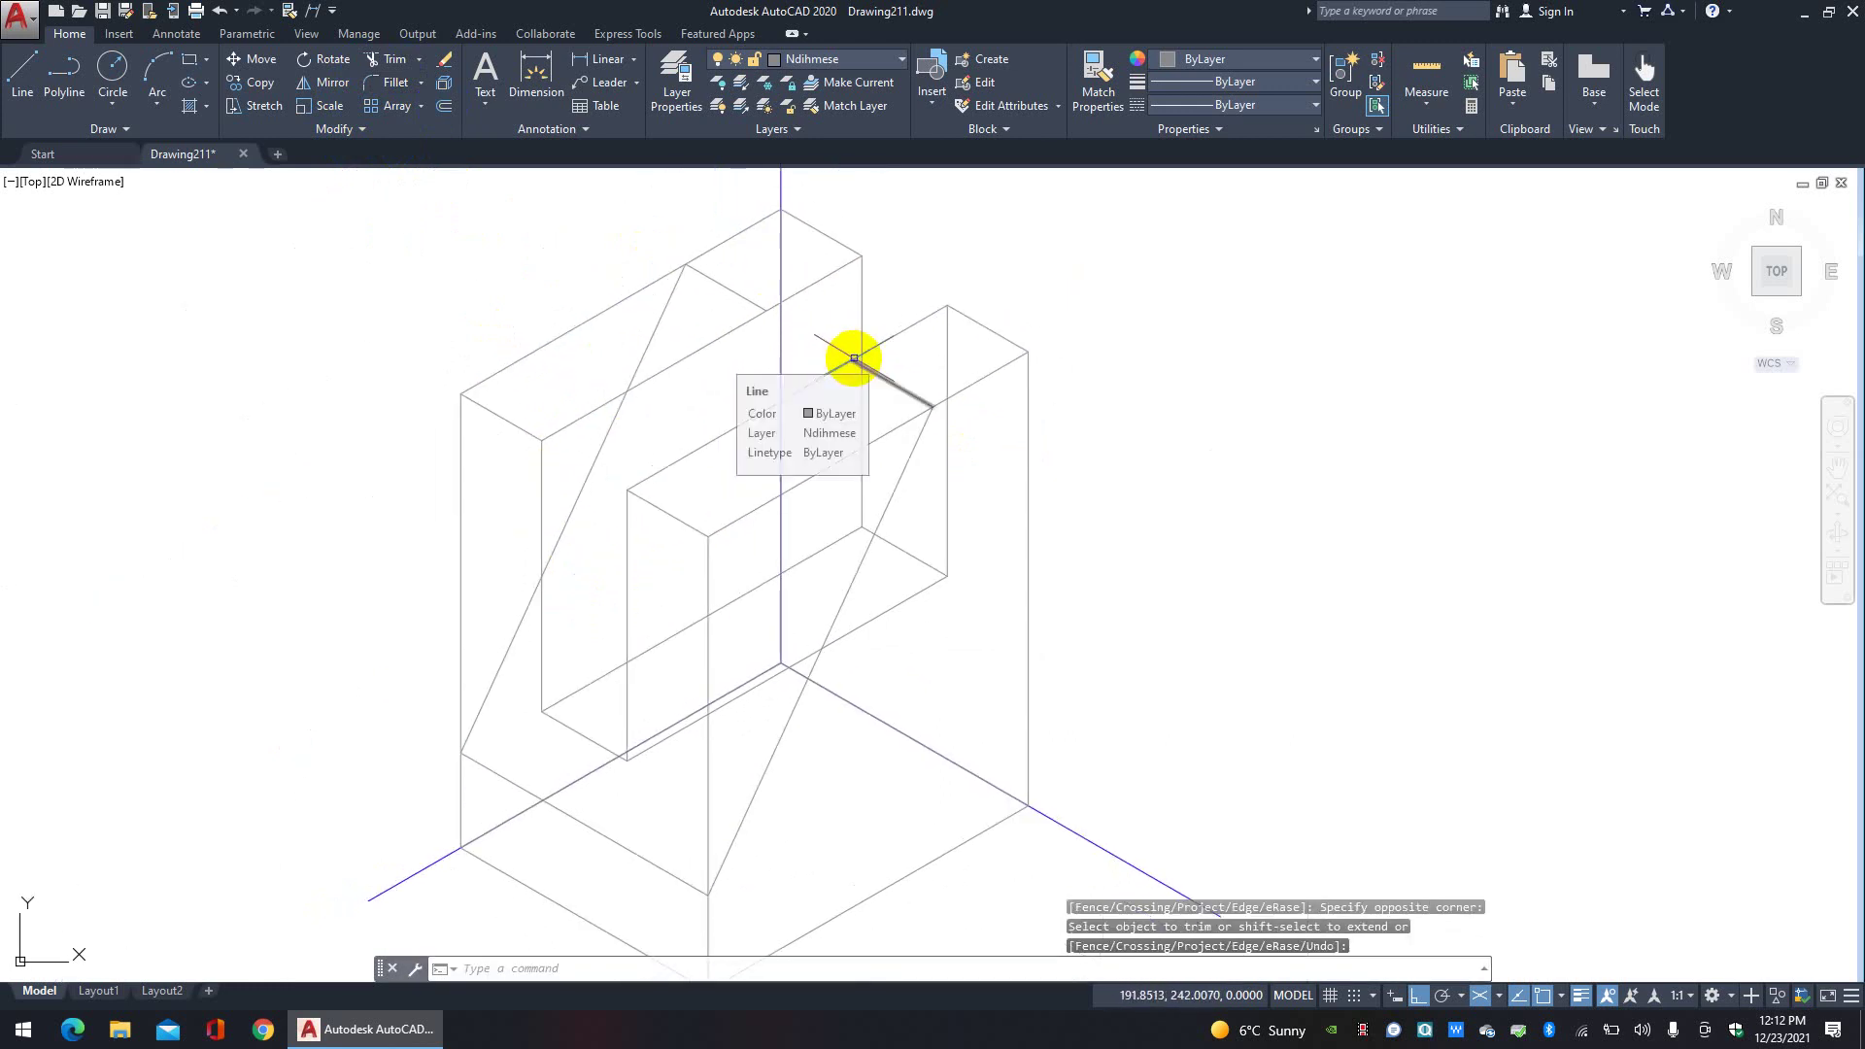
# Step: Copy the front sloping line from its upper end to the two points where the joining line meets the slot's long top edges
pyautogui.click(851, 359)
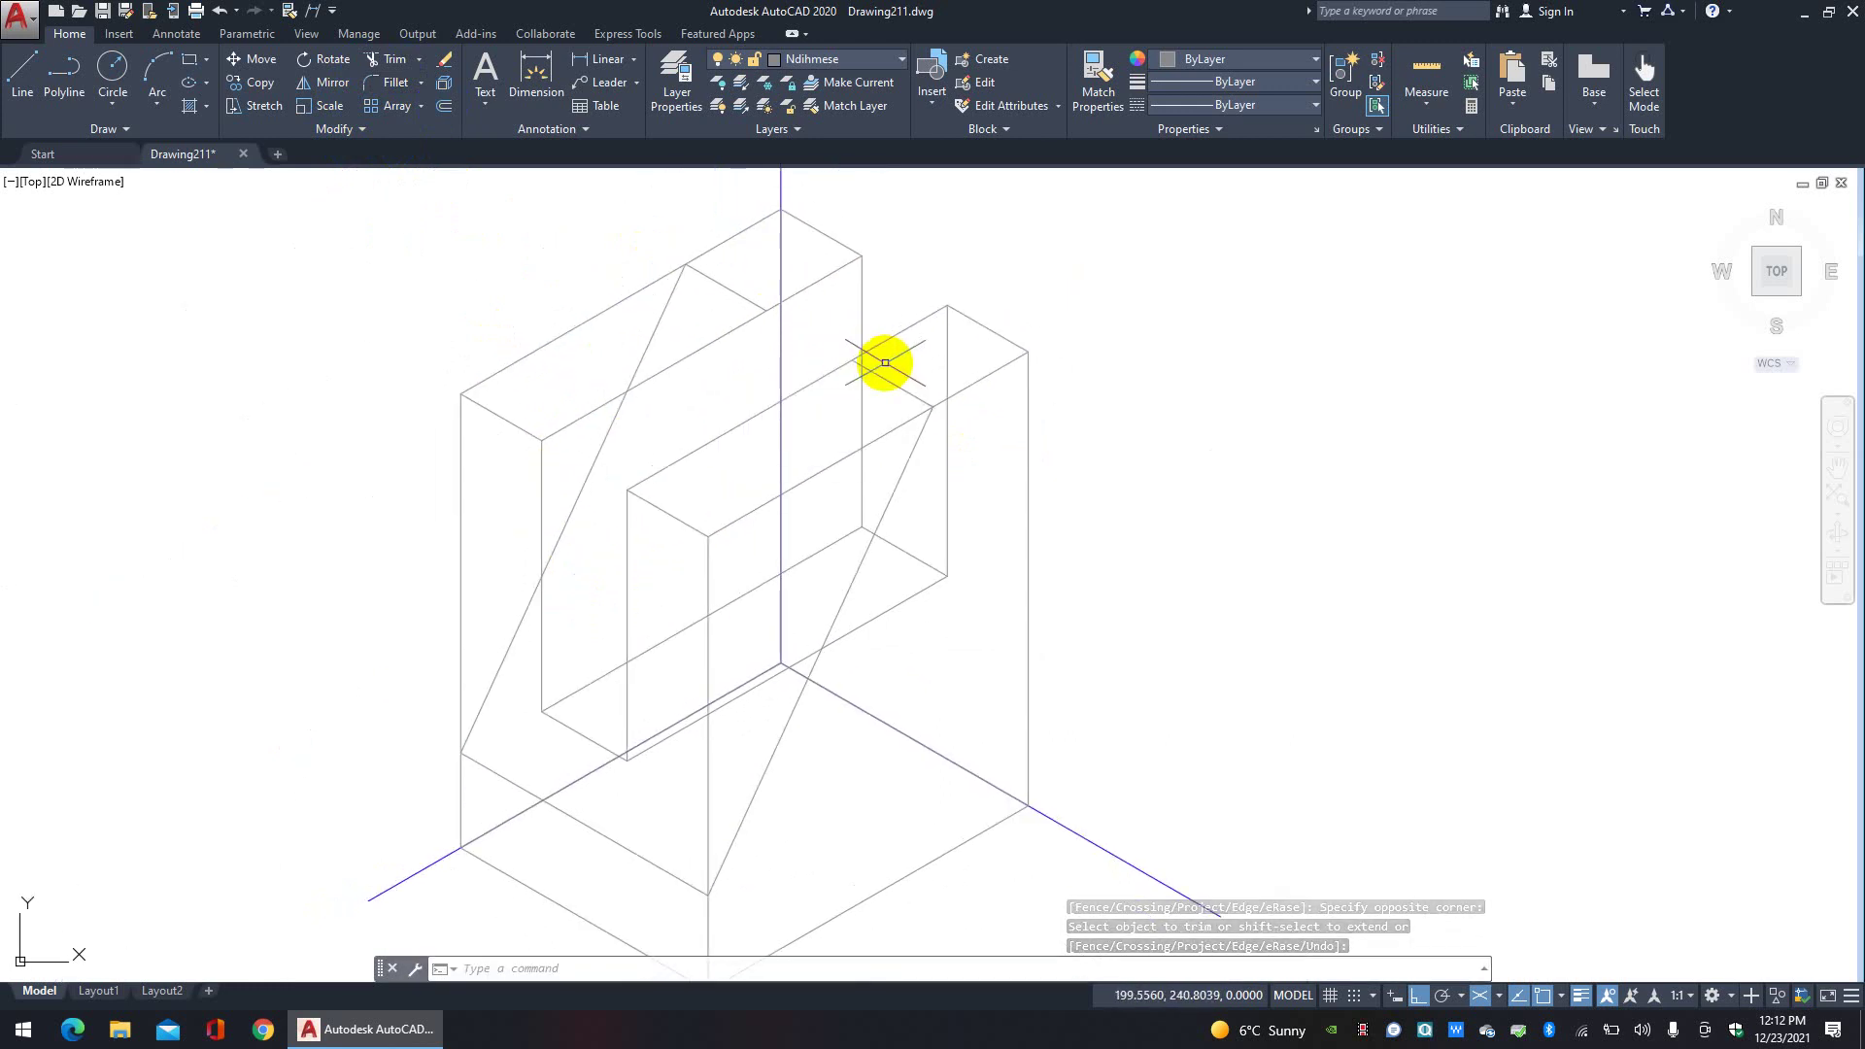
pyautogui.click(861, 277)
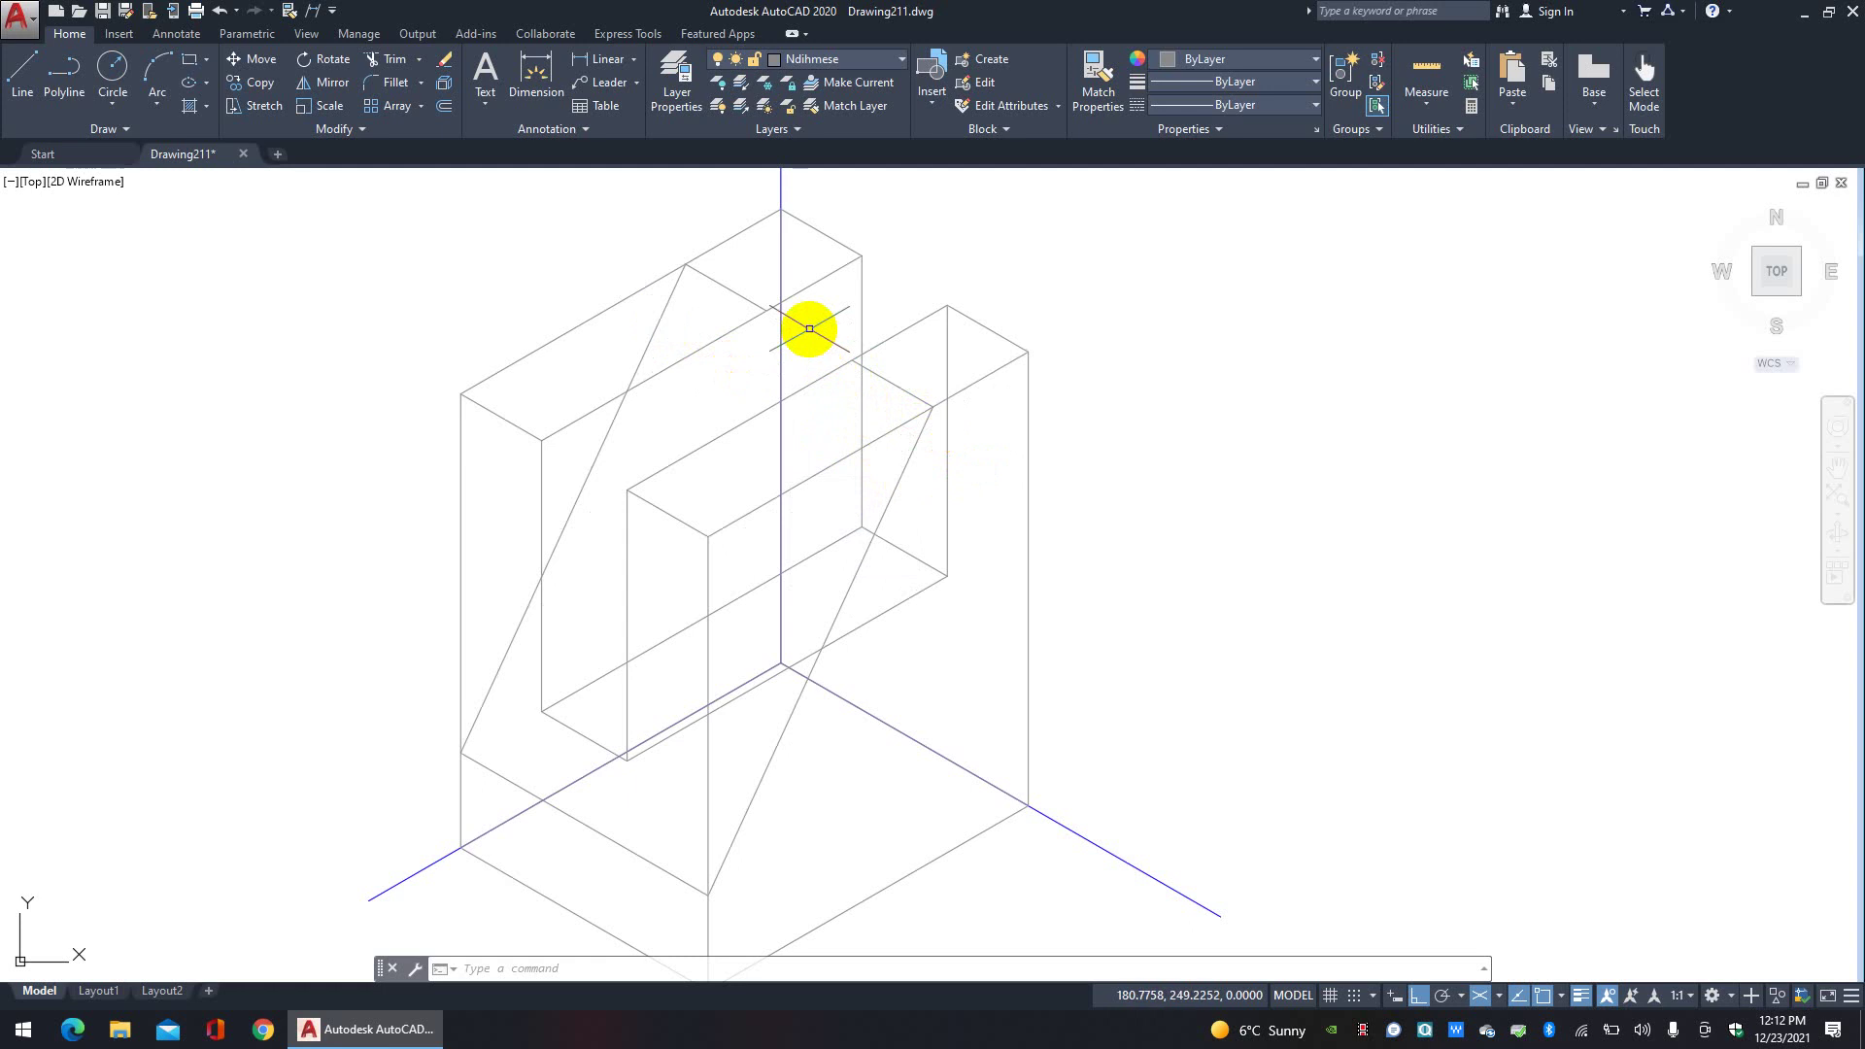
pyautogui.click(917, 434)
pyautogui.click(261, 82)
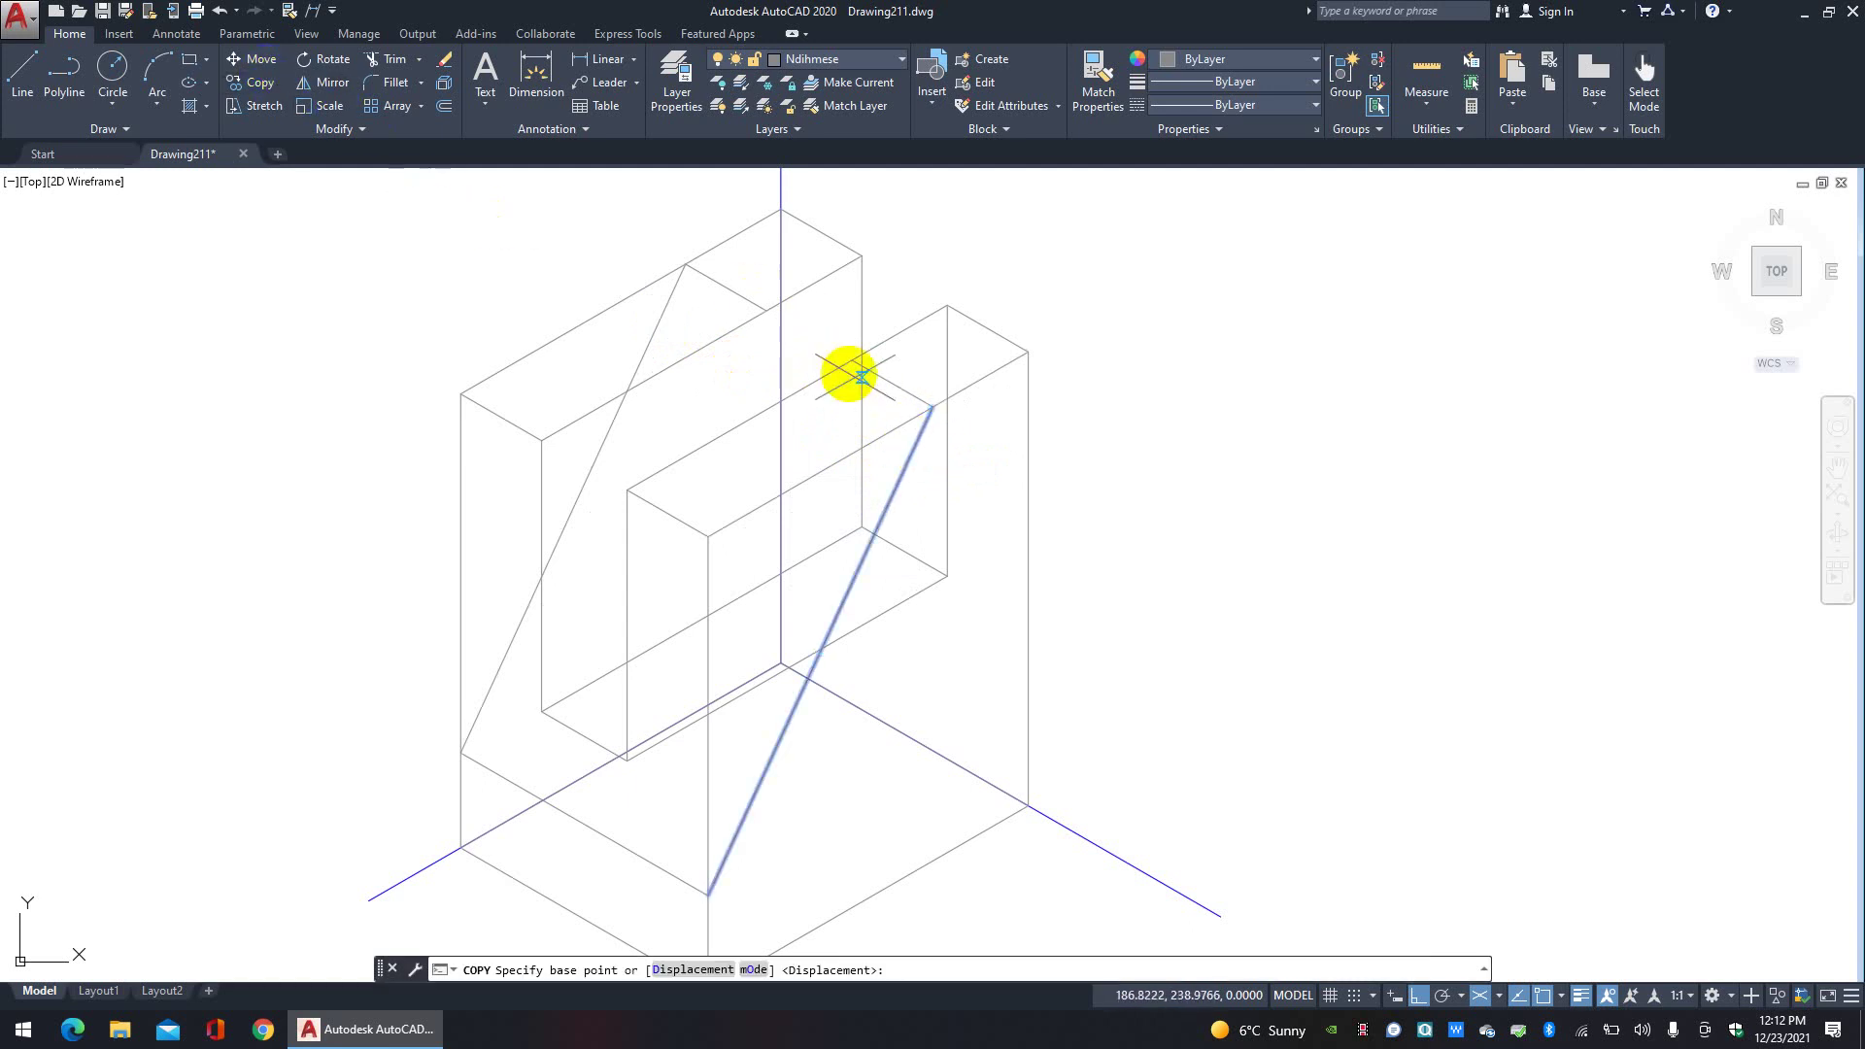
pyautogui.click(933, 407)
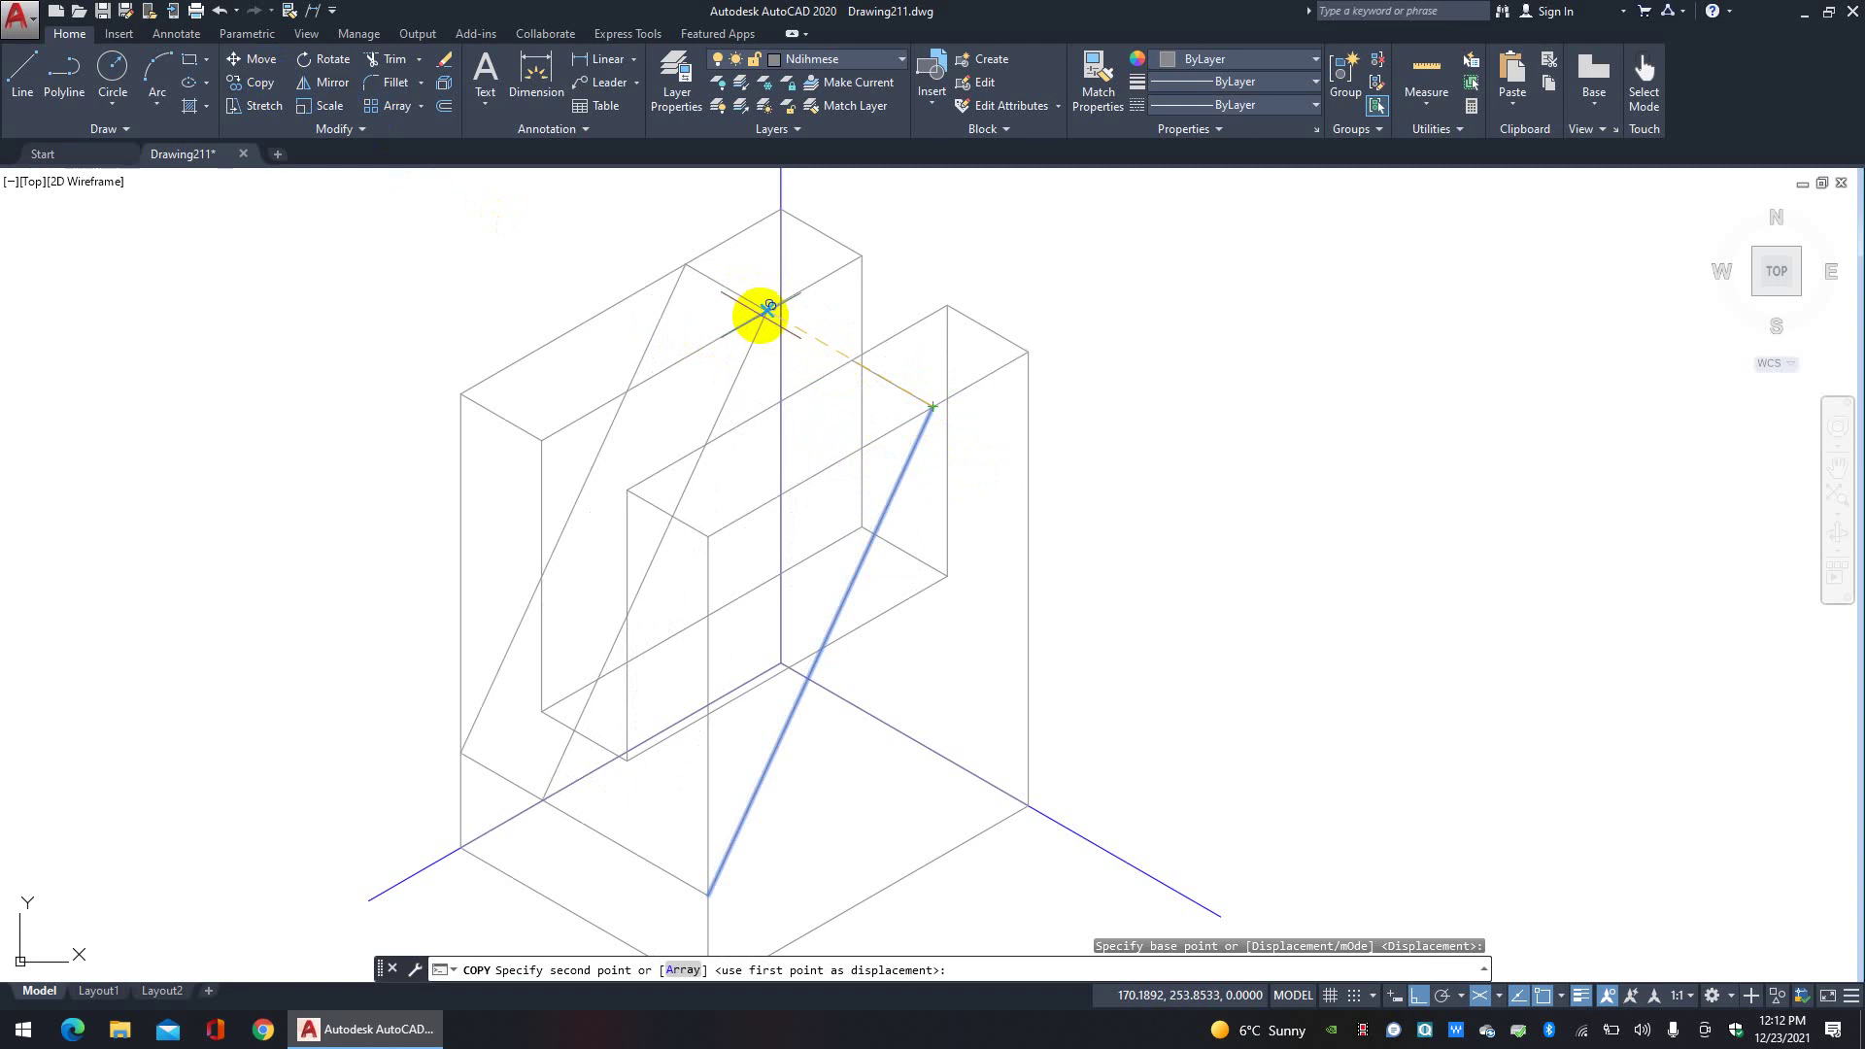
pyautogui.click(766, 311)
pyautogui.scroll(4, 854, 366)
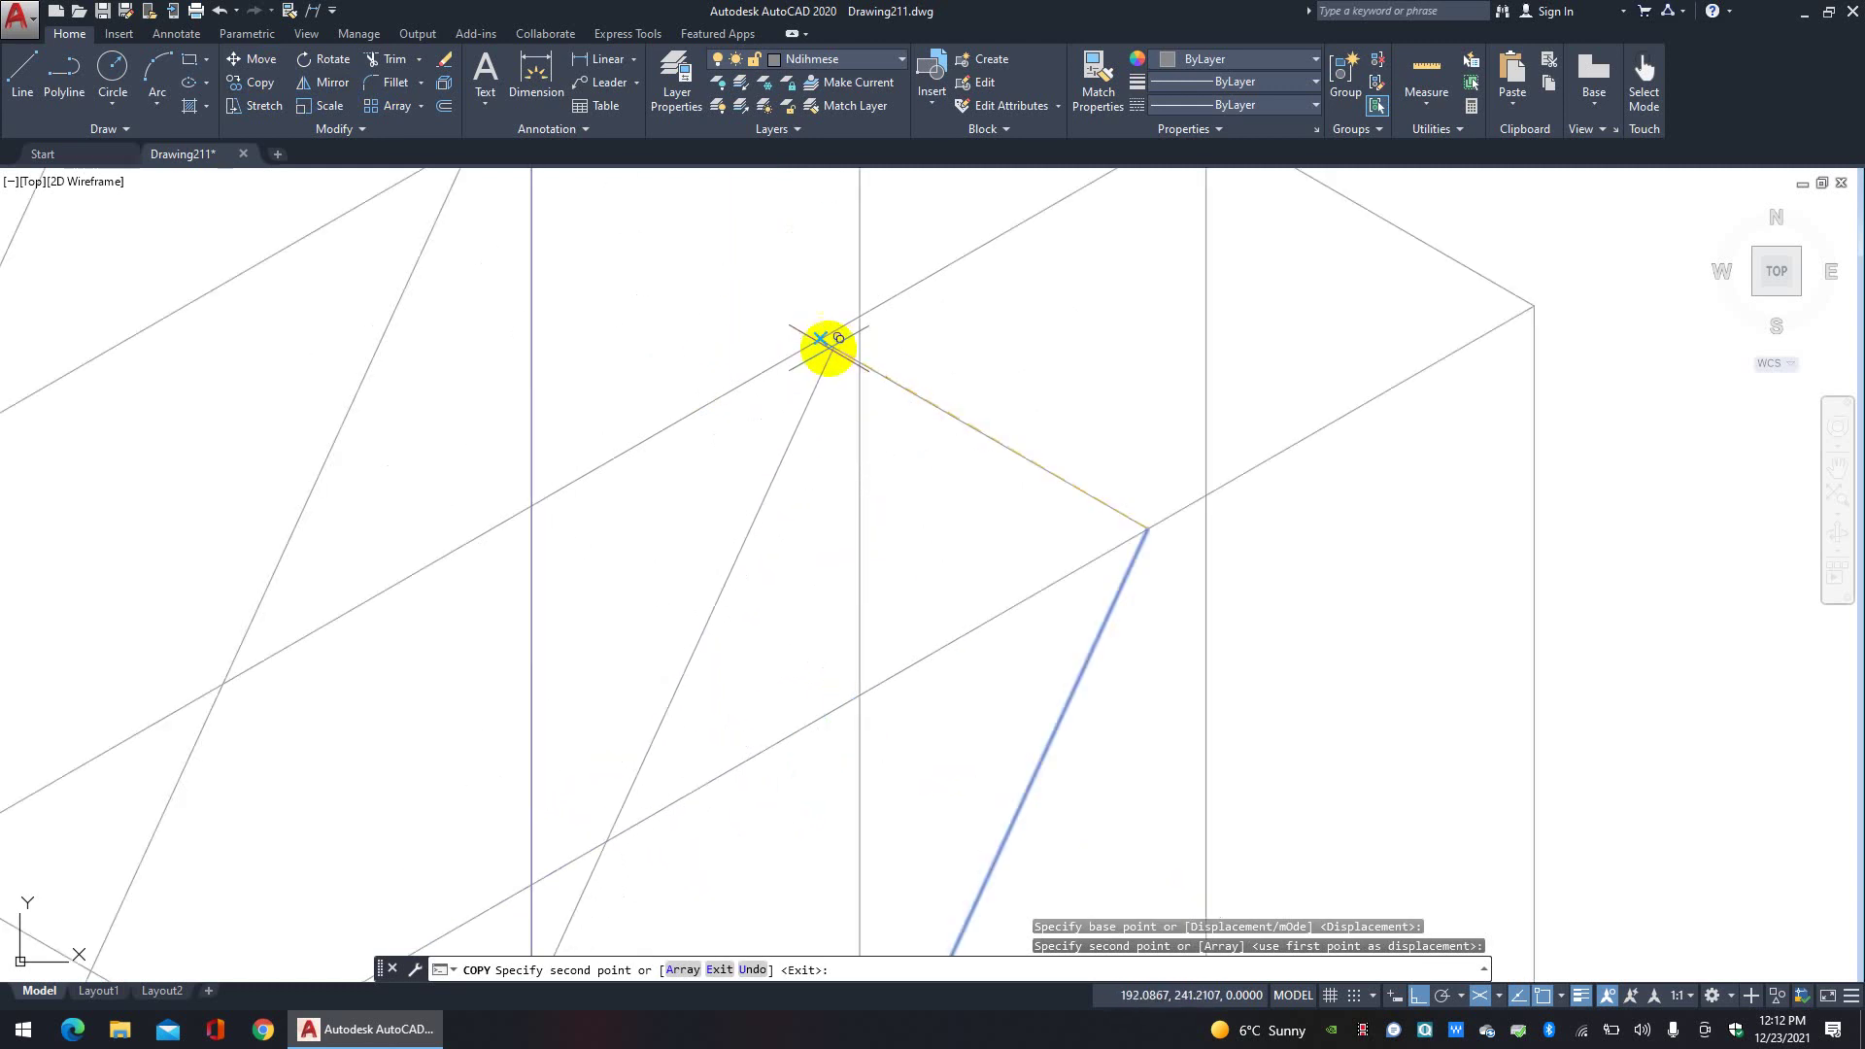
pyautogui.click(826, 342)
pyautogui.scroll(-5, 854, 300)
pyautogui.rightClick(874, 279)
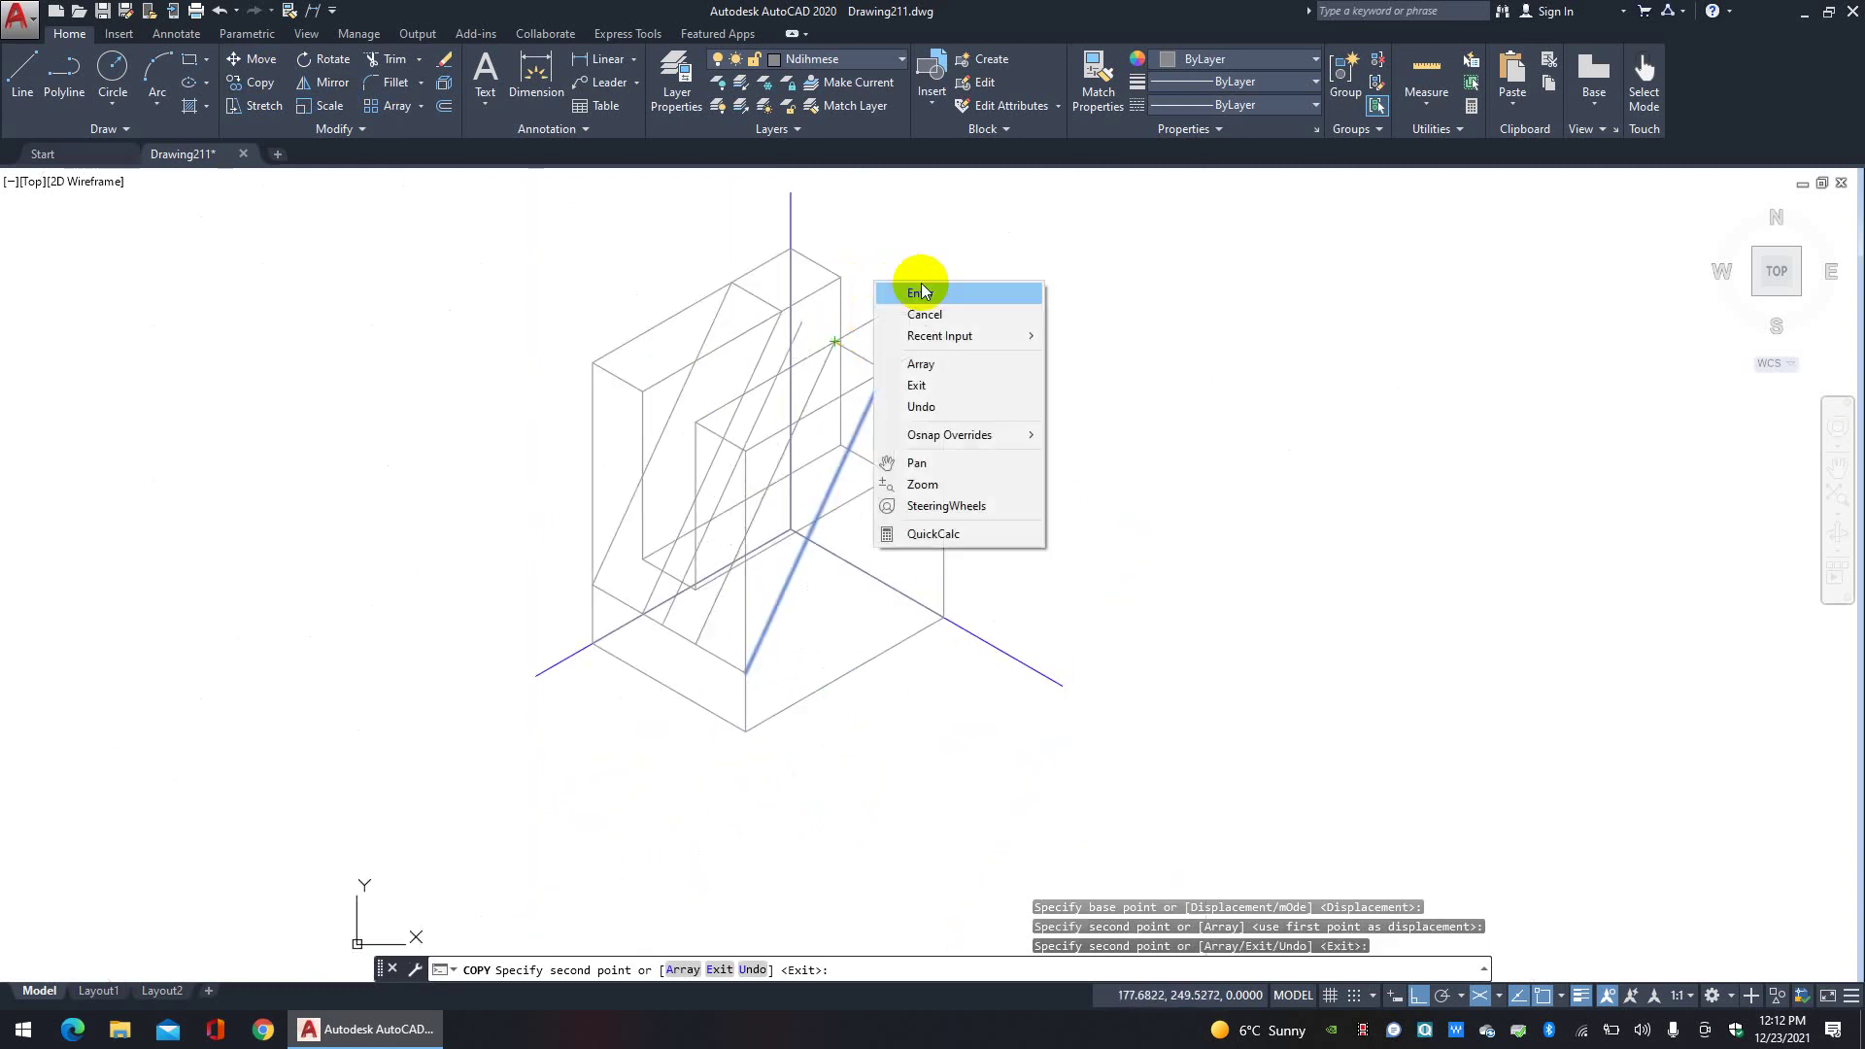
pyautogui.click(916, 293)
# Step: Trim the lower ends of the two copied inner sloping lines below the slot floor, using its two long bottom edges as cutting edges
pyautogui.scroll(2, 1043, 297)
pyautogui.scroll(4, 874, 506)
pyautogui.scroll(-3, 1182, 383)
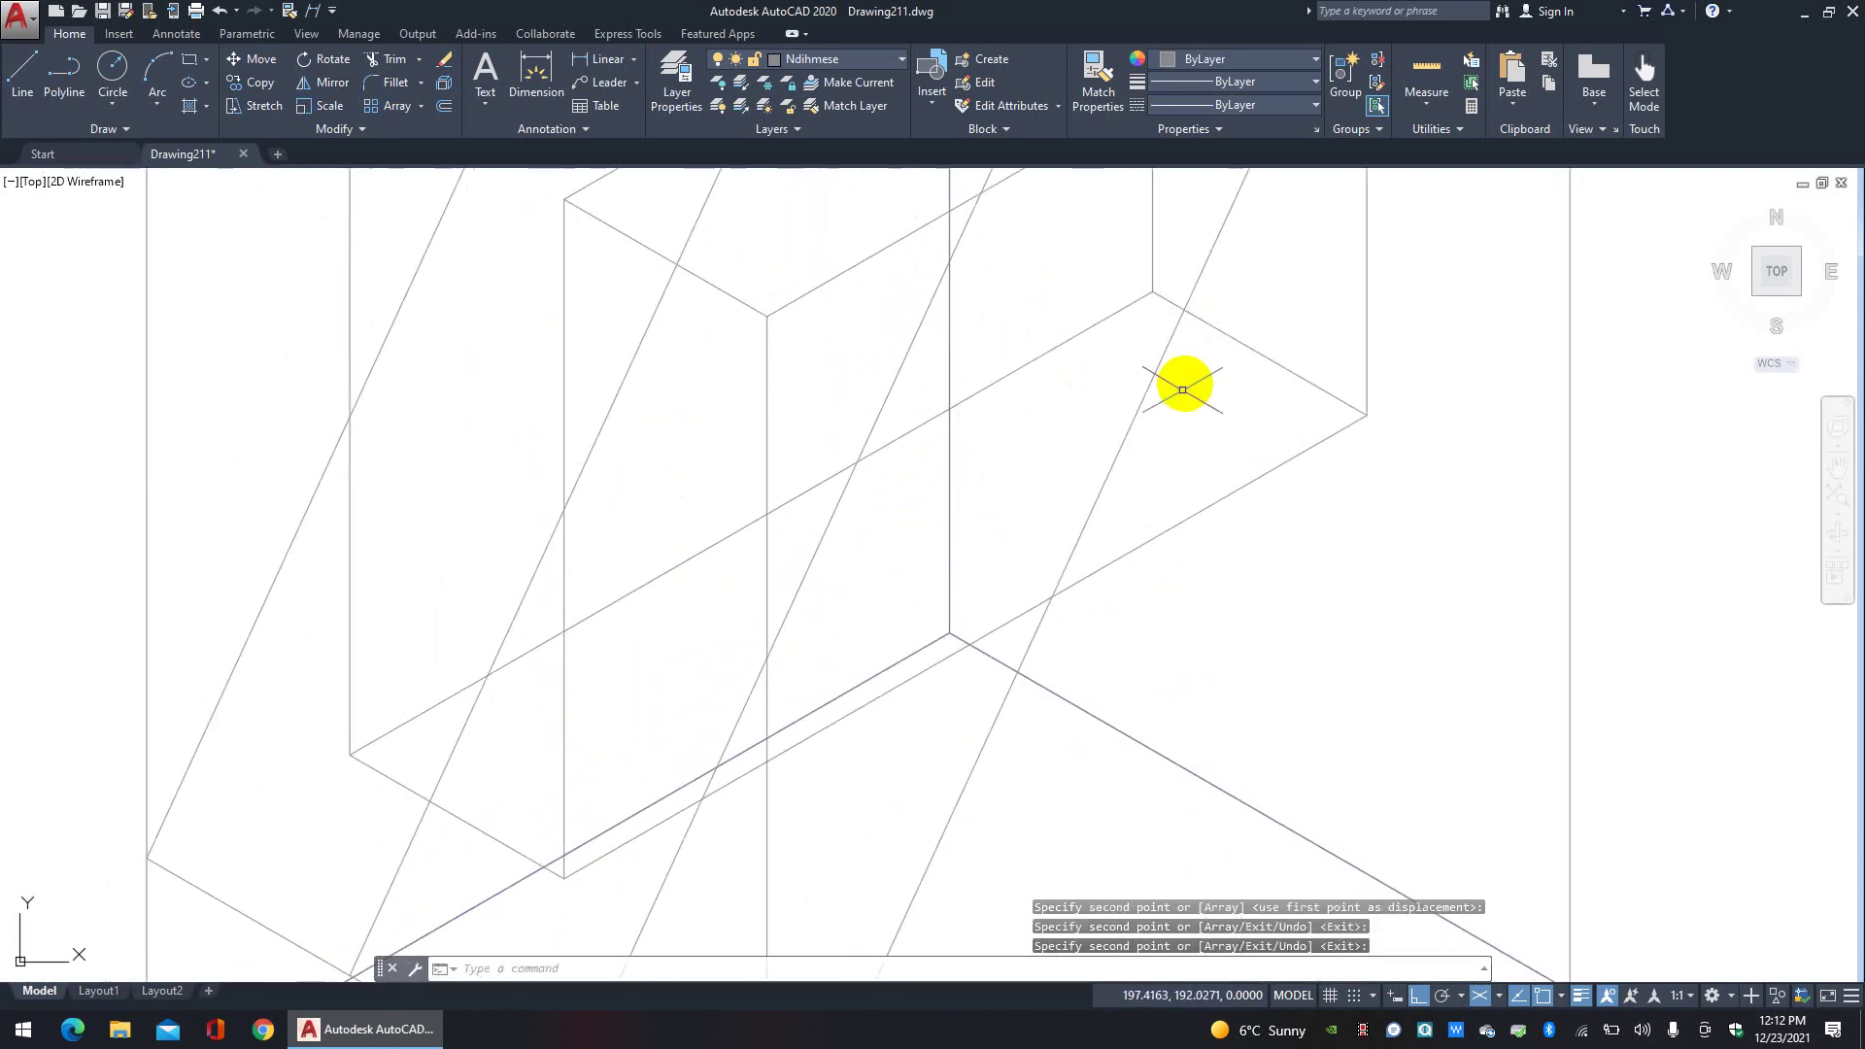
pyautogui.press('Return')
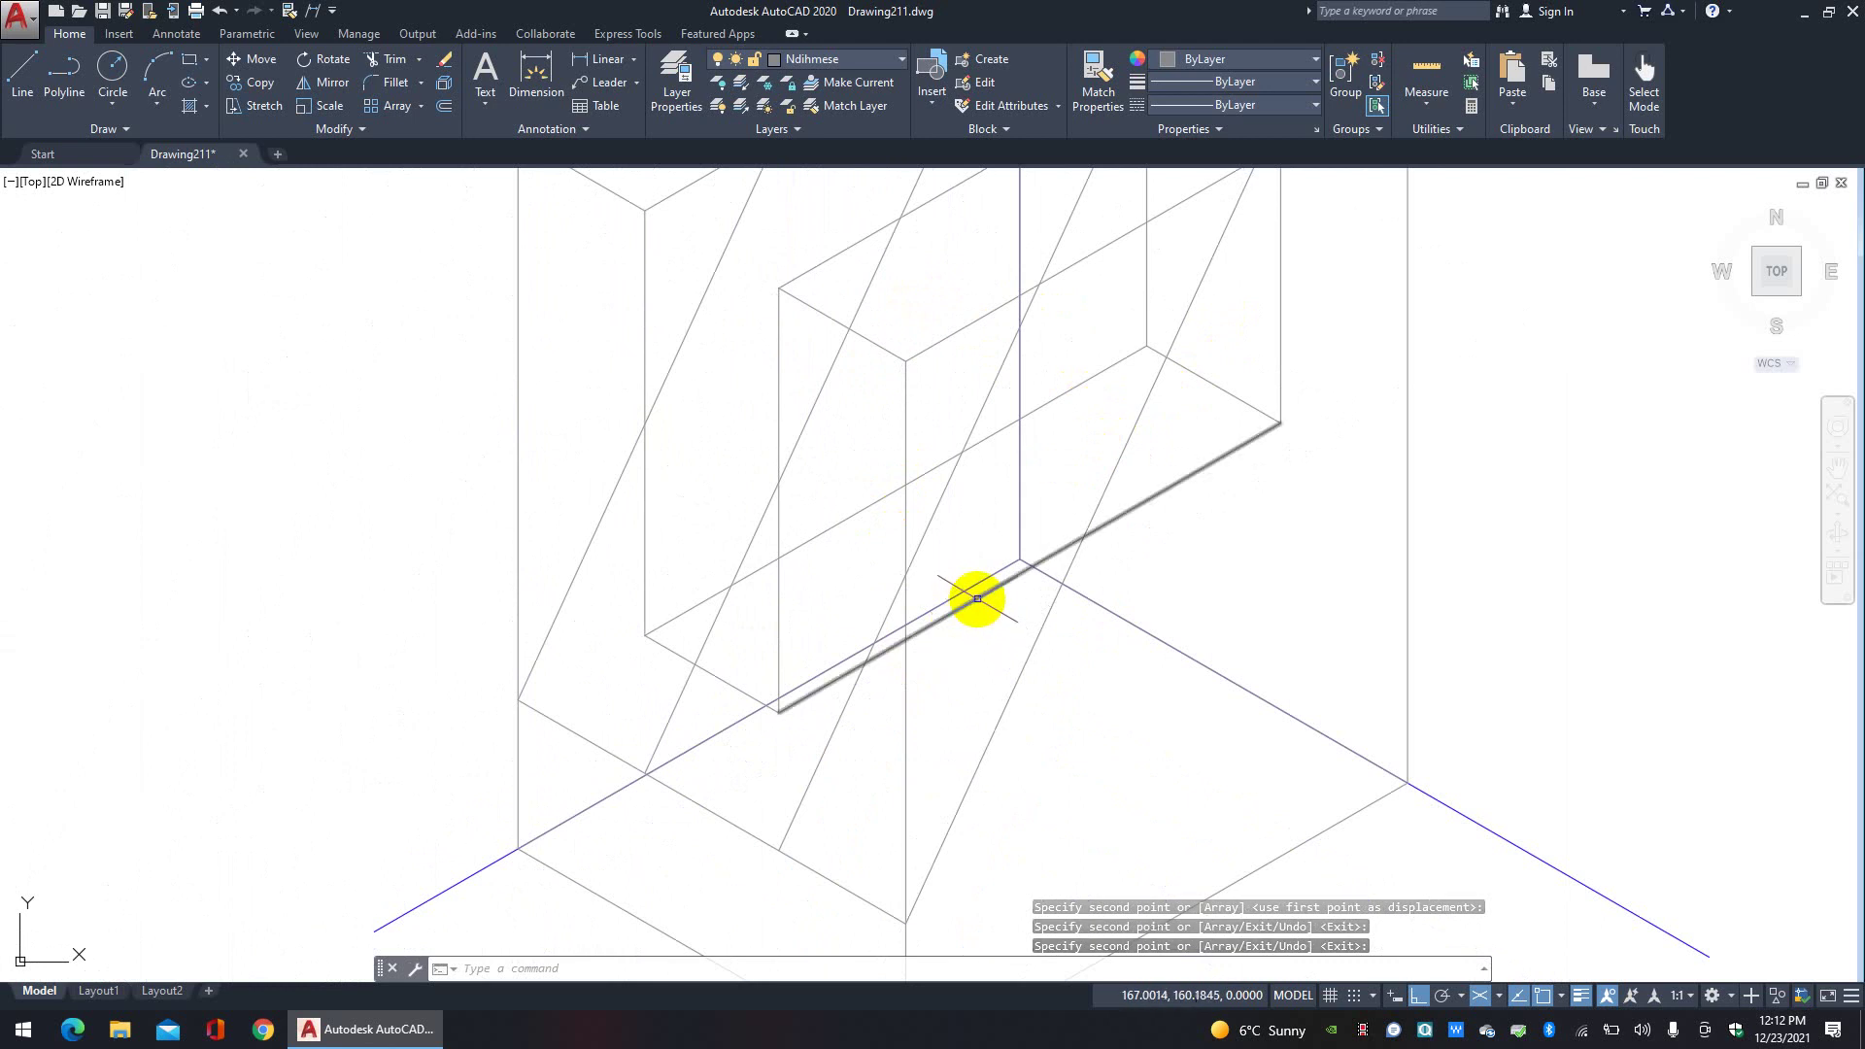
pyautogui.click(975, 599)
pyautogui.click(859, 506)
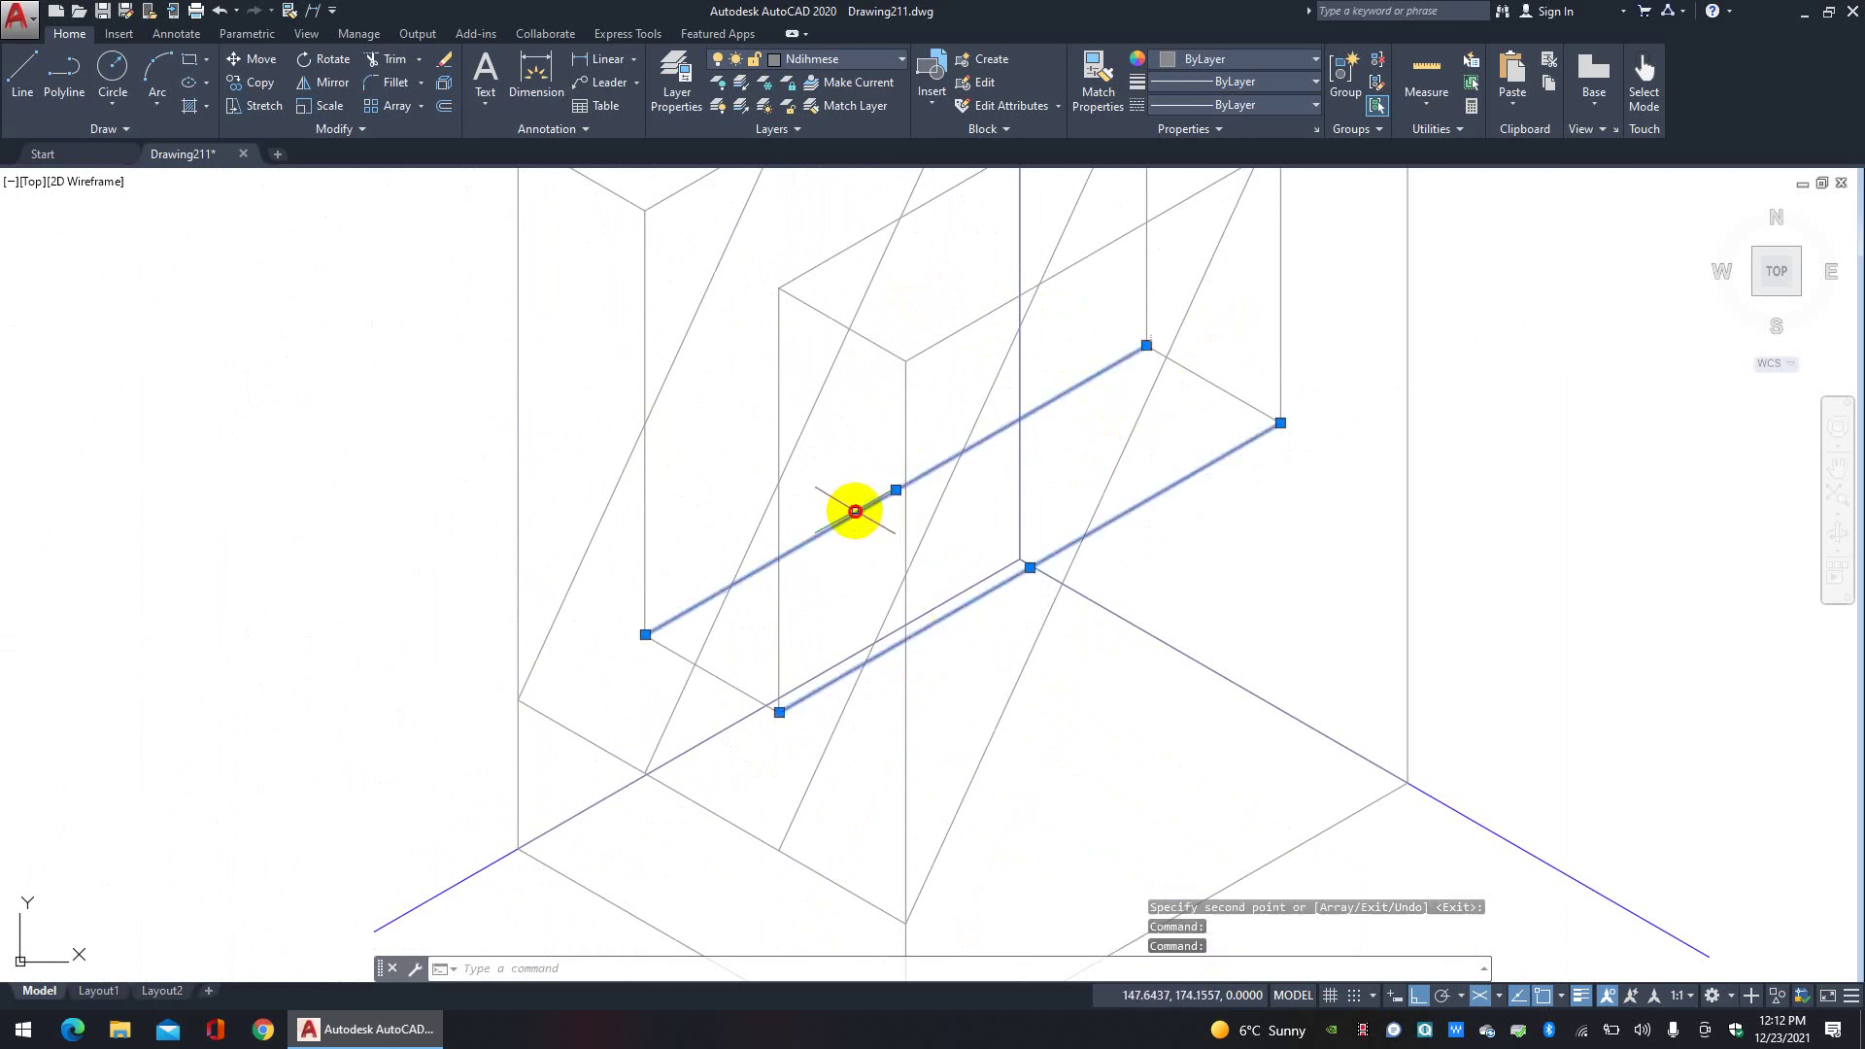
pyautogui.click(385, 64)
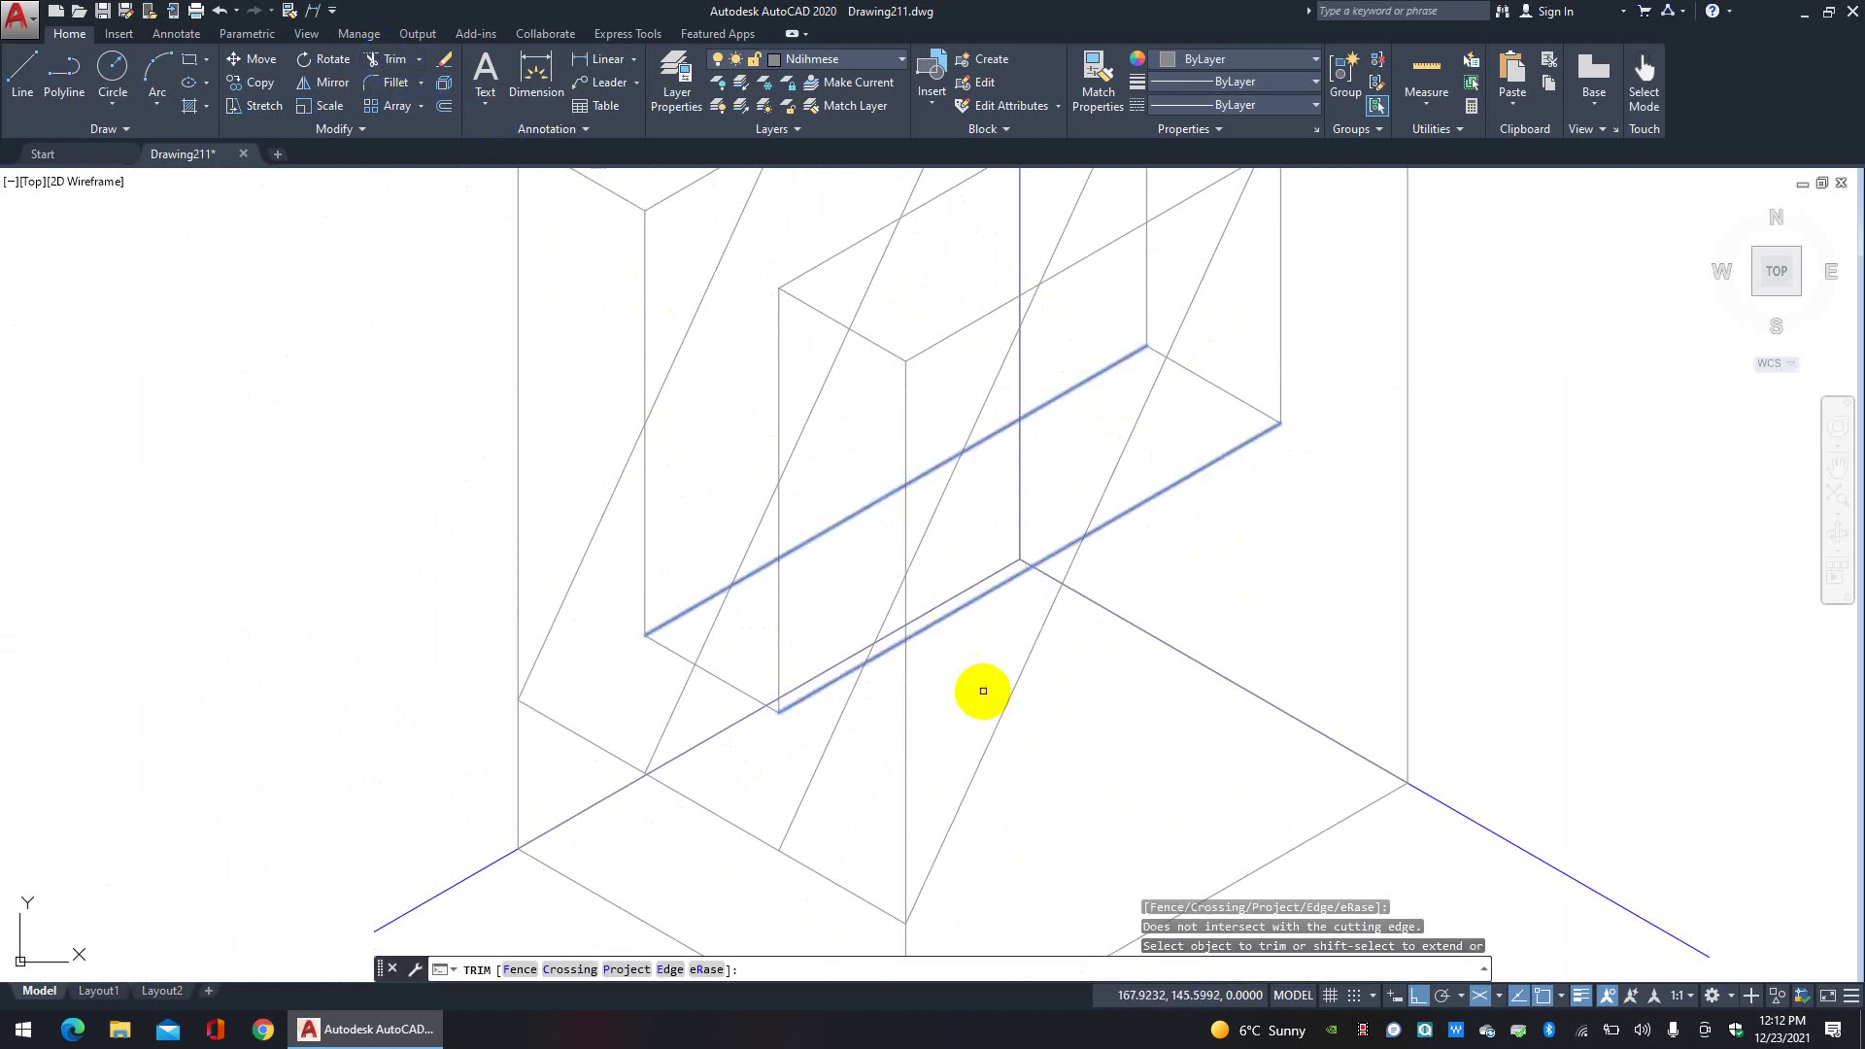
pyautogui.rightClick(846, 774)
pyautogui.click(839, 777)
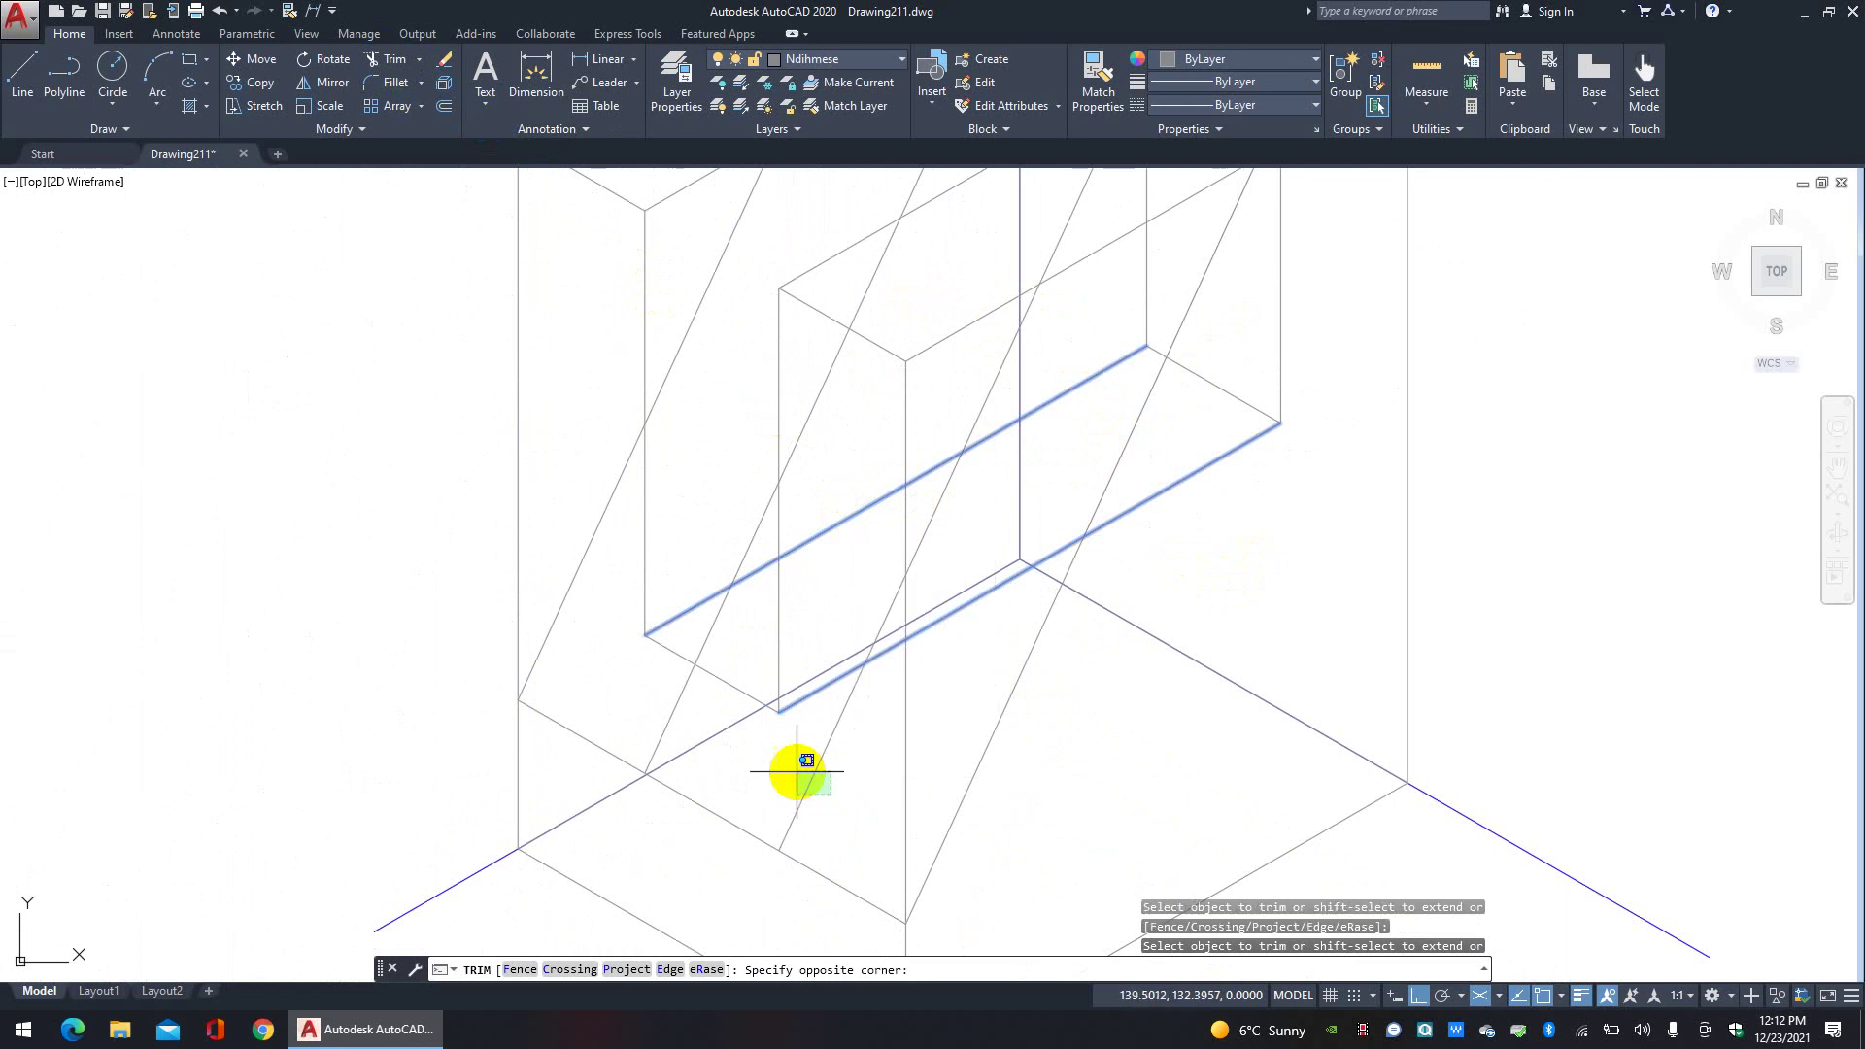
pyautogui.click(790, 770)
pyautogui.click(699, 713)
pyautogui.click(680, 691)
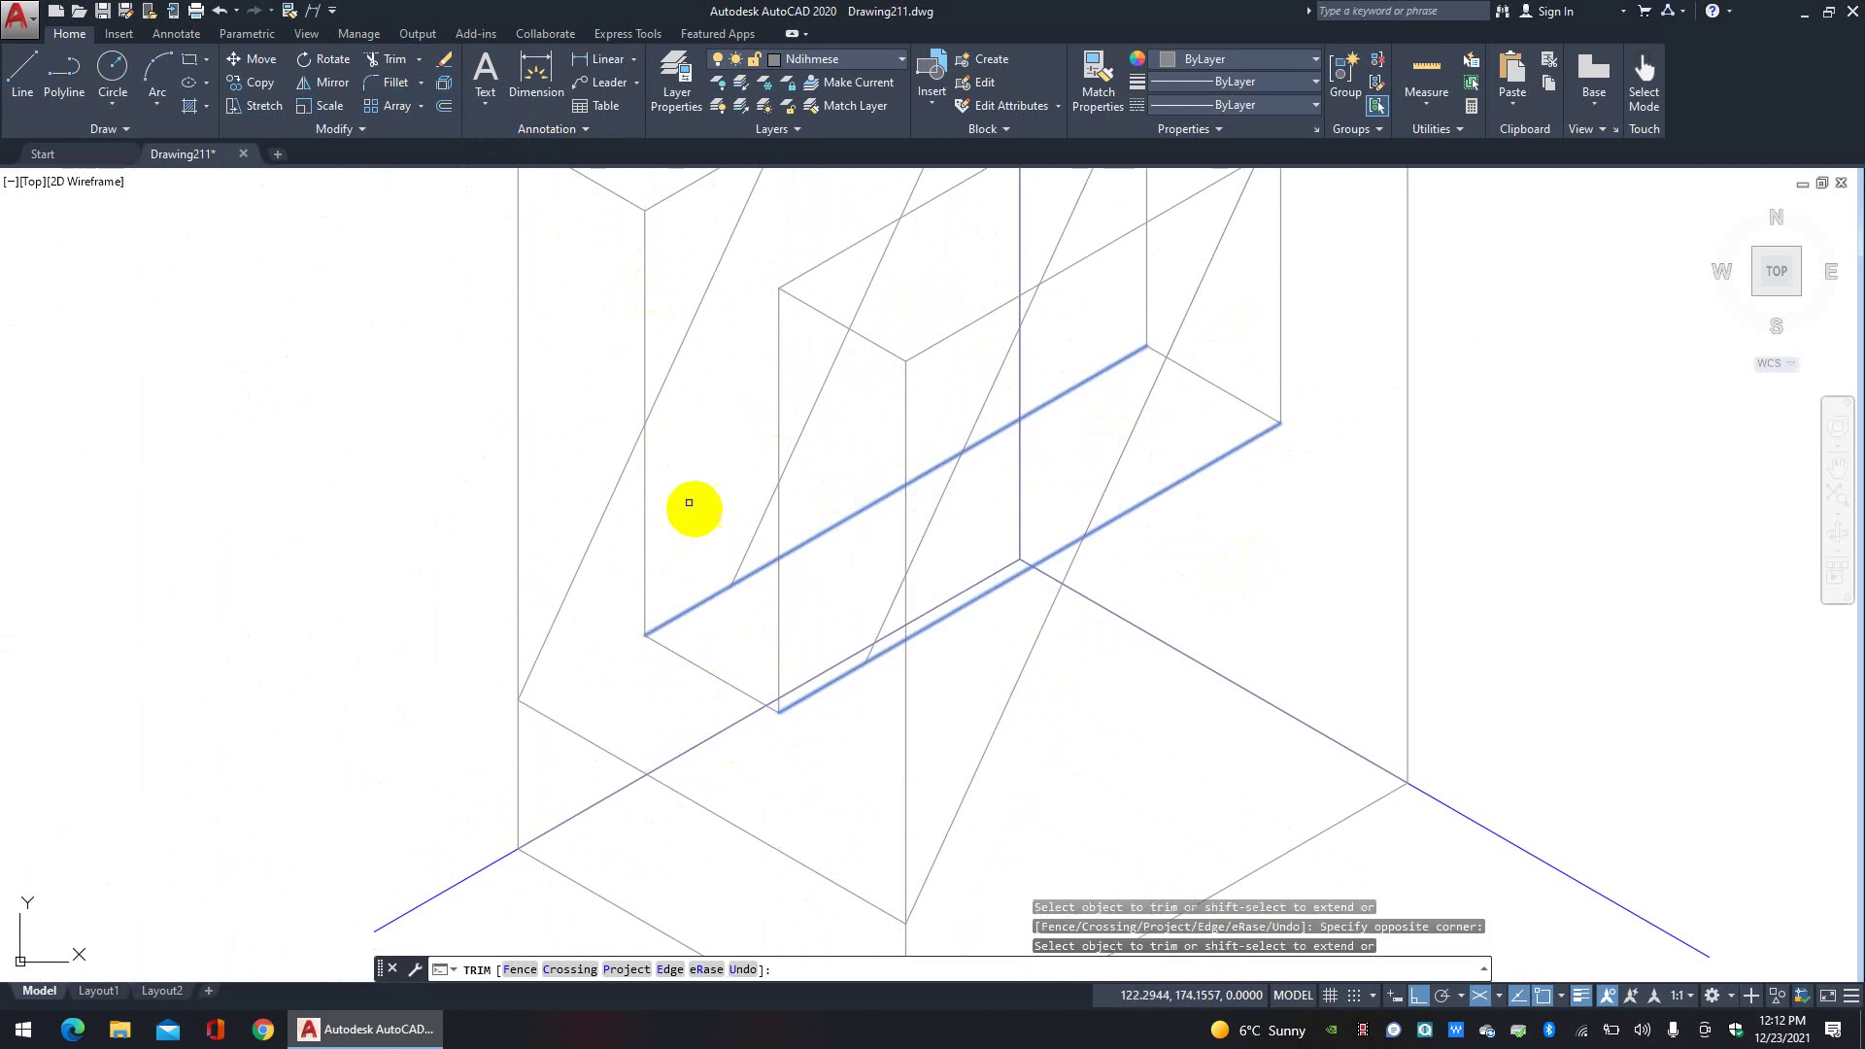
pyautogui.rightClick(686, 495)
pyautogui.click(720, 507)
# Step: Draw a line across the slot floor joining the lower ends of the two inner sloping lines
pyautogui.click(12, 83)
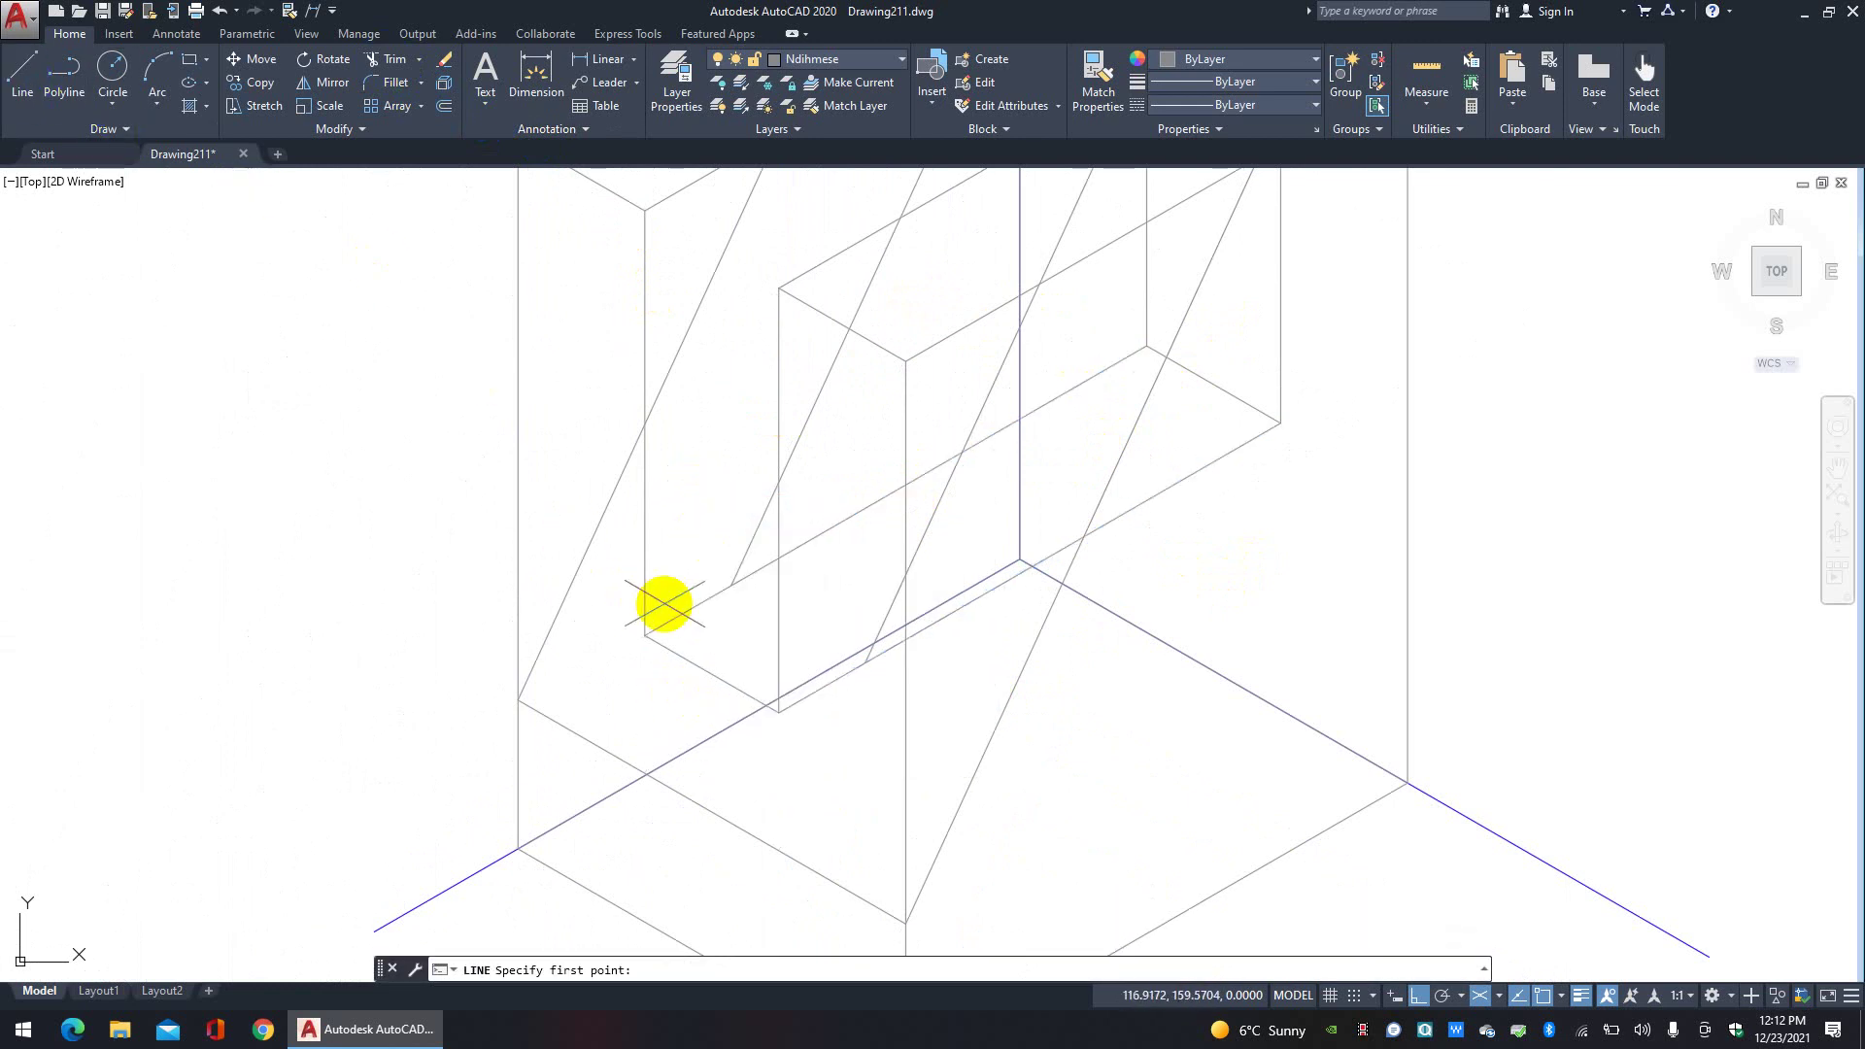
pyautogui.click(731, 587)
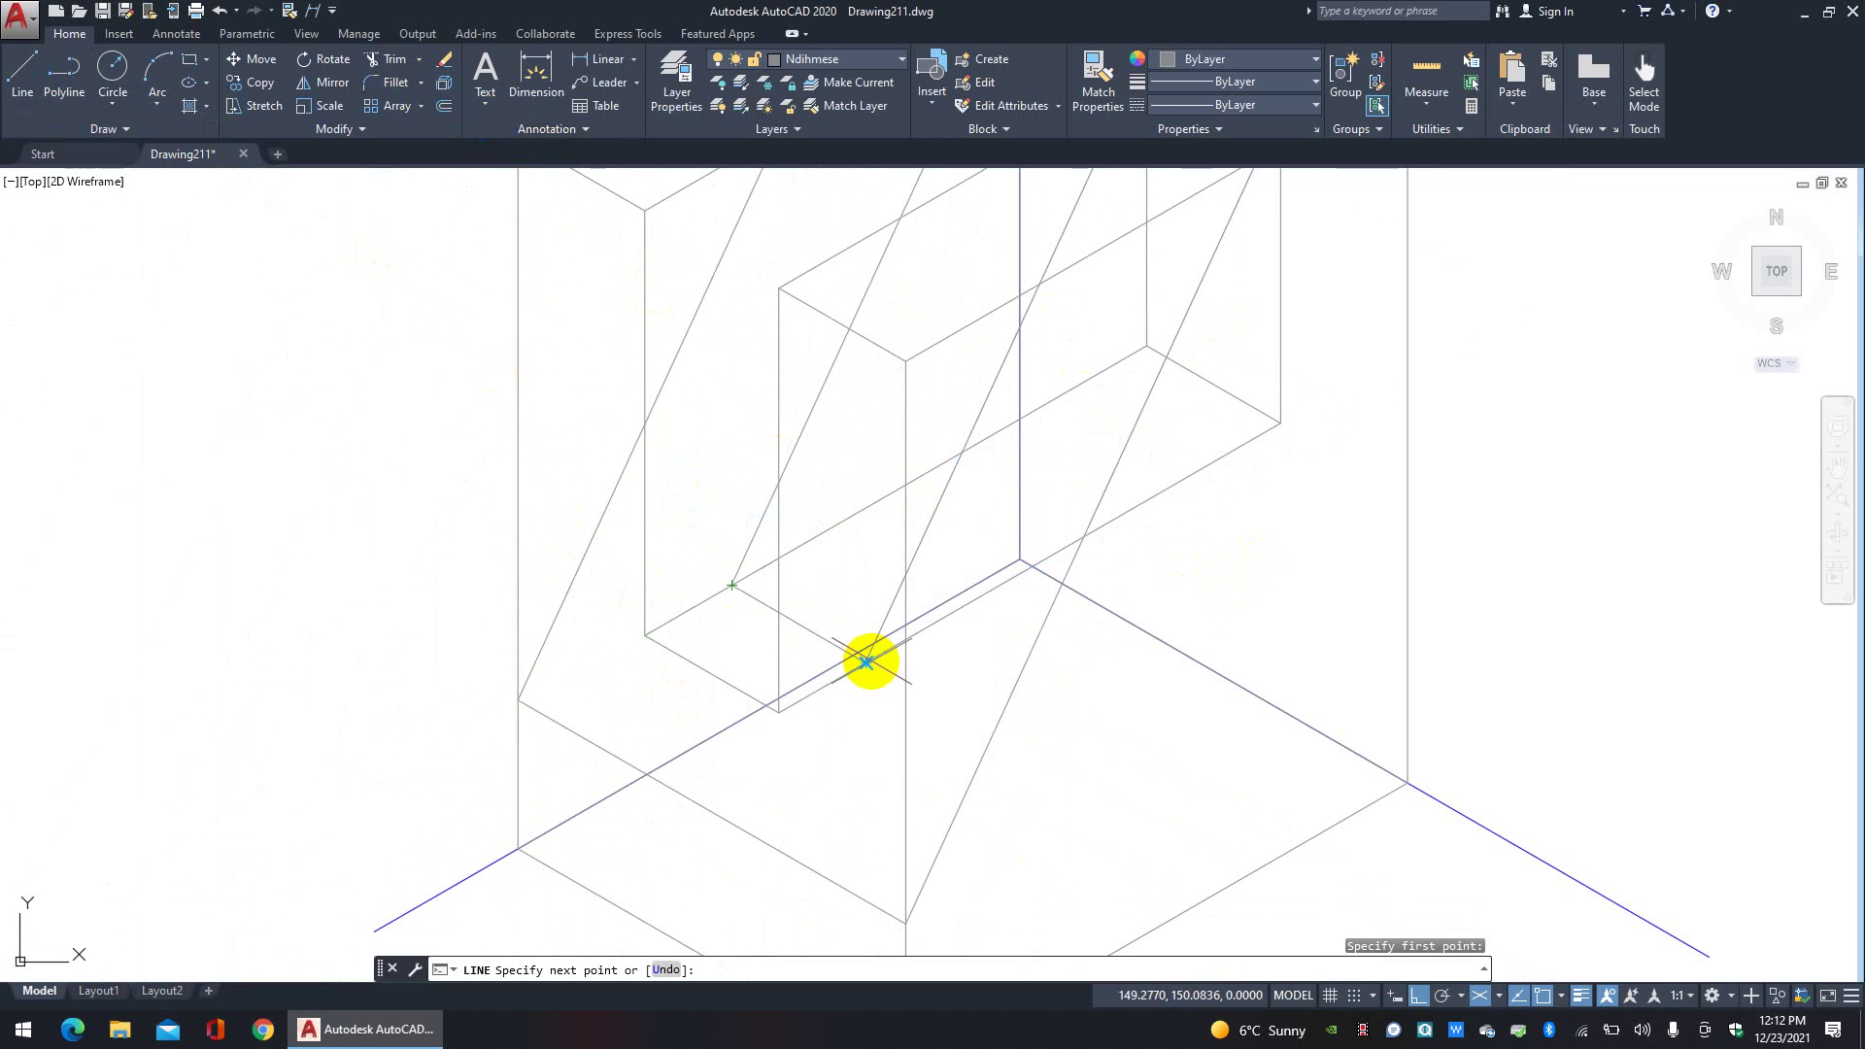
pyautogui.click(866, 662)
pyautogui.rightClick(864, 664)
pyautogui.click(879, 672)
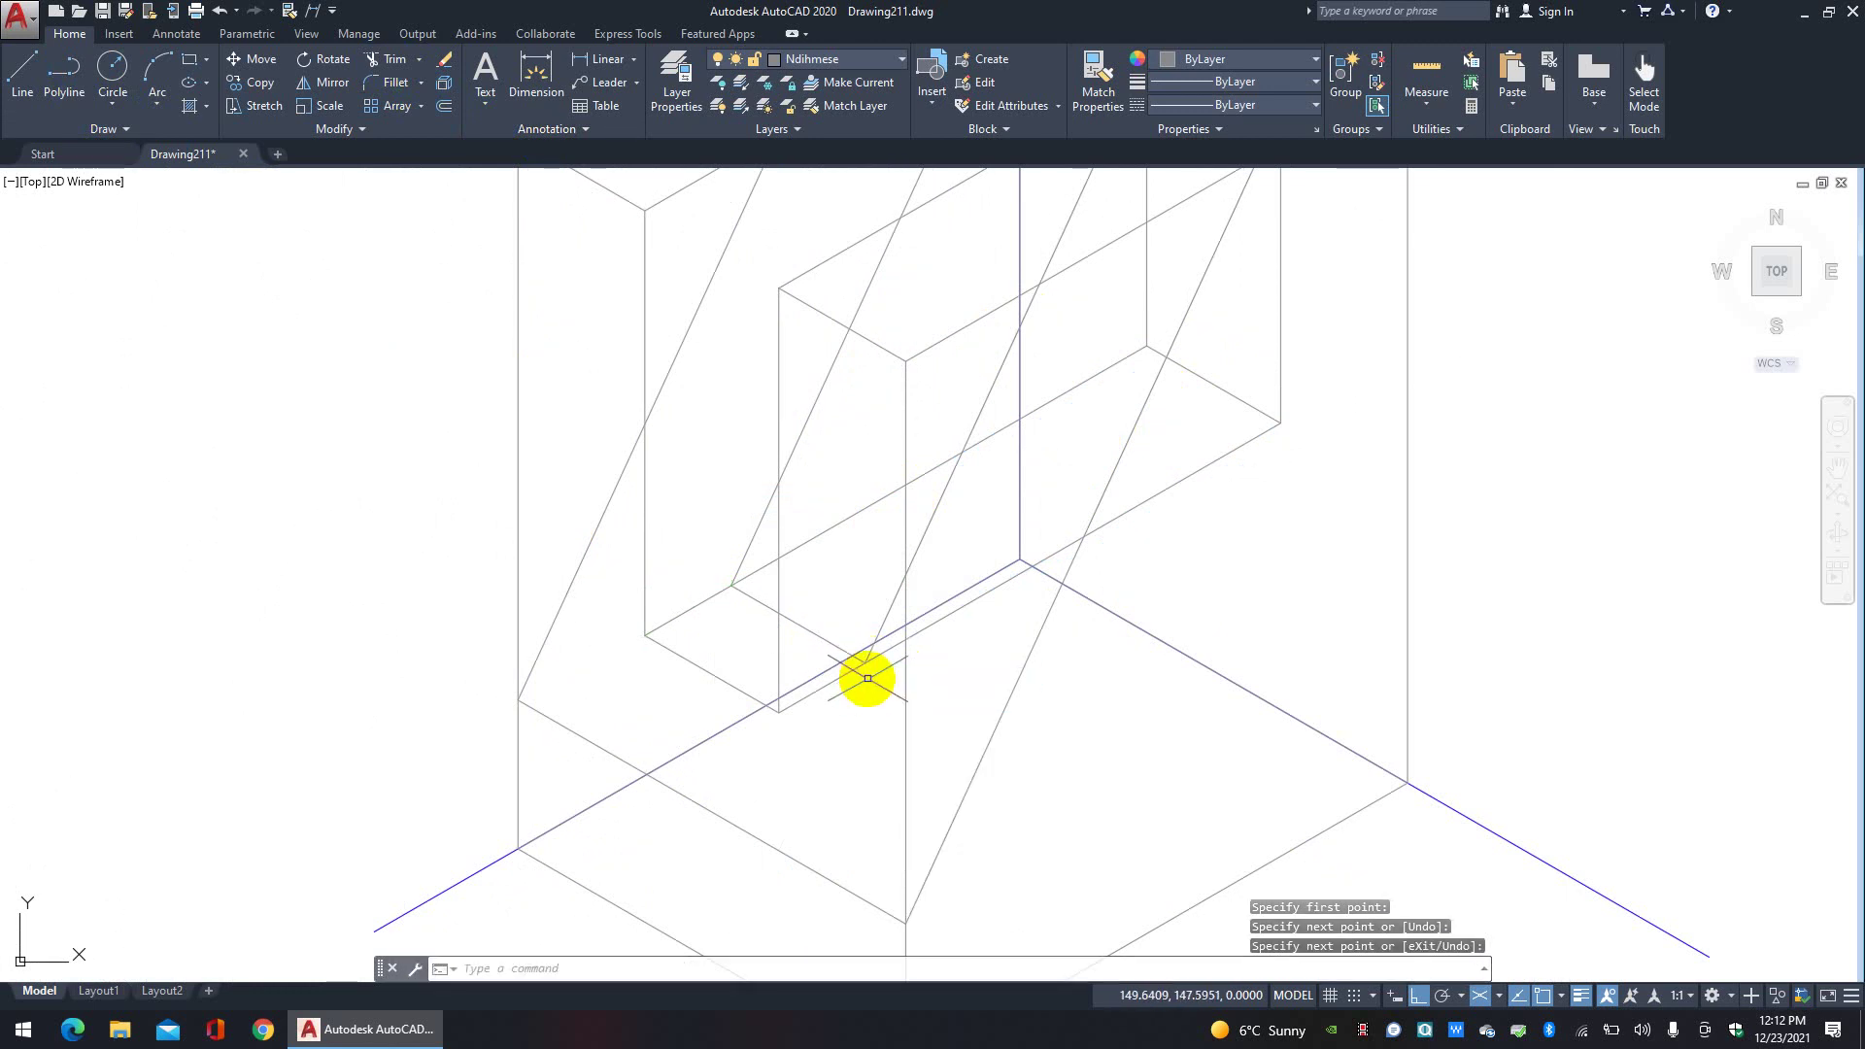
# Step: Make Konture the current layer
pyautogui.scroll(-2, 936, 652)
pyautogui.moveTo(936, 652); pyautogui.dragTo(892, 702, button='middle')
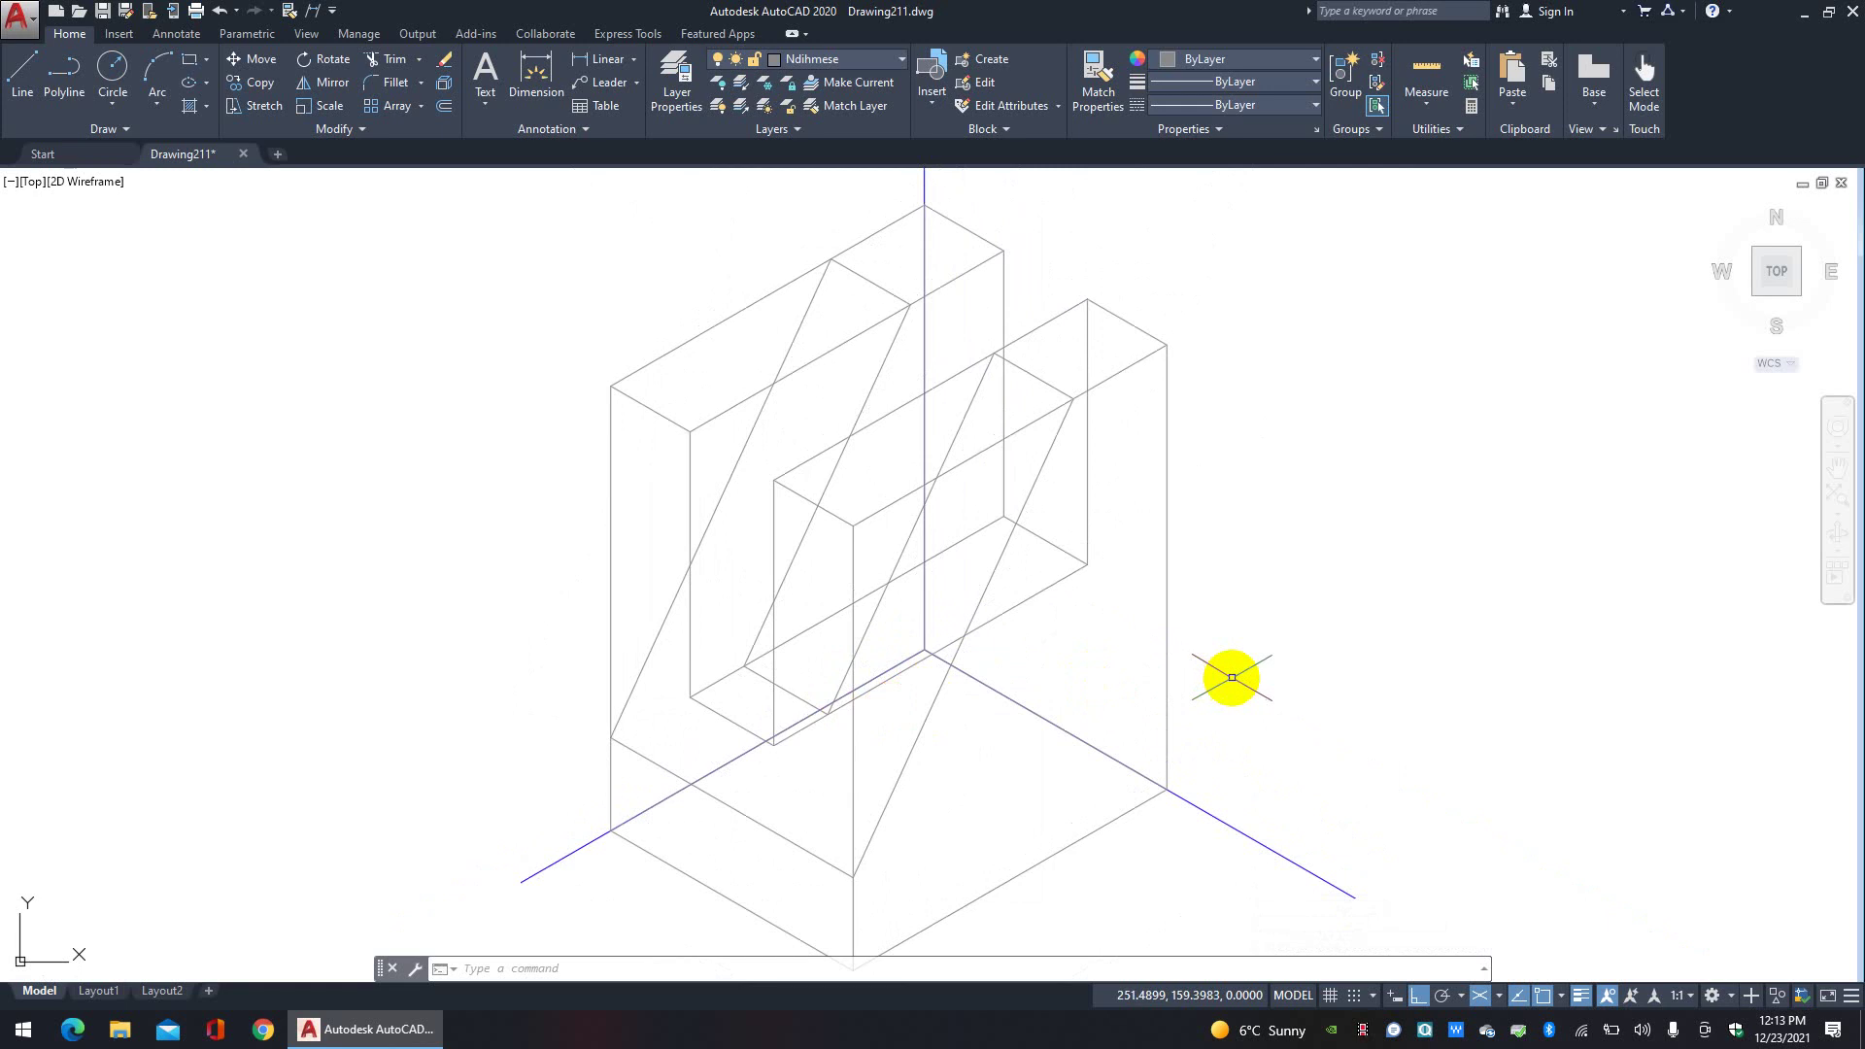
pyautogui.click(845, 60)
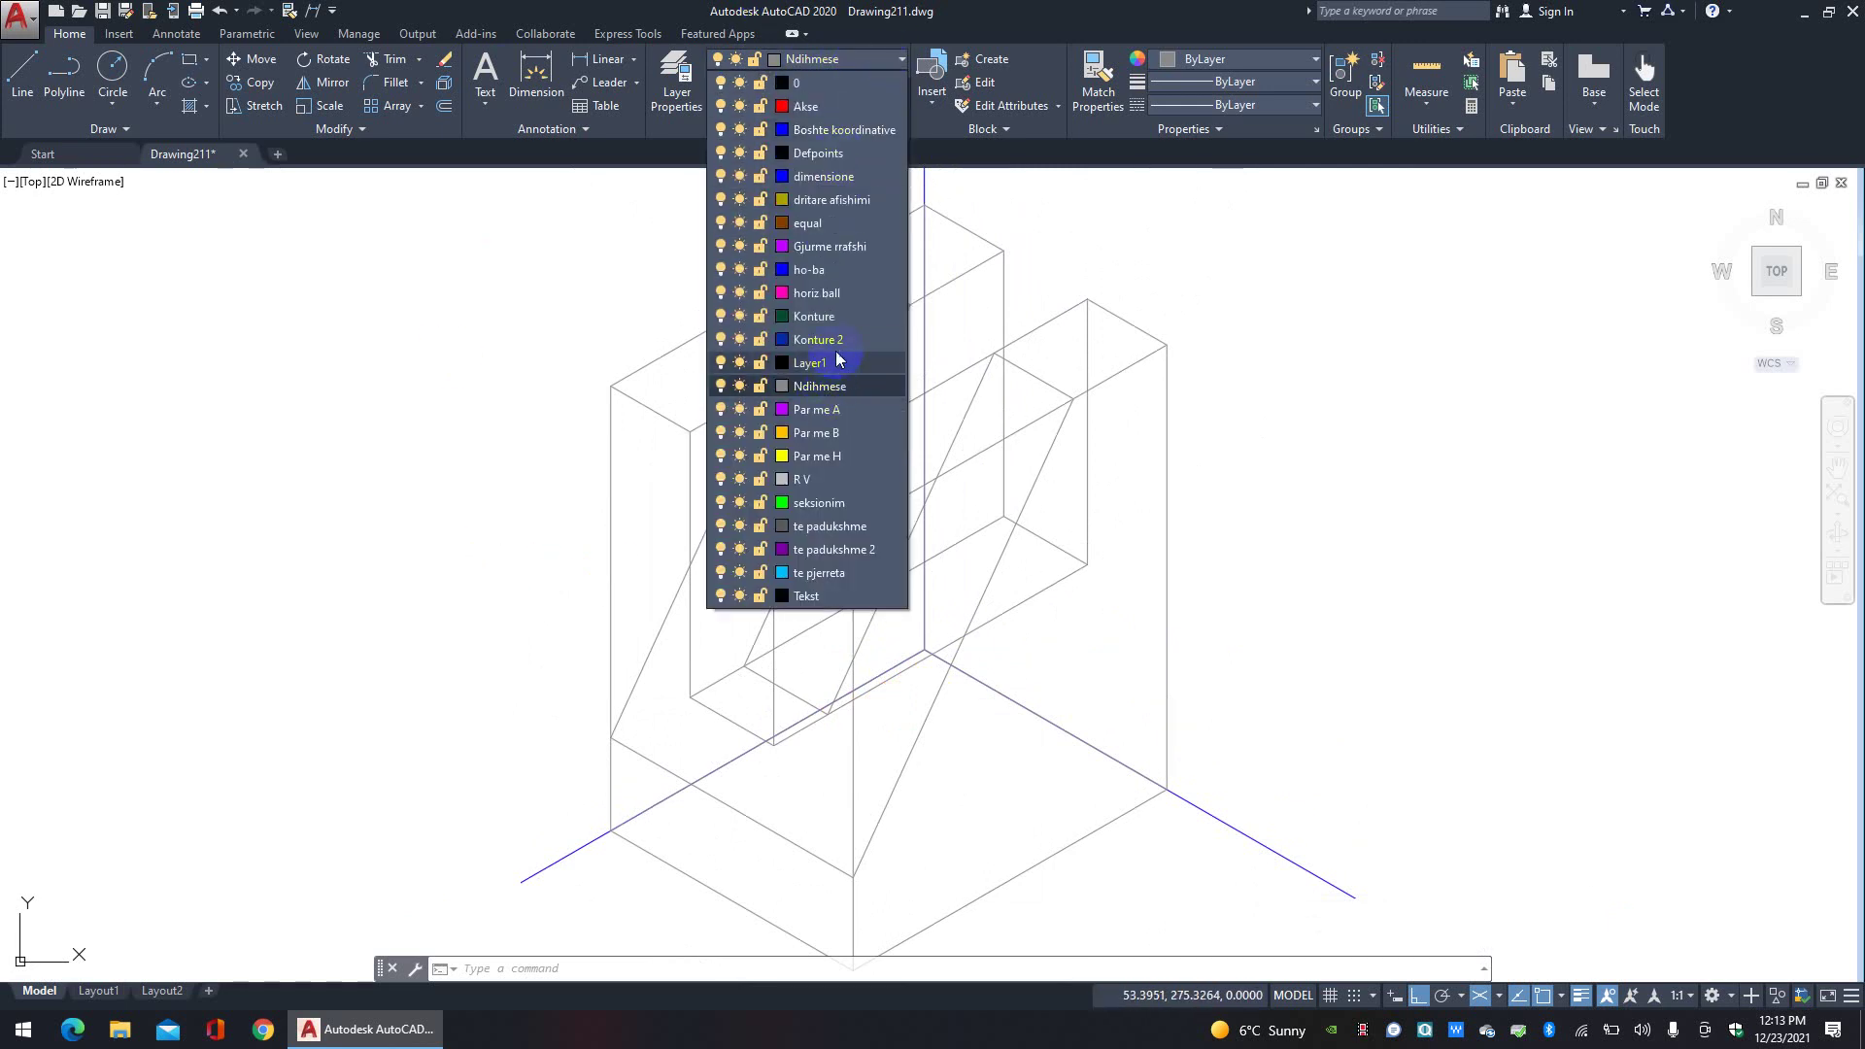
pyautogui.click(826, 316)
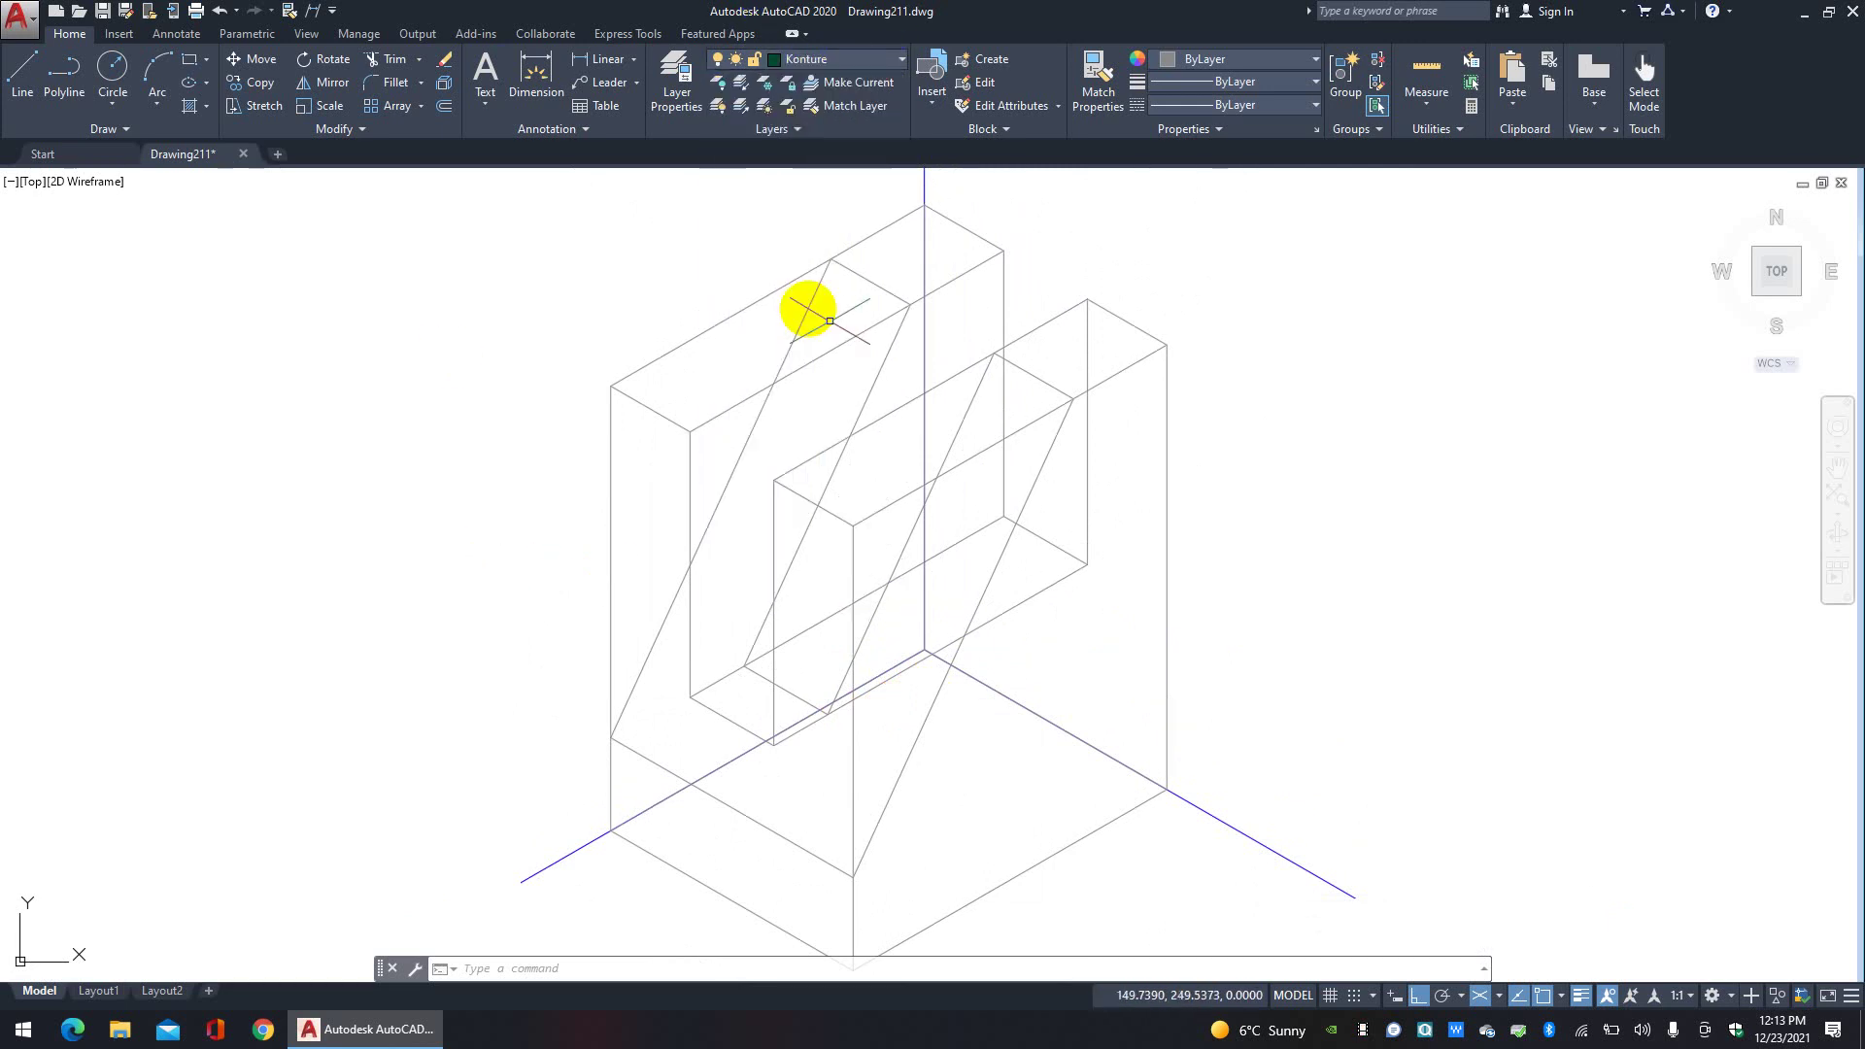
# Step: With Ortho off, outline the right prong's inner sloping edge, the sloped cut's edge across the slot floor and the left prong's inner sloping edge
pyautogui.click(33, 98)
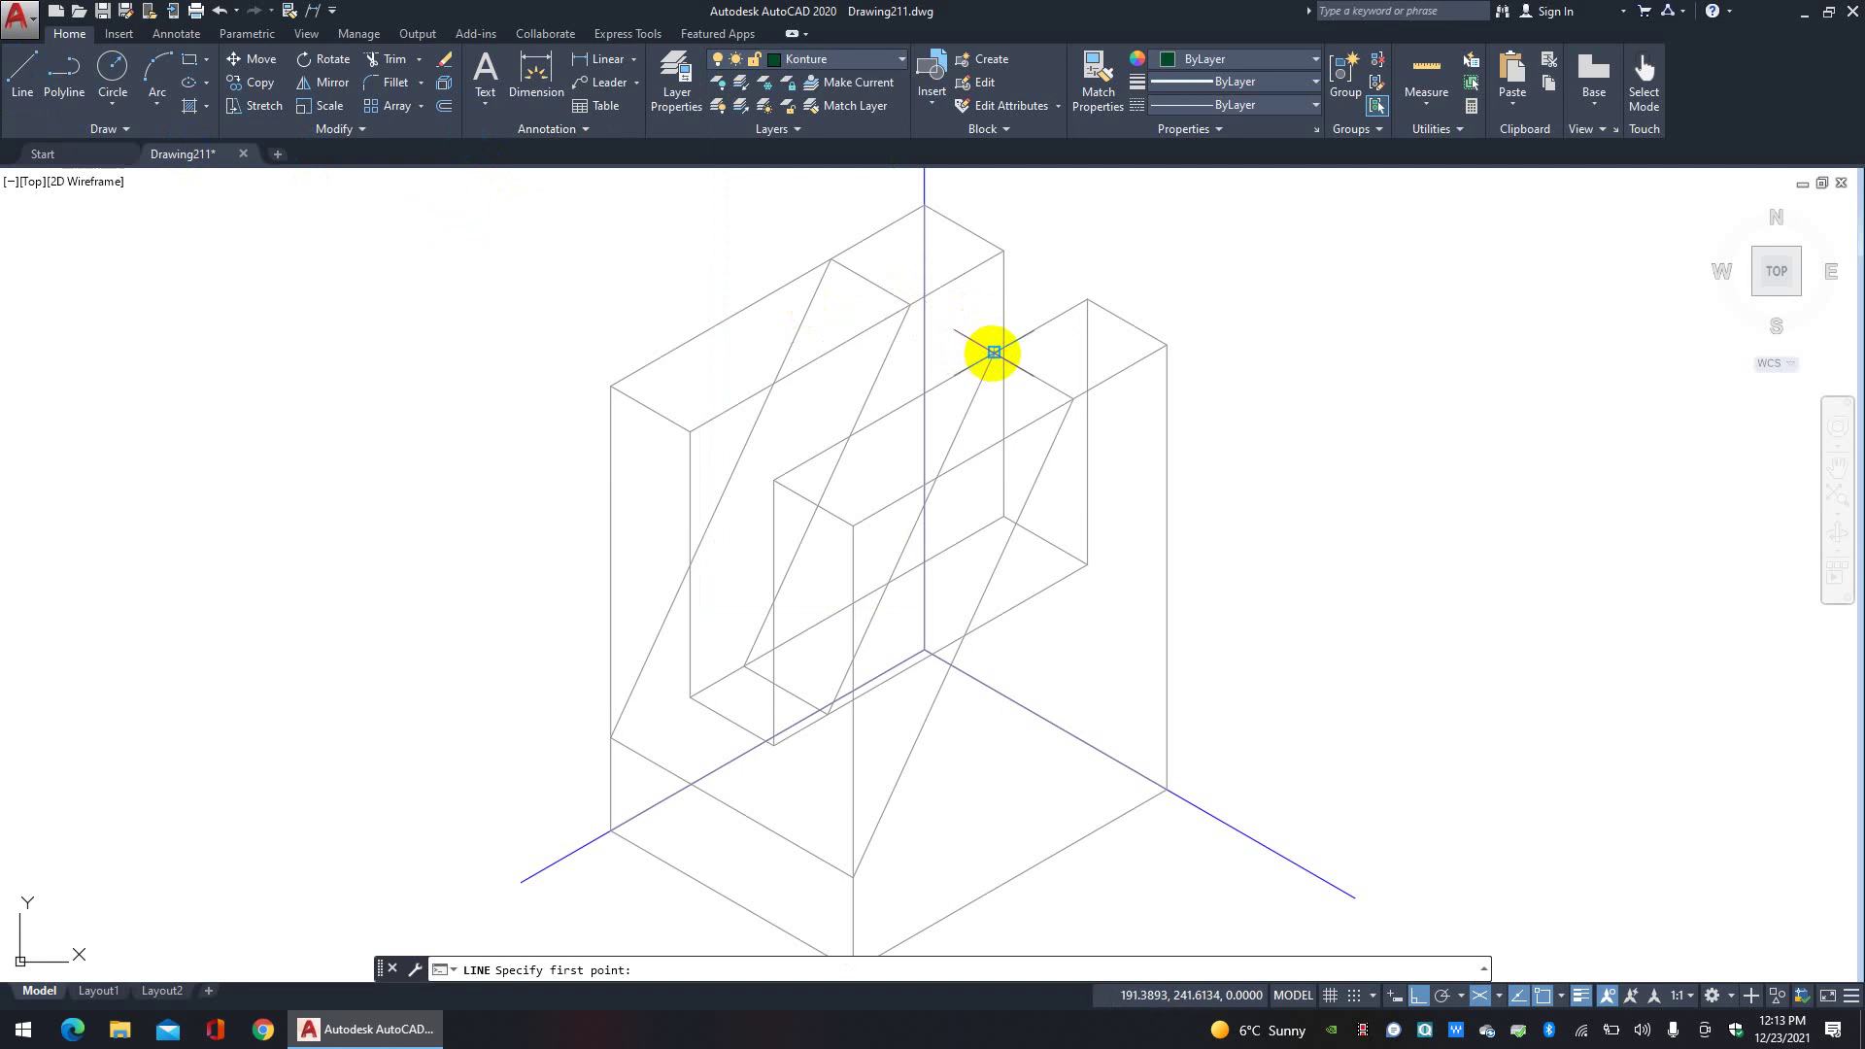
pyautogui.click(993, 351)
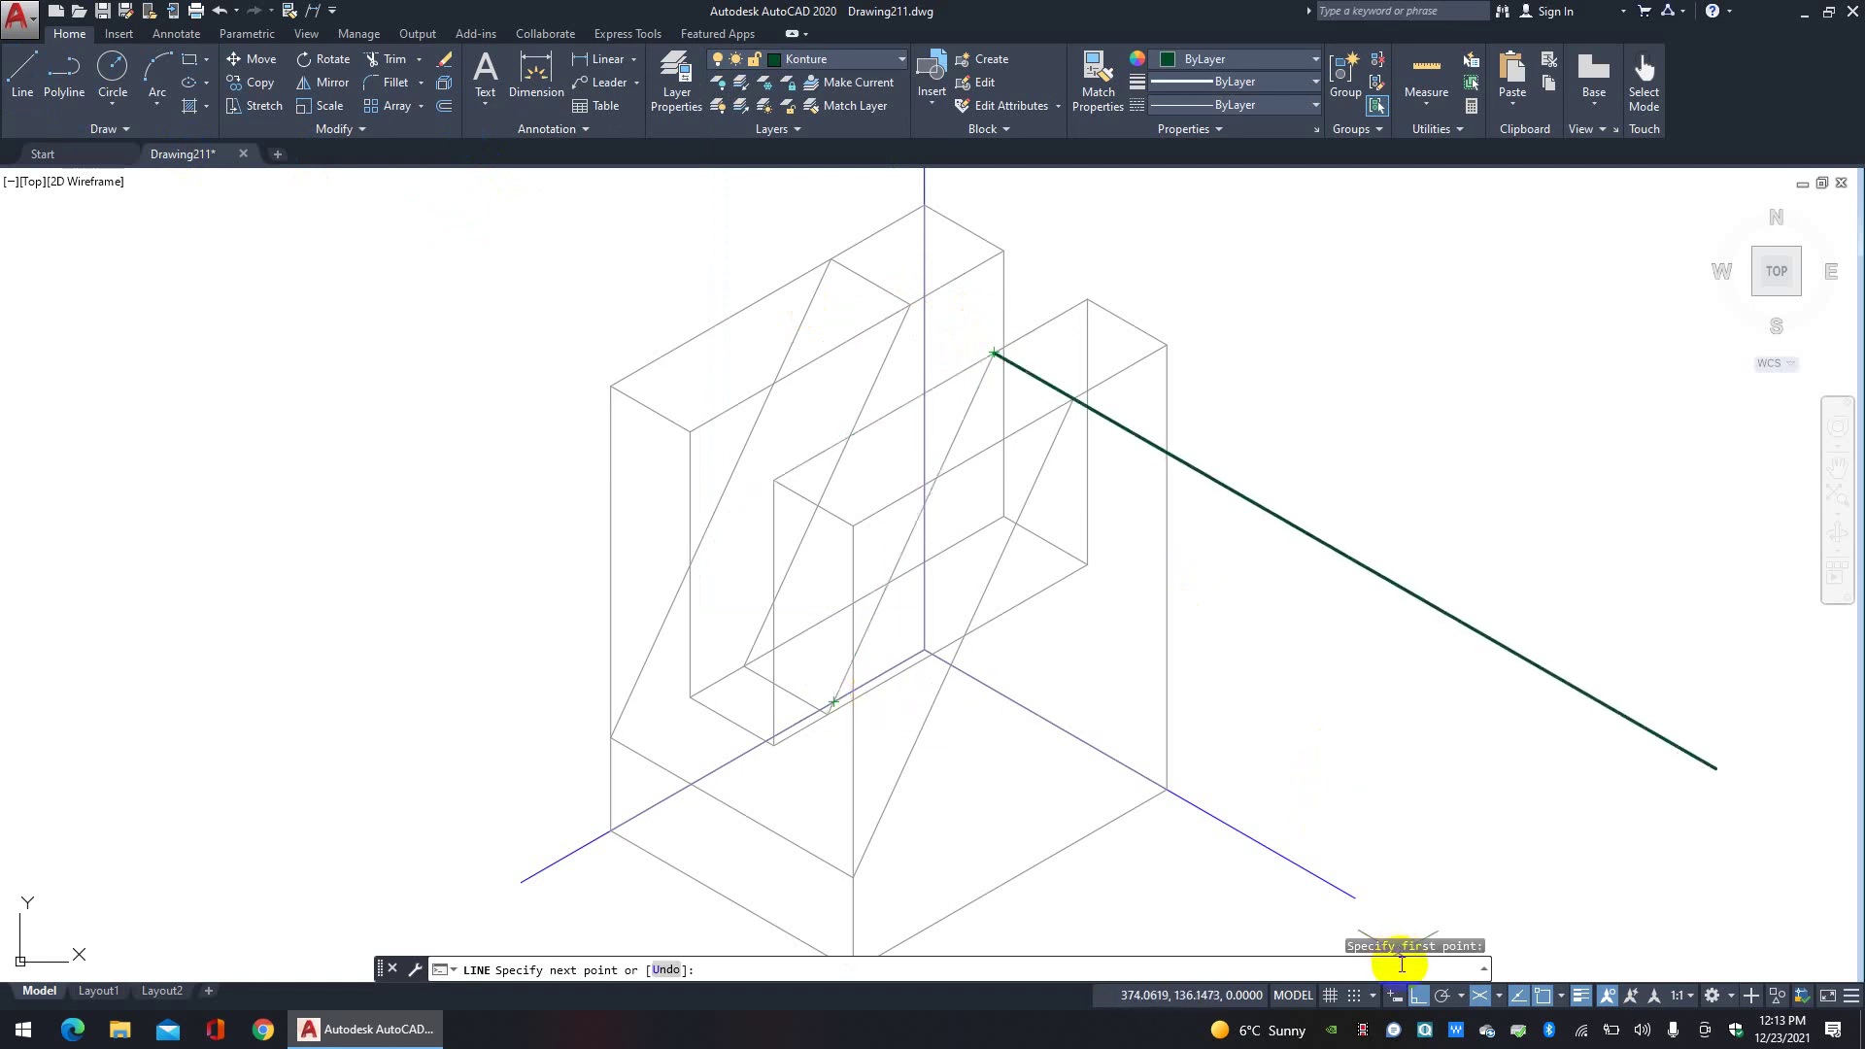
pyautogui.click(1440, 997)
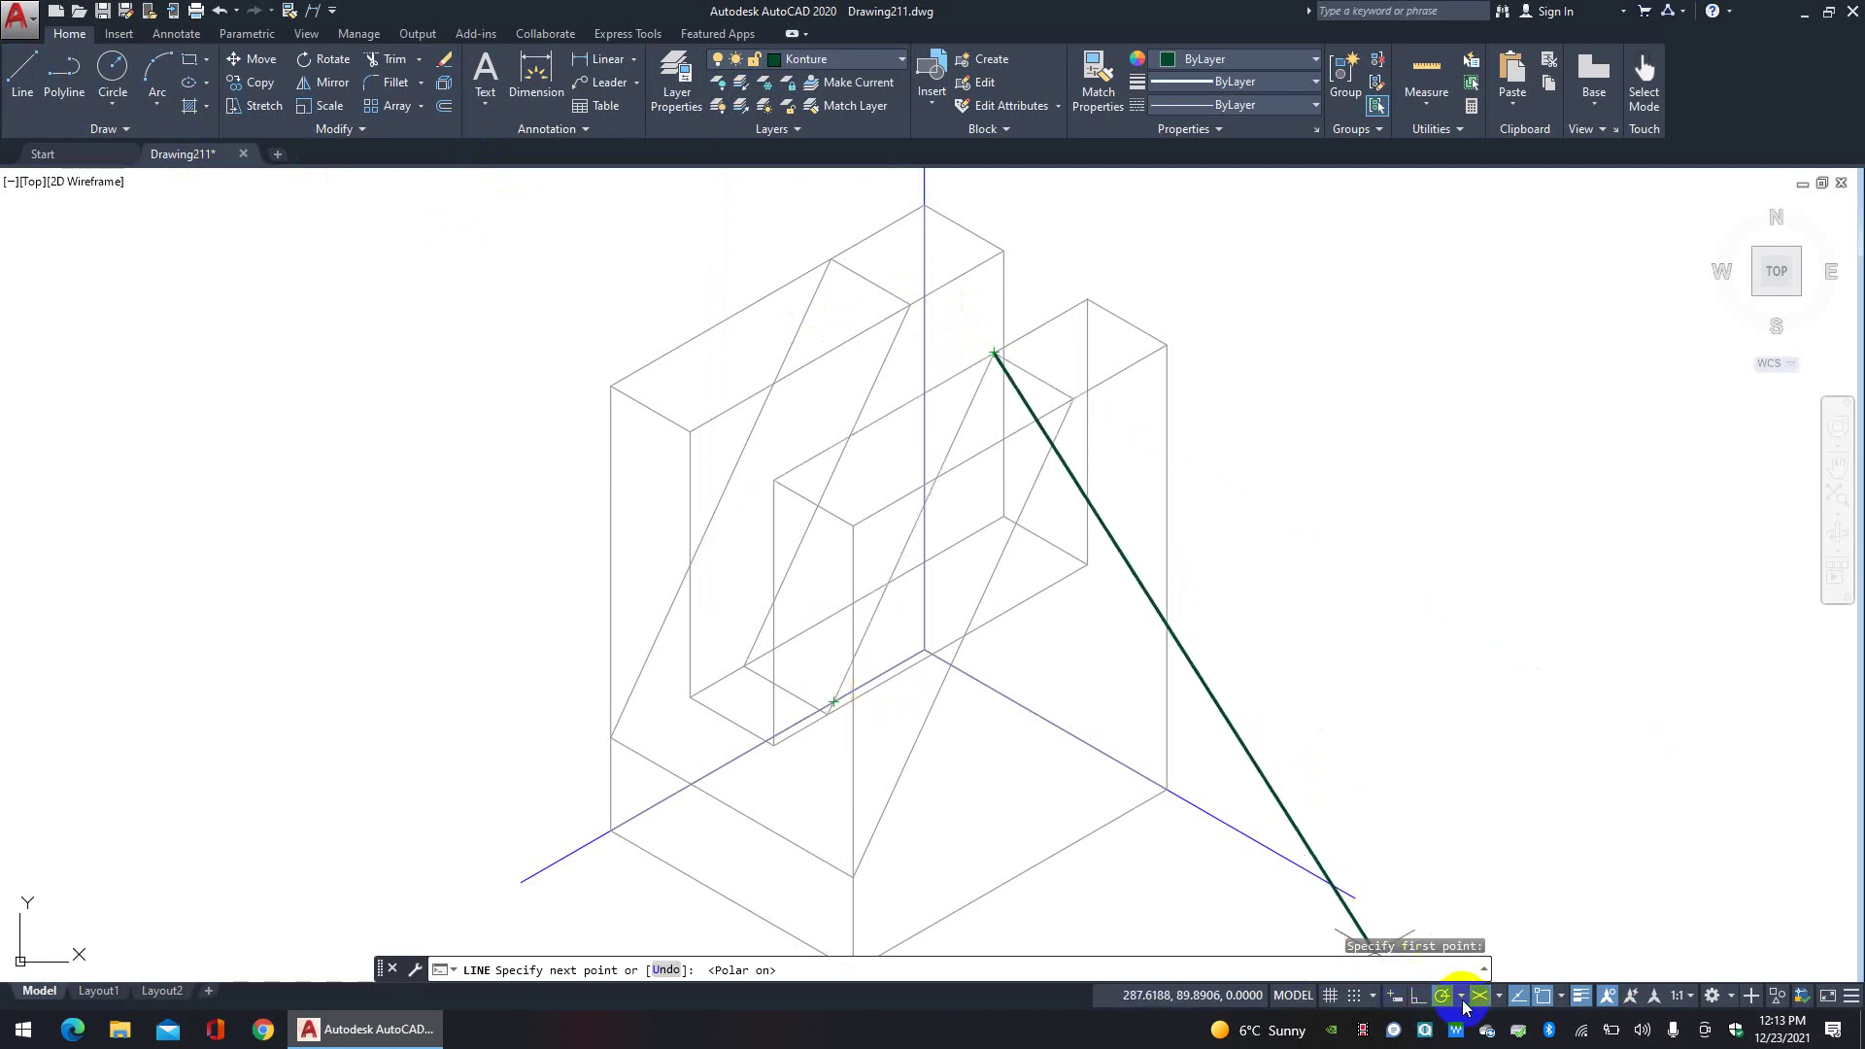
pyautogui.scroll(5, 832, 716)
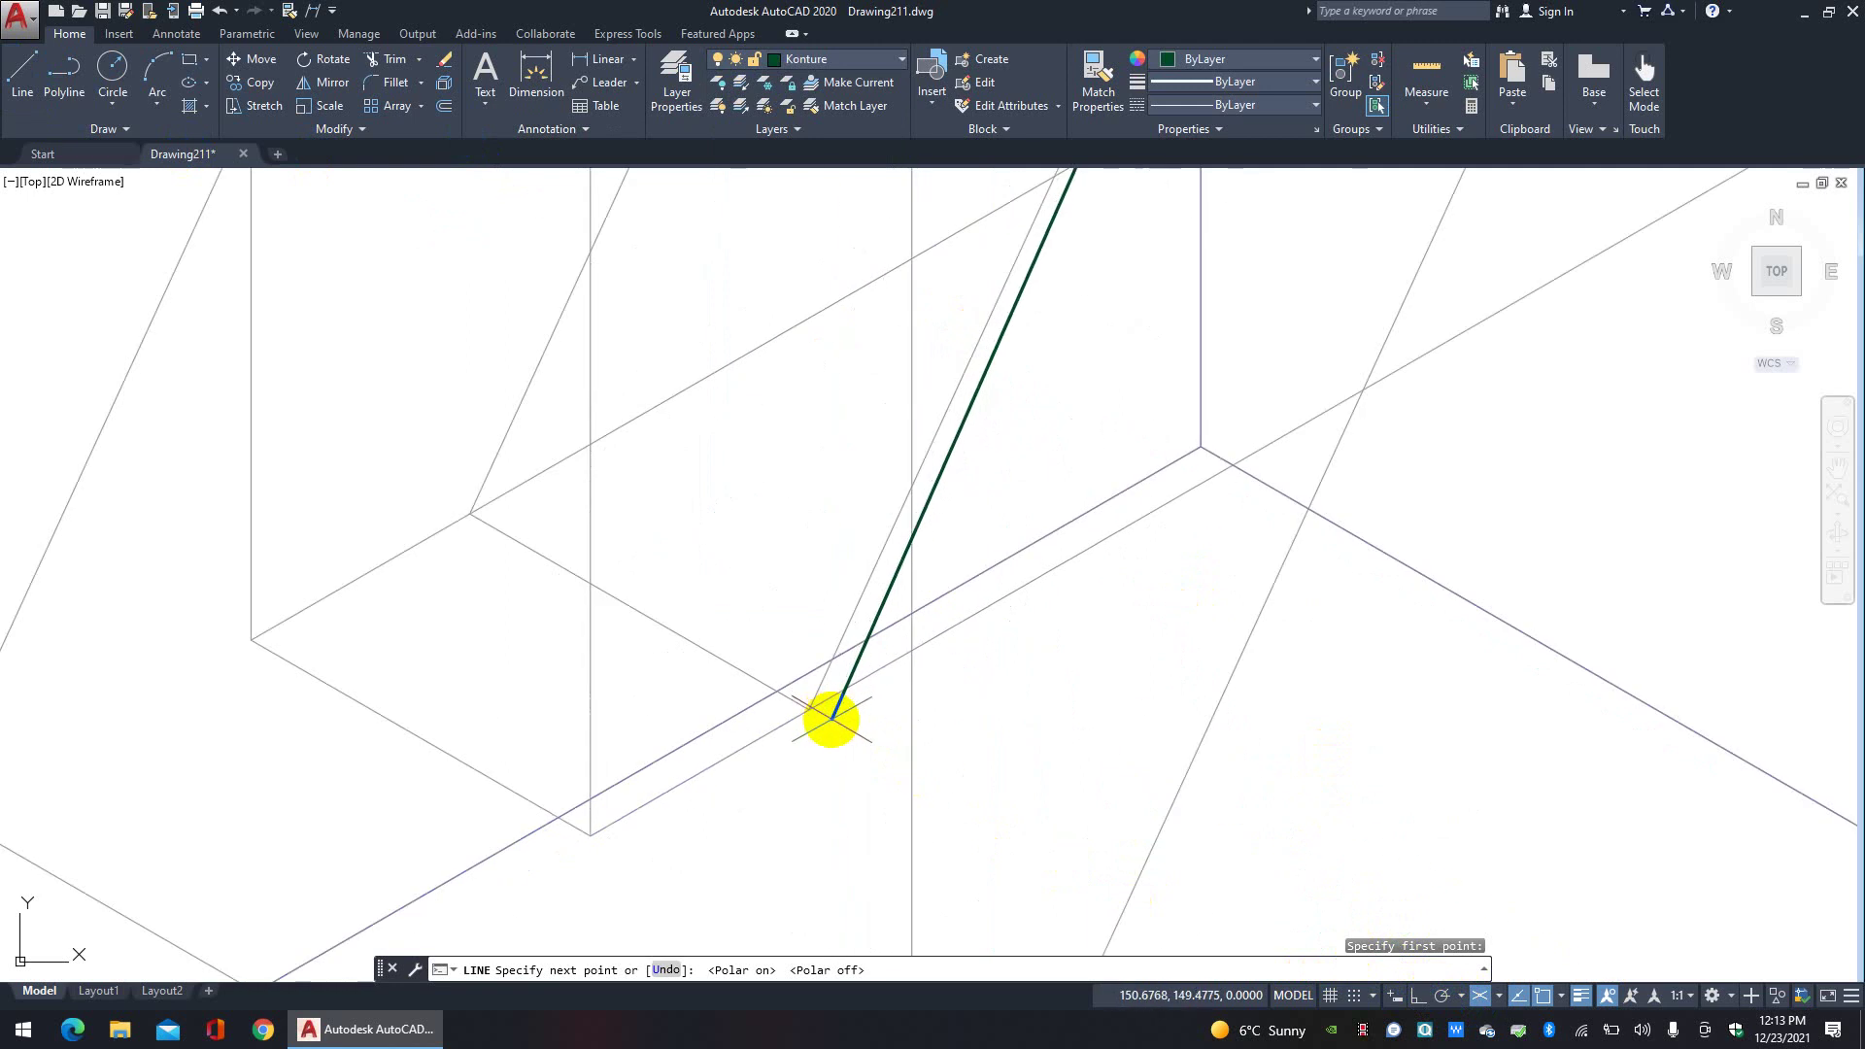
pyautogui.click(809, 709)
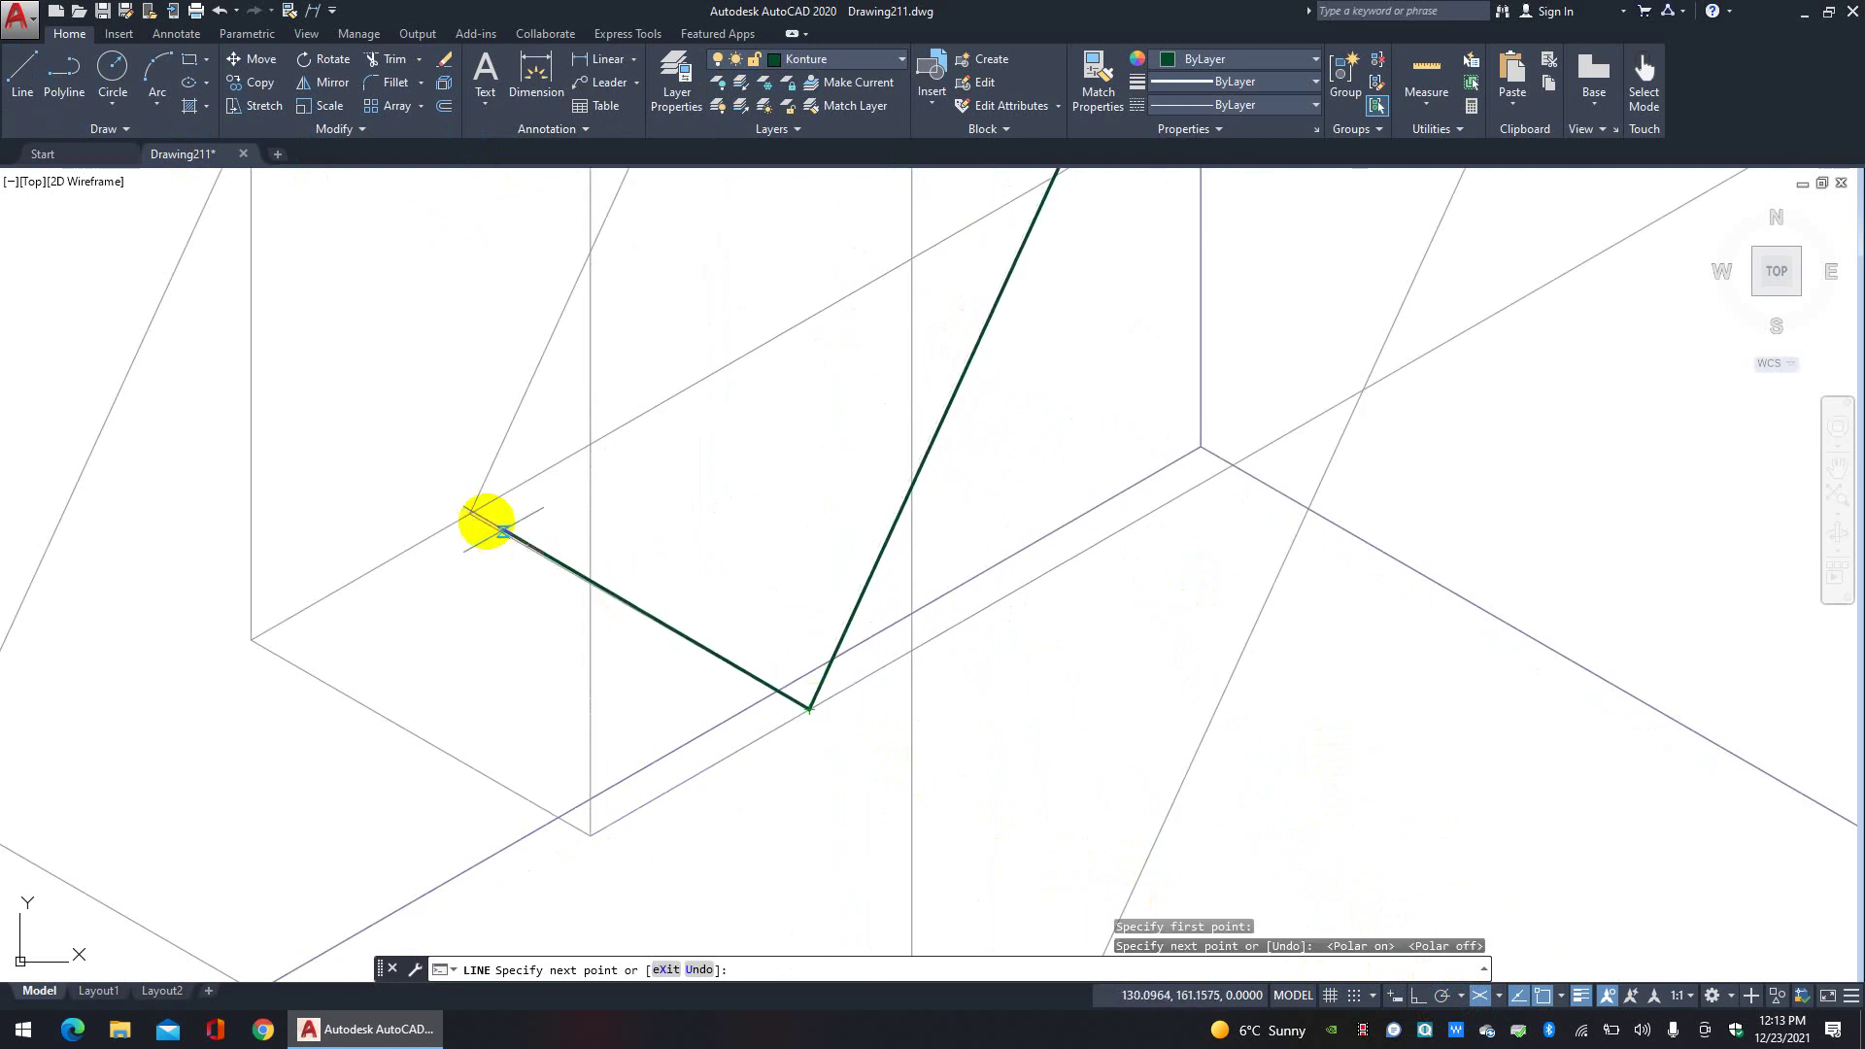
pyautogui.click(472, 513)
pyautogui.scroll(-5, 554, 680)
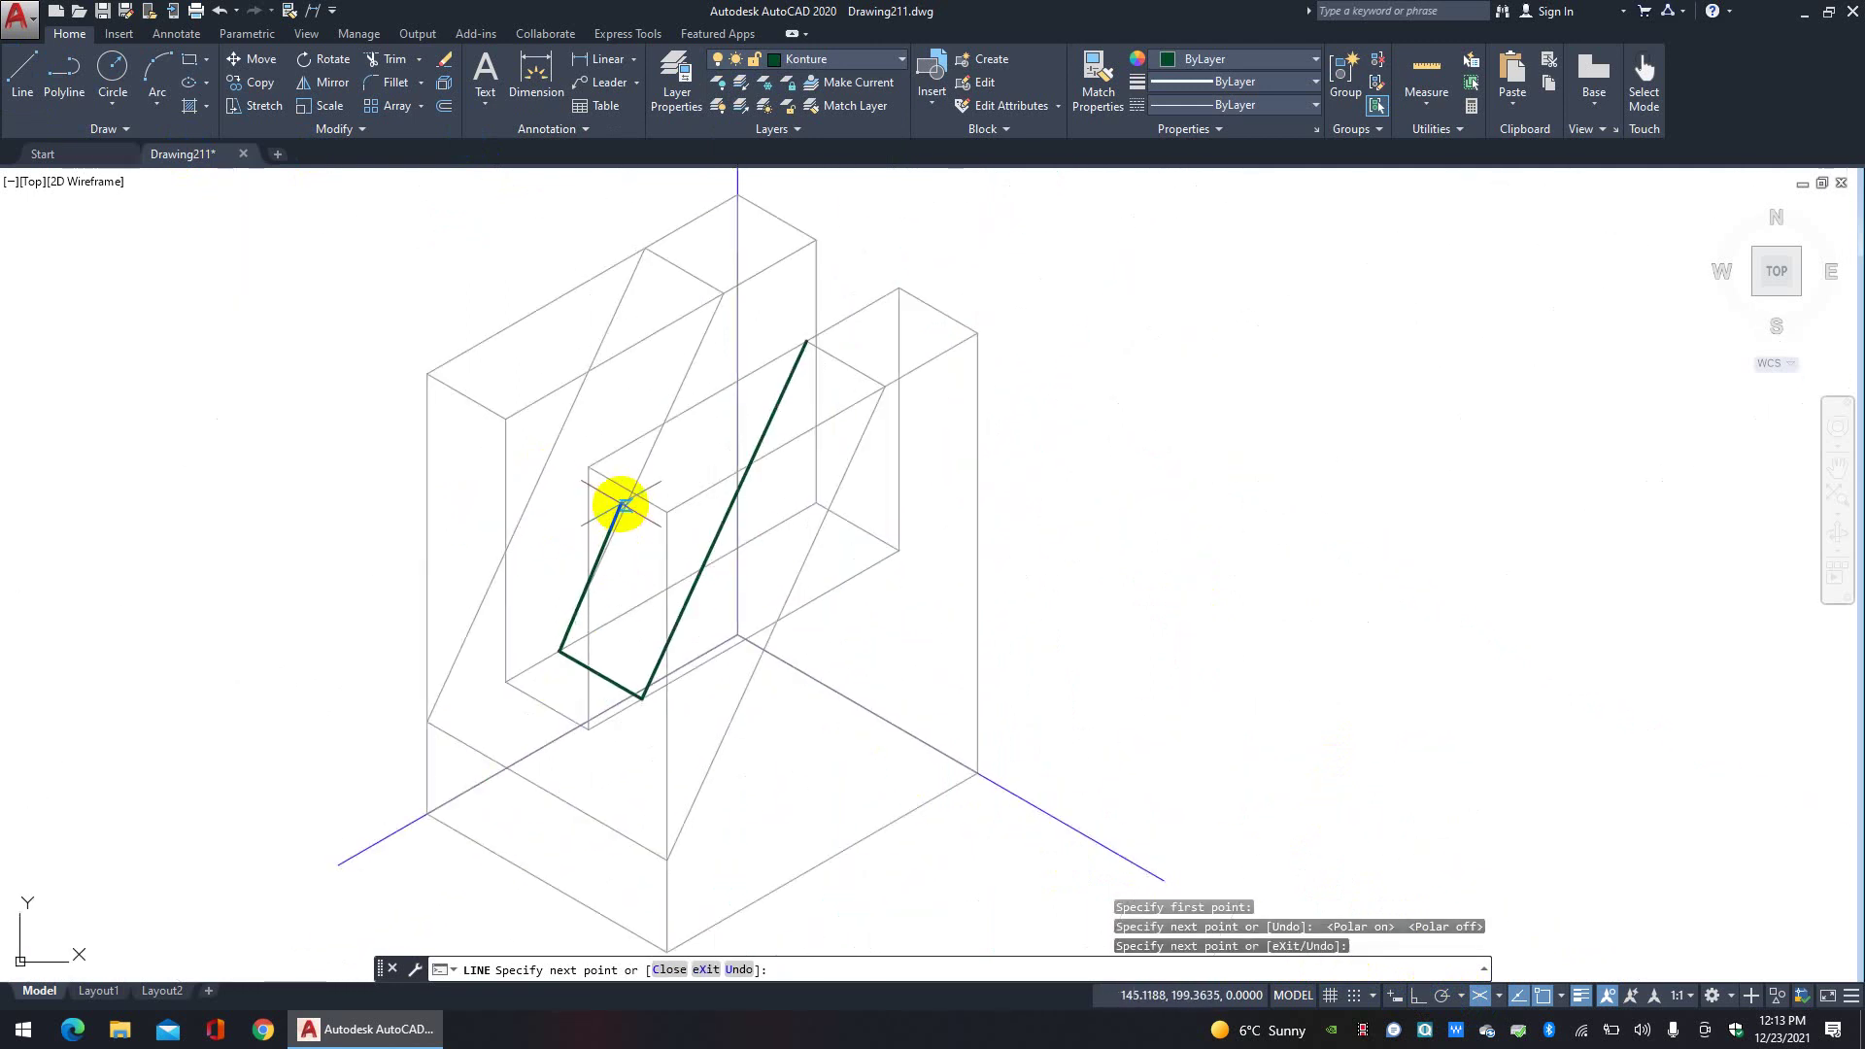
pyautogui.click(724, 292)
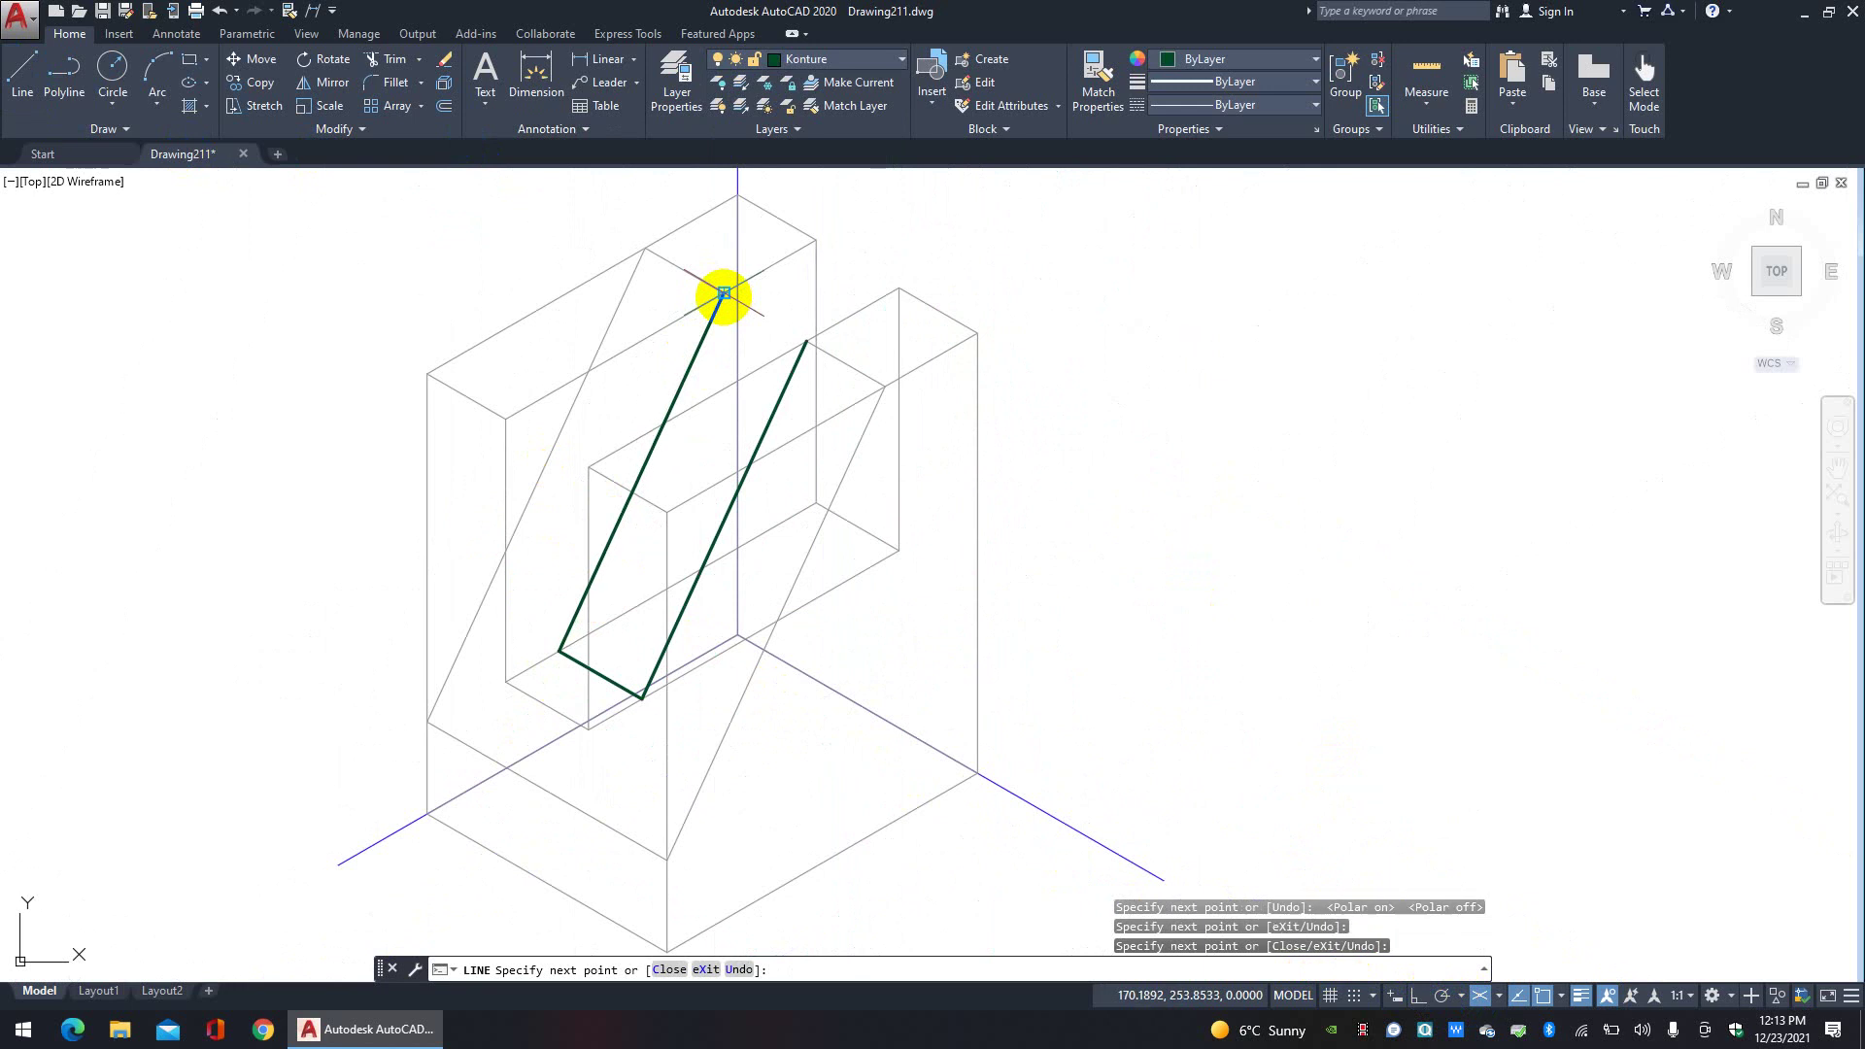
# Step: Continue the outline across the left prong's top, down its outer slope, along the front and up the right outer slope, back to the start
pyautogui.click(645, 249)
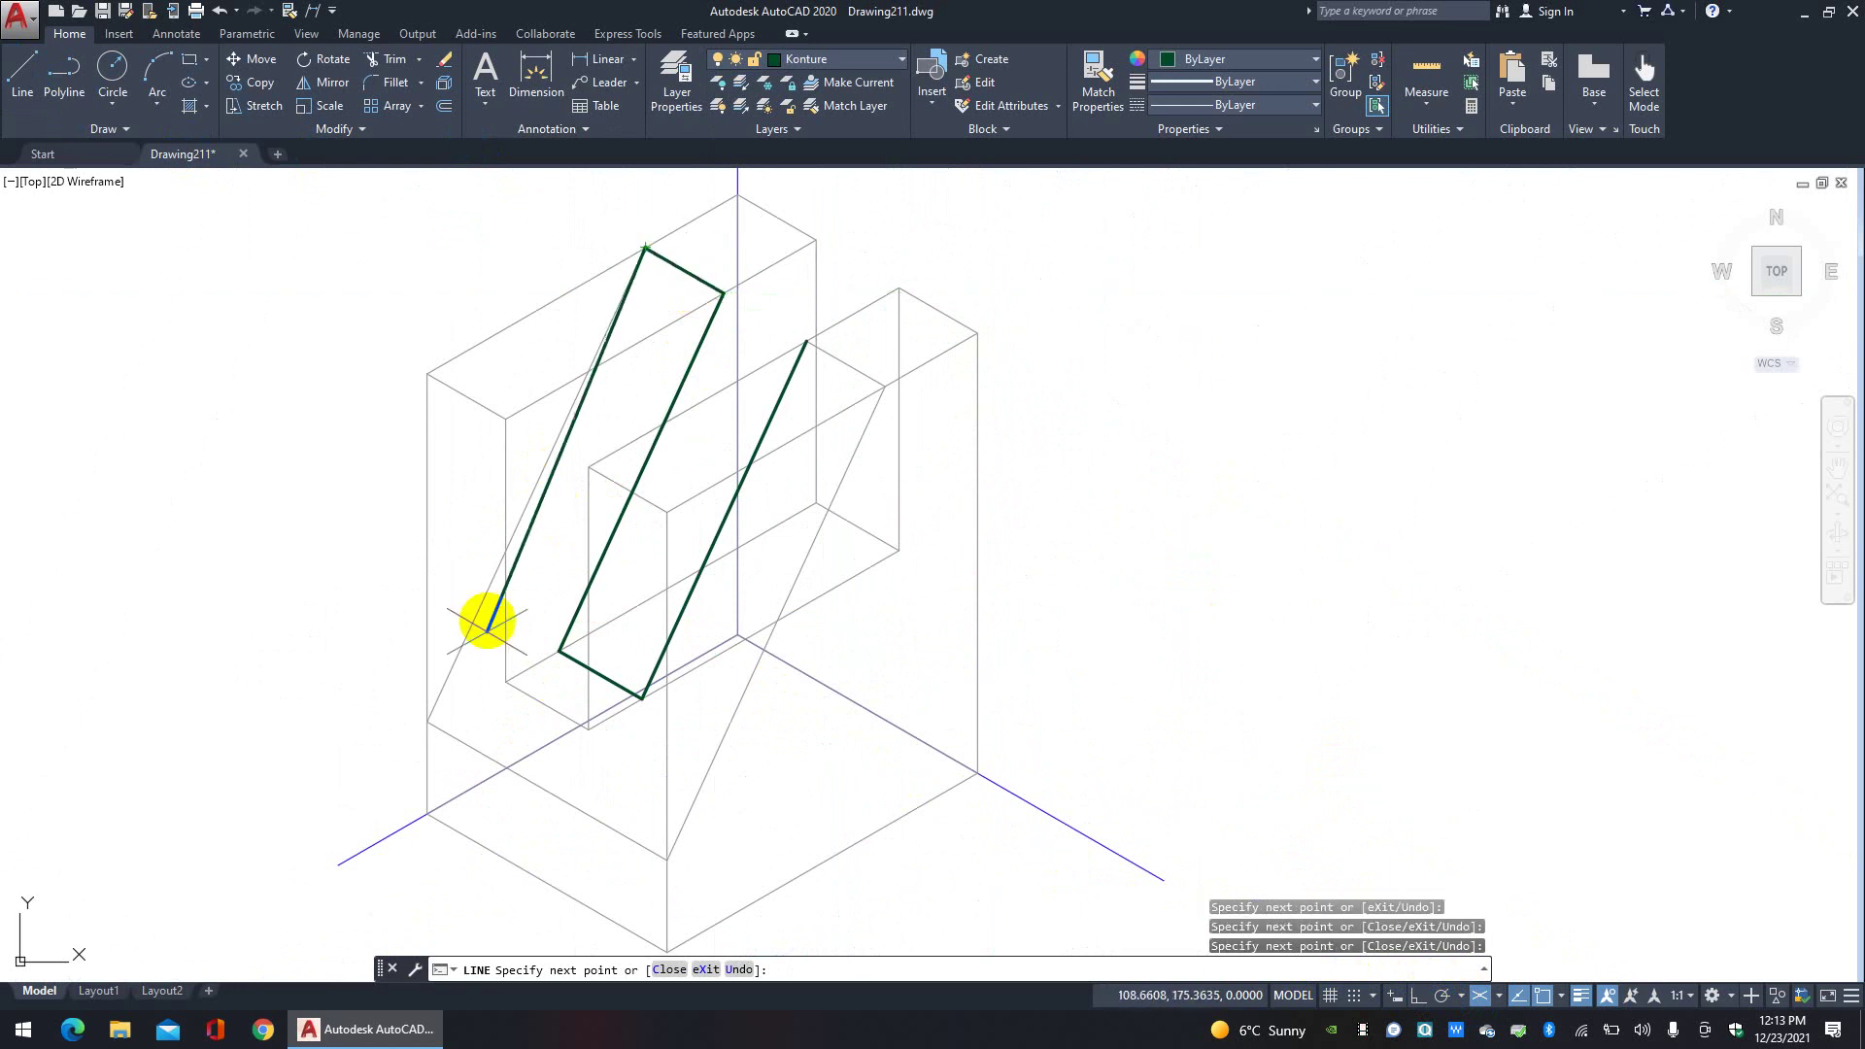
pyautogui.click(428, 720)
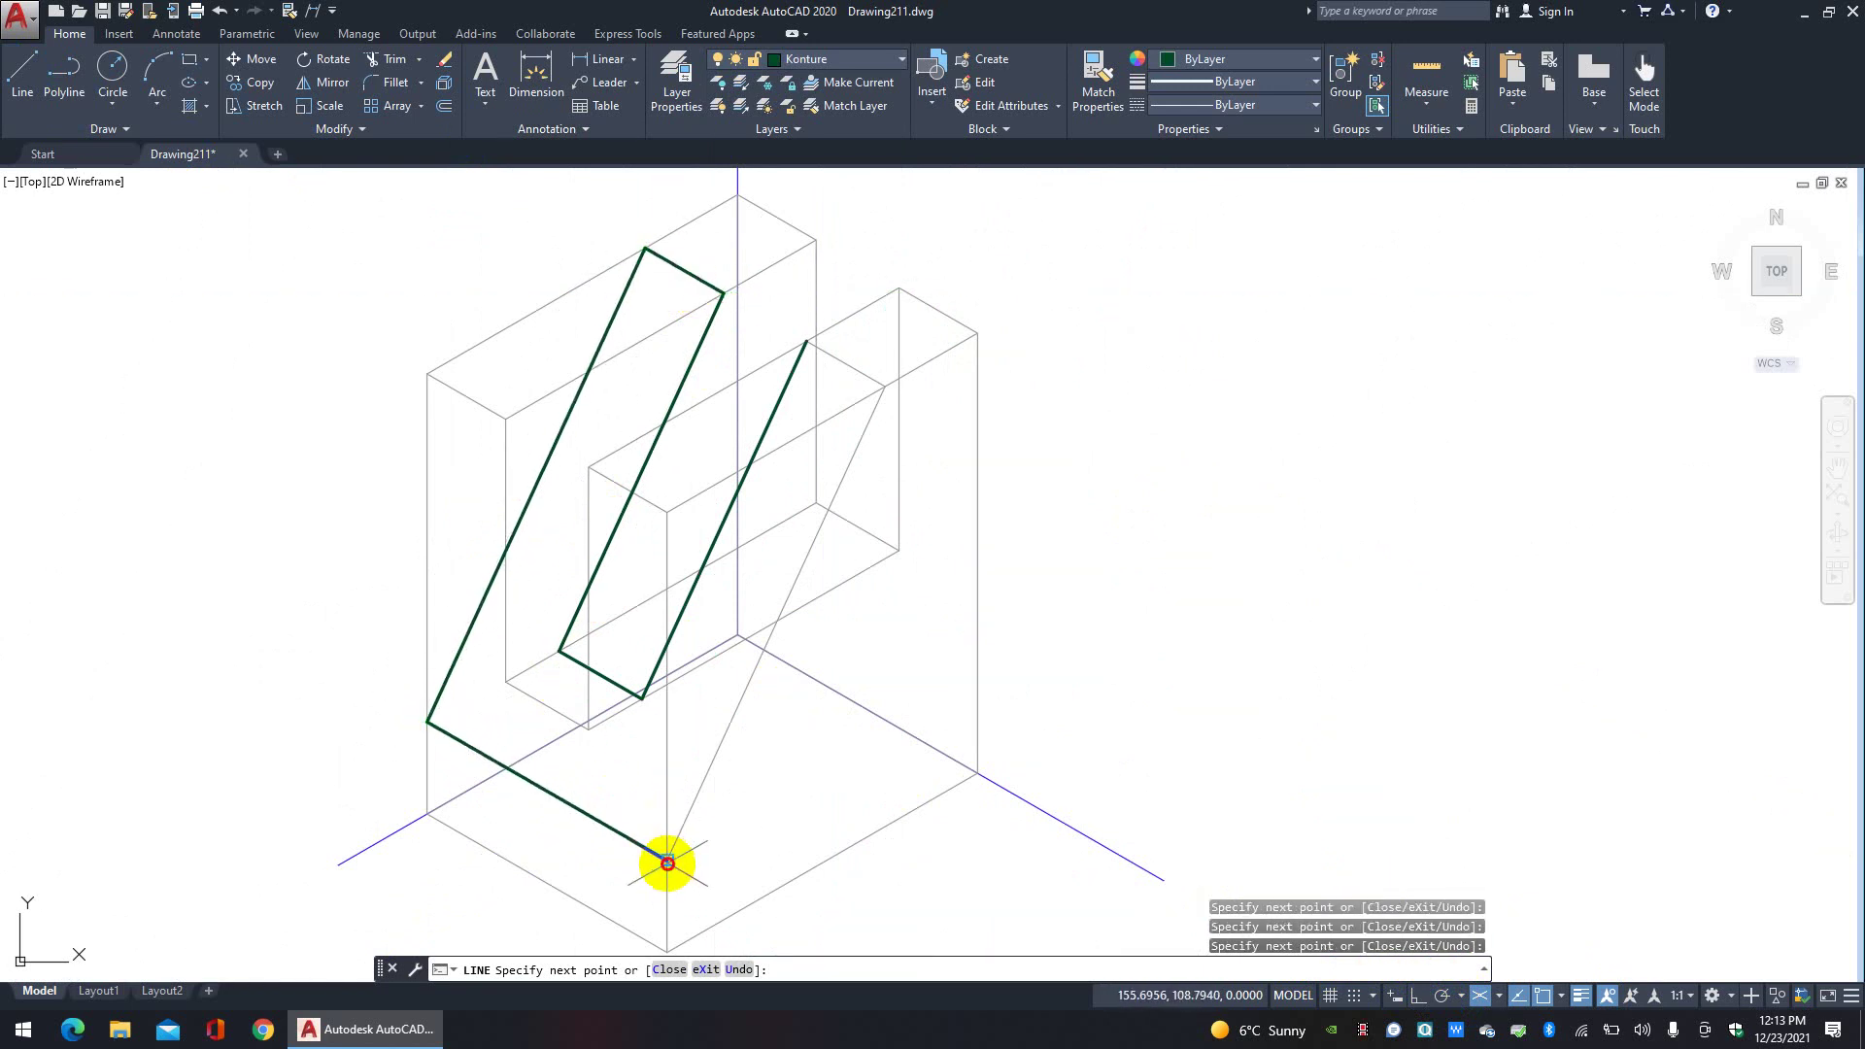
pyautogui.click(667, 863)
pyautogui.click(884, 387)
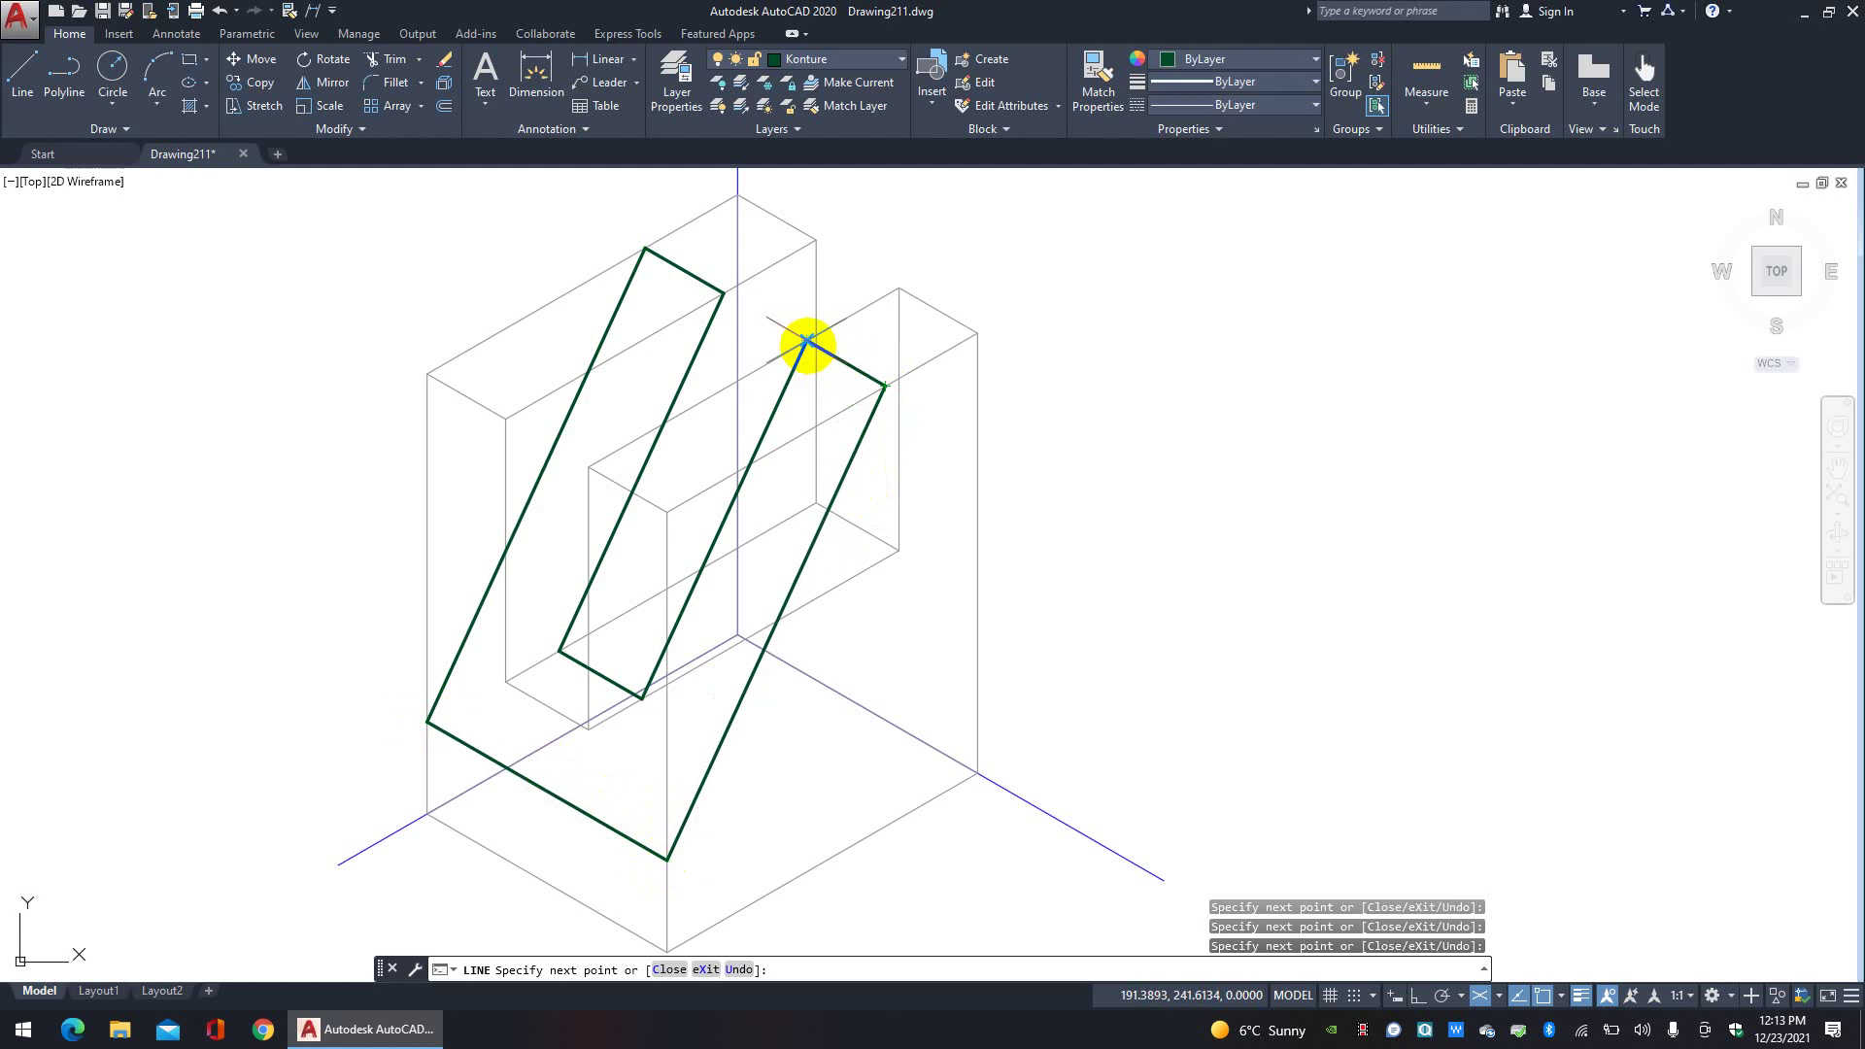
pyautogui.click(806, 343)
pyautogui.rightClick(806, 343)
pyautogui.click(853, 361)
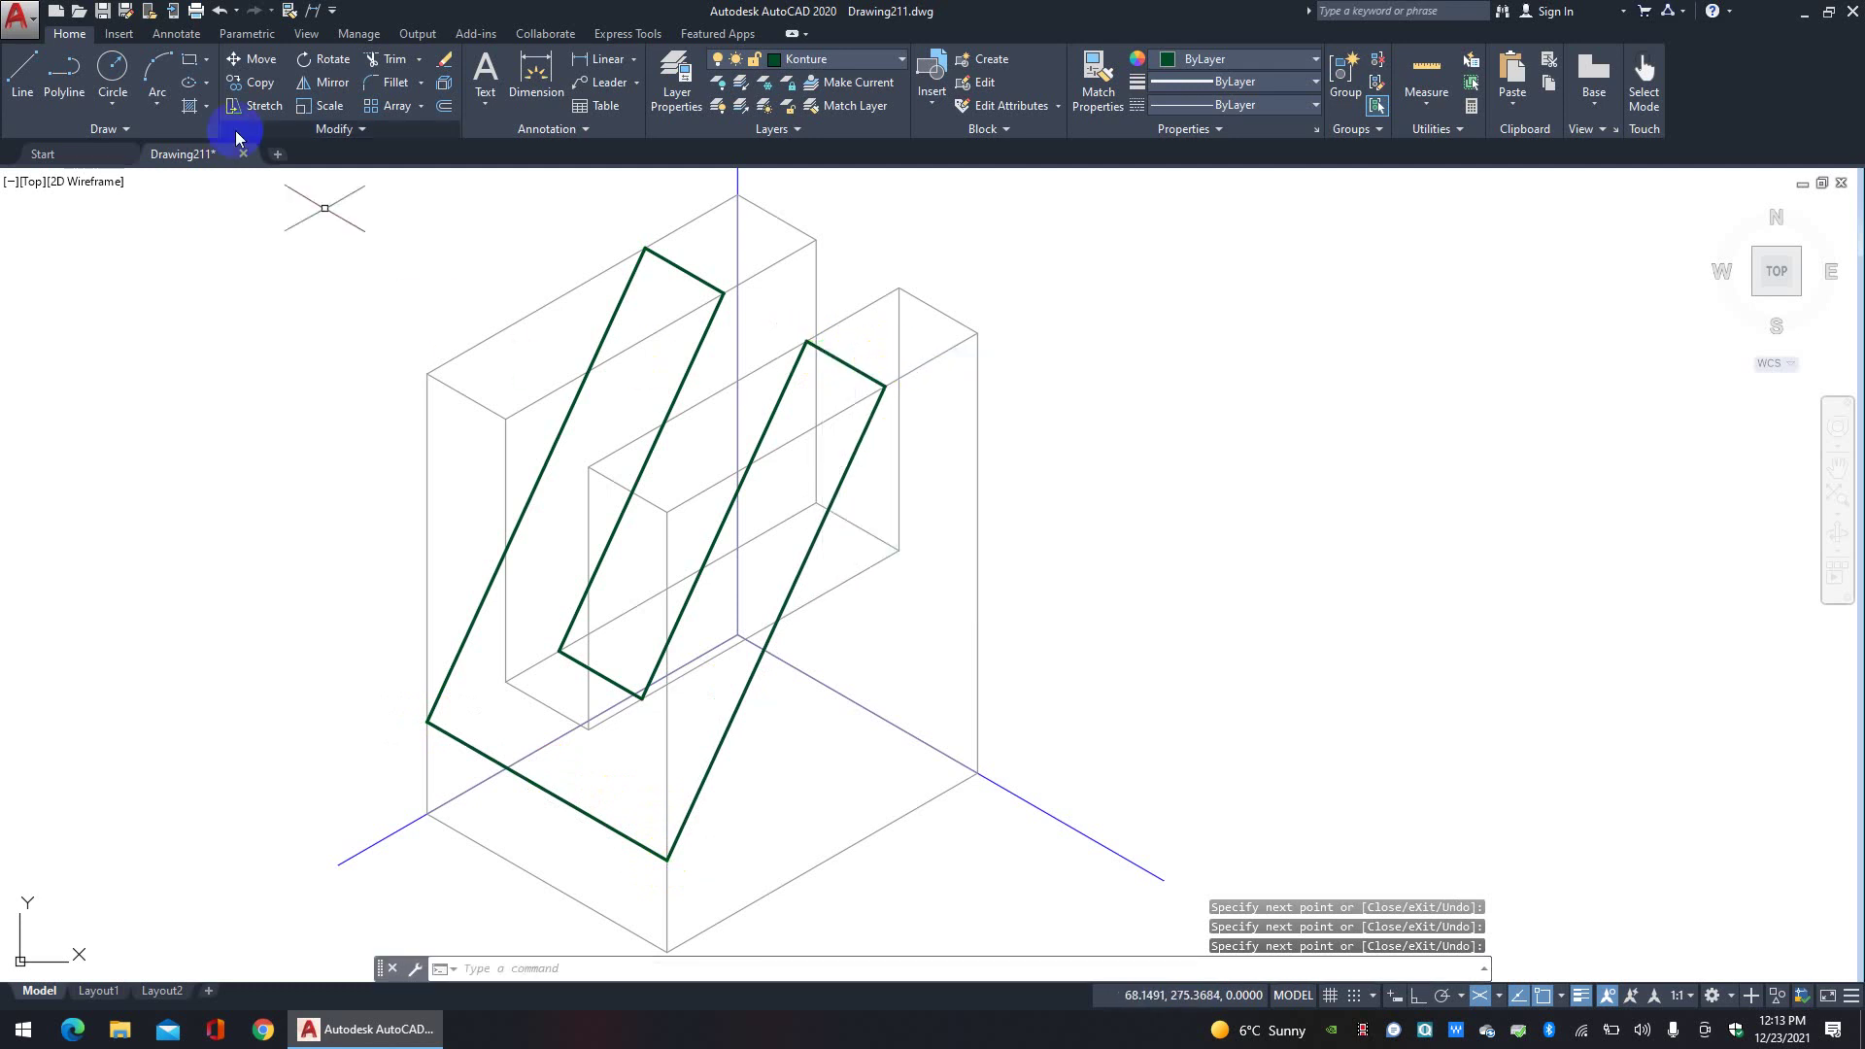
# Step: Outline the remaining three edges of the left prong's top face with lines
pyautogui.click(19, 70)
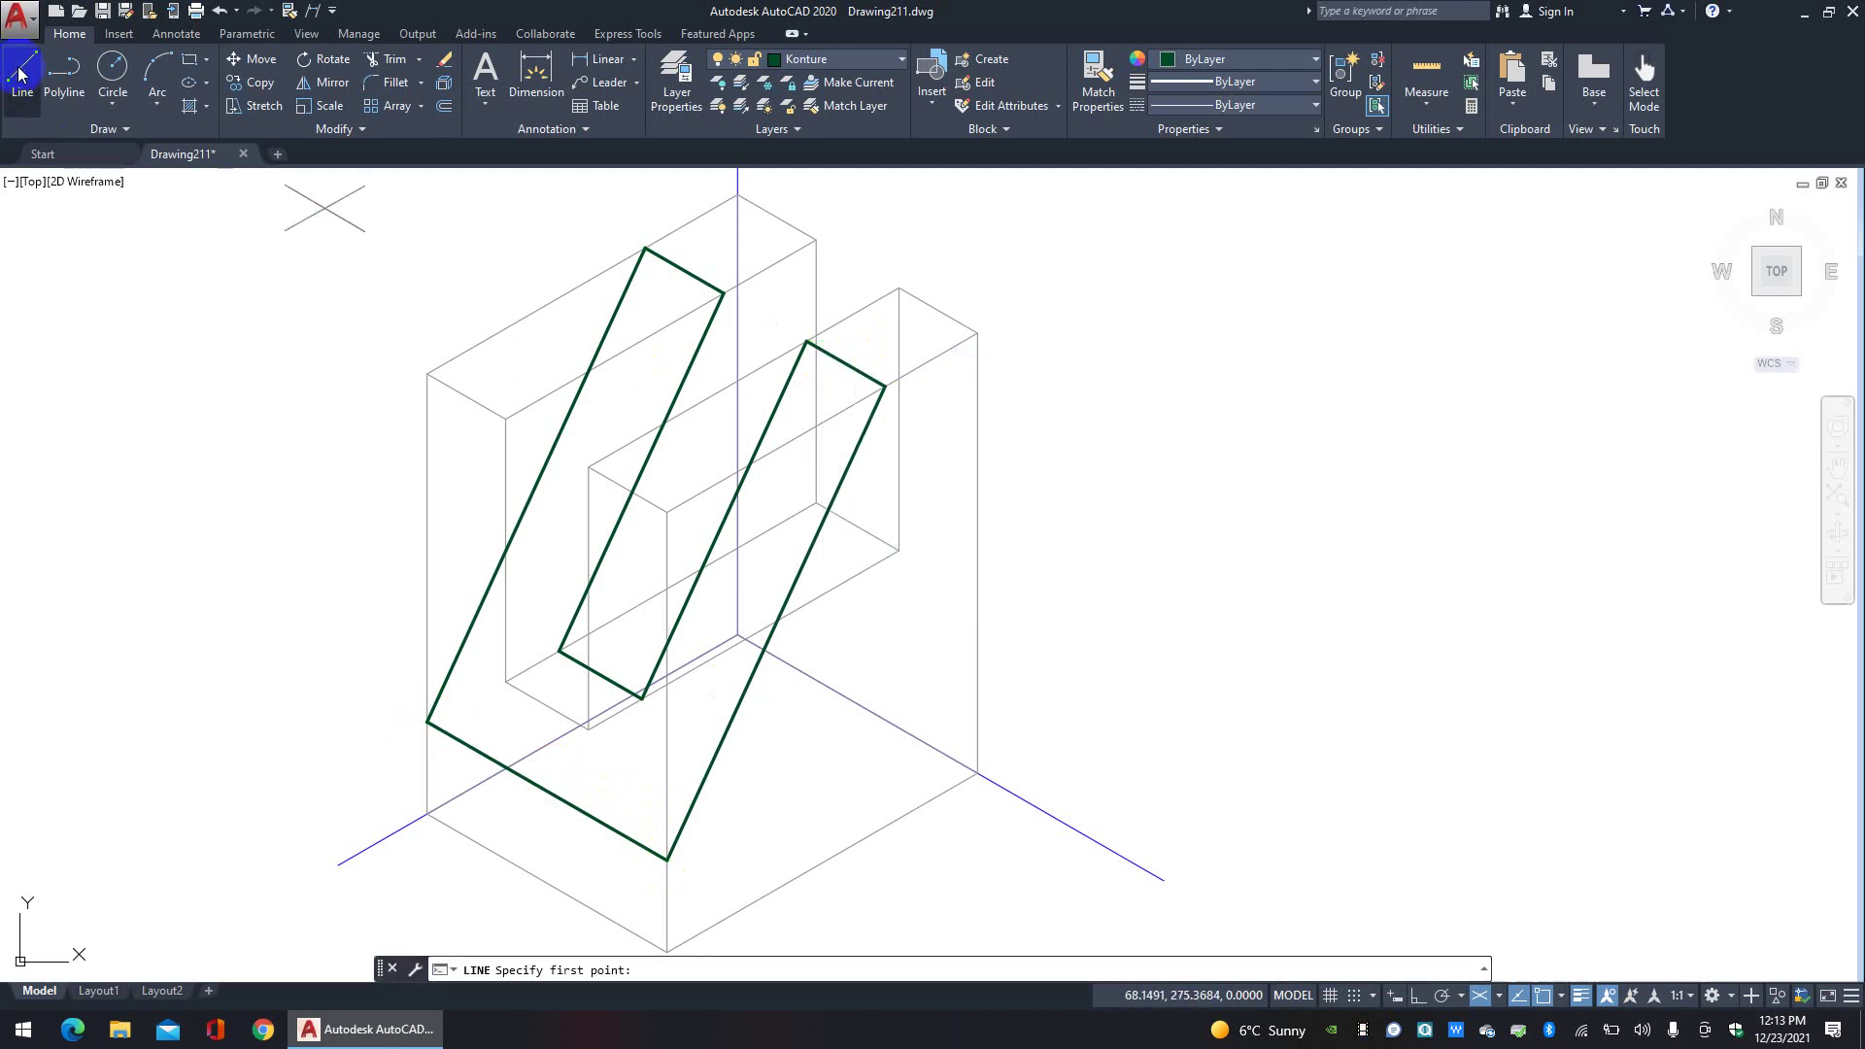
pyautogui.click(644, 249)
pyautogui.click(737, 193)
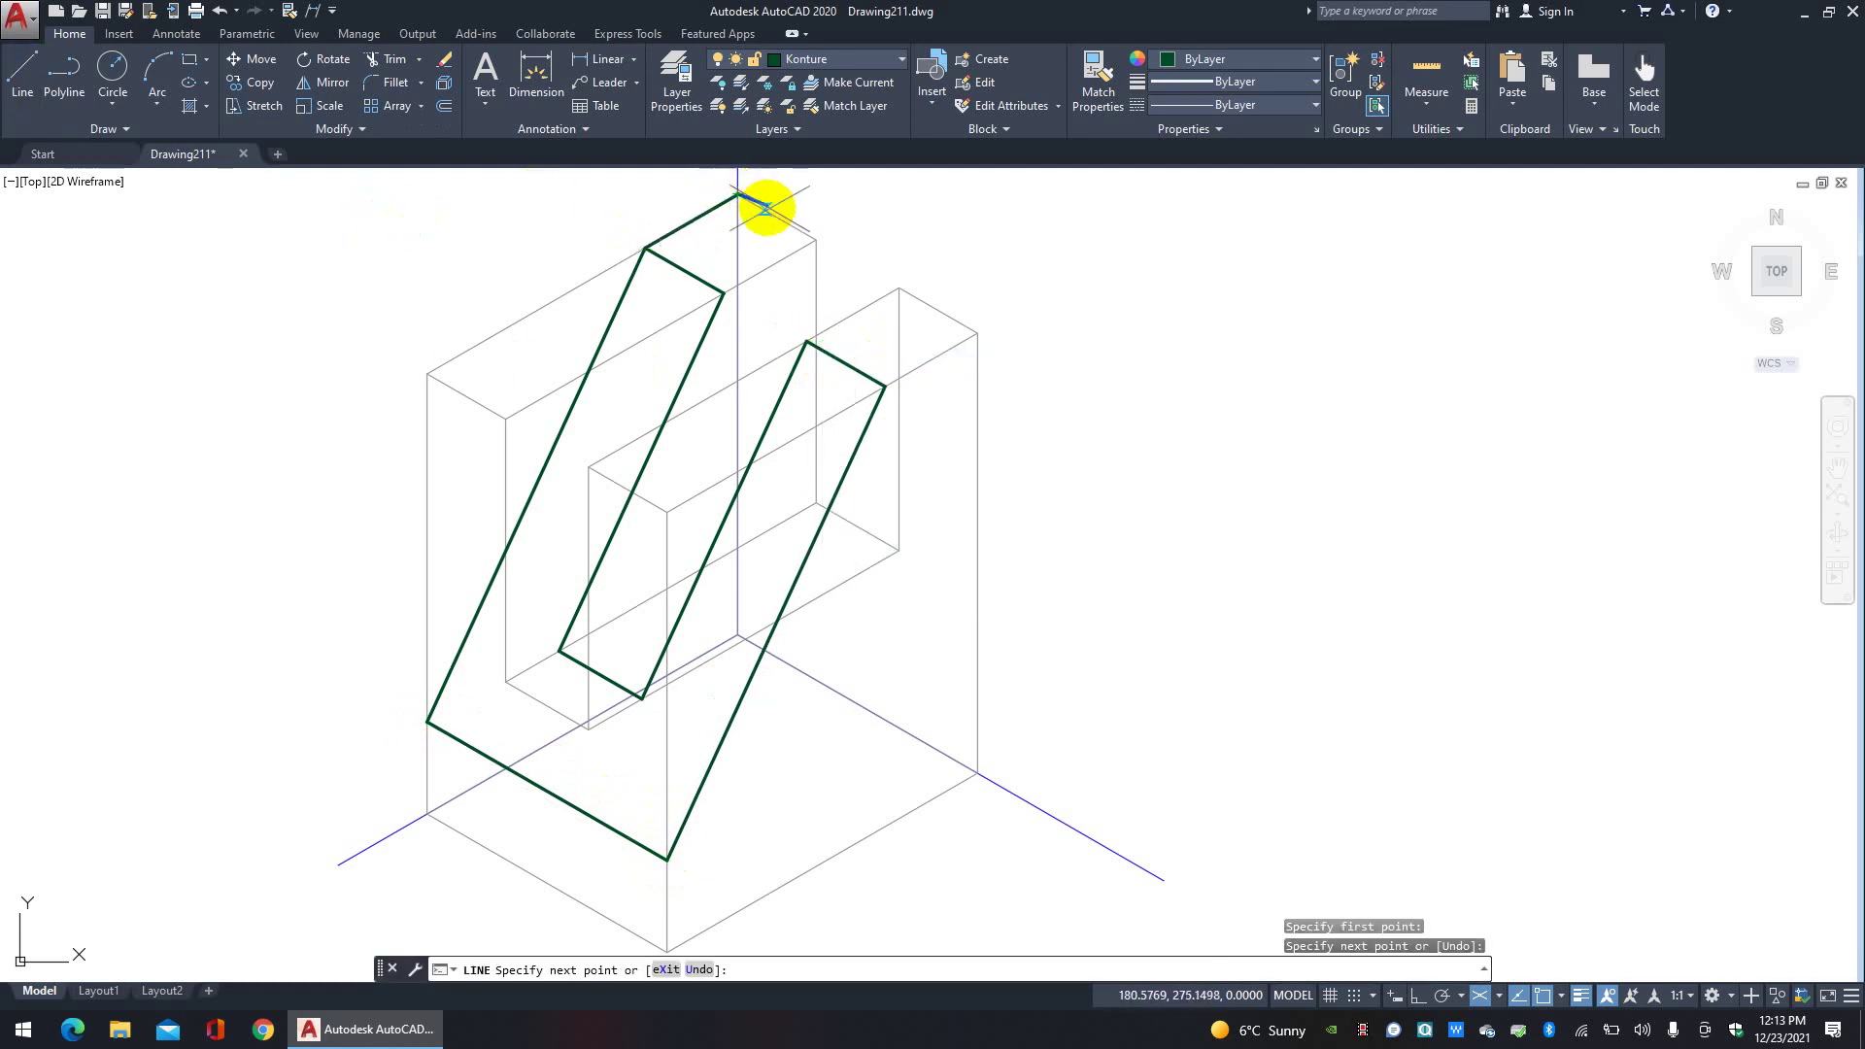
pyautogui.click(816, 239)
pyautogui.click(723, 291)
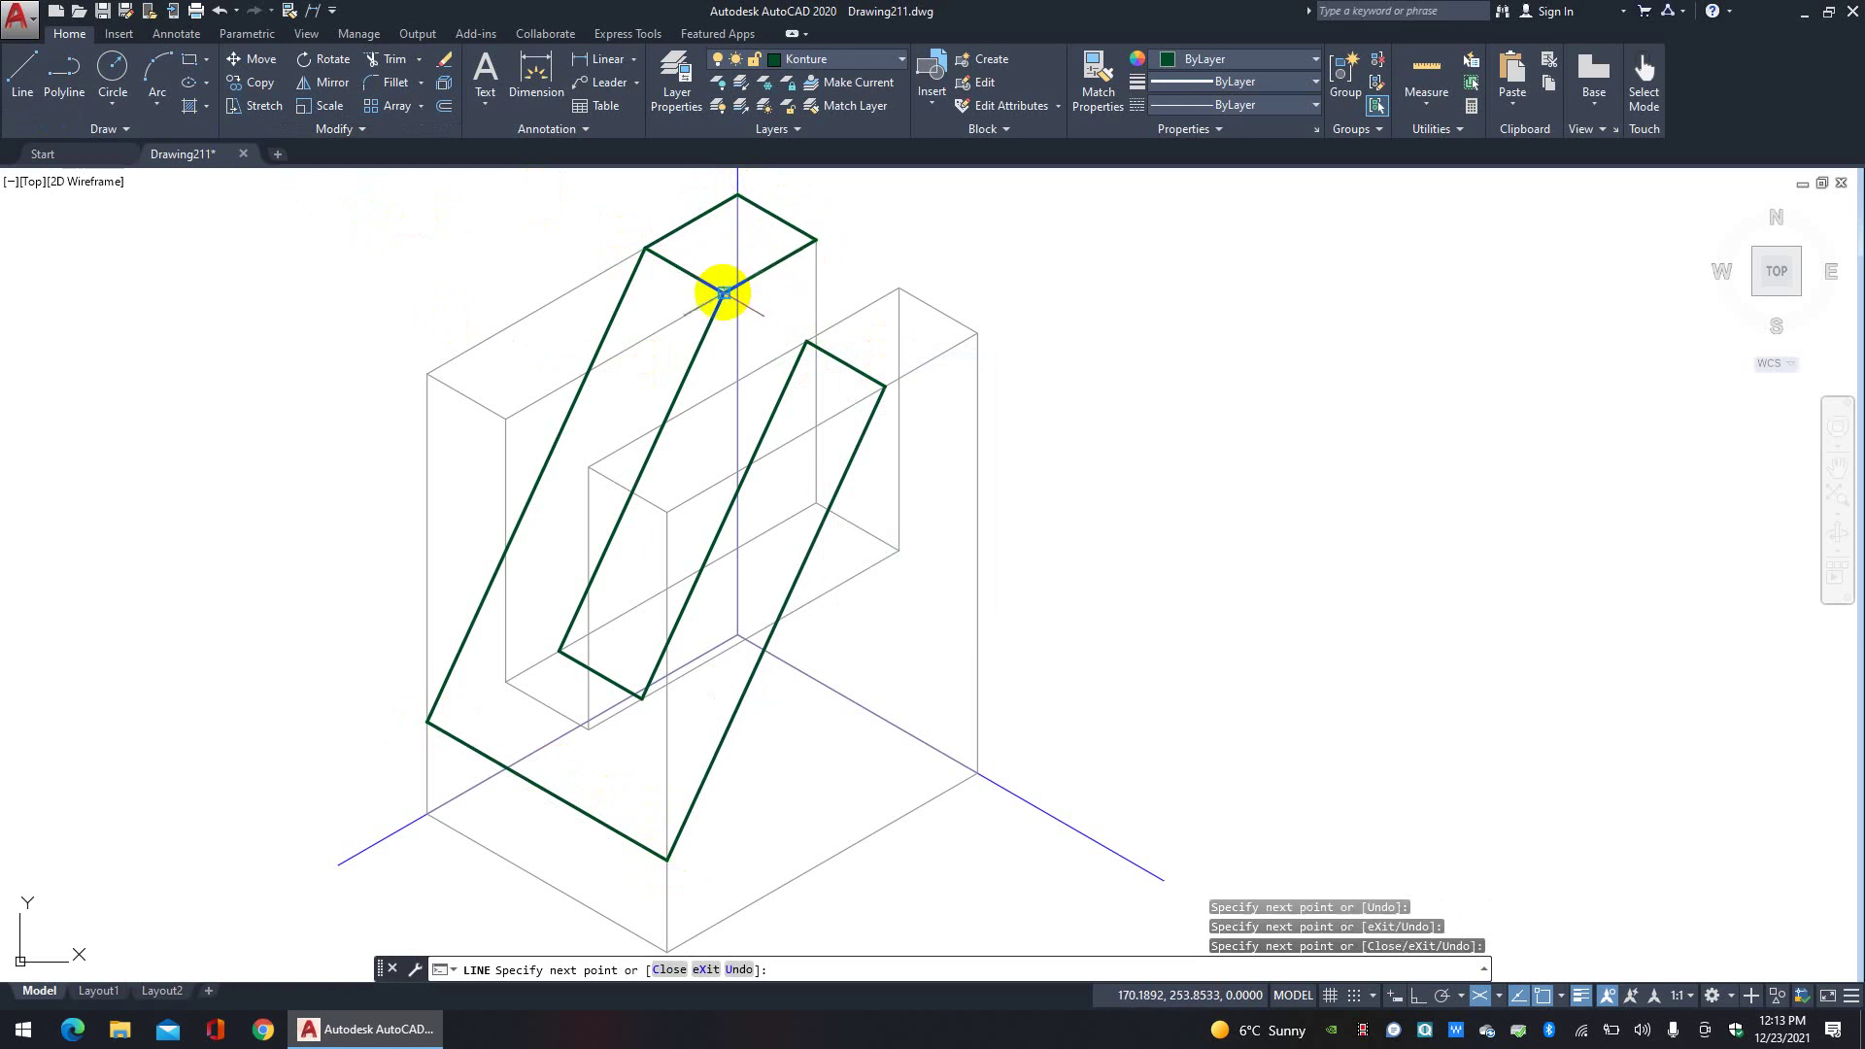
pyautogui.rightClick(727, 292)
pyautogui.click(764, 305)
# Step: Outline the remaining three edges of the right prong's top face with lines
pyautogui.press('Return')
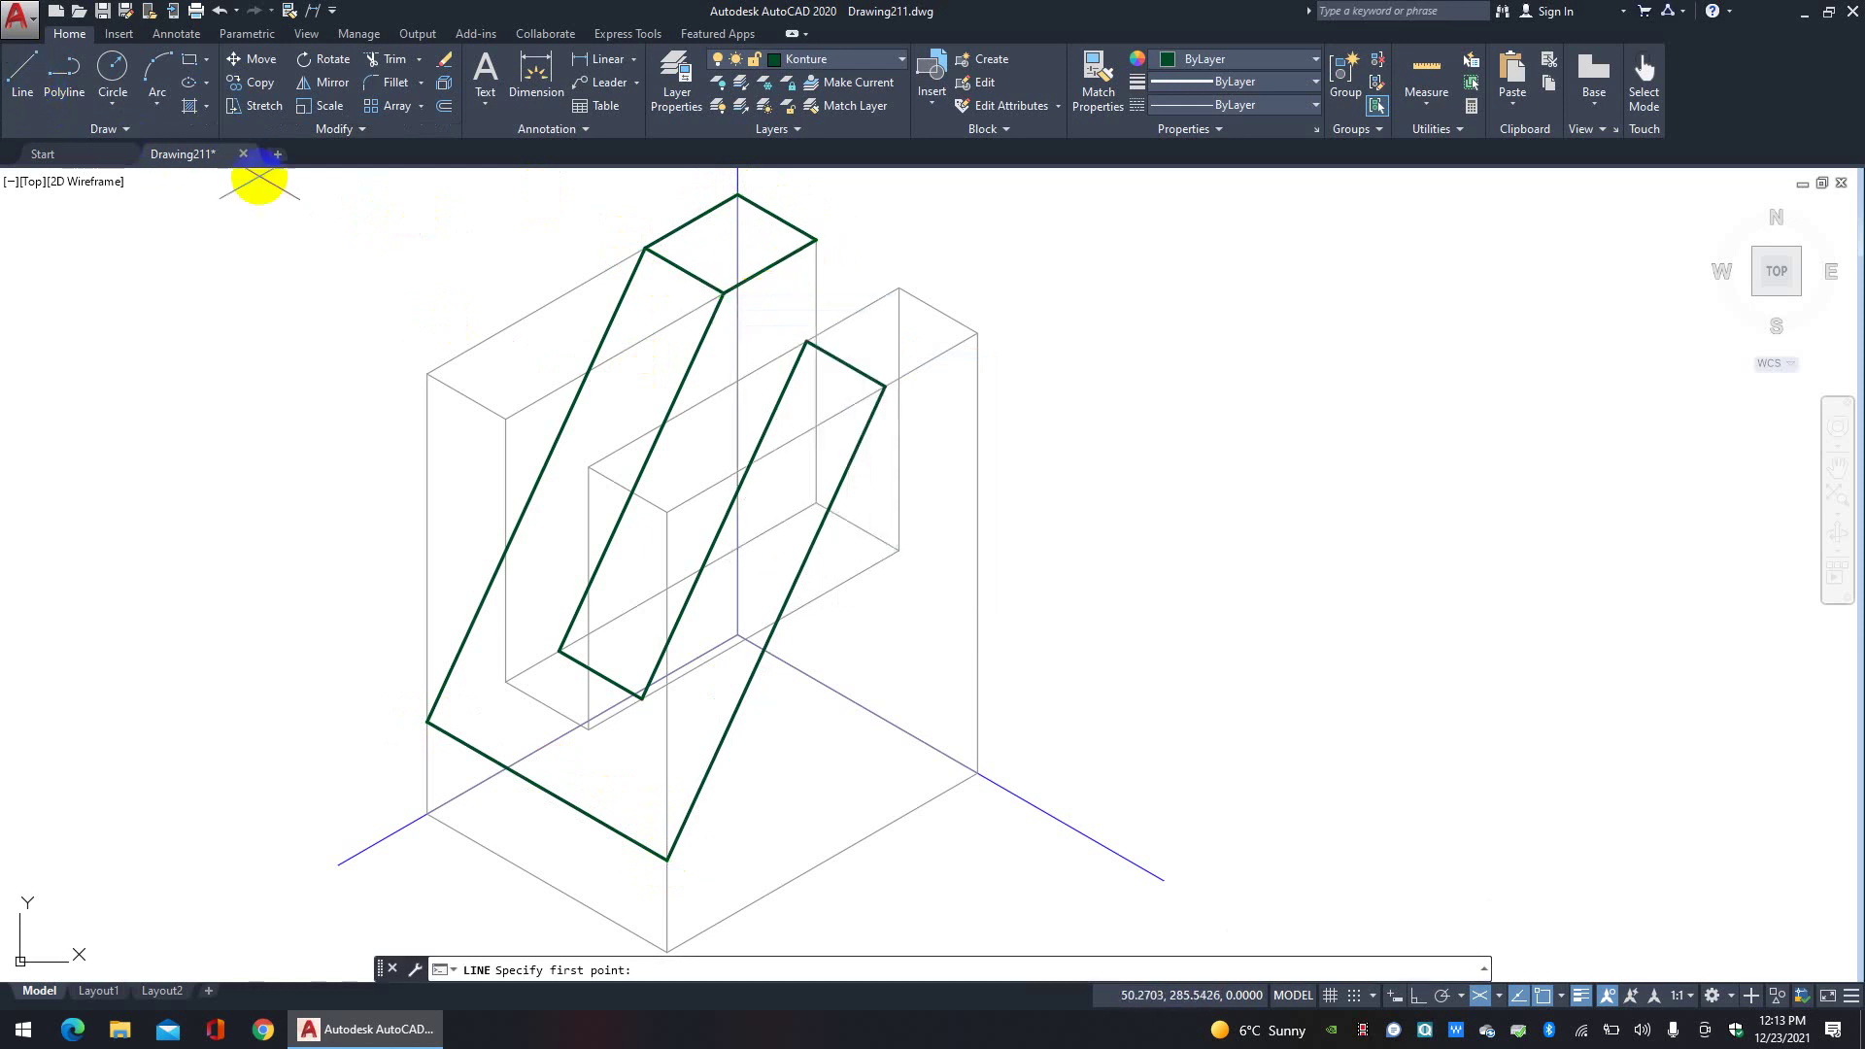
pyautogui.click(806, 342)
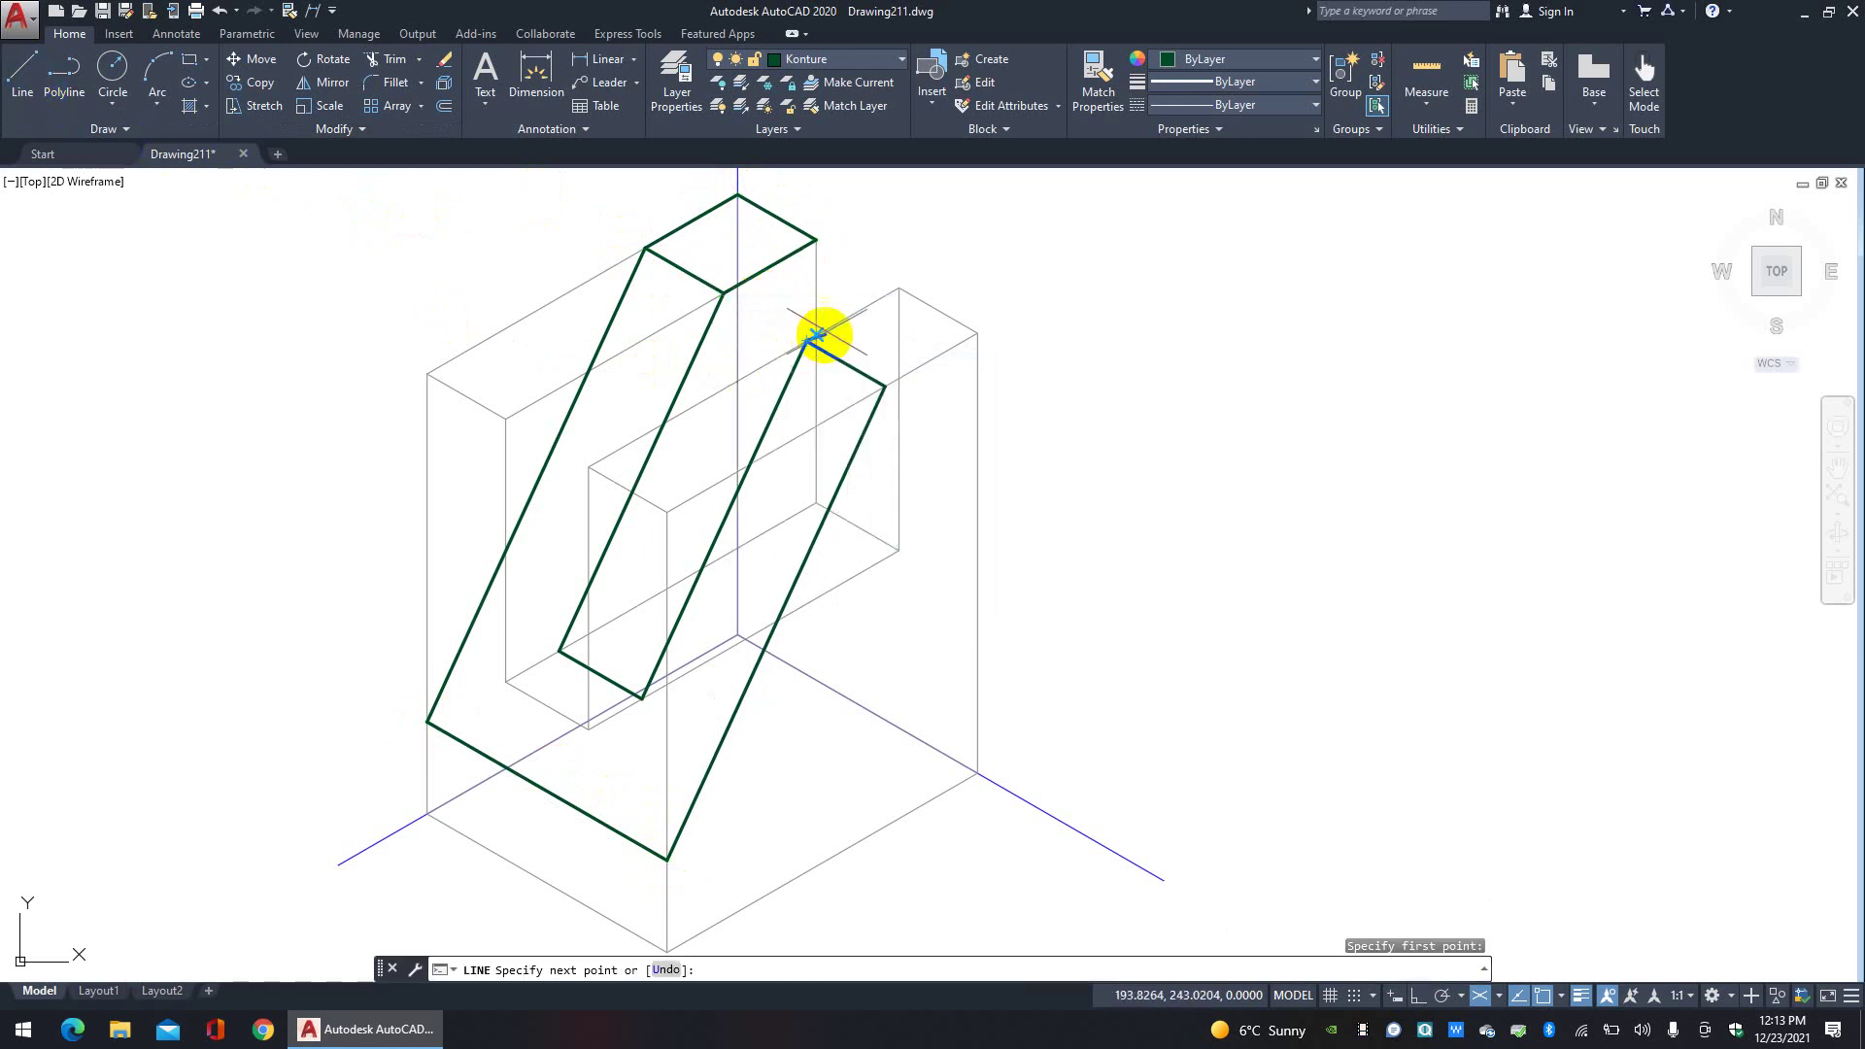
pyautogui.click(899, 288)
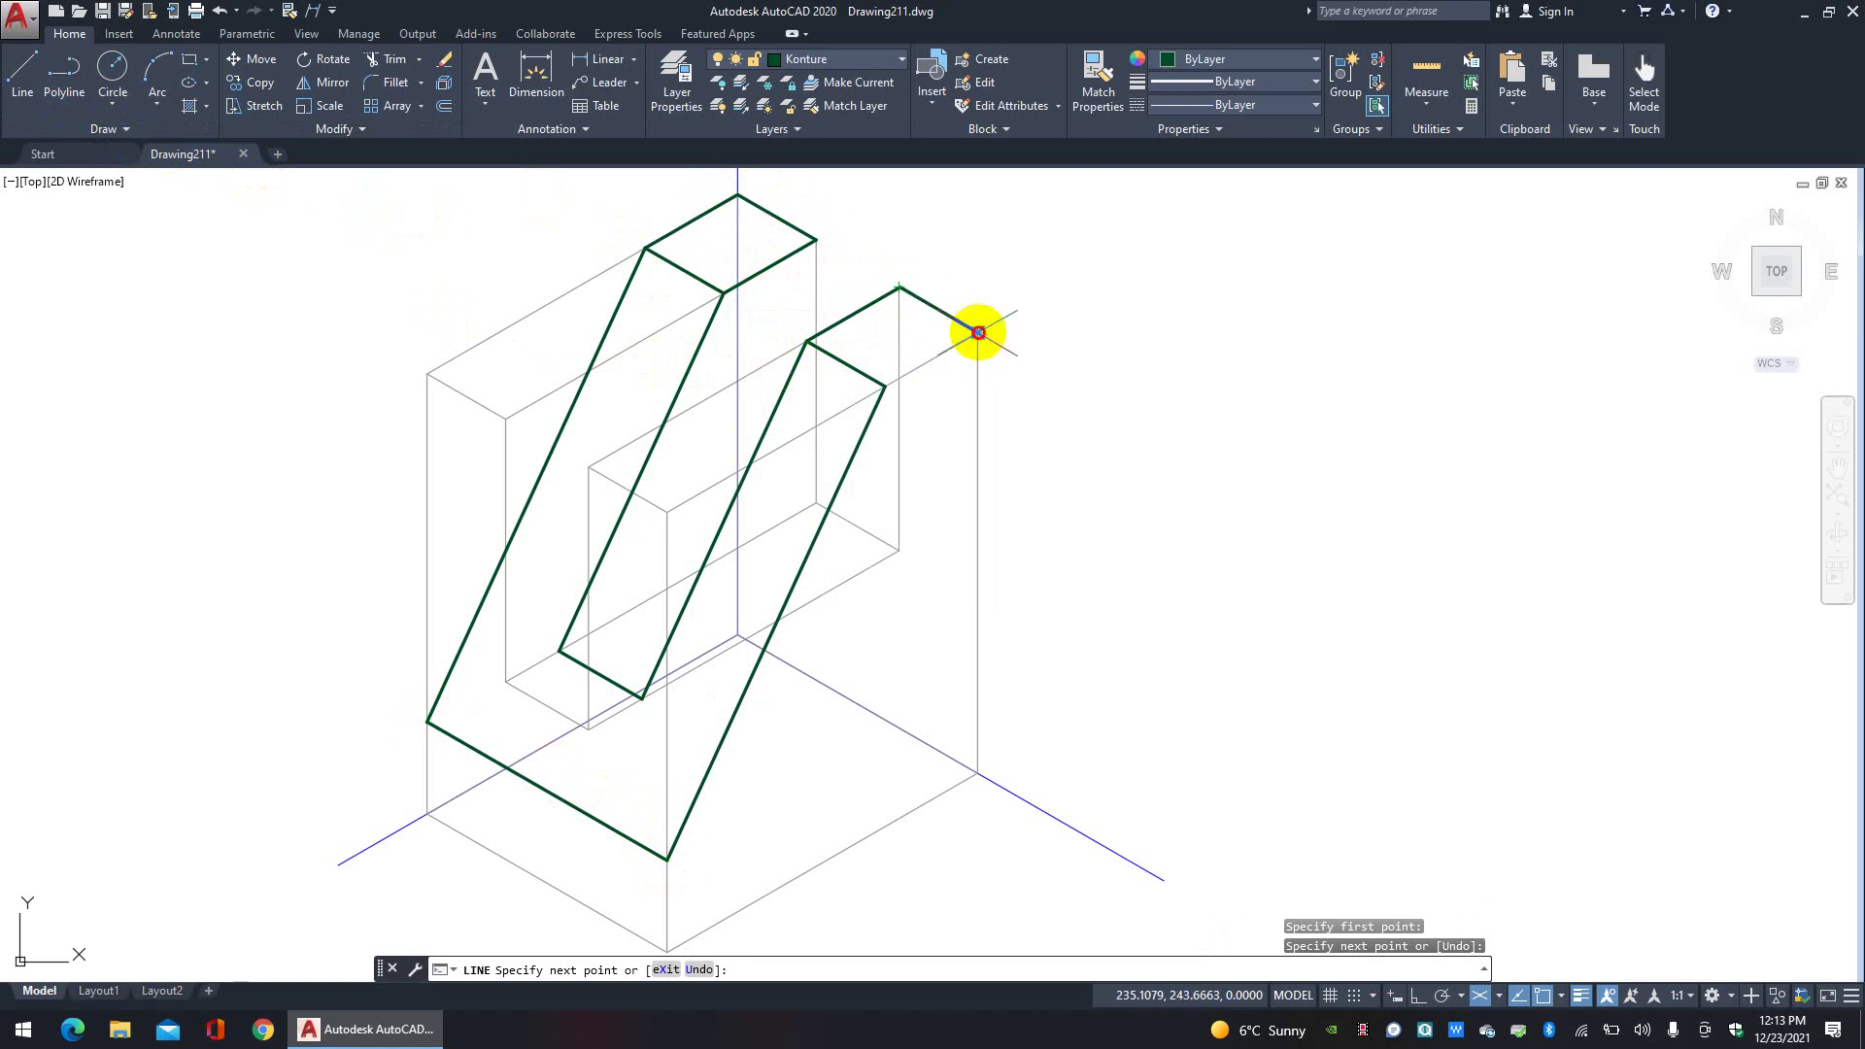
pyautogui.click(978, 332)
pyautogui.click(884, 387)
pyautogui.rightClick(886, 388)
pyautogui.click(933, 482)
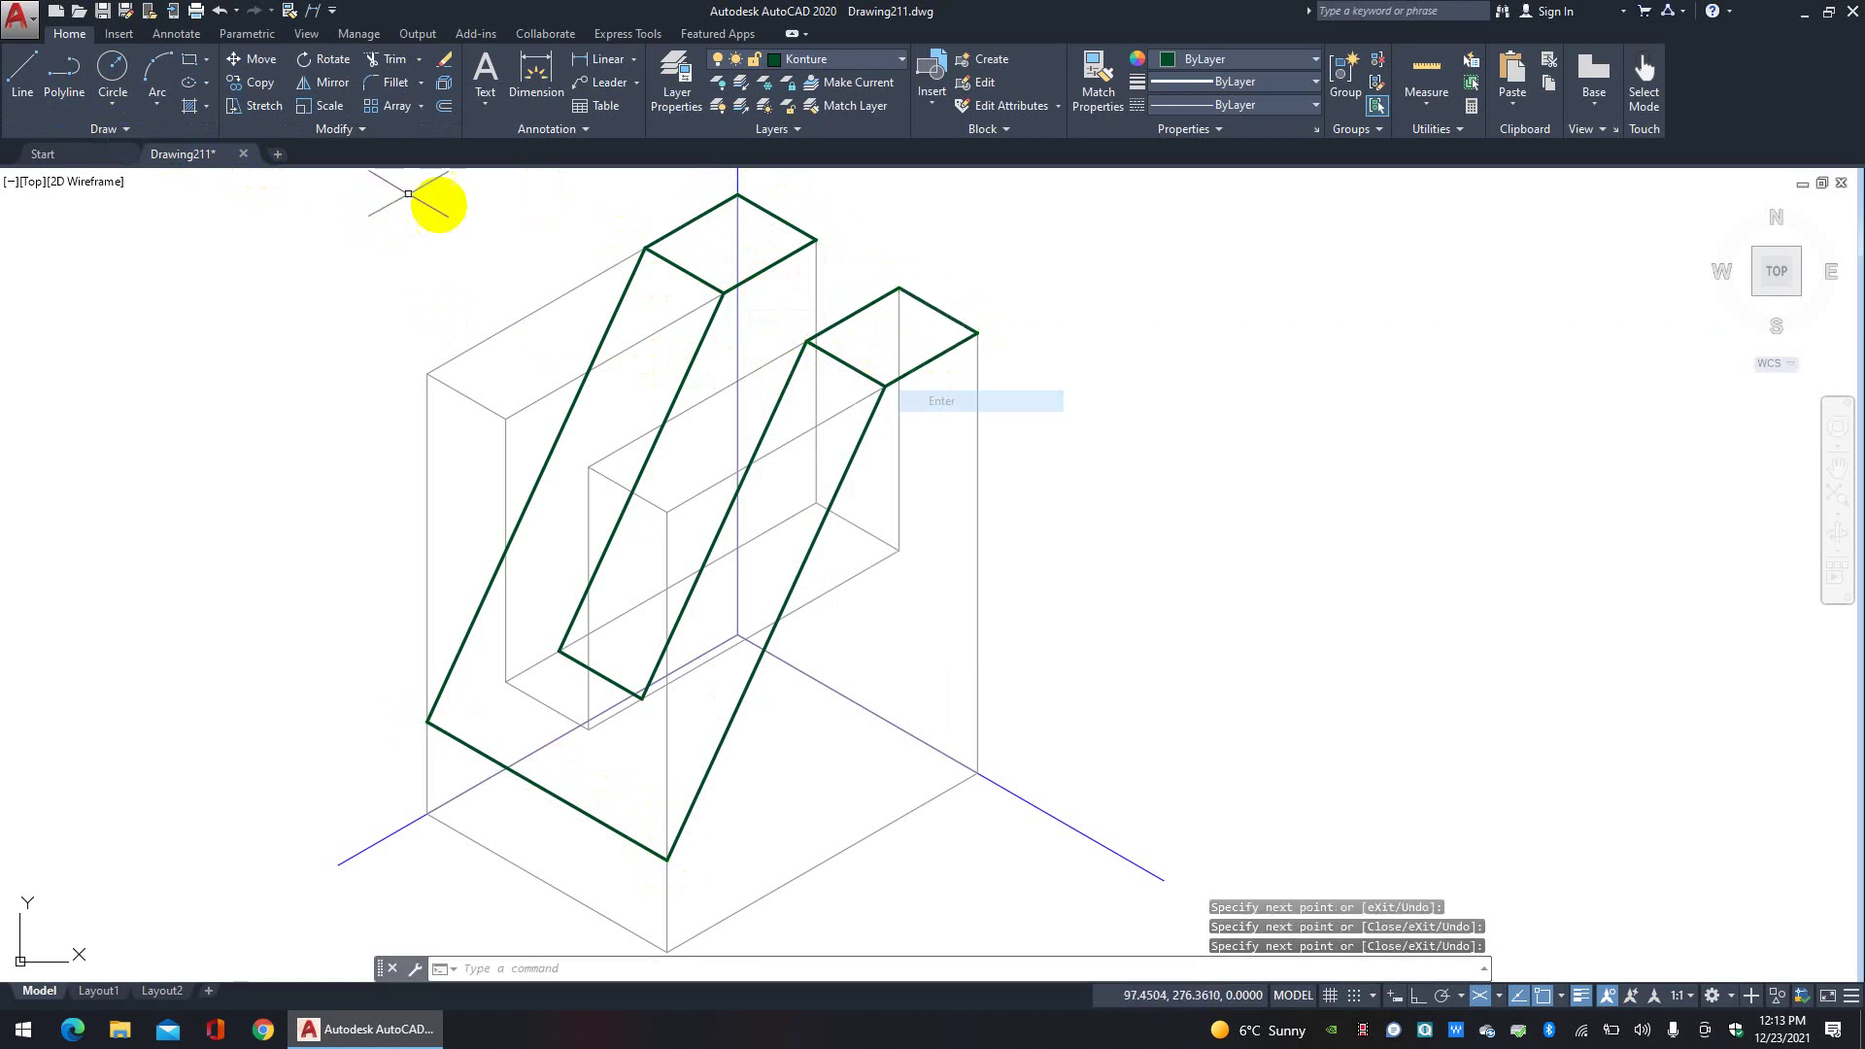
# Step: Outline the right side face along its tall rear vertical edge, bottom edge and short front vertical edge, ending at the slope's lower corner
pyautogui.click(22, 70)
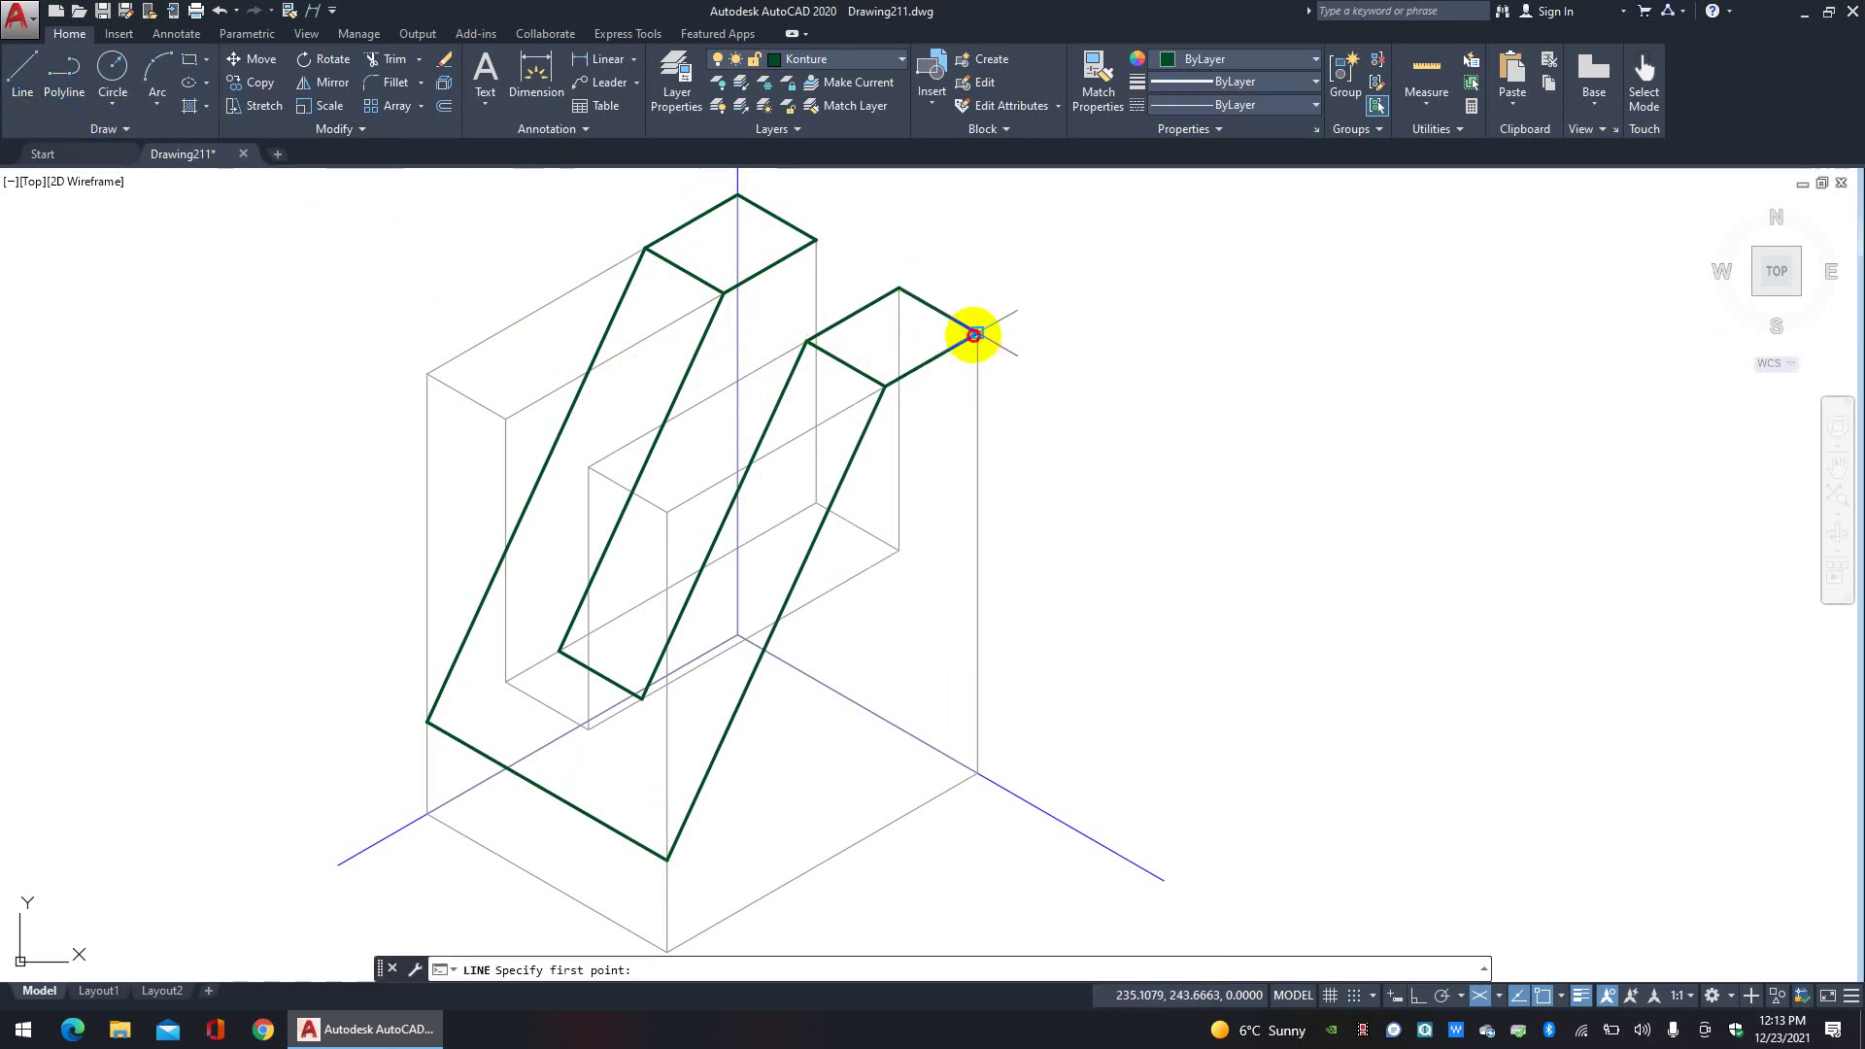
pyautogui.click(974, 334)
pyautogui.click(977, 774)
pyautogui.moveTo(977, 774); pyautogui.dragTo(1073, 561, button='middle')
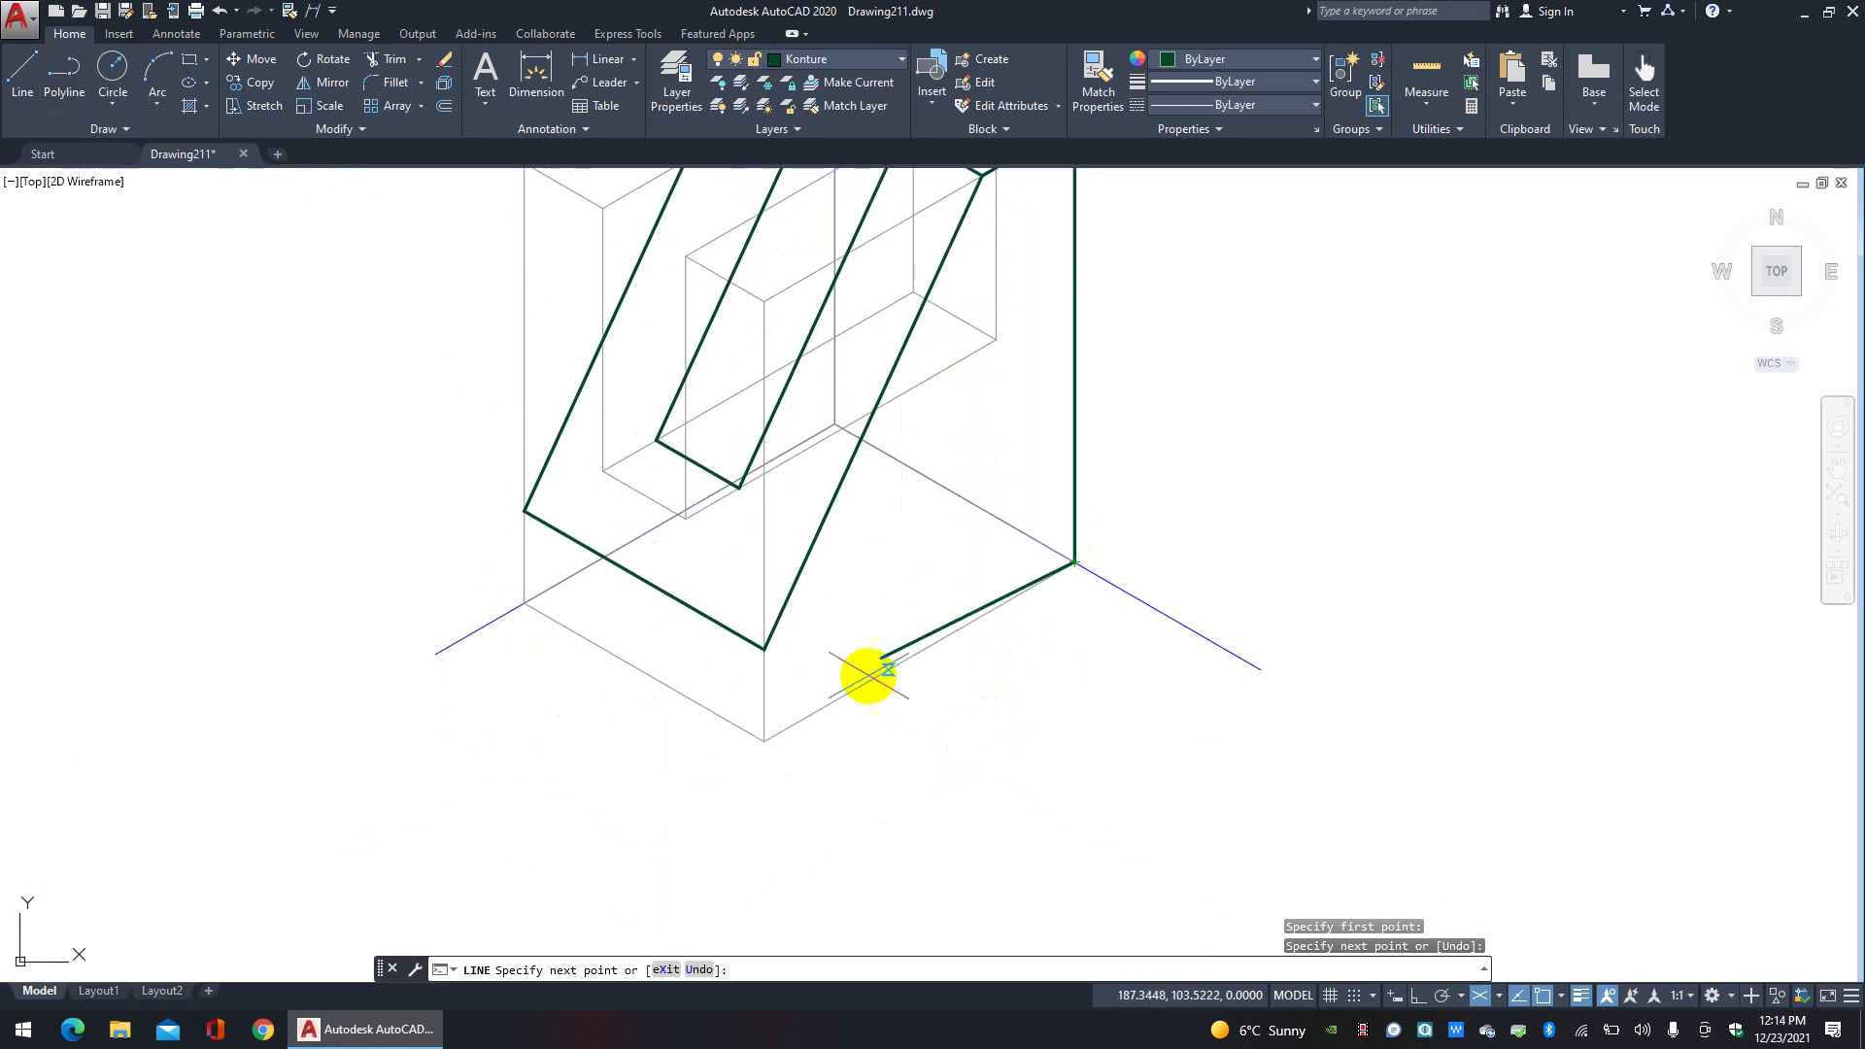
pyautogui.click(764, 741)
pyautogui.click(764, 648)
pyautogui.rightClick(827, 625)
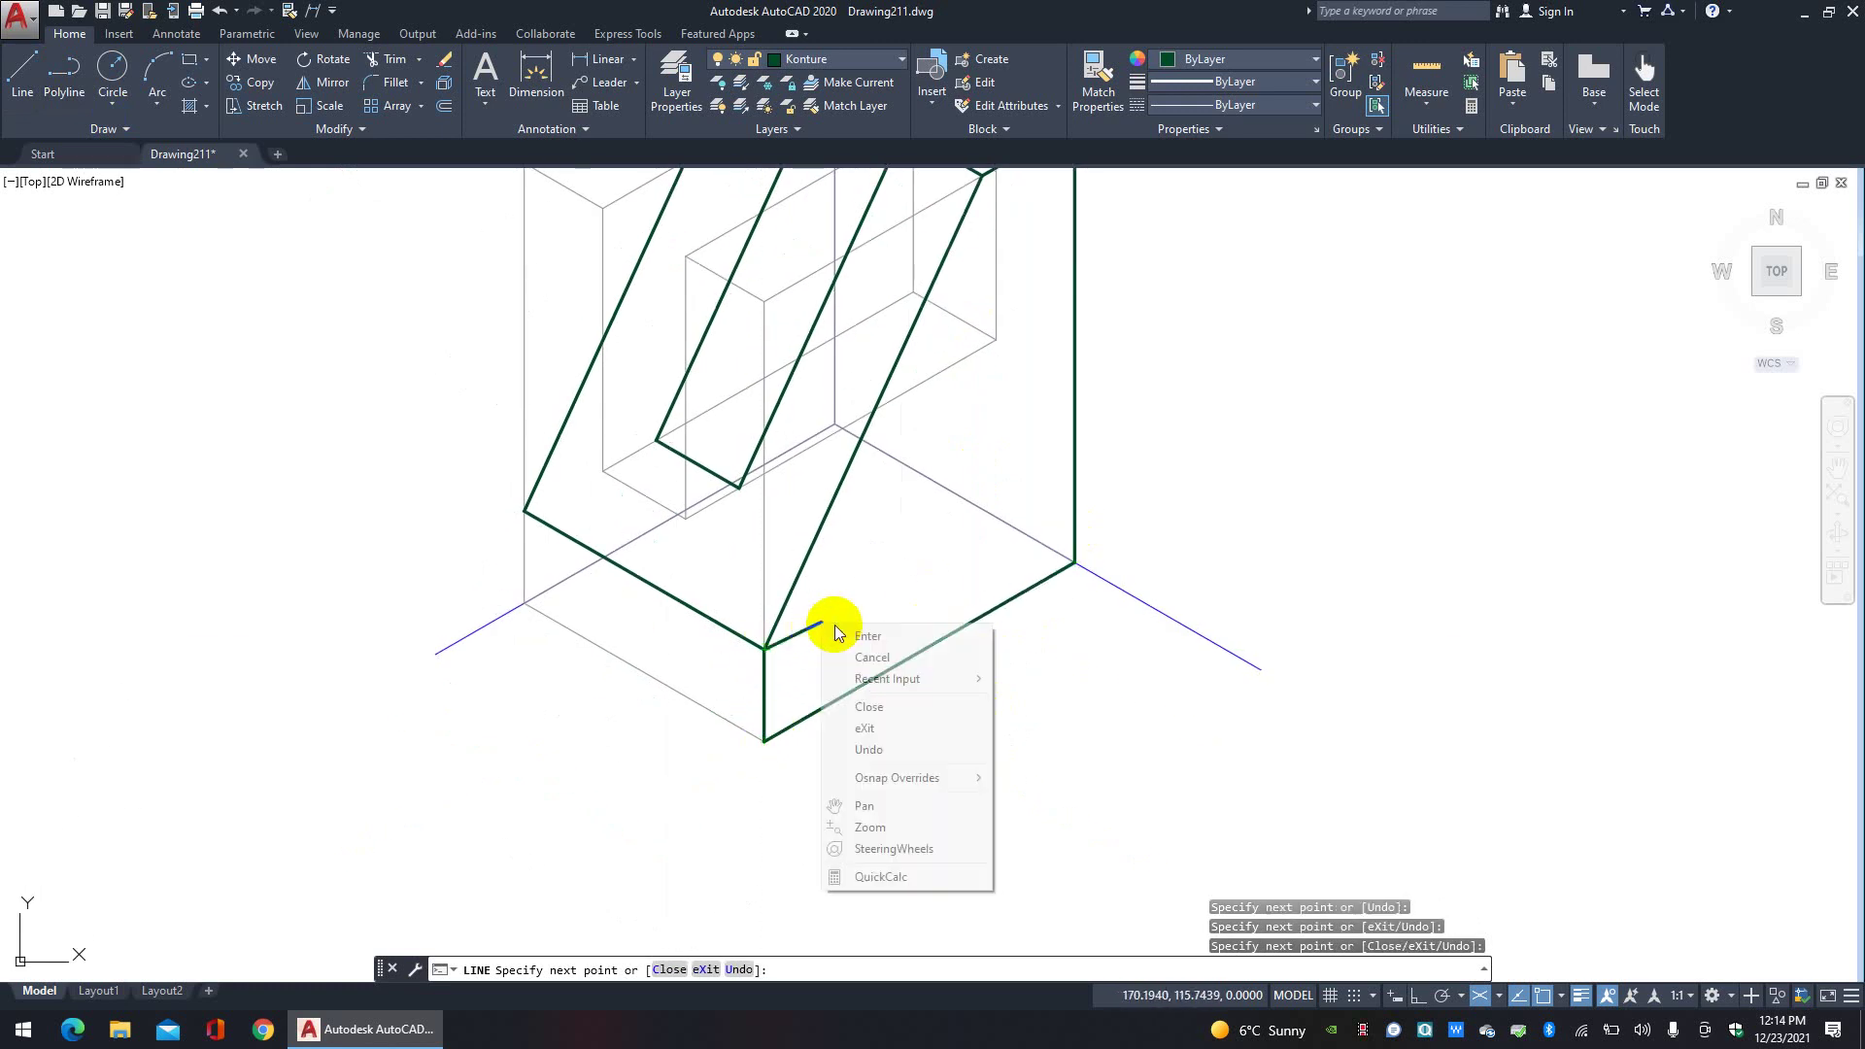
pyautogui.click(837, 635)
# Step: Outline the front face's short left vertical edge and its bottom edge to the front bottom corner
pyautogui.click(22, 77)
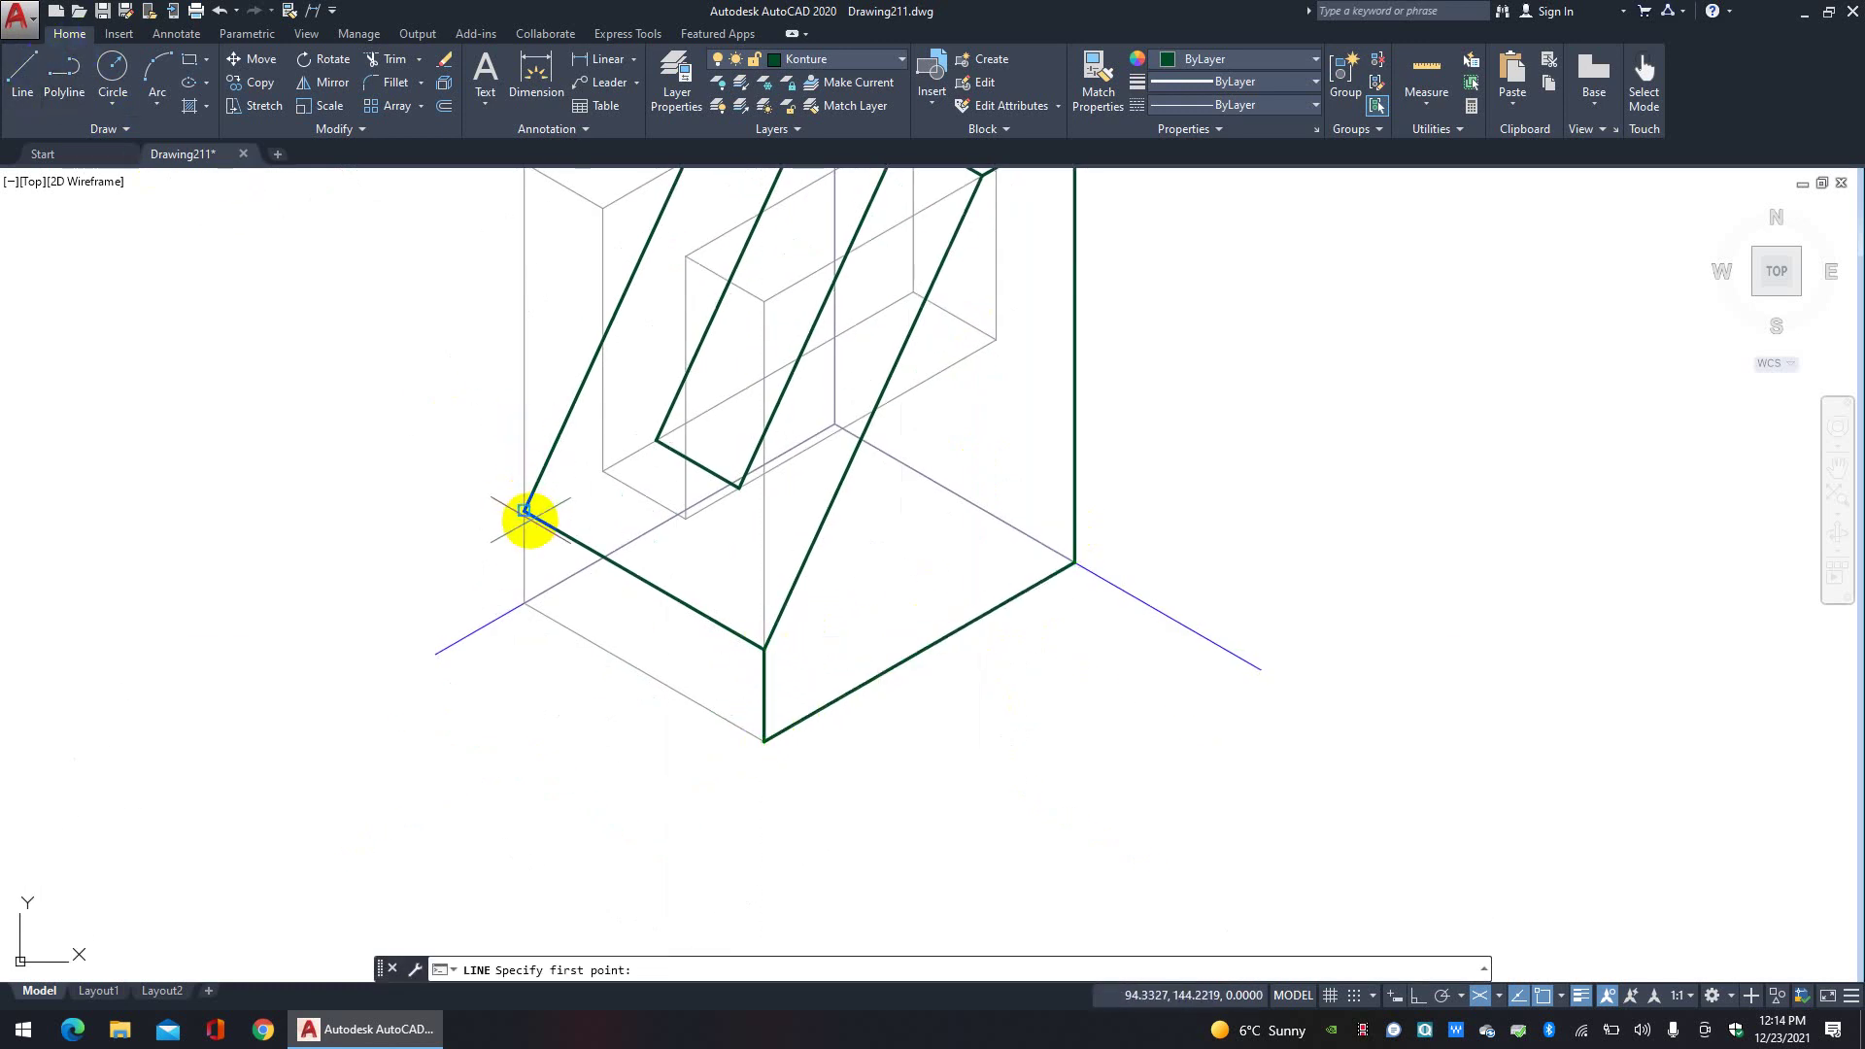
pyautogui.click(524, 512)
pyautogui.click(524, 603)
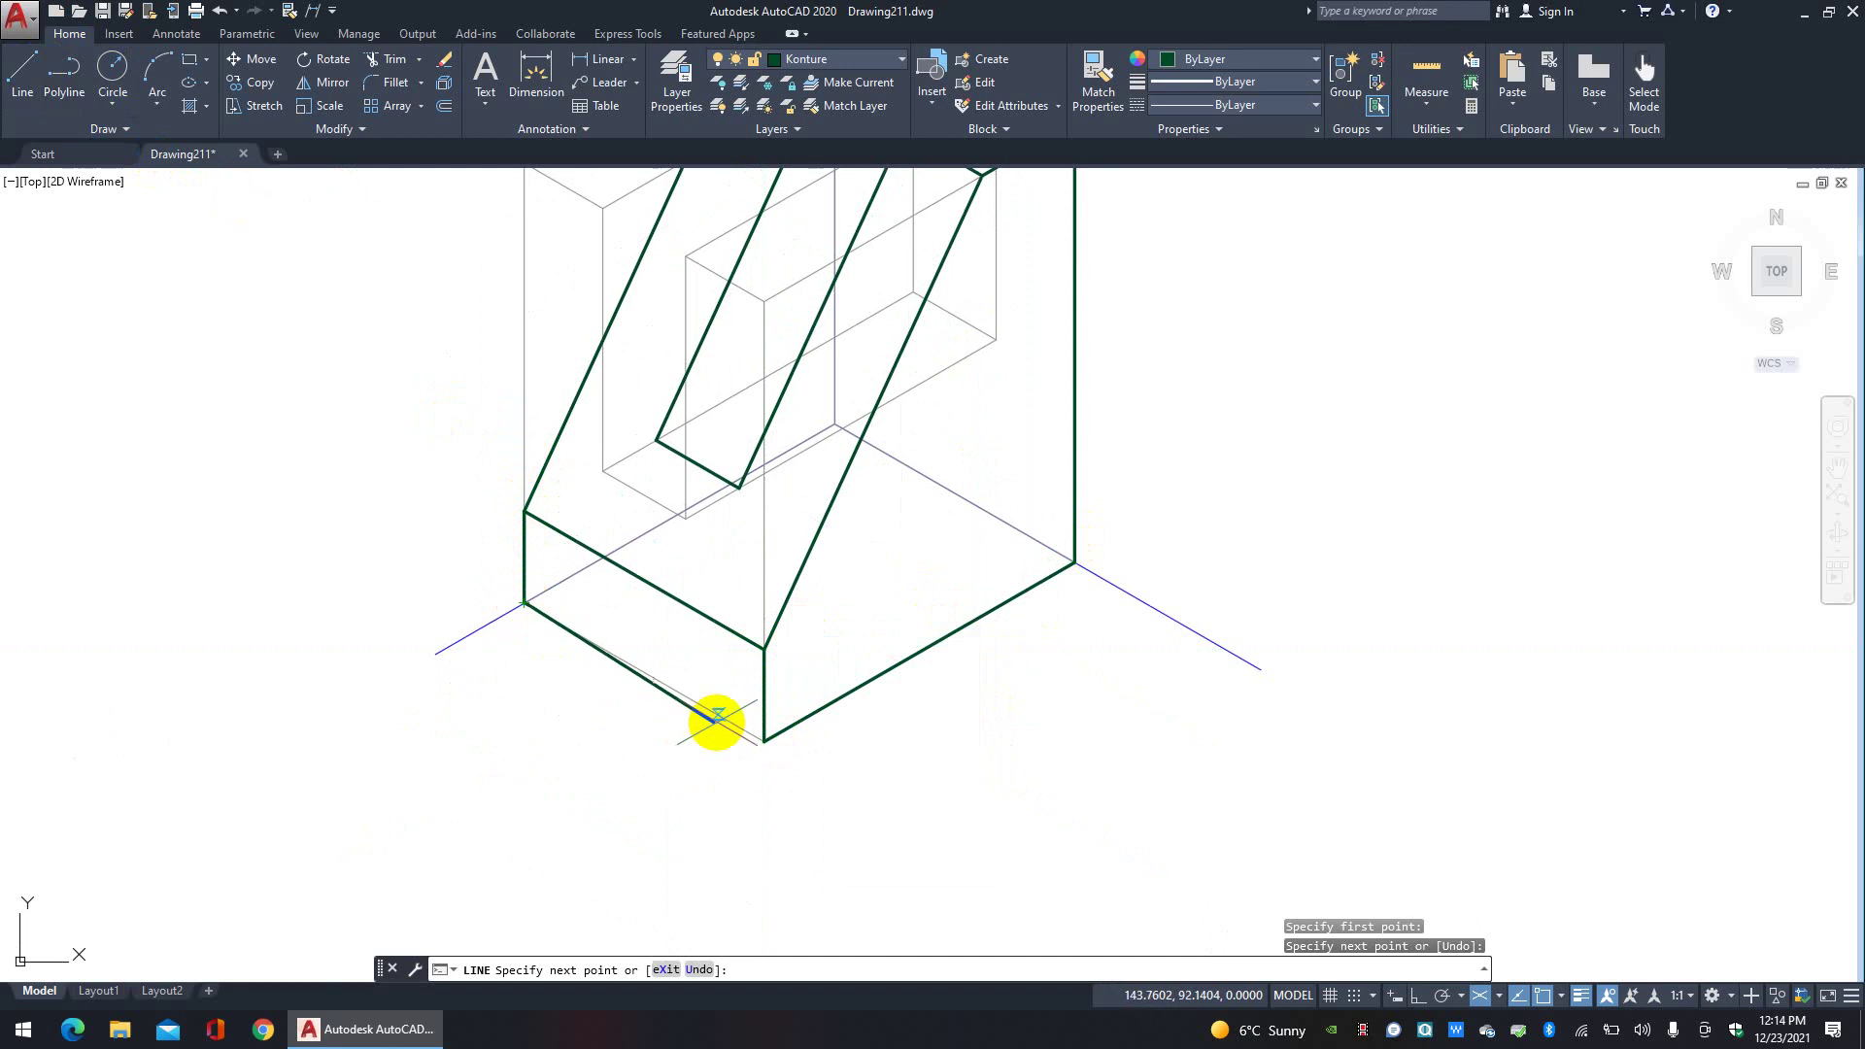
pyautogui.click(764, 741)
pyautogui.rightClick(794, 697)
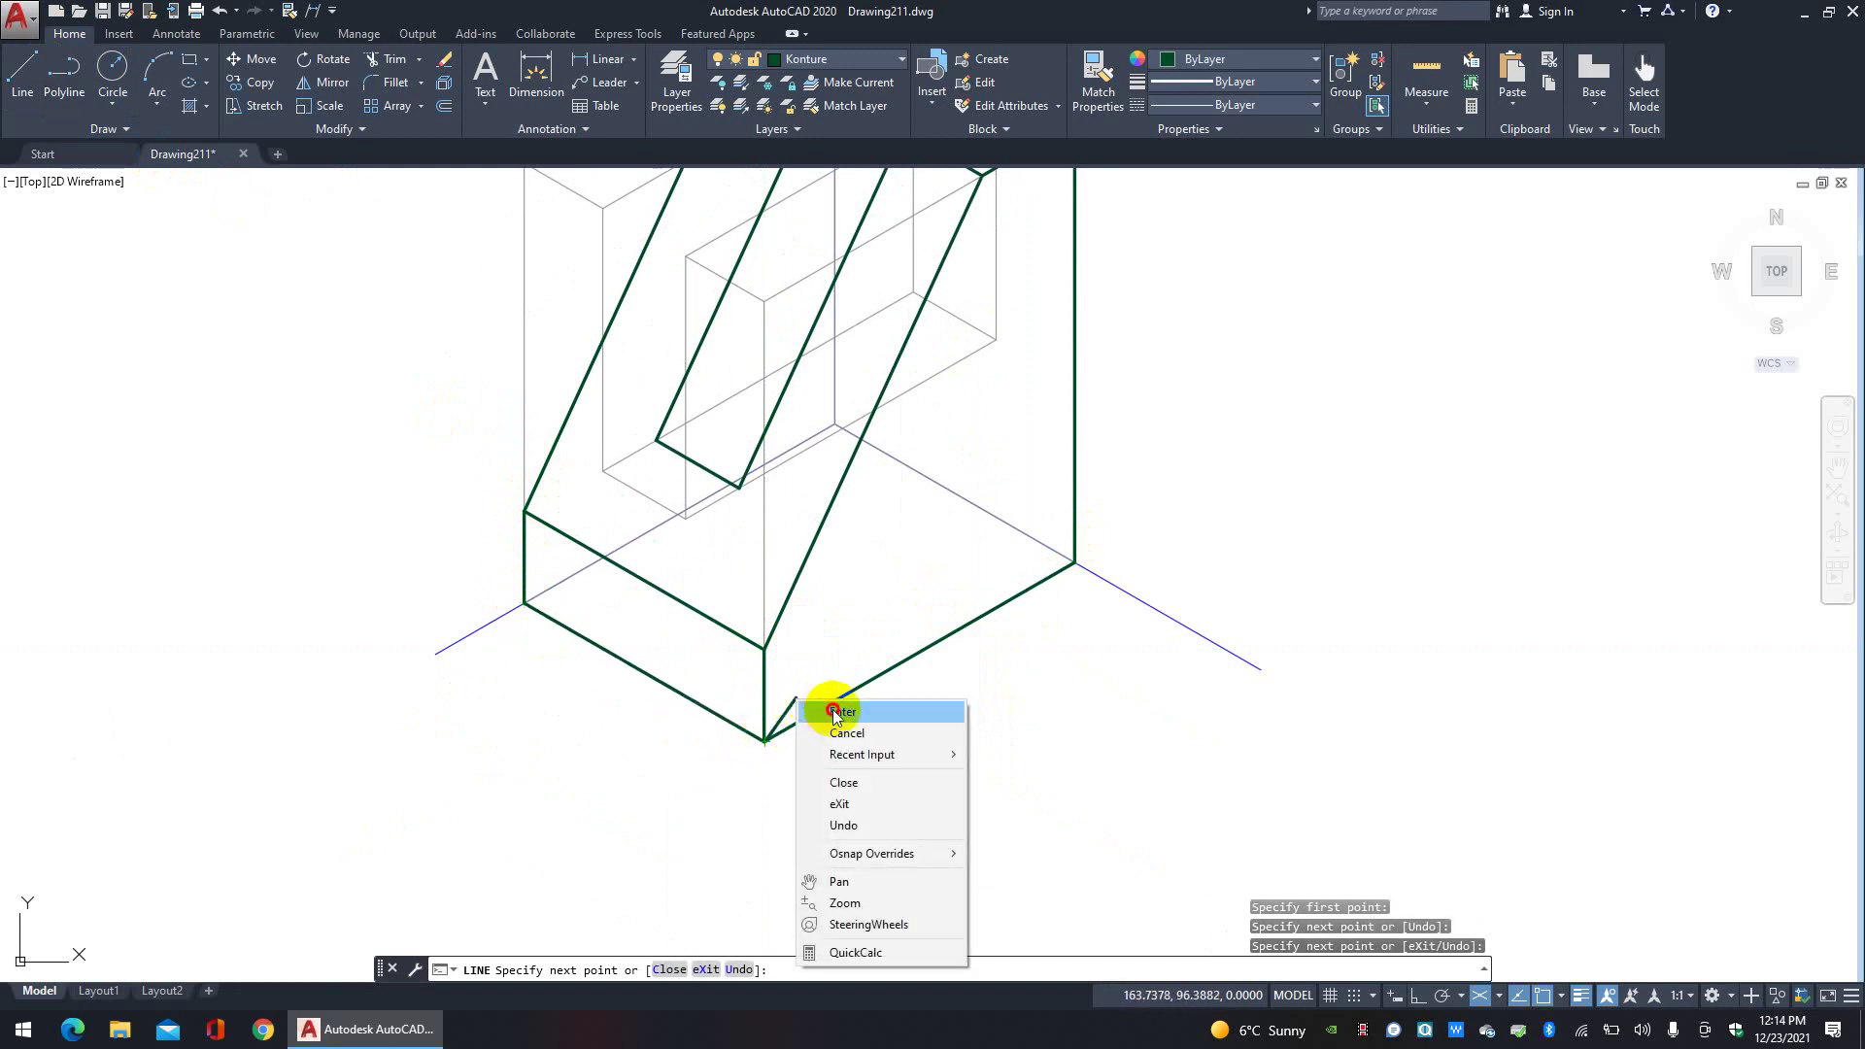
pyautogui.click(823, 715)
# Step: Draw the left prong's rear inner vertical edge from its top corner down to where it meets the right prong's top edge
pyautogui.scroll(-5, 845, 716)
pyautogui.moveTo(854, 633); pyautogui.dragTo(809, 644, button='middle')
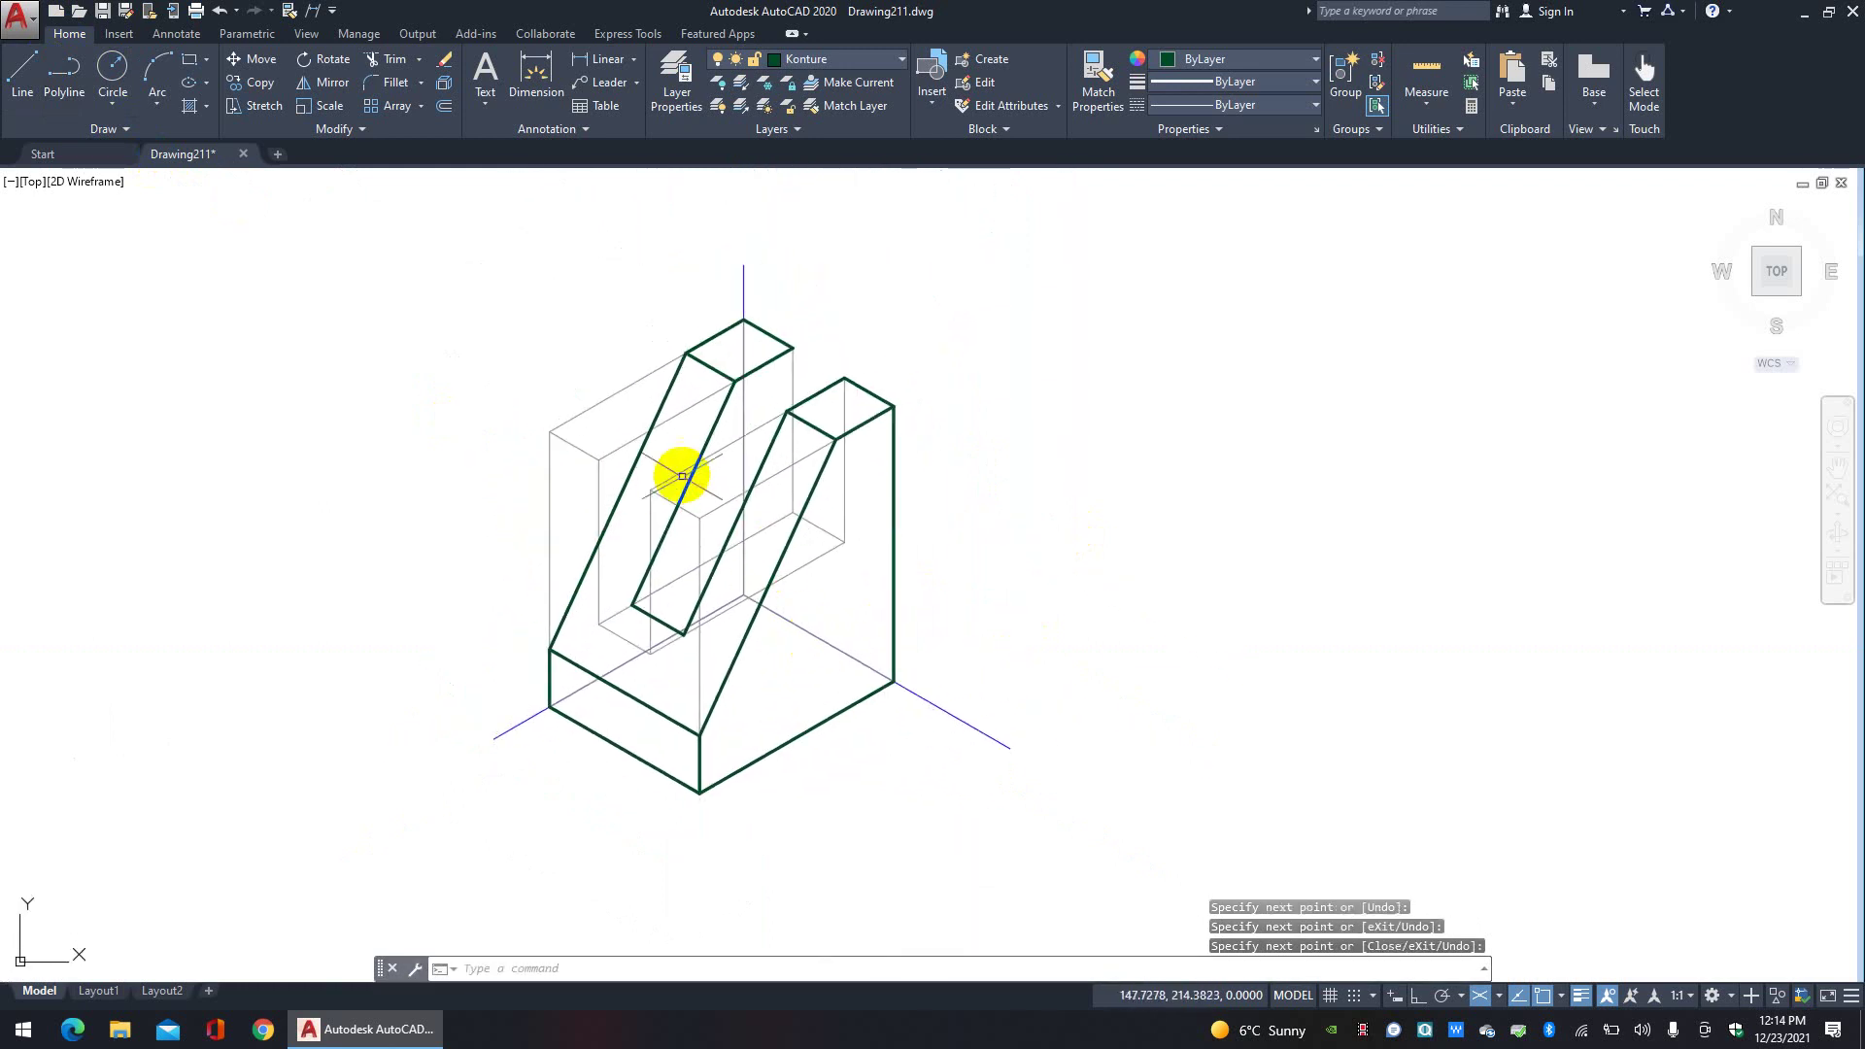
pyautogui.click(64, 77)
pyautogui.click(22, 70)
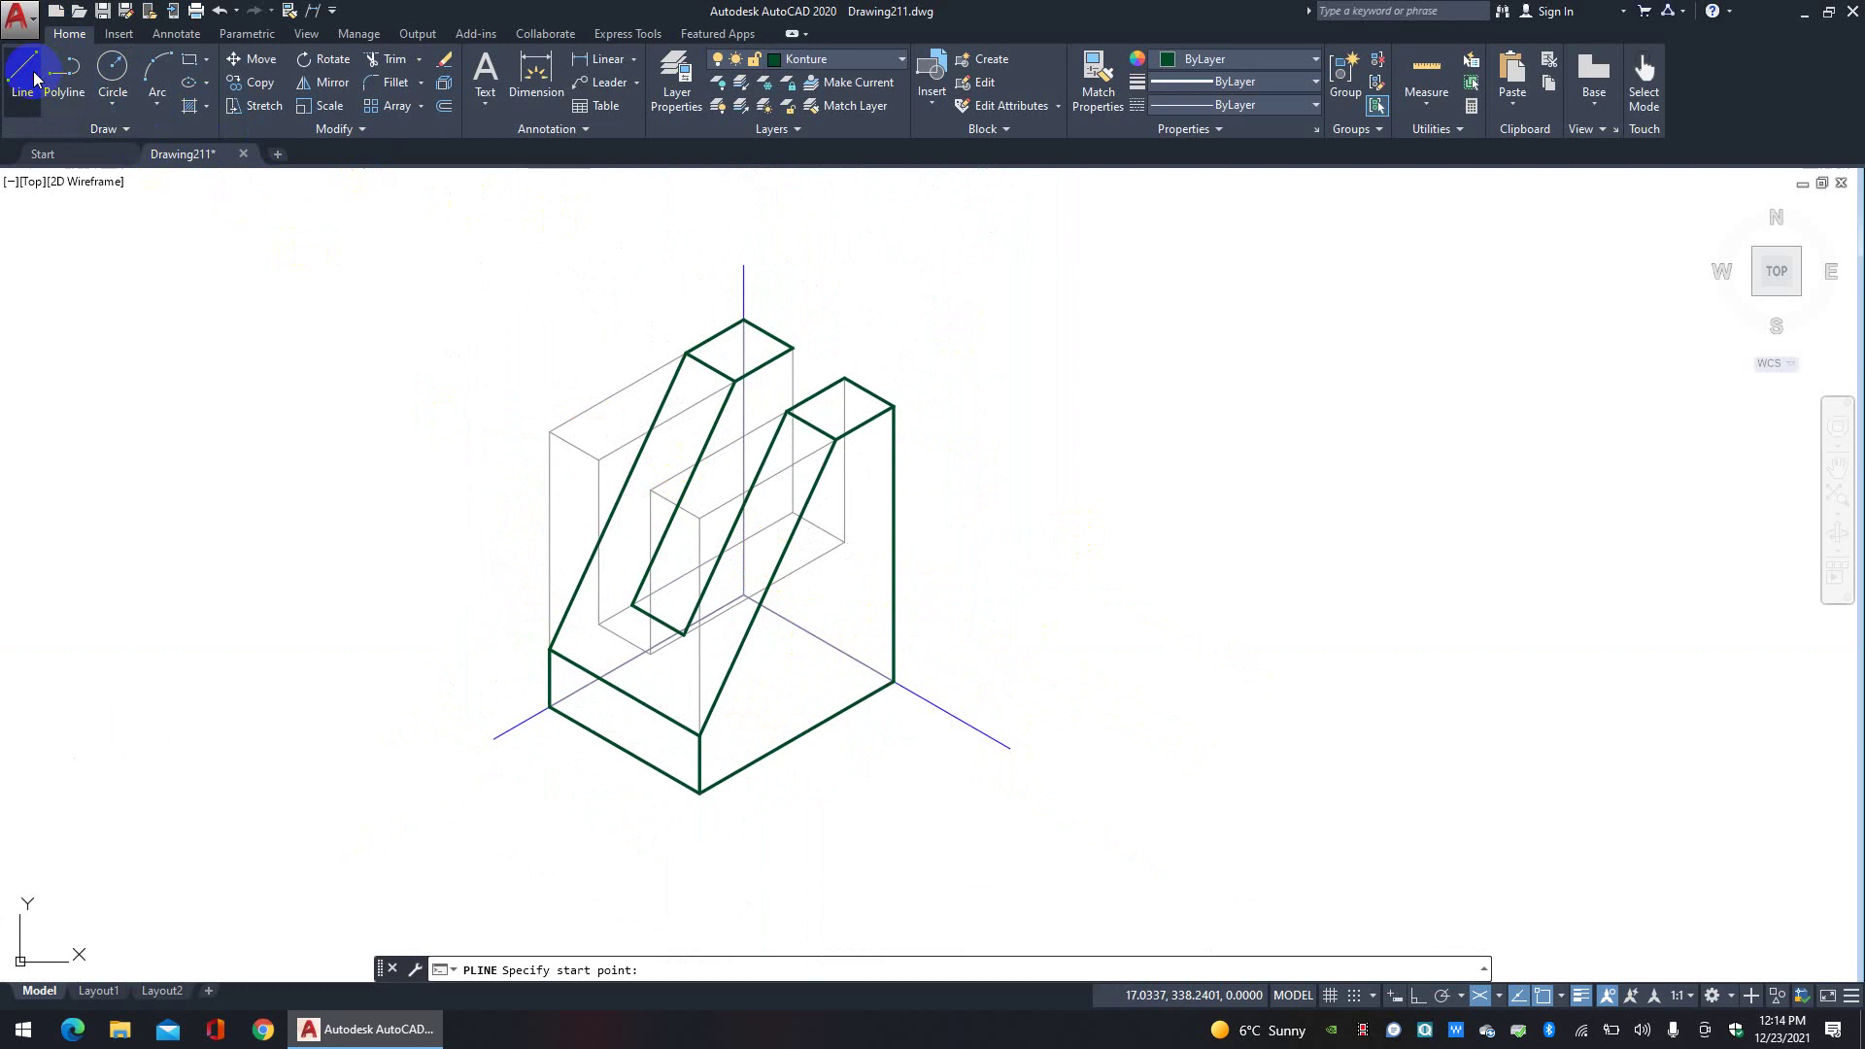
pyautogui.scroll(6, 908, 408)
pyautogui.moveTo(541, 283); pyautogui.dragTo(665, 359, button='middle')
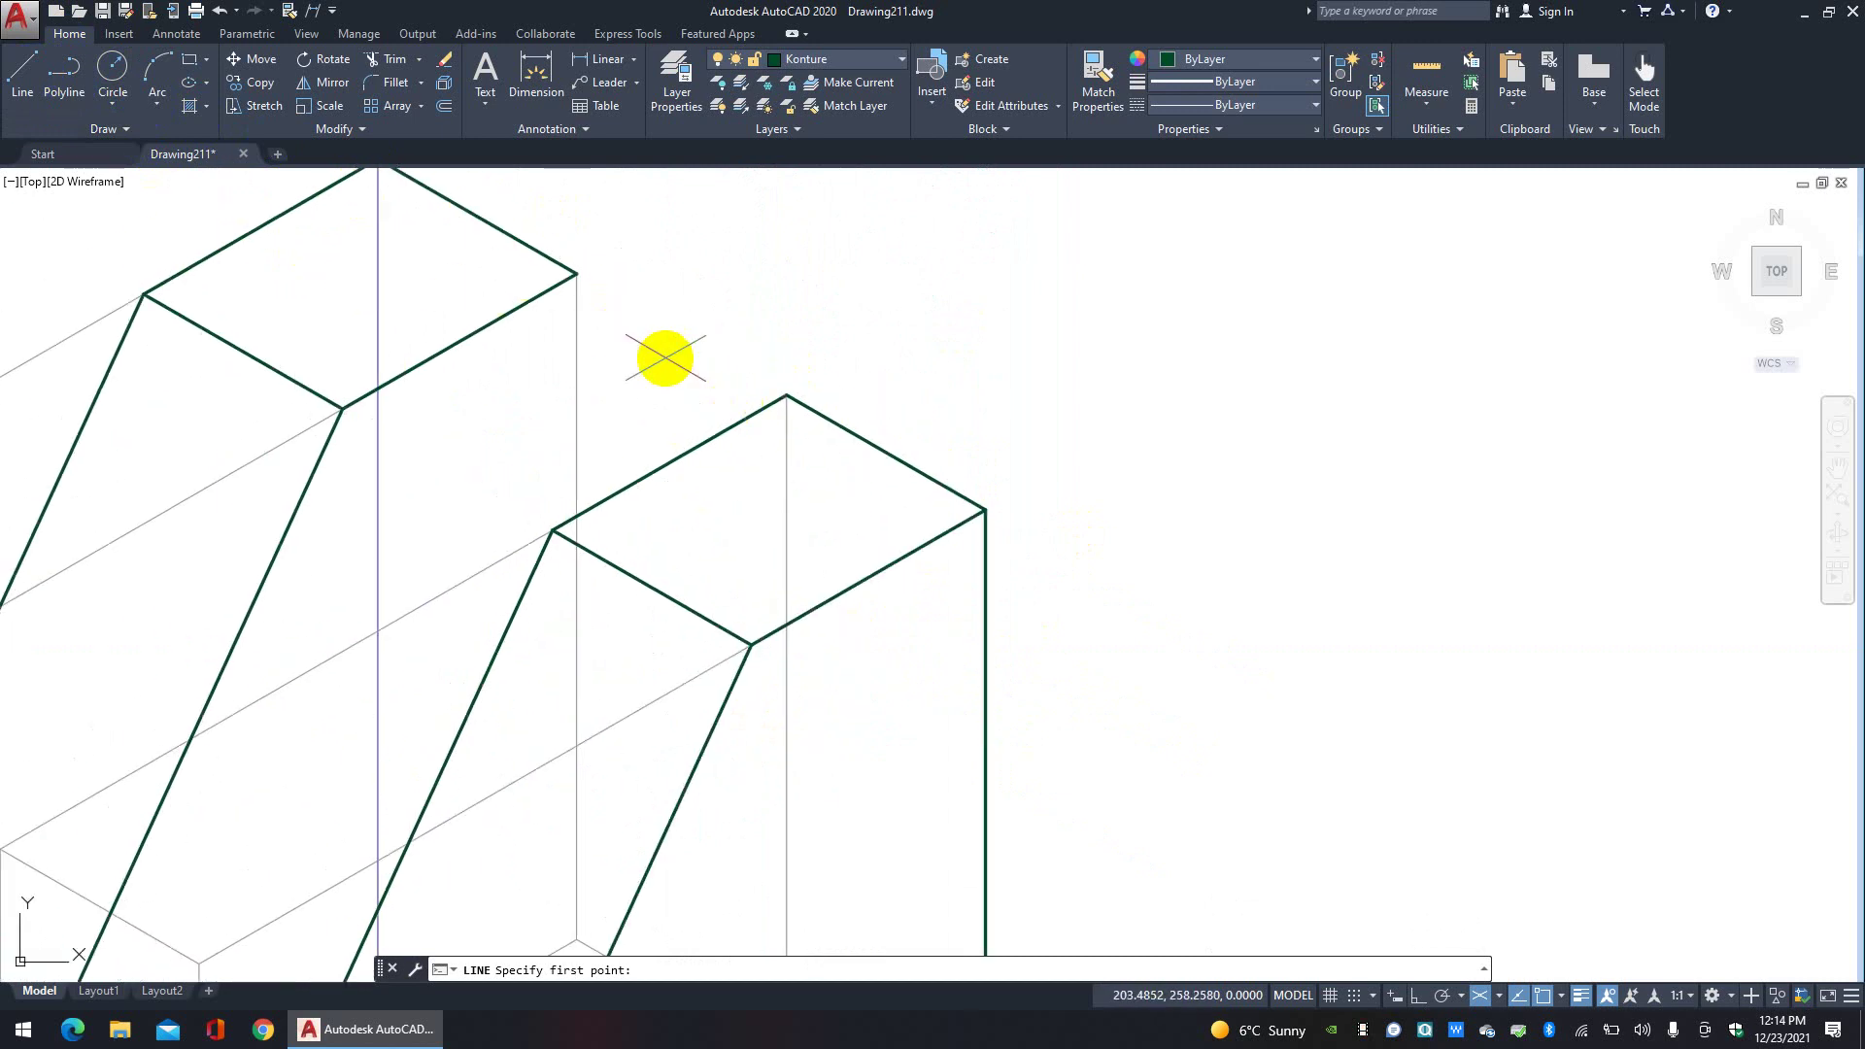
pyautogui.click(576, 274)
pyautogui.click(579, 515)
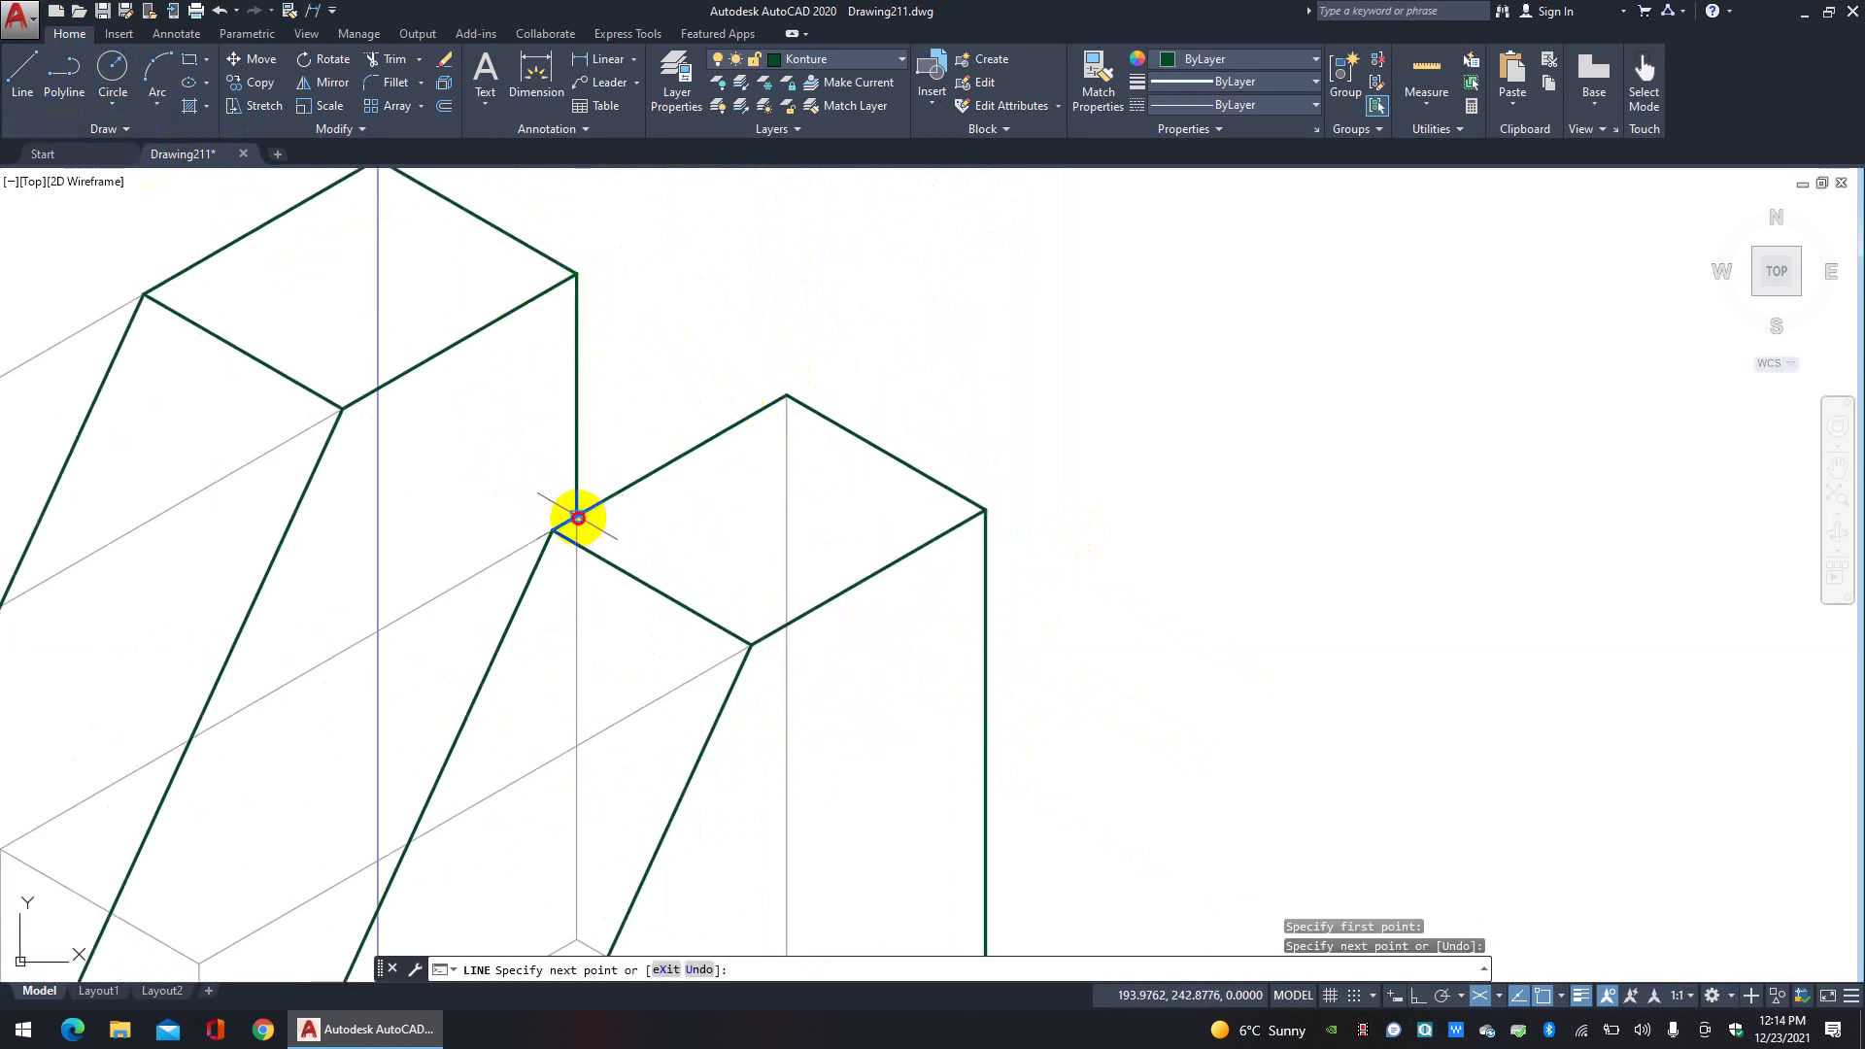
pyautogui.rightClick(582, 520)
pyautogui.click(621, 532)
# Step: Draw the slot floor's long left edge from the lower end of the left inner sloping line to the right prong's inner sloping line
pyautogui.moveTo(729, 575); pyautogui.dragTo(1010, 381, button='middle')
pyautogui.click(96, 102)
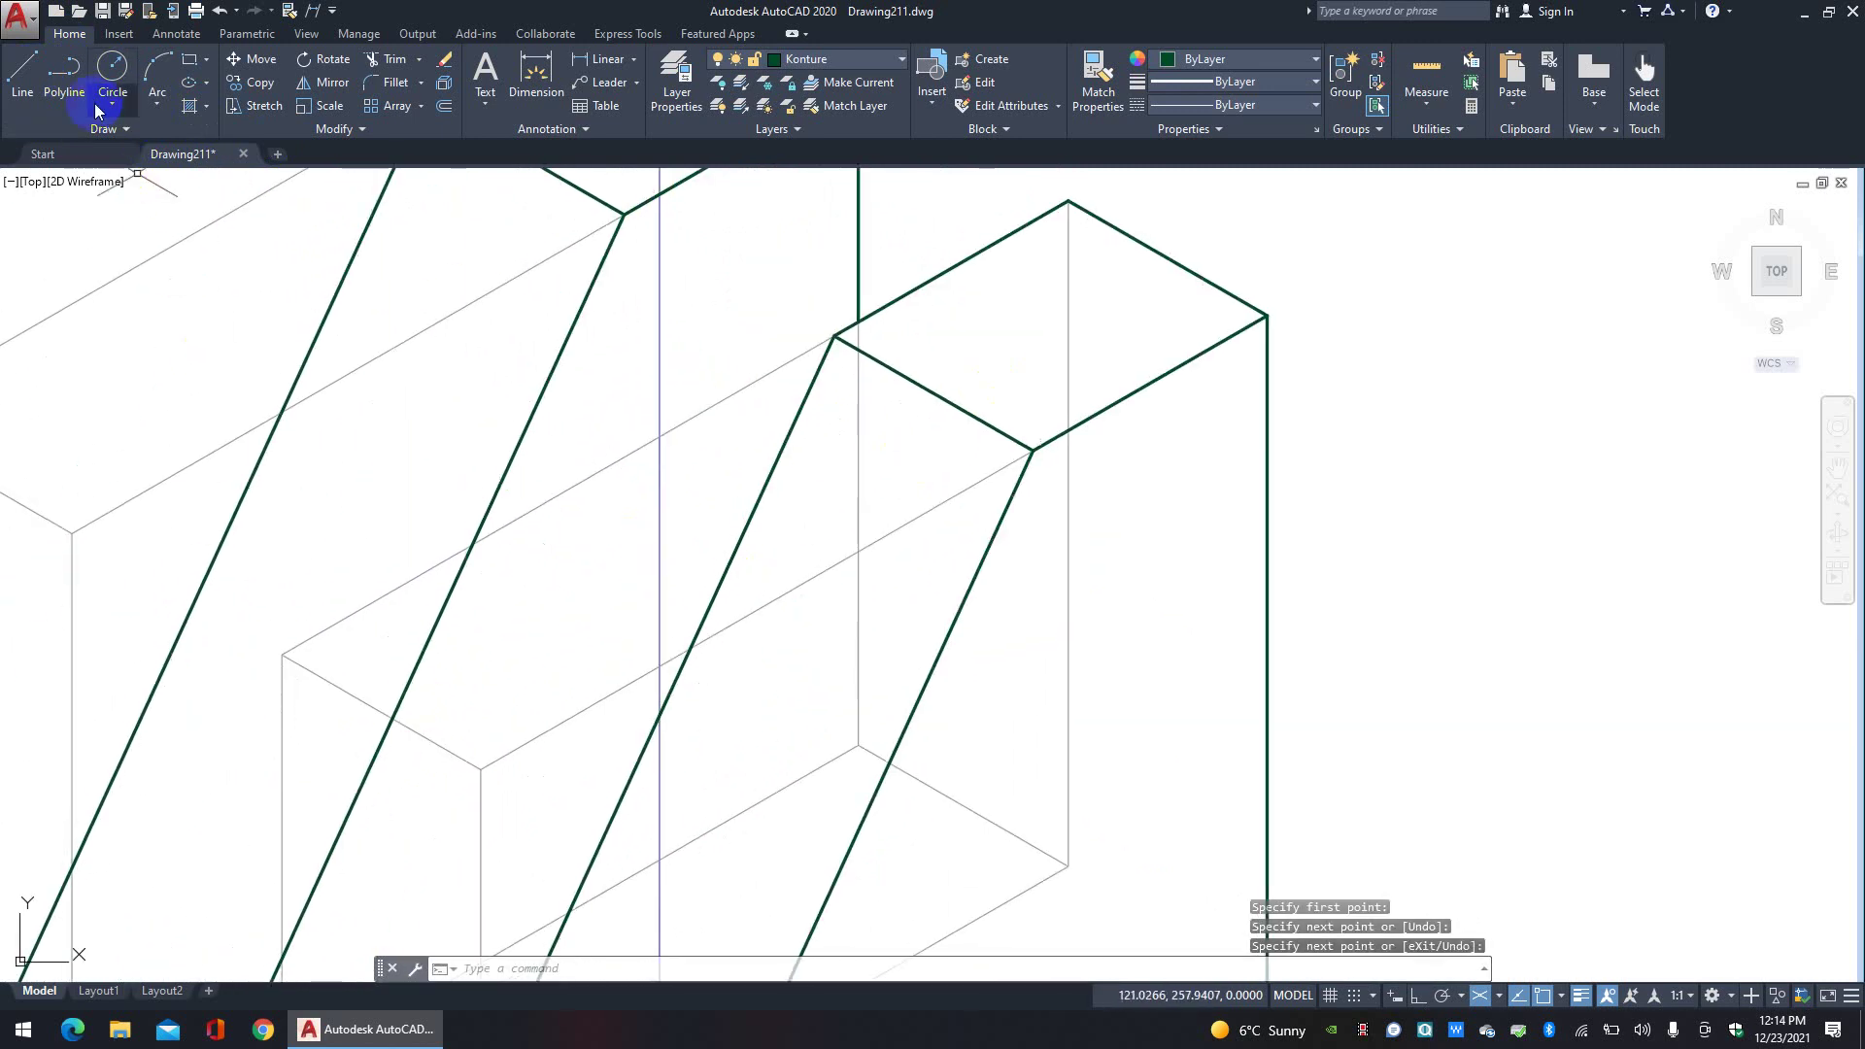
pyautogui.click(47, 98)
pyautogui.scroll(-5, 312, 292)
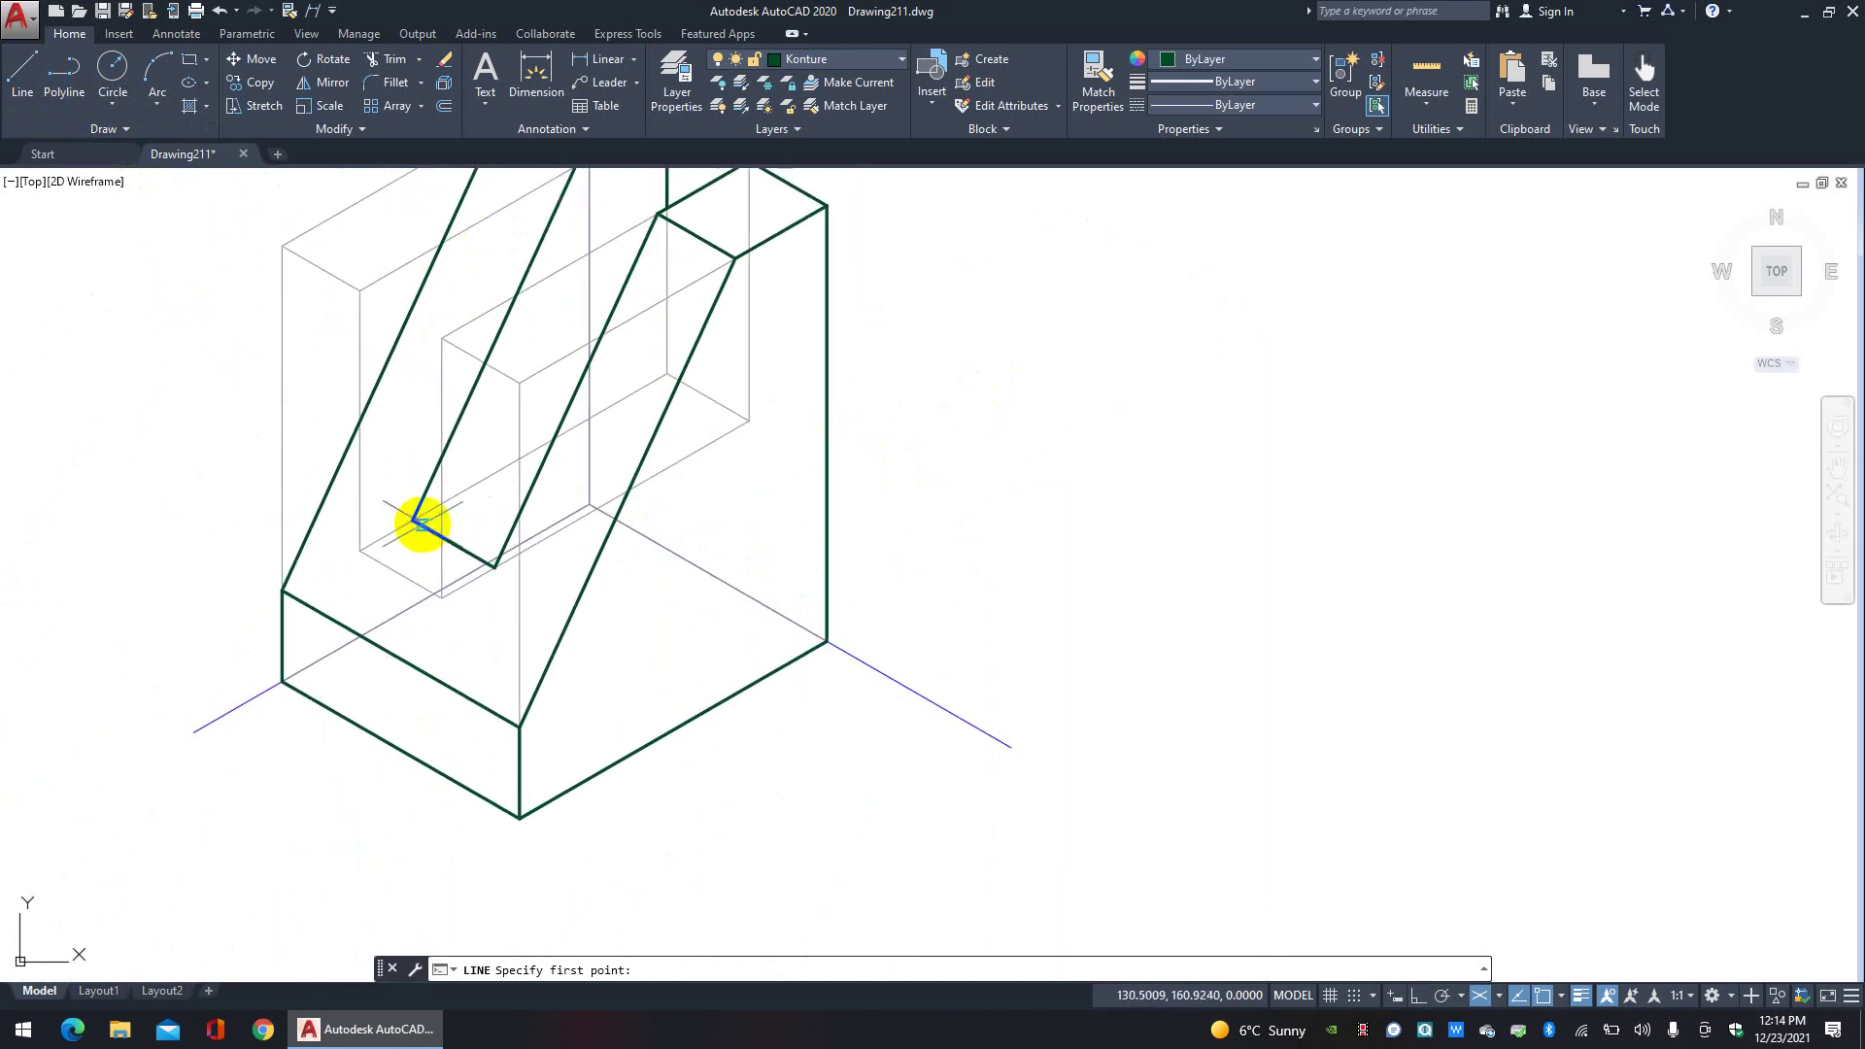
pyautogui.click(413, 520)
pyautogui.click(552, 438)
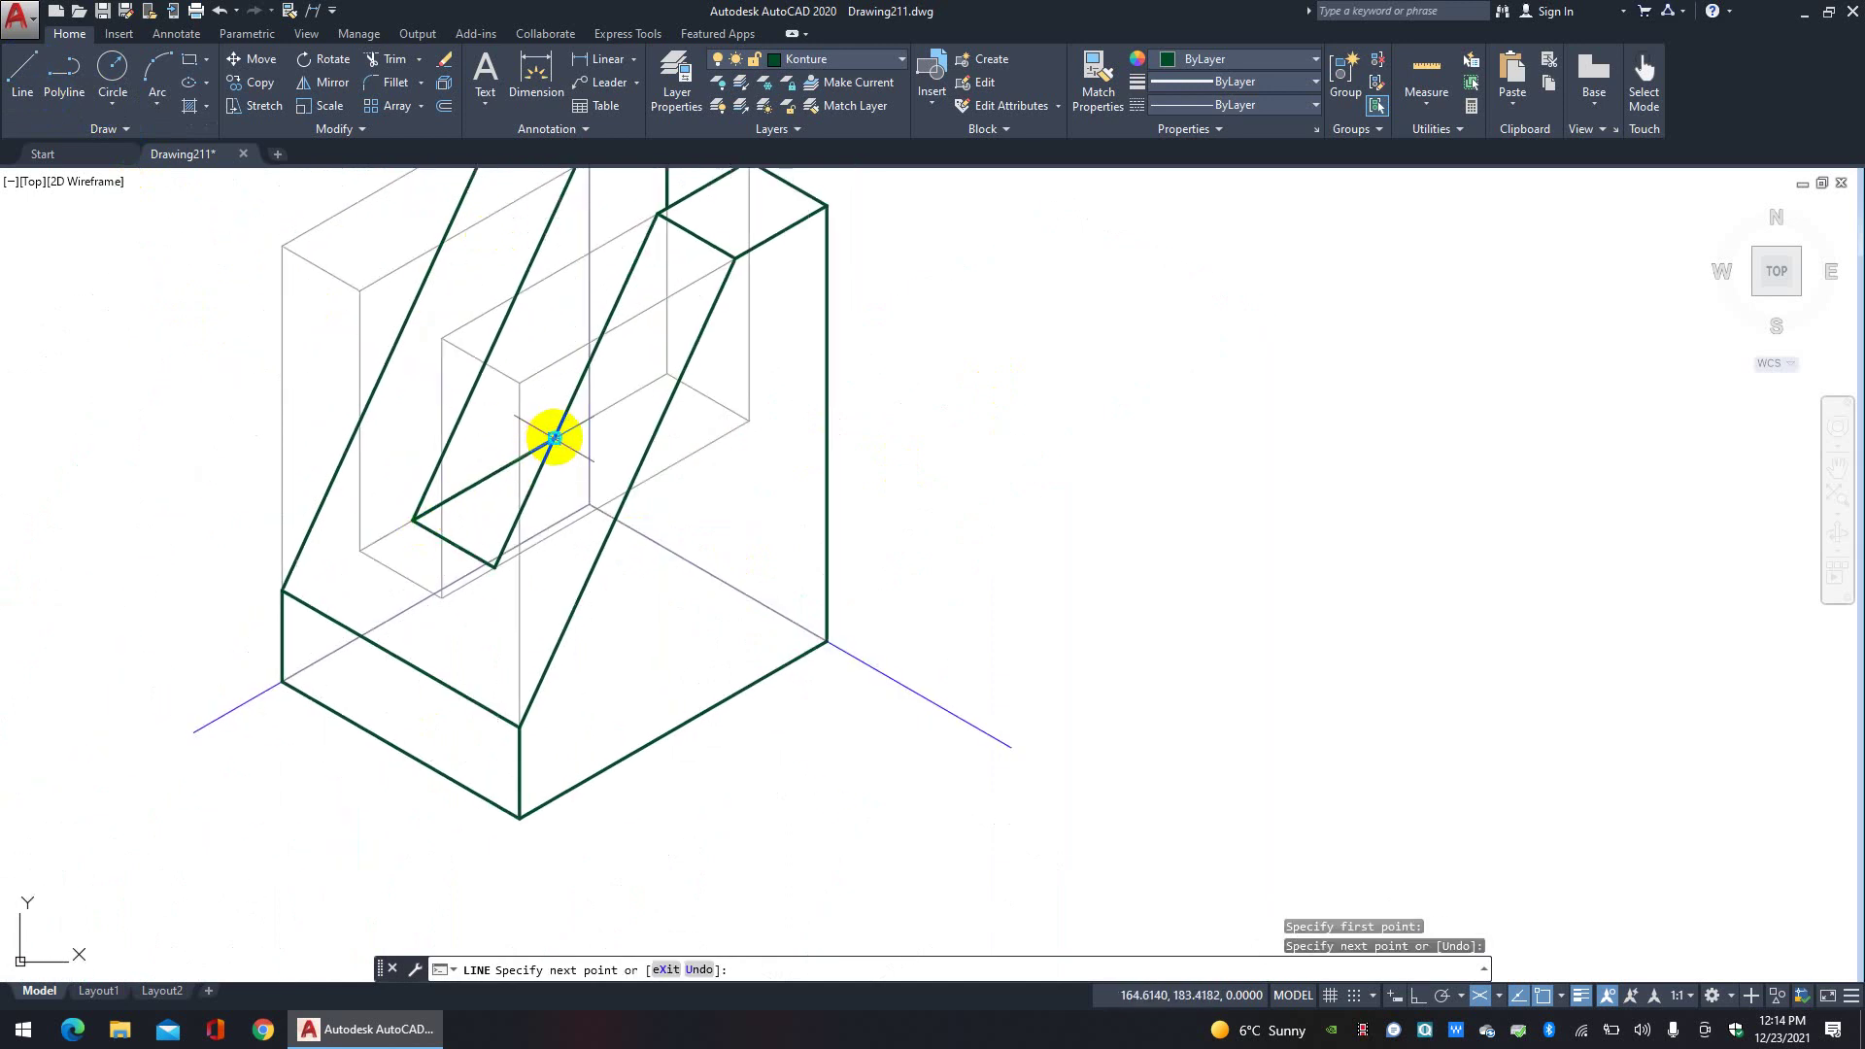
pyautogui.rightClick(558, 439)
pyautogui.click(596, 447)
pyautogui.scroll(3, 666, 499)
pyautogui.scroll(-2, 711, 534)
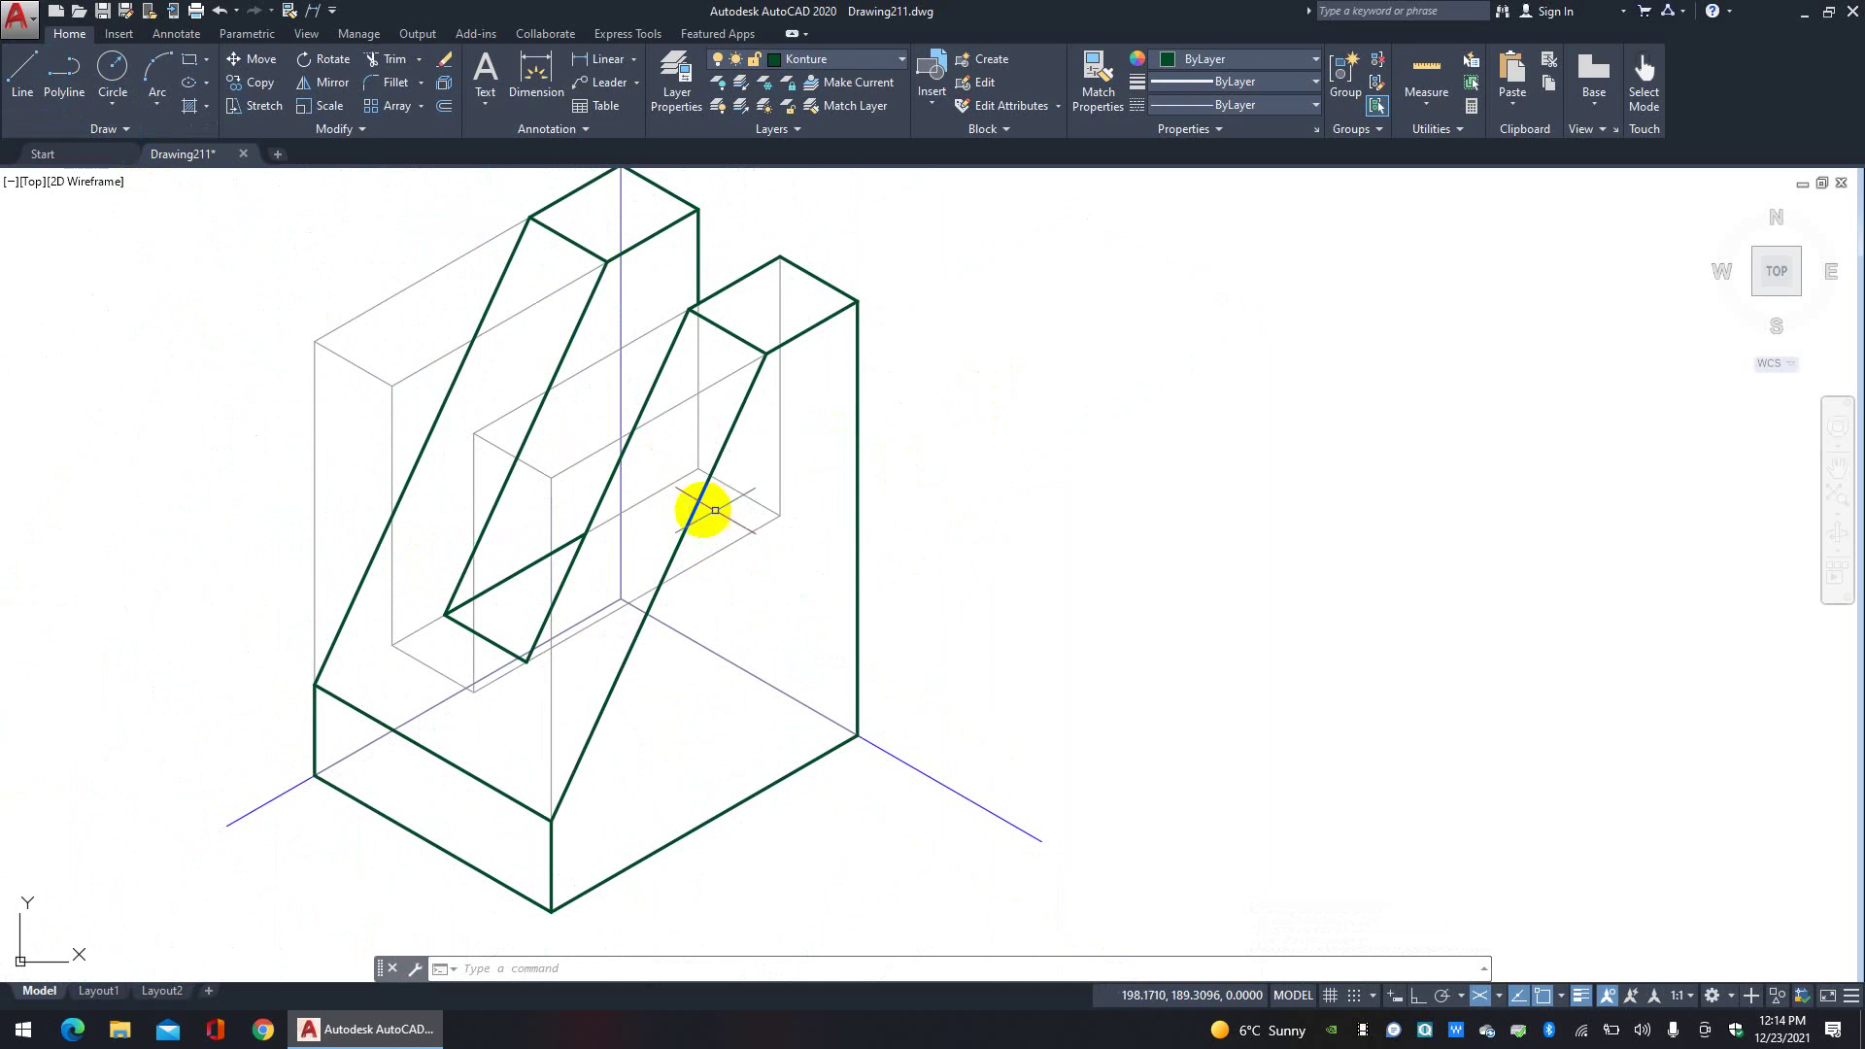
# Step: Turn off the current Konture layer to hide the outlined edges
pyautogui.click(888, 64)
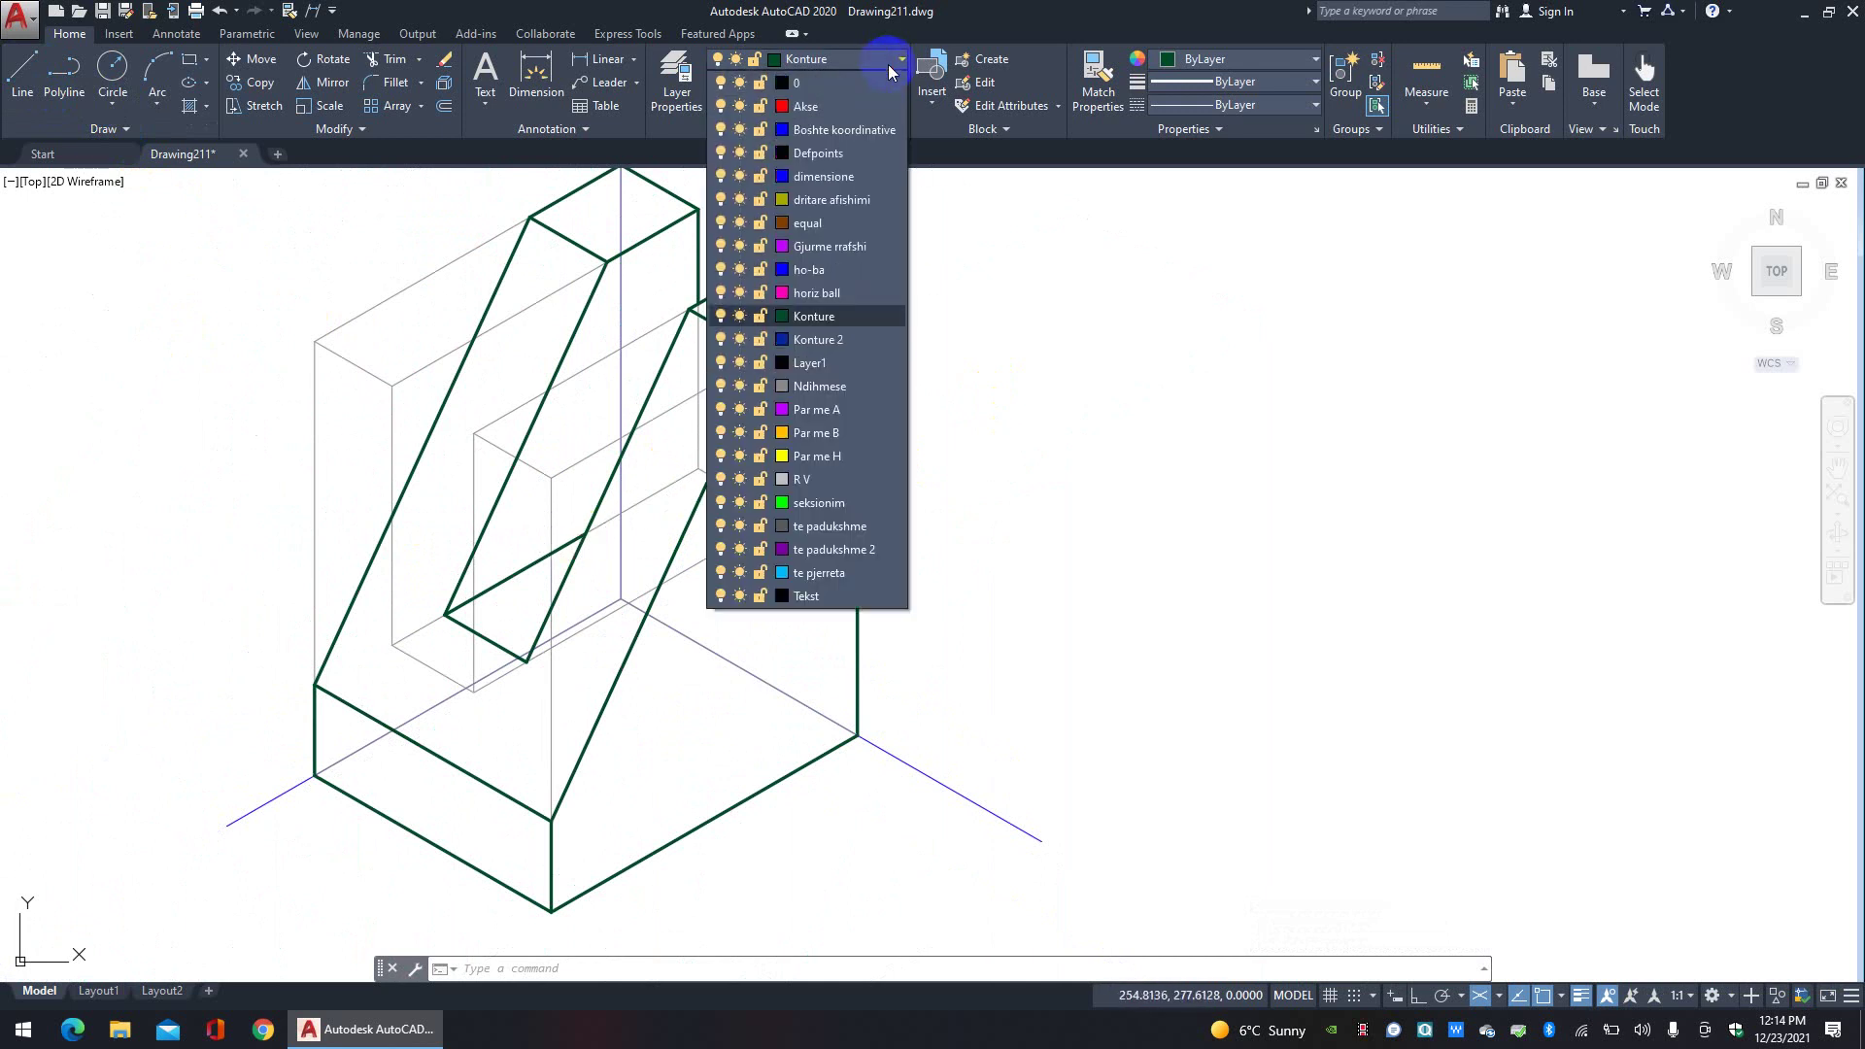
pyautogui.click(723, 317)
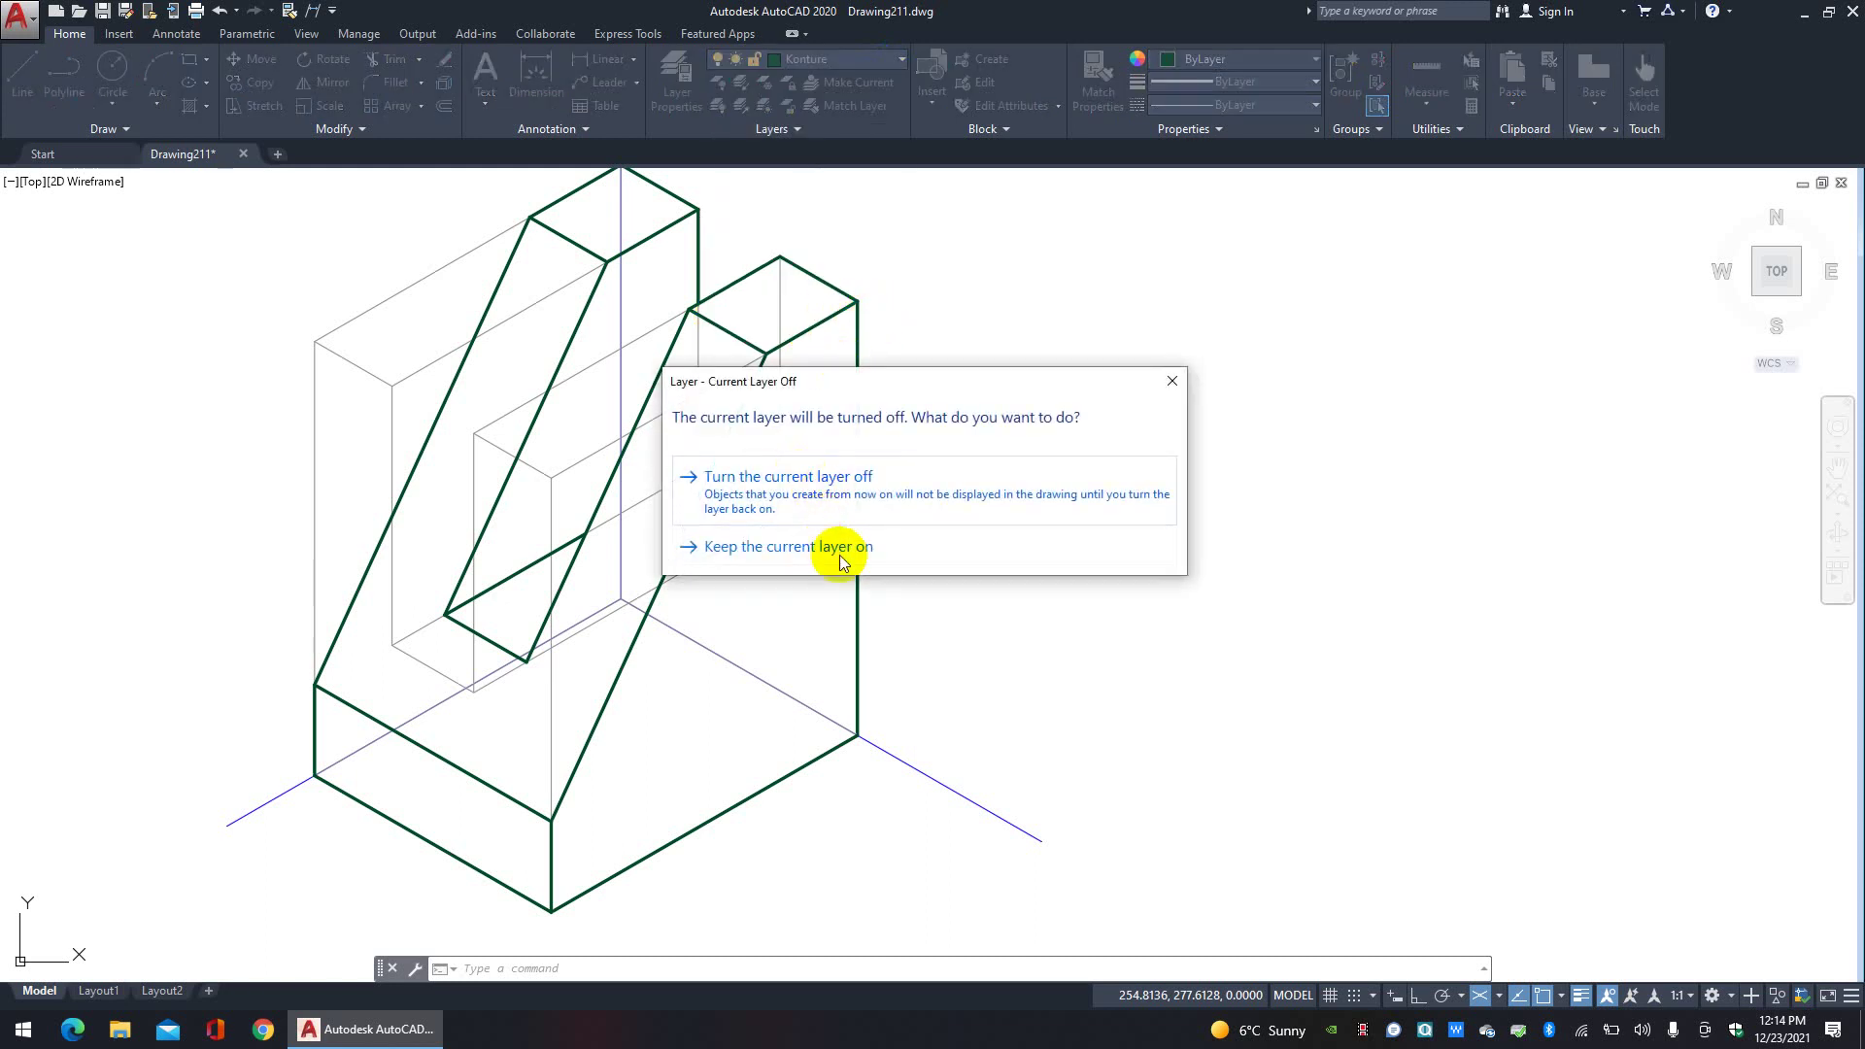
pyautogui.click(840, 555)
pyautogui.click(872, 64)
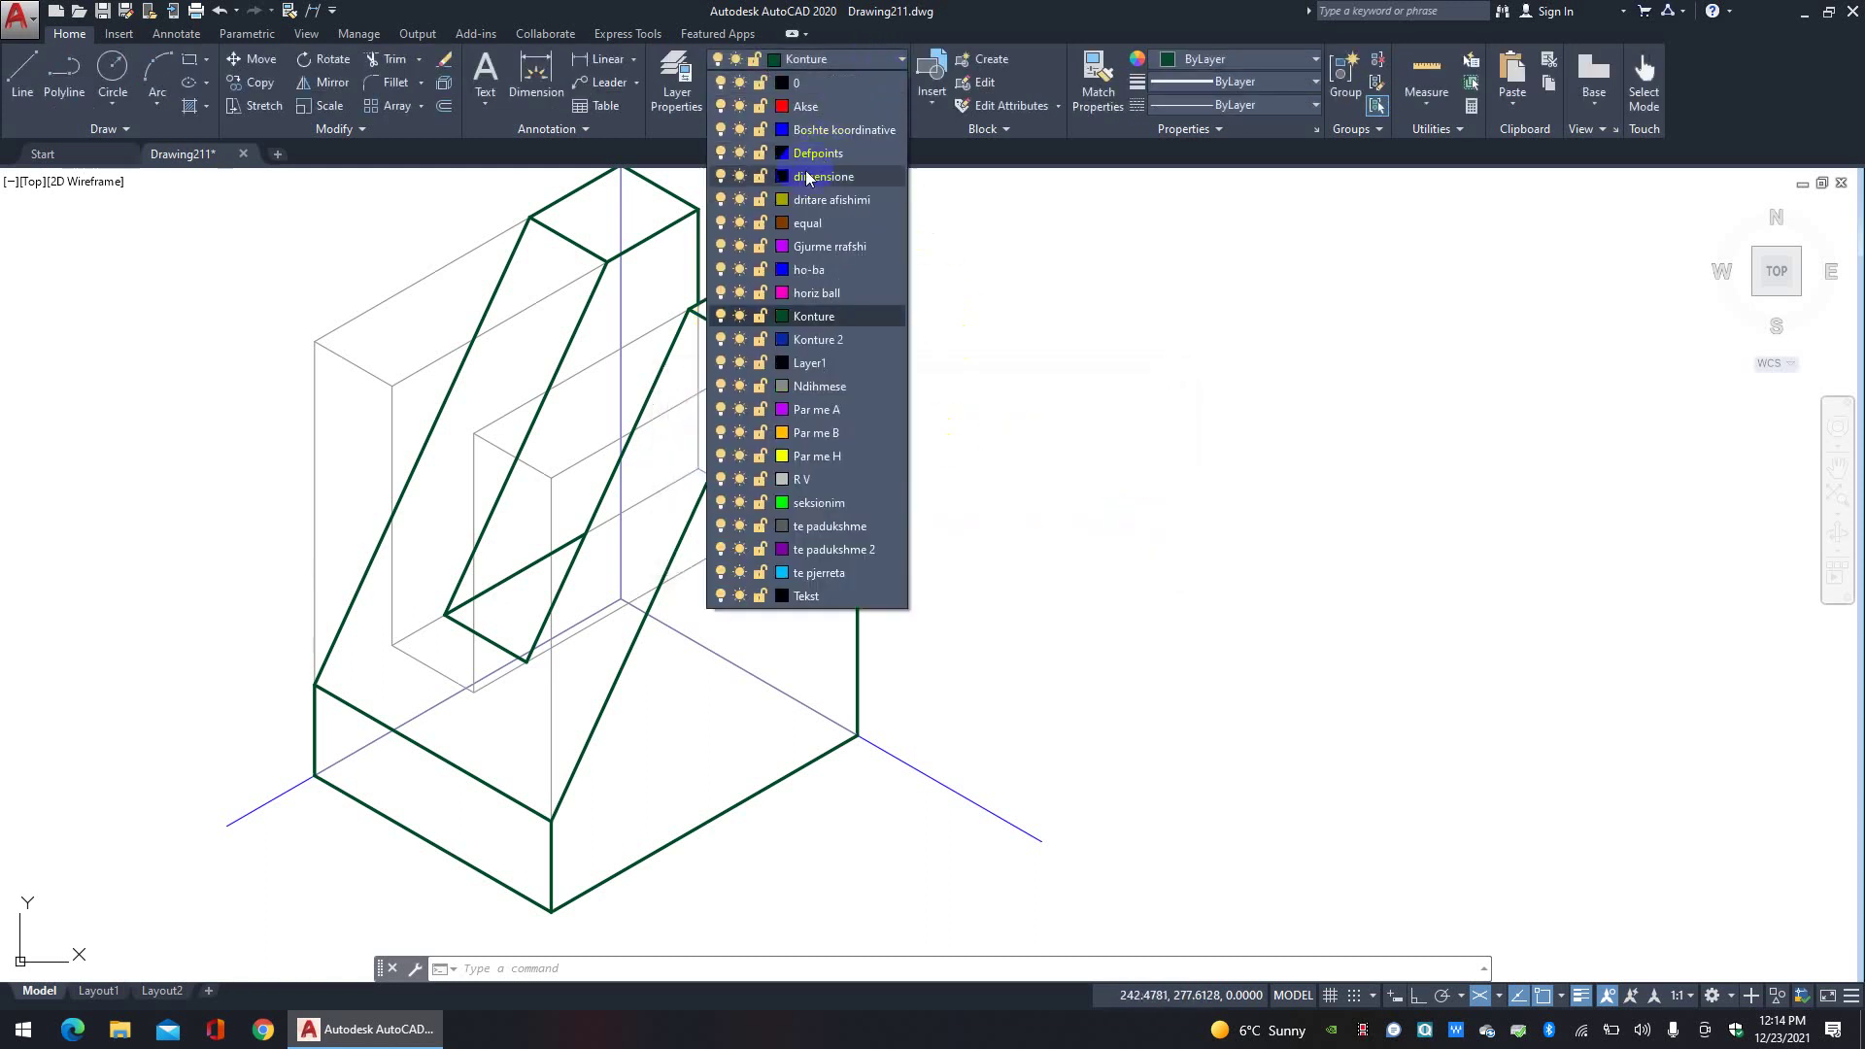
pyautogui.click(721, 315)
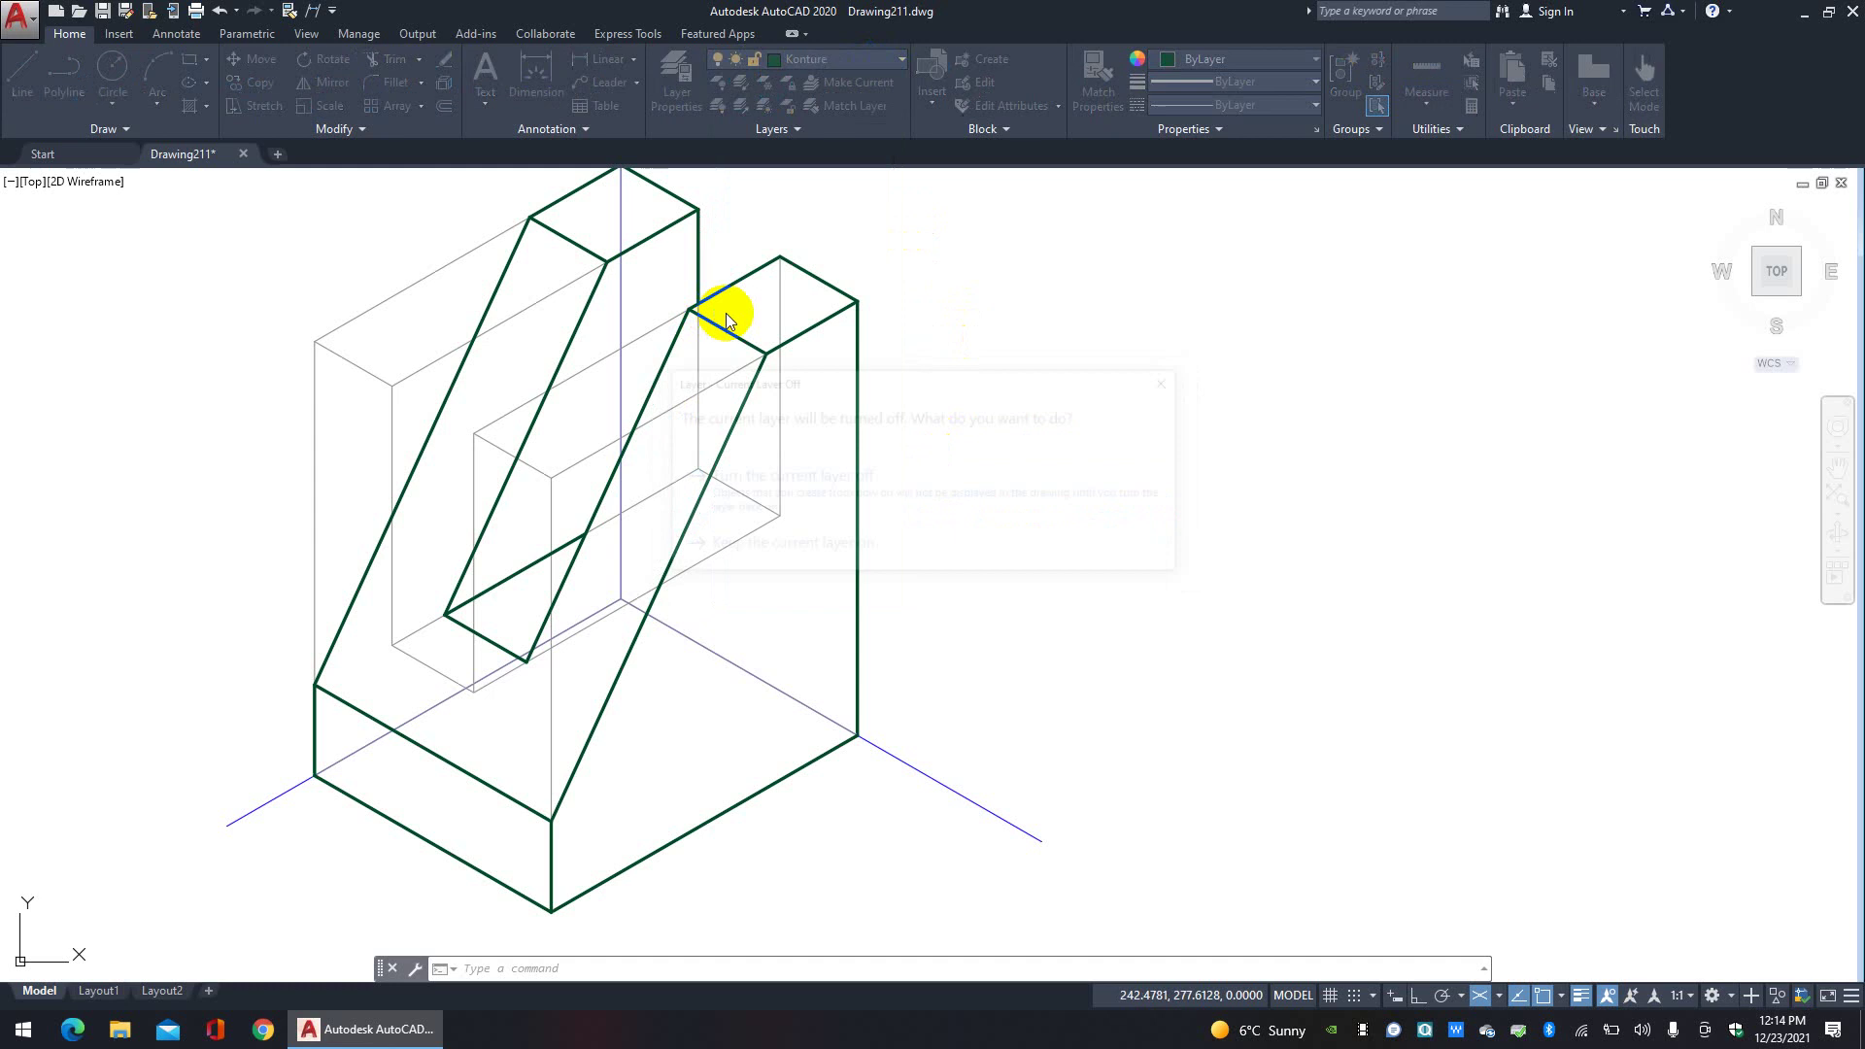
pyautogui.click(832, 498)
pyautogui.click(1040, 437)
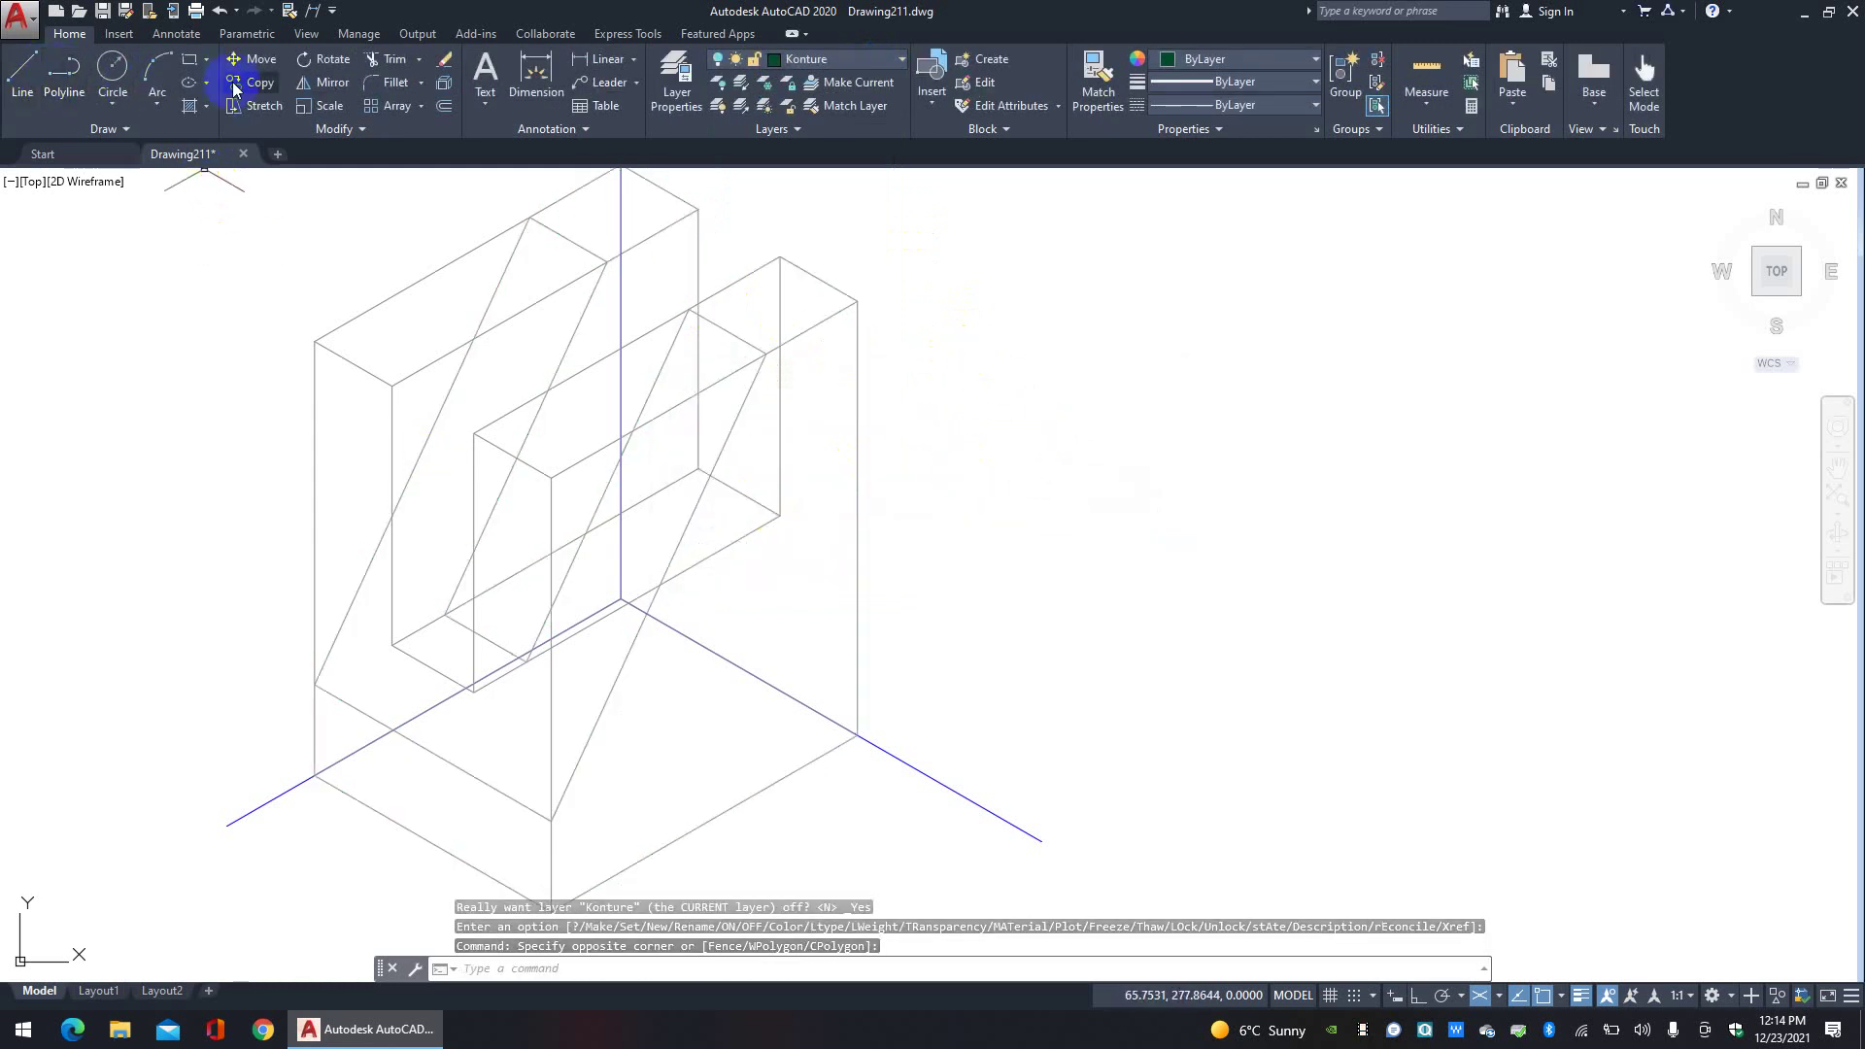
# Step: Draw a line from the block's front bottom corner to the midpoint of the right bottom edge, and turn Ortho on
pyautogui.click(32, 87)
pyautogui.moveTo(607, 464); pyautogui.dragTo(644, 386, button='middle')
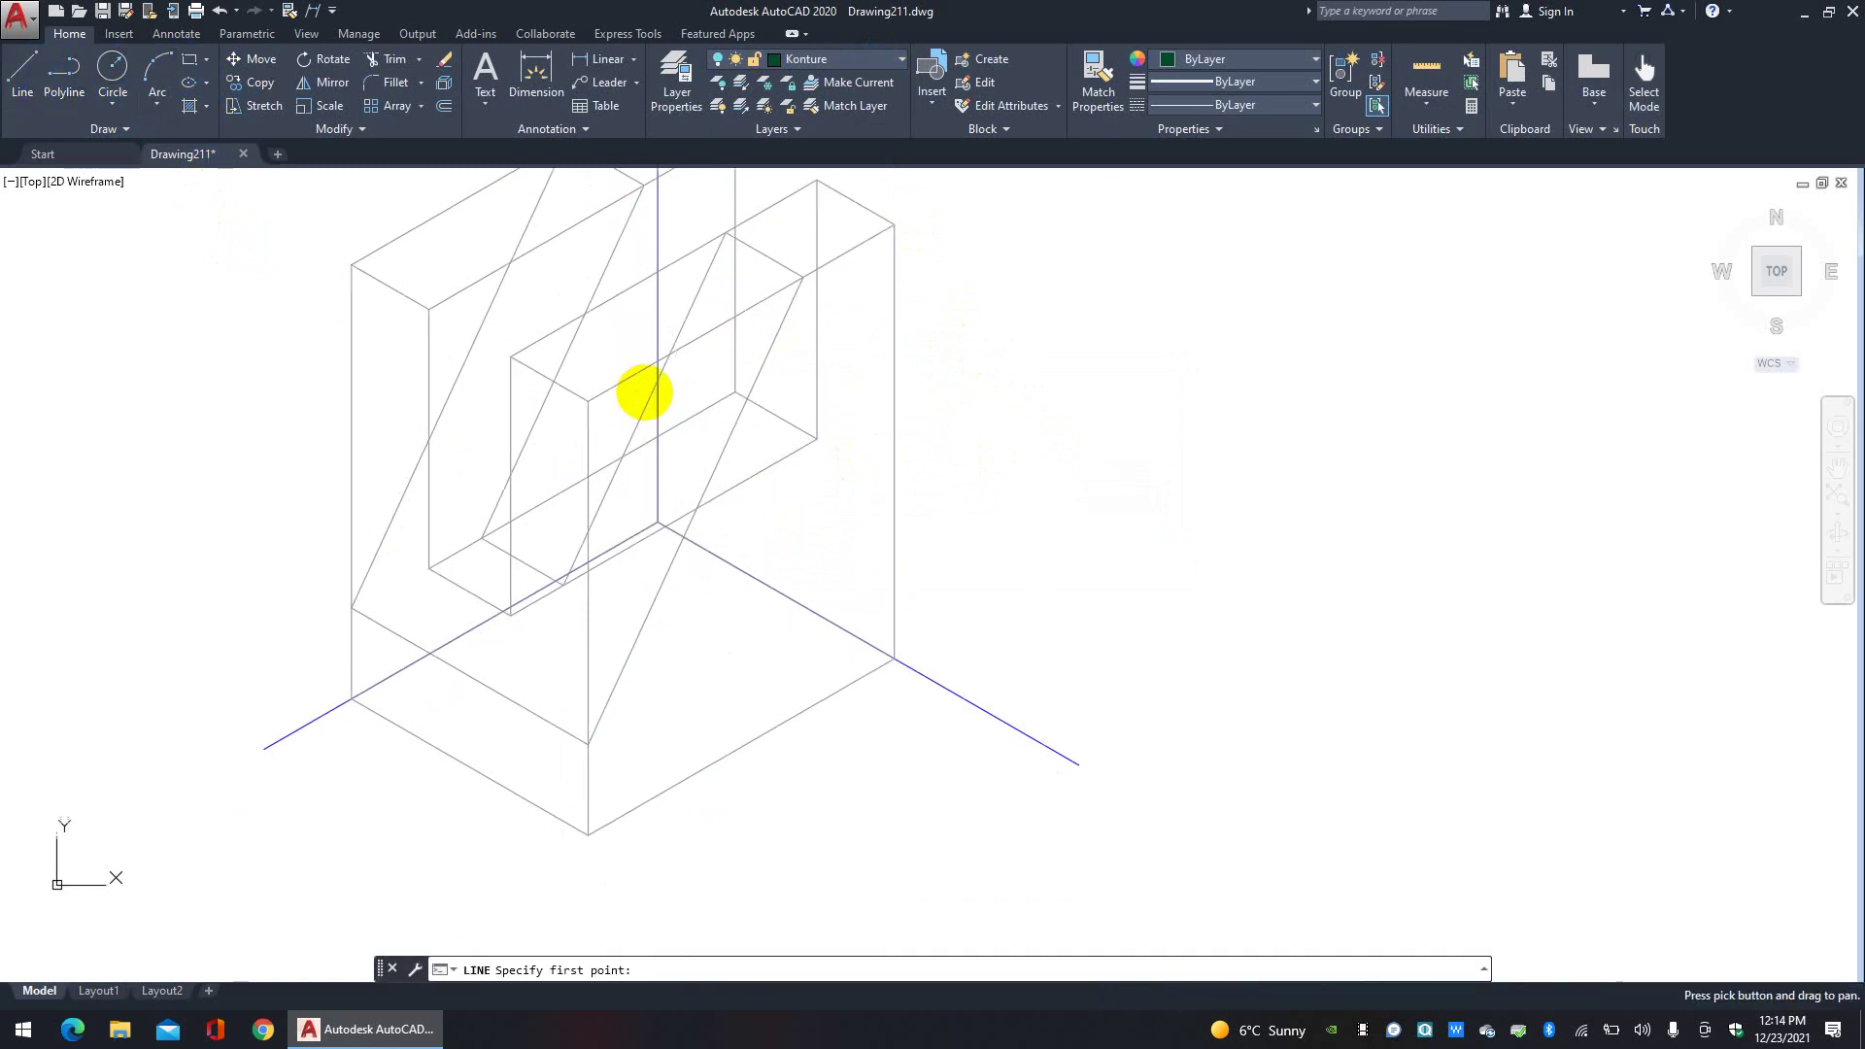
pyautogui.click(588, 834)
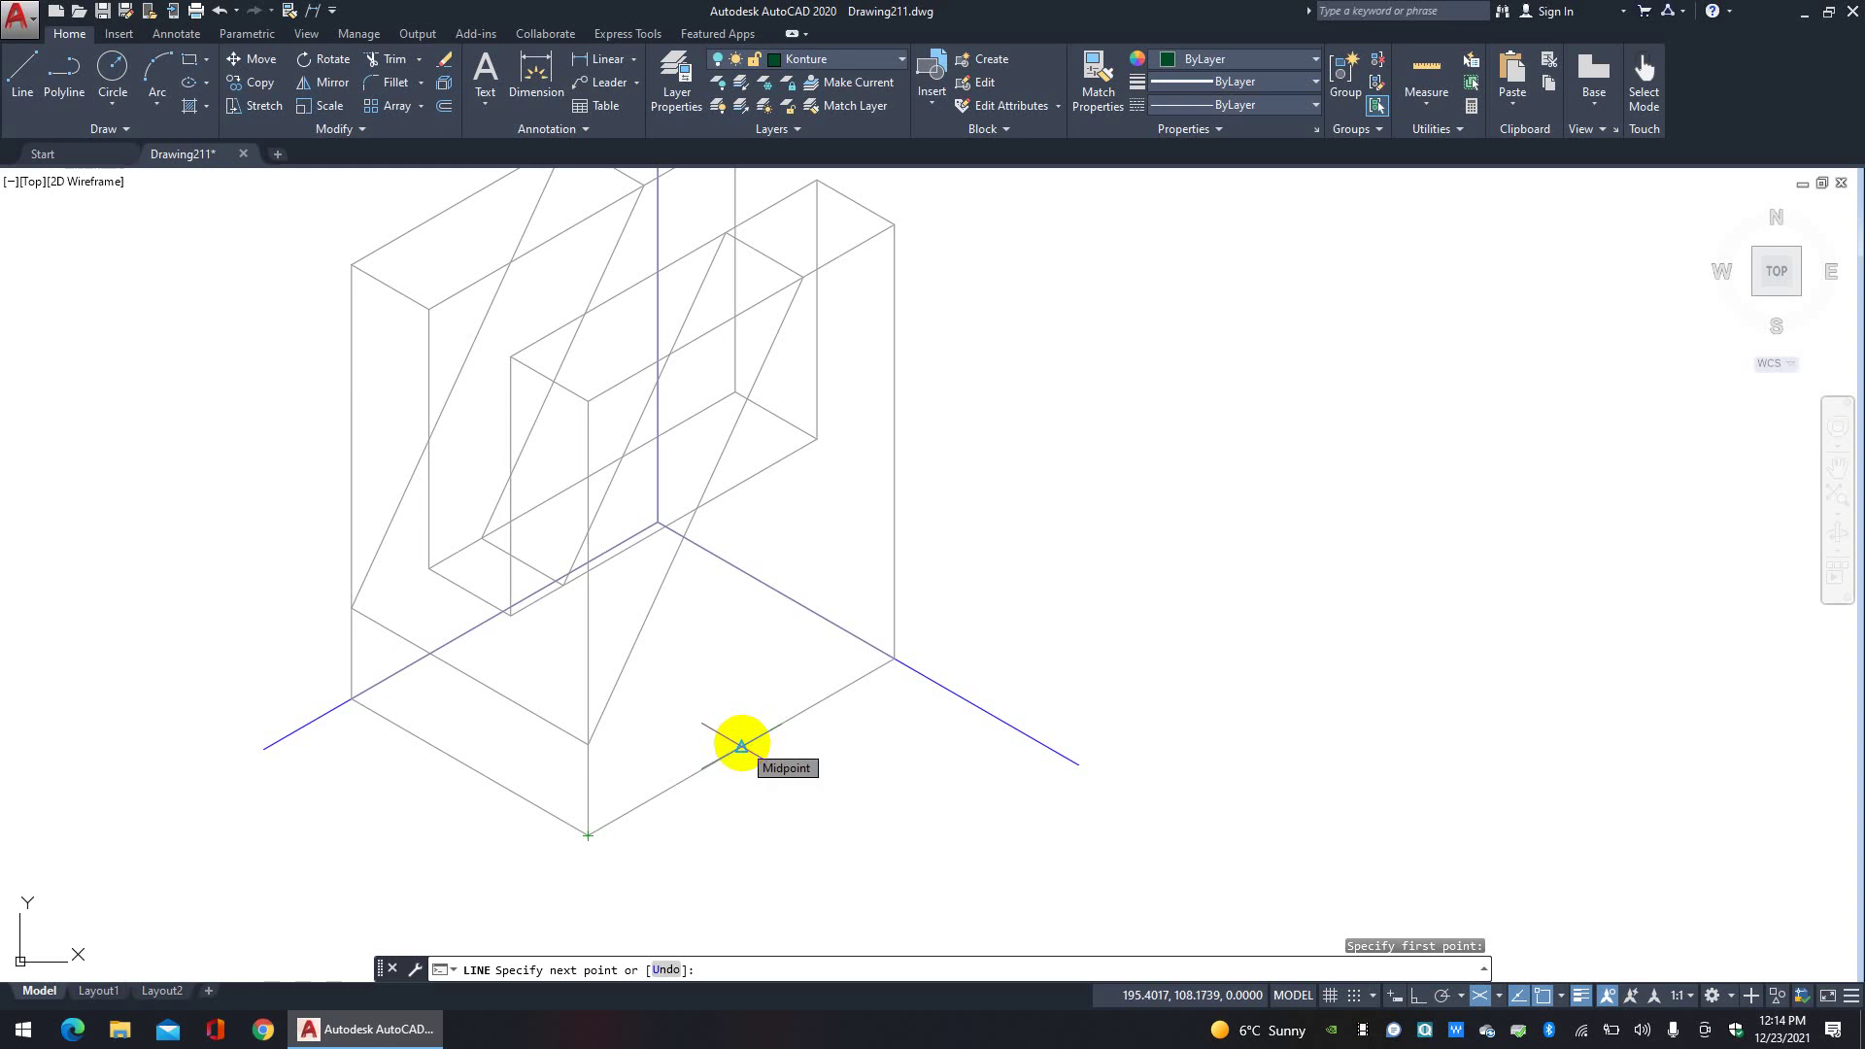
pyautogui.click(741, 746)
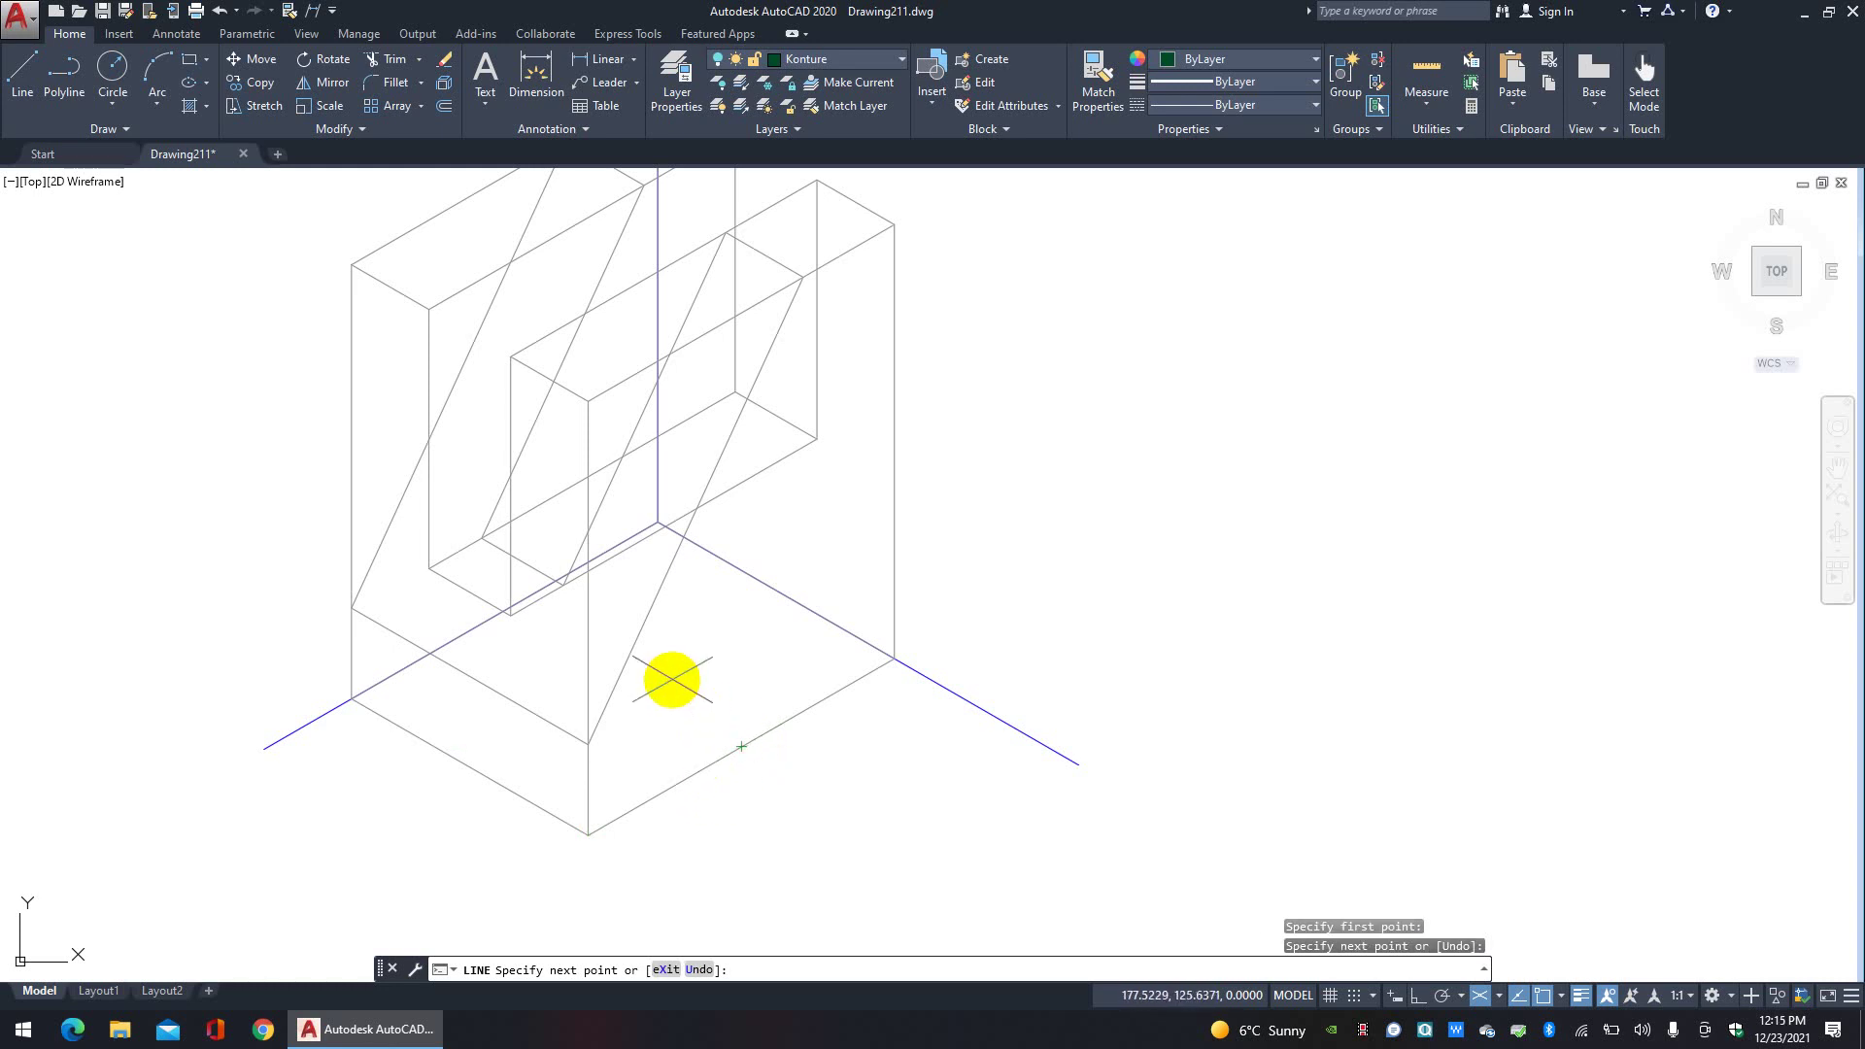
pyautogui.press('F8')
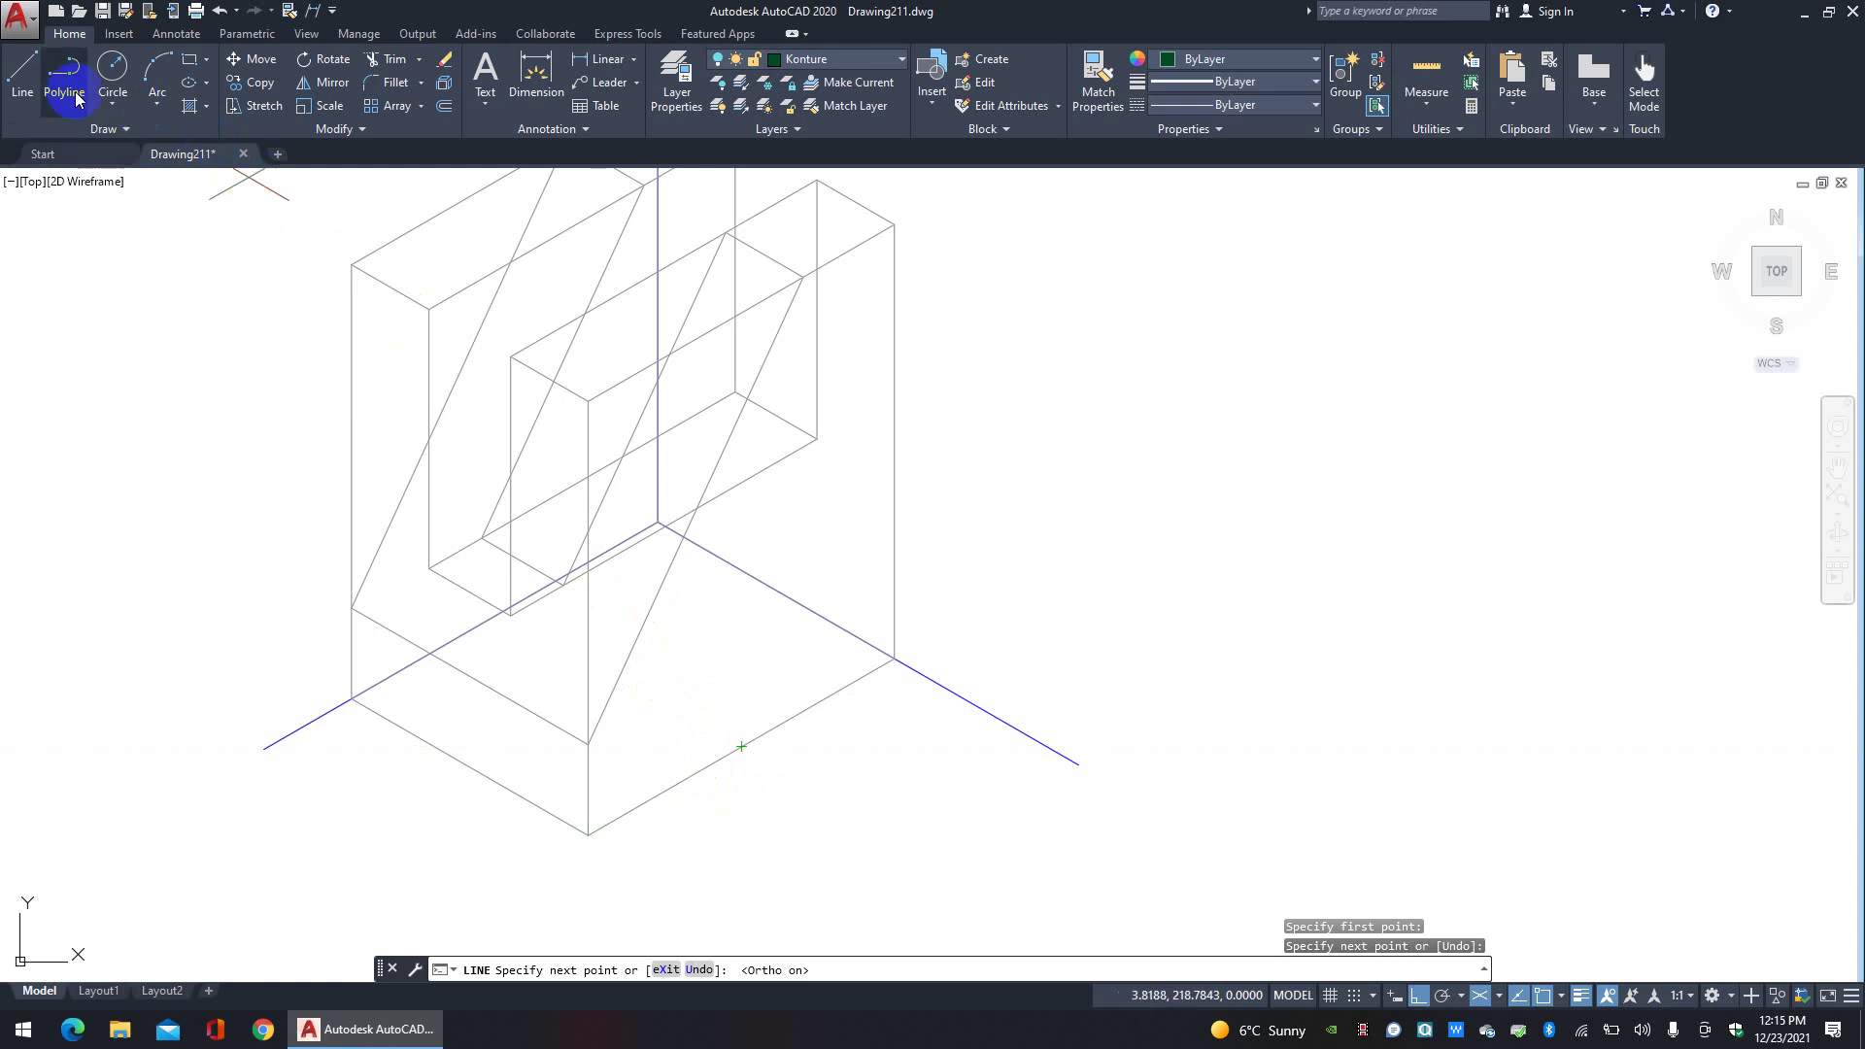
pyautogui.click(19, 70)
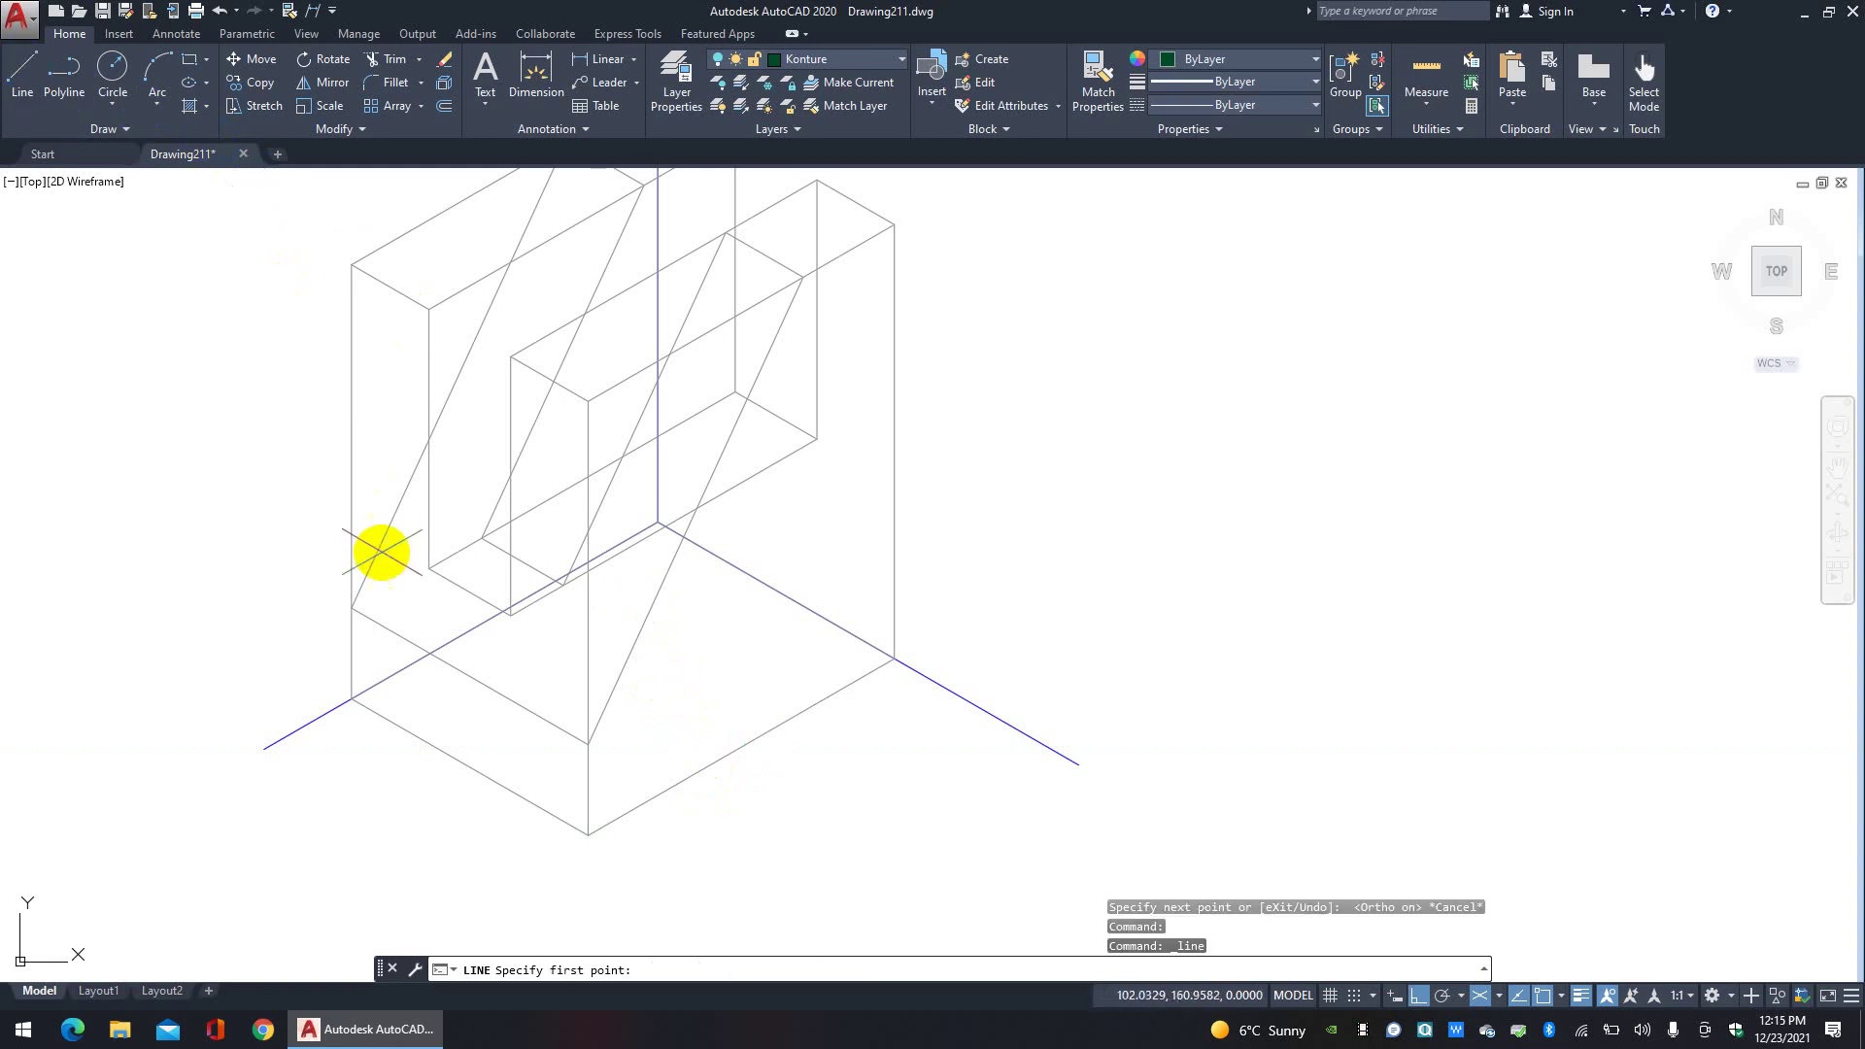
pyautogui.click(587, 833)
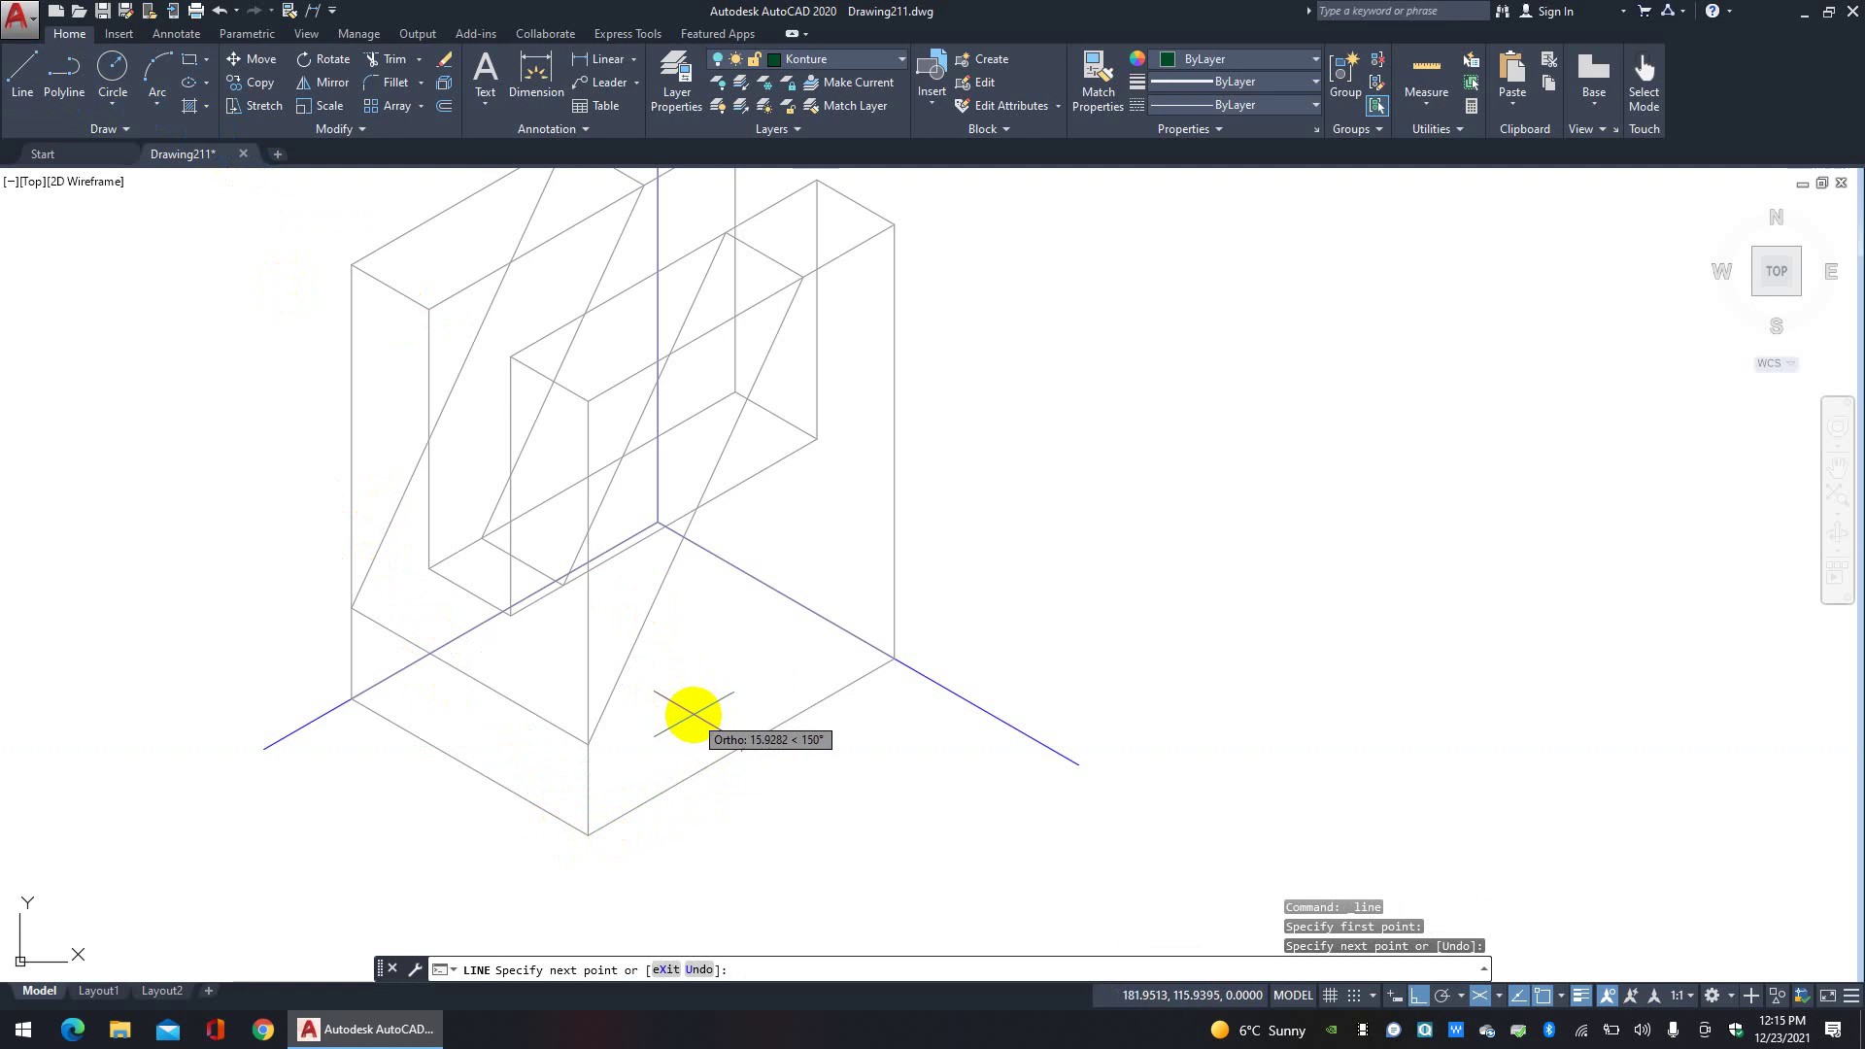
pyautogui.scroll(5, 699, 717)
pyautogui.scroll(-2, 695, 738)
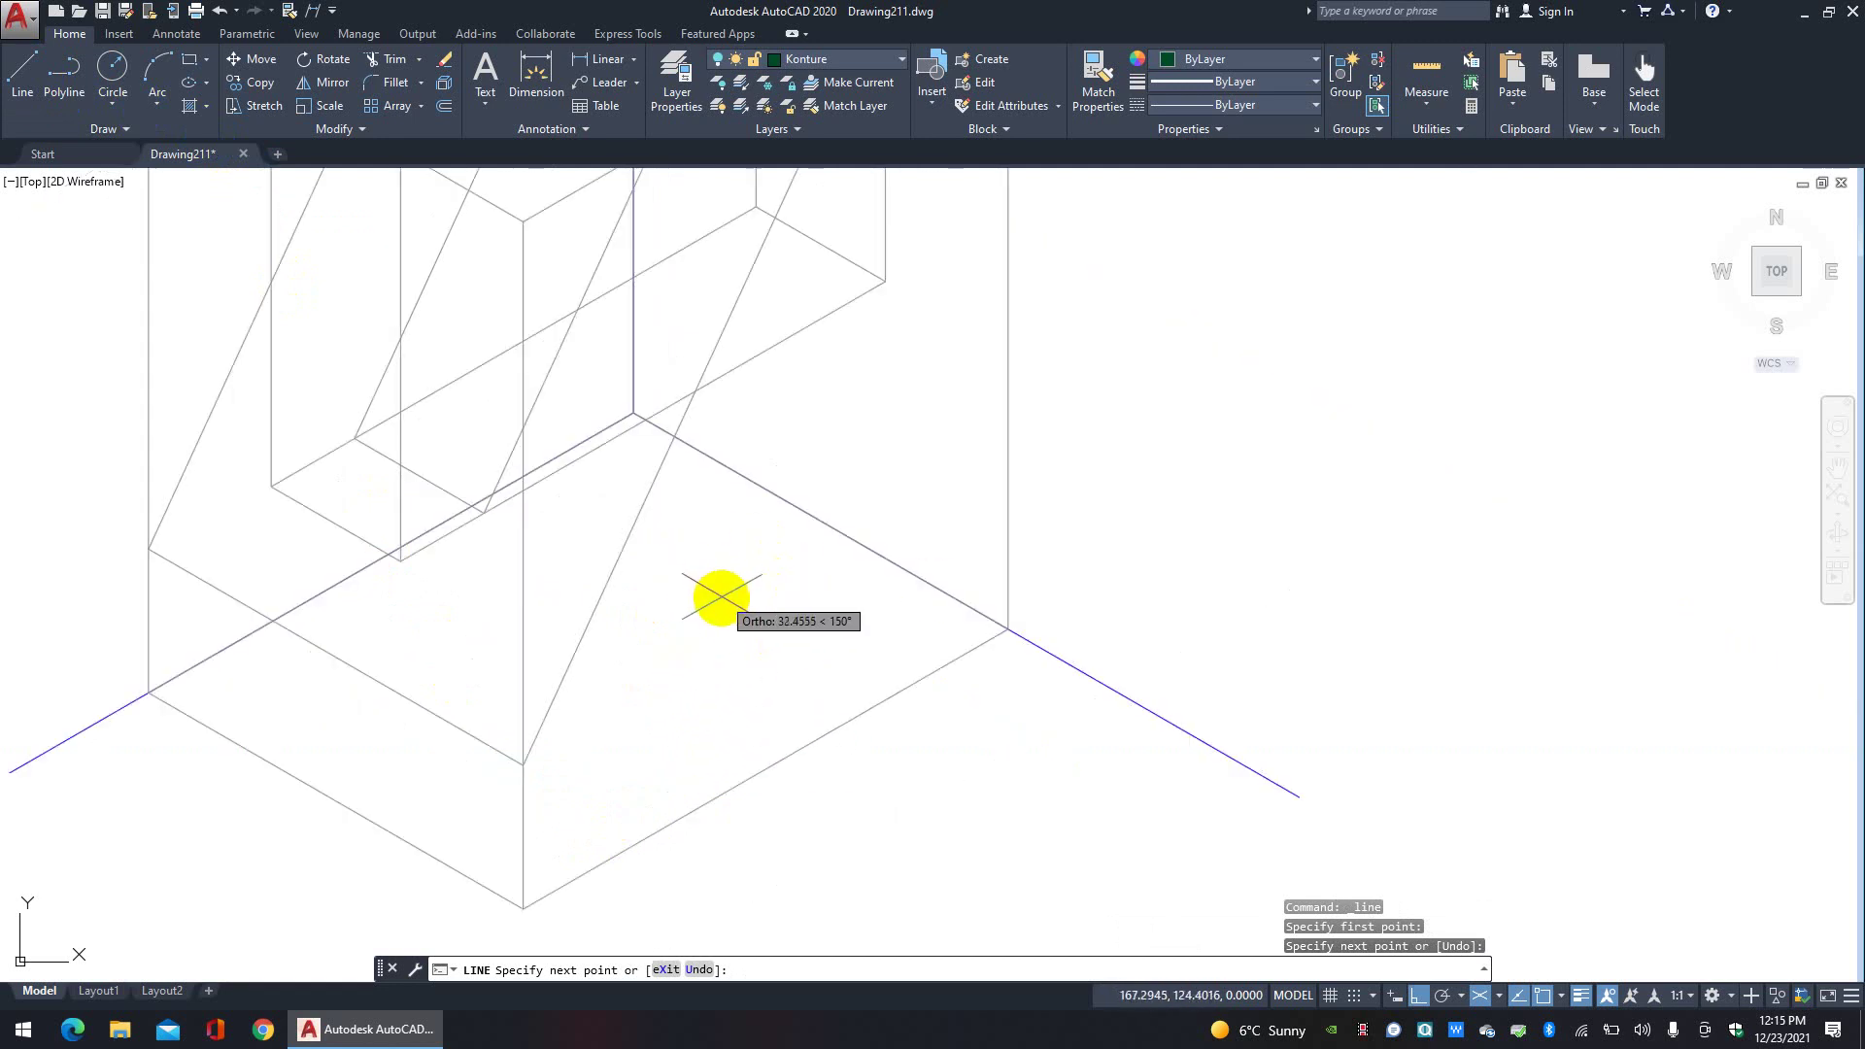
pyautogui.press('Escape')
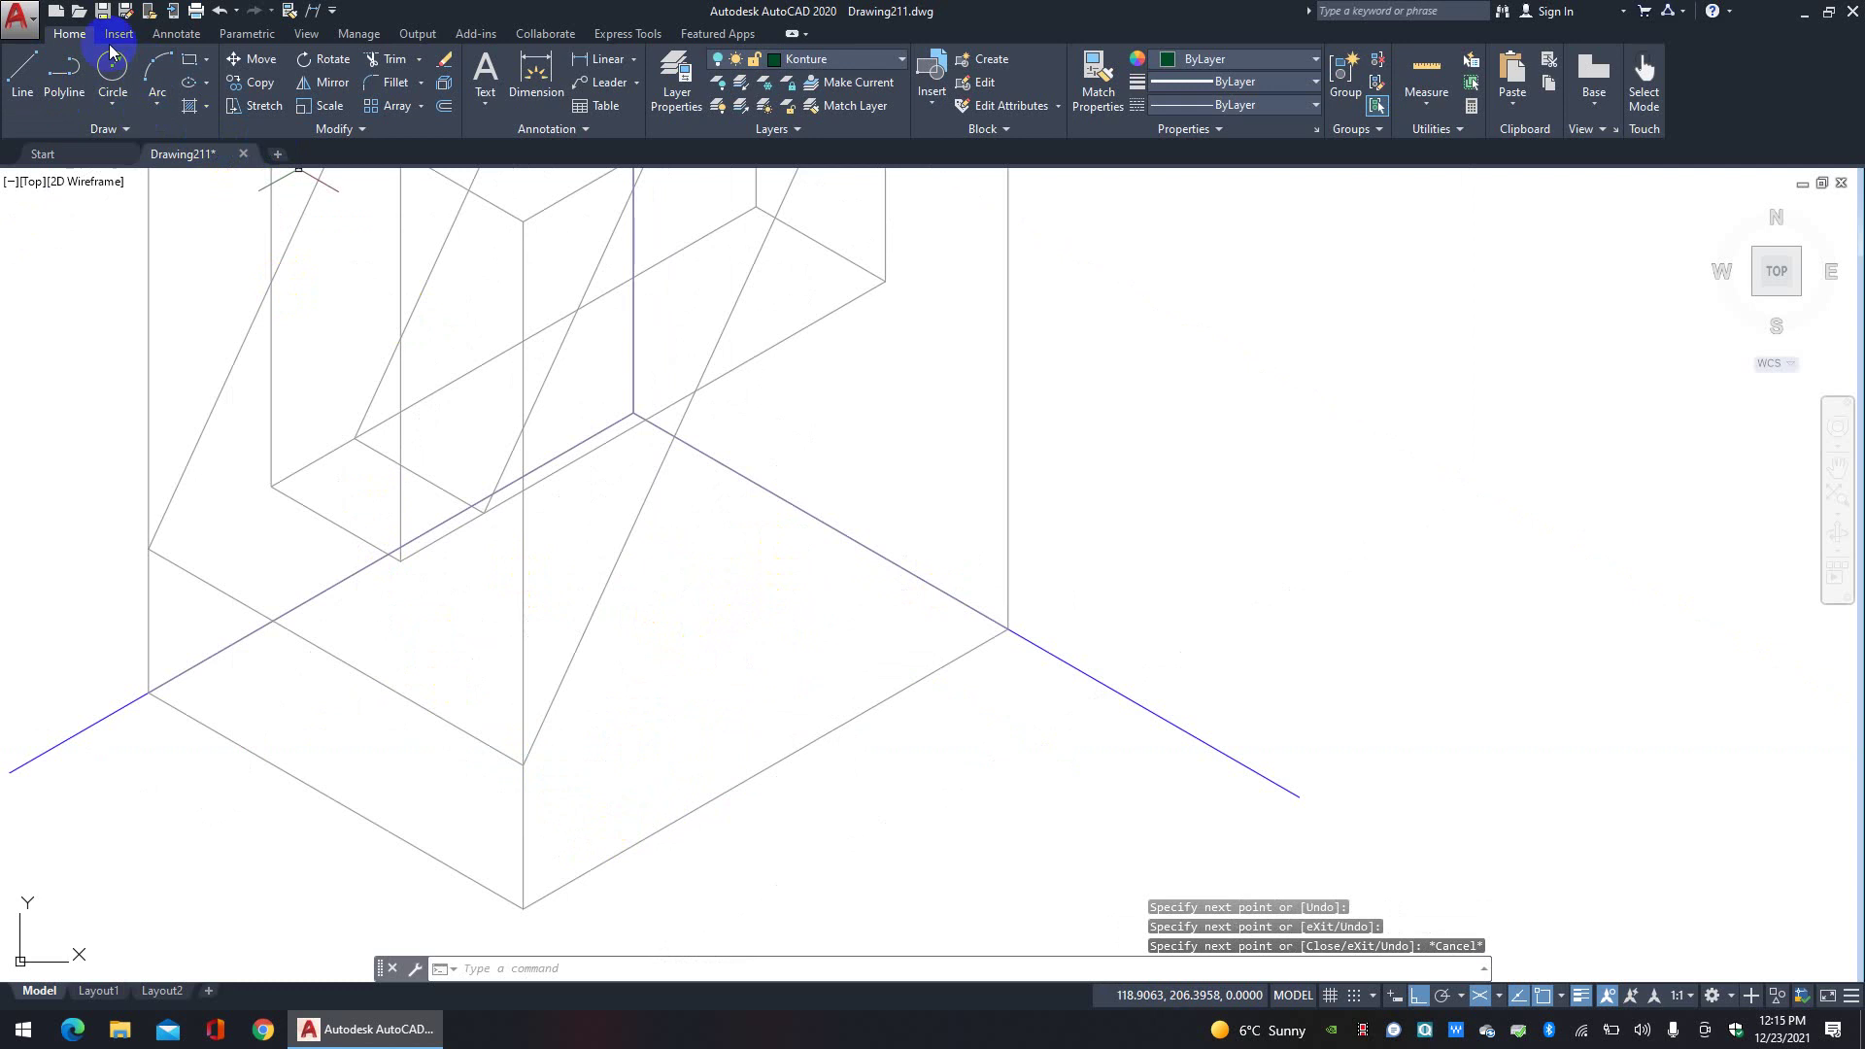
pyautogui.press('Escape')
pyautogui.press('Escape')
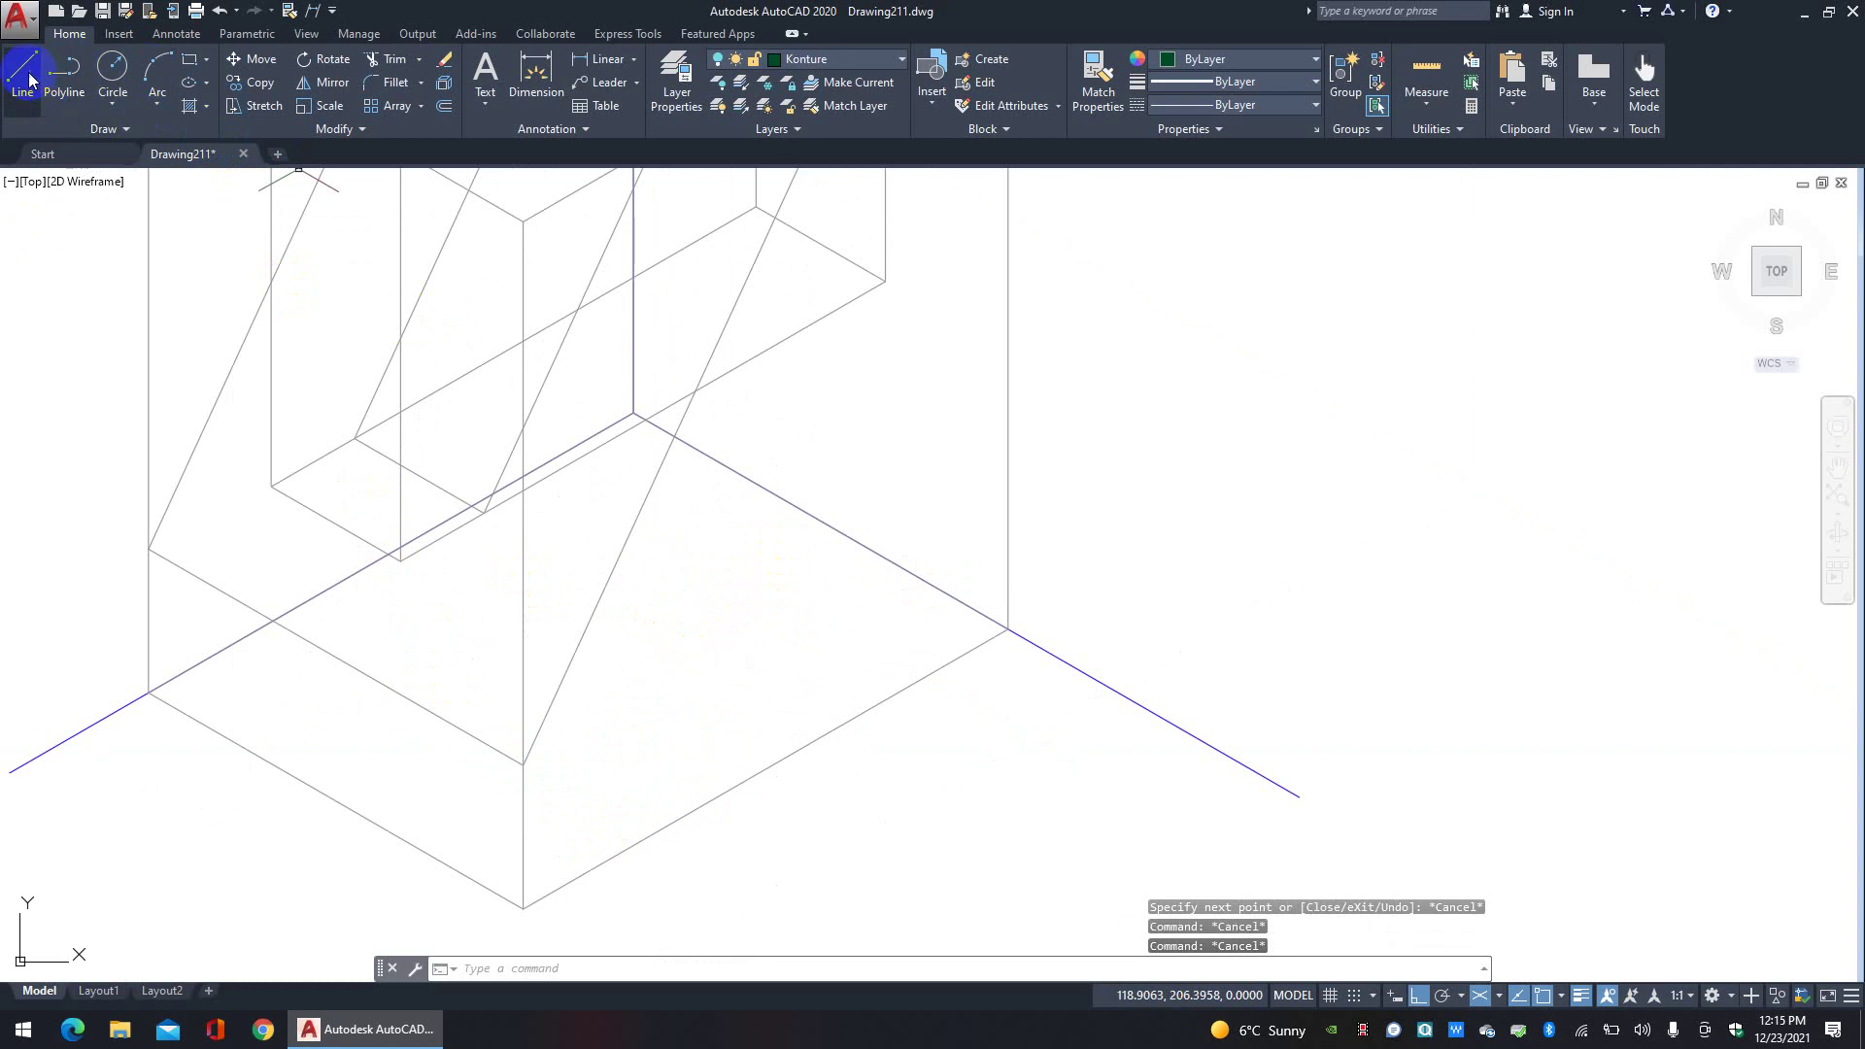
# Step: Make Ndihmese the current layer, keeping it turned on
pyautogui.click(859, 62)
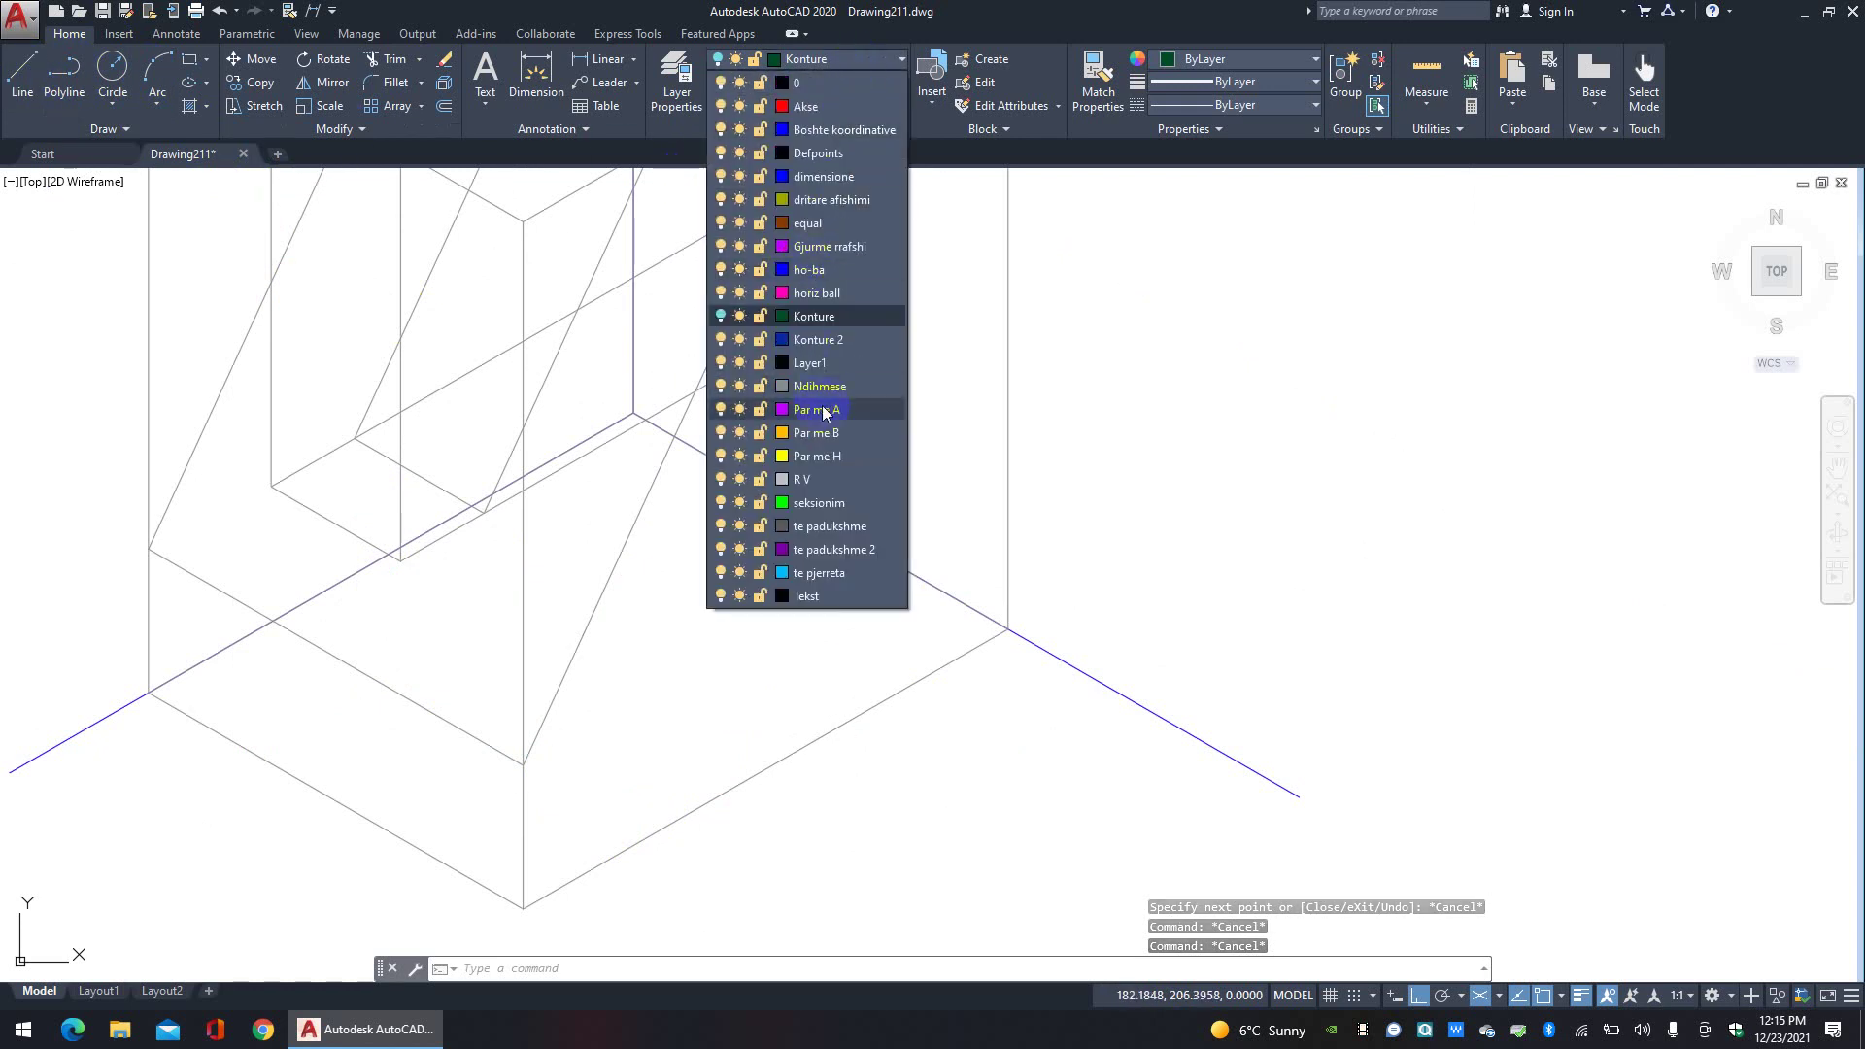
pyautogui.click(709, 388)
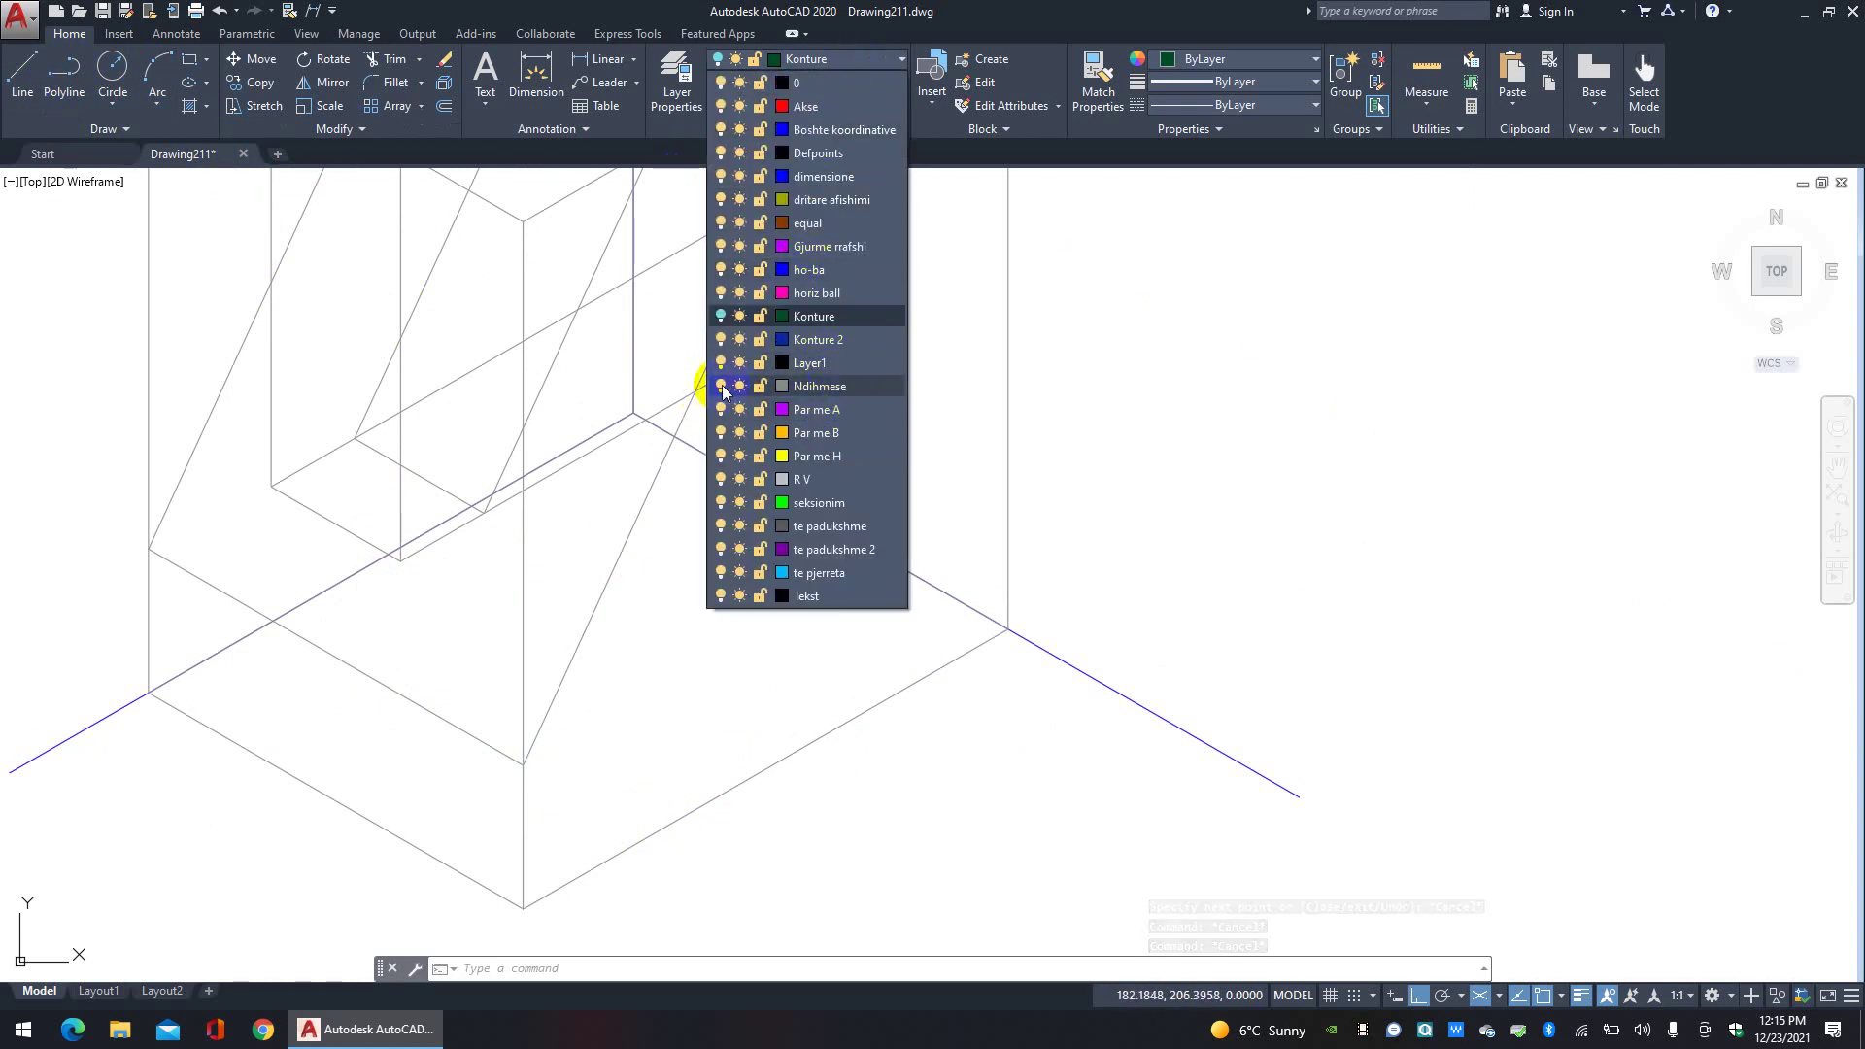
pyautogui.click(722, 386)
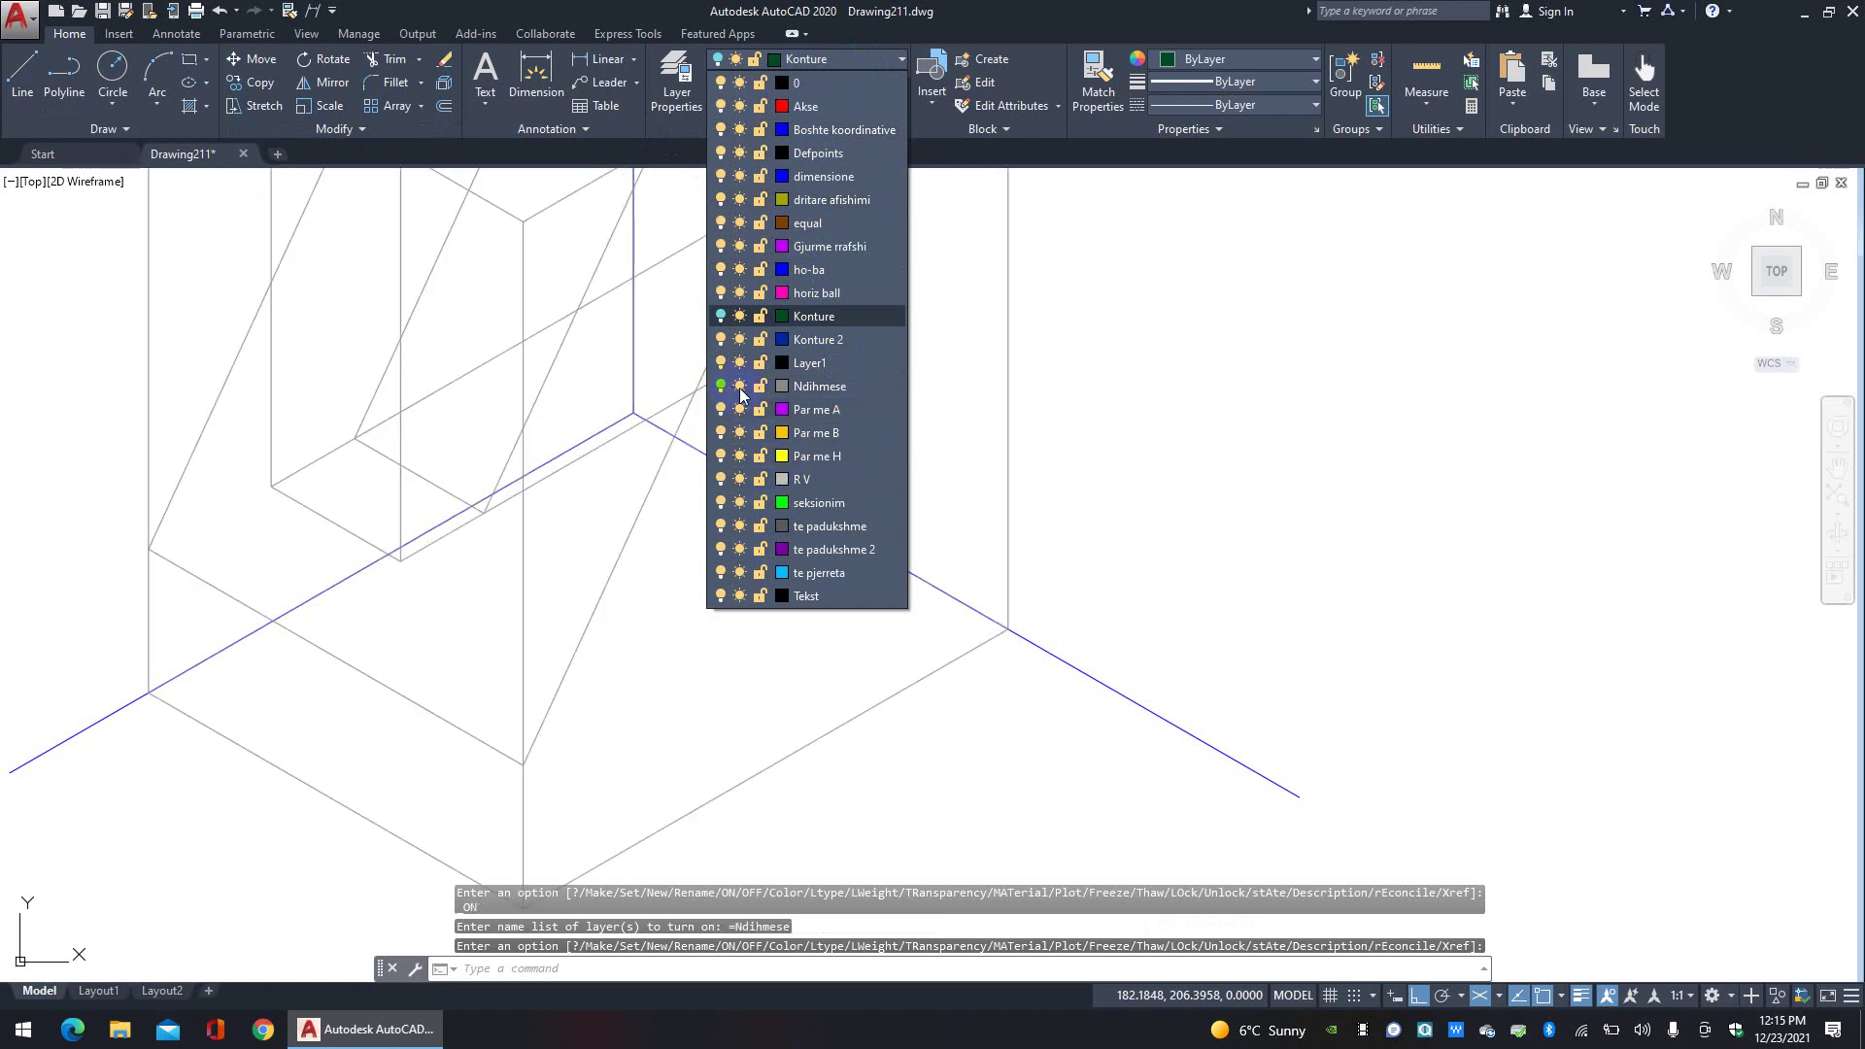
pyautogui.click(825, 387)
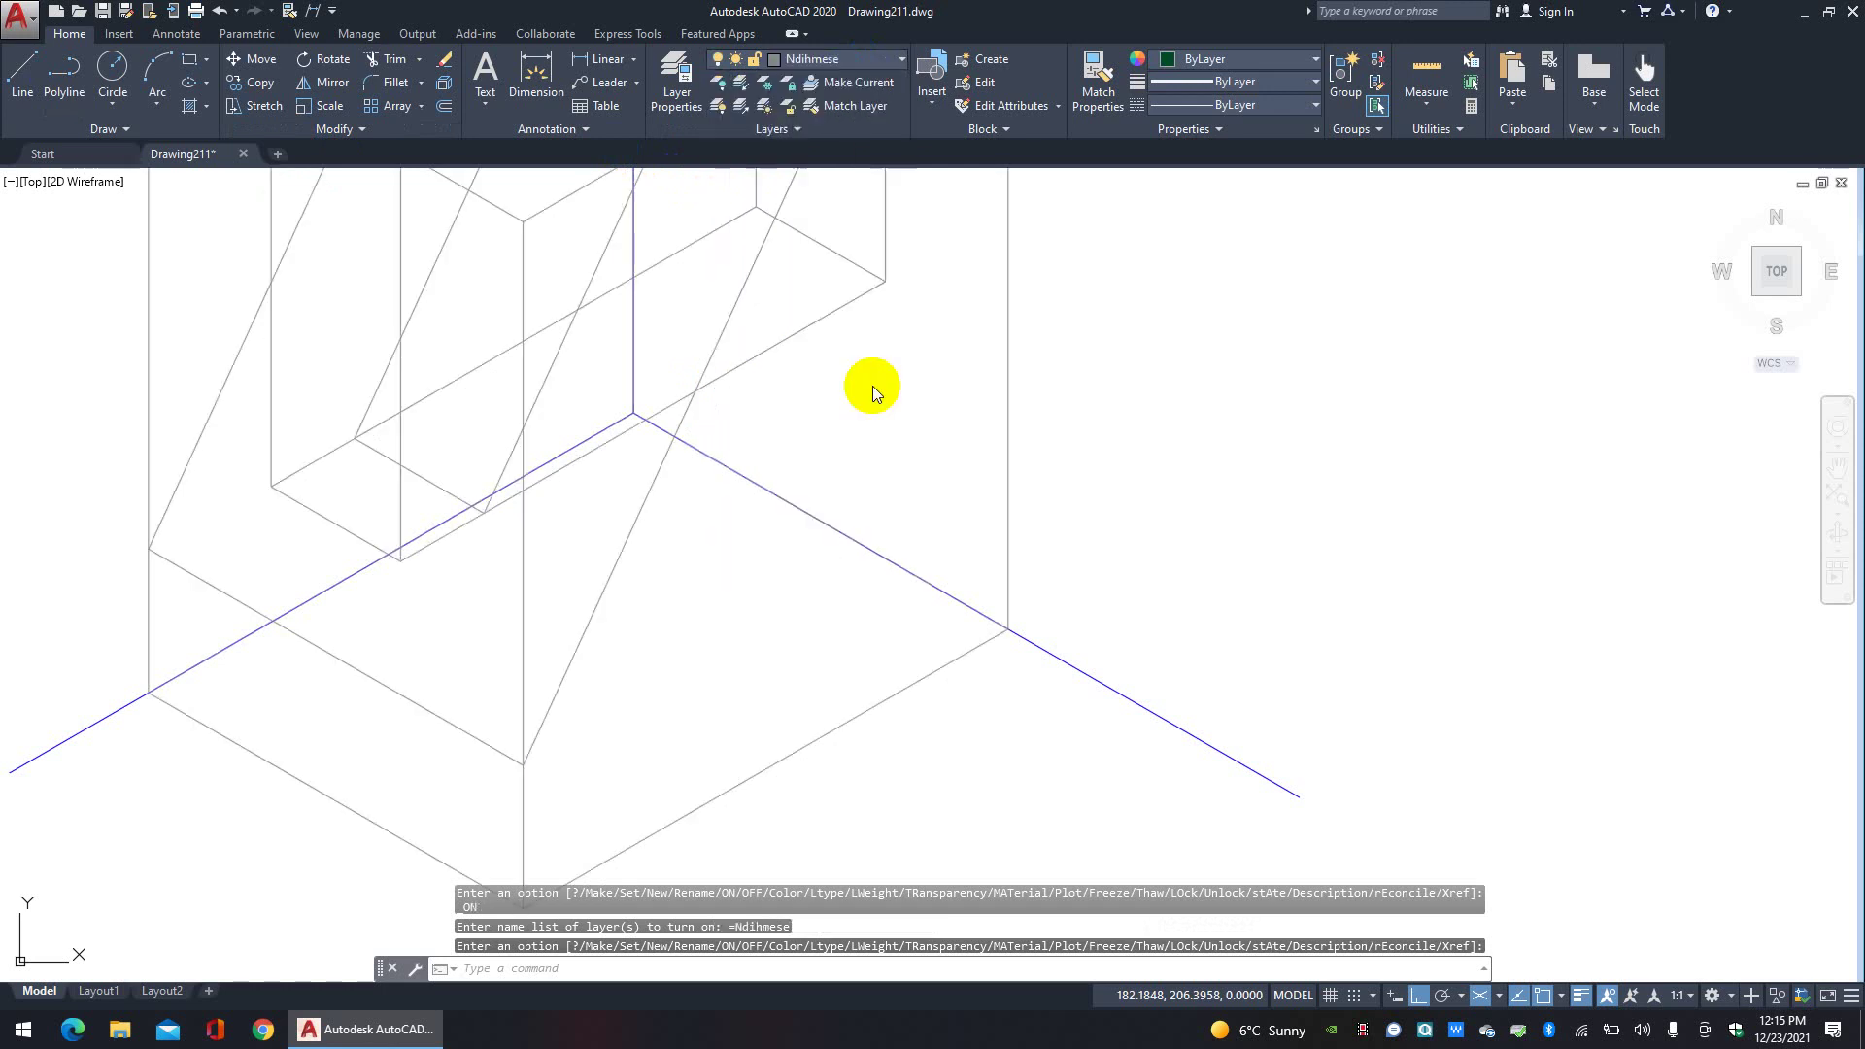
# Step: Draw a notch outline from the front bottom corner to the right bottom edge's midpoint, a short way inward, and back past the front bottom edge
pyautogui.click(23, 119)
pyautogui.moveTo(304, 258); pyautogui.dragTo(395, 207, button='middle')
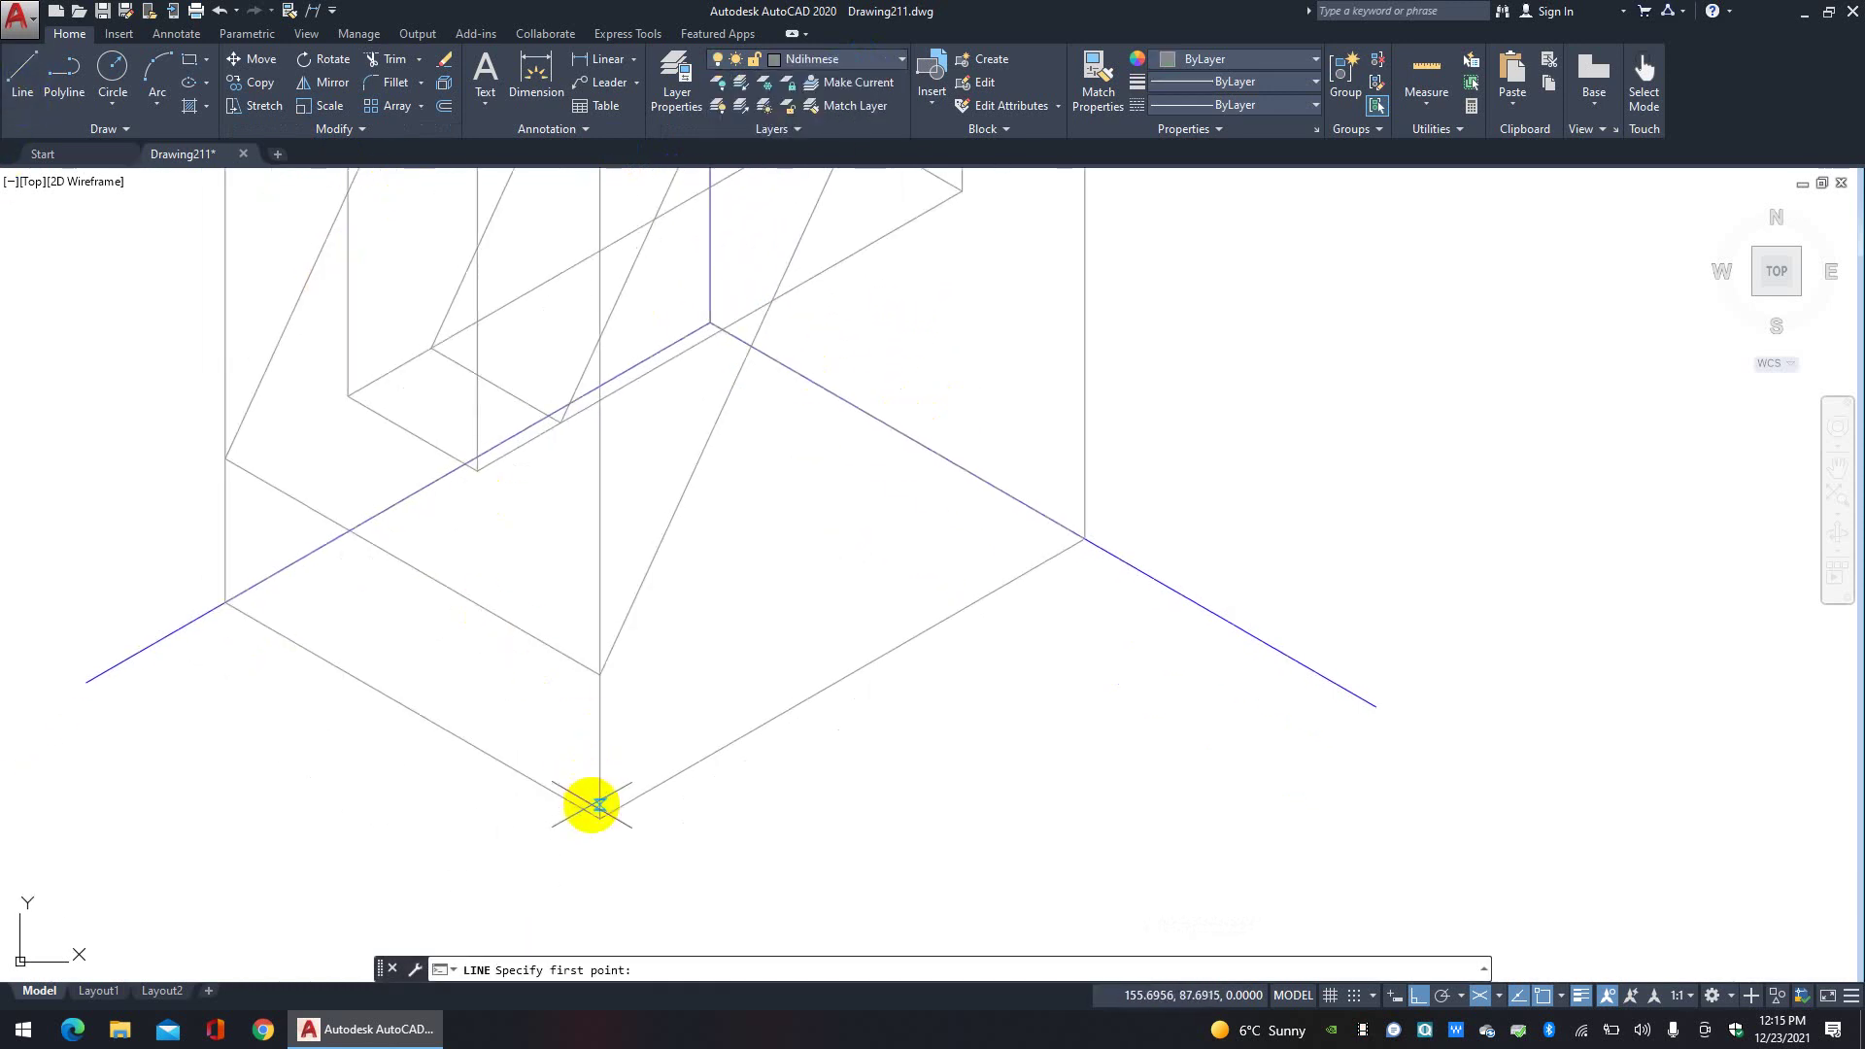
pyautogui.click(842, 677)
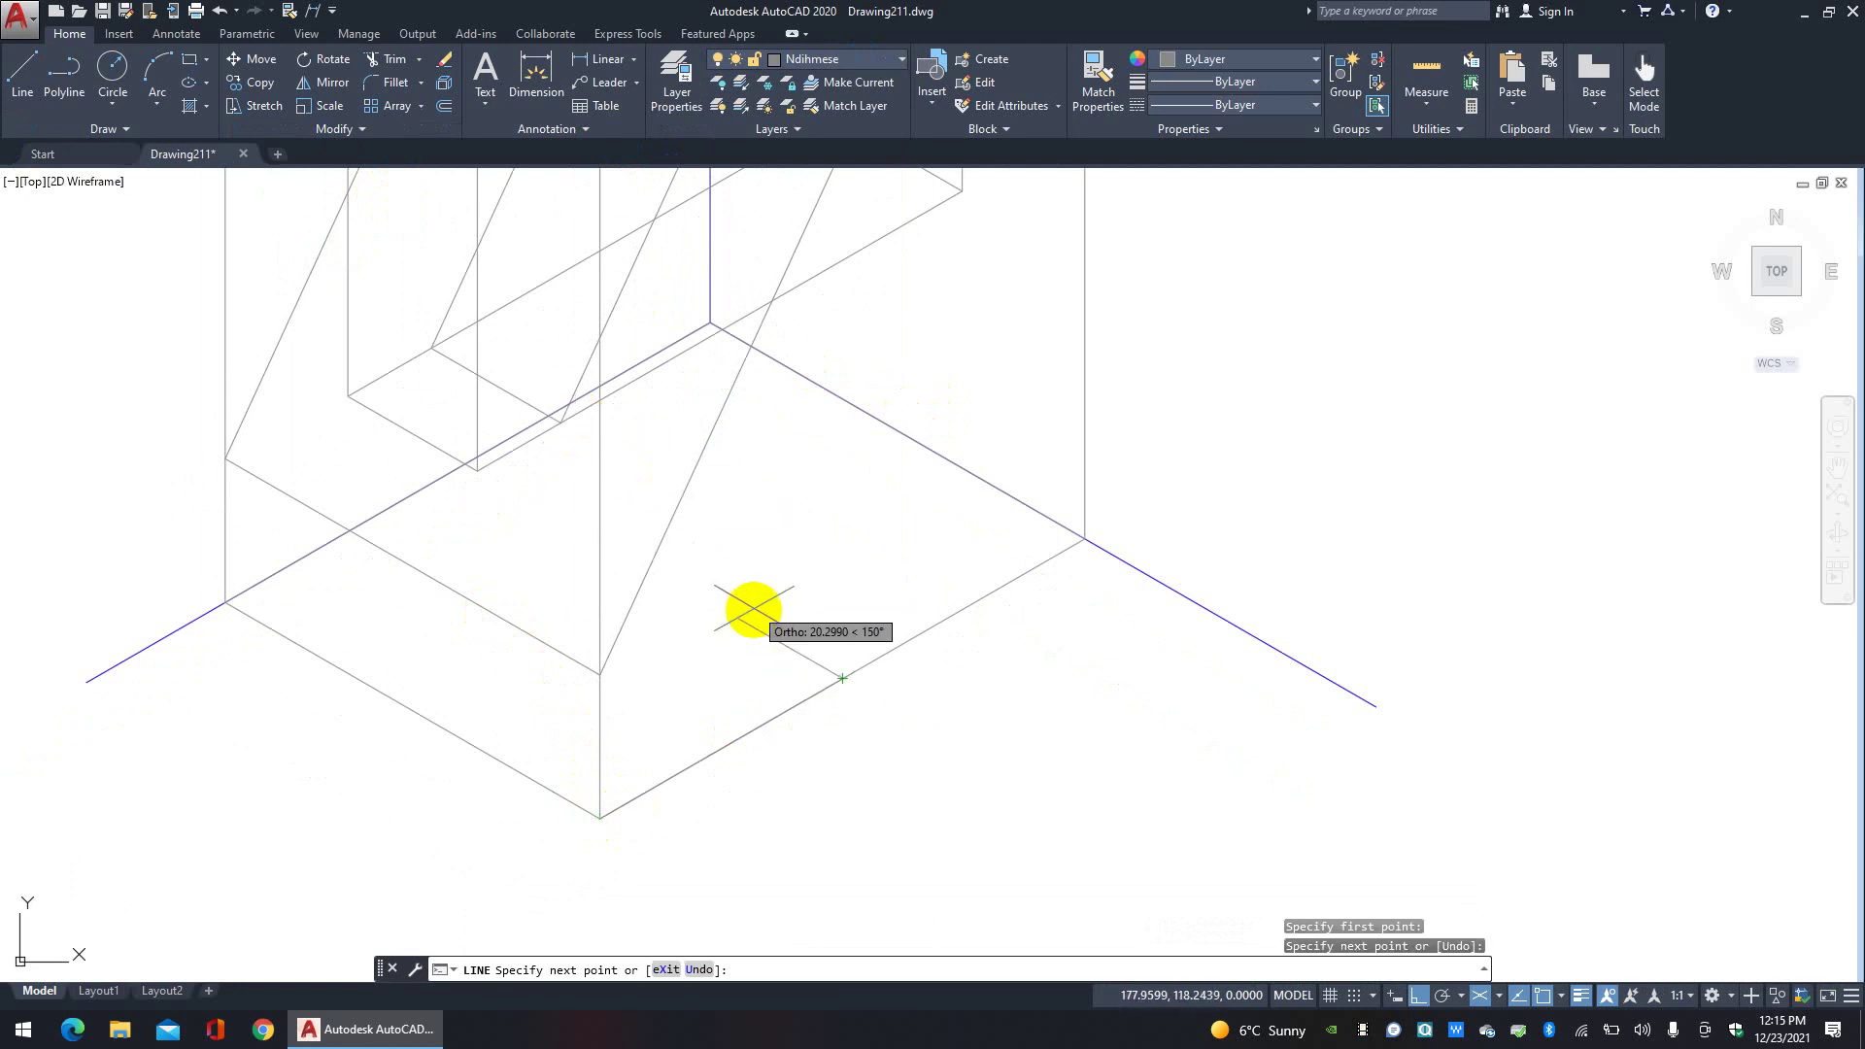
pyautogui.click(774, 642)
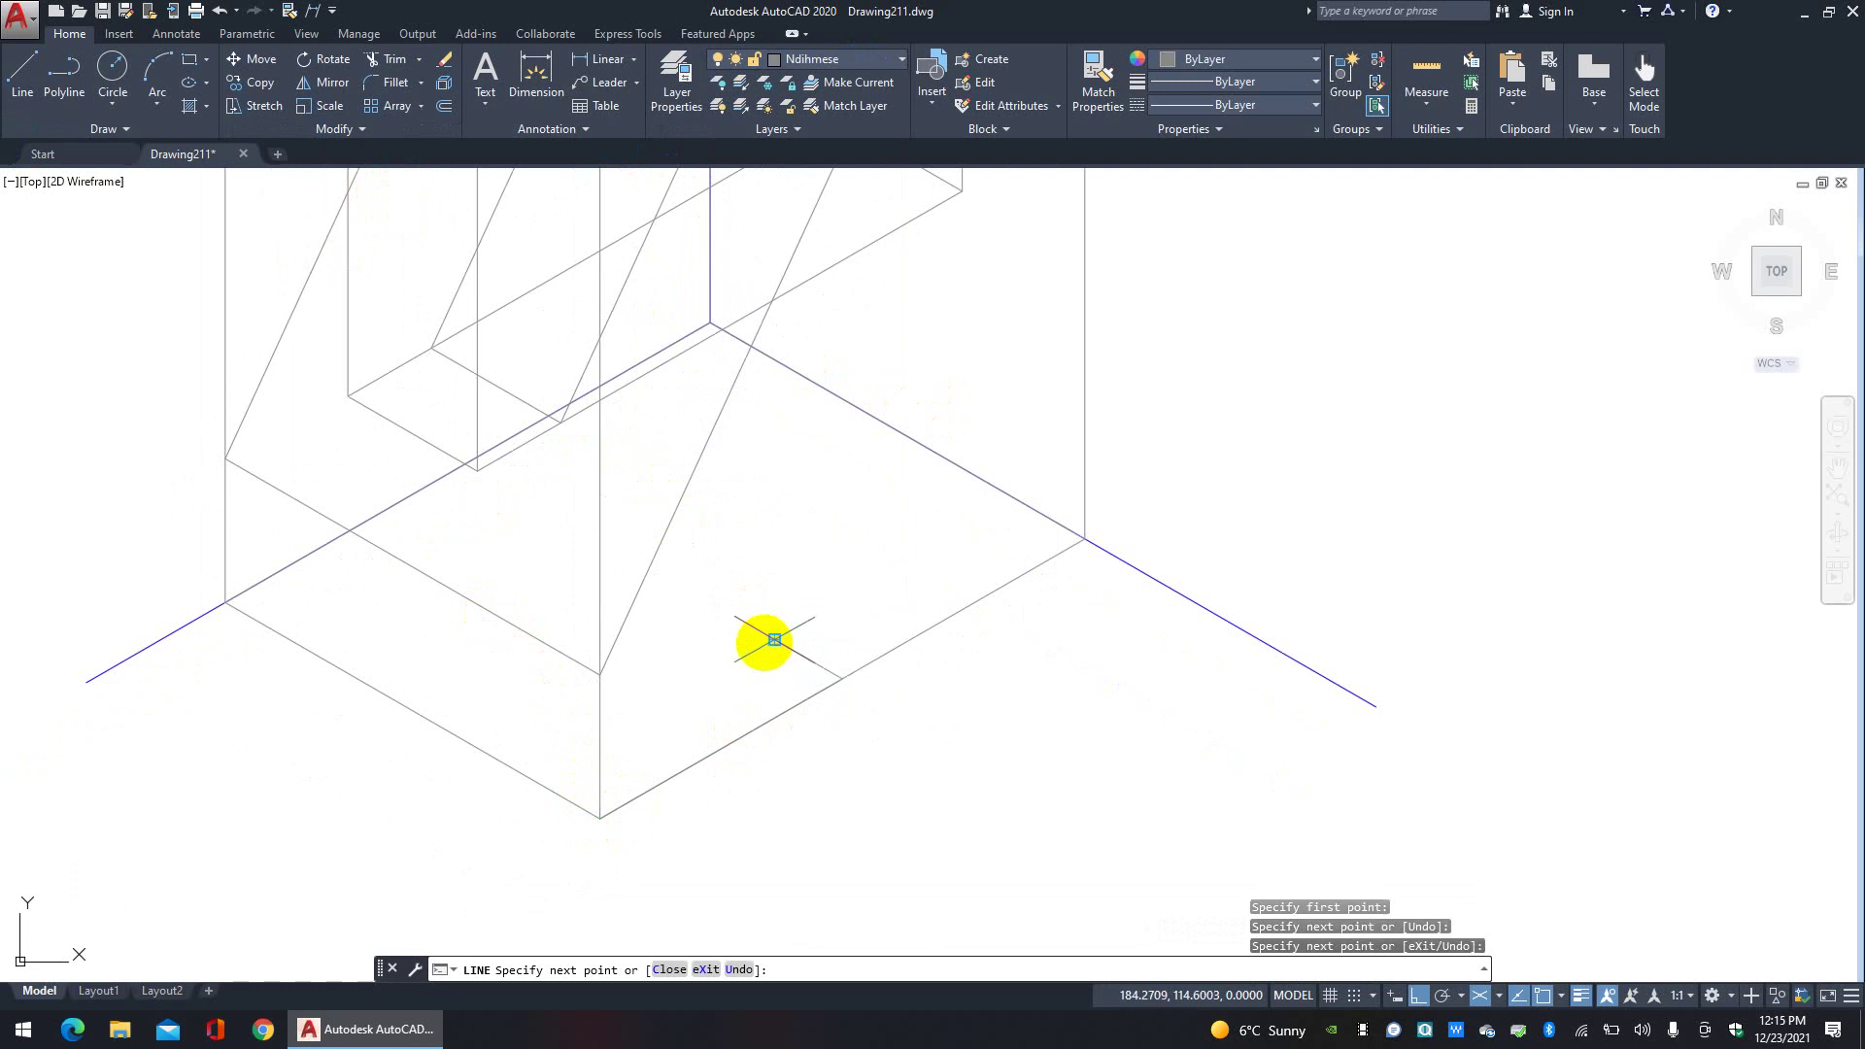
pyautogui.rightClick(475, 812)
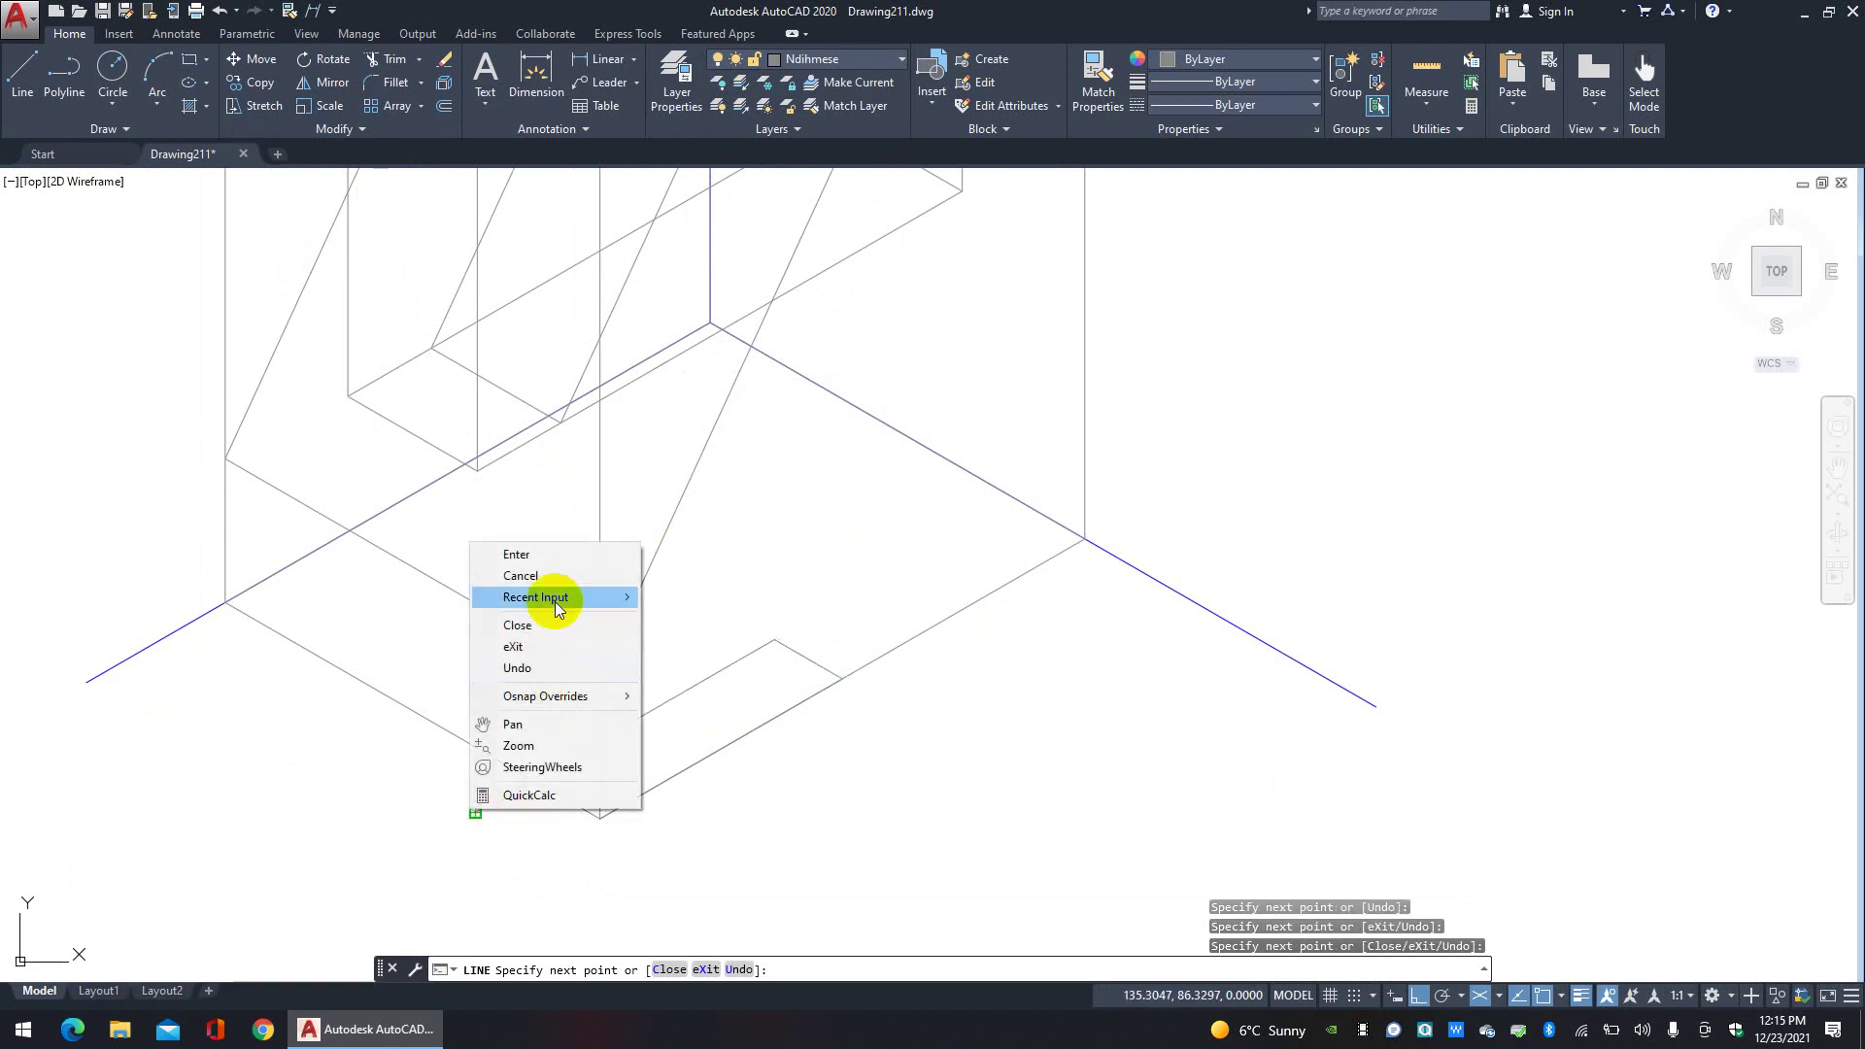
pyautogui.click(557, 562)
# Step: Trim the notch line's overhang beyond the front face's bottom edge
pyautogui.click(379, 63)
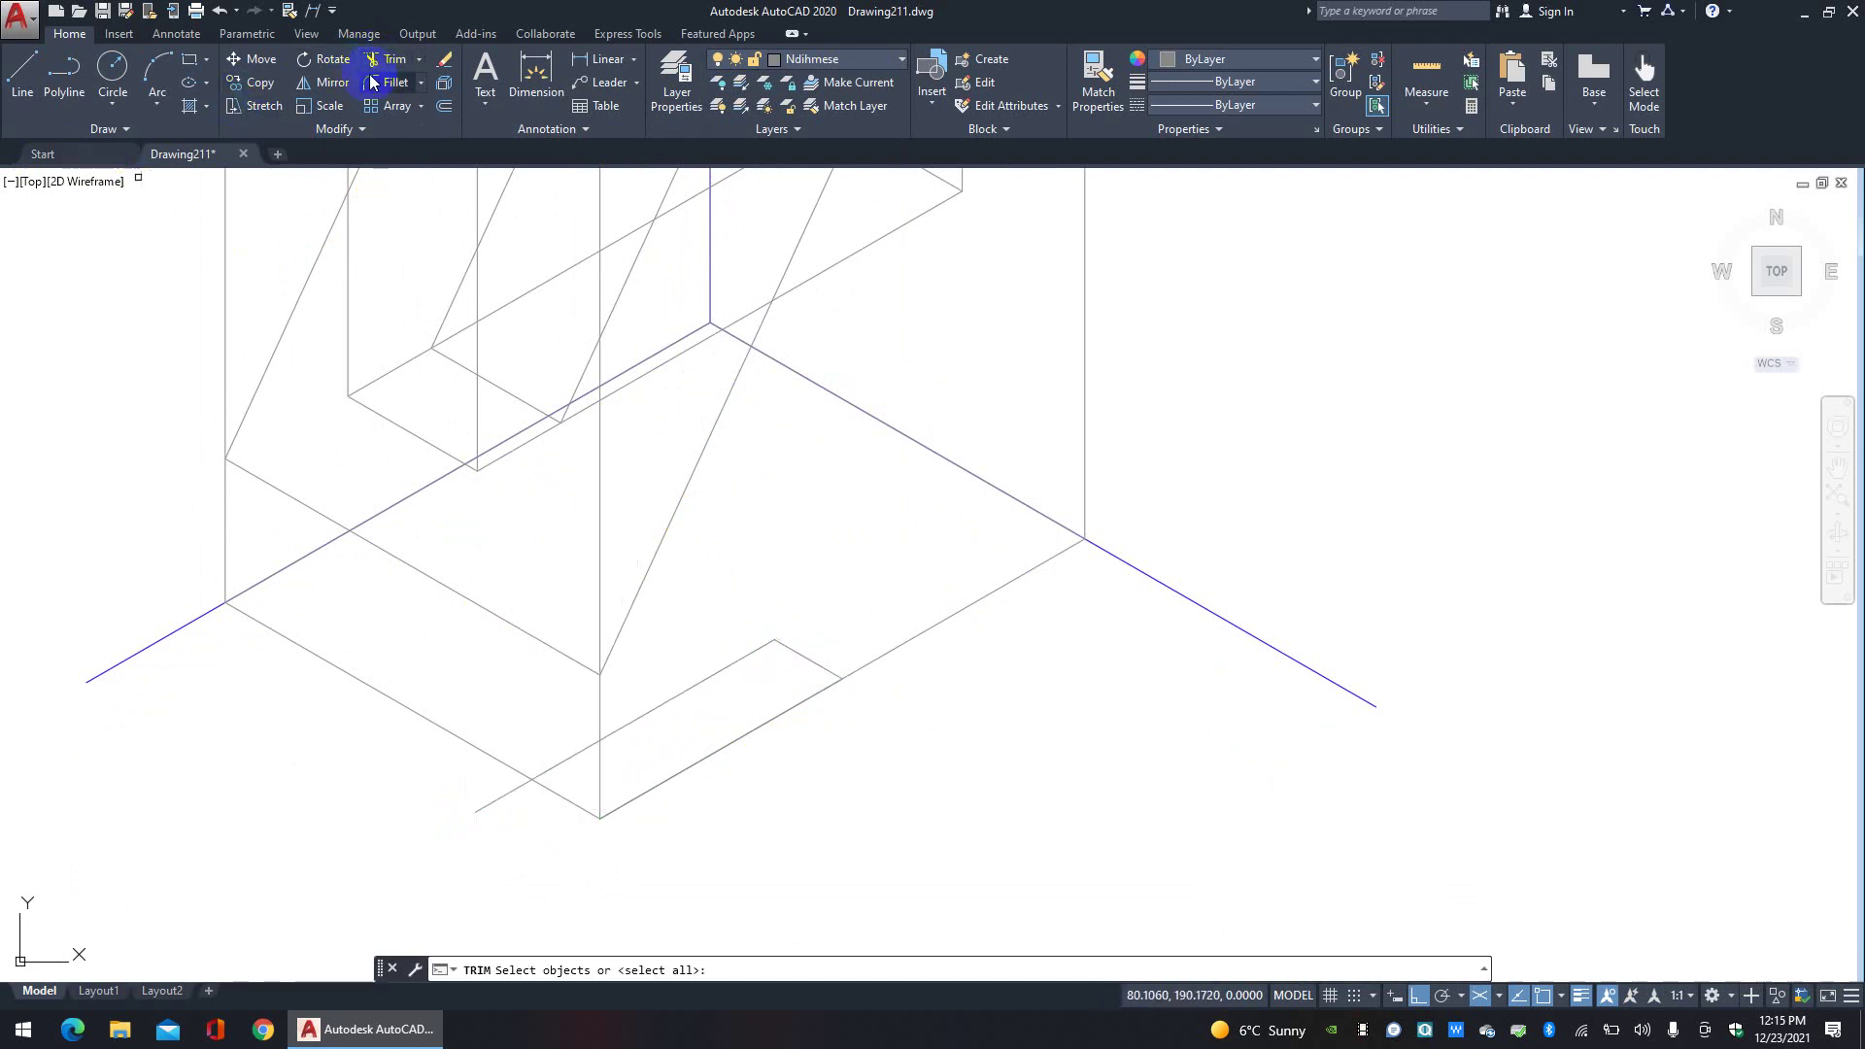
pyautogui.rightClick(428, 832)
pyautogui.click(478, 791)
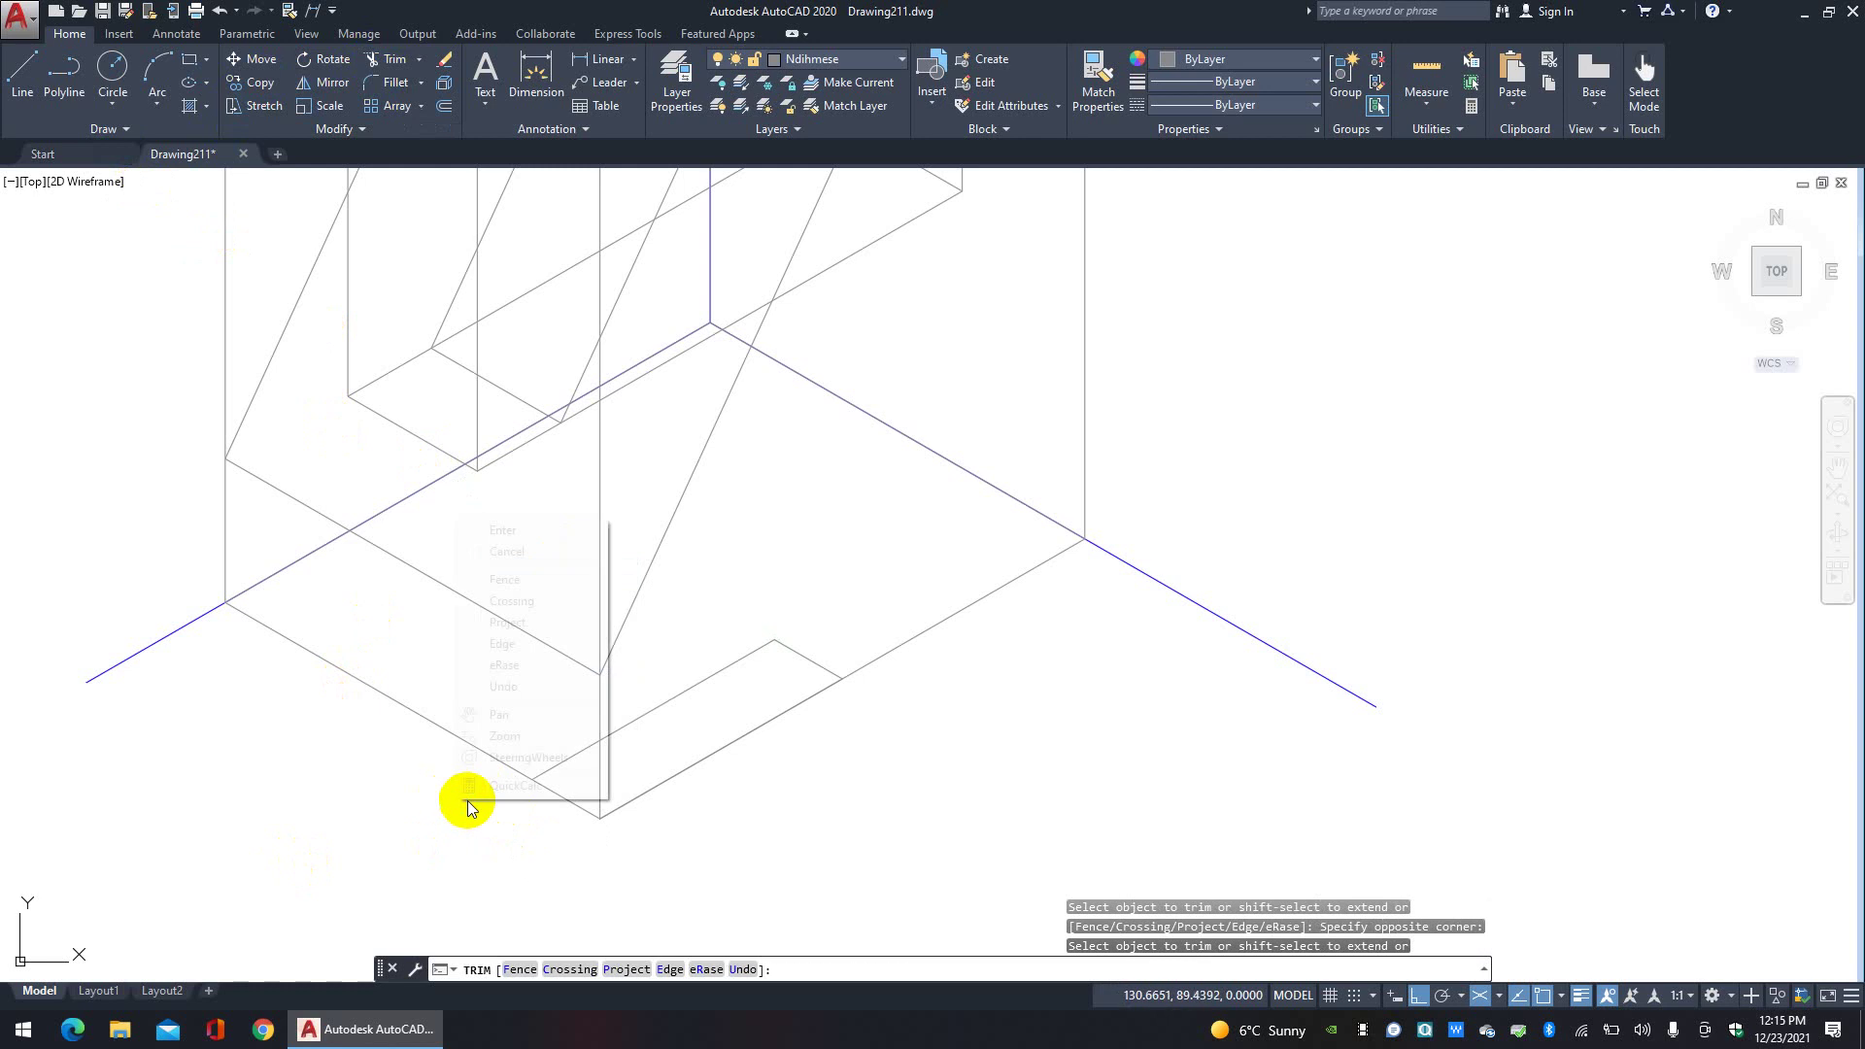
pyautogui.click(472, 800)
pyautogui.click(484, 779)
pyautogui.press('Escape')
pyautogui.press('Escape')
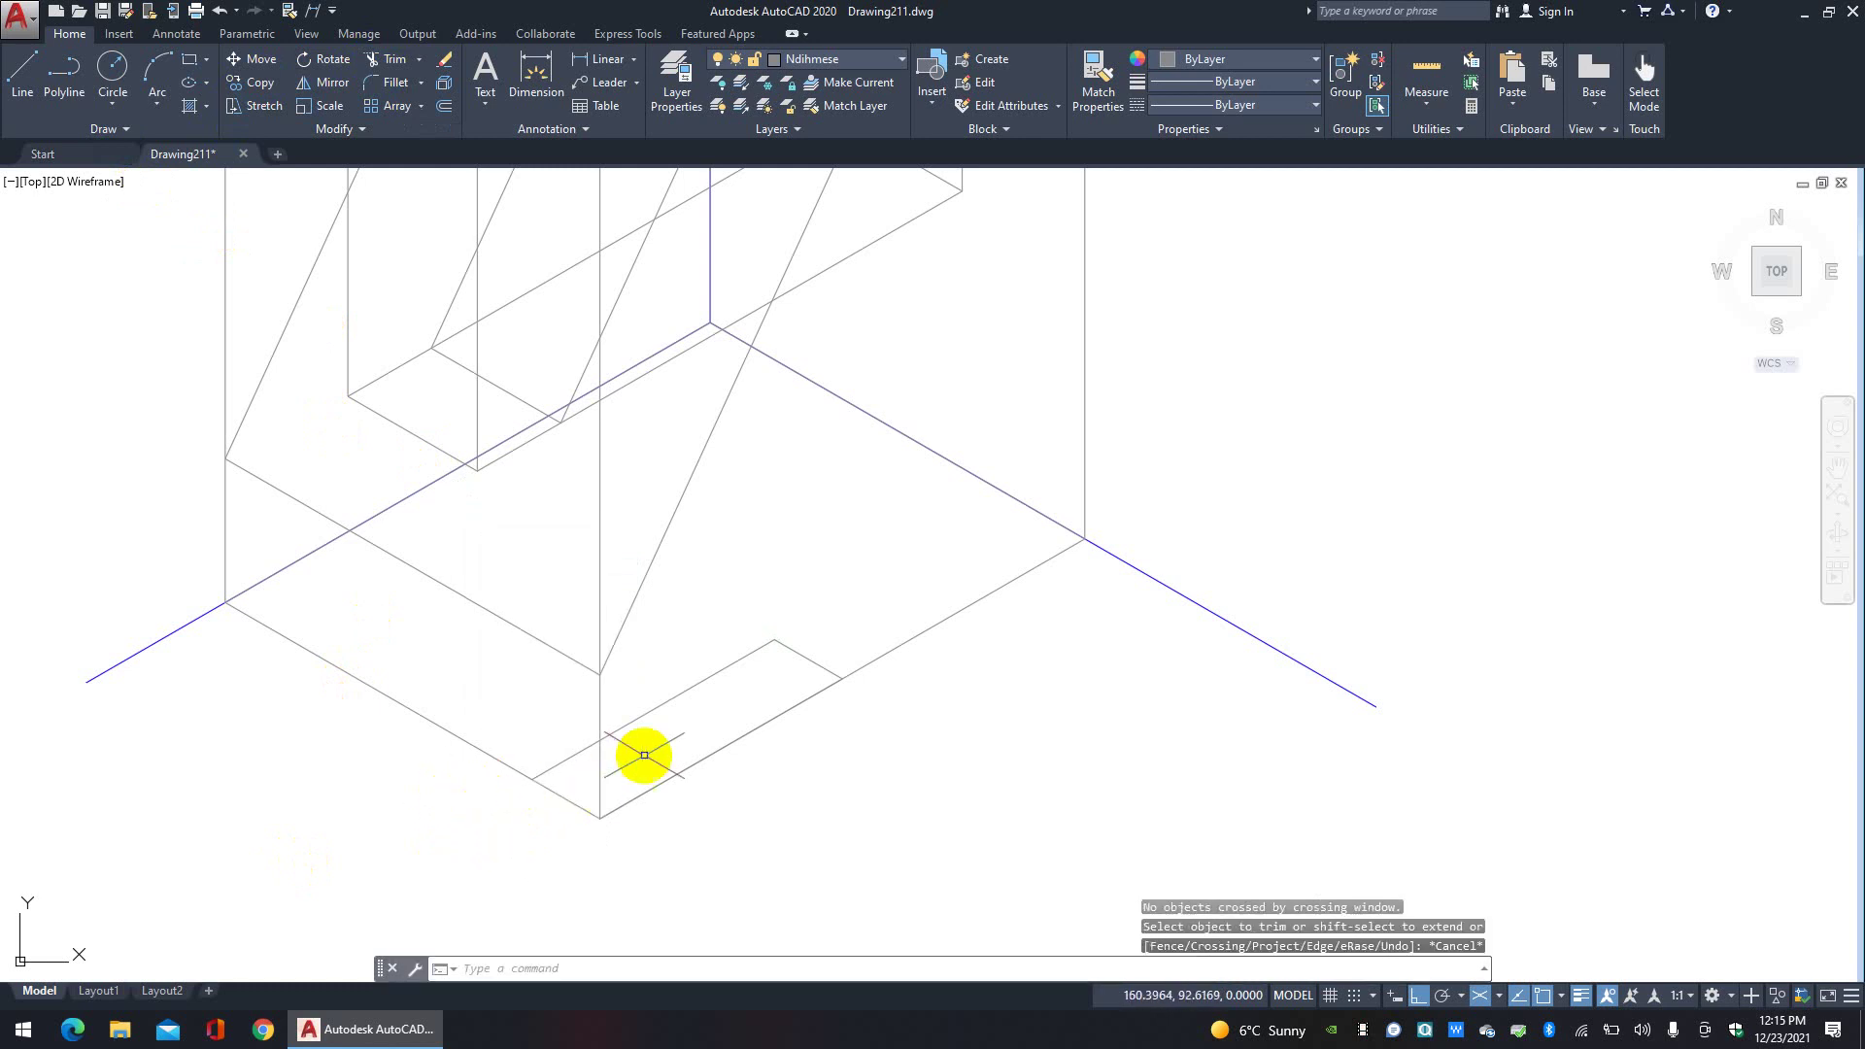
# Step: Copy the notch's two inner lines from the front bottom corner up to the right prong's front top corner
pyautogui.click(780, 664)
pyautogui.click(774, 625)
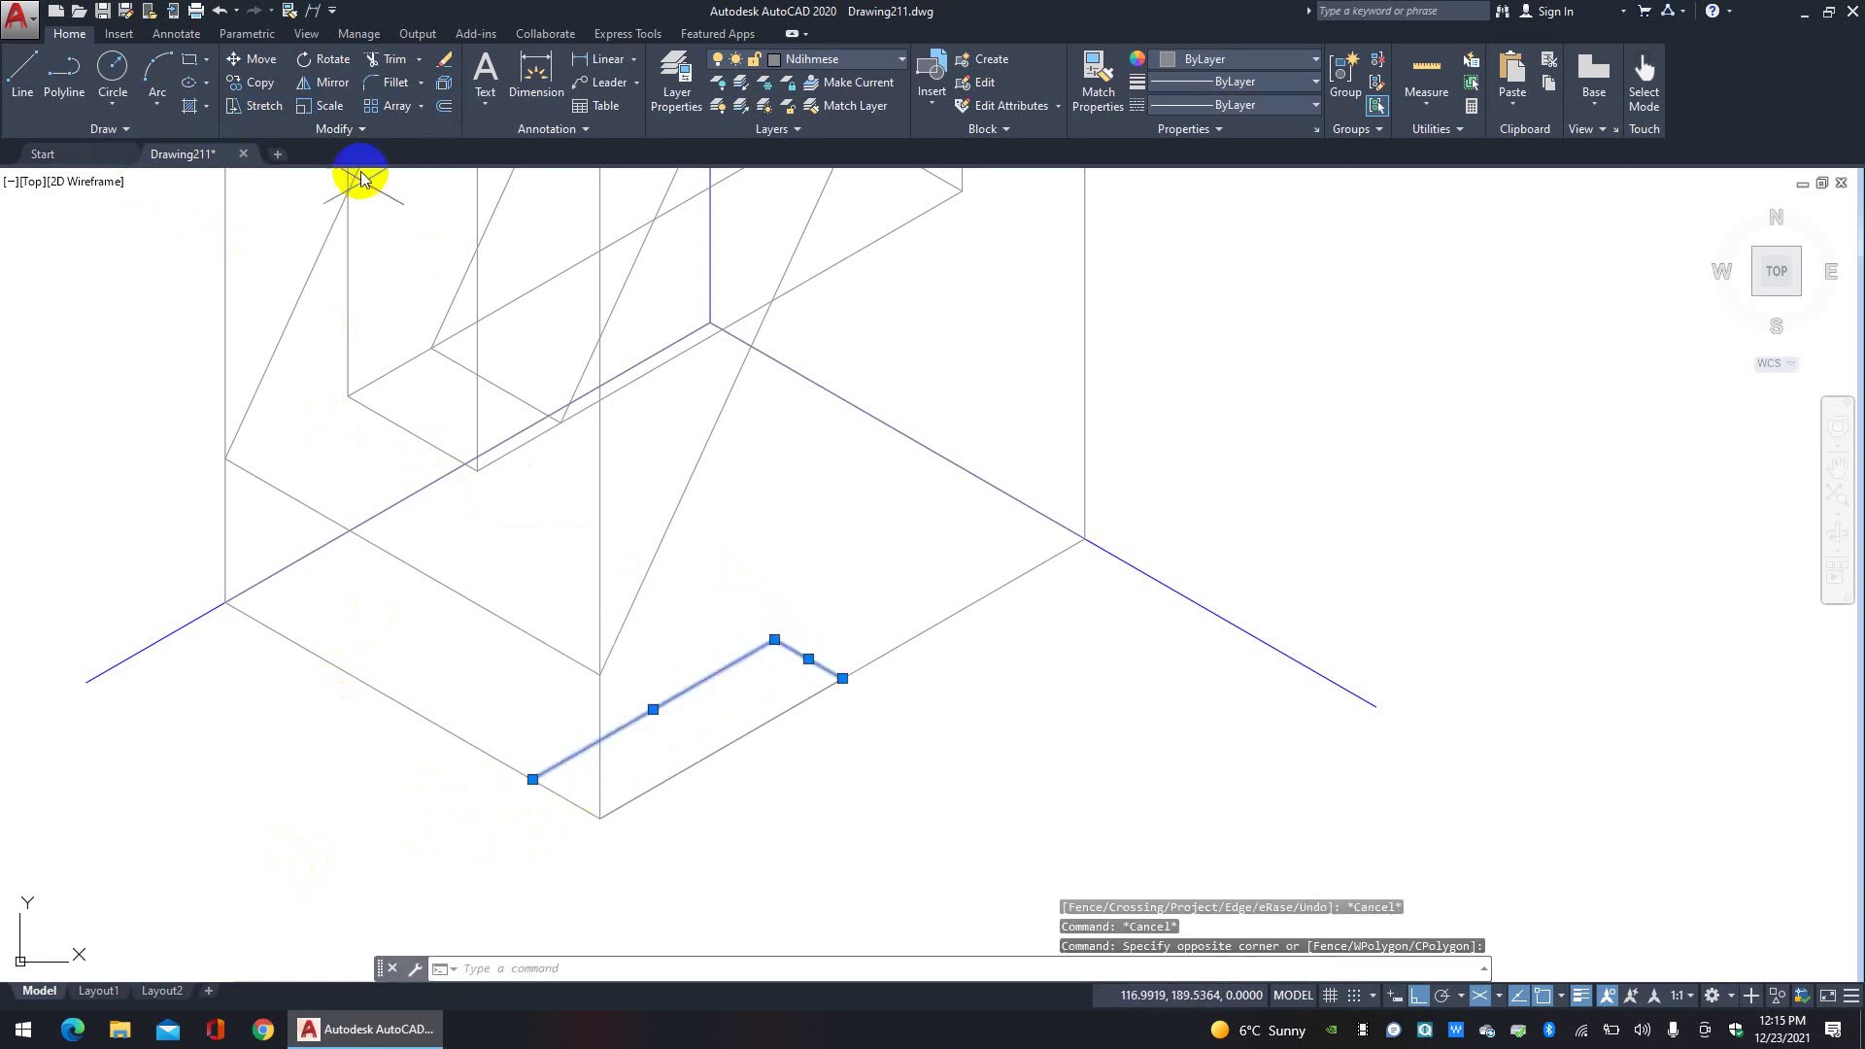
pyautogui.click(256, 82)
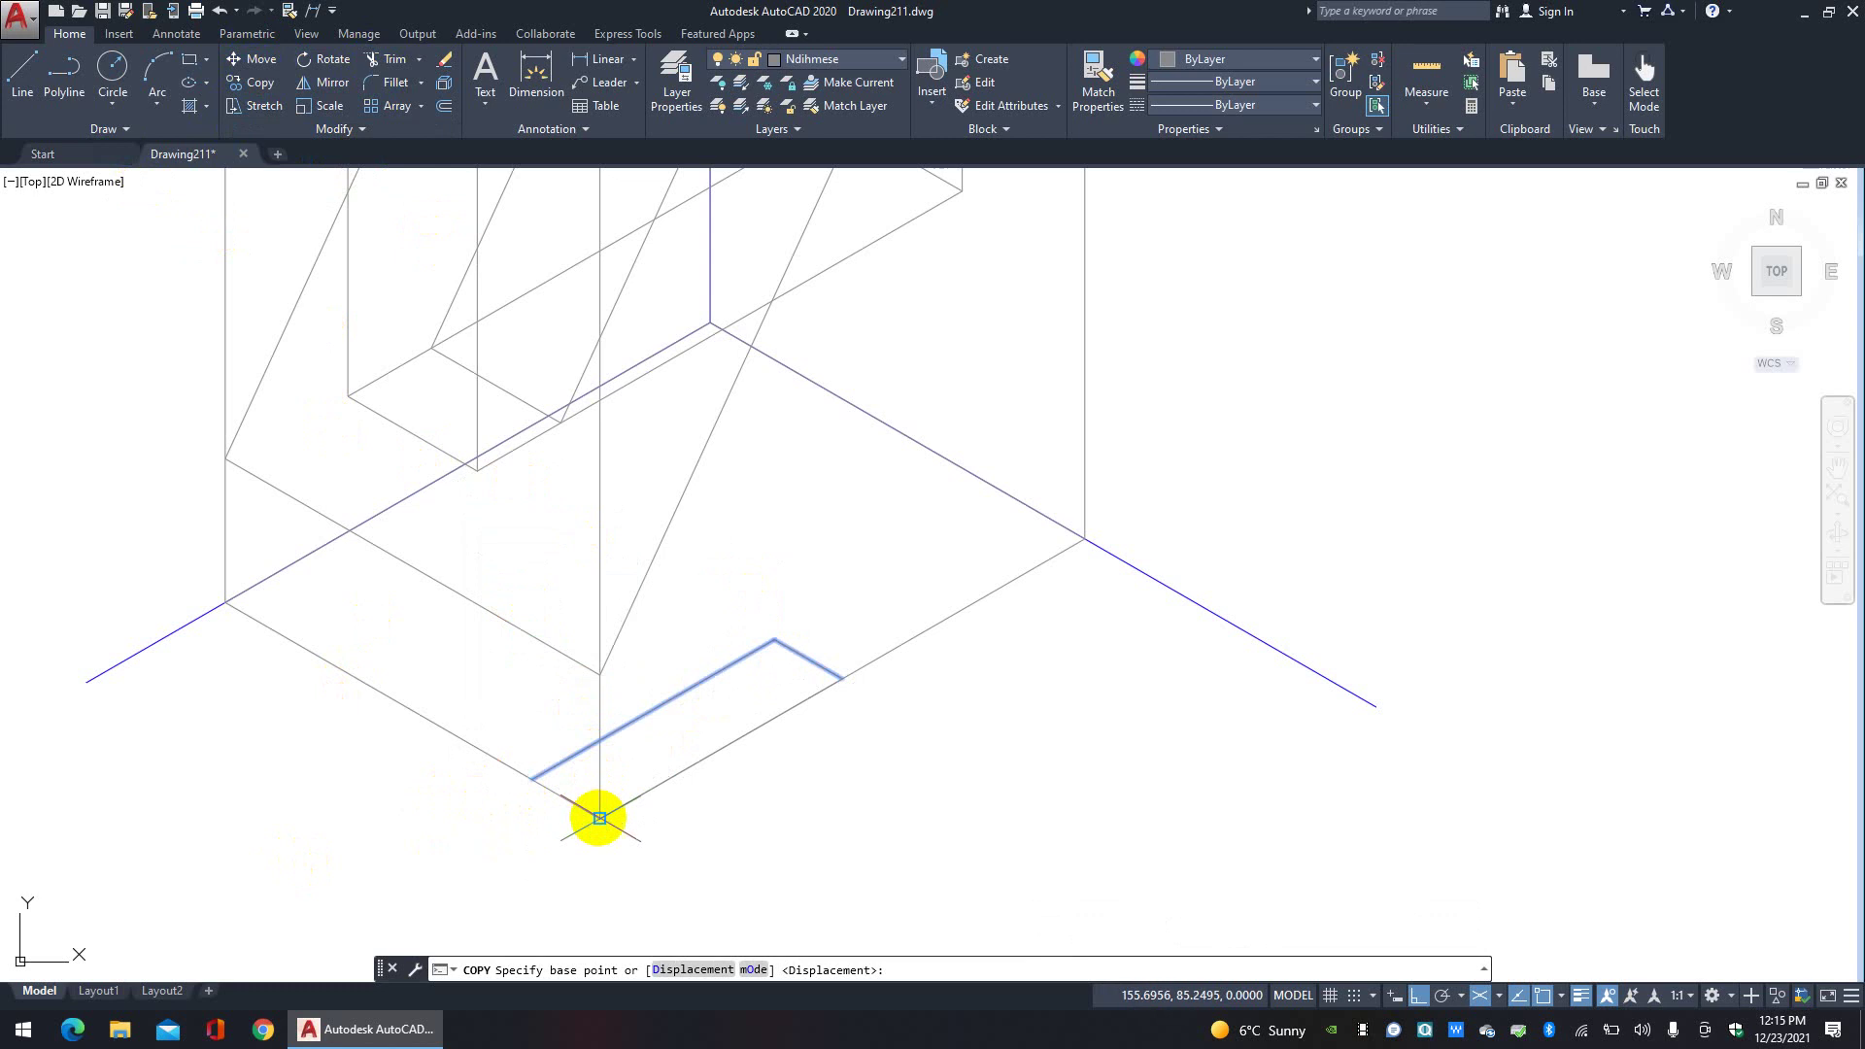
pyautogui.click(599, 818)
pyautogui.moveTo(608, 678); pyautogui.dragTo(608, 883, button='middle')
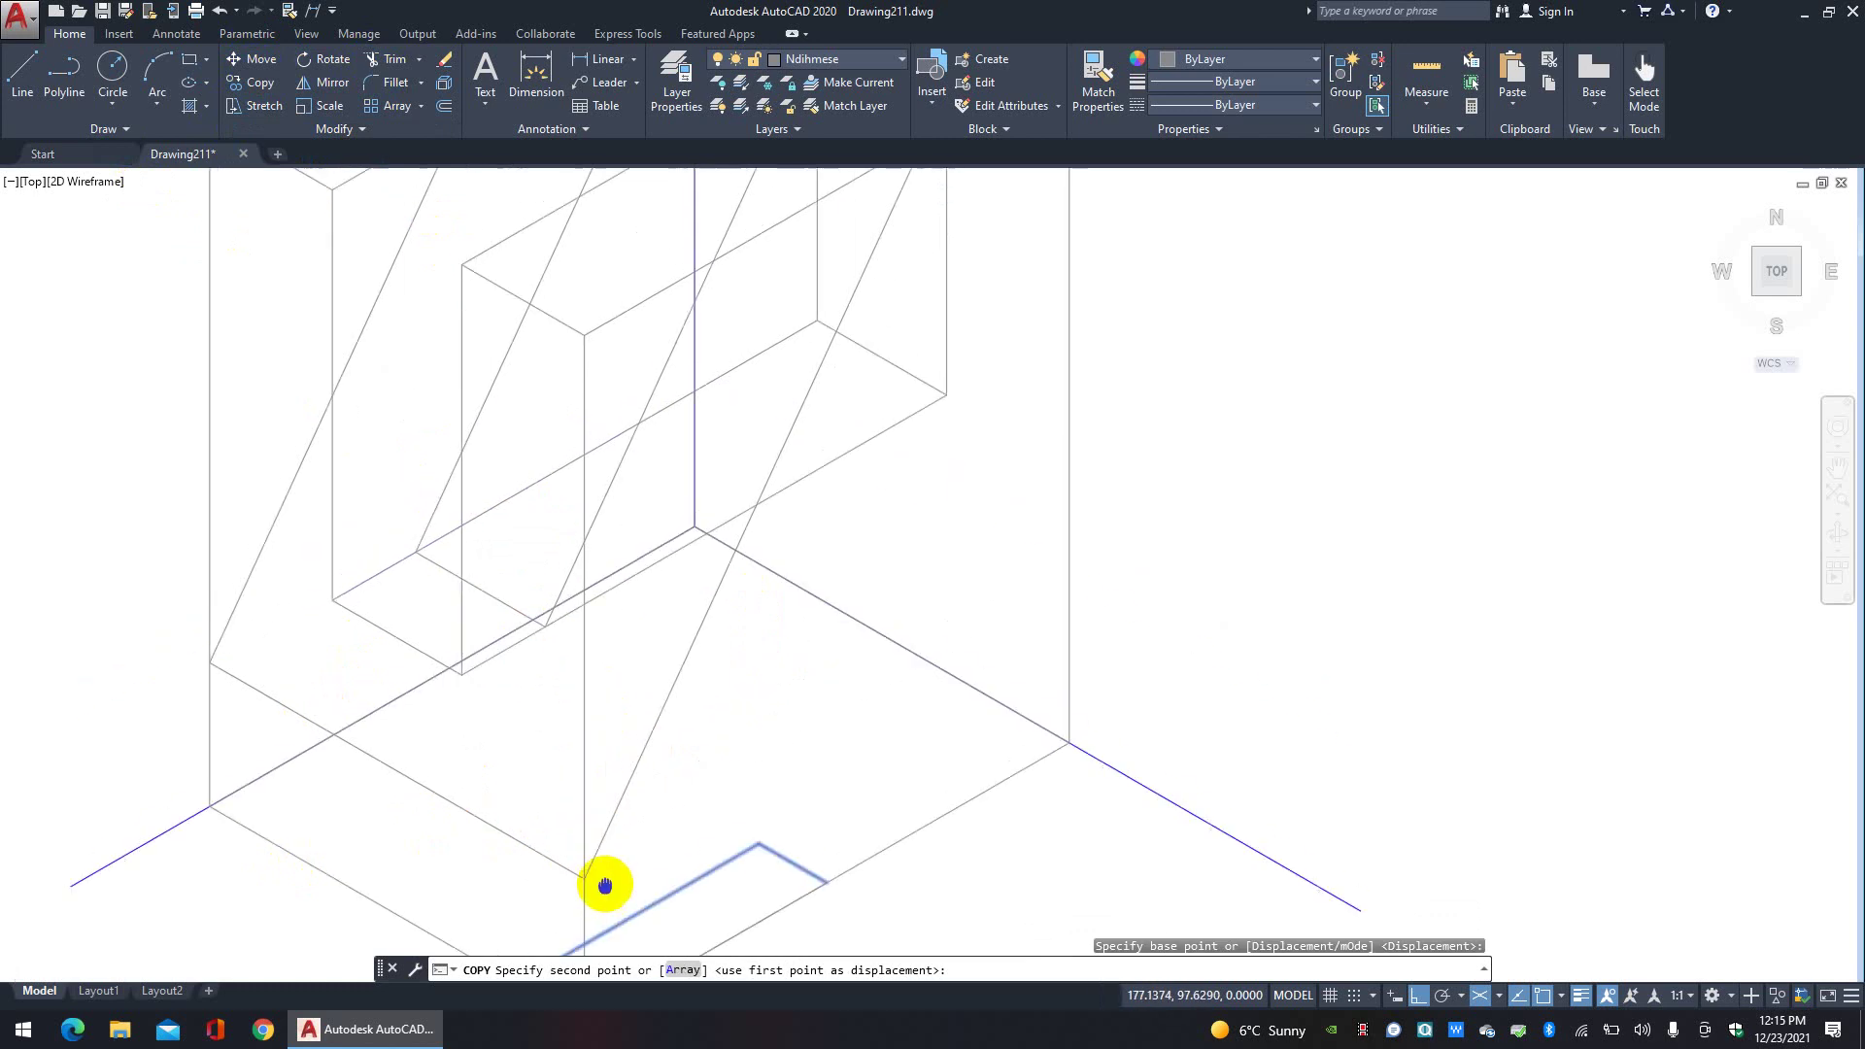
pyautogui.click(588, 338)
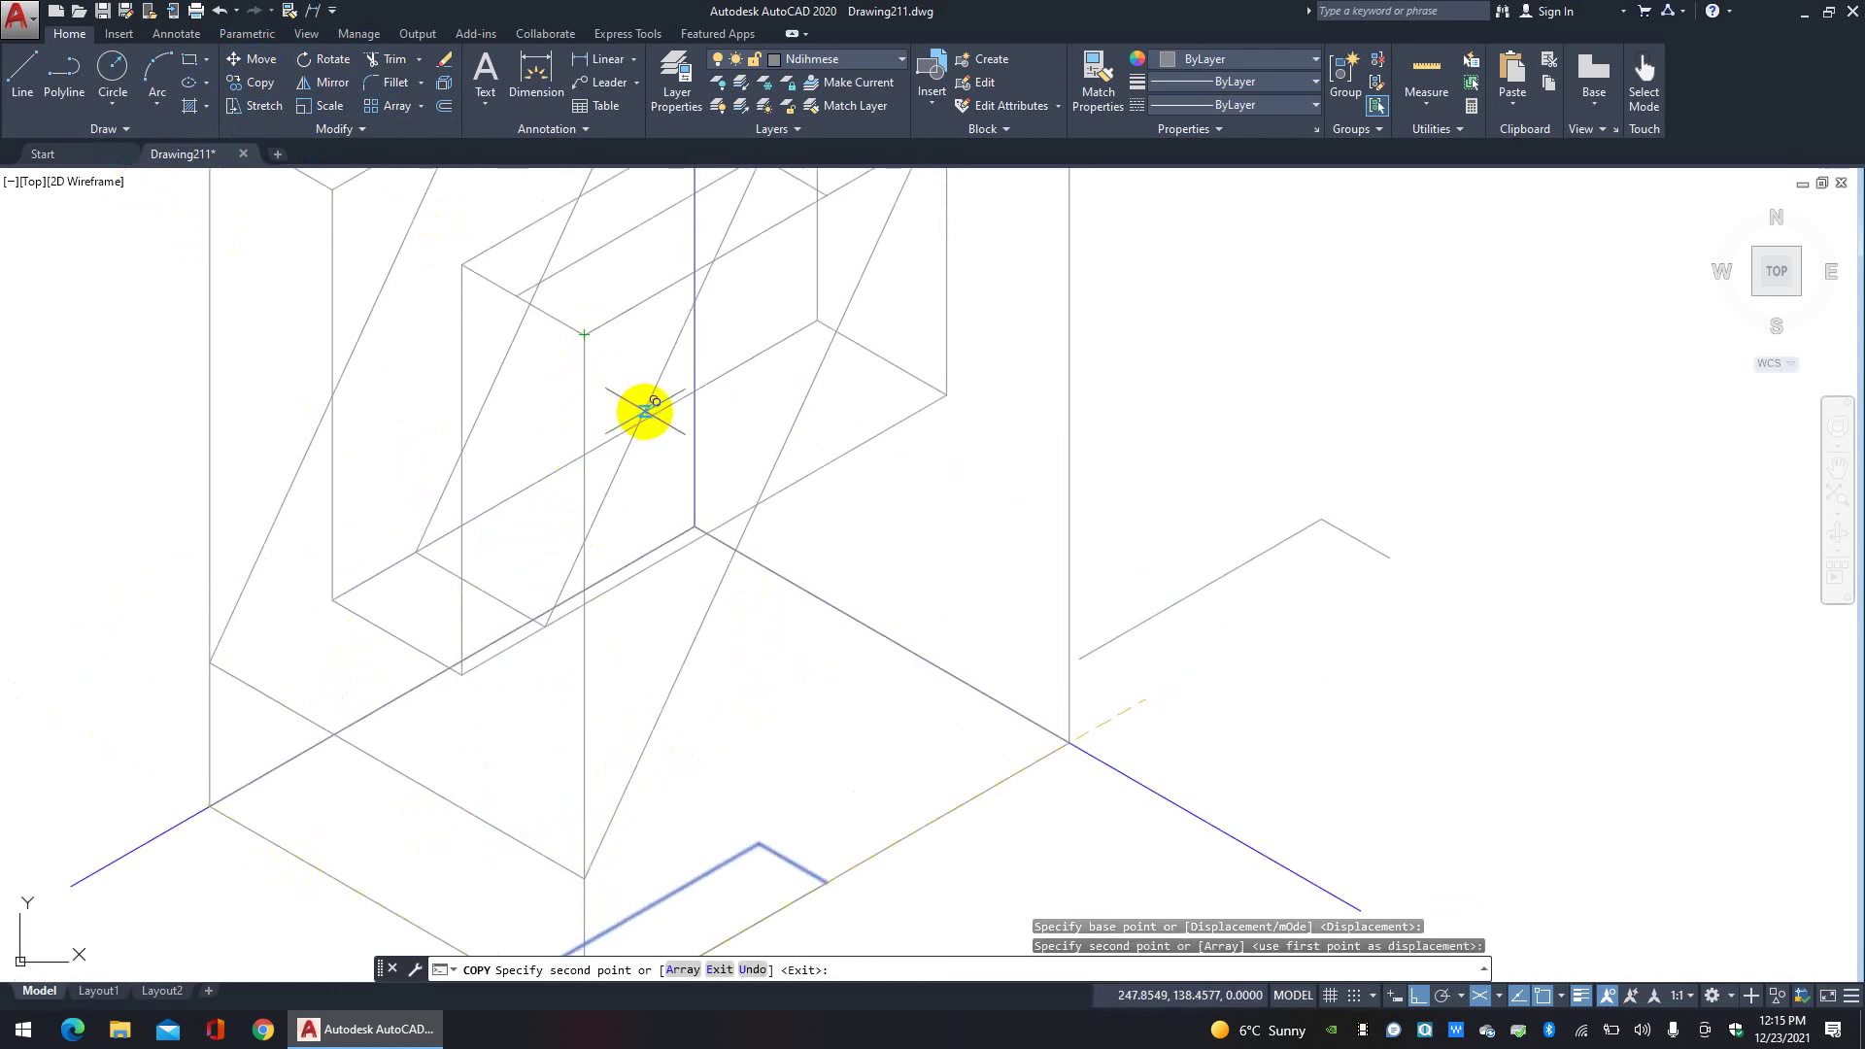
pyautogui.press('Escape')
# Step: Copy both the lower and upper notch outlines from the long lower line's front end to the block's left bottom corner
pyautogui.scroll(-3, 679, 408)
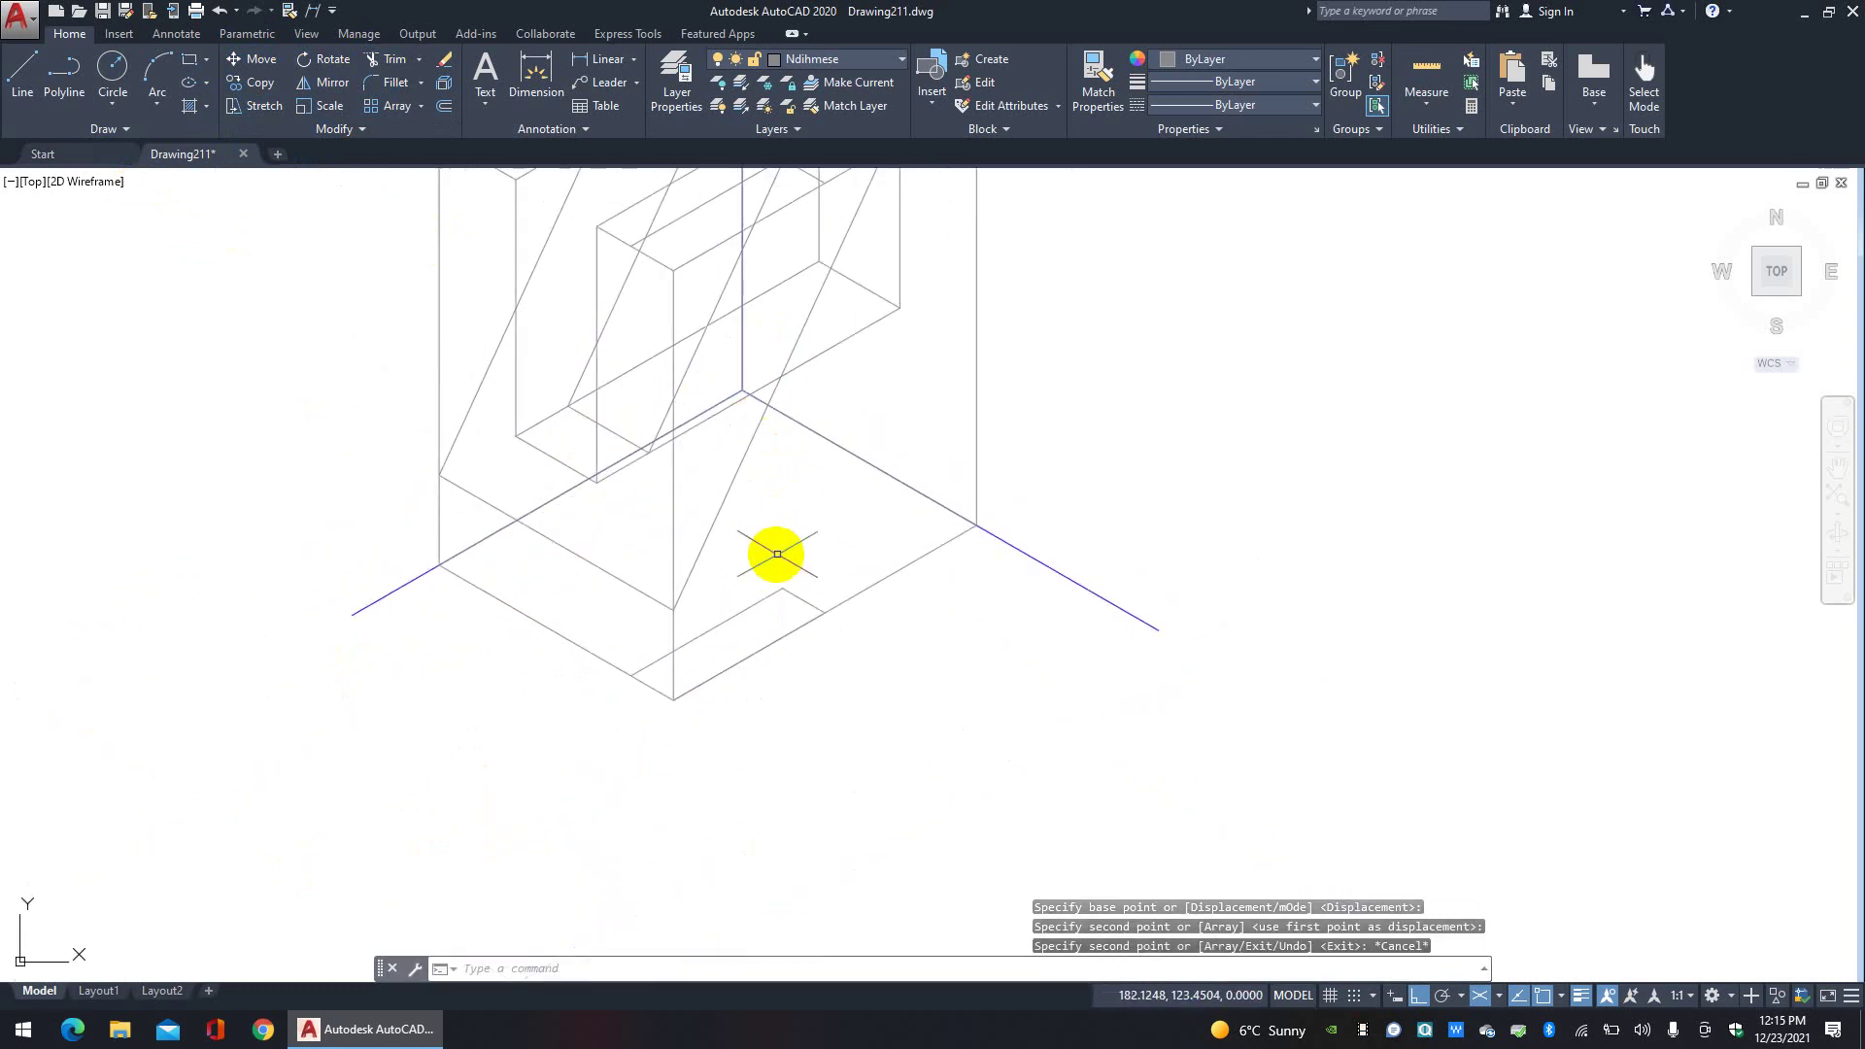
pyautogui.moveTo(770, 582); pyautogui.dragTo(770, 554)
pyautogui.moveTo(770, 553); pyautogui.dragTo(825, 719, button='middle')
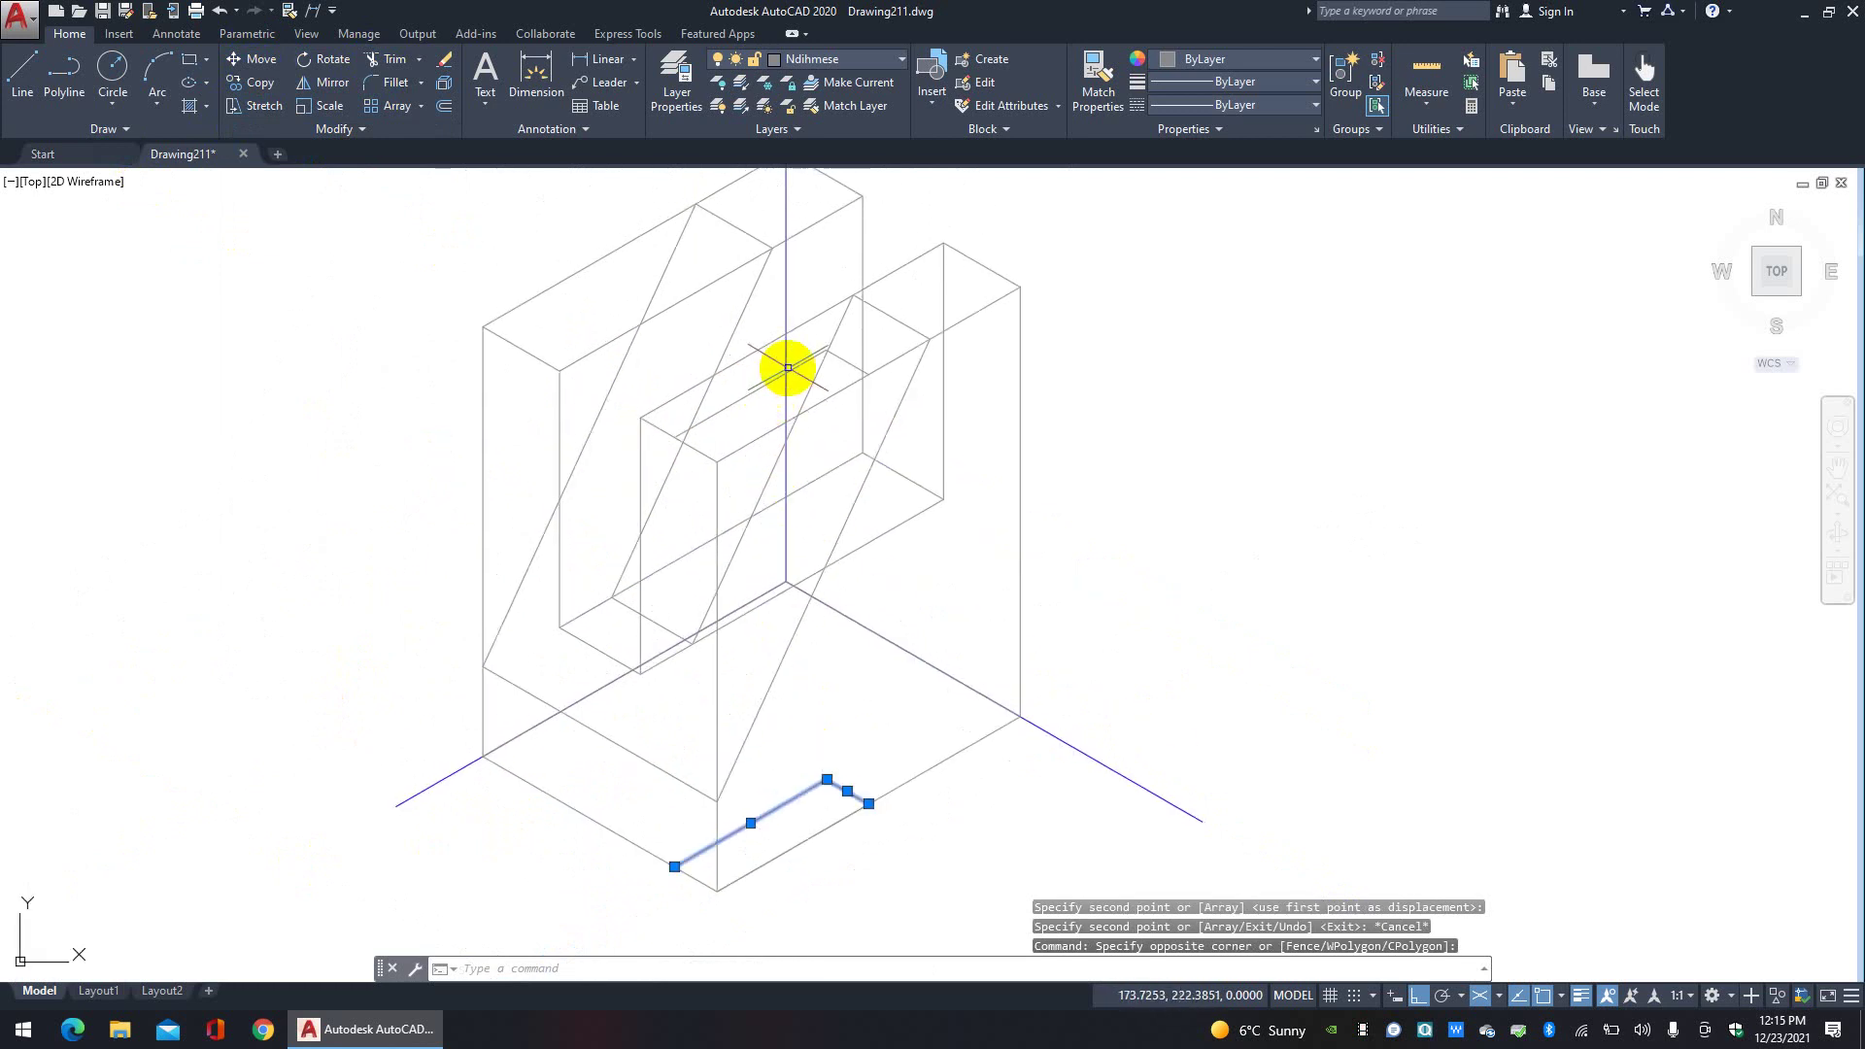
pyautogui.scroll(4, 787, 367)
pyautogui.moveTo(845, 388); pyautogui.dragTo(908, 375)
pyautogui.click(936, 383)
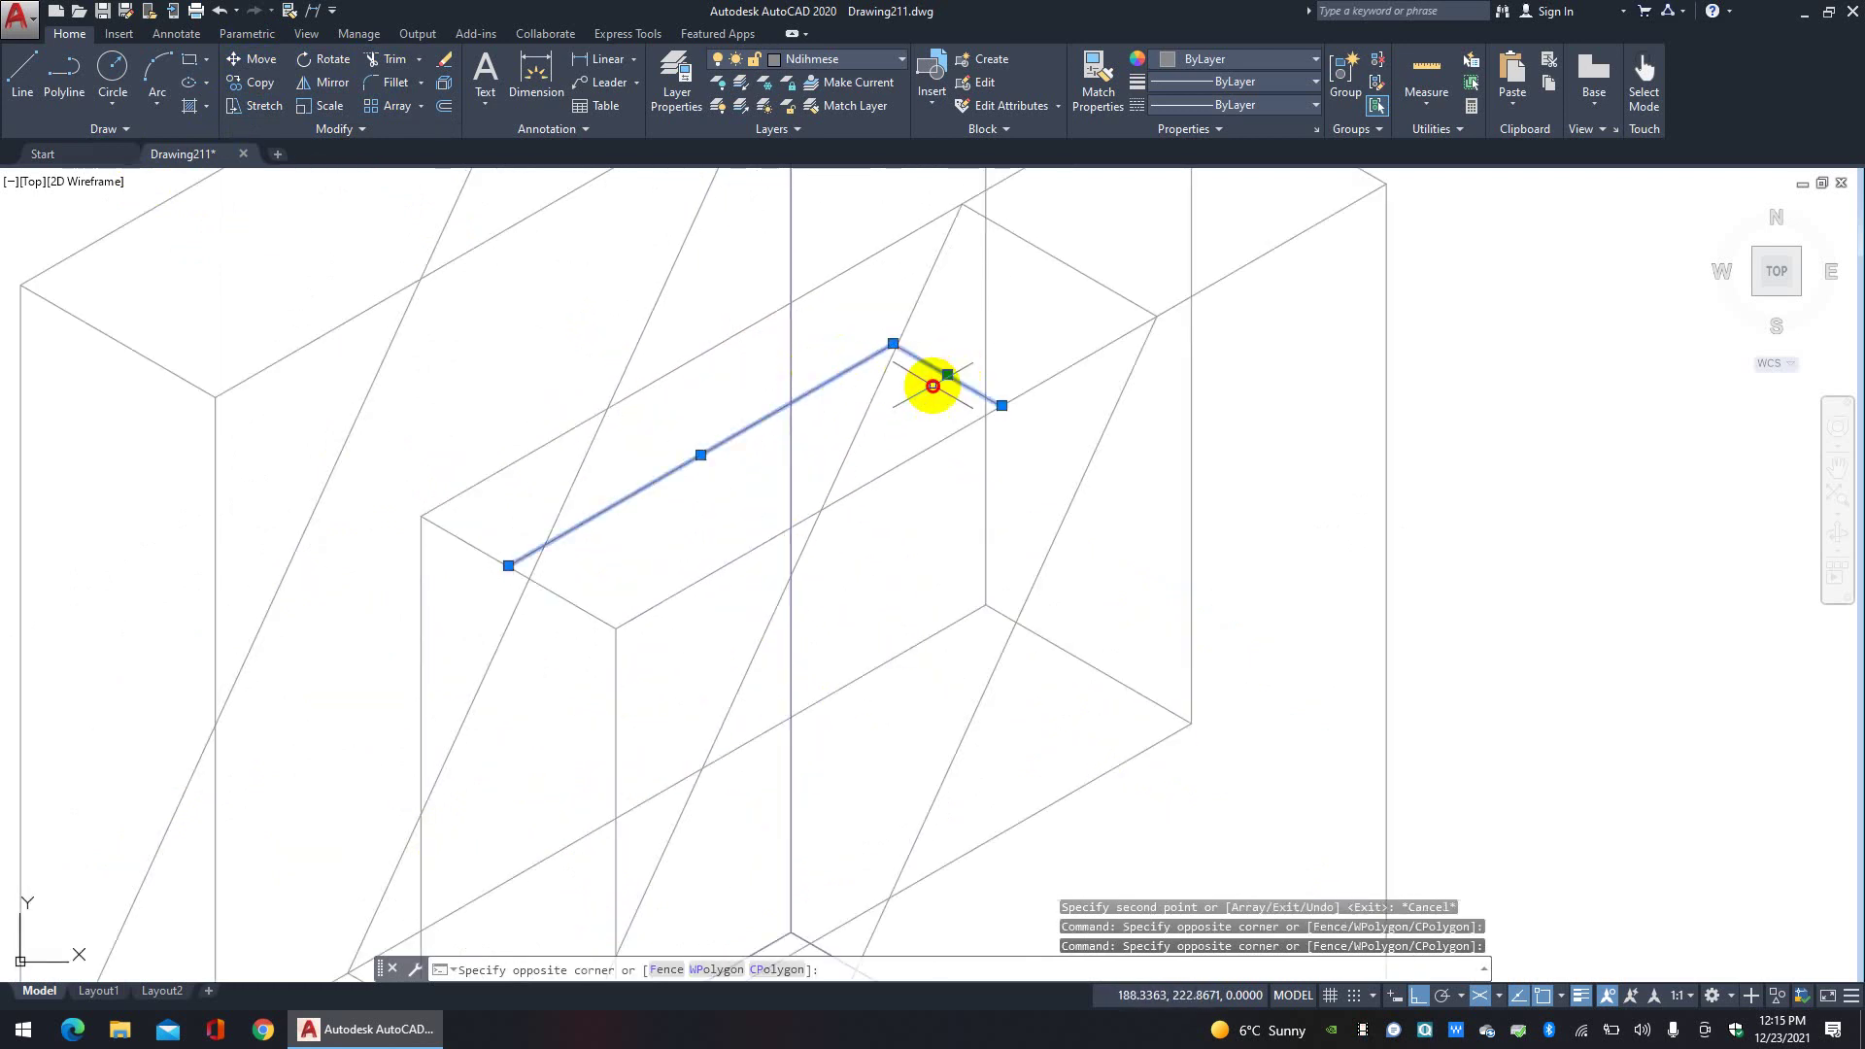
pyautogui.scroll(-4, 936, 383)
pyautogui.click(262, 83)
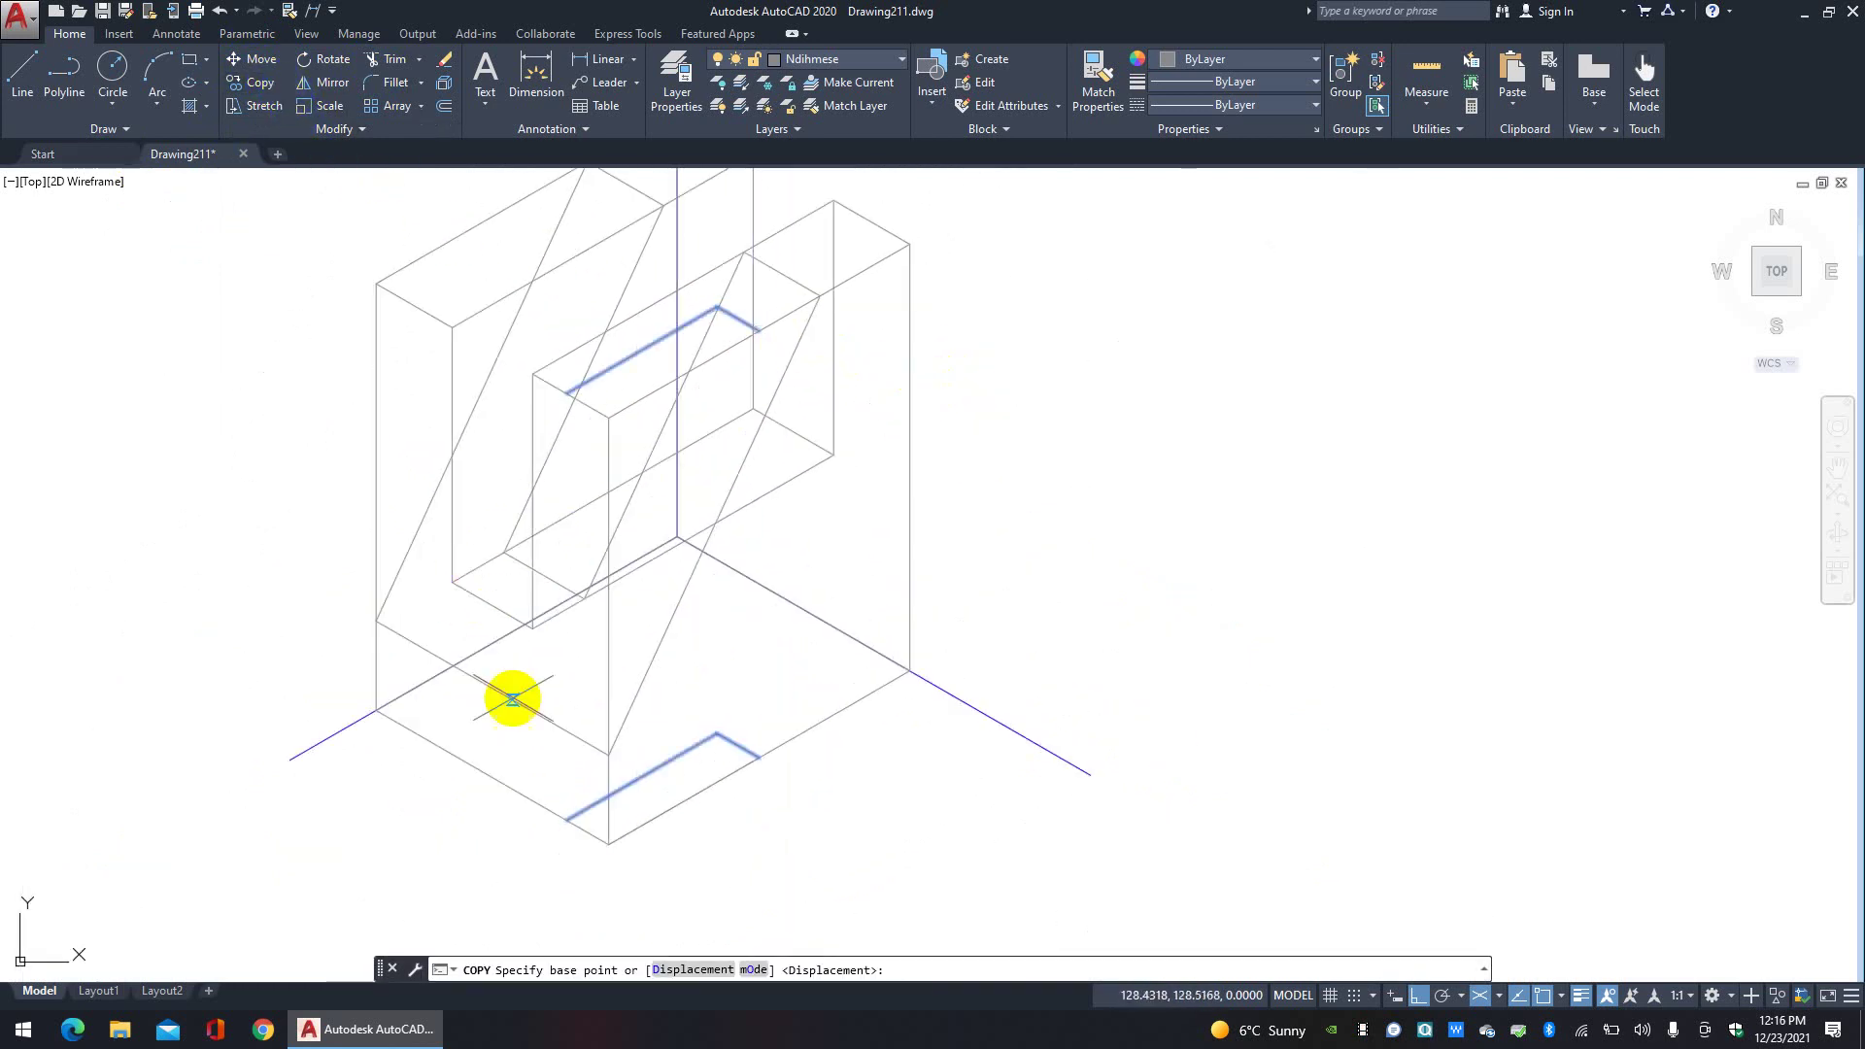
pyautogui.click(567, 821)
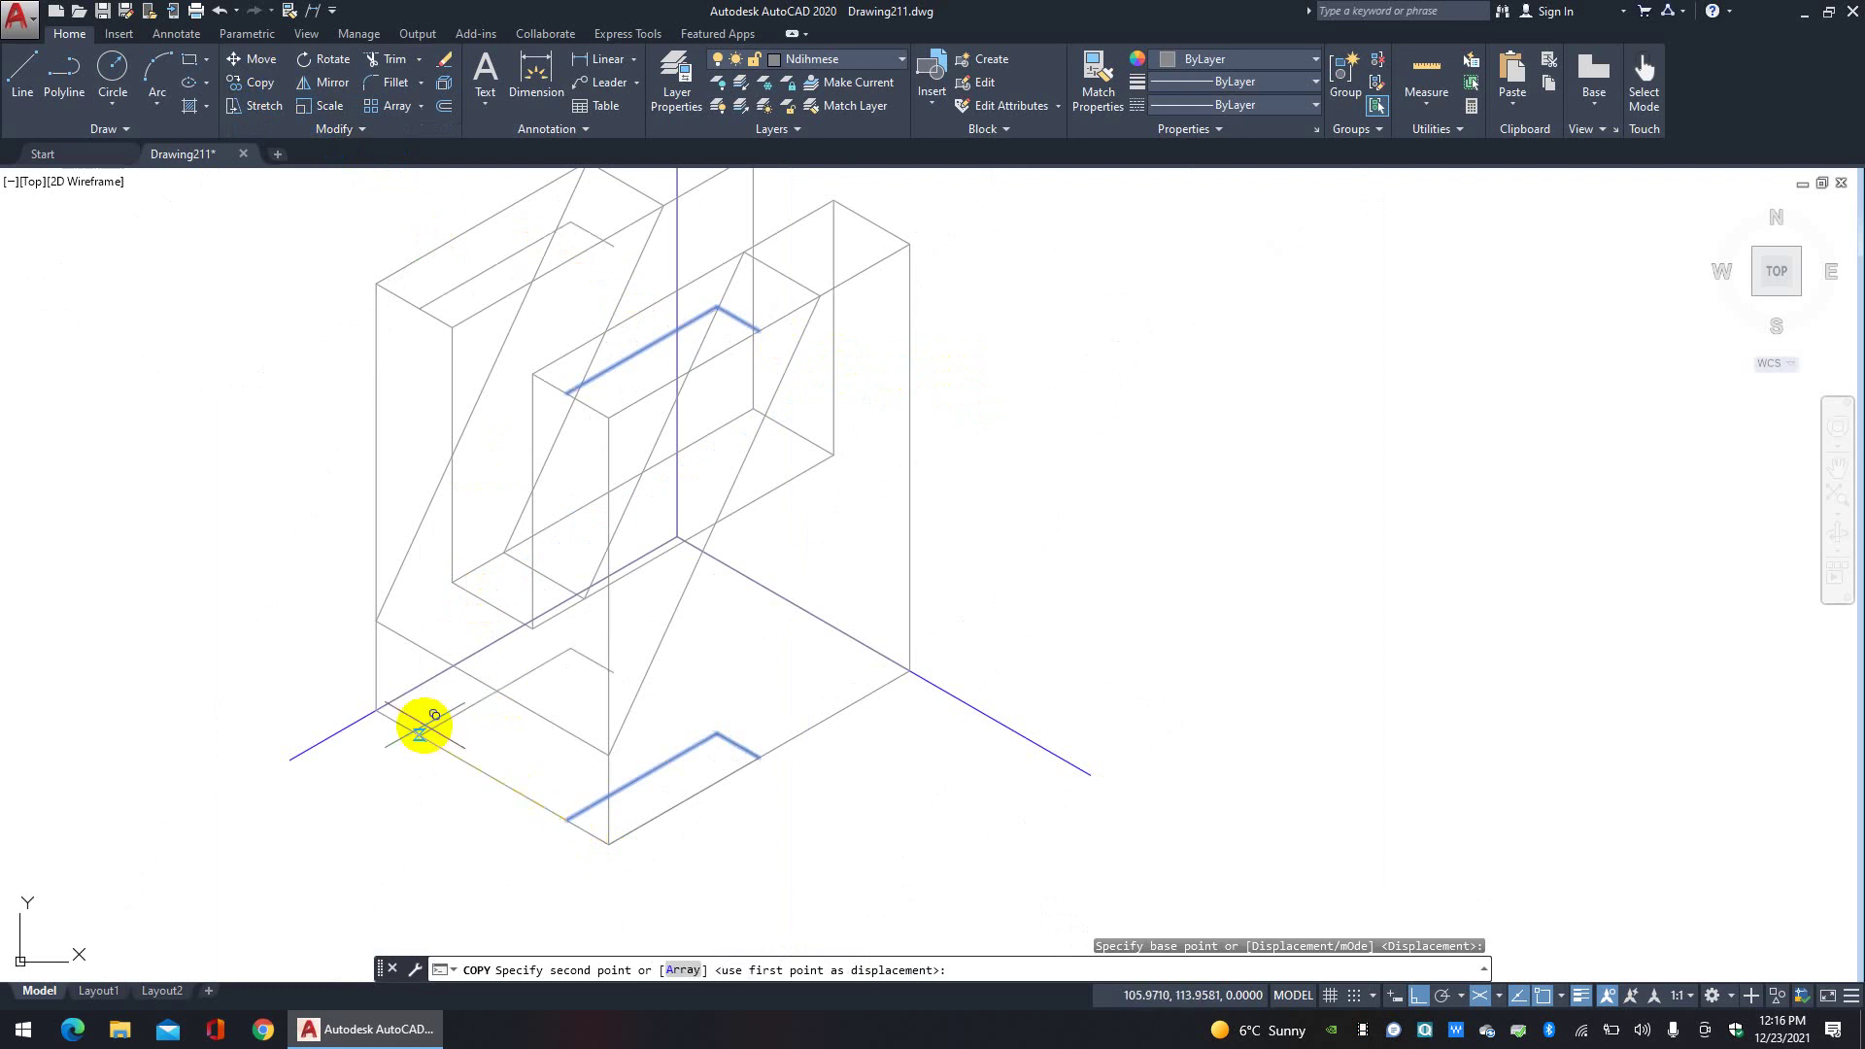
pyautogui.click(377, 709)
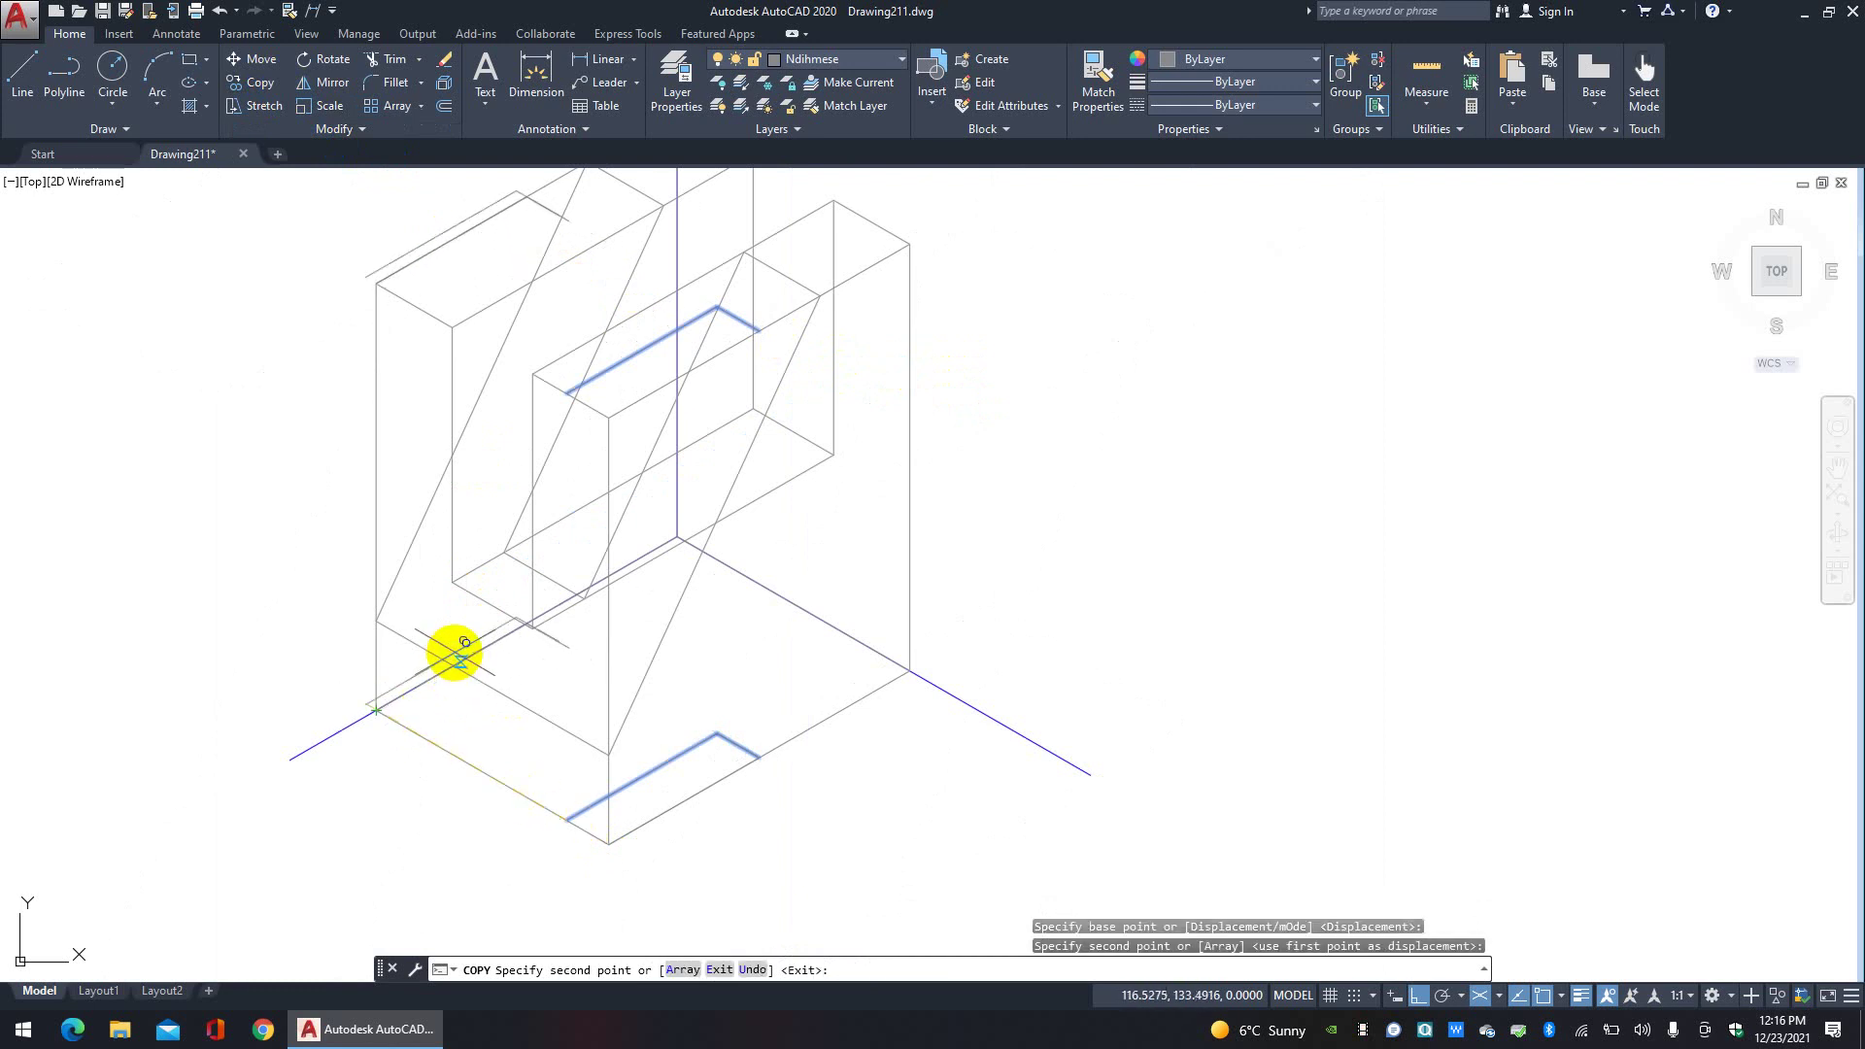
# Step: Draw a line from the left notch's inner corner forward past the block's front bottom edge
pyautogui.press('Escape')
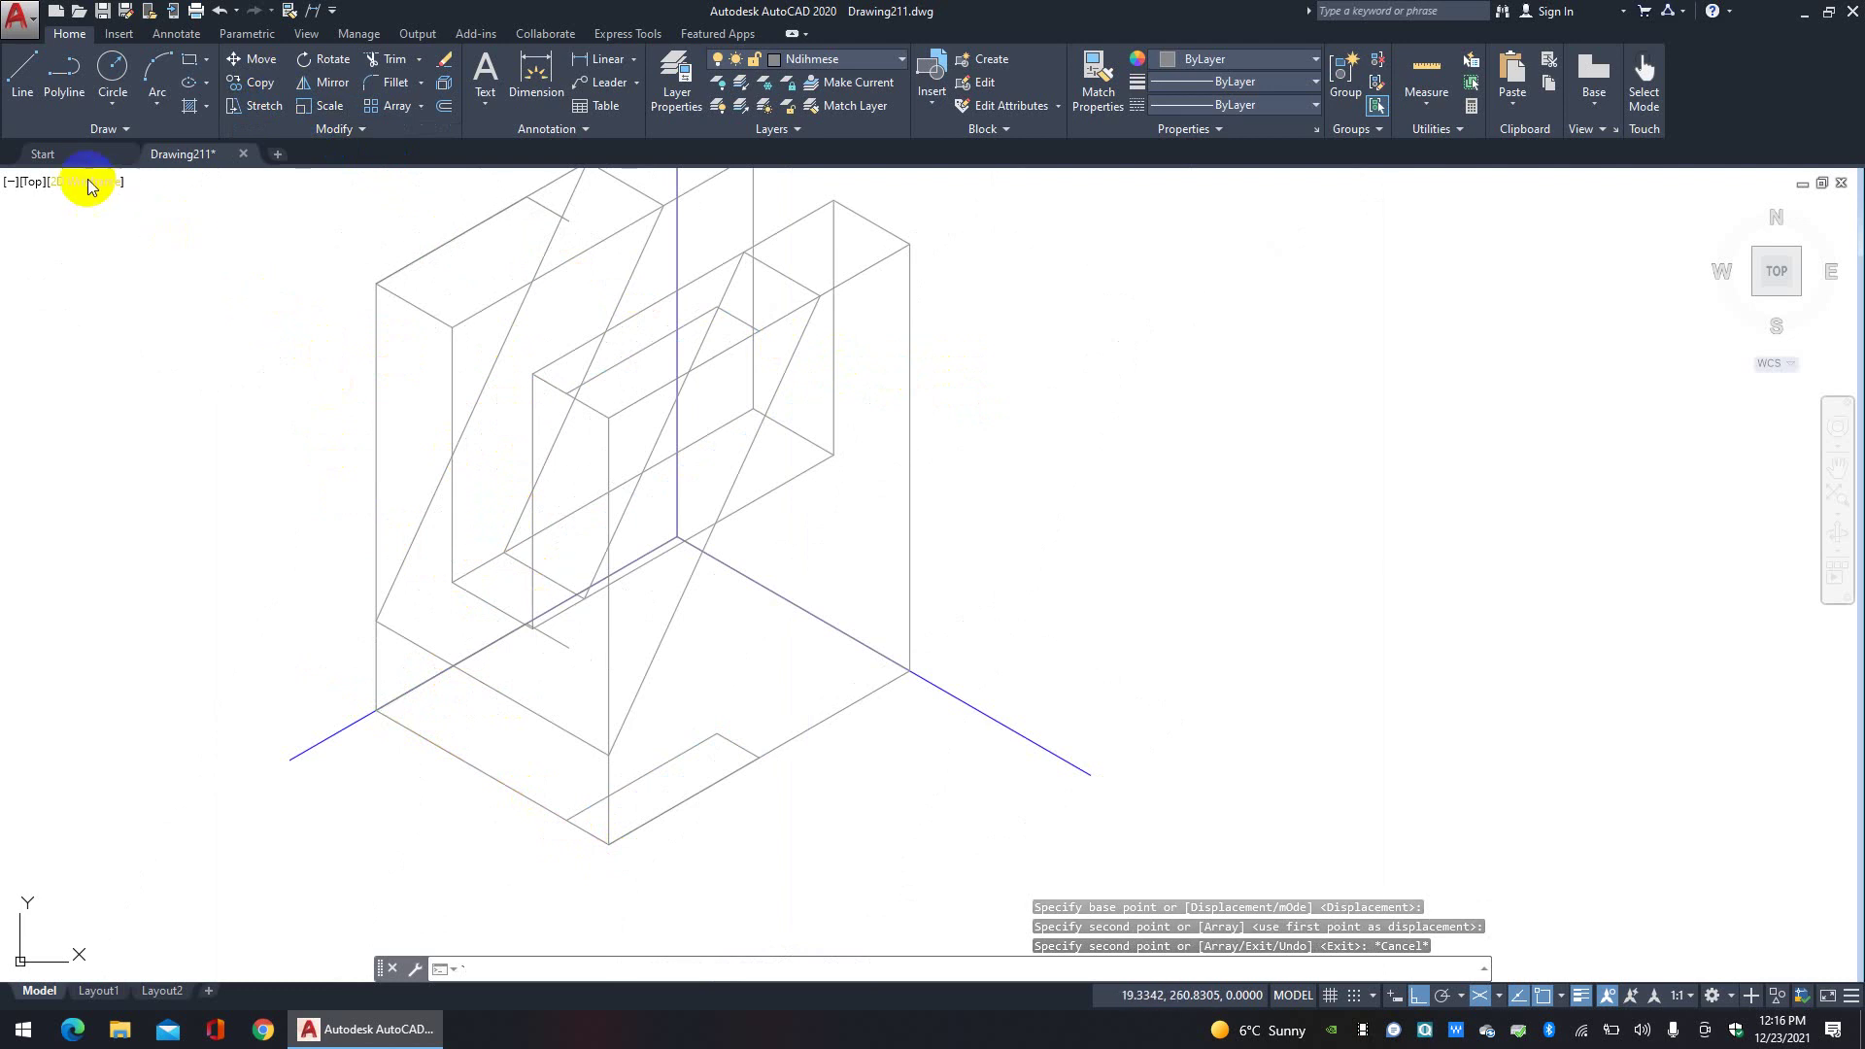
pyautogui.click(22, 70)
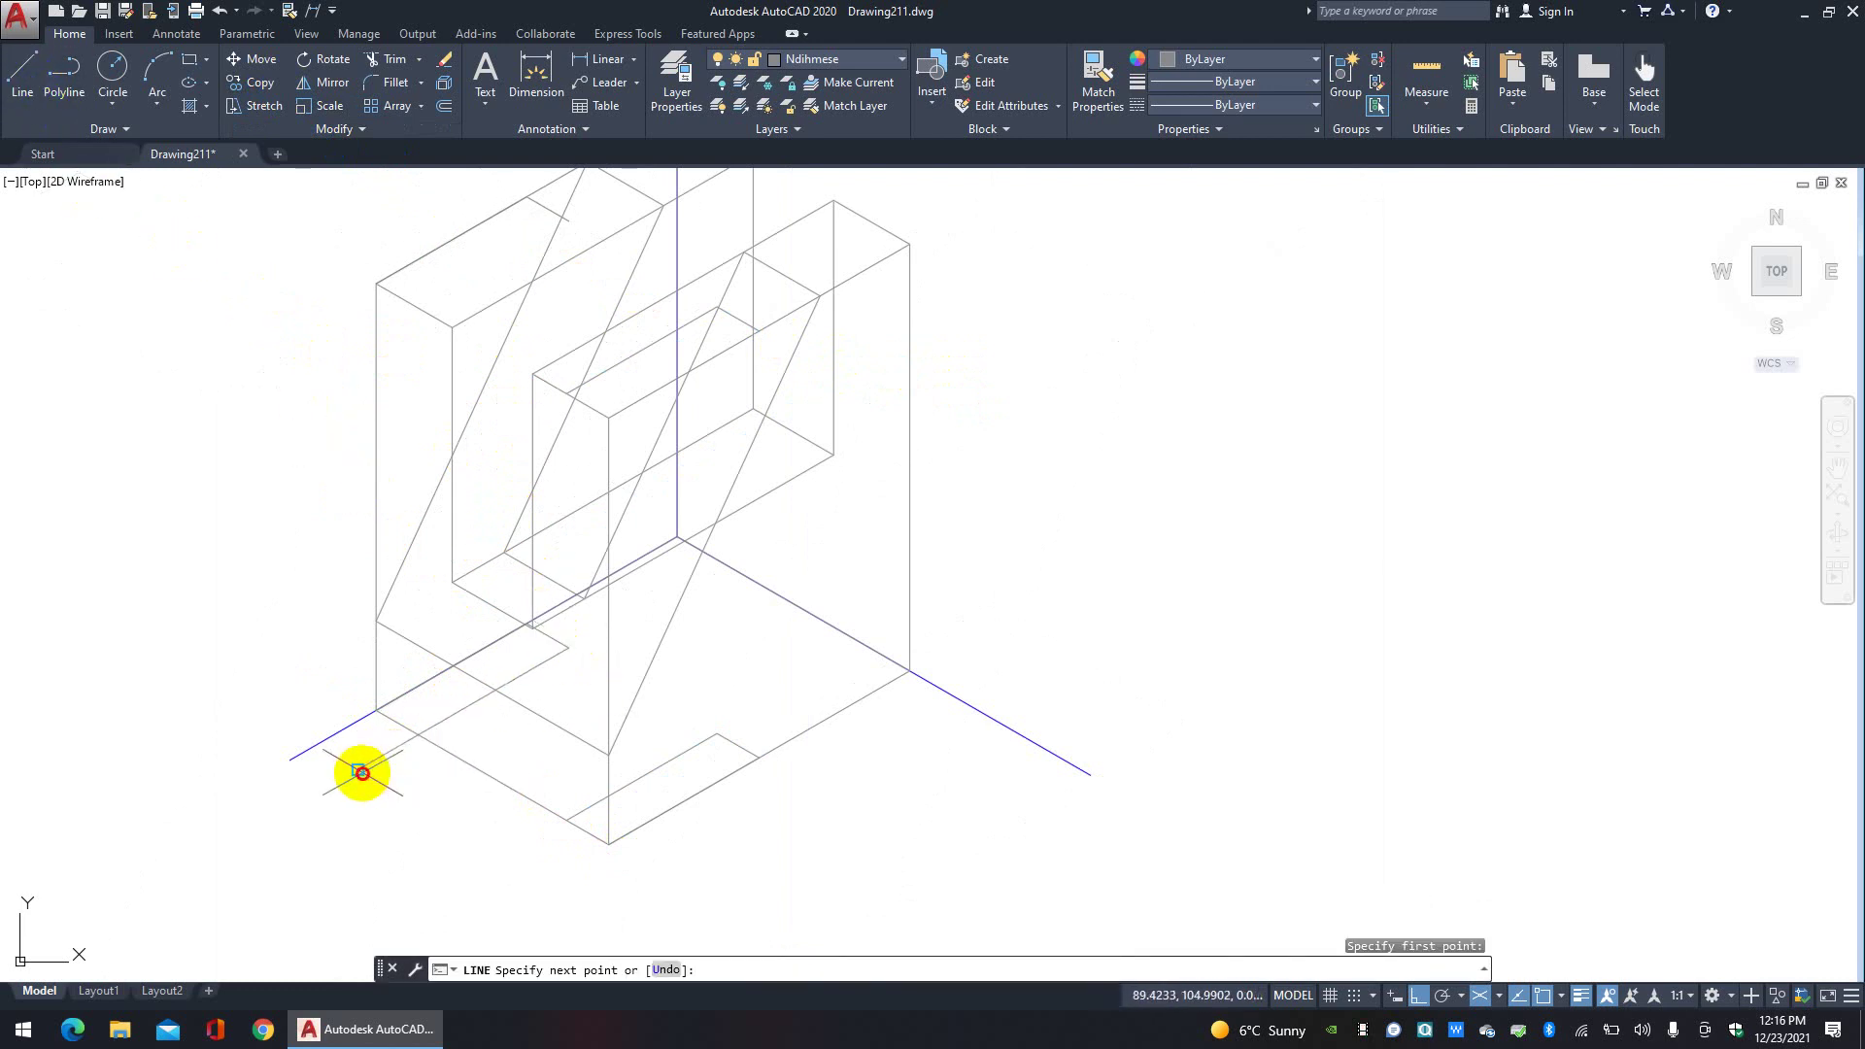
pyautogui.click(360, 770)
pyautogui.rightClick(375, 781)
pyautogui.click(419, 549)
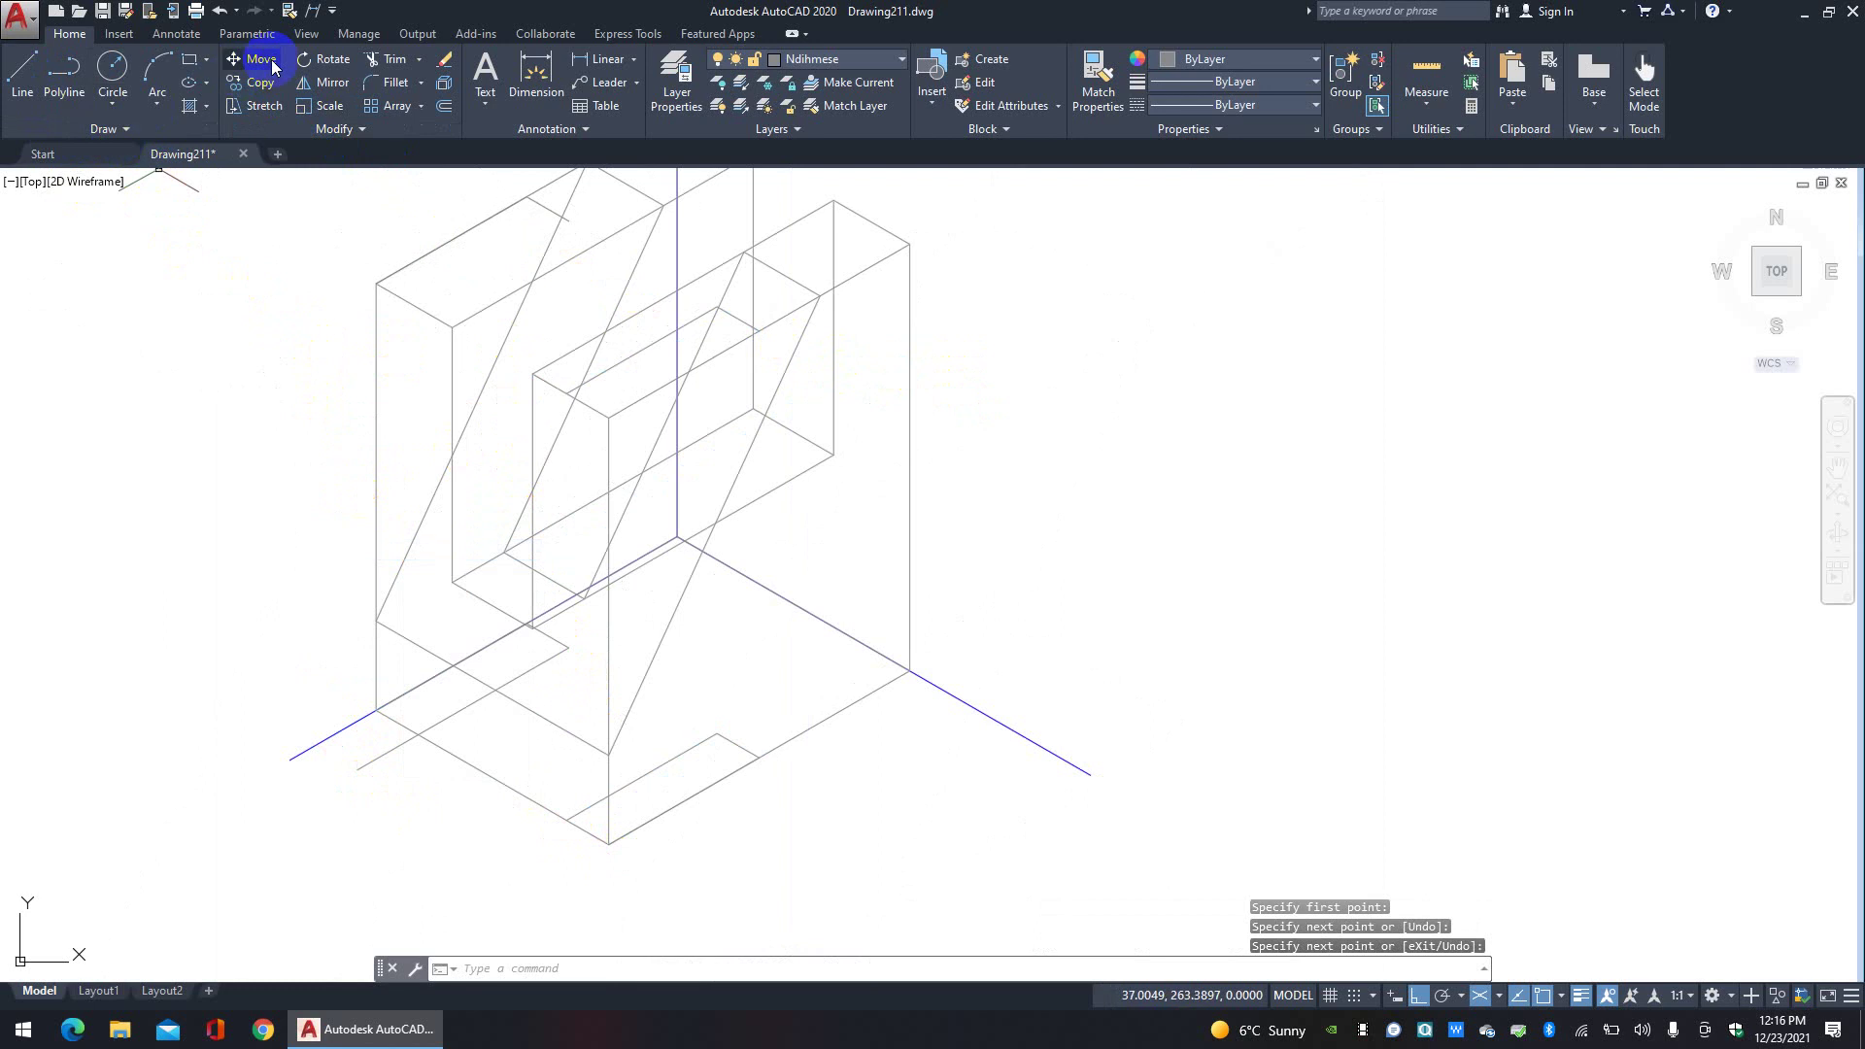
# Step: Trim the left notch line's overhang beyond the front bottom edge
pyautogui.click(385, 60)
pyautogui.click(402, 782)
pyautogui.click(366, 767)
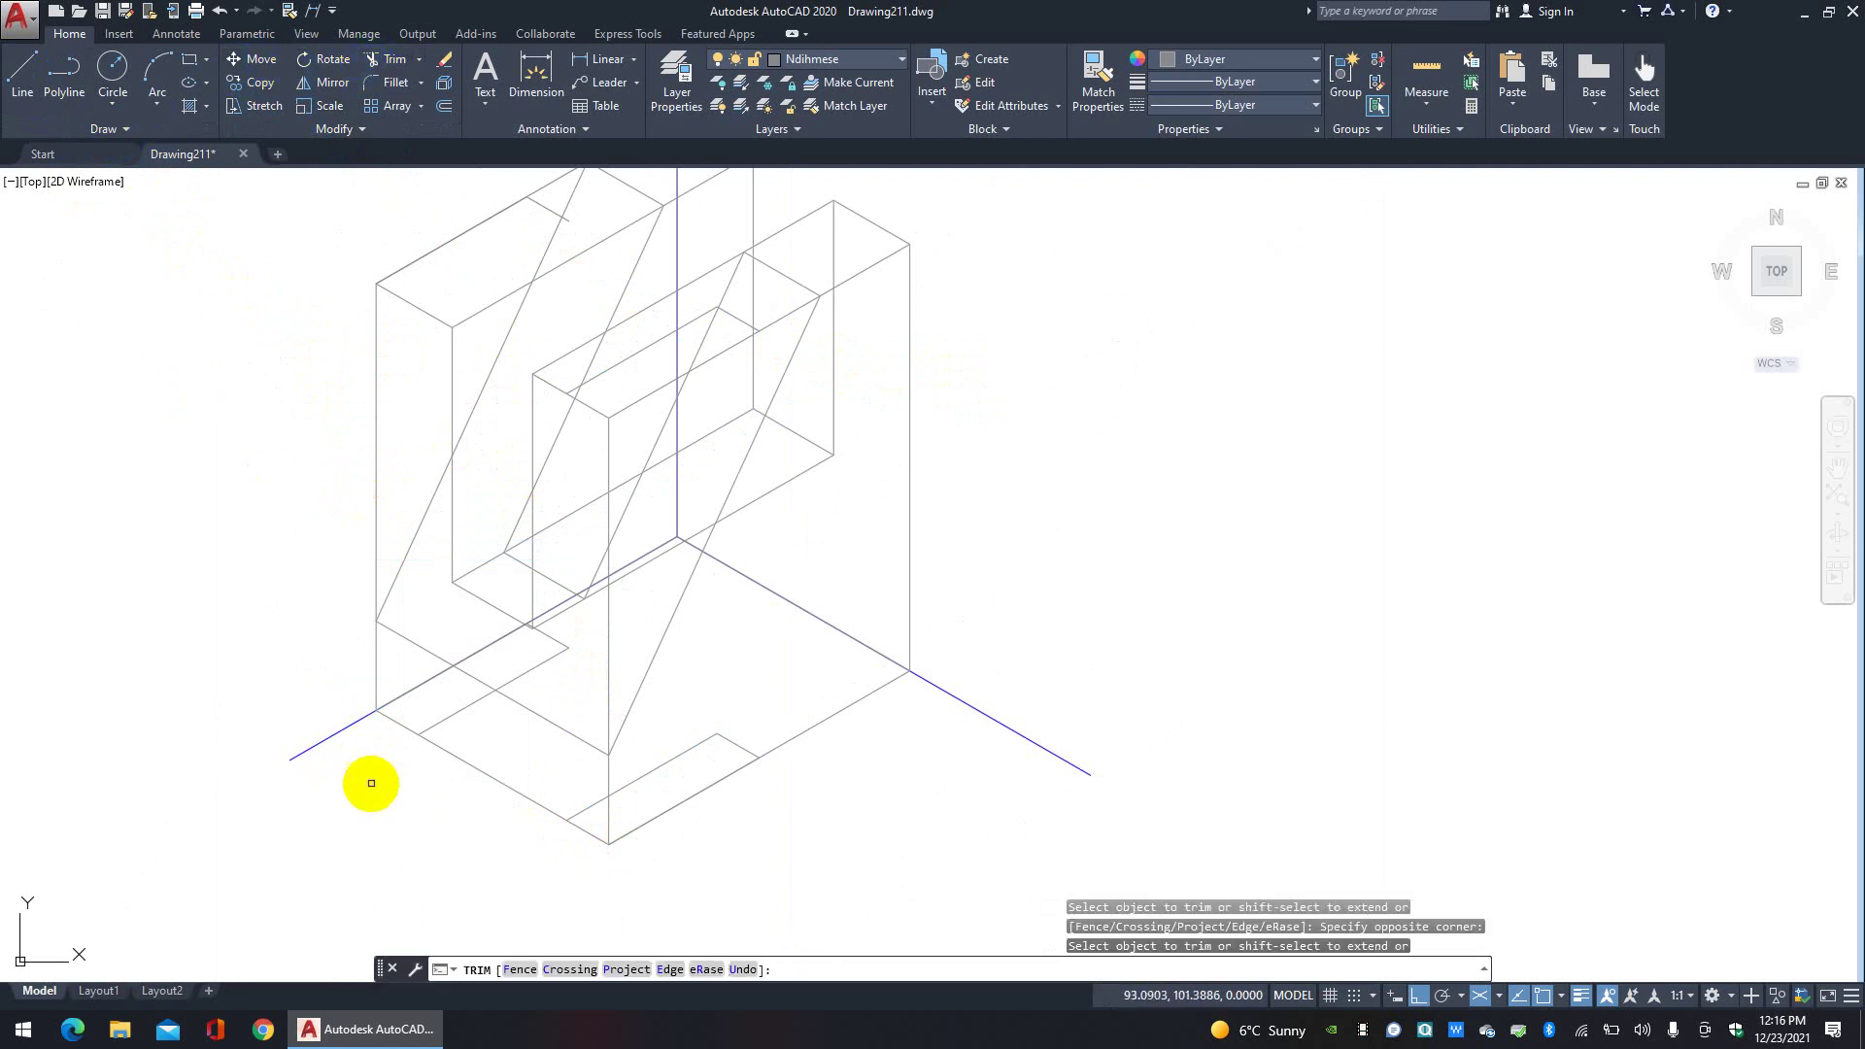
pyautogui.rightClick(370, 782)
pyautogui.click(442, 518)
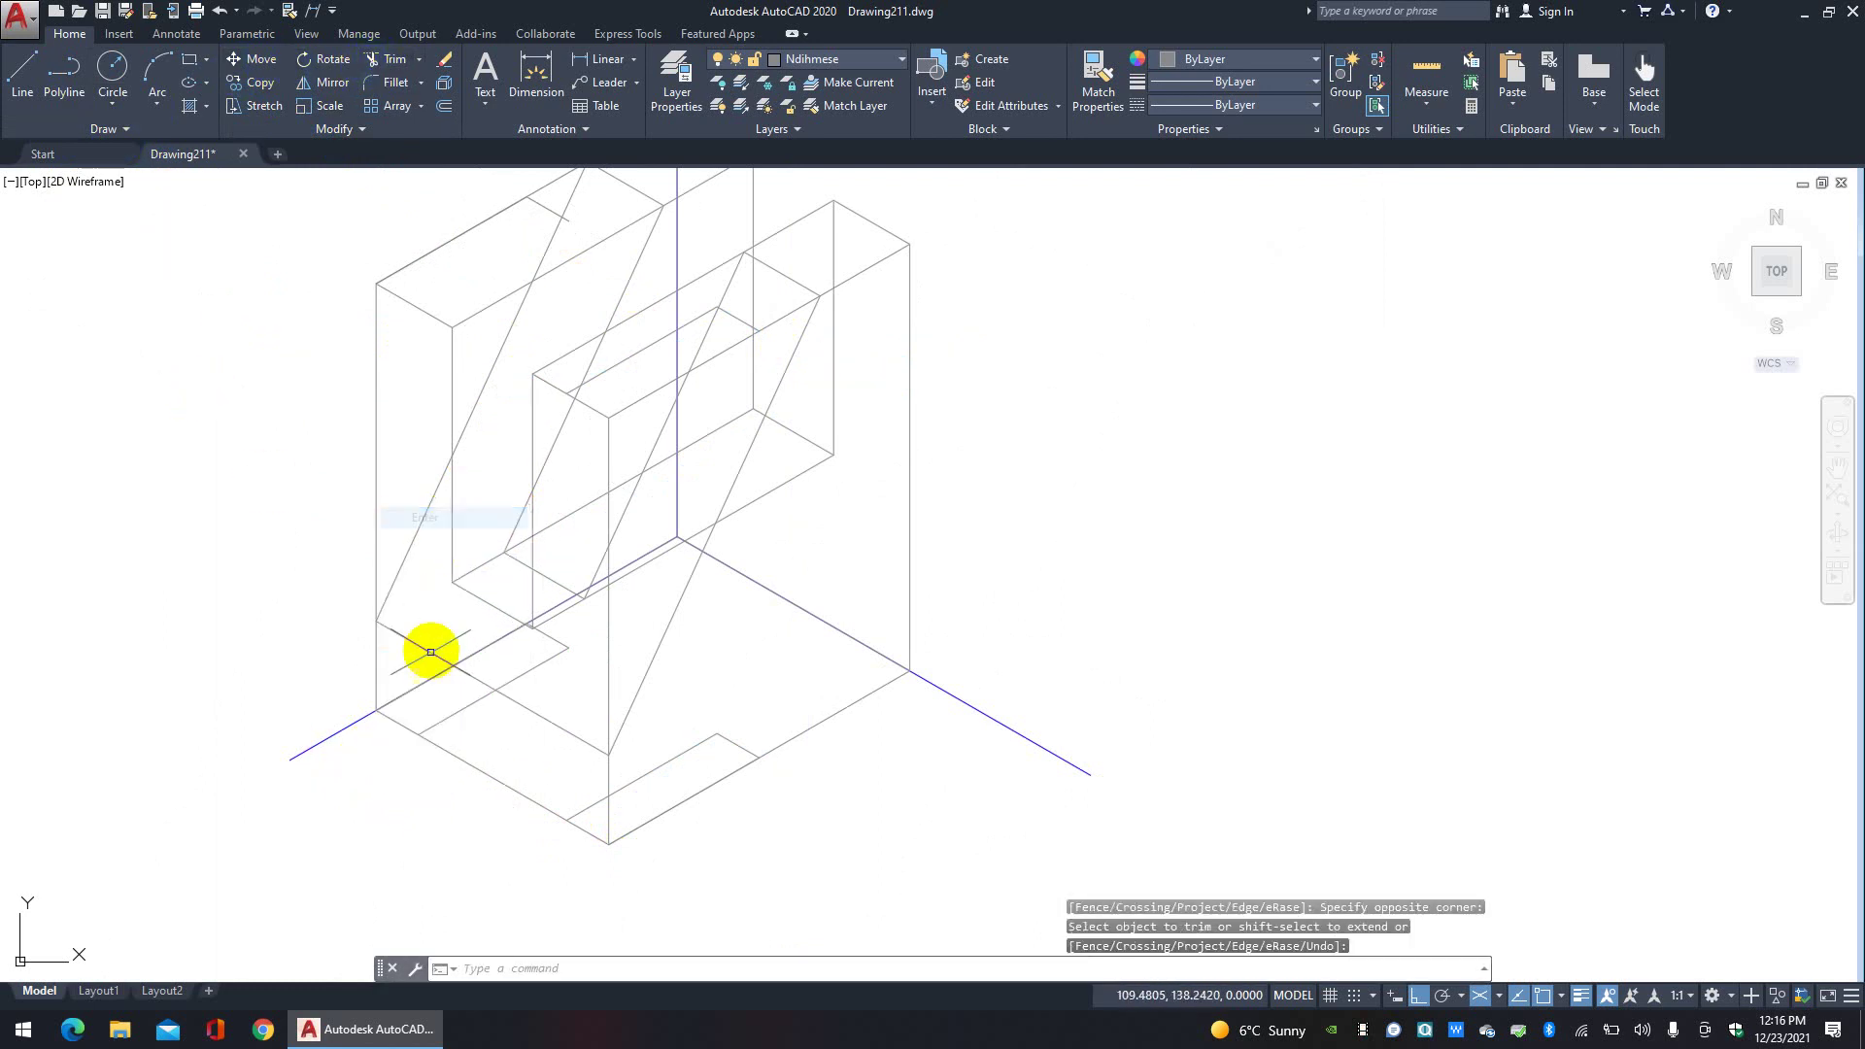
# Step: Copy the left notch's long line from its inner corner to the left prong's top notch corner and the right face's bottom and top edge midpoints
pyautogui.click(445, 718)
pyautogui.click(260, 81)
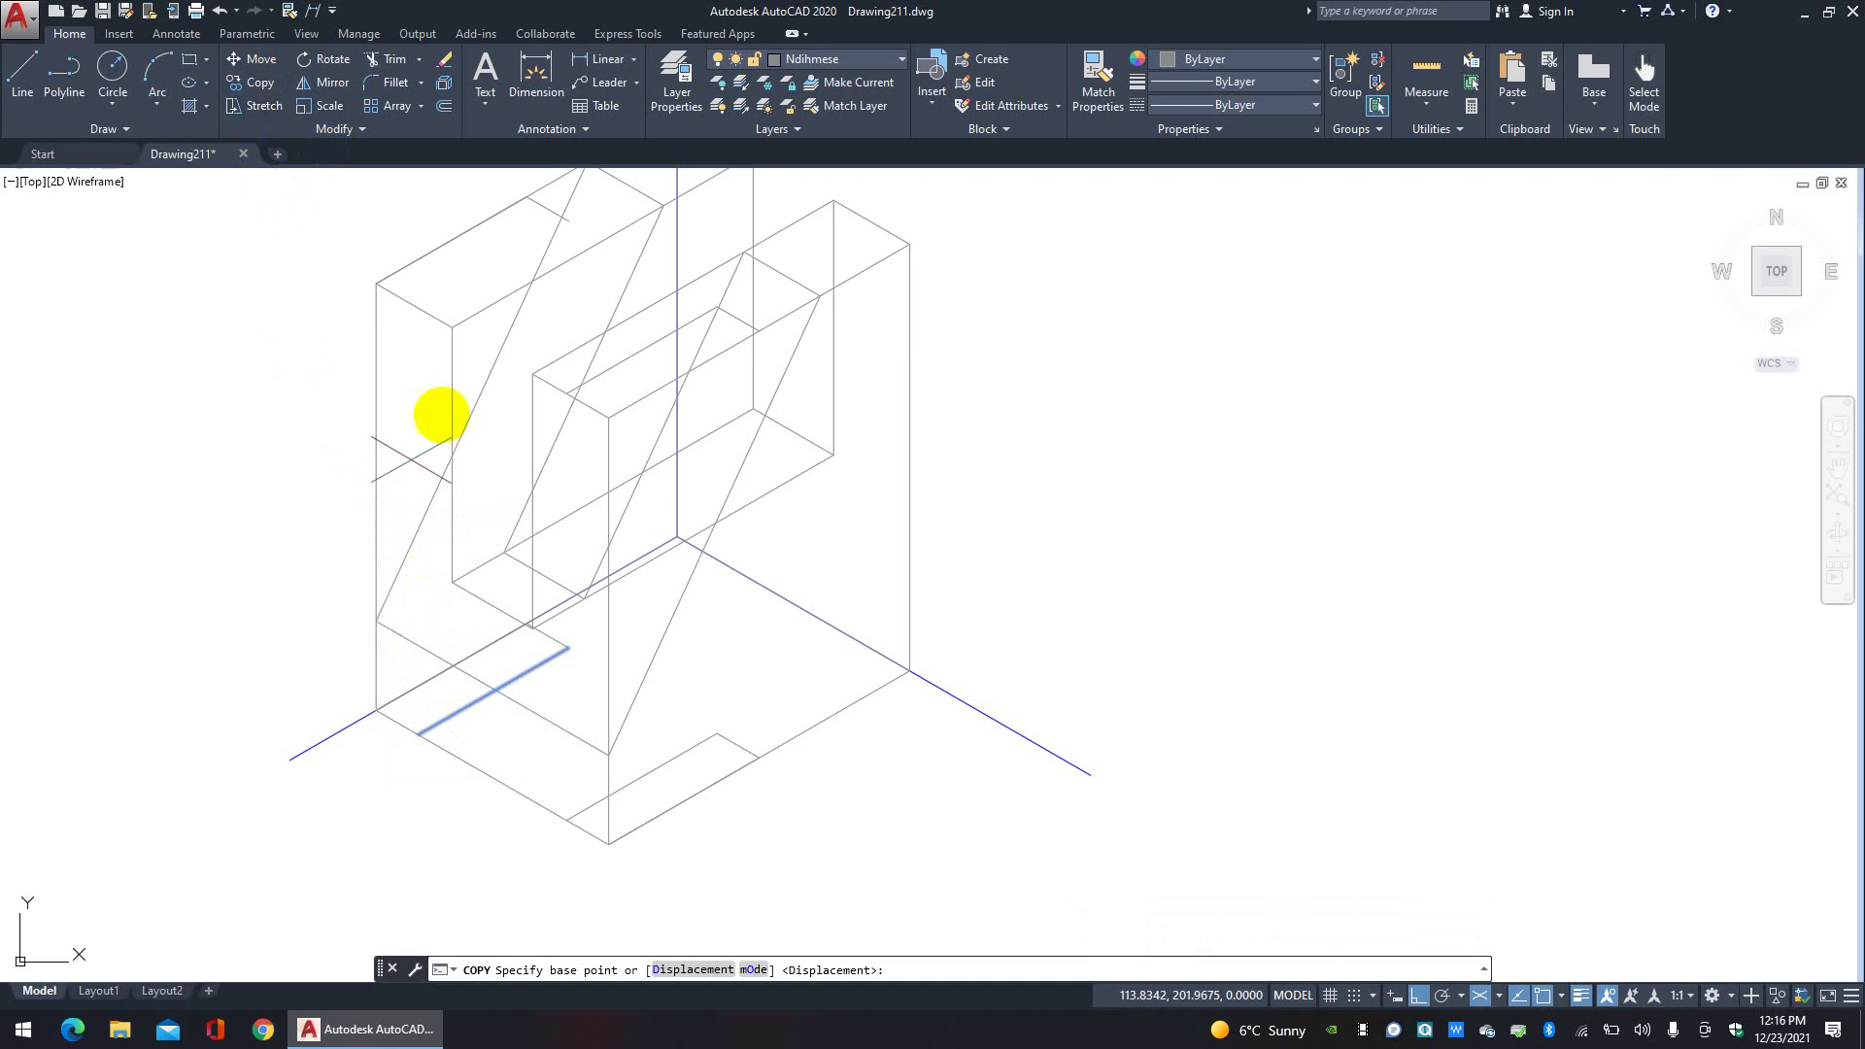
pyautogui.click(568, 646)
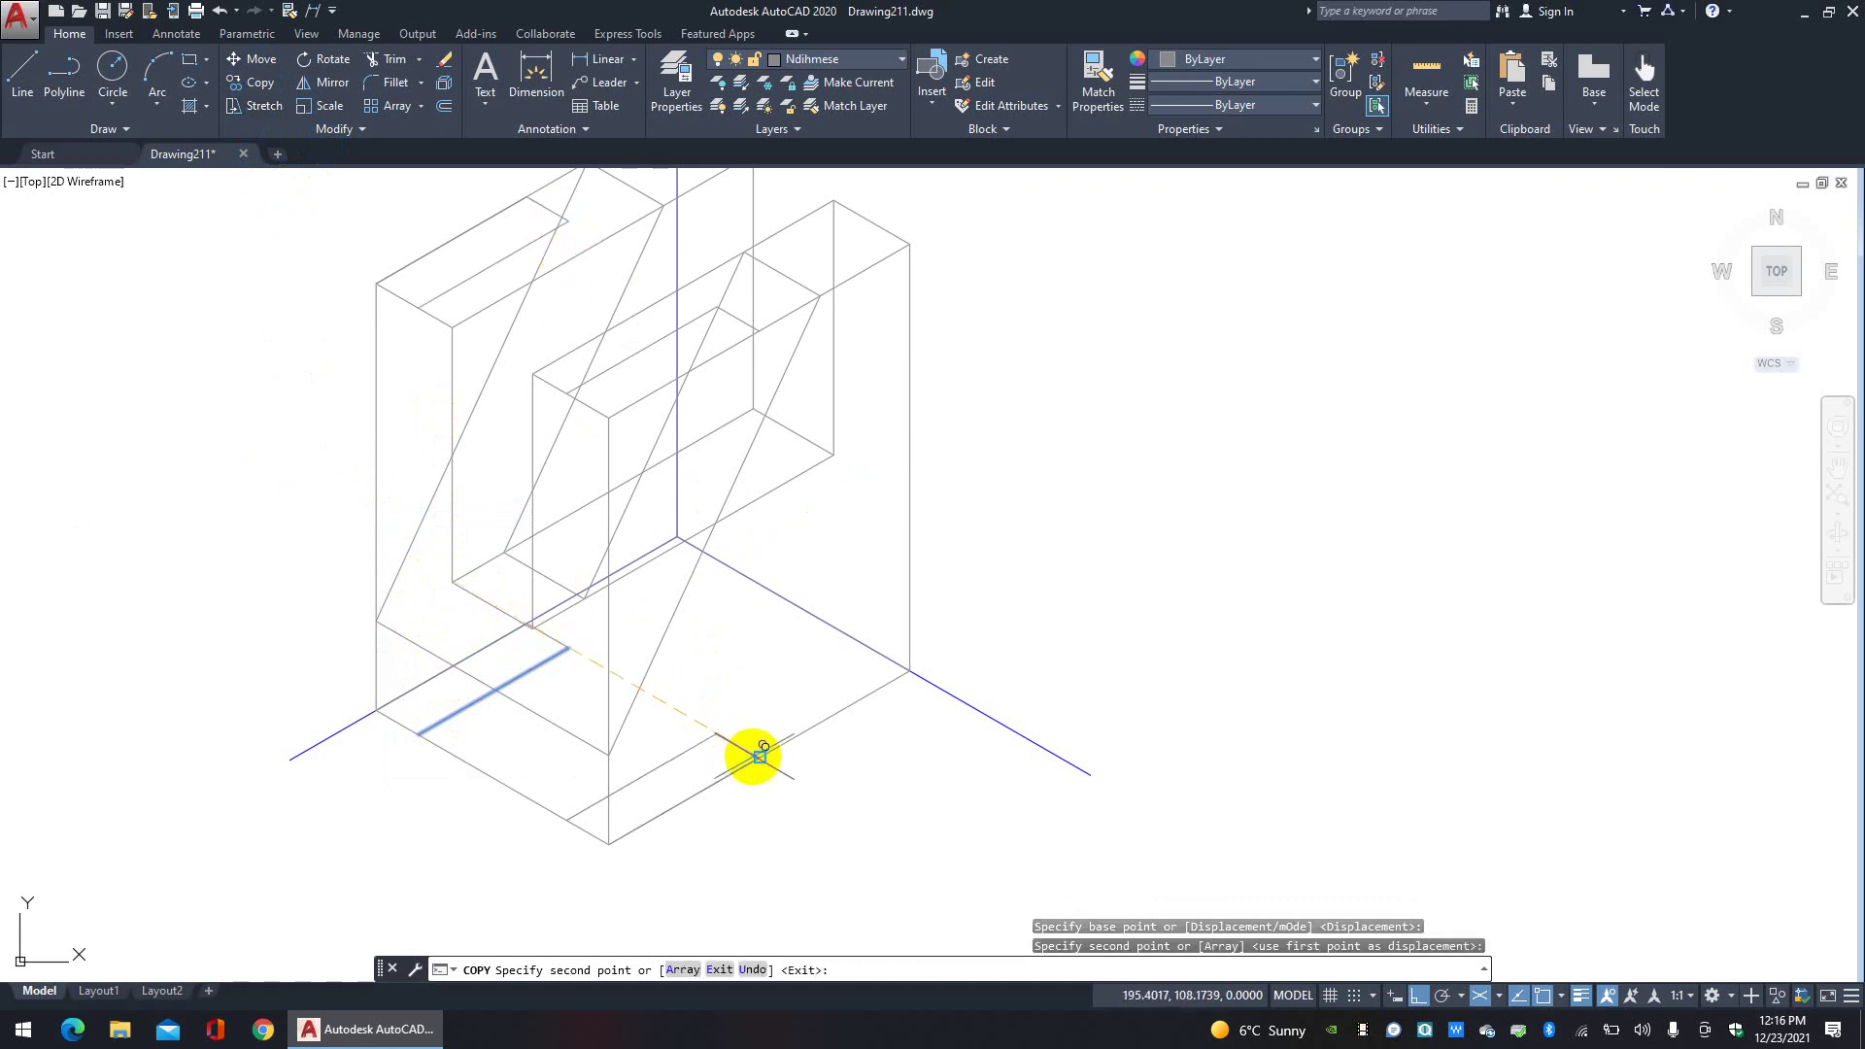
pyautogui.click(759, 757)
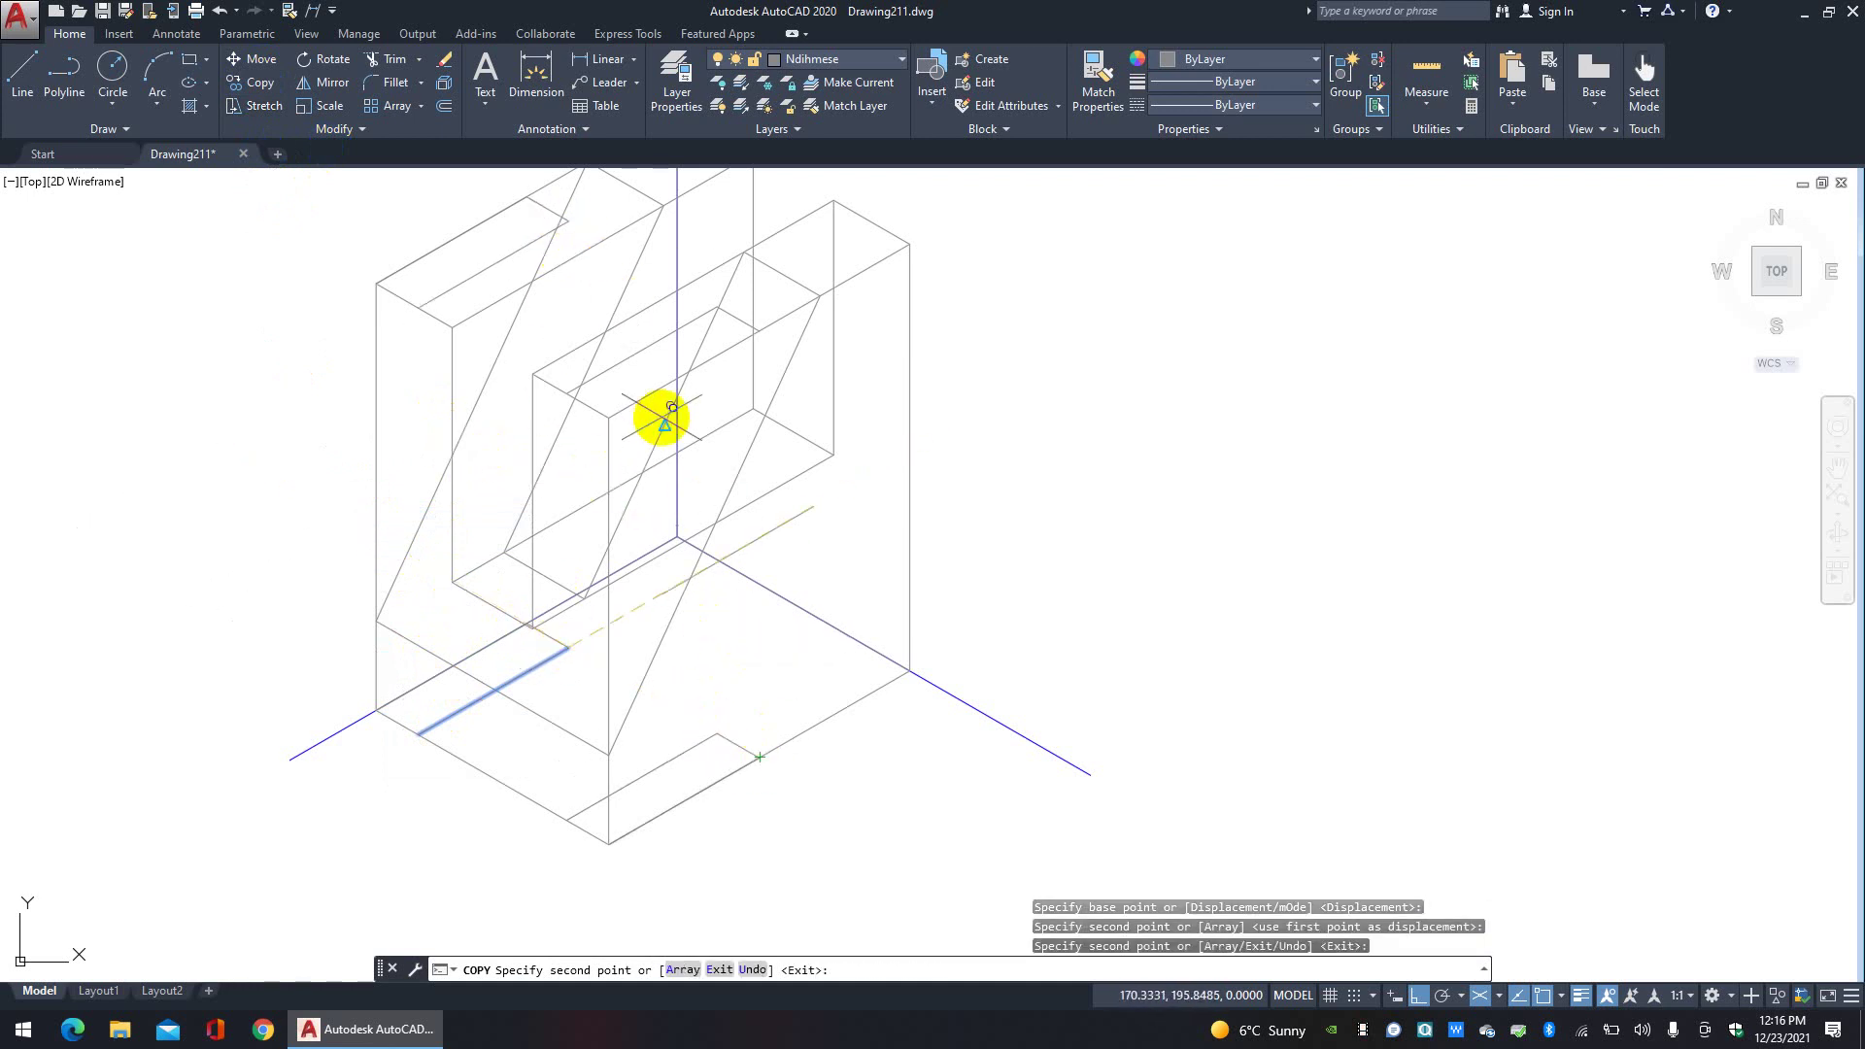
pyautogui.click(759, 331)
pyautogui.press('Escape')
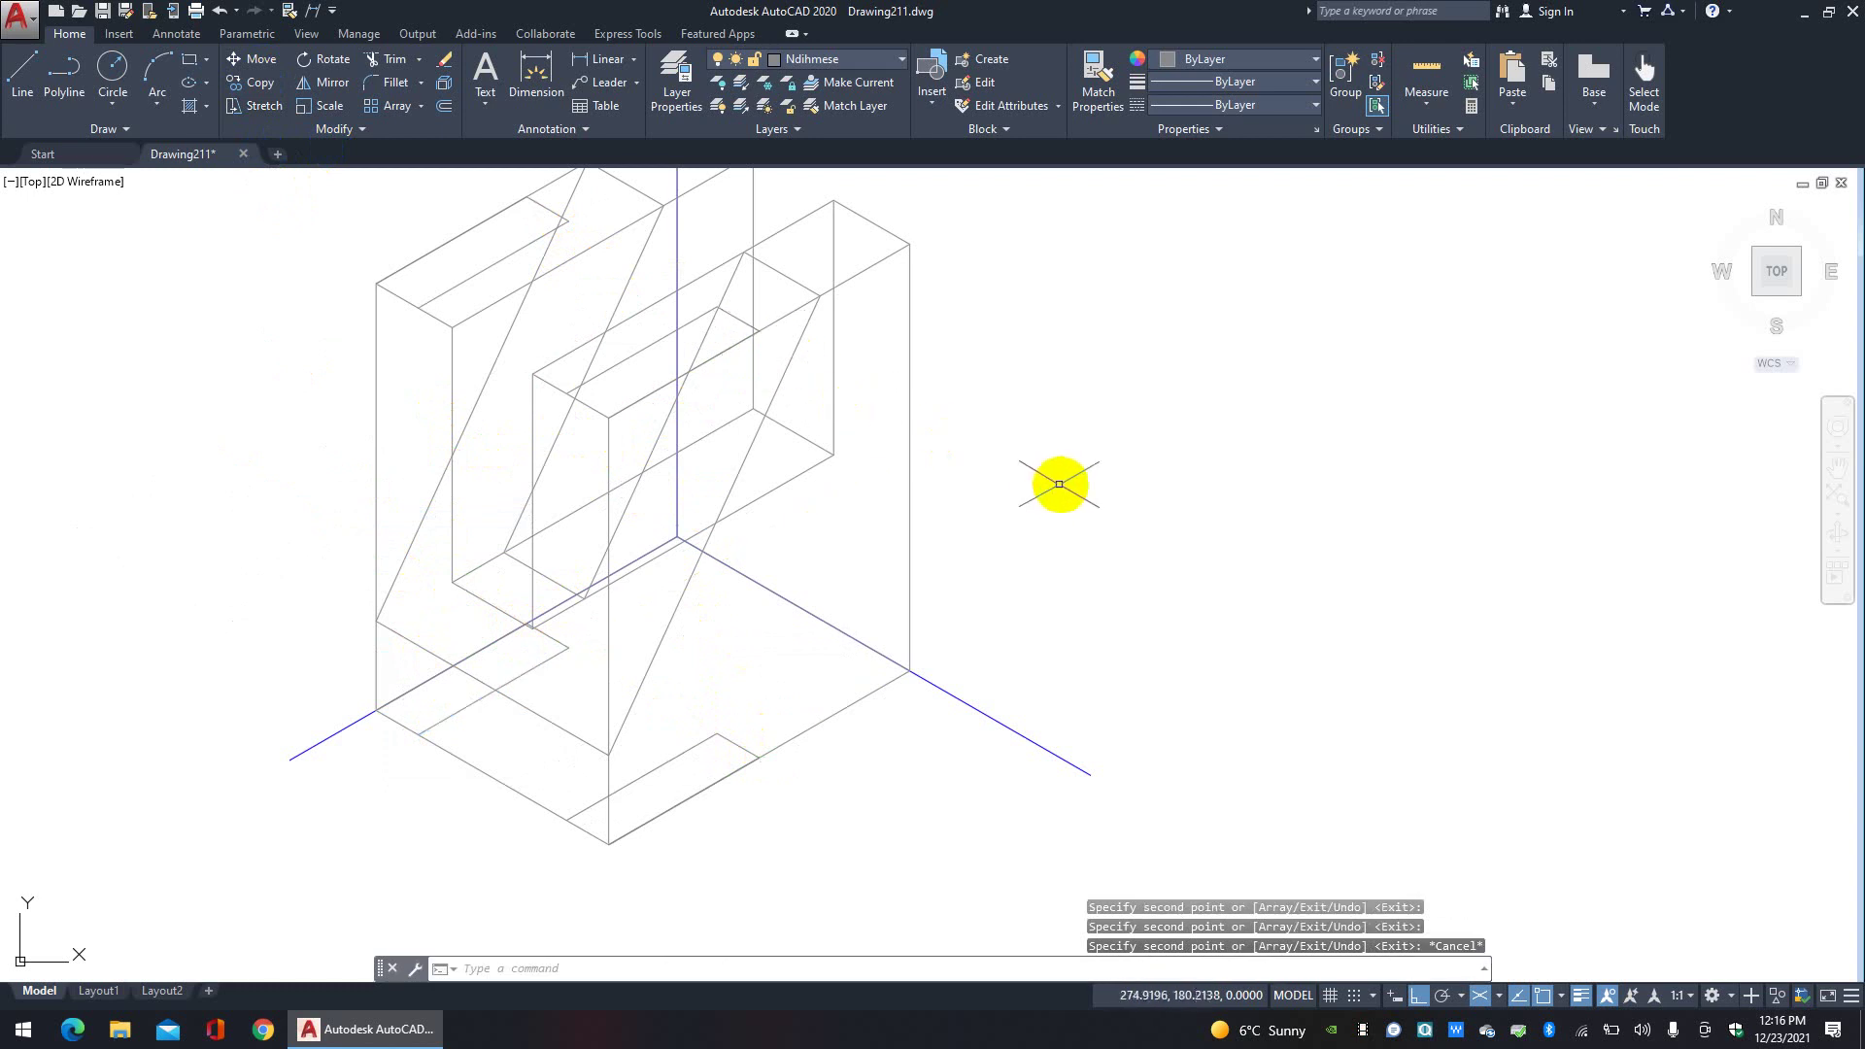
# Step: Copy the block's right vertical edge from its top end to the right prong's three top notch corners
pyautogui.click(949, 535)
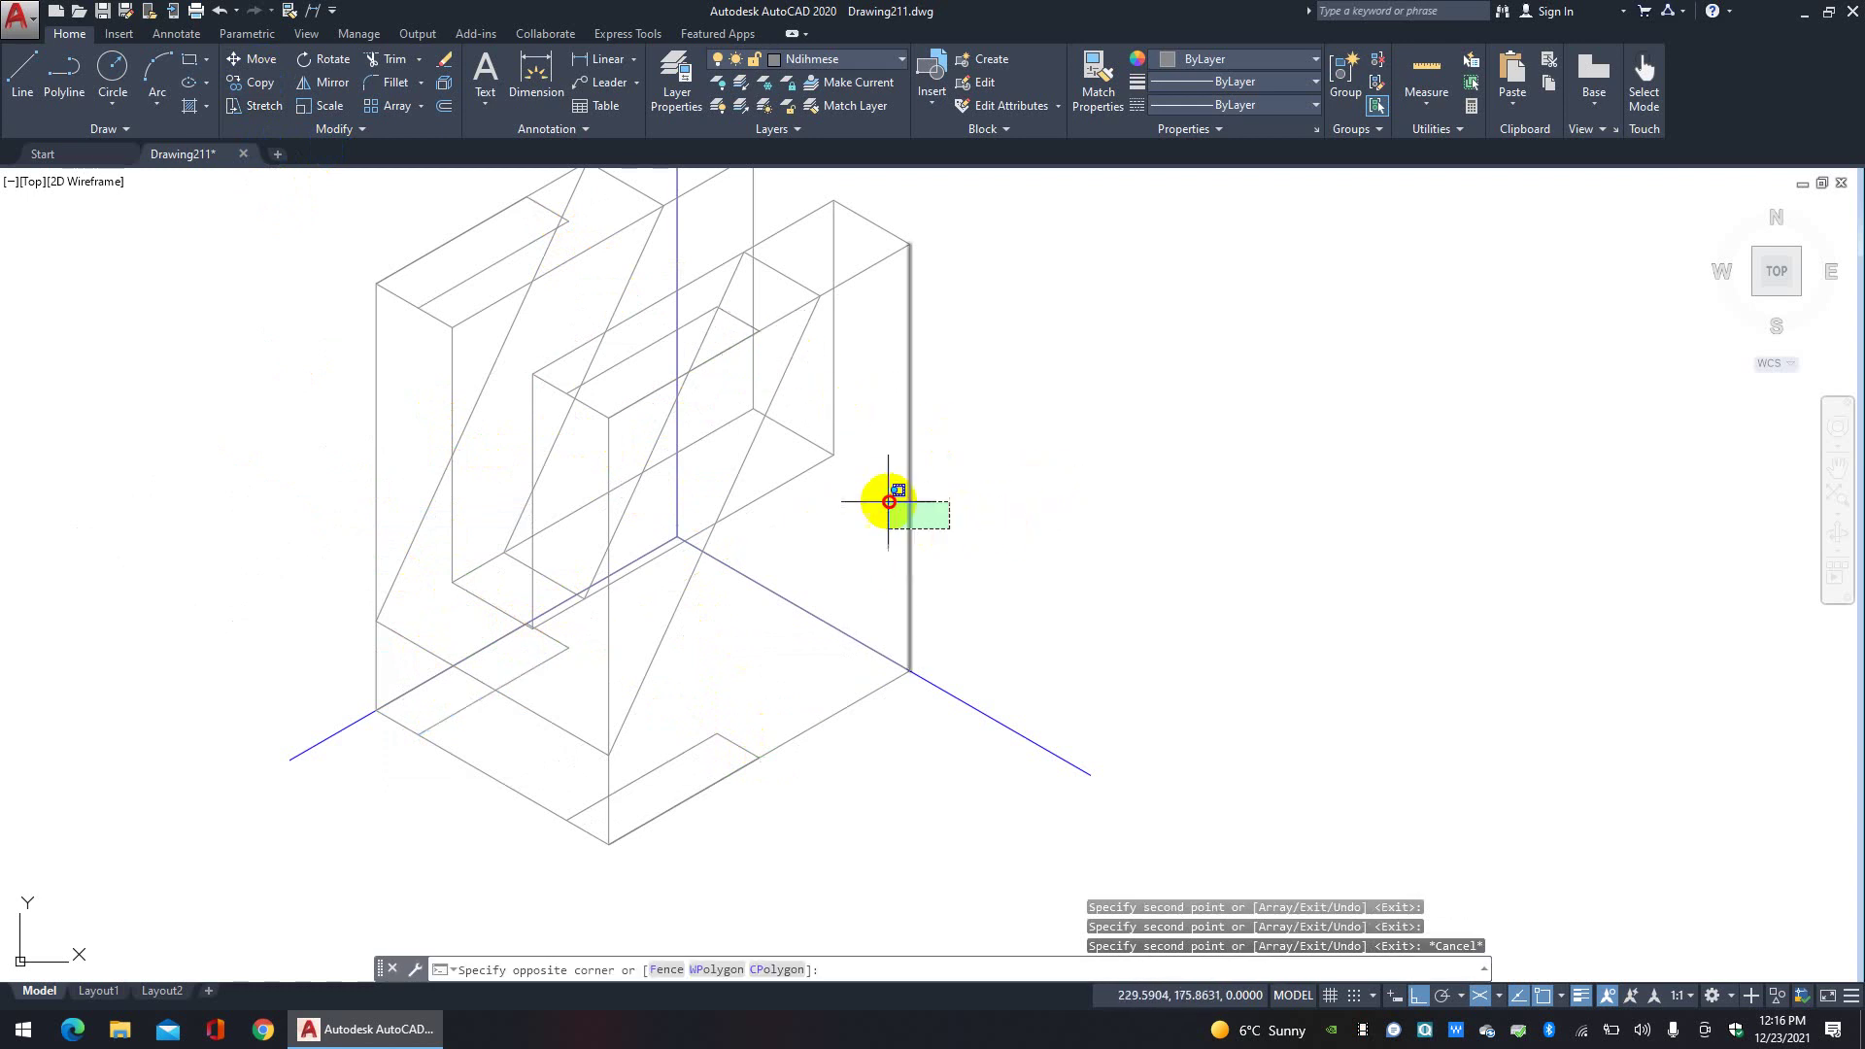
pyautogui.click(884, 515)
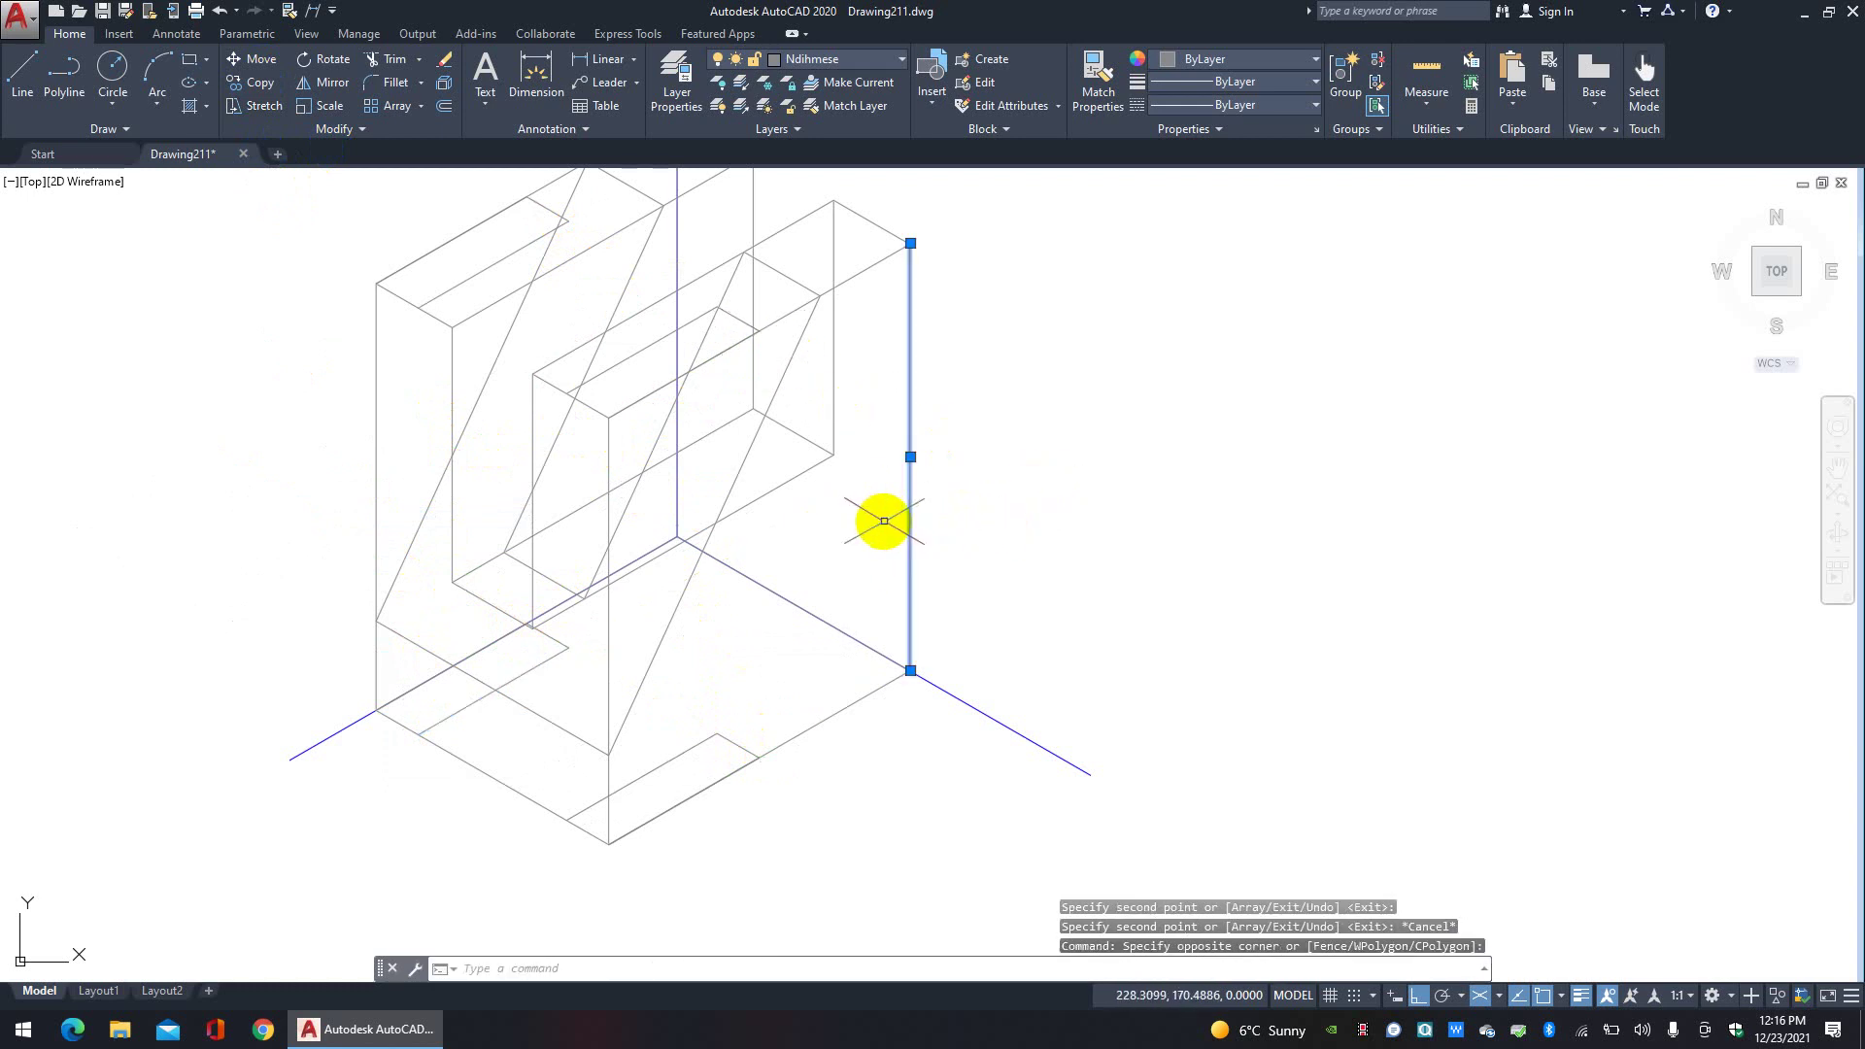
pyautogui.click(265, 85)
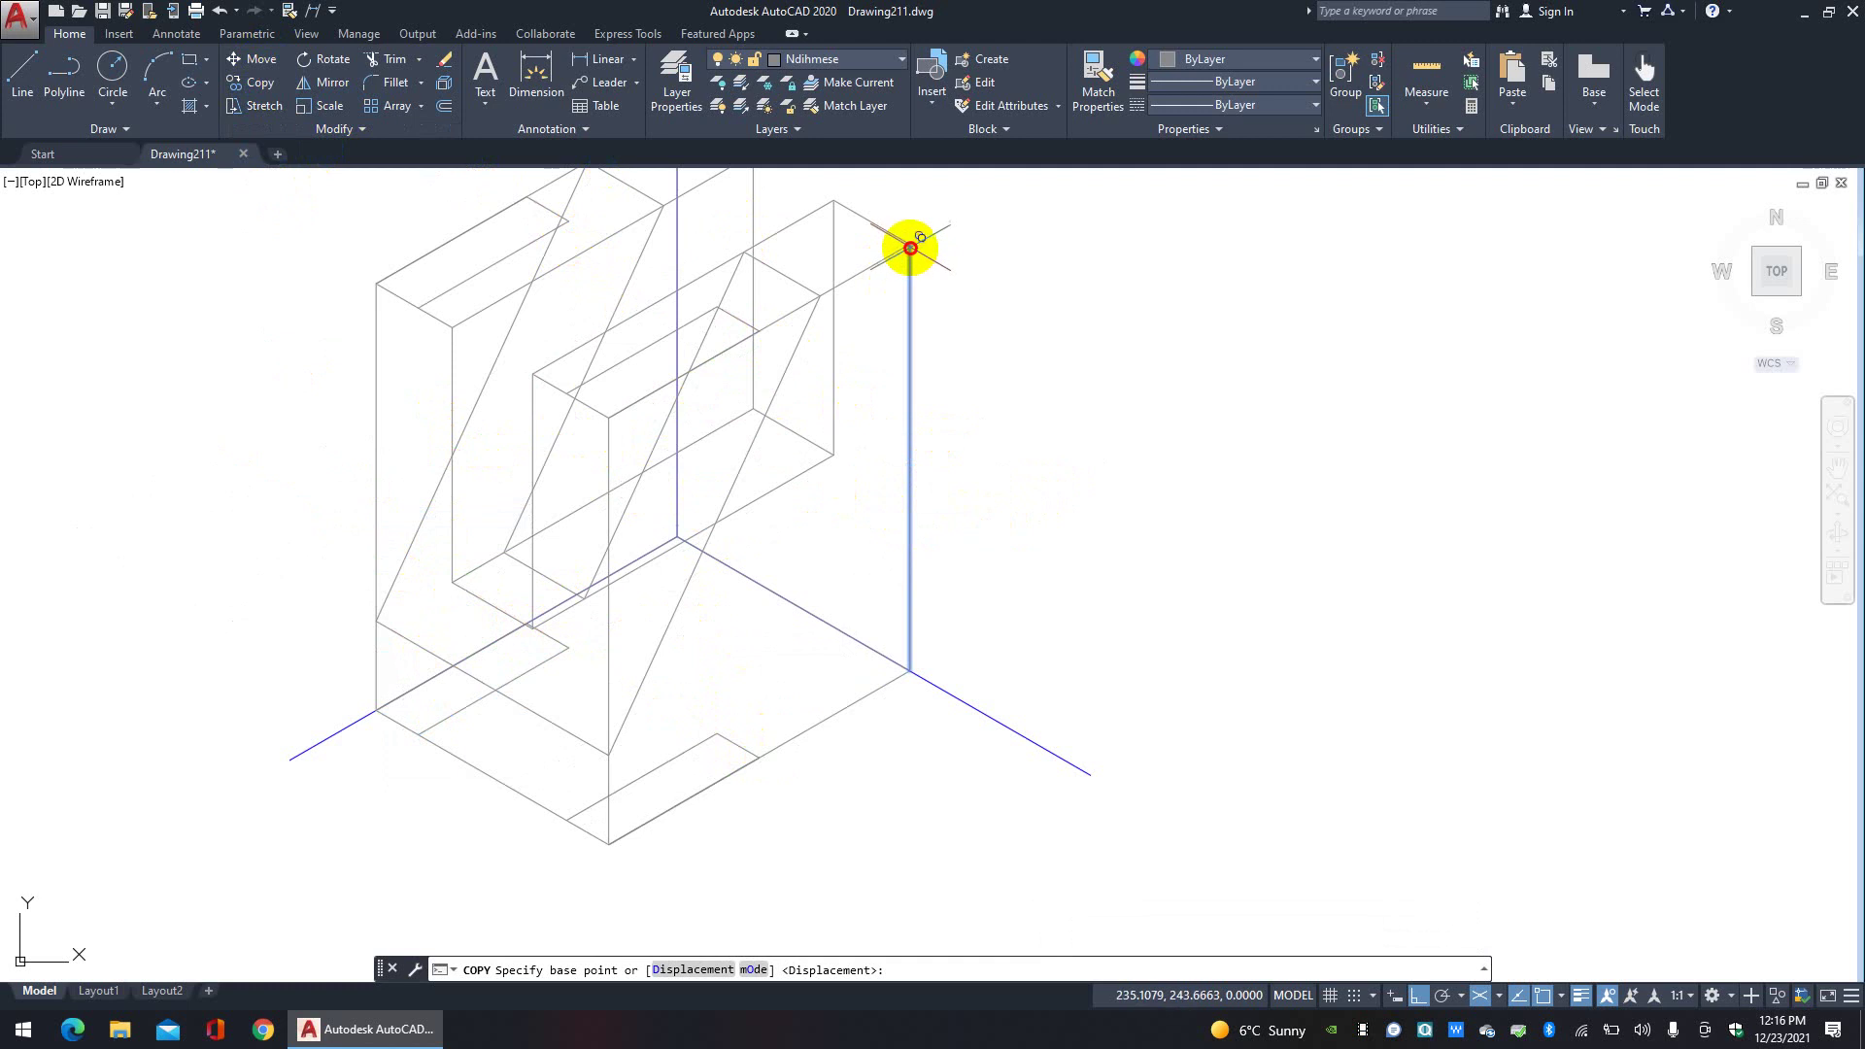
pyautogui.click(910, 248)
pyautogui.click(760, 330)
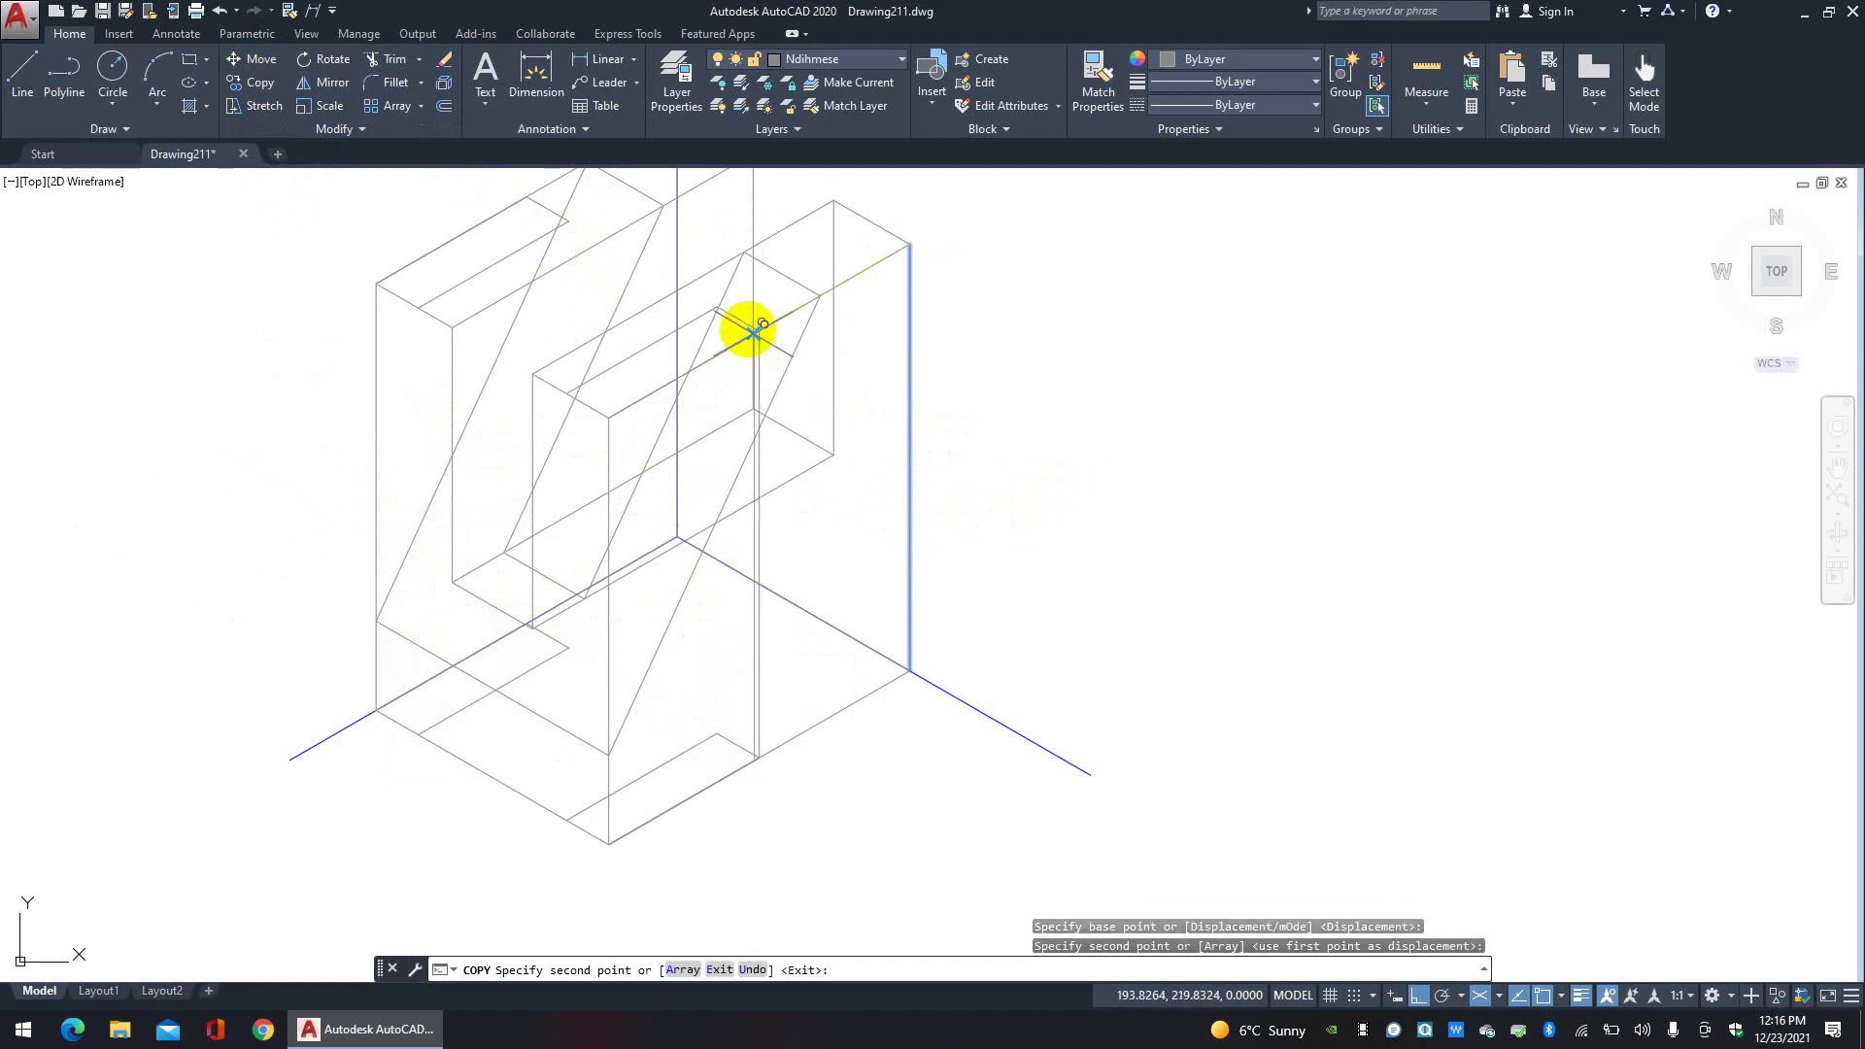
pyautogui.scroll(4, 724, 313)
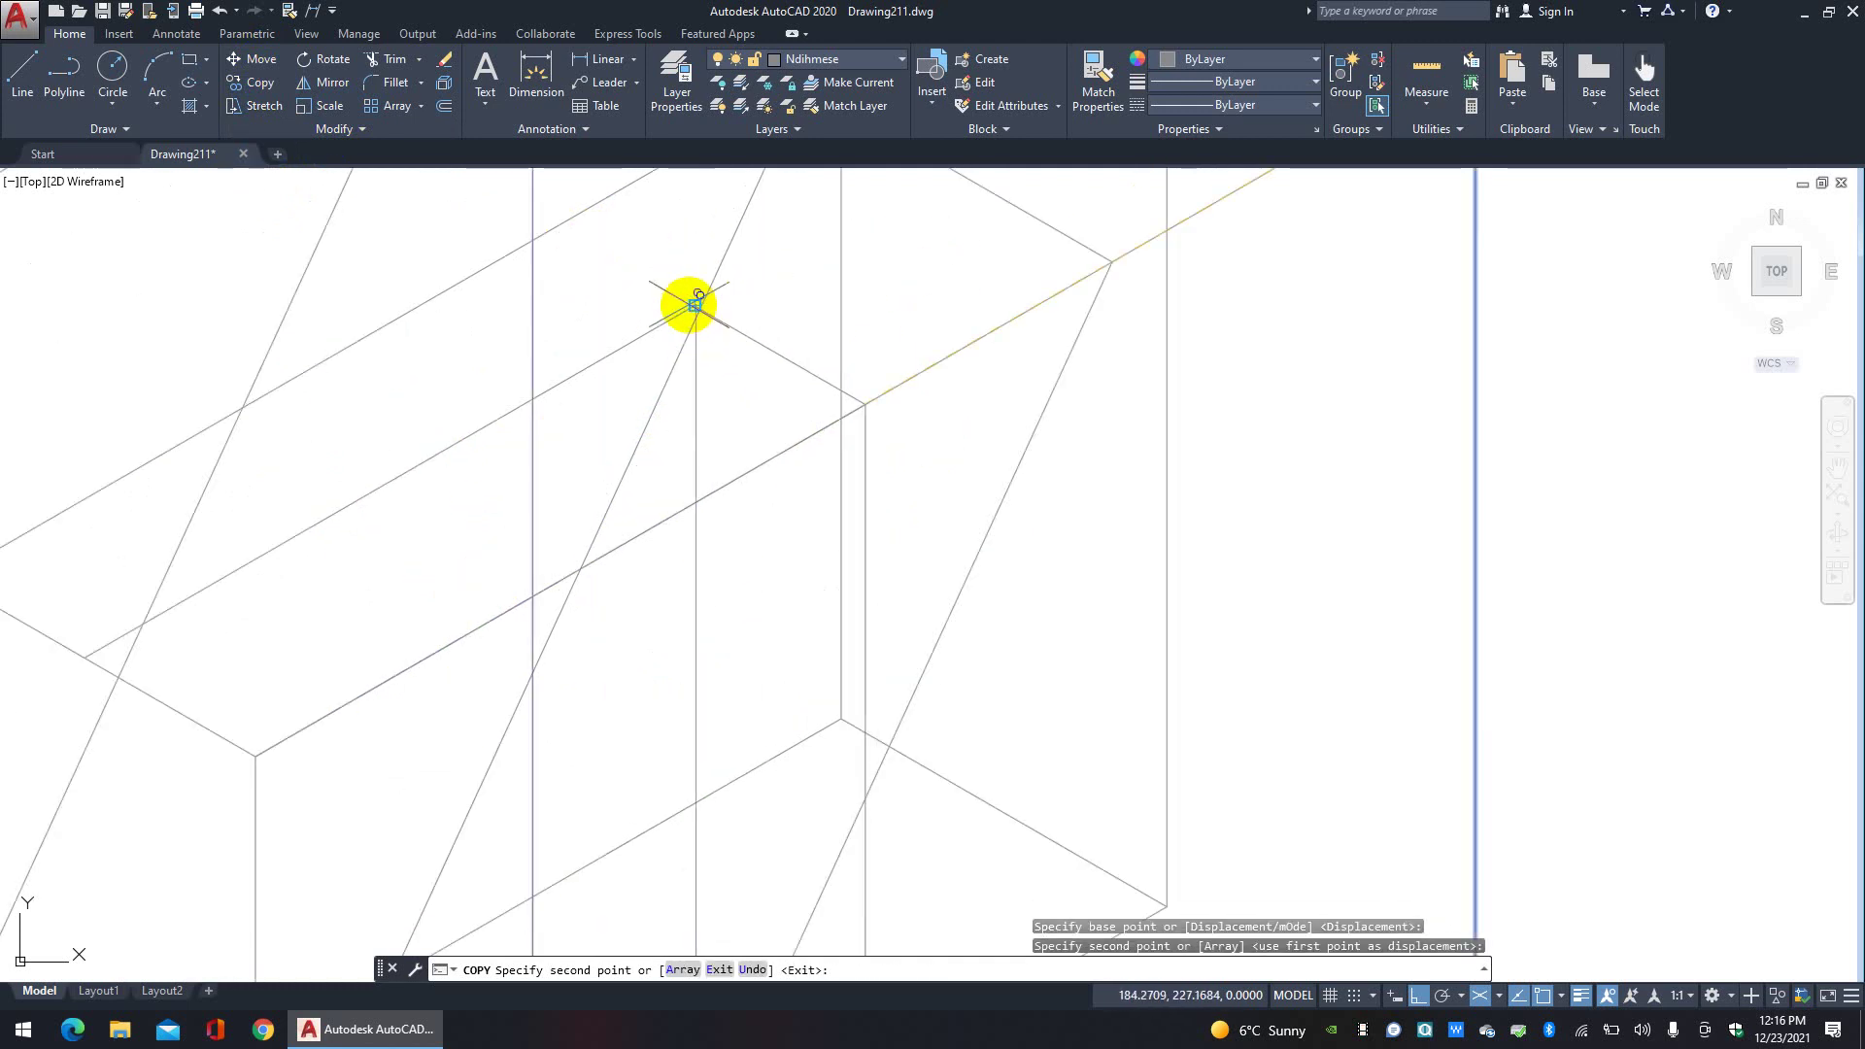
pyautogui.scroll(-5, 661, 349)
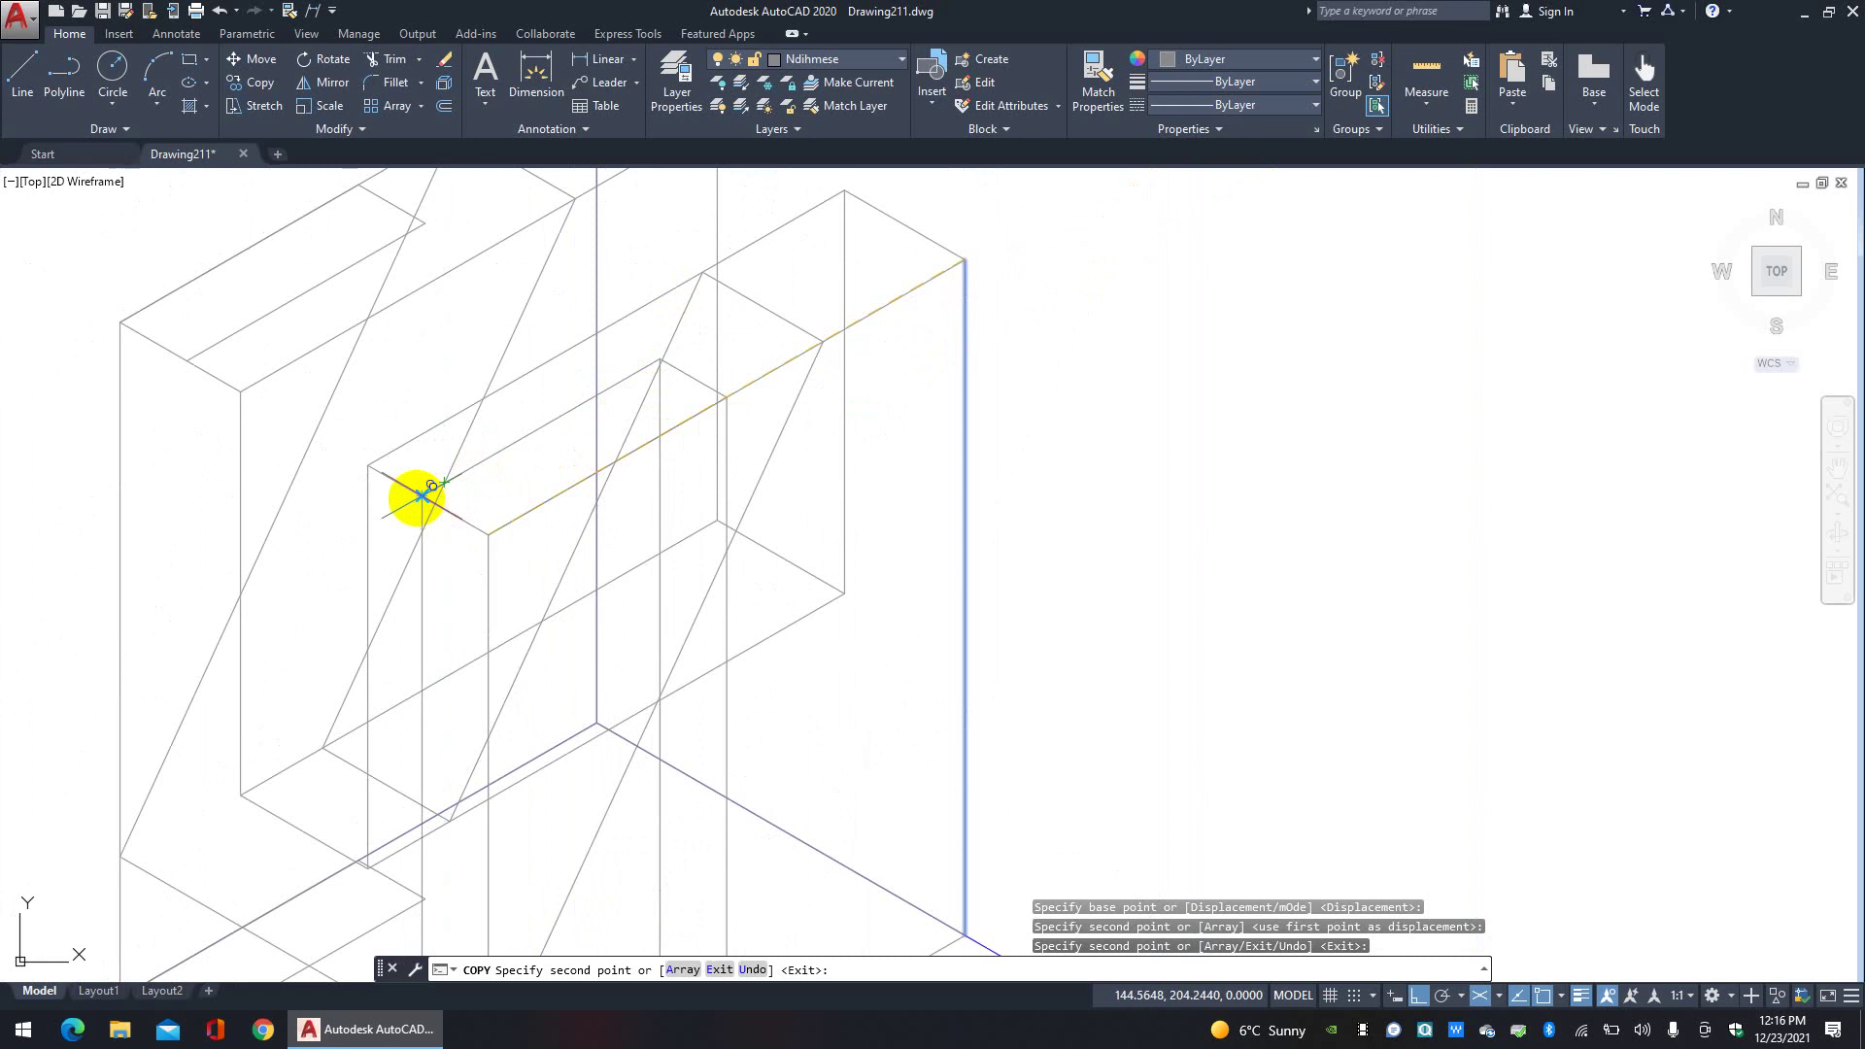
pyautogui.scroll(2, 815, 304)
pyautogui.scroll(-2, 704, 437)
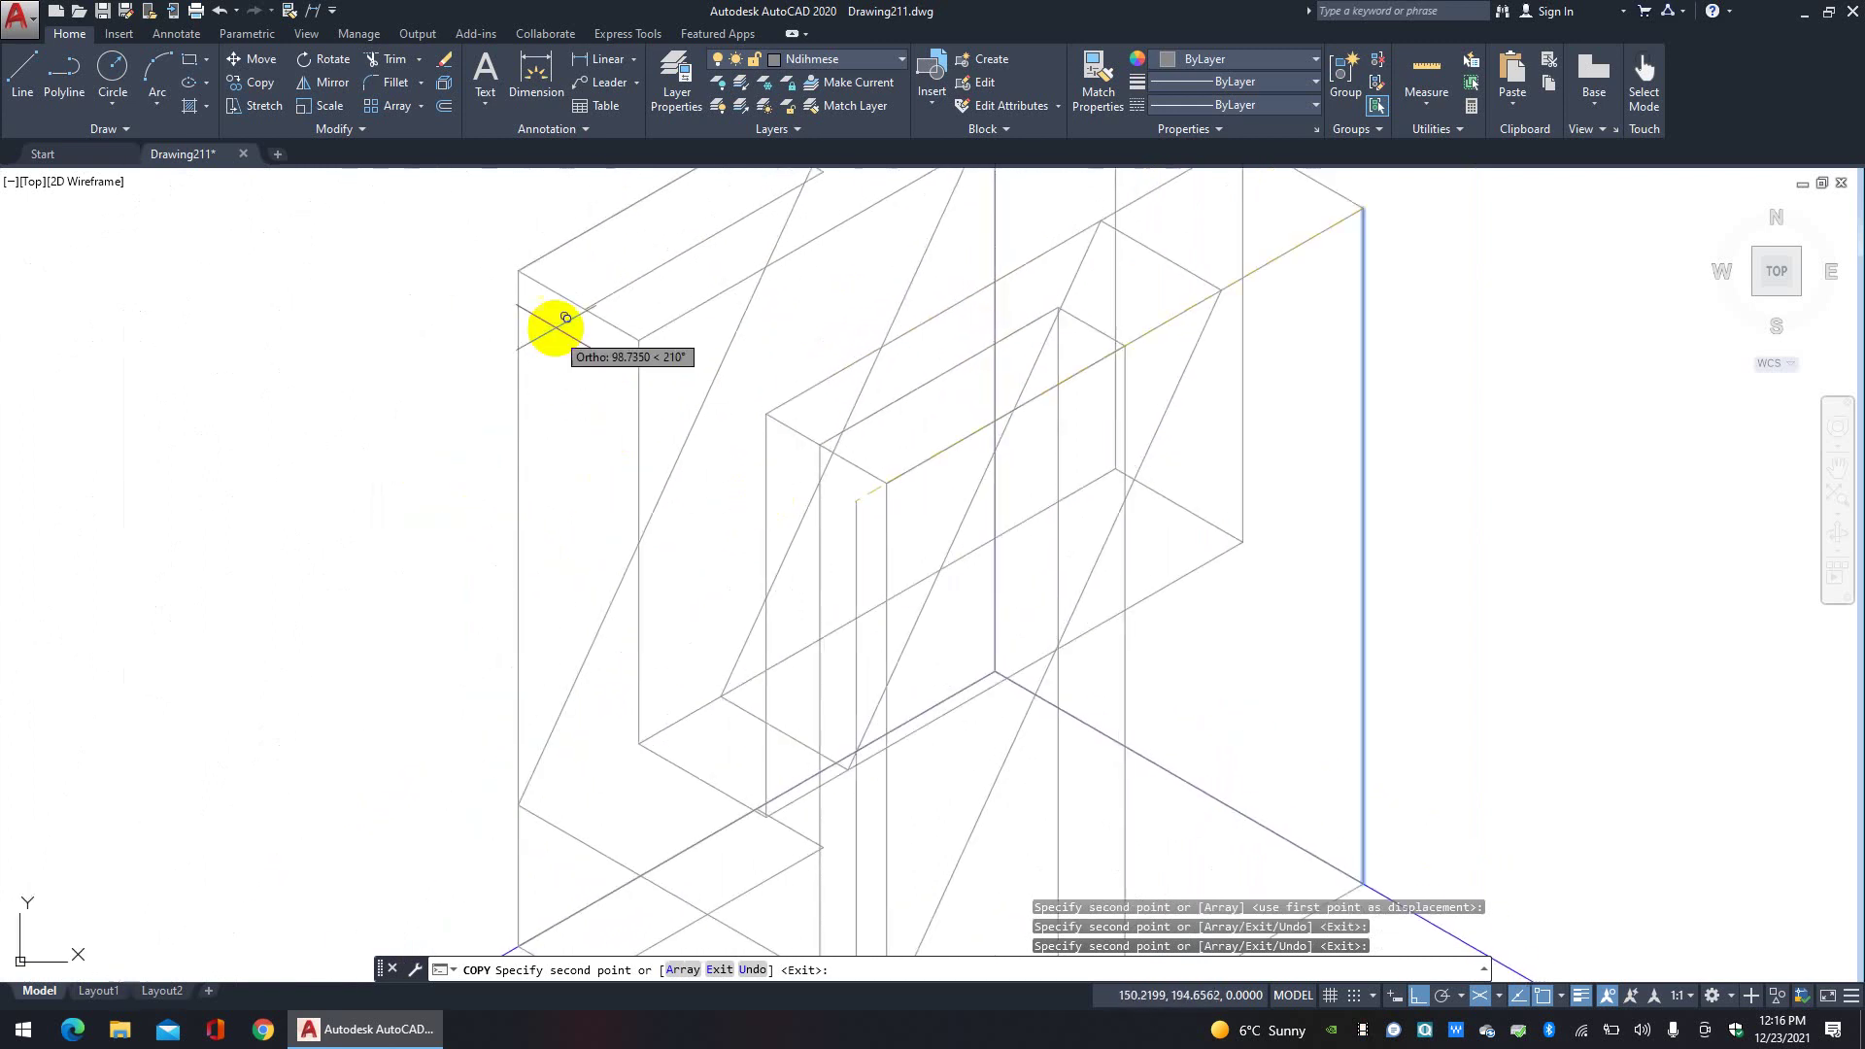
# Step: Copy the same vertical edge to the left prong's three top notch corners
pyautogui.click(584, 310)
pyautogui.scroll(2, 625, 449)
pyautogui.scroll(-2, 674, 321)
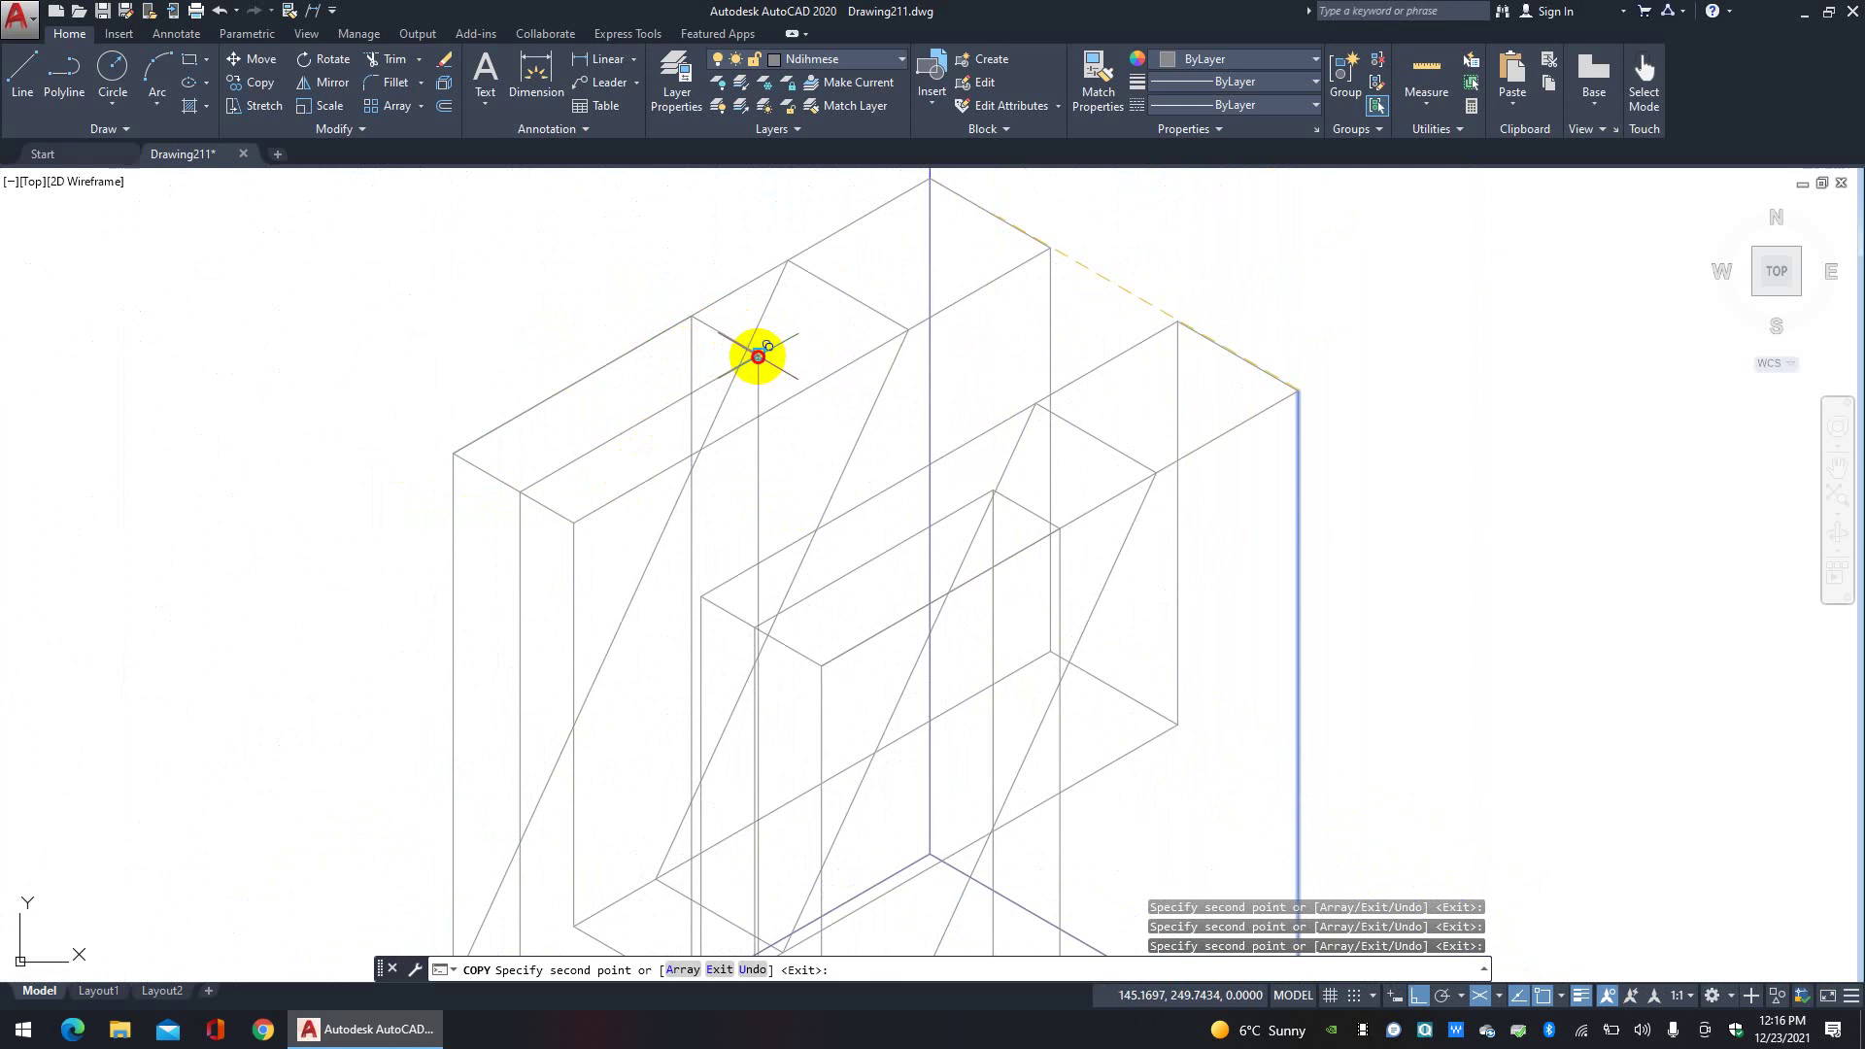
pyautogui.rightClick(1414, 305)
pyautogui.click(1429, 313)
pyautogui.scroll(-2, 1328, 419)
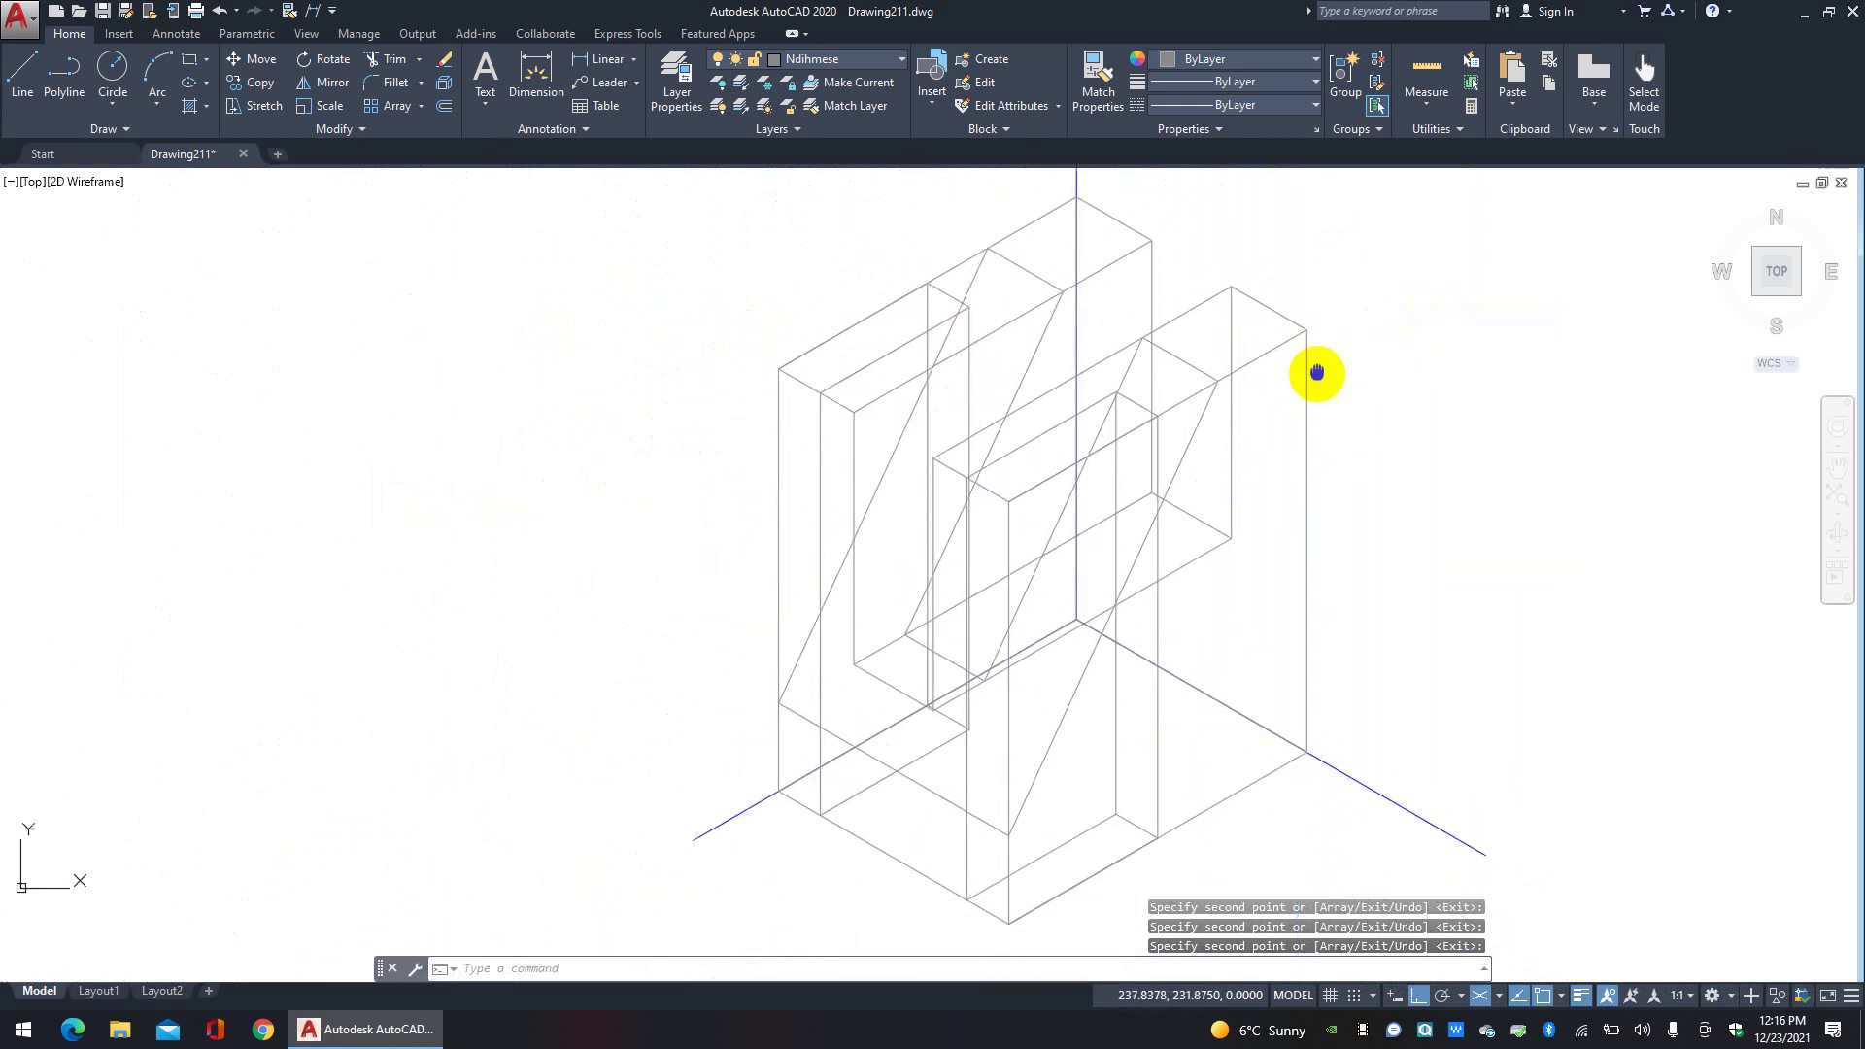
# Step: Examine where the sloping cut line crosses the notch on the right face by highlighting that face's boundary lines
pyautogui.scroll(2, 1315, 375)
pyautogui.moveTo(1242, 479); pyautogui.dragTo(1240, 417, button='middle')
pyautogui.scroll(-2, 1261, 420)
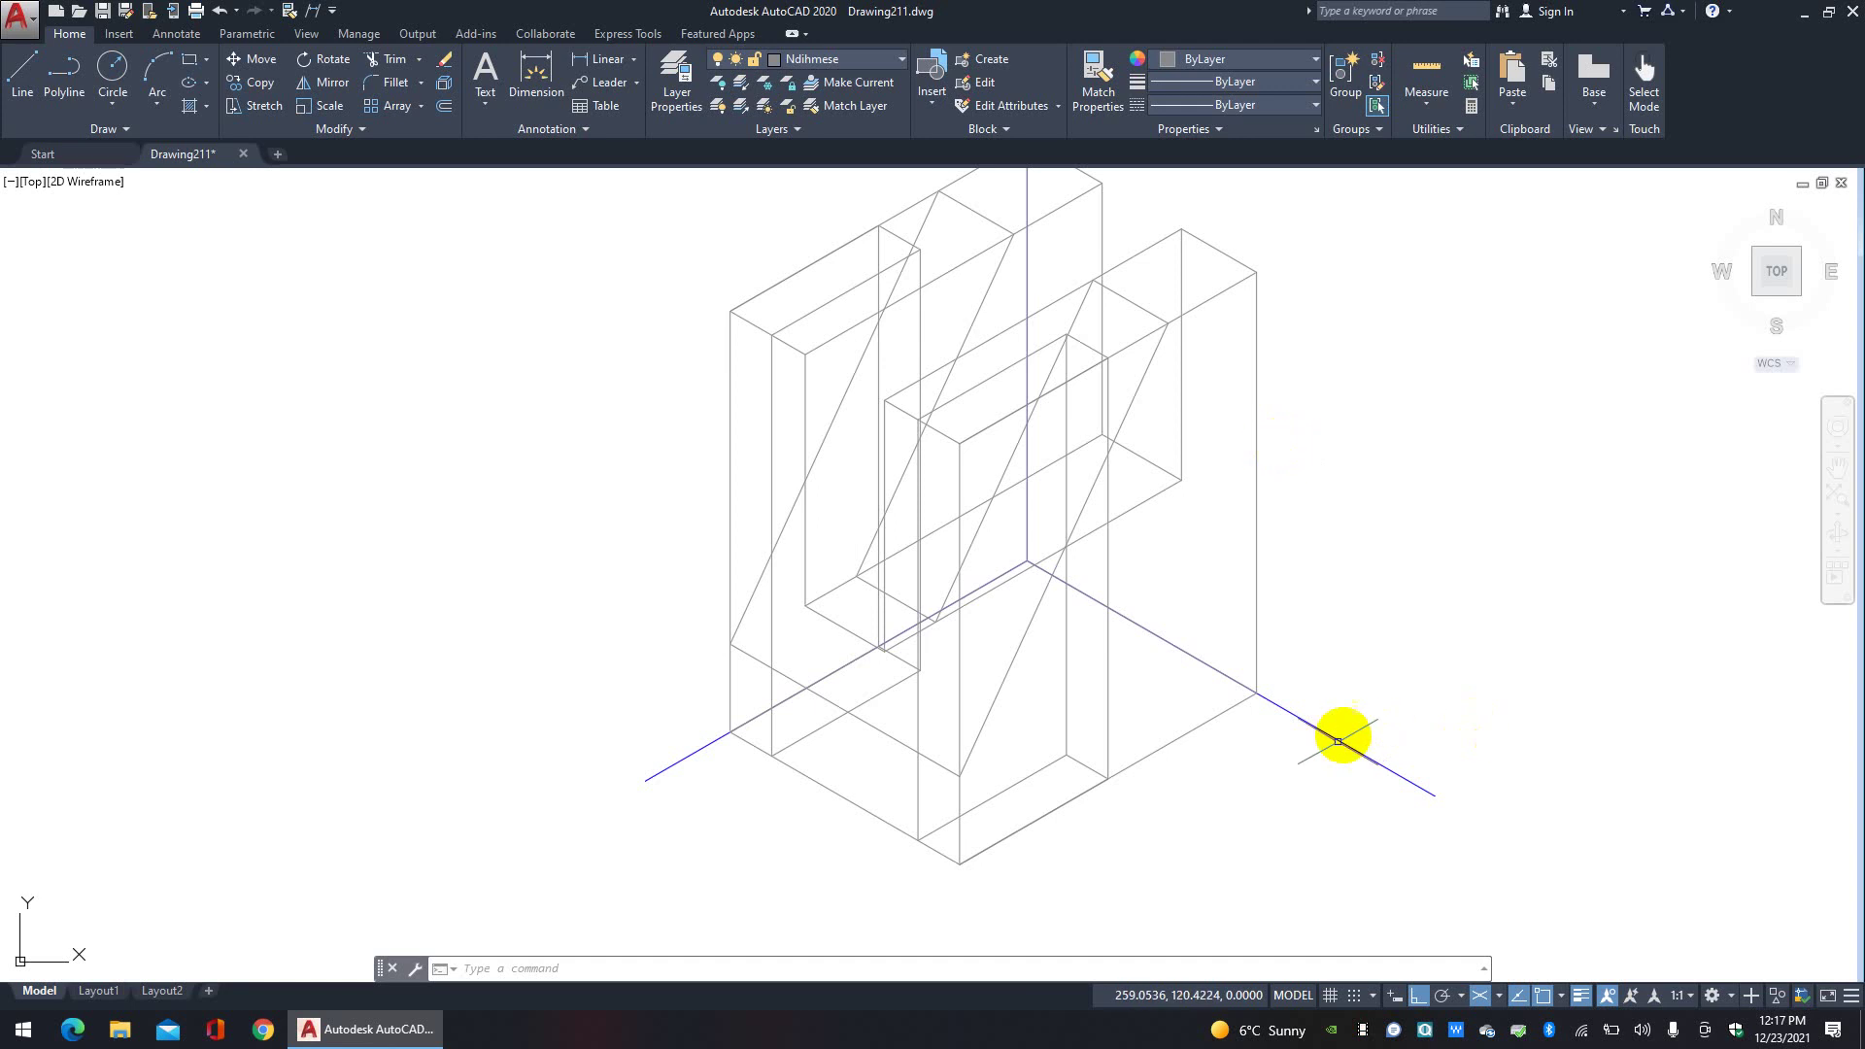
pyautogui.scroll(3, 976, 655)
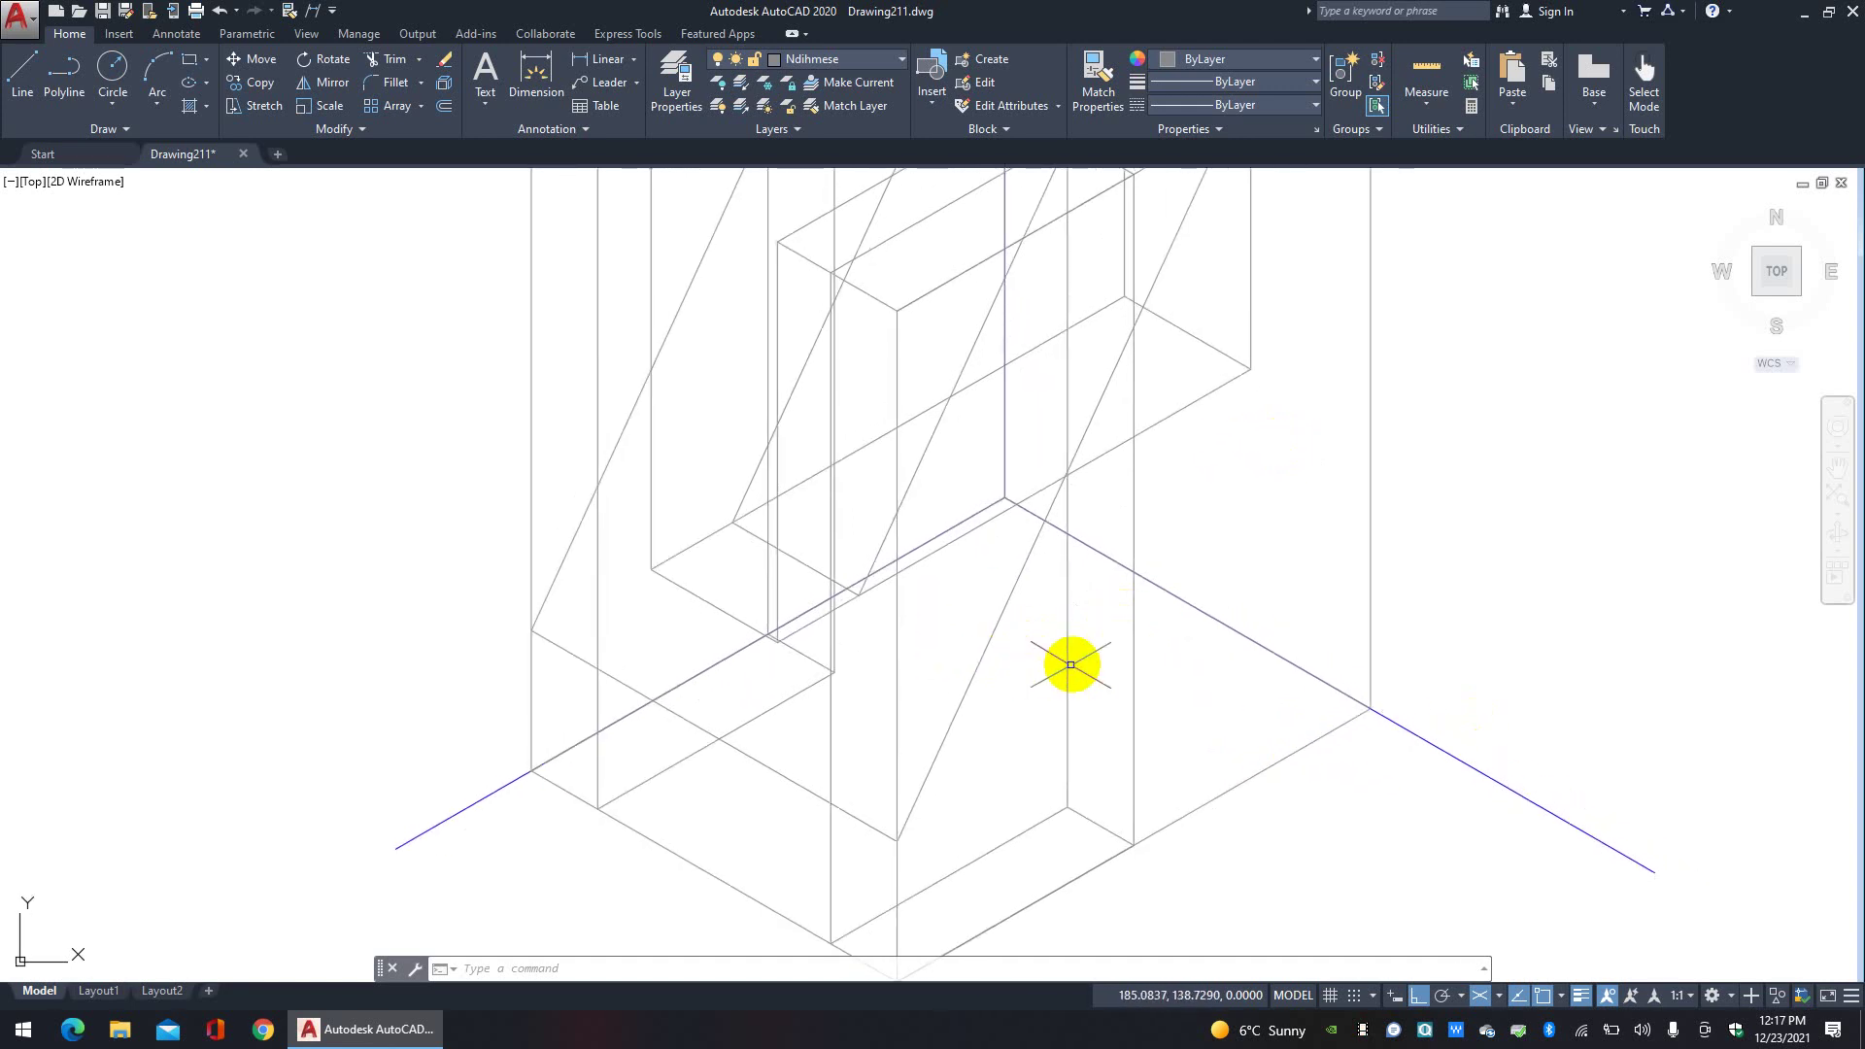
pyautogui.click(1018, 678)
pyautogui.click(973, 643)
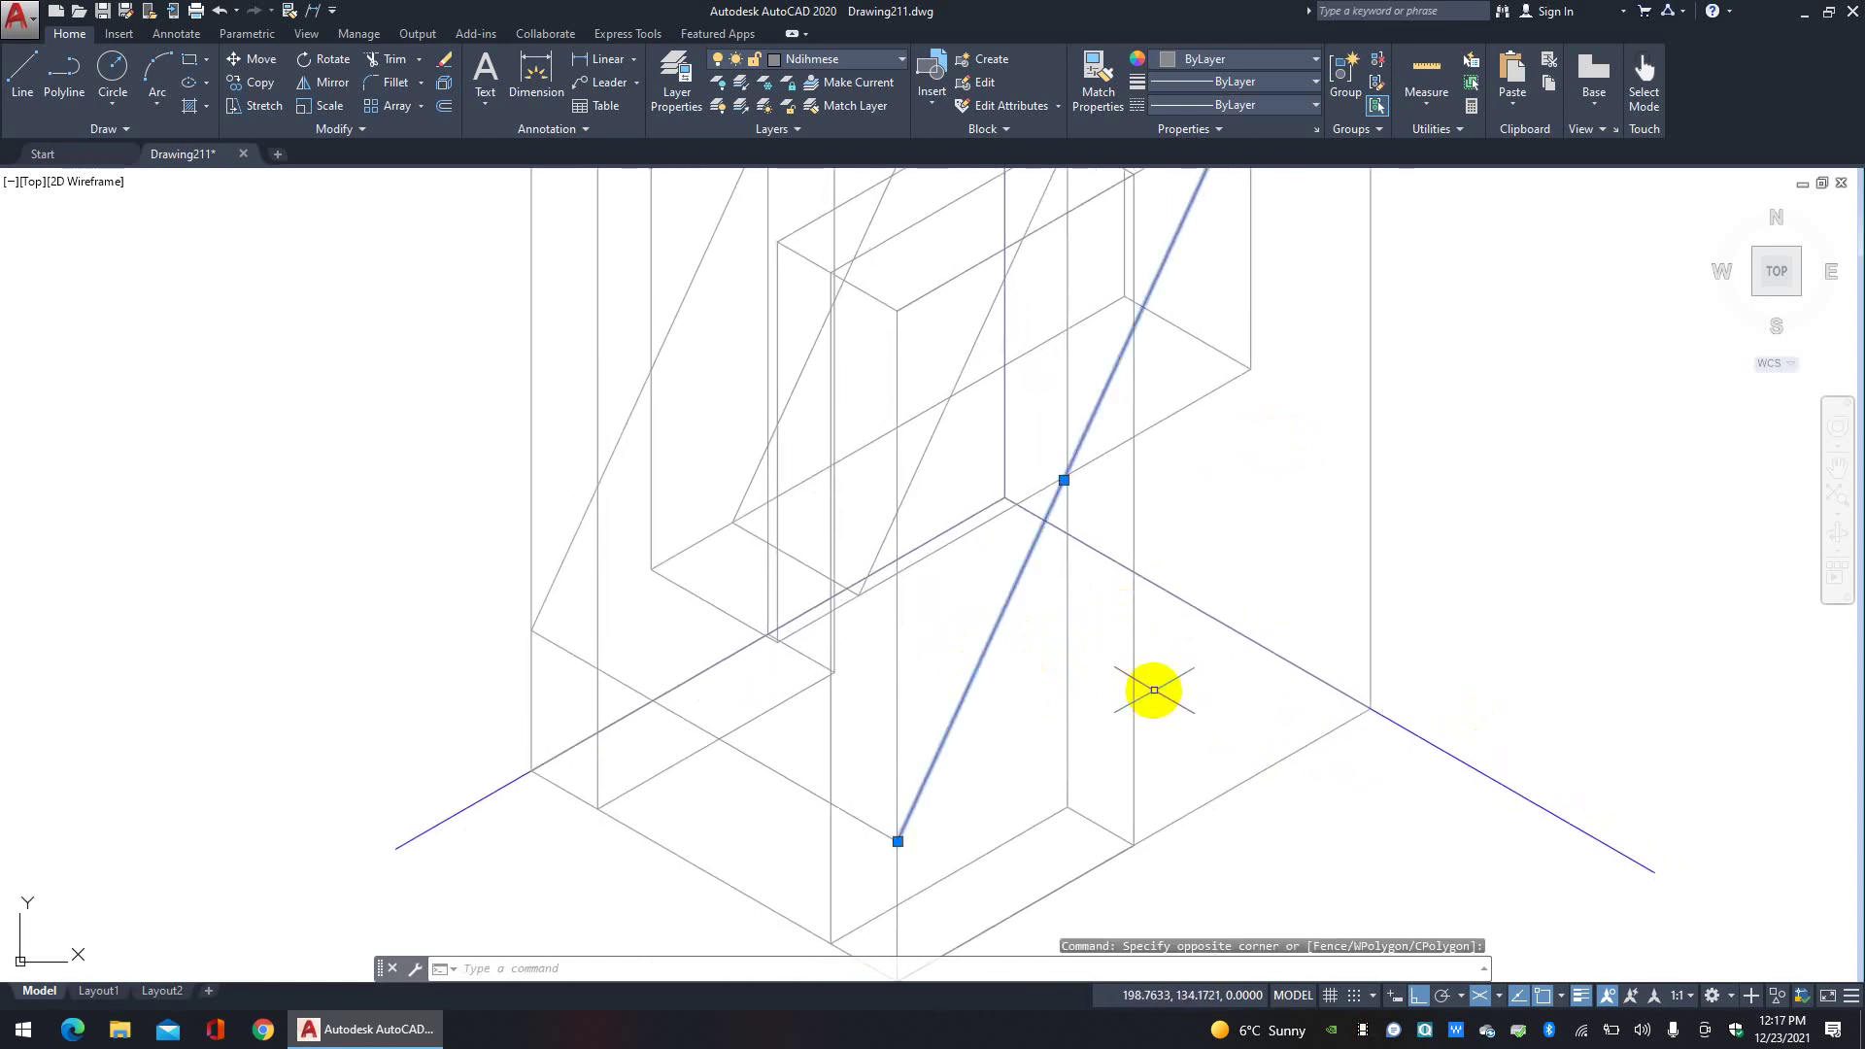
pyautogui.scroll(-2, 1156, 692)
pyautogui.click(1277, 797)
pyautogui.click(1235, 717)
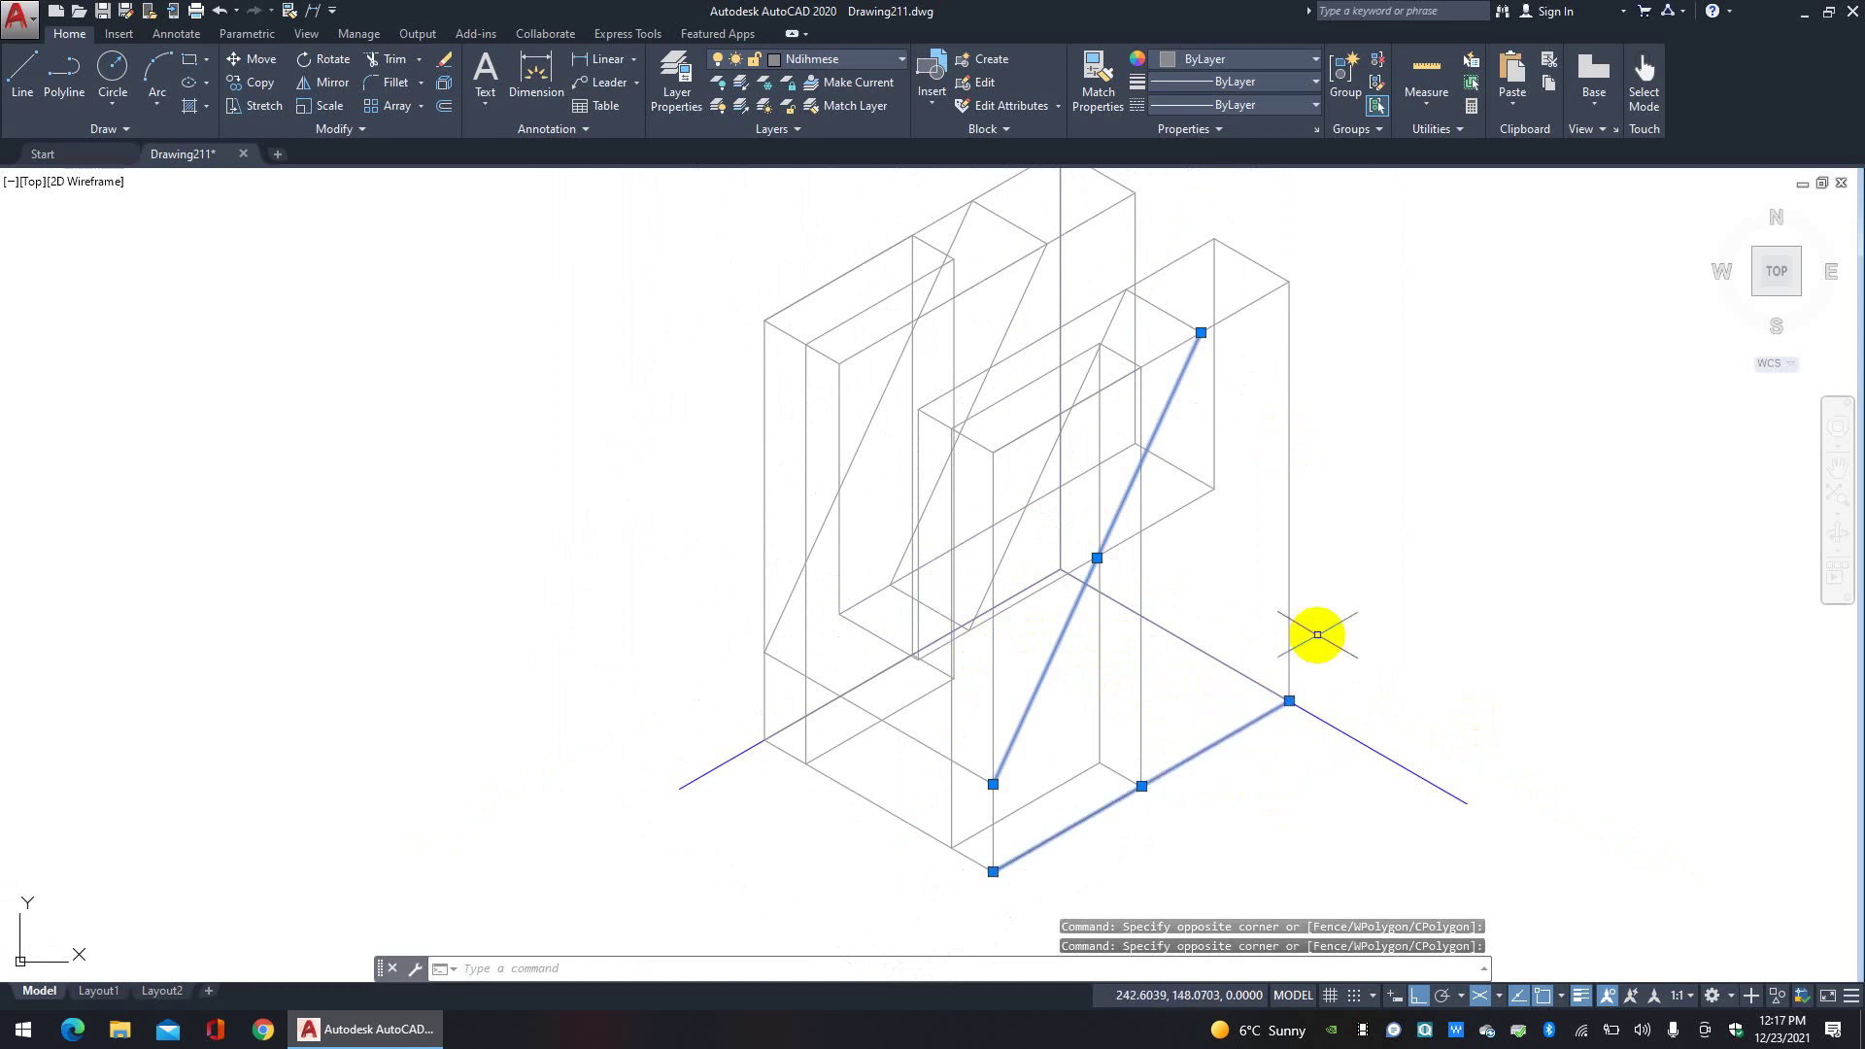
pyautogui.click(1317, 634)
pyautogui.click(1249, 608)
pyautogui.click(1152, 697)
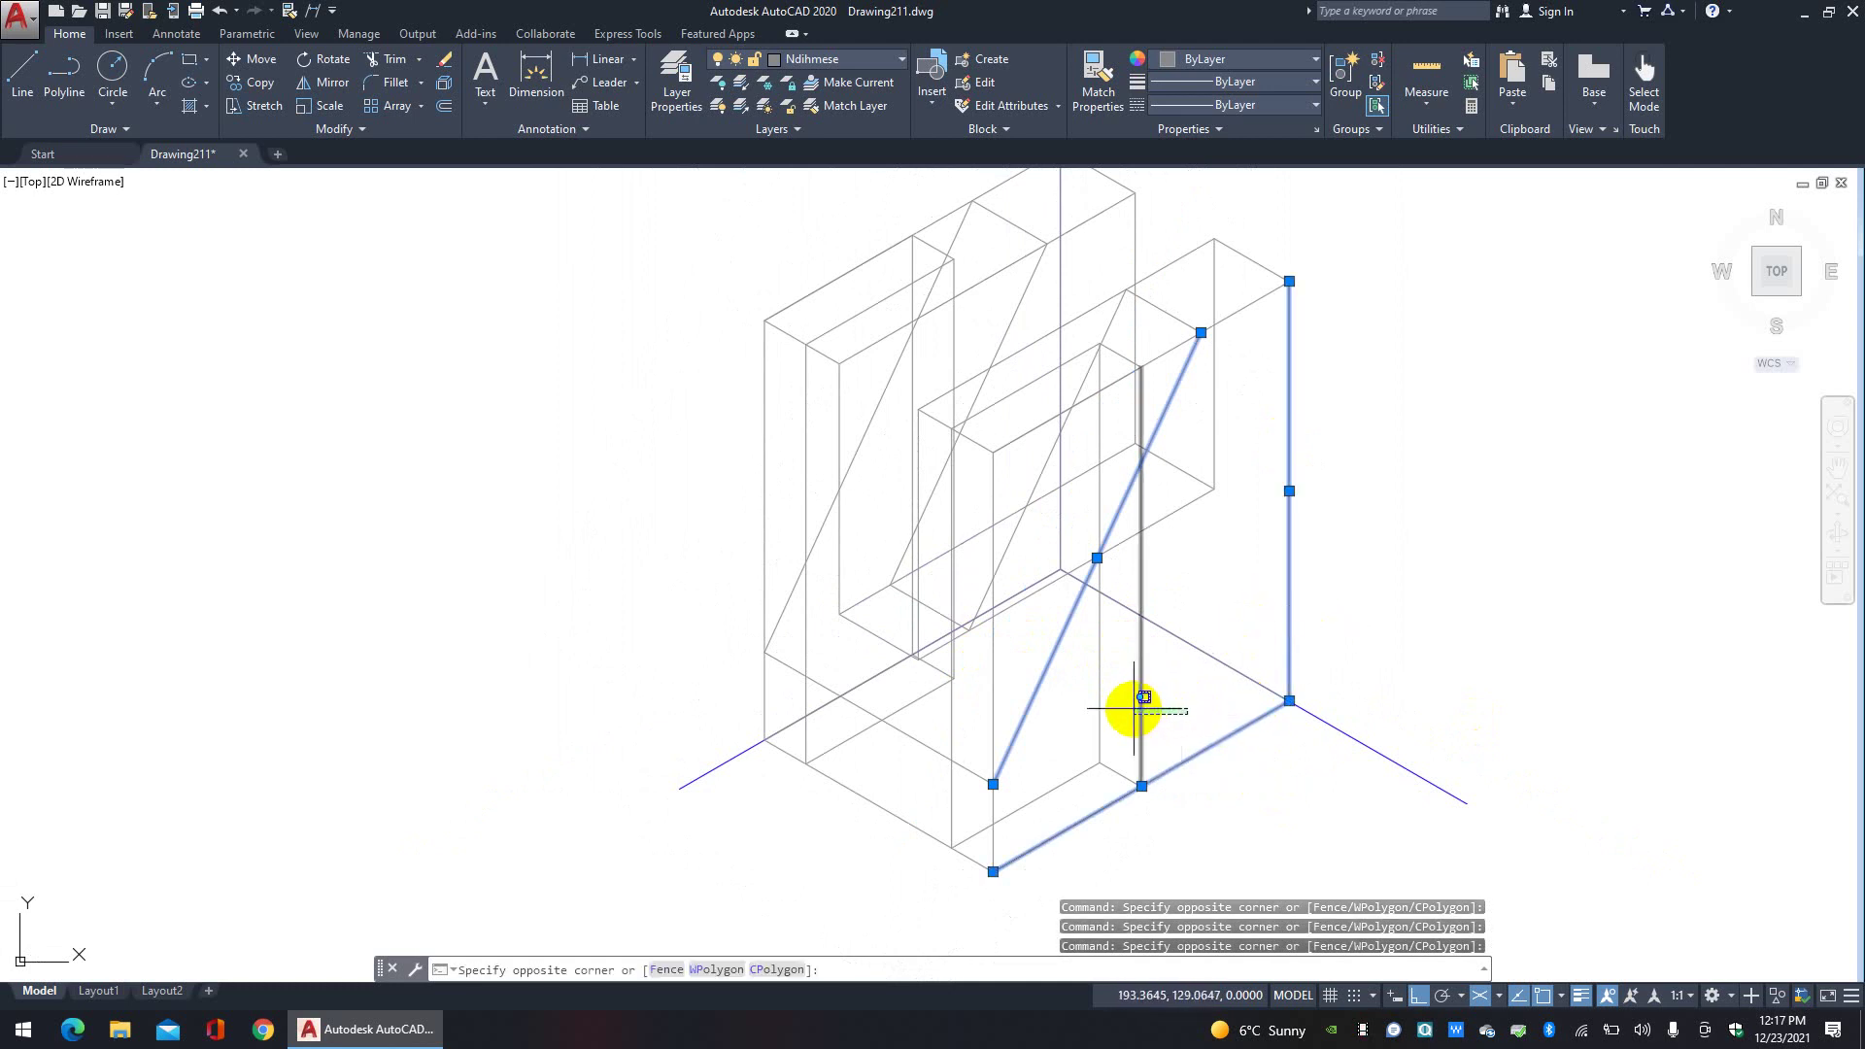
pyautogui.click(1139, 698)
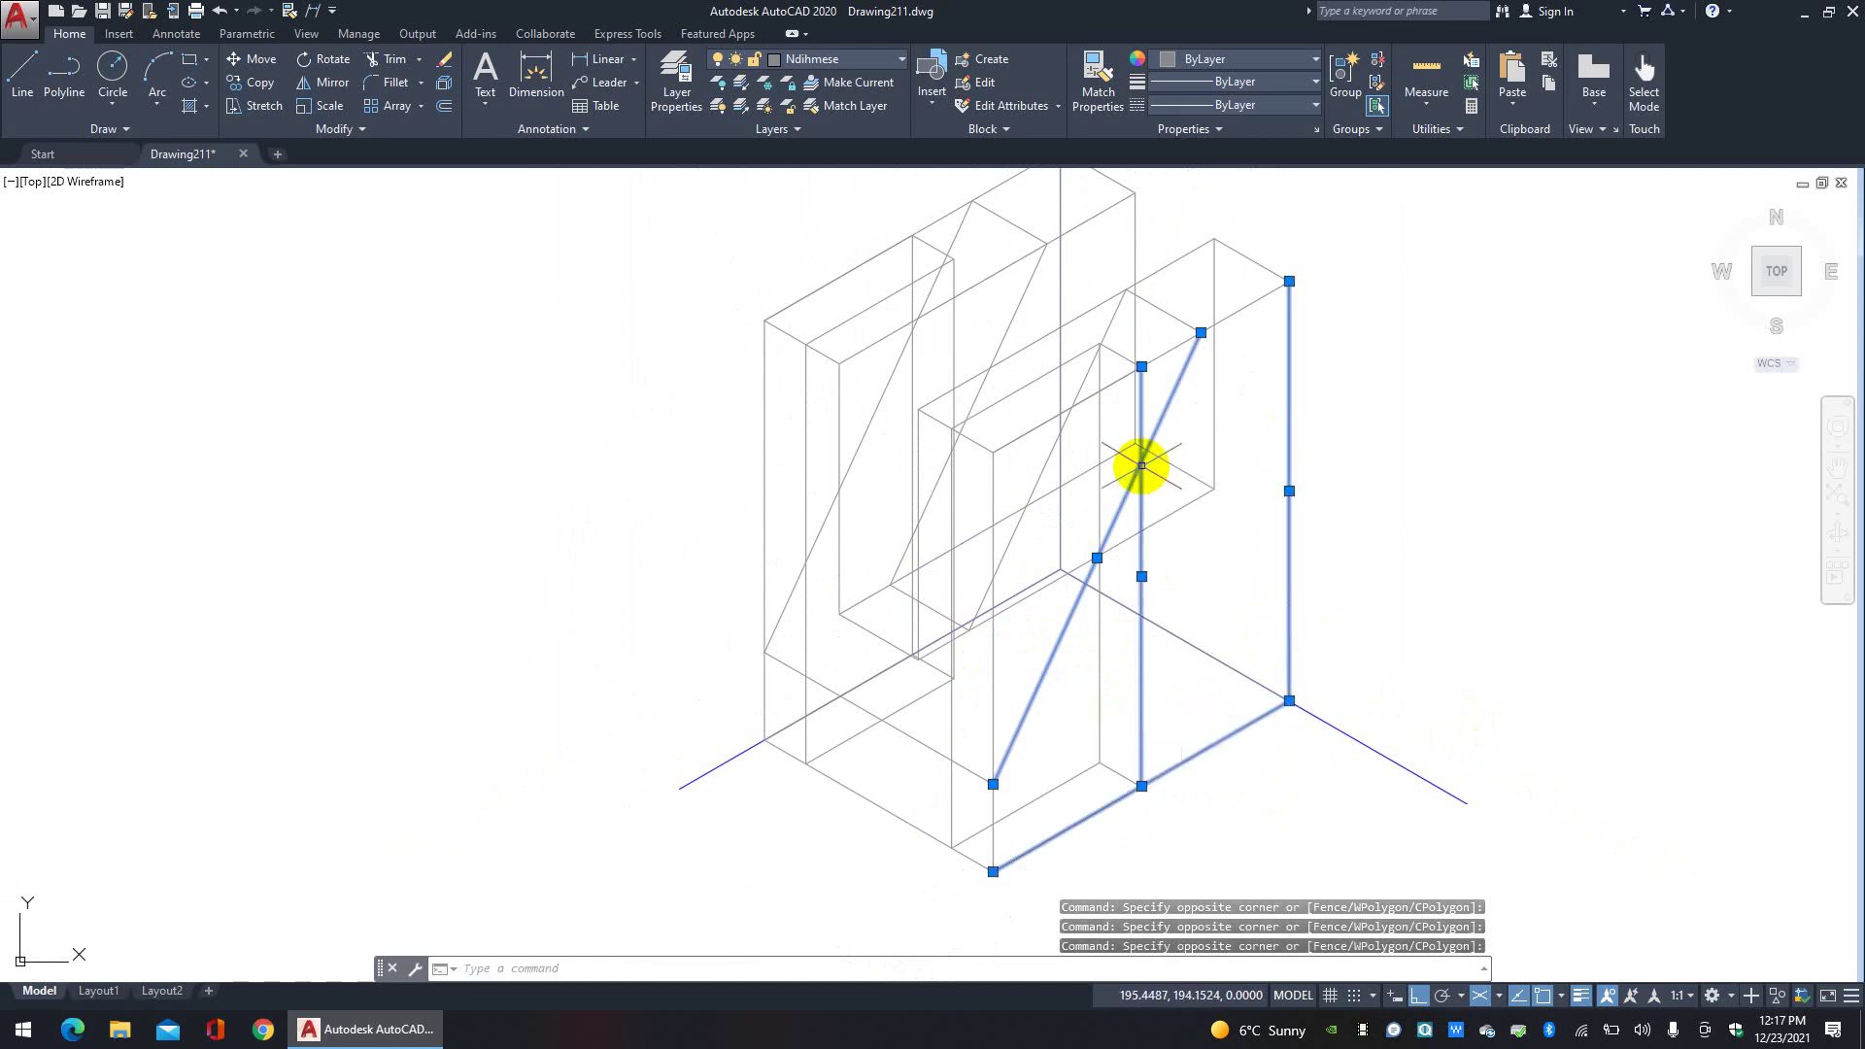
pyautogui.press('Escape')
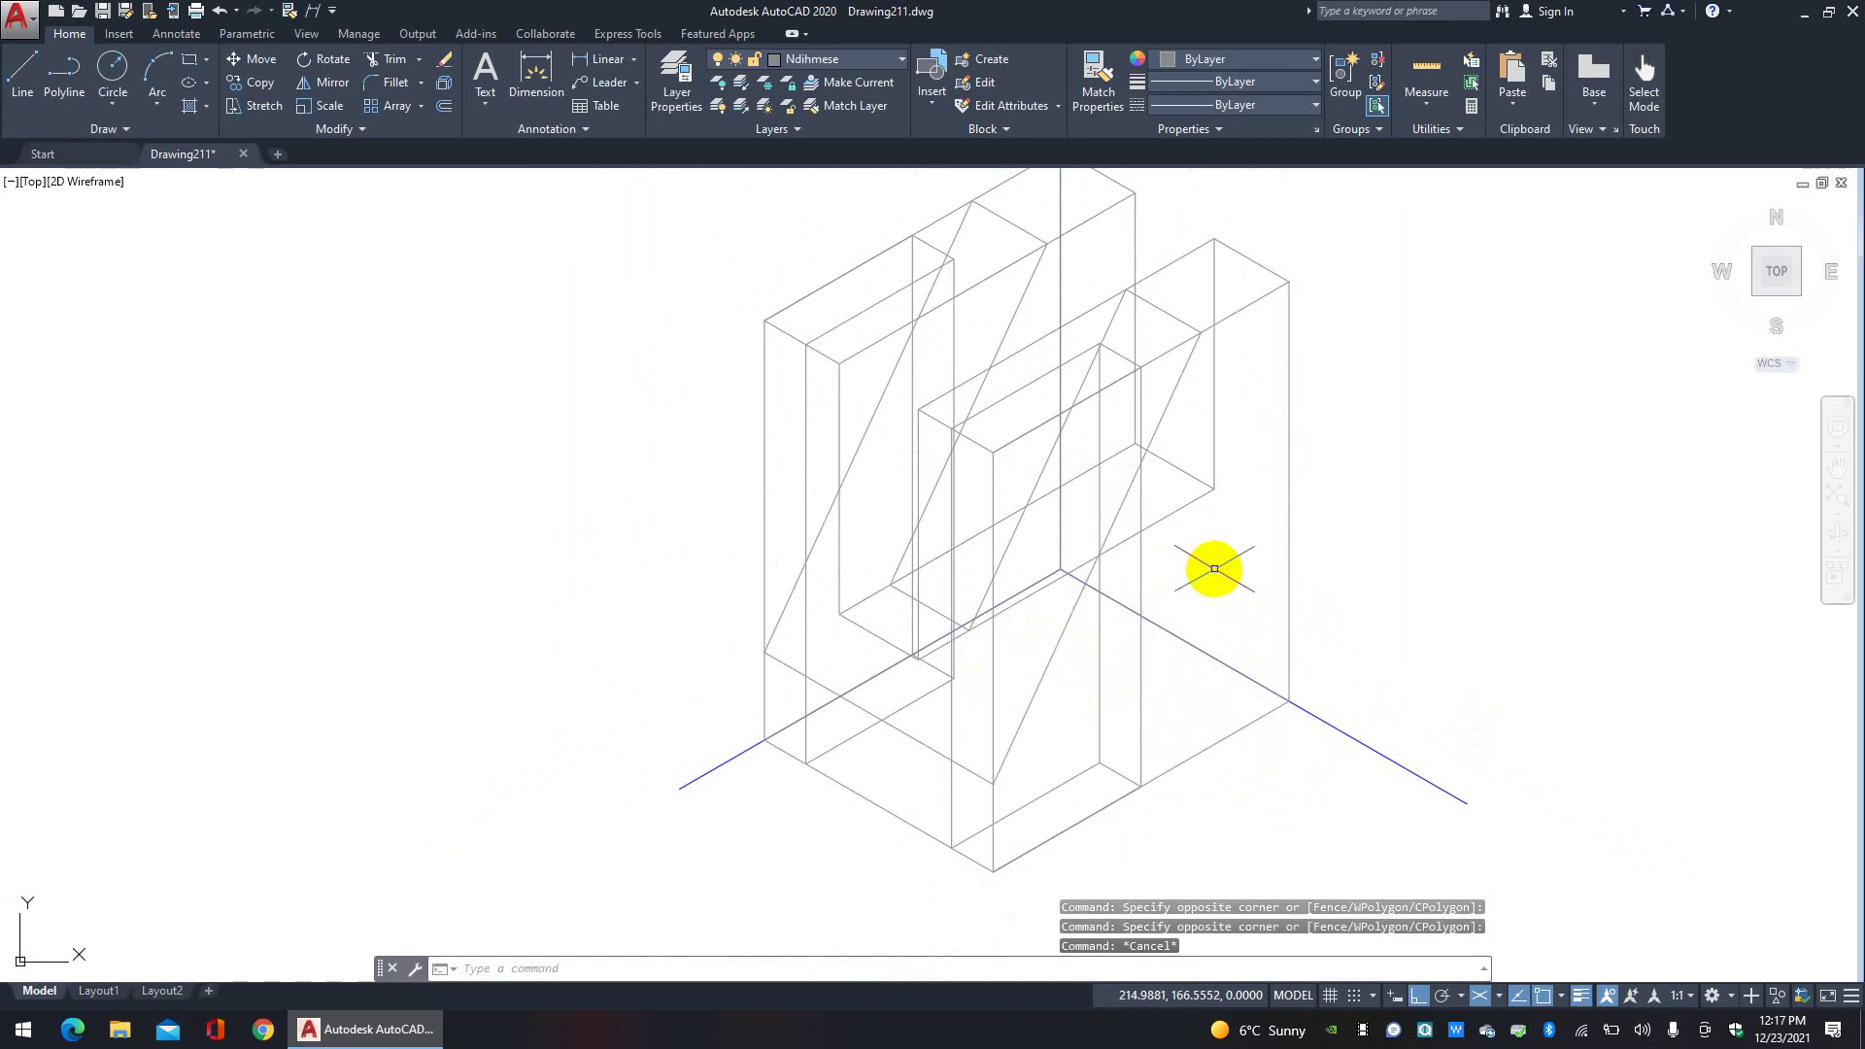
# Step: Copy the right prong's short top notch line down to where the notch's vertical edge meets the sloping line
pyautogui.scroll(4, 1157, 367)
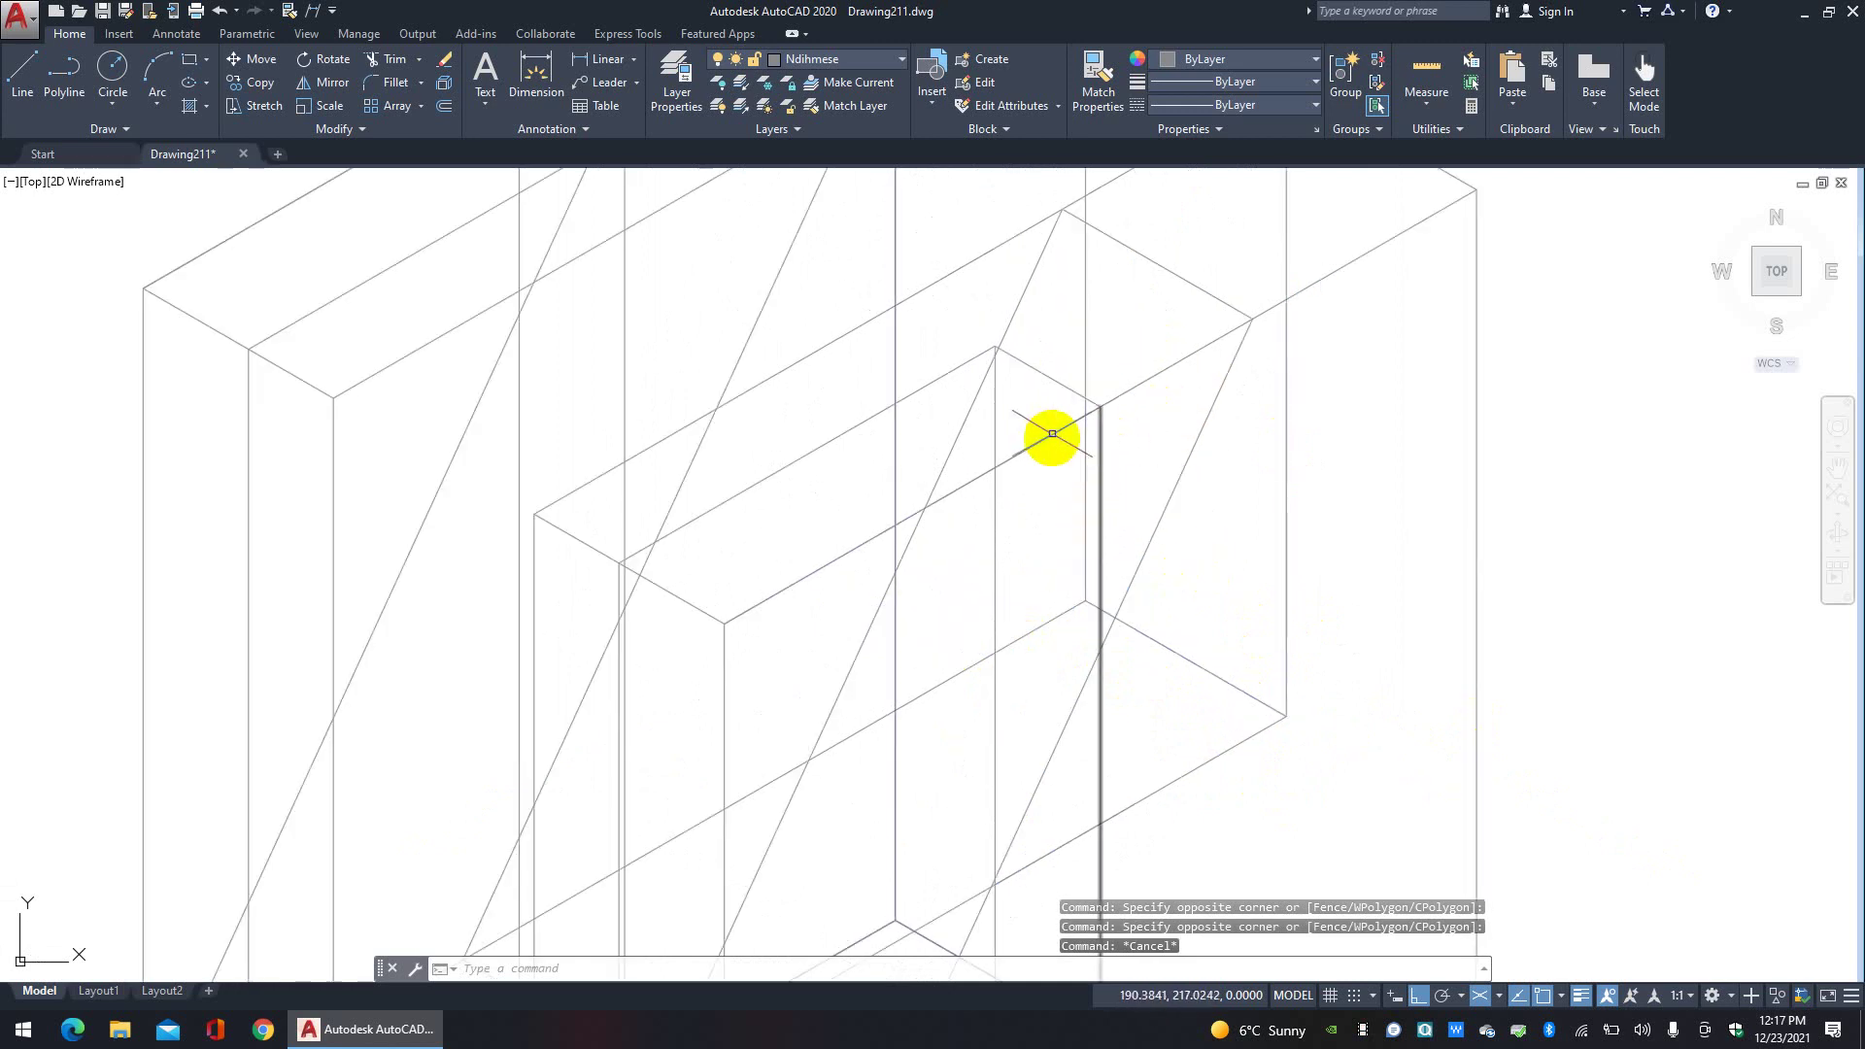
pyautogui.click(1044, 376)
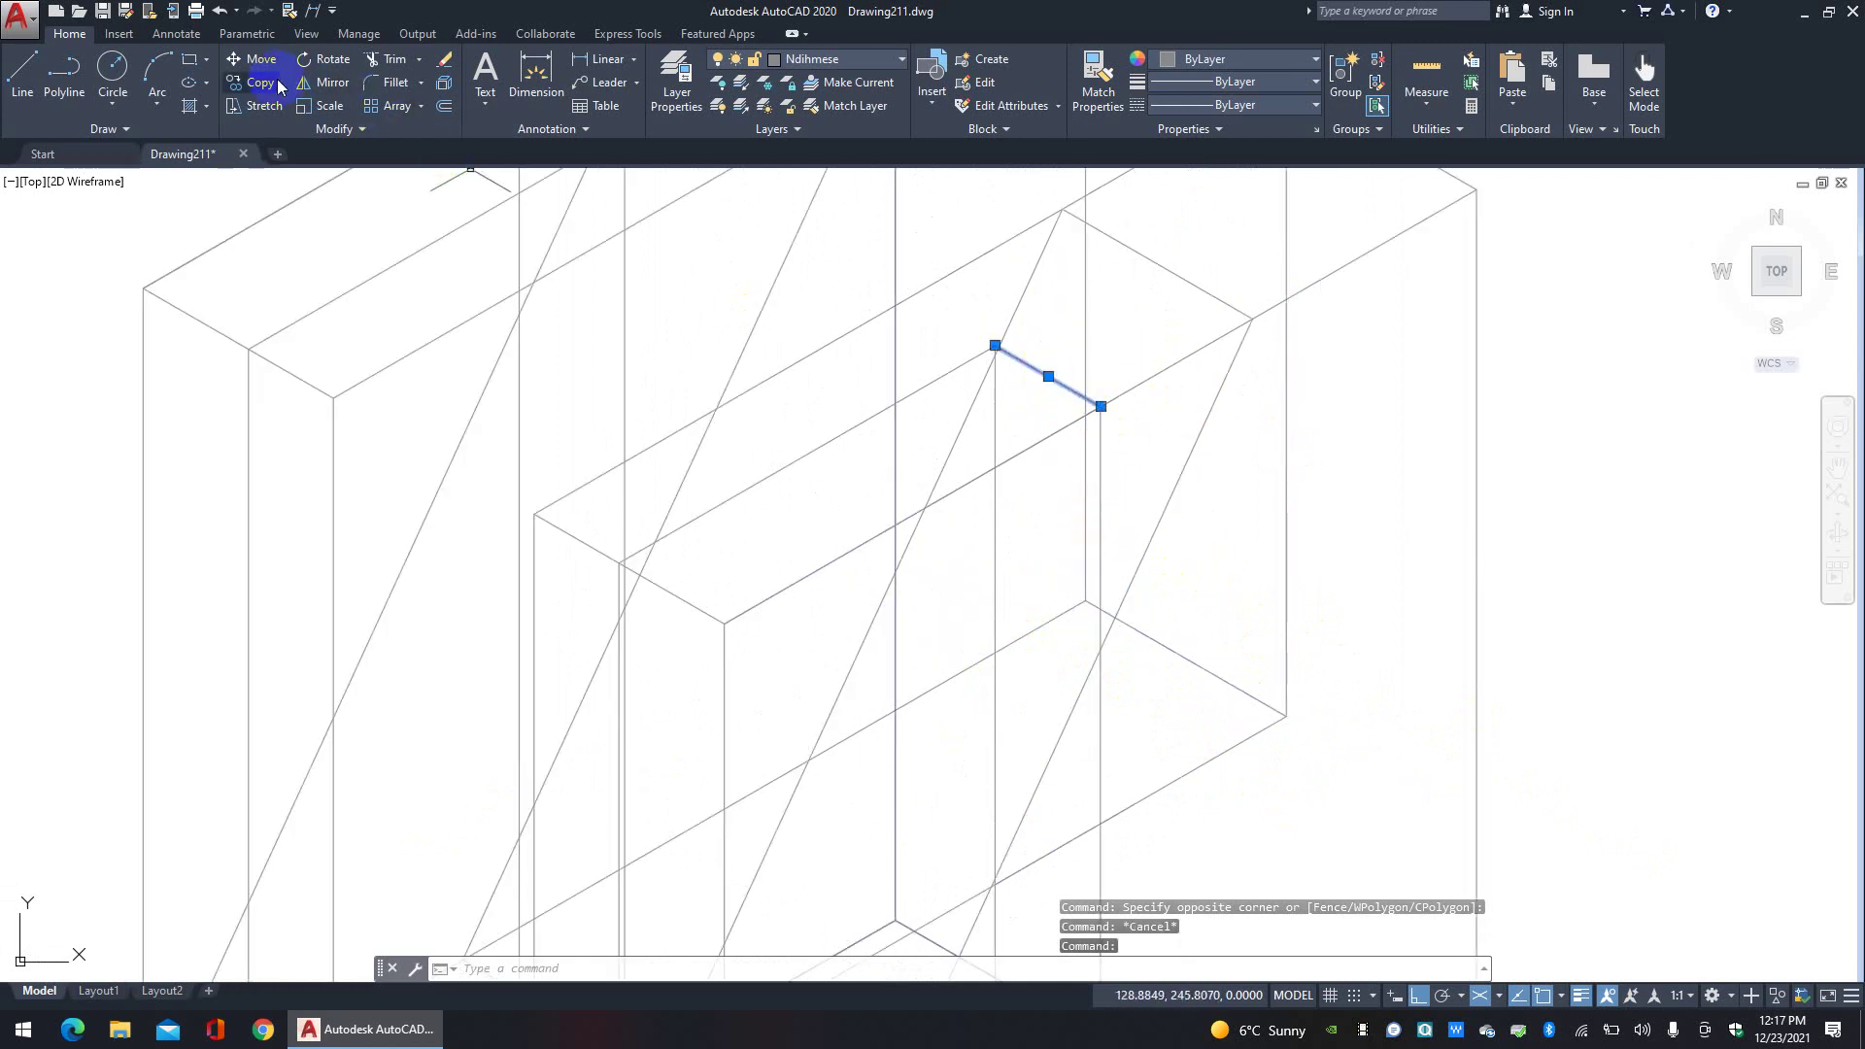
pyautogui.click(262, 83)
pyautogui.click(1100, 406)
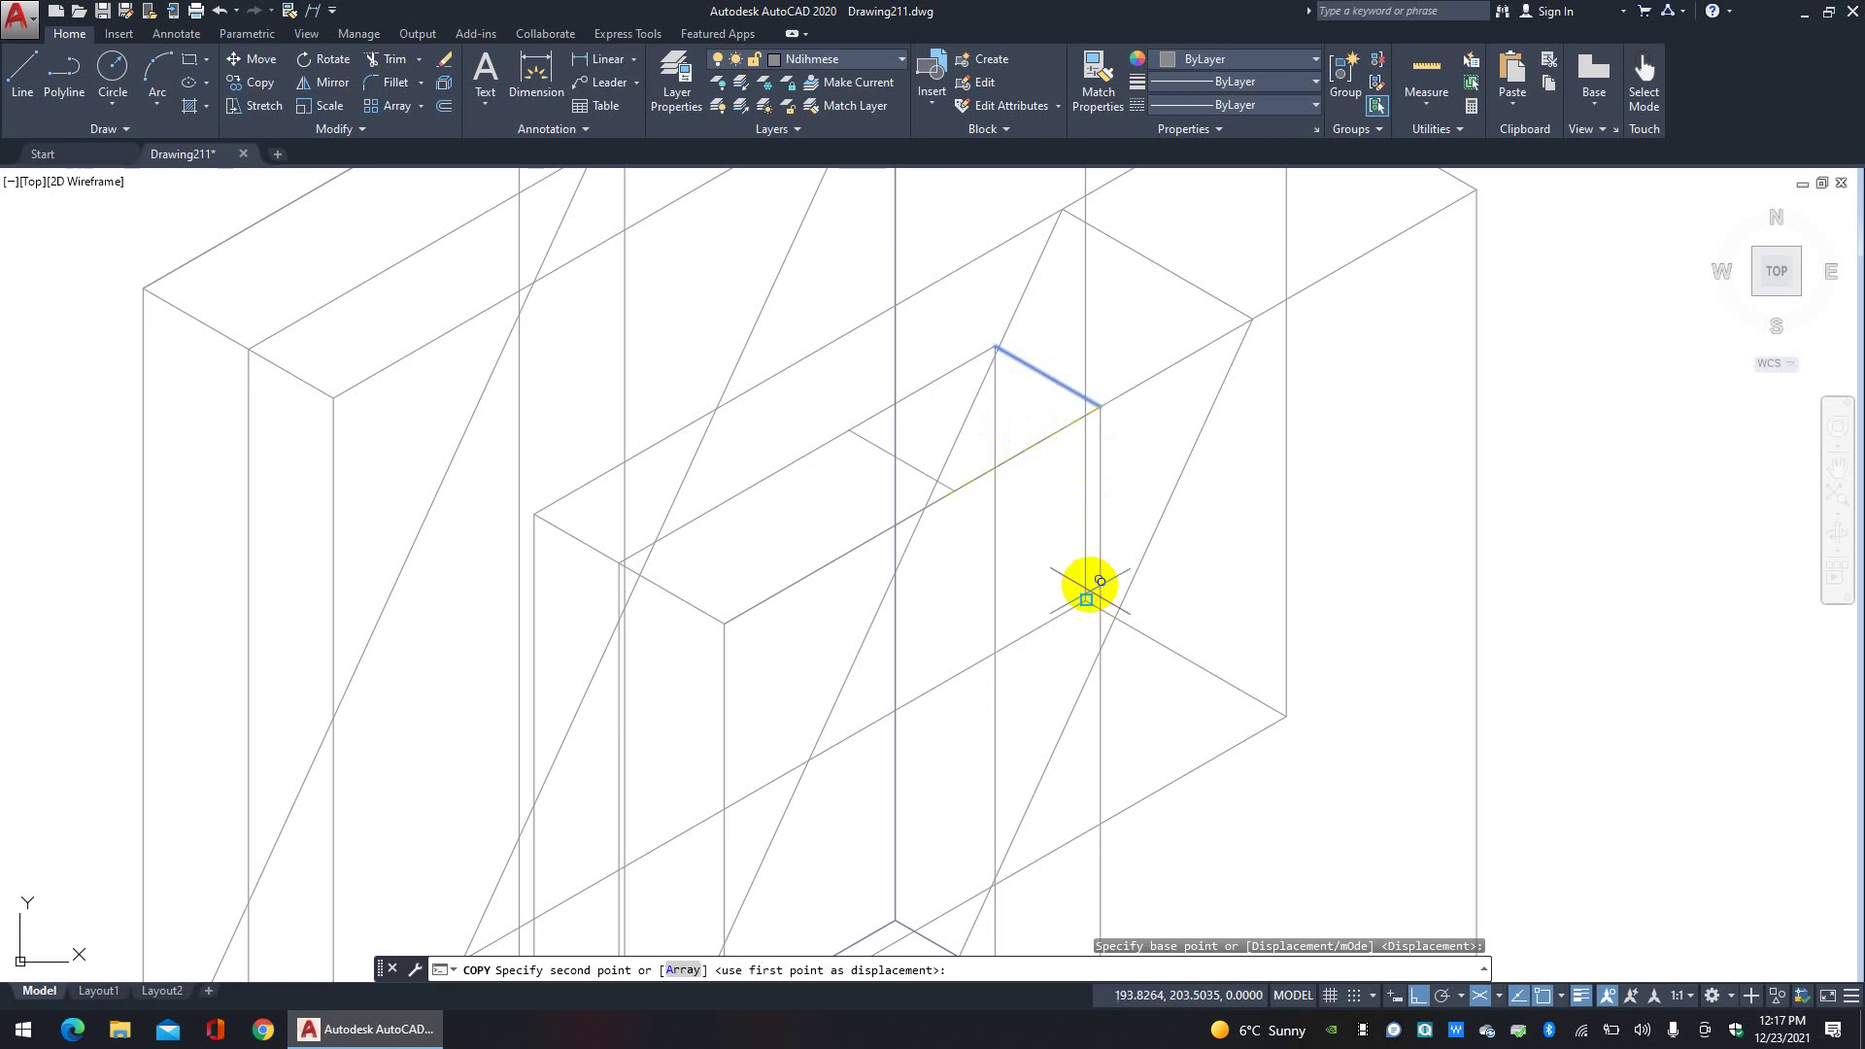
pyautogui.click(1099, 646)
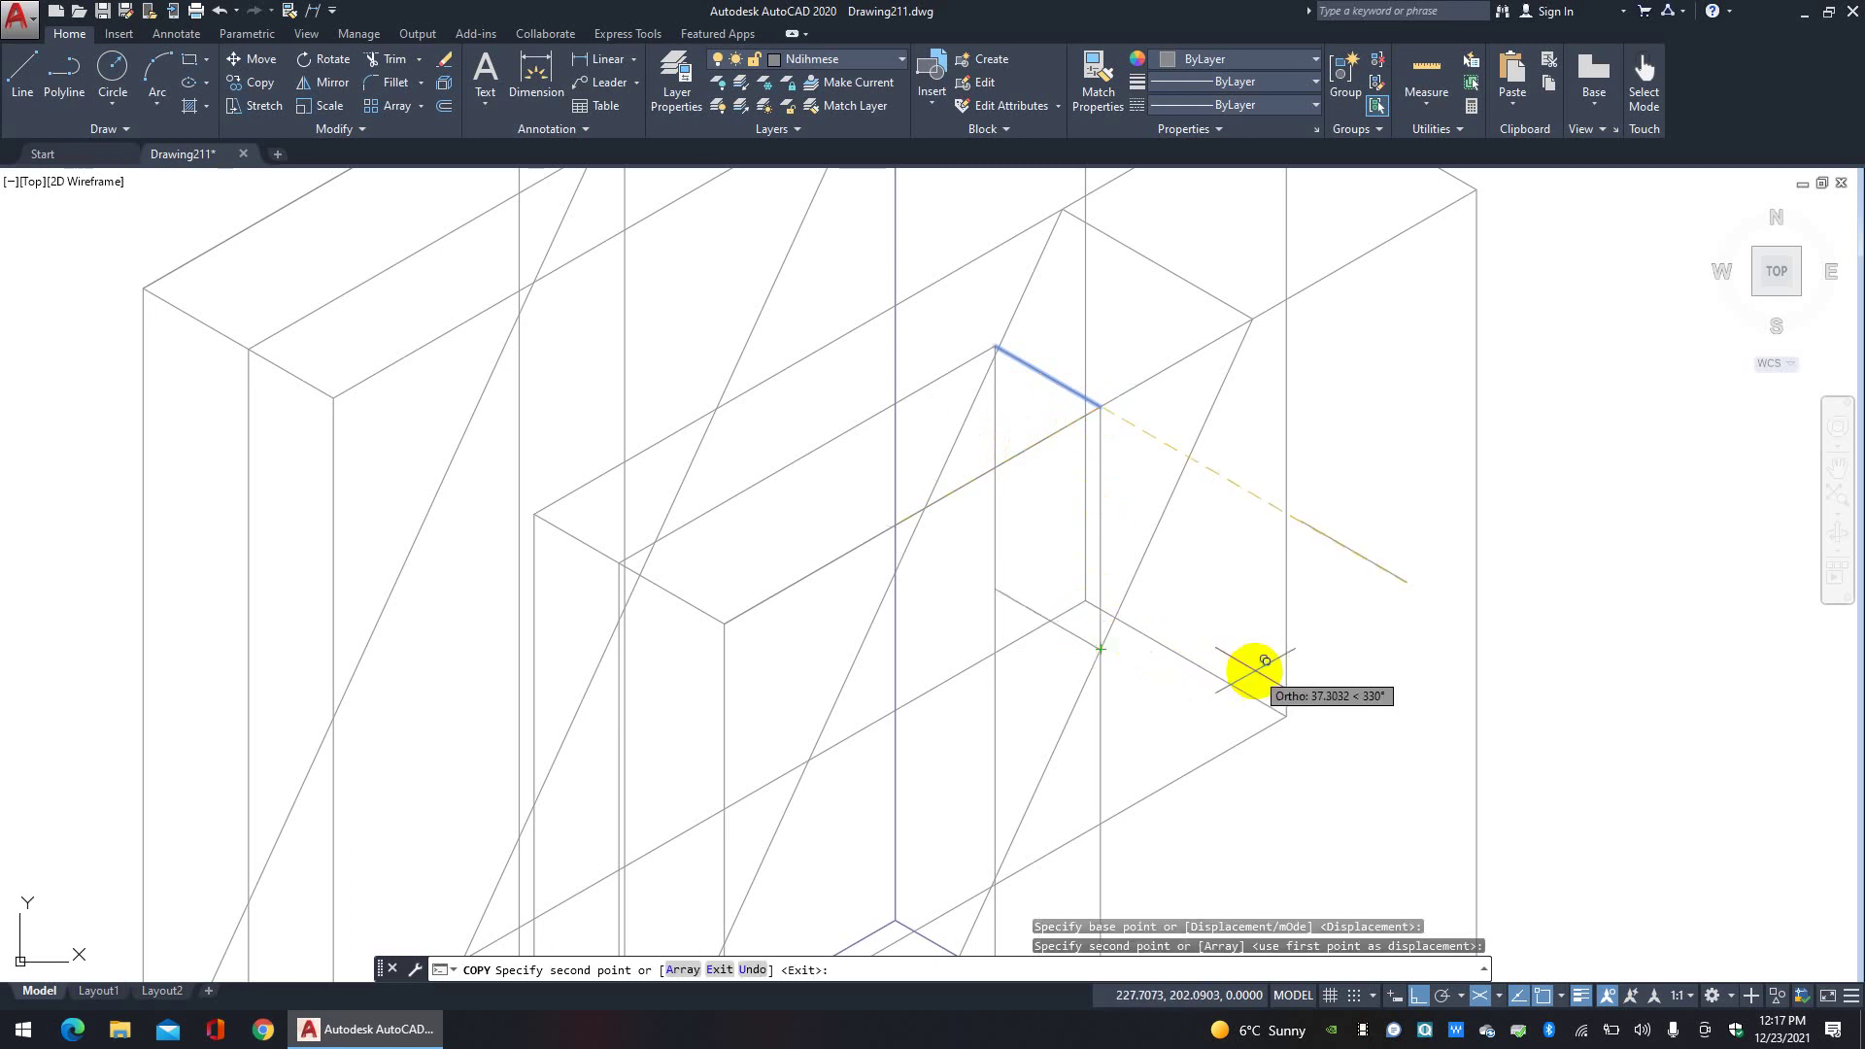
pyautogui.press('Escape')
pyautogui.scroll(-3, 1258, 642)
pyautogui.moveTo(1258, 642); pyautogui.dragTo(1237, 496, button='middle')
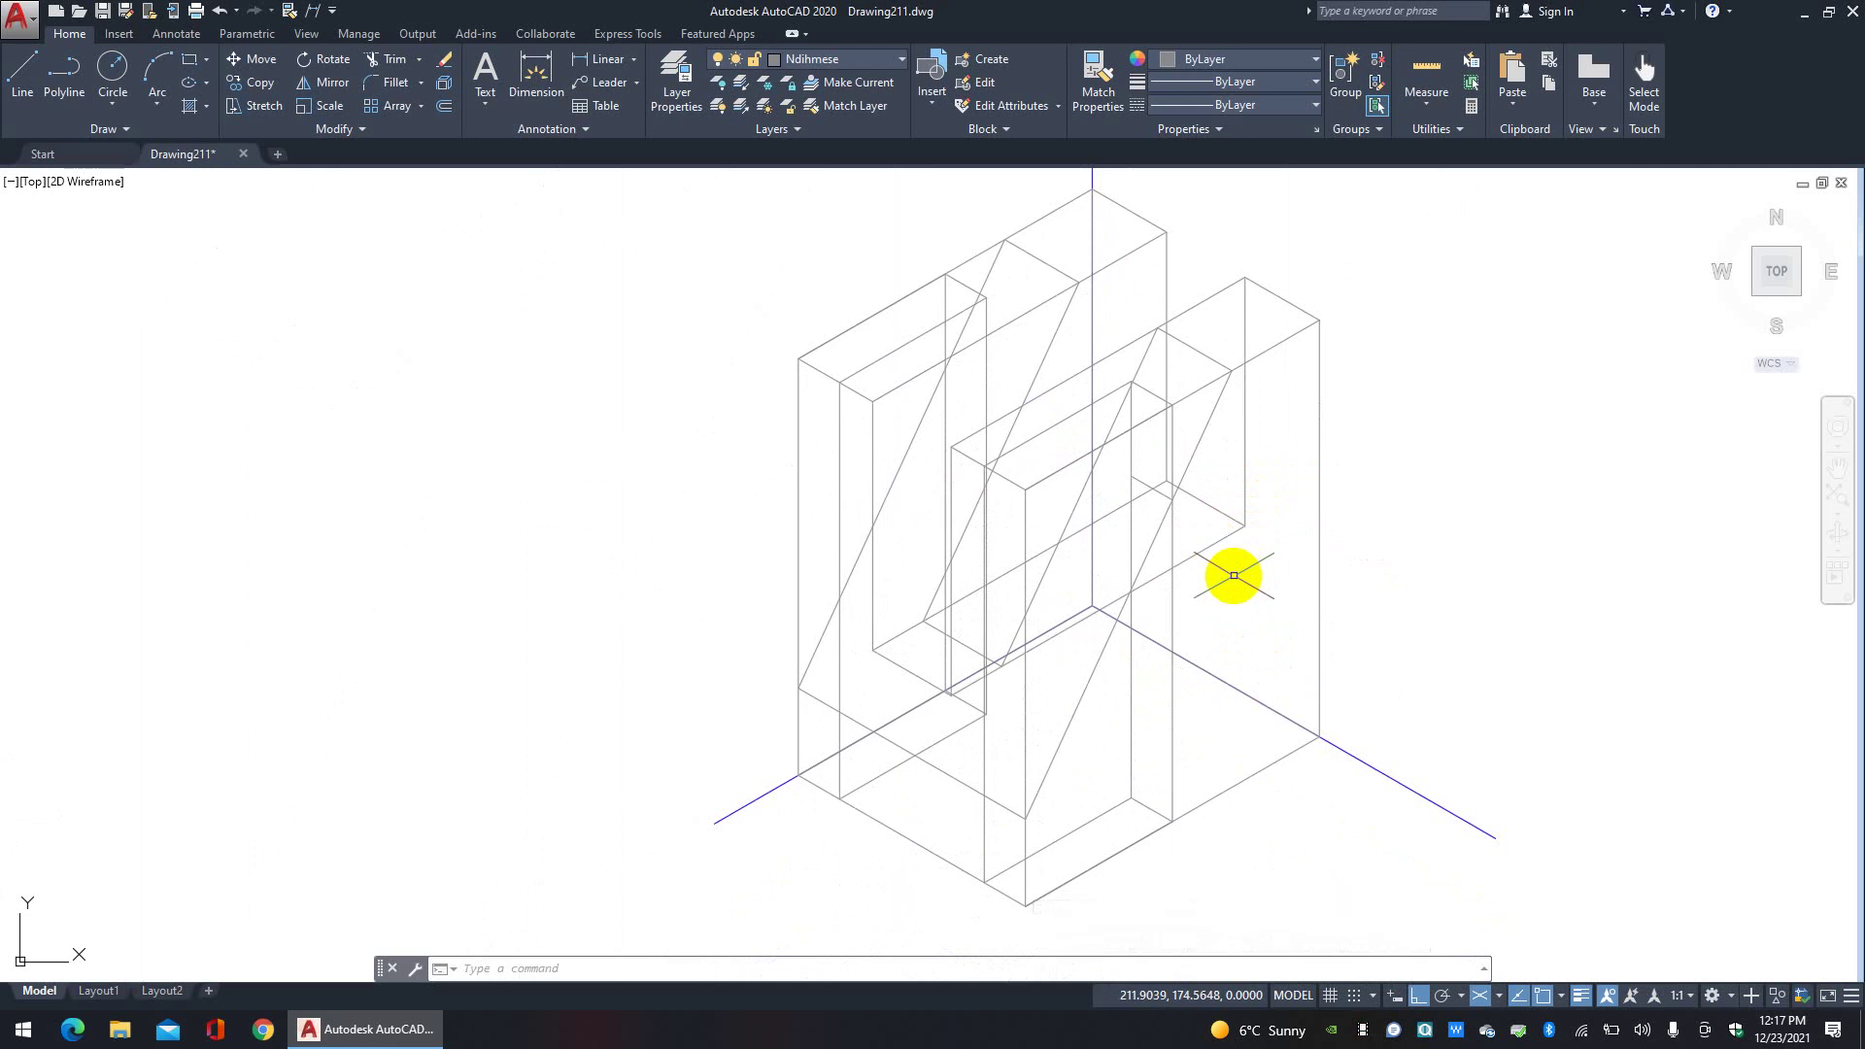
# Step: Copy the right face's sloping line from its top end to the inner end of the lowered short notch line
pyautogui.click(1202, 447)
pyautogui.click(251, 81)
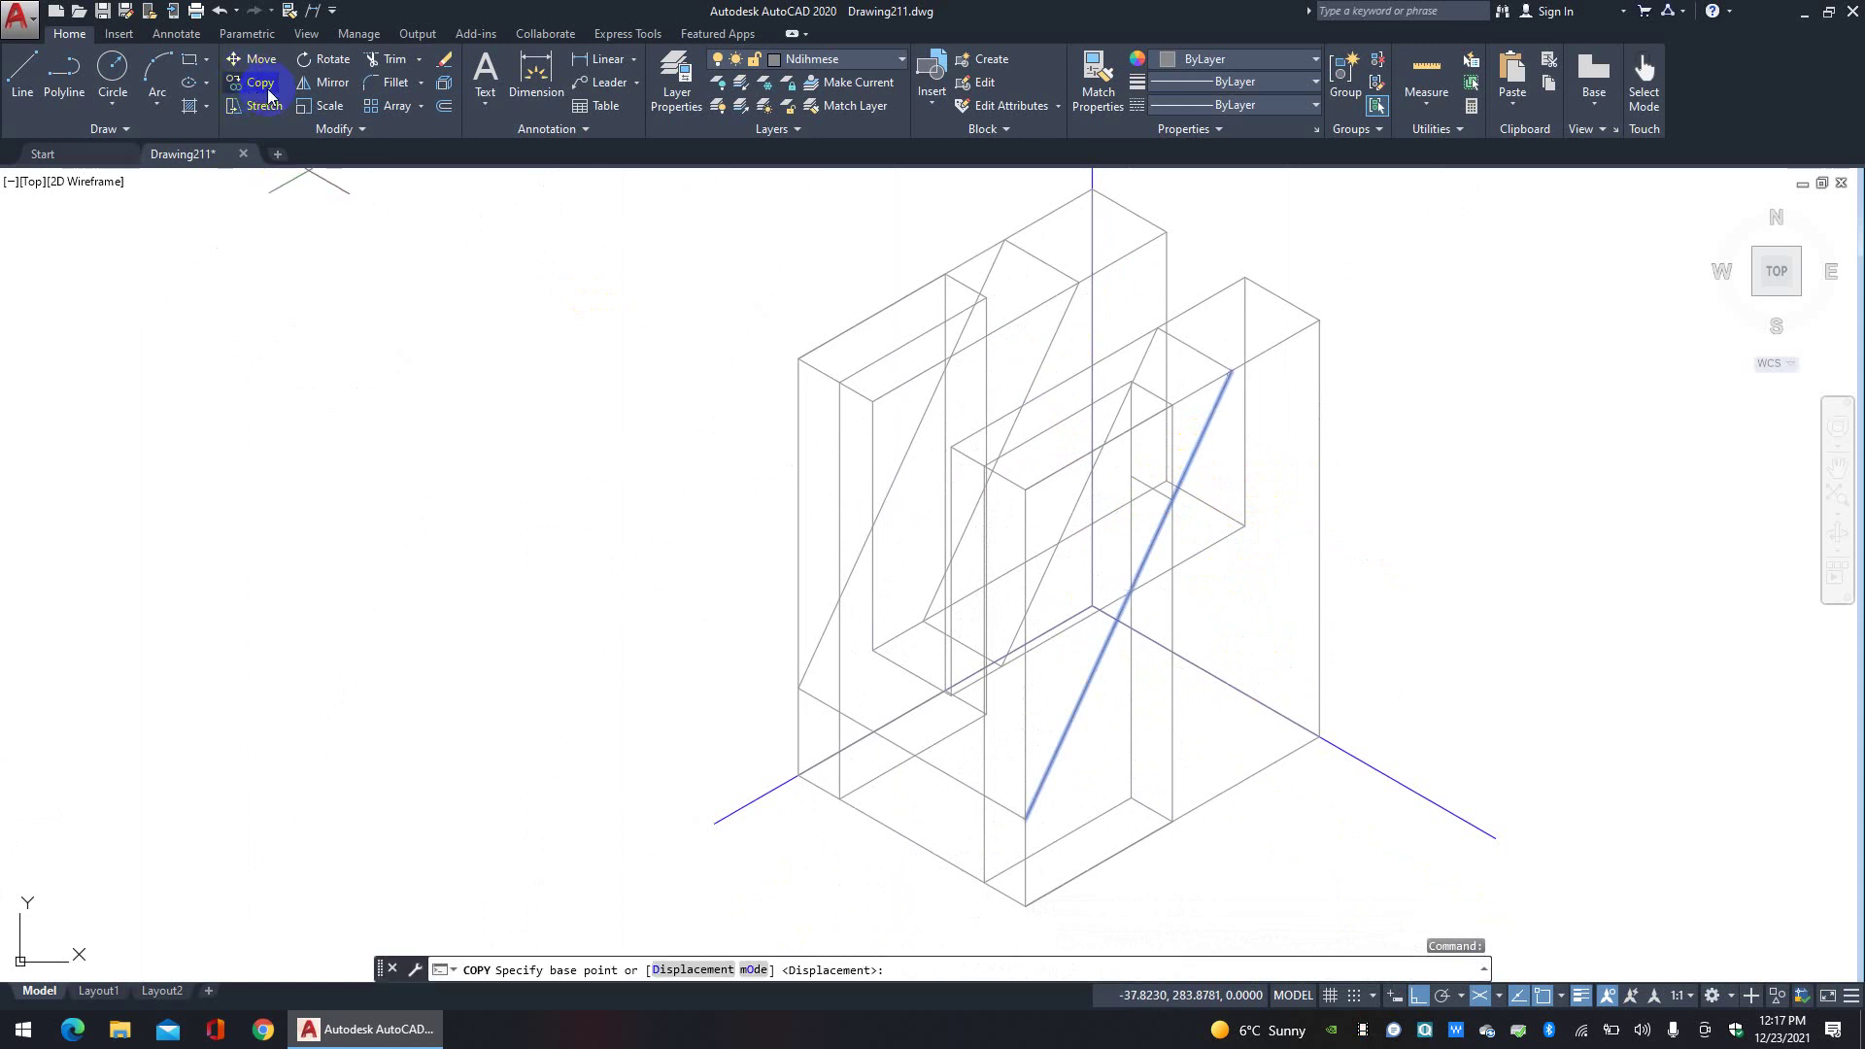
pyautogui.click(1231, 370)
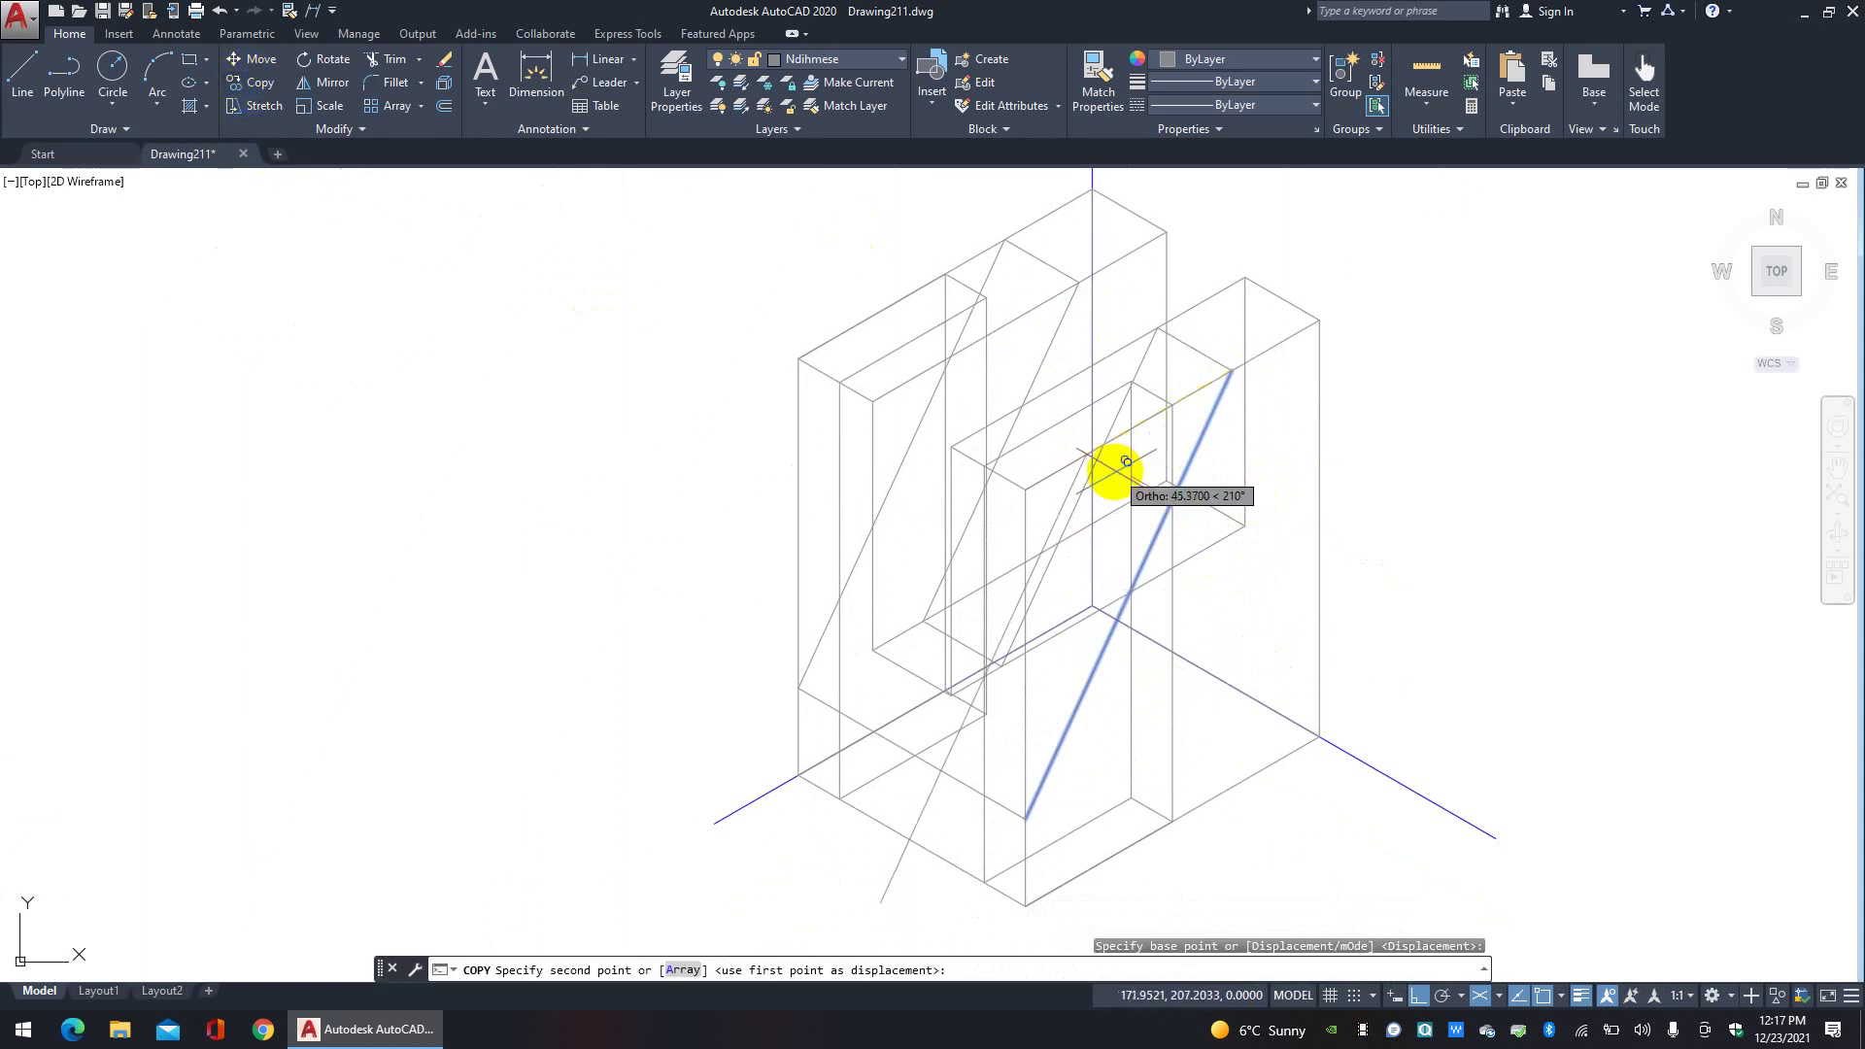
pyautogui.scroll(3, 1117, 466)
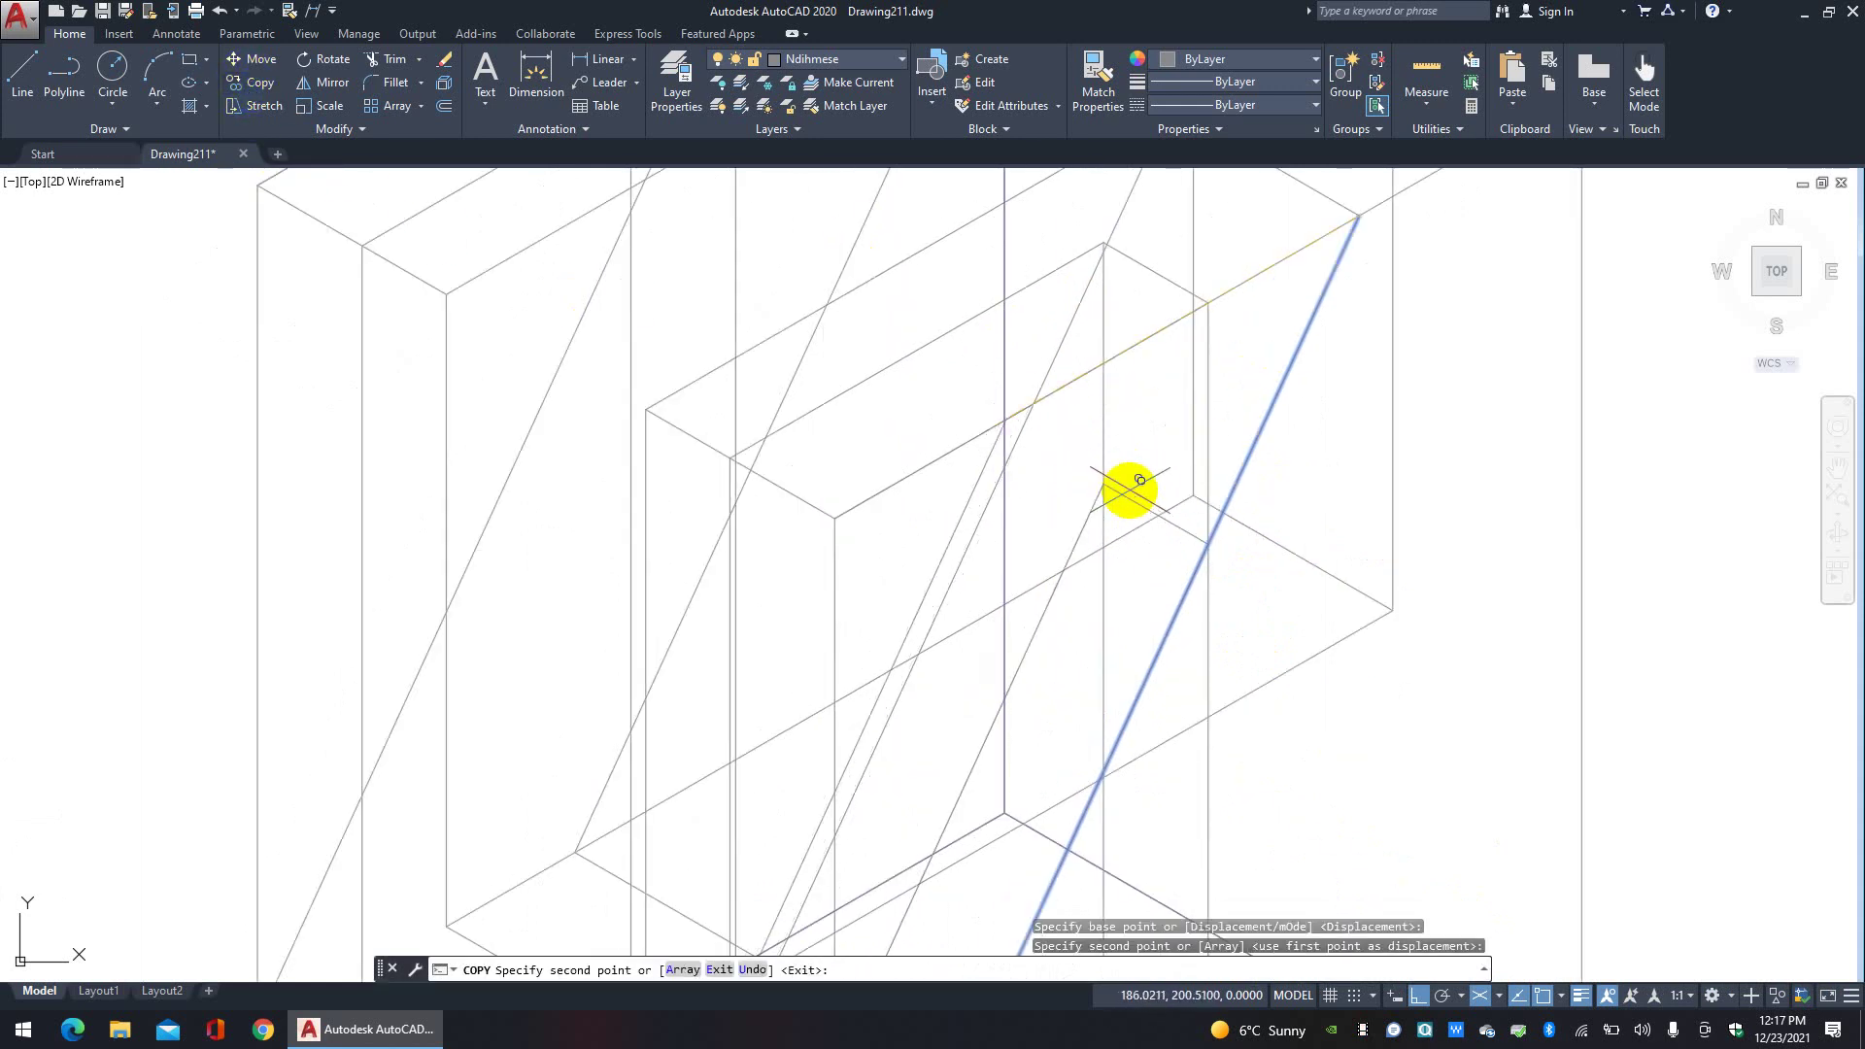
pyautogui.scroll(-5, 1124, 491)
pyautogui.click(1388, 392)
pyautogui.rightClick(1377, 430)
pyautogui.click(1380, 433)
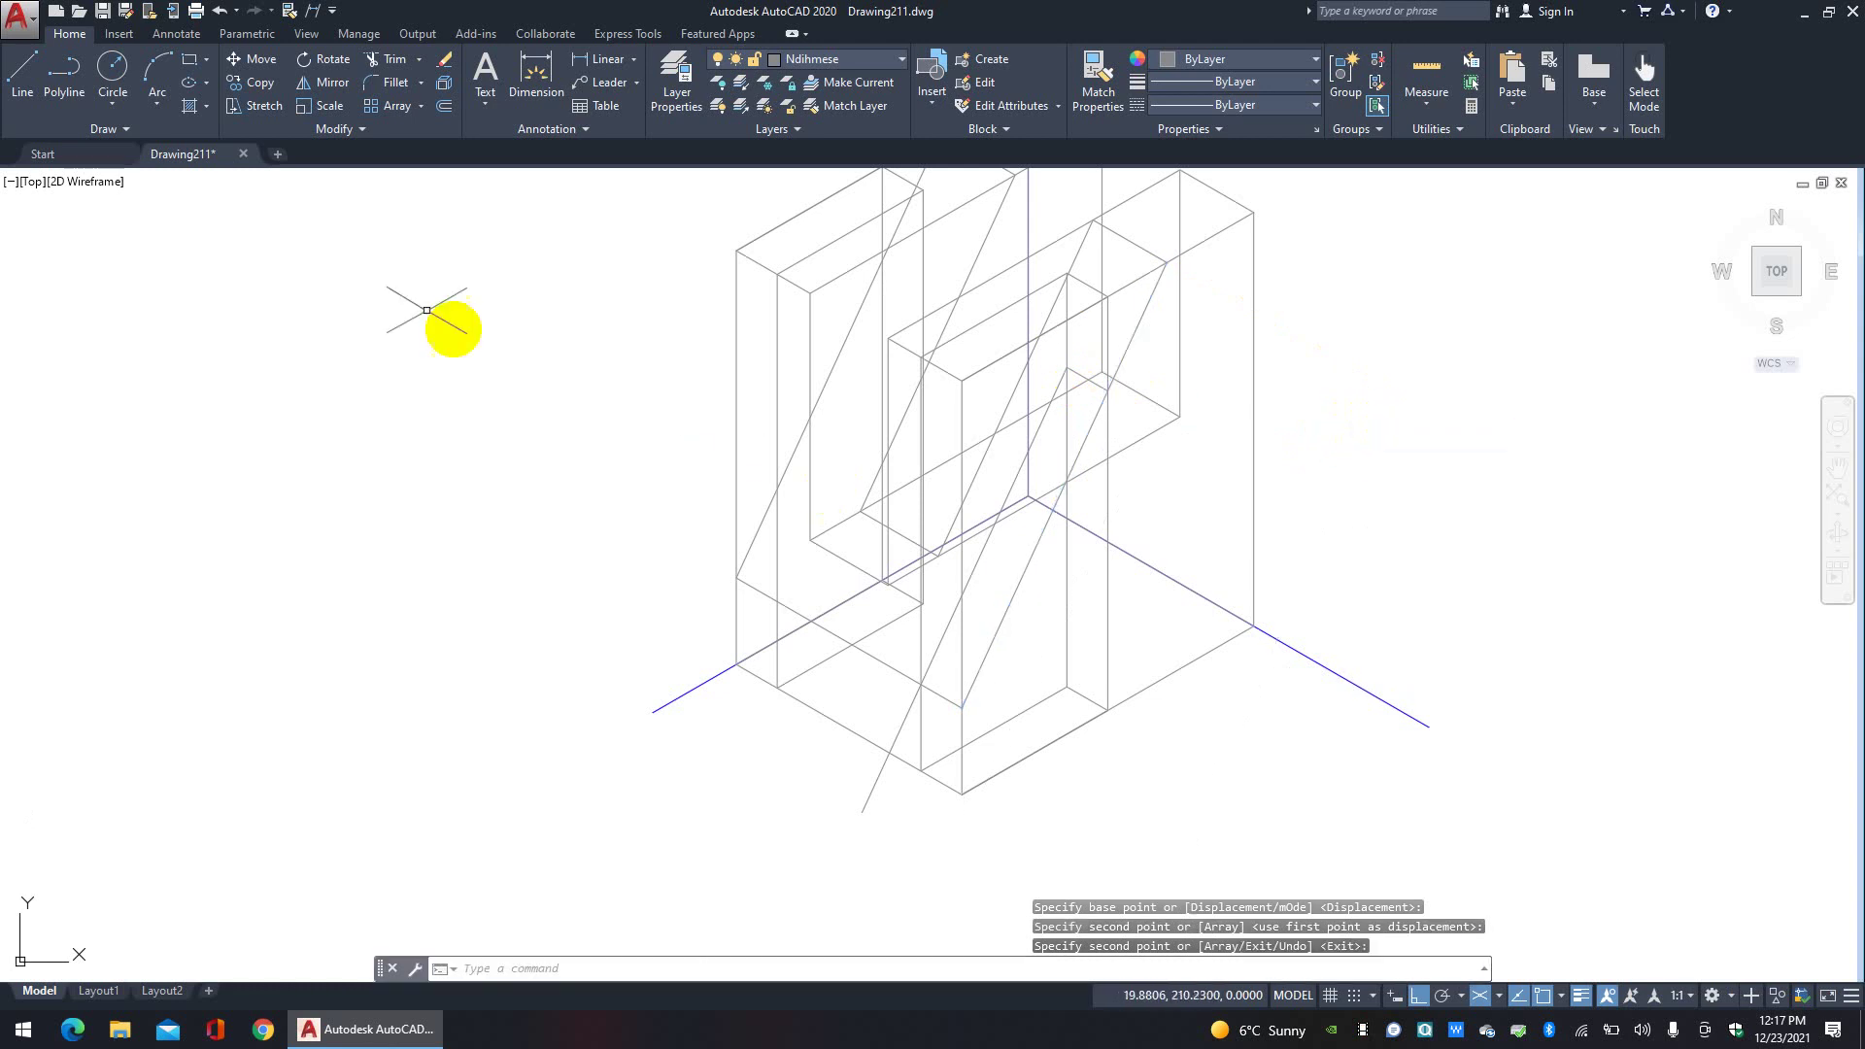
# Step: Trim the overhanging lower end of the copied sloping line at the front face's lower slope edge
pyautogui.click(389, 60)
pyautogui.click(934, 692)
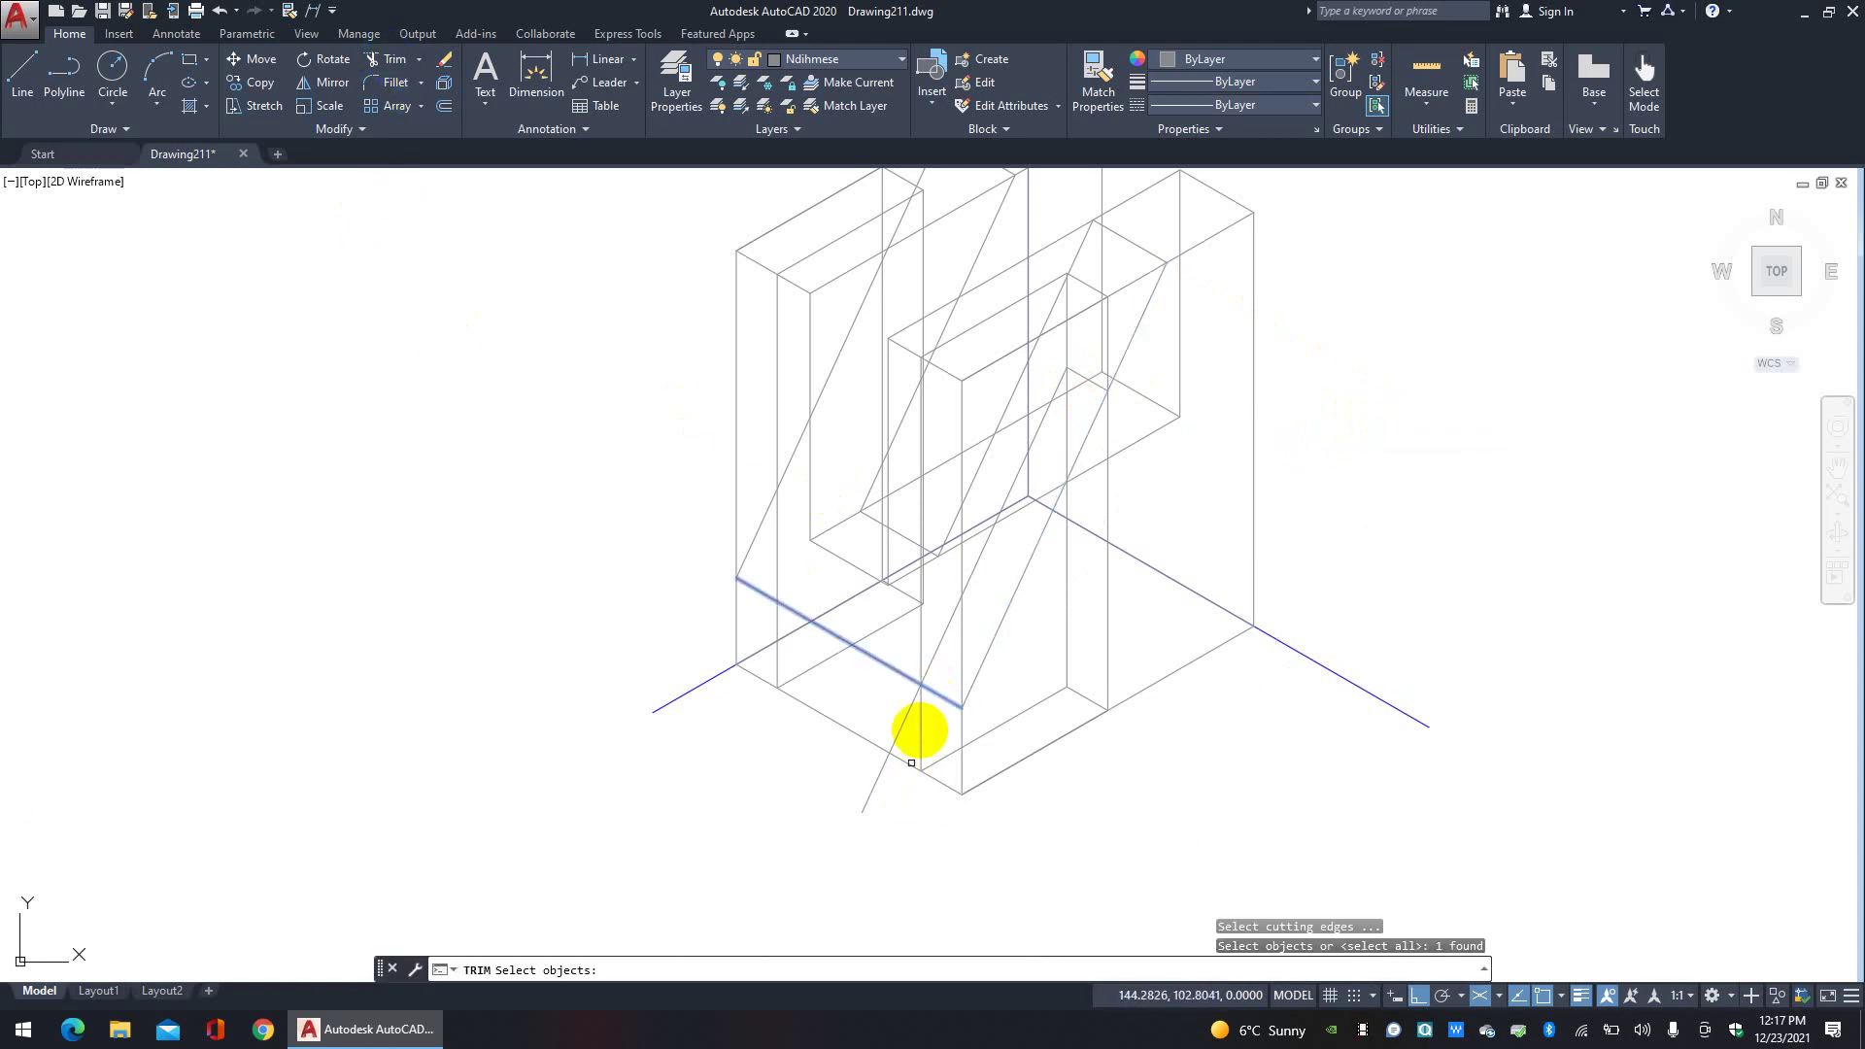
pyautogui.press('Return')
pyautogui.click(903, 812)
pyautogui.click(849, 783)
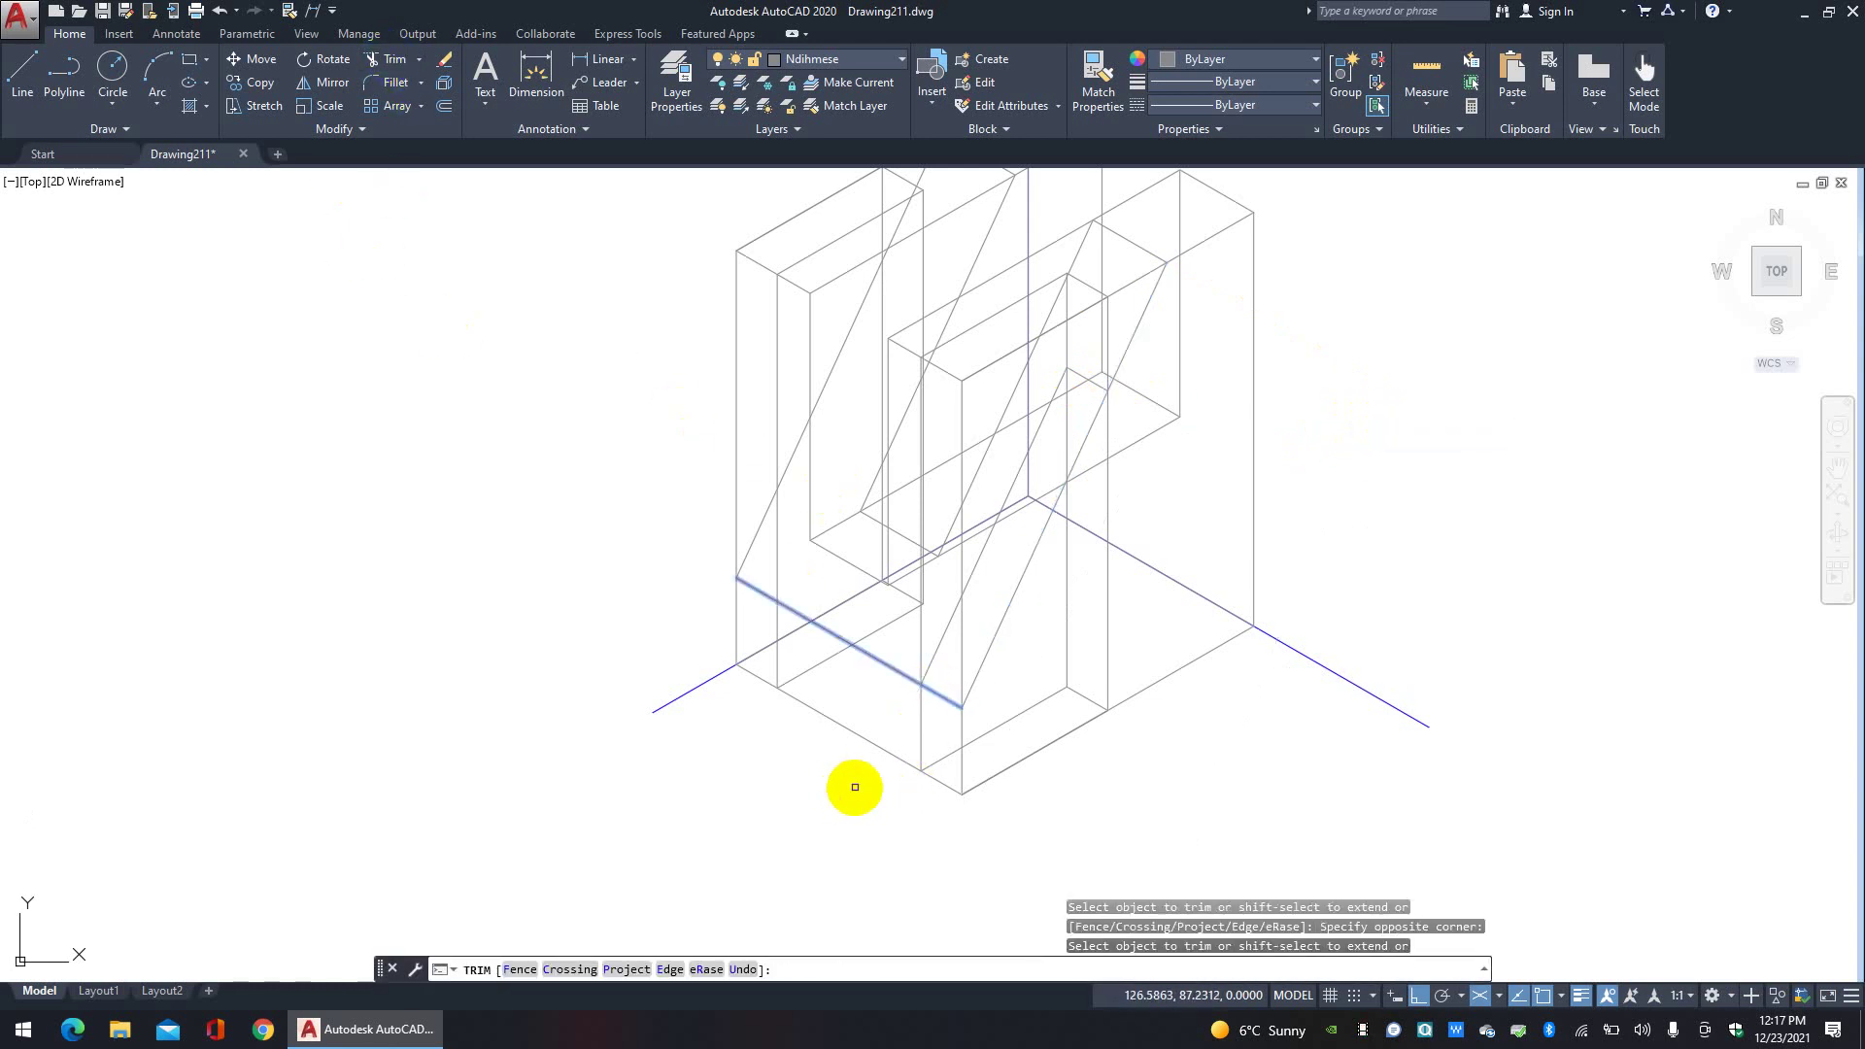
pyautogui.rightClick(859, 784)
pyautogui.click(841, 494)
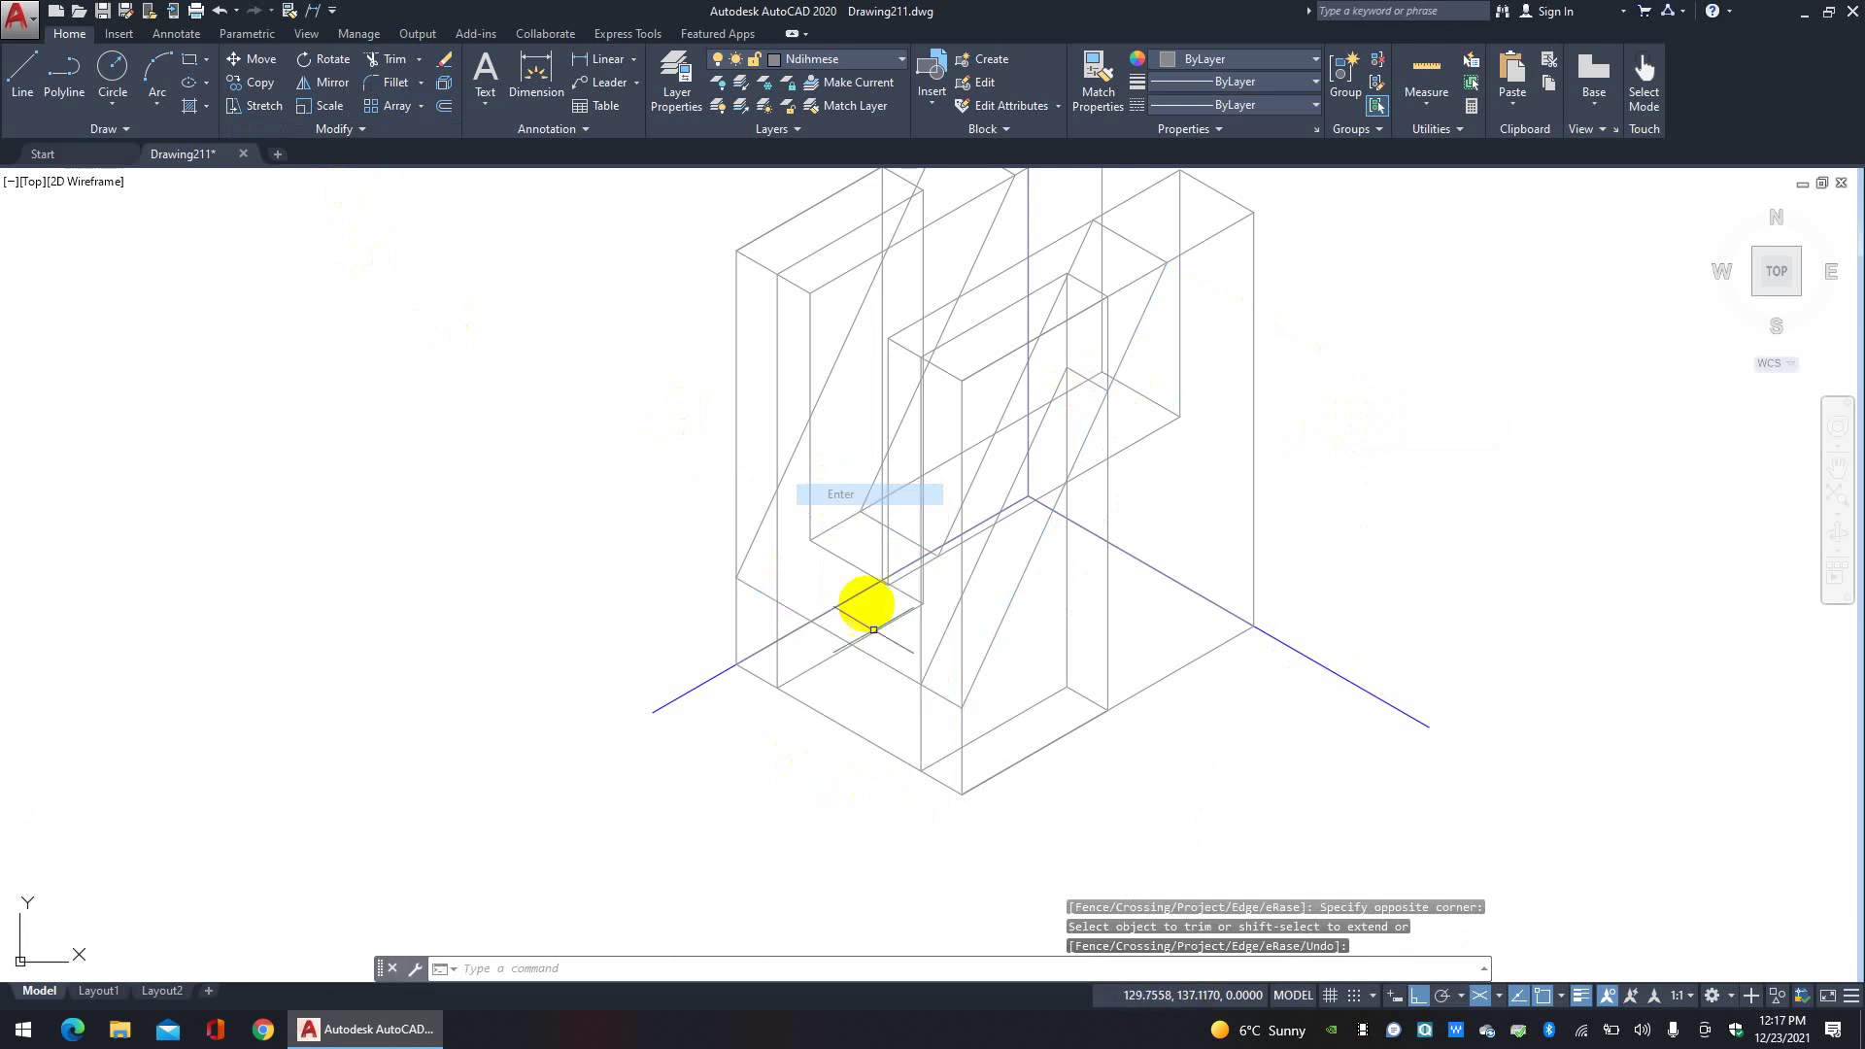
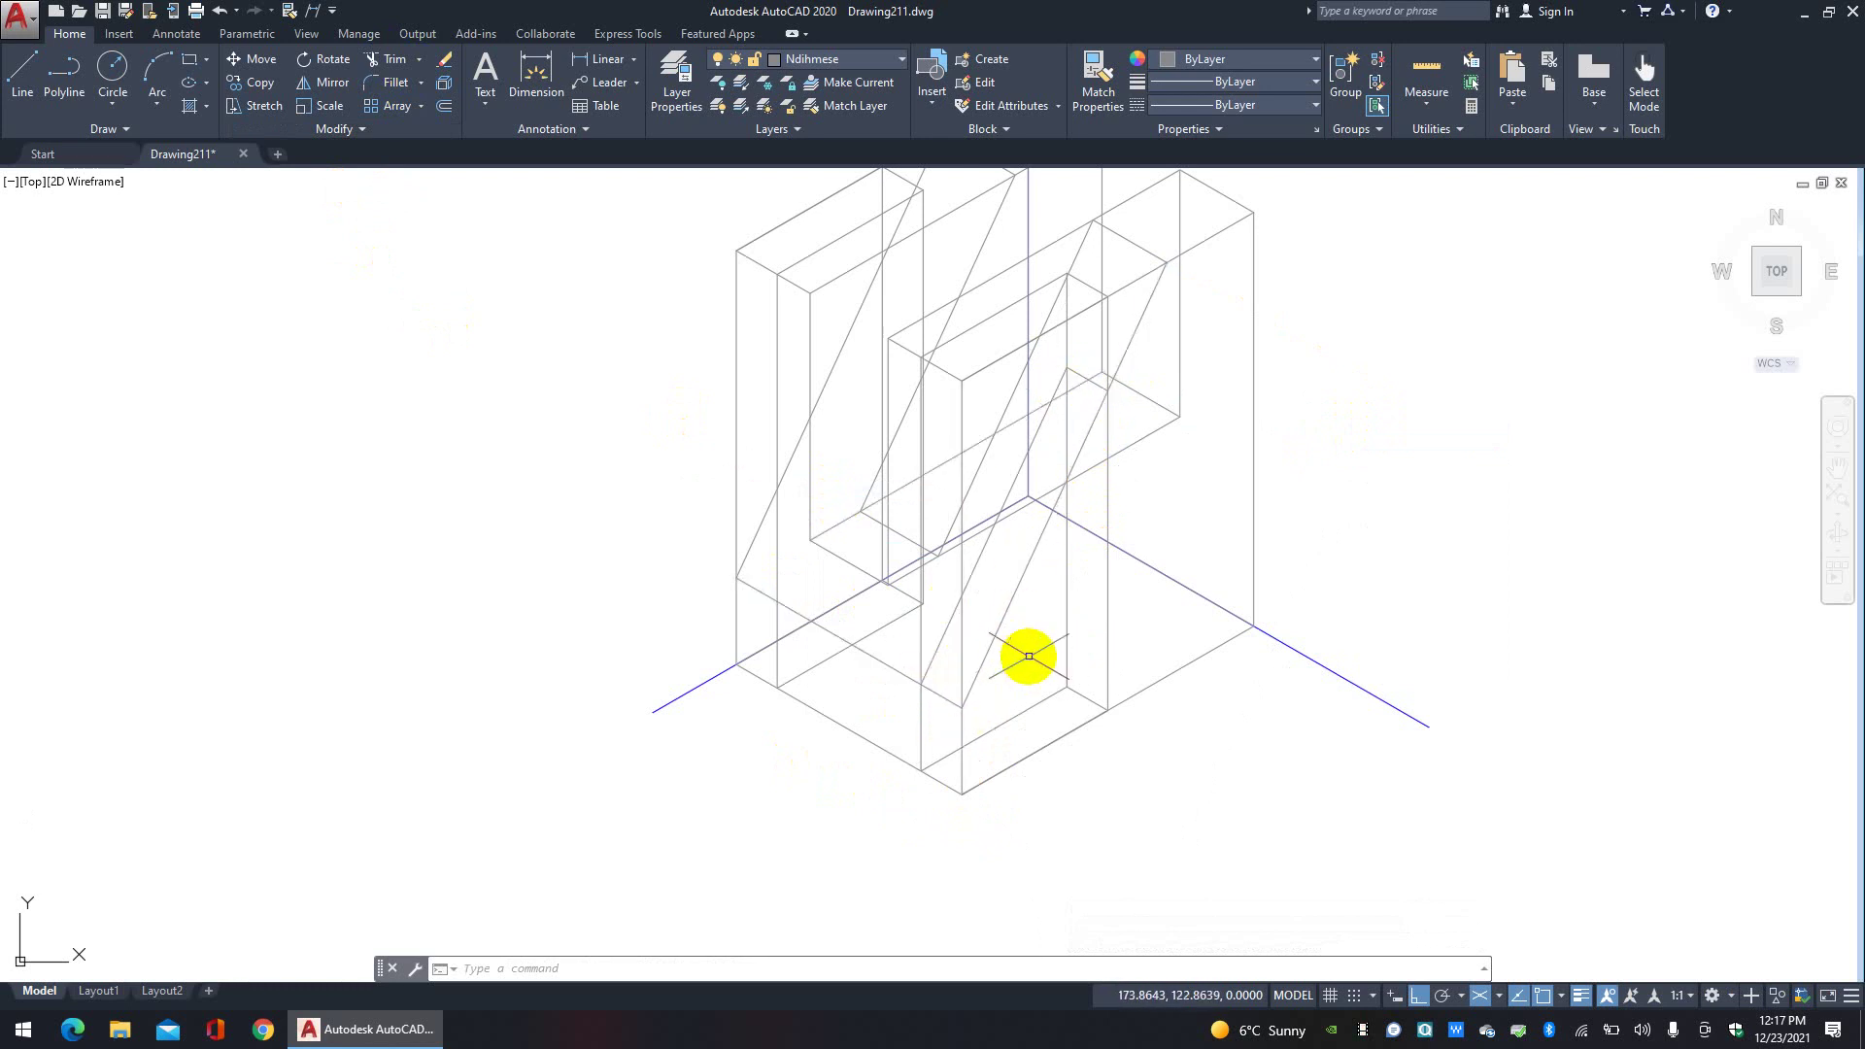
# Step: Examine the two parallel sloping lines at the right prong's front notch by highlighting them together
pyautogui.click(1028, 591)
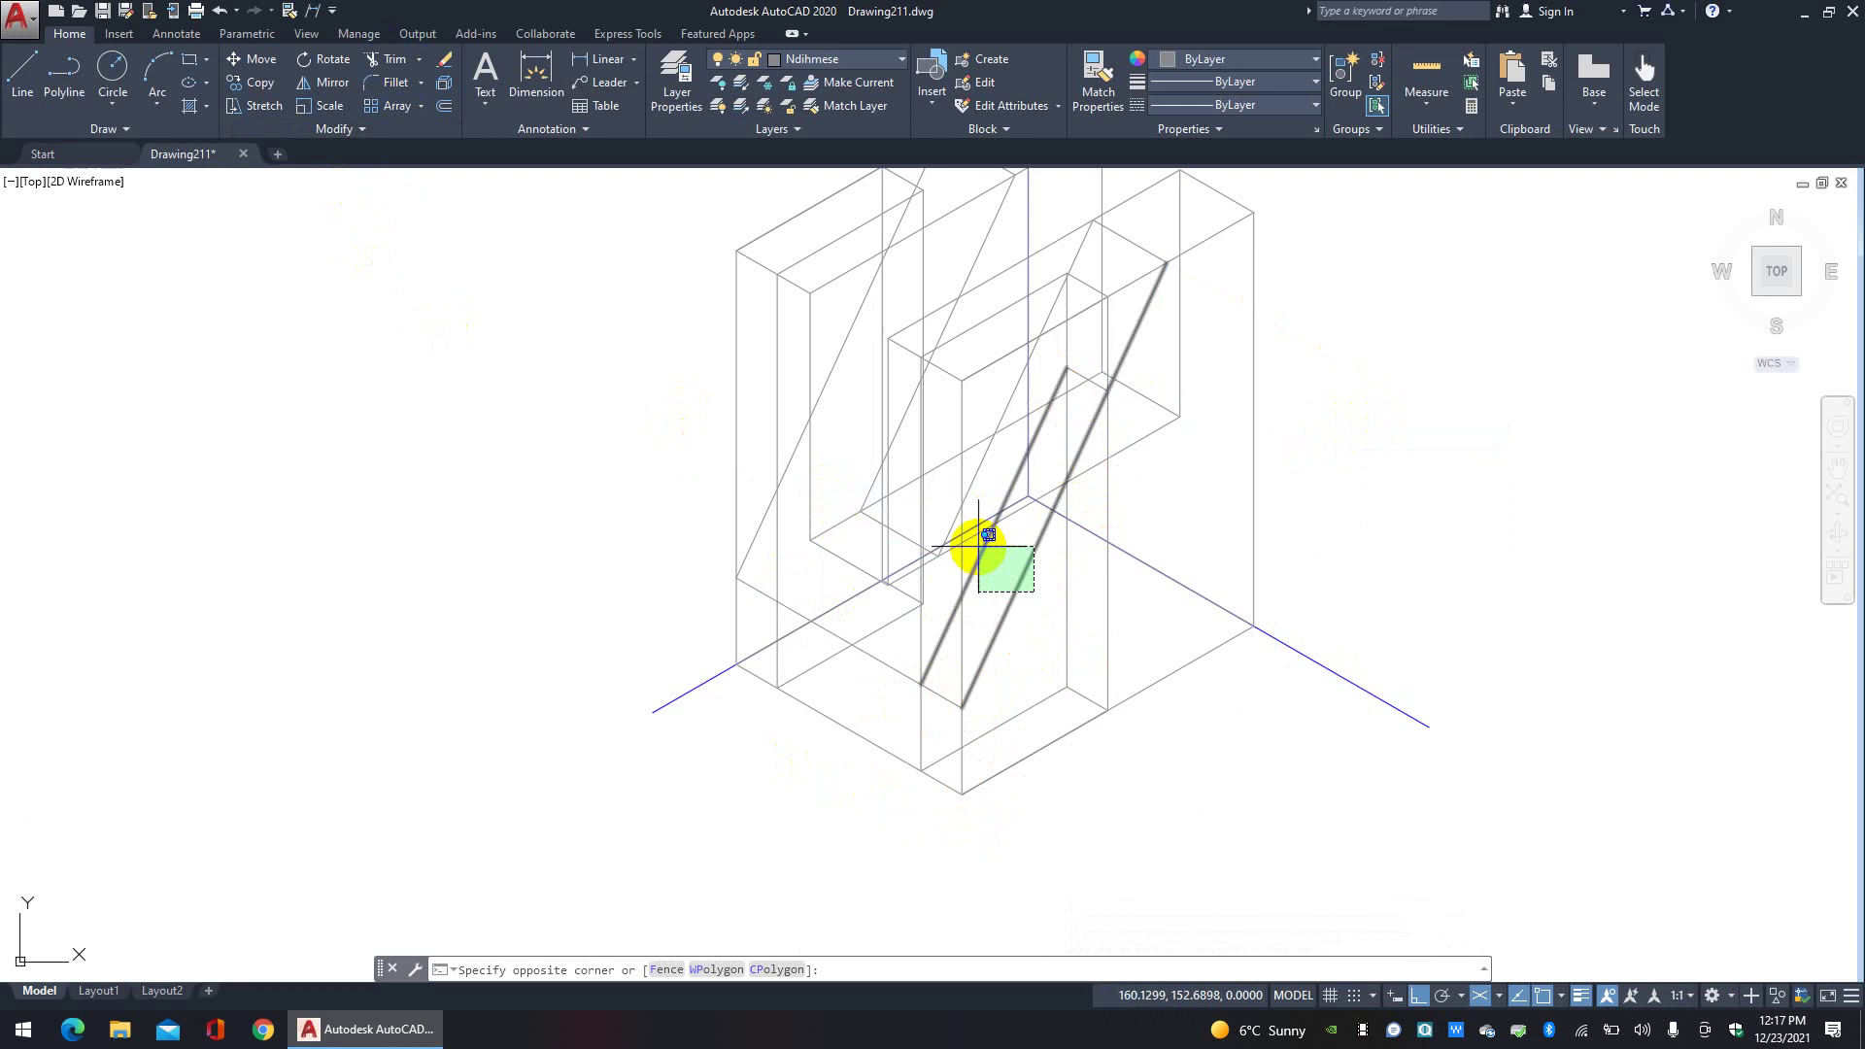
pyautogui.click(970, 541)
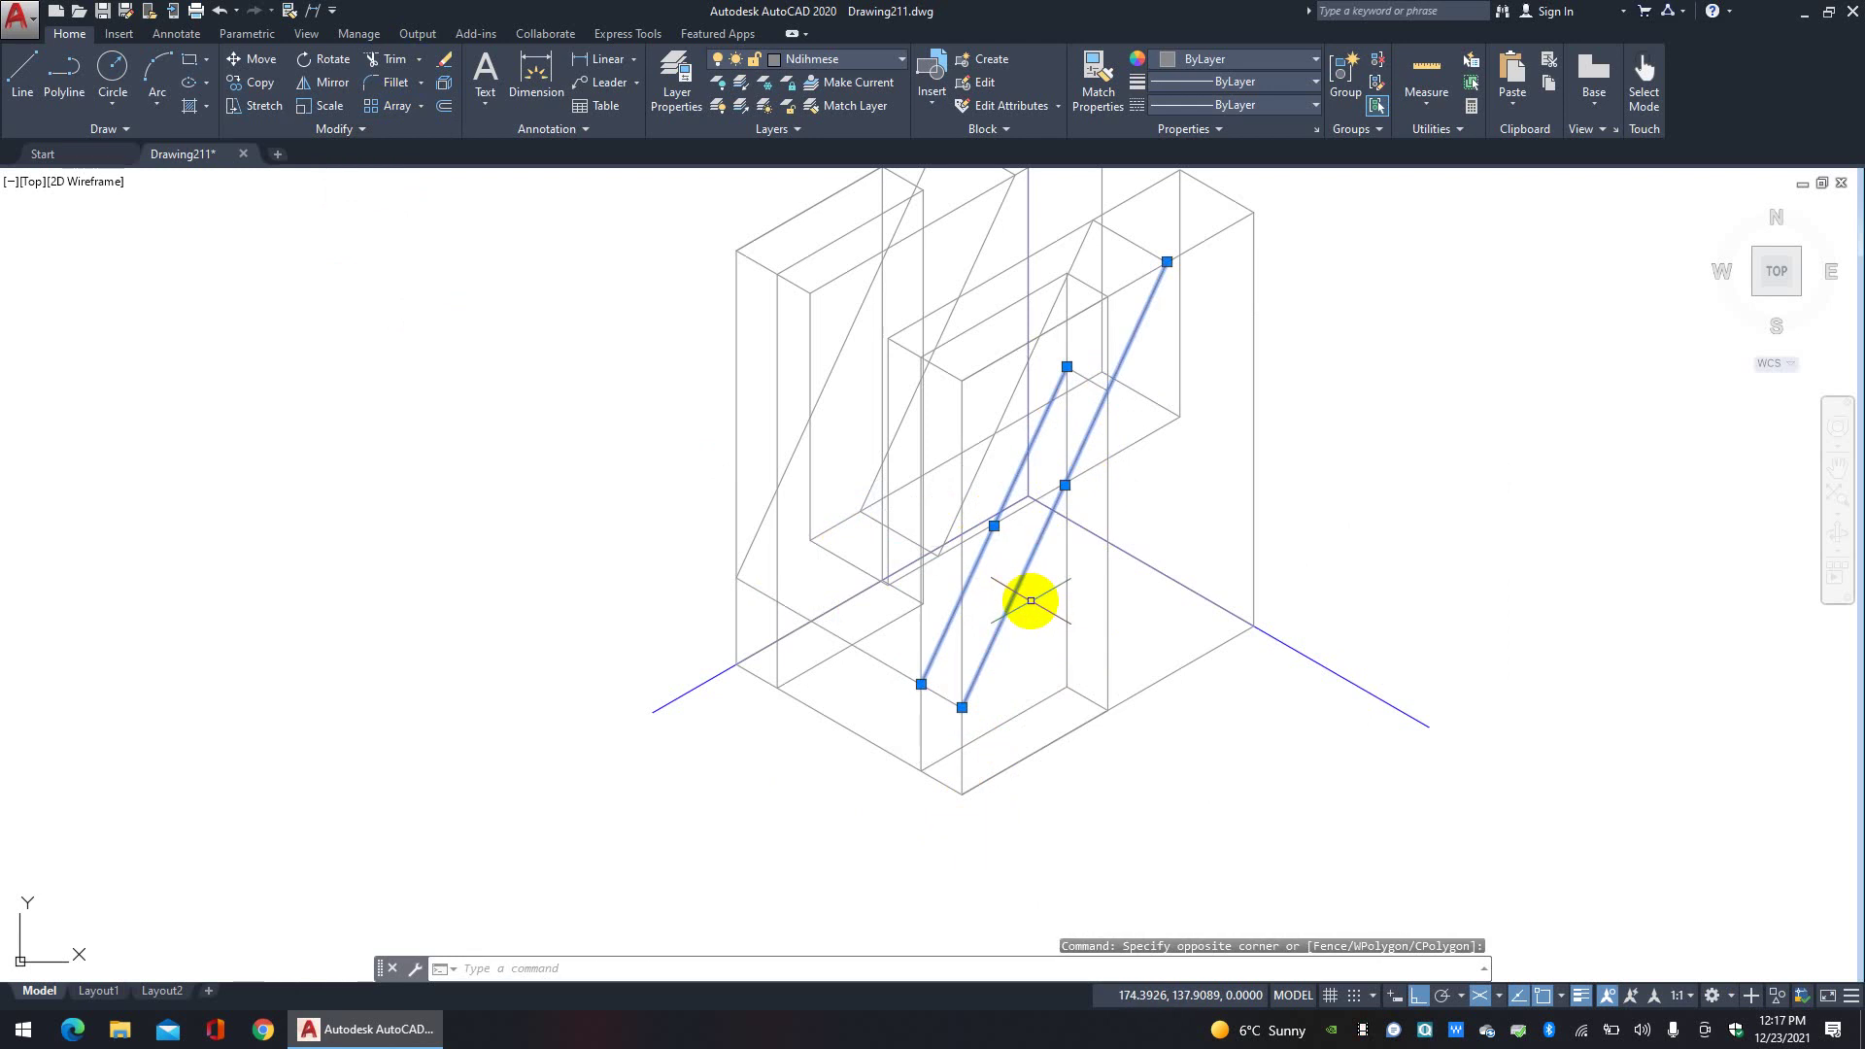
pyautogui.moveTo(1039, 600); pyautogui.dragTo(1082, 691, button='middle')
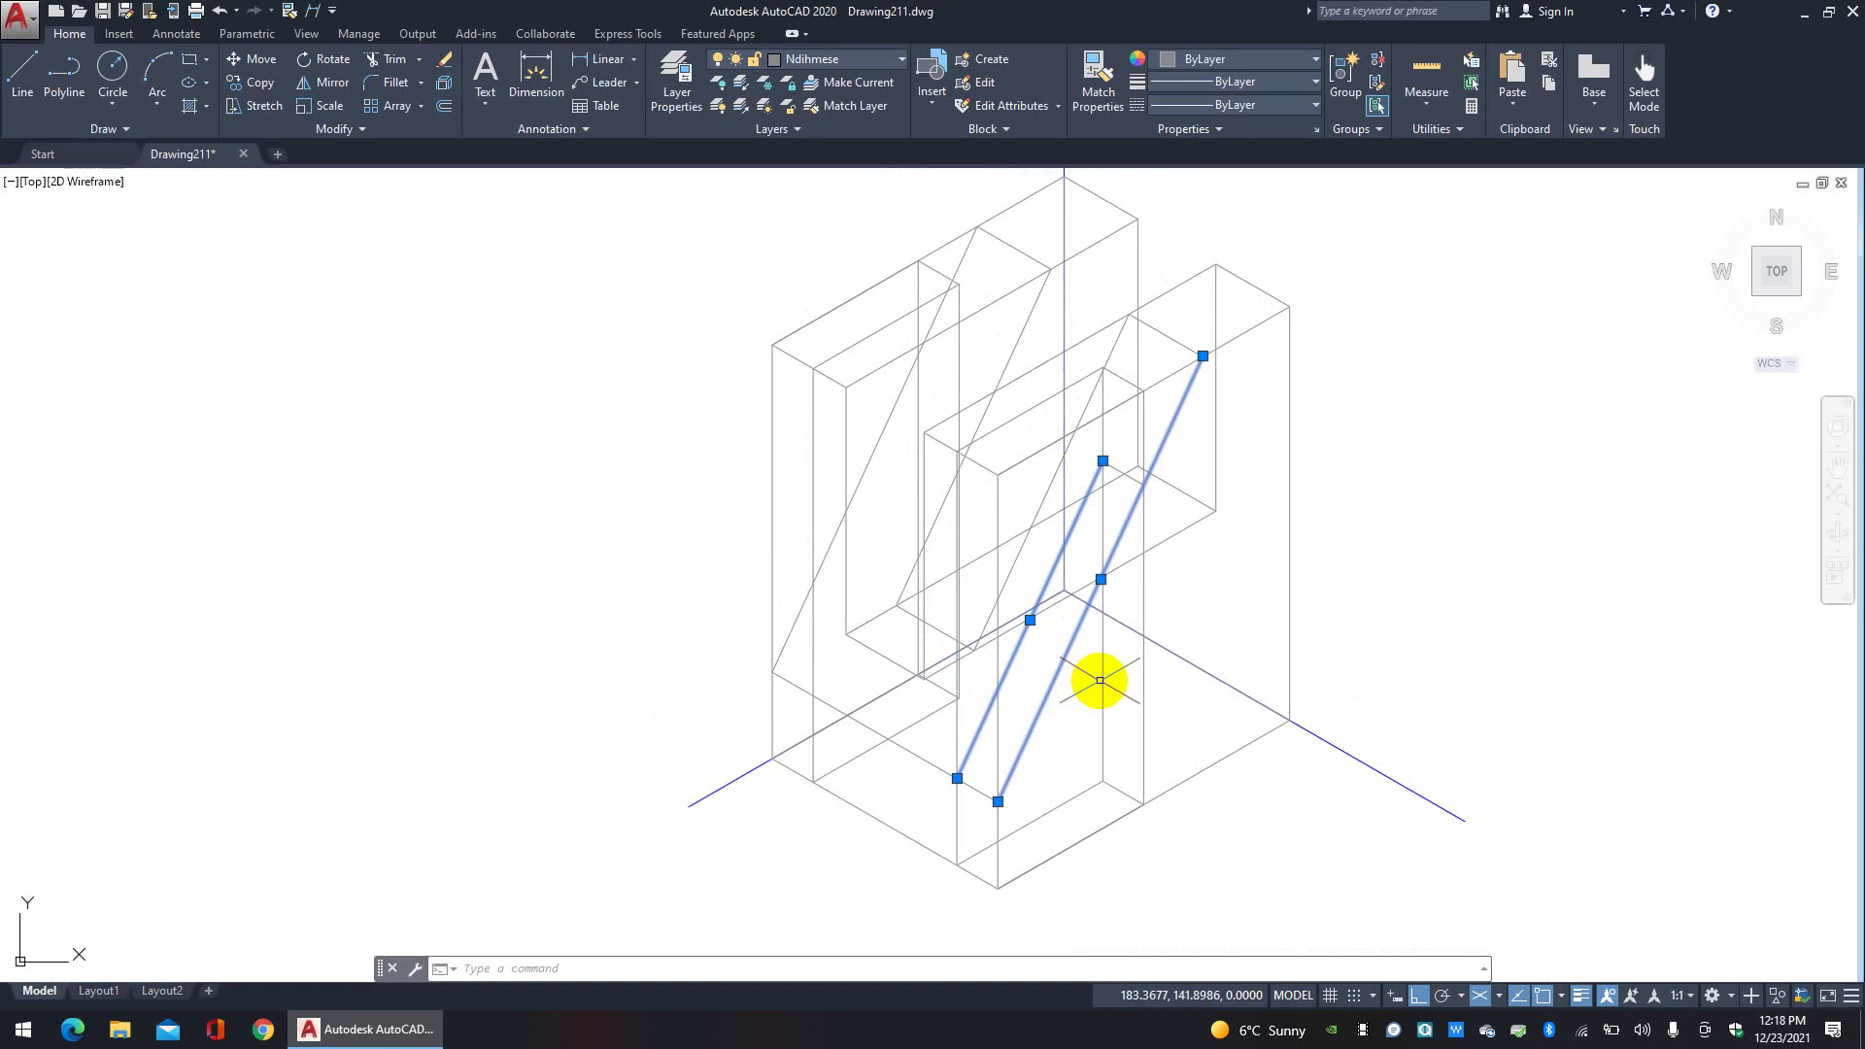
pyautogui.press('Escape')
# Step: Select the shorter, trimmed sloping line at the inner side of the right prong's notch
pyautogui.click(973, 742)
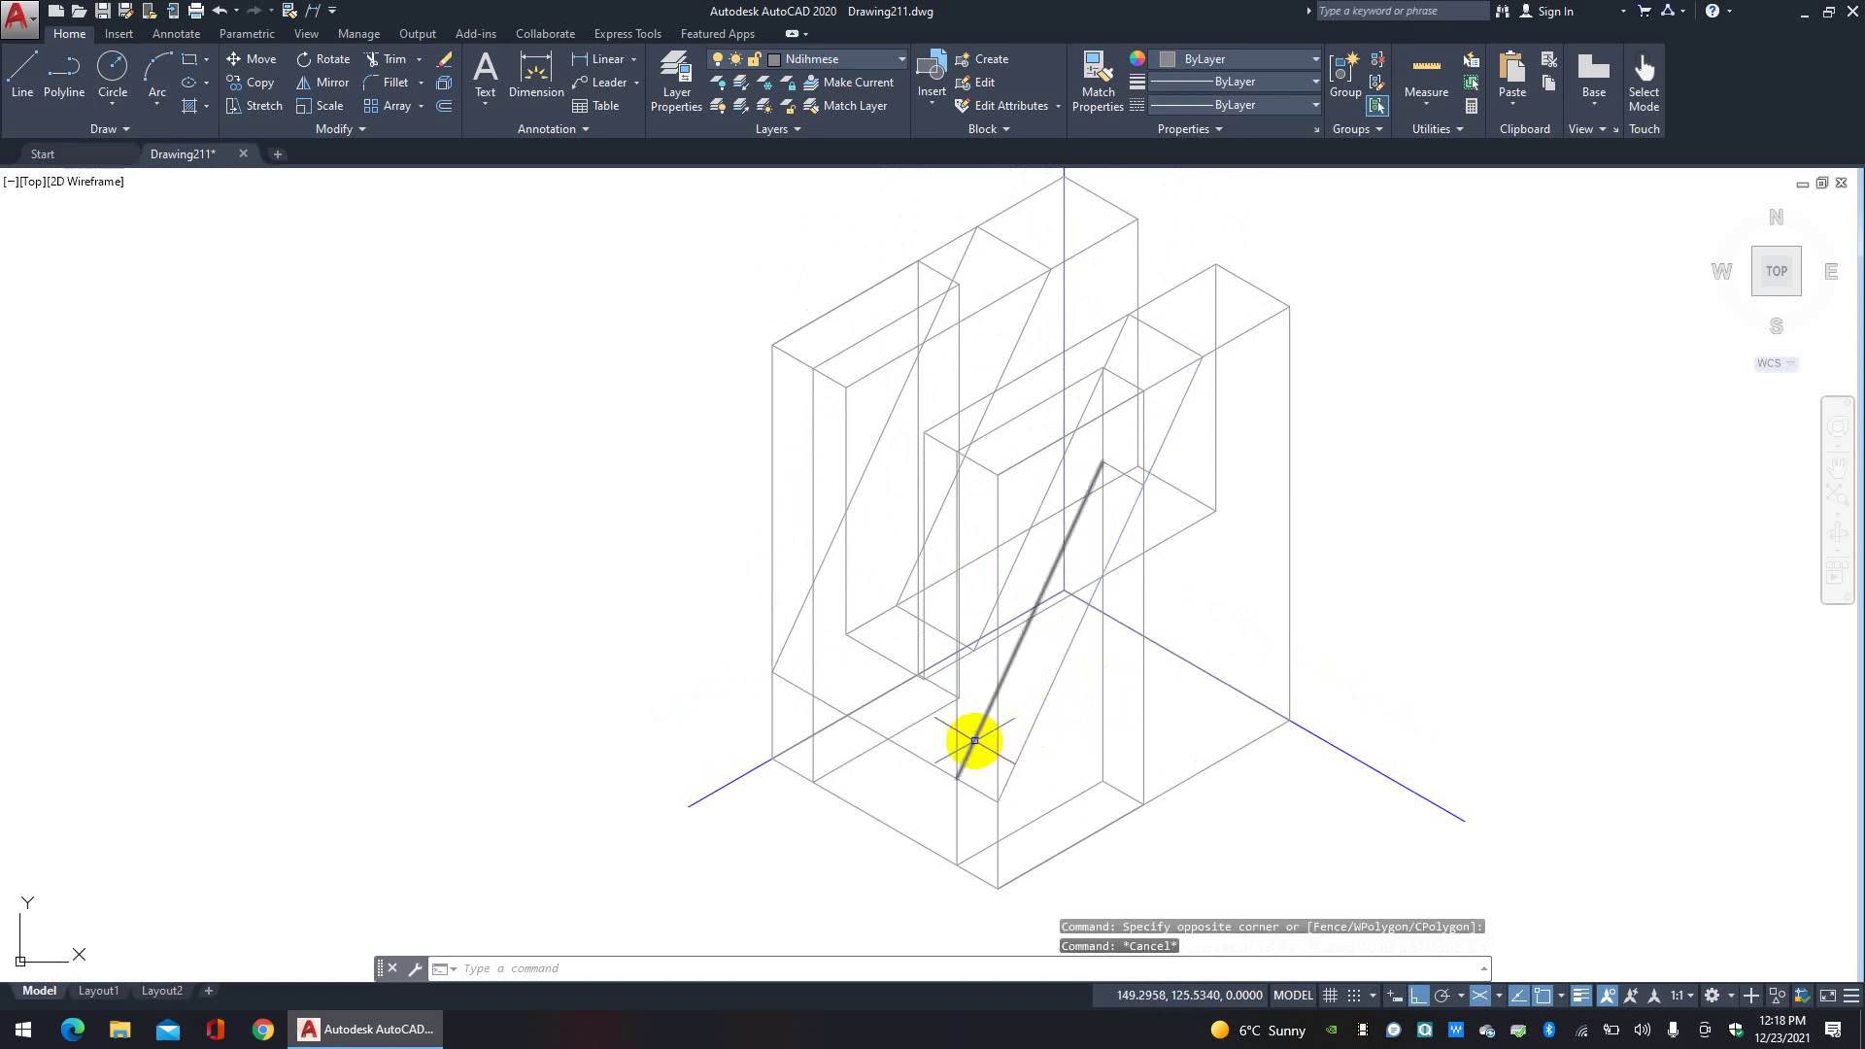
# Step: Copy the sloped line from the front vertical edge to the matching corner near the base block's left edge
pyautogui.click(260, 84)
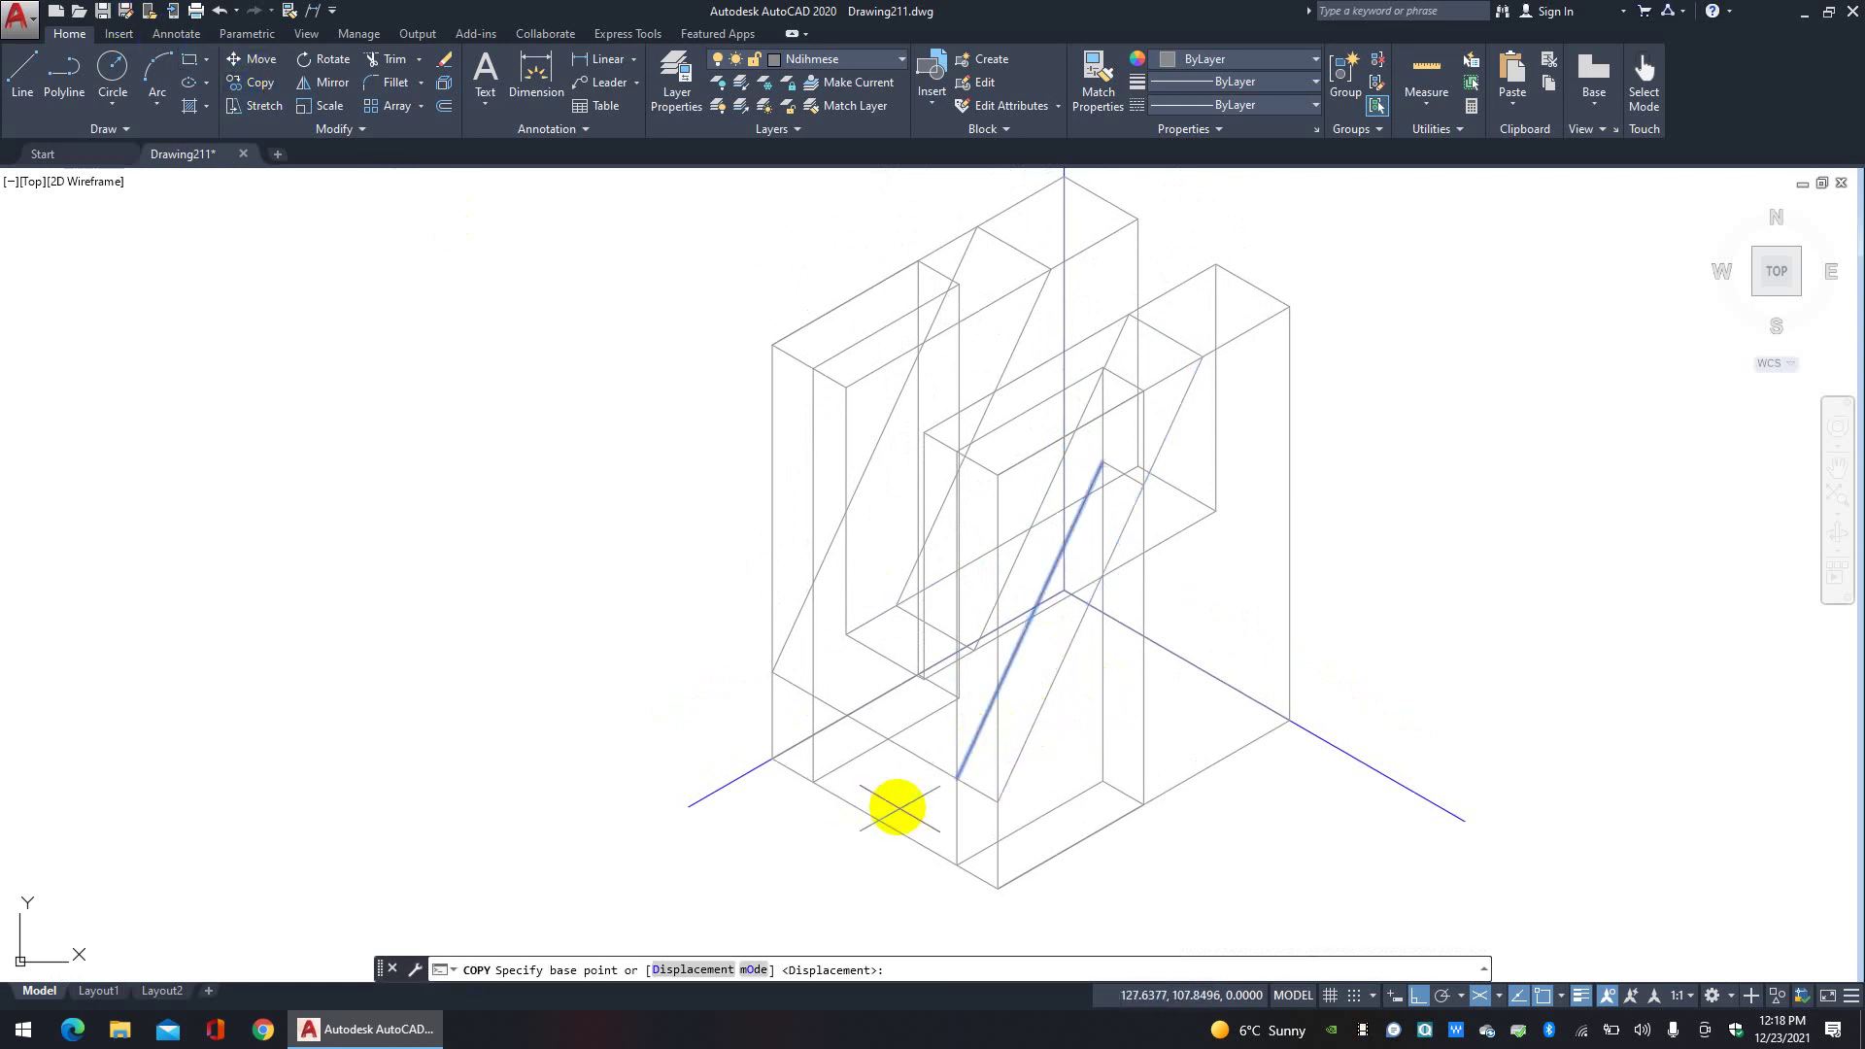
pyautogui.click(957, 778)
pyautogui.click(814, 694)
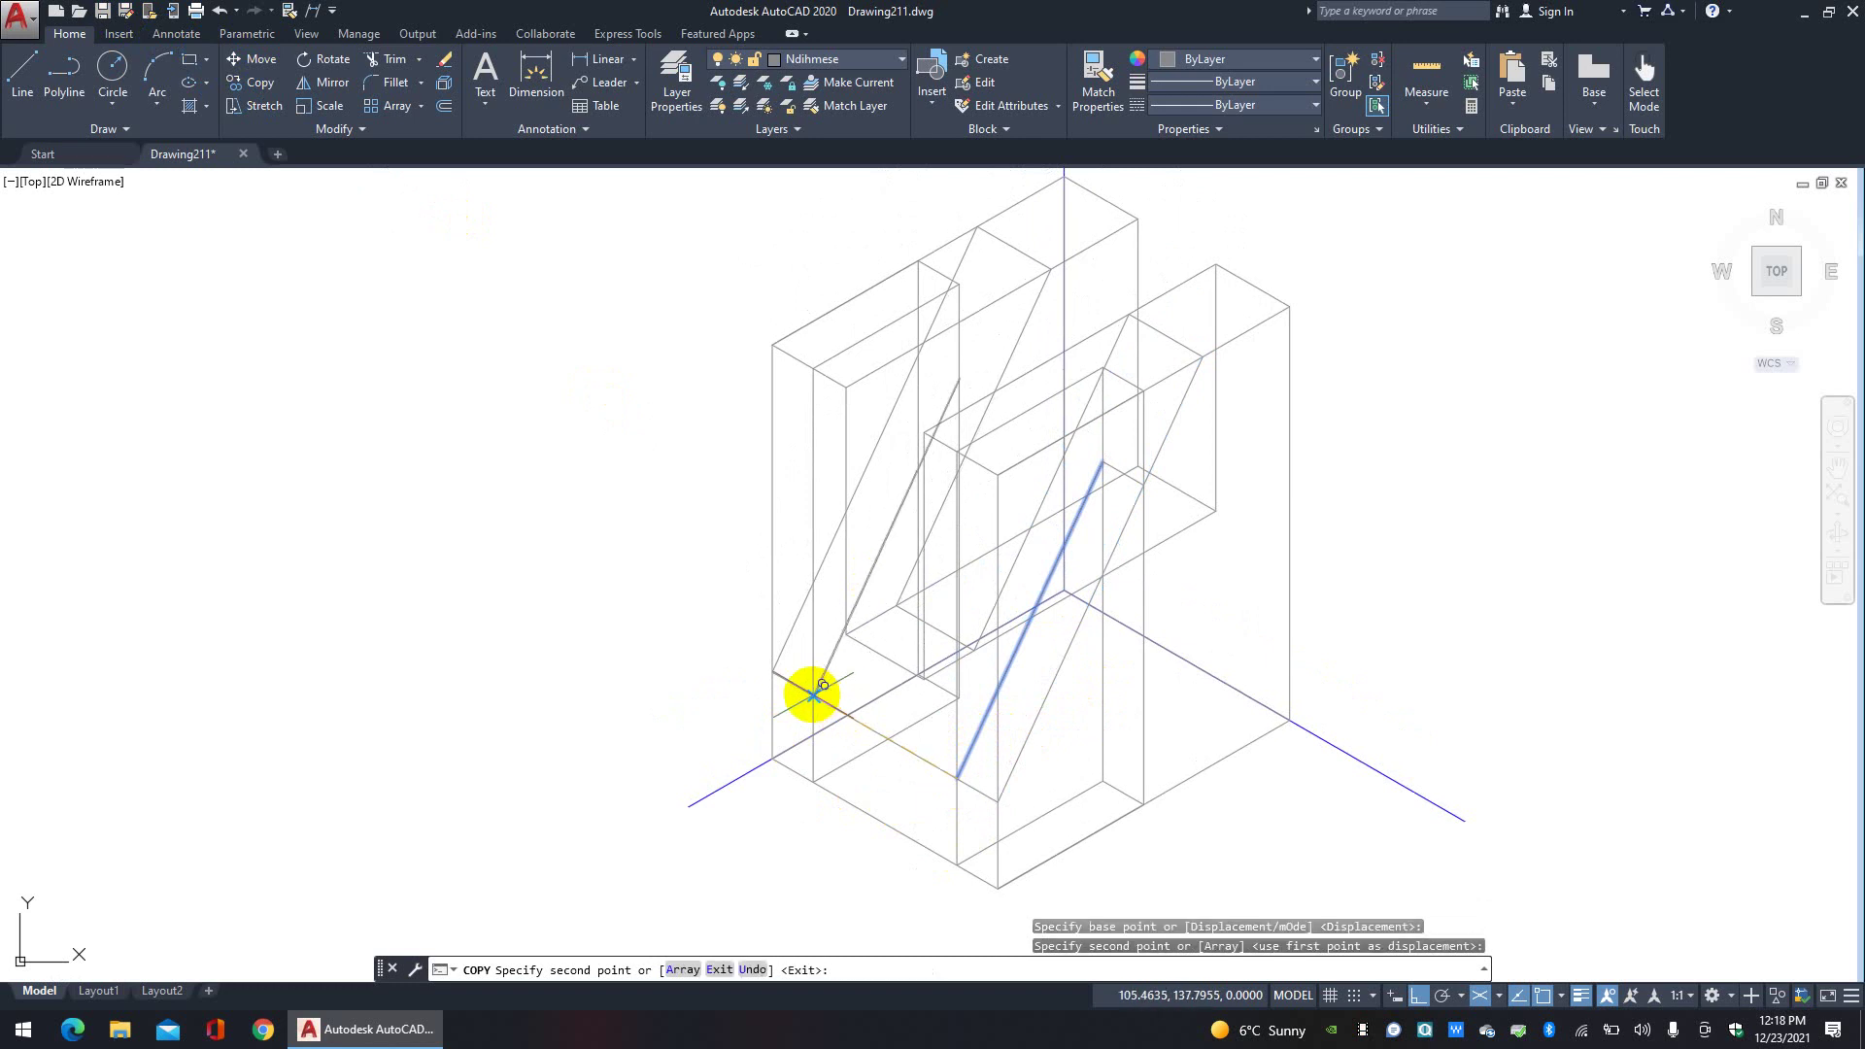
pyautogui.press('Escape')
# Step: Copy the short edge from the top of the original sloped line to the upper end of the copied sloped line
pyautogui.click(1132, 477)
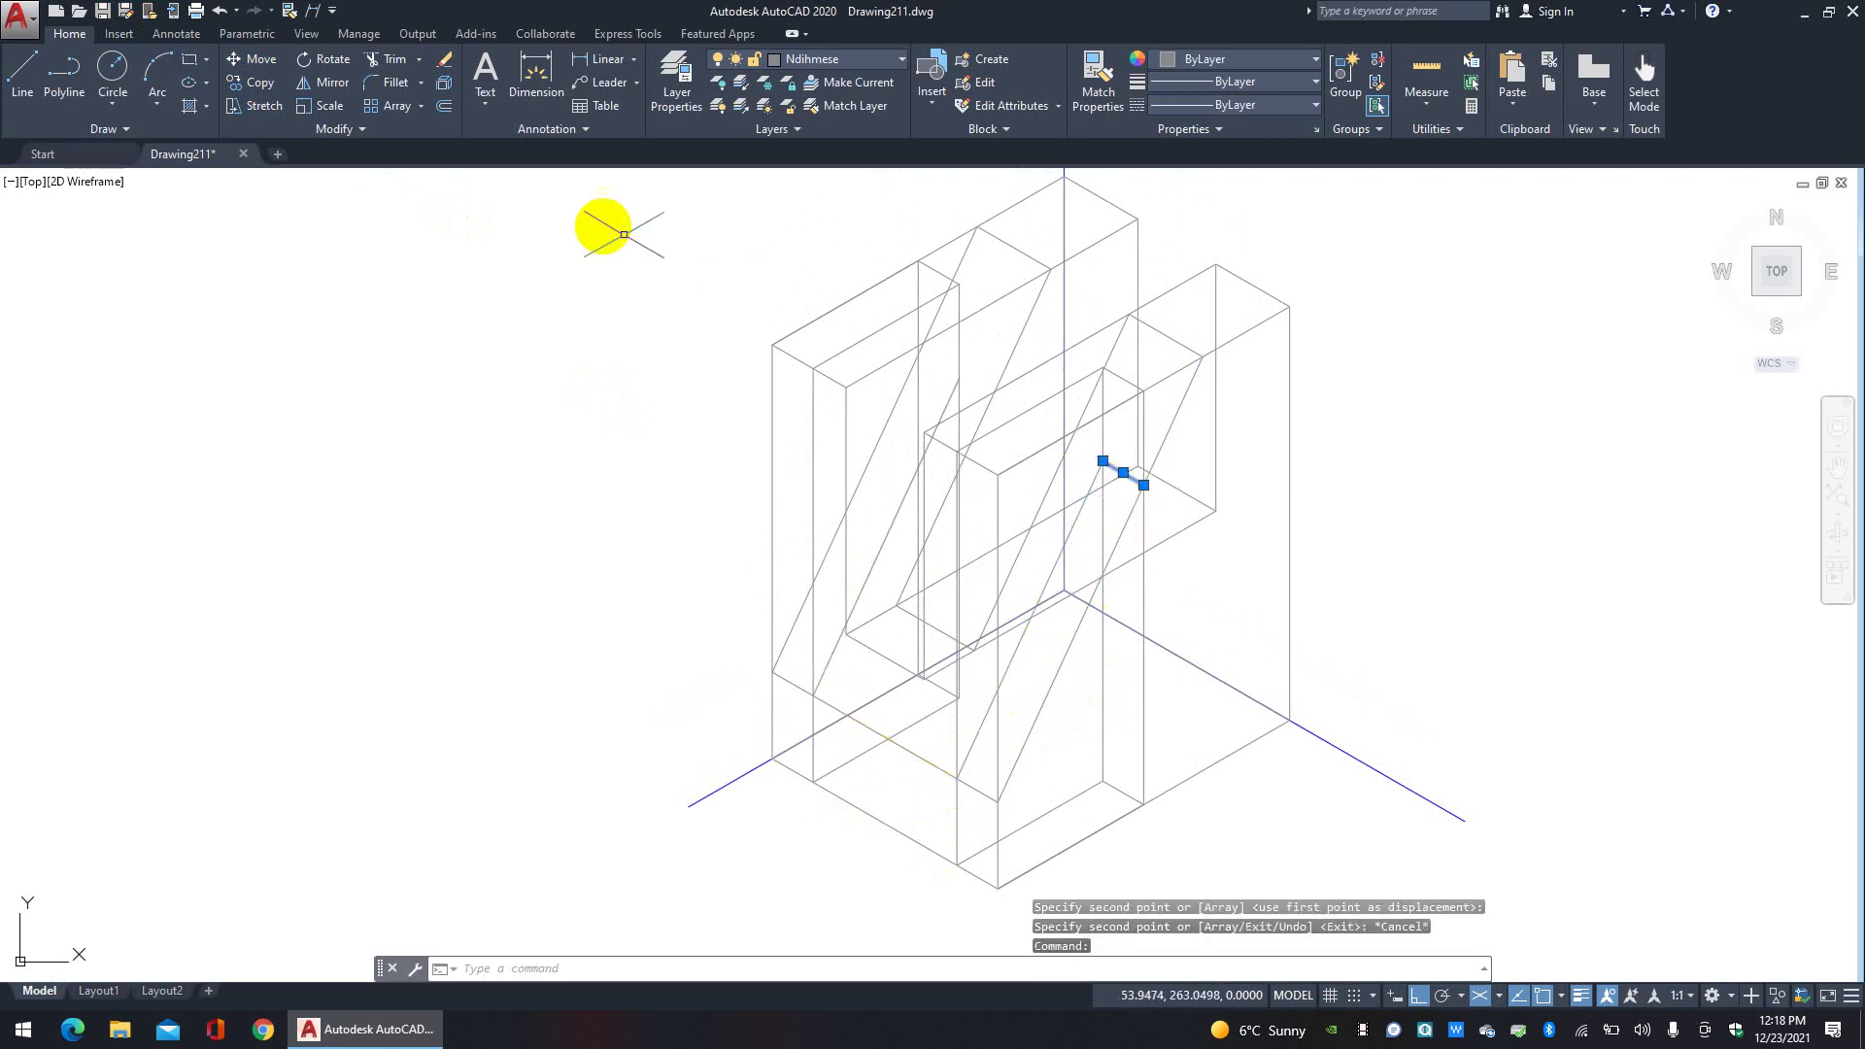
pyautogui.click(260, 85)
pyautogui.click(1140, 480)
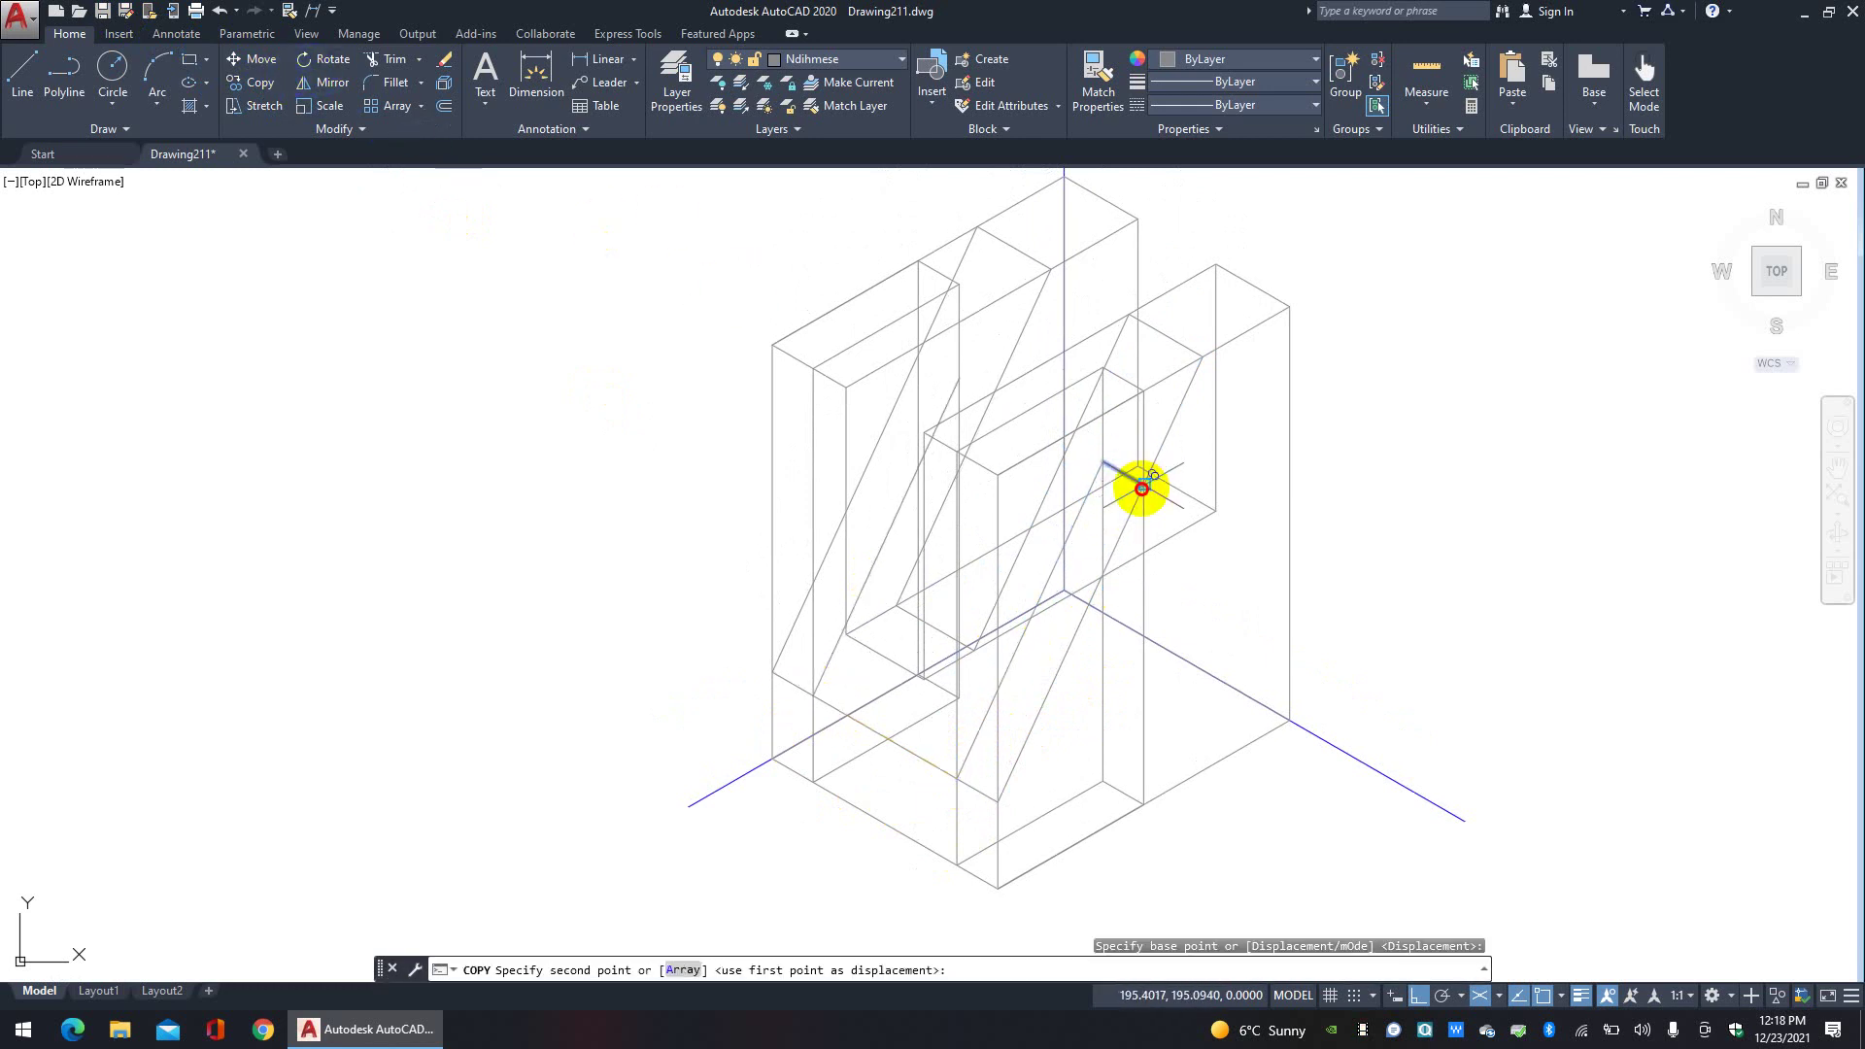
pyautogui.click(959, 377)
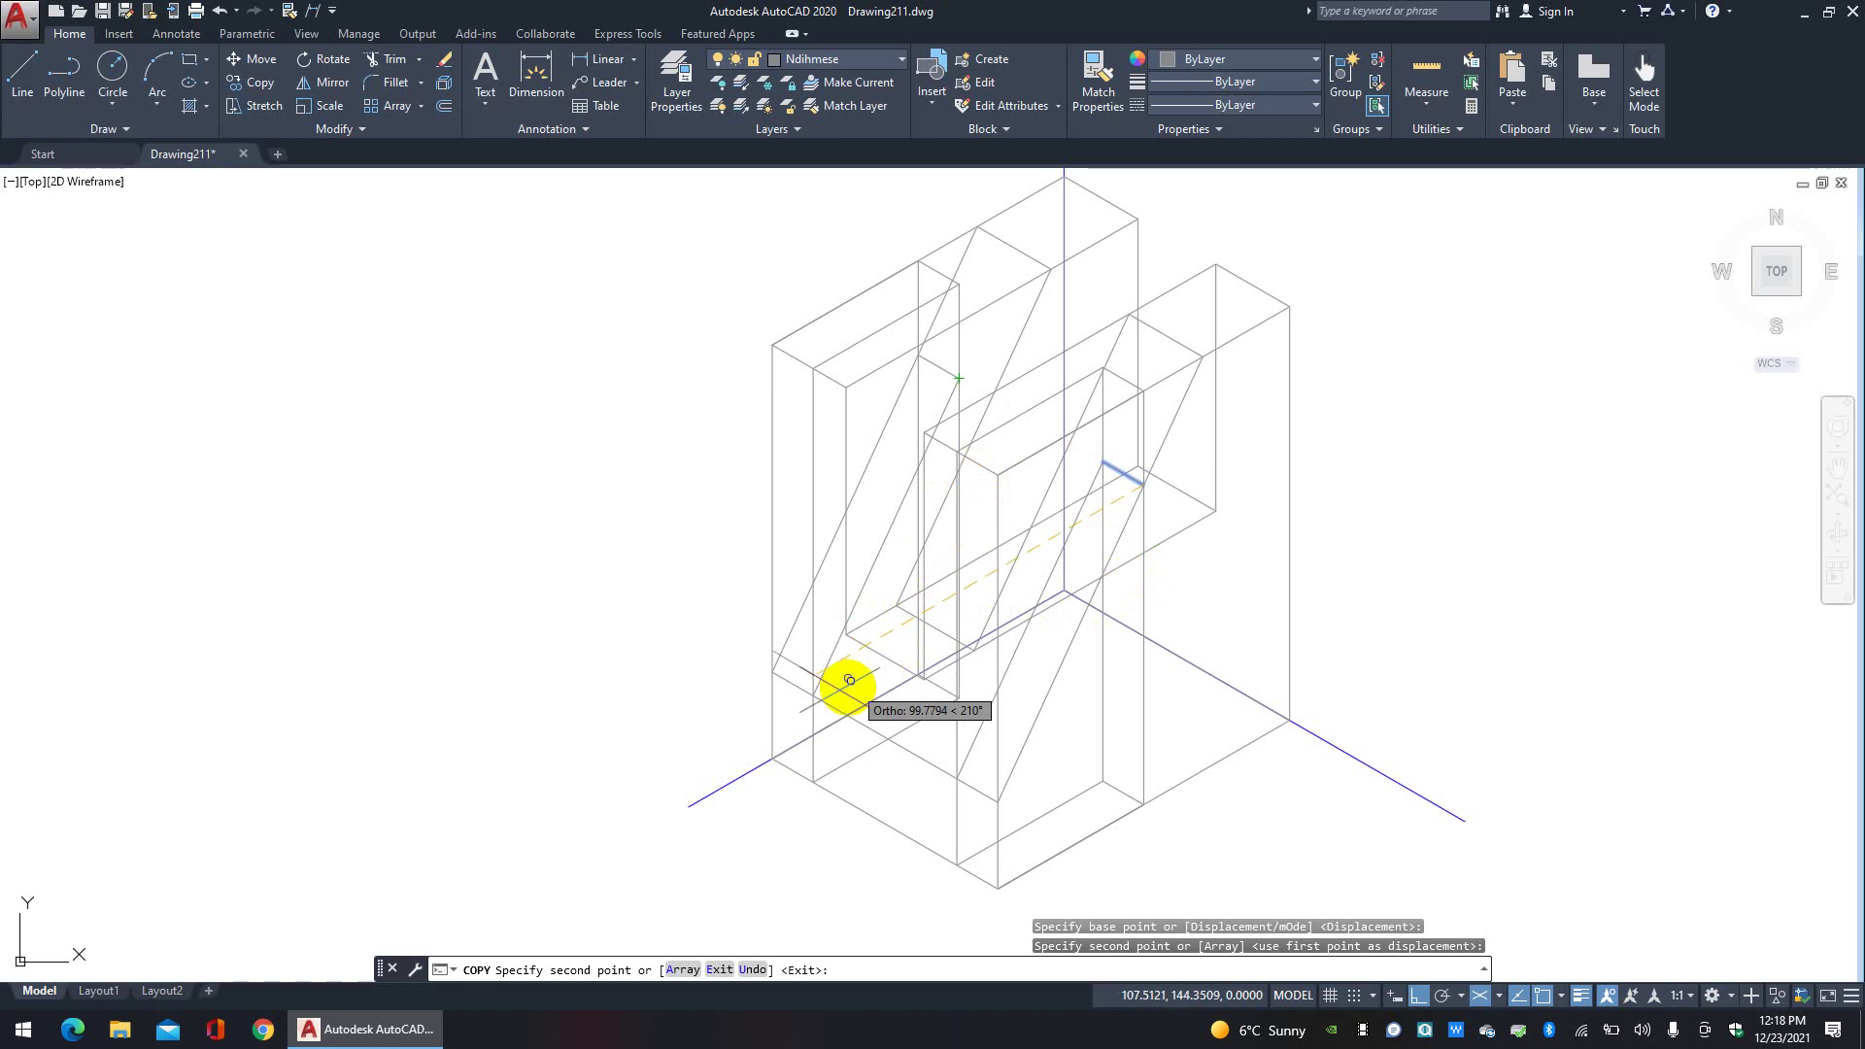
pyautogui.press('Escape')
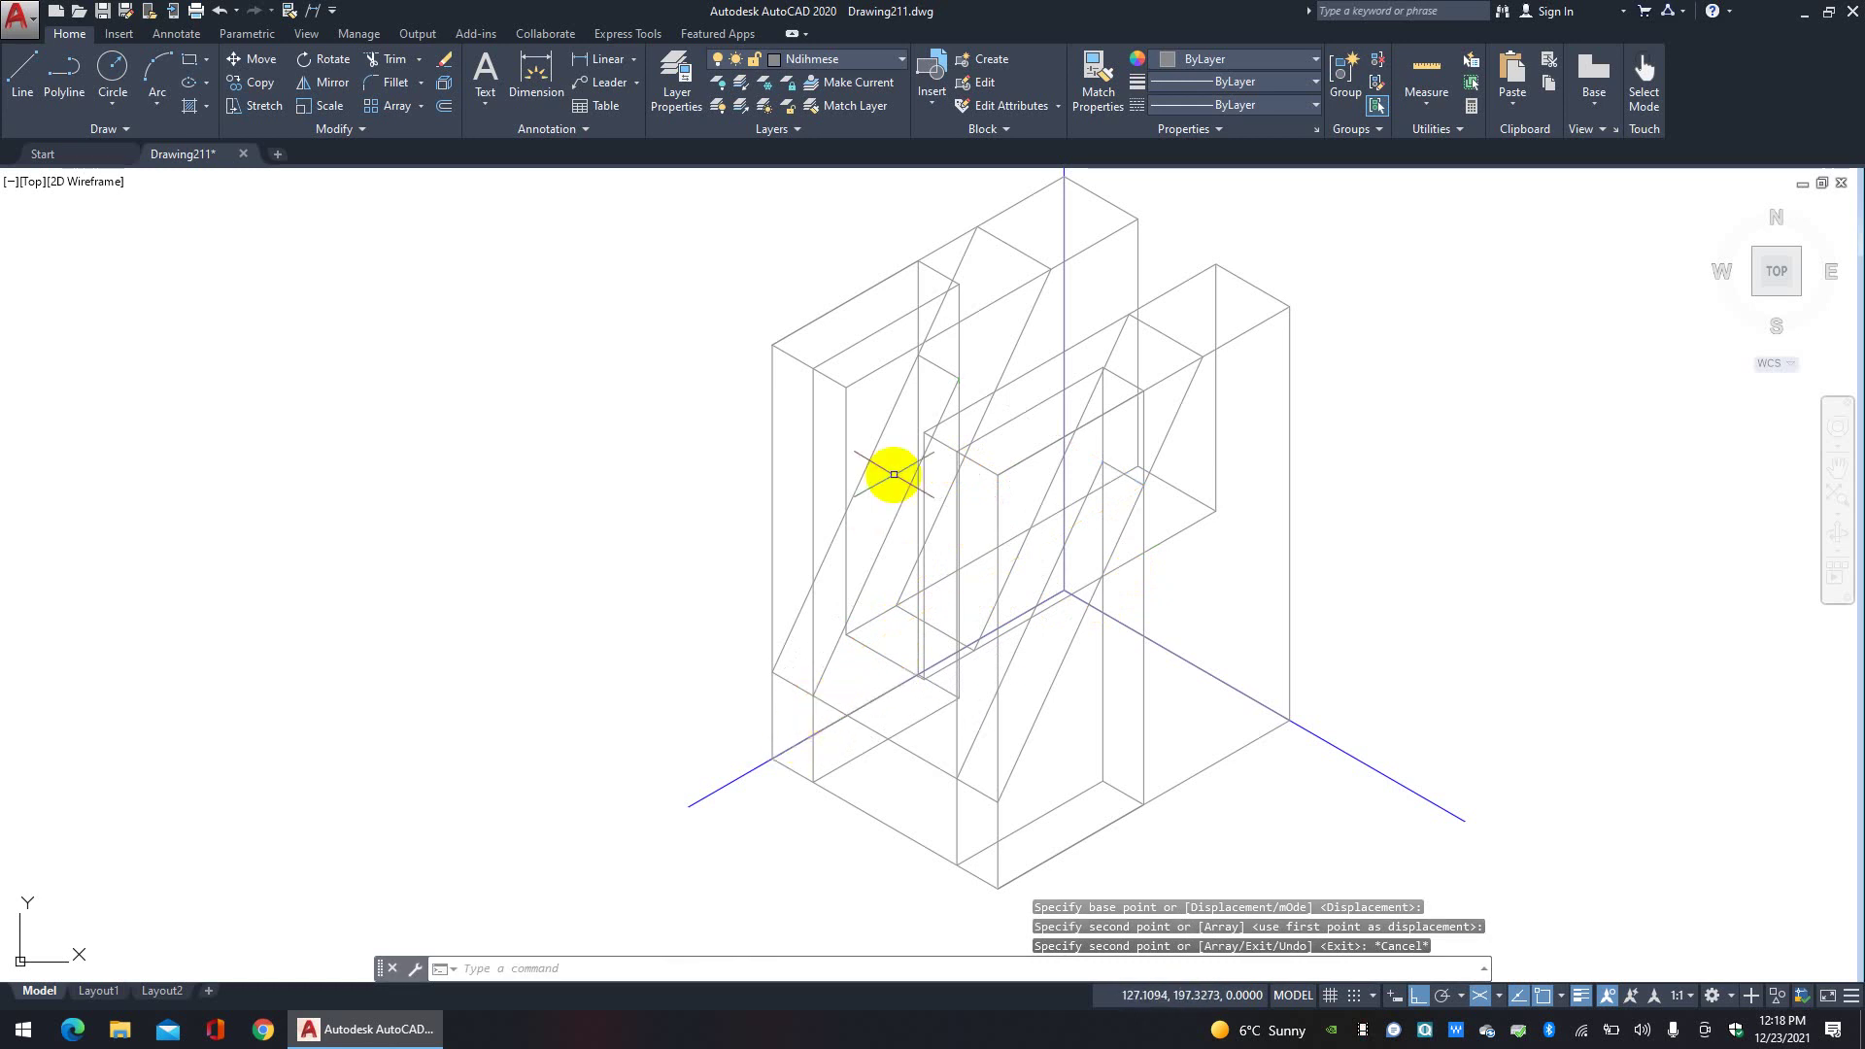
pyautogui.click(938, 366)
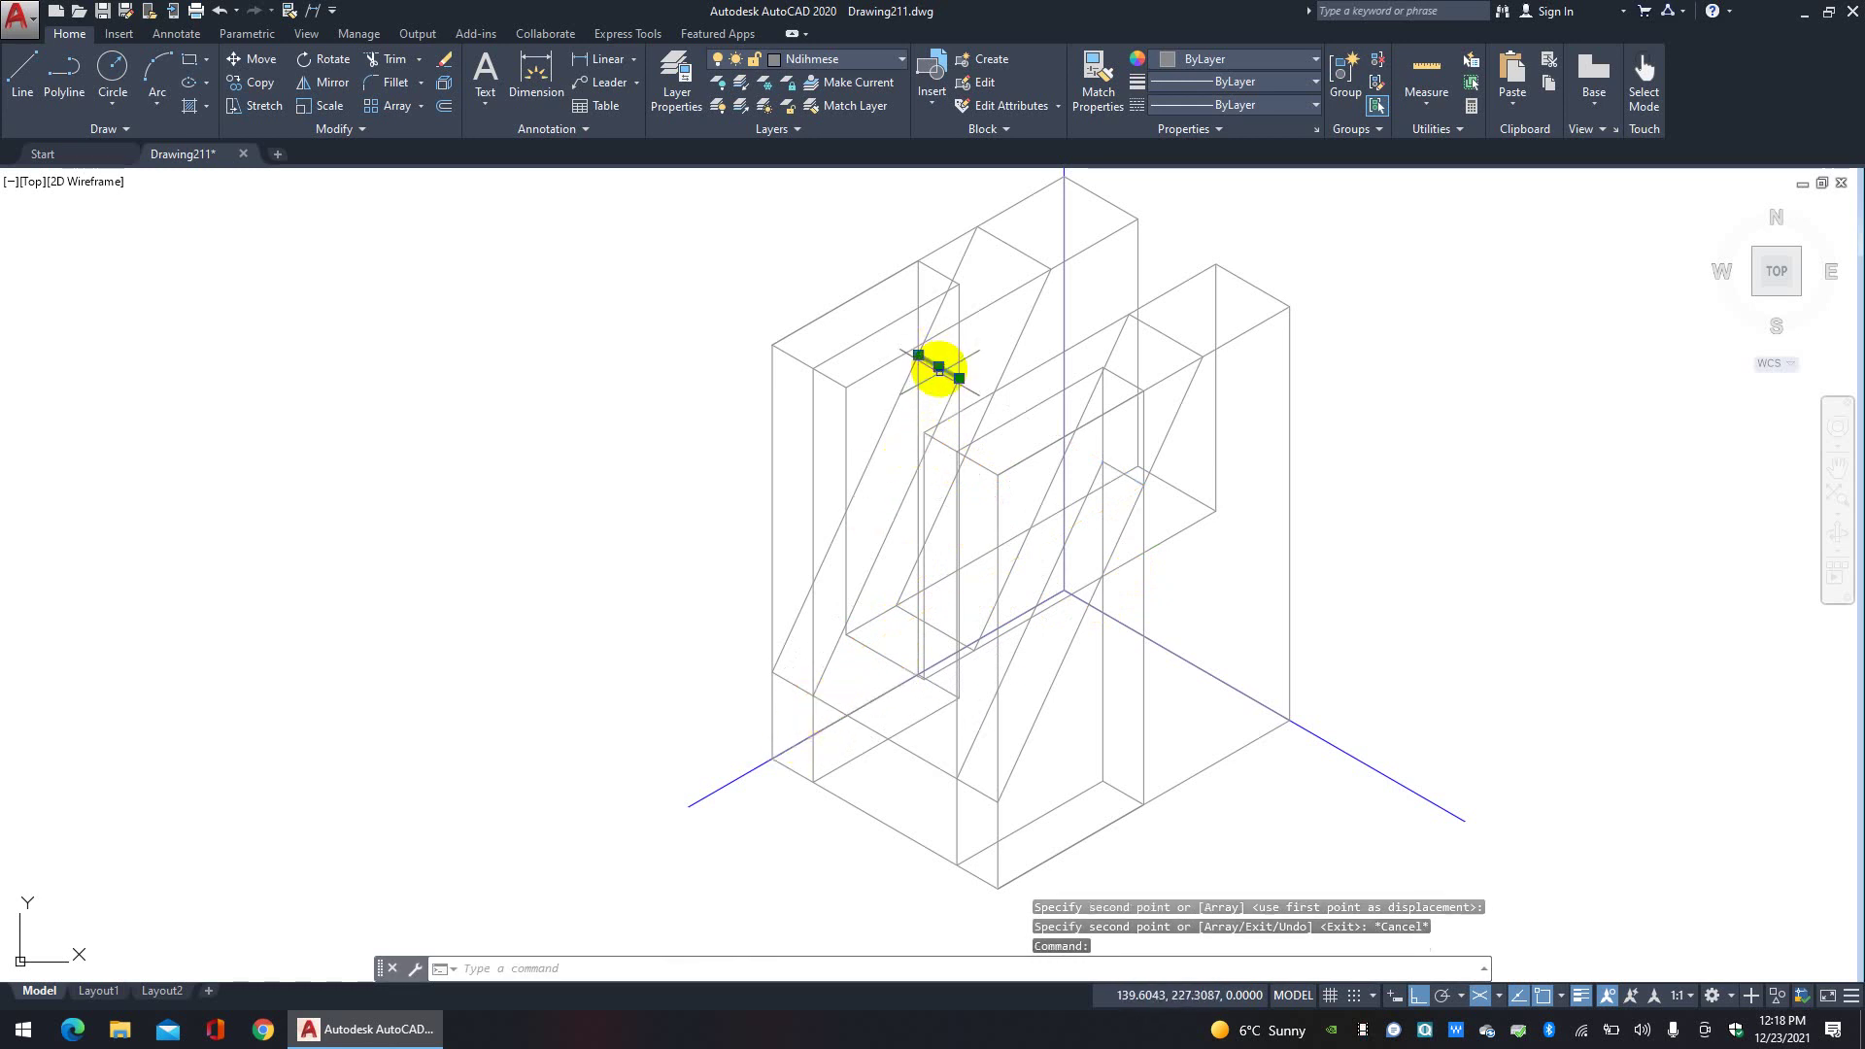
pyautogui.click(941, 687)
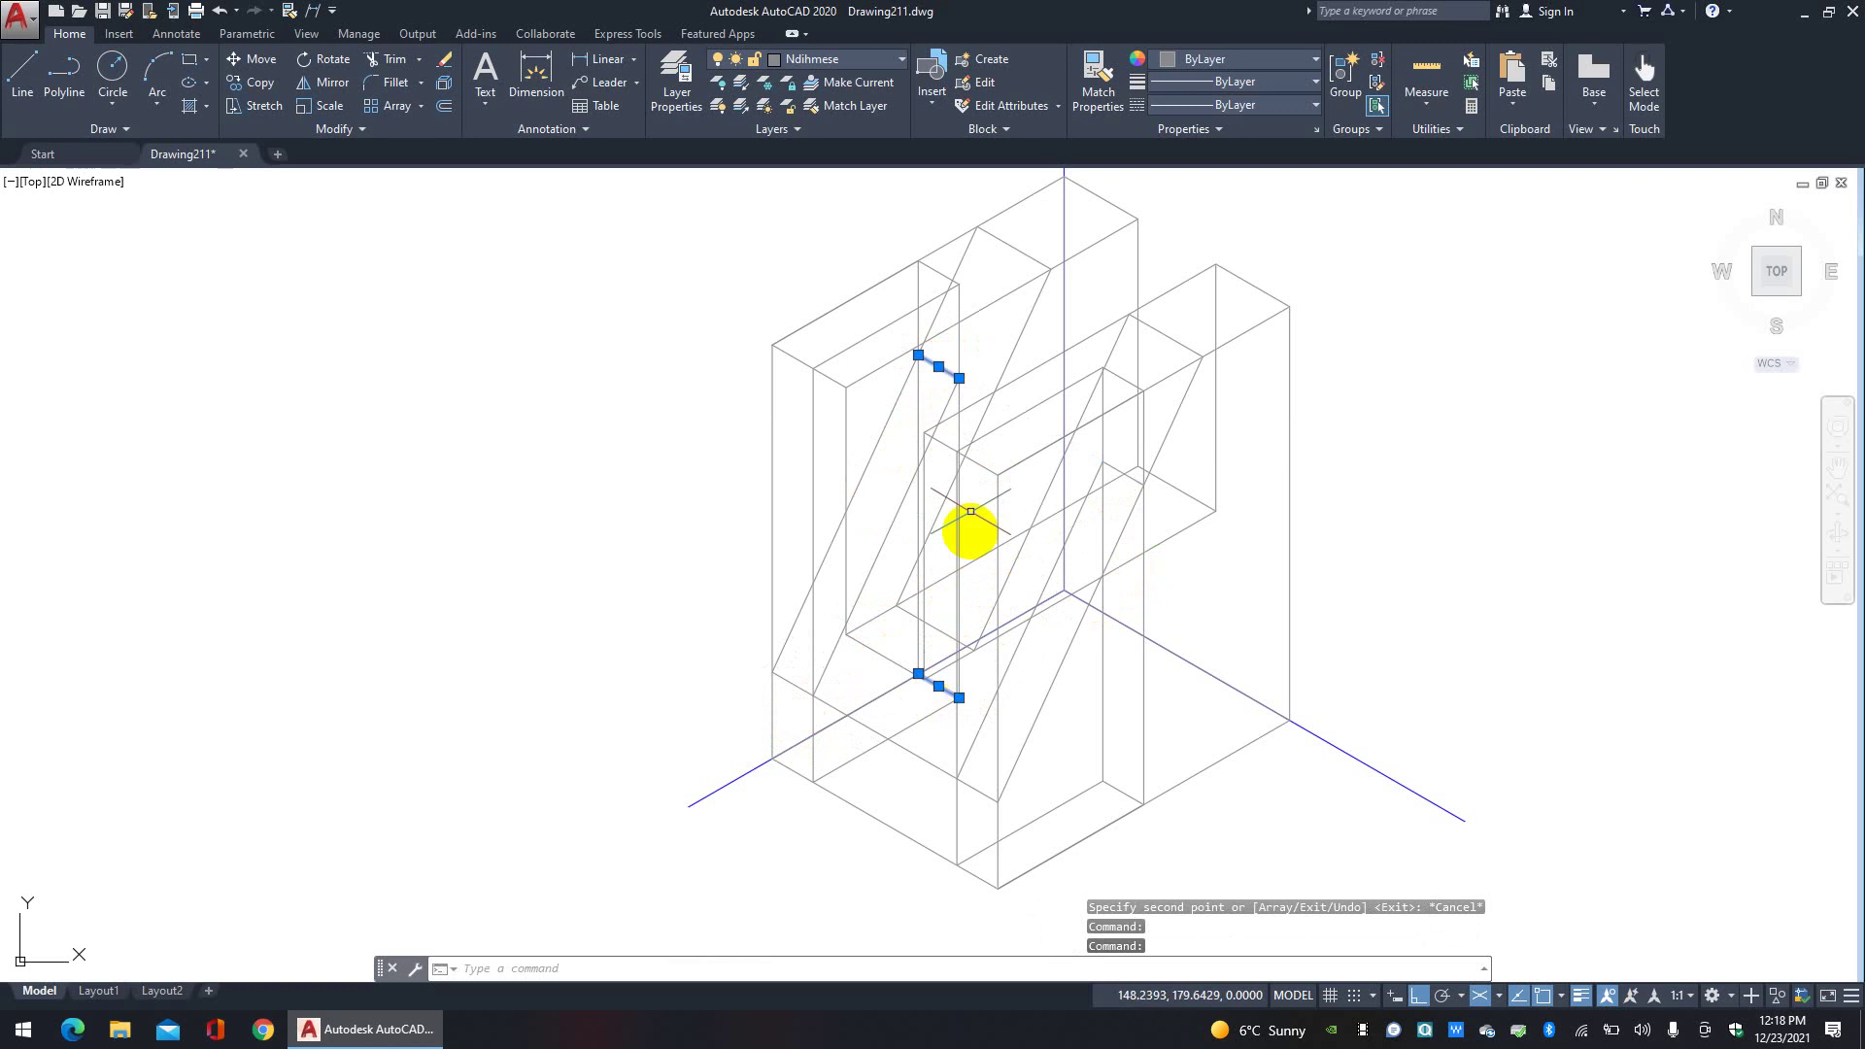
pyautogui.press('Escape')
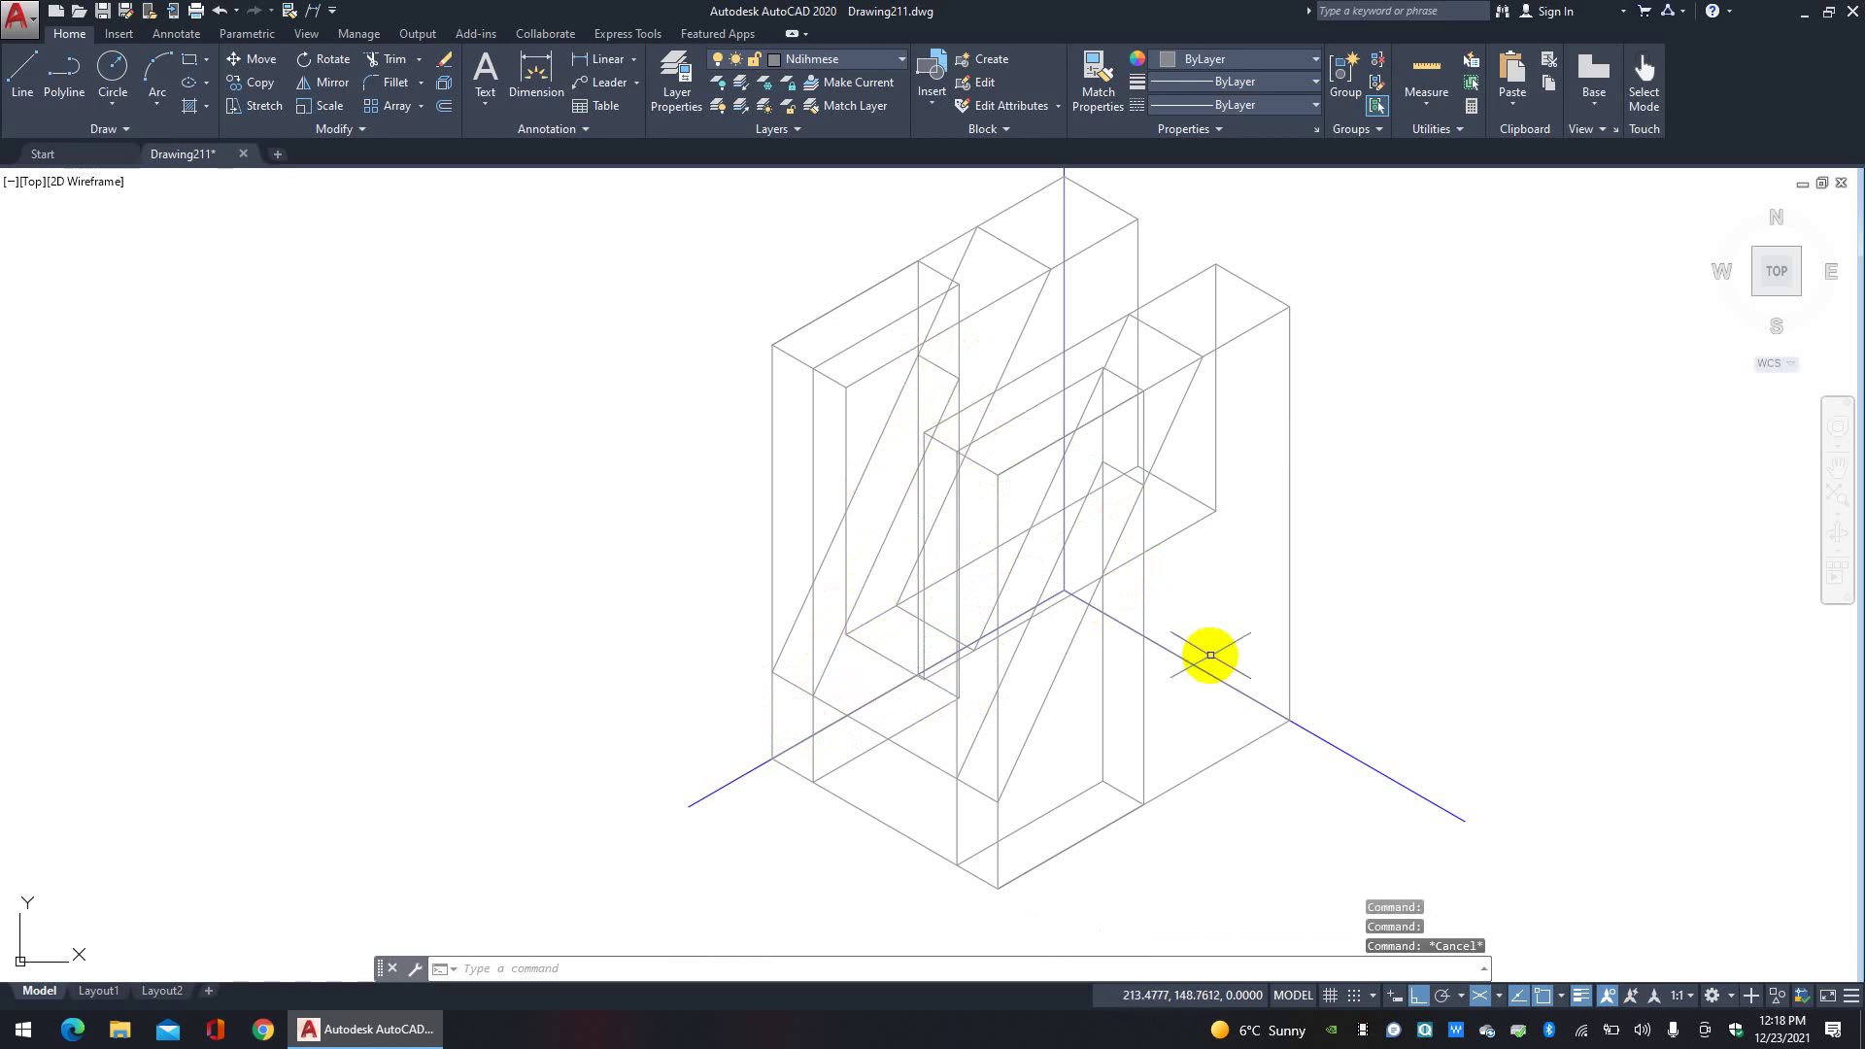
# Step: Turn on the Konture layer and make it the current layer, keeping the Ndihmese layer on
pyautogui.click(871, 68)
pyautogui.click(720, 317)
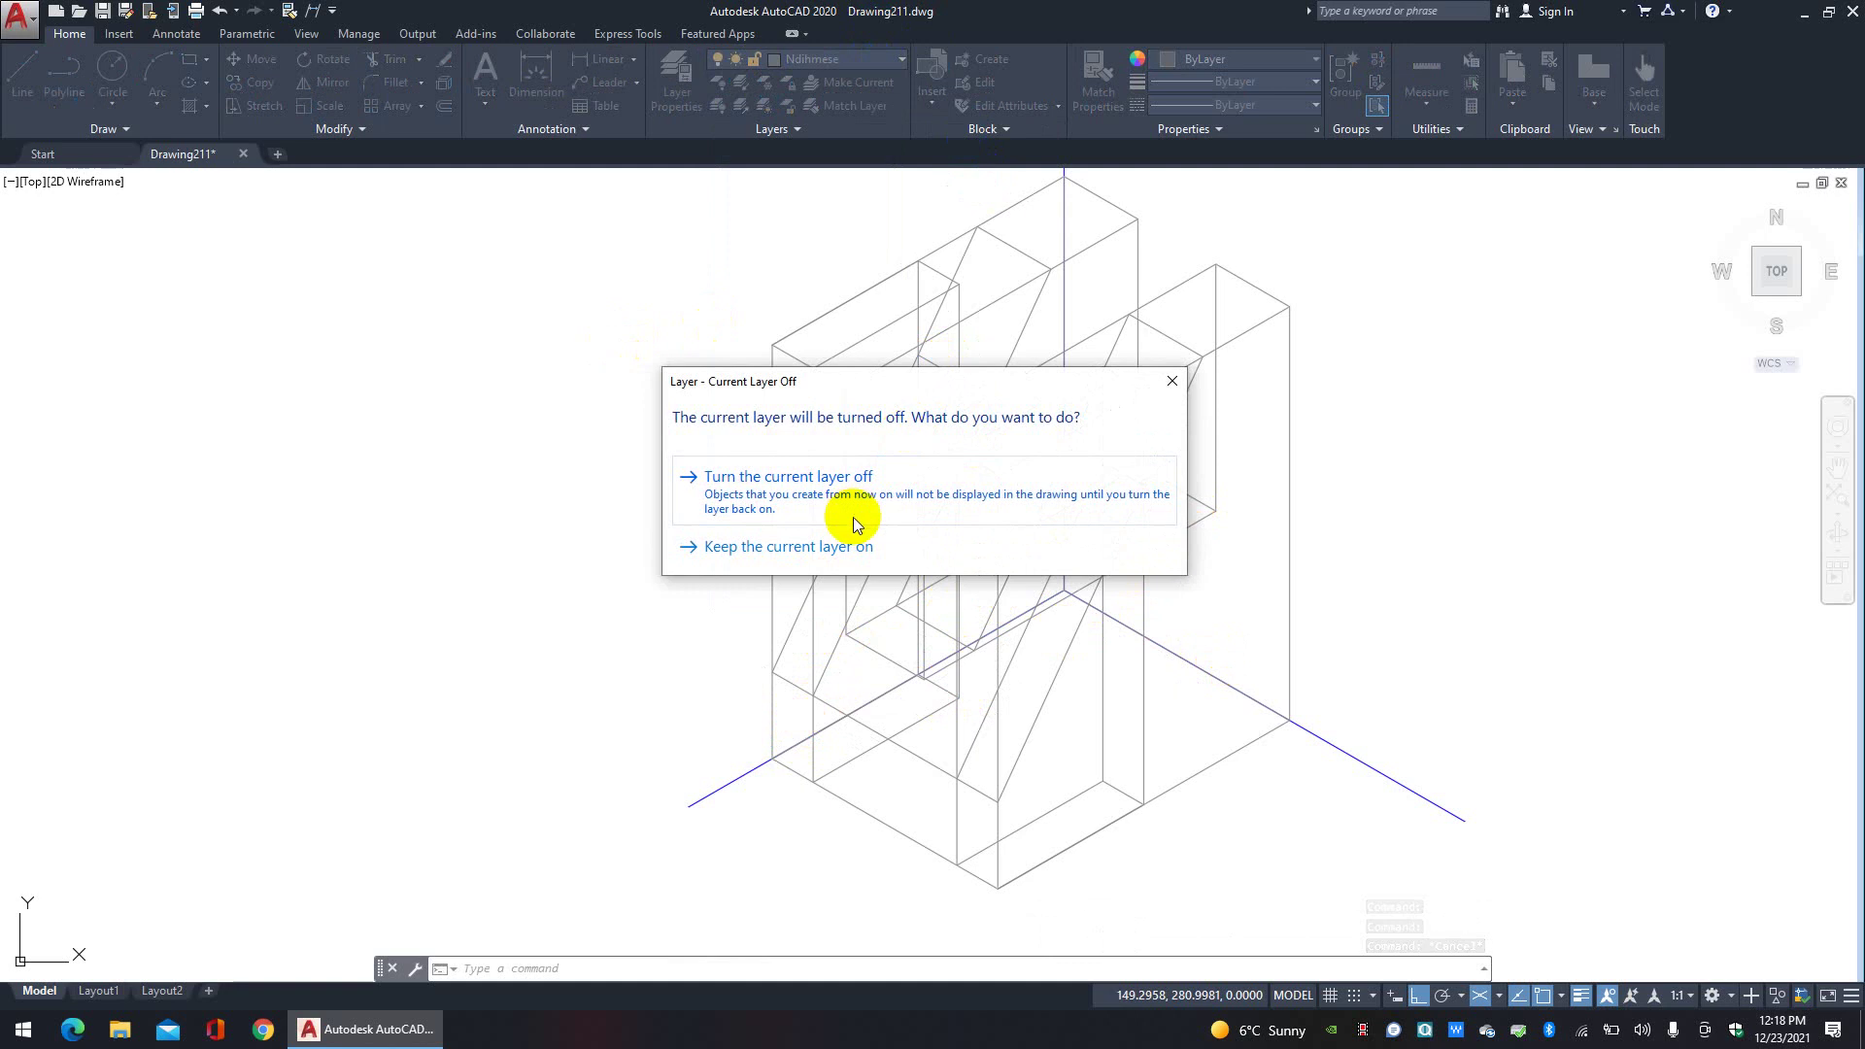
pyautogui.click(928, 556)
# Step: Delete the stray short contour line inside the right face and a duplicate line along the front-right base edge
pyautogui.scroll(3, 1100, 637)
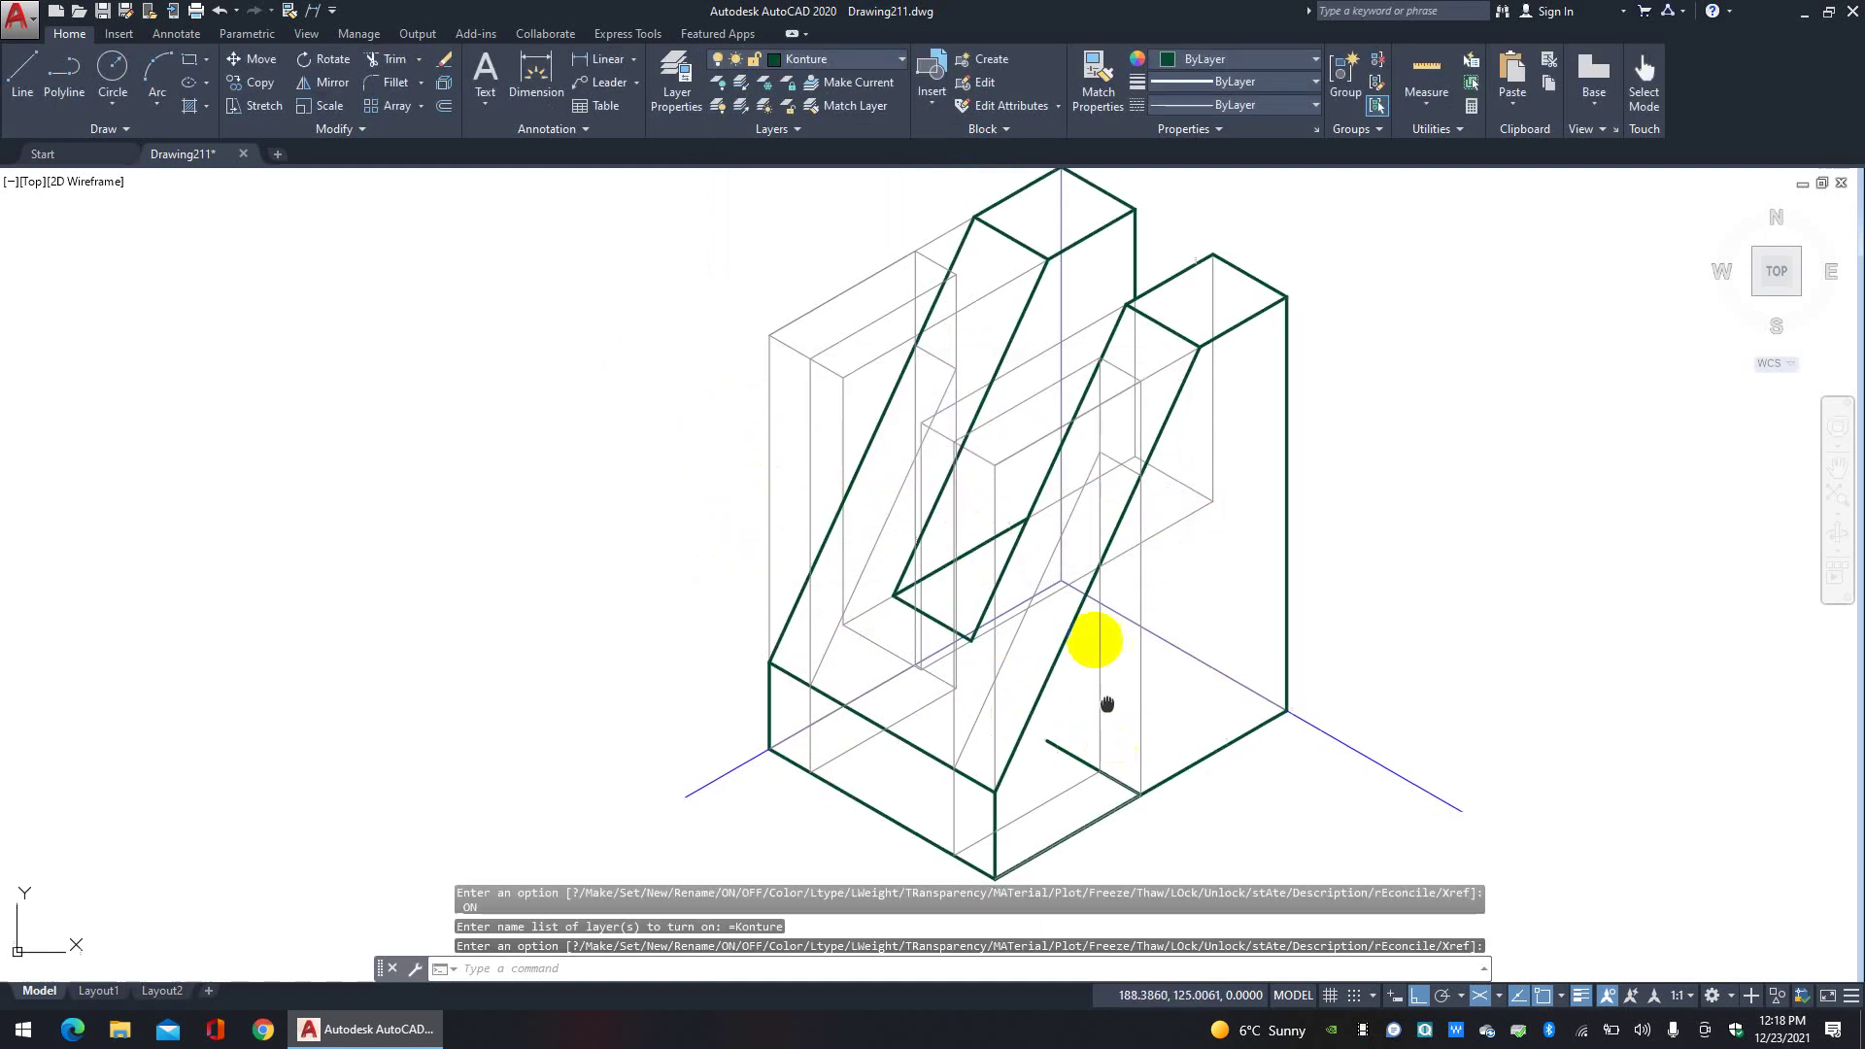
pyautogui.click(962, 584)
pyautogui.click(1037, 603)
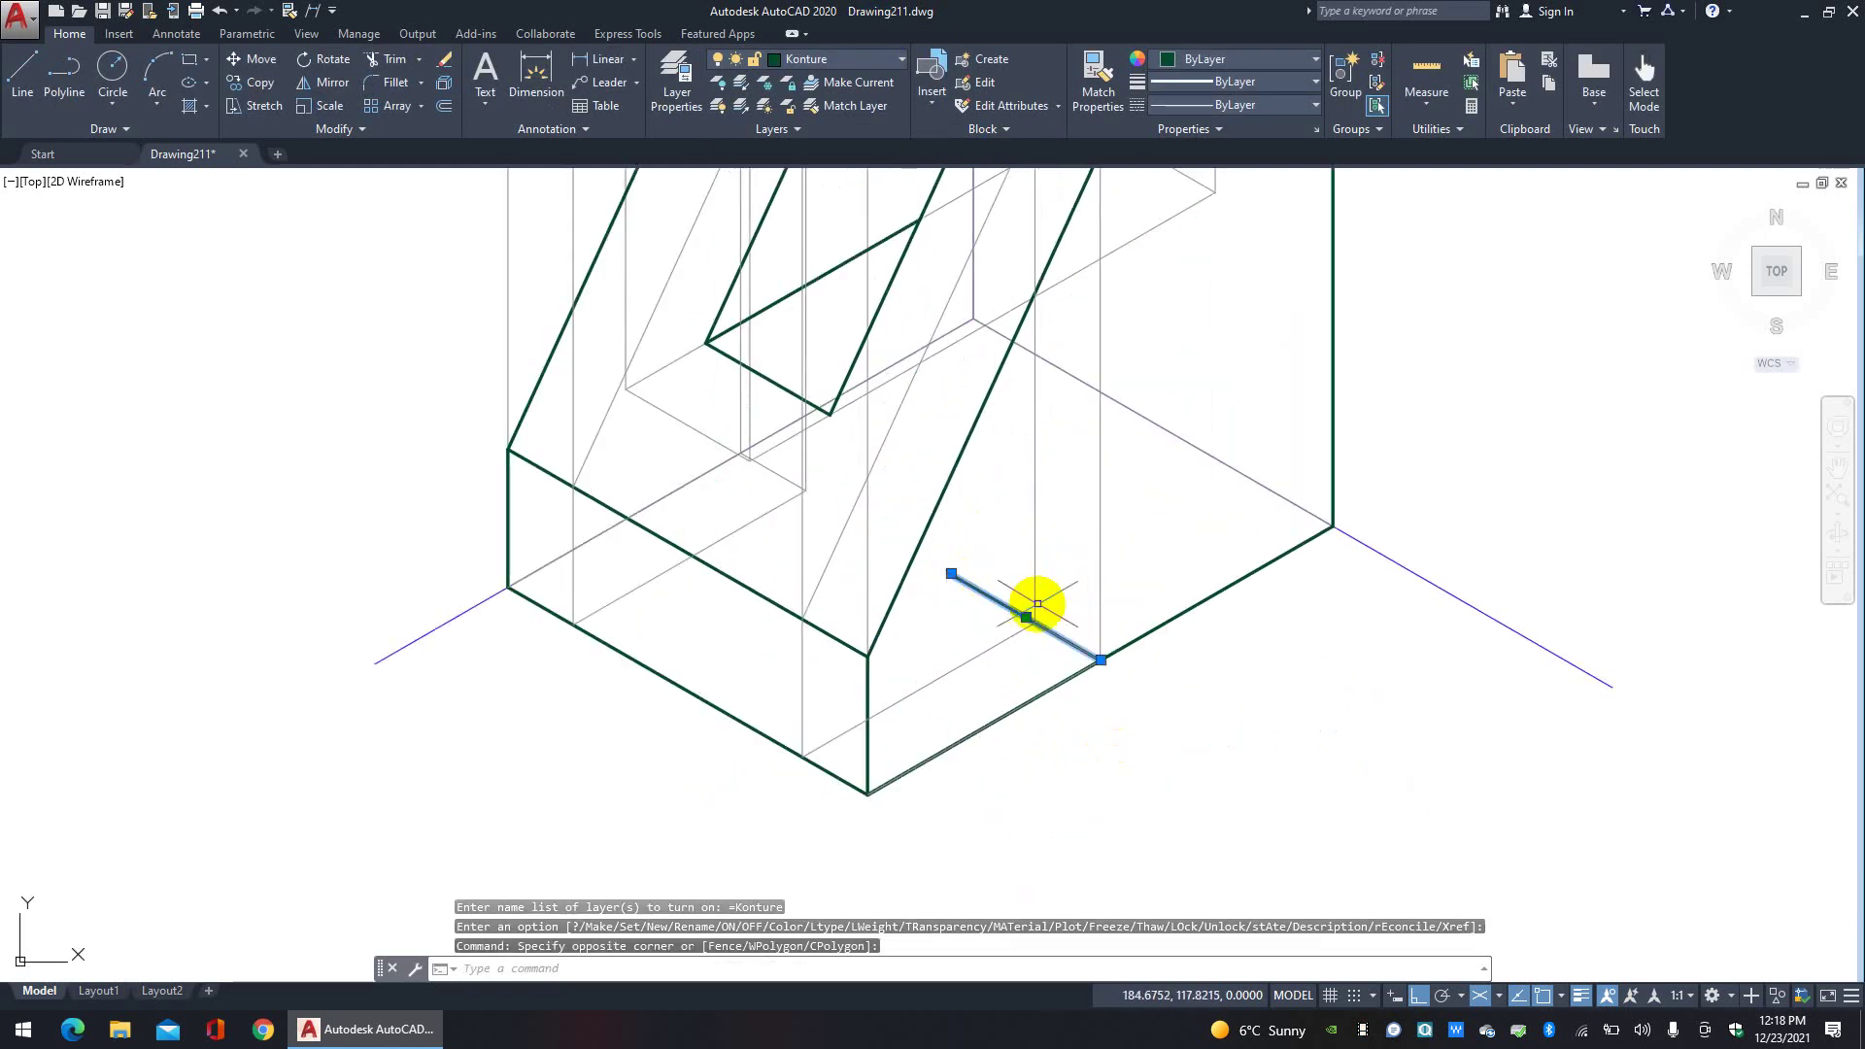
pyautogui.press('Delete')
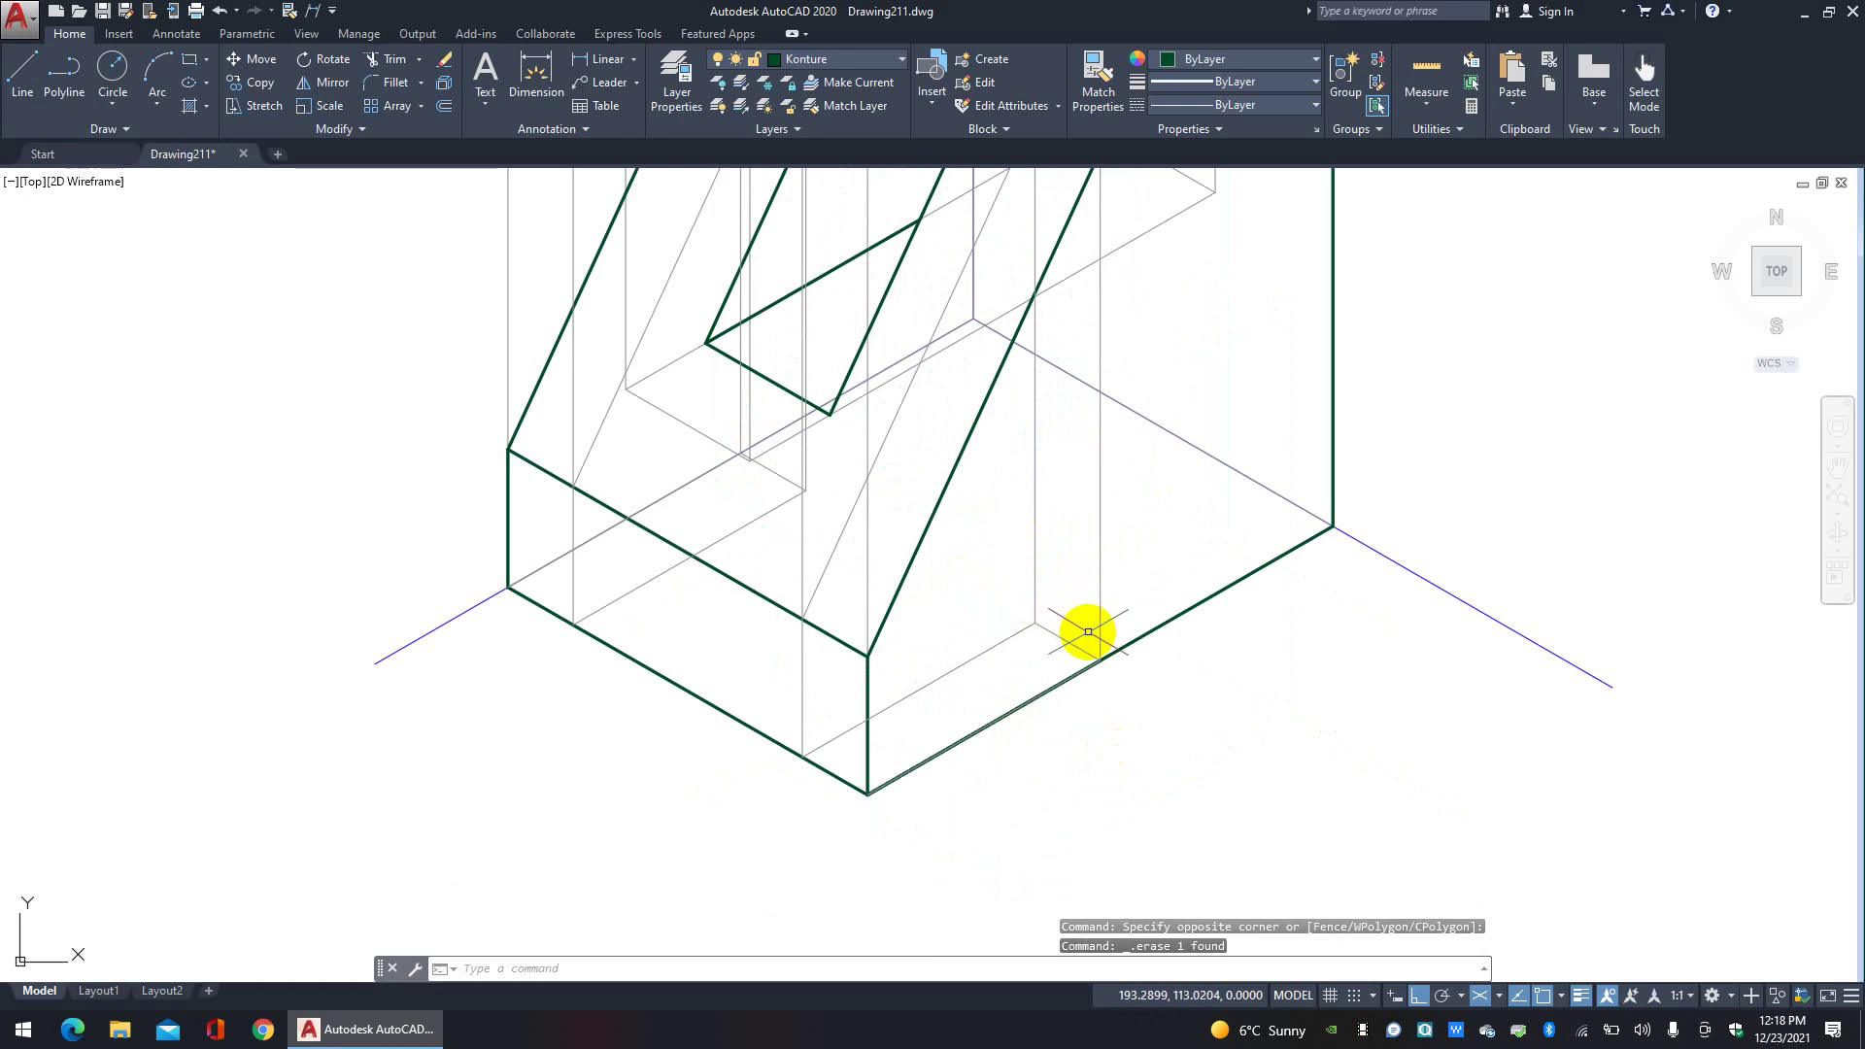
pyautogui.click(991, 721)
pyautogui.press('Delete')
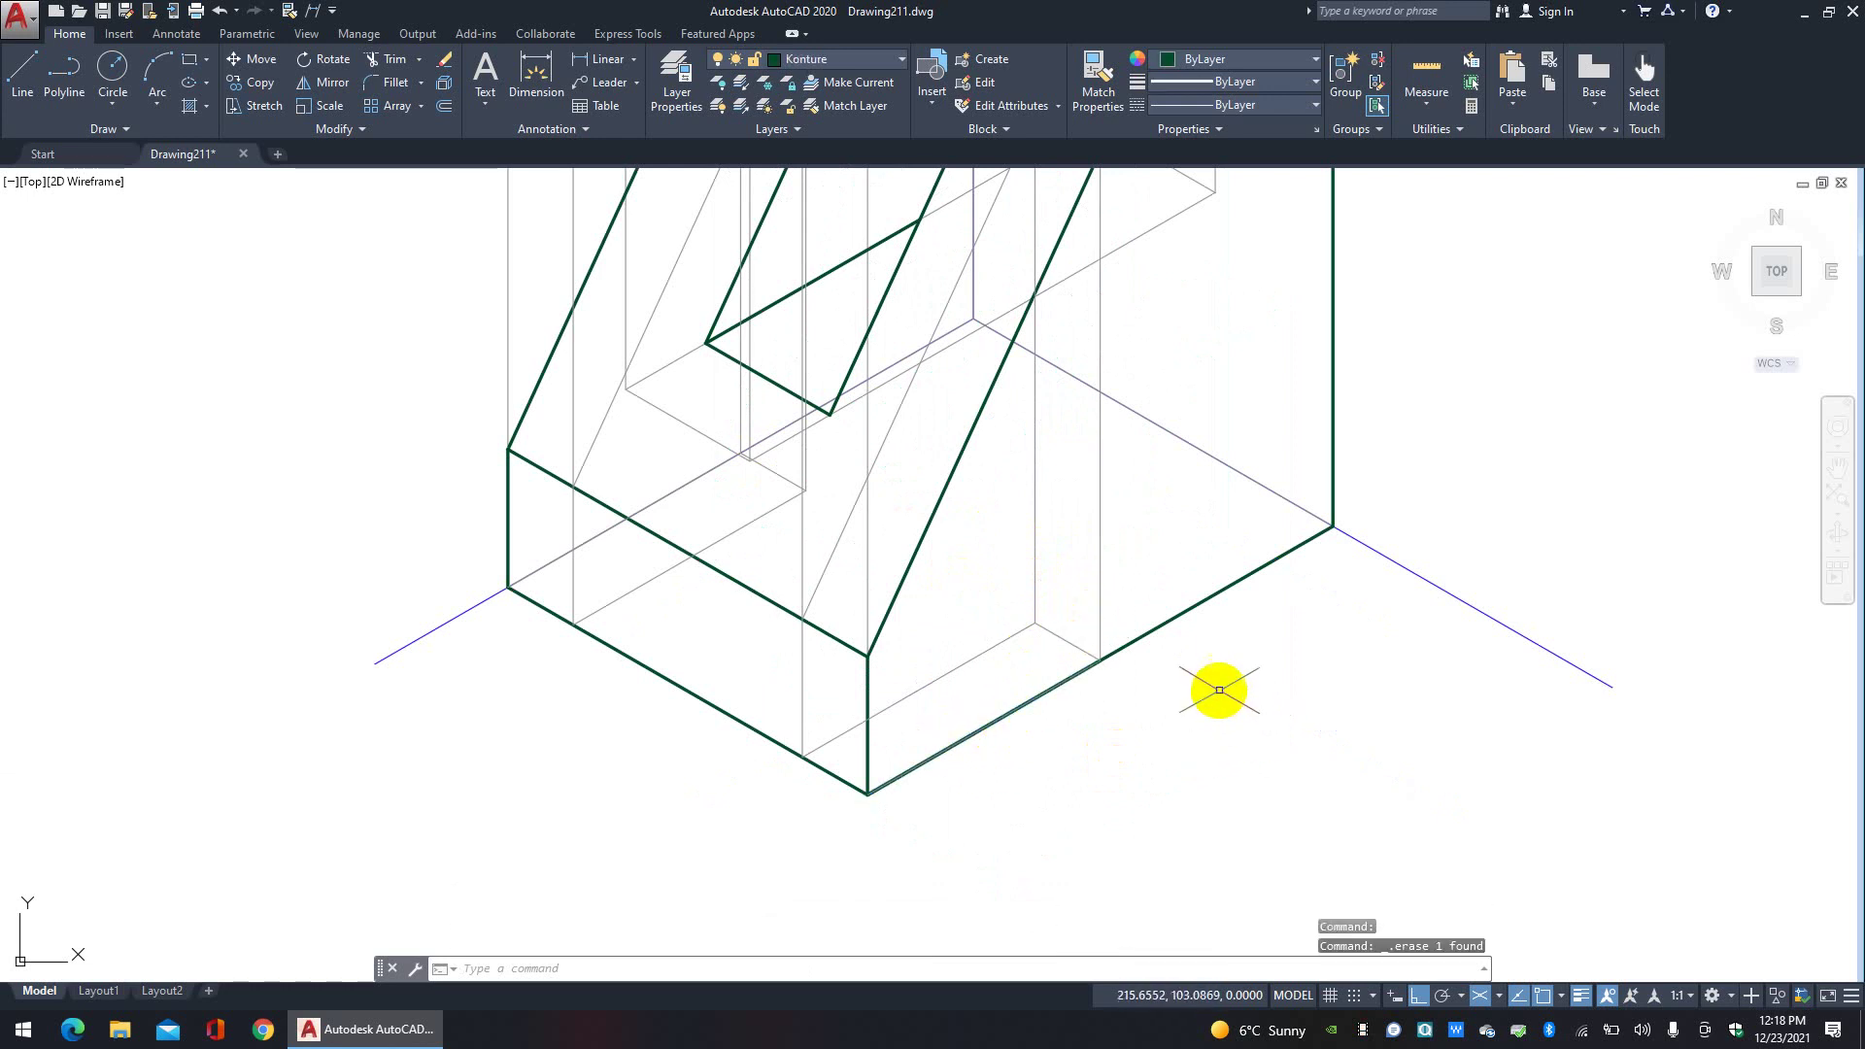
# Step: Trim the front-left base contour back to the notch corner, using the two notch base lines as cutting edges
pyautogui.scroll(-2, 1219, 689)
pyautogui.scroll(-1, 1186, 800)
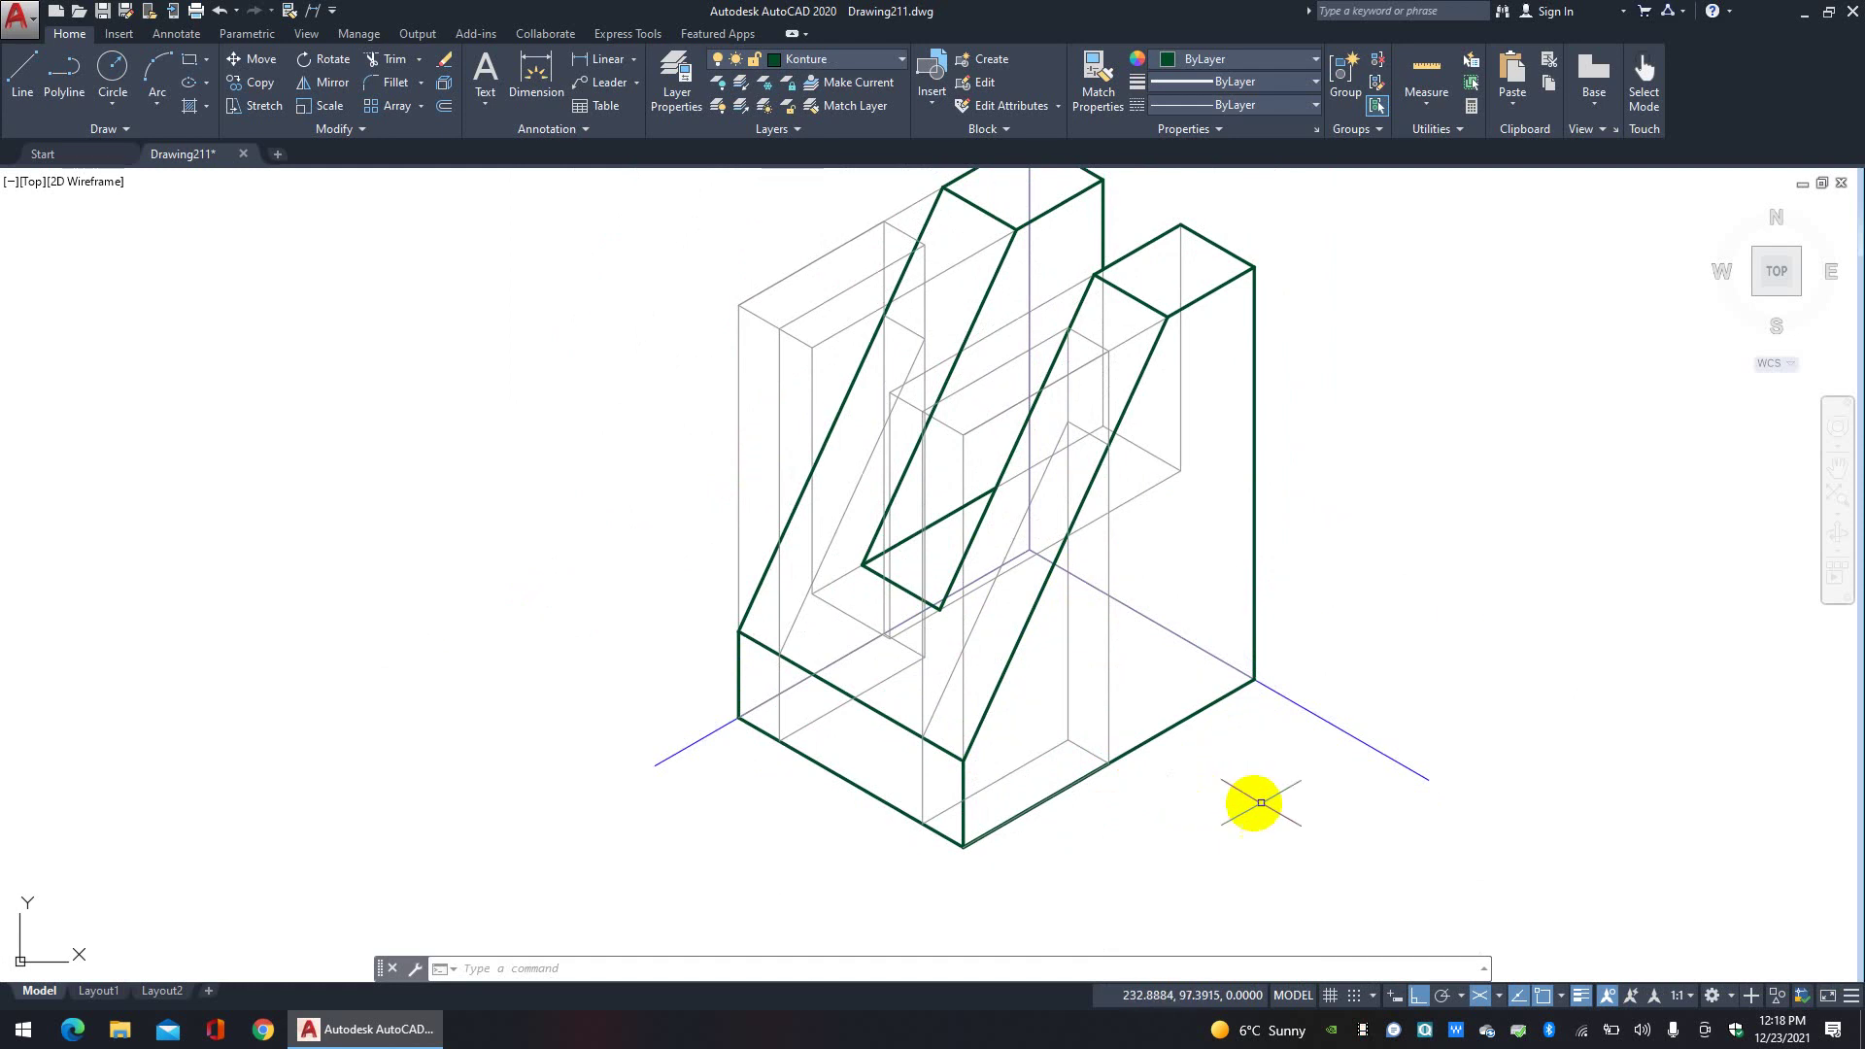
pyautogui.click(398, 87)
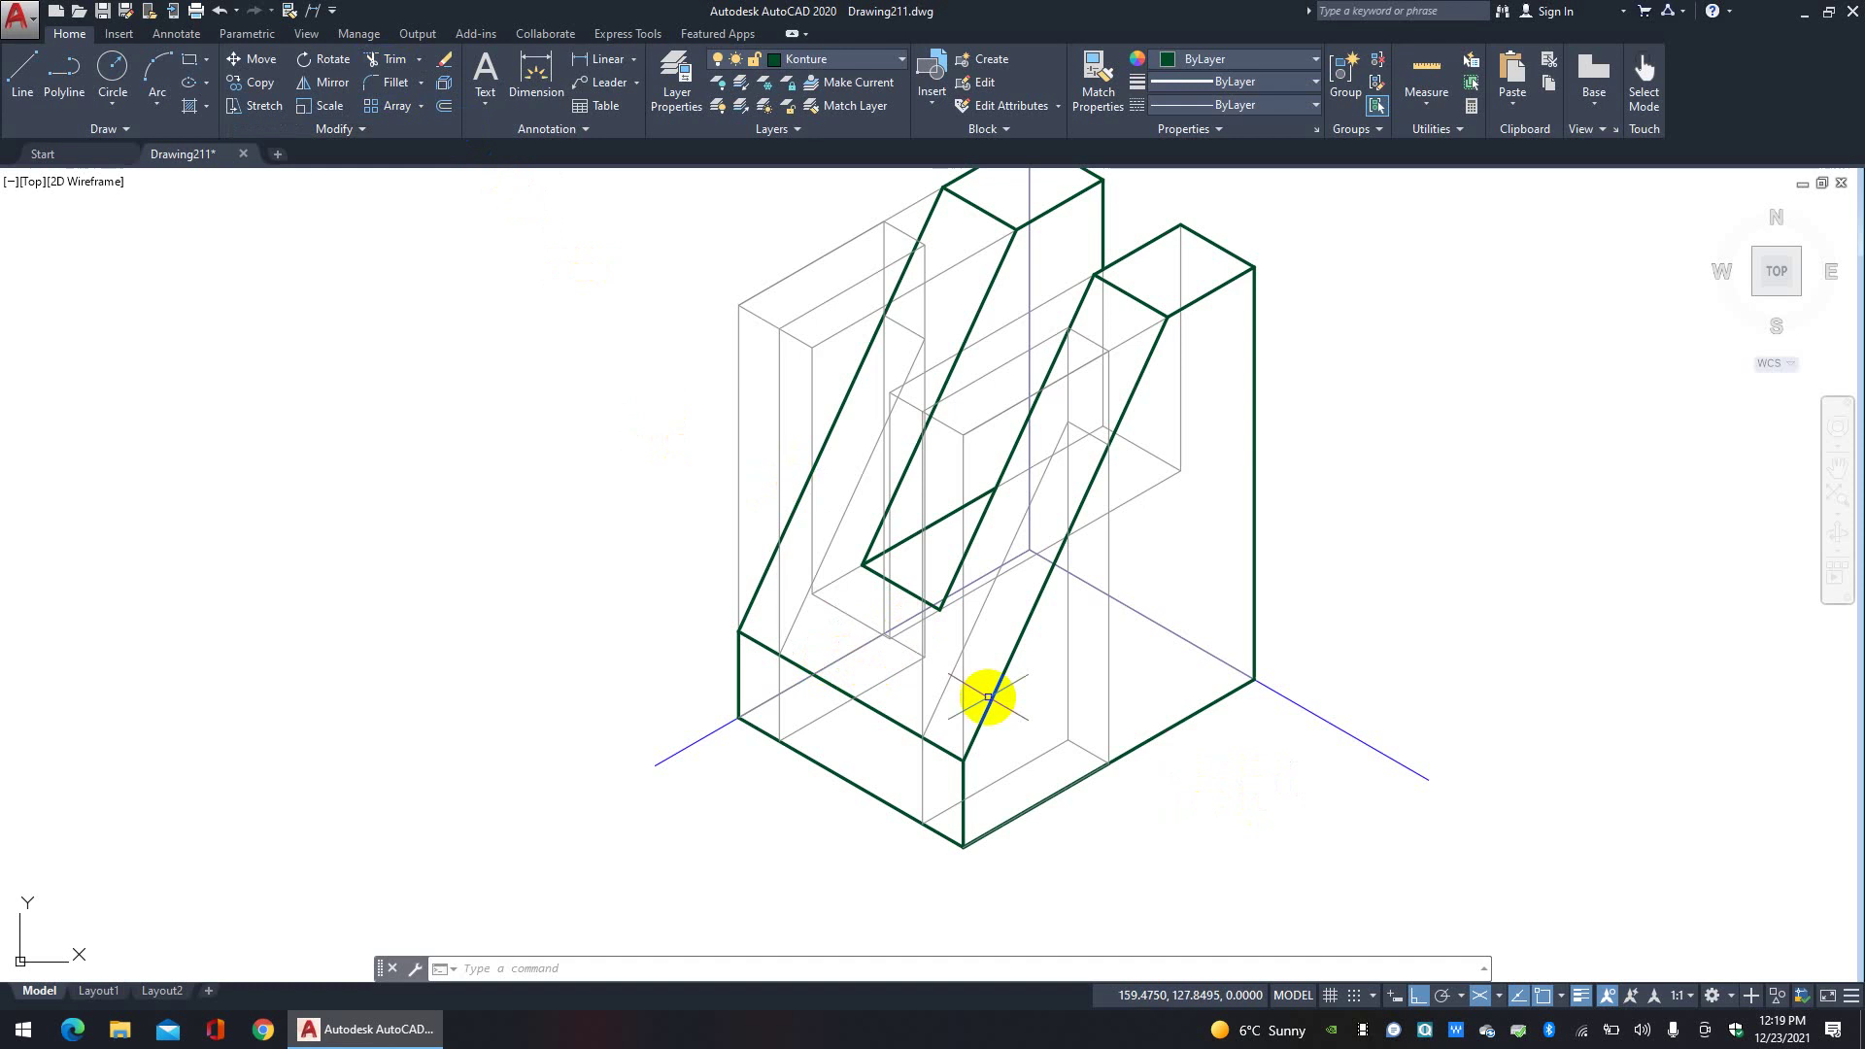
pyautogui.click(309, 72)
pyautogui.click(384, 64)
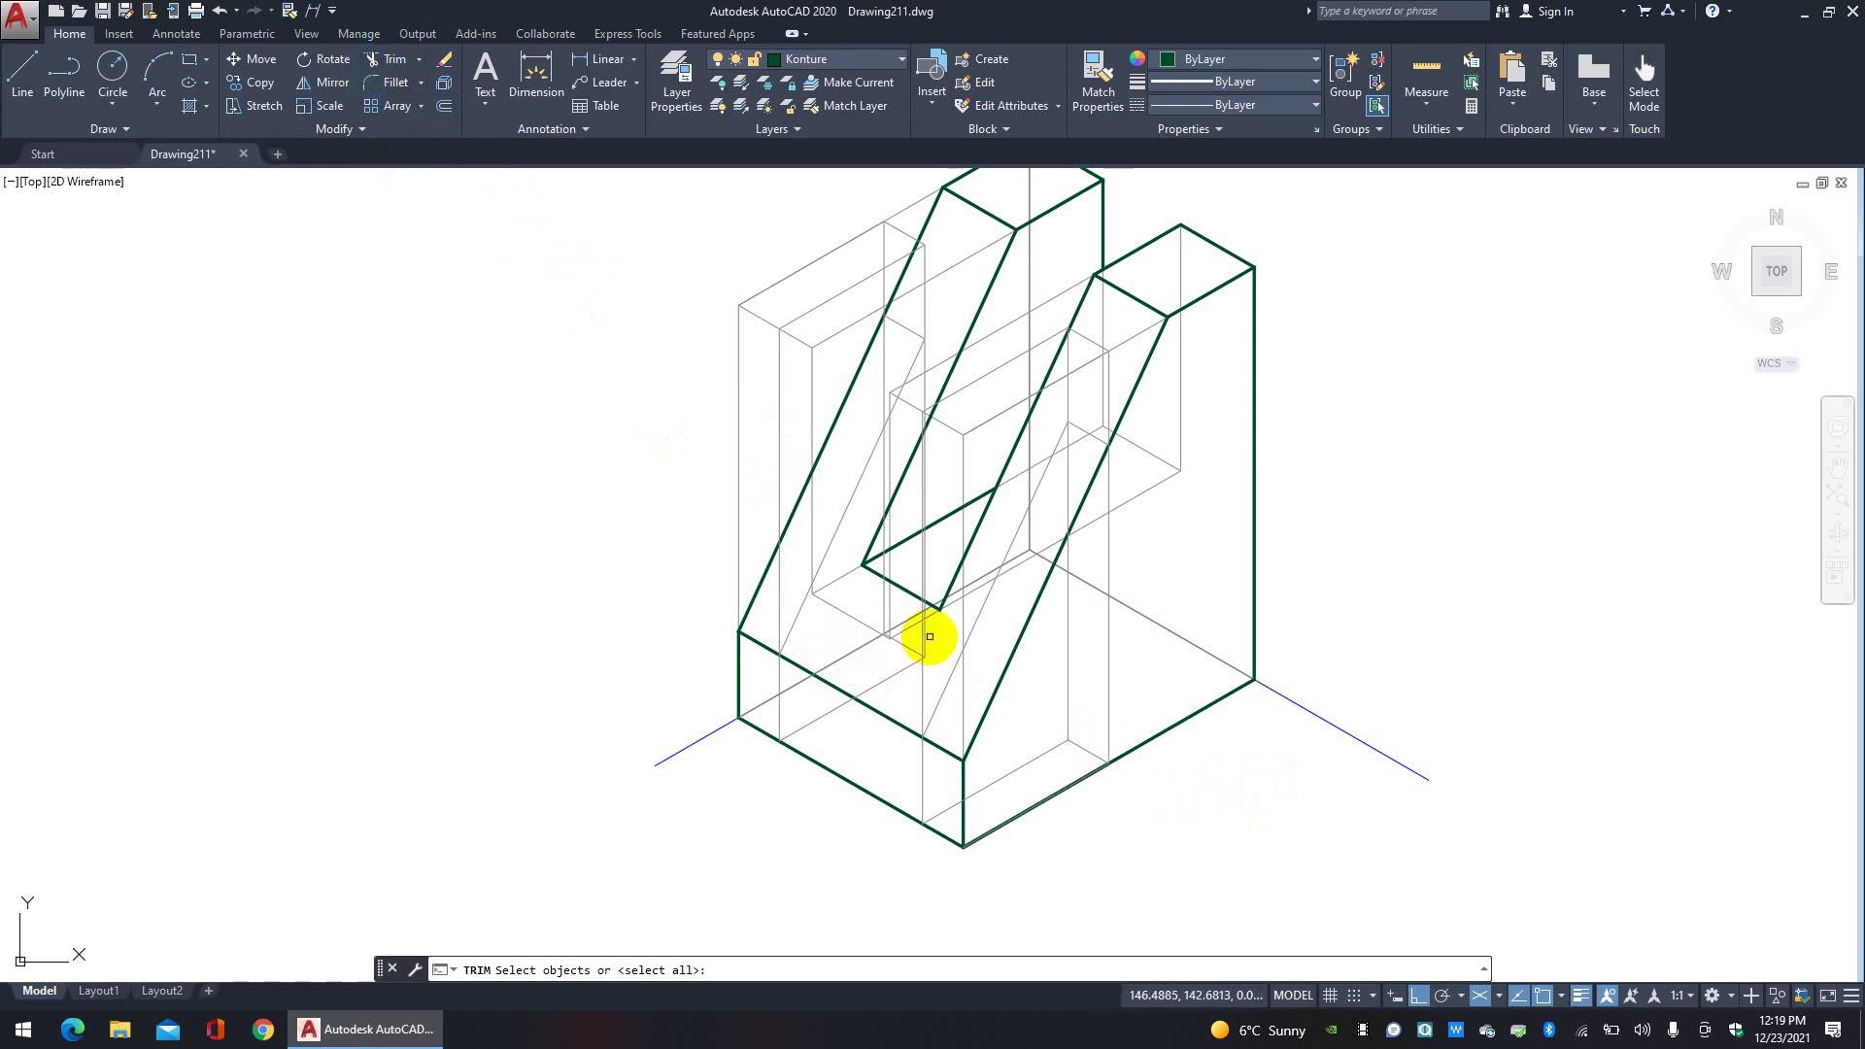
pyautogui.click(1086, 754)
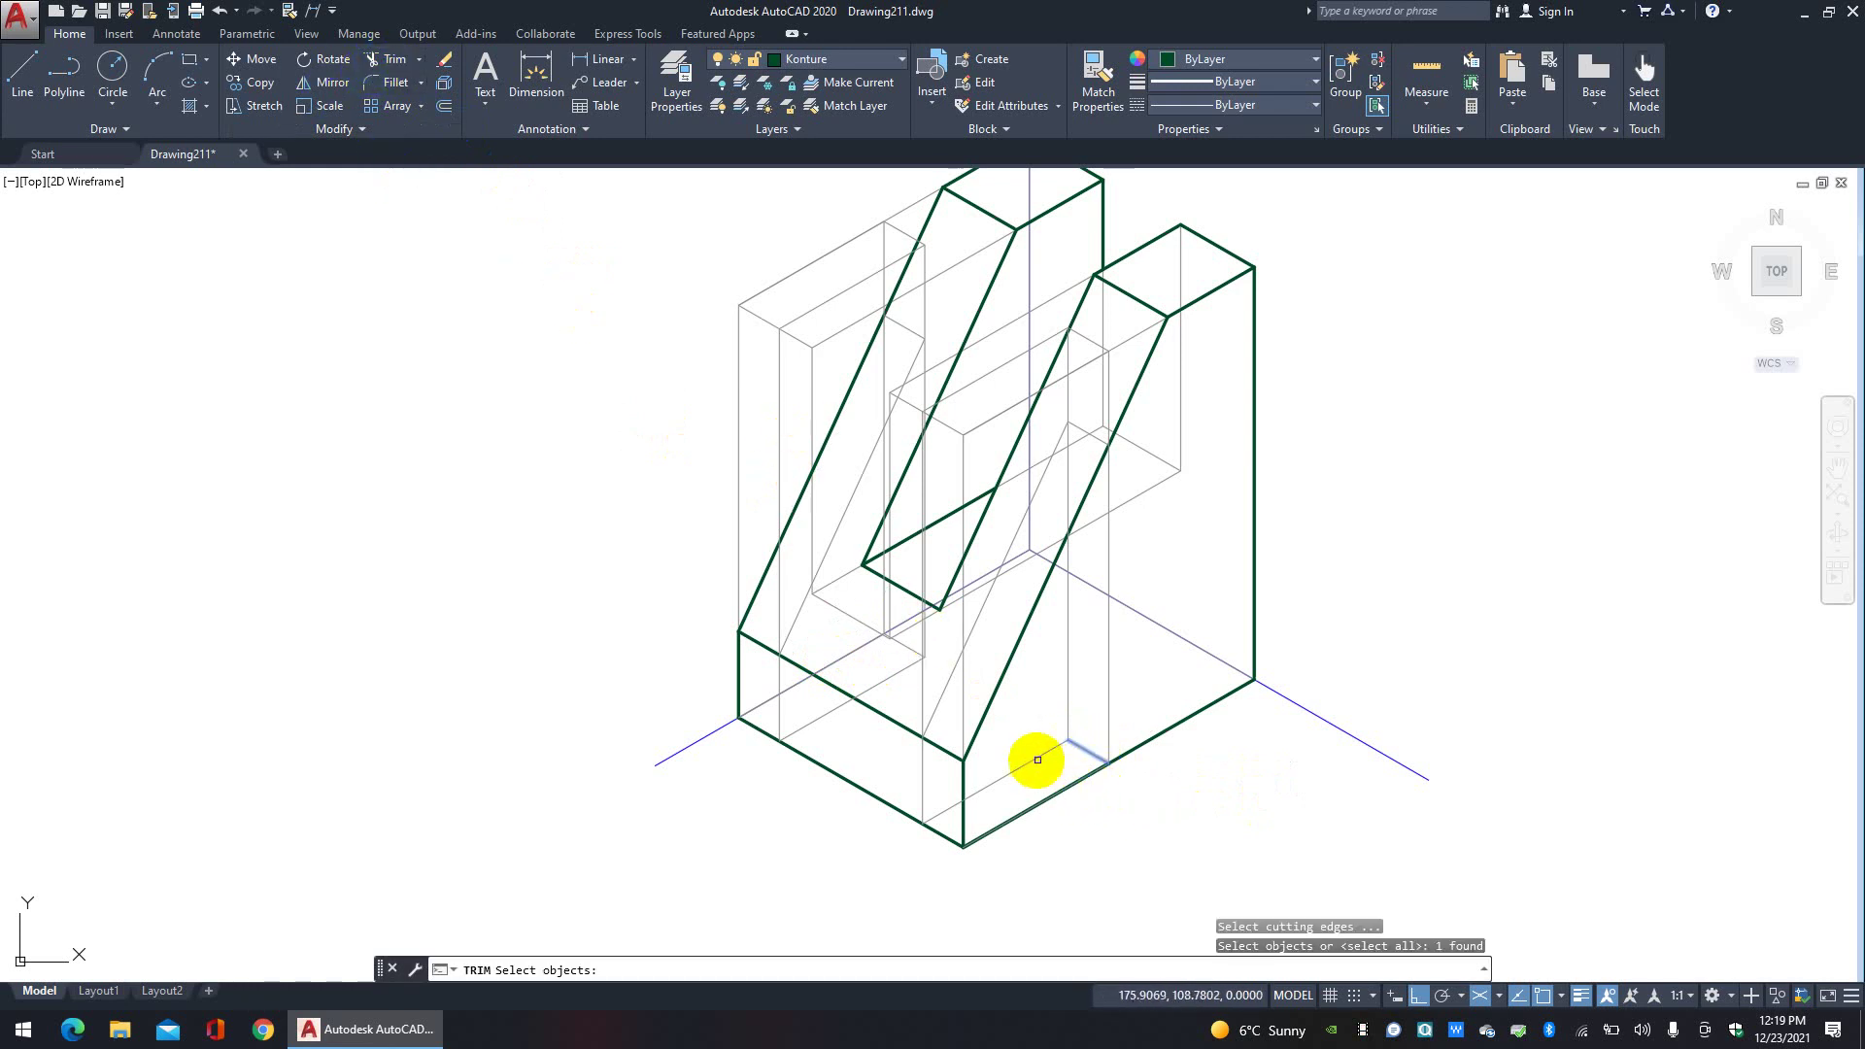
pyautogui.click(1051, 773)
pyautogui.press('Return')
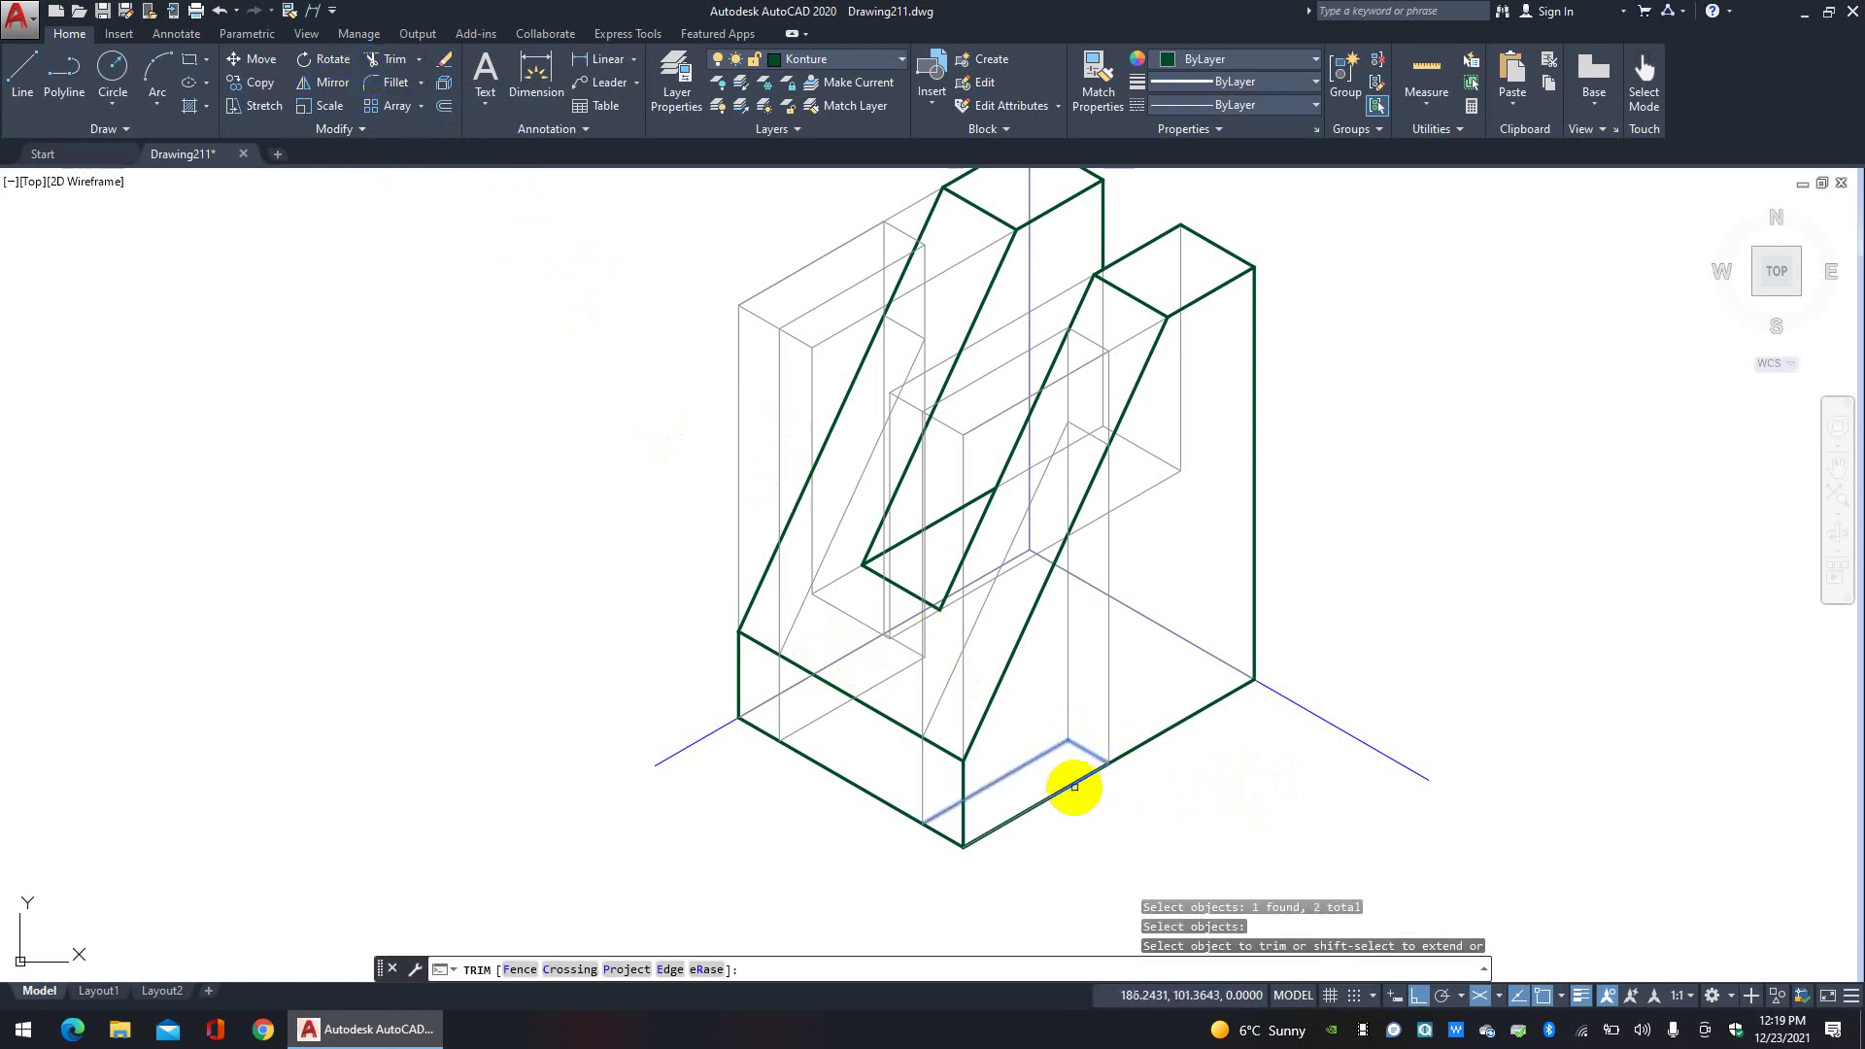
pyautogui.click(1068, 783)
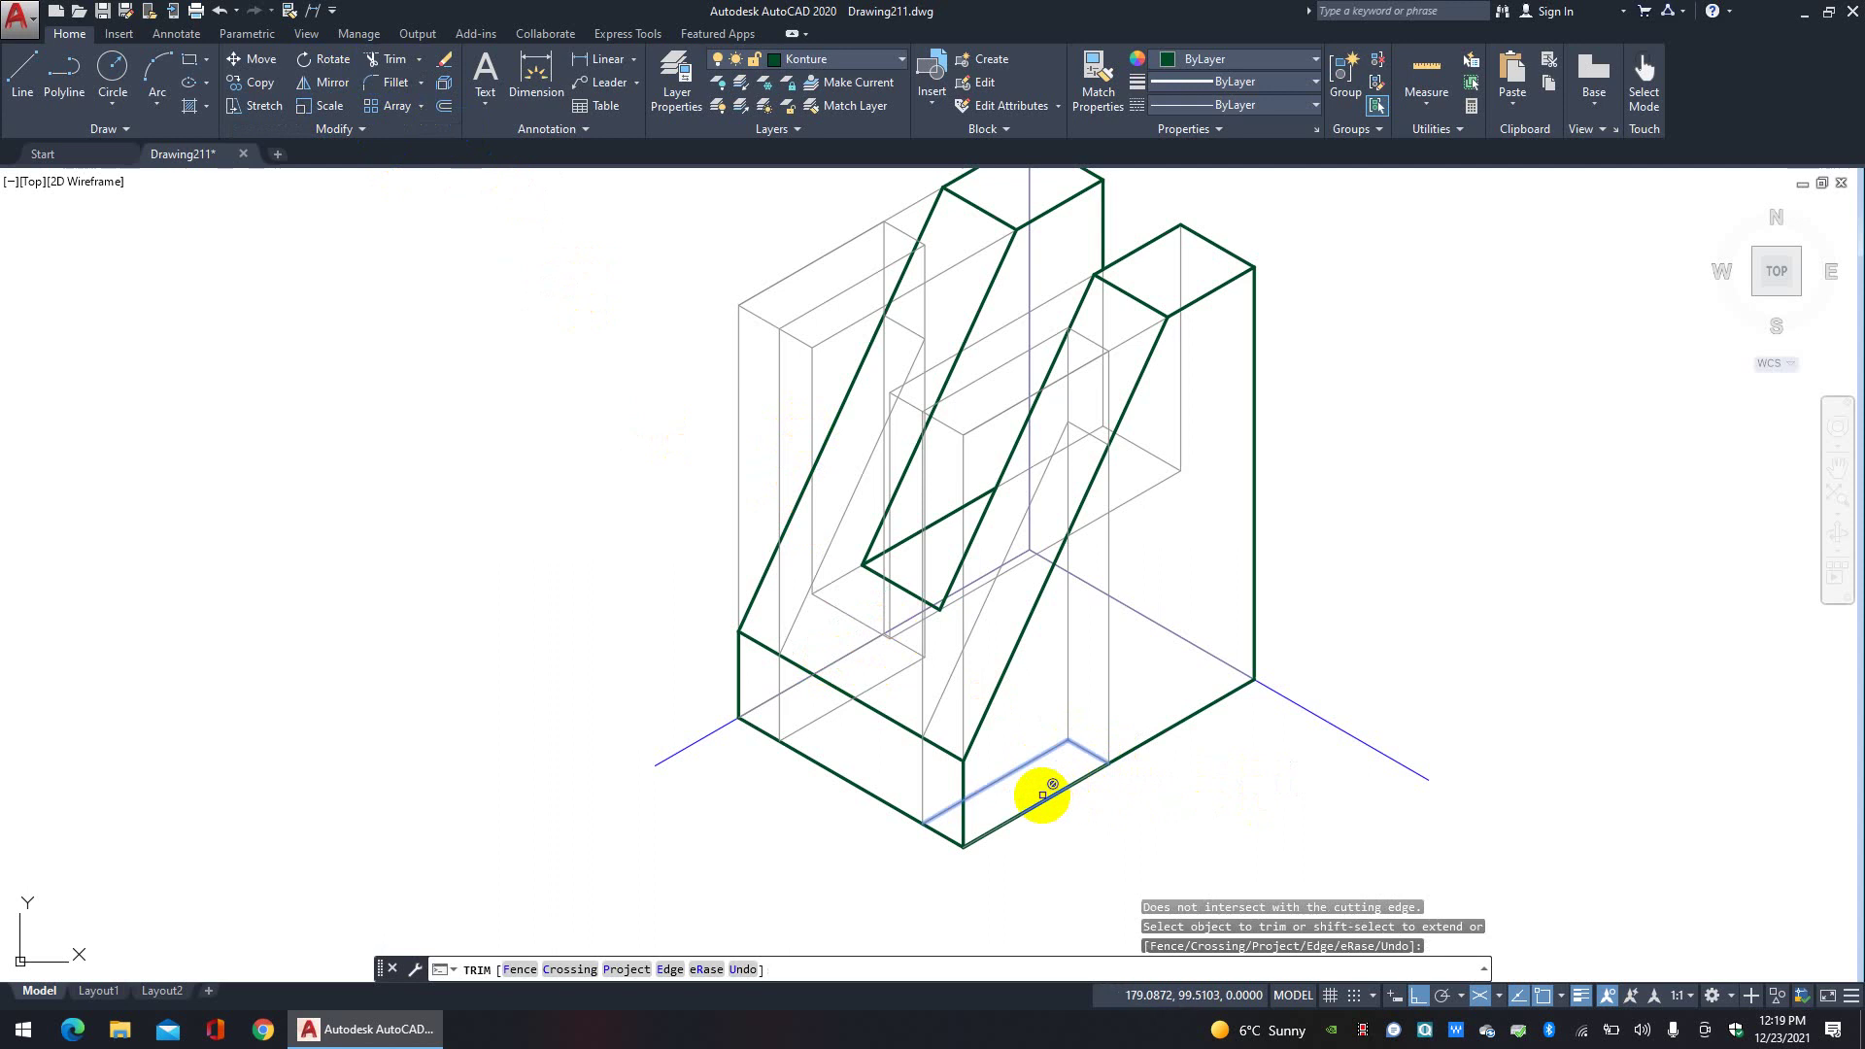
pyautogui.click(940, 834)
pyautogui.rightClick(1063, 848)
pyautogui.click(1132, 602)
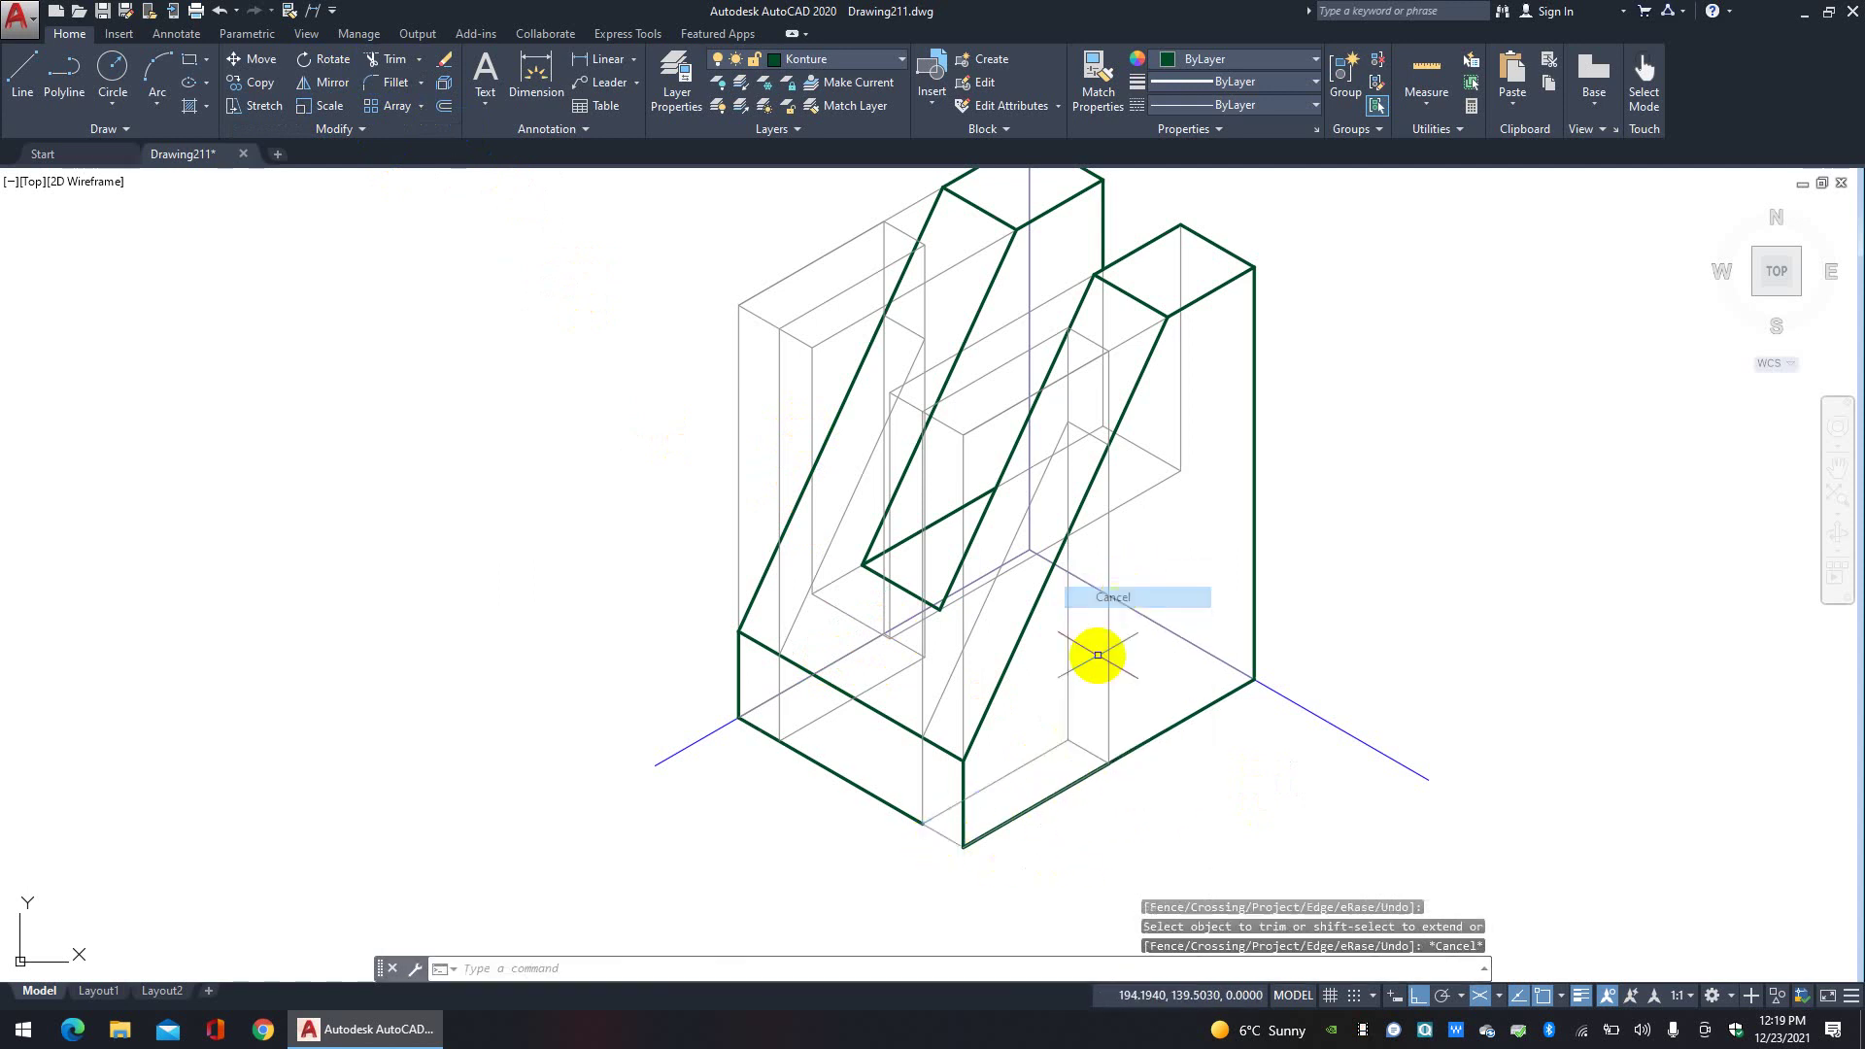
# Step: Delete the short Ndihmese line overlapping the front-right base edge between the notch and the front corner
pyautogui.click(1072, 780)
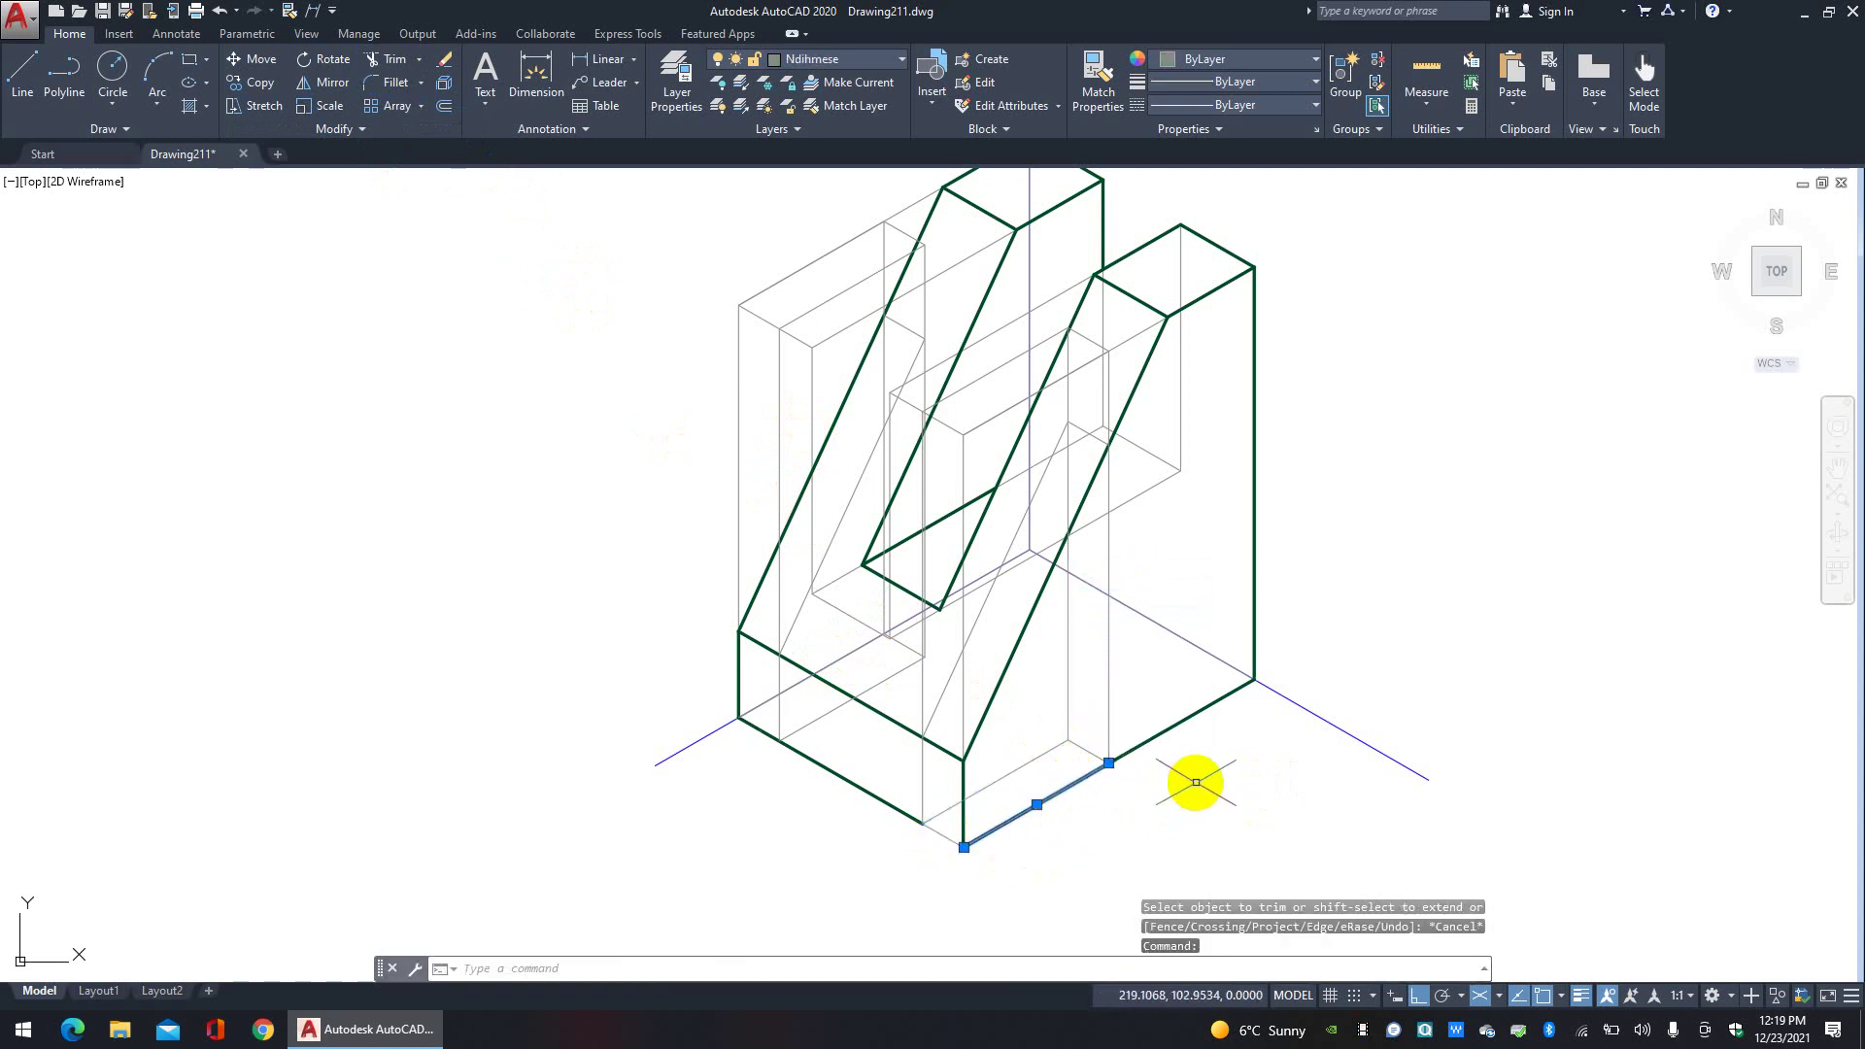
pyautogui.press('Delete')
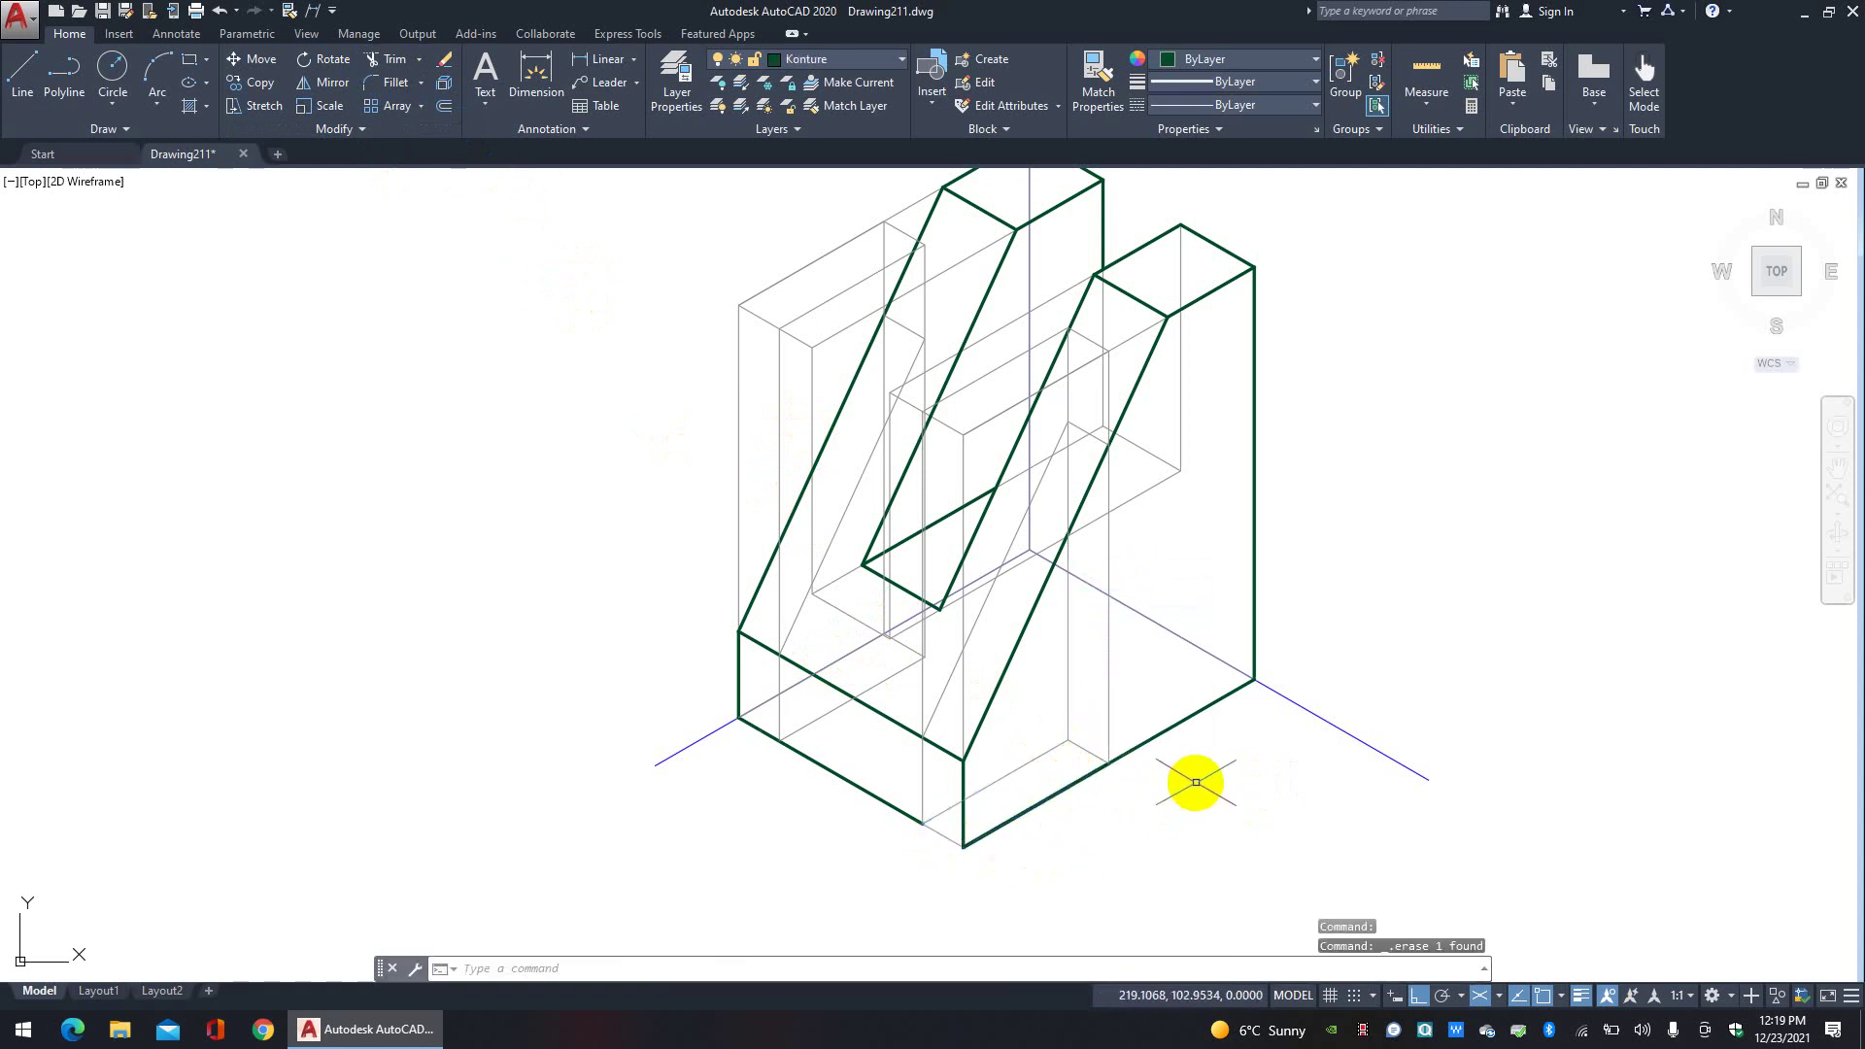
pyautogui.click(385, 70)
pyautogui.click(1078, 783)
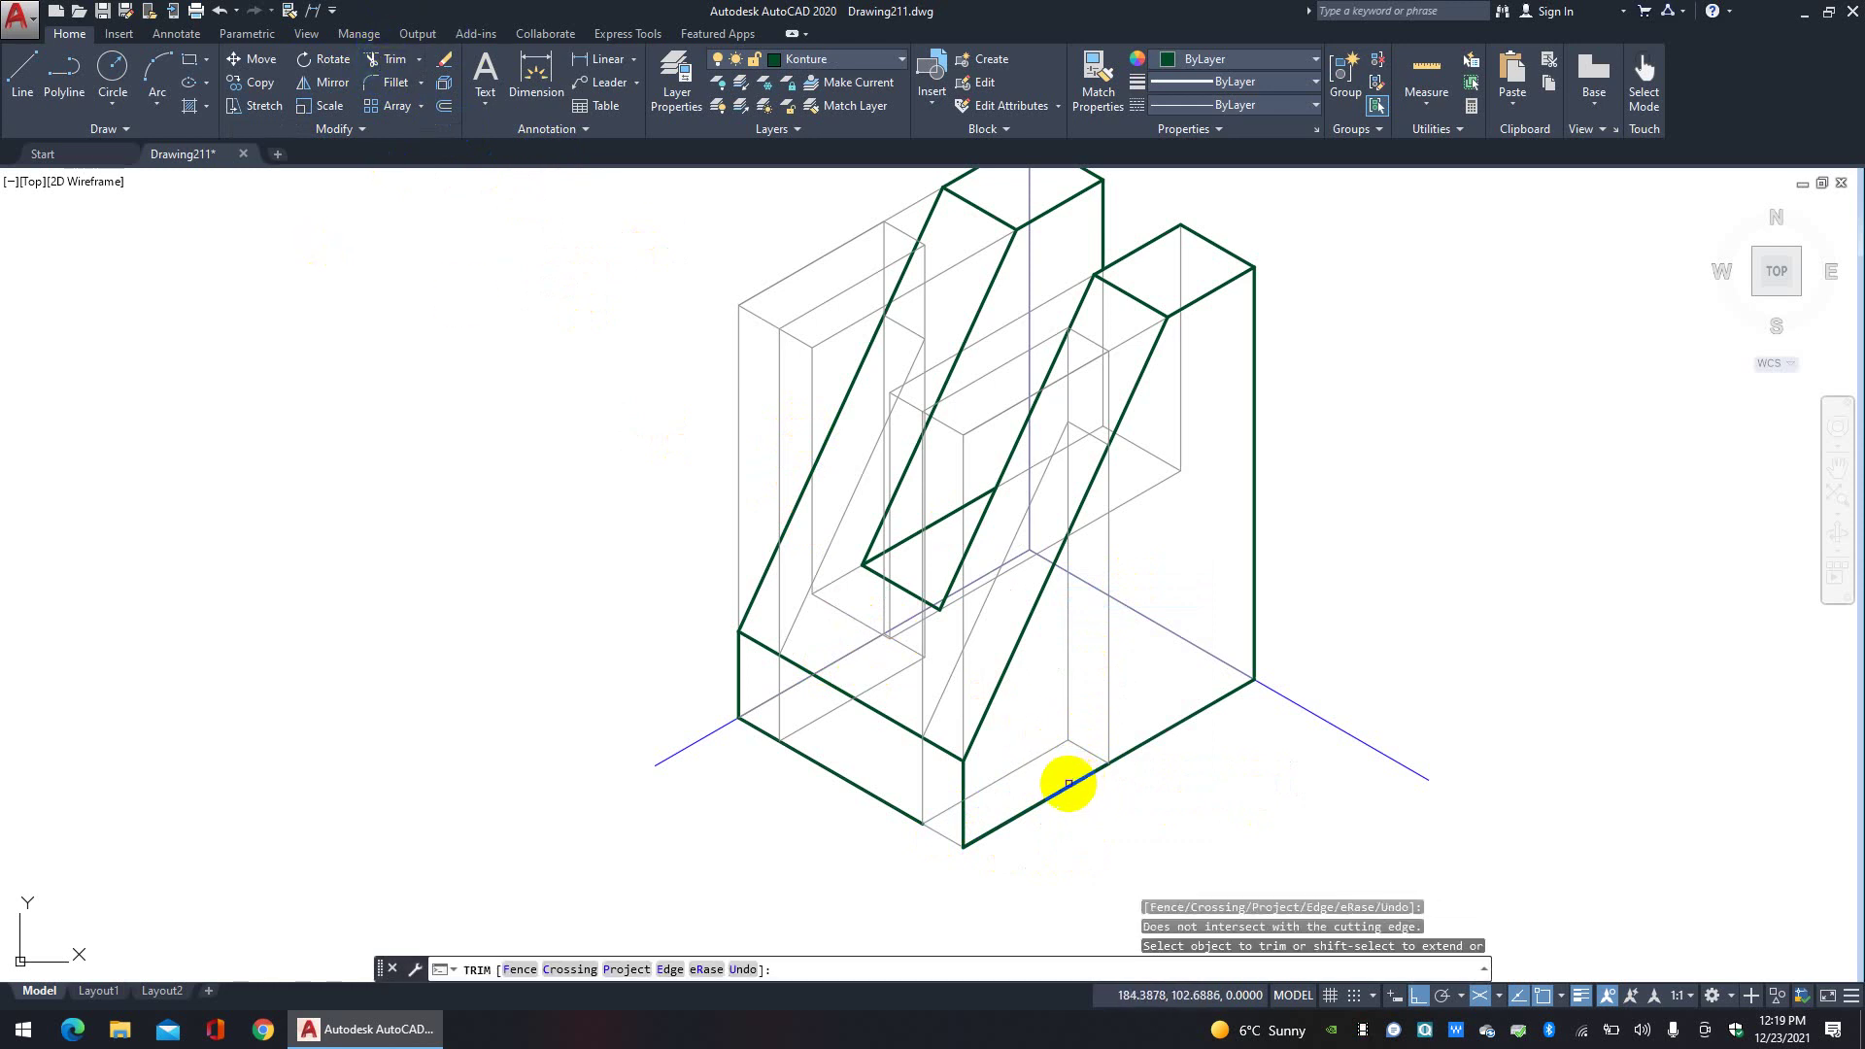
pyautogui.press('Escape')
# Step: Delete the remaining short duplicate line lying over the front-right base edge
pyautogui.click(1065, 786)
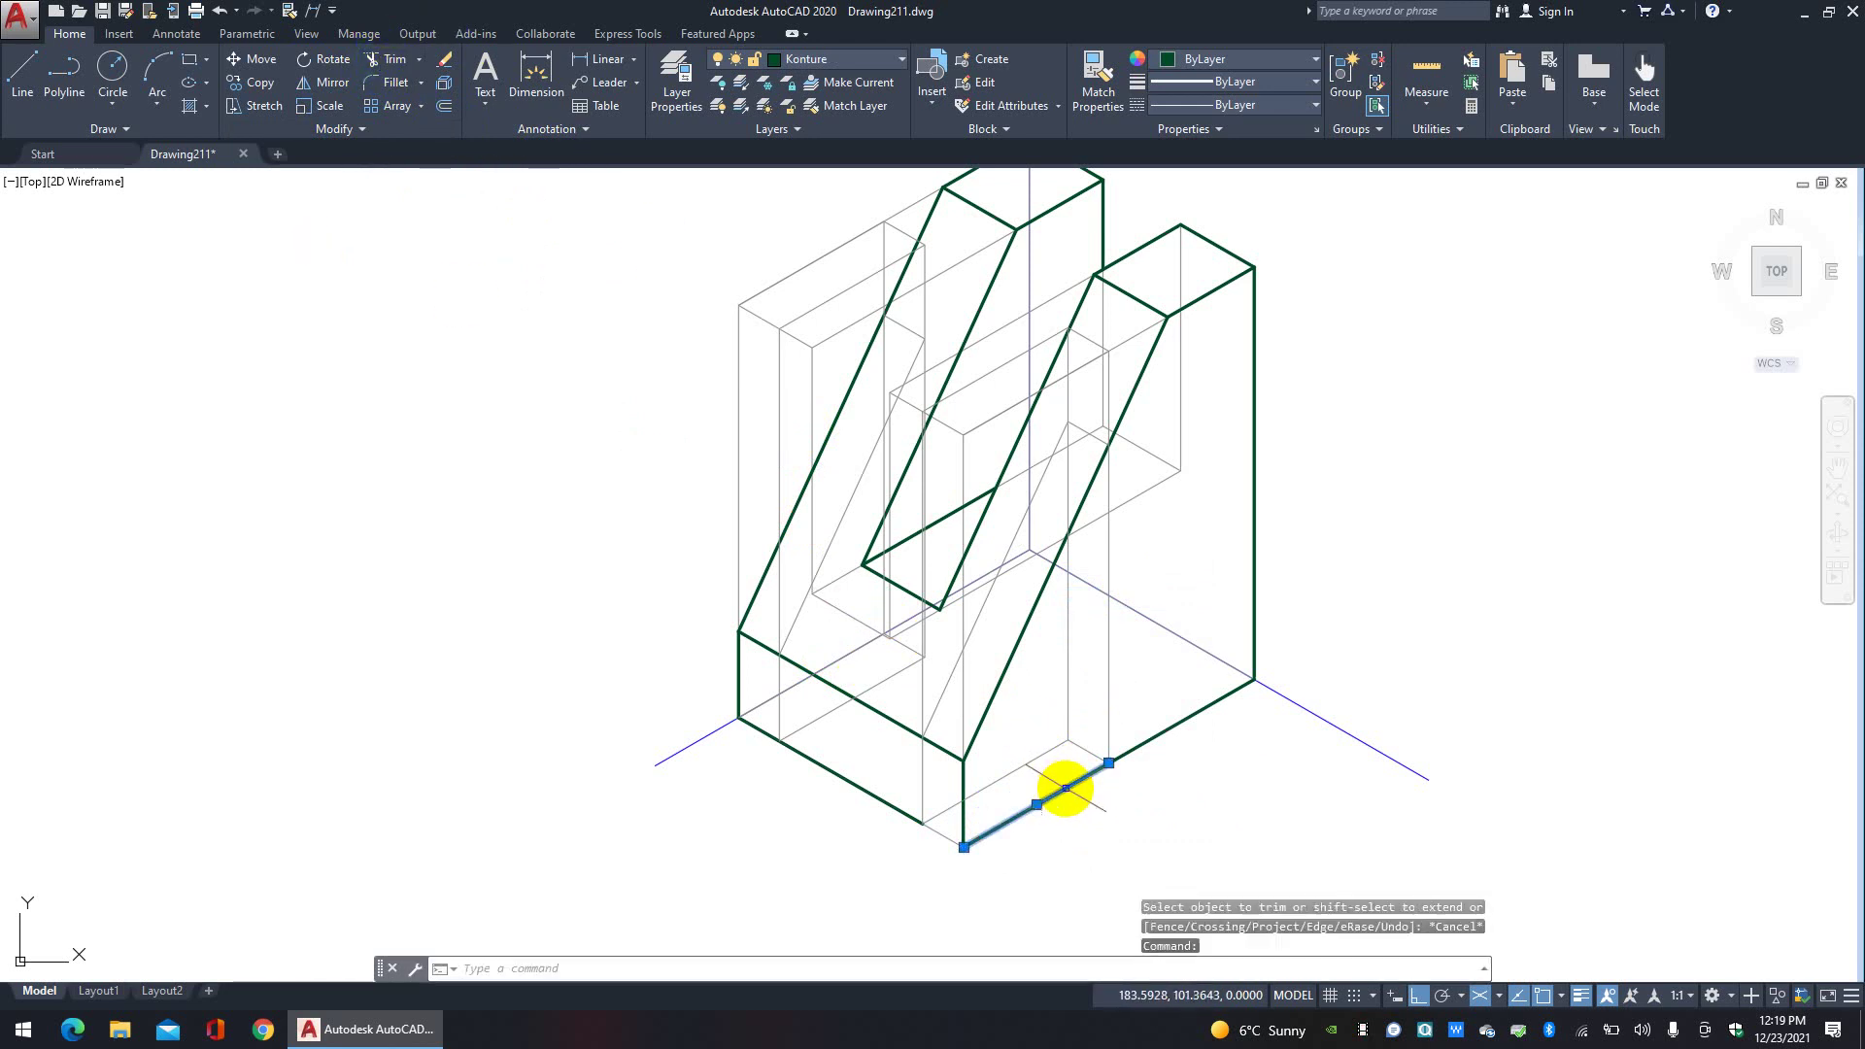
pyautogui.press('Delete')
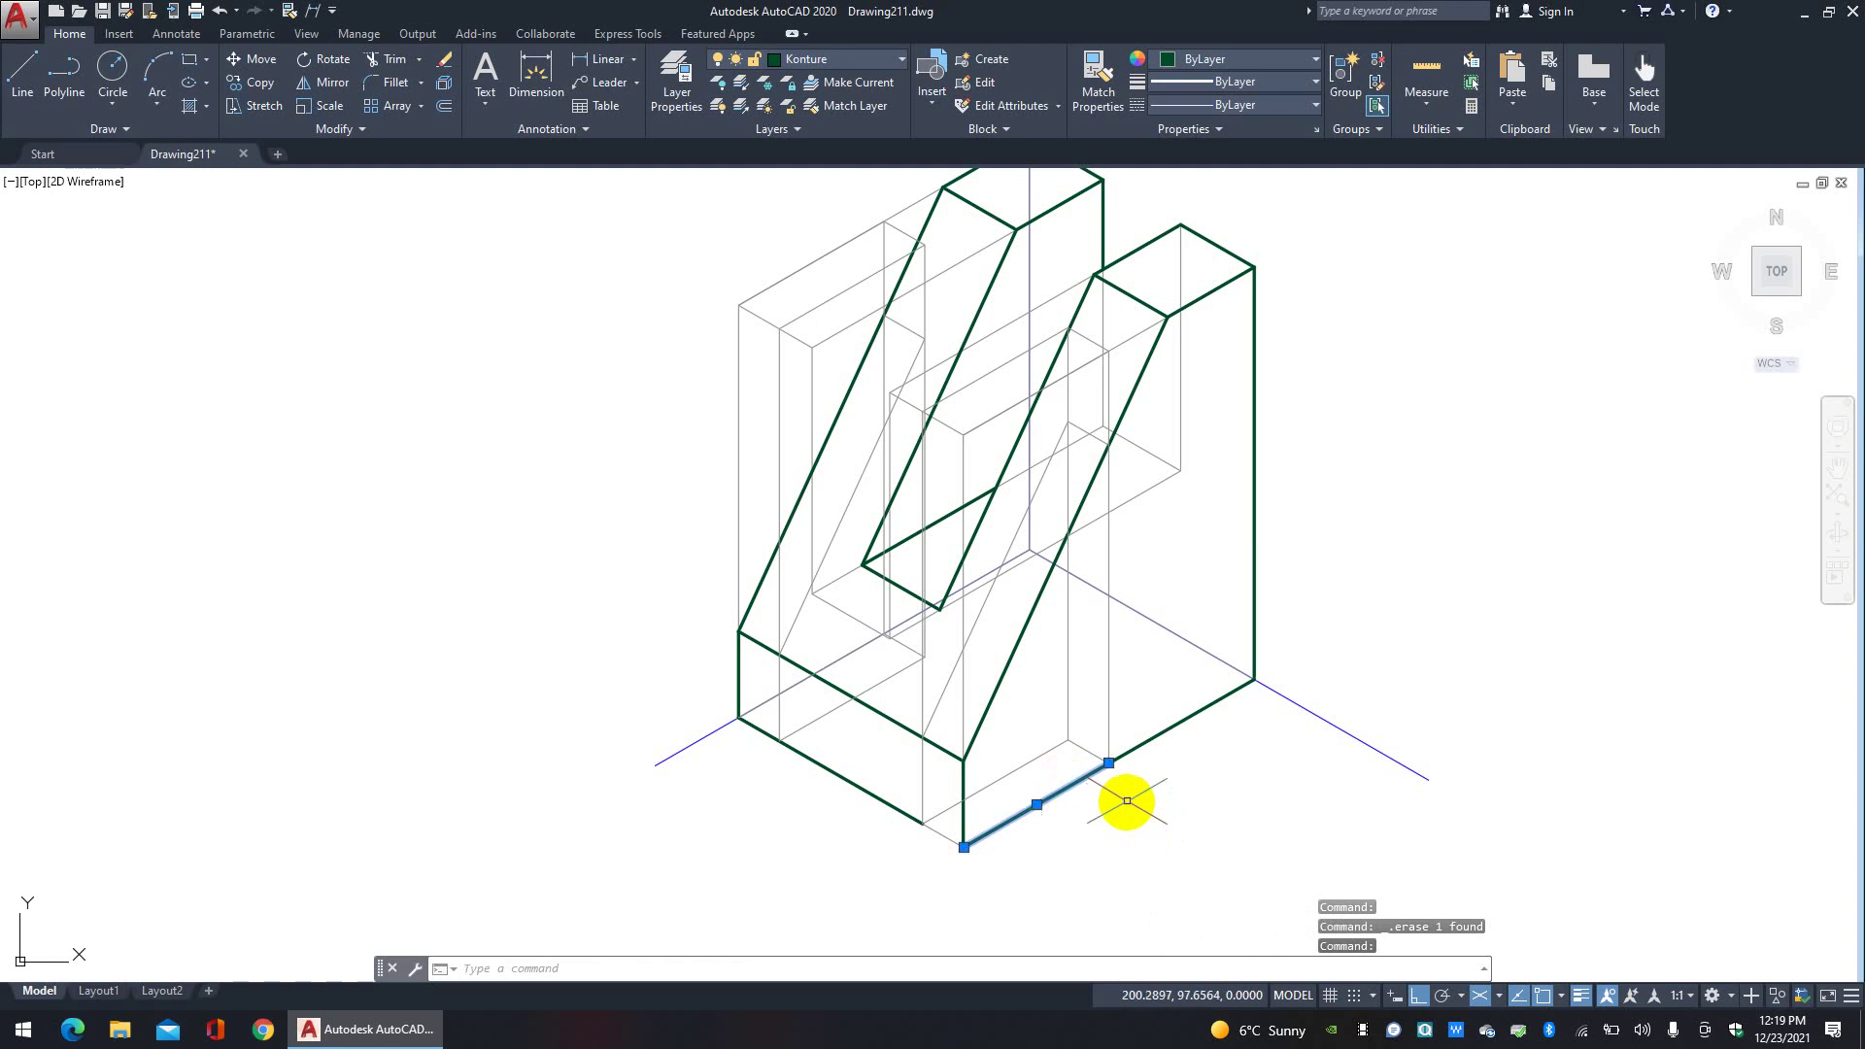
pyautogui.click(1074, 783)
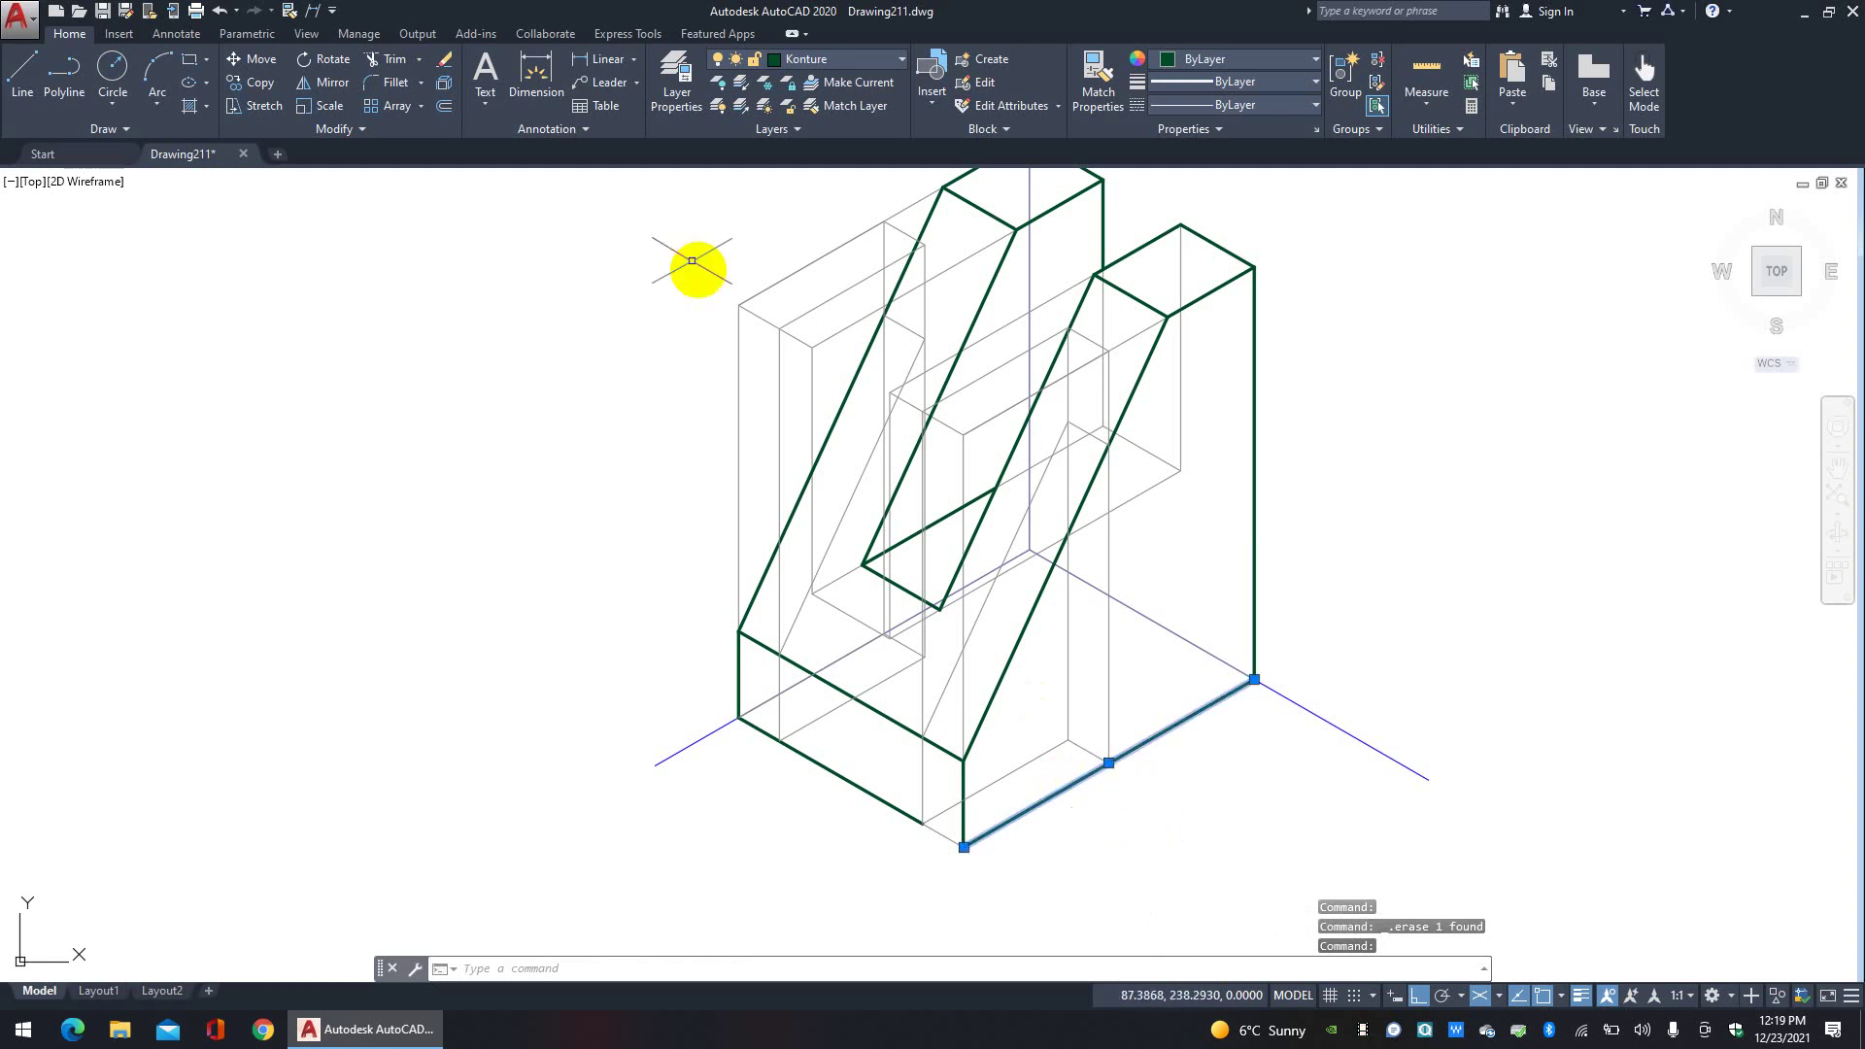
pyautogui.press('Escape')
# Step: Trim the front-right base contour between the notch's right end and the front corner, using all objects as cutting edges
pyautogui.click(391, 59)
pyautogui.press('Return')
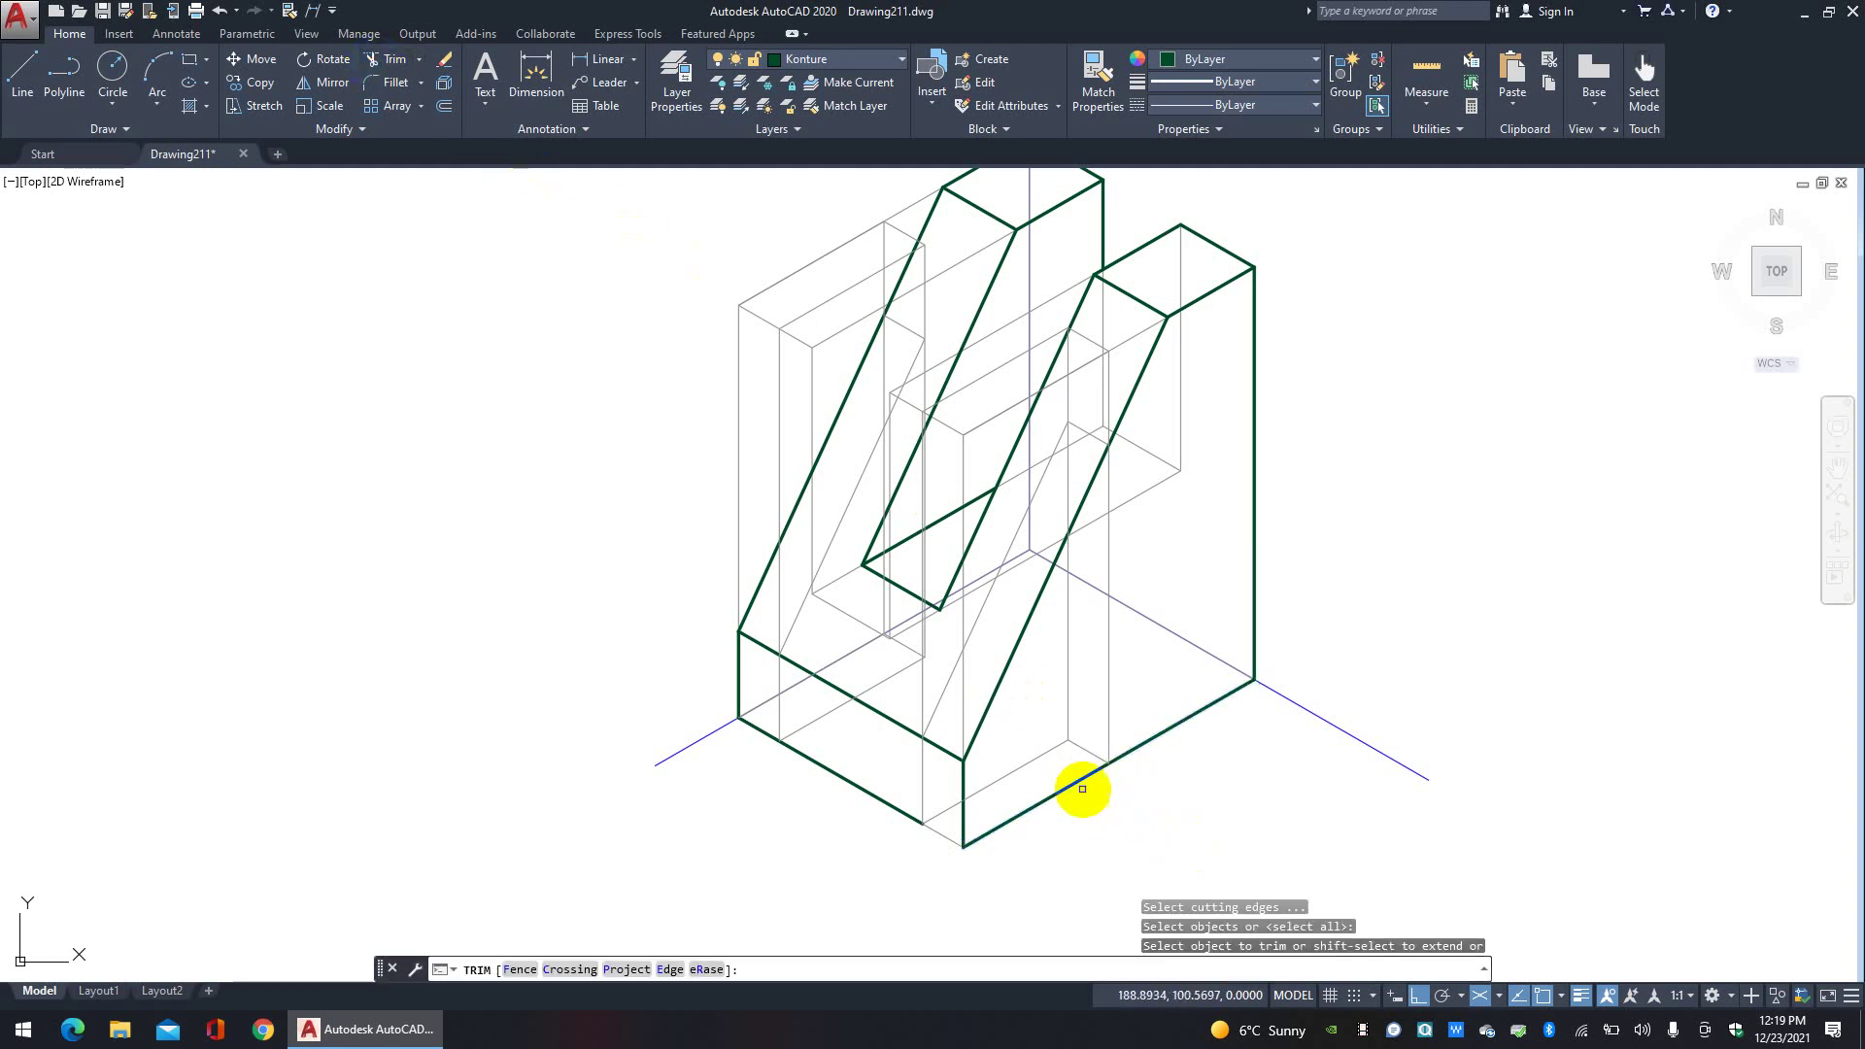
pyautogui.click(1075, 782)
pyautogui.press('Escape')
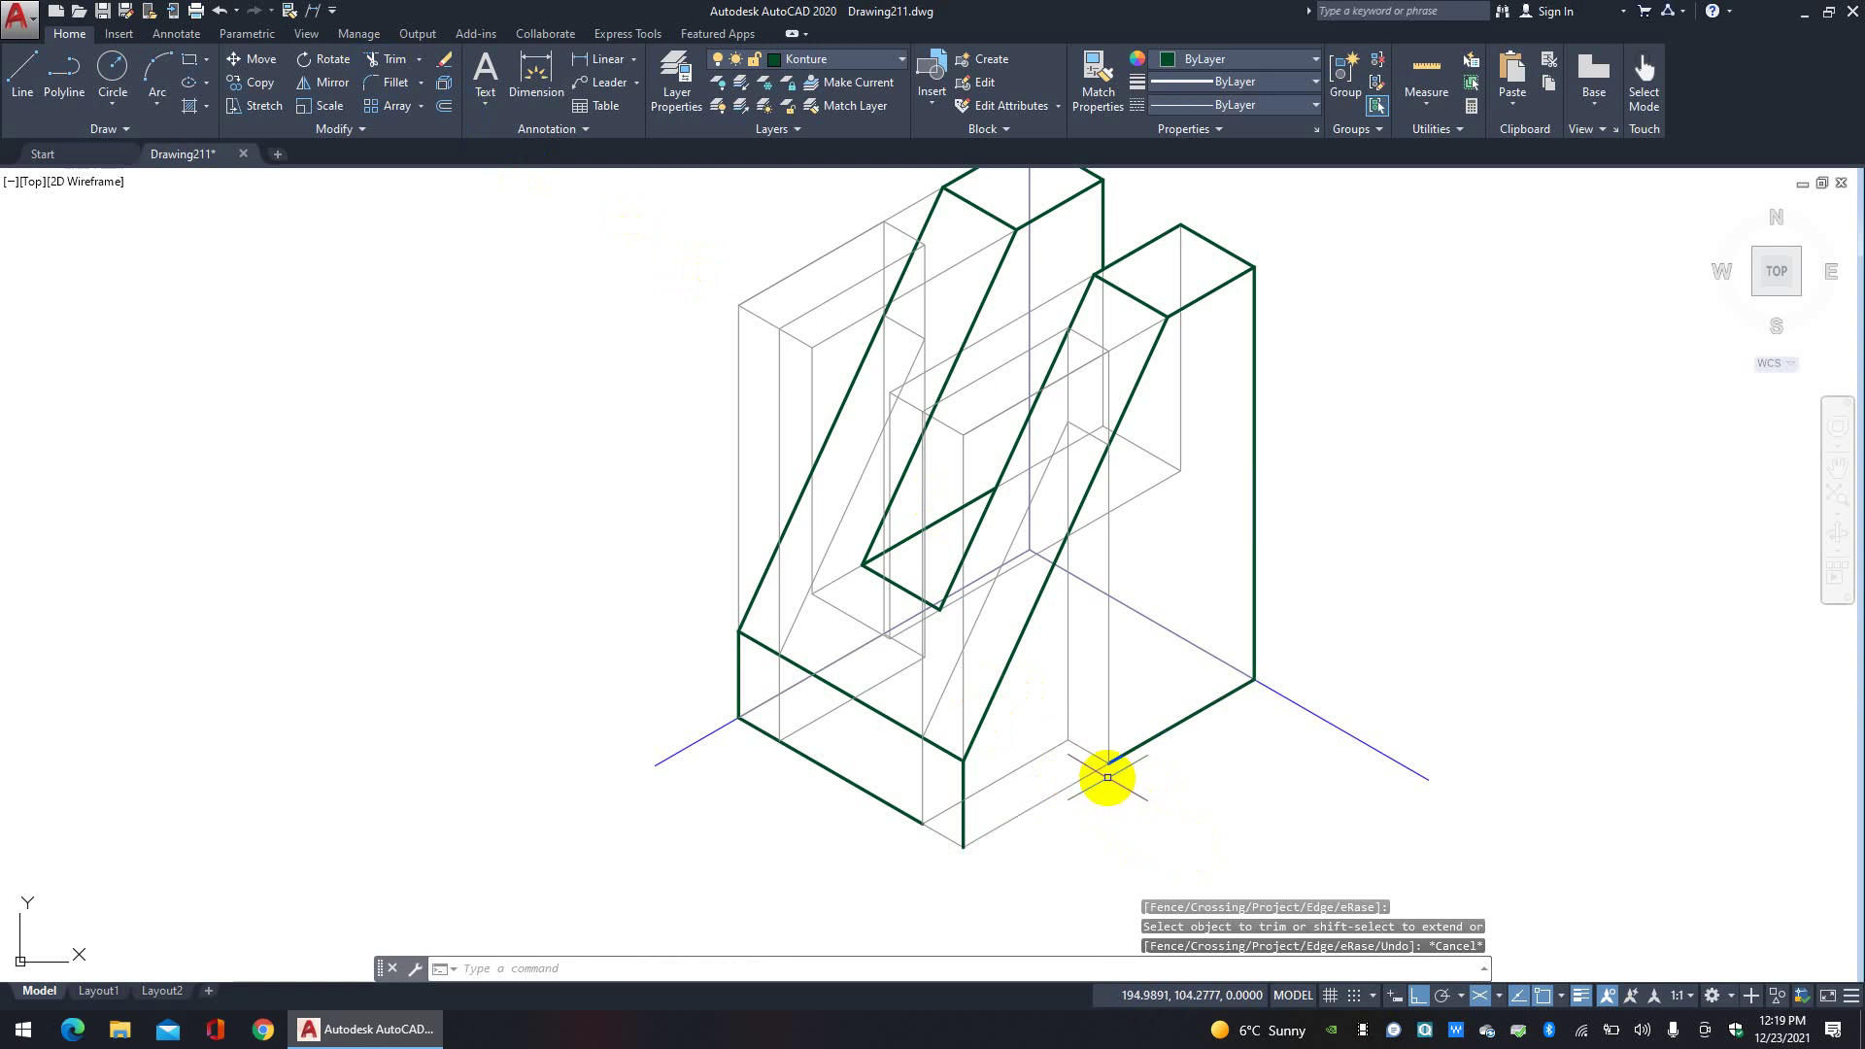
# Step: Draw the notch's base contour from the trimmed front-left edge through the inner notch corner to the trimmed front-right edge
pyautogui.click(39, 73)
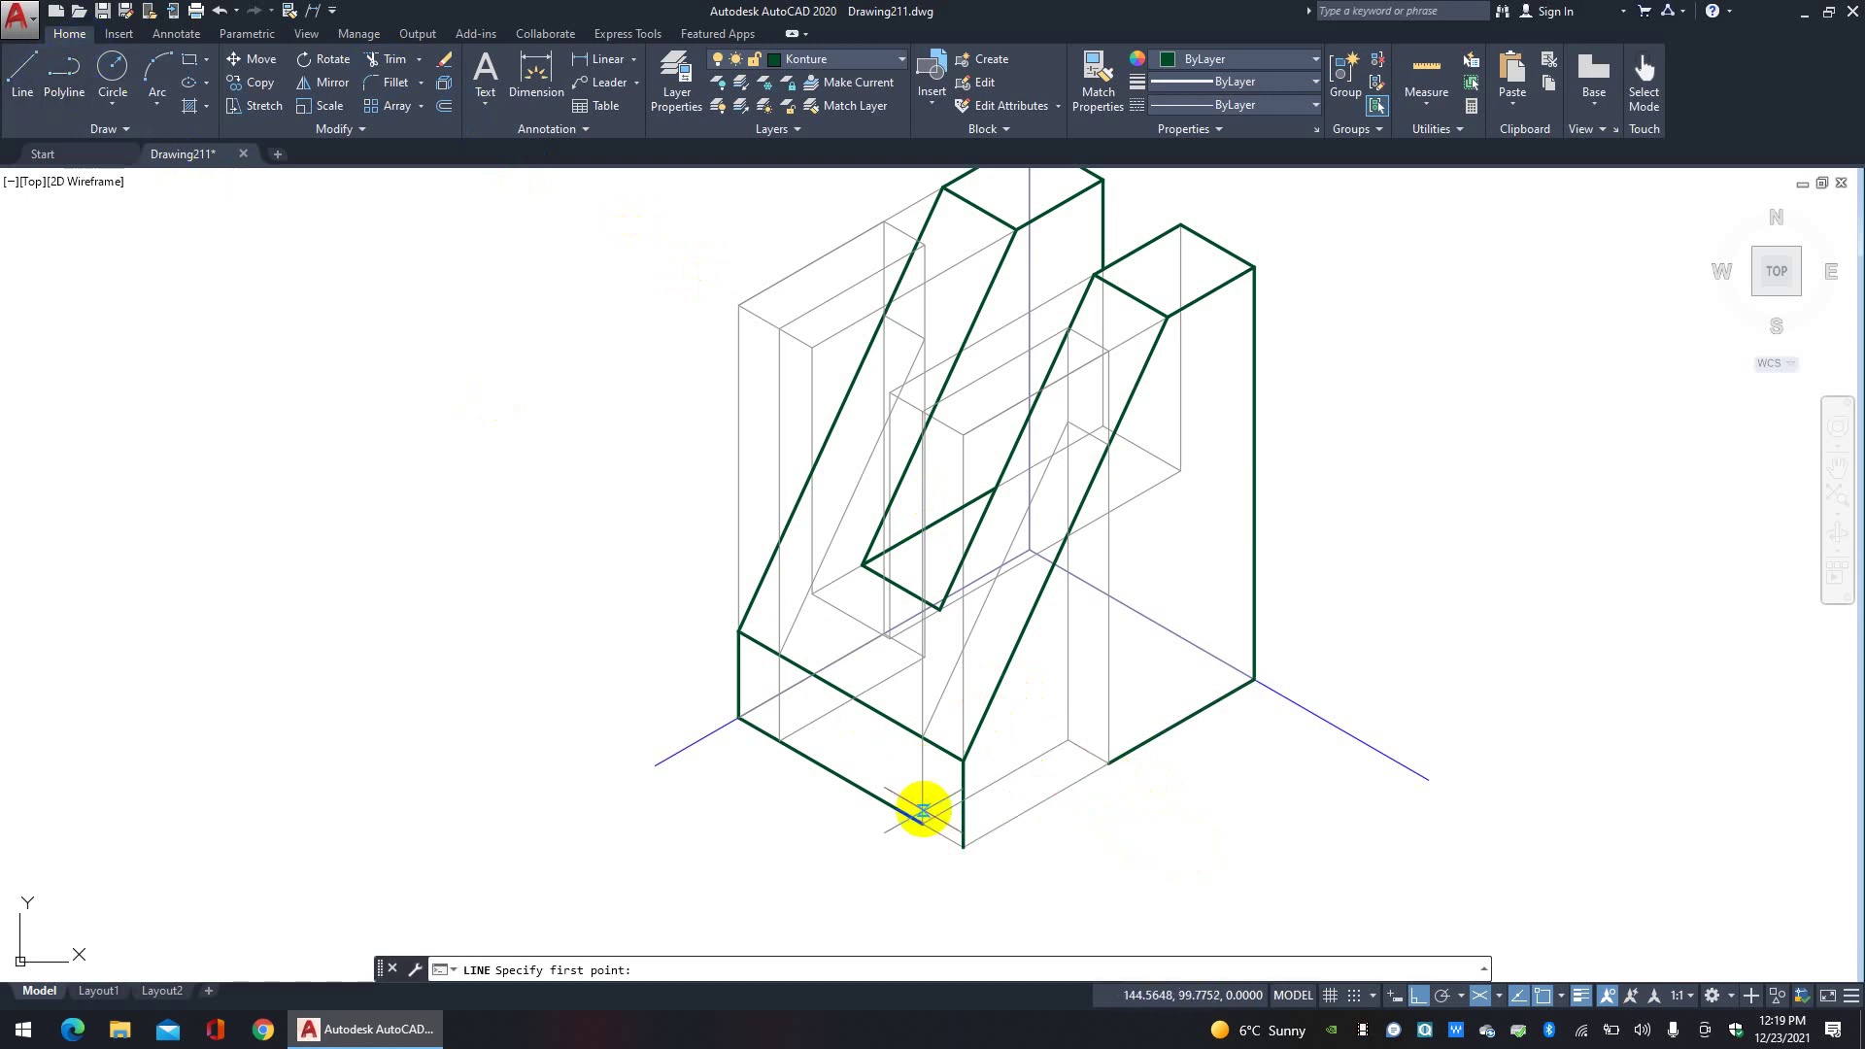
pyautogui.click(923, 823)
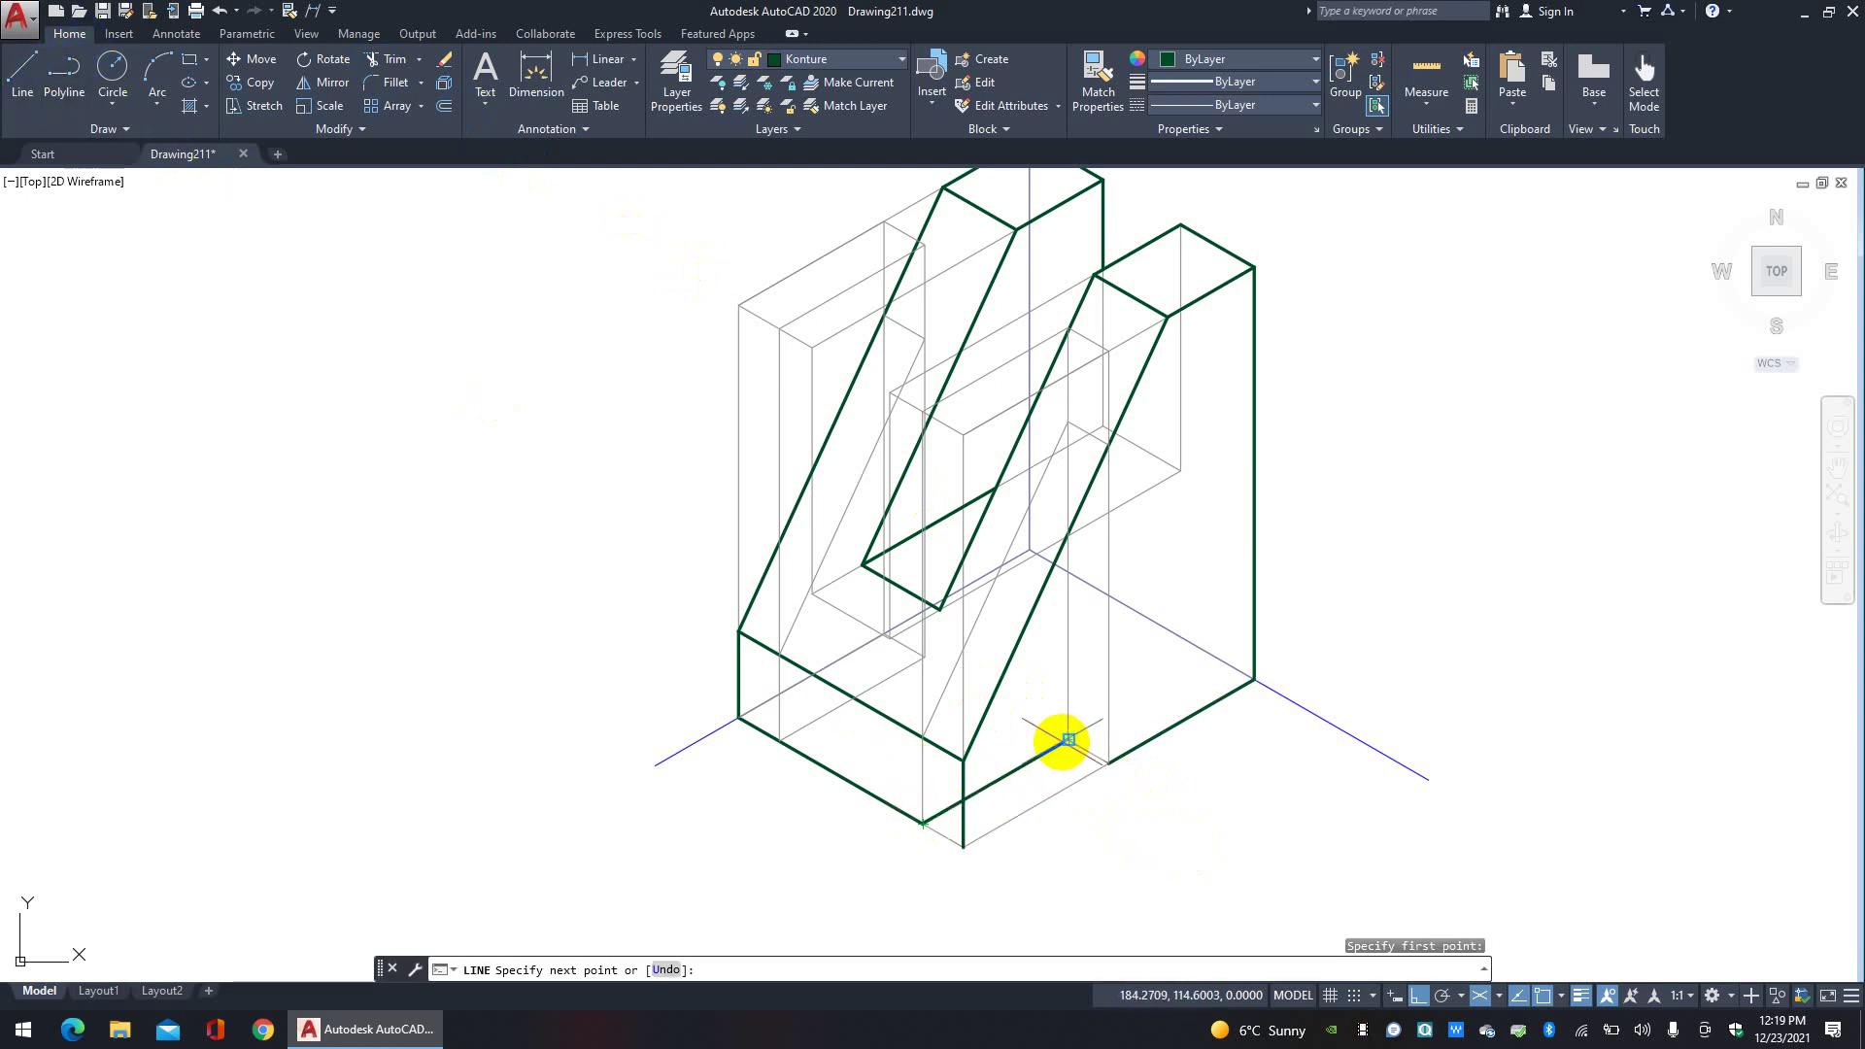
pyautogui.click(1066, 740)
pyautogui.click(1107, 762)
pyautogui.rightClick(1109, 768)
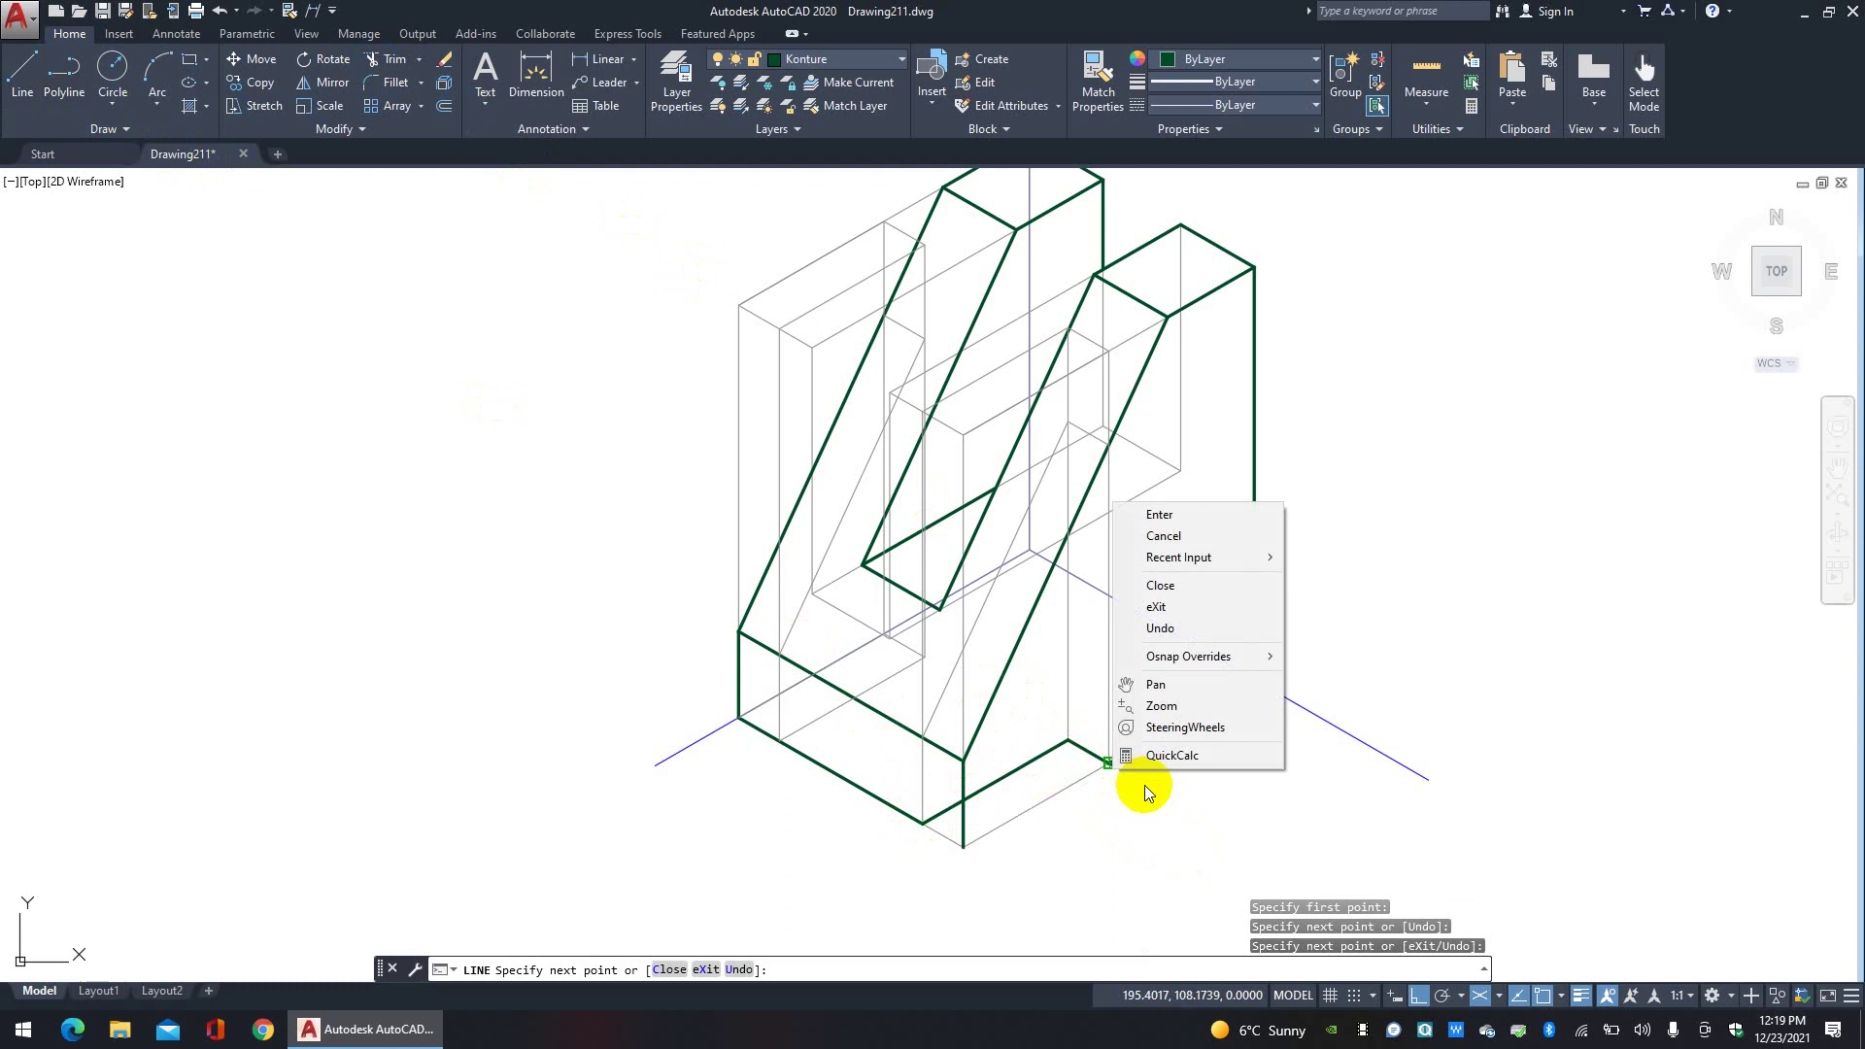
pyautogui.click(1193, 538)
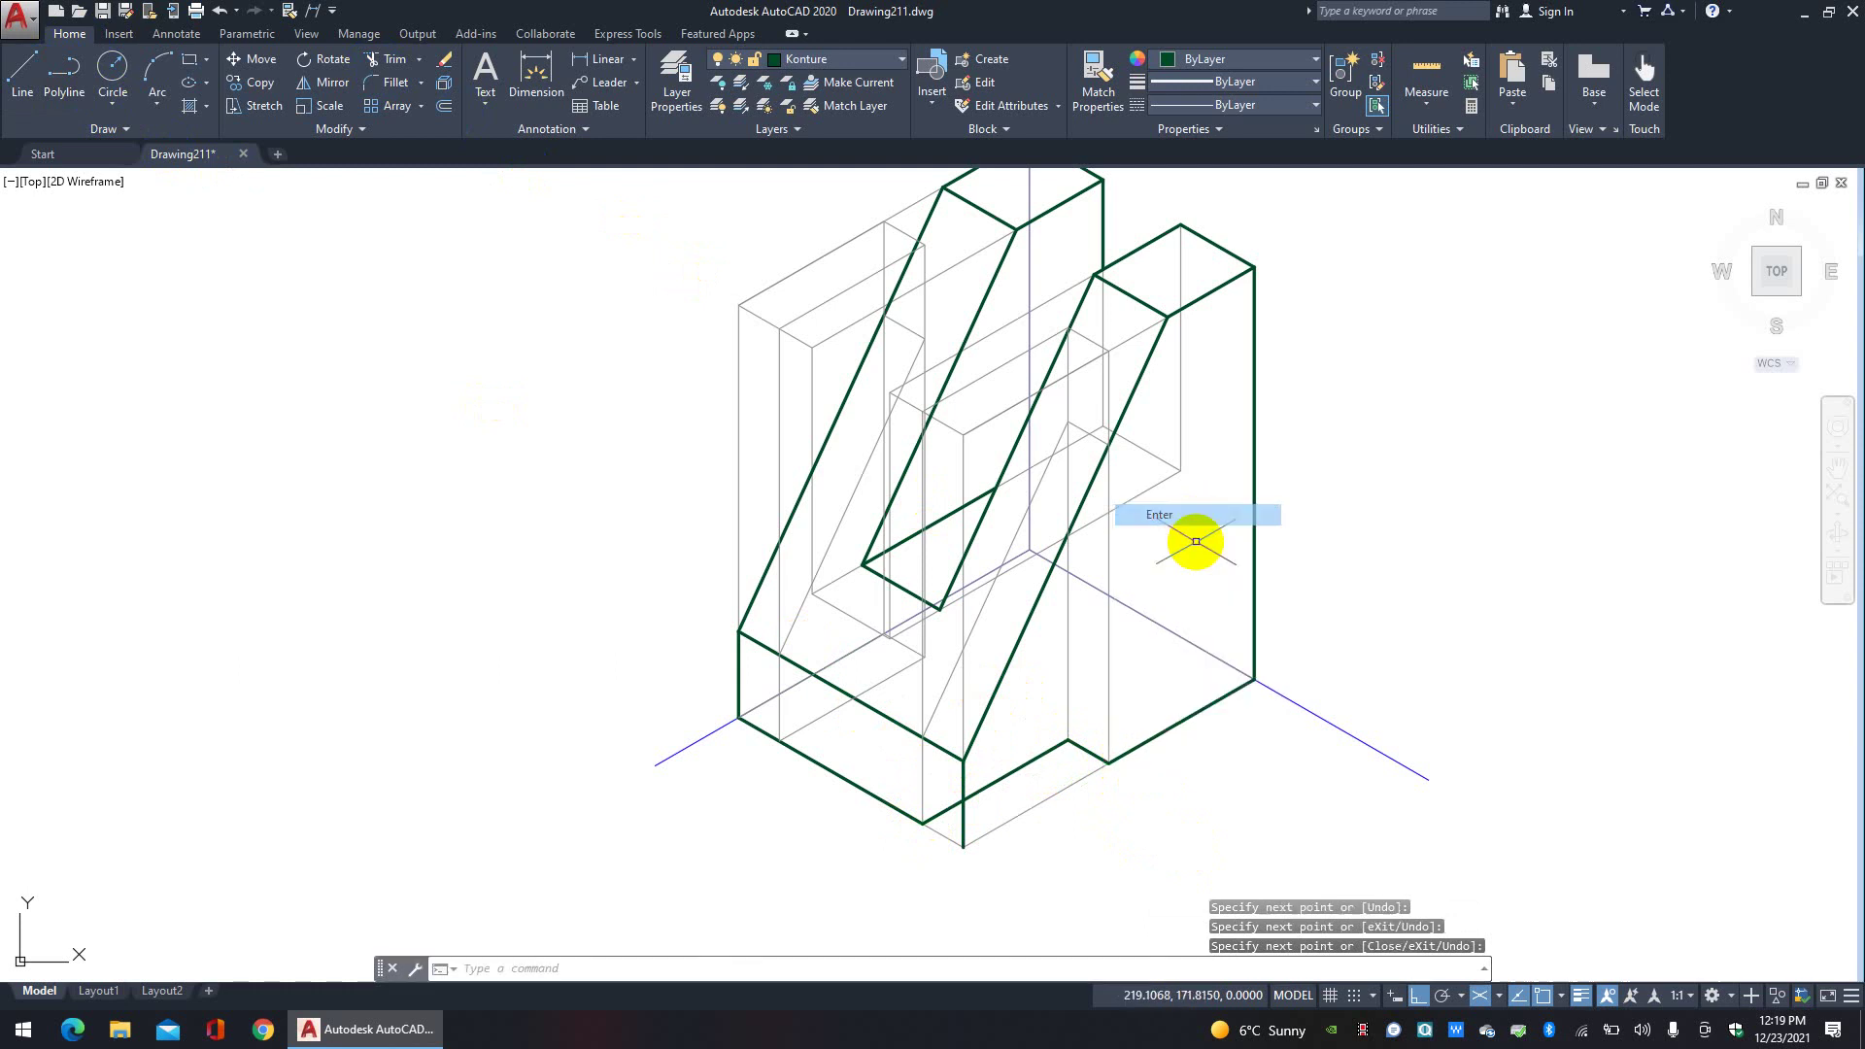
# Step: Move the short vertical contour at the front corner onto the left end of the front notch's base outline
pyautogui.click(966, 813)
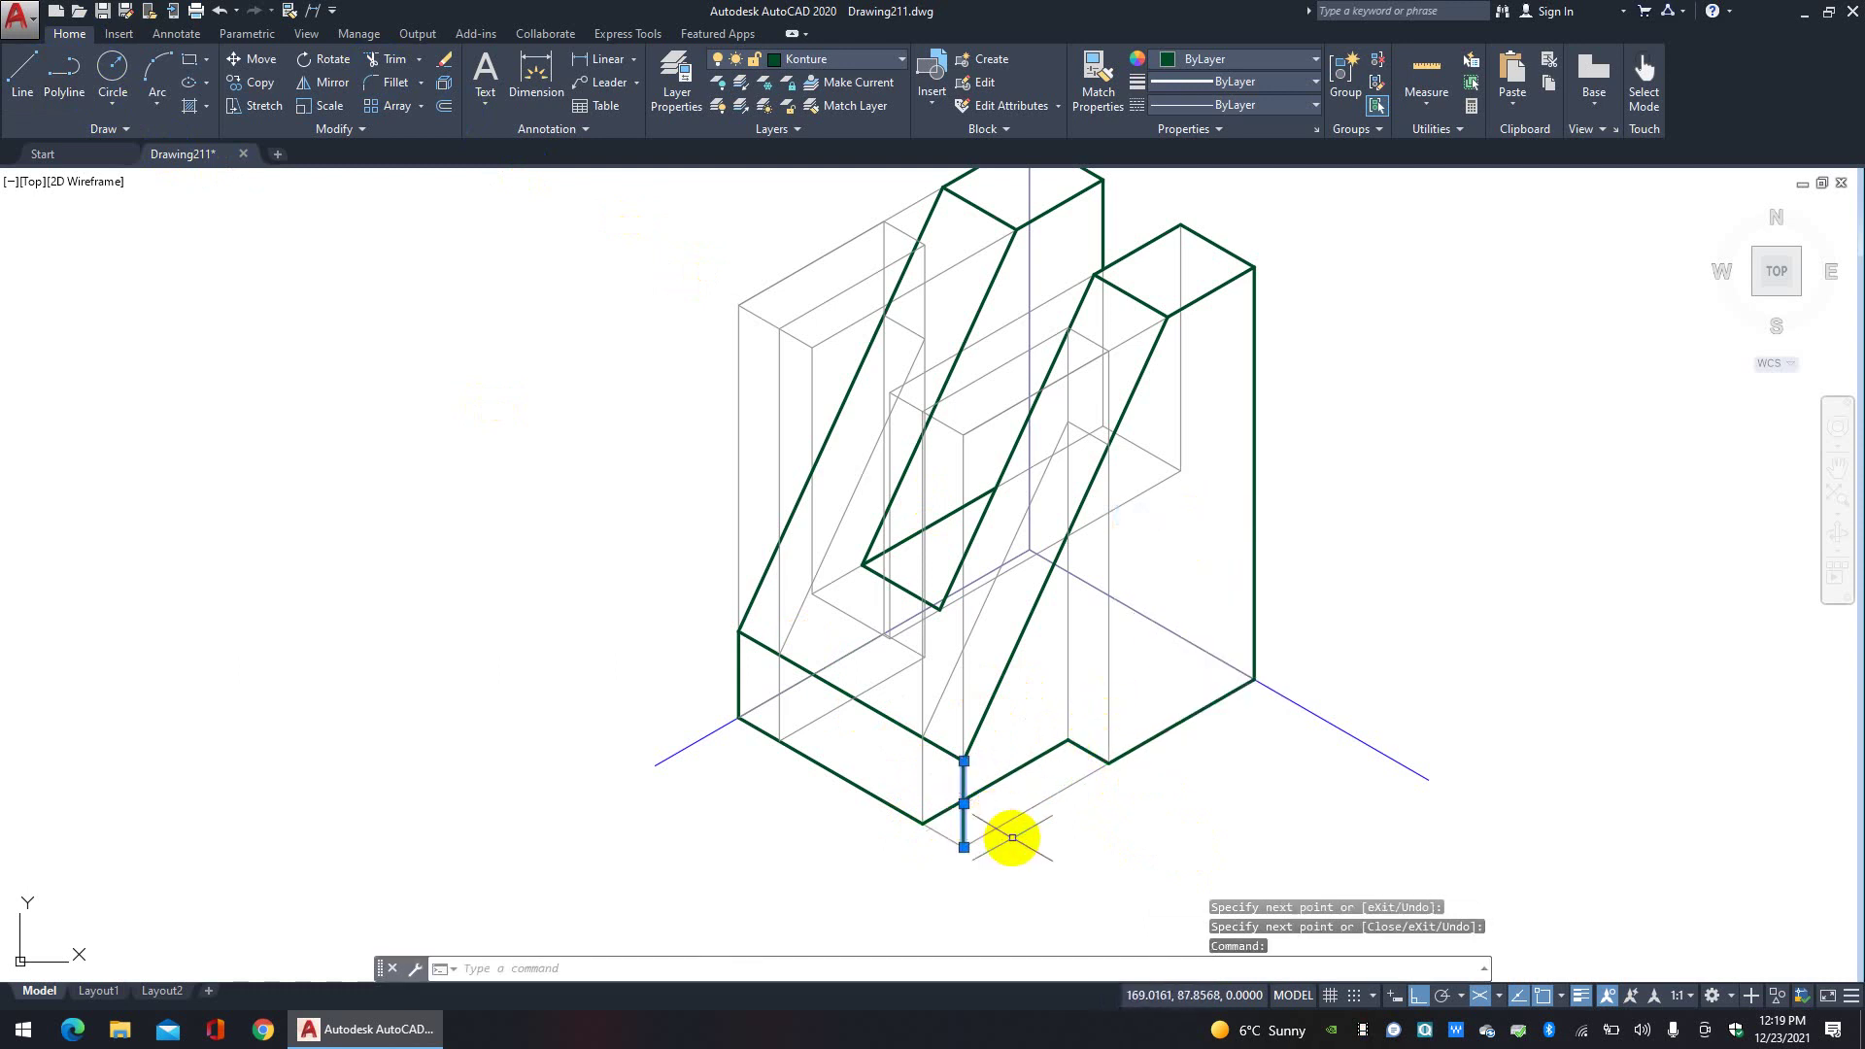
pyautogui.click(254, 60)
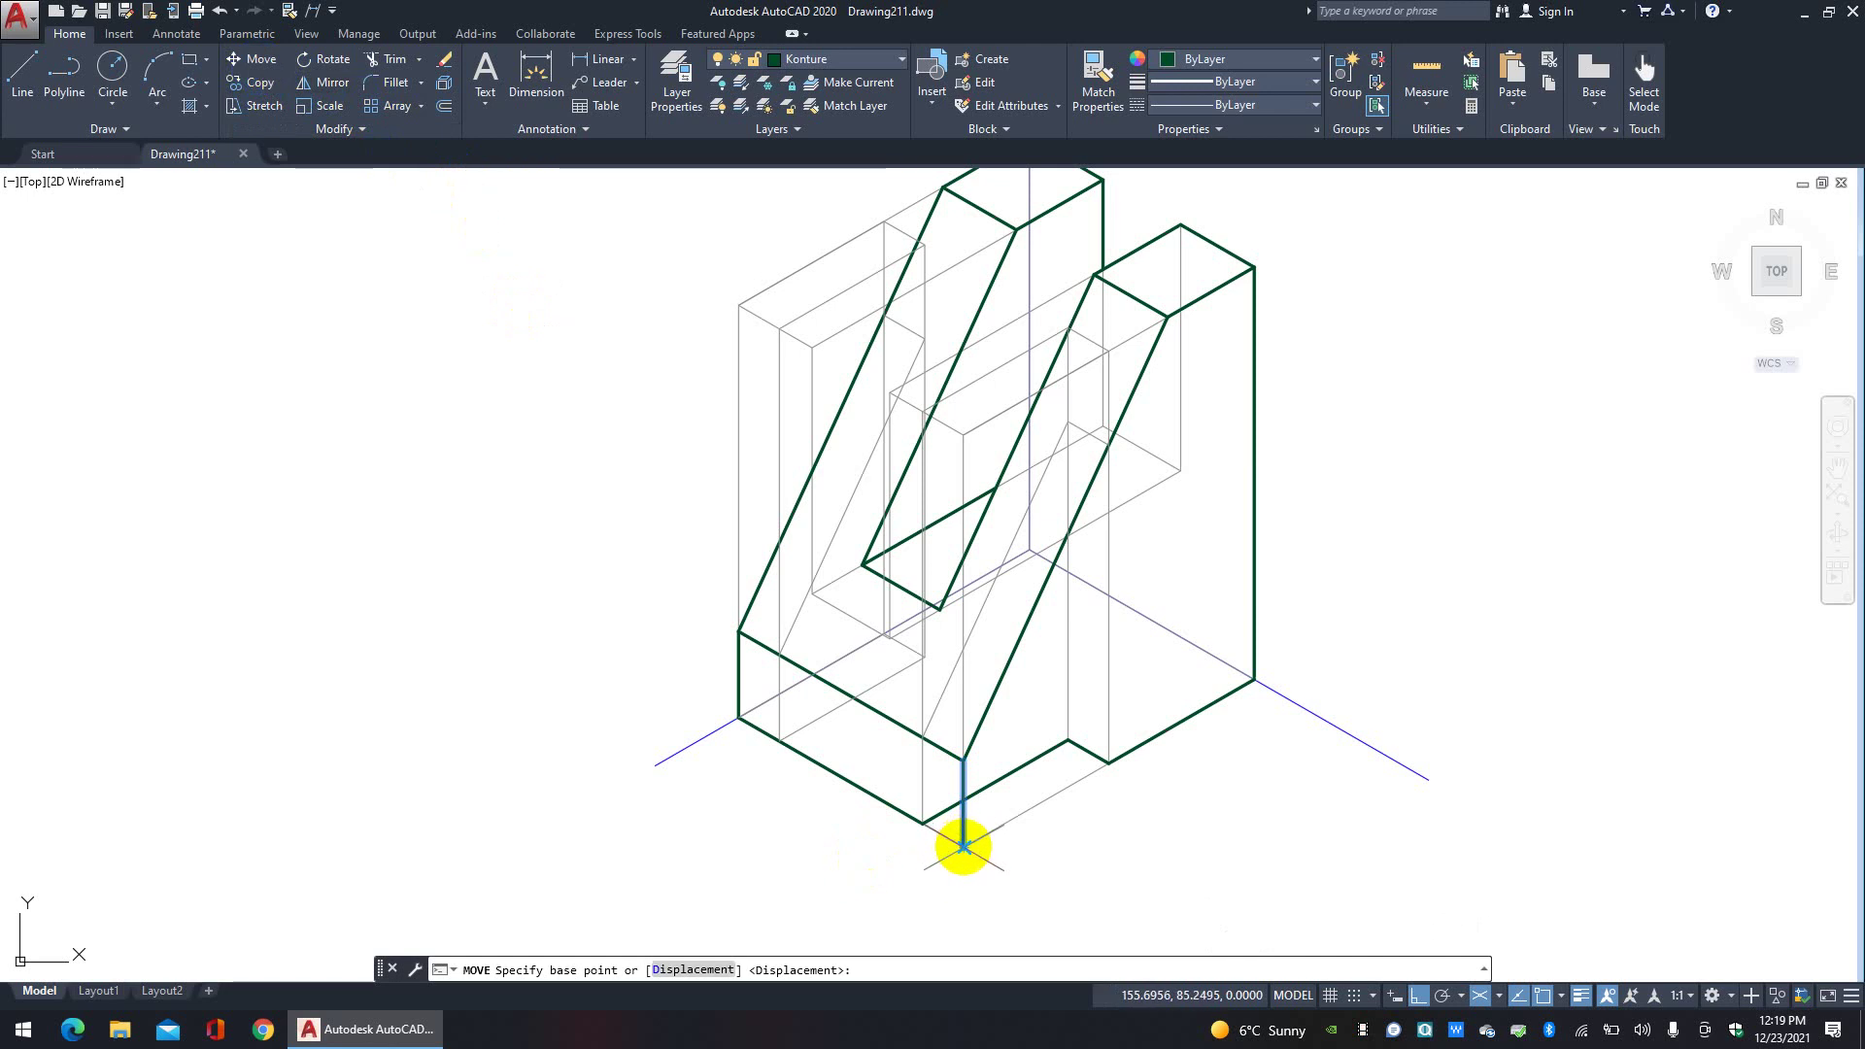
pyautogui.click(963, 847)
pyautogui.press('Escape')
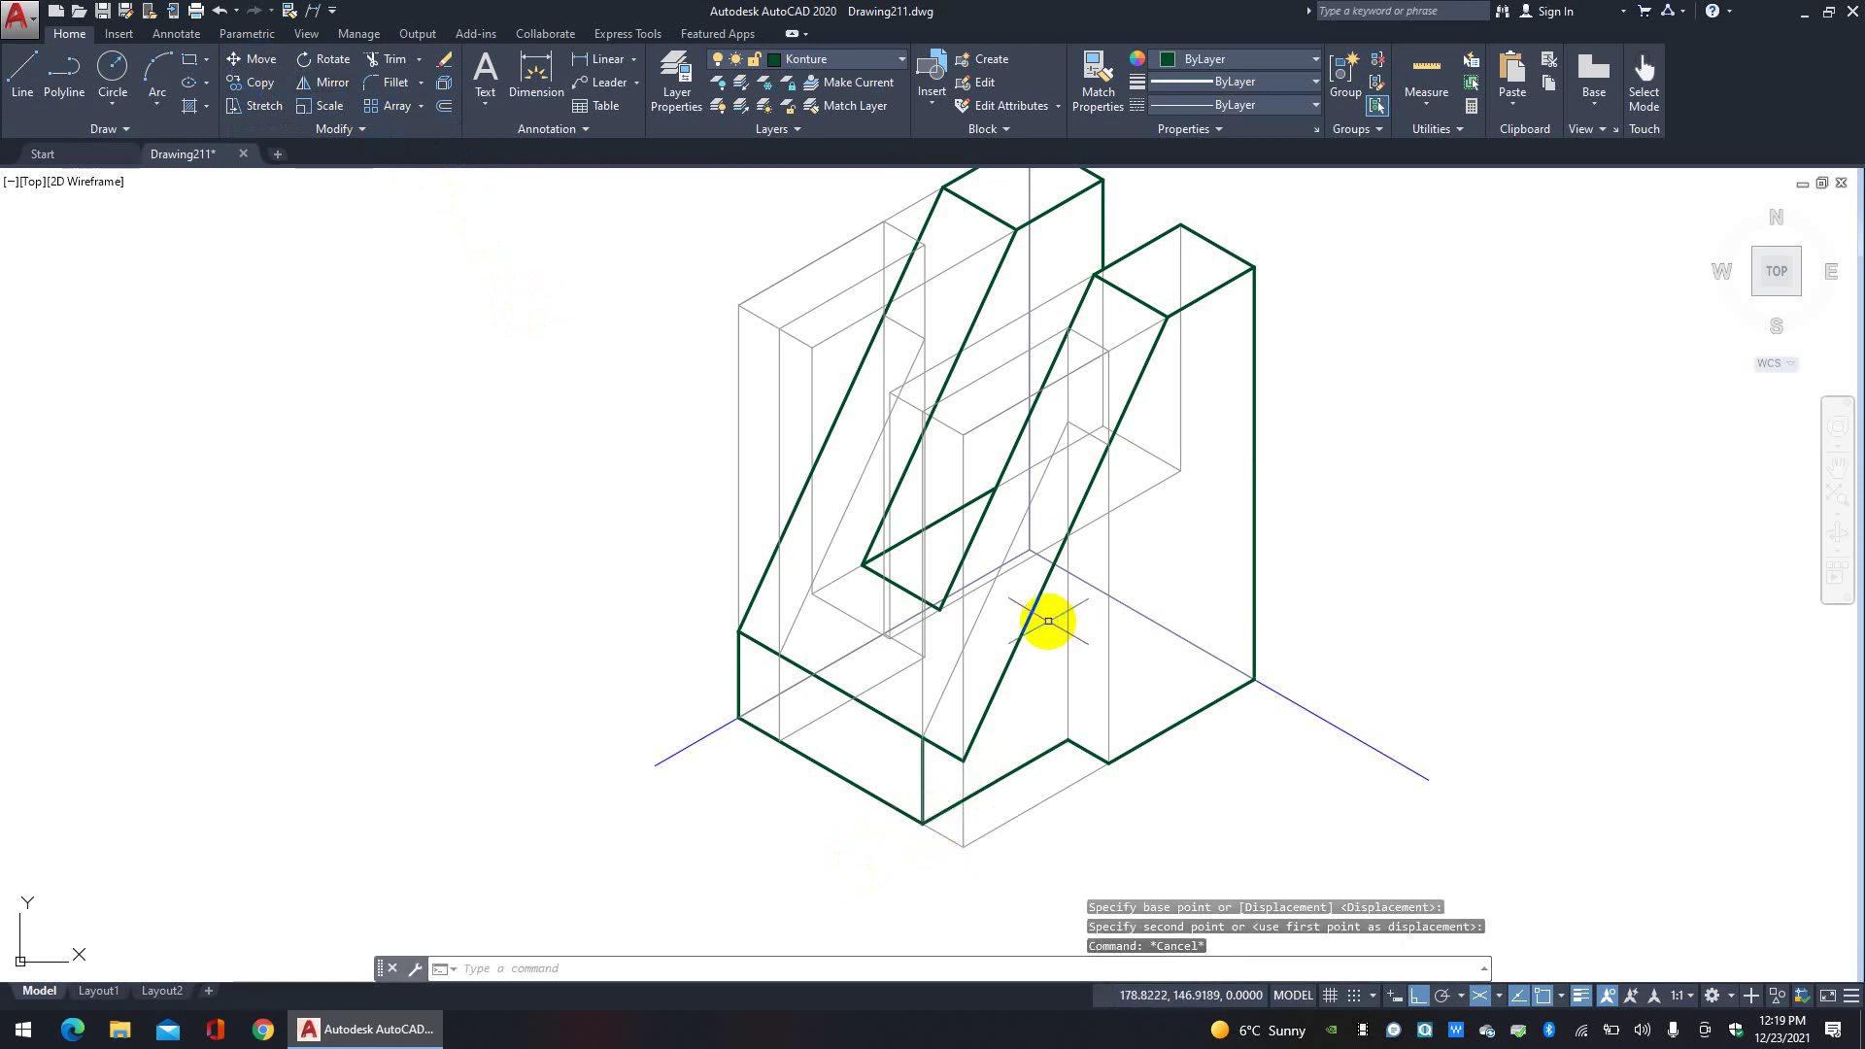
# Step: Draw the front notch's outline on the sloped face, from the short vertical edge's upper end through the inner corner to the right sloped edge
pyautogui.click(21, 72)
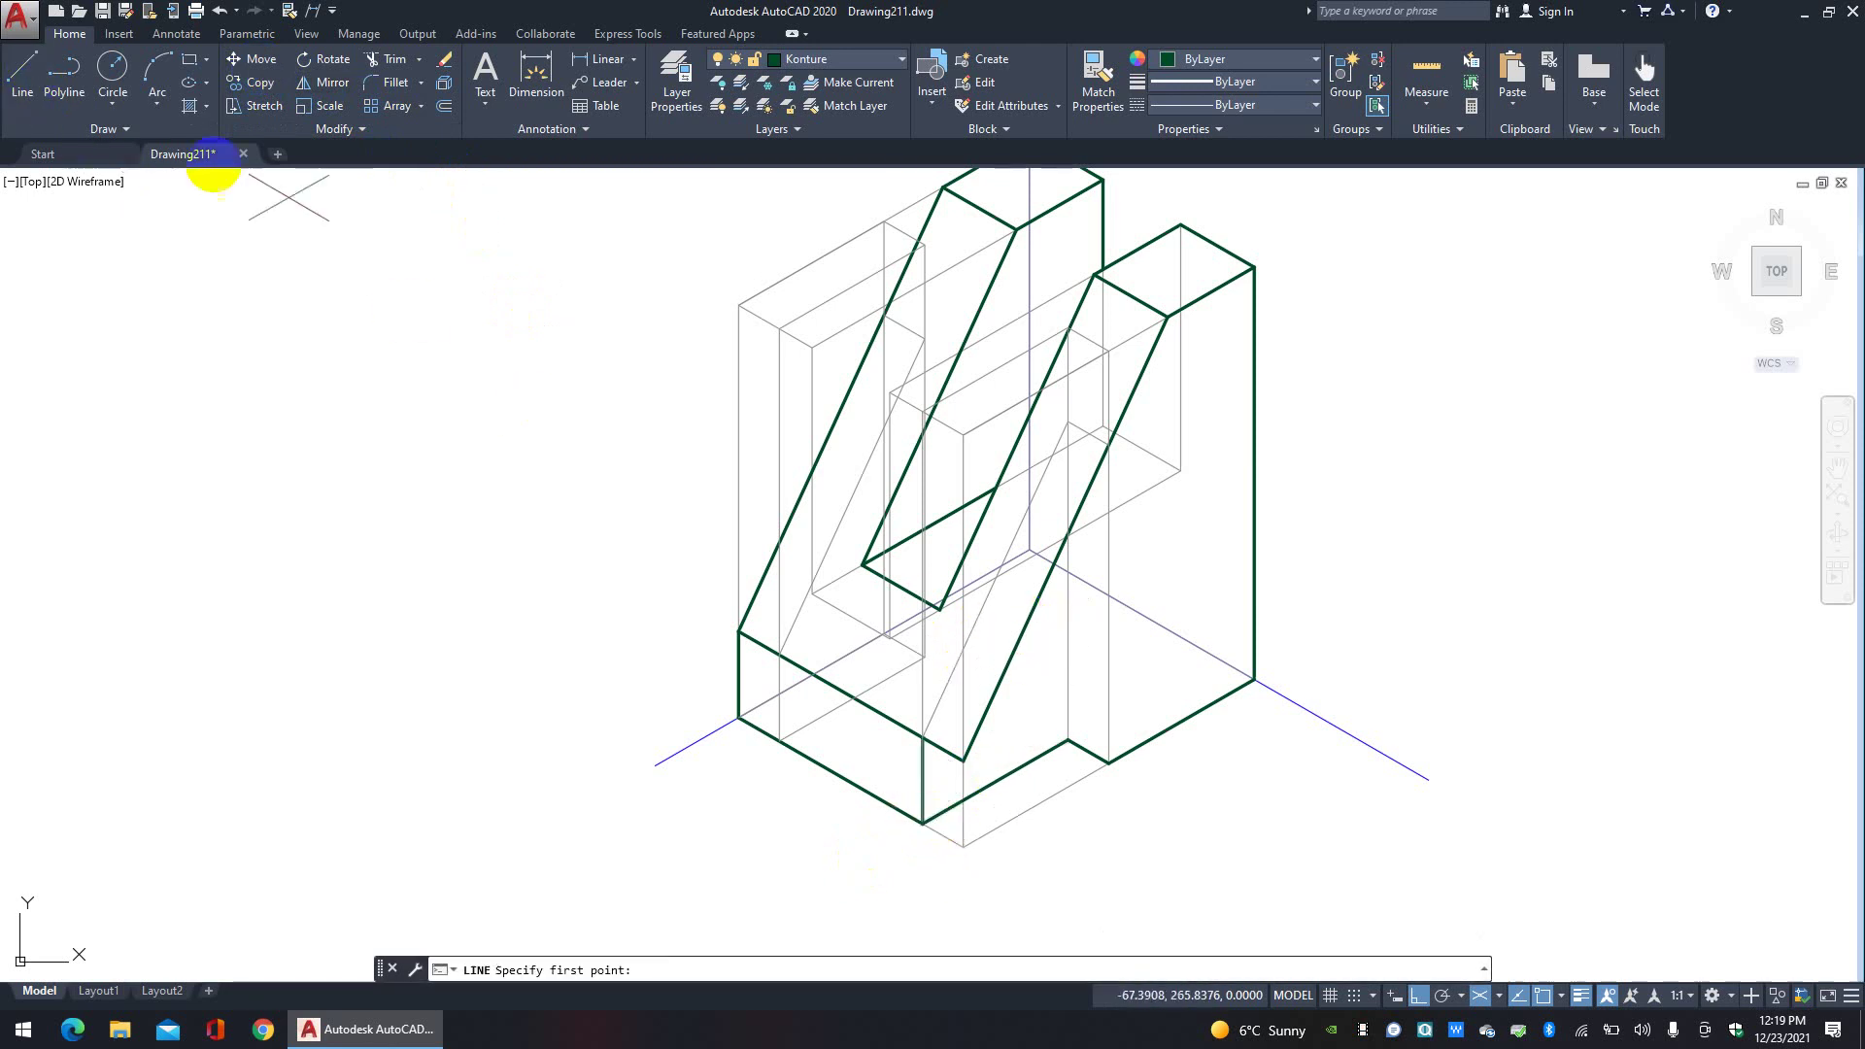
pyautogui.click(1068, 420)
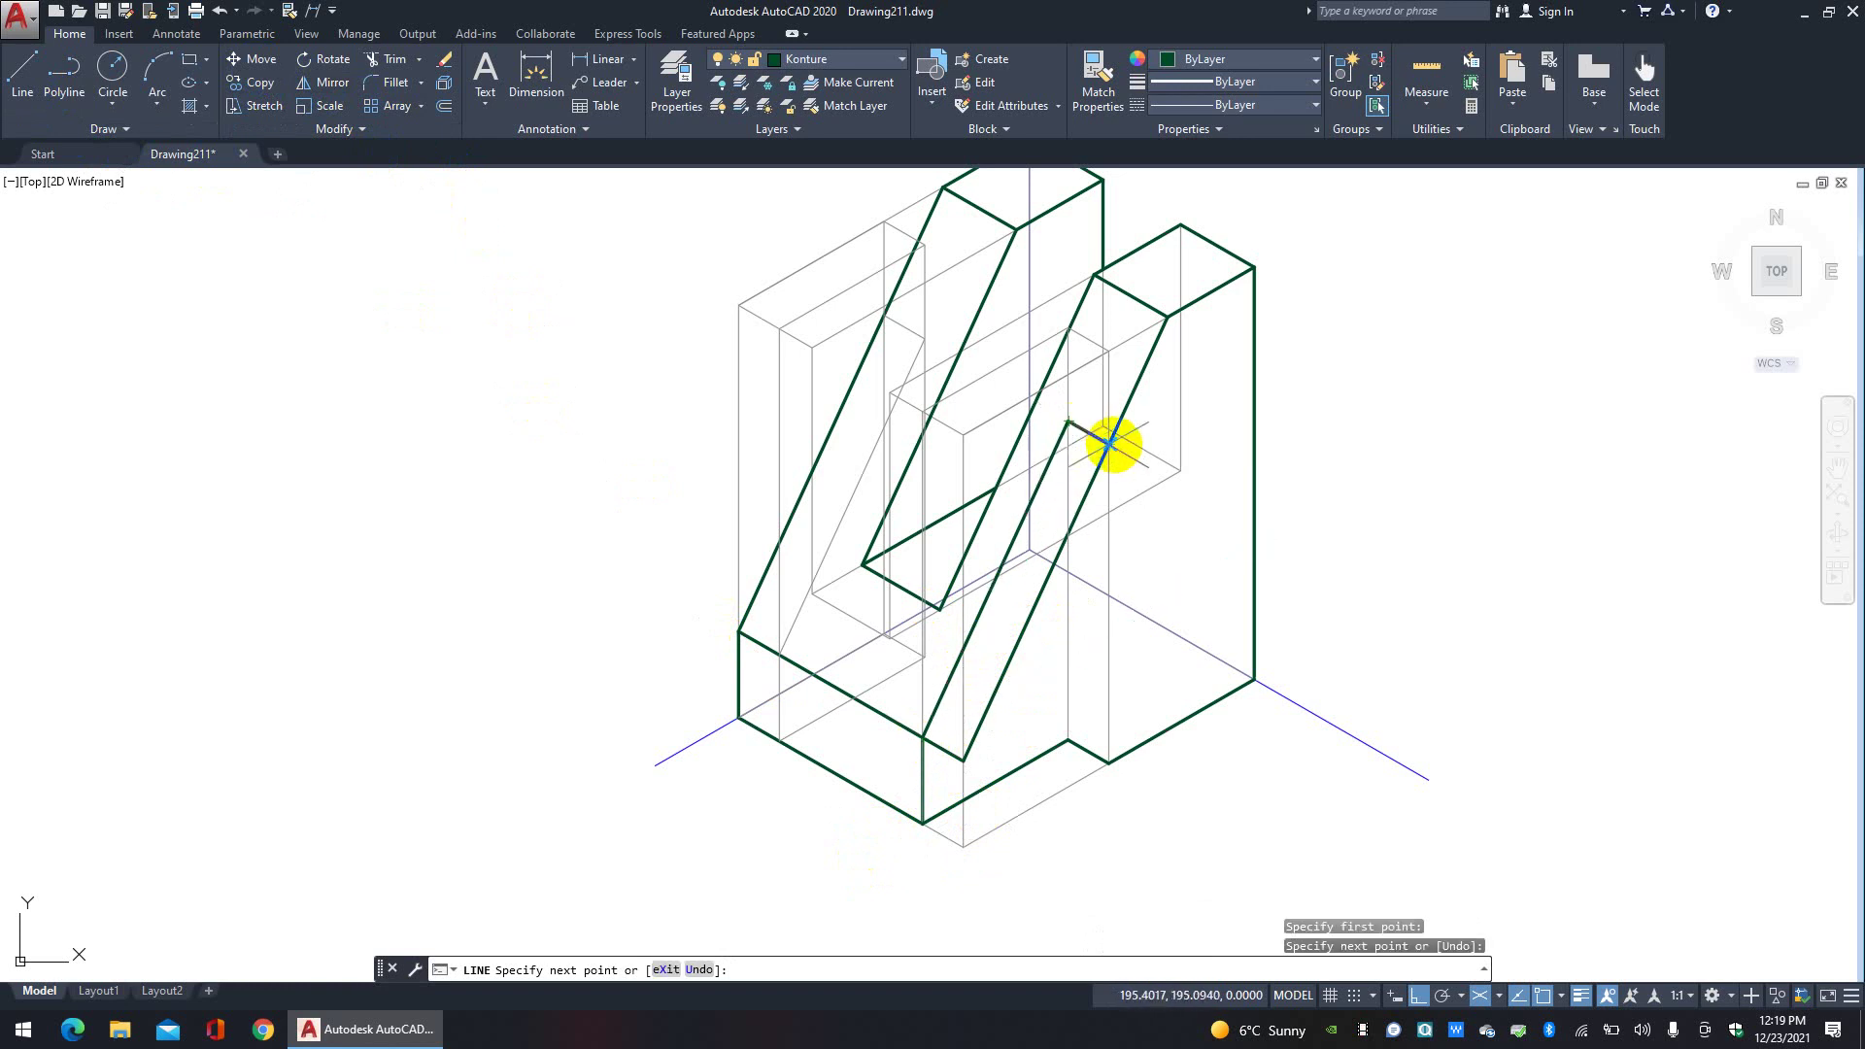
pyautogui.click(1109, 443)
pyautogui.press('Escape')
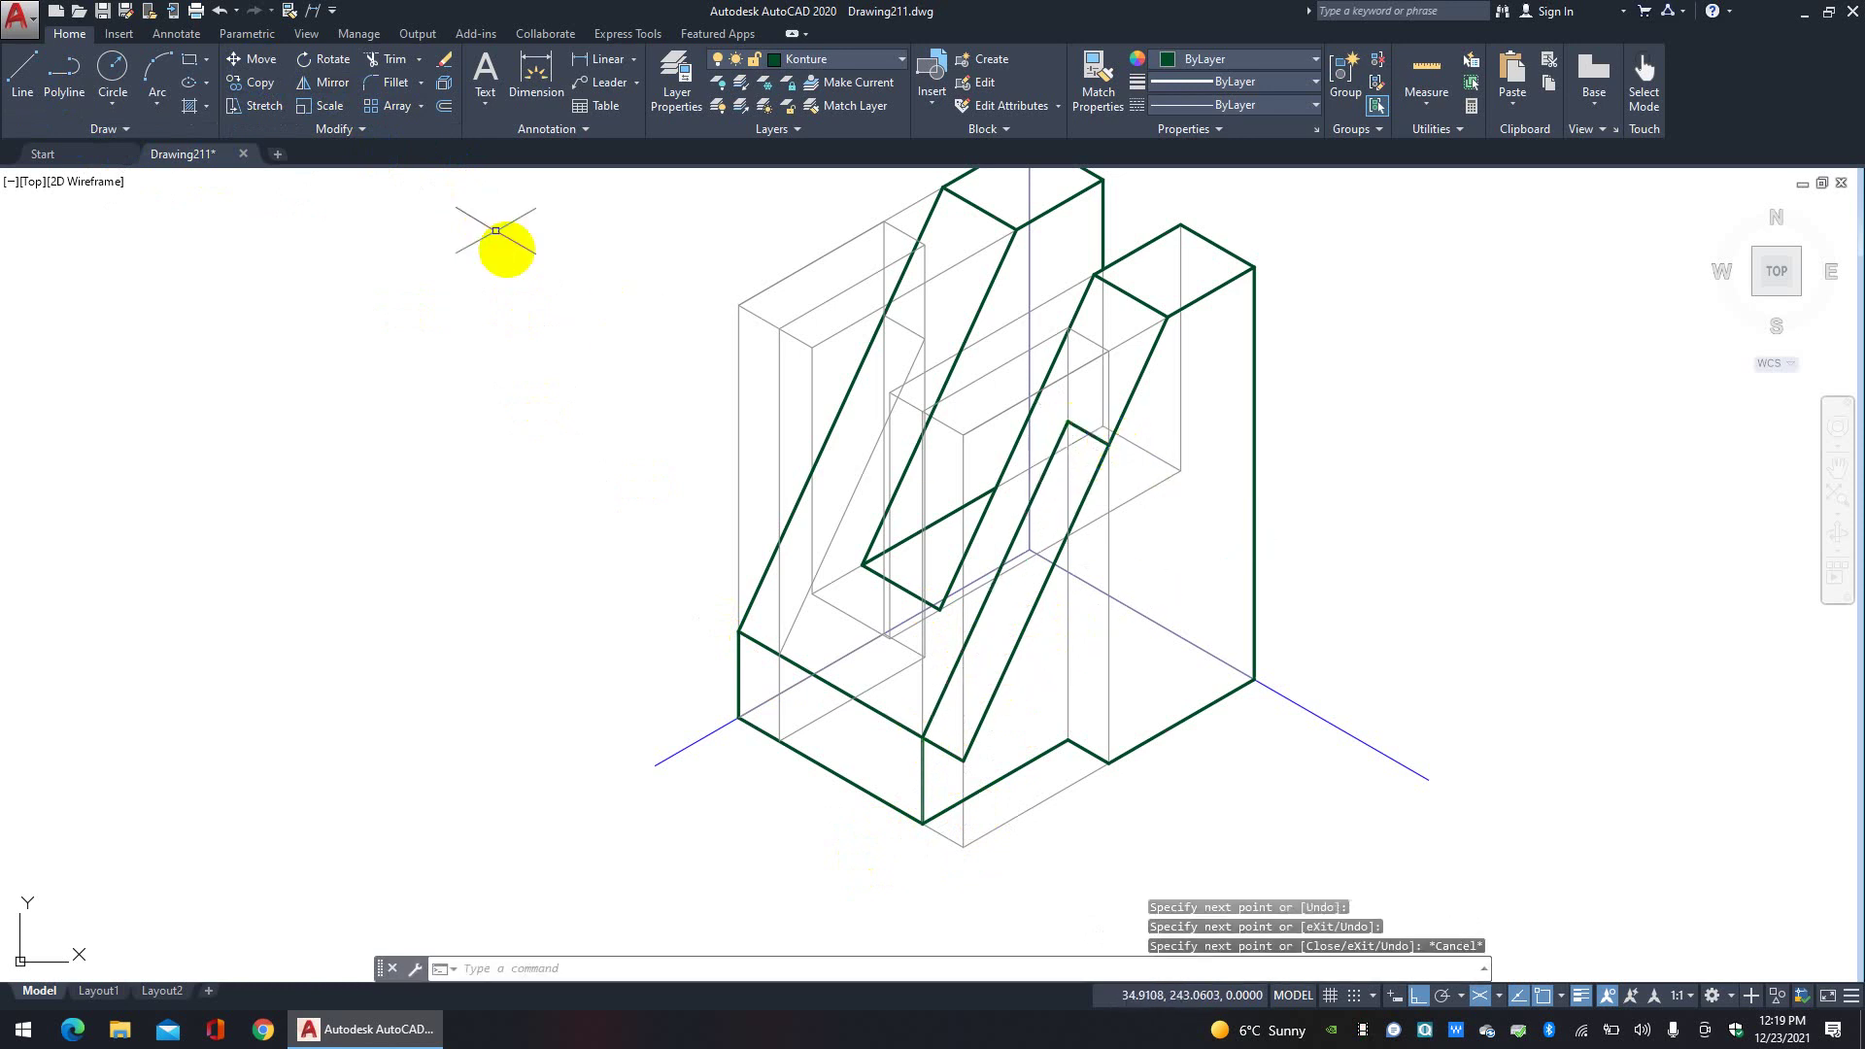
# Step: Trim the sloped contour and the front edge's end that lie outside the front notch, using the two new notch lines as cutting edges
pyautogui.click(389, 61)
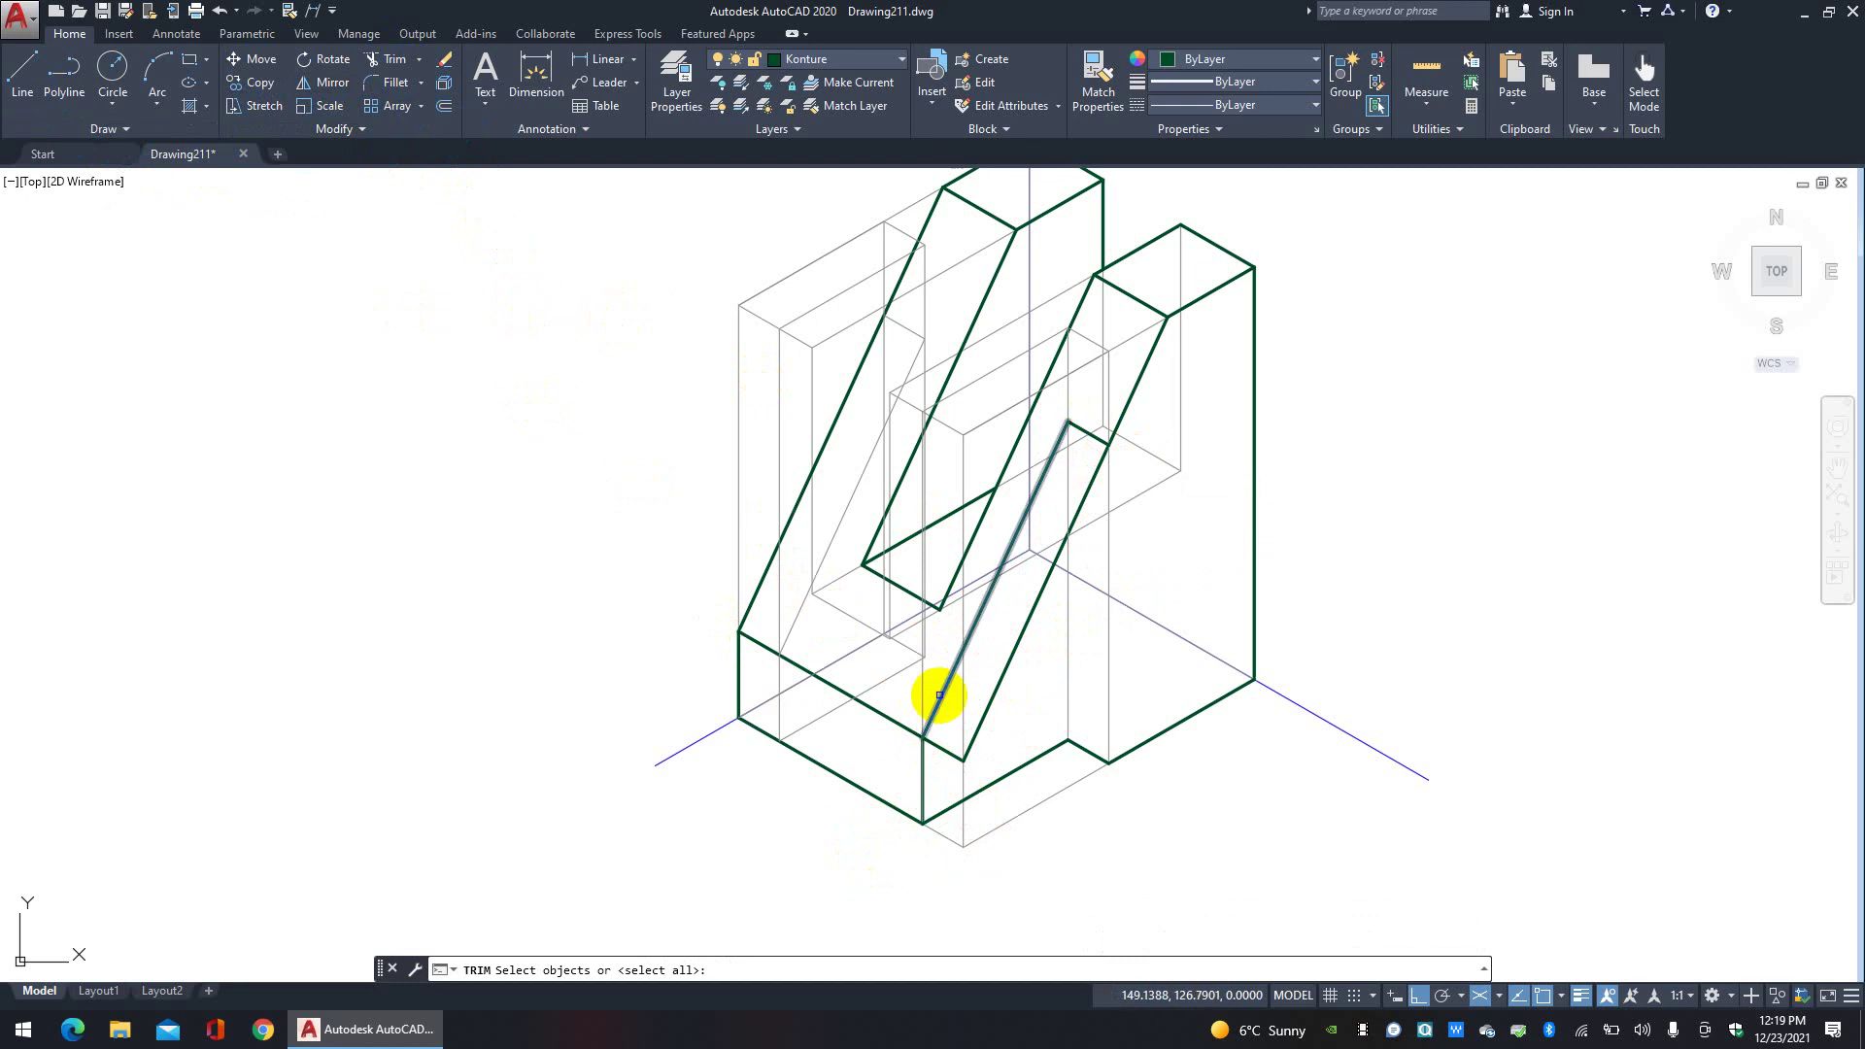
pyautogui.click(938, 700)
pyautogui.click(1090, 431)
pyautogui.press('Return')
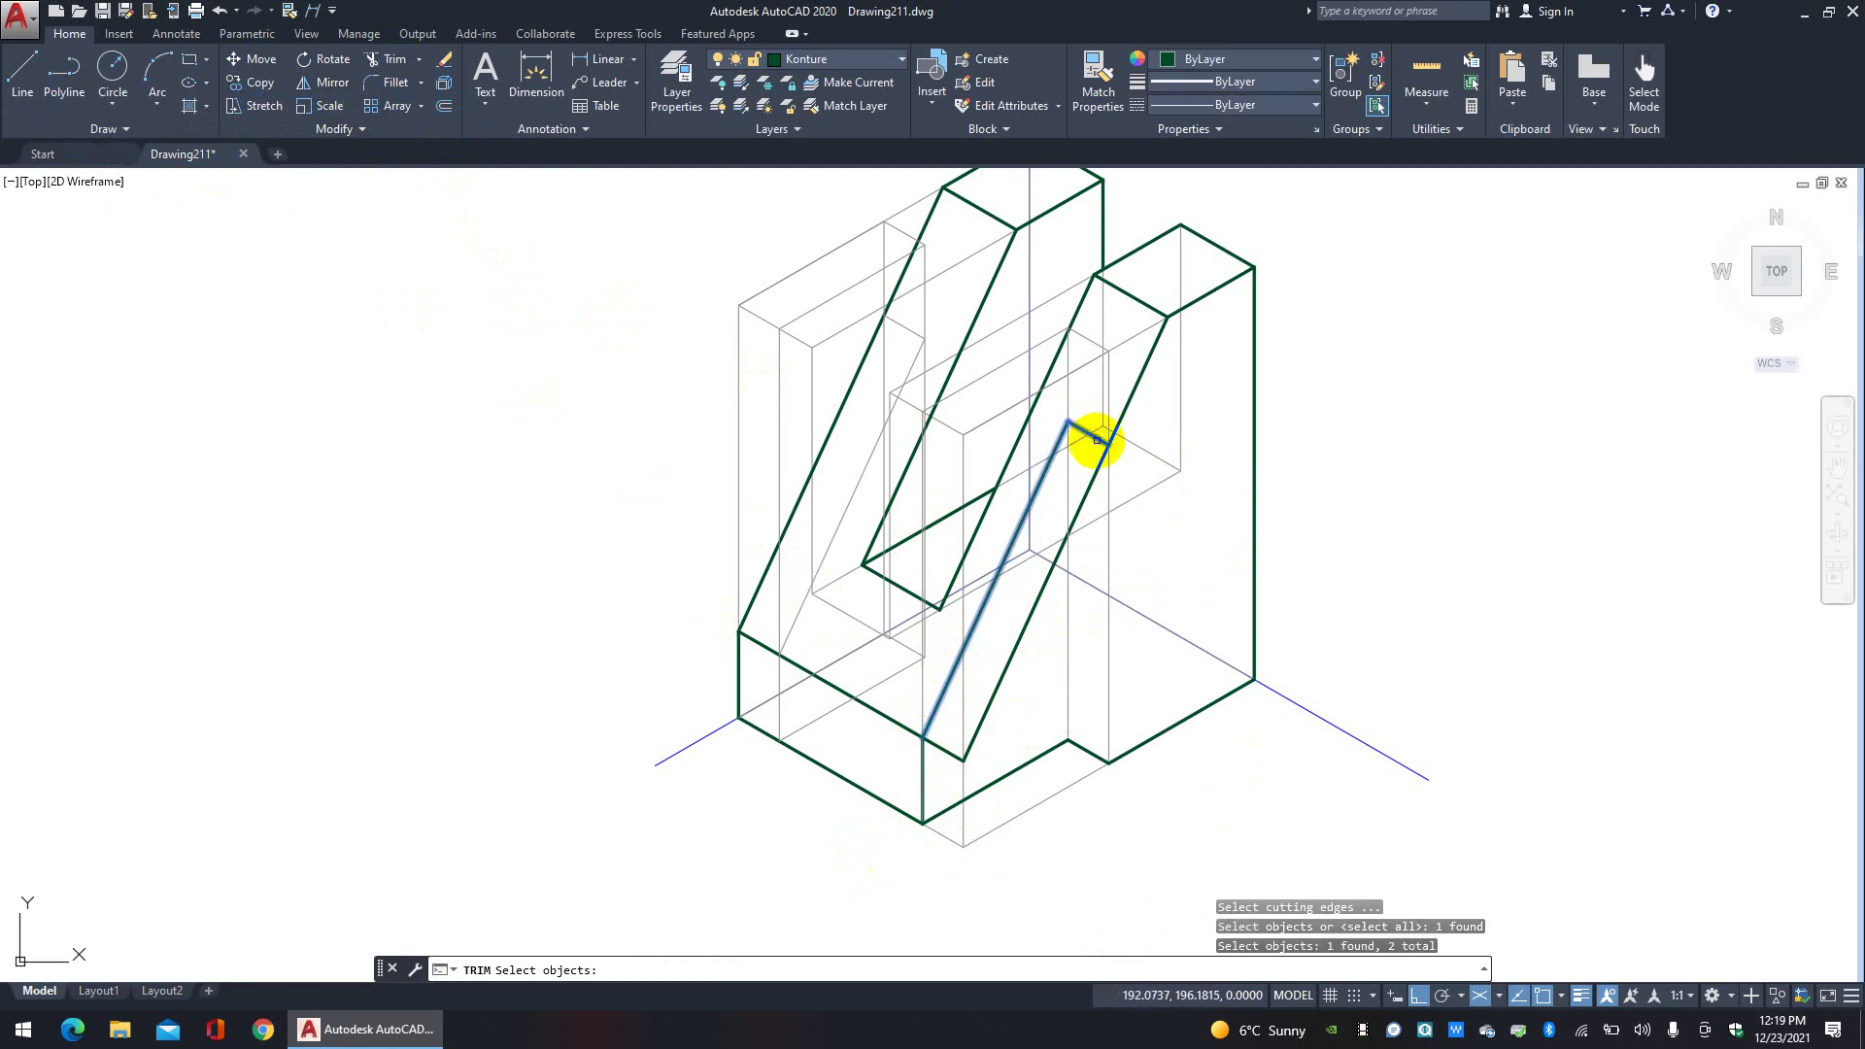
pyautogui.click(1072, 580)
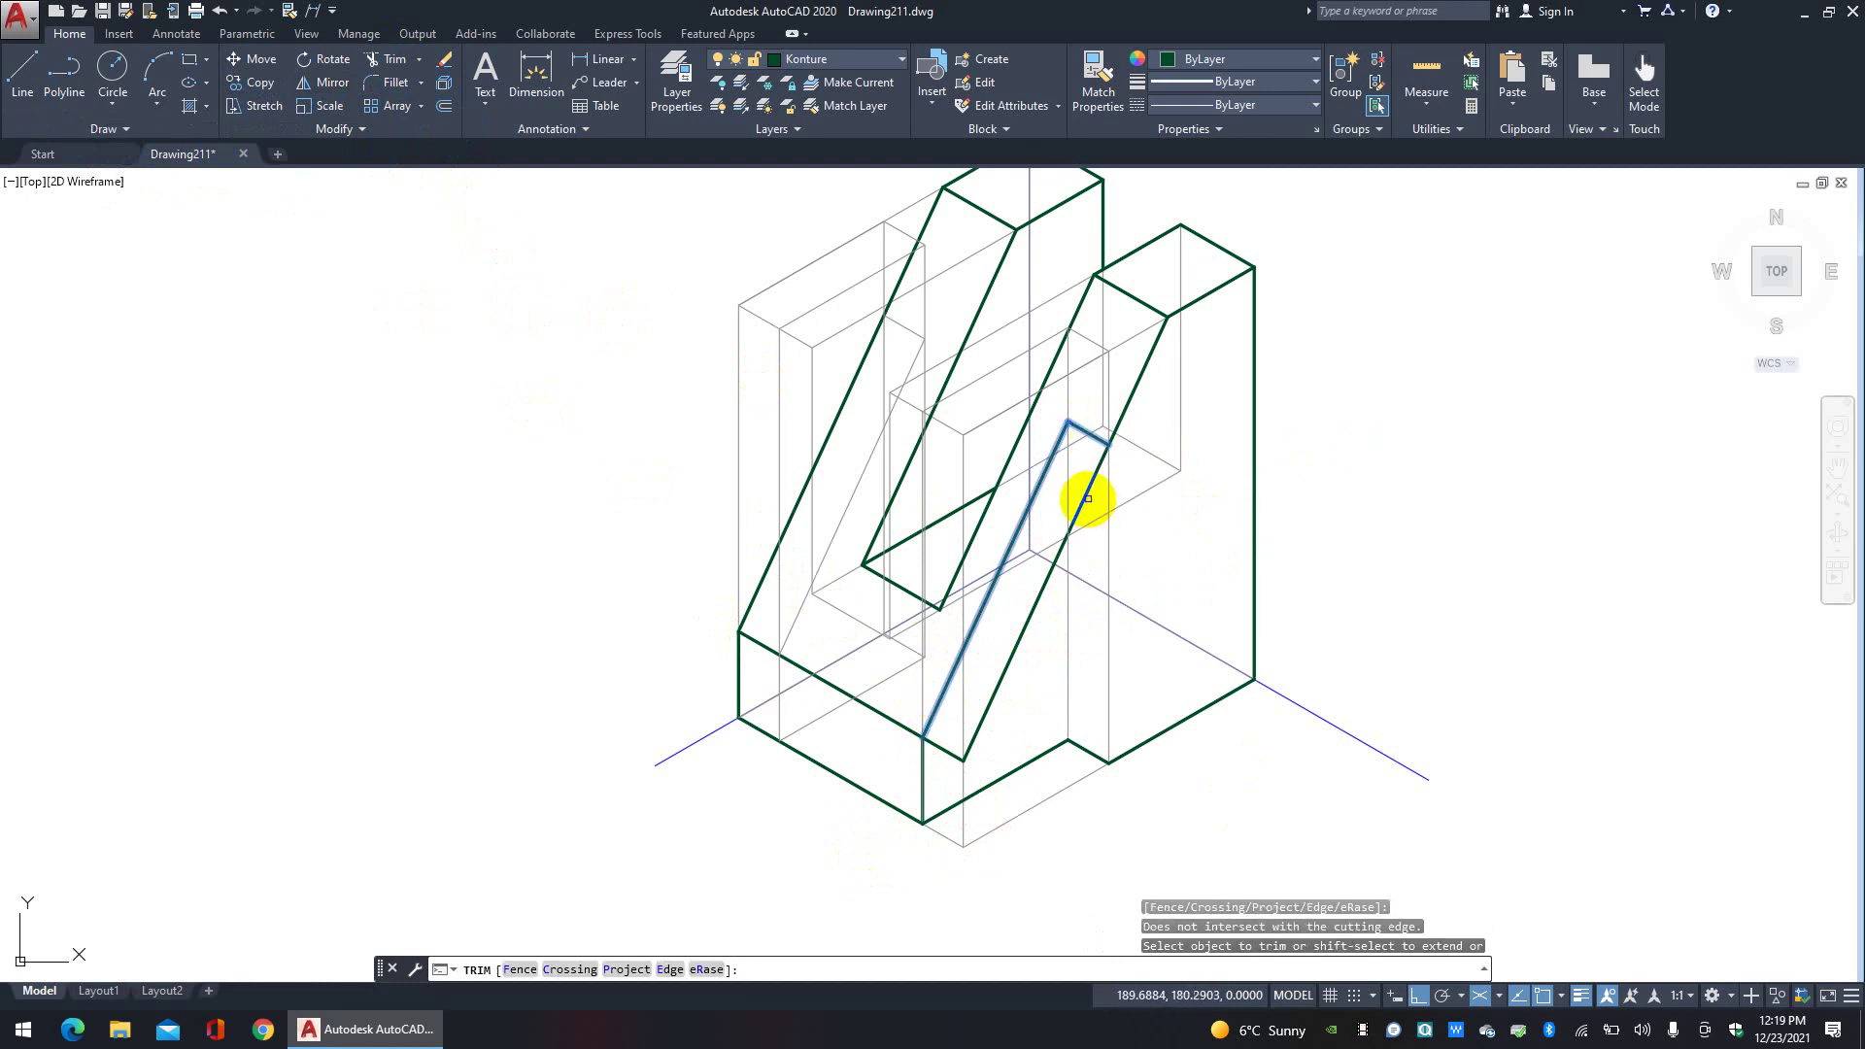
pyautogui.click(1088, 498)
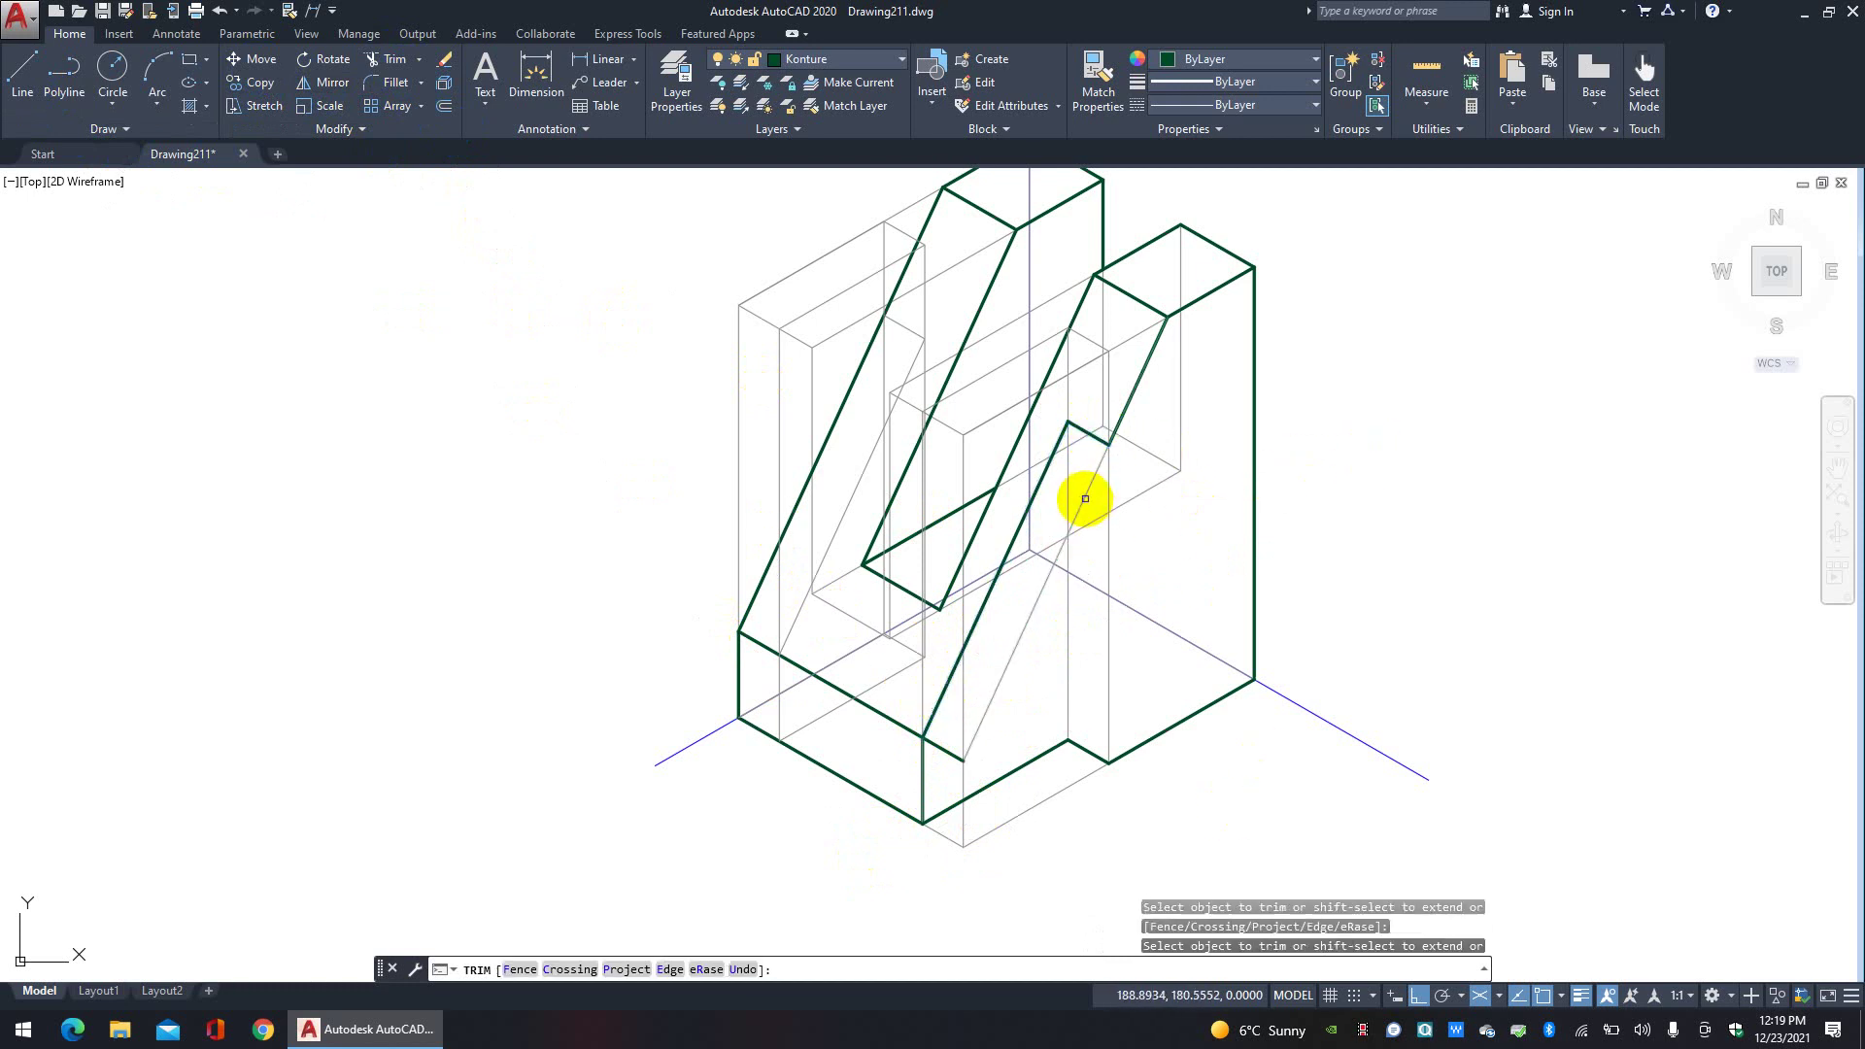
pyautogui.rightClick(1126, 837)
pyautogui.click(1192, 571)
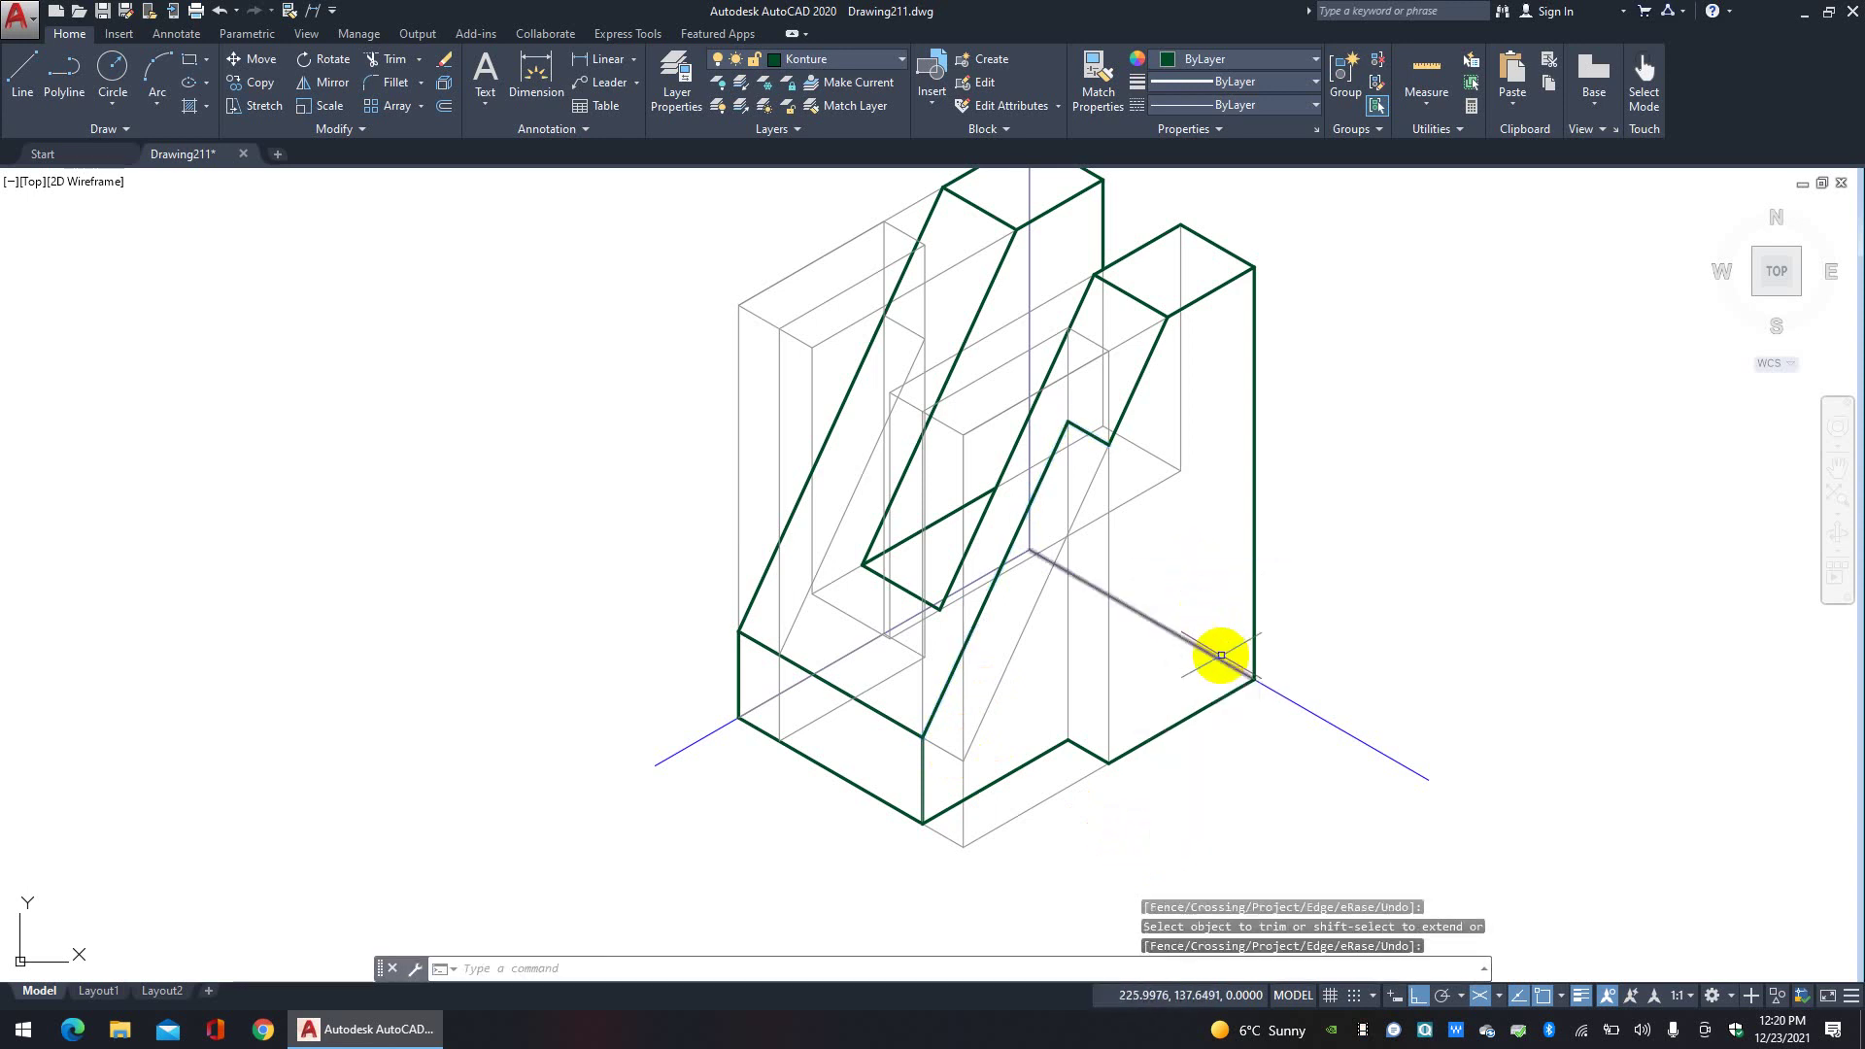
# Step: Draw the front notch's inner vertical edge from its inner base corner up to the inner corner on the slope
pyautogui.click(22, 73)
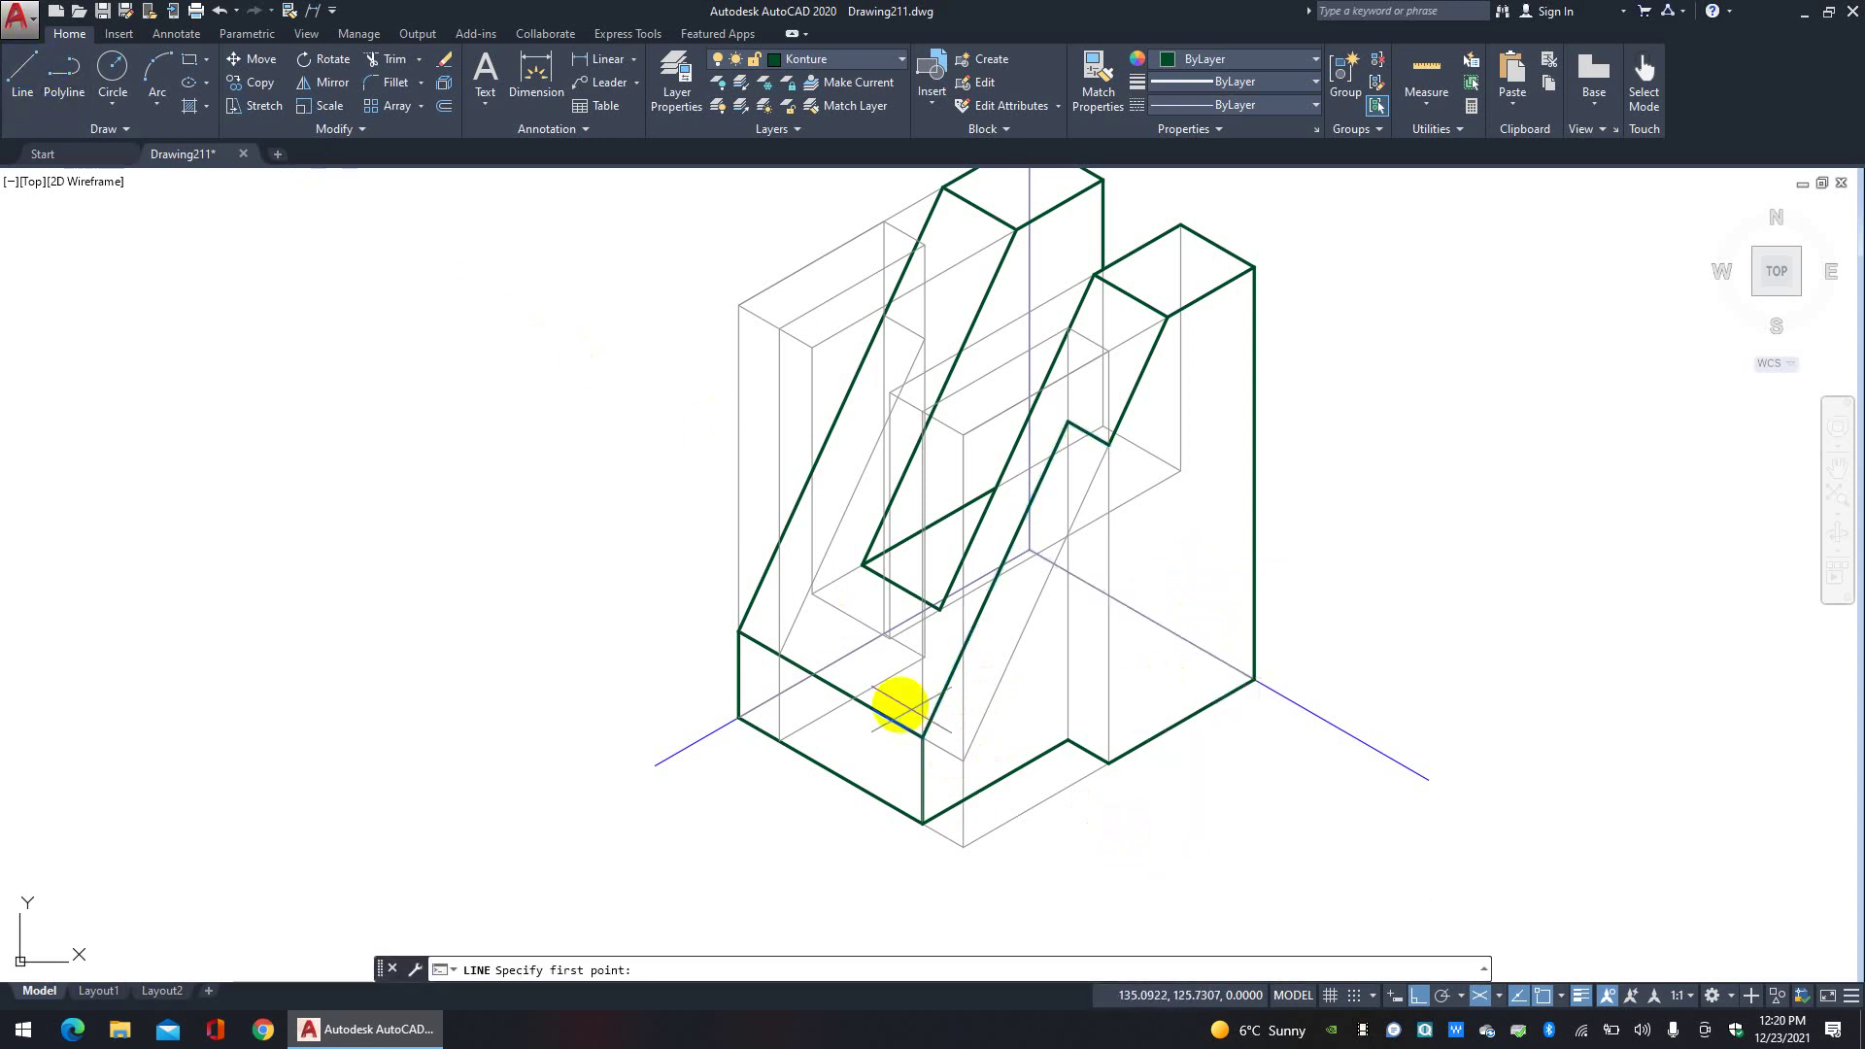
pyautogui.click(1068, 740)
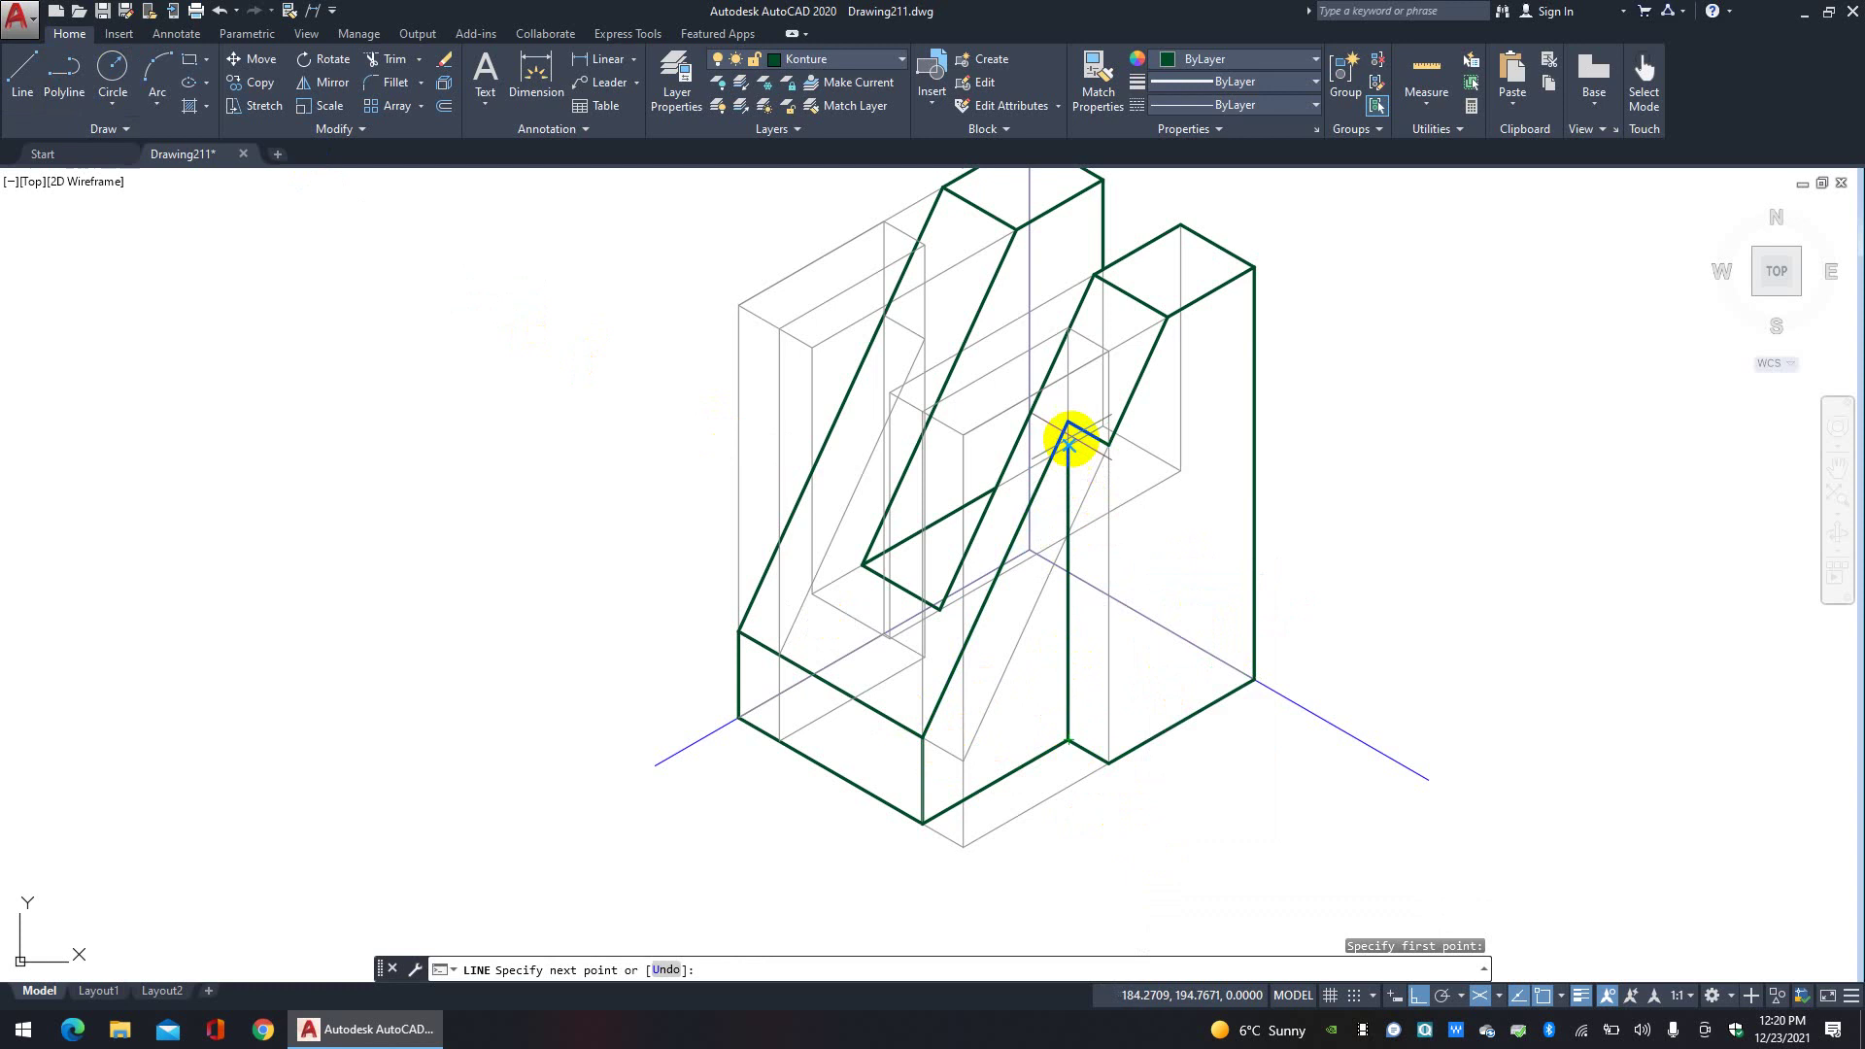
pyautogui.click(1069, 425)
pyautogui.rightClick(1069, 425)
pyautogui.click(1106, 428)
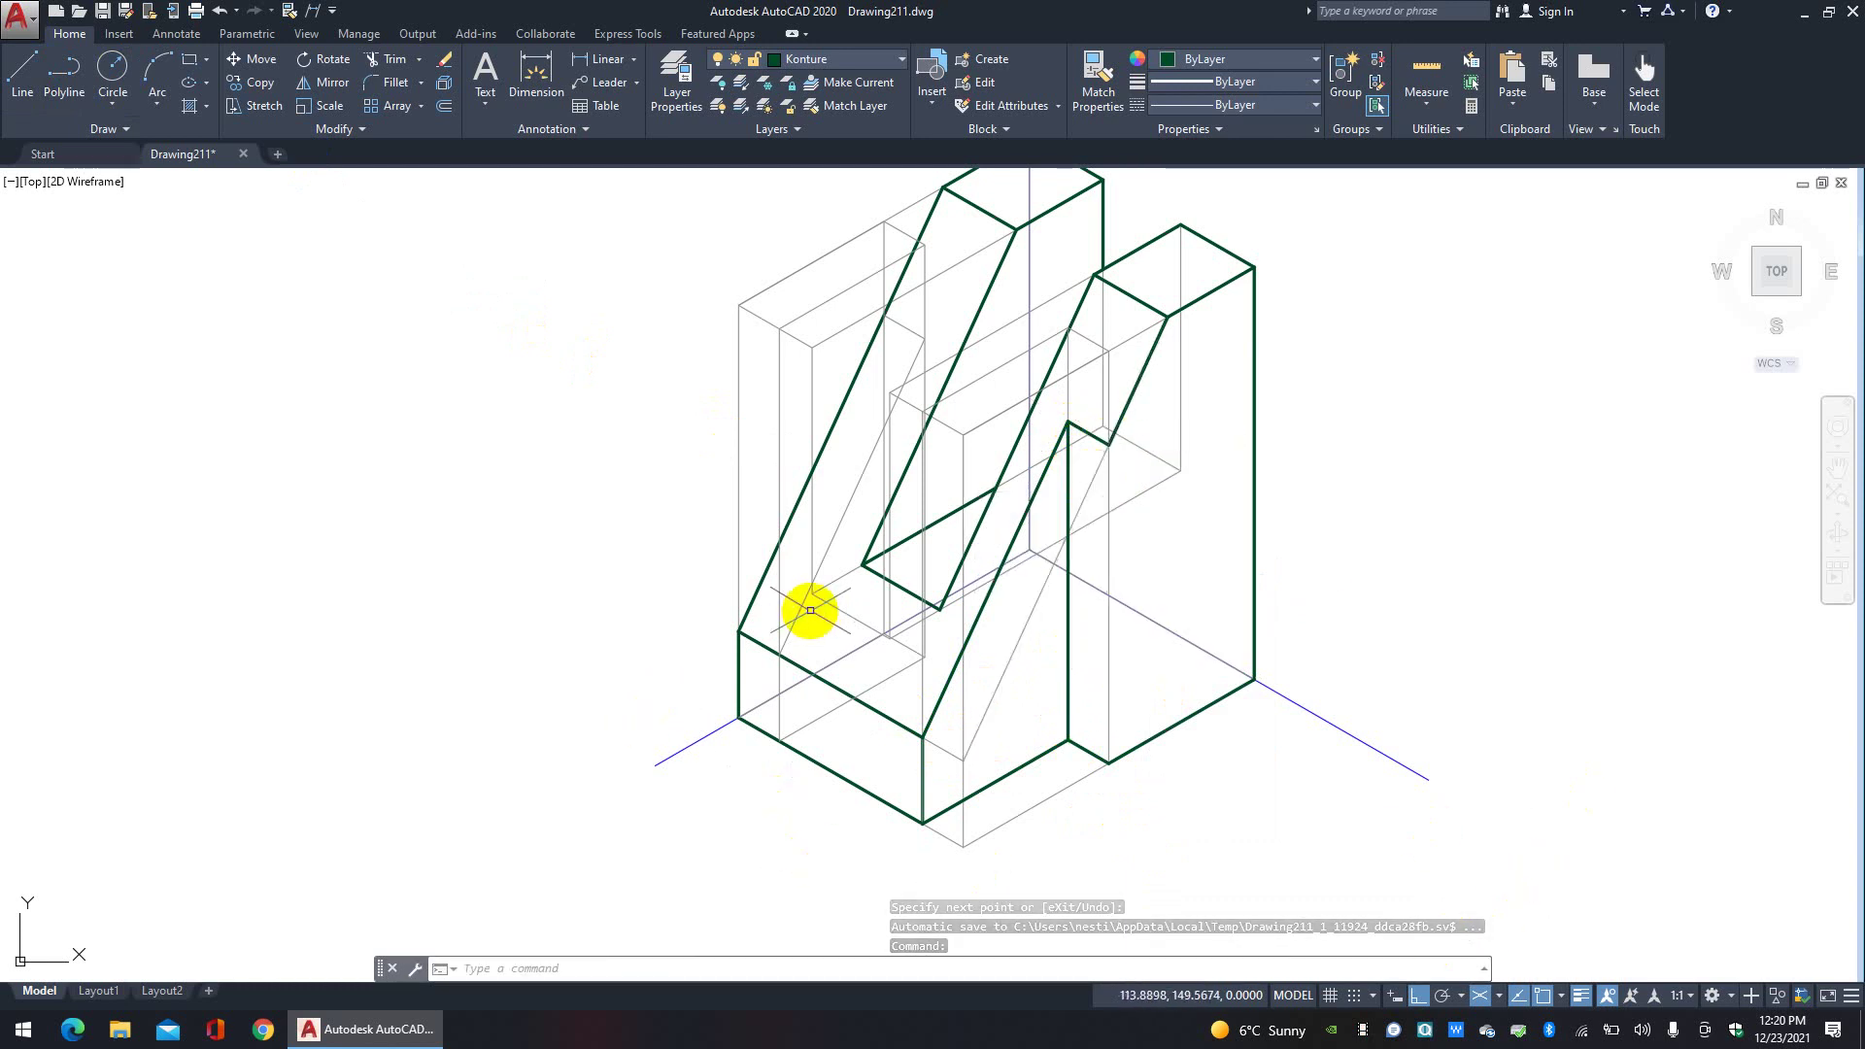
# Step: Move the short vertical contour at the left corner along the front-left base edge to the left notch's construction corner
pyautogui.scroll(2, 750, 651)
pyautogui.click(738, 668)
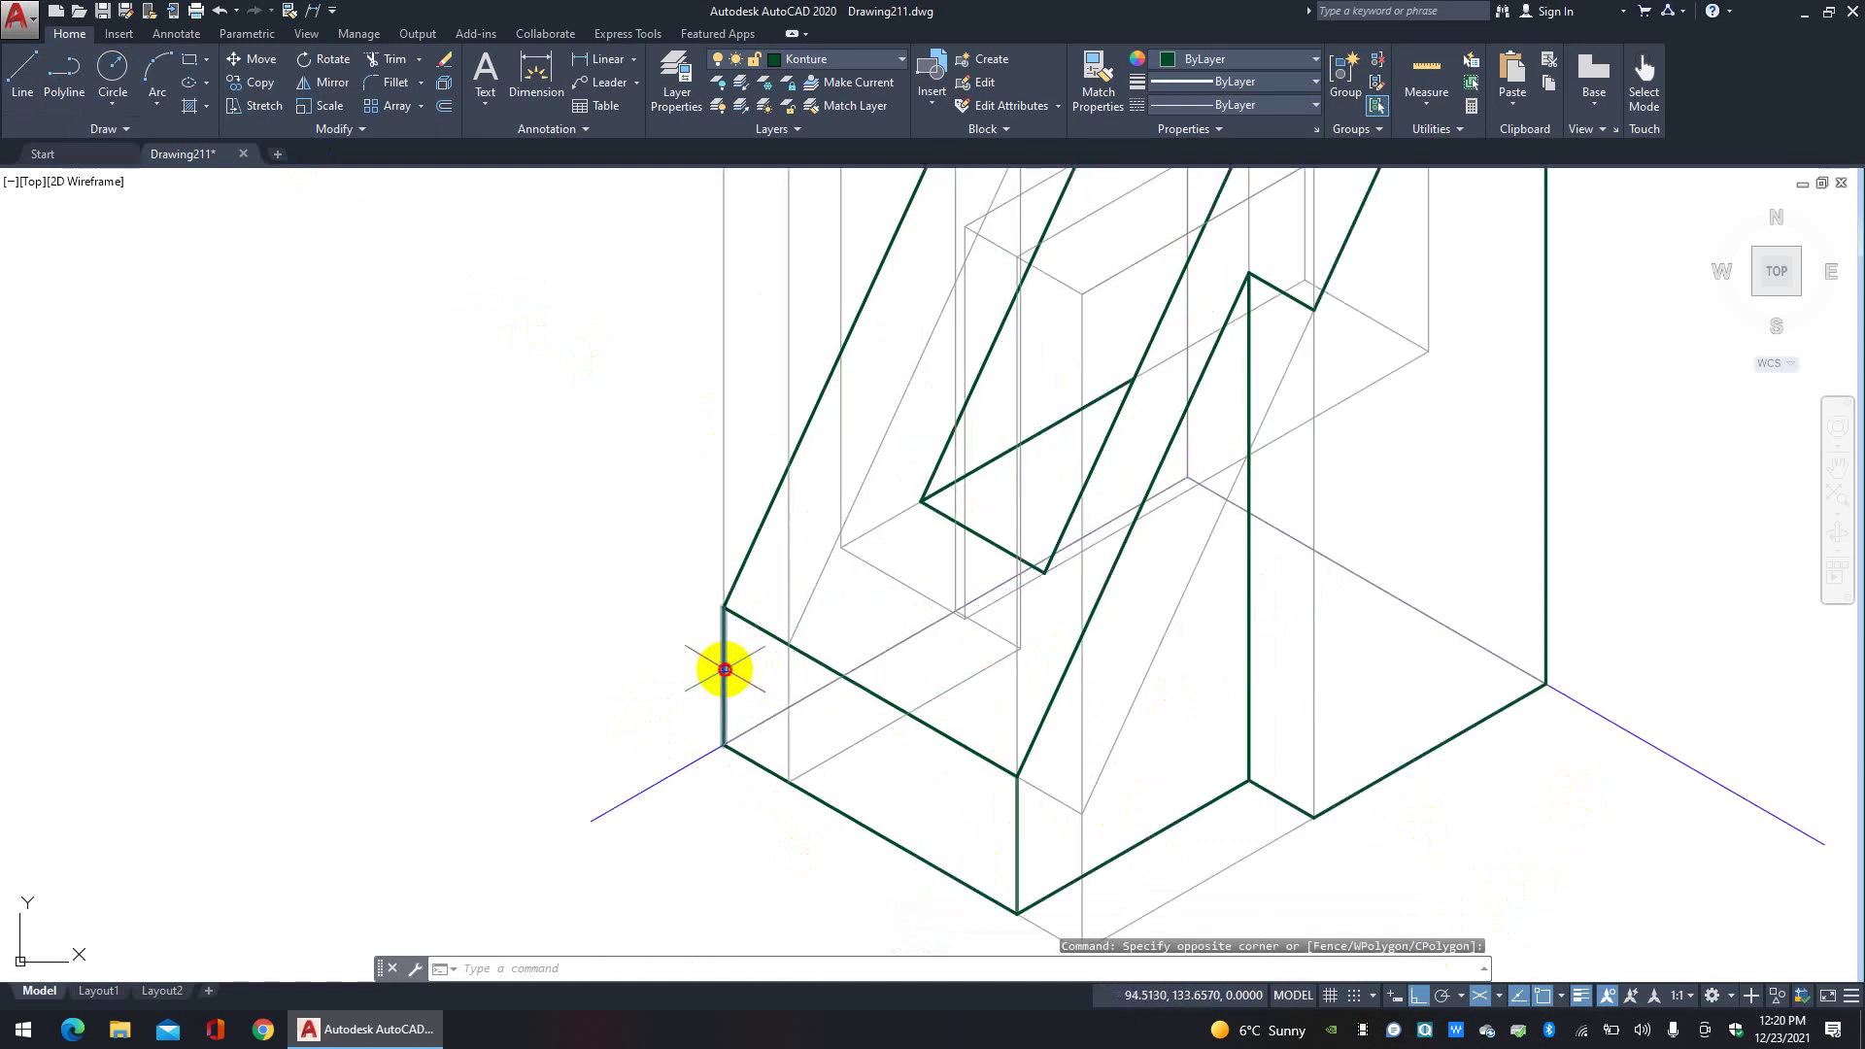
pyautogui.click(724, 669)
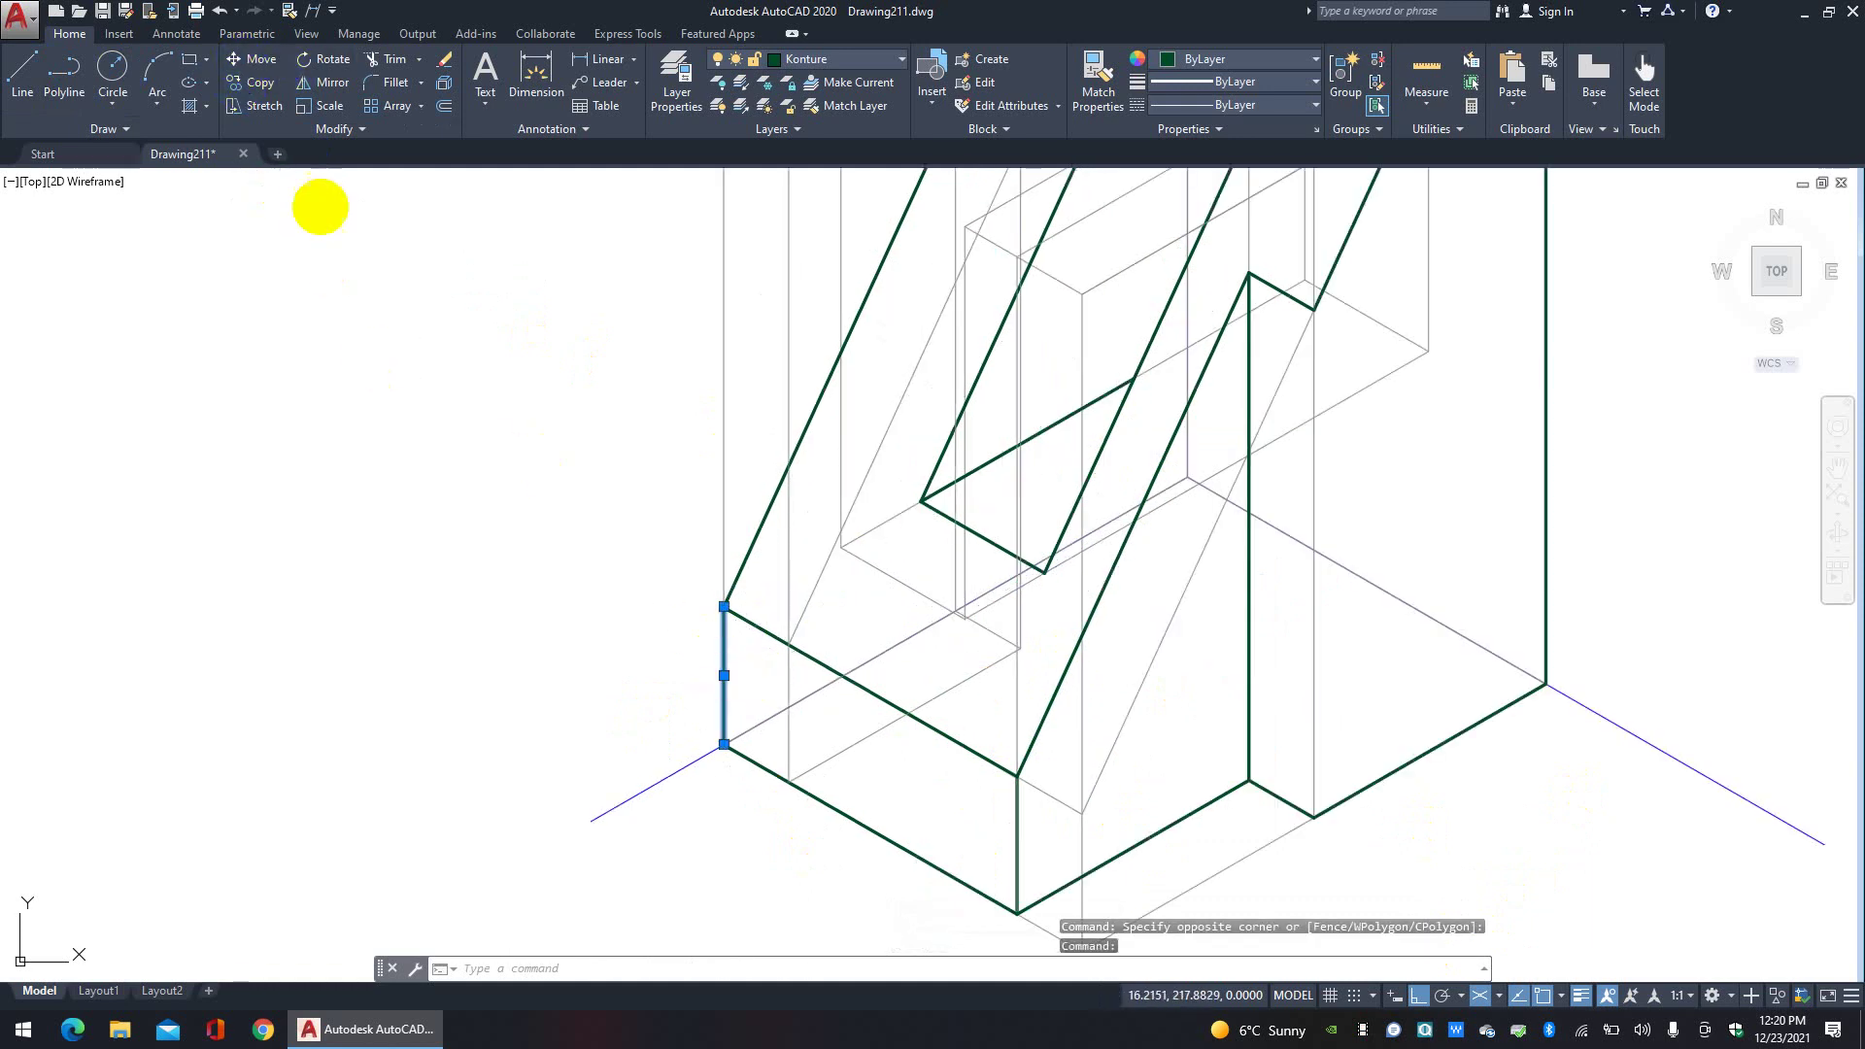
pyautogui.click(346, 92)
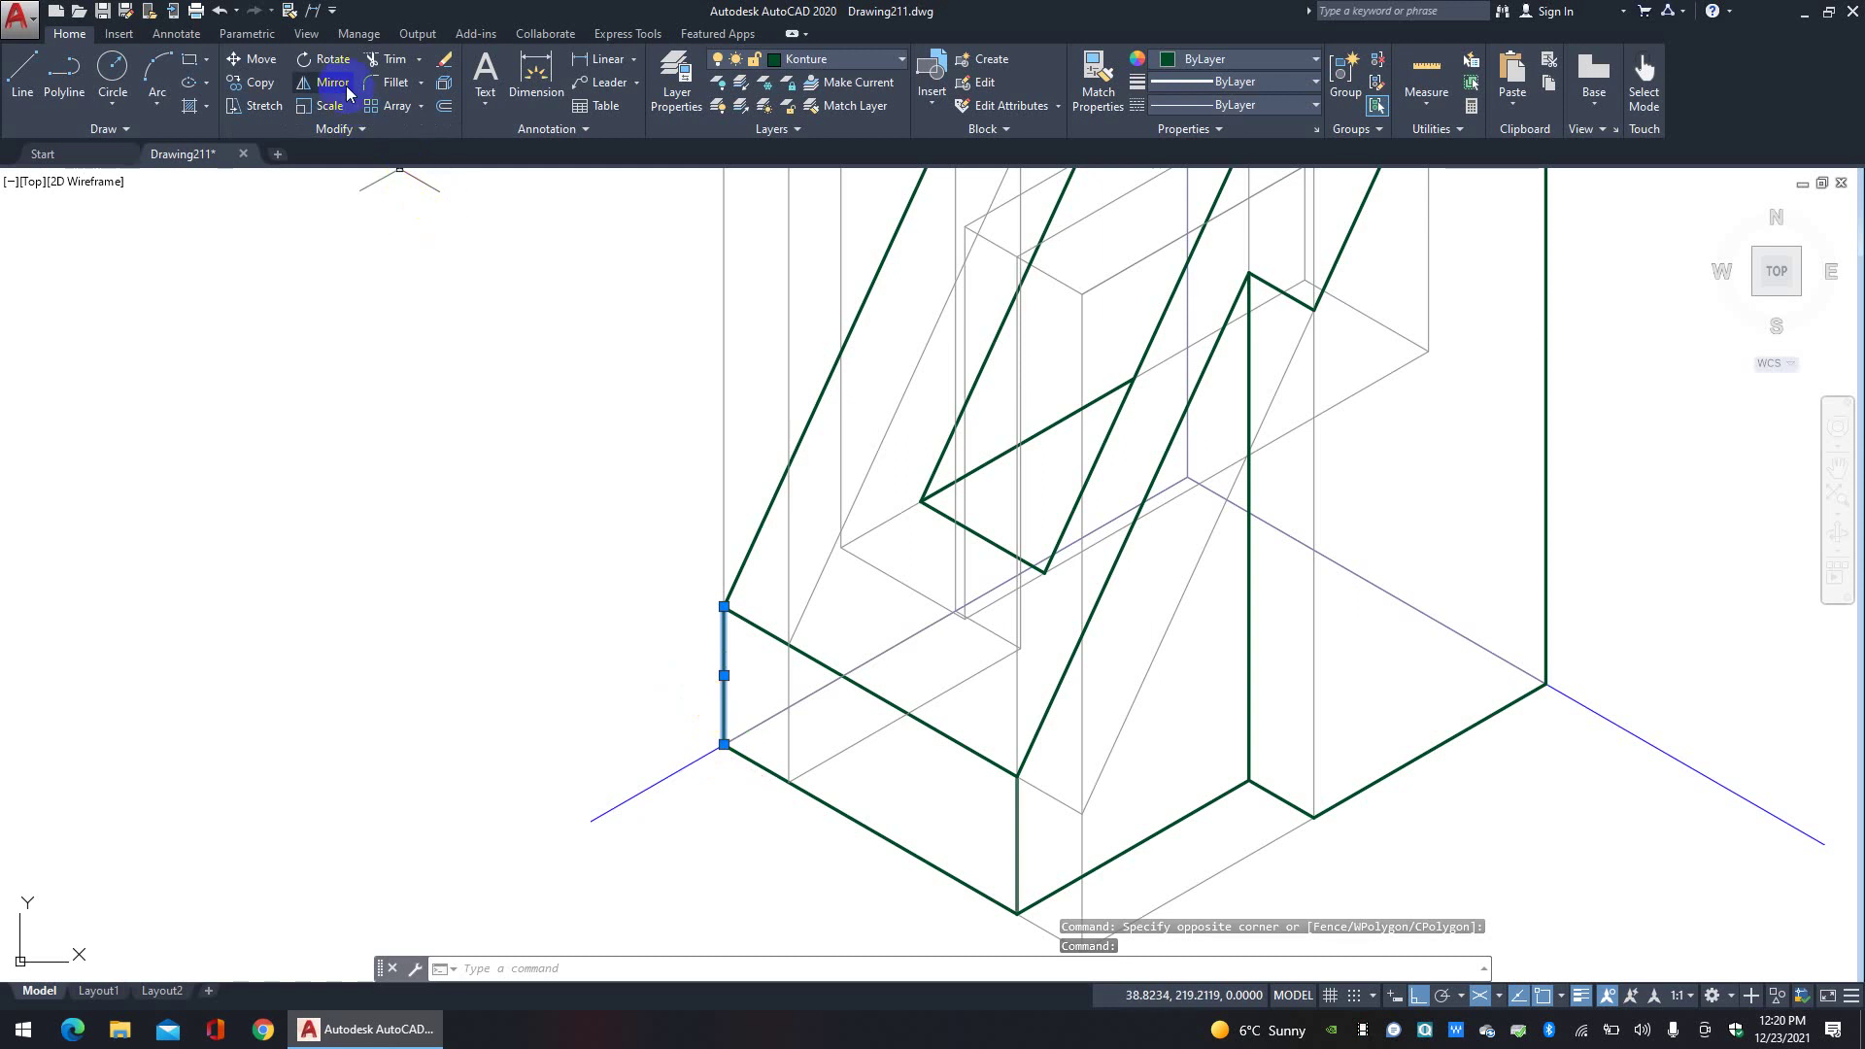
pyautogui.click(261, 73)
pyautogui.click(723, 744)
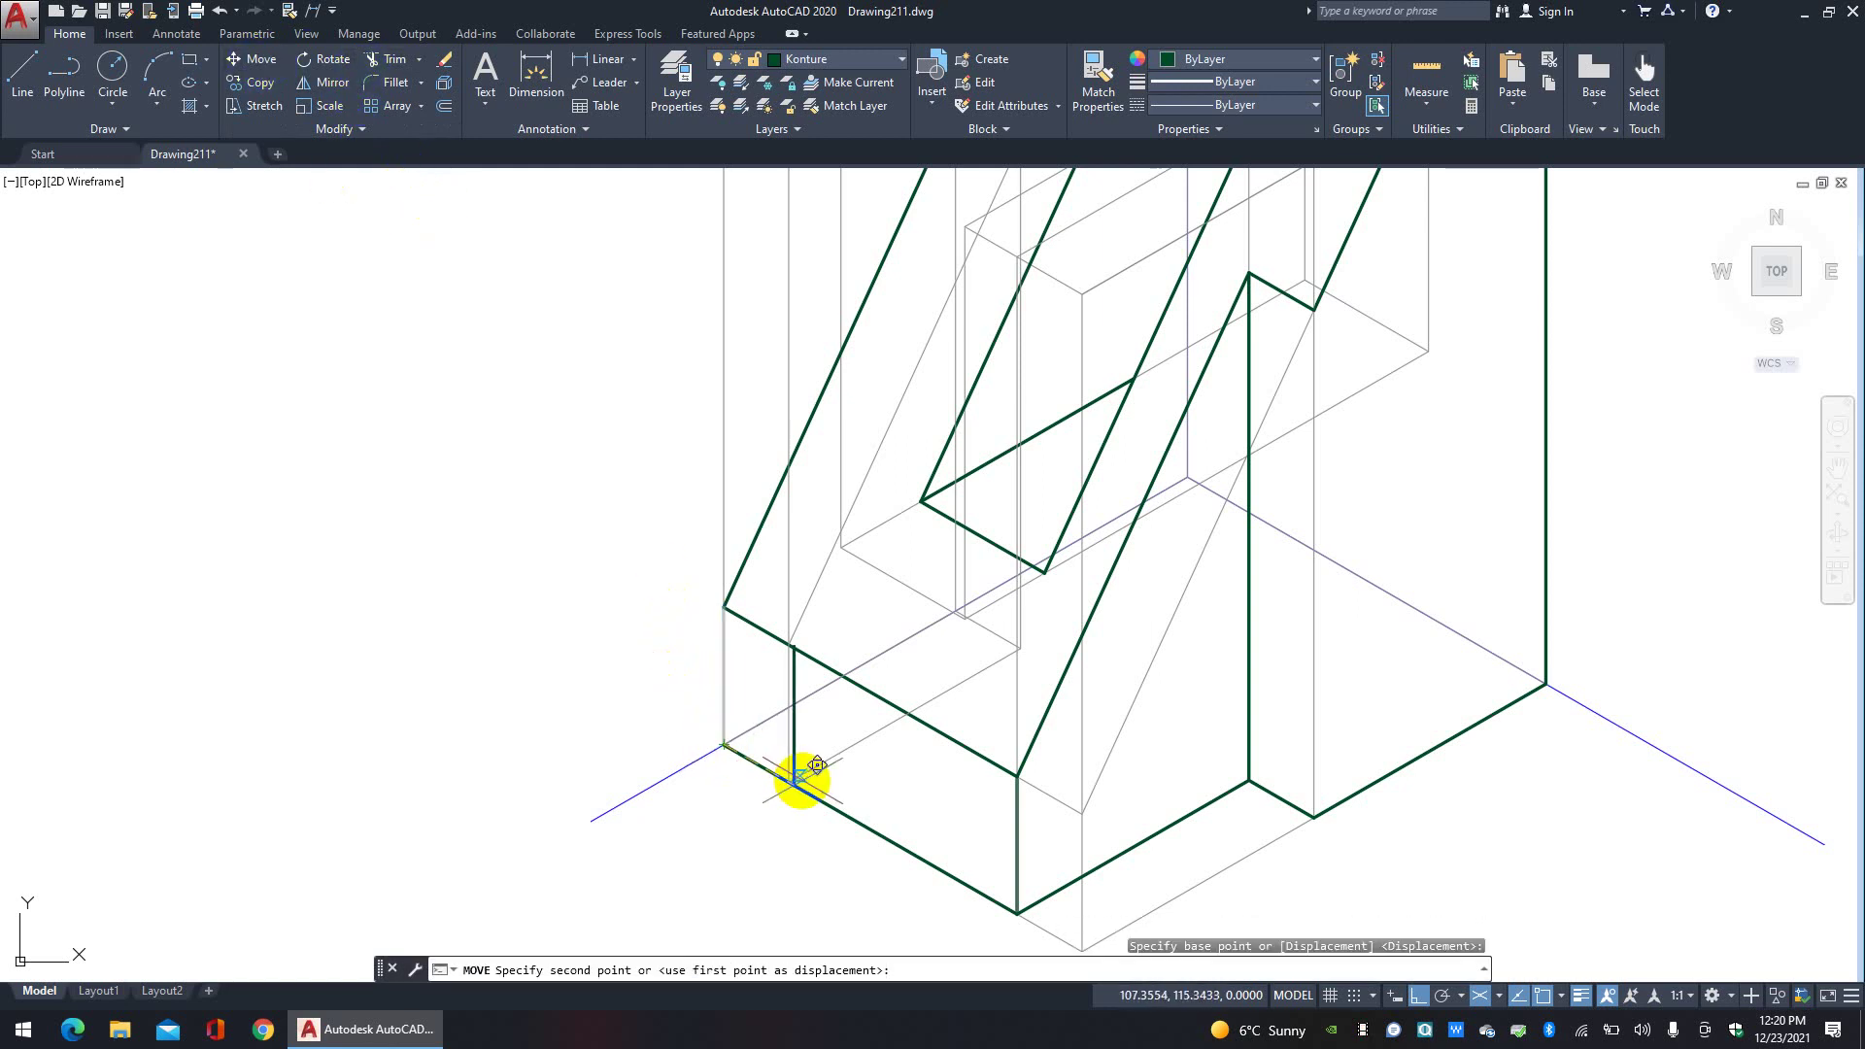
pyautogui.click(789, 781)
# Step: Copy the front notch's inner vertical edge to the notch's upper right end and to the left notch's upper end on the left sloped edge
pyautogui.scroll(-3, 800, 491)
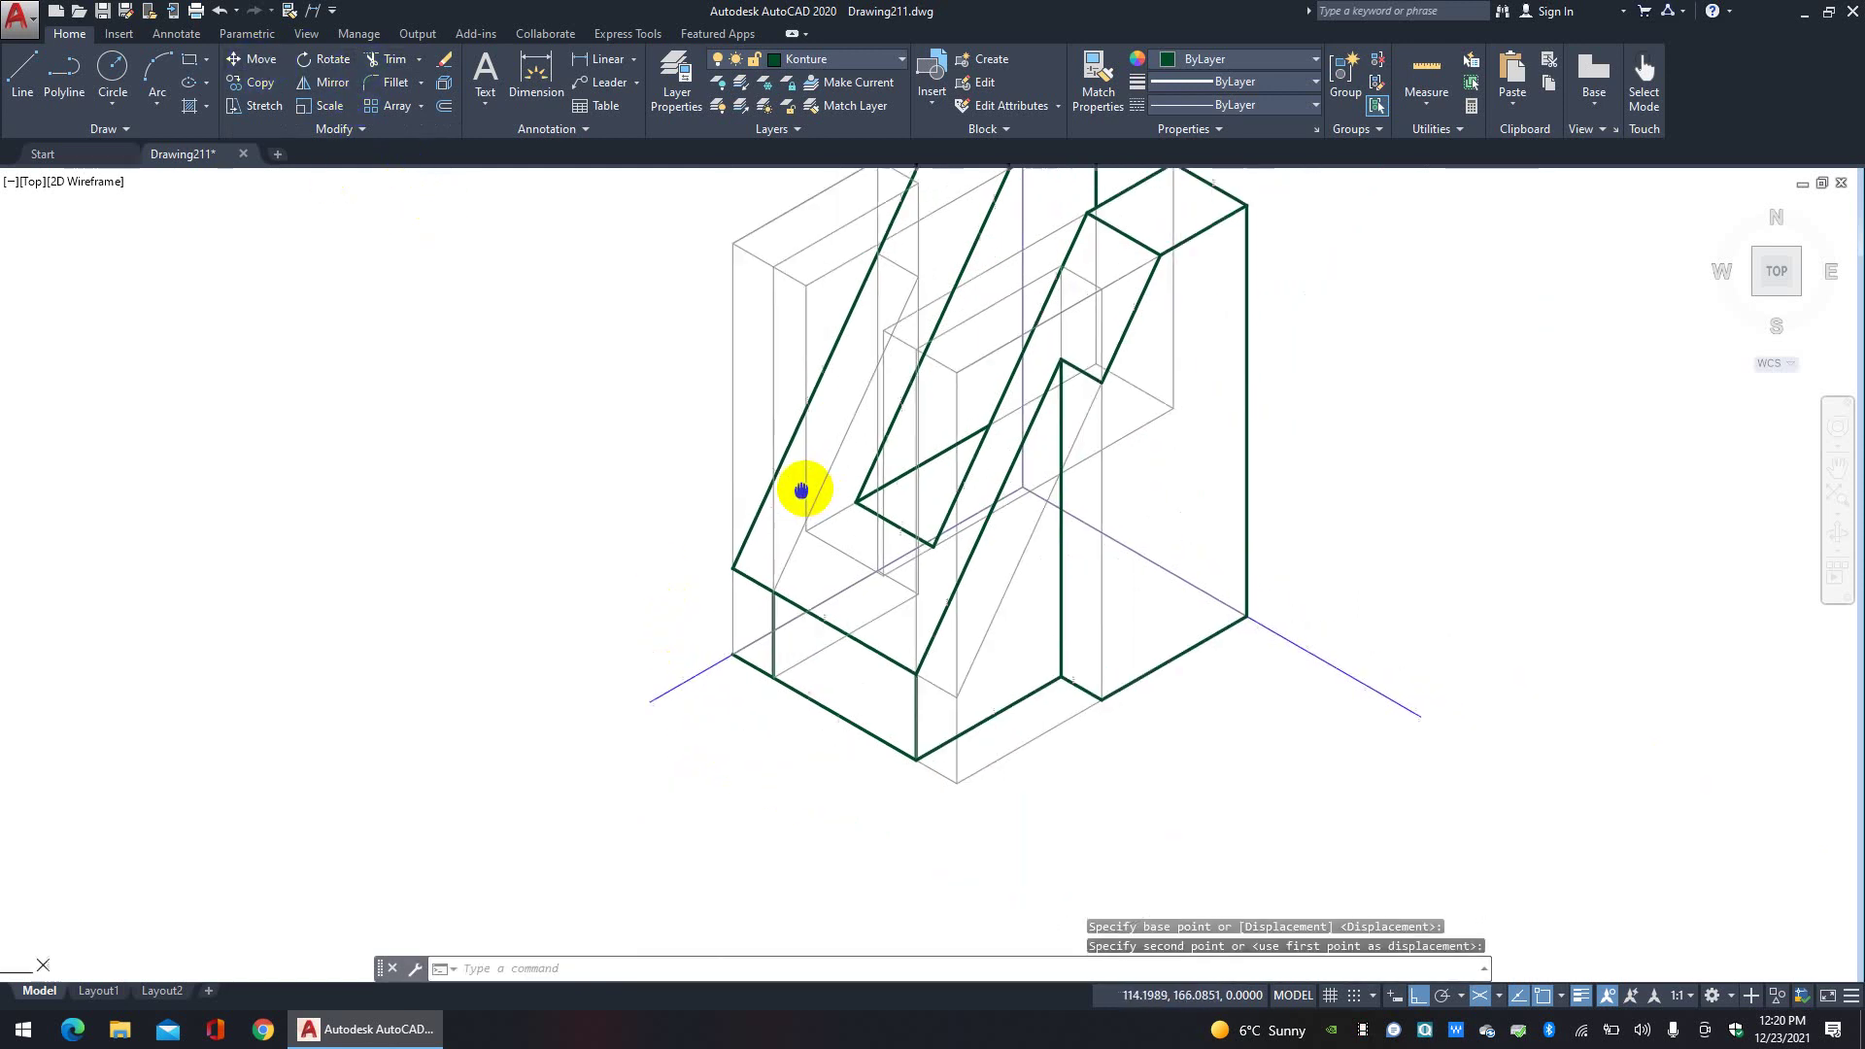
pyautogui.click(1050, 552)
pyautogui.click(1036, 583)
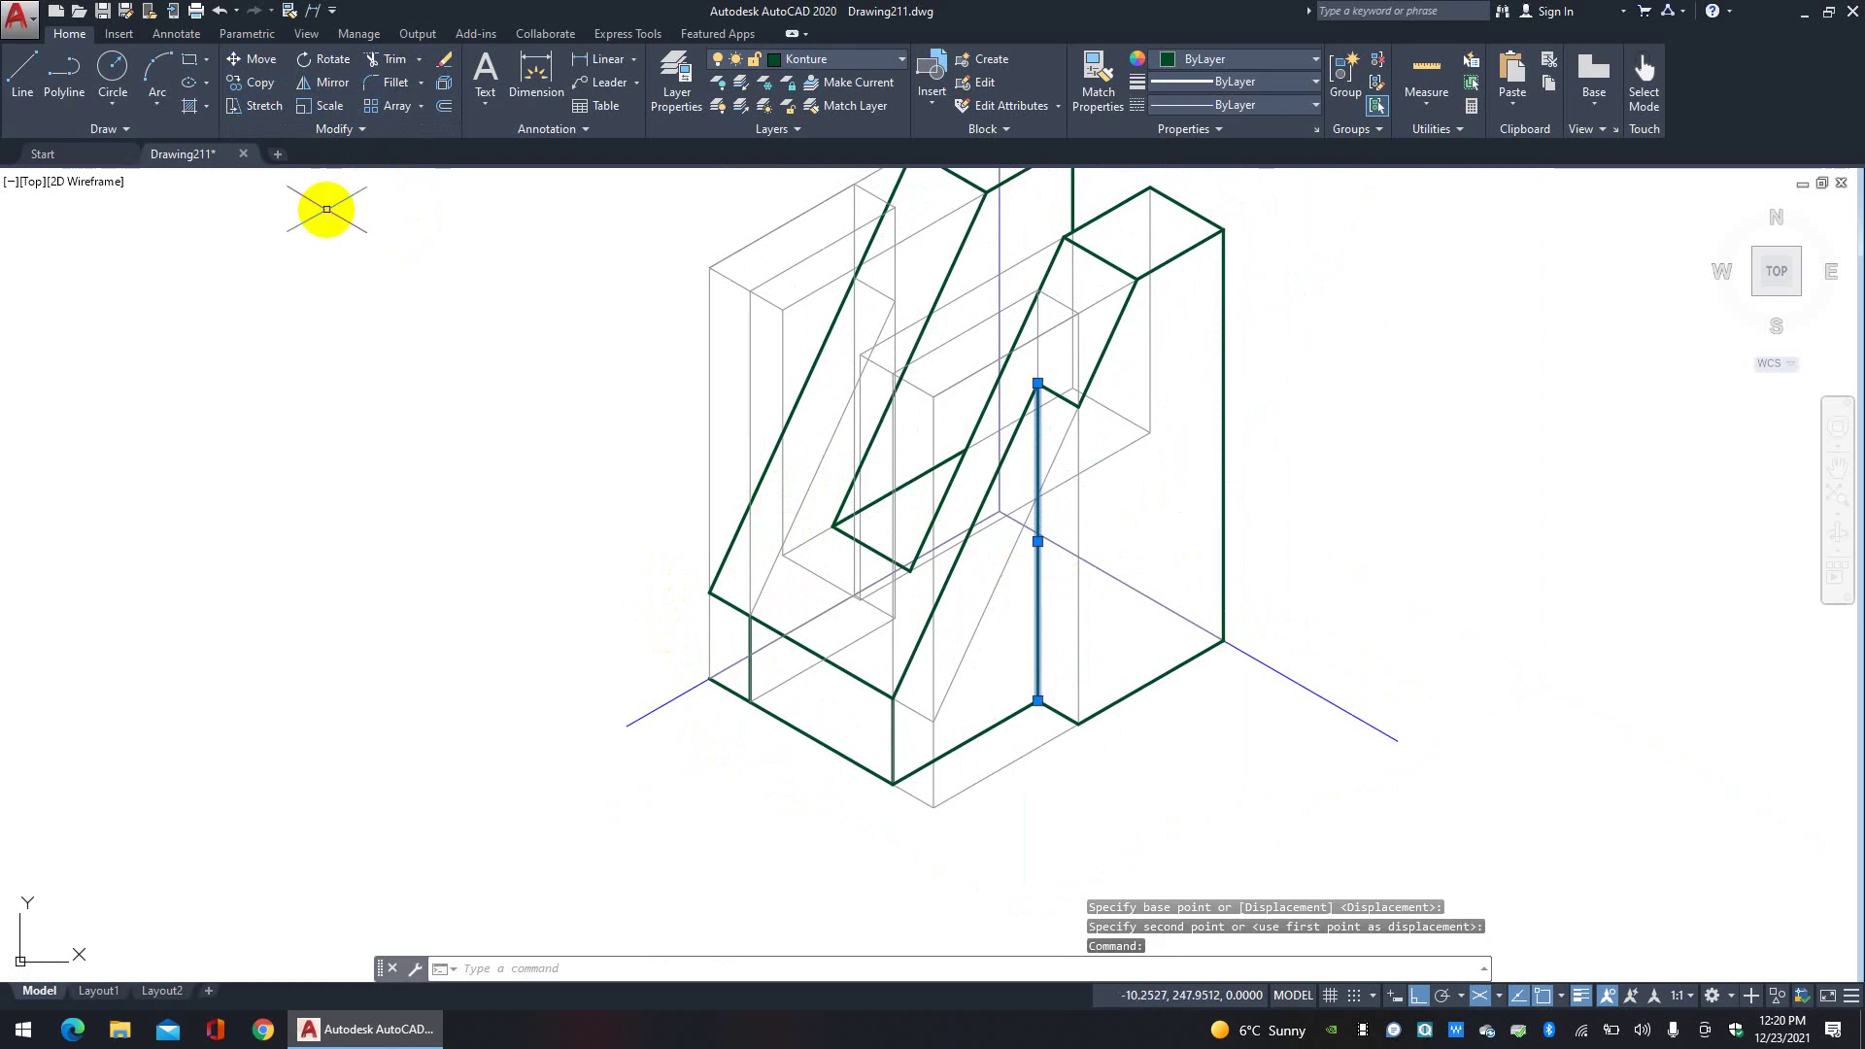
pyautogui.click(255, 82)
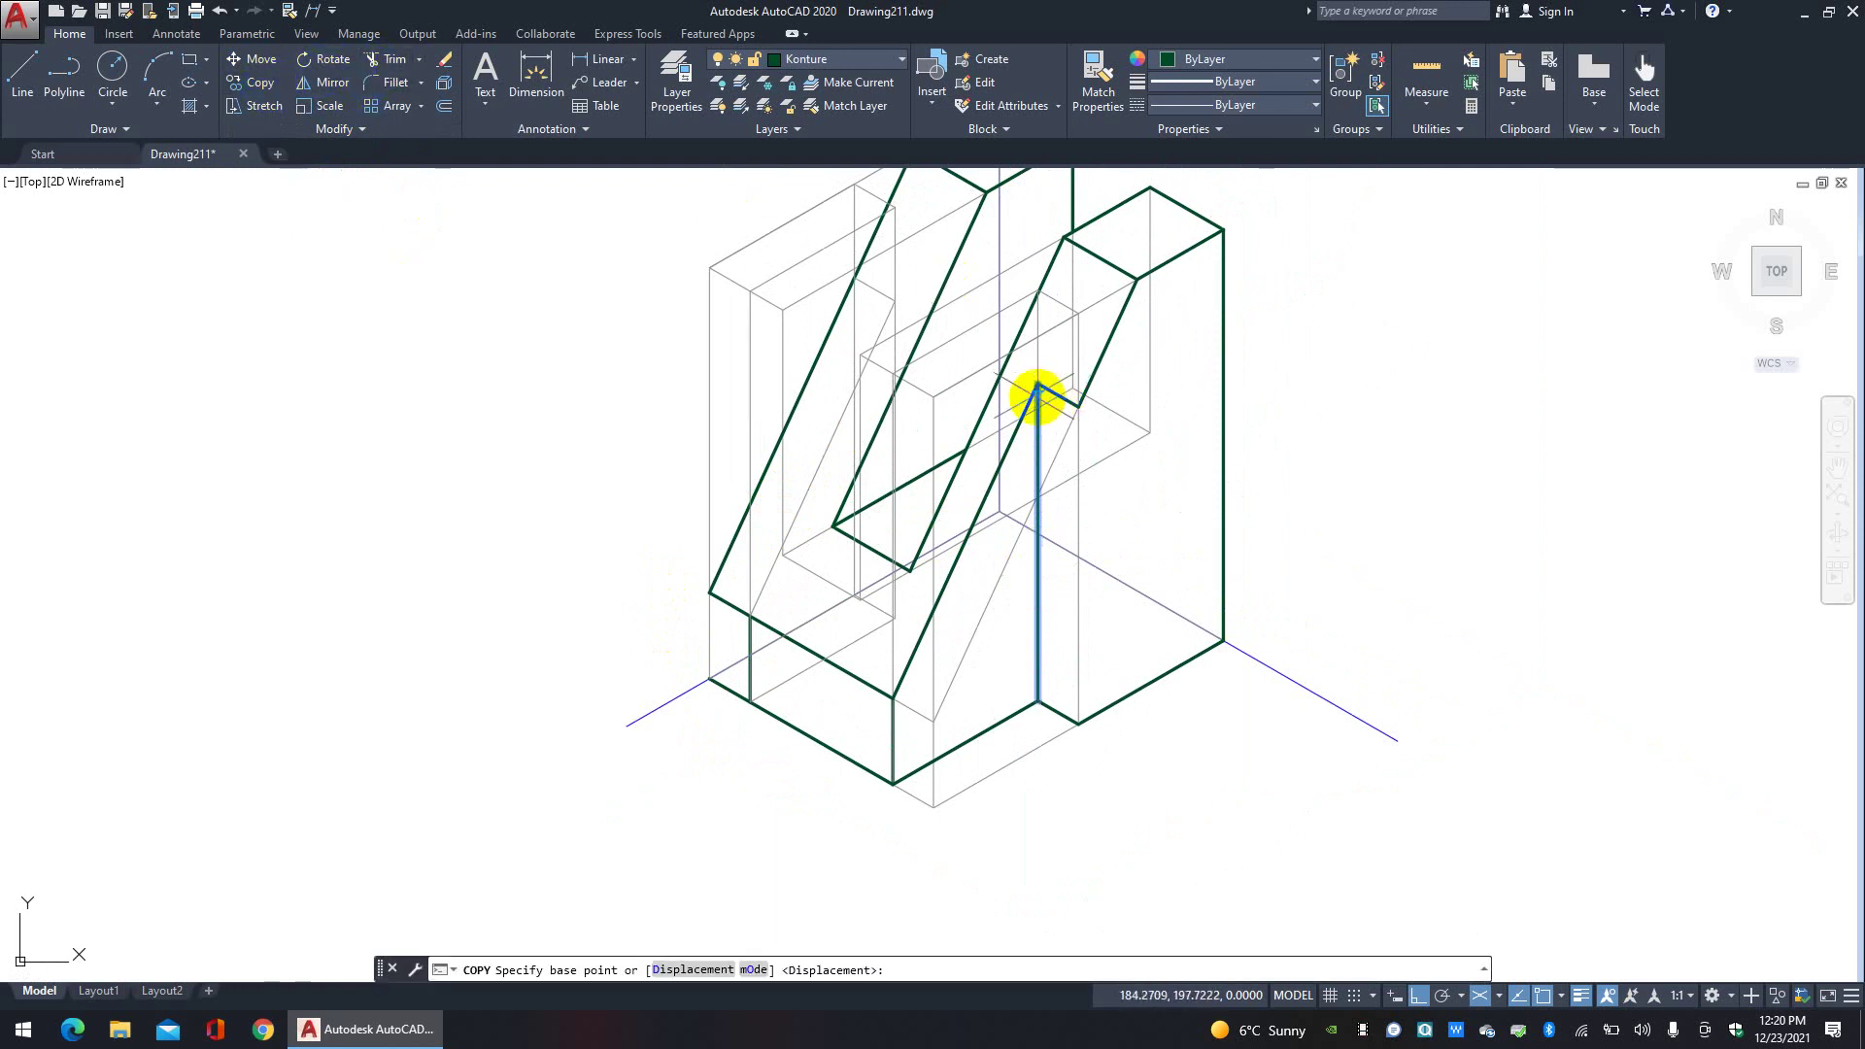
pyautogui.click(1037, 383)
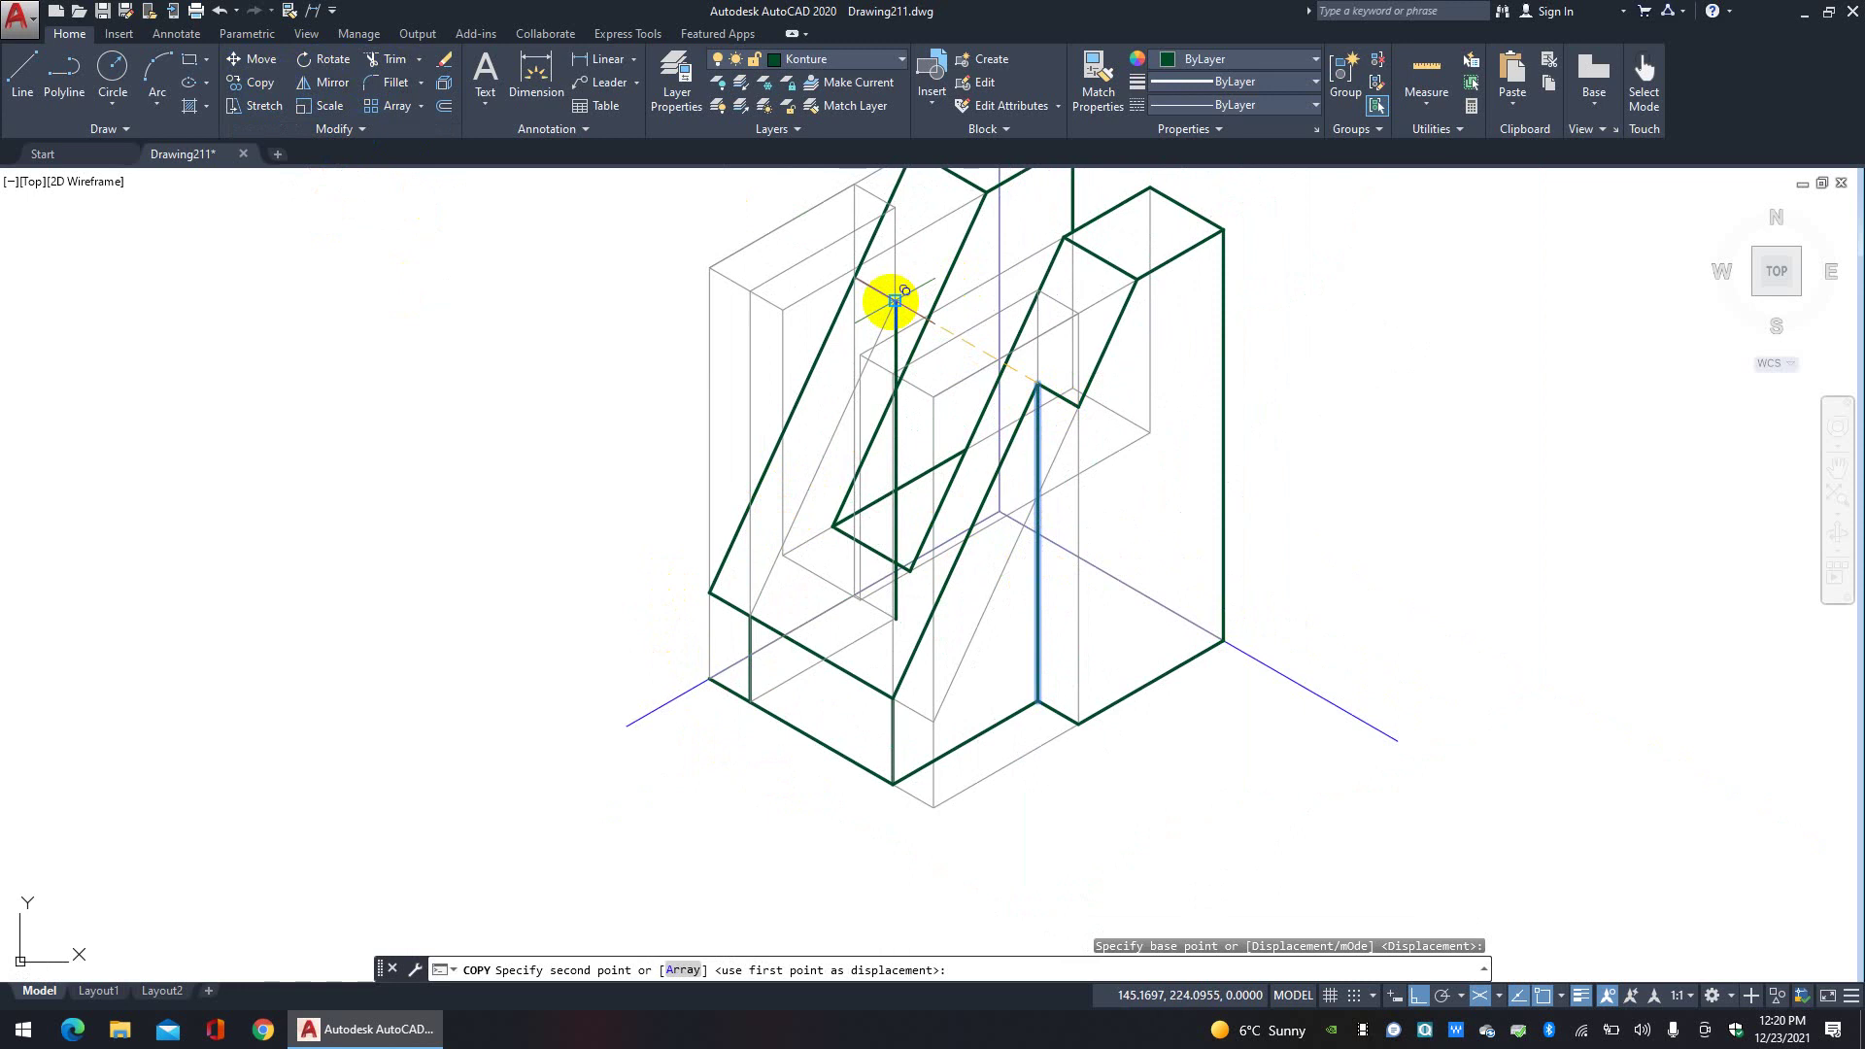
pyautogui.click(1077, 403)
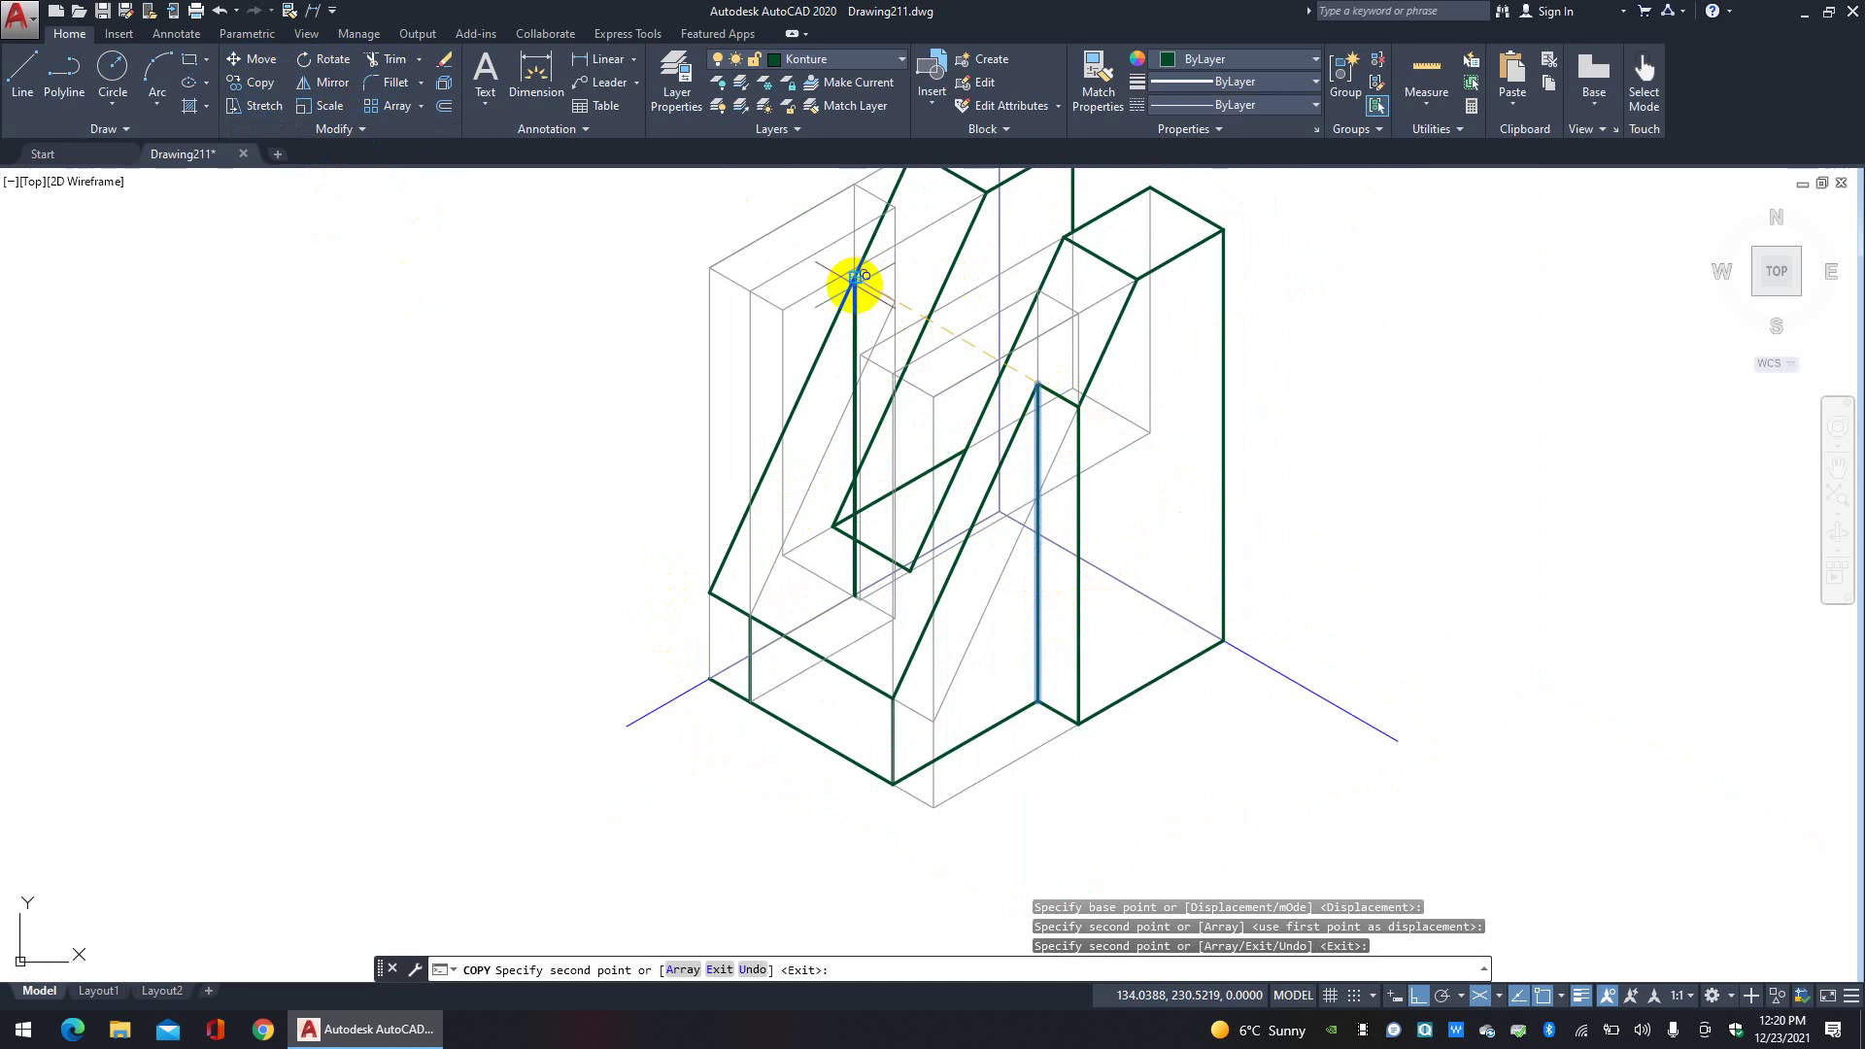
pyautogui.press('Escape')
# Step: Copy the front notch's sloped edge from its upper end to the left notch's inner upper corner
pyautogui.scroll(3, 819, 485)
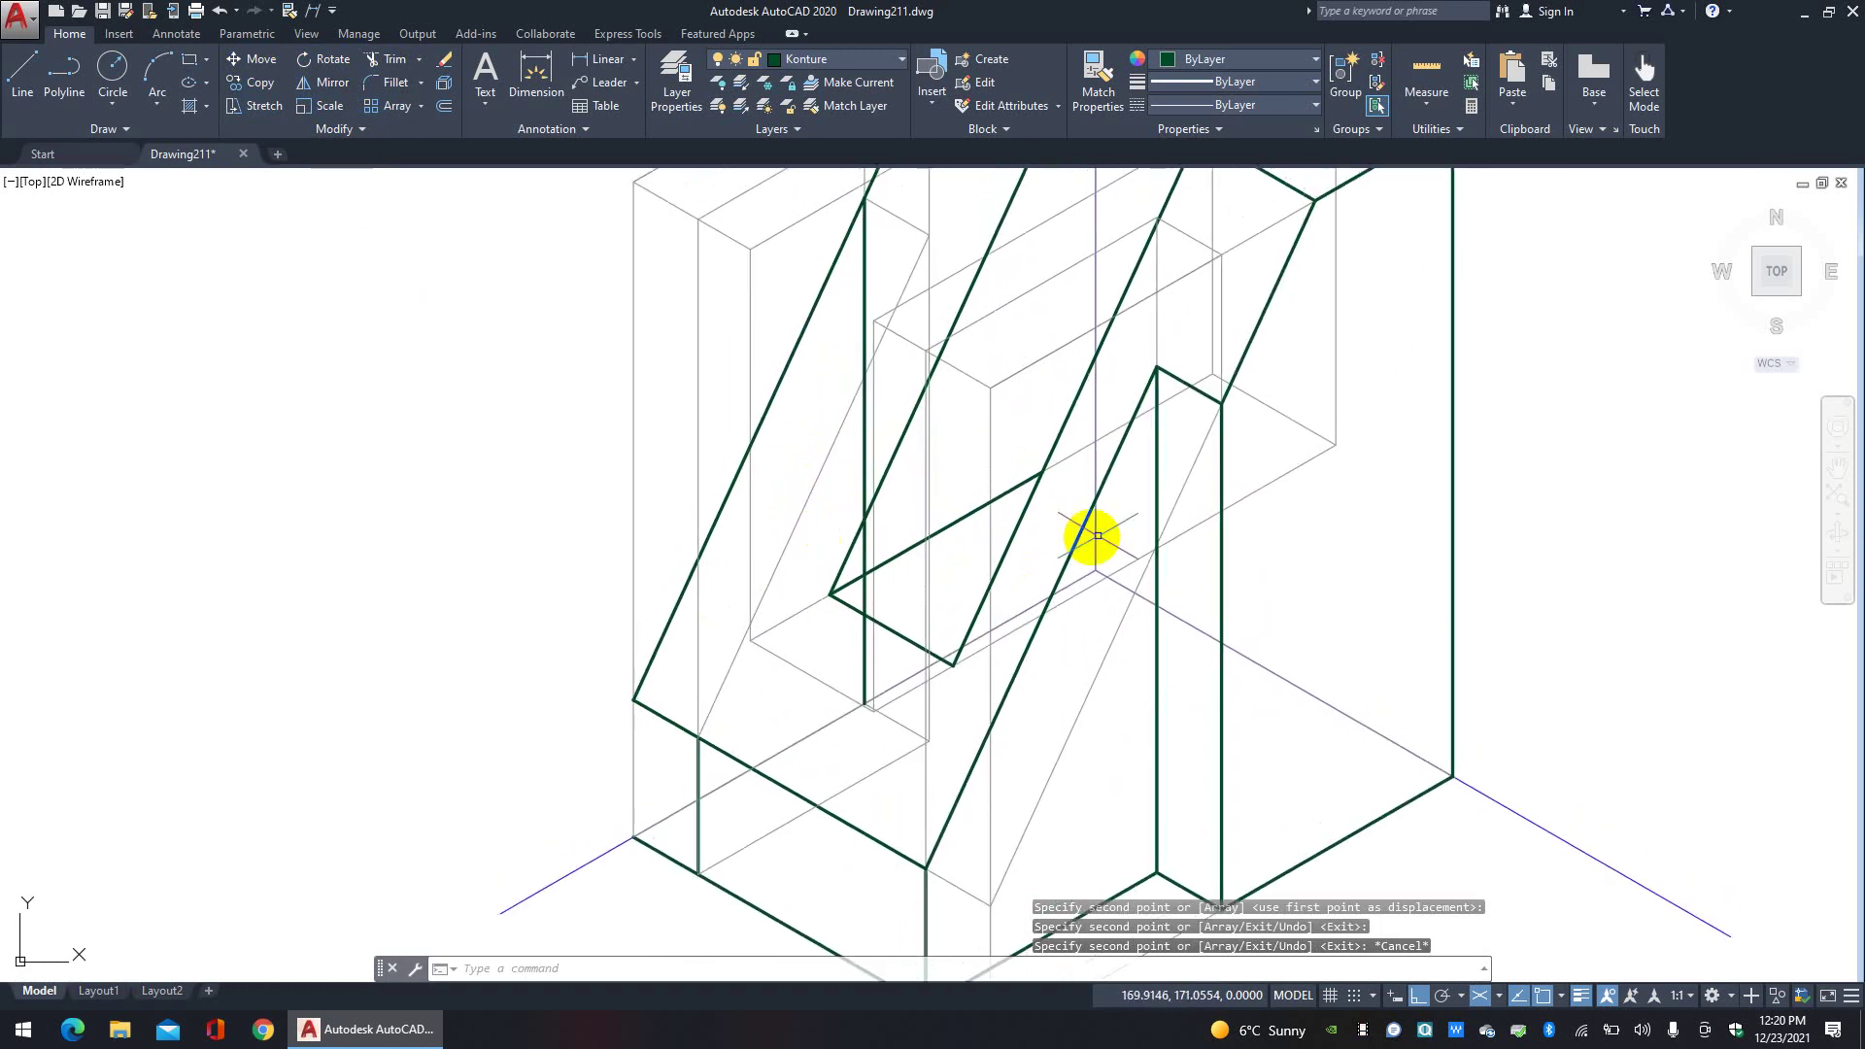
pyautogui.click(1100, 478)
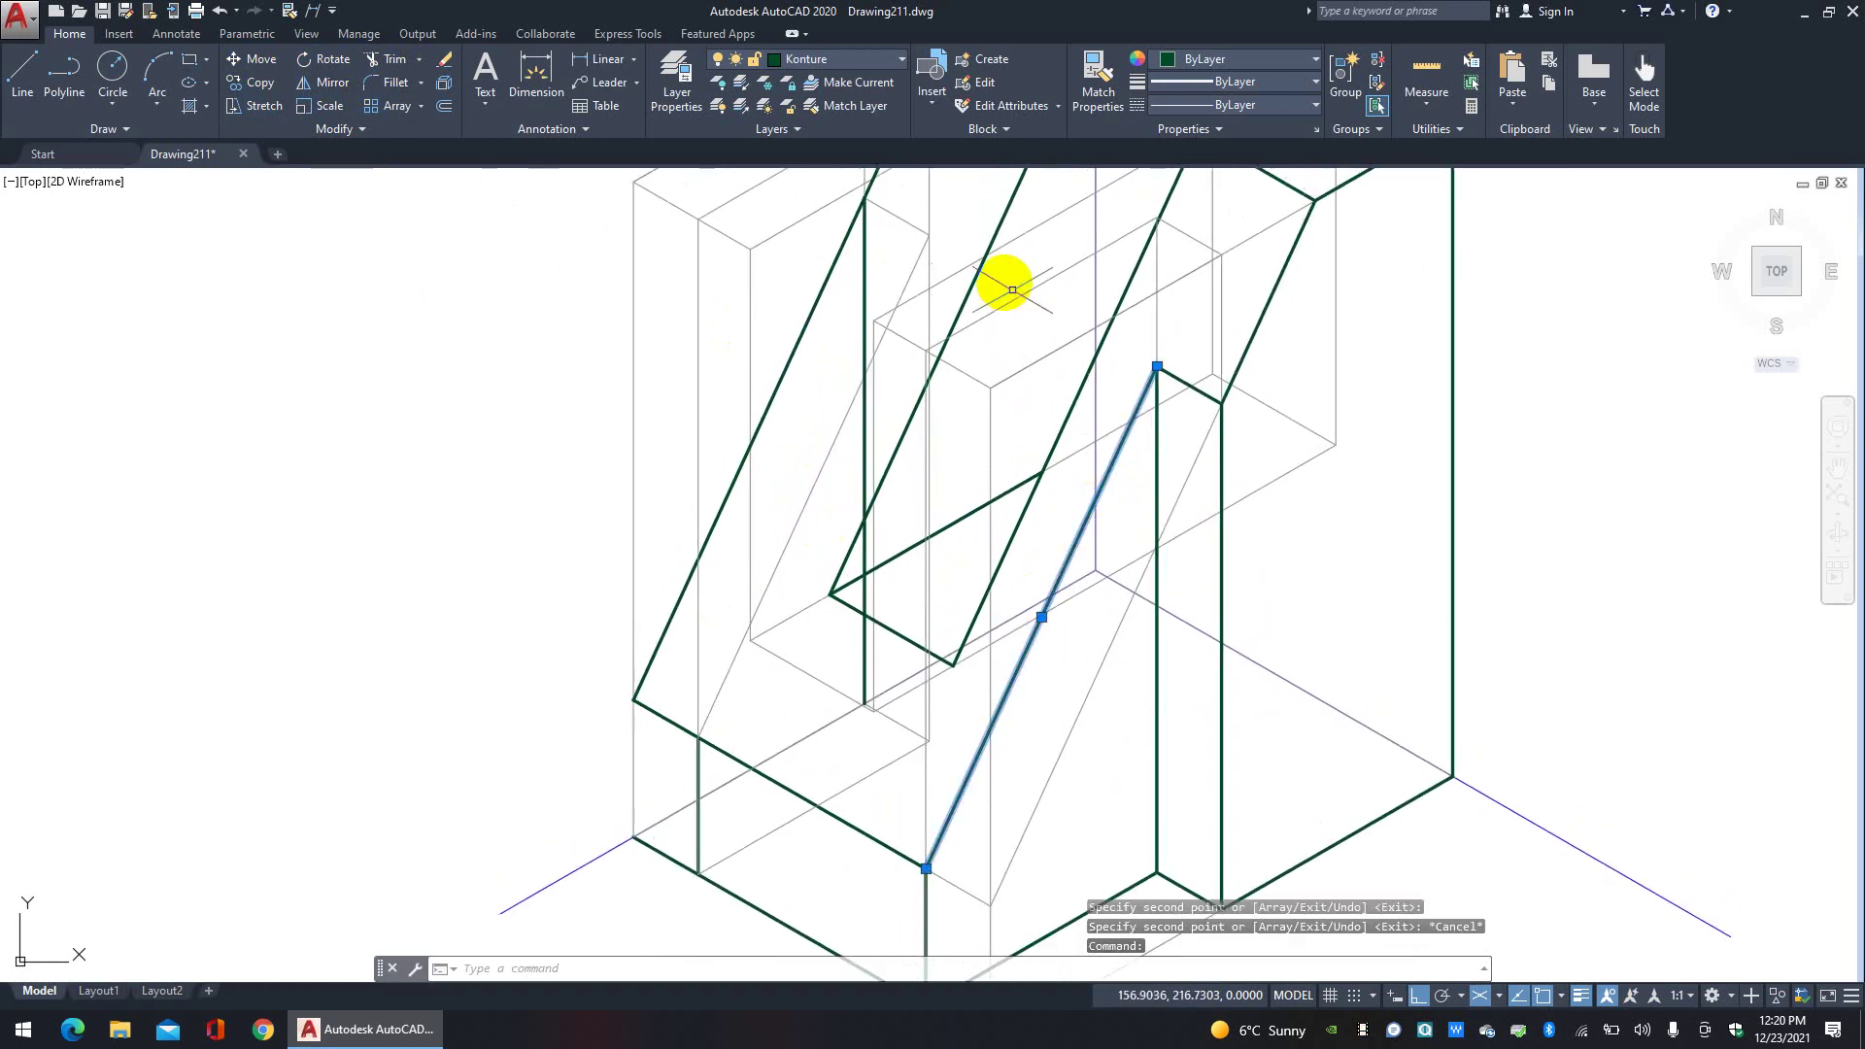
pyautogui.click(260, 83)
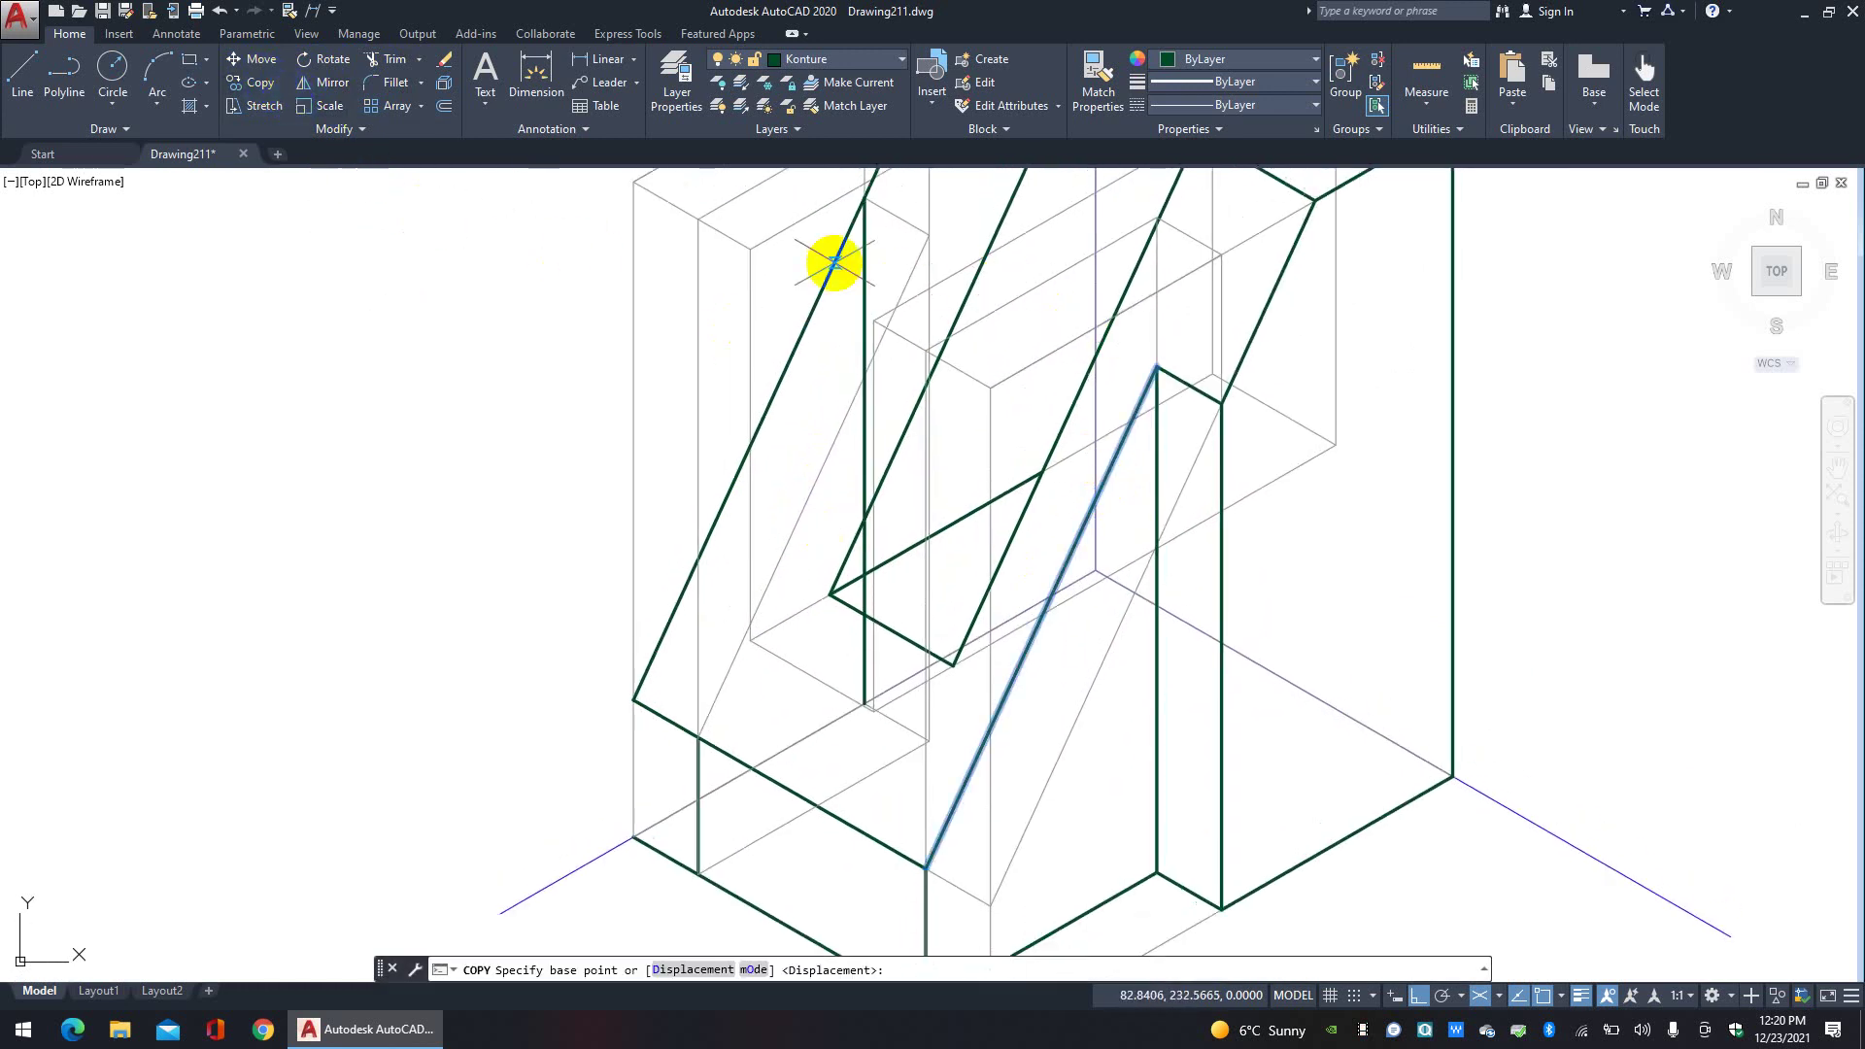
pyautogui.click(1157, 367)
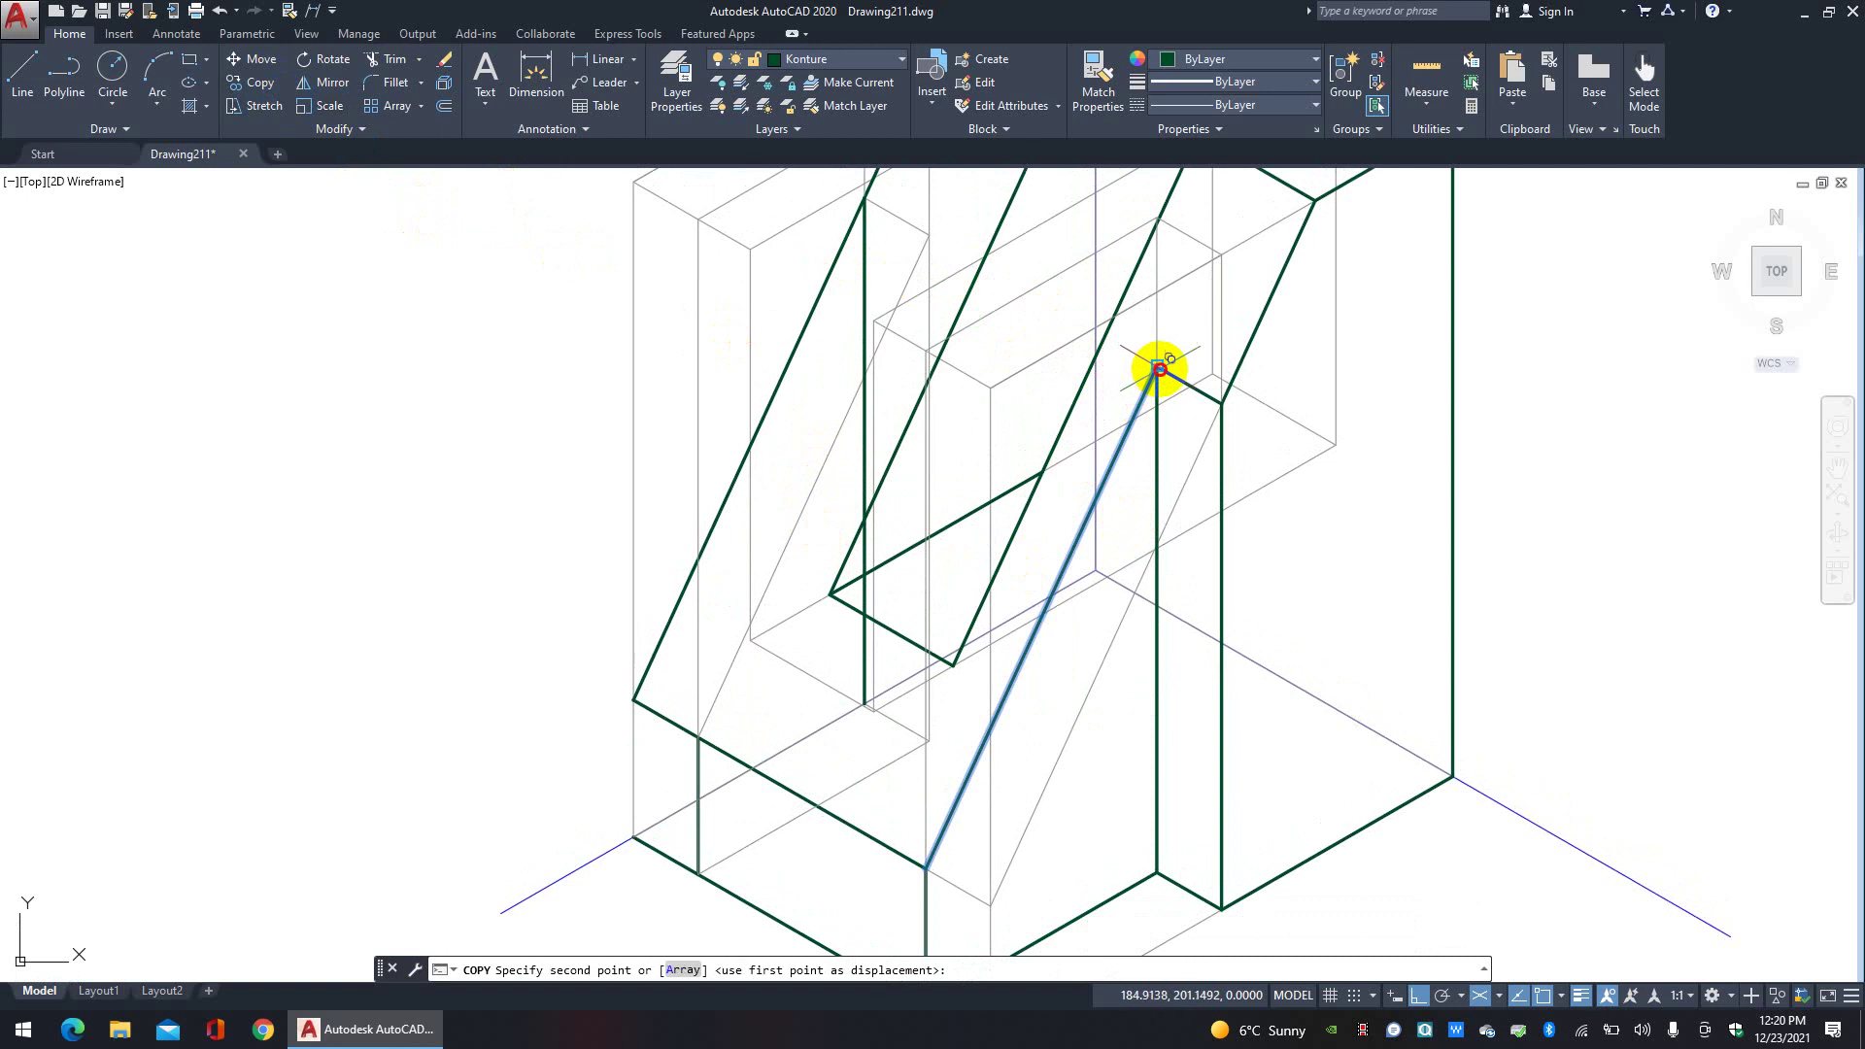
pyautogui.click(930, 233)
pyautogui.press('Escape')
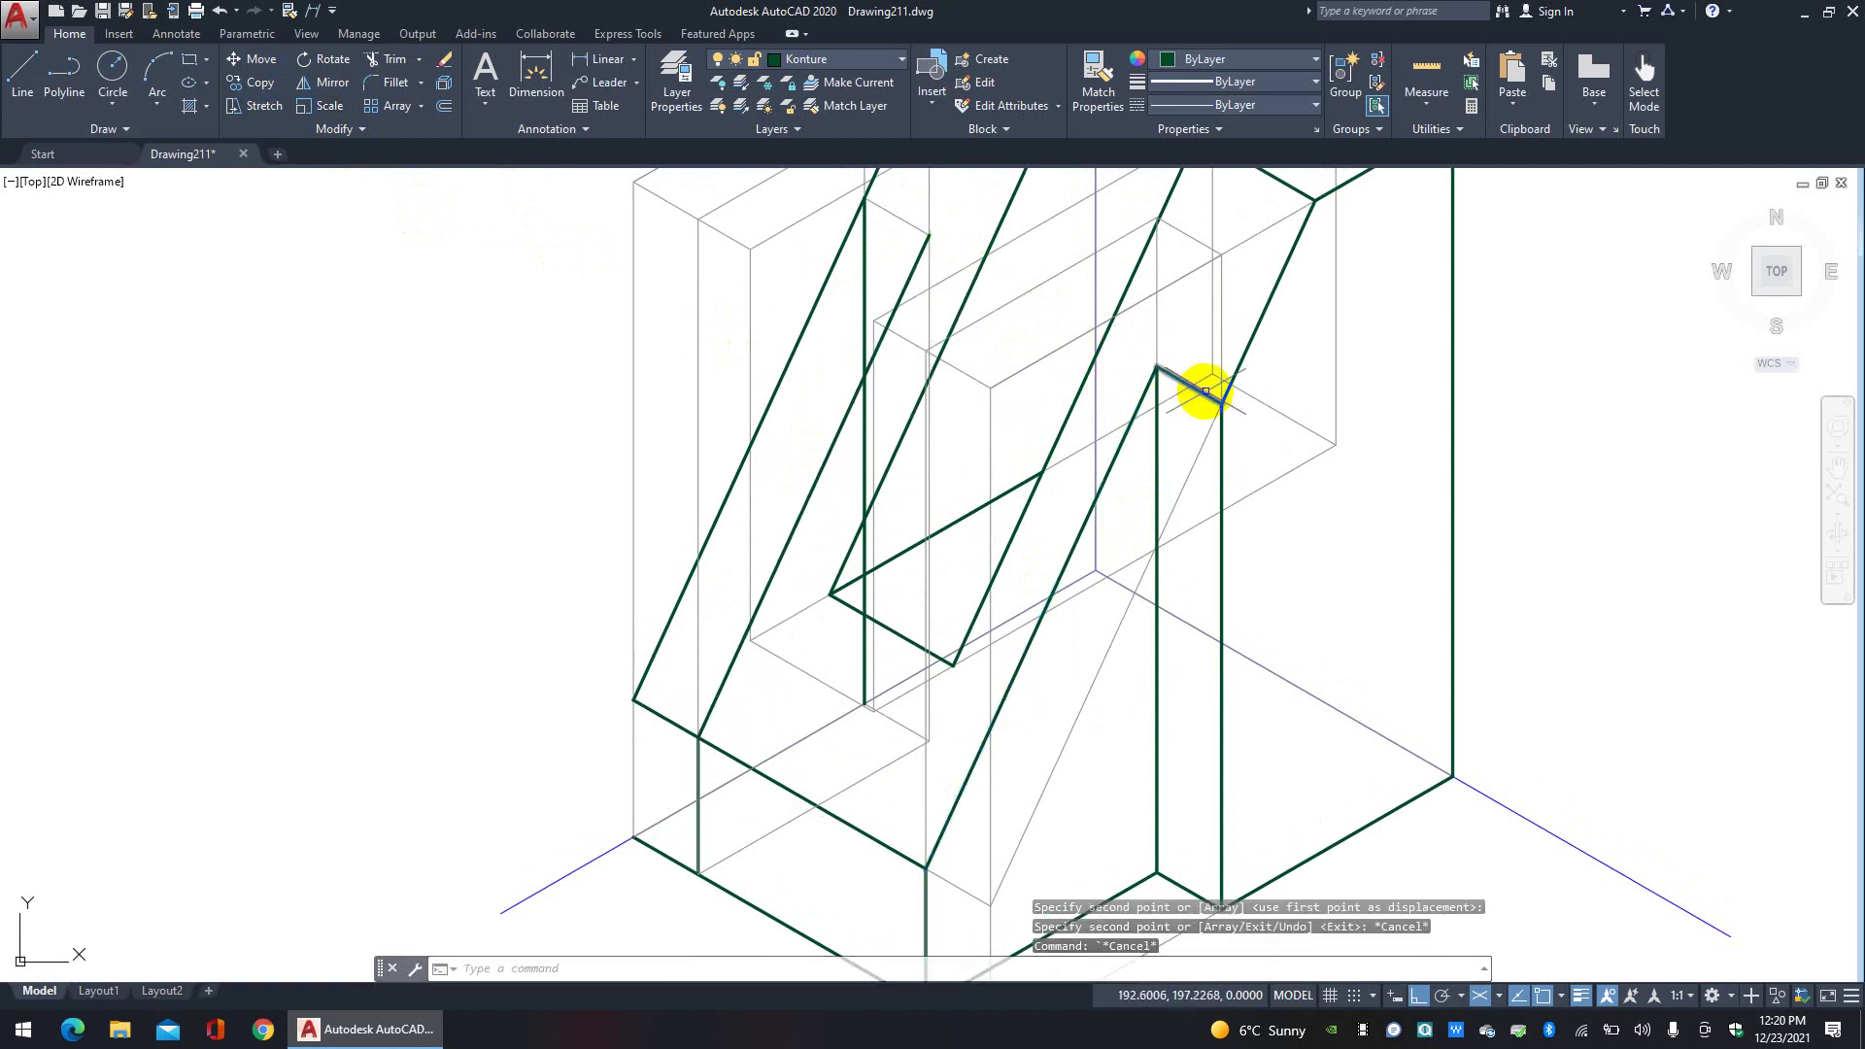
# Step: Copy the front notch's short upper edge so it closes the left notch between its sloped edge and the outer sloped contour
pyautogui.click(1204, 391)
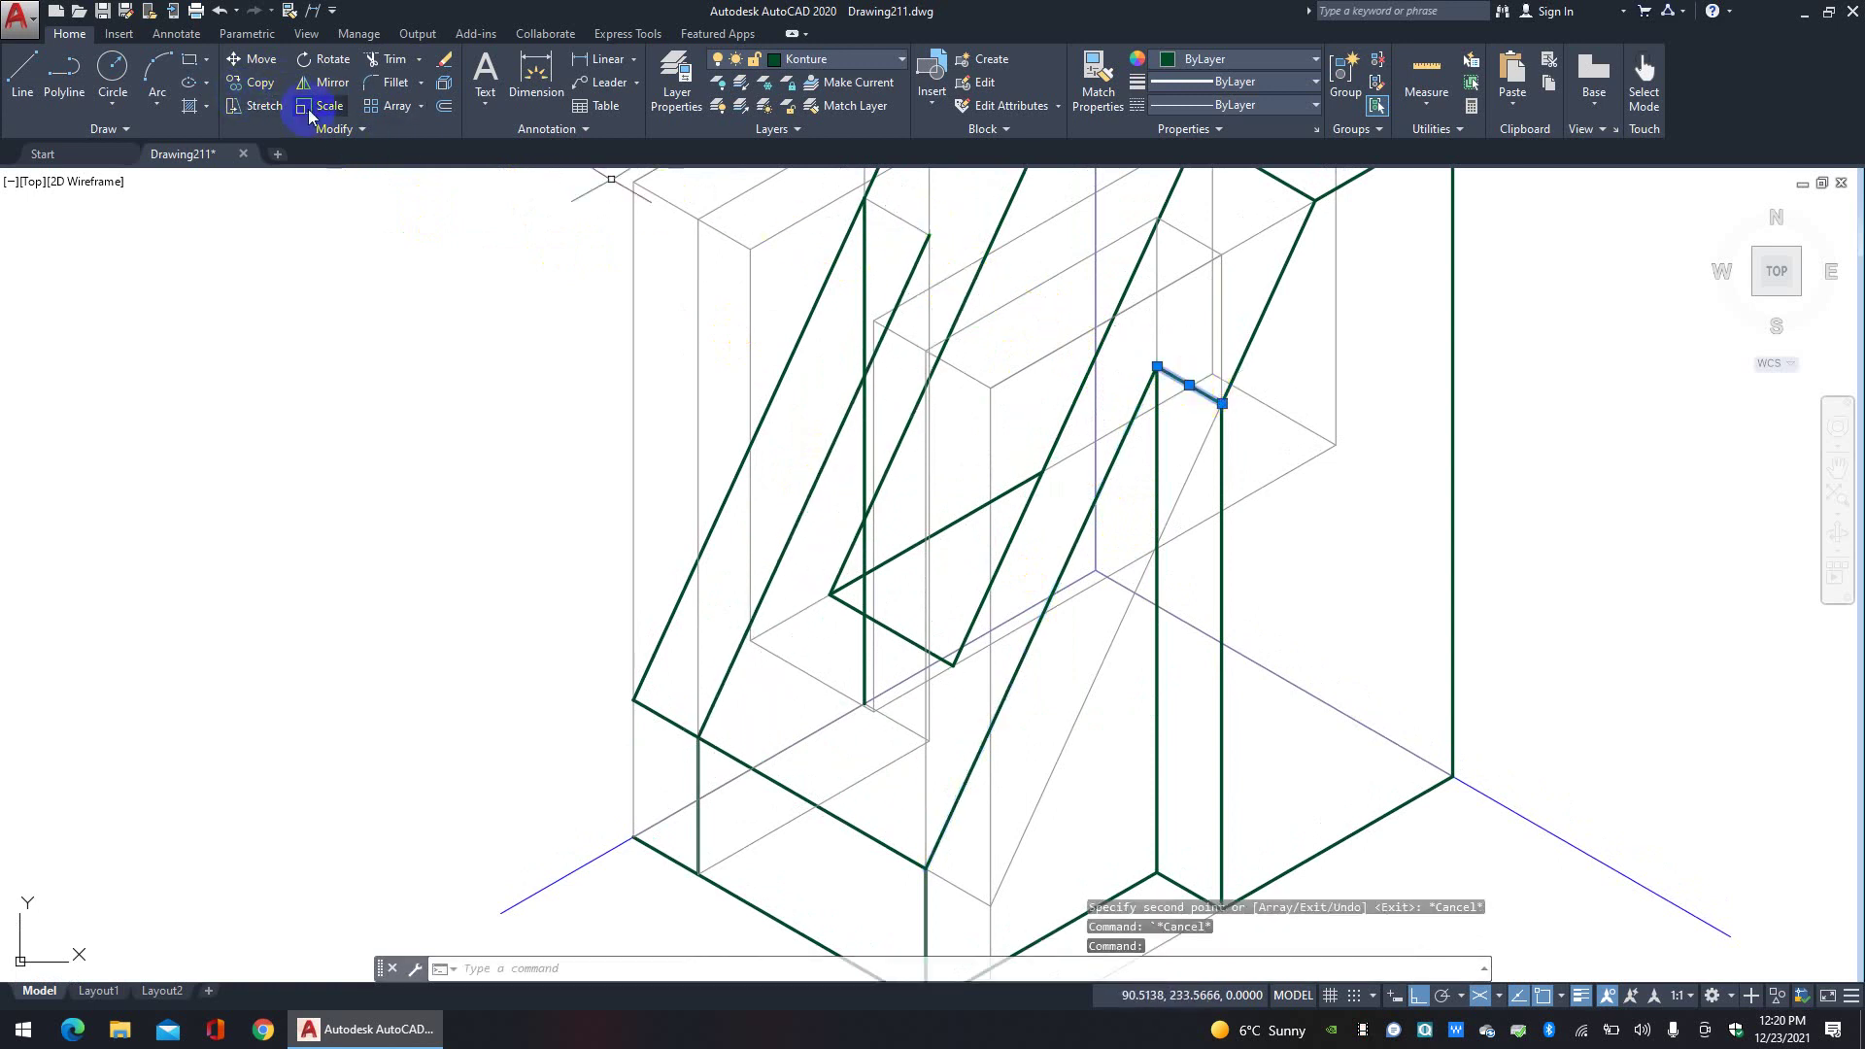
pyautogui.click(255, 83)
pyautogui.click(1157, 367)
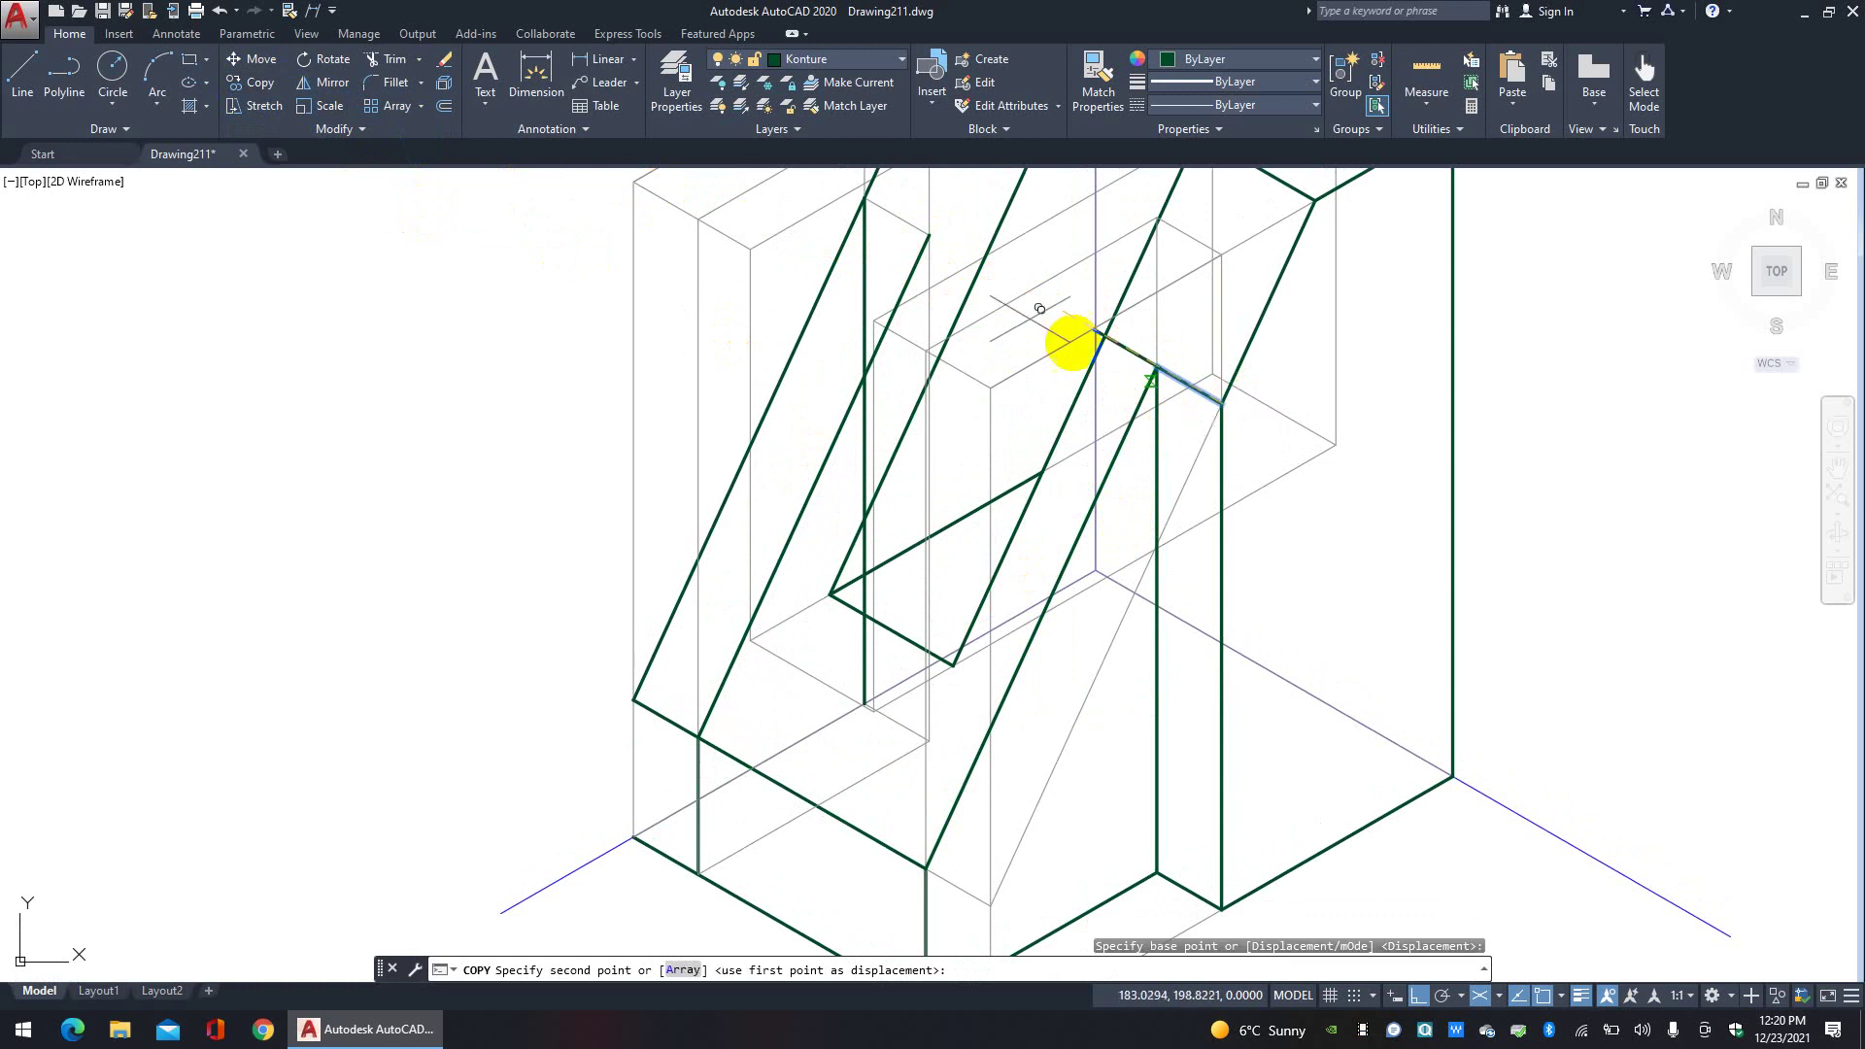
pyautogui.click(929, 236)
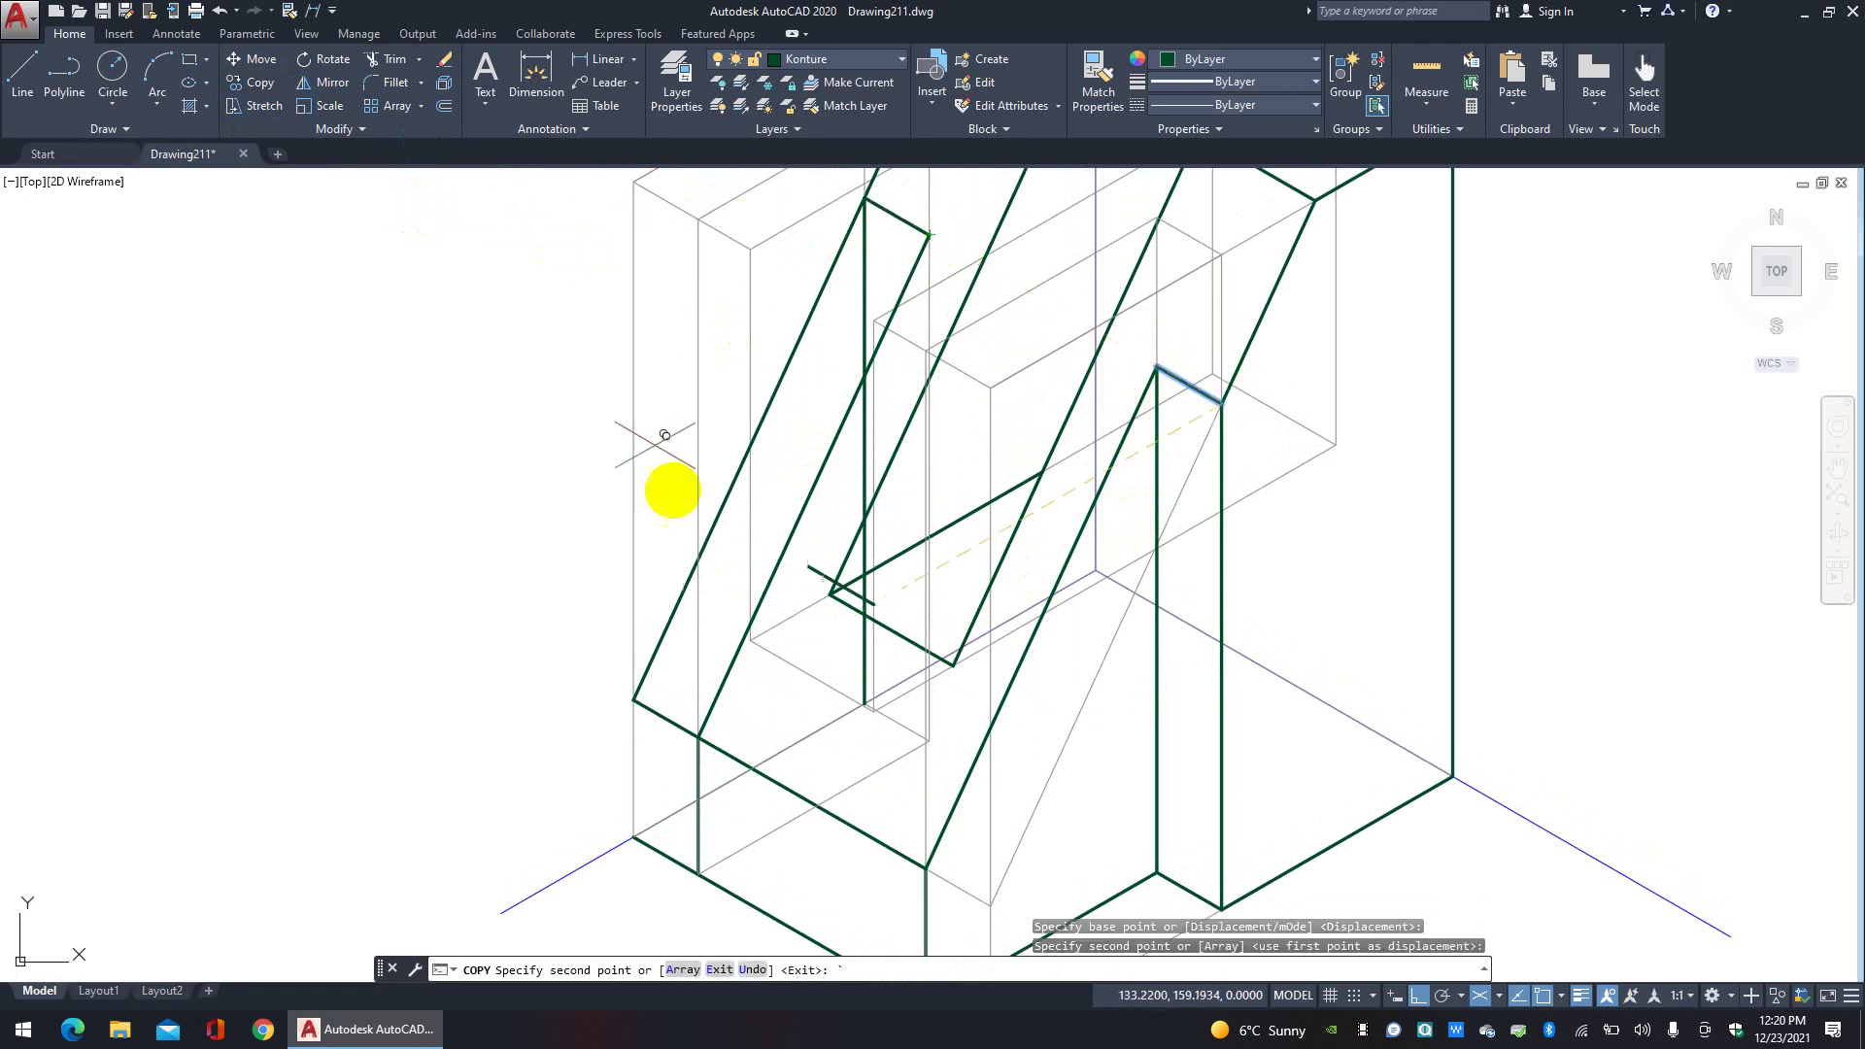
pyautogui.press('Escape')
# Step: Trim the left end of the front upper edge outside the left notch, using the notch's sloped line as the cutting edge
pyautogui.click(387, 66)
pyautogui.click(802, 512)
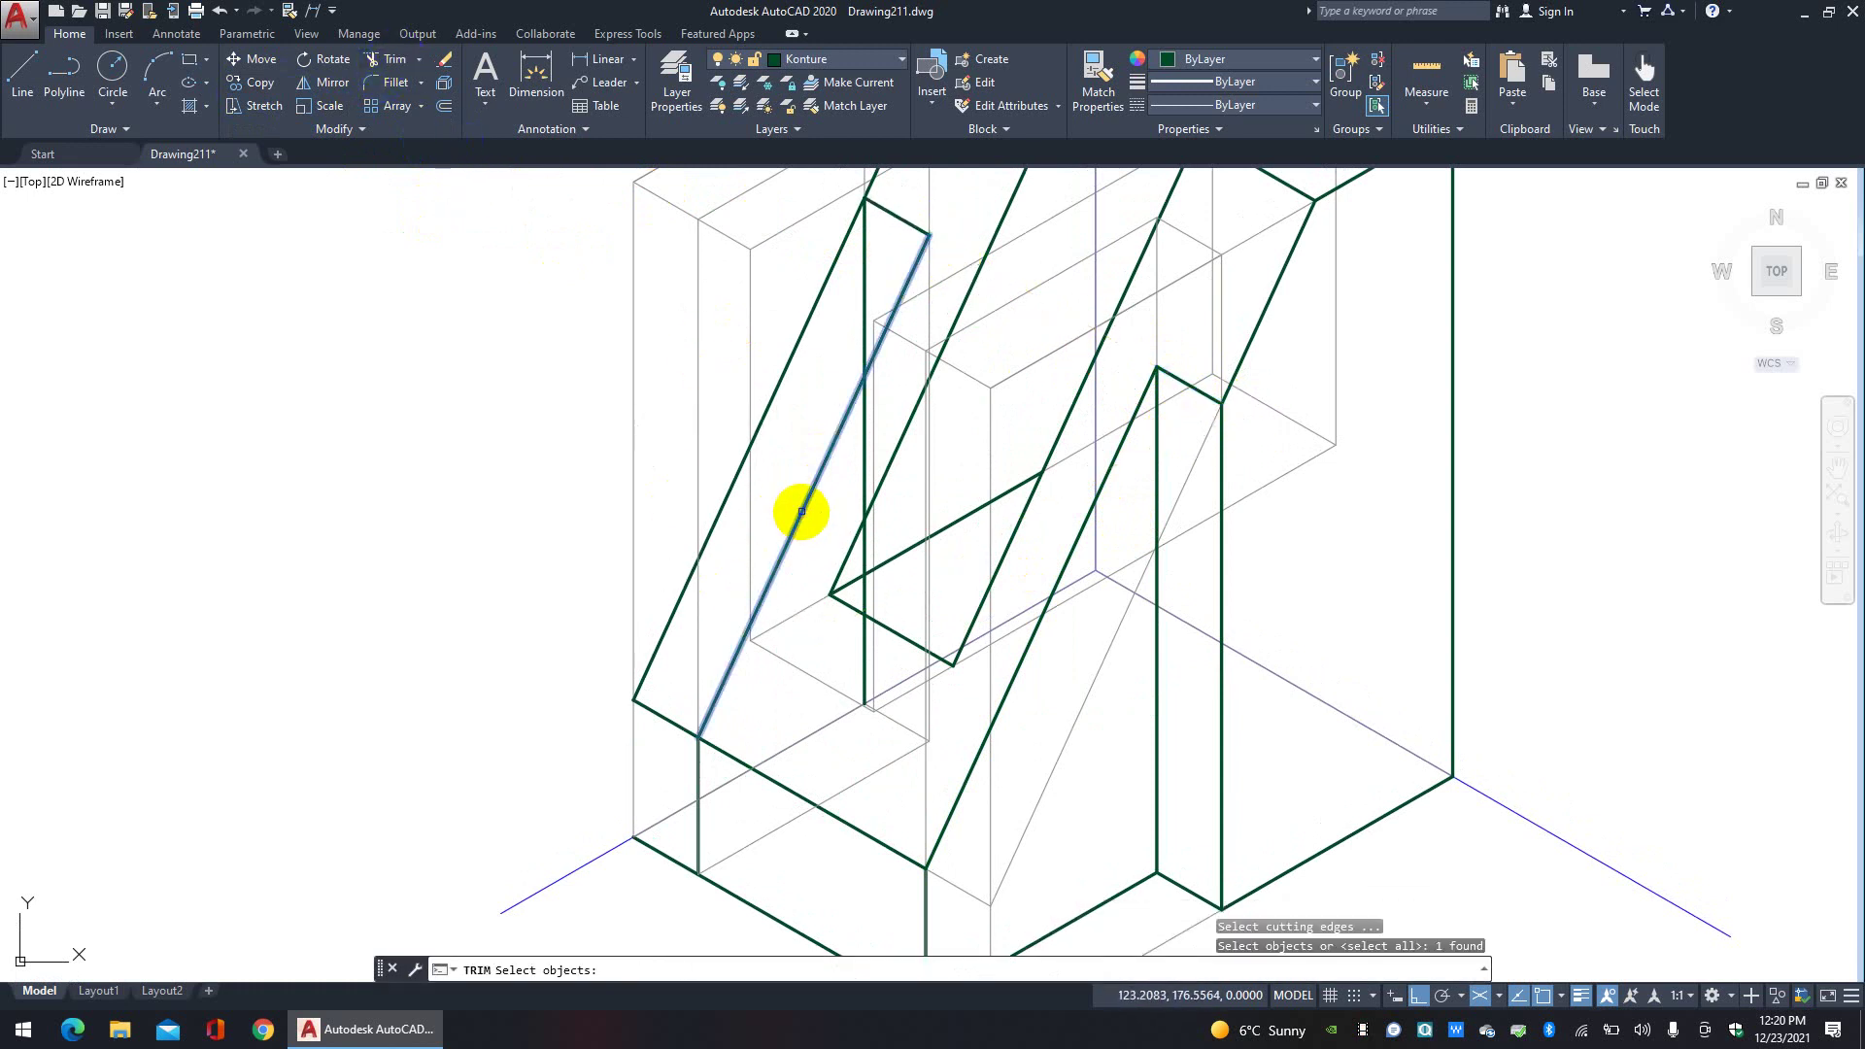
pyautogui.press('Return')
pyautogui.click(666, 718)
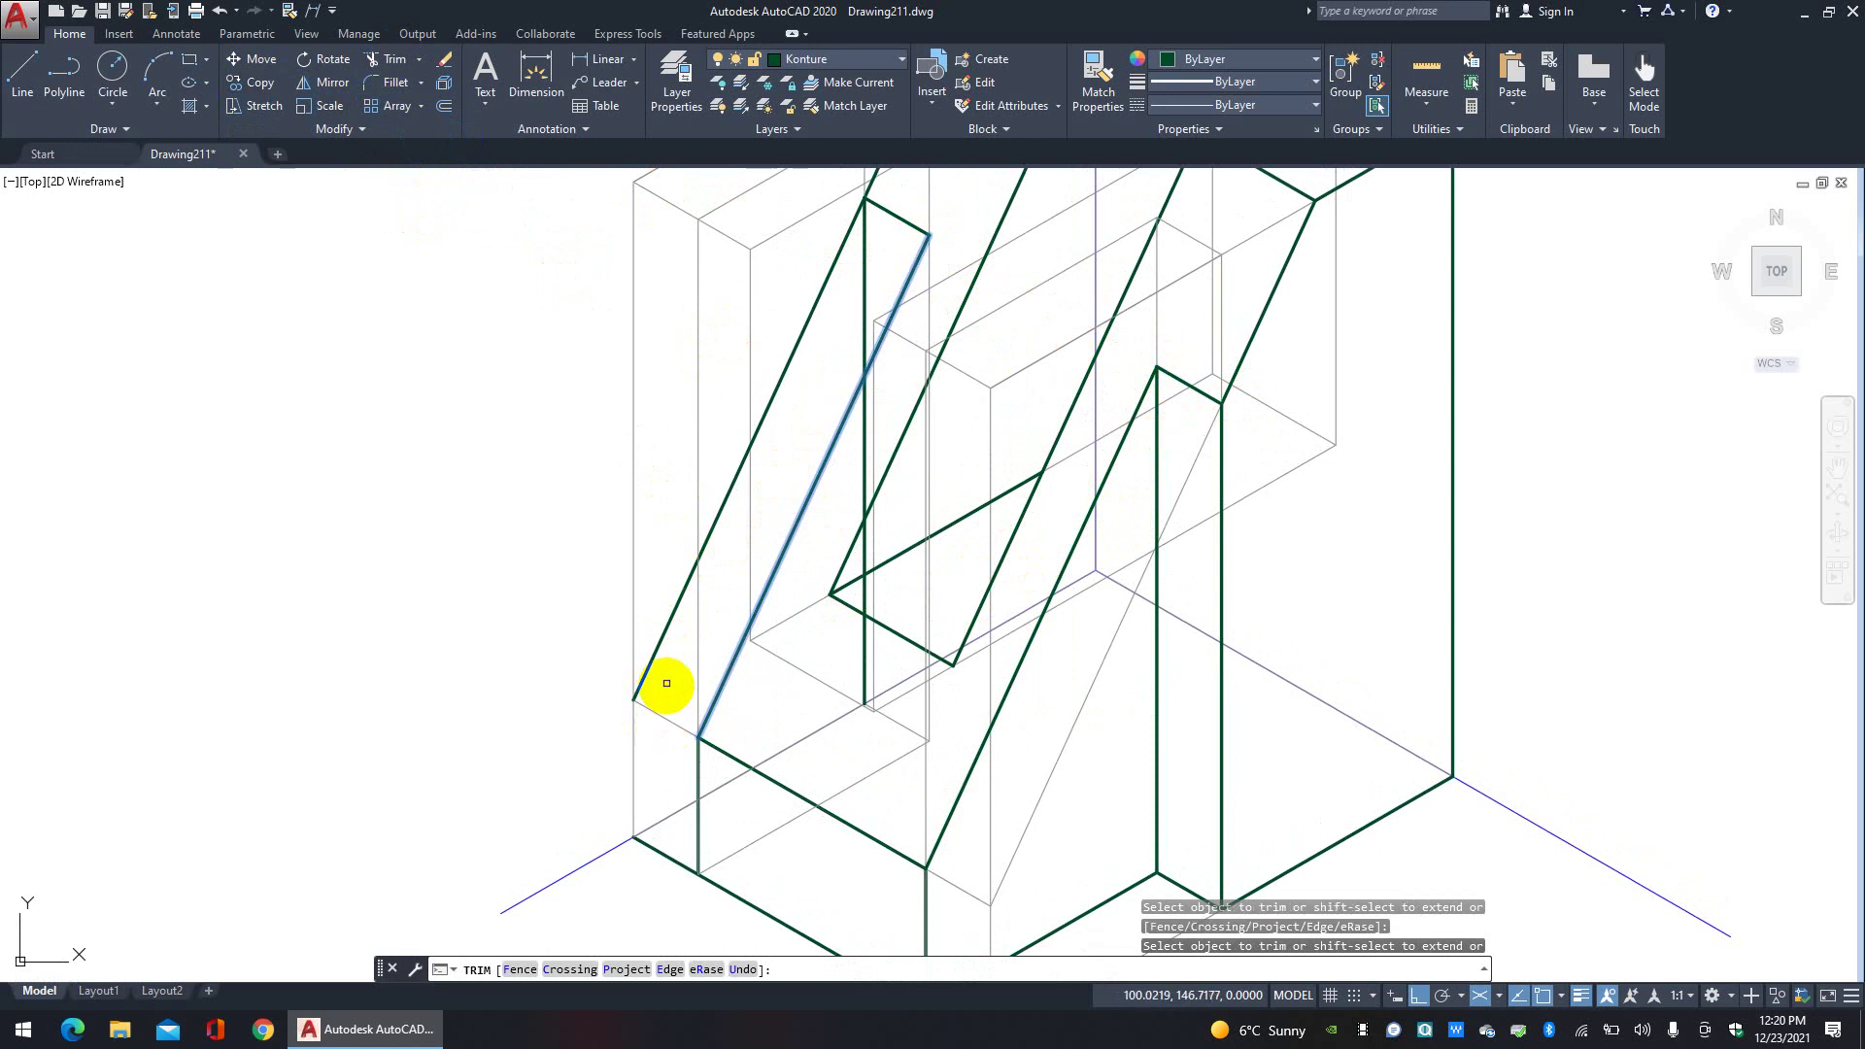
# Step: Trim the outer left sloped contour below the left notch's short upper edge, using that short edge as the cutting edge
pyautogui.click(387, 62)
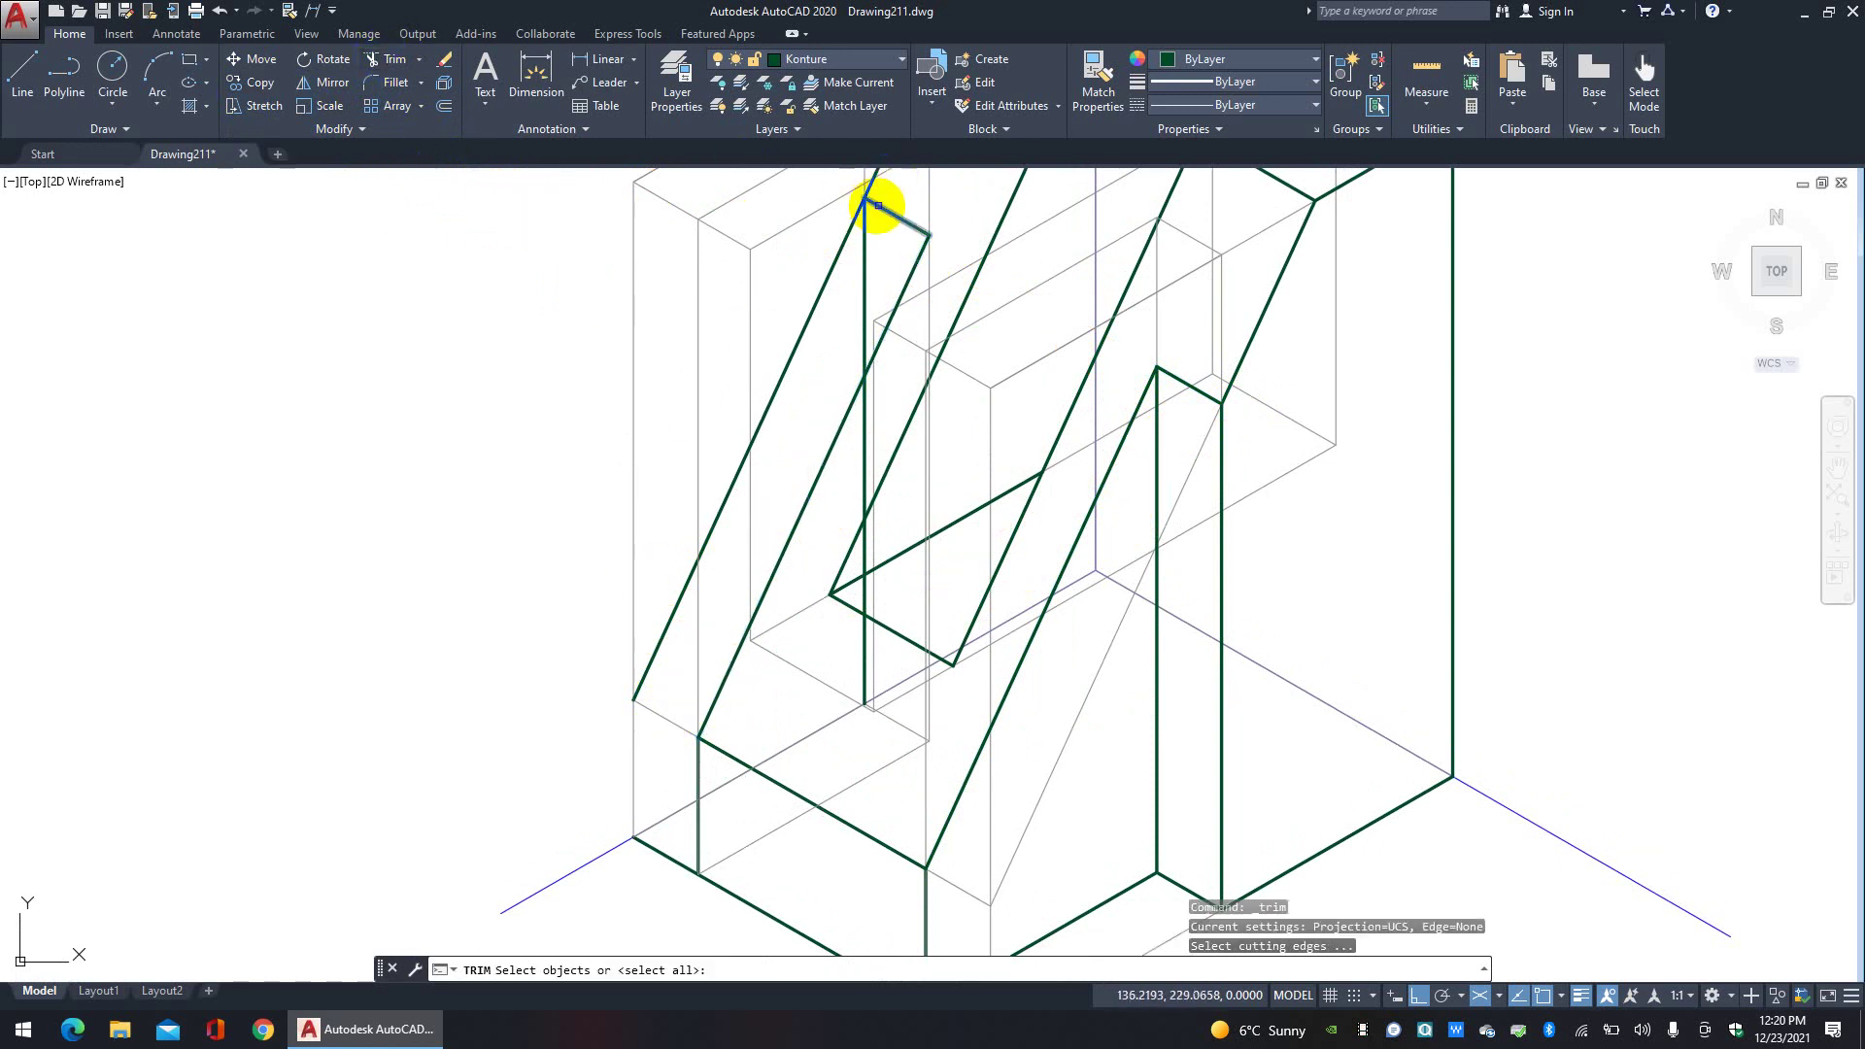
pyautogui.click(879, 208)
pyautogui.press('Return')
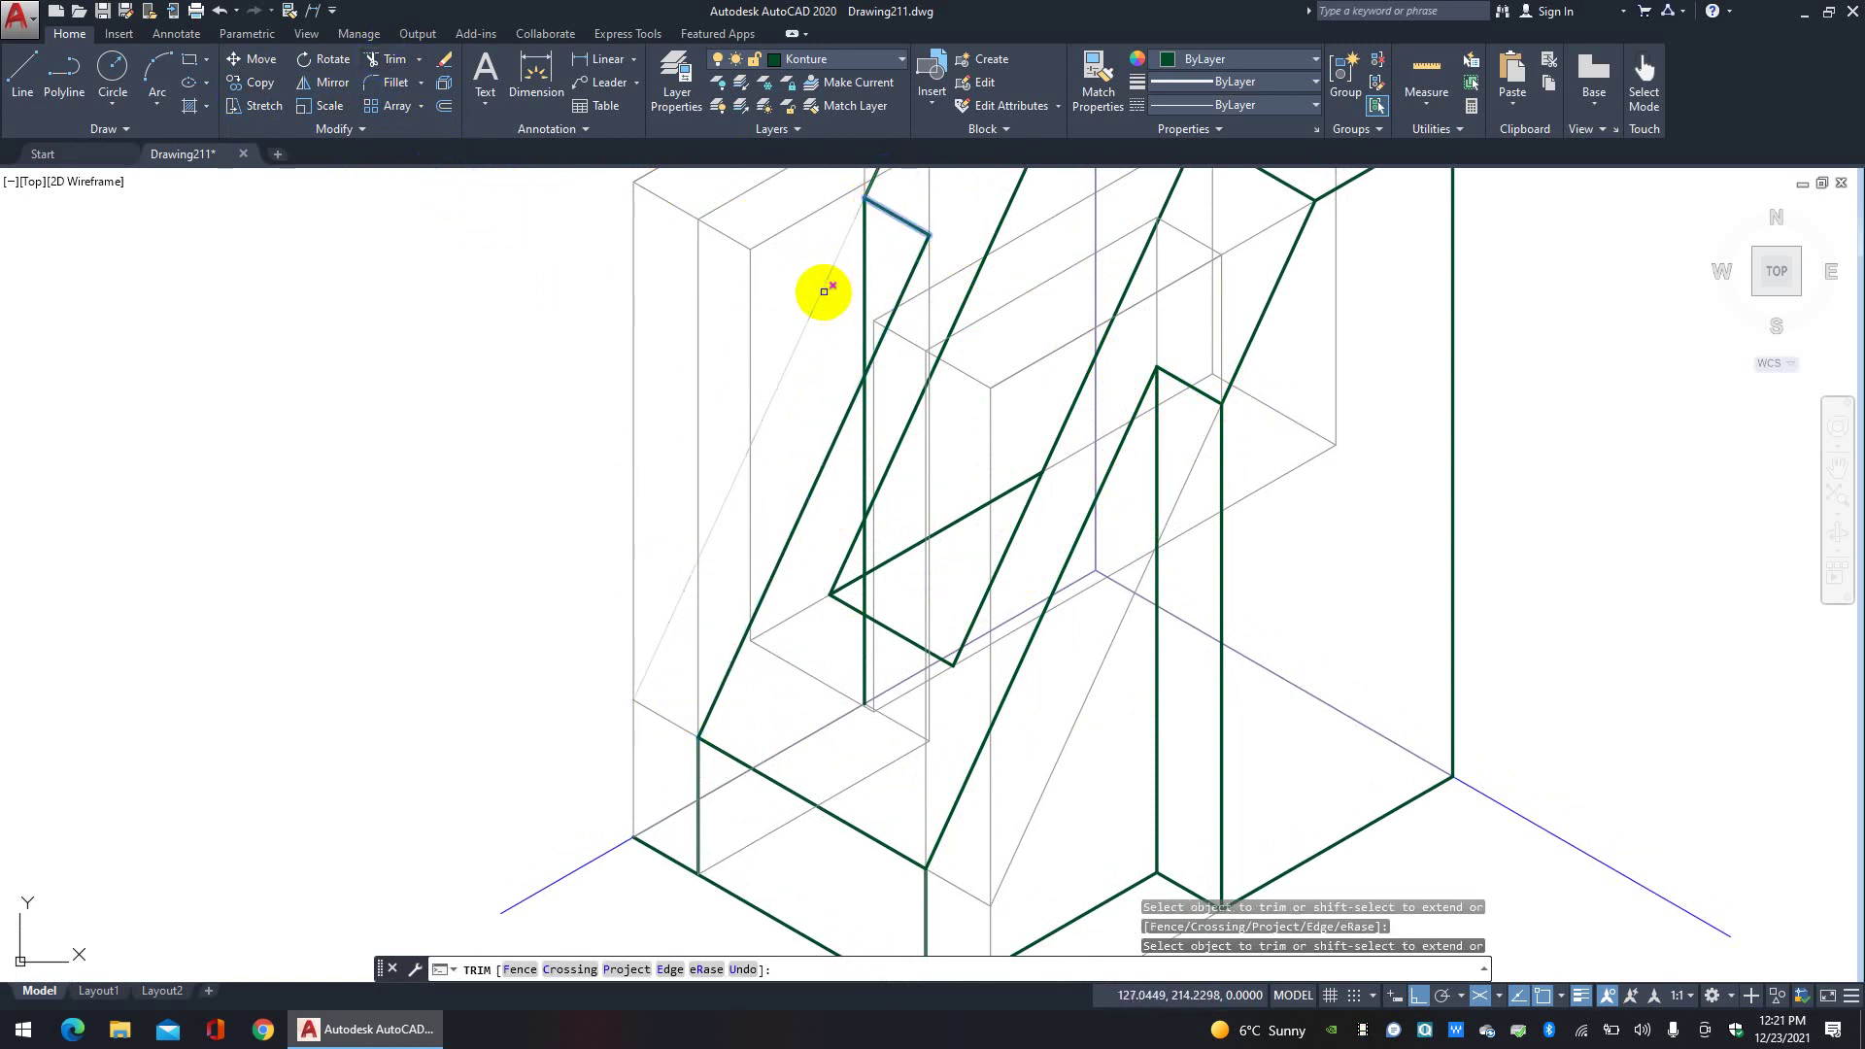
# Step: Trim the left notch's vertical edge below the sloped contour, using the notch's long sloped line as the cutting edge
pyautogui.rightClick(827, 302)
pyautogui.click(853, 312)
pyautogui.click(389, 61)
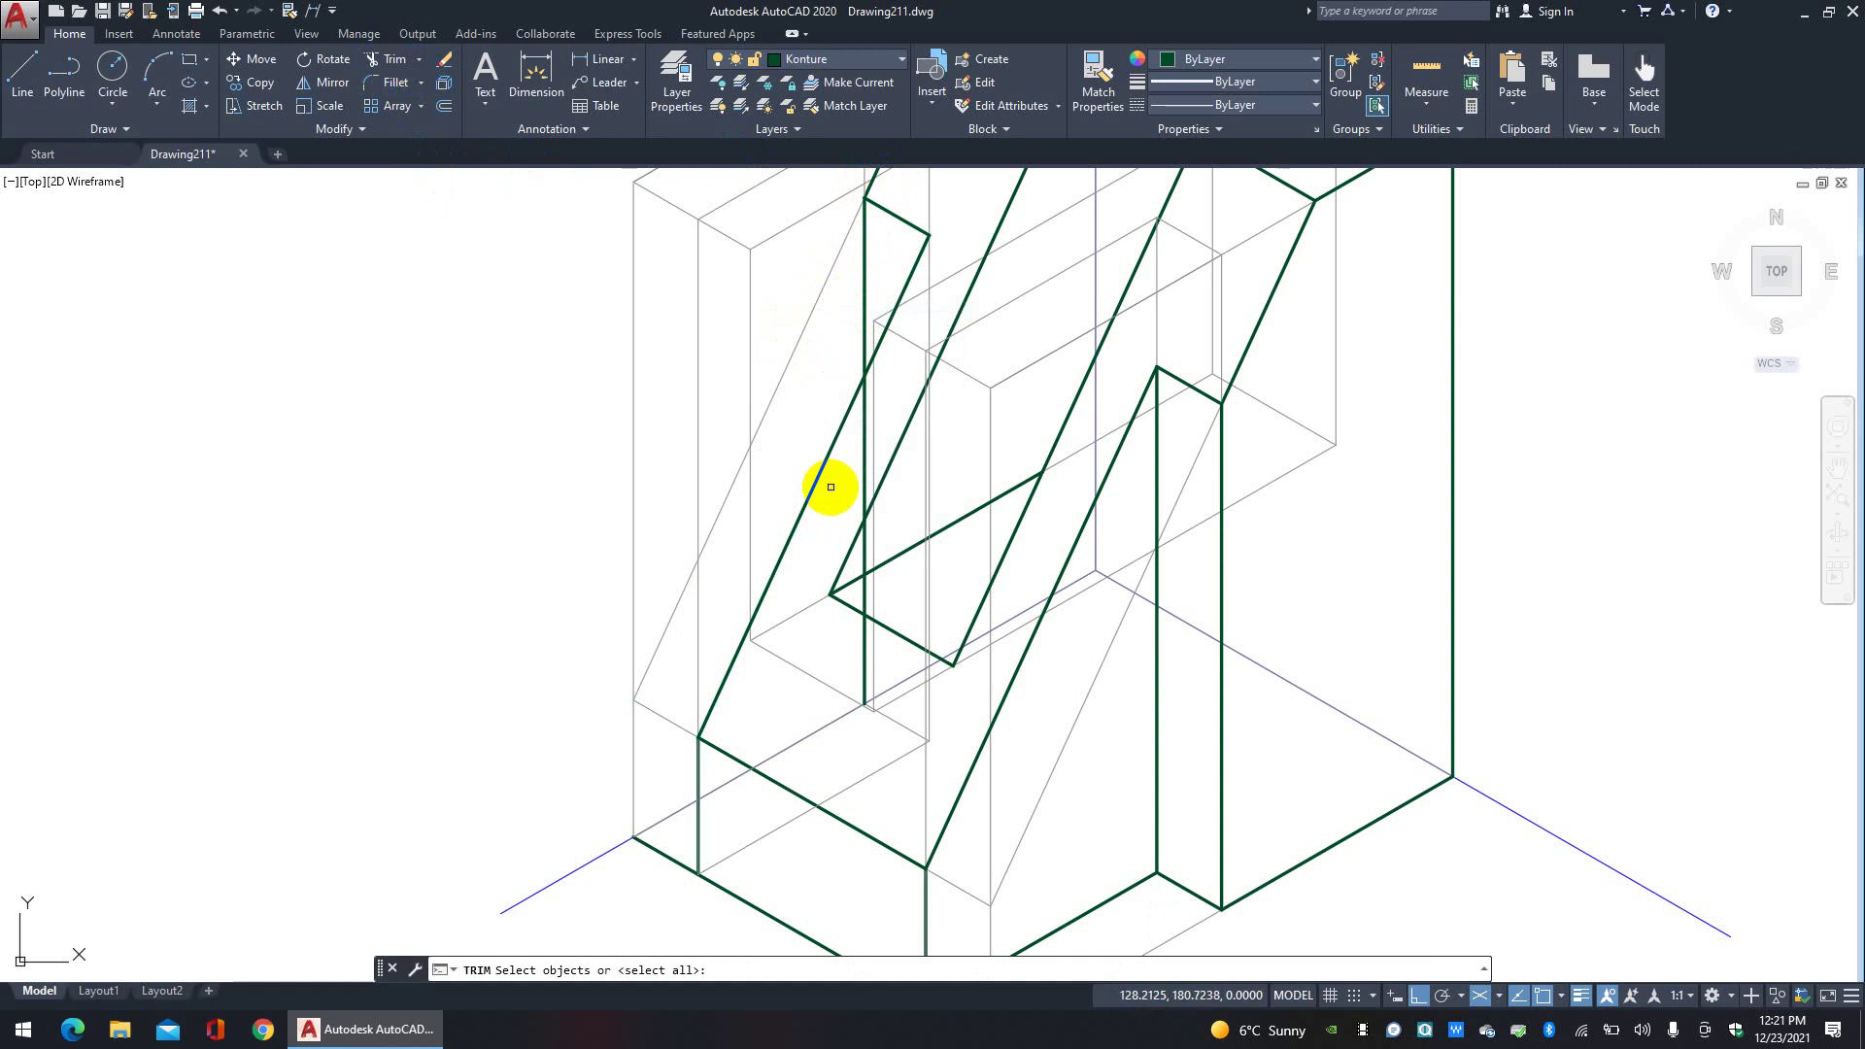
pyautogui.click(812, 467)
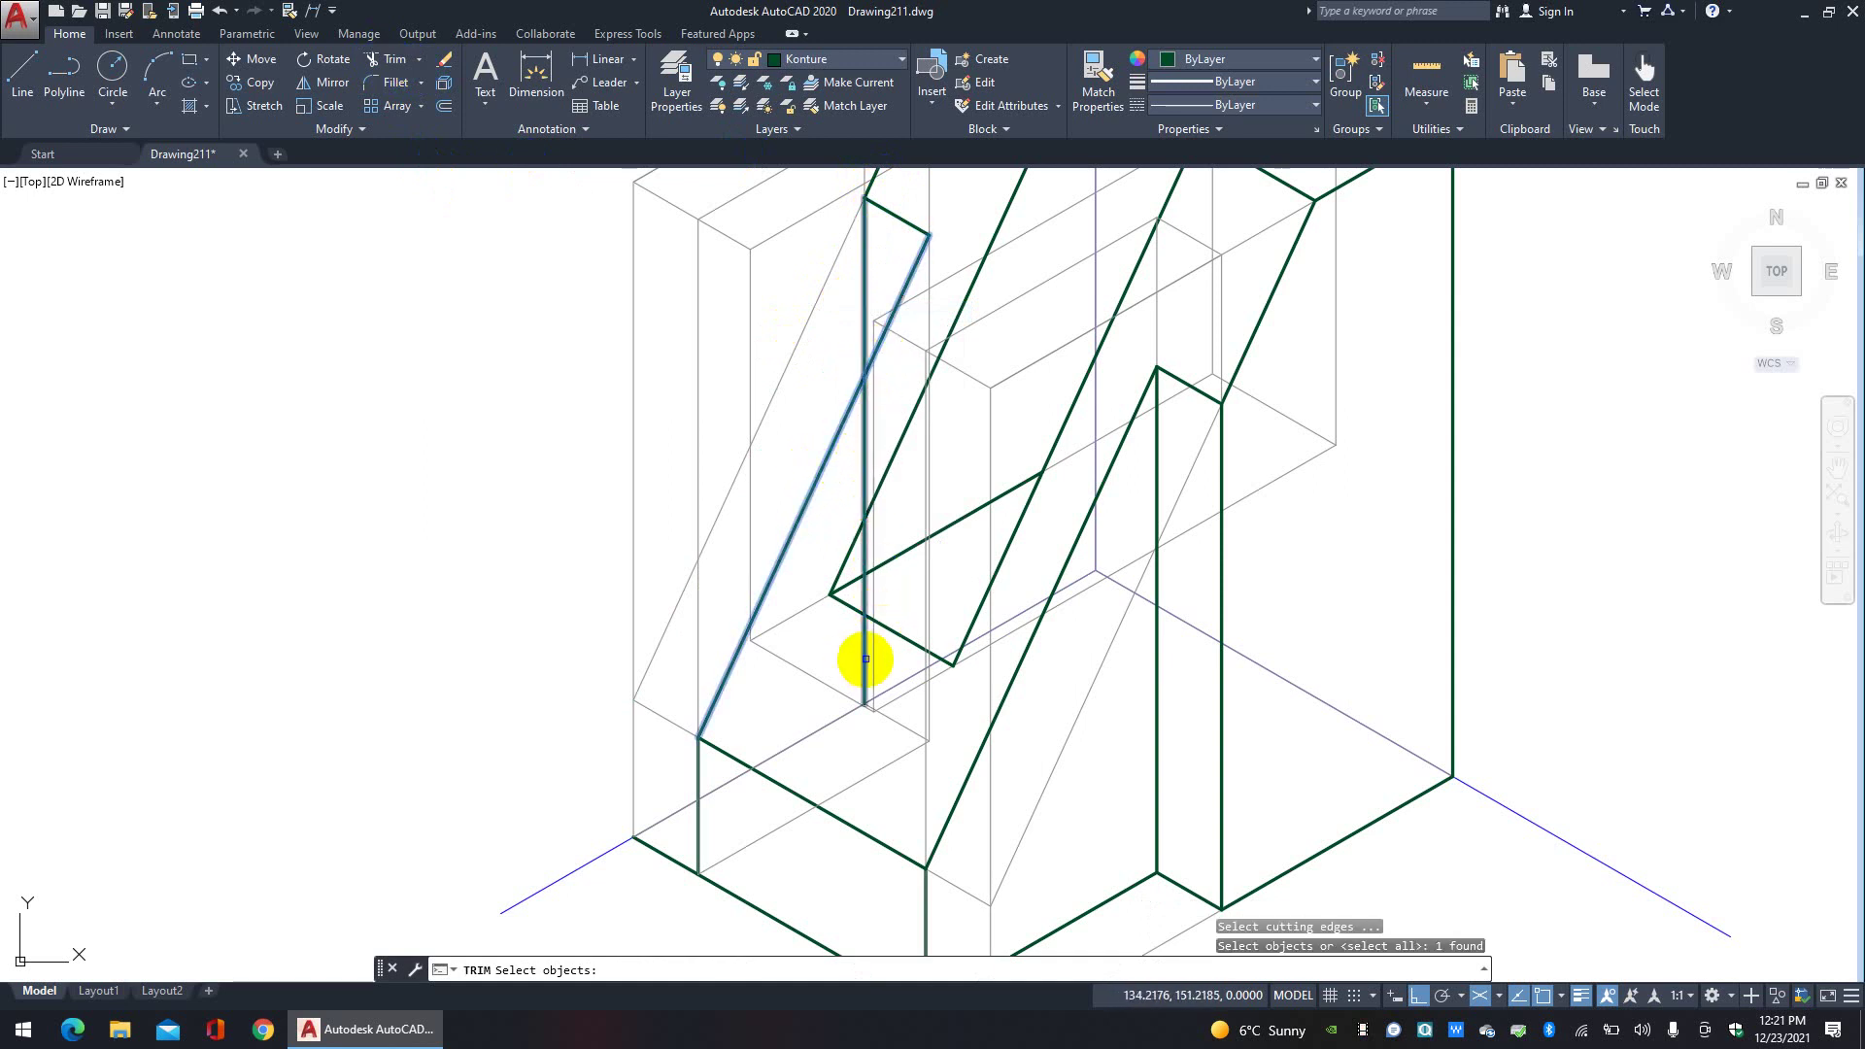
pyautogui.press('Return')
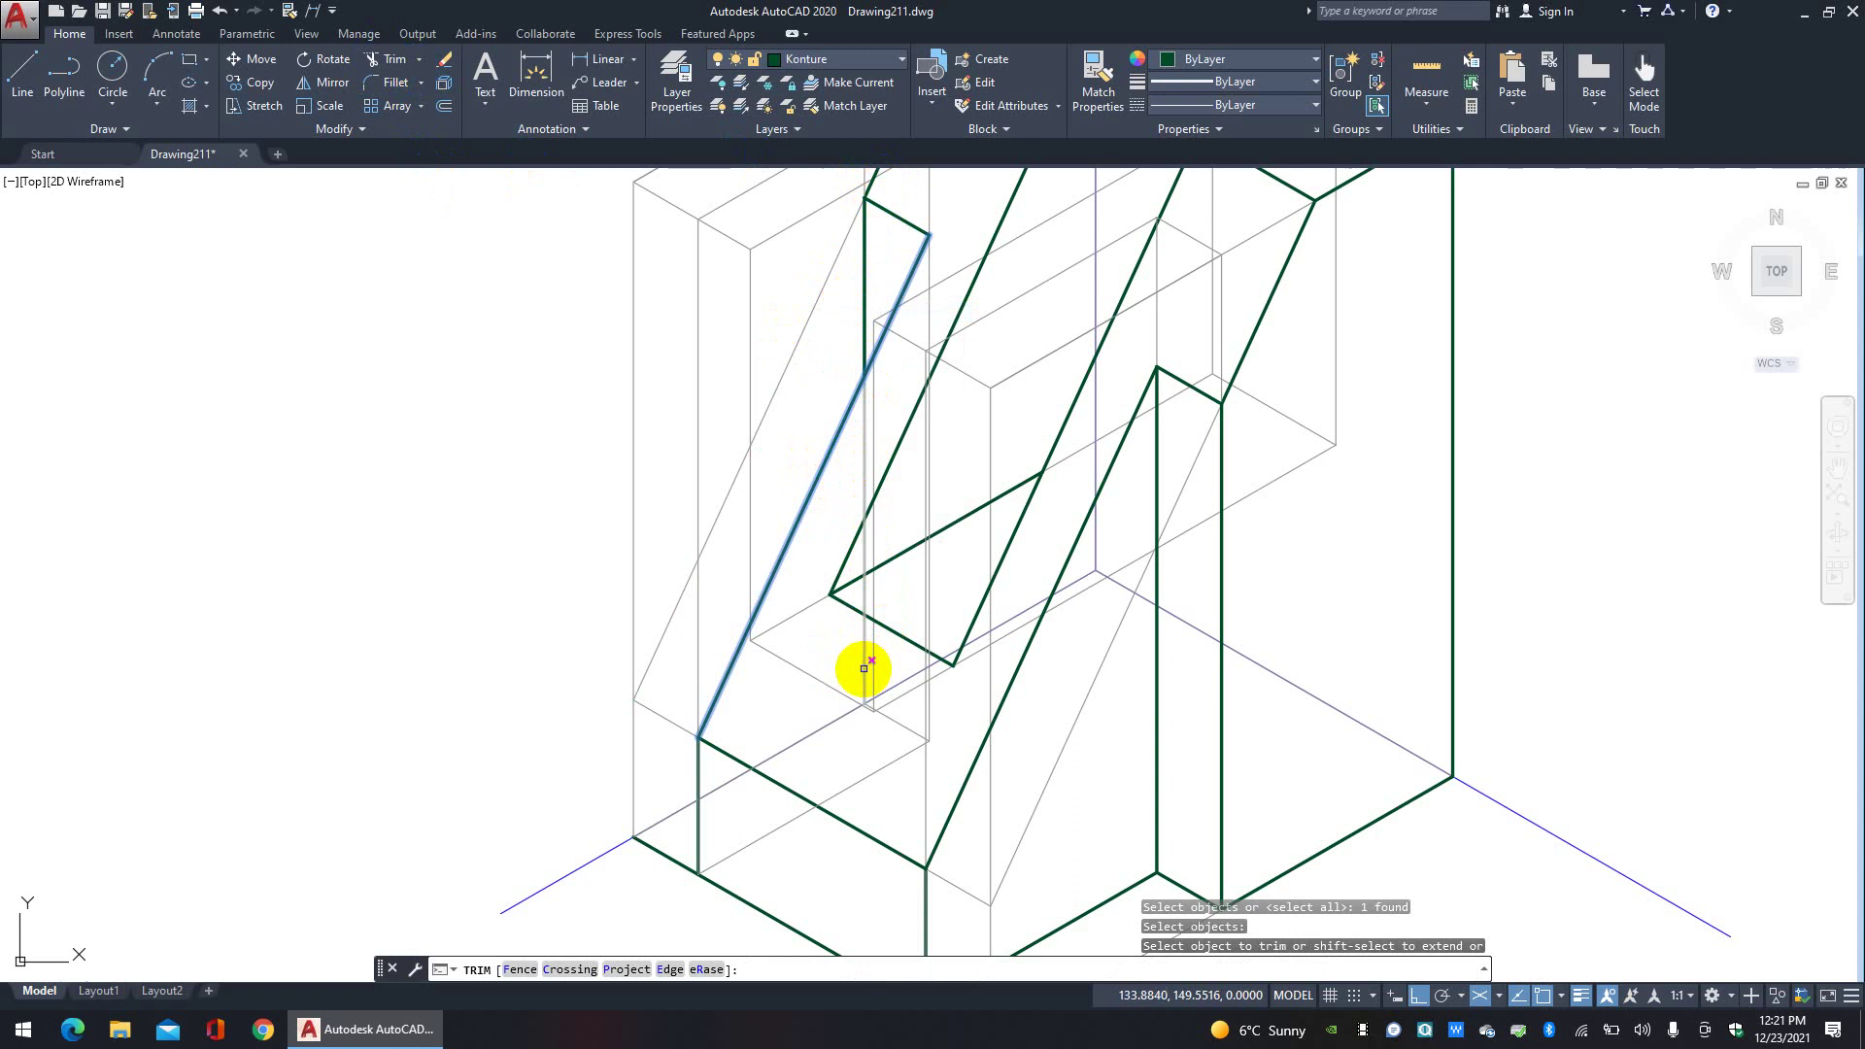
pyautogui.click(862, 666)
pyautogui.click(856, 457)
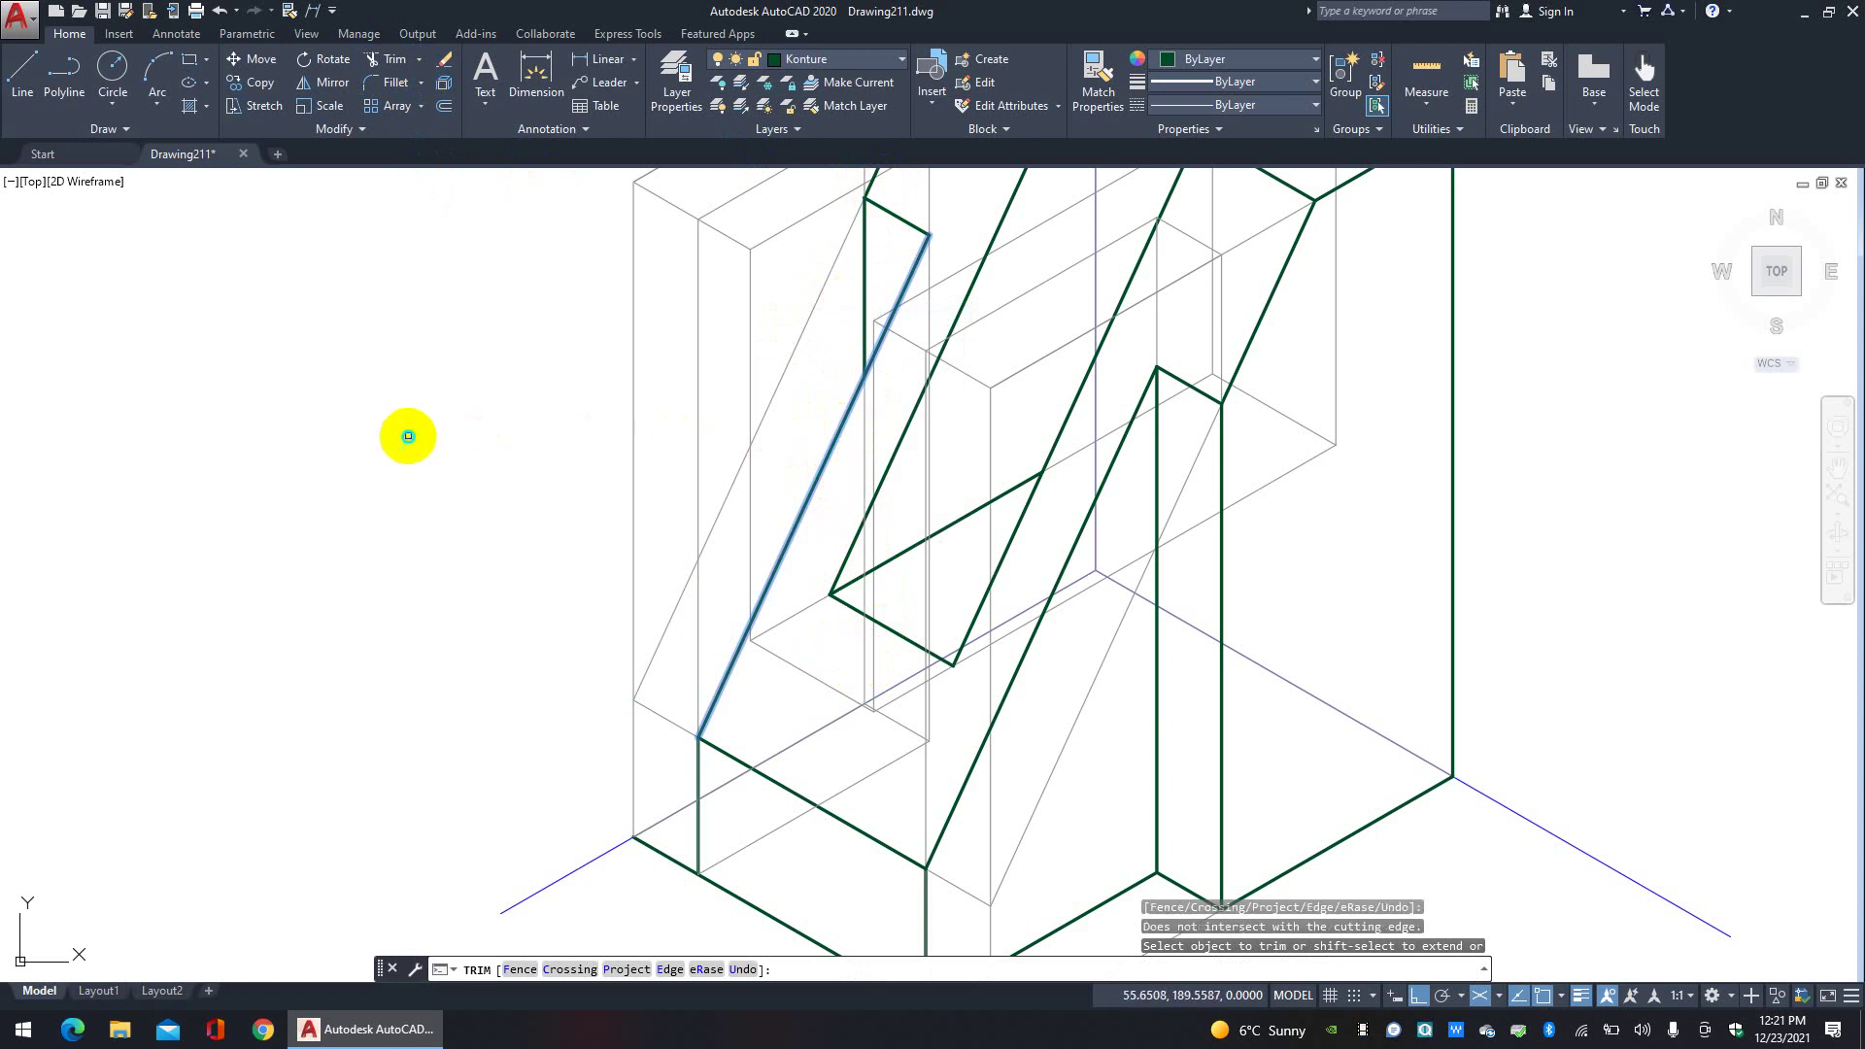
pyautogui.rightClick(452, 465)
pyautogui.click(453, 451)
# Step: Trim the front base edge's left end beyond the front face's vertical edge, using all objects as cutting edges
pyautogui.scroll(-3, 583, 499)
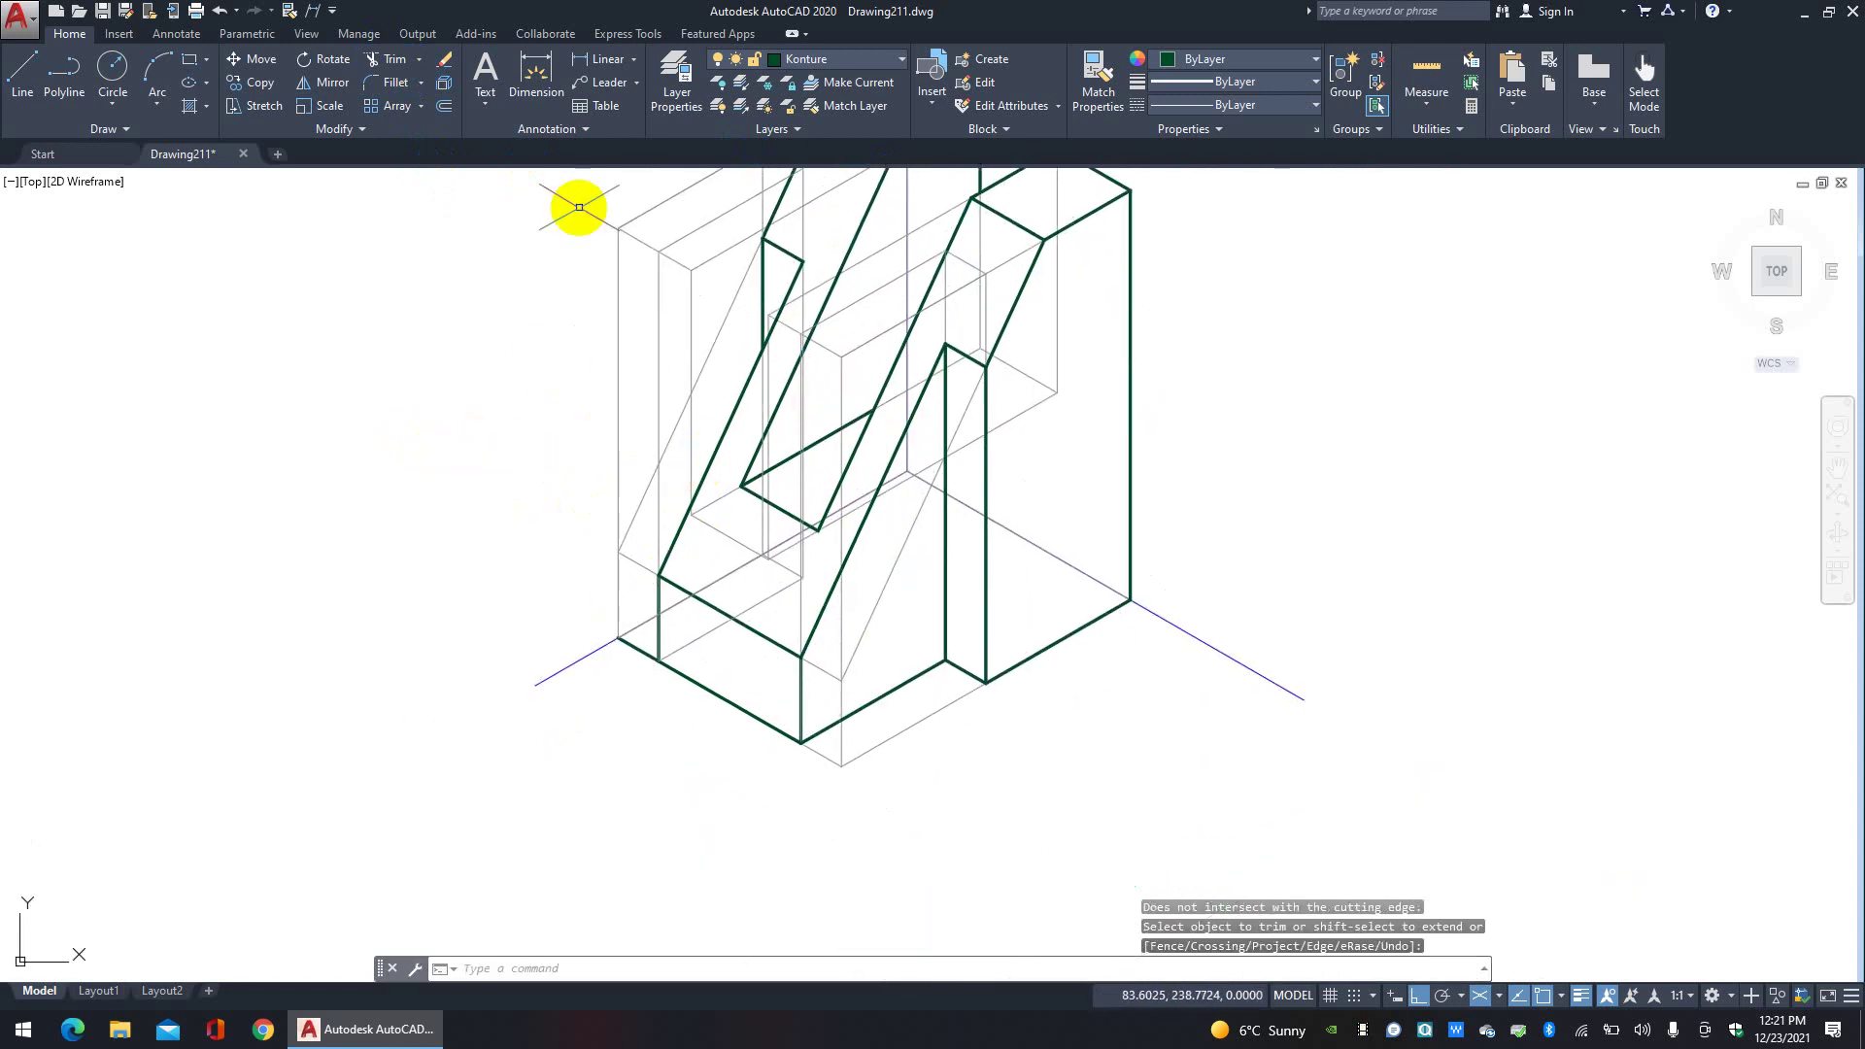
pyautogui.click(395, 78)
pyautogui.press('Return')
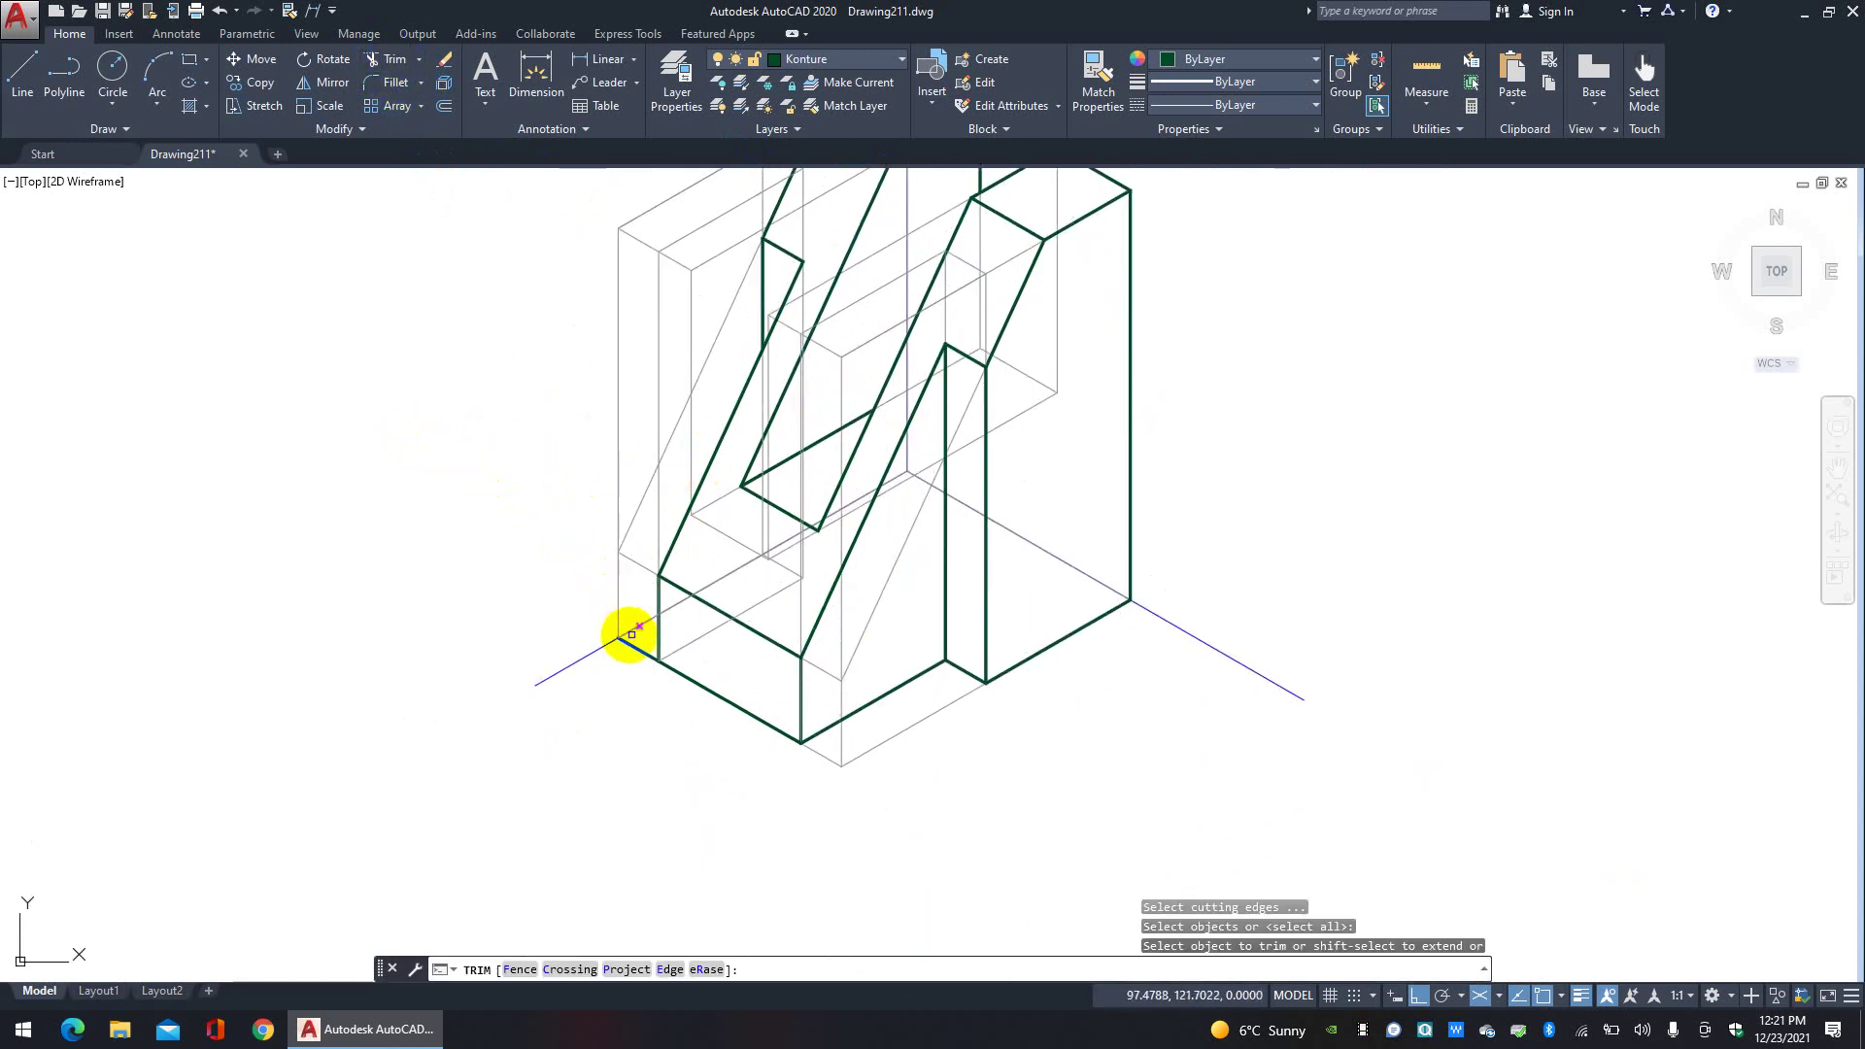
pyautogui.click(640, 651)
pyautogui.rightClick(592, 723)
pyautogui.click(628, 727)
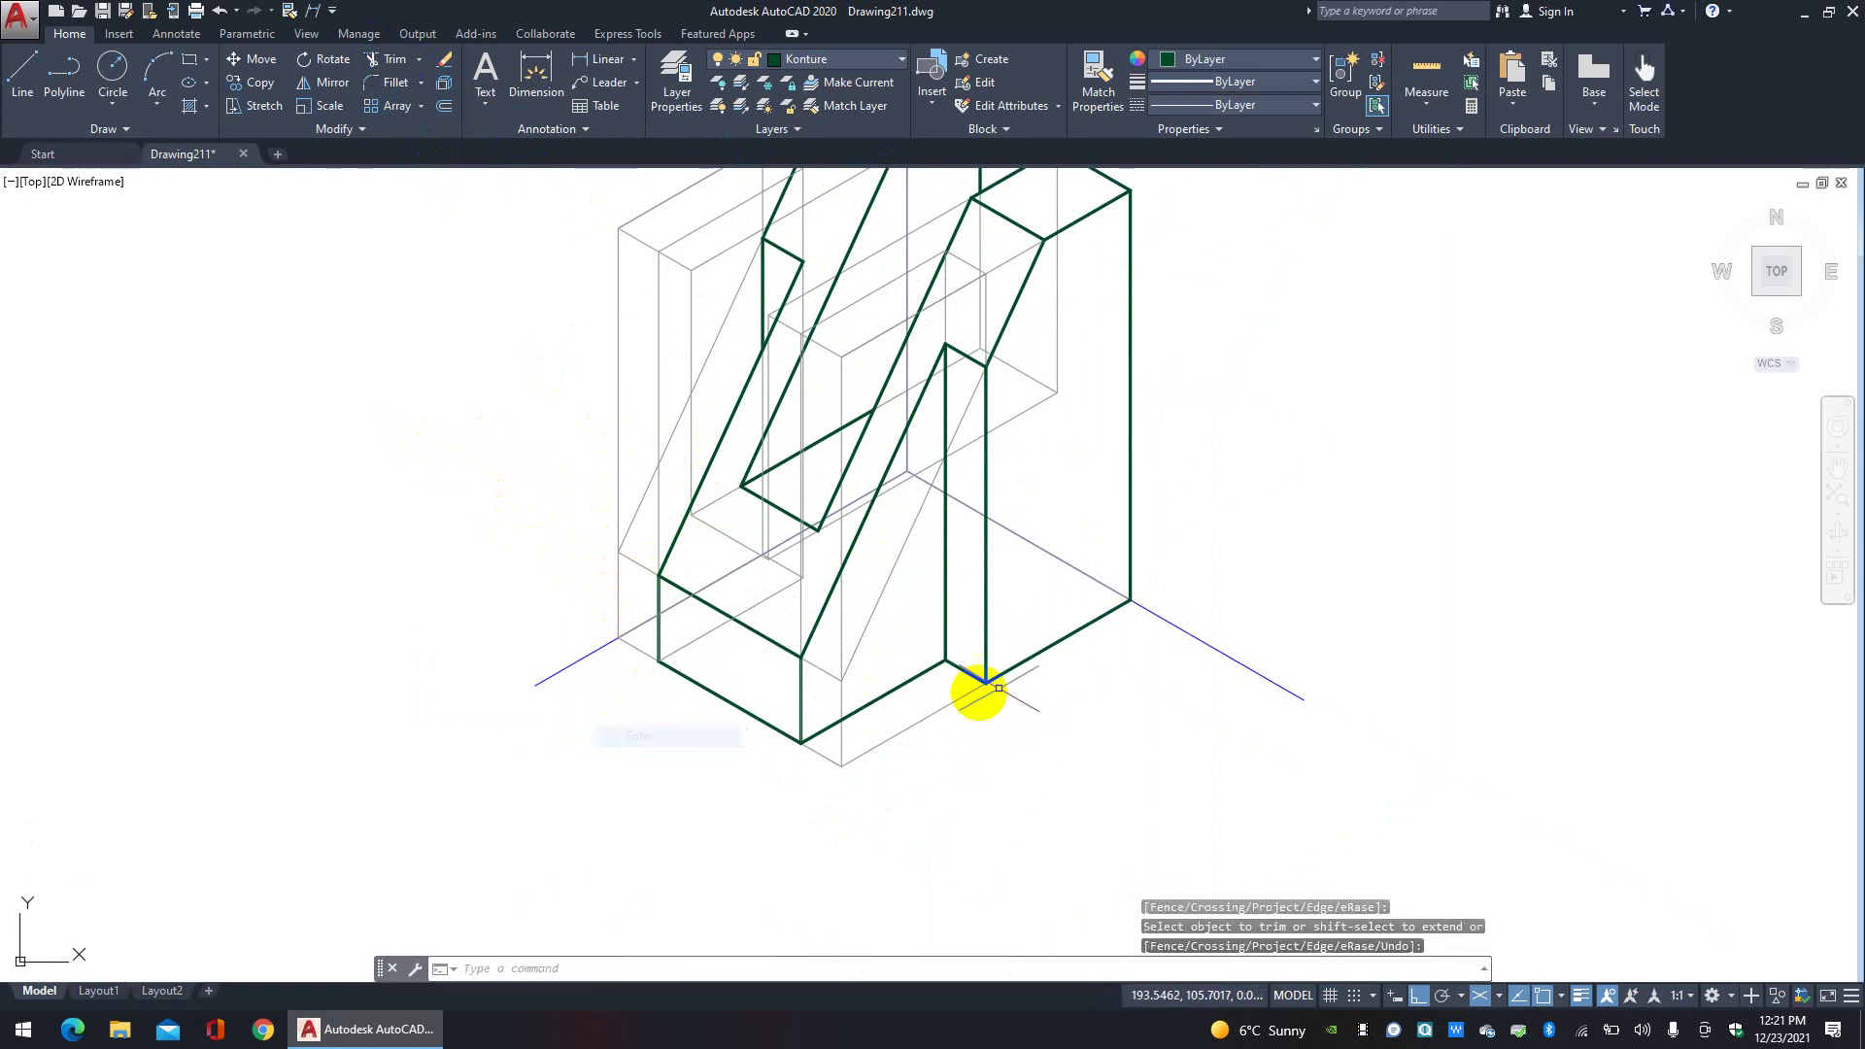
# Step: Turn off the Ndihmese and Boshte koordinative layers to hide the construction lines and coordinate axes
pyautogui.moveTo(1047, 713); pyautogui.dragTo(1015, 758, button='middle')
pyautogui.scroll(3, 1195, 570)
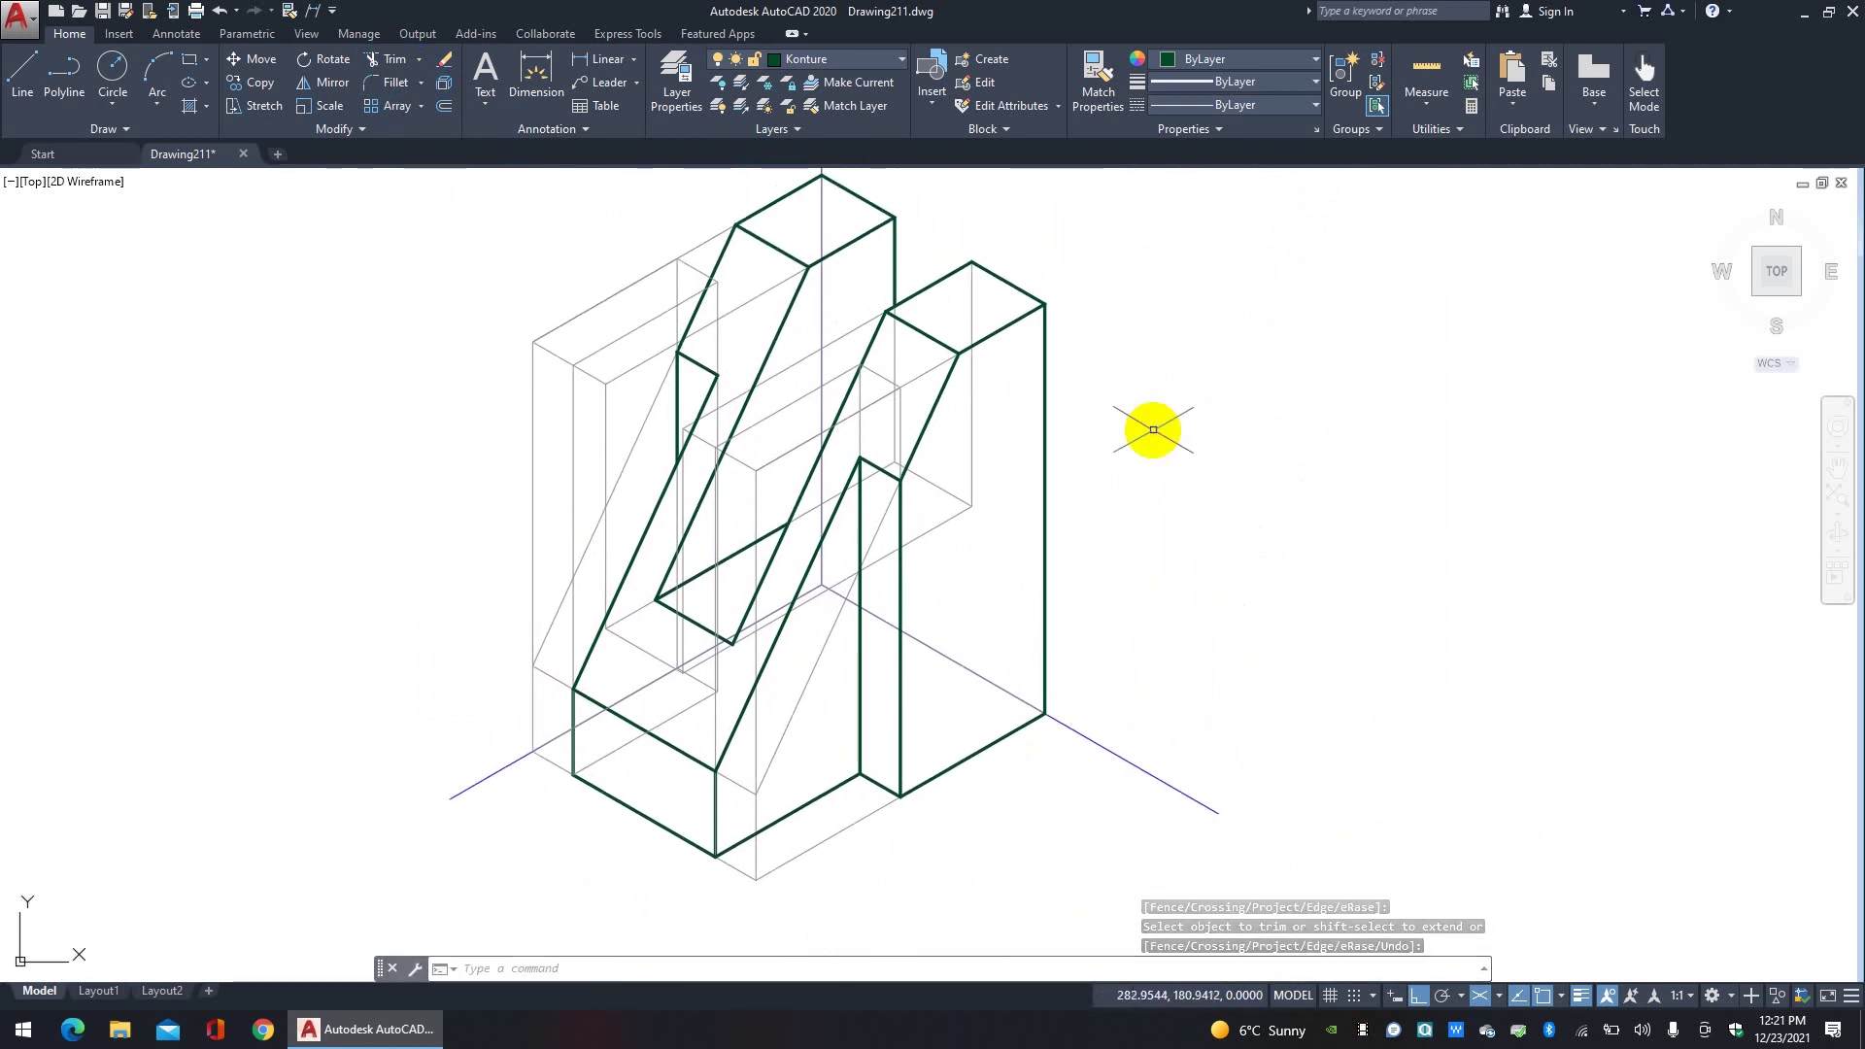
pyautogui.click(867, 58)
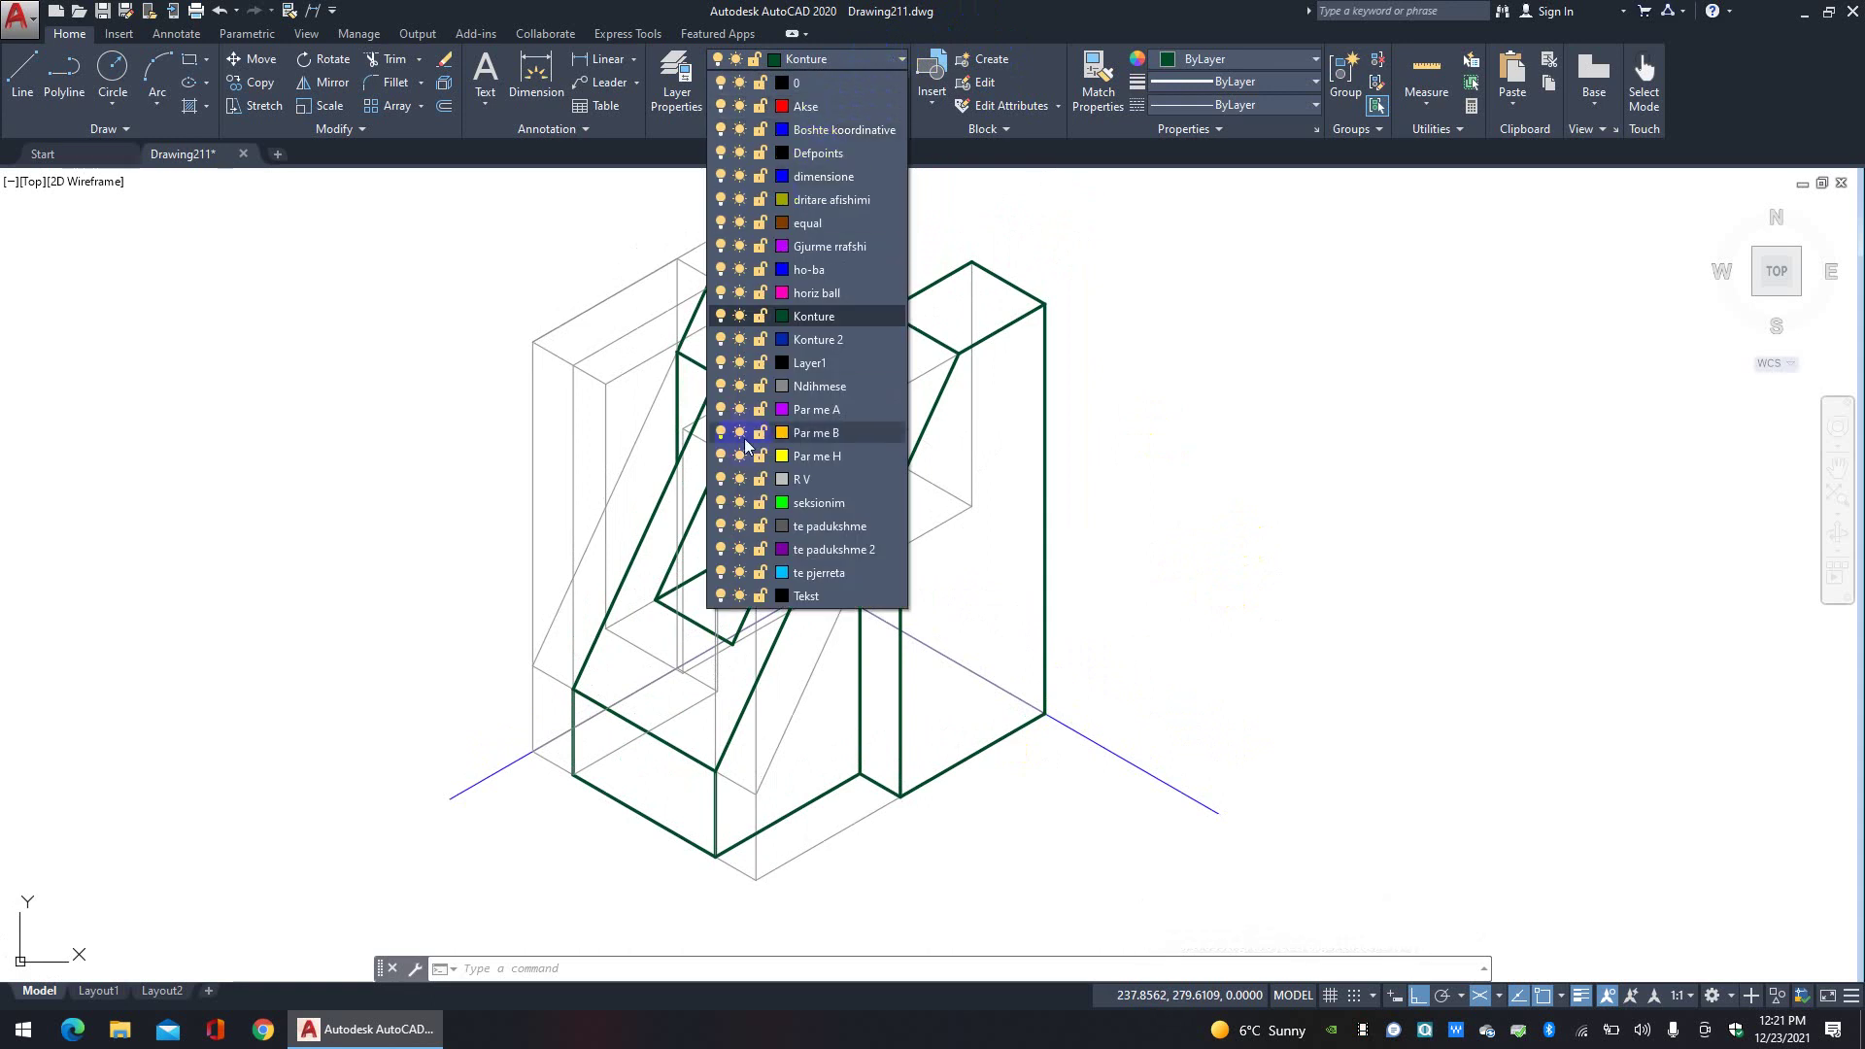
pyautogui.click(721, 387)
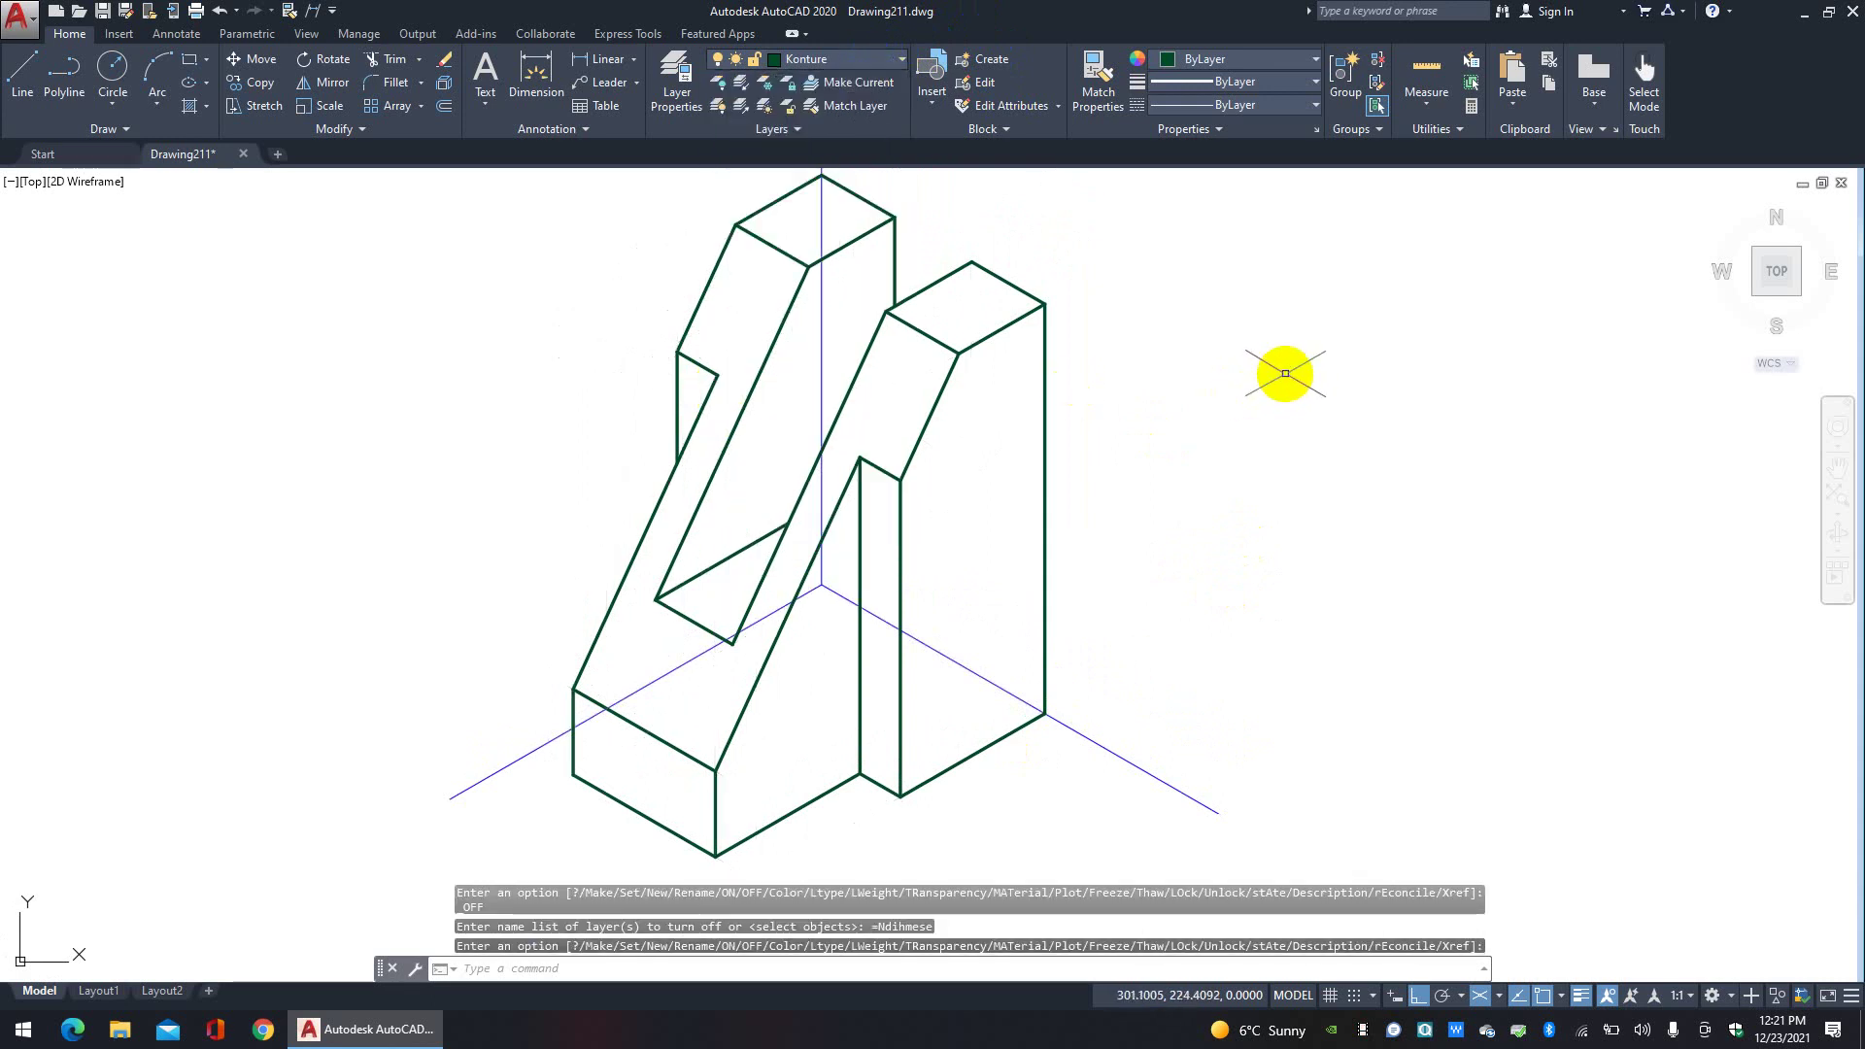
pyautogui.click(865, 60)
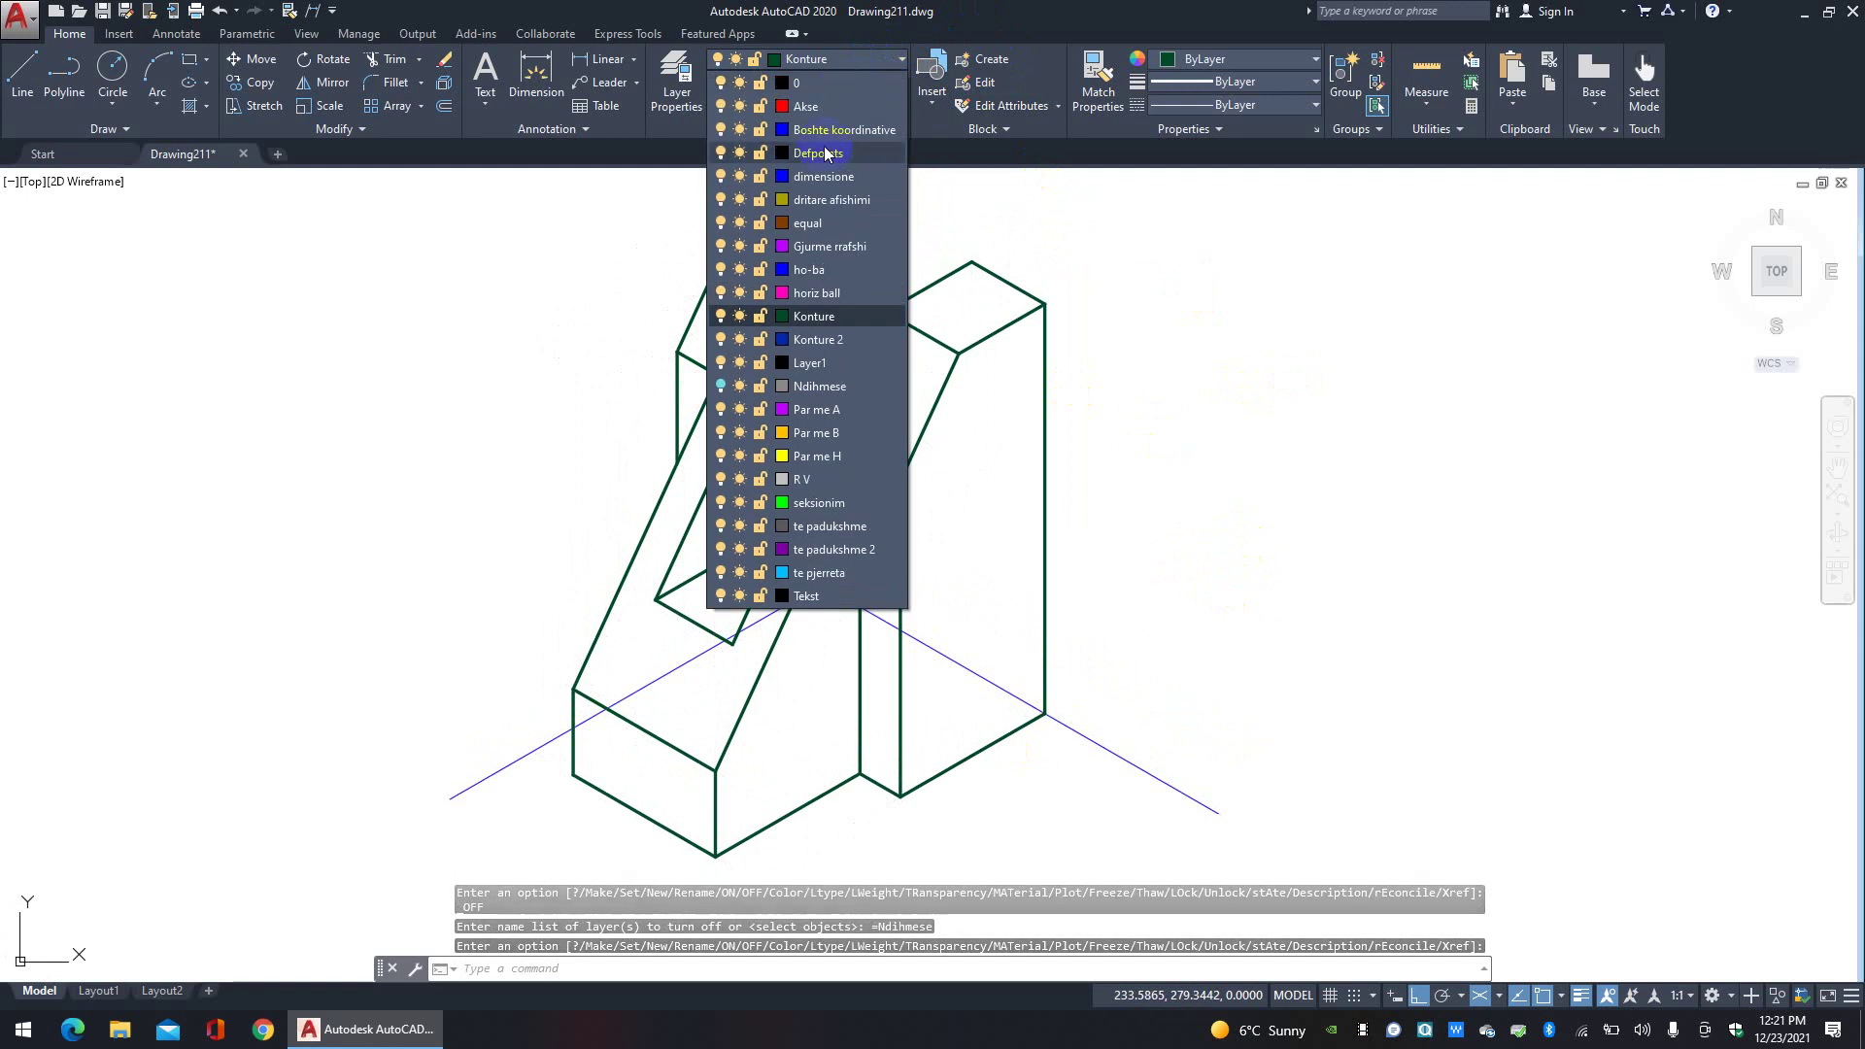
pyautogui.click(721, 130)
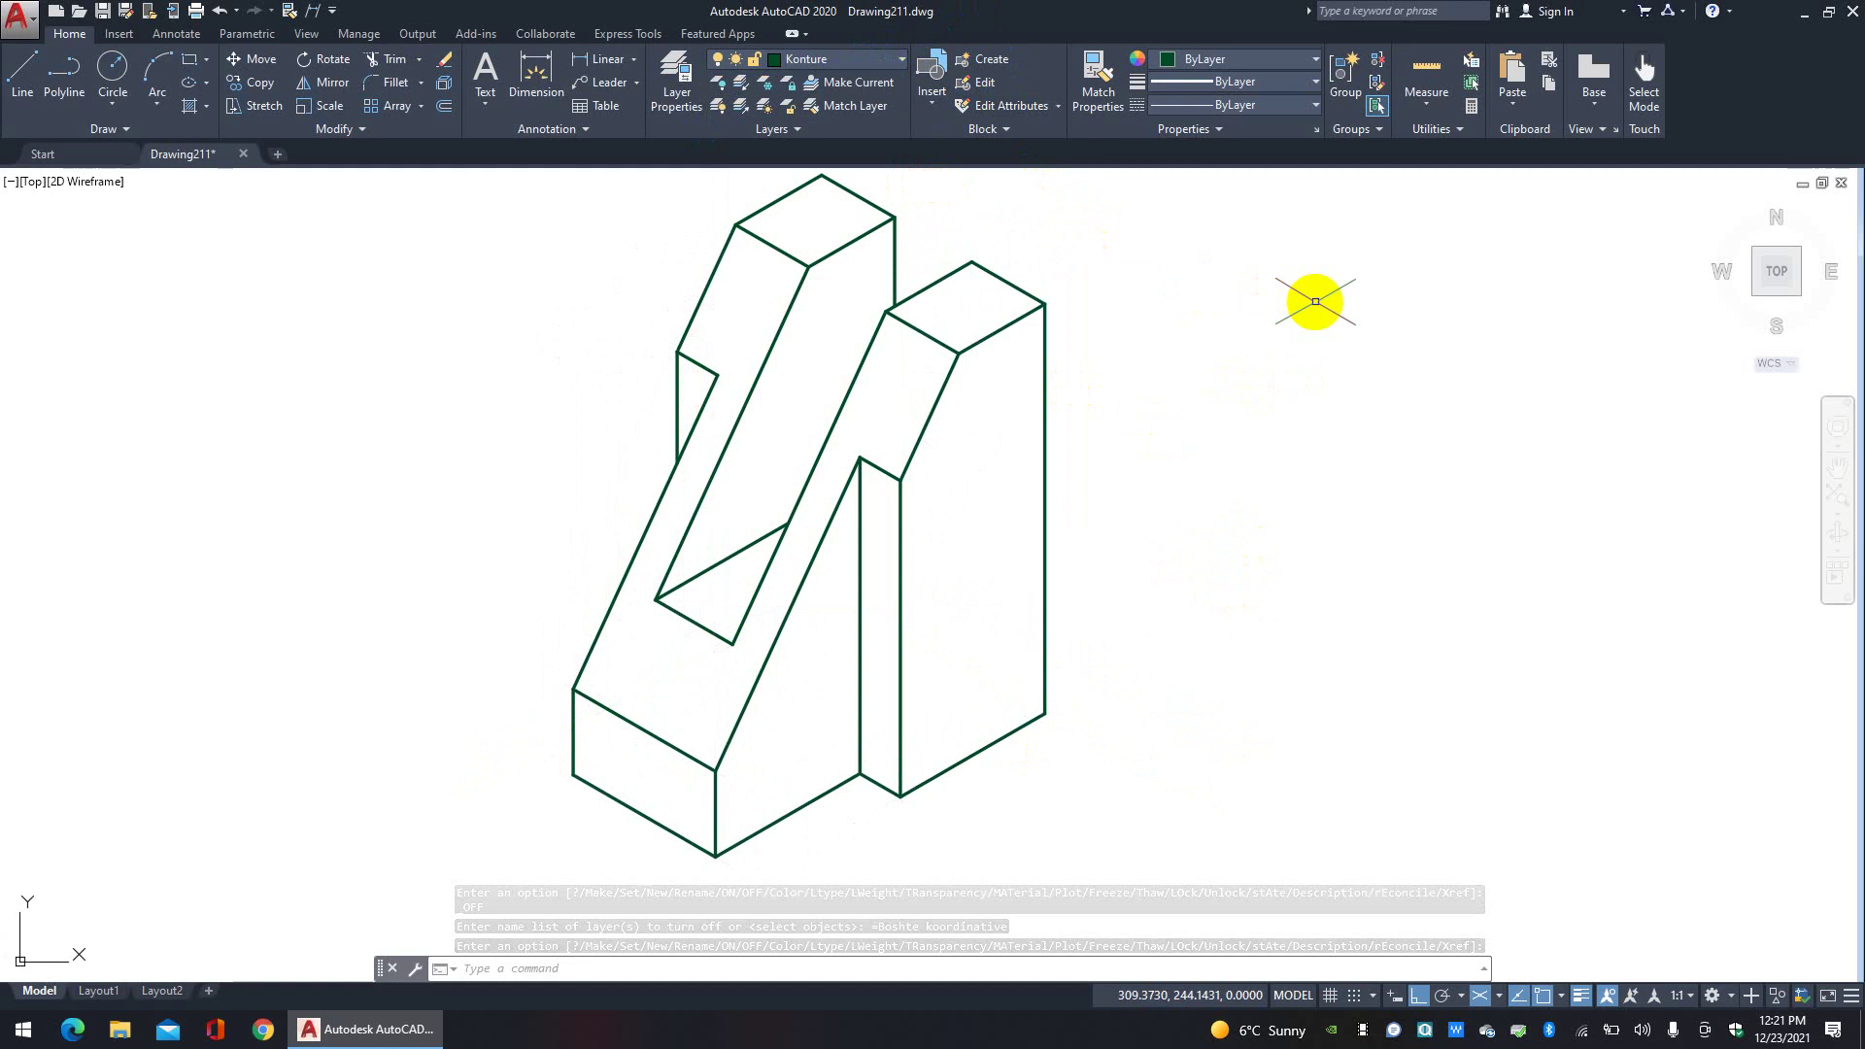
# Step: Make Par me H the current layer and fill the two top faces and the slot floor with a Solid hatch
pyautogui.click(841, 62)
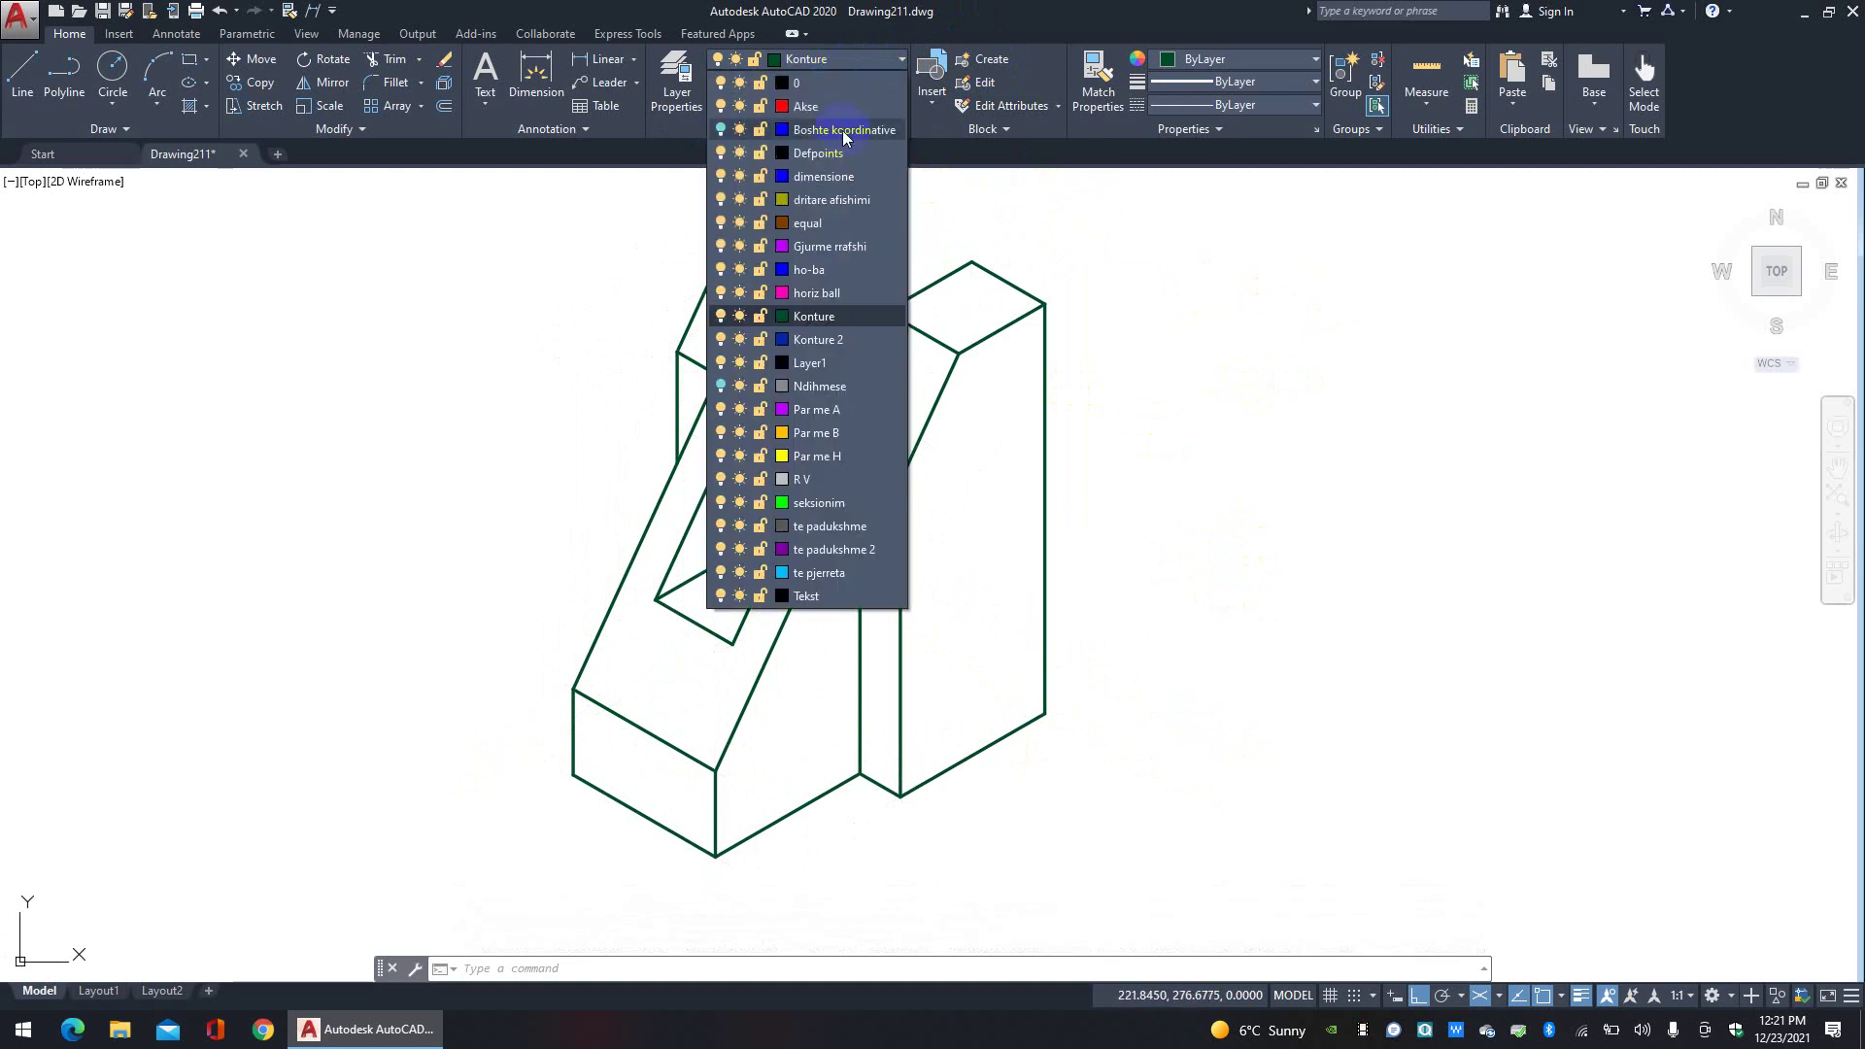
pyautogui.click(841, 456)
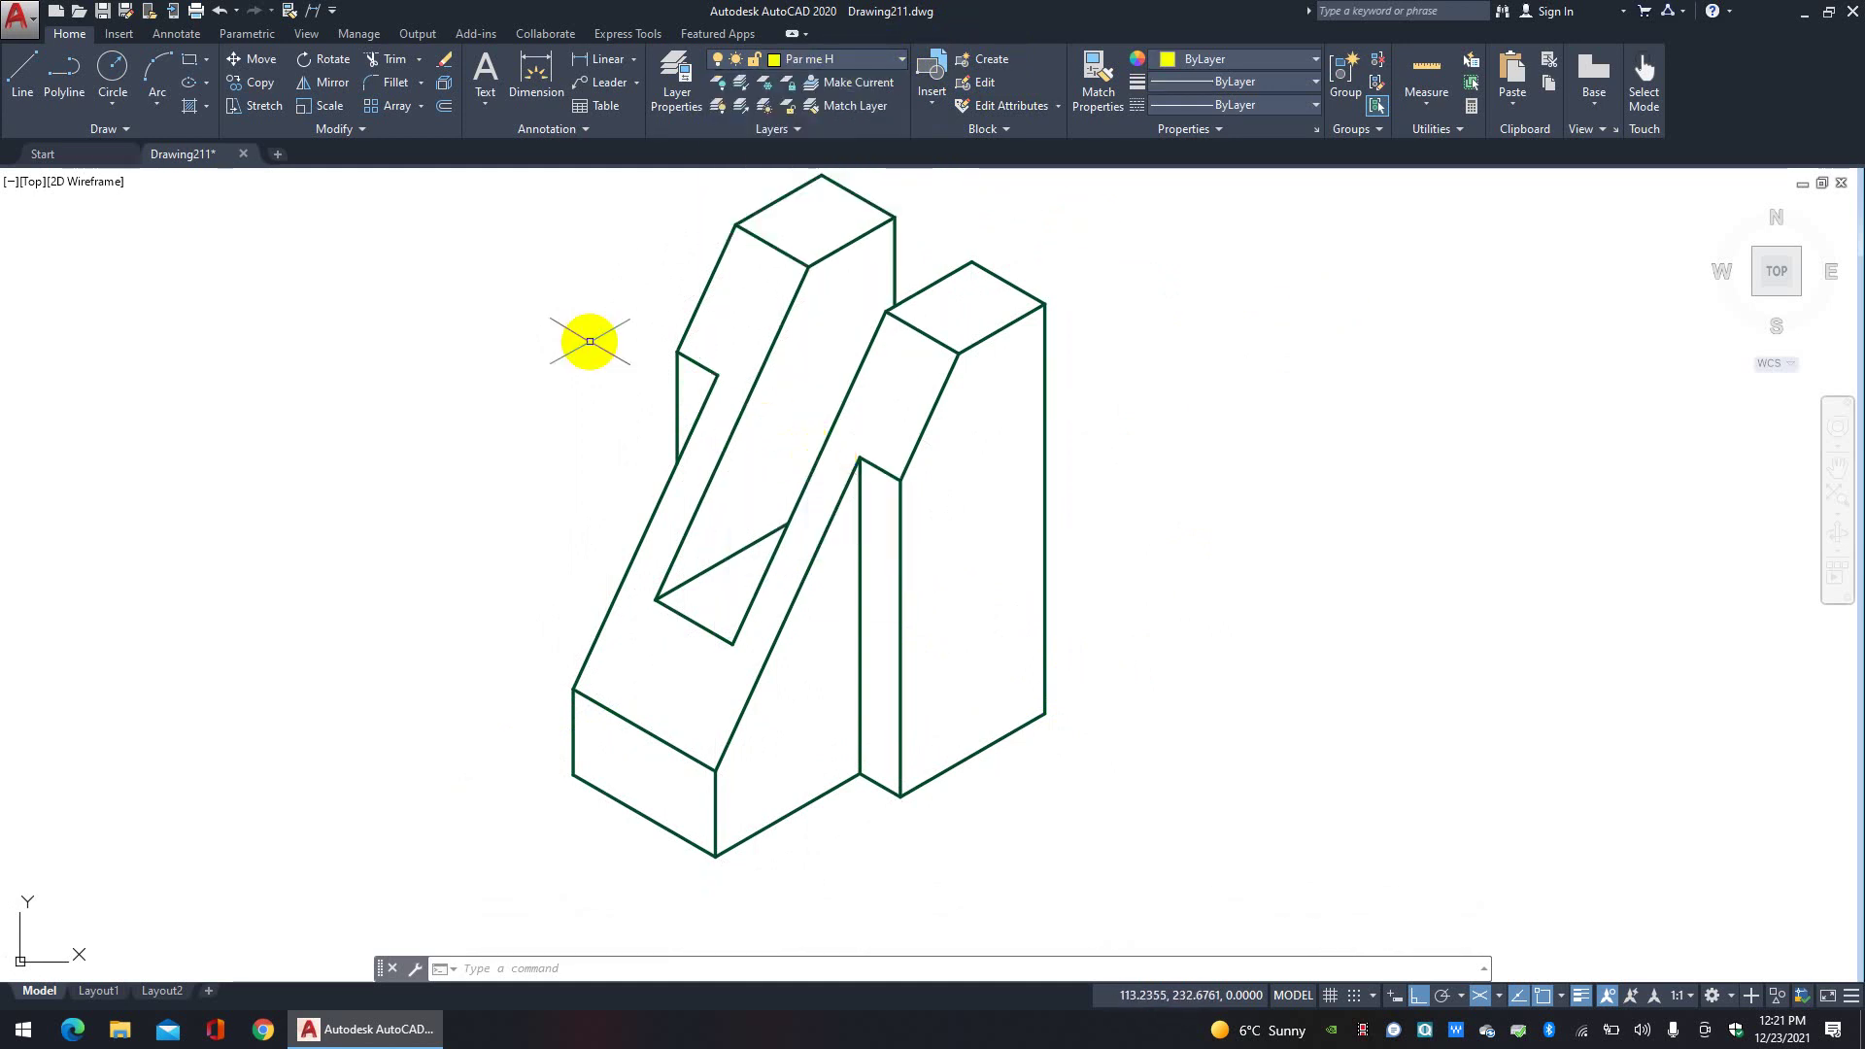
pyautogui.click(190, 109)
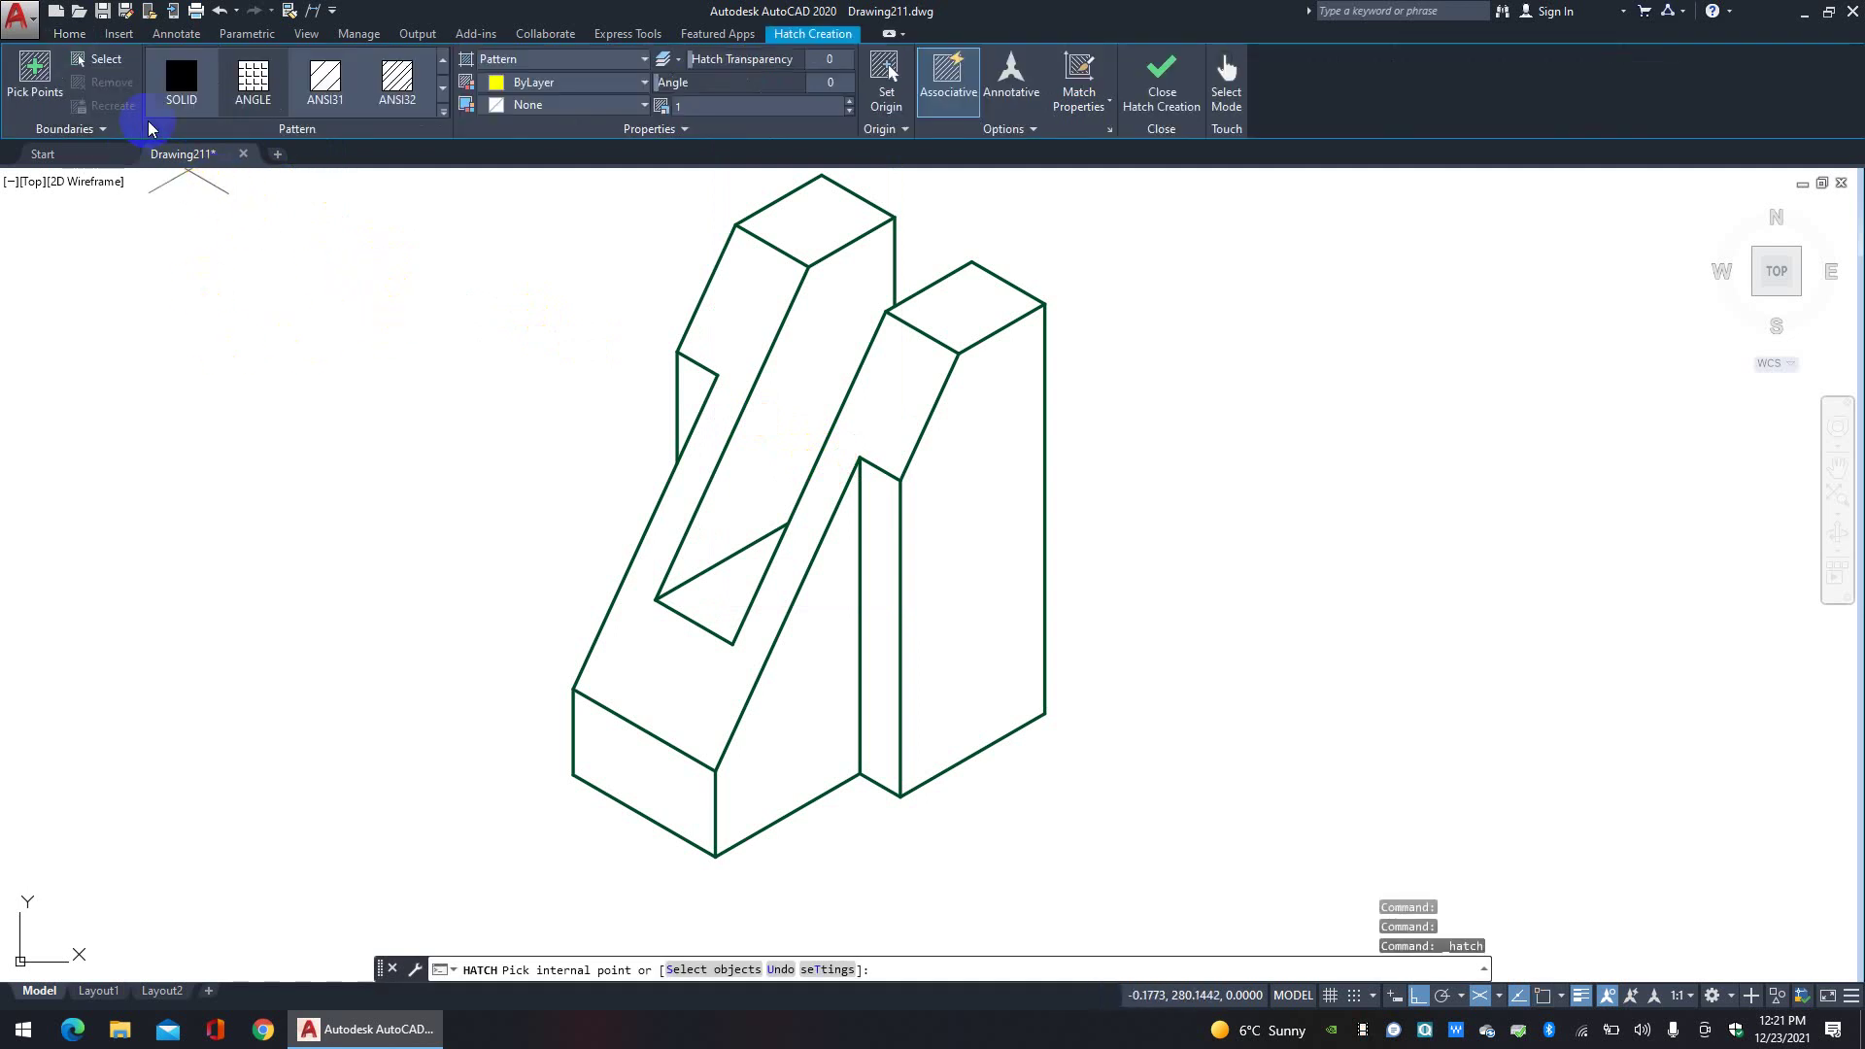
pyautogui.click(167, 90)
pyautogui.click(964, 318)
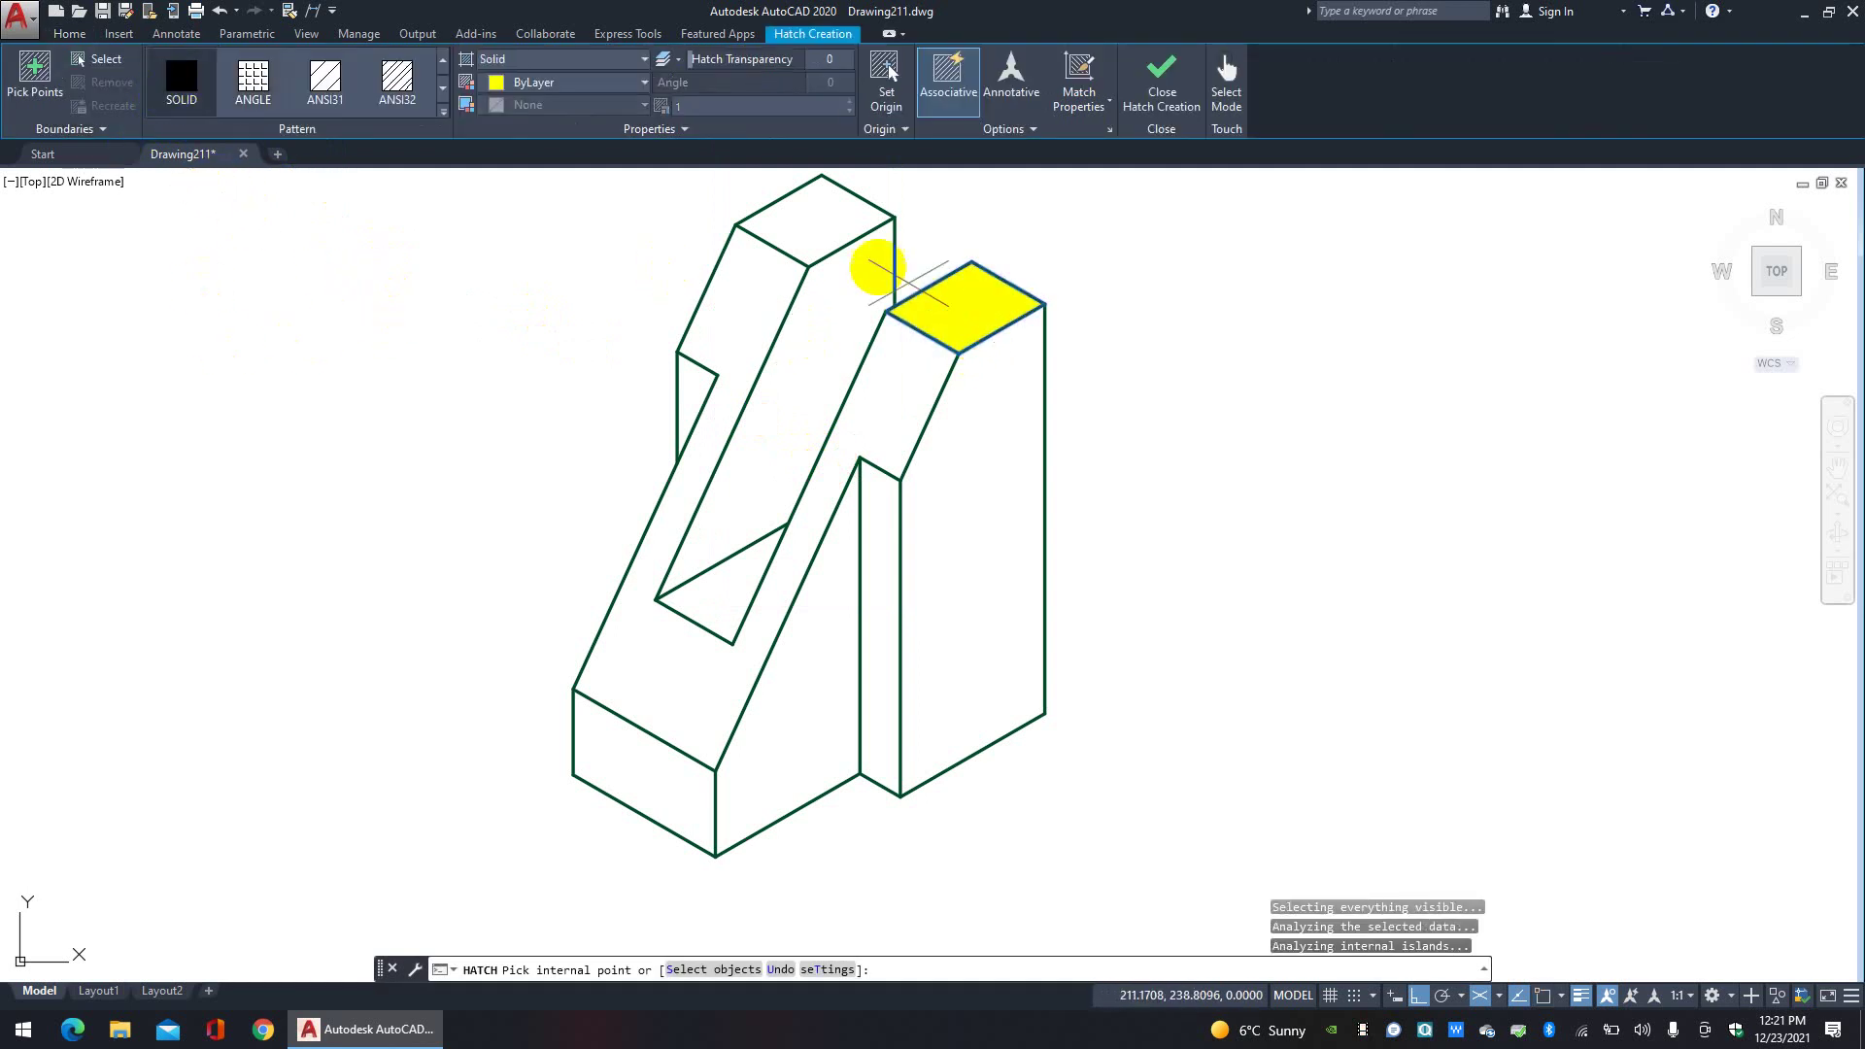
pyautogui.click(820, 230)
pyautogui.click(720, 596)
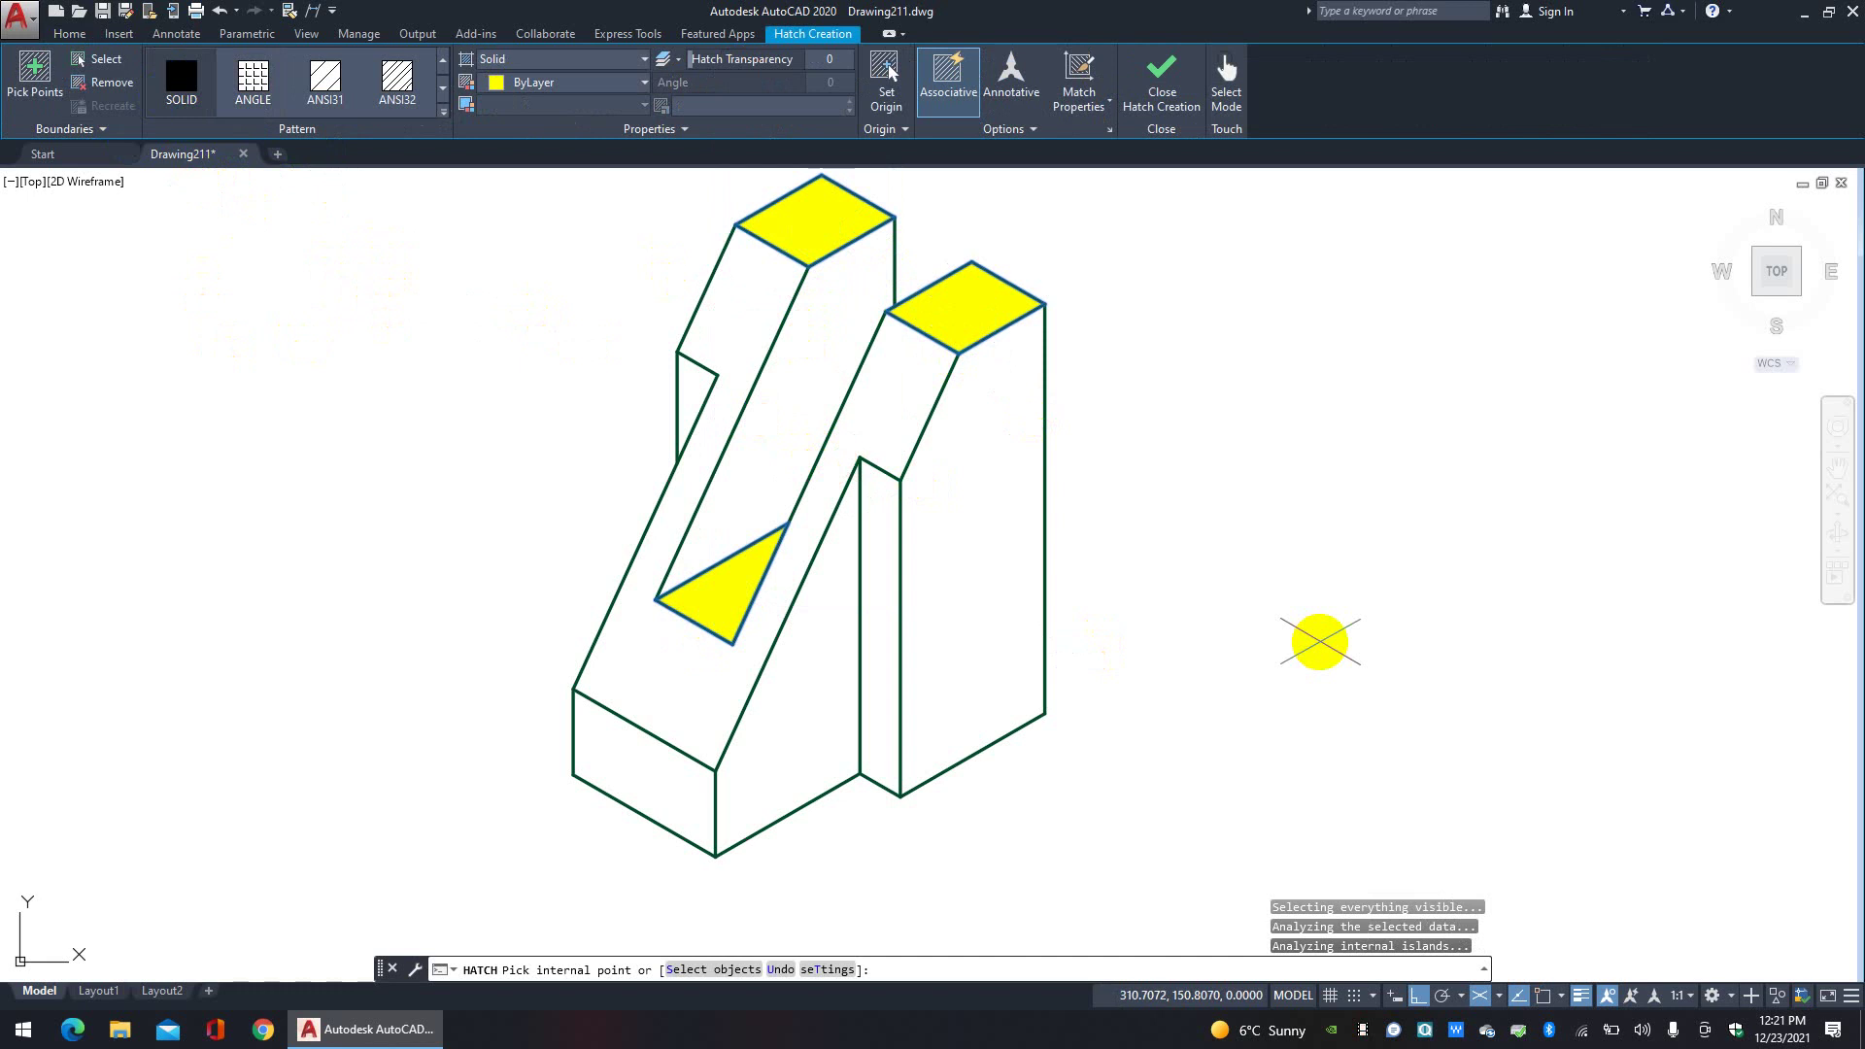
pyautogui.click(962, 168)
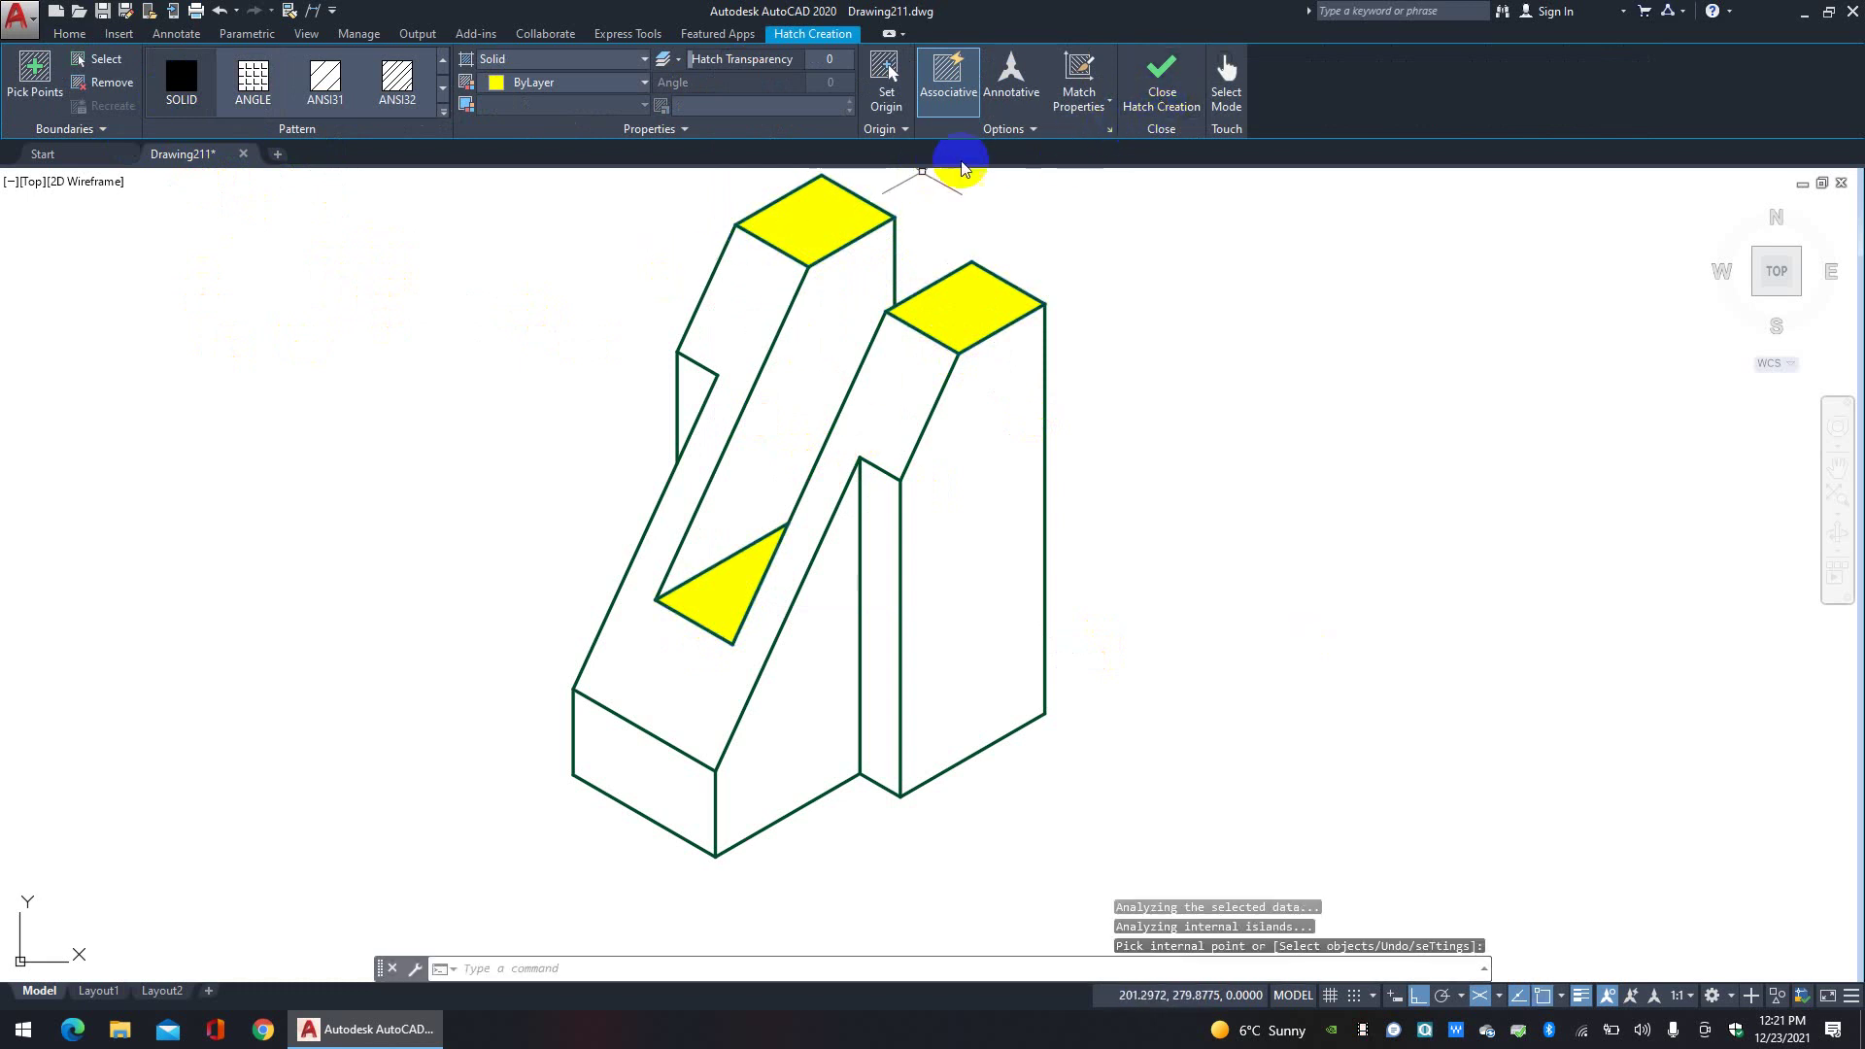
# Step: Make Par me B the current layer and solid-hatch the two right-hand side faces and the slot's inner side wall
pyautogui.click(864, 64)
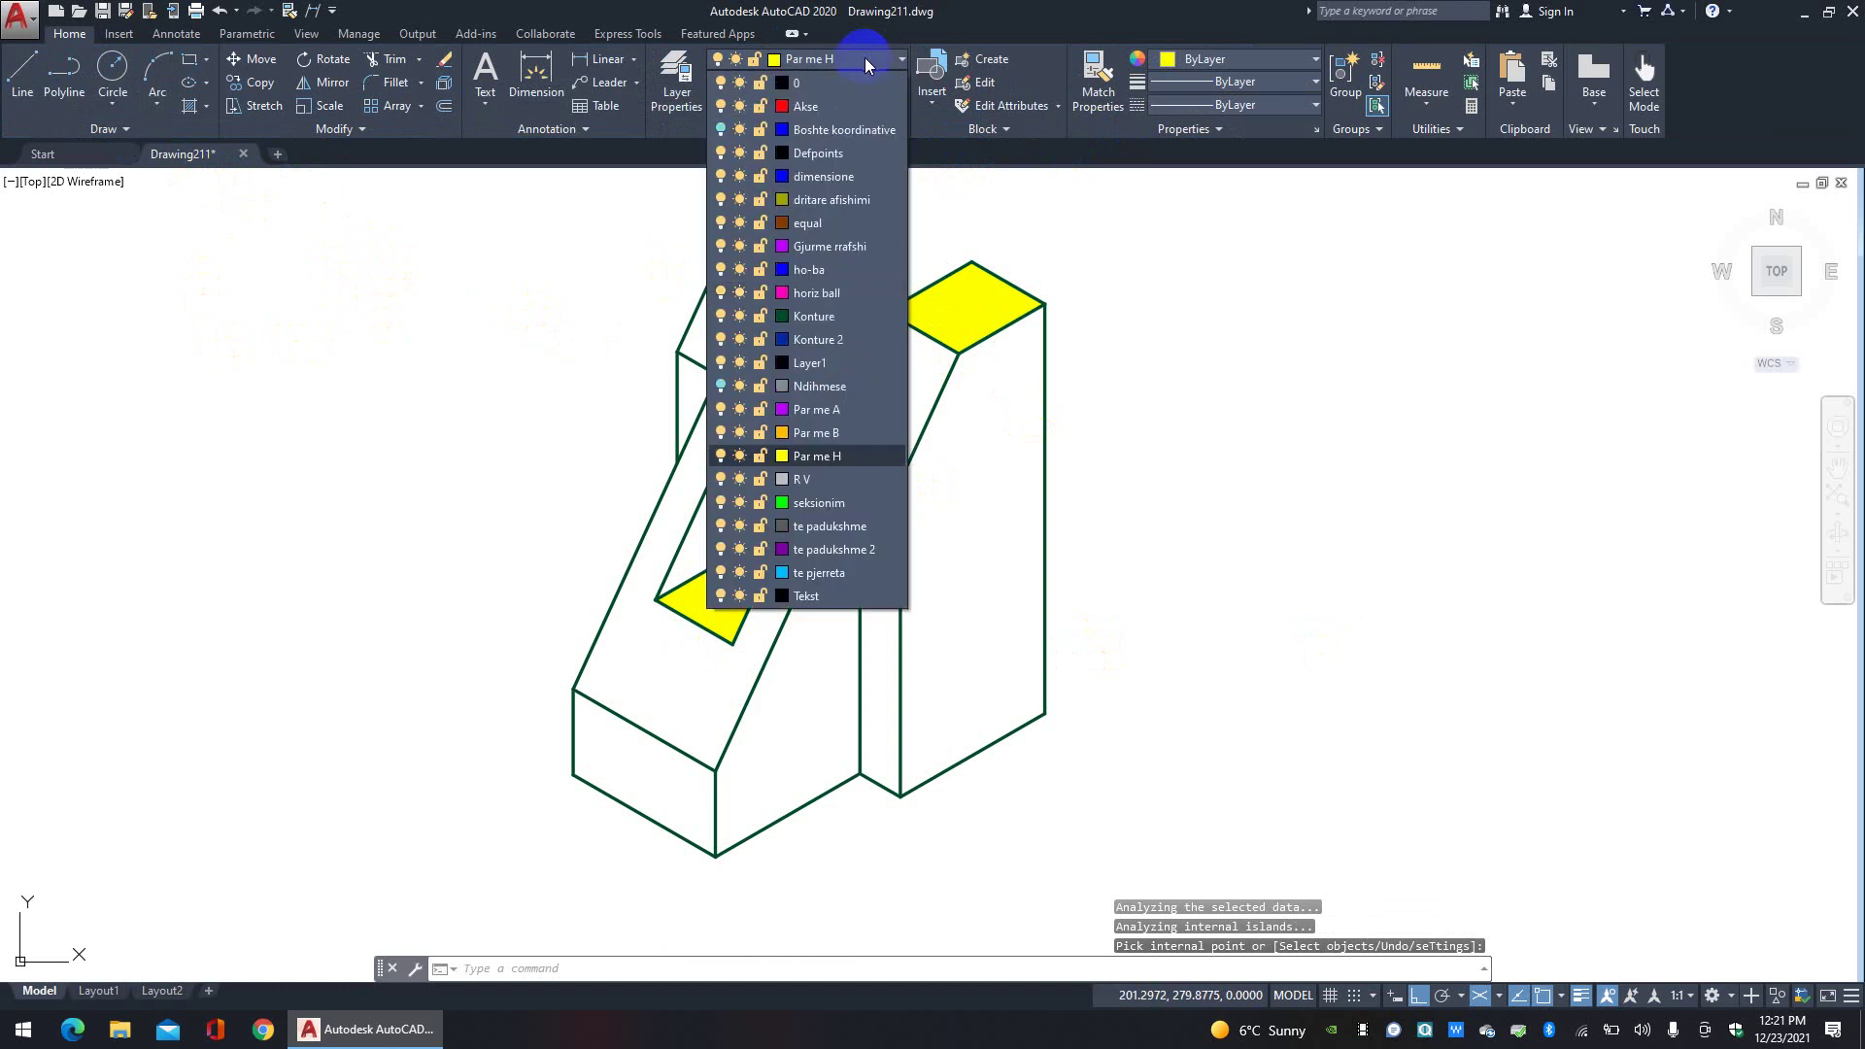
pyautogui.click(837, 434)
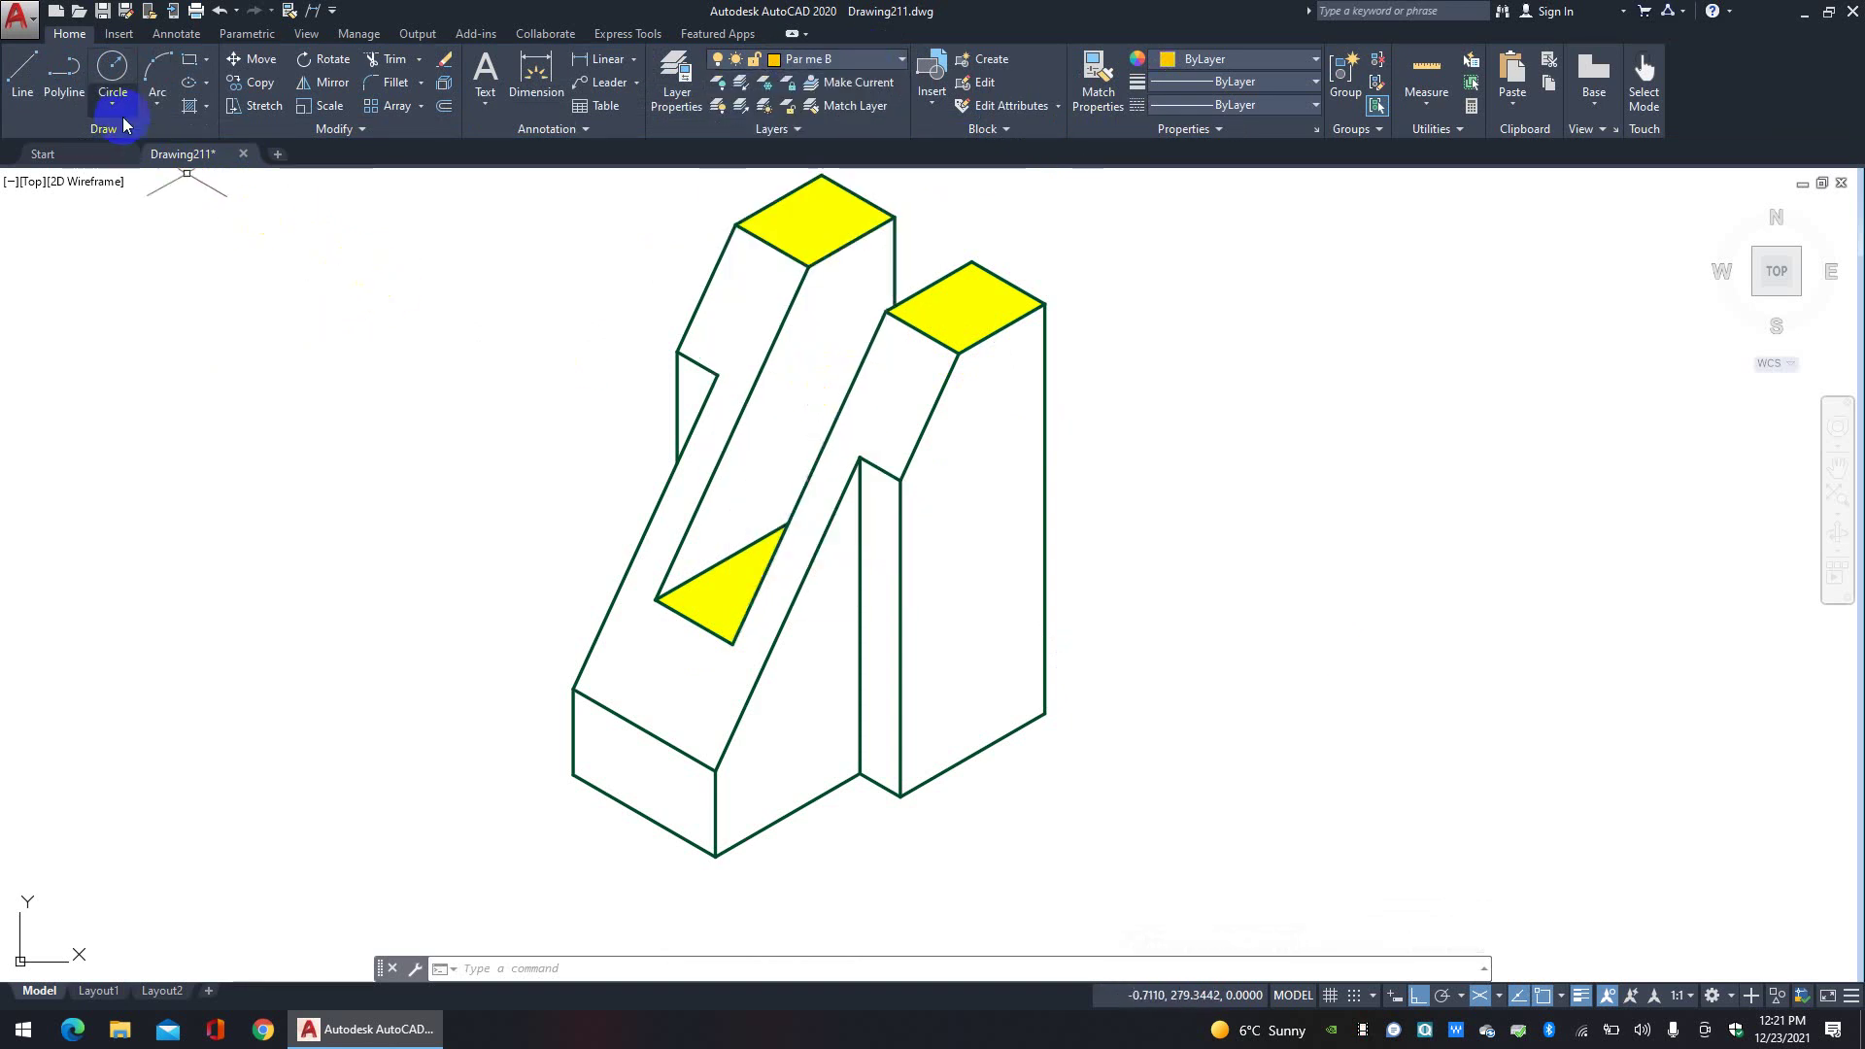
pyautogui.click(189, 106)
pyautogui.click(814, 748)
pyautogui.click(974, 650)
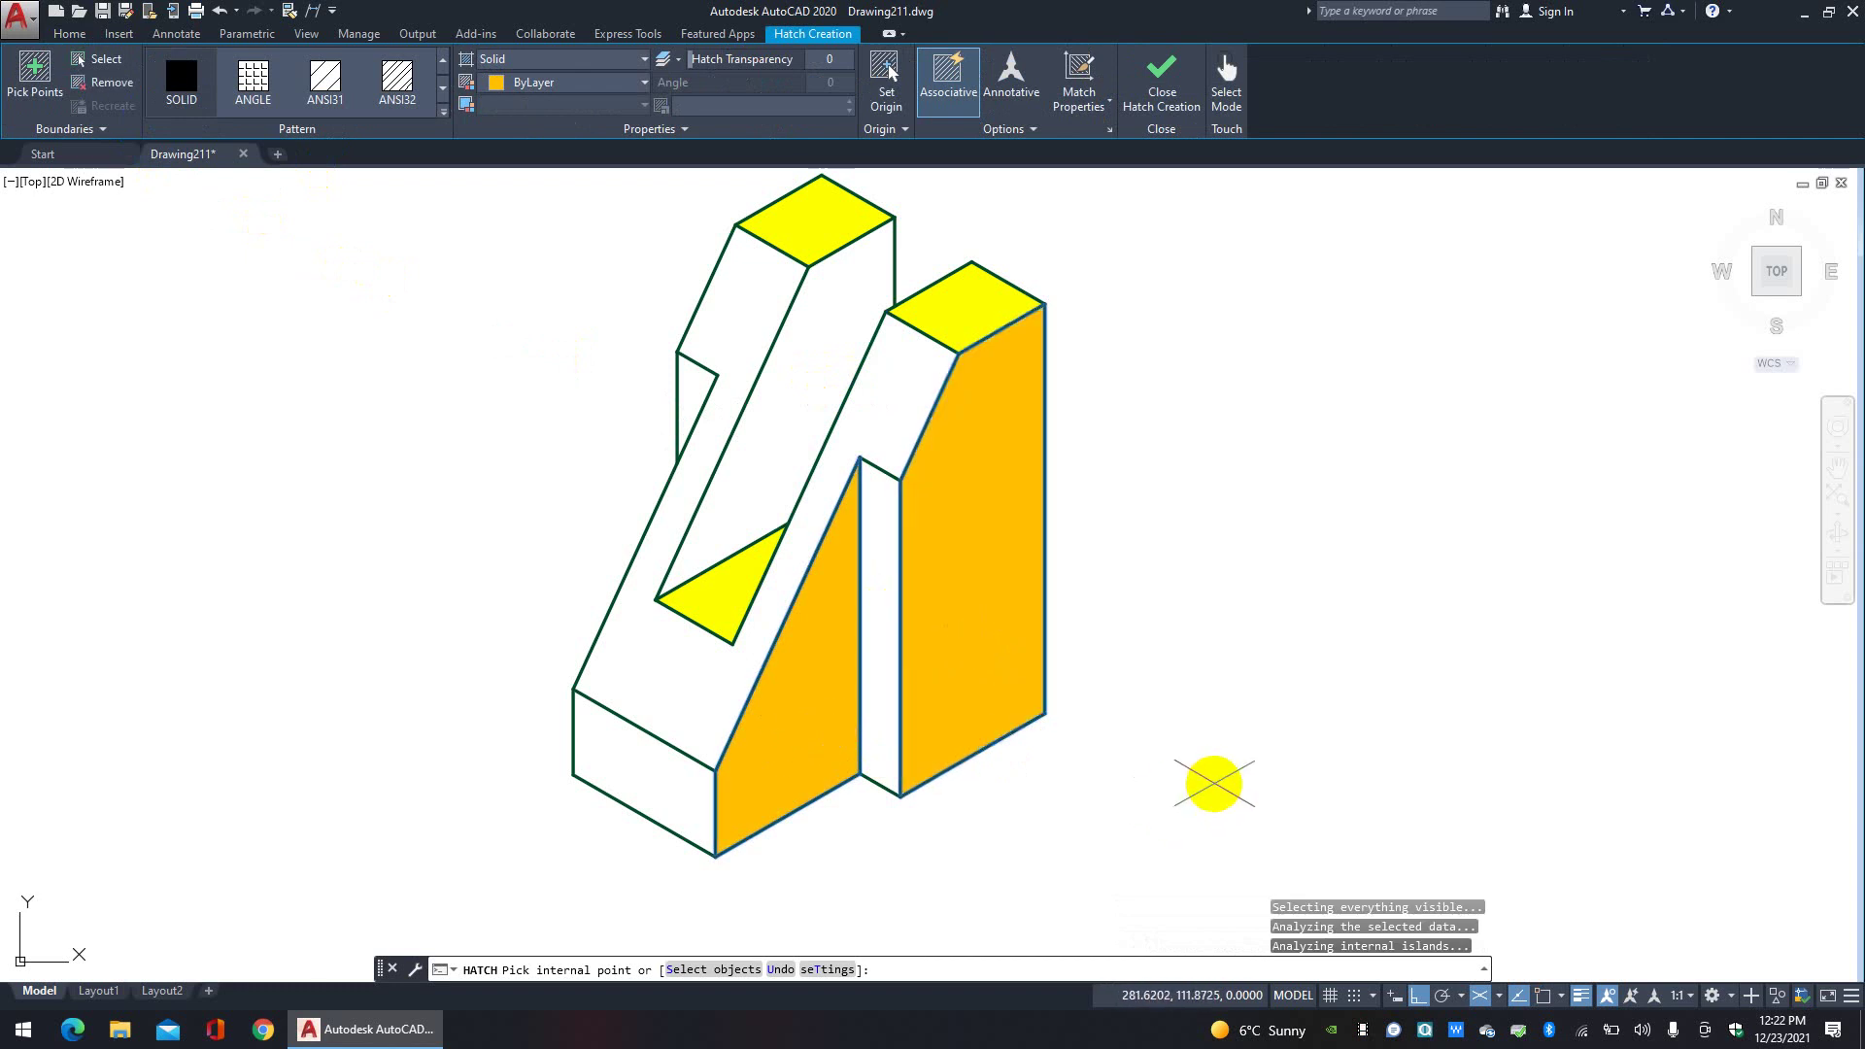
pyautogui.click(766, 406)
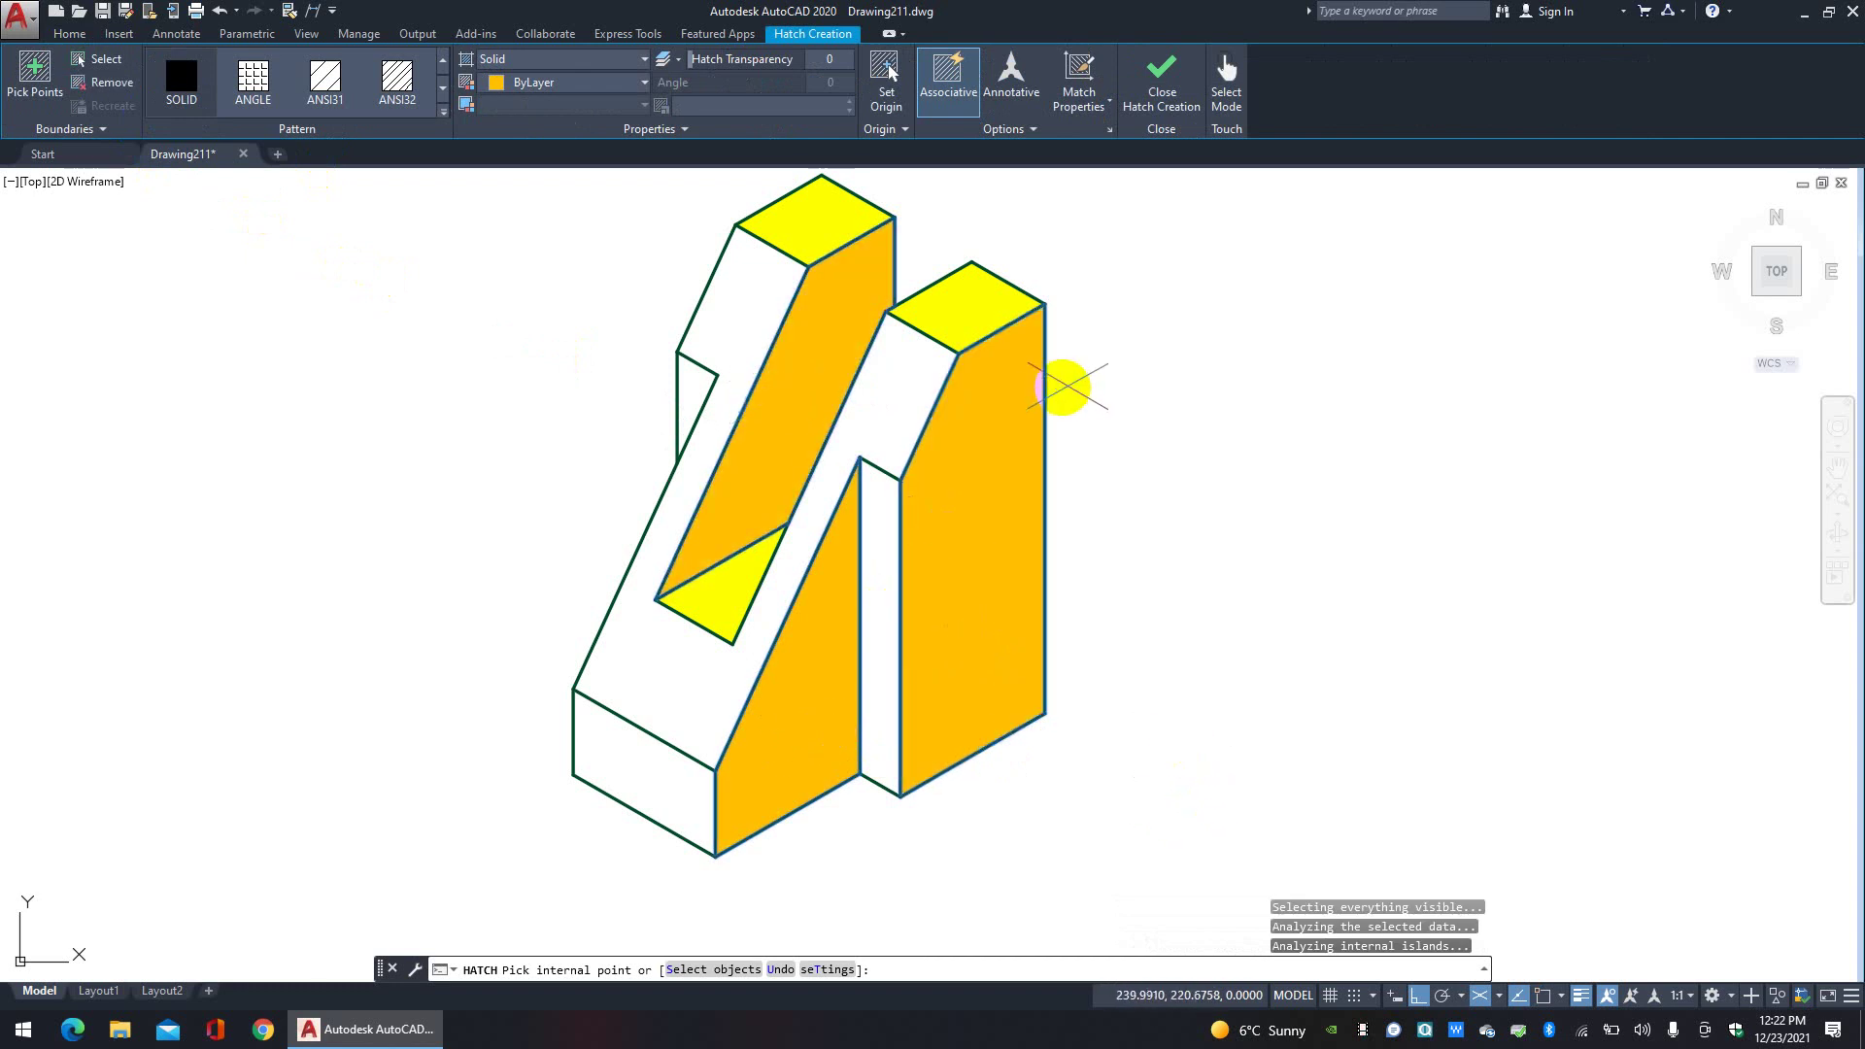
pyautogui.rightClick(1067, 386)
pyautogui.click(1141, 397)
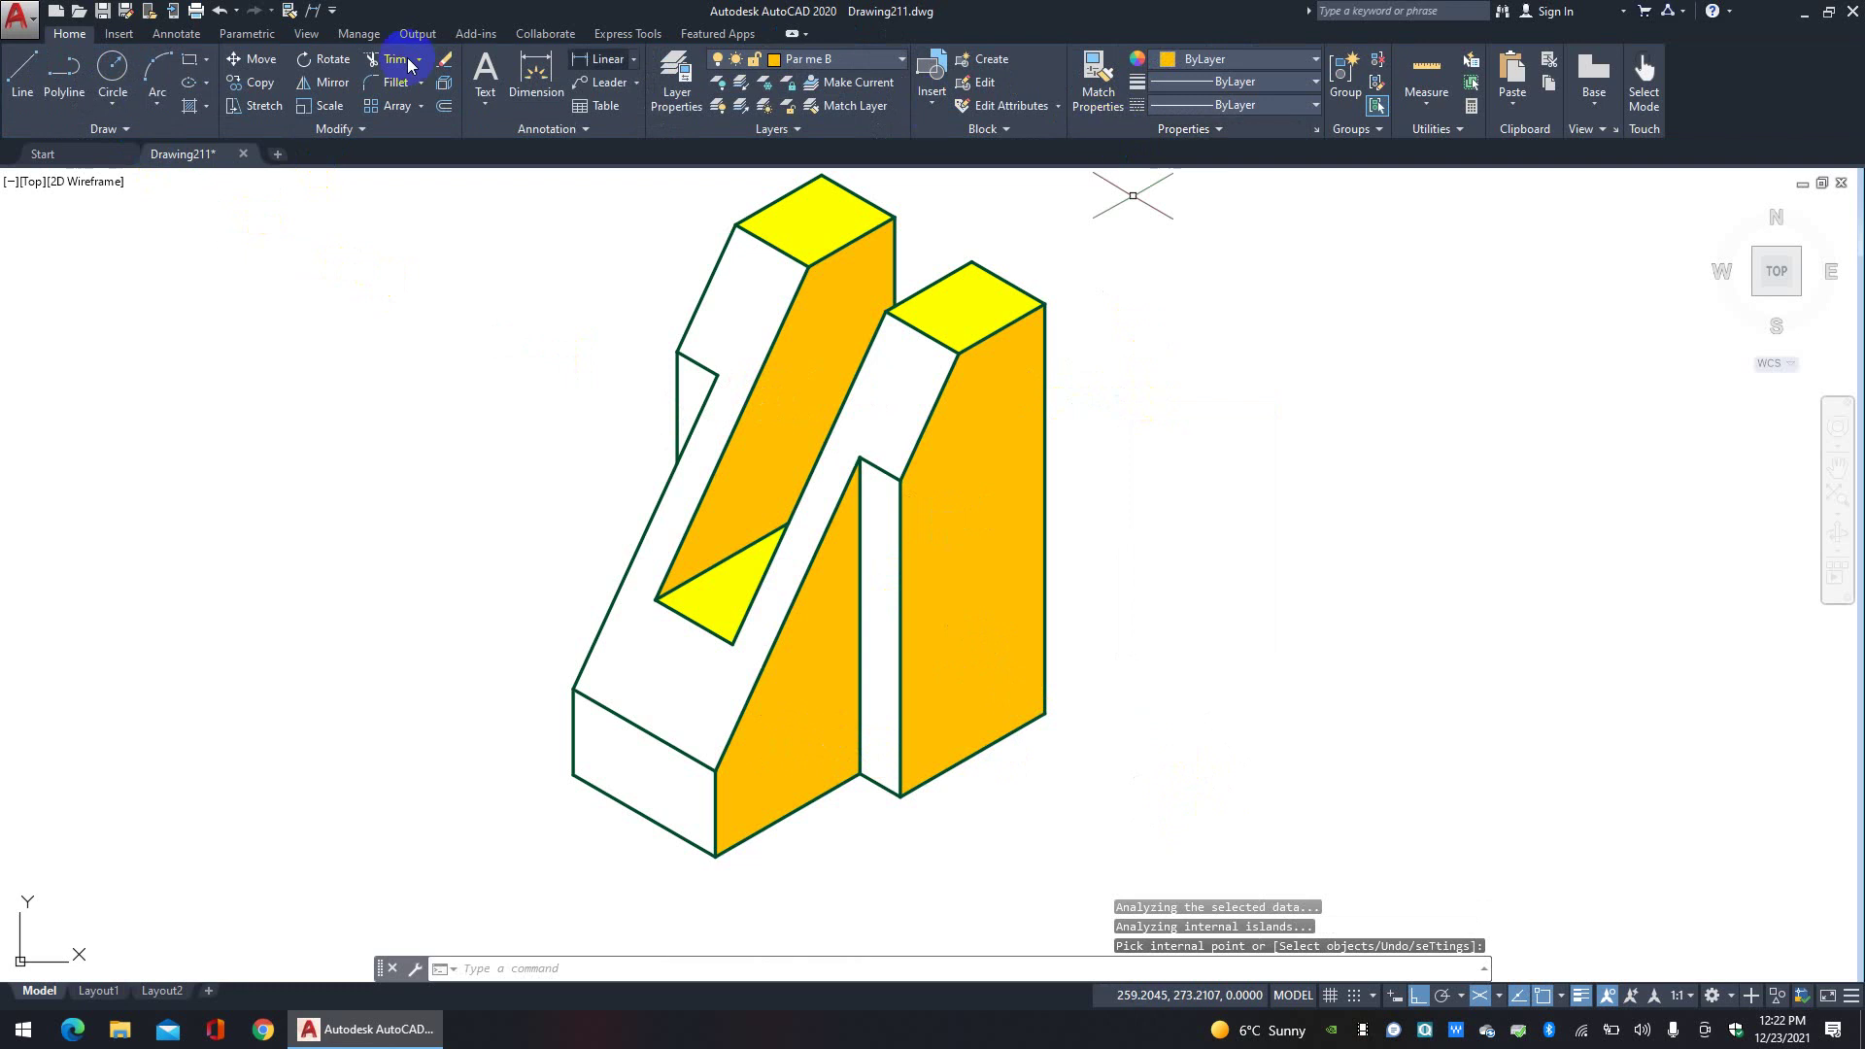
# Step: Make Par me A the current layer and solid-hatch both corner notches' vertical faces and the low front face
pyautogui.click(852, 64)
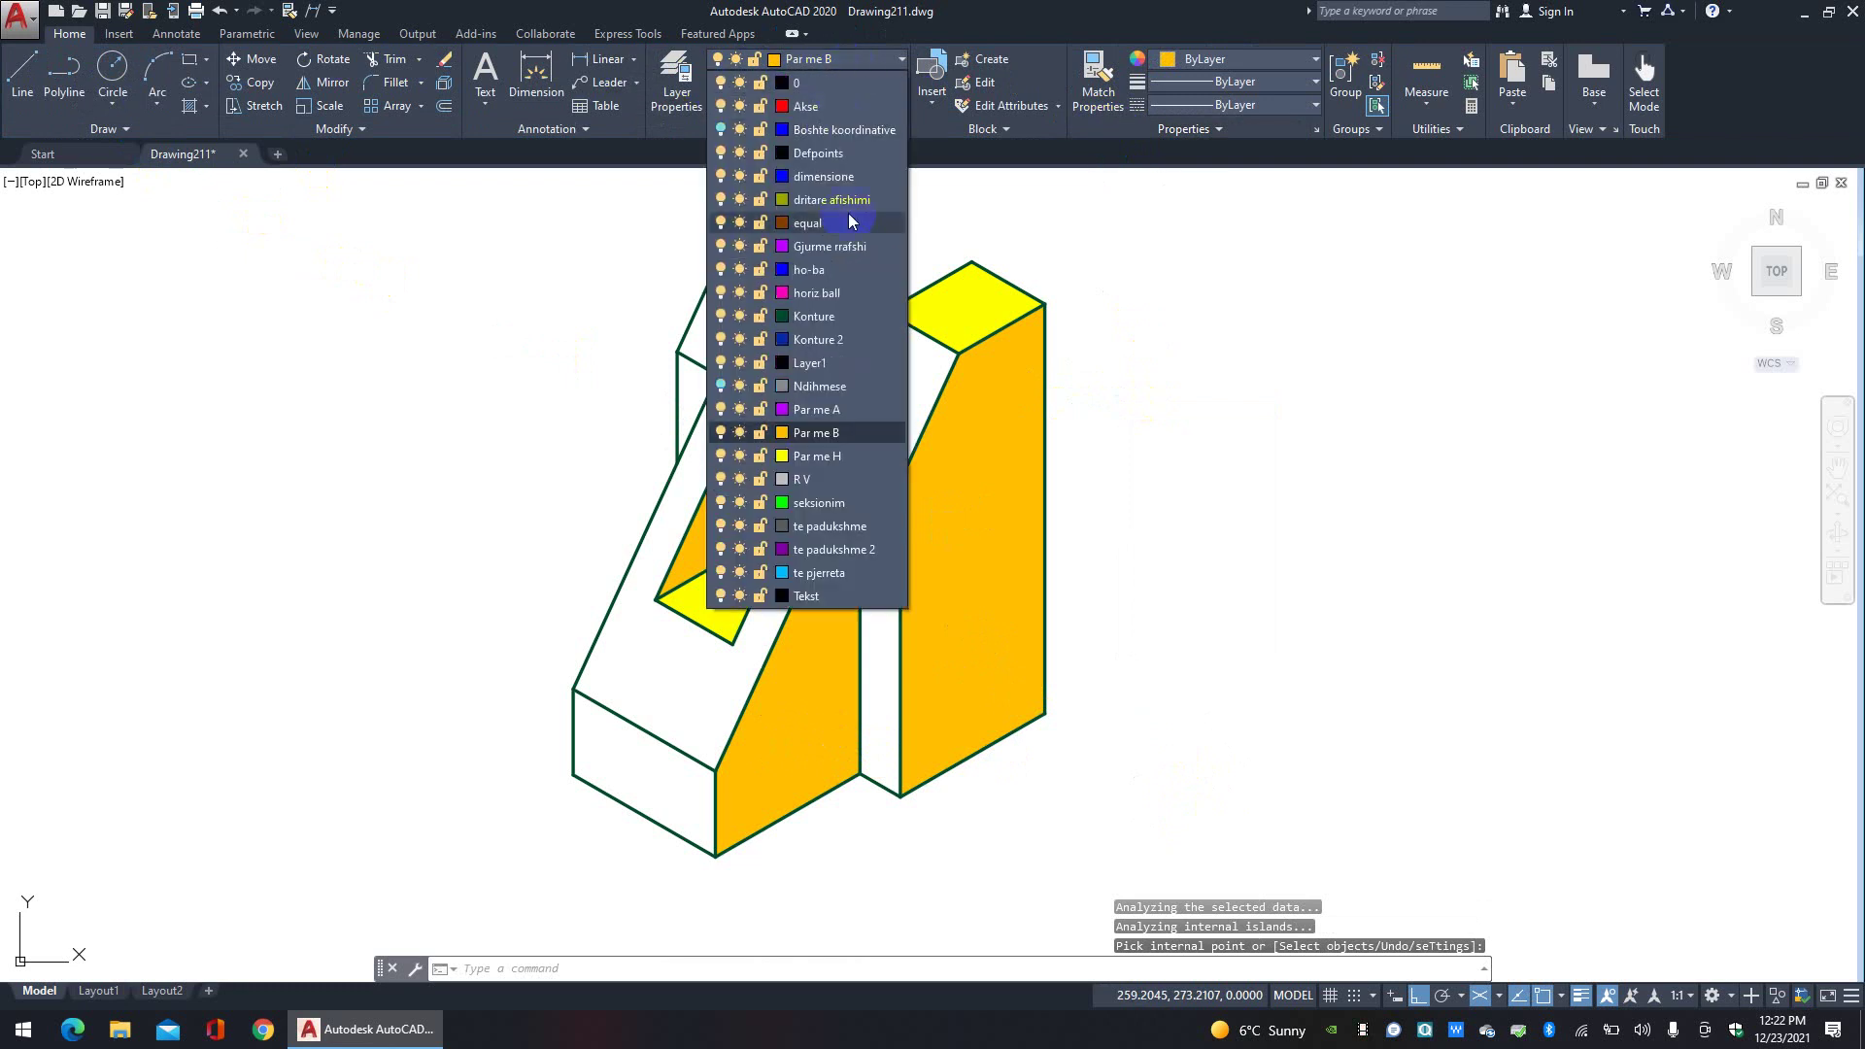
pyautogui.click(845, 409)
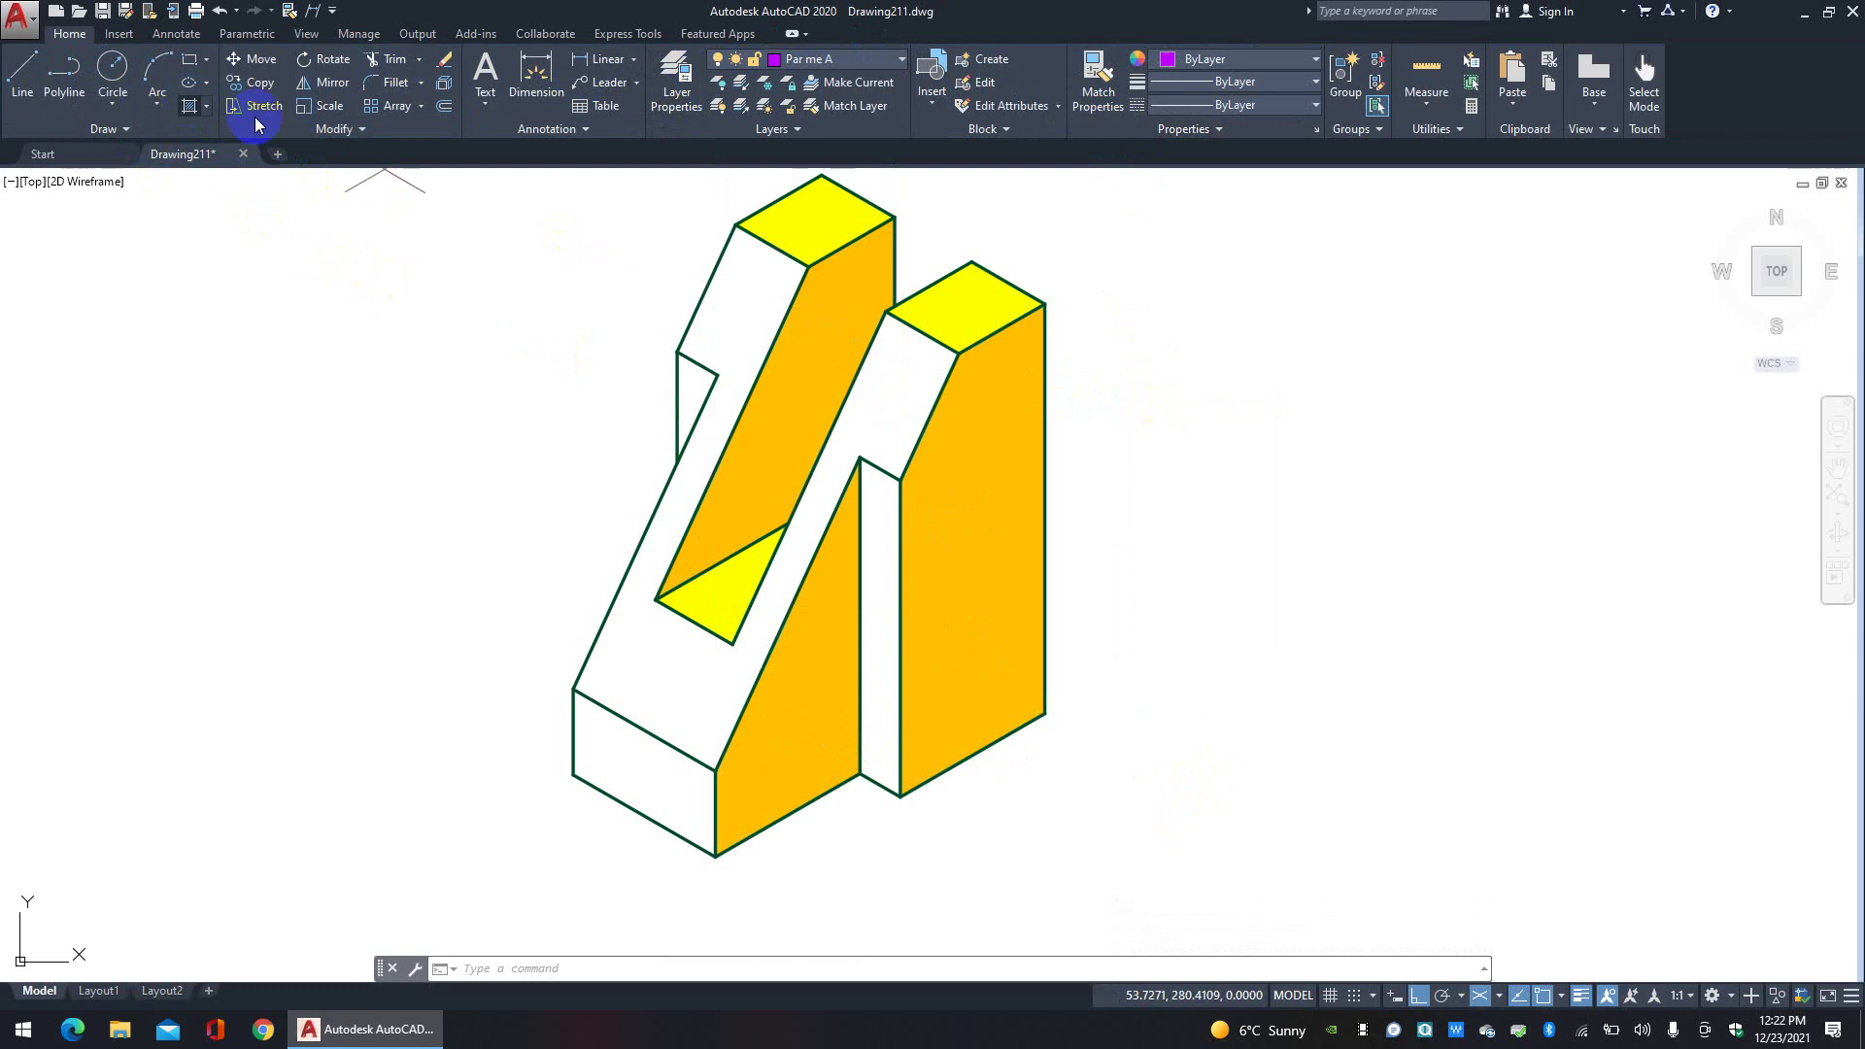
pyautogui.write('h')
pyautogui.press('Return')
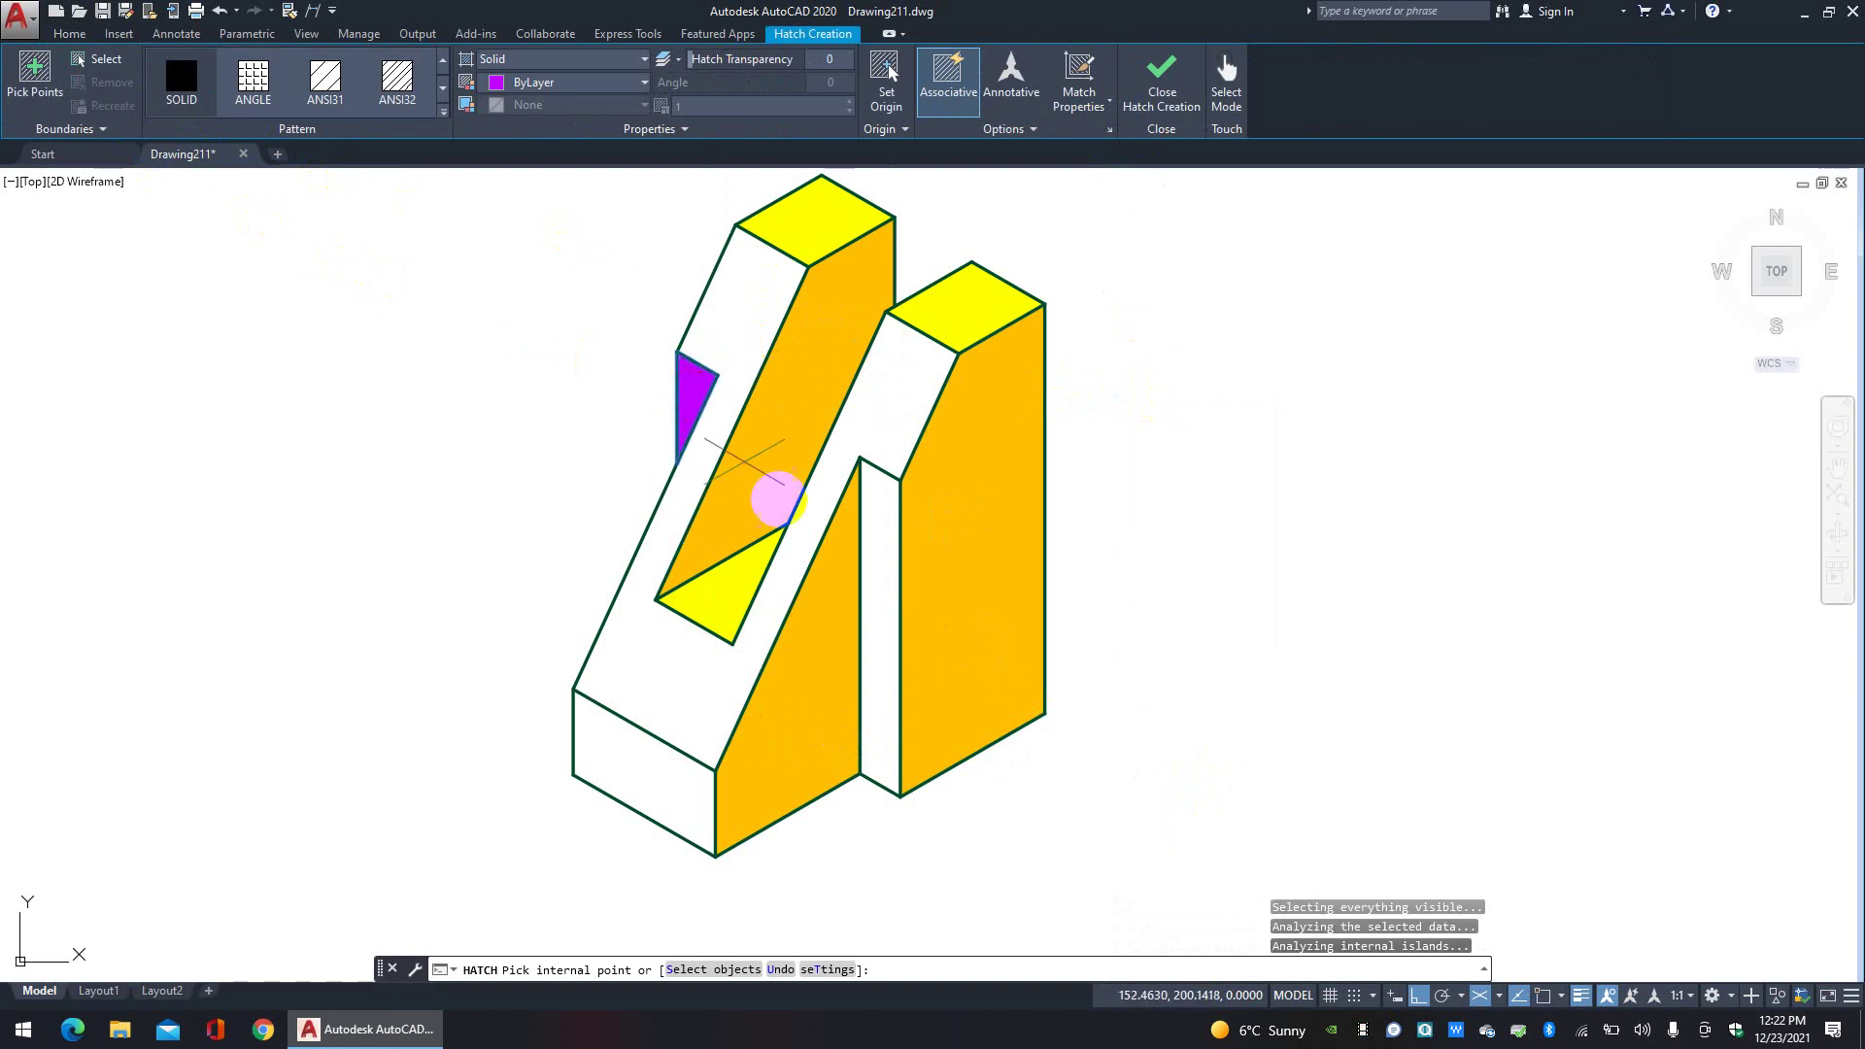
pyautogui.click(877, 534)
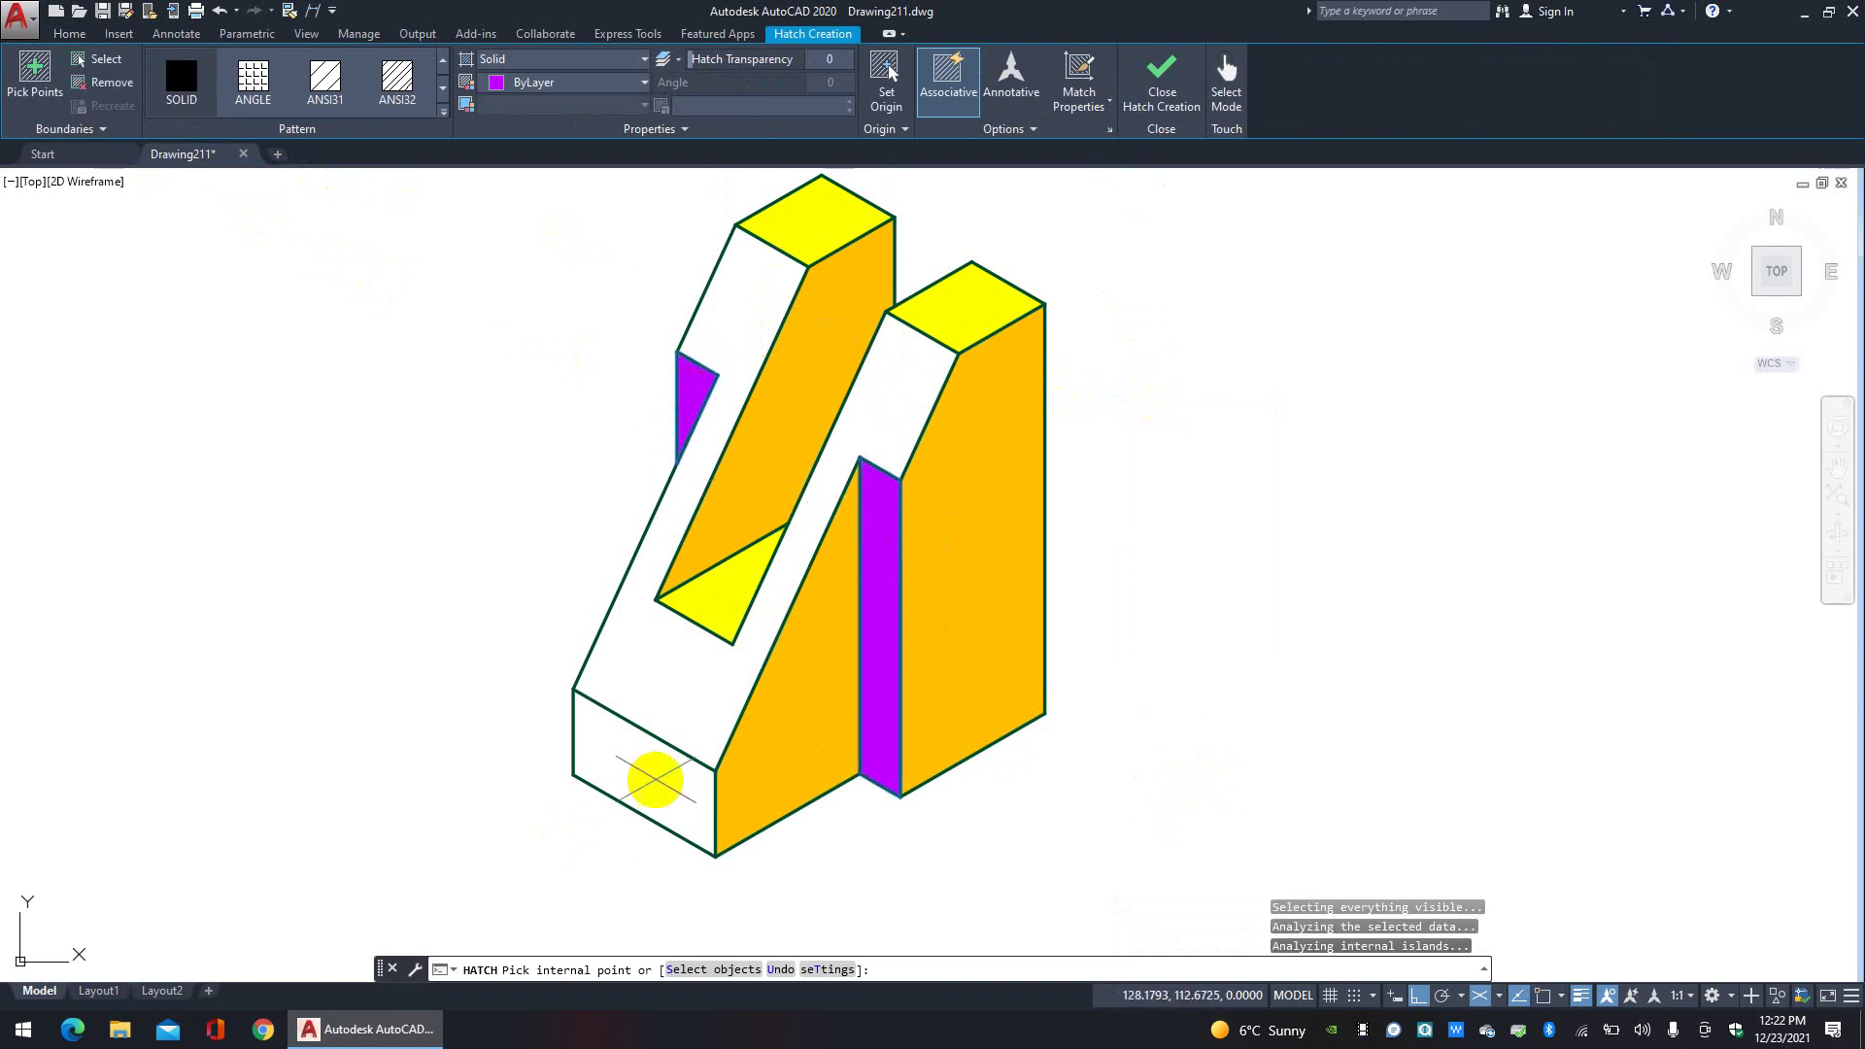
pyautogui.click(656, 780)
pyautogui.rightClick(1190, 419)
pyautogui.click(1216, 436)
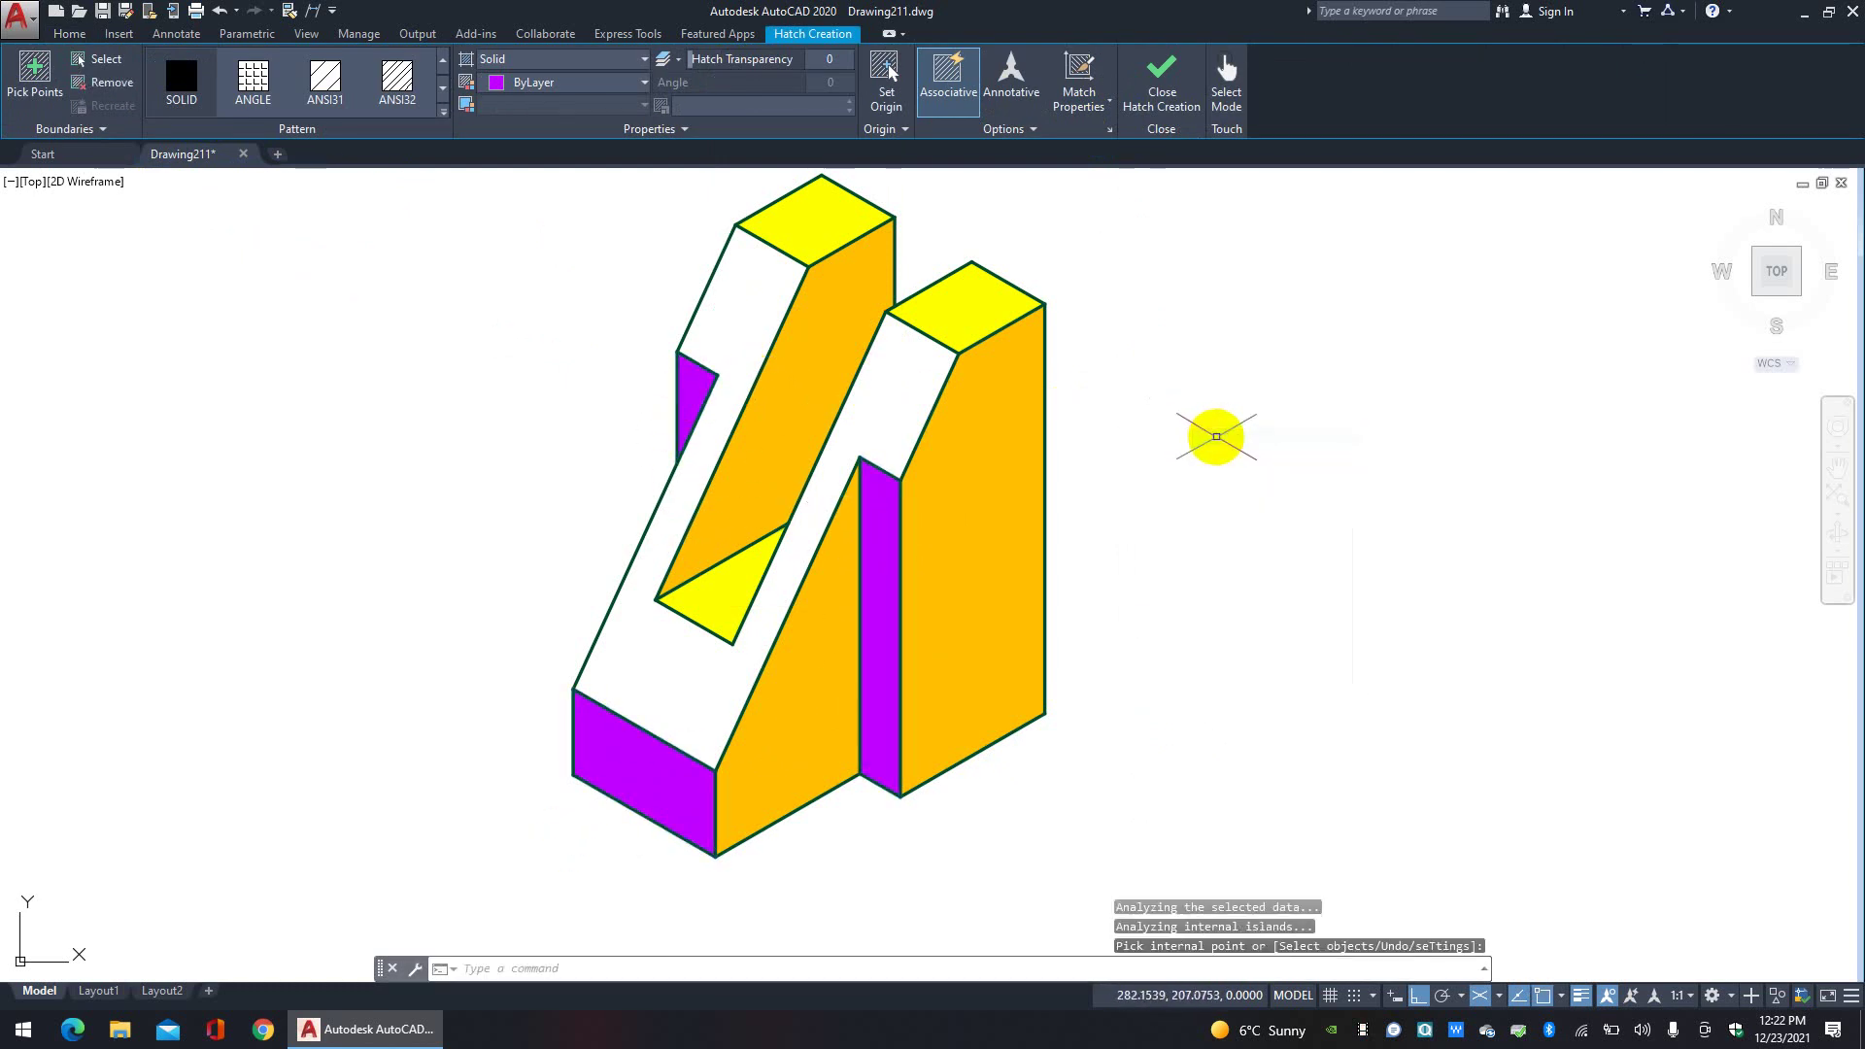
# Step: Make te pjerreta the current layer and fill the block's sloped face around the slot with a Solid hatch
pyautogui.click(880, 61)
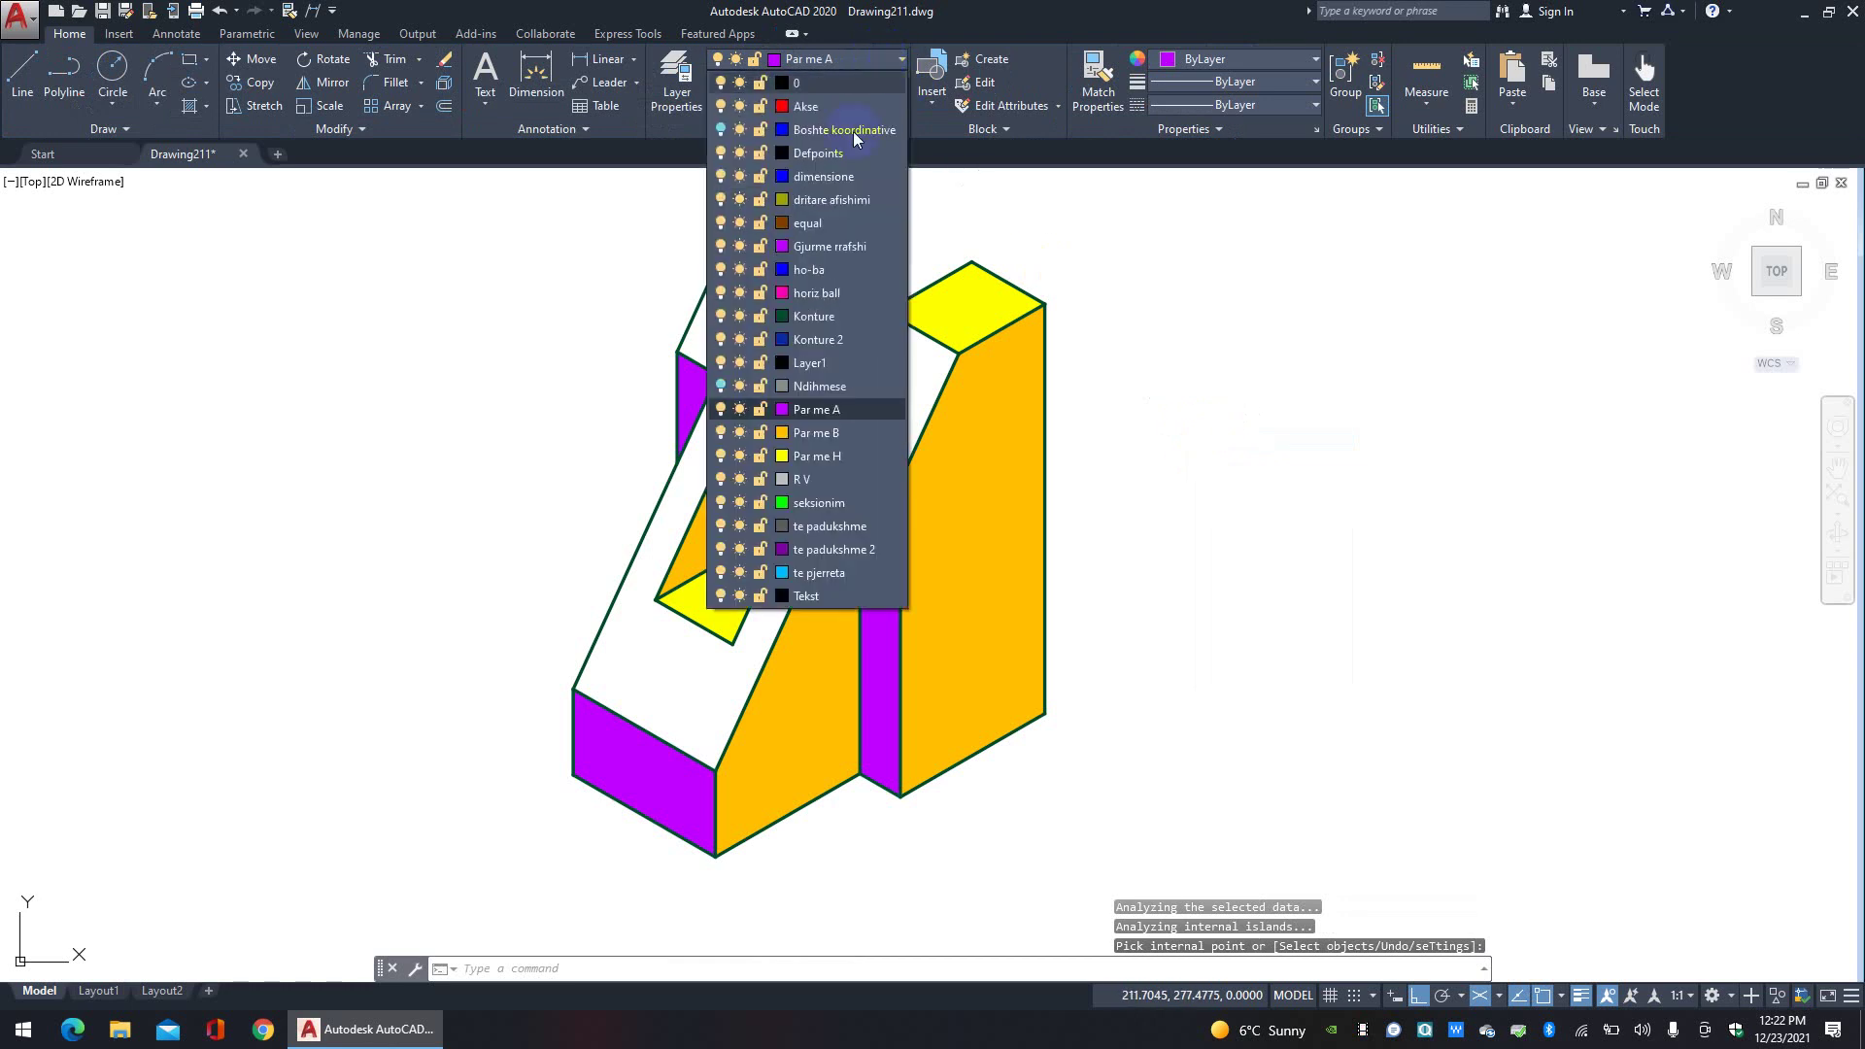
pyautogui.click(819, 572)
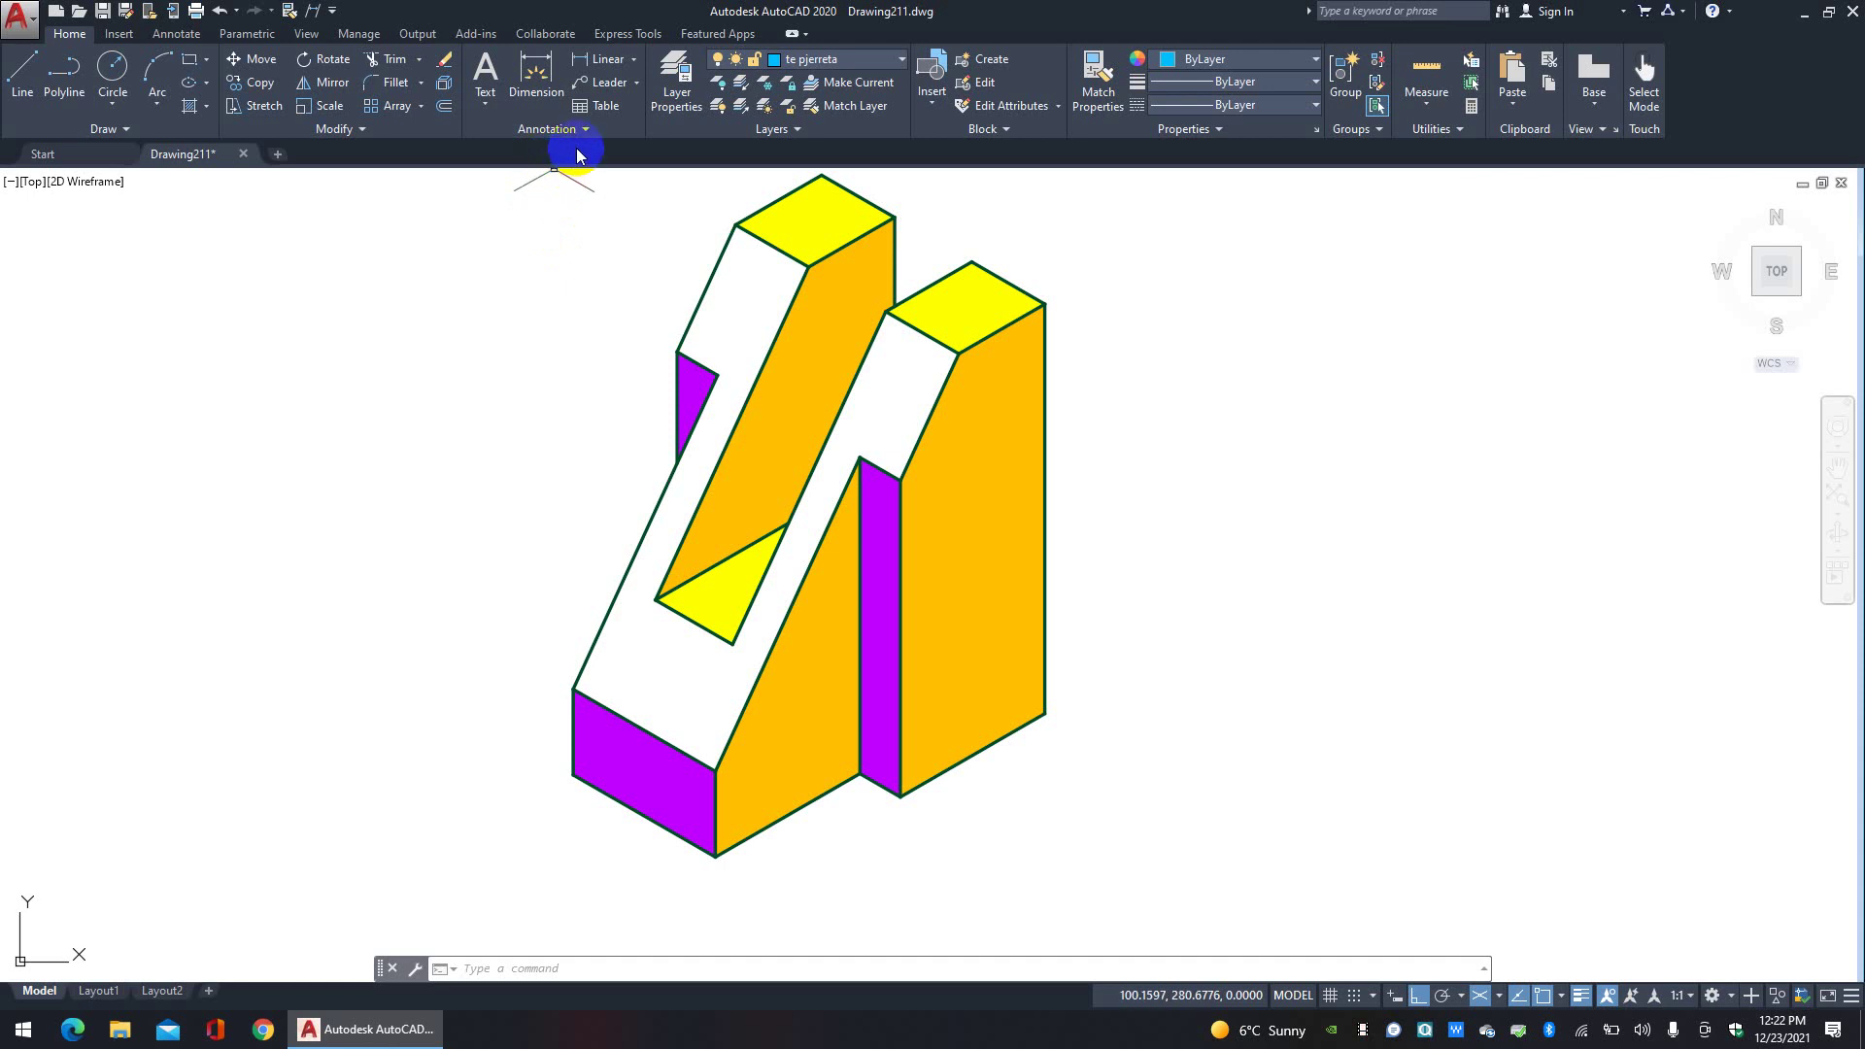
pyautogui.click(190, 107)
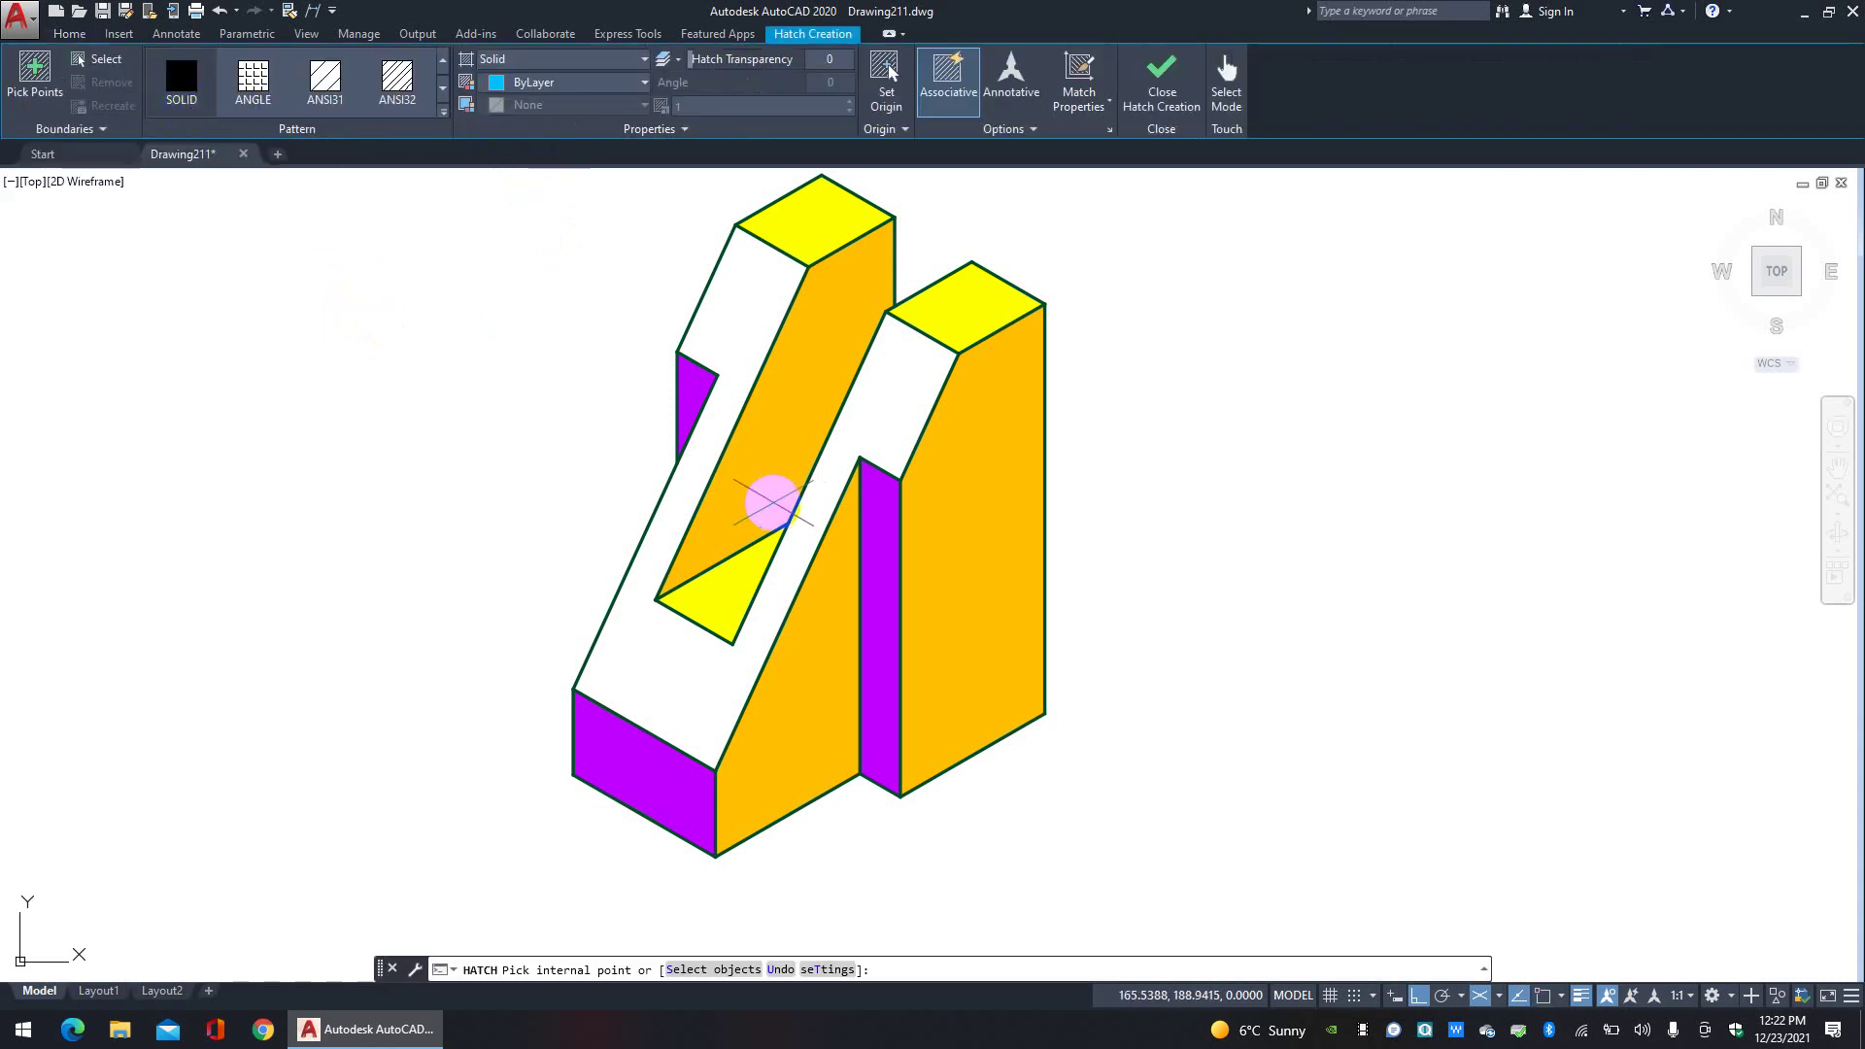
pyautogui.click(741, 320)
pyautogui.rightClick(434, 384)
pyautogui.click(476, 394)
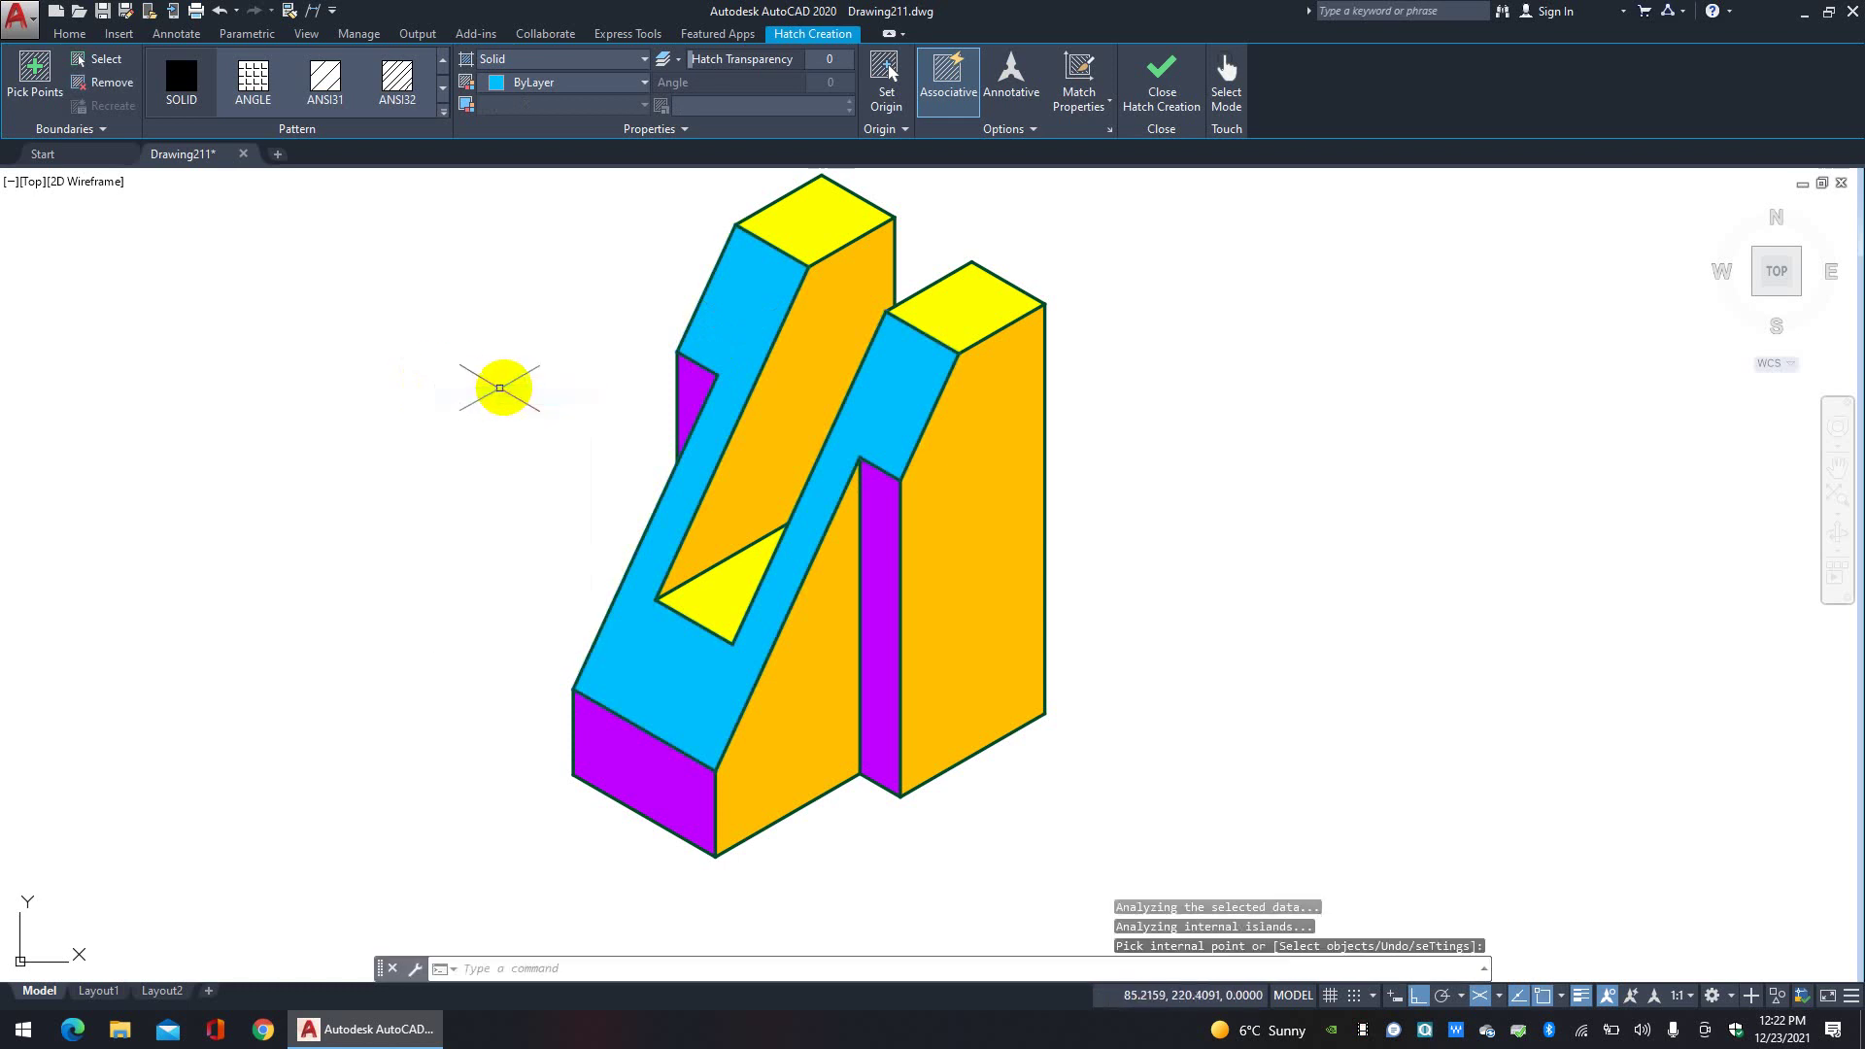
pyautogui.scroll(-5, 632, 403)
pyautogui.moveTo(833, 294); pyautogui.dragTo(1038, 337, button='middle')
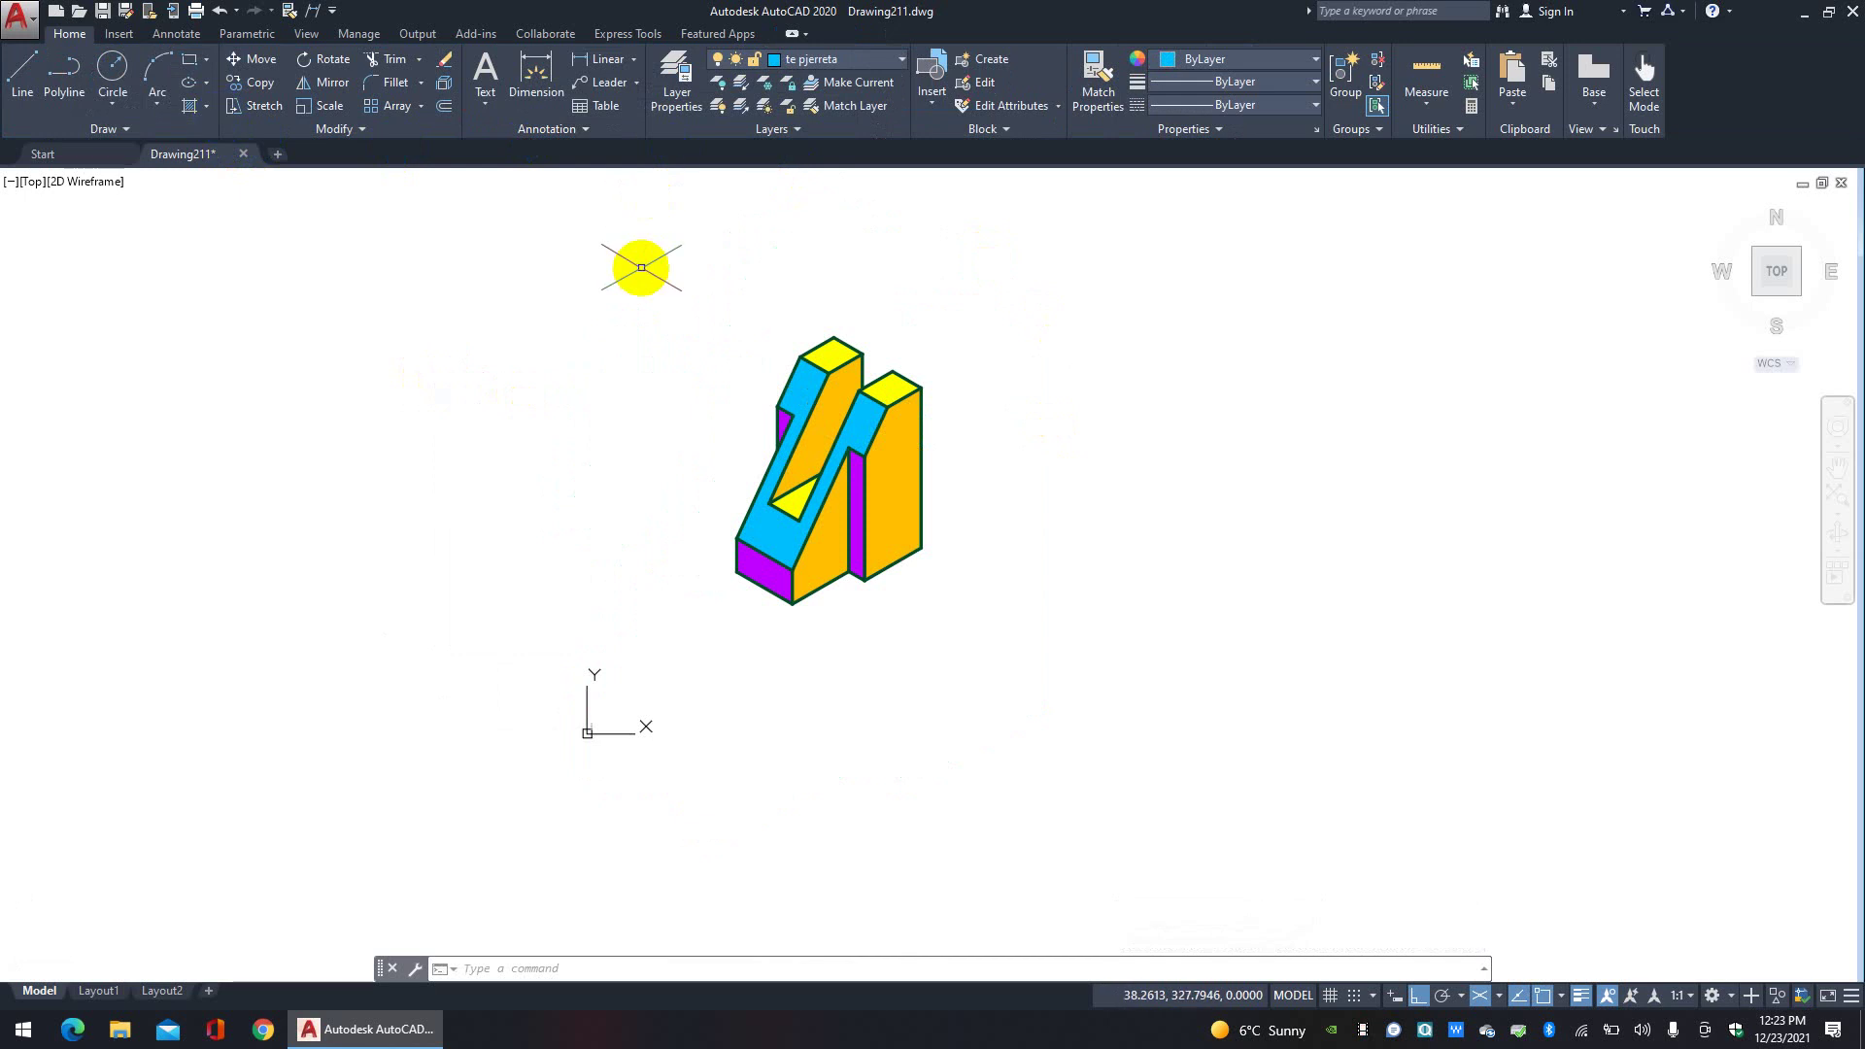
pyautogui.moveTo(749, 457)
pyautogui.mouseDown(button='middle')
pyautogui.moveTo(632, 446)
pyautogui.moveTo(641, 466)
pyautogui.mouseUp(button='middle')
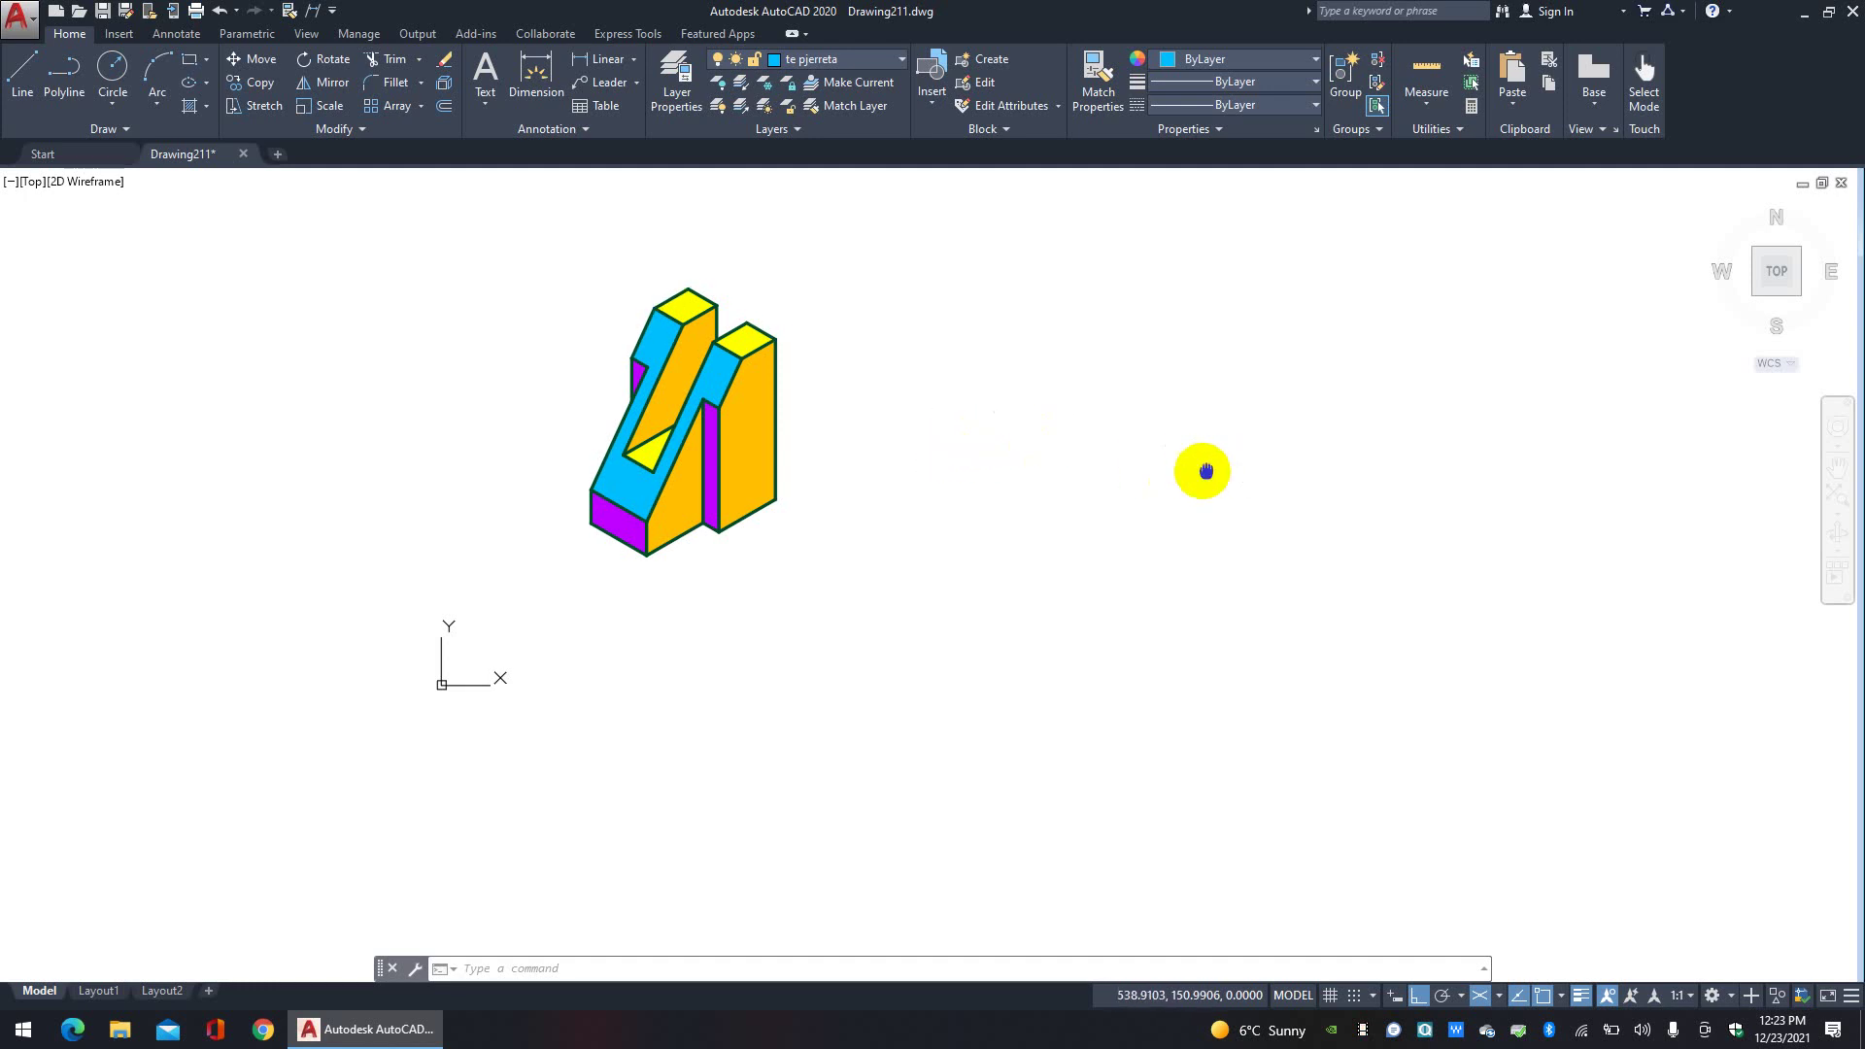
pyautogui.moveTo(1202, 470); pyautogui.dragTo(1074, 444, button='middle')
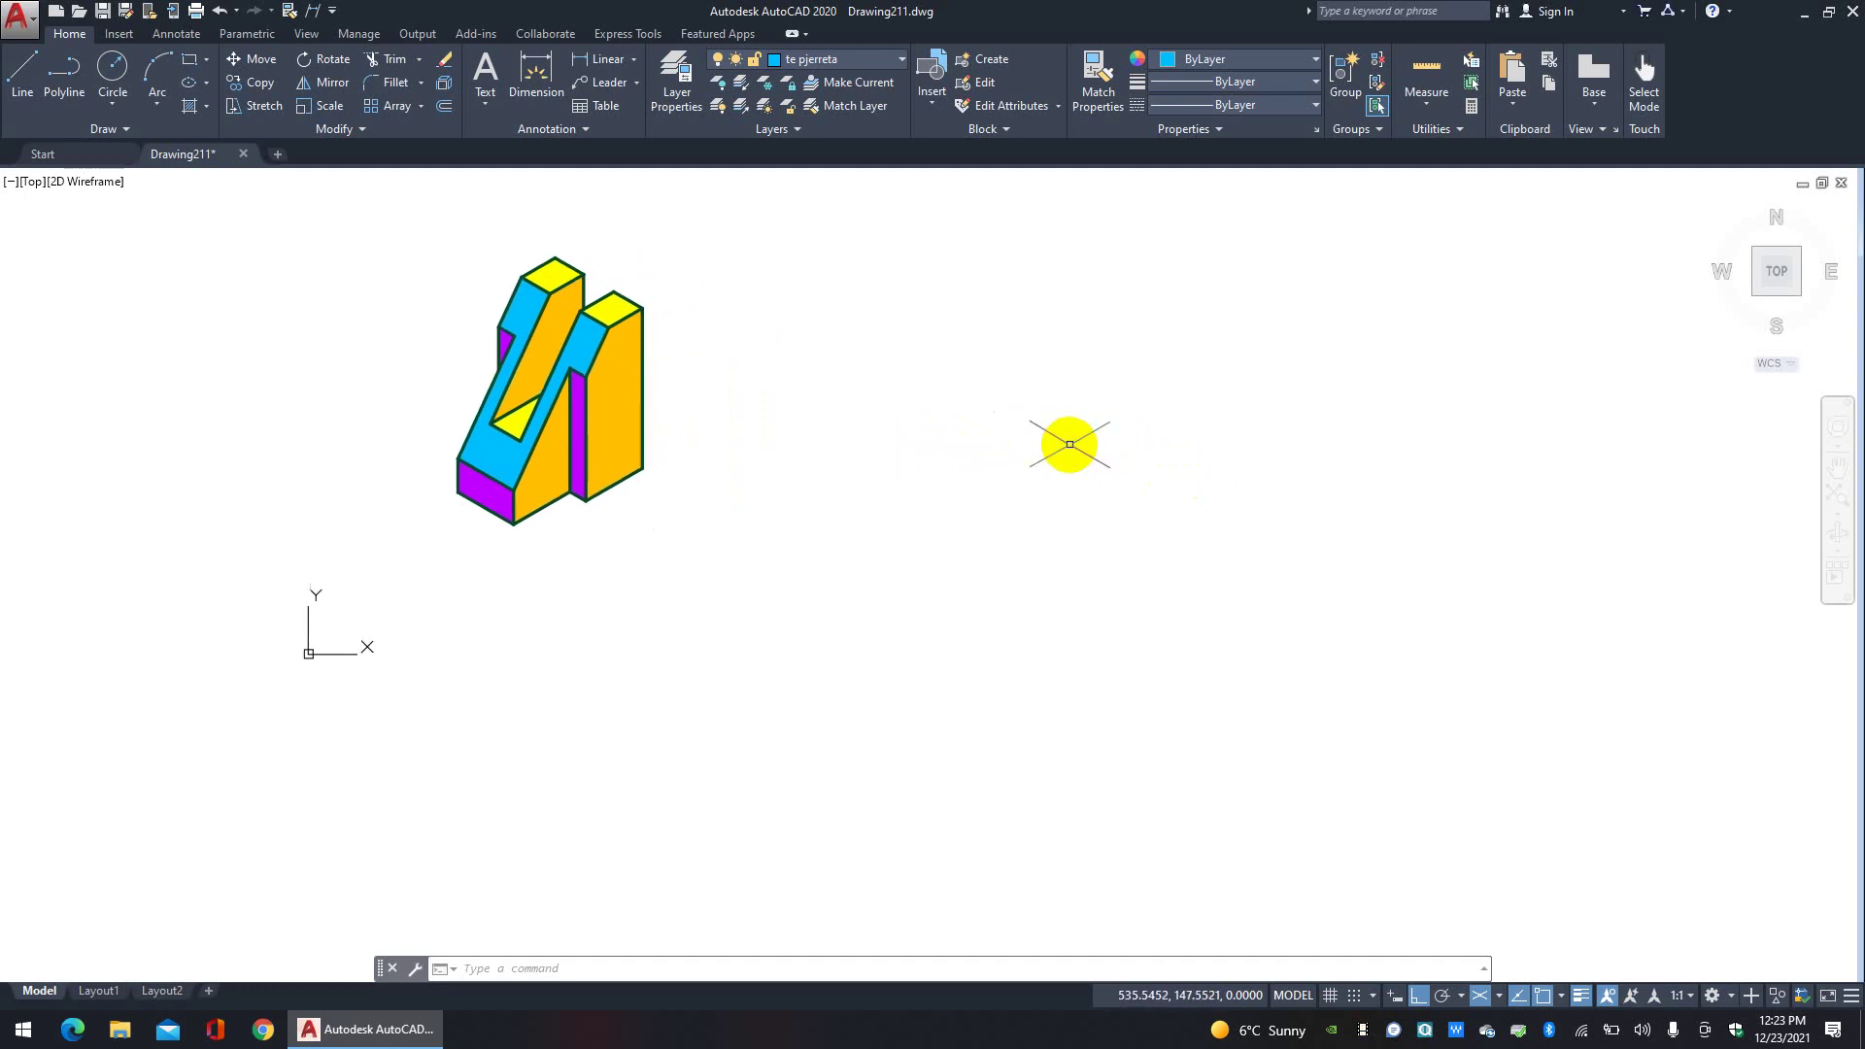
# Step: Change the drafting snap type from isometric to Rectangular snap
pyautogui.click(1372, 996)
pyautogui.click(1298, 967)
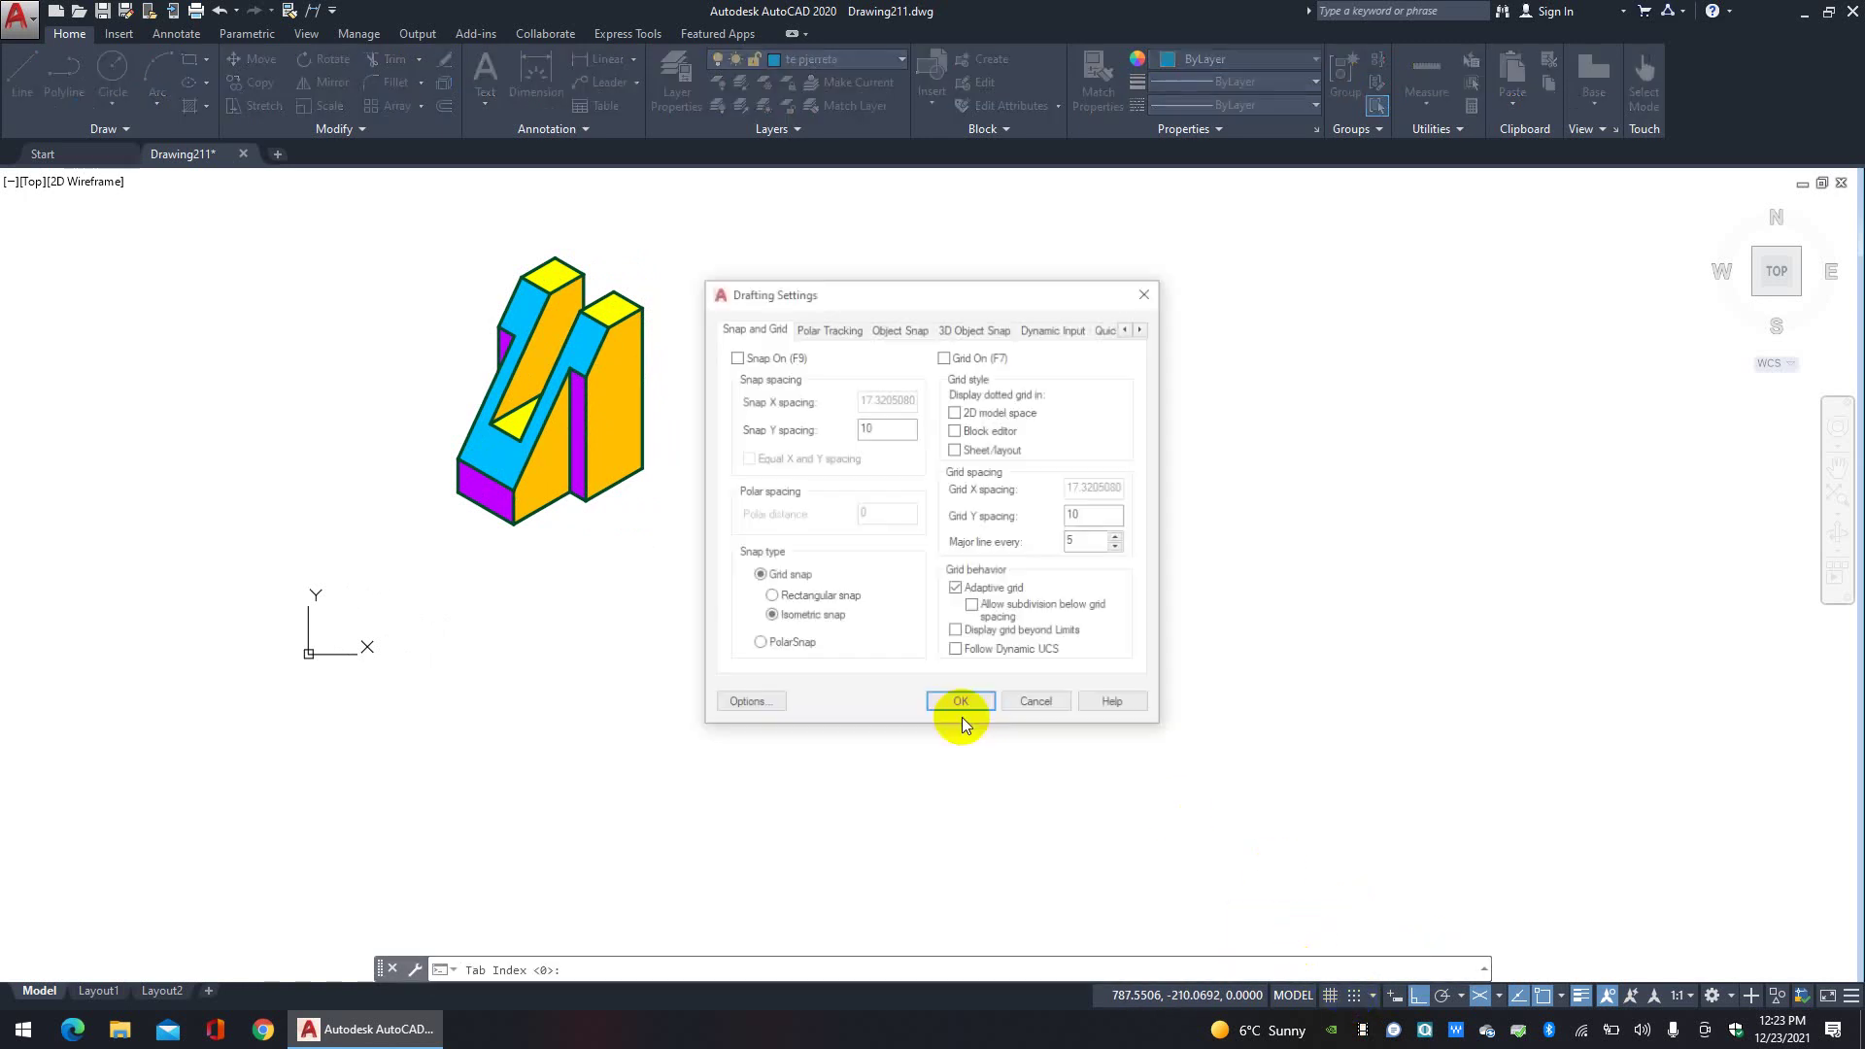
pyautogui.click(810, 598)
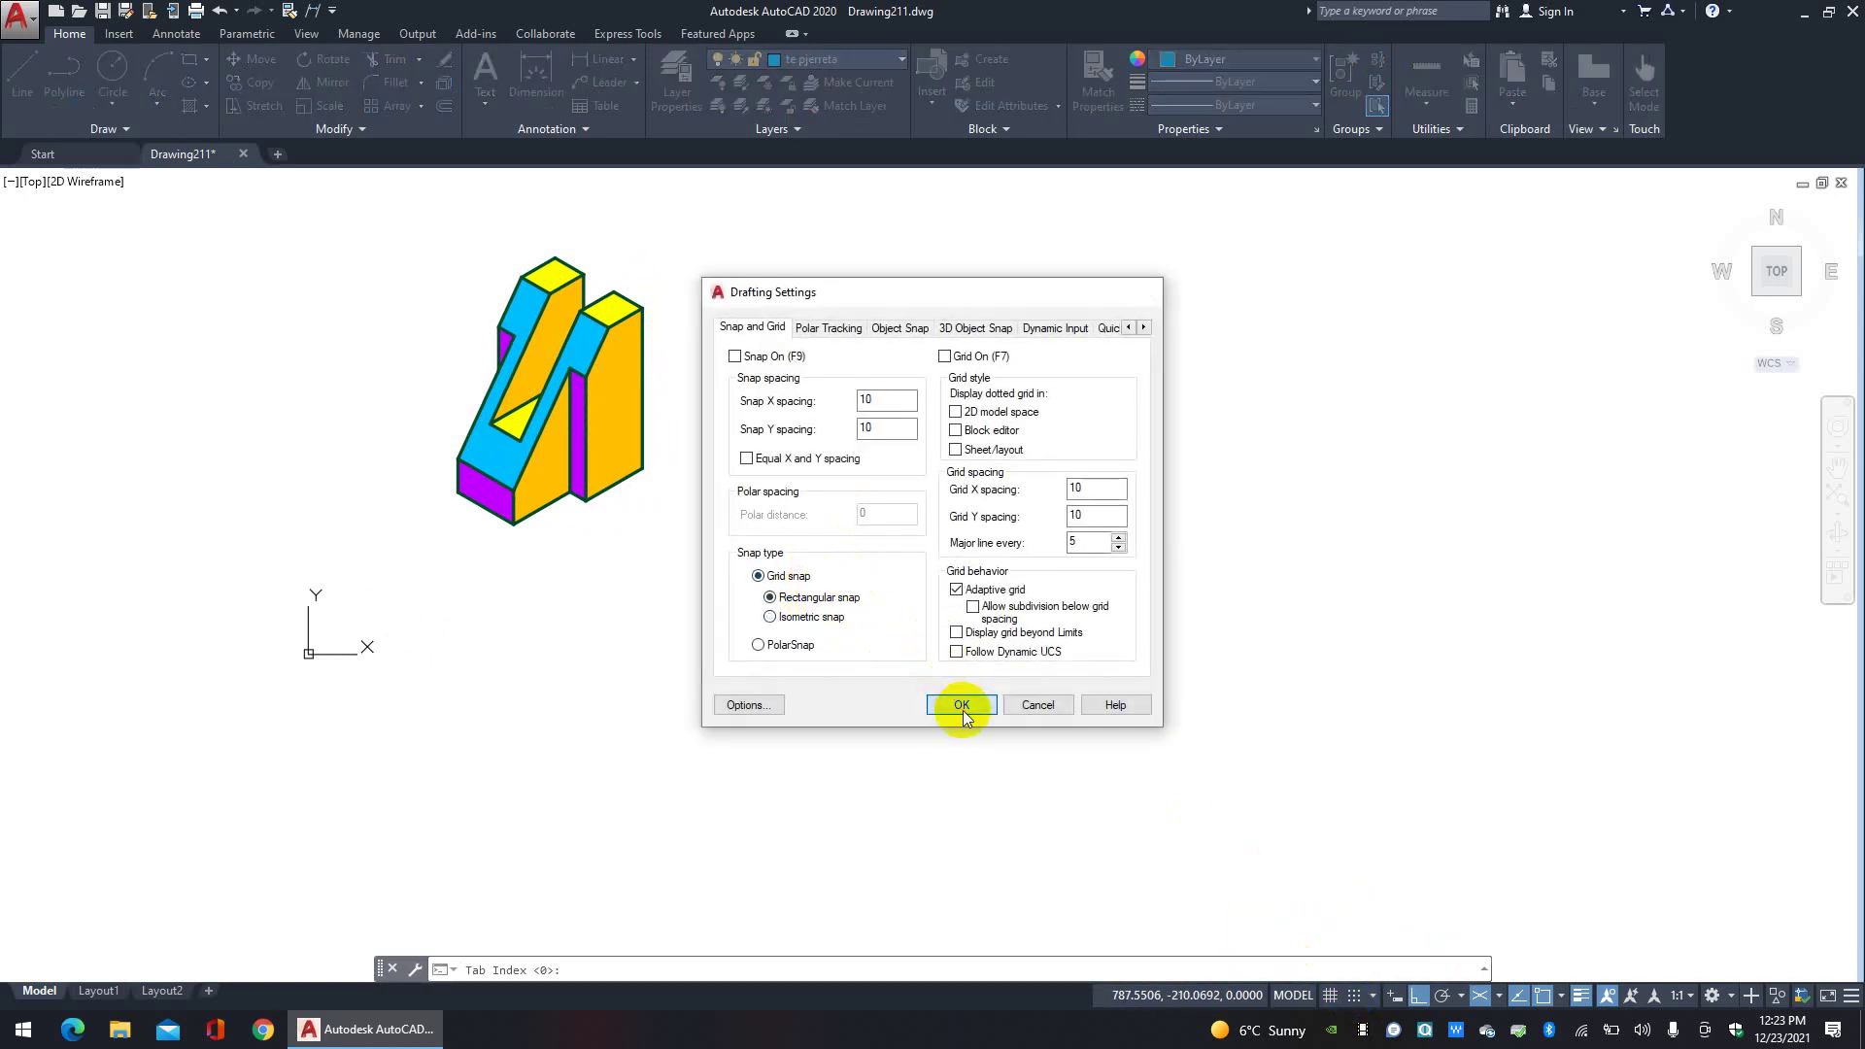
pyautogui.click(961, 707)
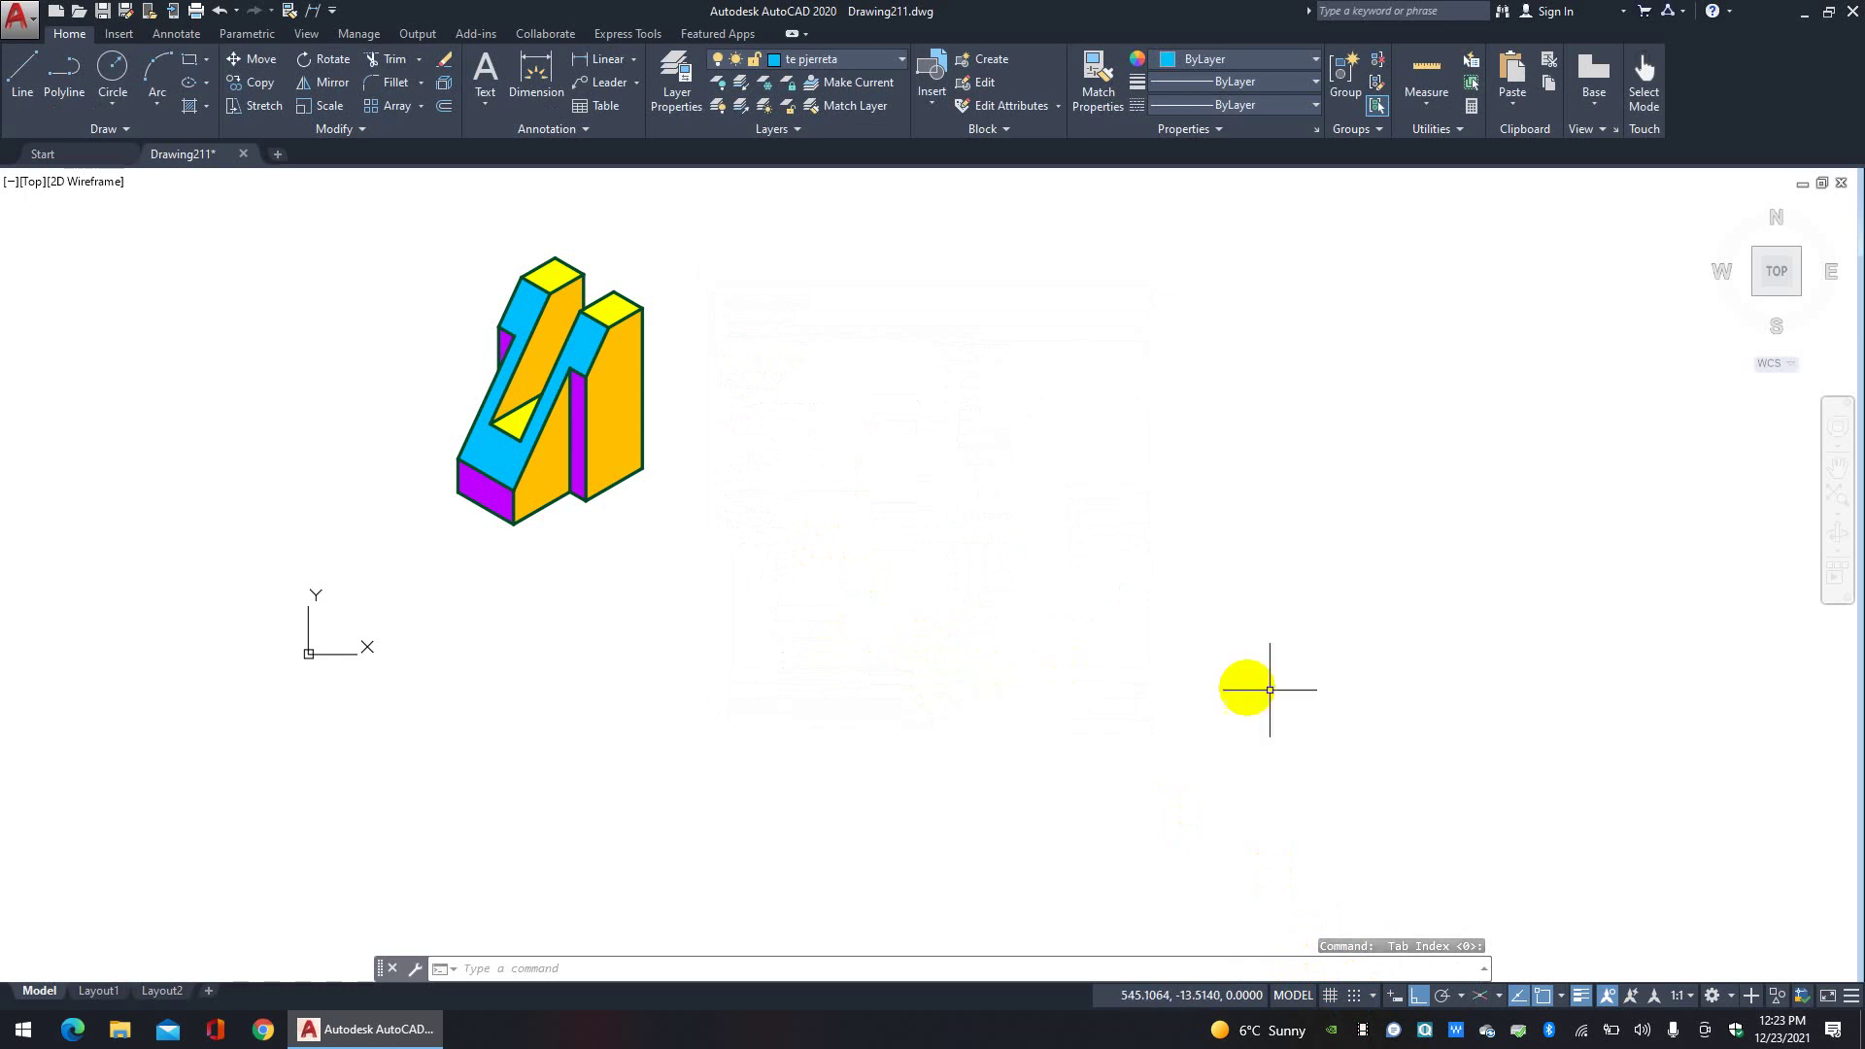
# Step: Switch to the 3D Modeling workspace and show an empty drawing area in the SW Isometric view
pyautogui.click(1731, 997)
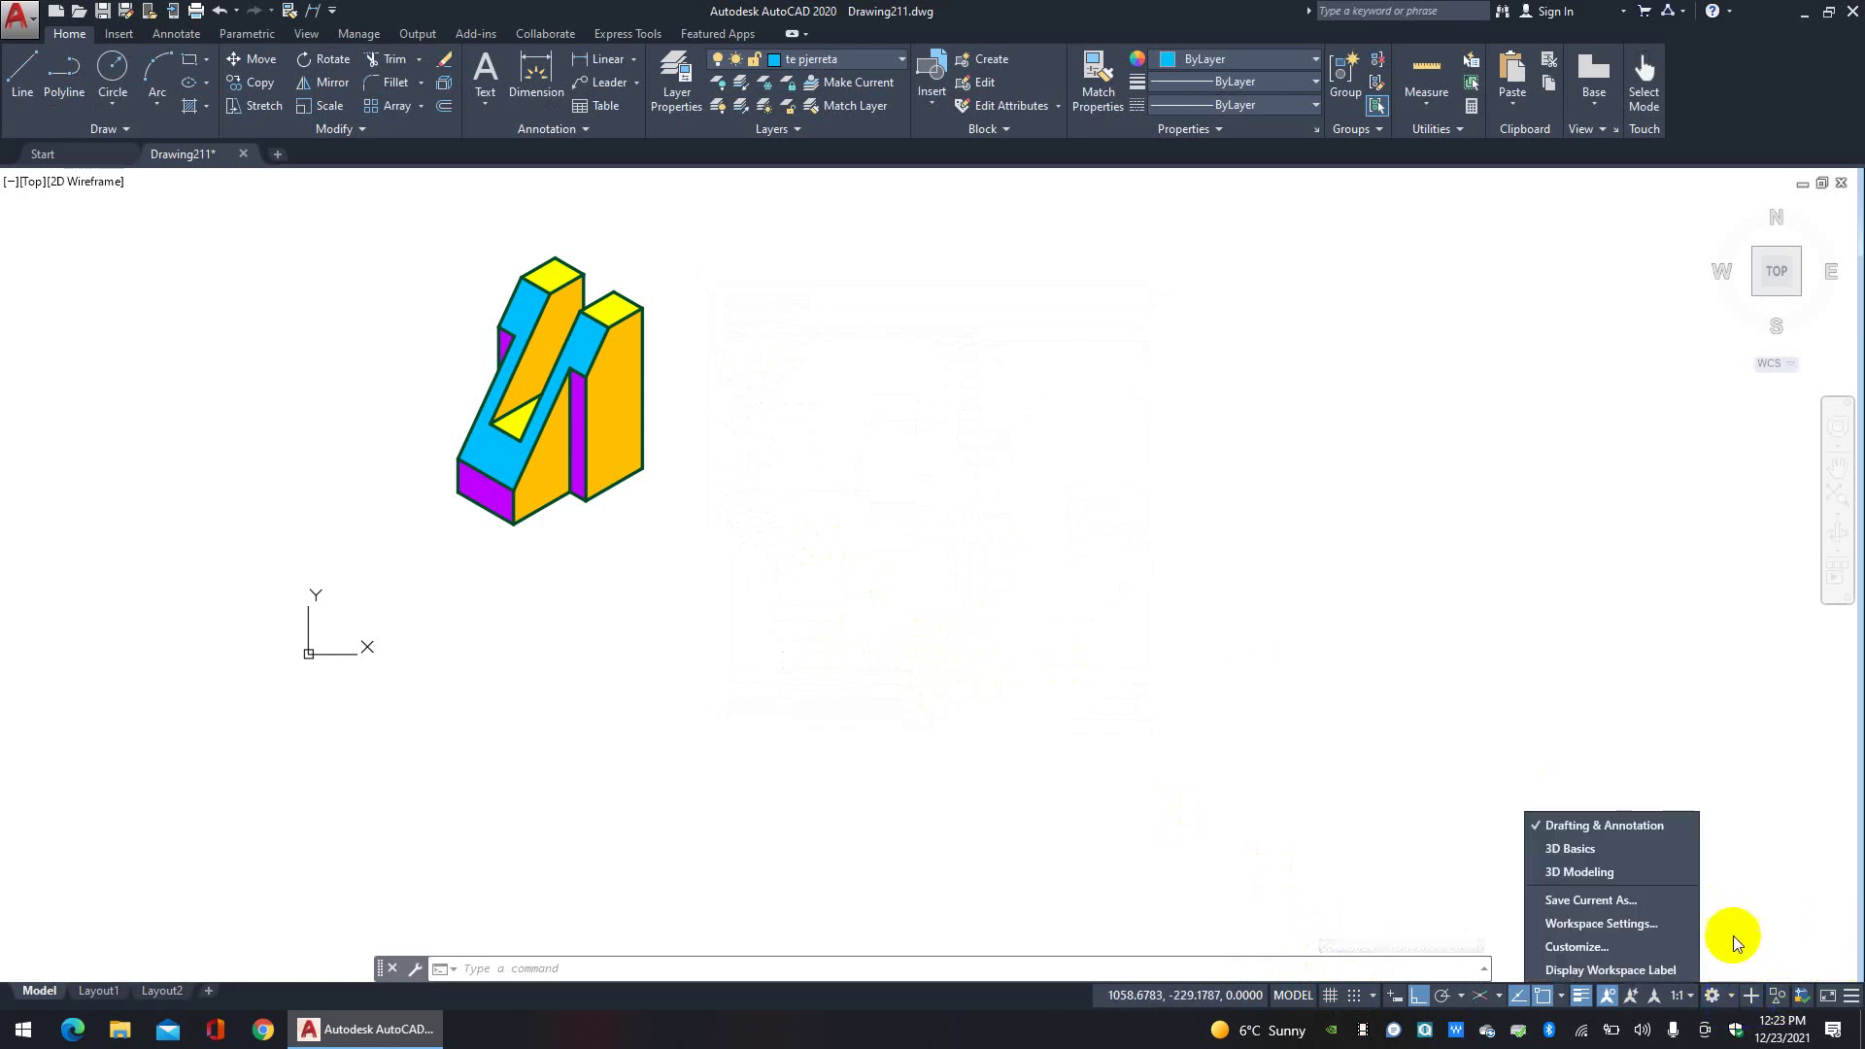
pyautogui.click(1639, 870)
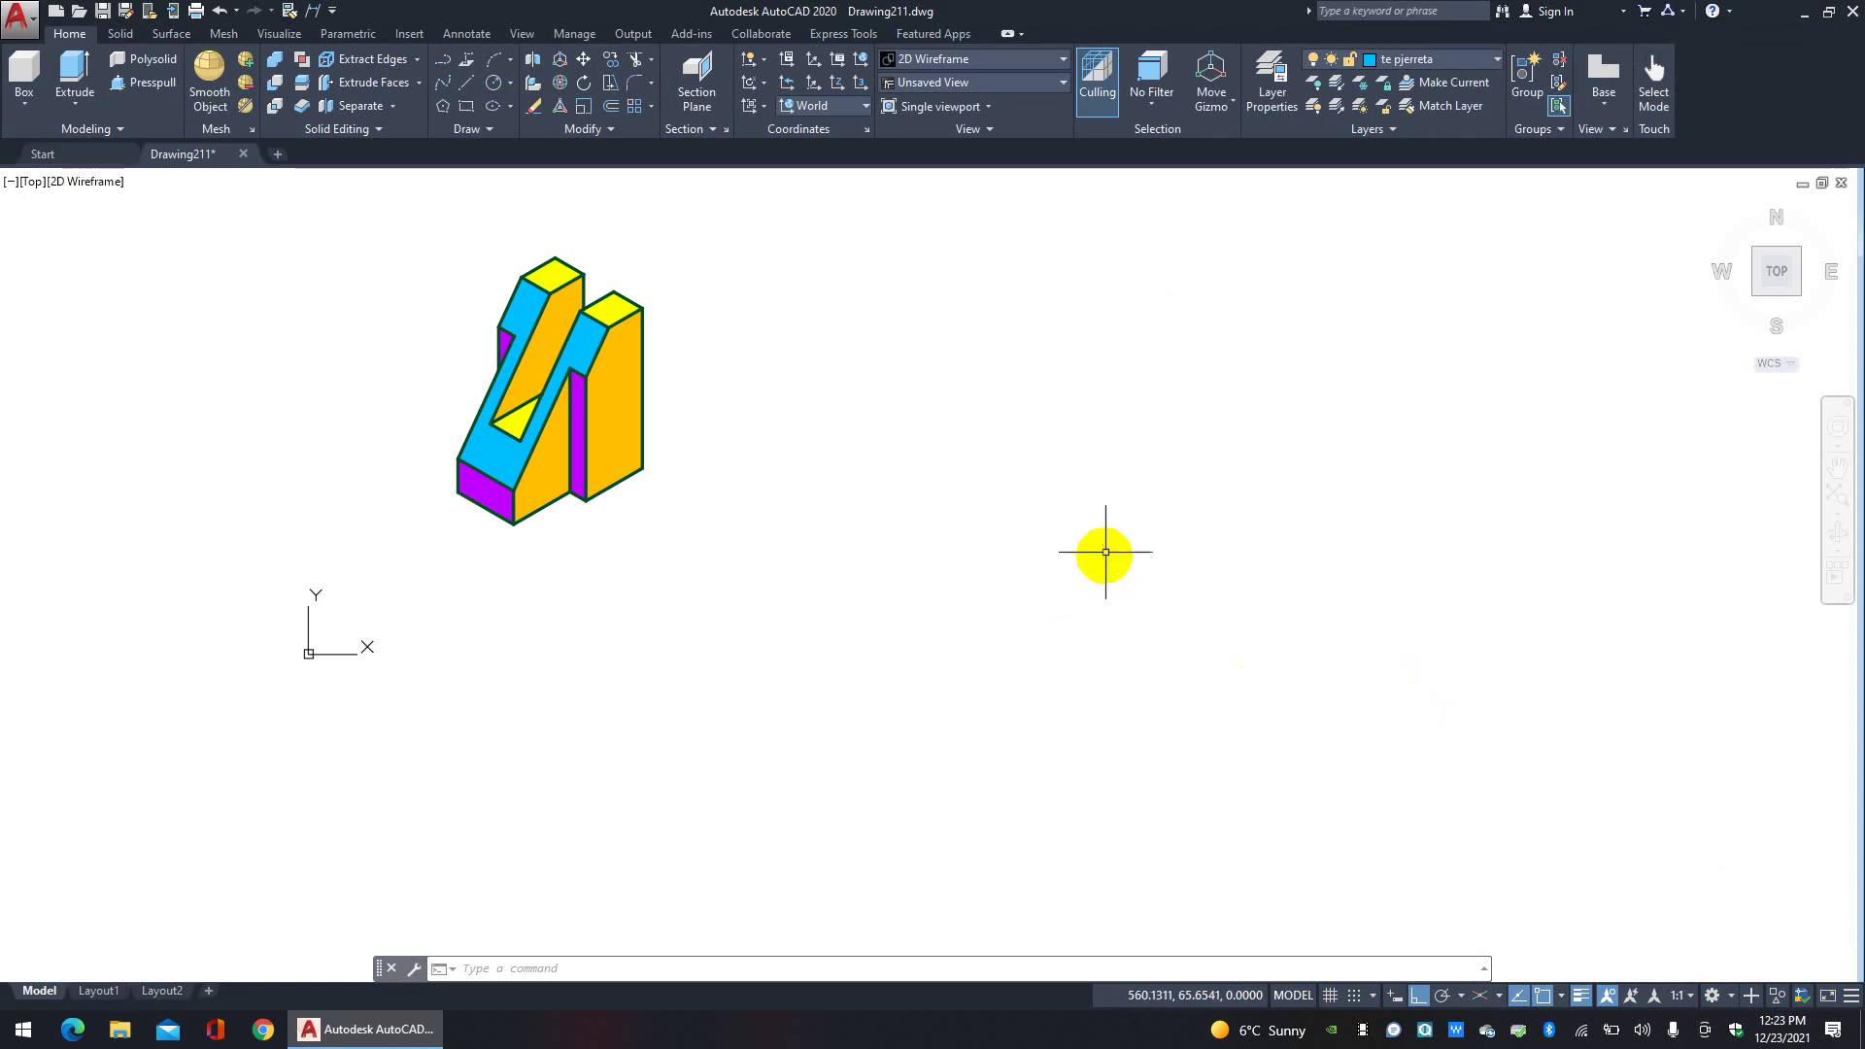
pyautogui.moveTo(1103, 549)
pyautogui.mouseDown(button='middle')
pyautogui.moveTo(754, 508)
pyautogui.moveTo(703, 528)
pyautogui.moveTo(737, 419)
pyautogui.mouseUp(button='middle')
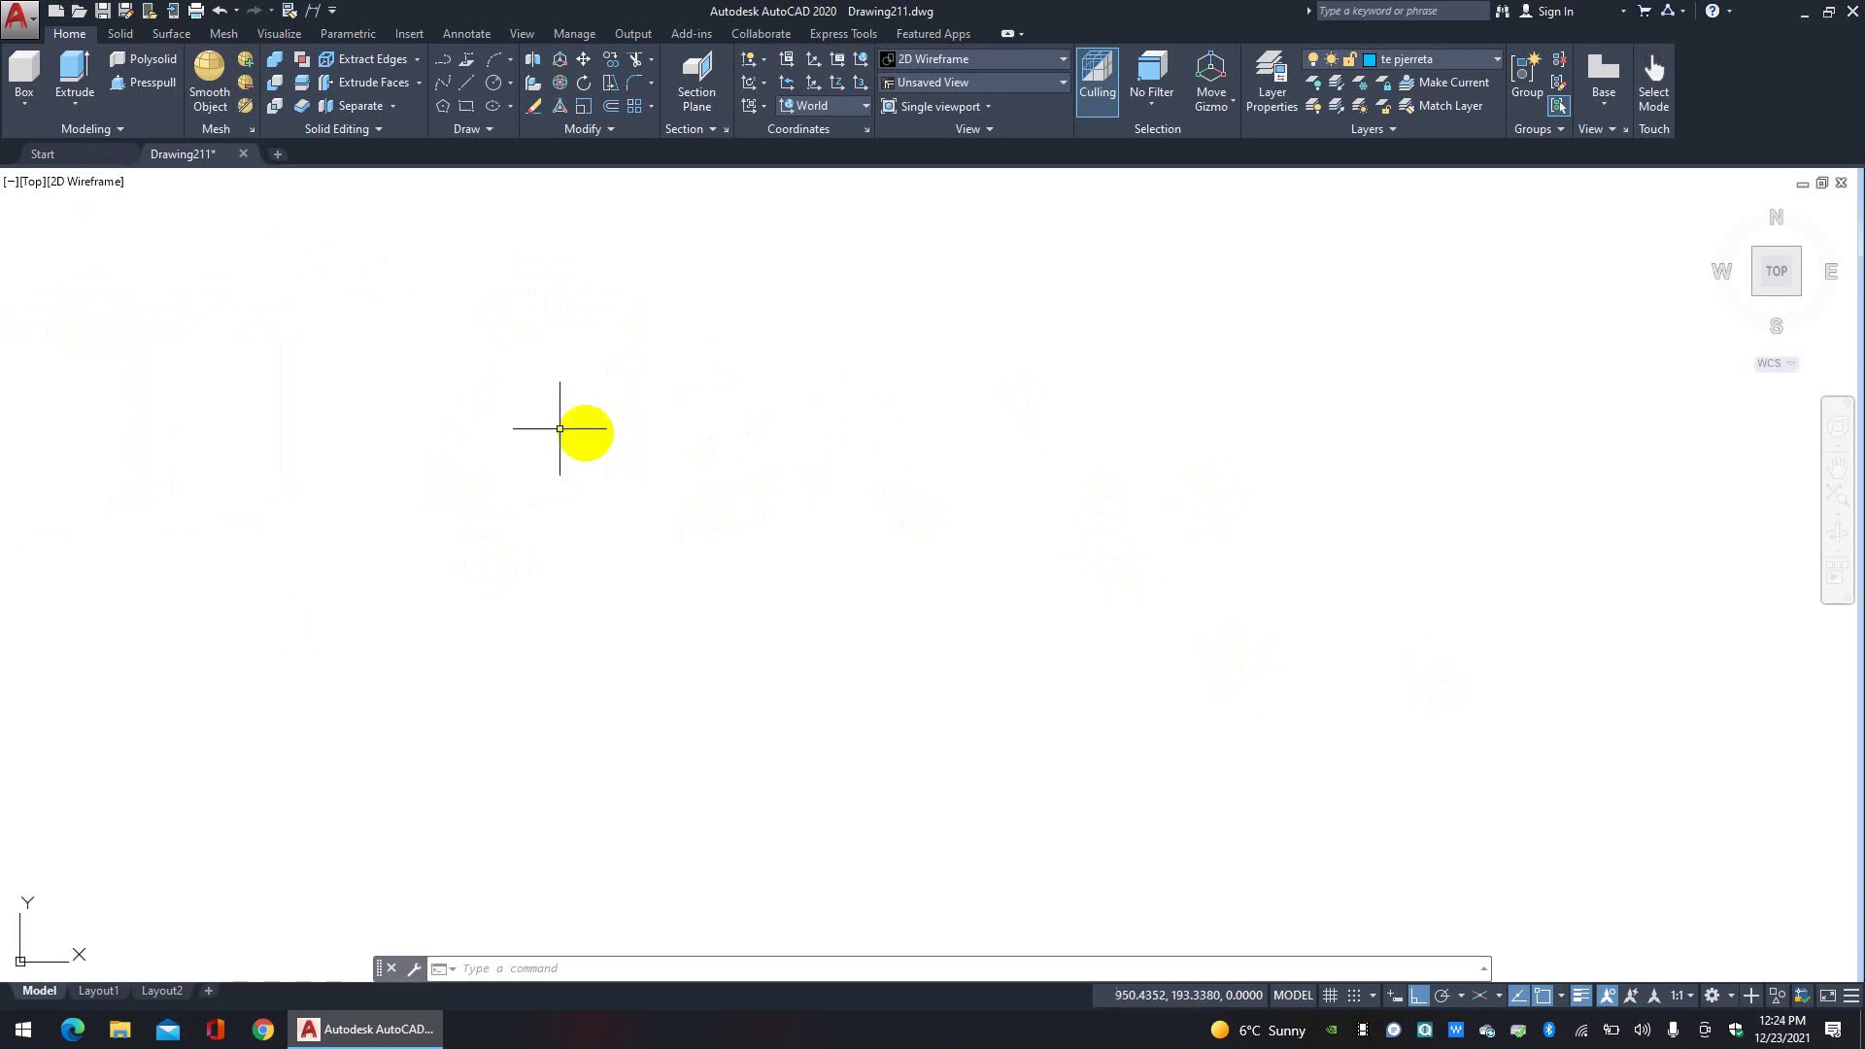
pyautogui.click(121, 34)
pyautogui.click(41, 60)
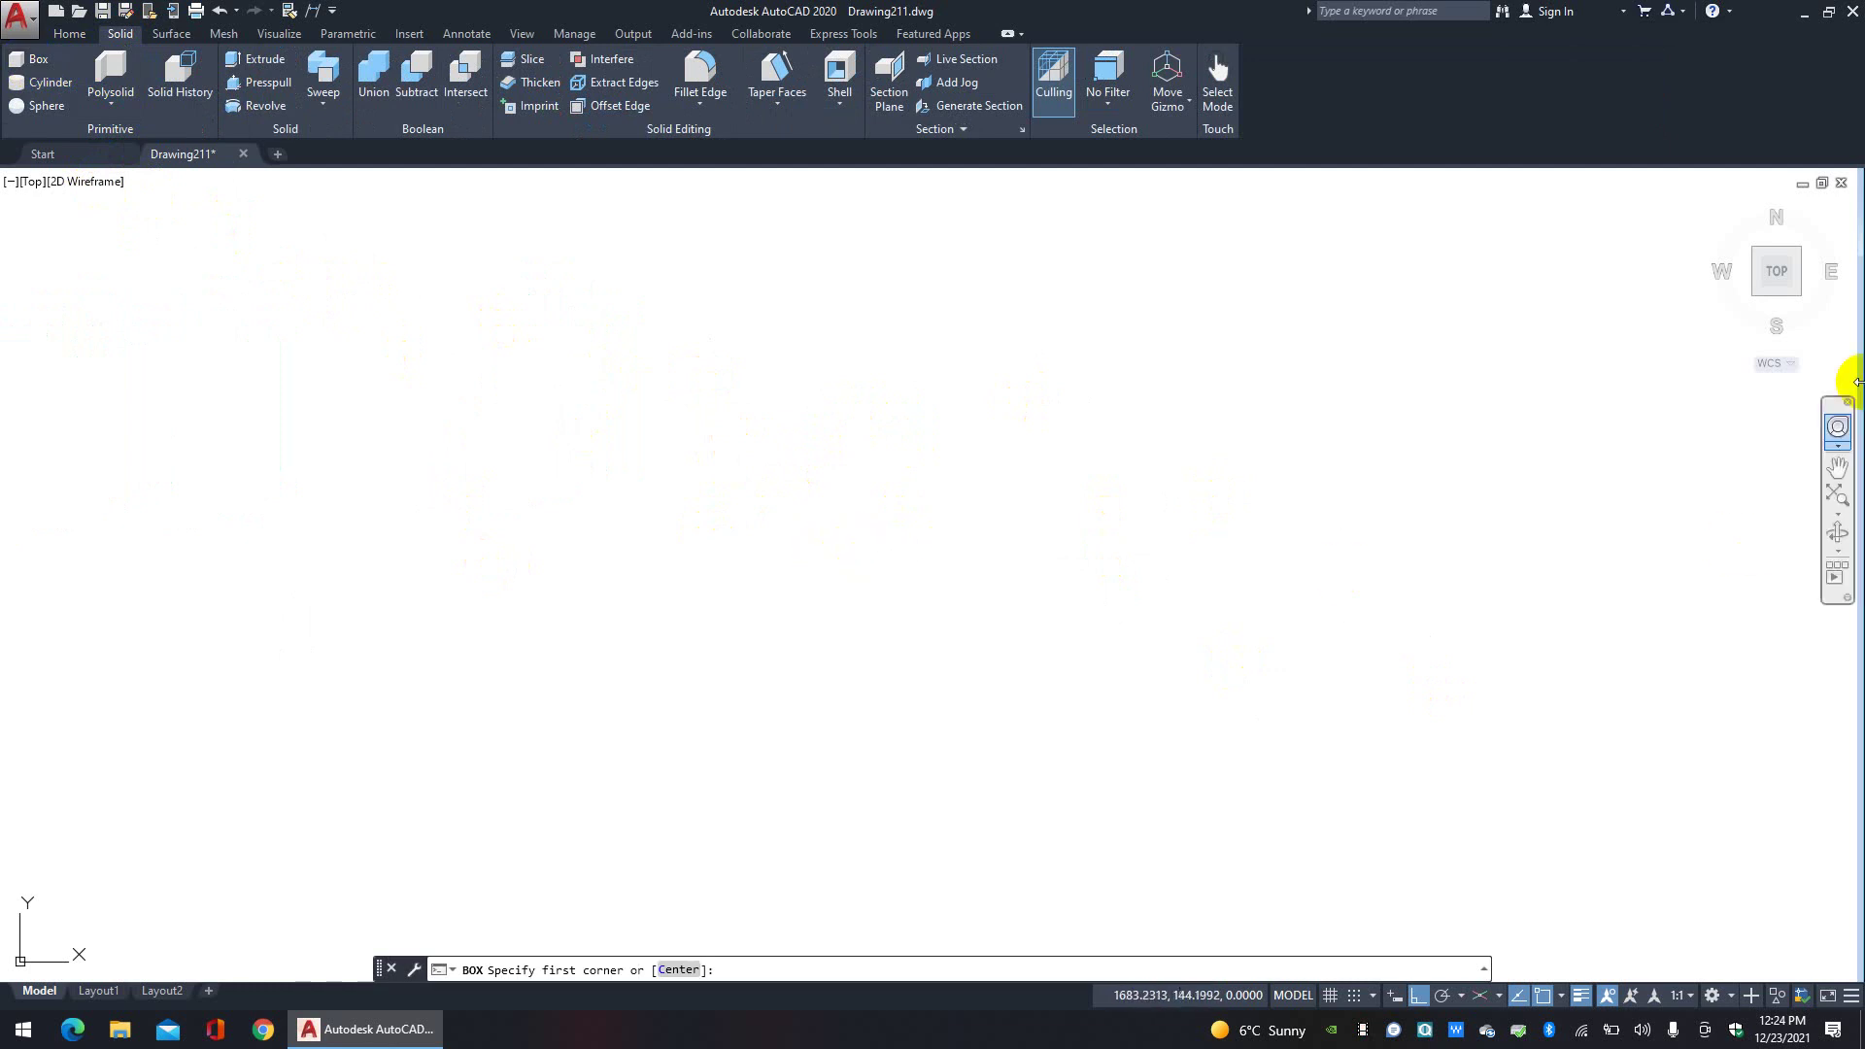
pyautogui.click(1756, 292)
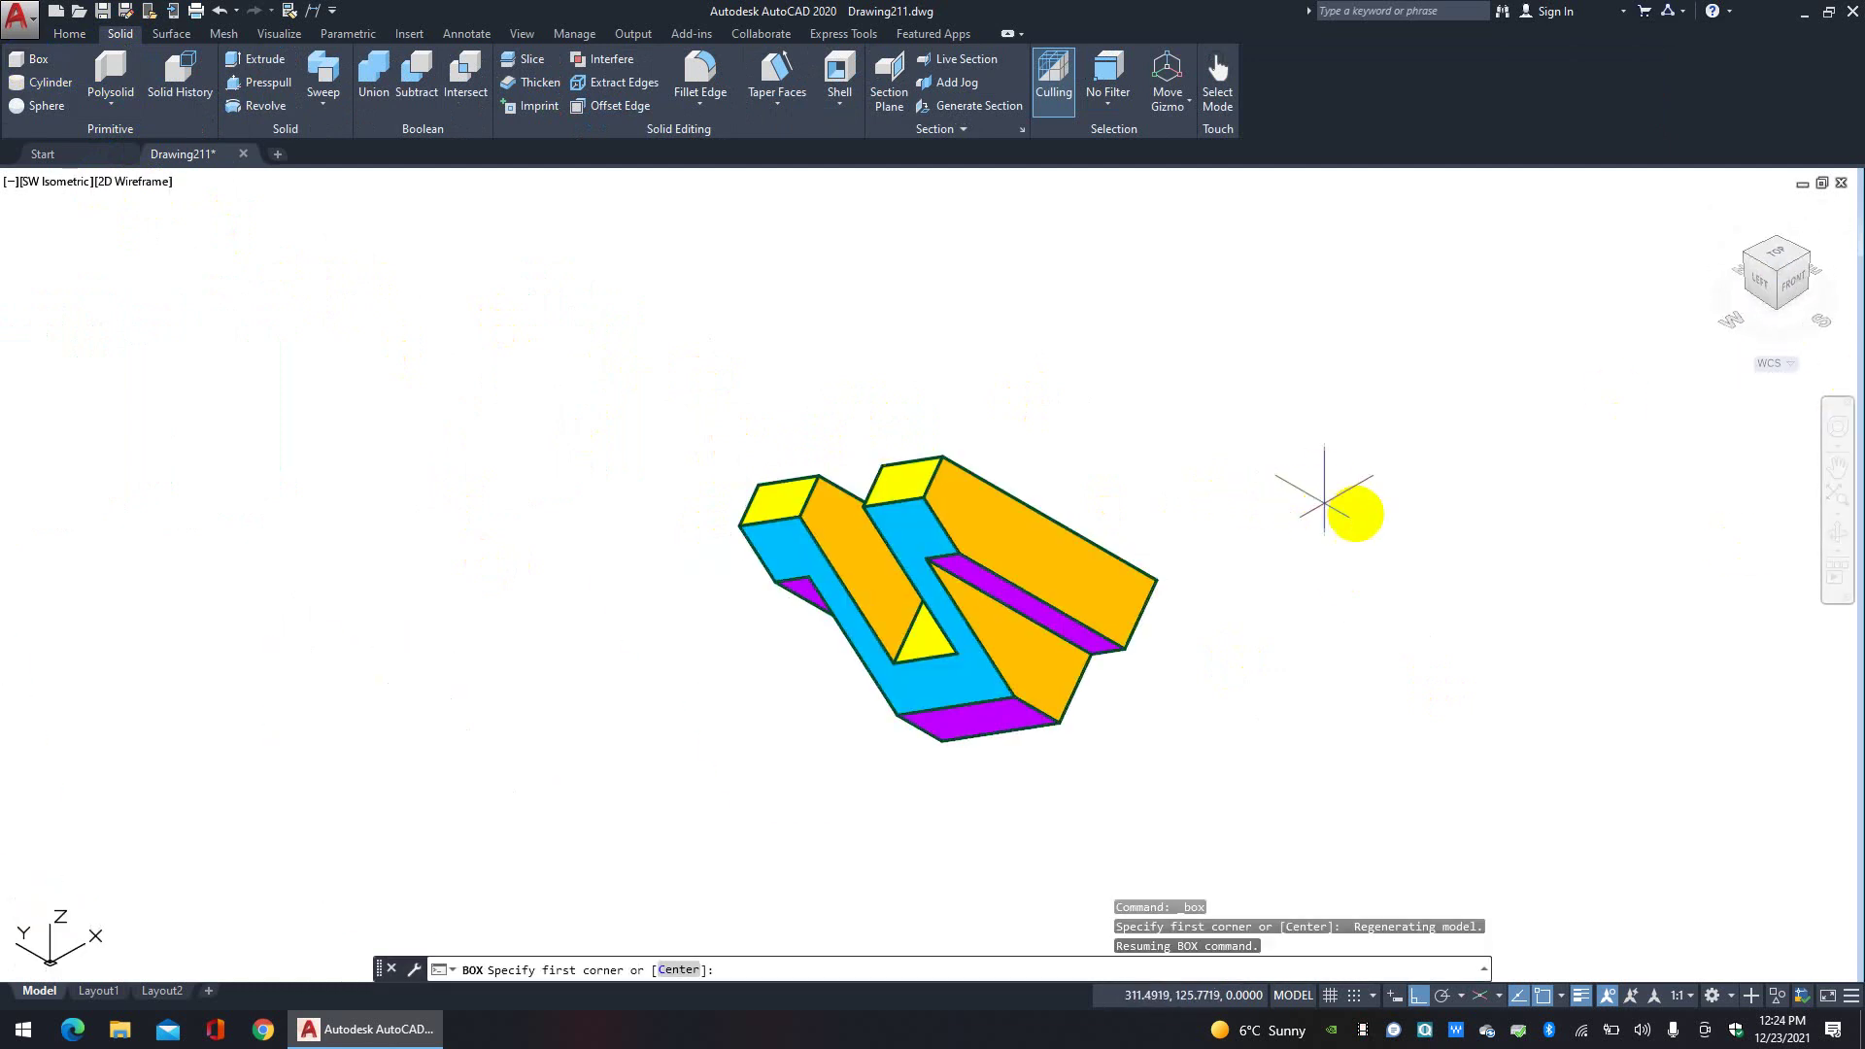
pyautogui.moveTo(1493, 525); pyautogui.dragTo(1341, 518, button='middle')
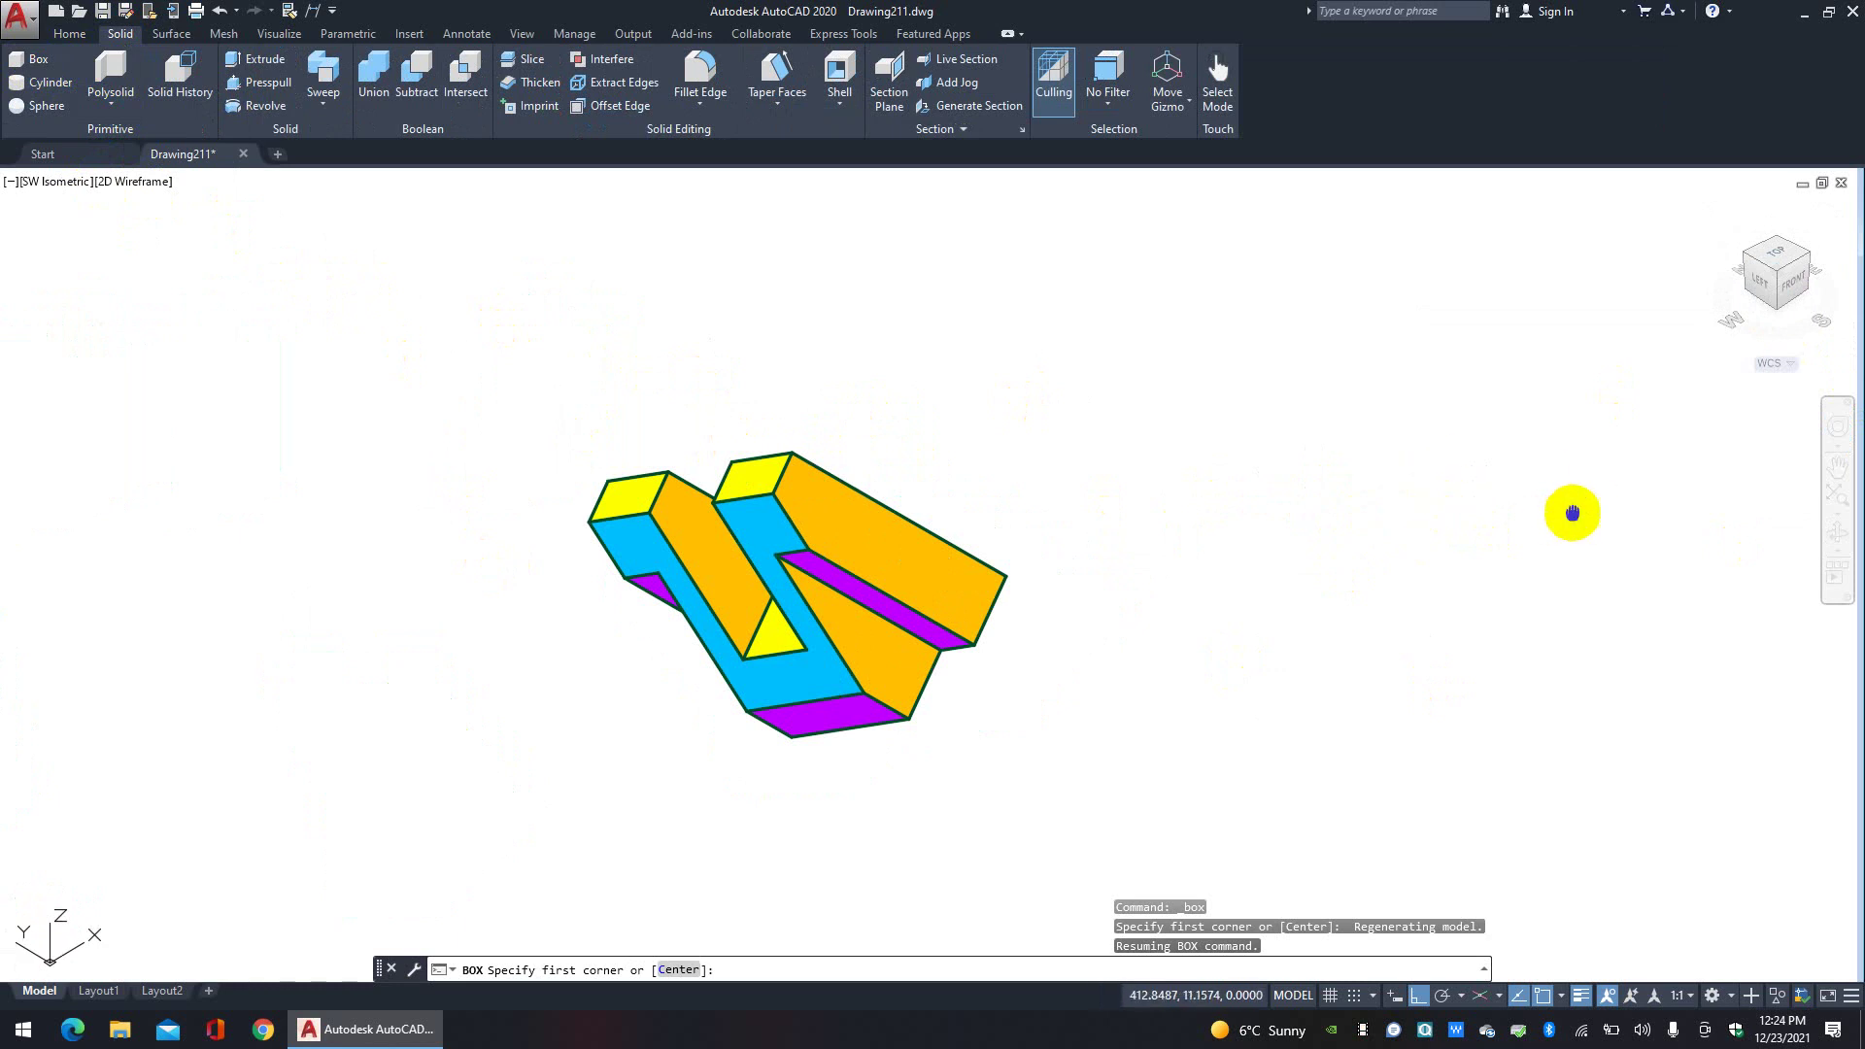
pyautogui.moveTo(1570, 511); pyautogui.dragTo(728, 533, button='middle')
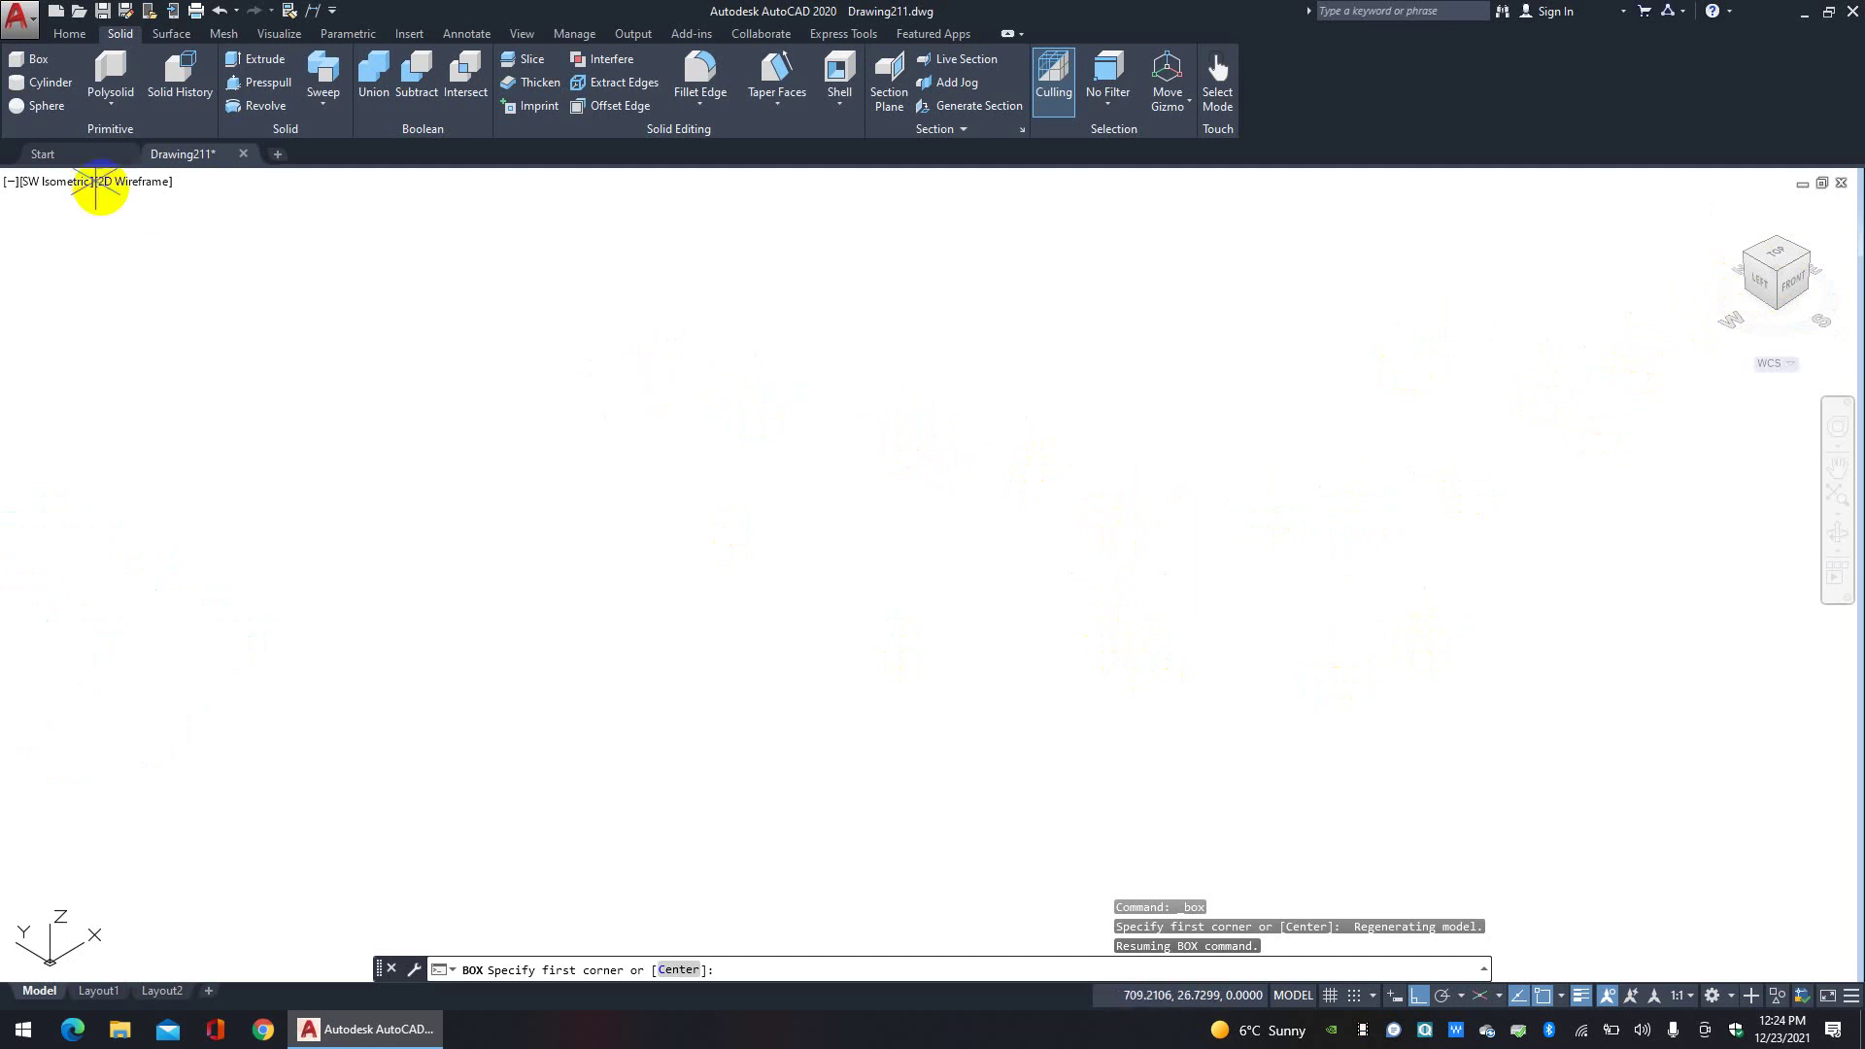
# Step: Draw a freehand solid box about 174 units high in the empty area
pyautogui.click(29, 59)
pyautogui.click(876, 545)
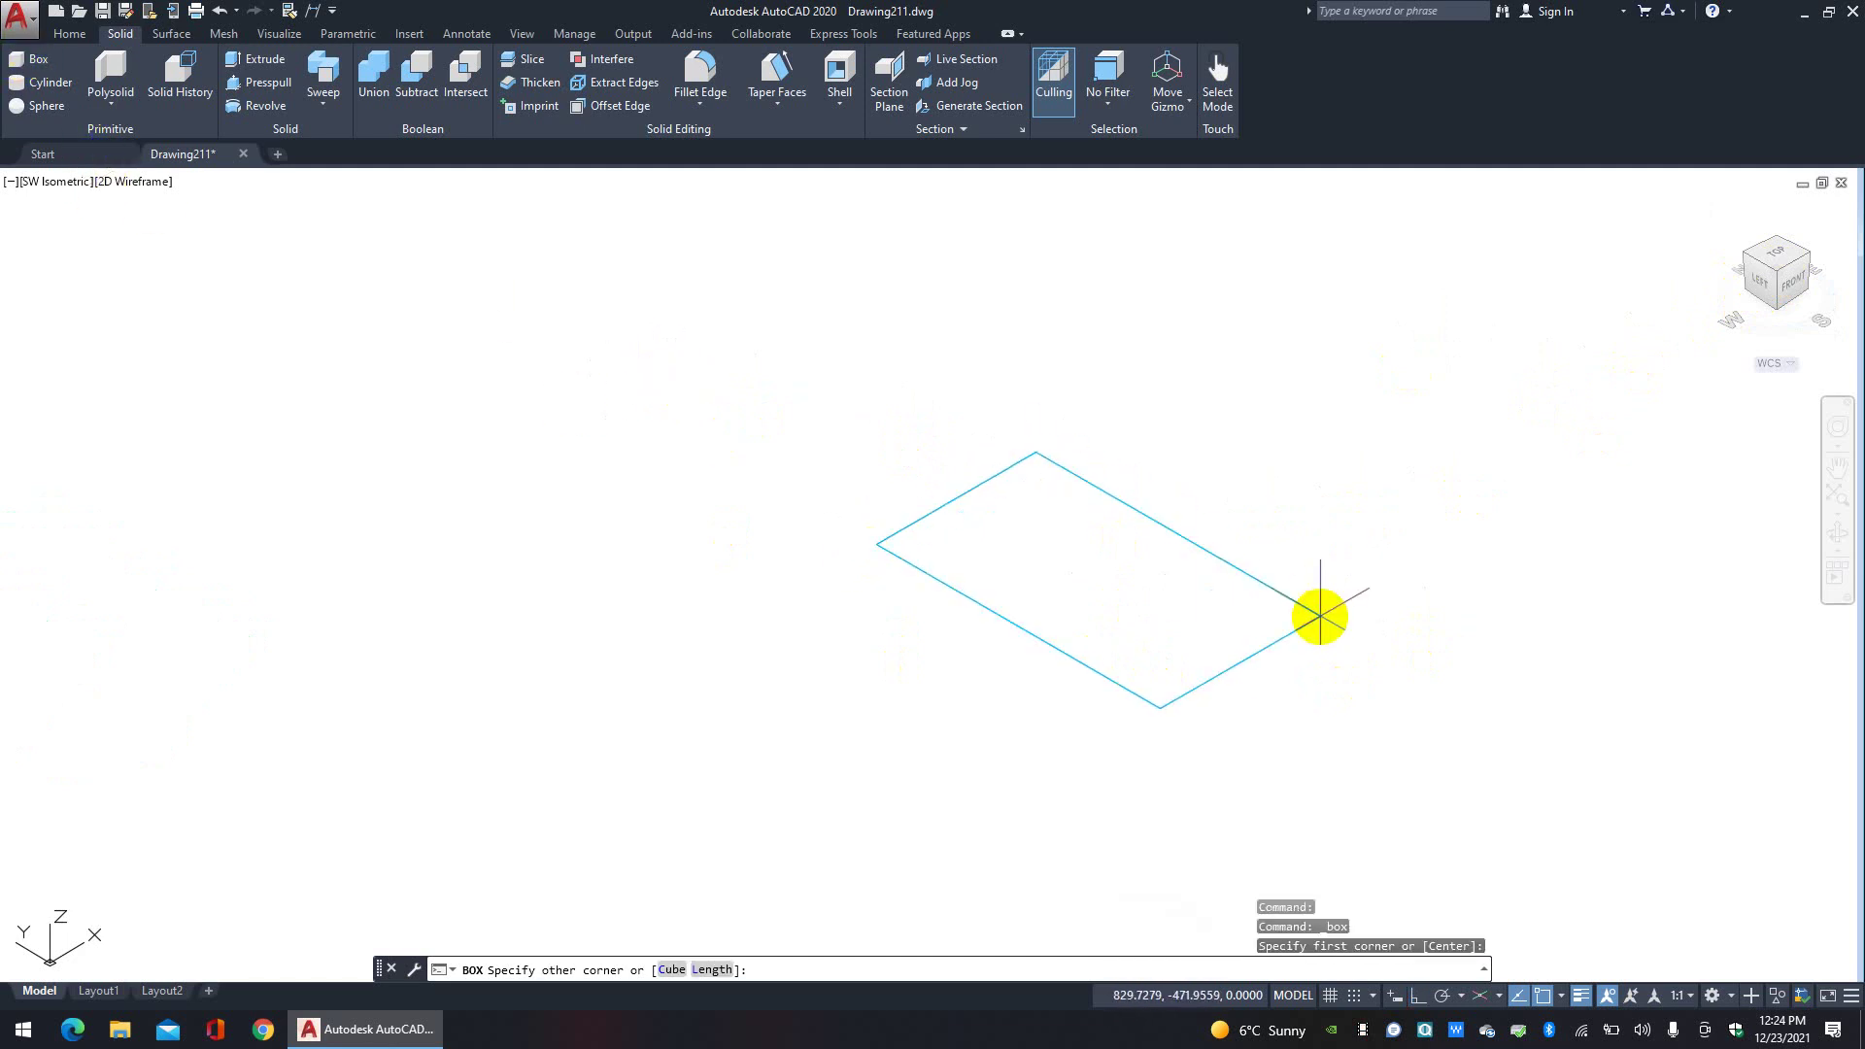
pyautogui.click(1320, 618)
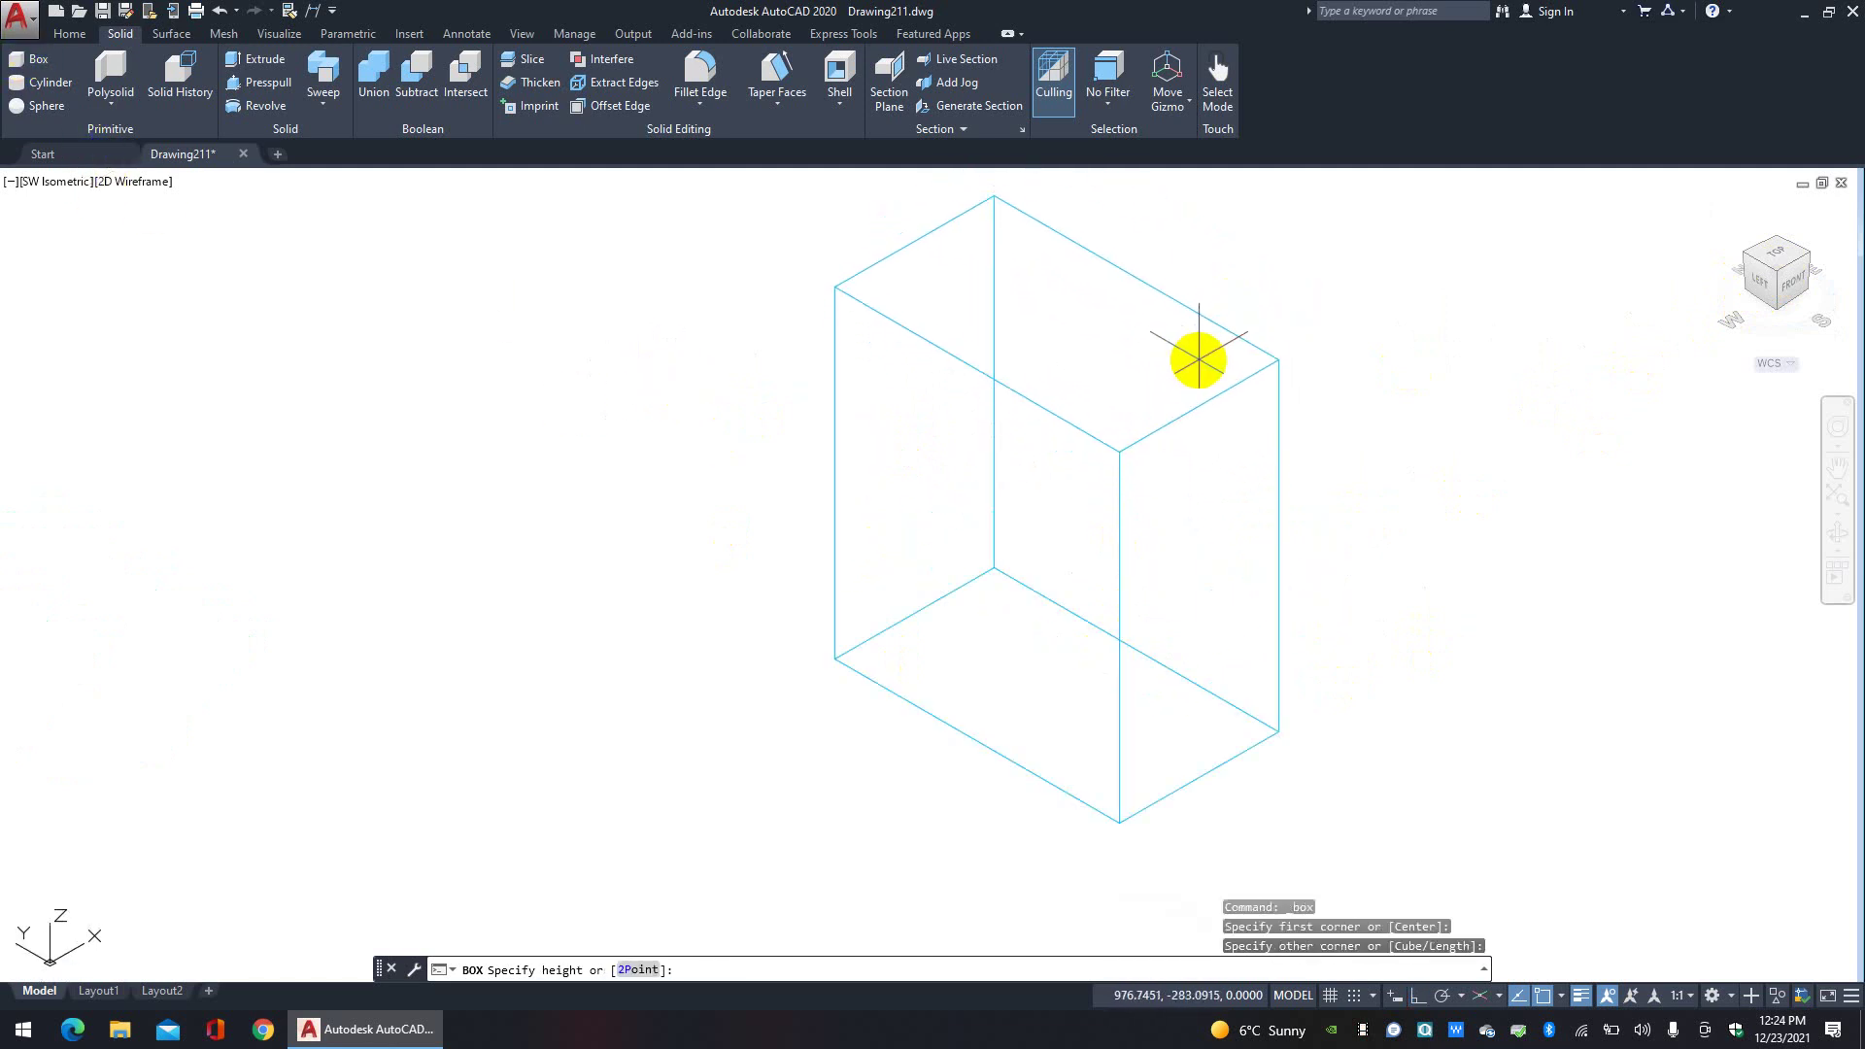
pyautogui.click(1201, 351)
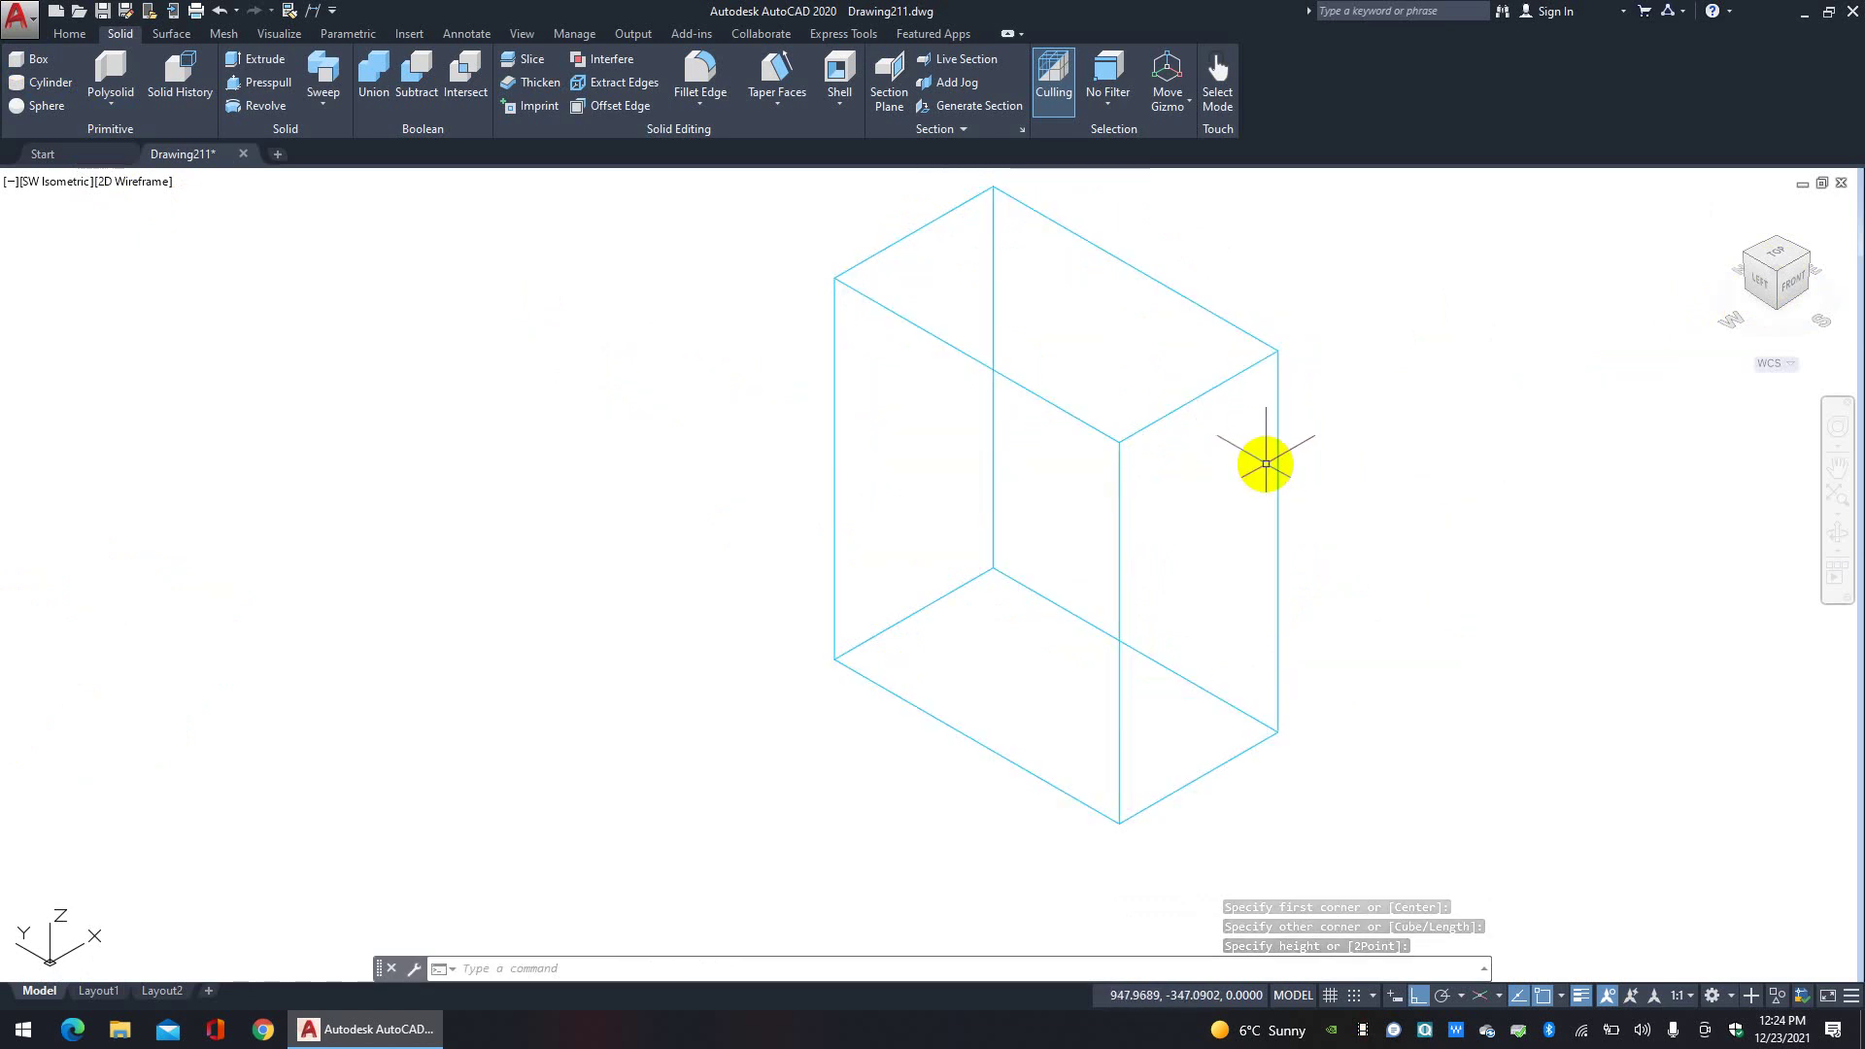
# Step: Move the solid box to the Konture layer
pyautogui.click(1322, 482)
pyautogui.click(1124, 271)
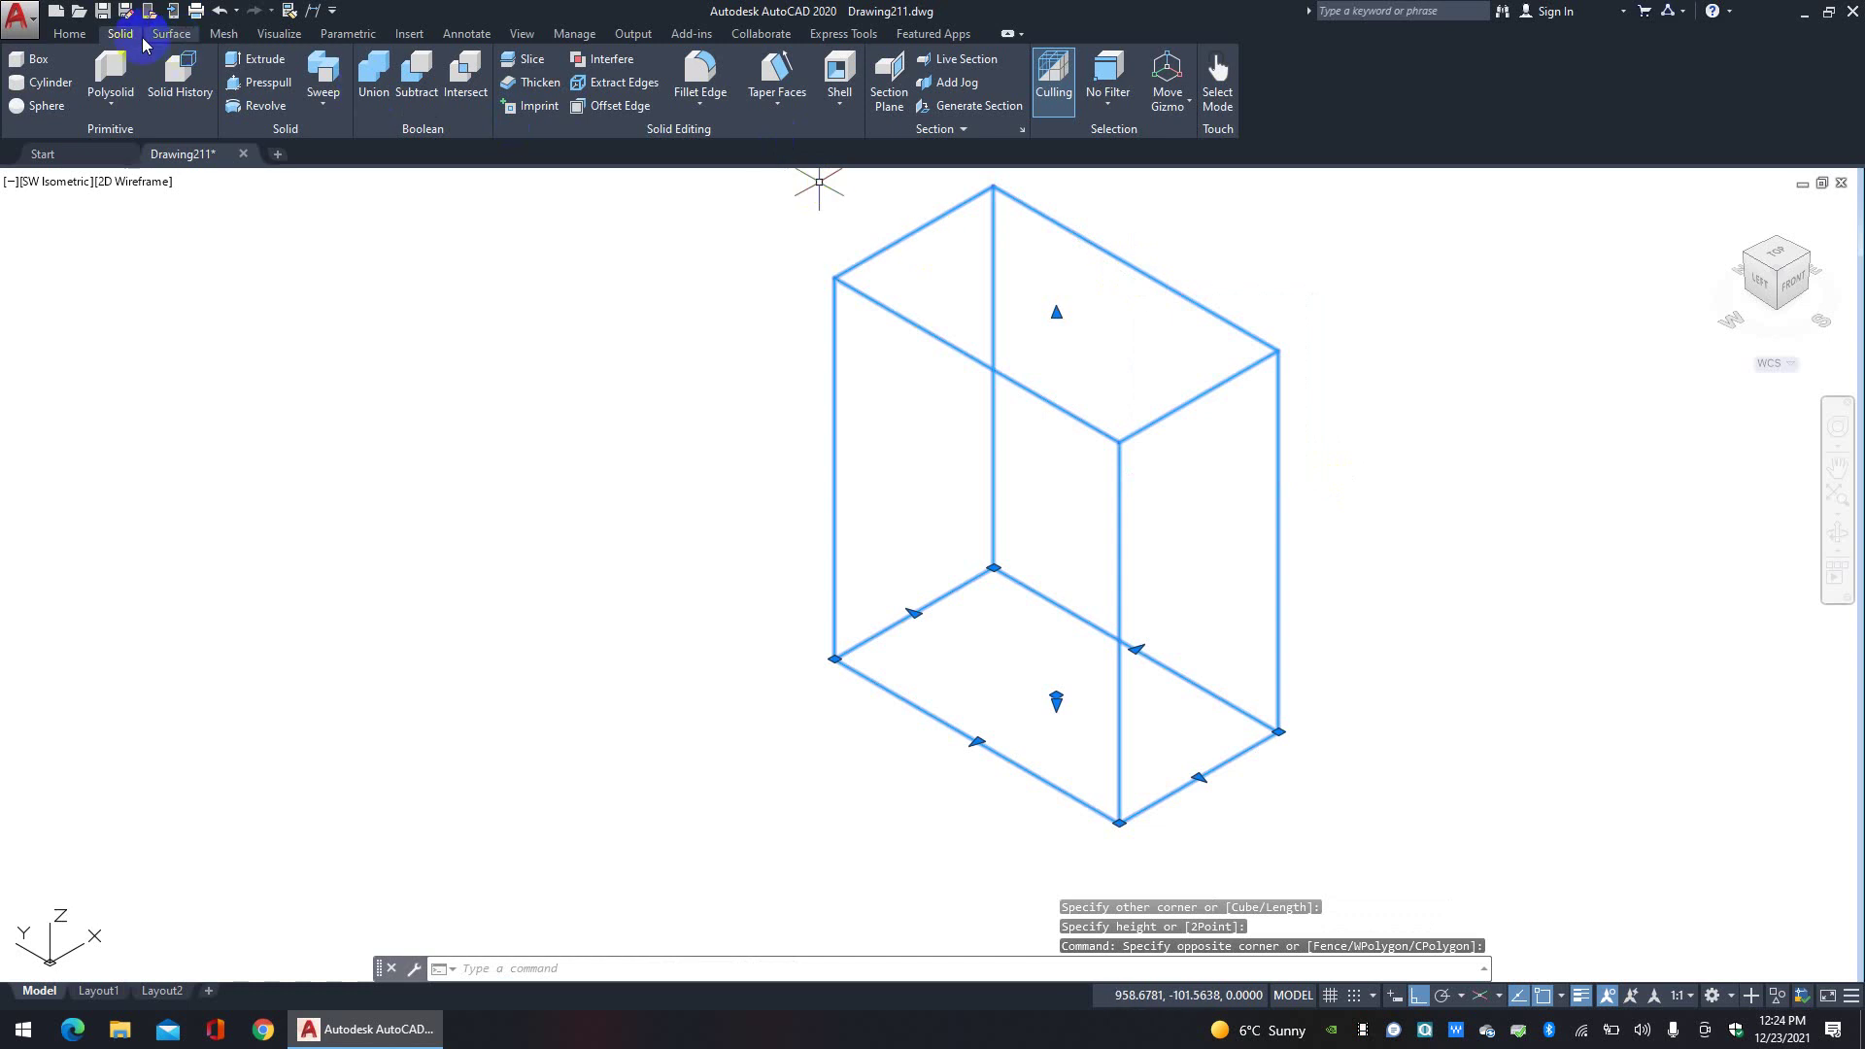
pyautogui.click(69, 35)
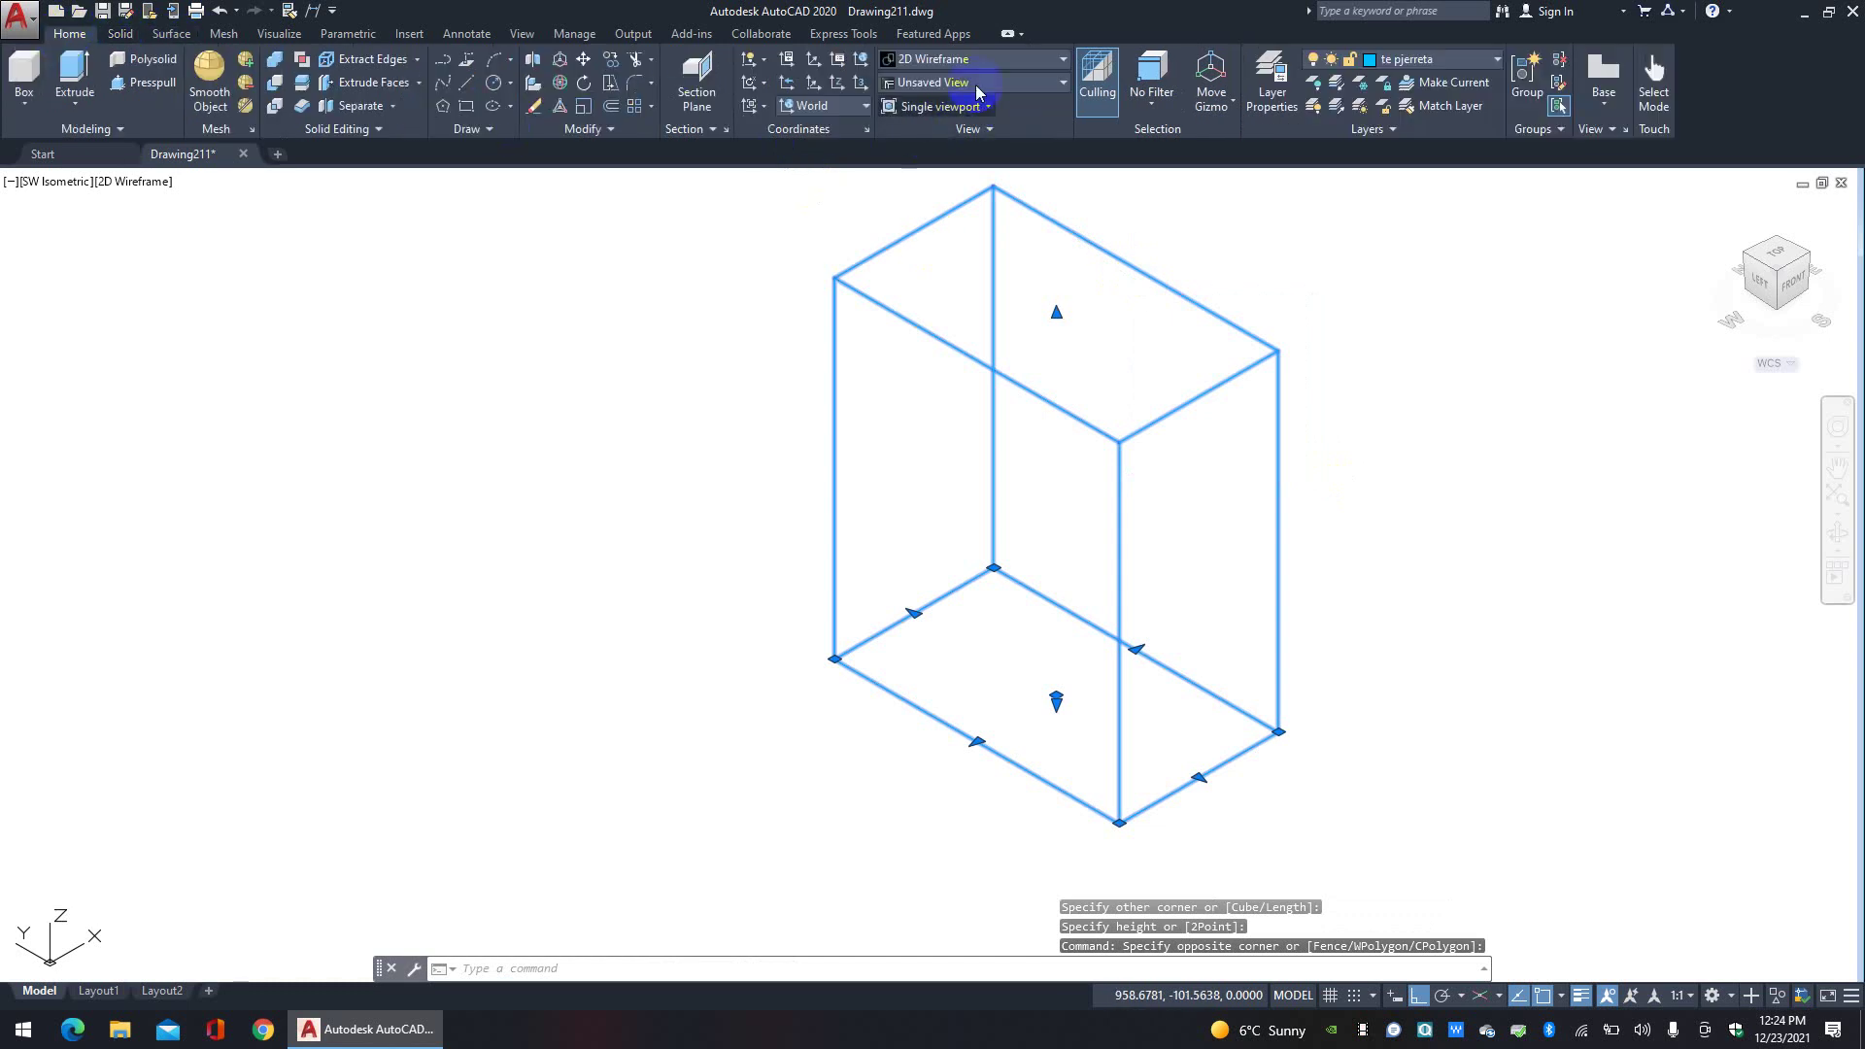
pyautogui.click(1468, 67)
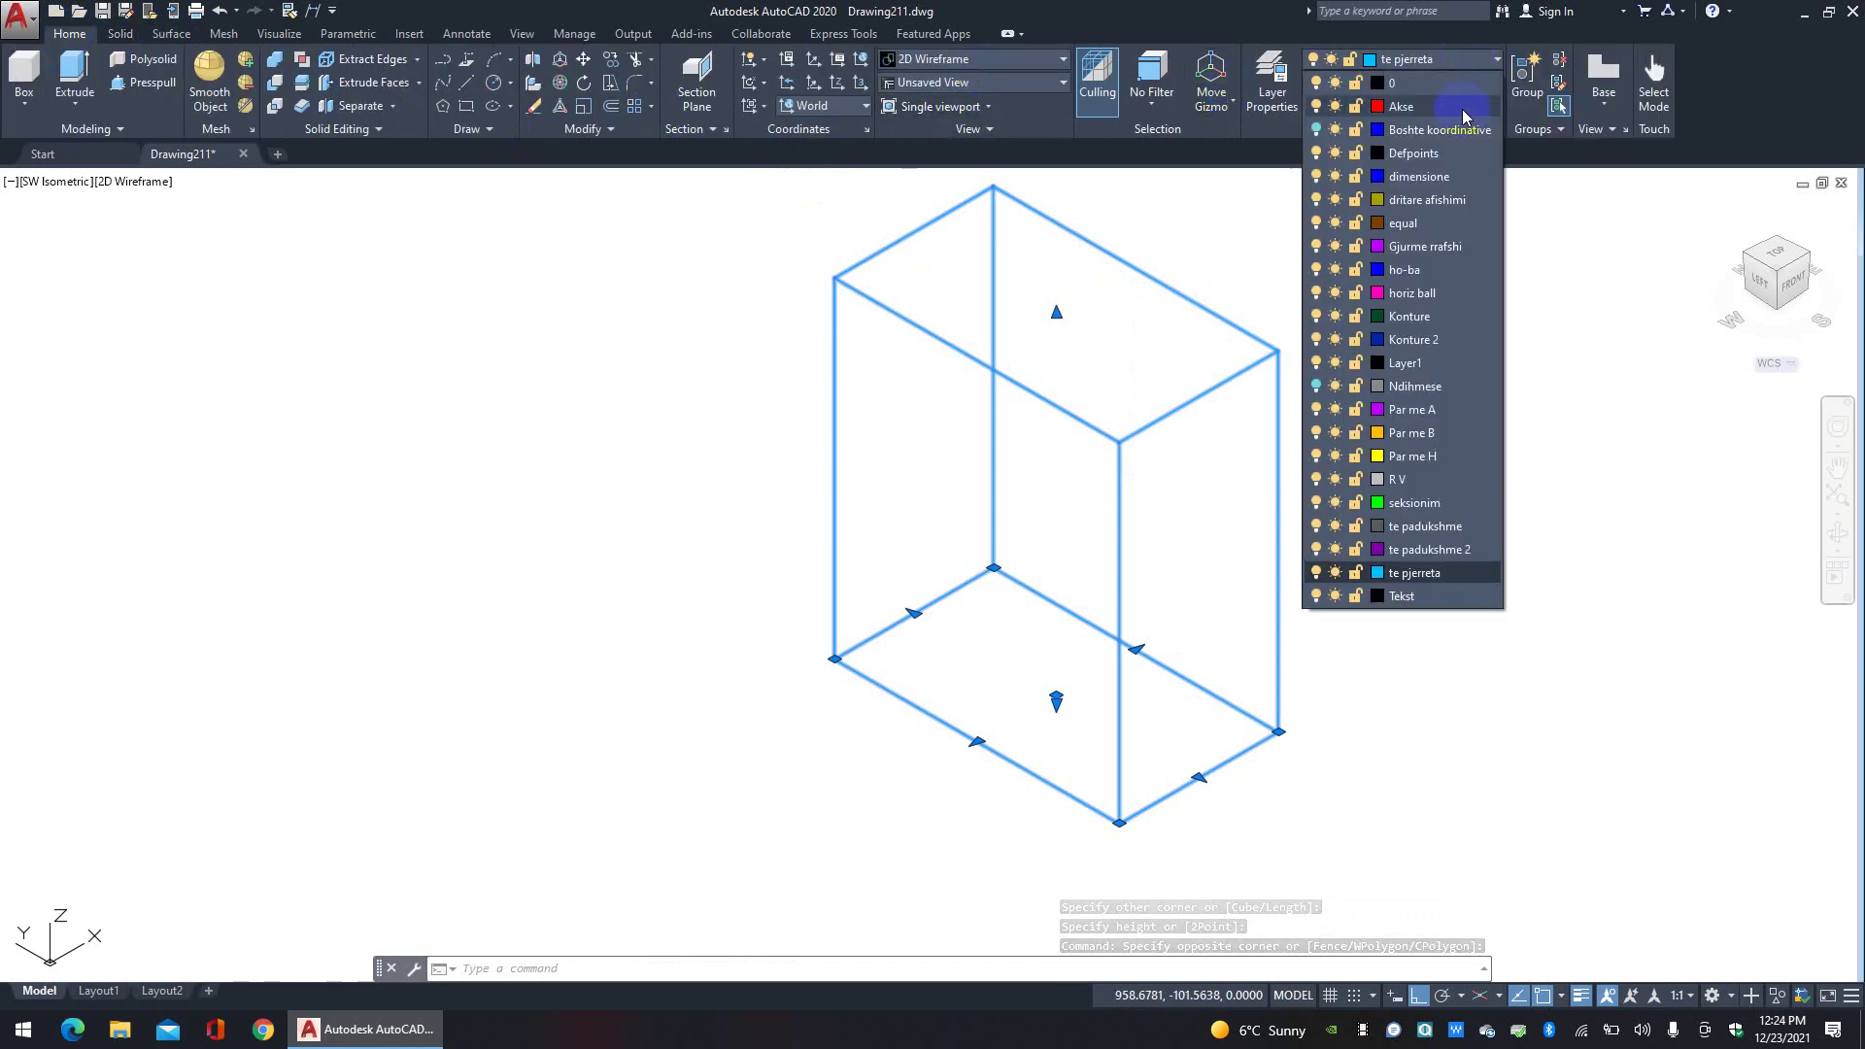
pyautogui.click(1435, 321)
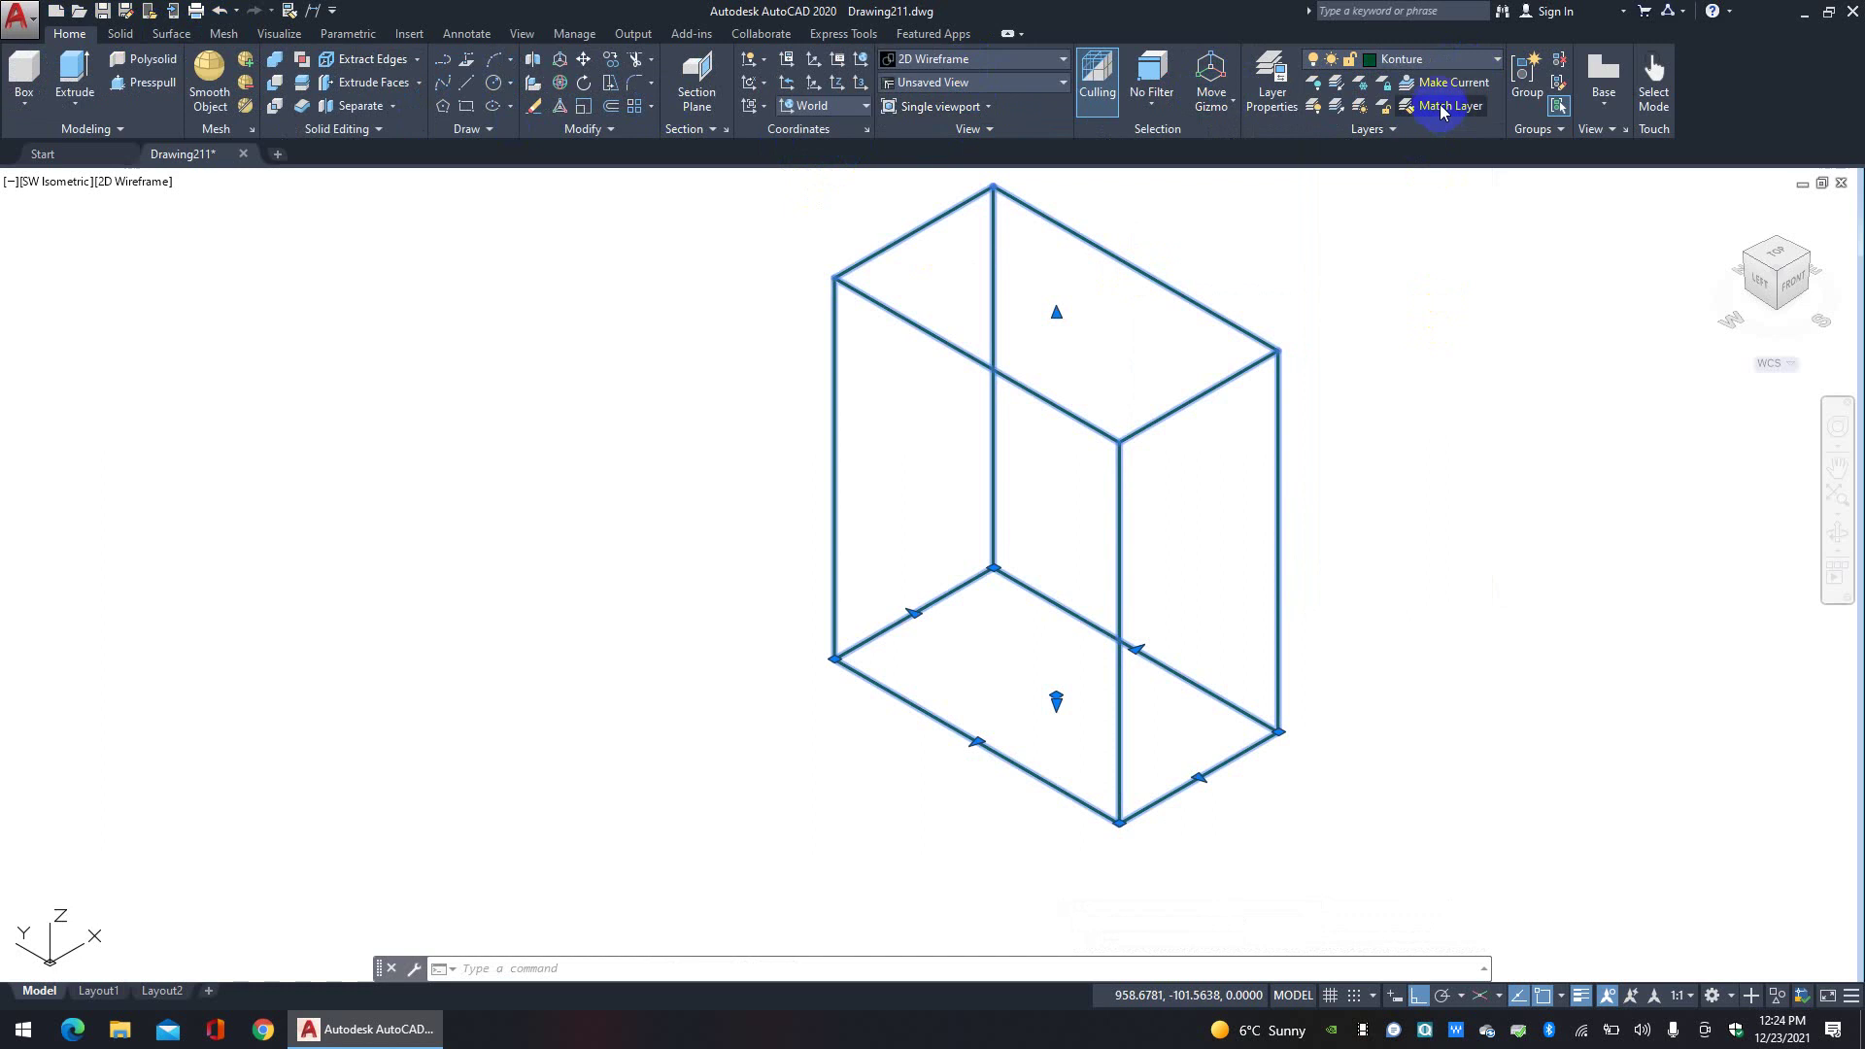
pyautogui.press('Escape')
pyautogui.press('Escape')
# Step: Make Konture the current layer and display the model in the Conceptual visual style
pyautogui.click(1451, 60)
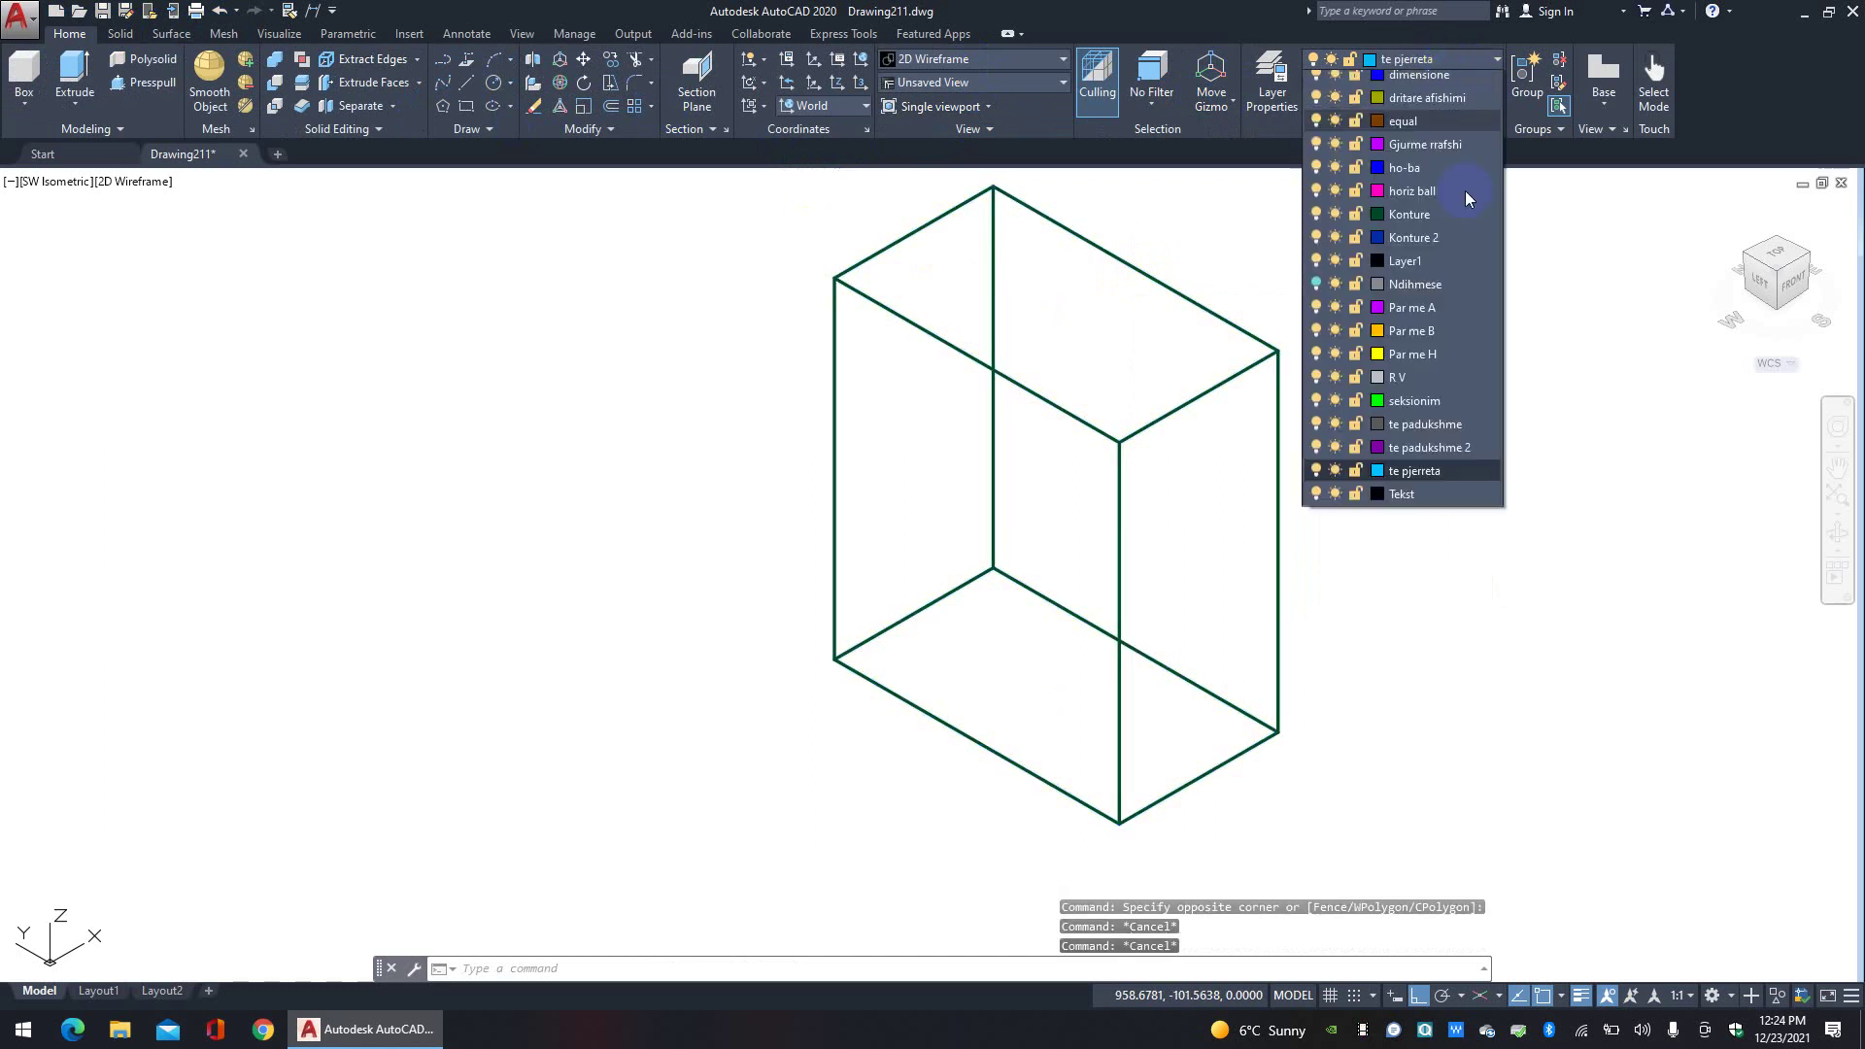
pyautogui.click(1438, 317)
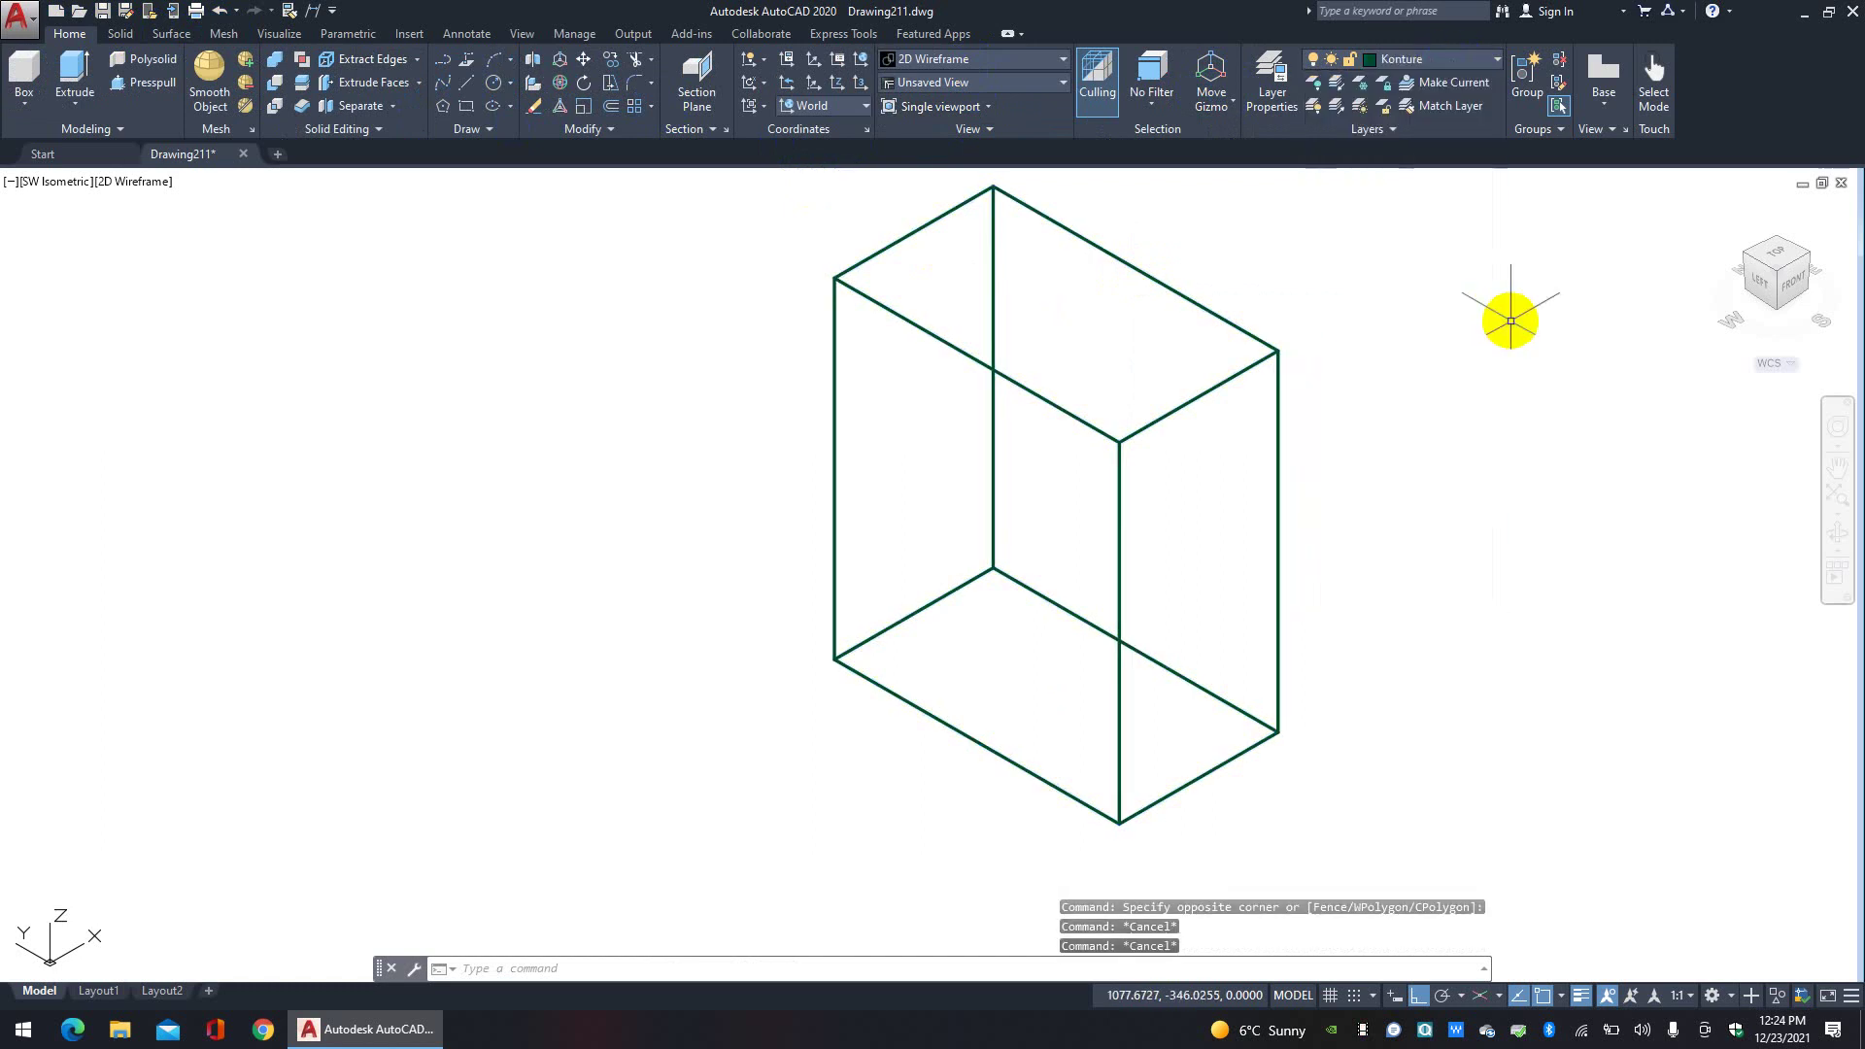
pyautogui.click(142, 184)
pyautogui.click(199, 250)
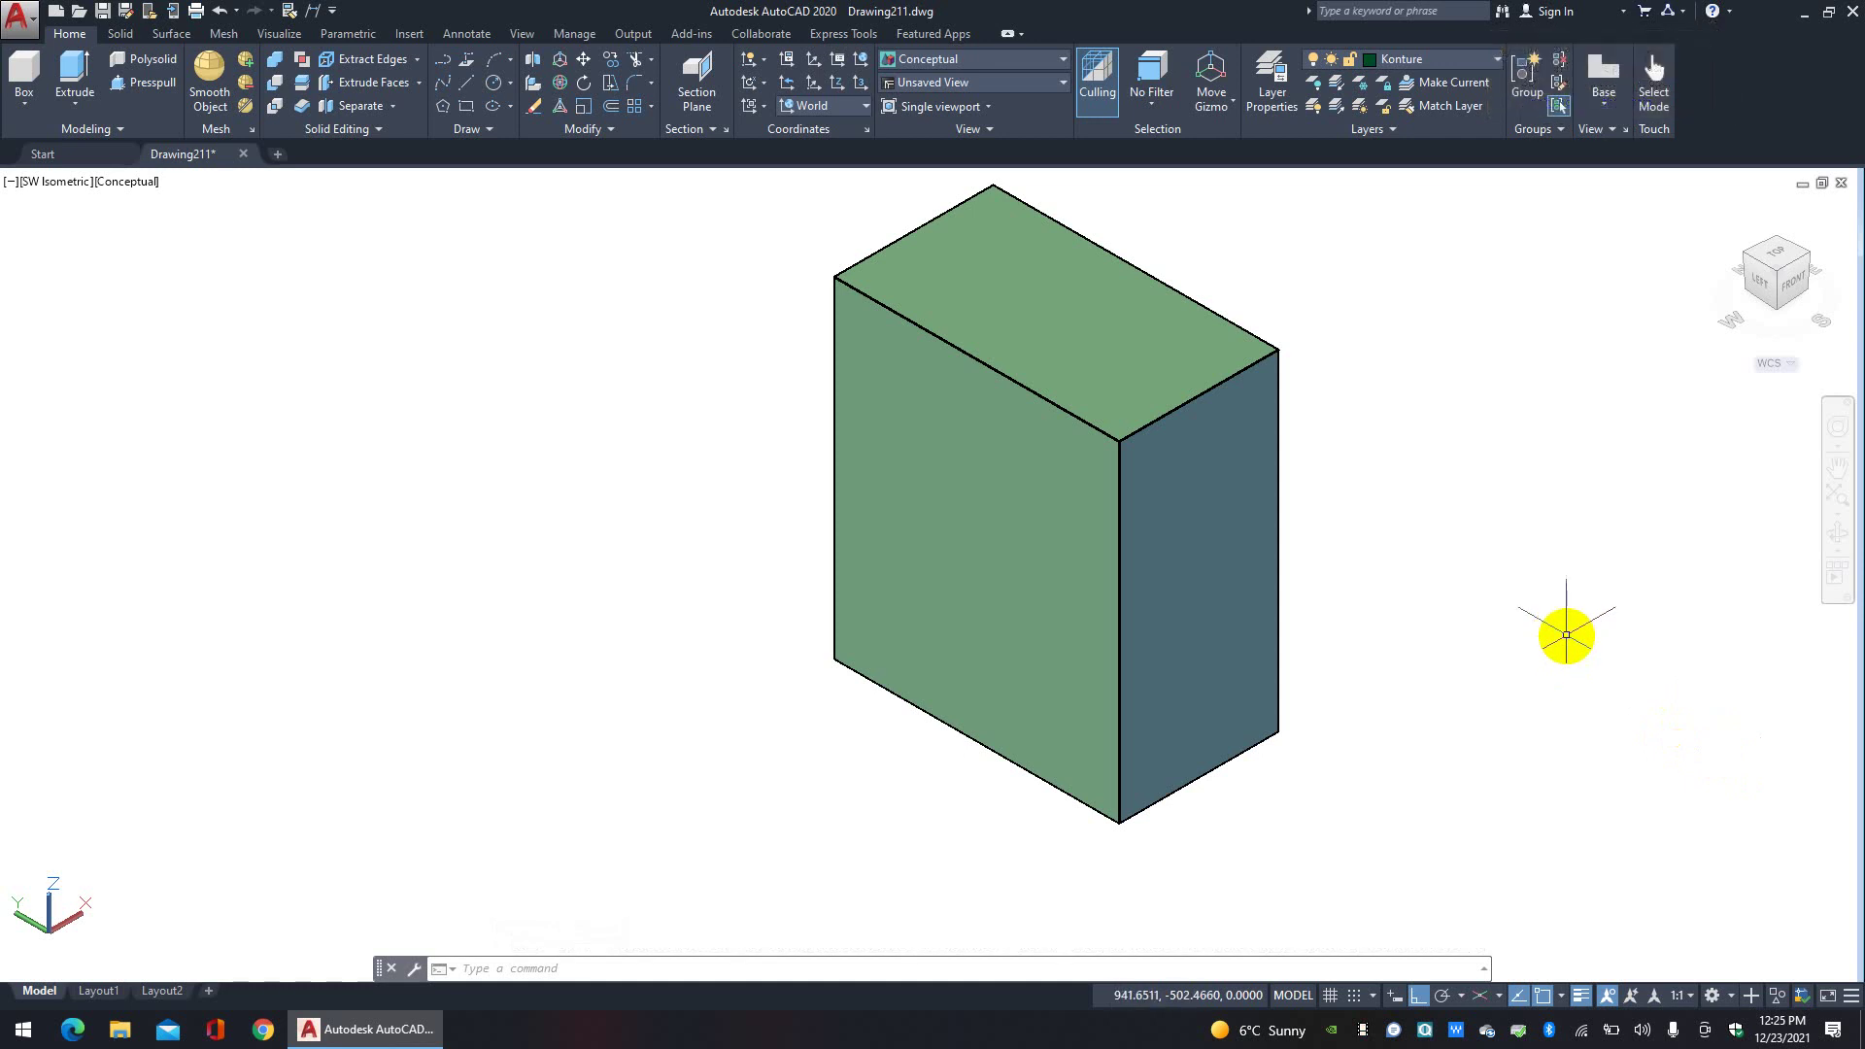
# Step: Erase the solid box
pyautogui.moveTo(1546, 575); pyautogui.dragTo(1523, 584, button='middle')
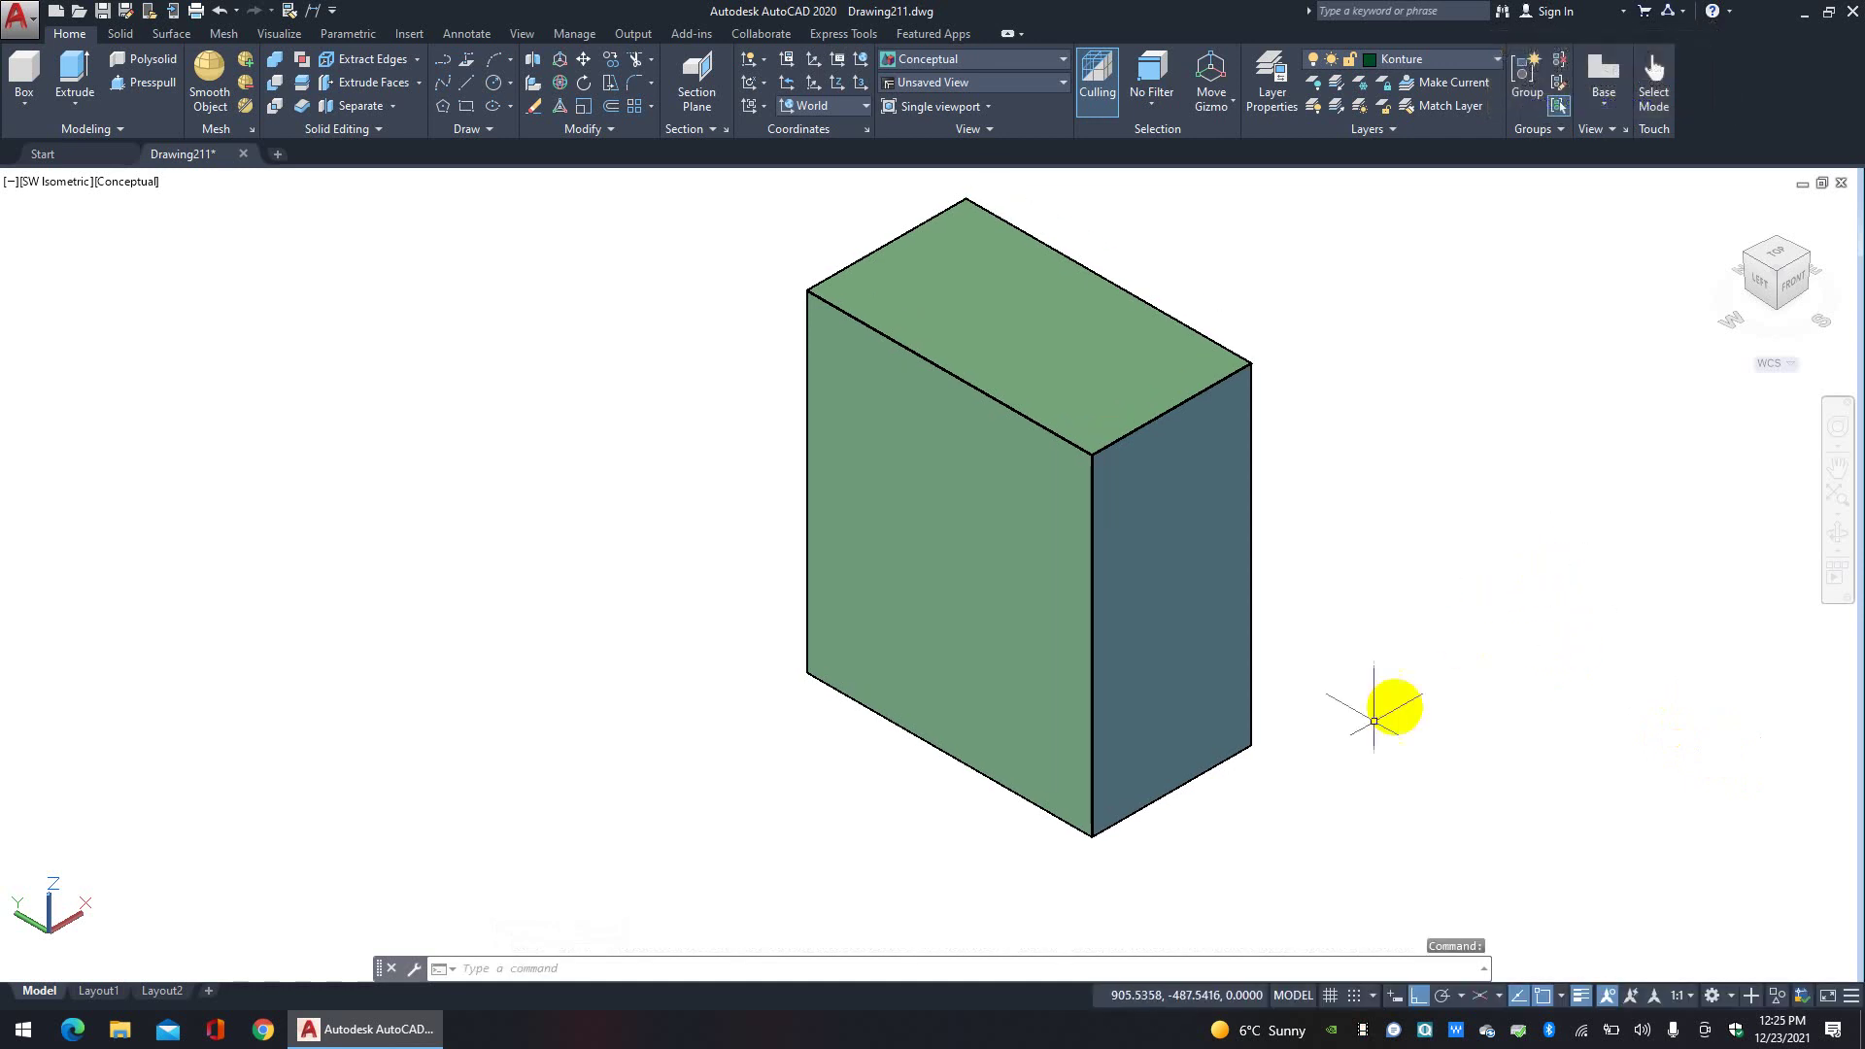
pyautogui.click(1311, 833)
pyautogui.click(982, 541)
pyautogui.press('Delete')
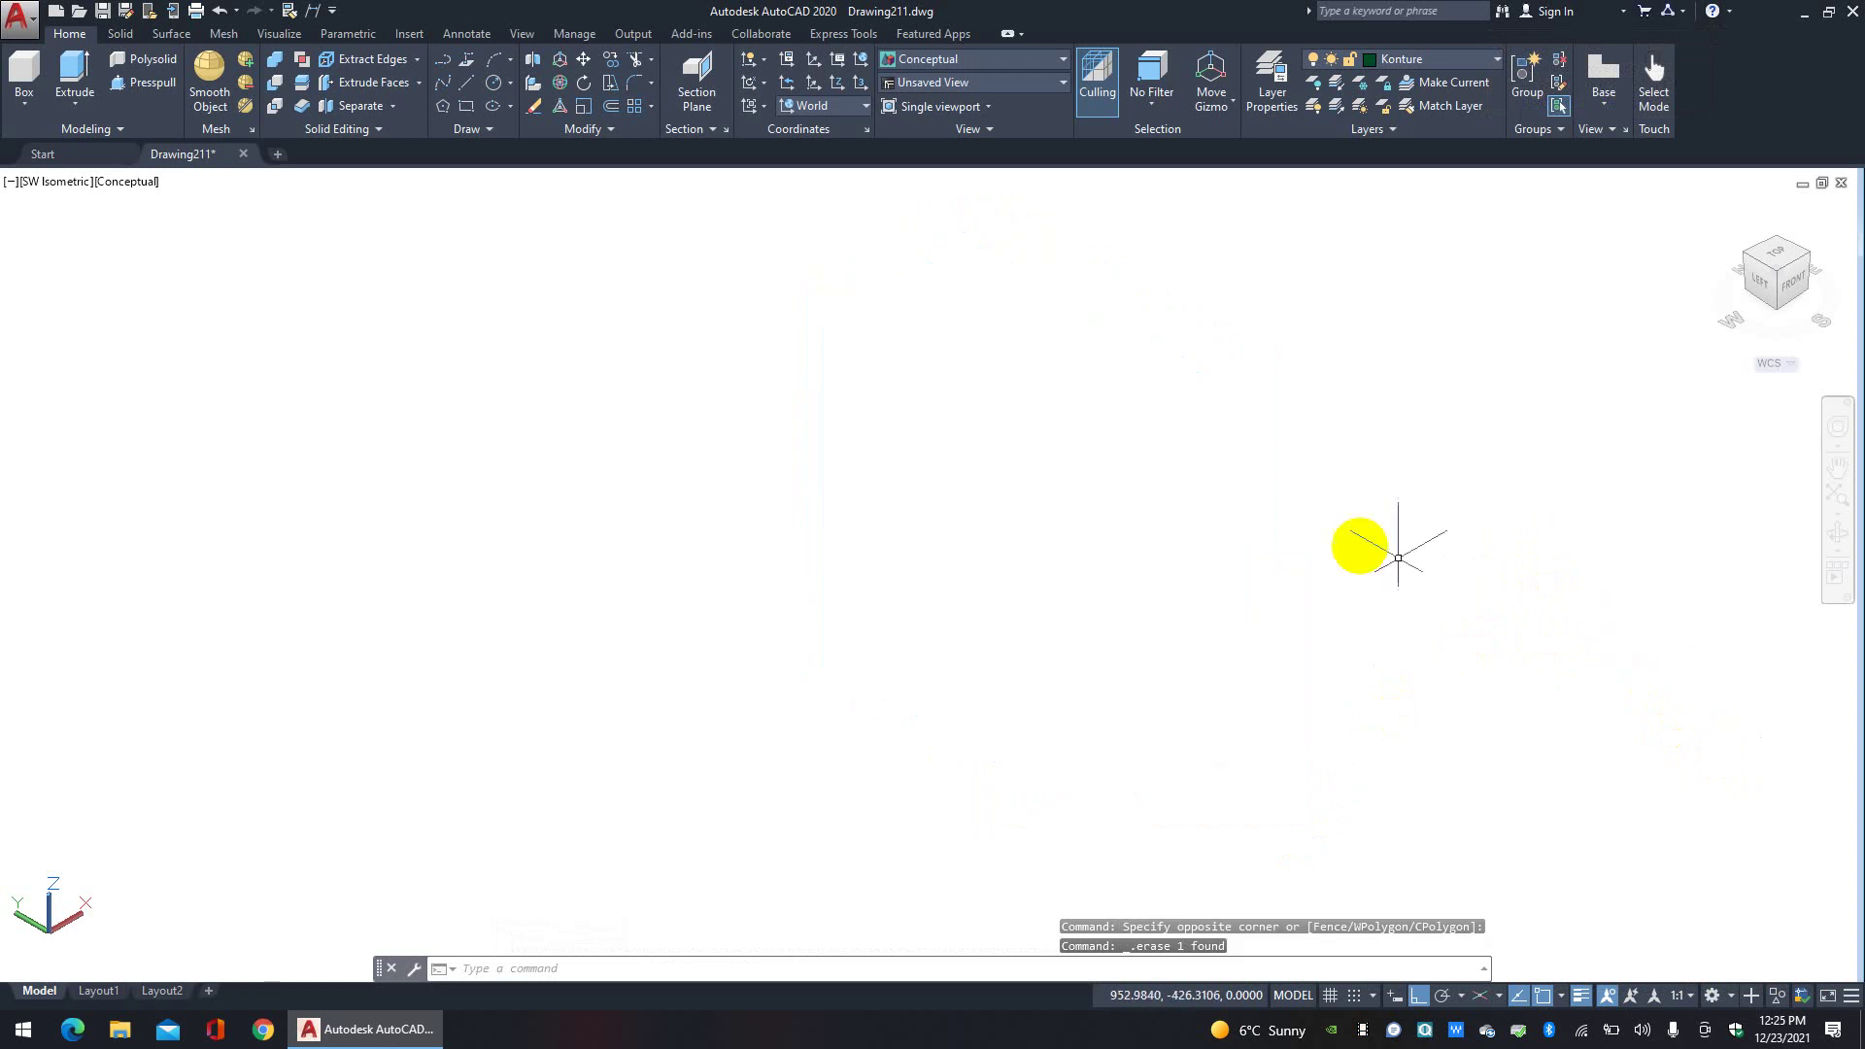
# Step: Draw a solid box about 211 units high, with its longer base side running along the X axis
pyautogui.click(24, 73)
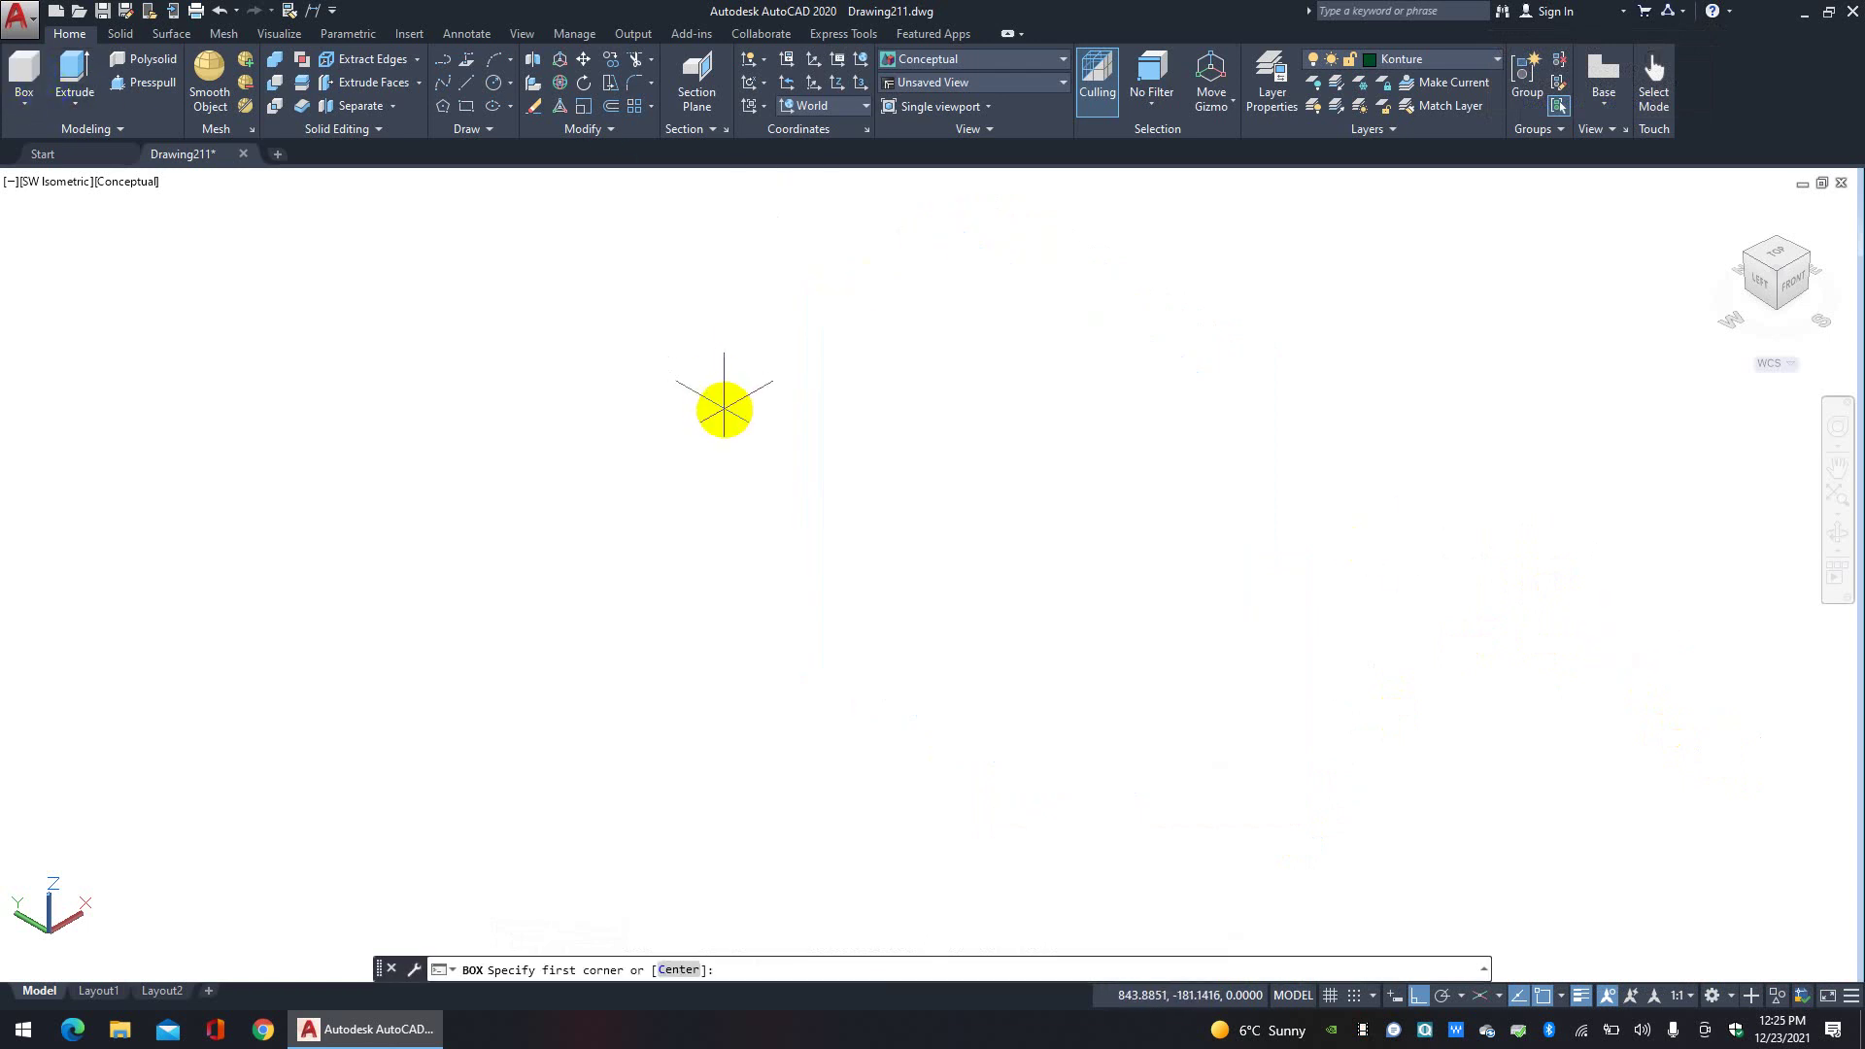
pyautogui.click(716, 407)
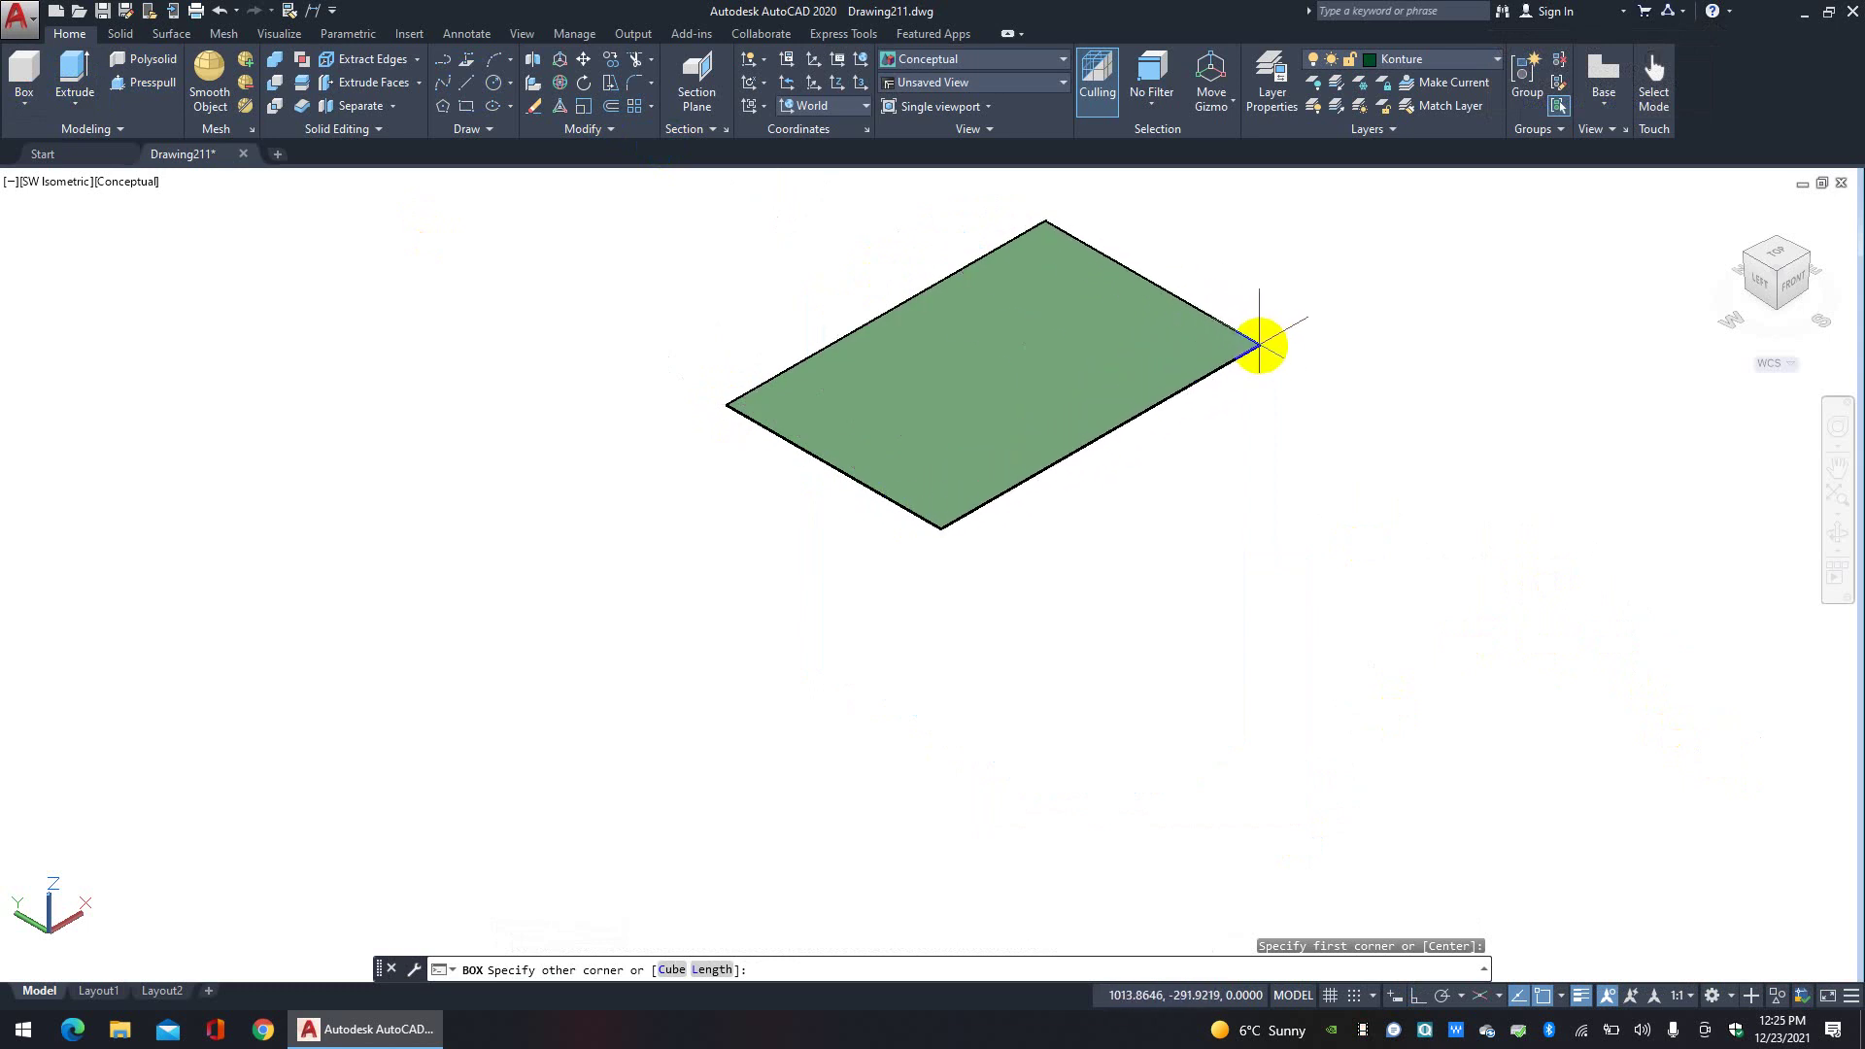
pyautogui.click(1264, 353)
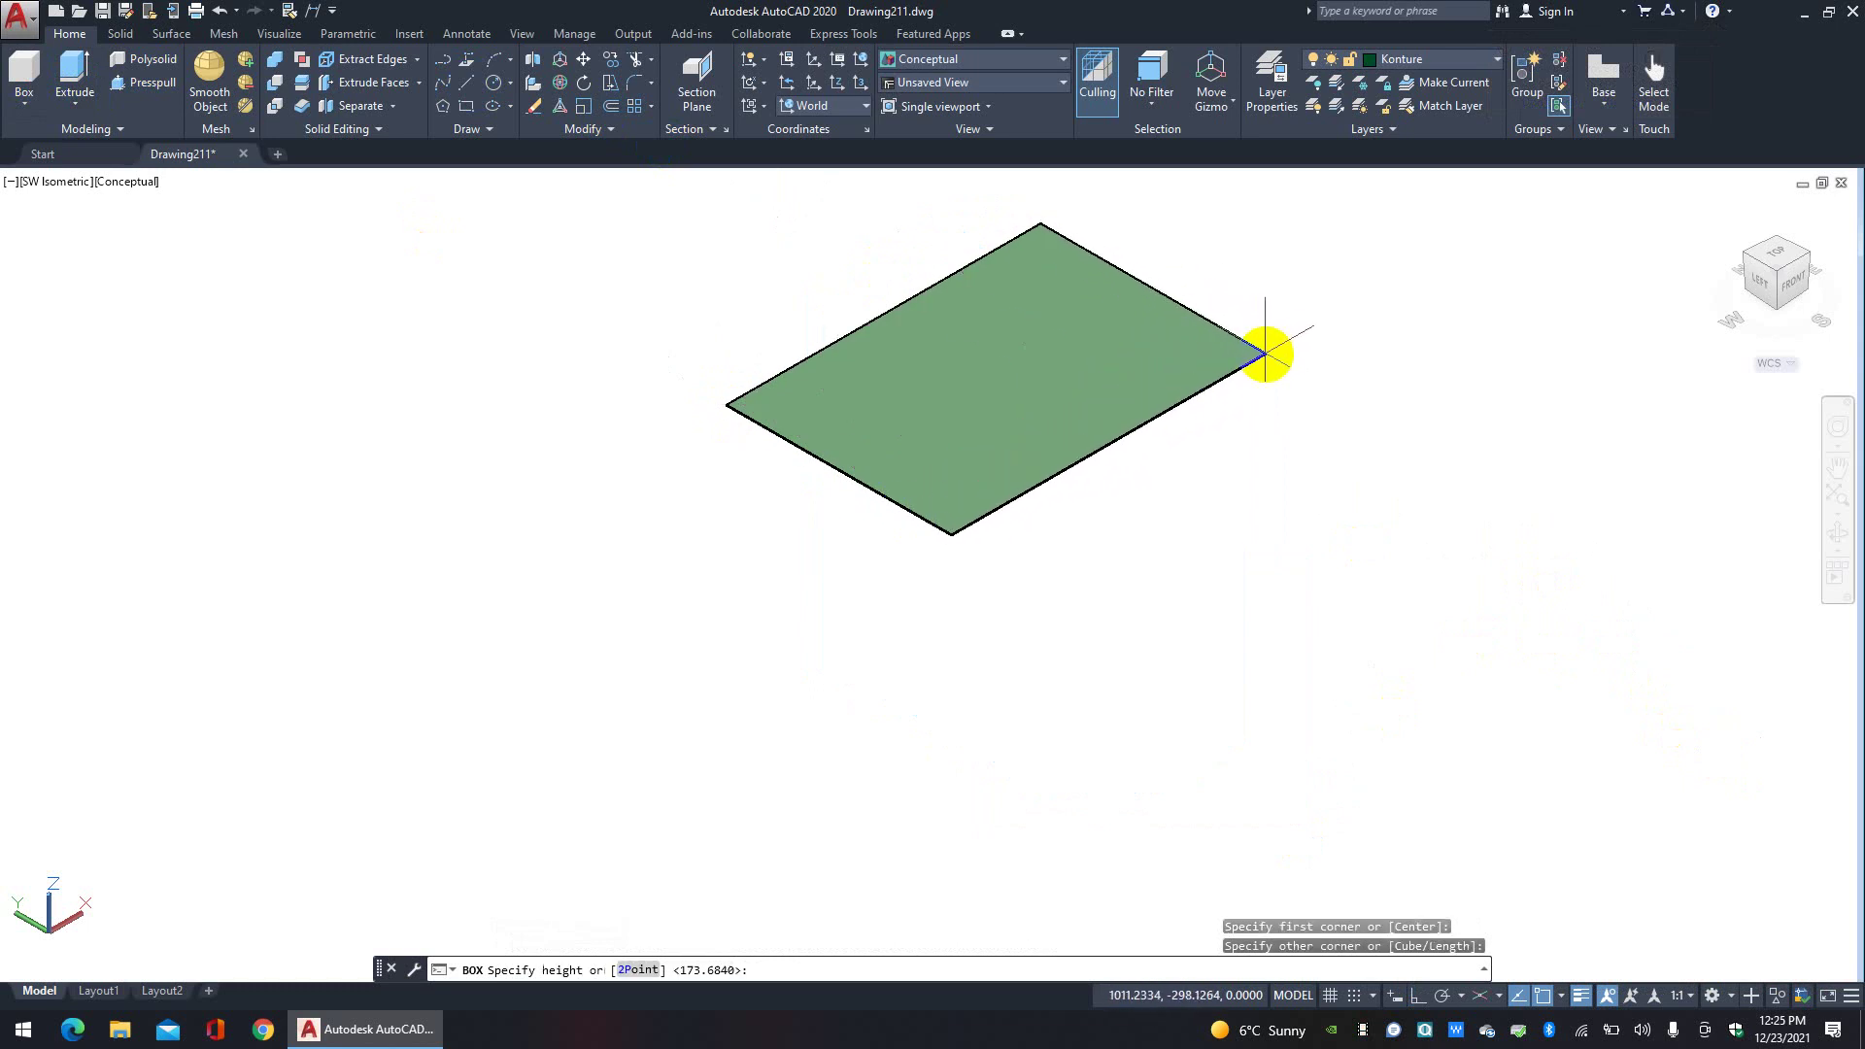
pyautogui.moveTo(1262, 347); pyautogui.dragTo(1261, 677, button='middle')
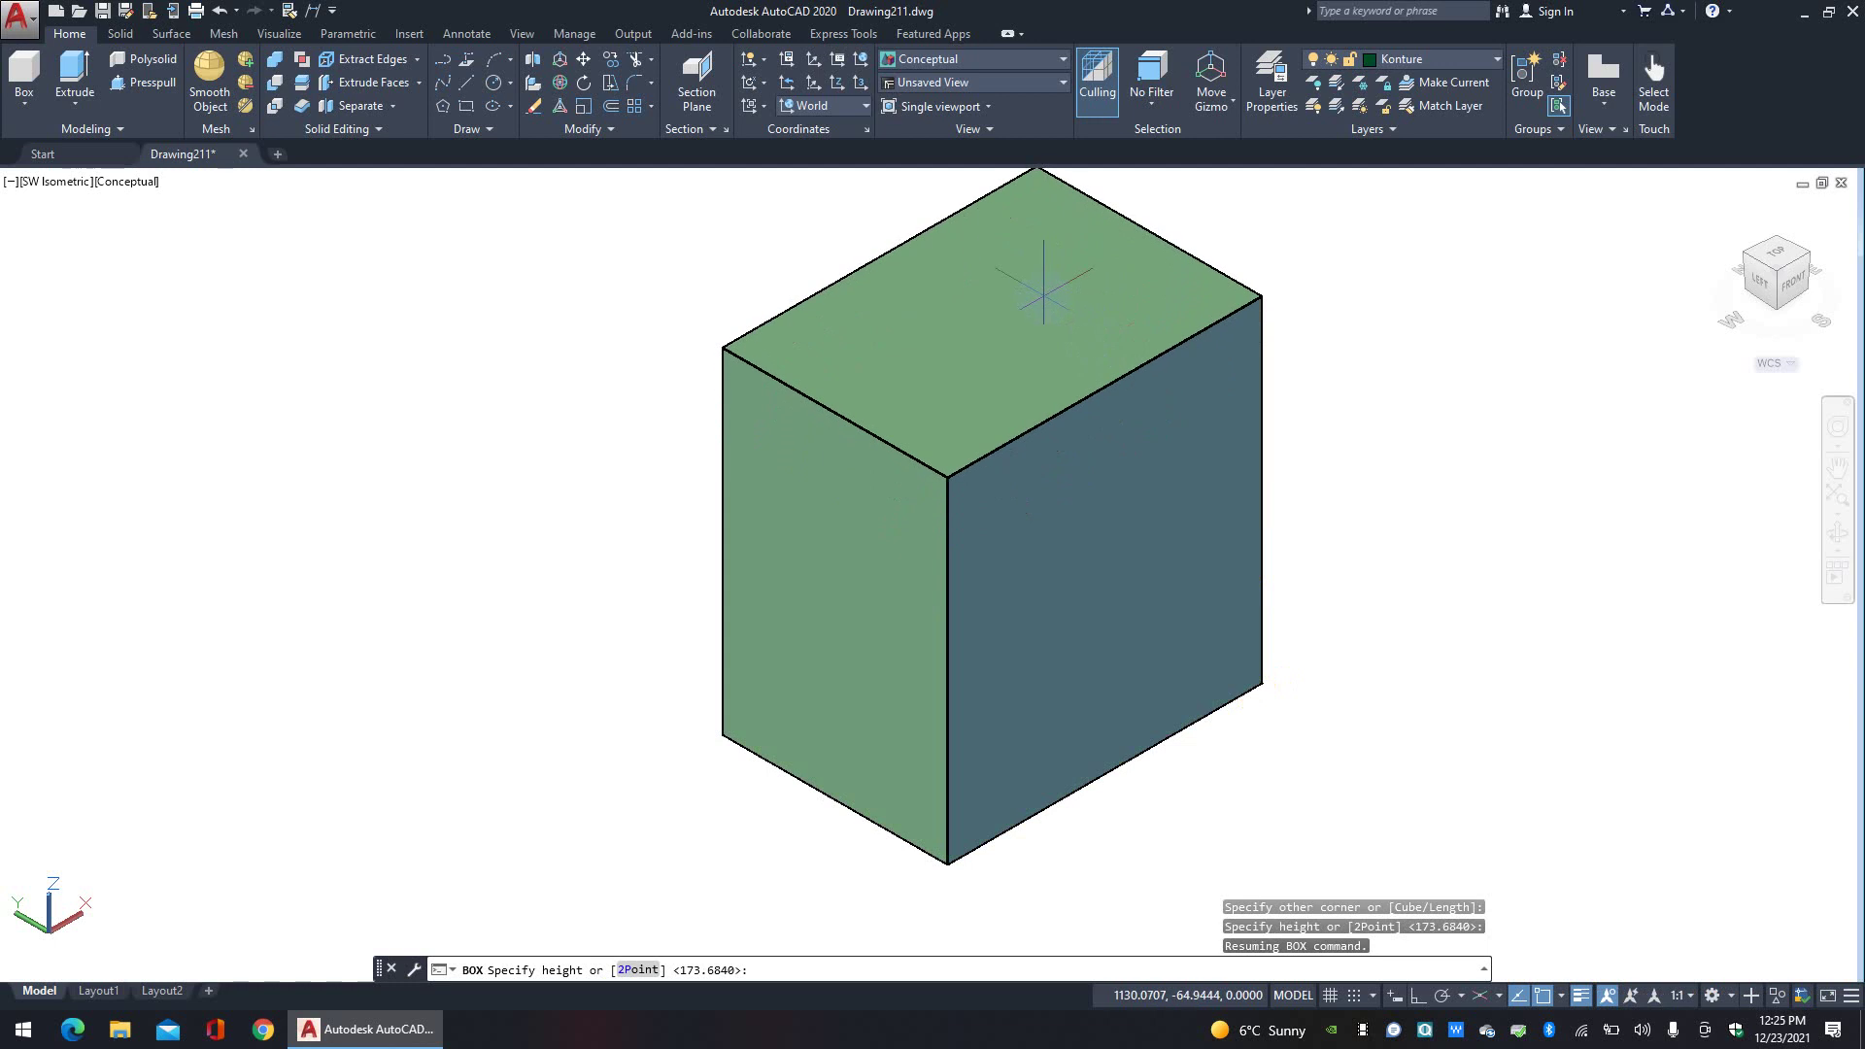
pyautogui.scroll(-3, 1040, 257)
pyautogui.click(1179, 311)
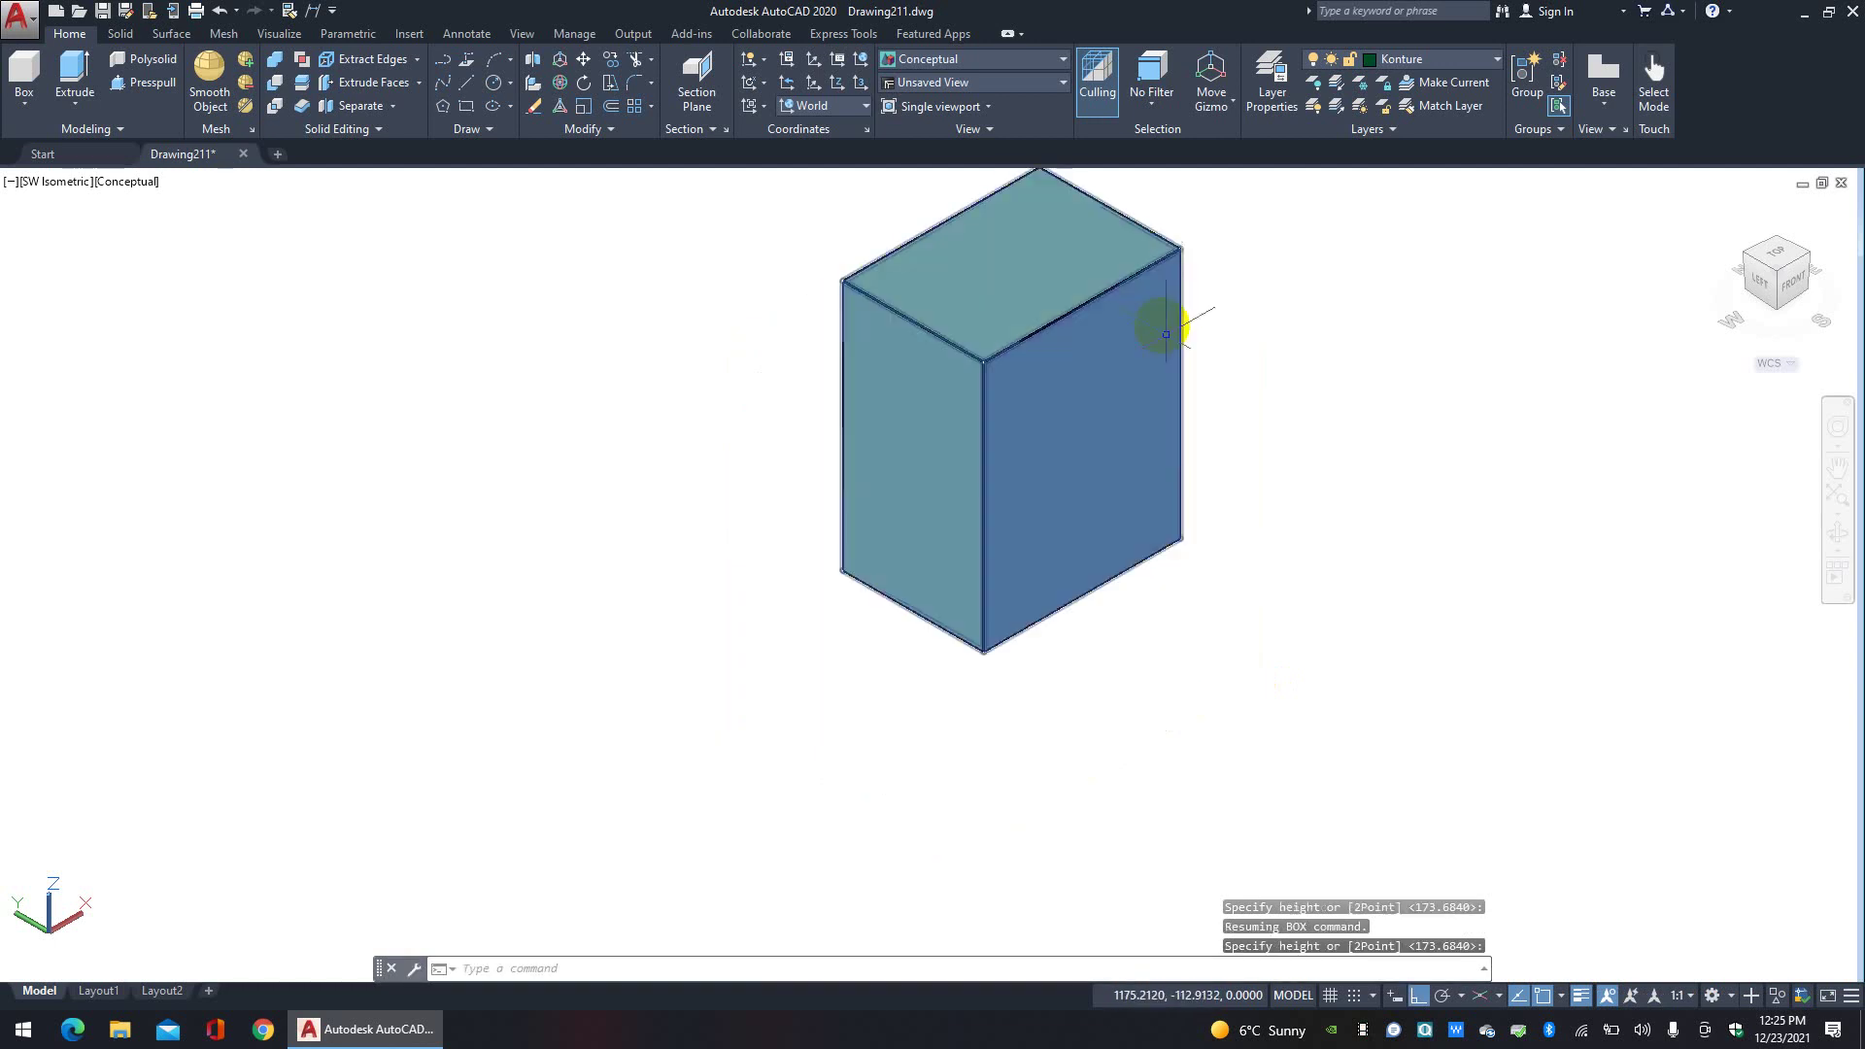
pyautogui.moveTo(1303, 466); pyautogui.dragTo(1170, 529, button='middle')
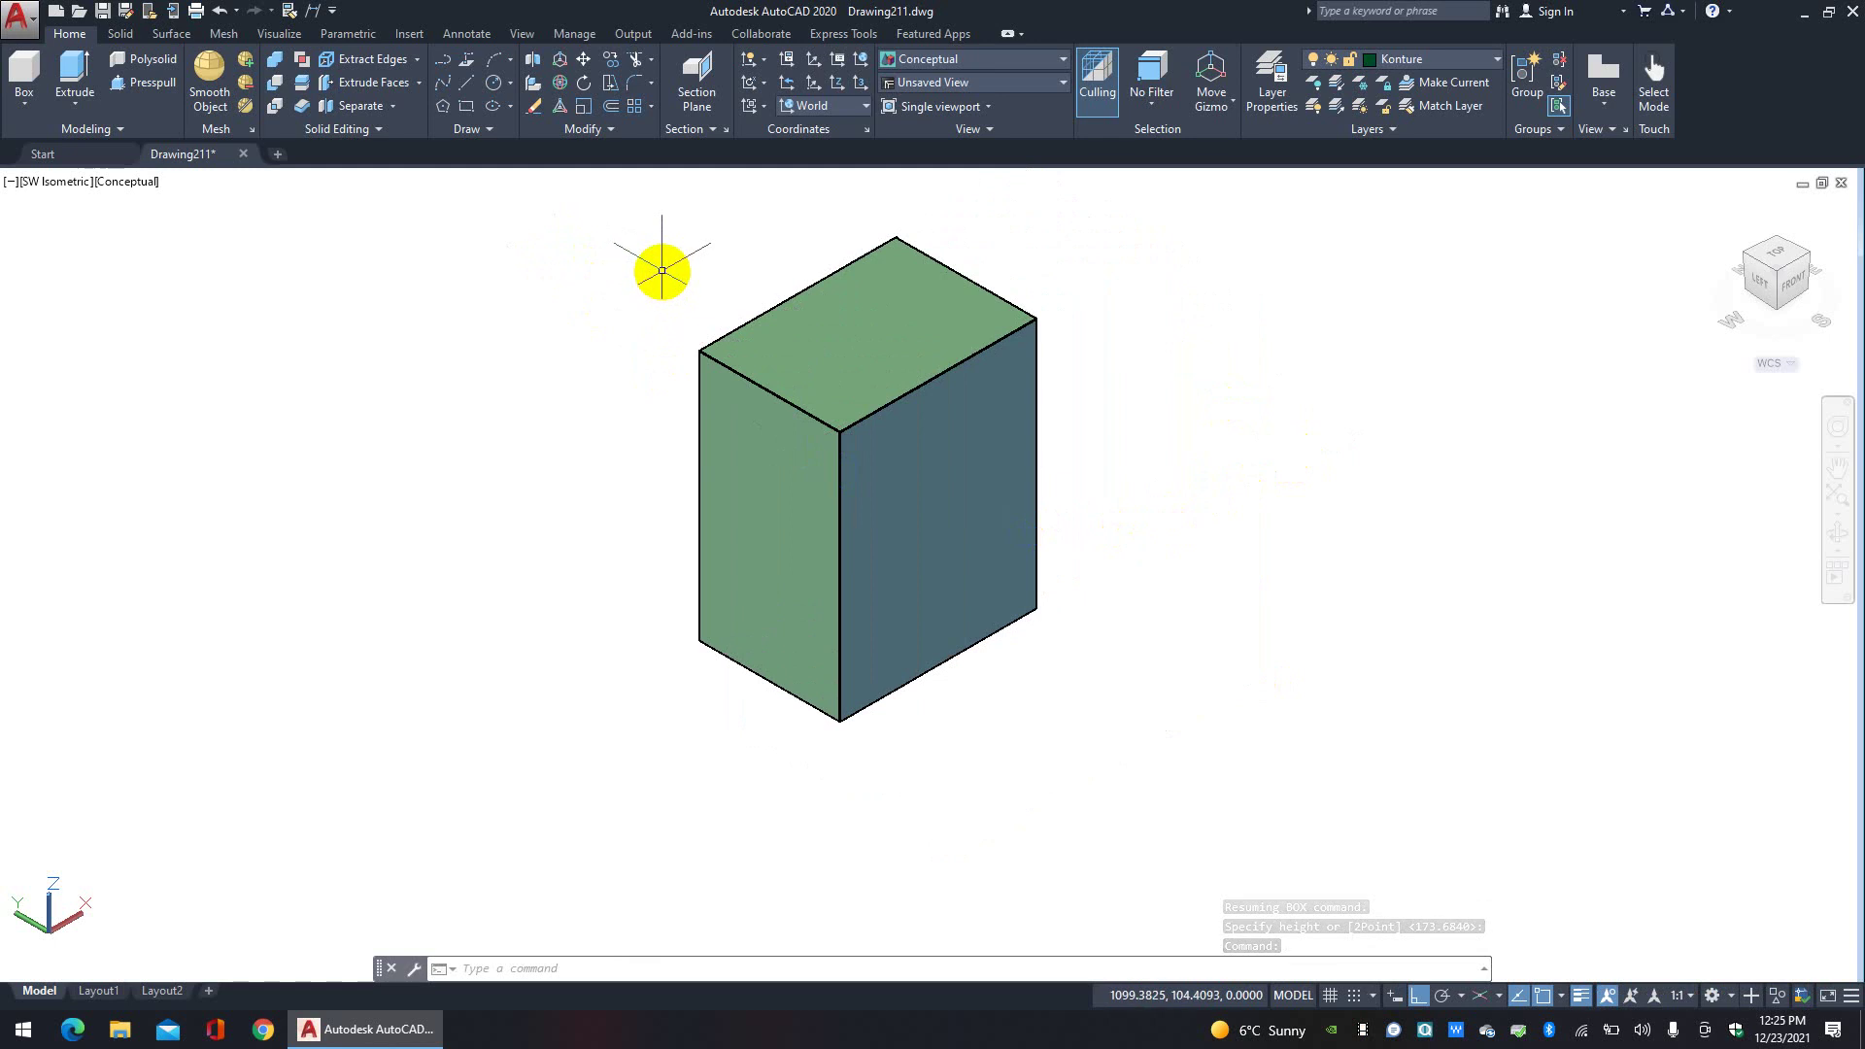
# Step: Set the user coordinate system to Left to align it with the box's left face
pyautogui.click(751, 520)
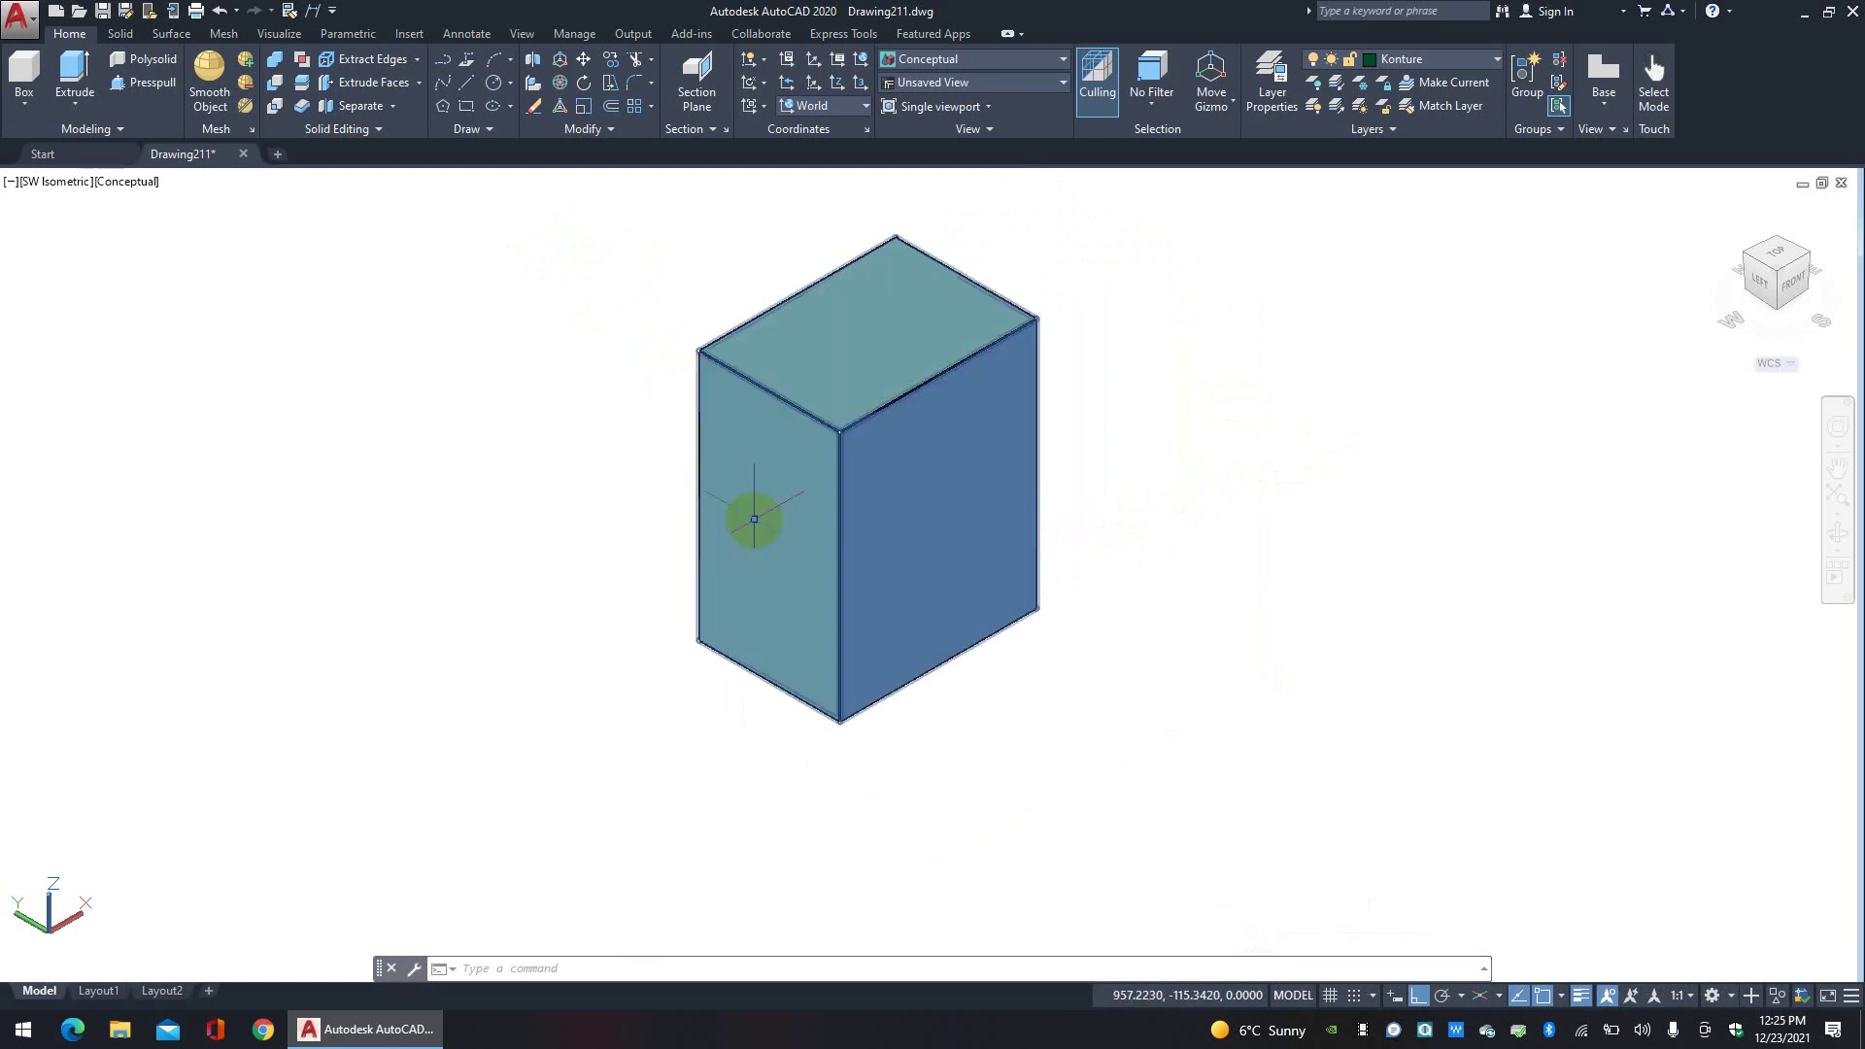
pyautogui.press('Escape')
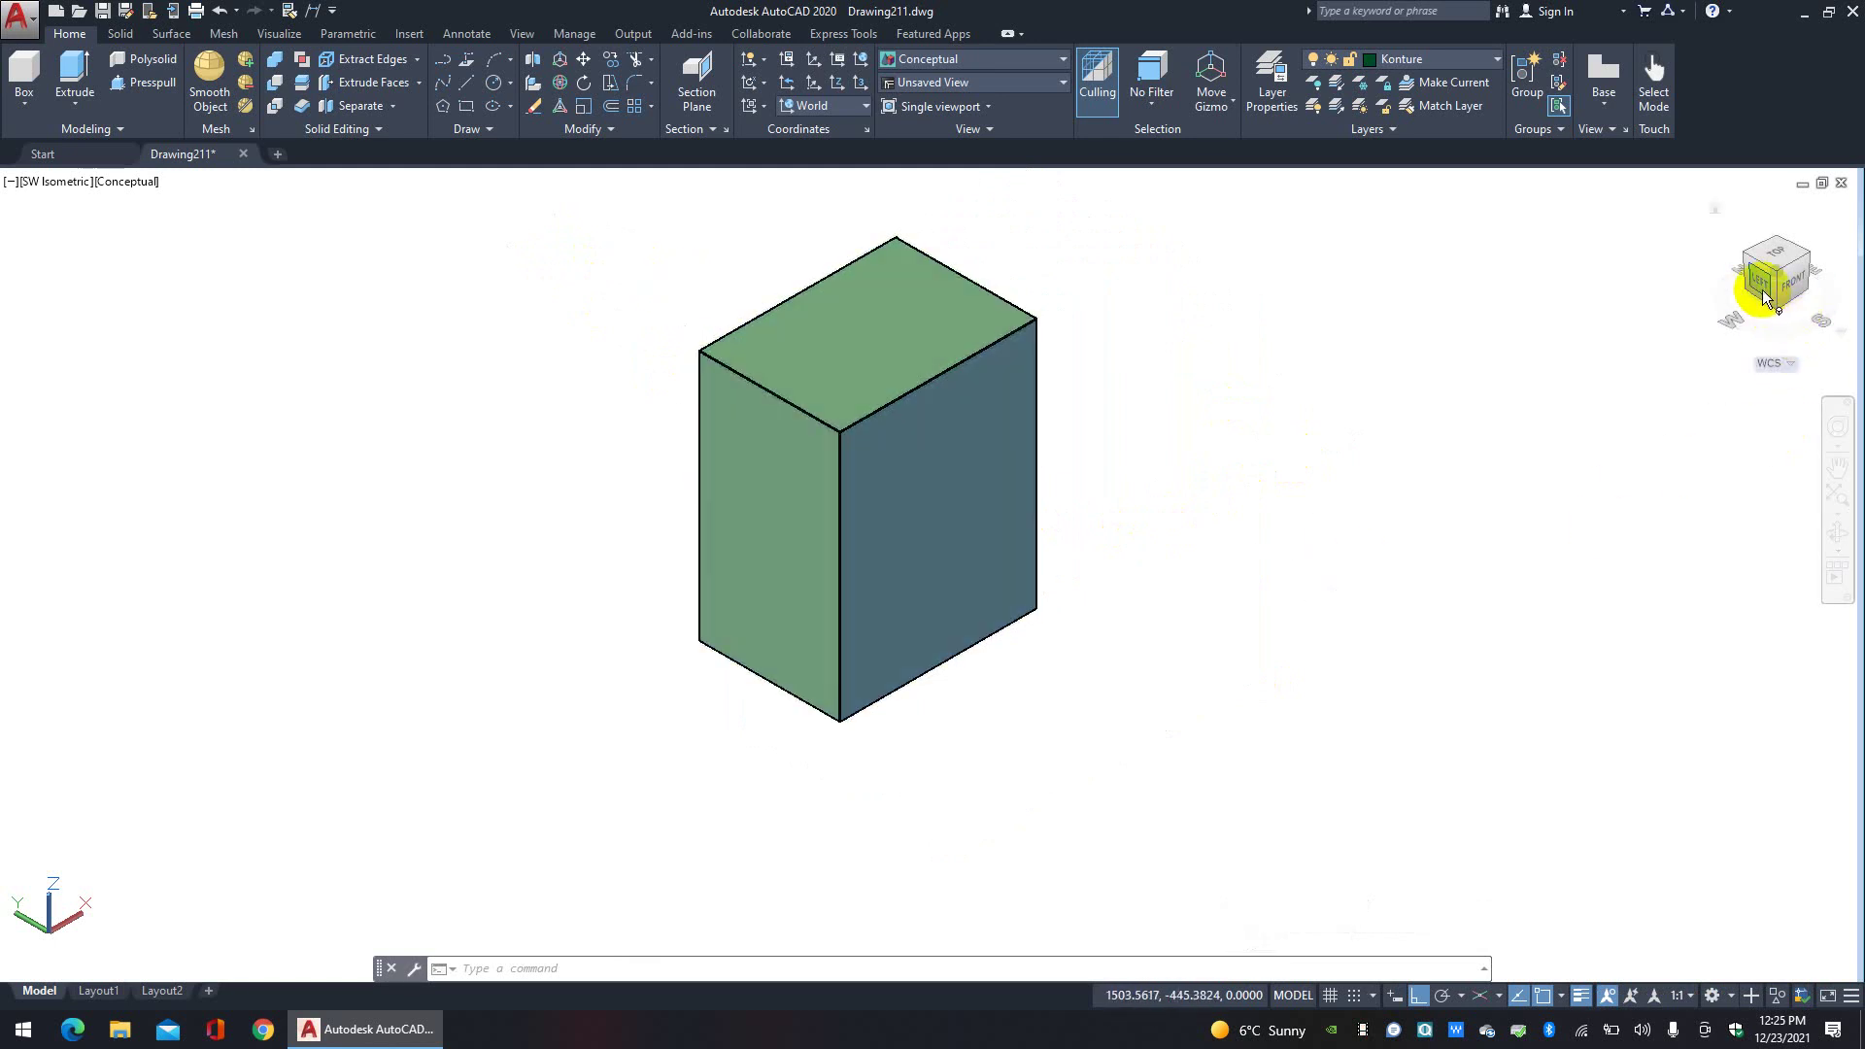
pyautogui.click(827, 113)
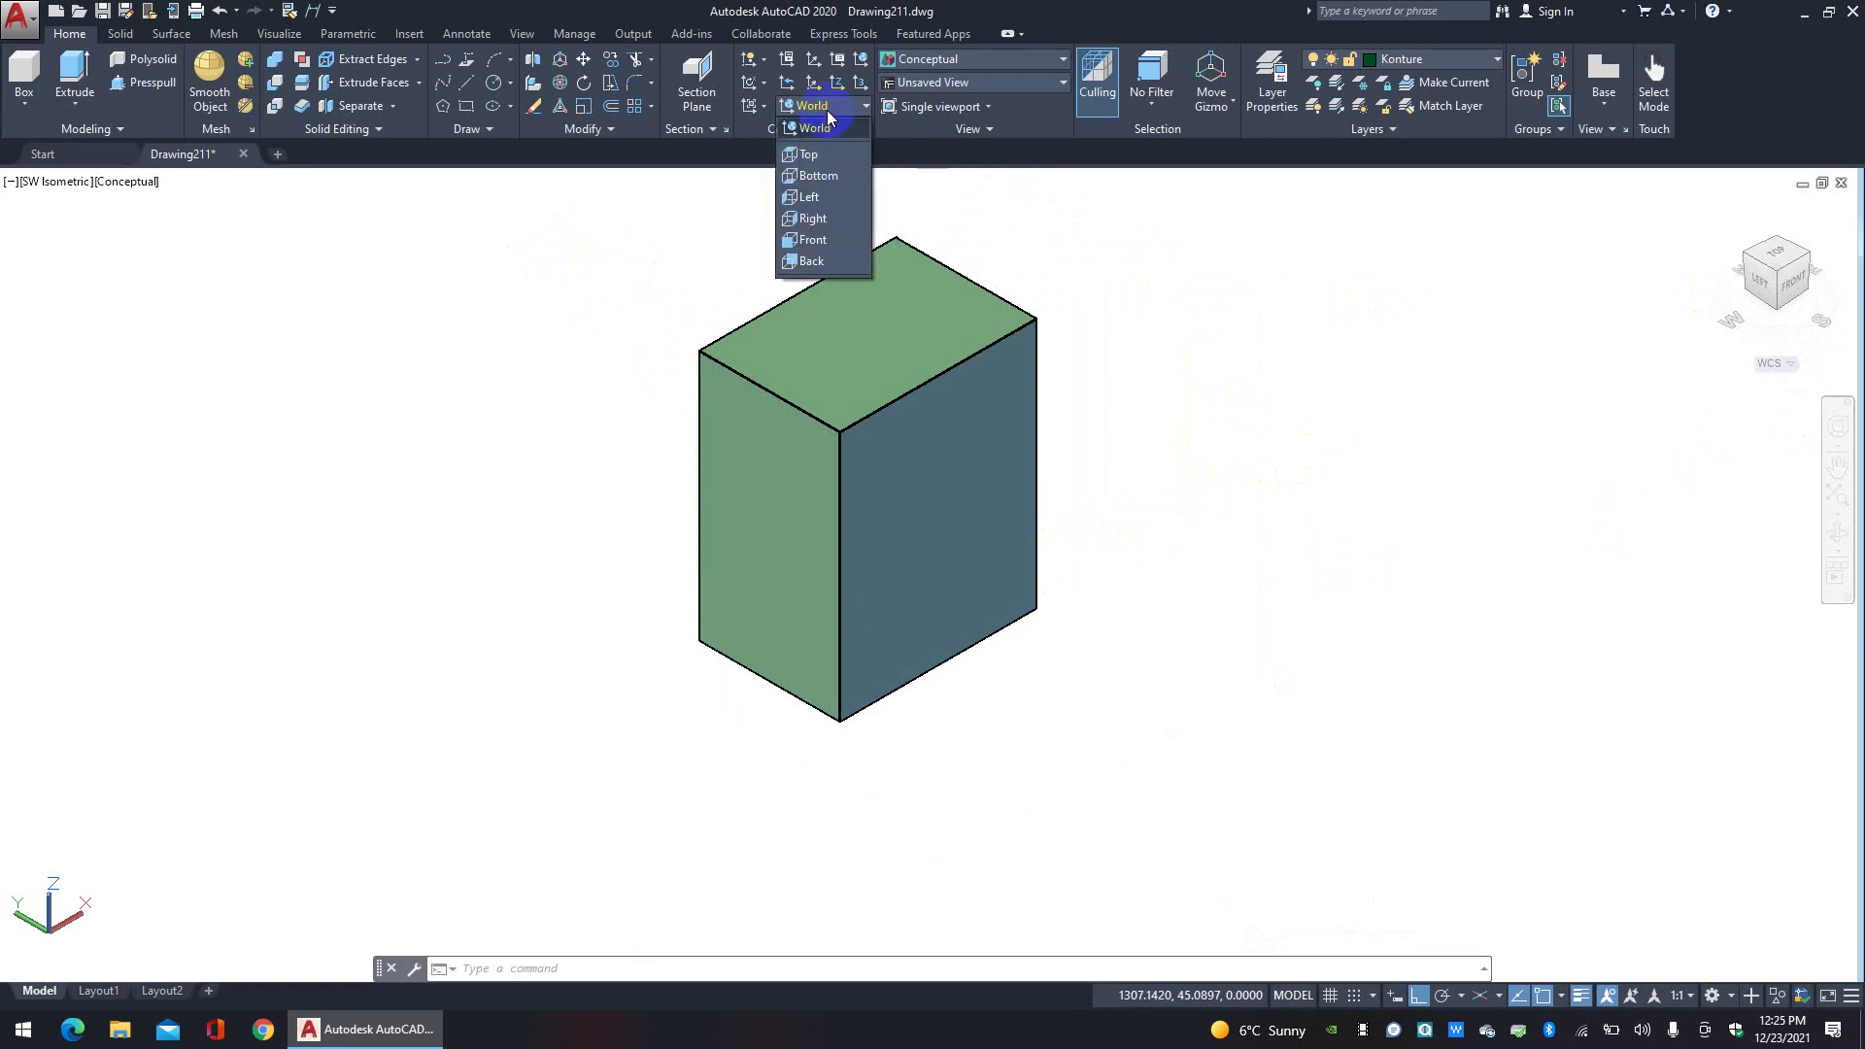
pyautogui.click(809, 197)
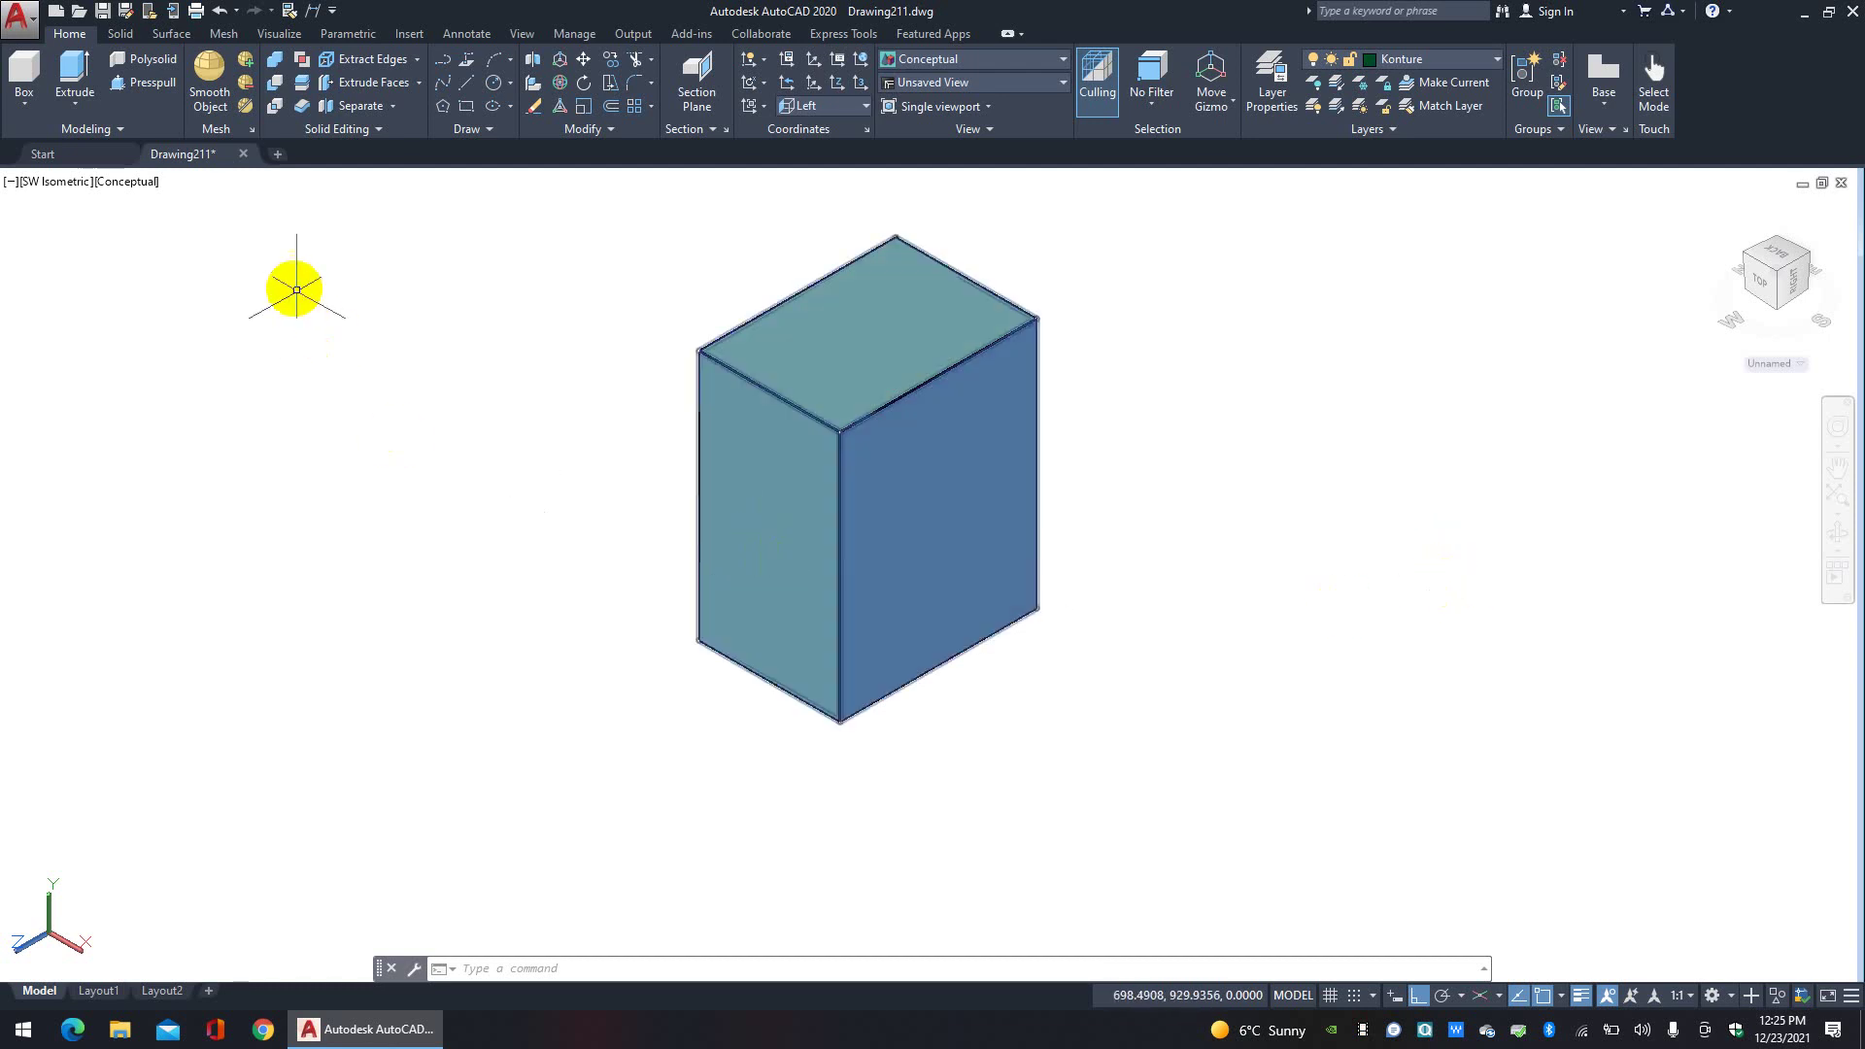
# Step: Draw a slim, long solid box beside the block, with its narrow end parallel to the block's left face
pyautogui.click(24, 78)
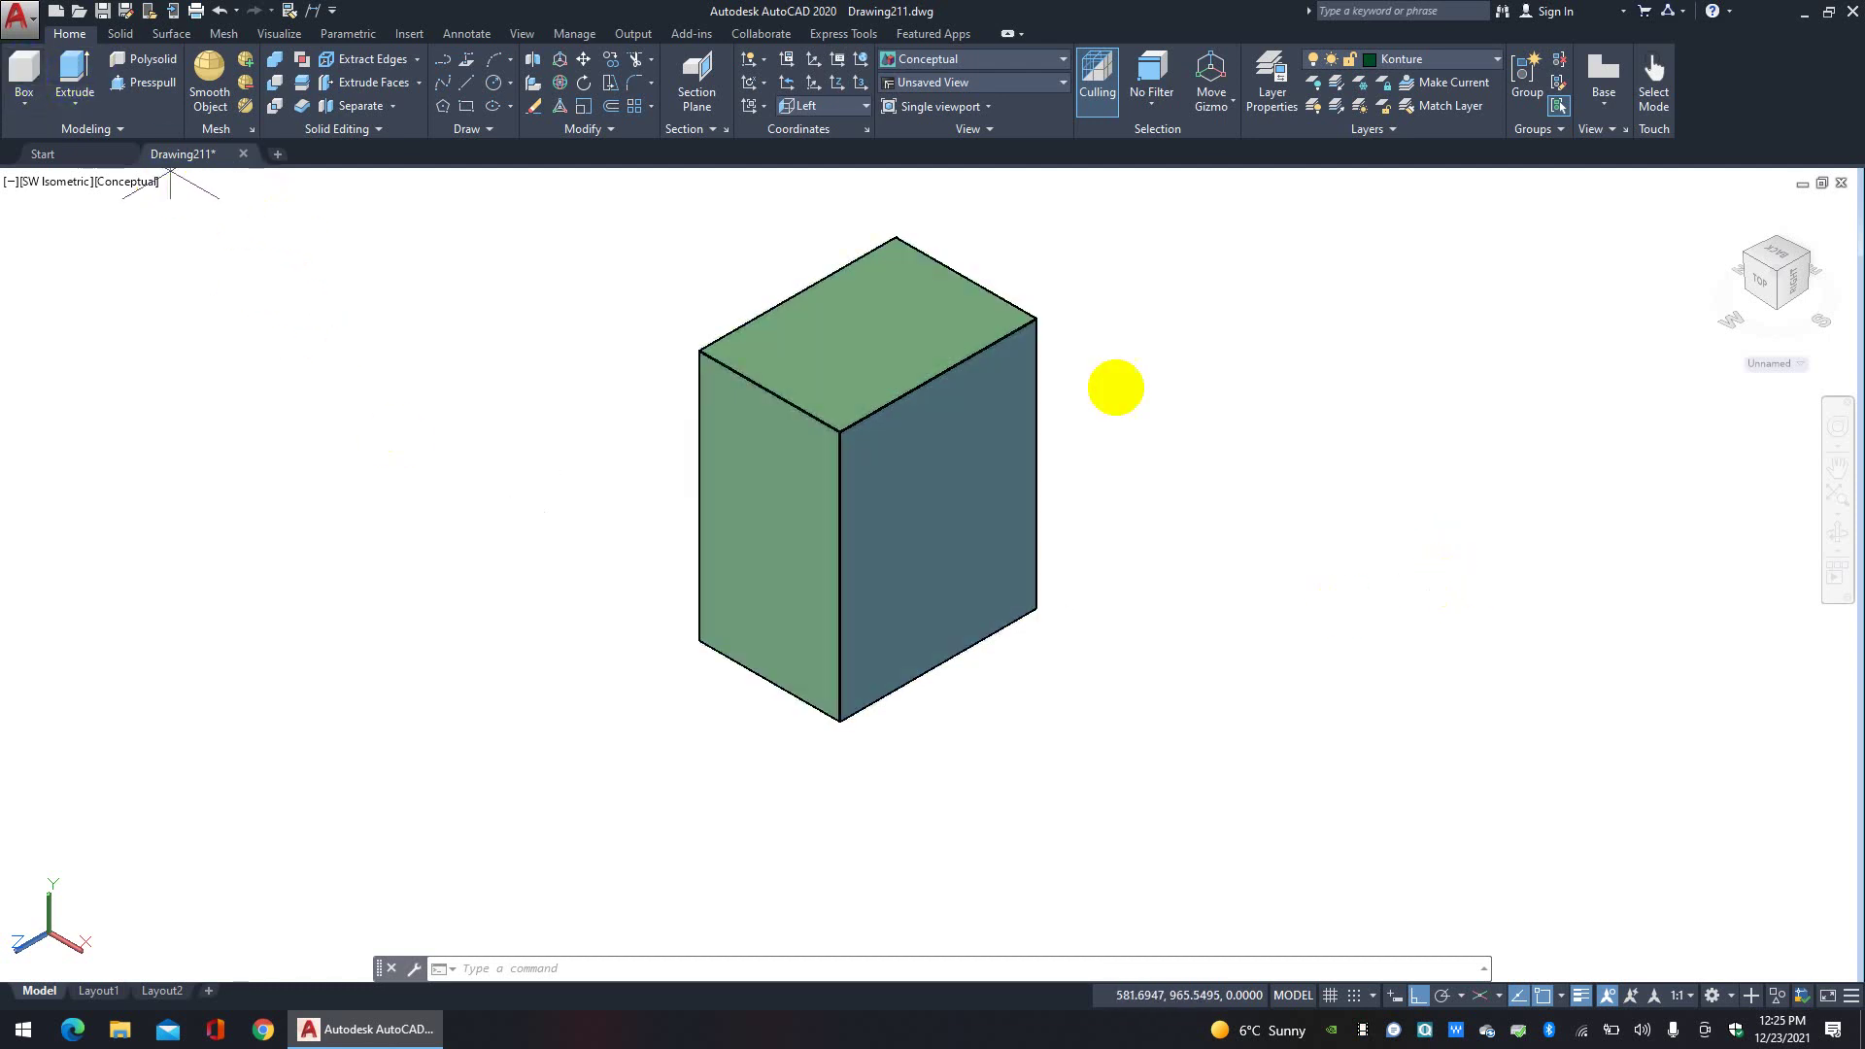
pyautogui.click(1253, 357)
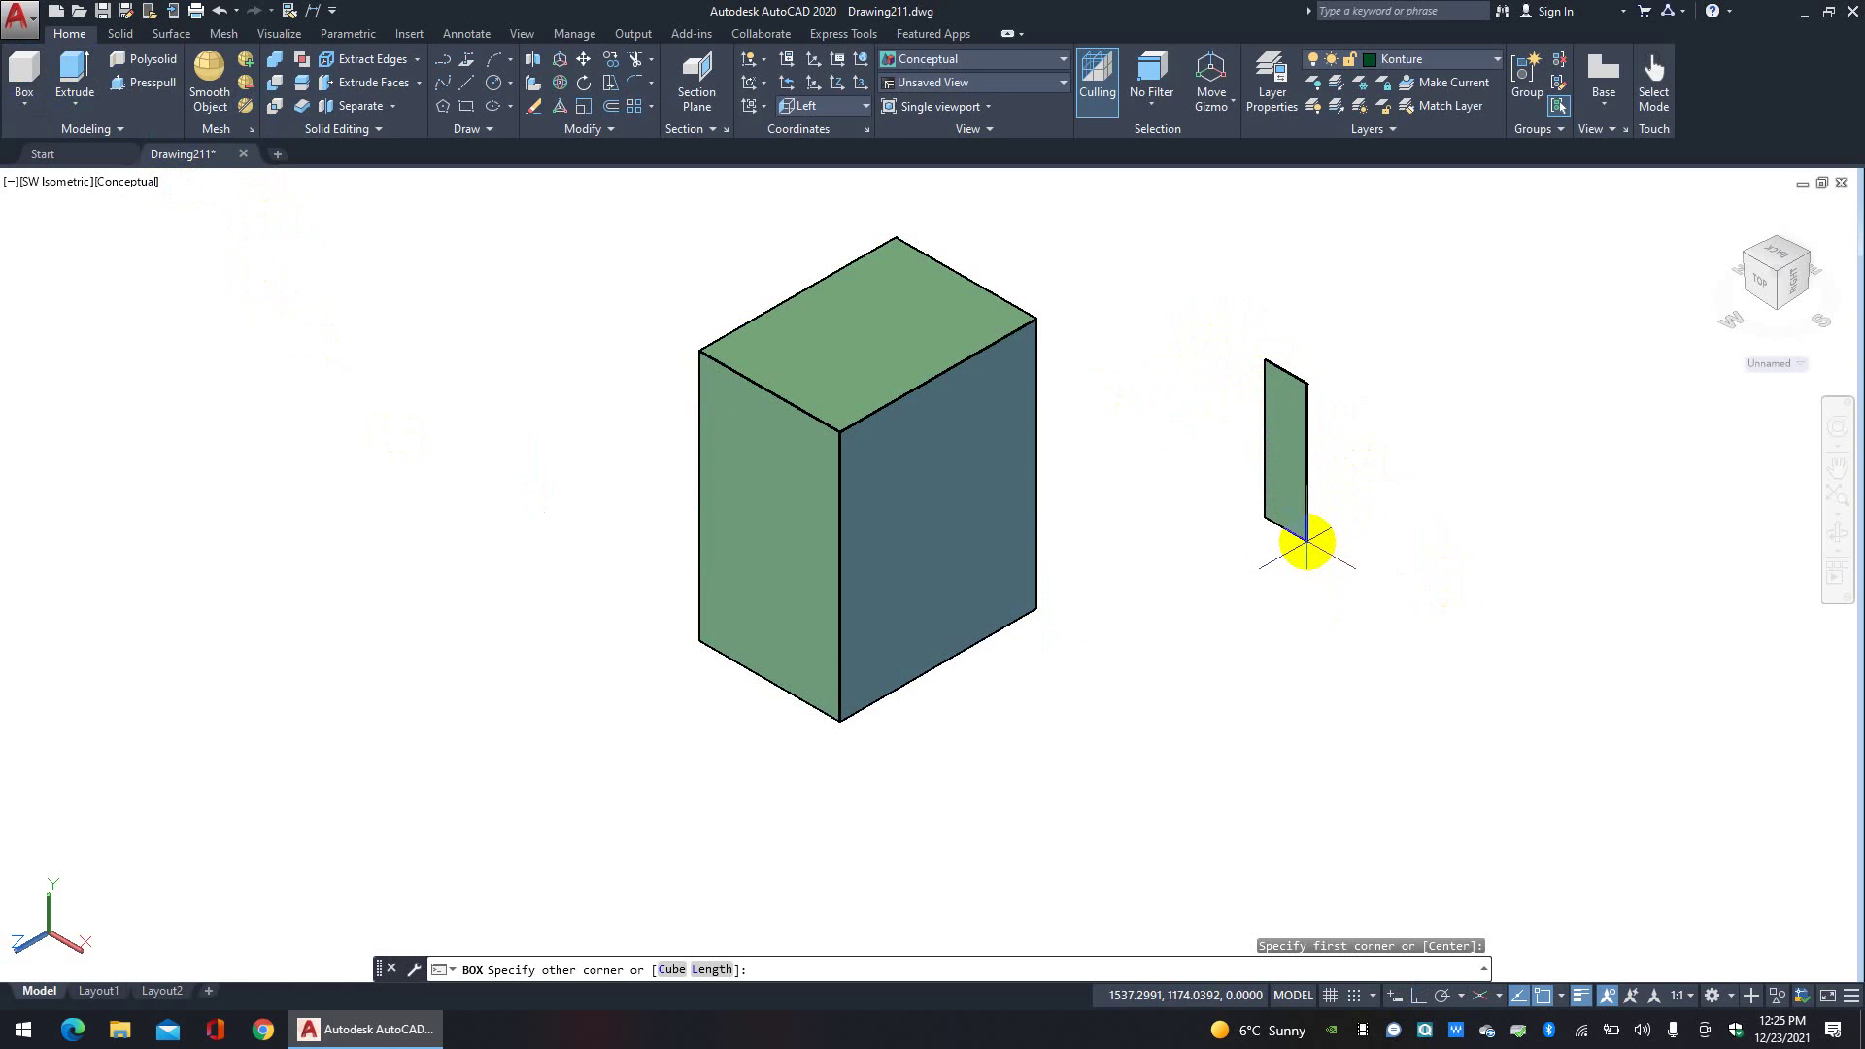
pyautogui.click(1307, 541)
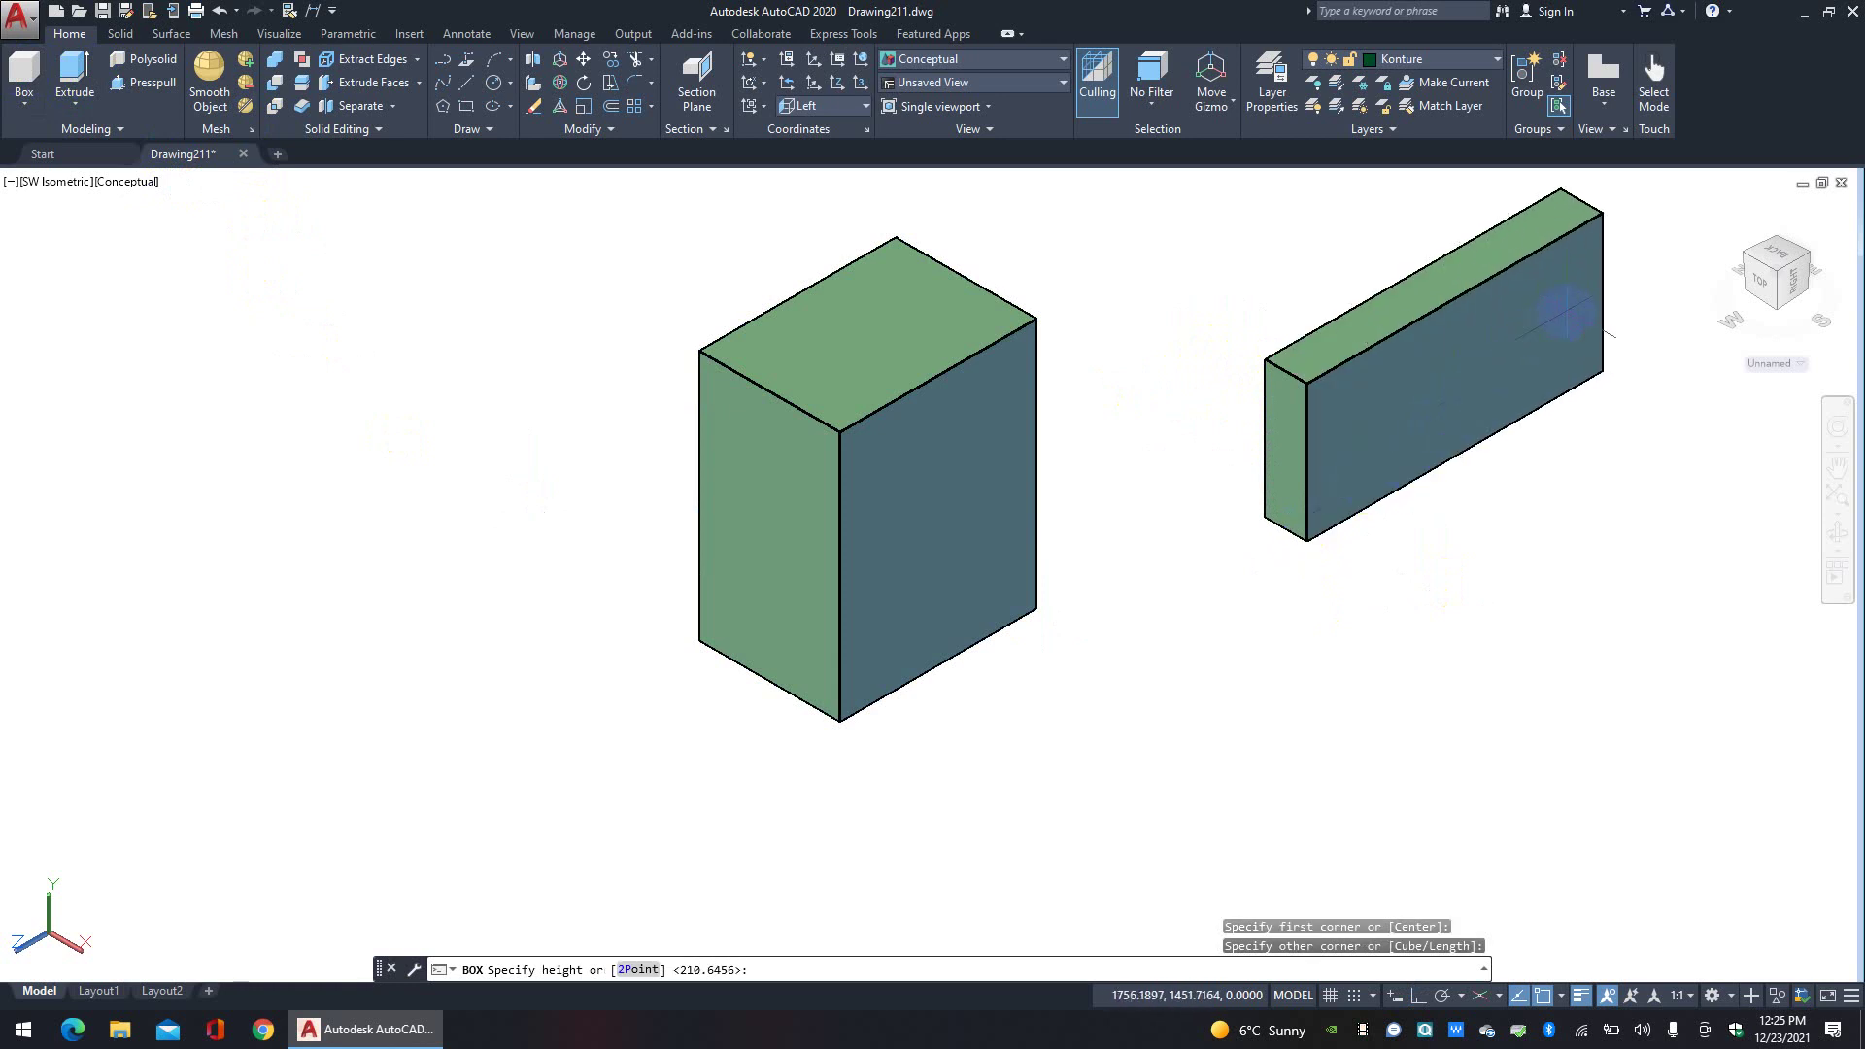
pyautogui.moveTo(1565, 312); pyautogui.dragTo(1490, 382, button='middle')
pyautogui.click(1511, 368)
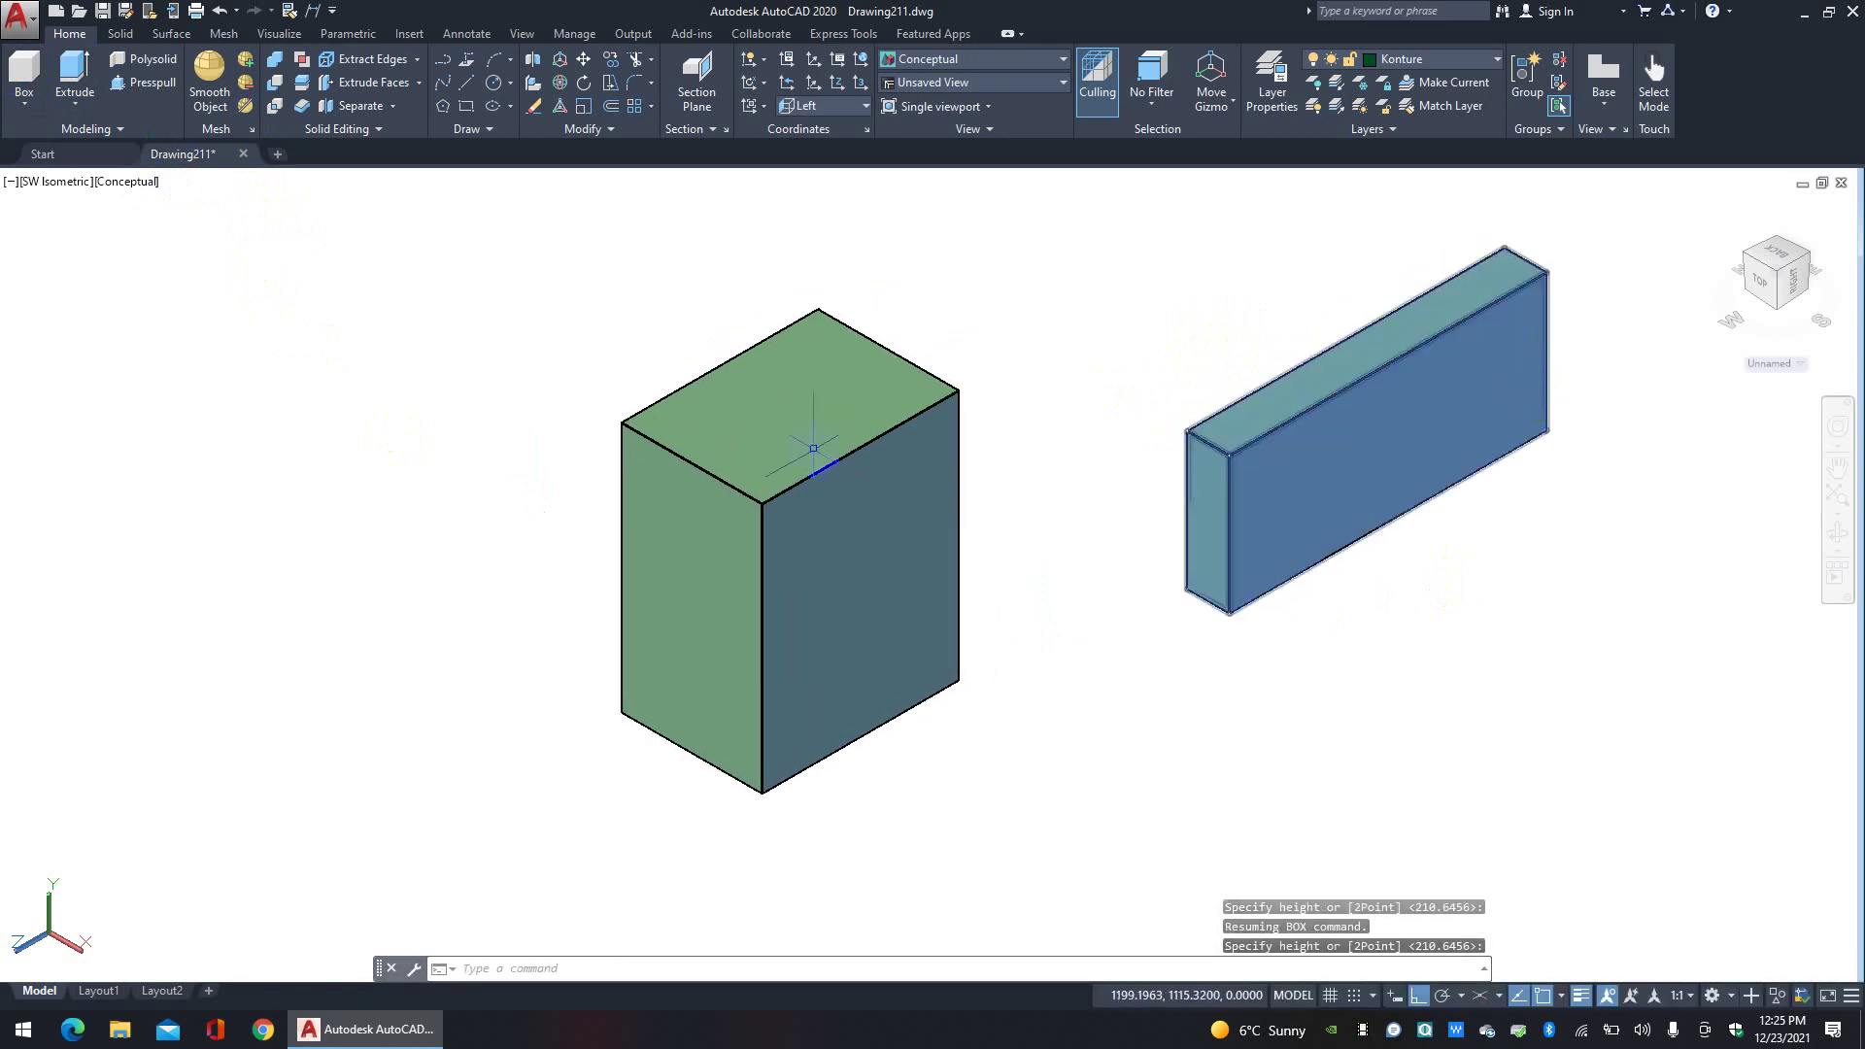
# Step: Move the slim box by its top end edge's midpoint onto the midpoint of the block's top edge on the left face
pyautogui.click(1475, 615)
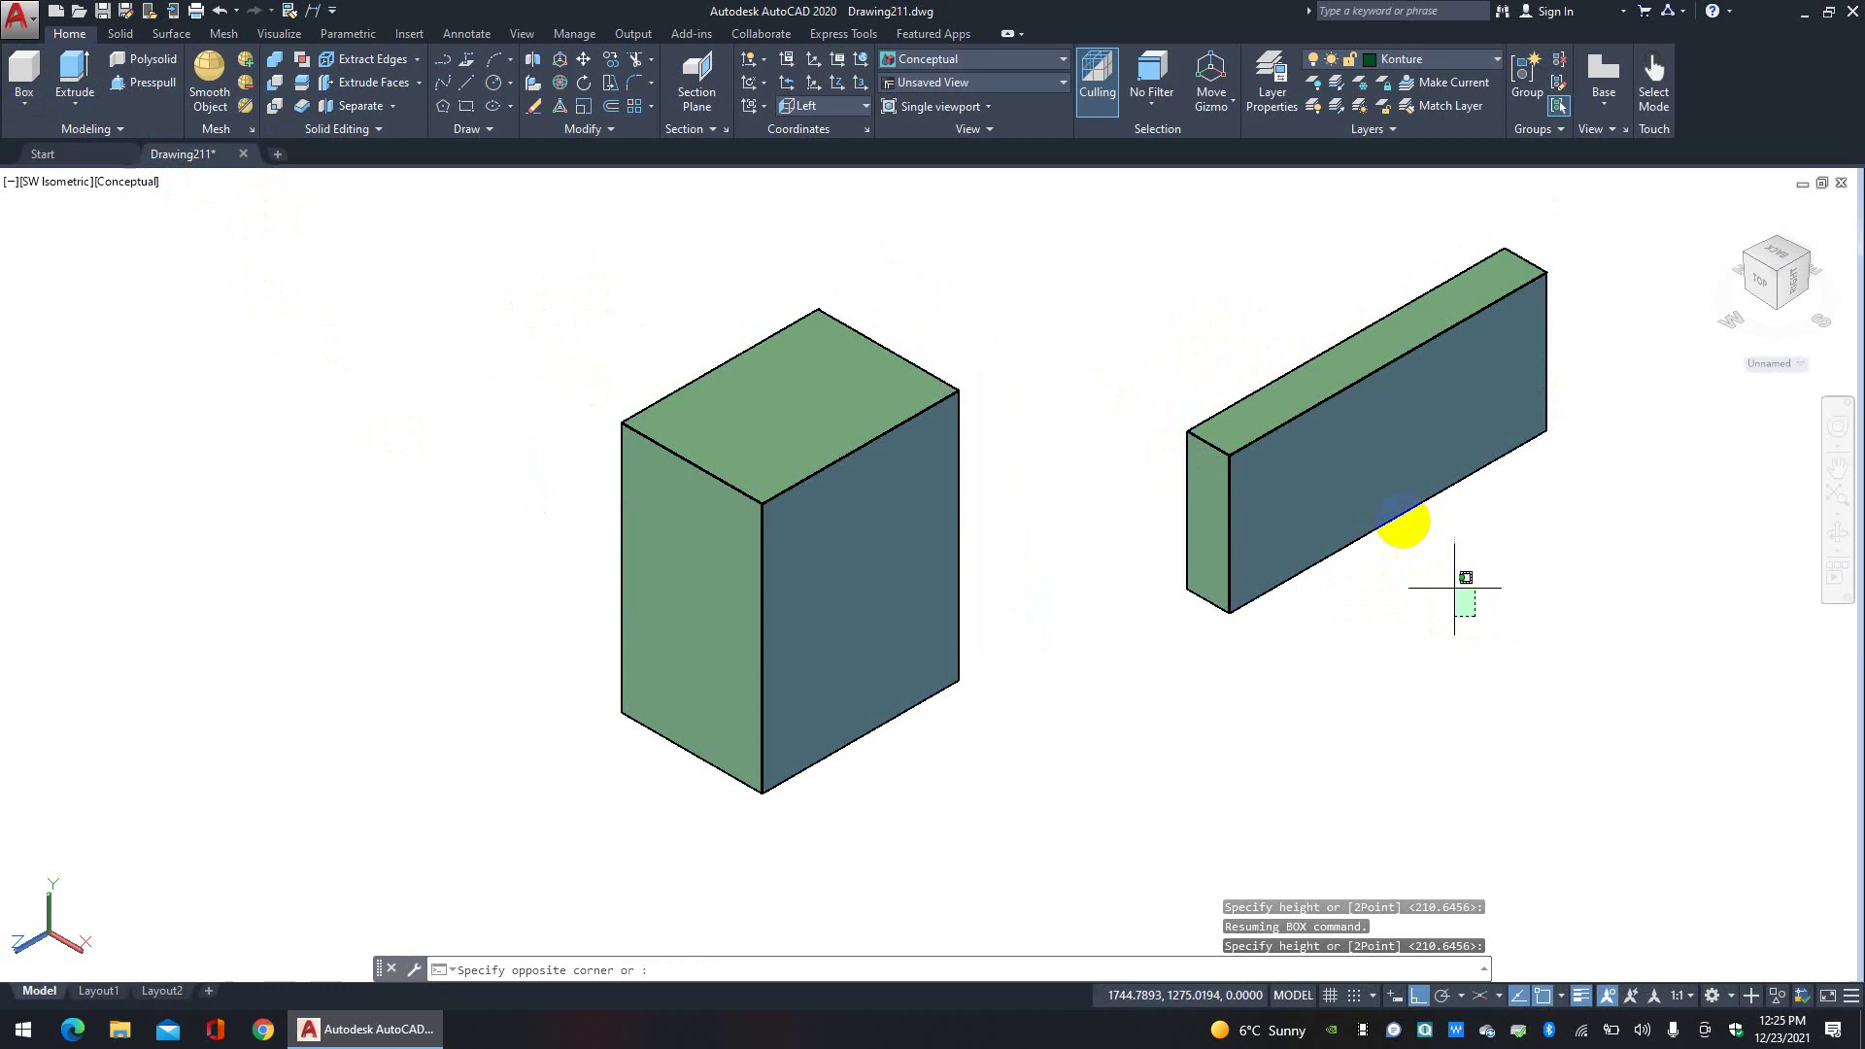
pyautogui.click(1395, 513)
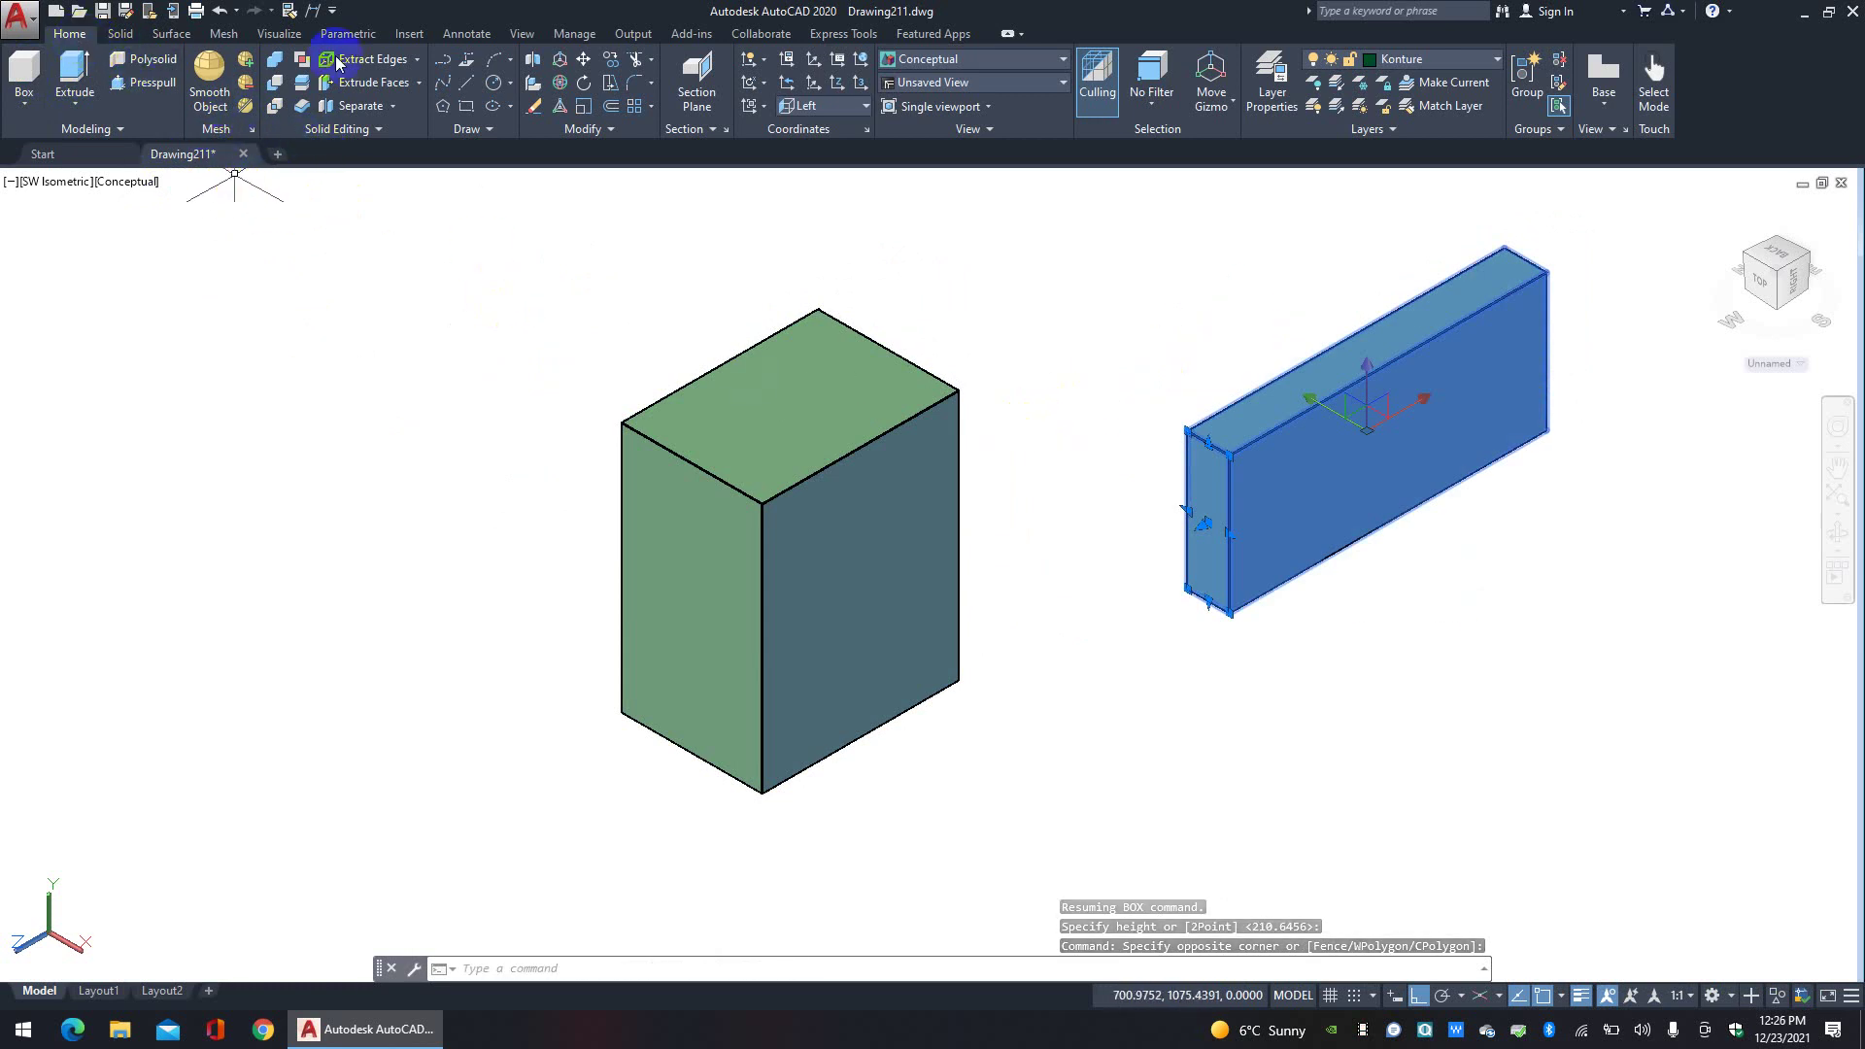
pyautogui.click(583, 66)
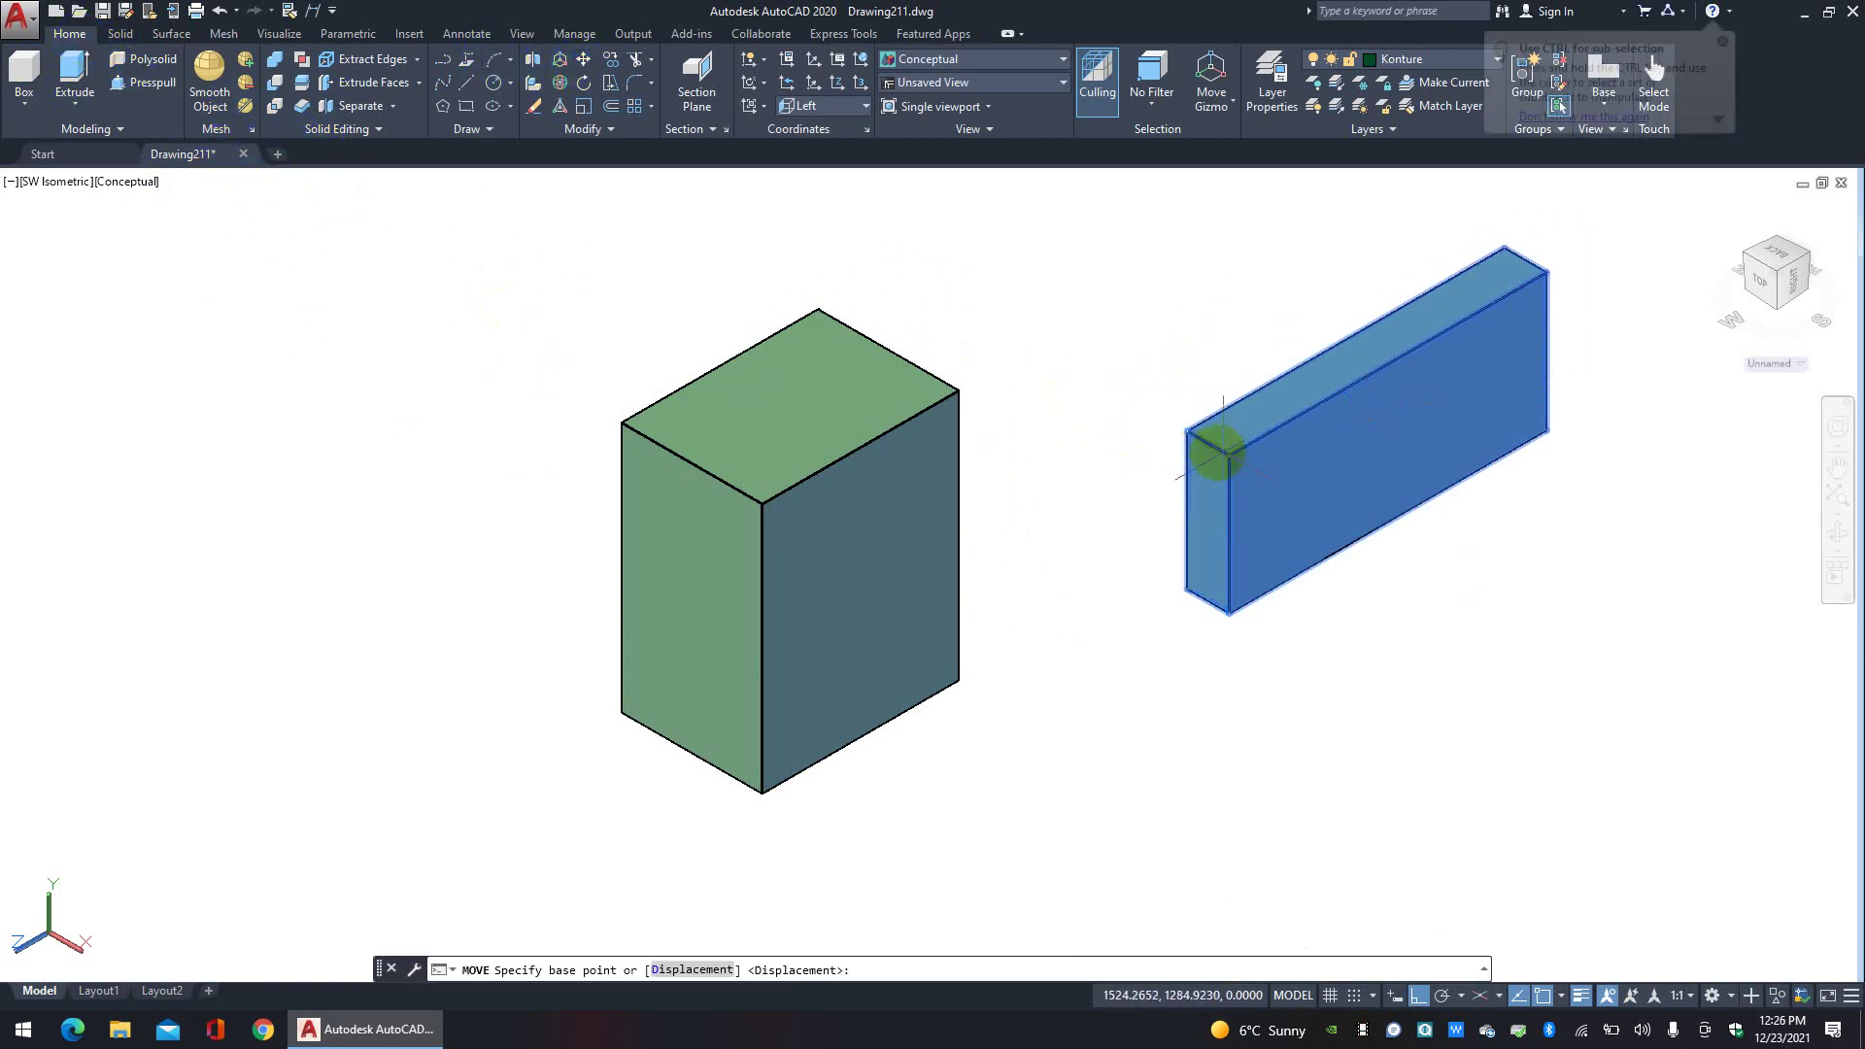
pyautogui.click(1208, 442)
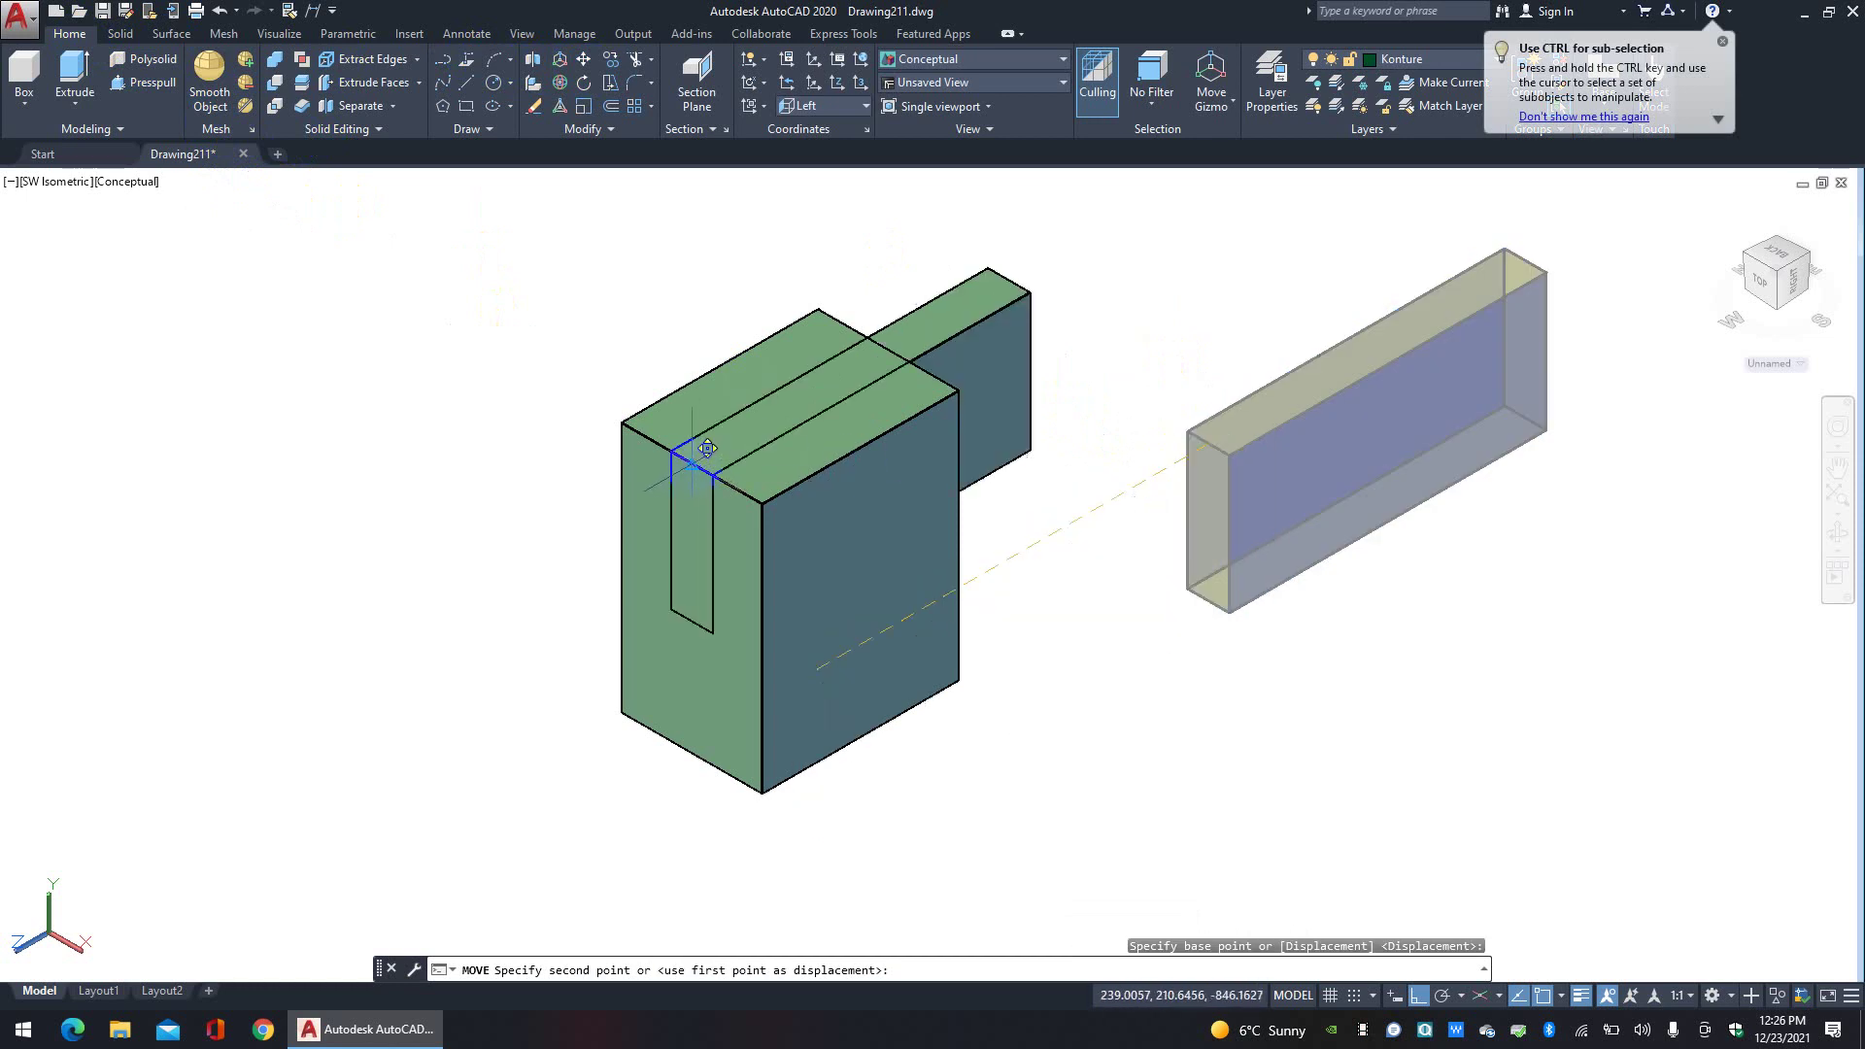
pyautogui.click(692, 464)
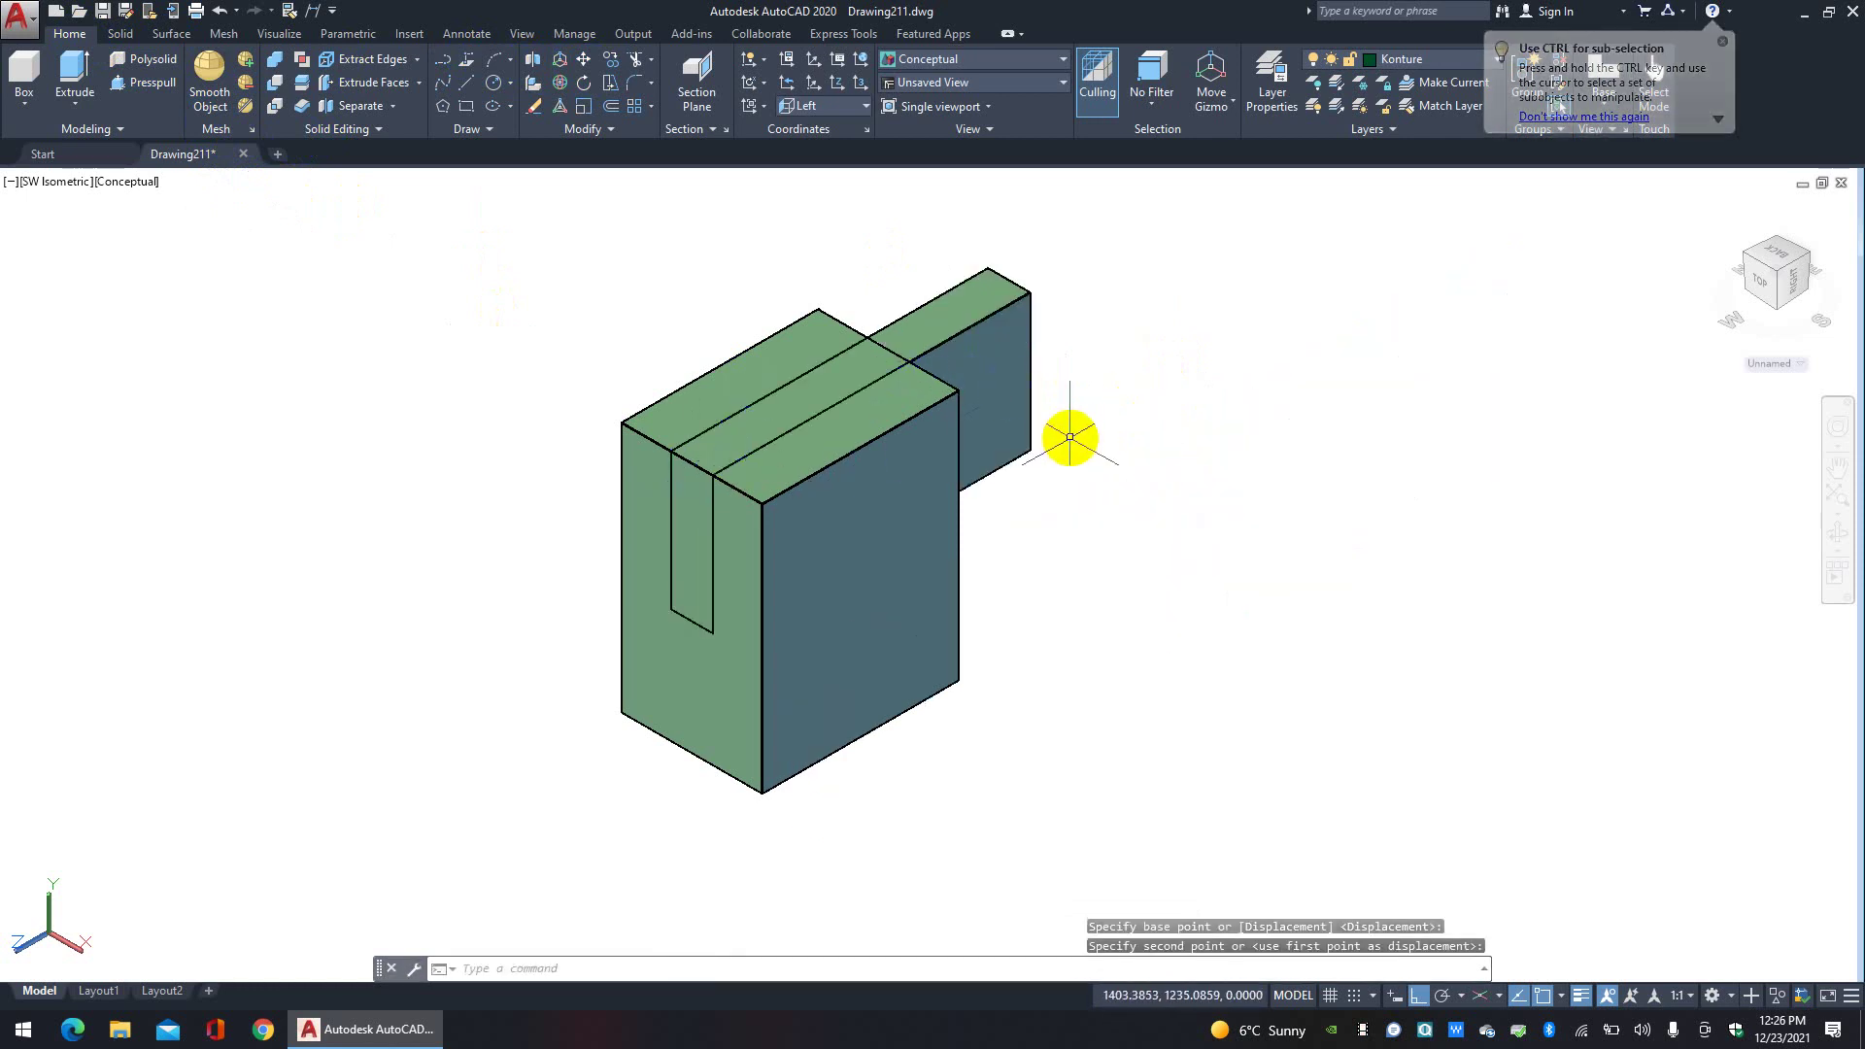
# Step: Subtract the slim box from the block to cut a slot running through its upper part
pyautogui.click(272, 94)
pyautogui.click(854, 582)
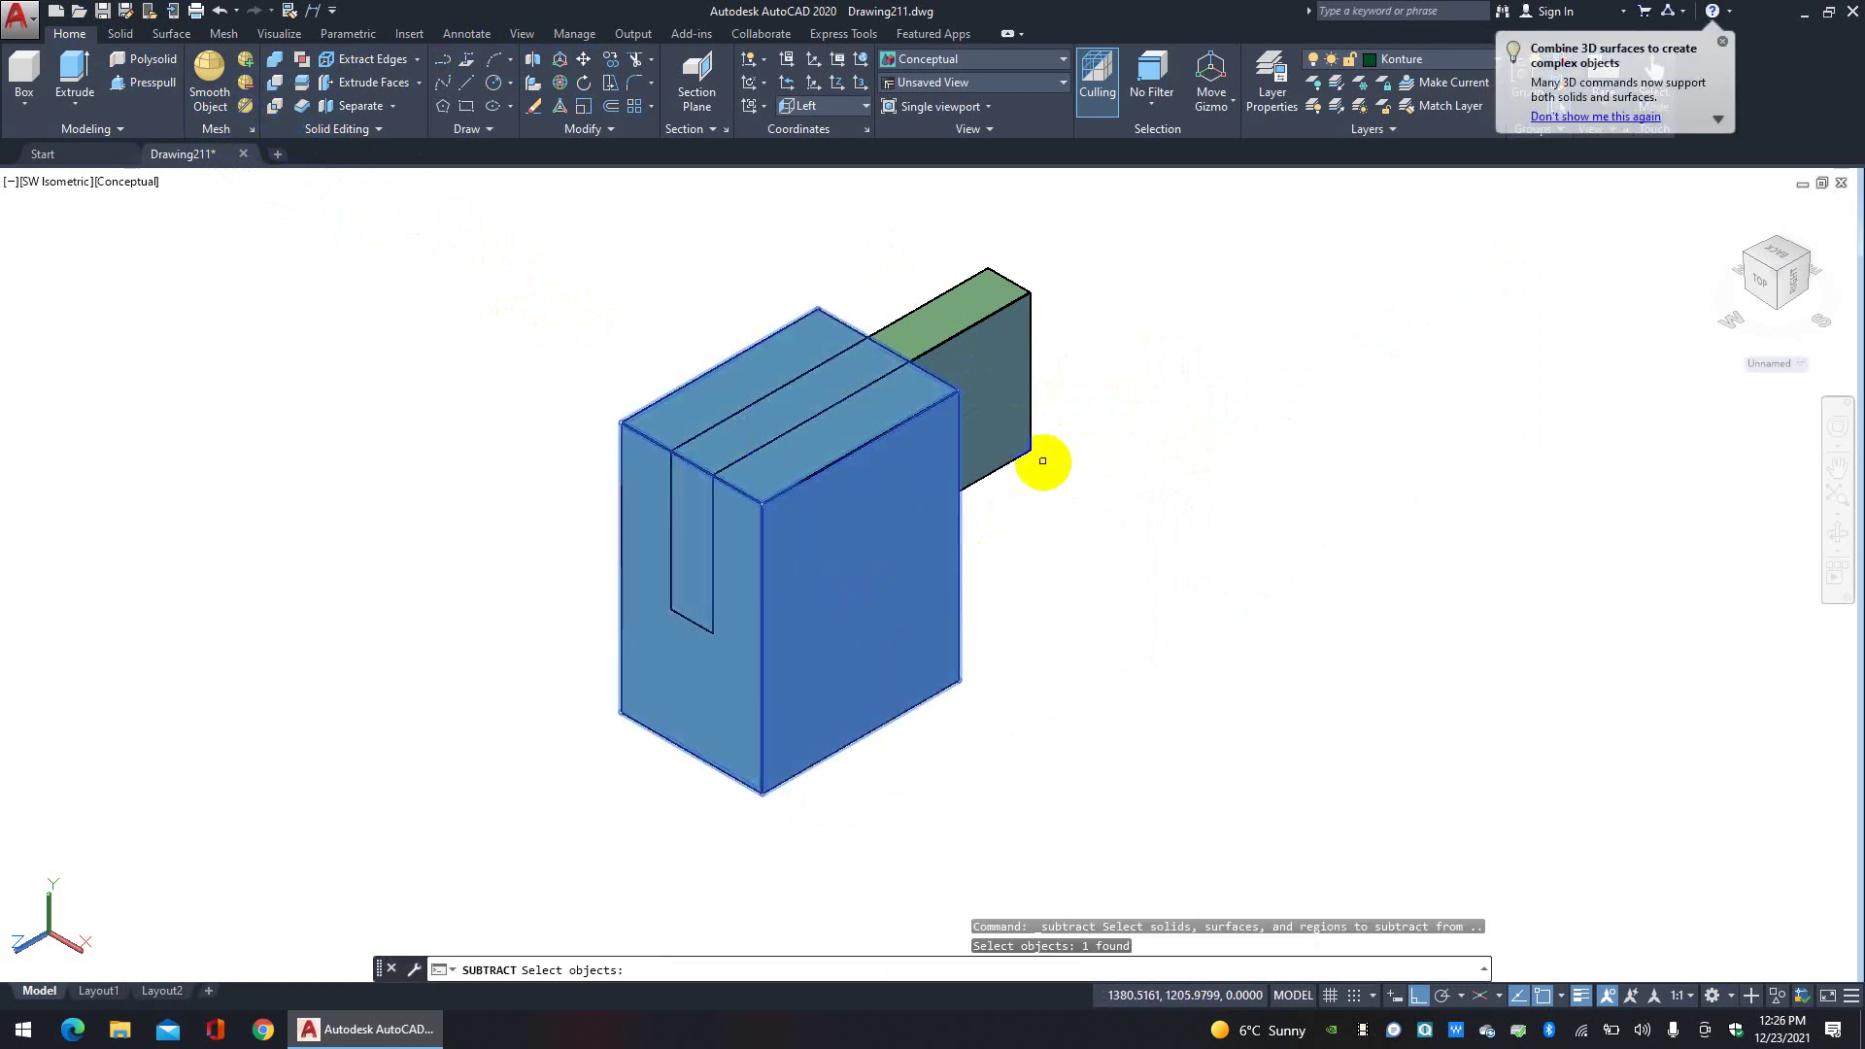
pyautogui.press('Return')
pyautogui.click(991, 404)
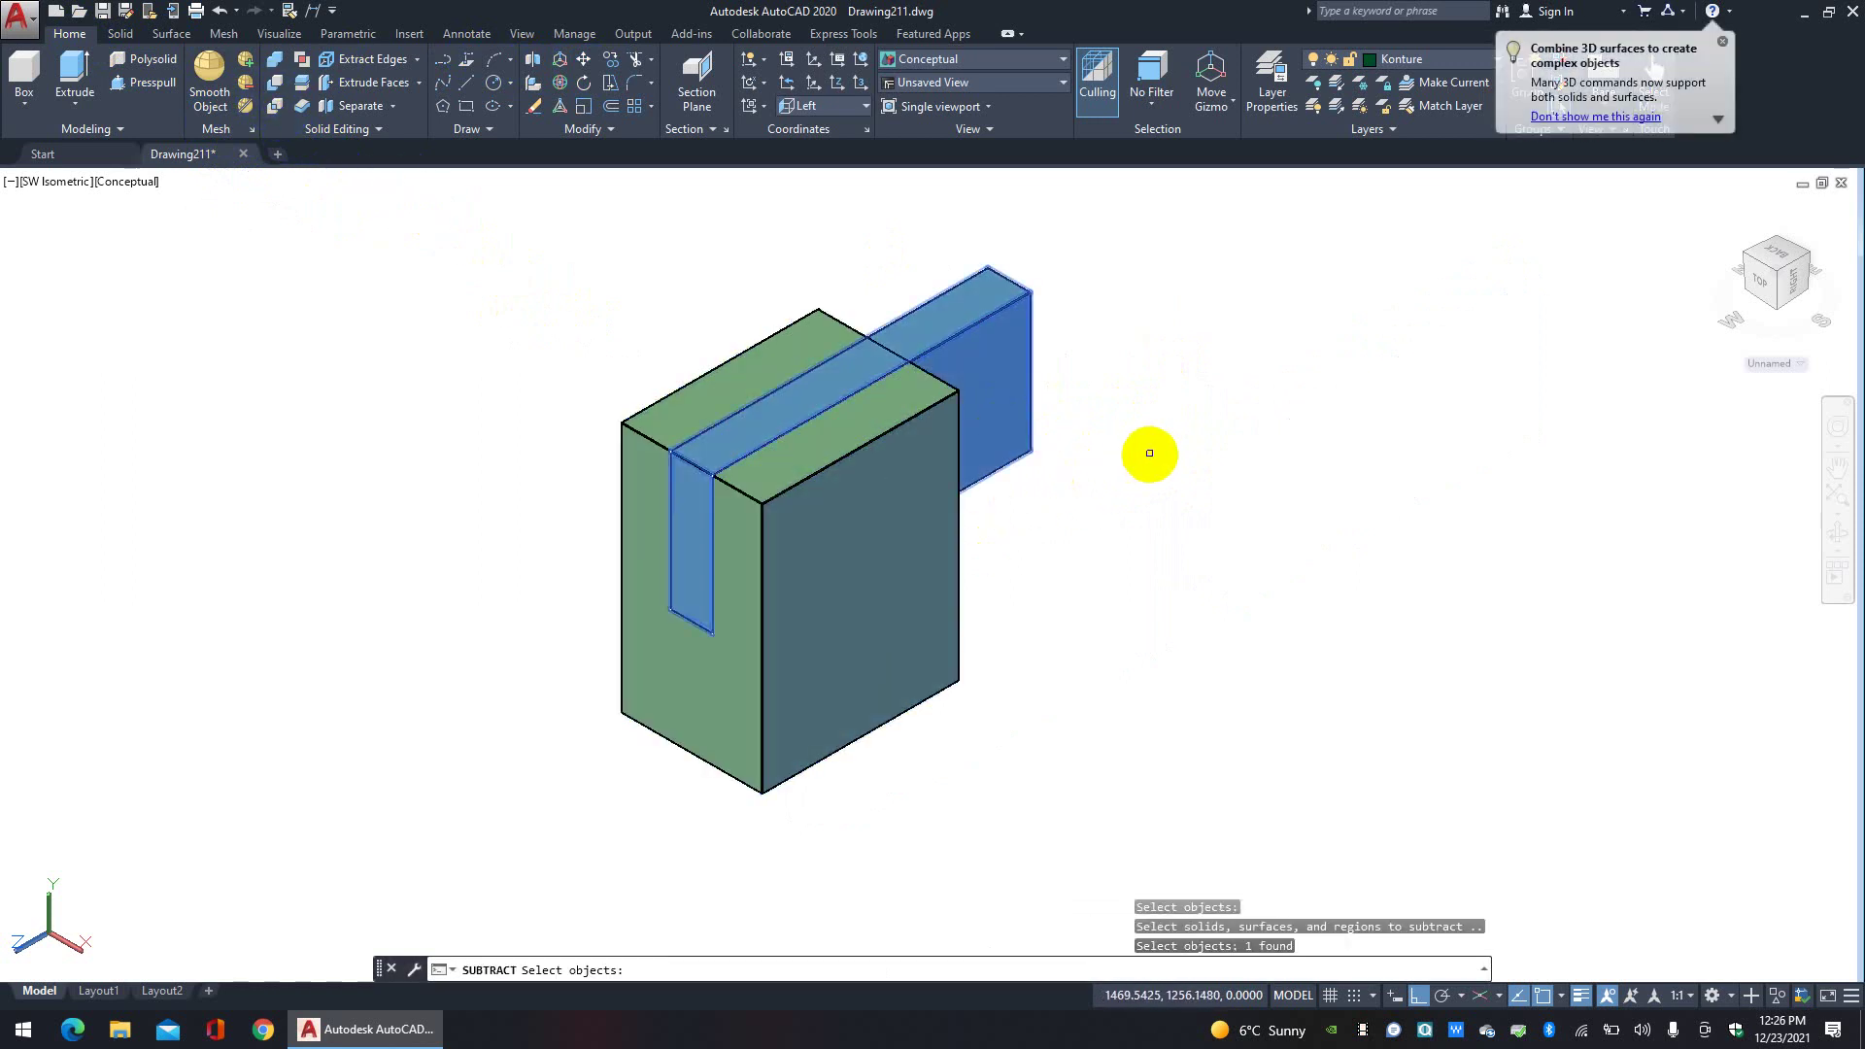
pyautogui.press('Return')
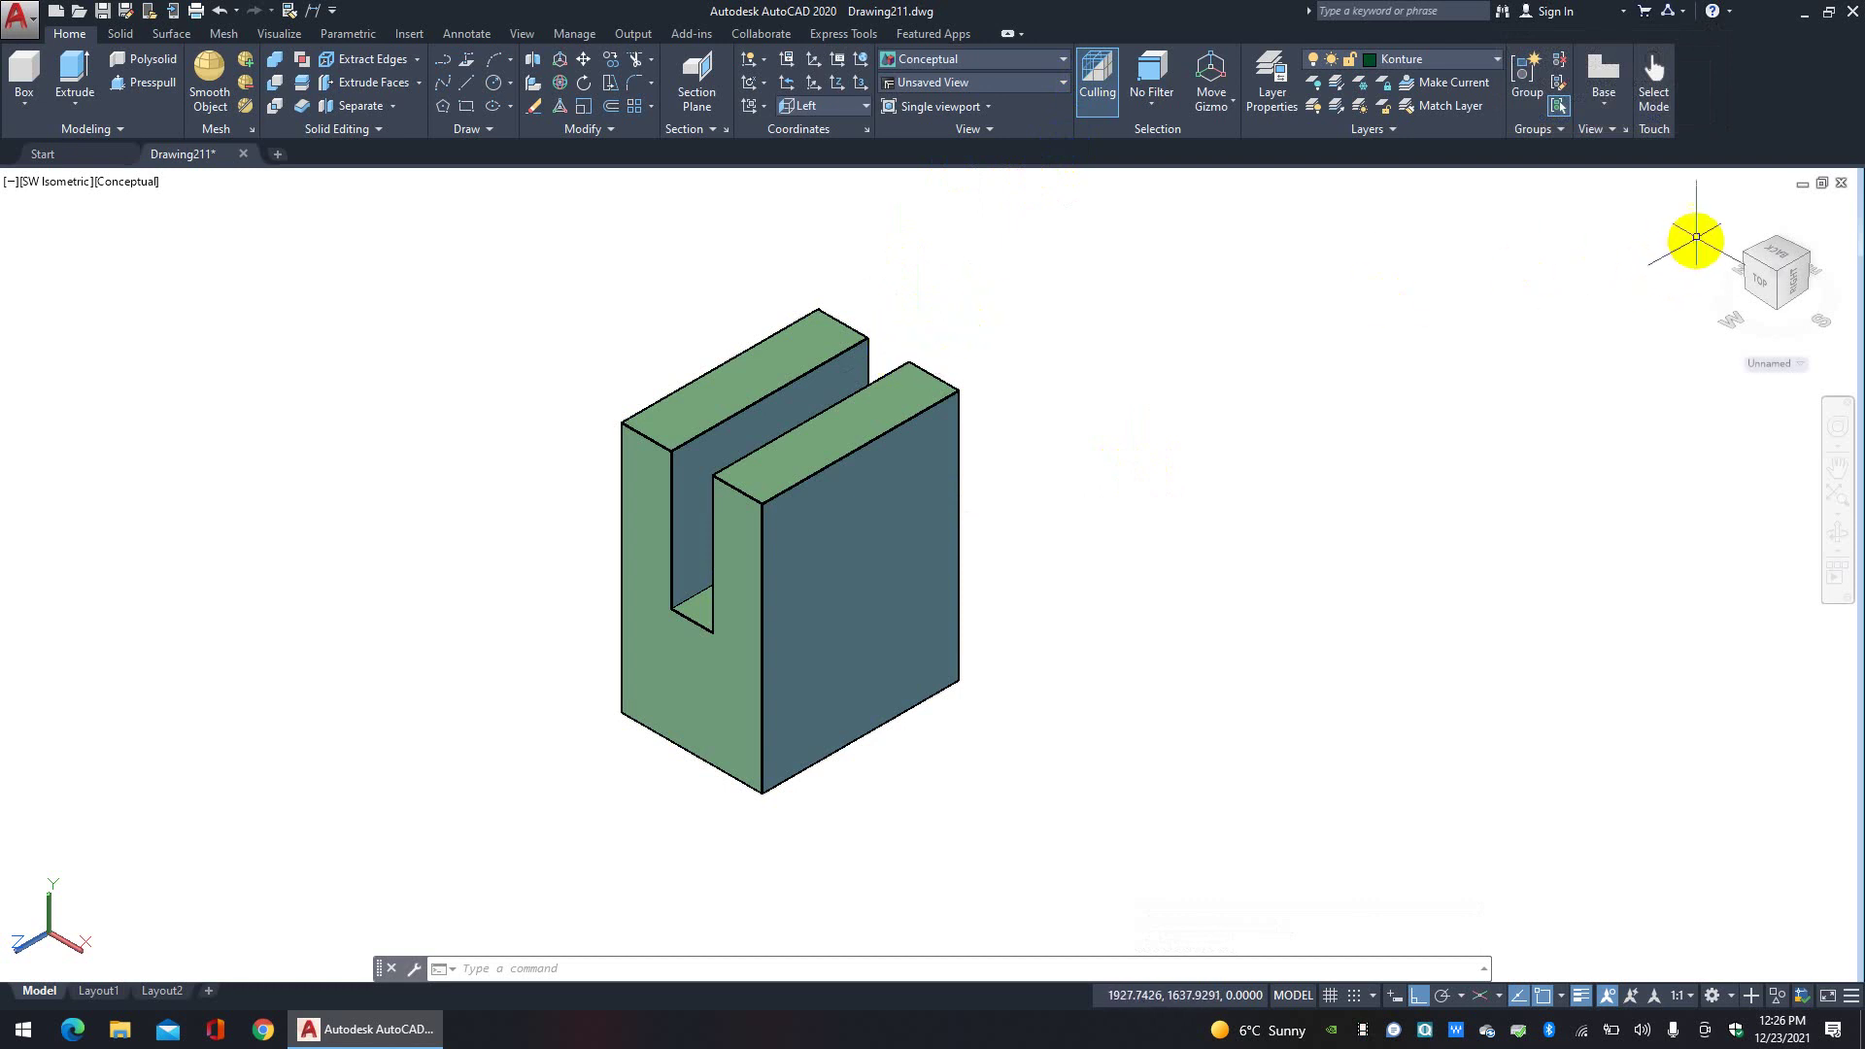
# Step: Reset the user coordinate system to World, and set it to Front to match the block's front face
pyautogui.click(825, 107)
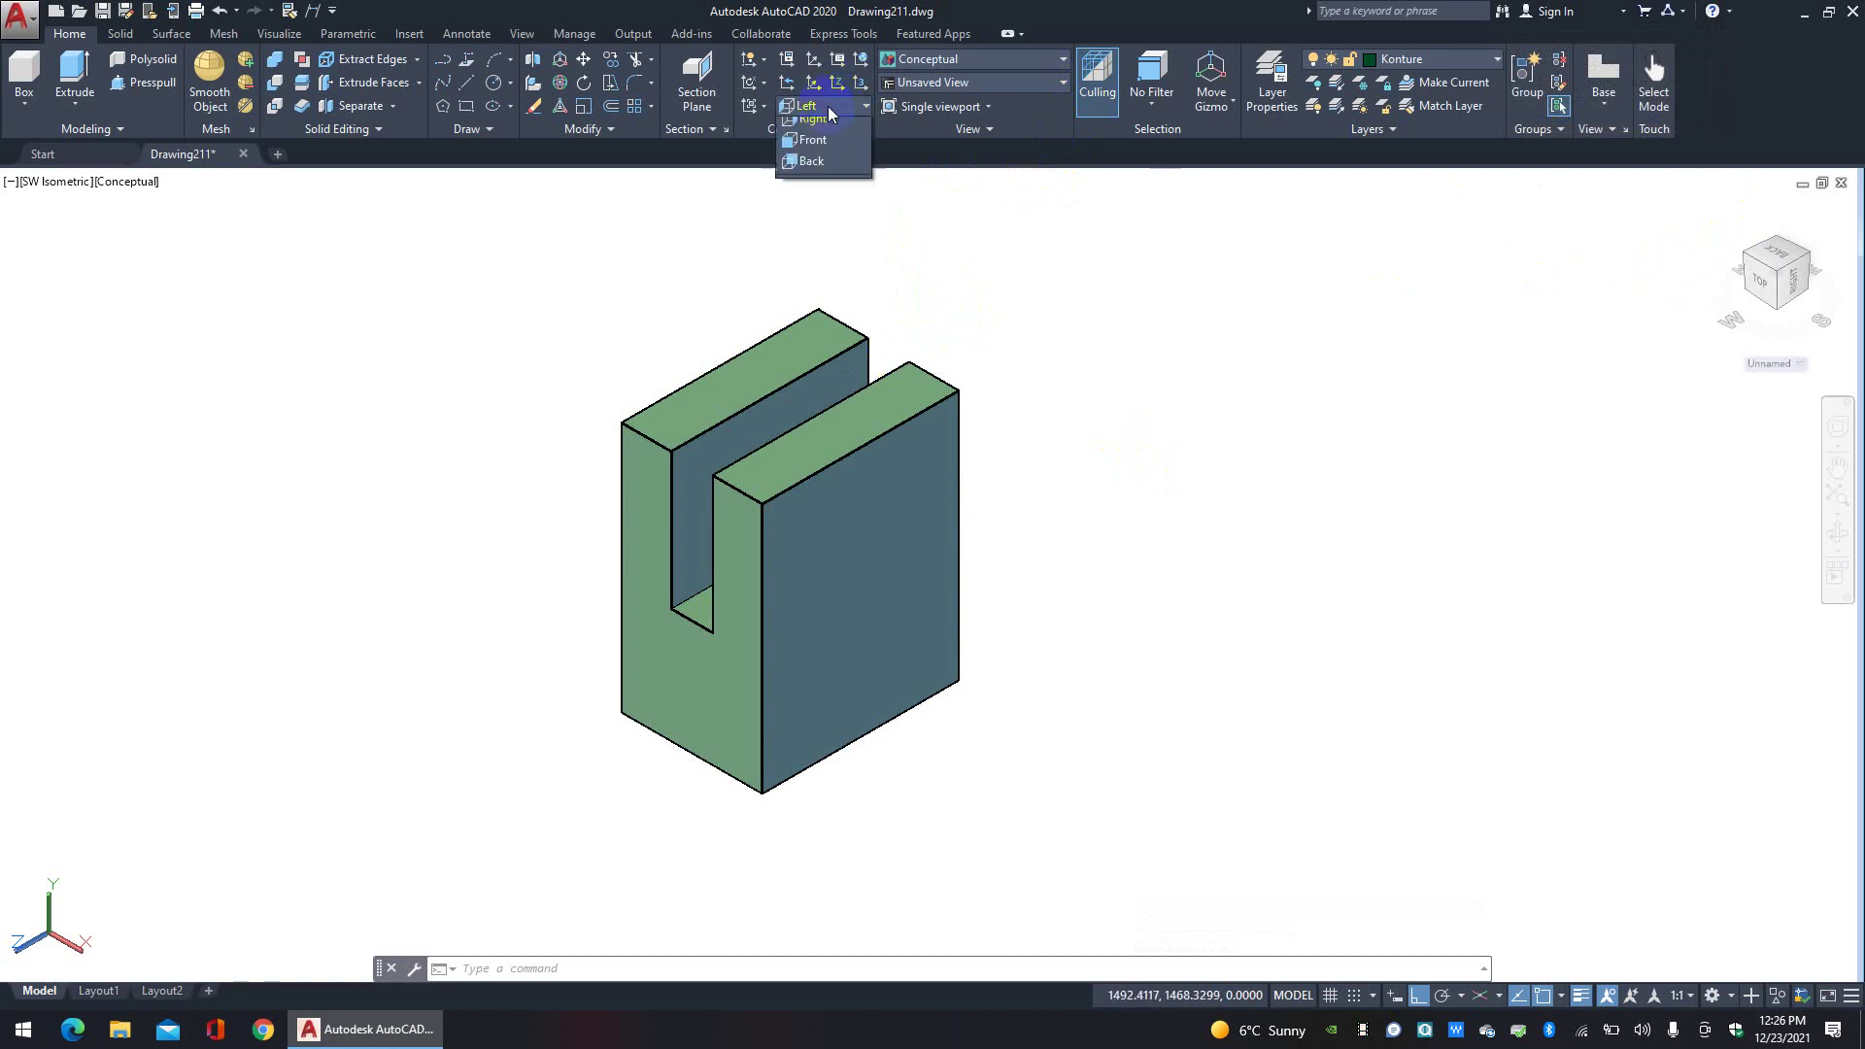
pyautogui.click(812, 129)
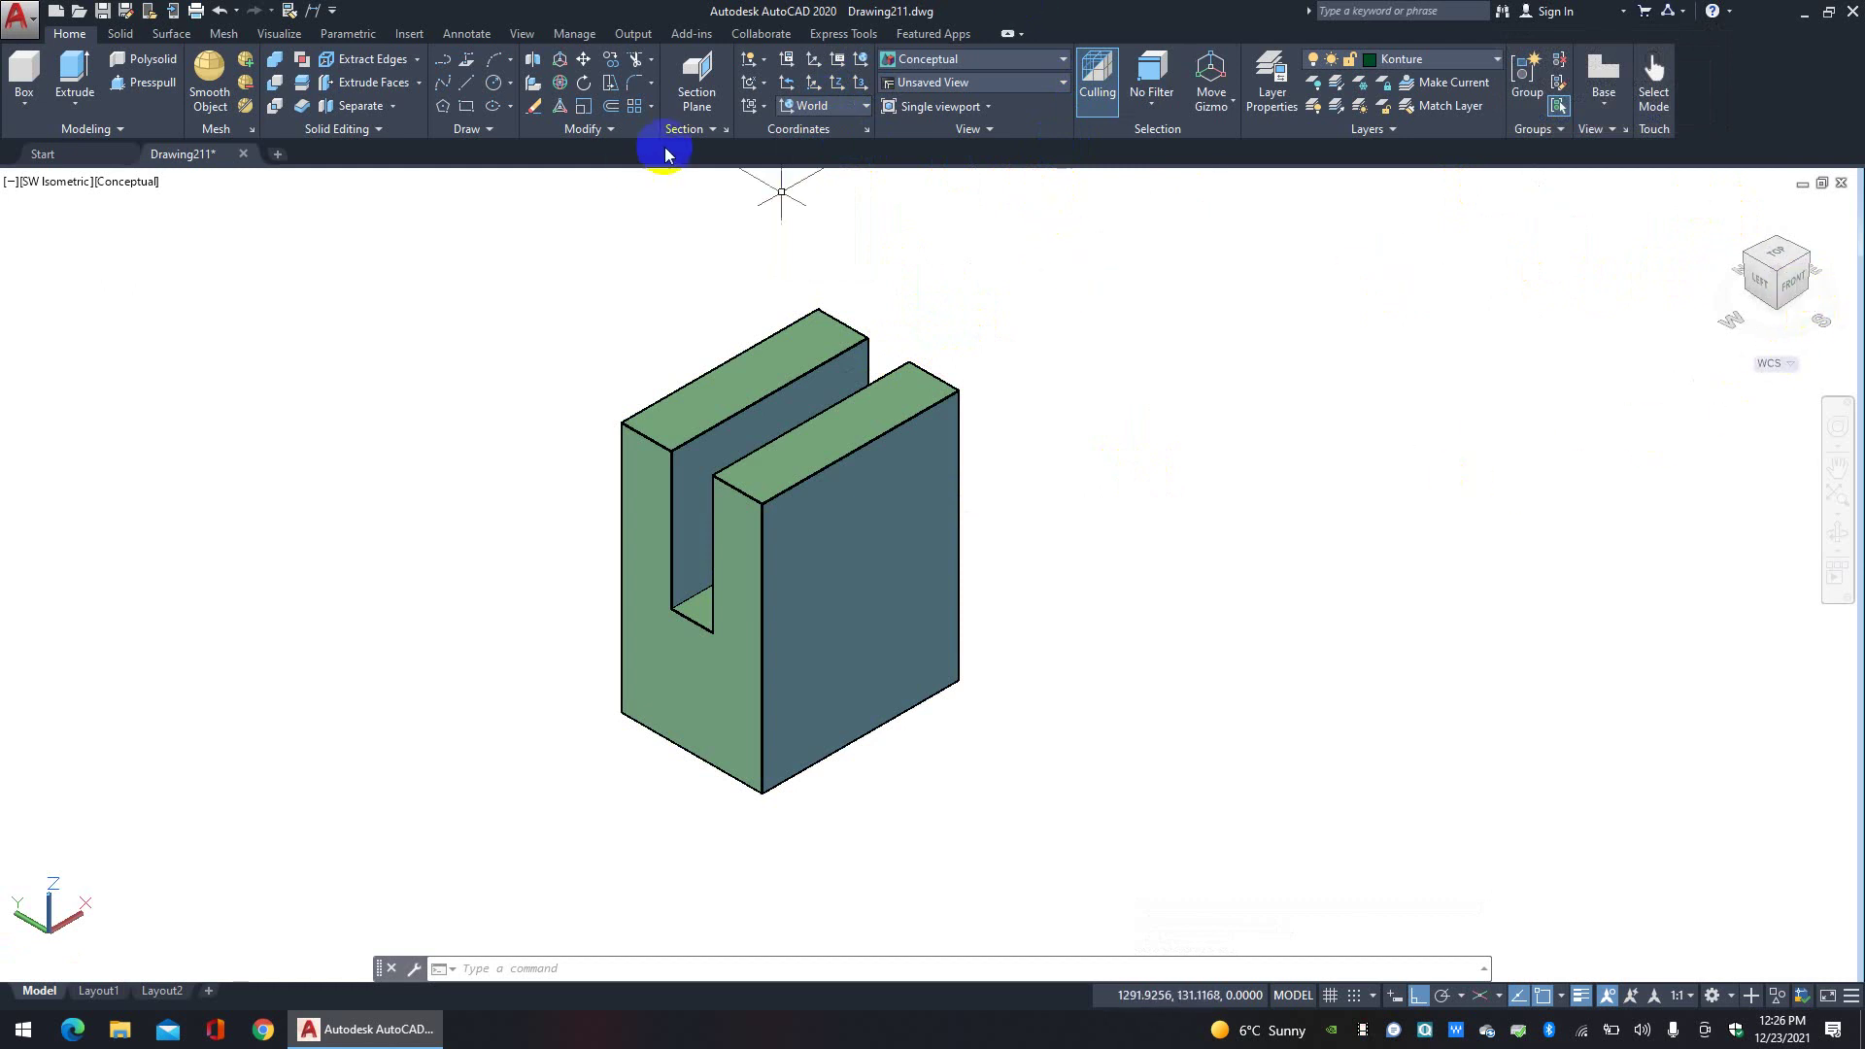
pyautogui.click(816, 108)
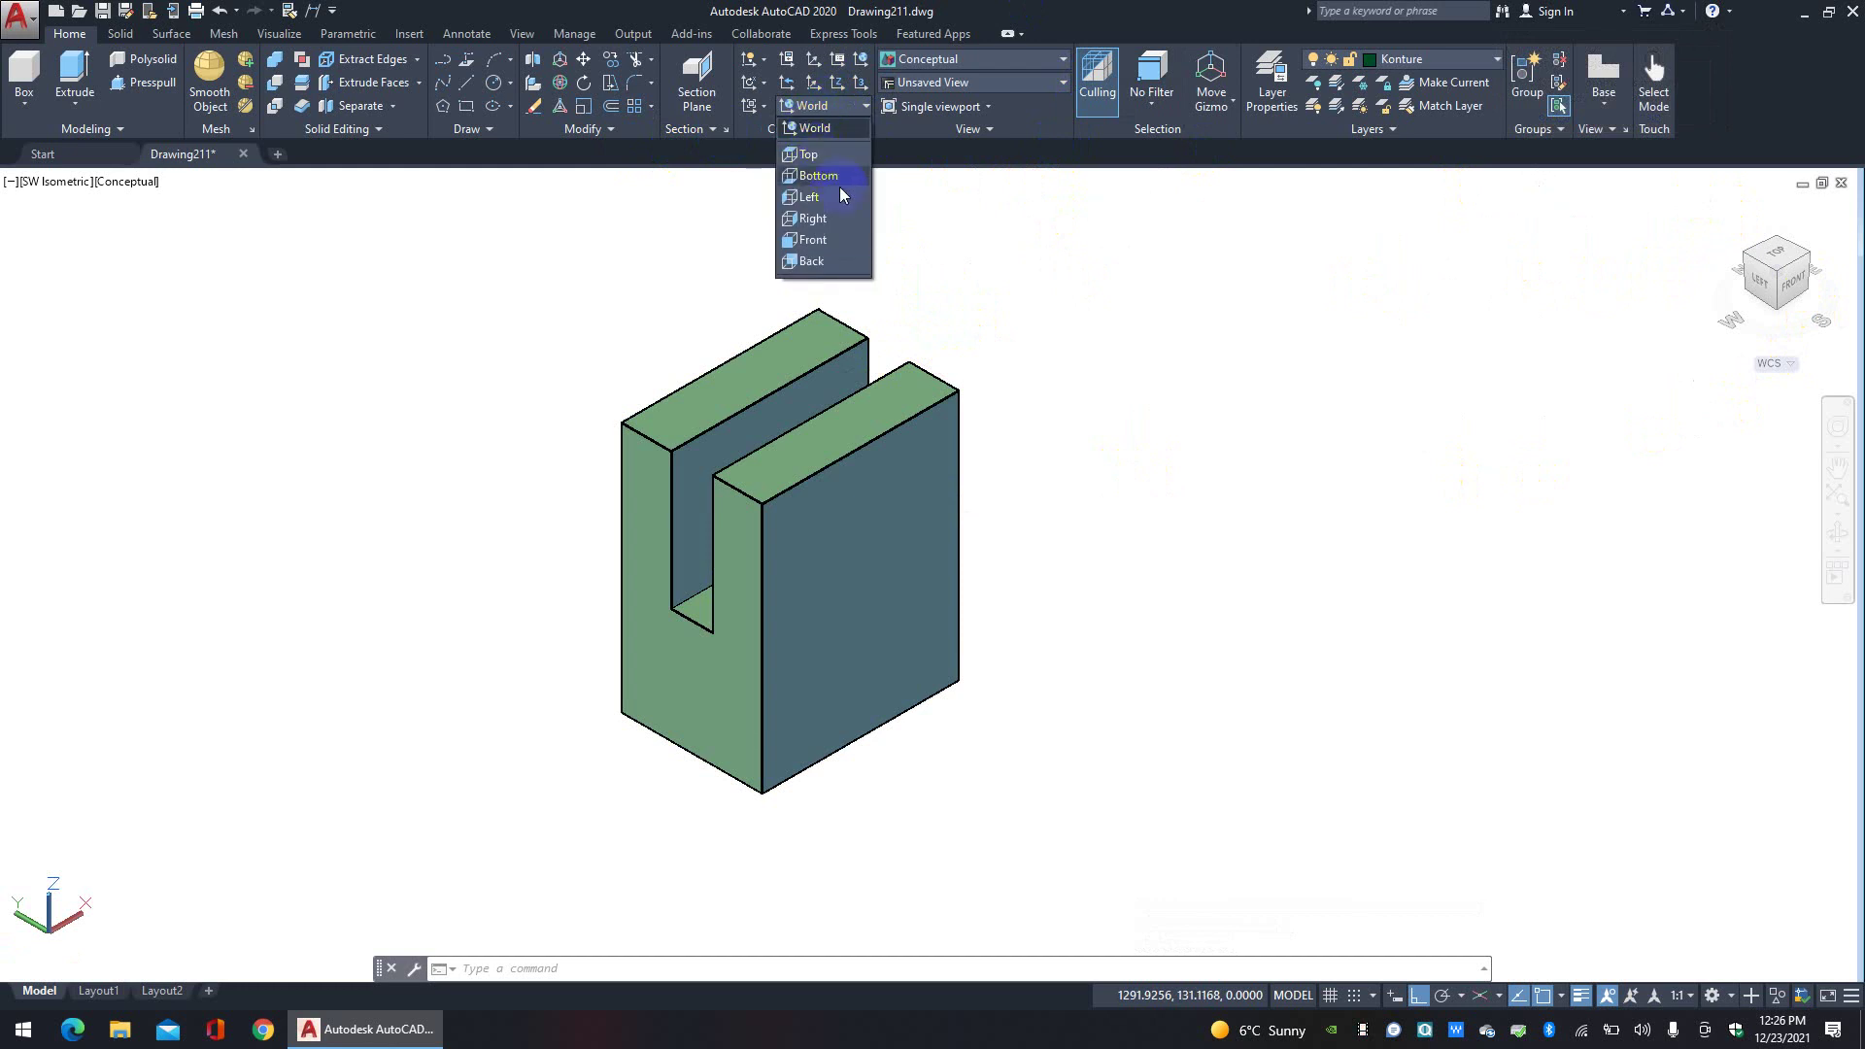
pyautogui.click(834, 240)
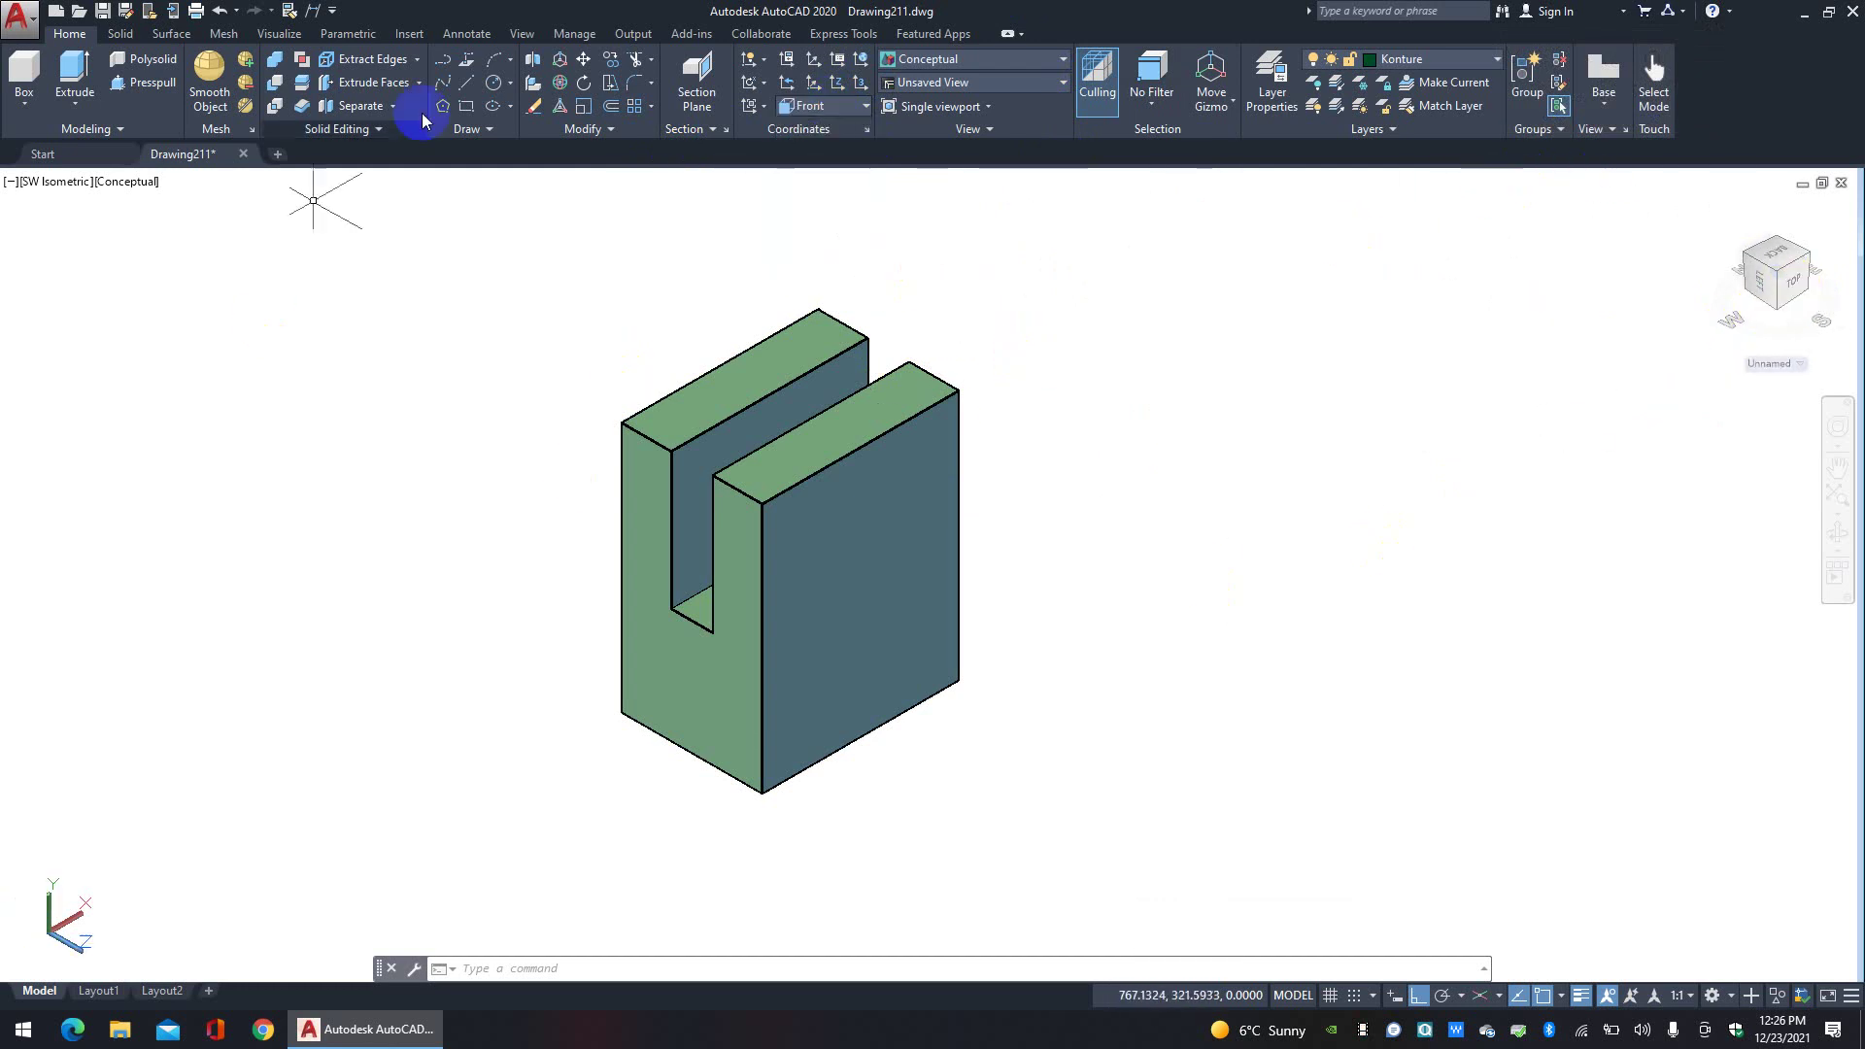
# Step: With Ortho off, outline a triangle on the front face between its upper corner, the top edge and a low point on the vertical edge
pyautogui.click(468, 87)
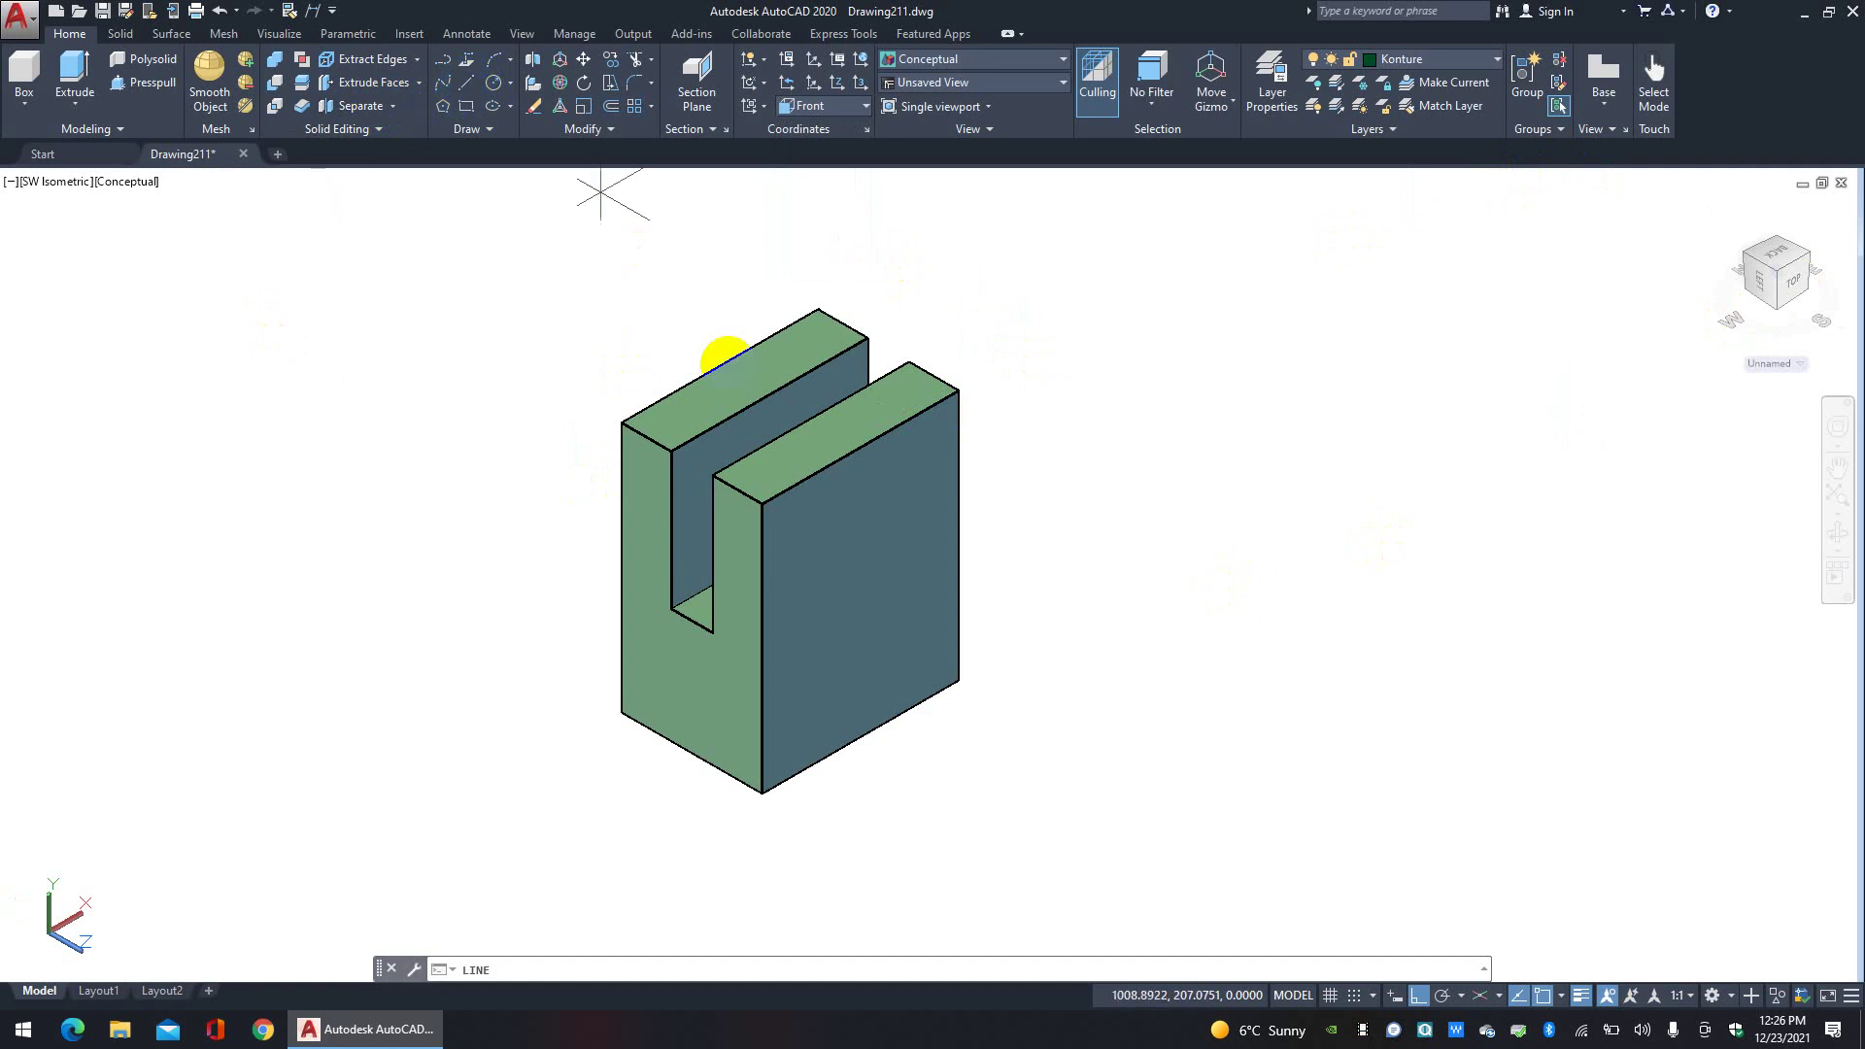
pyautogui.click(759, 508)
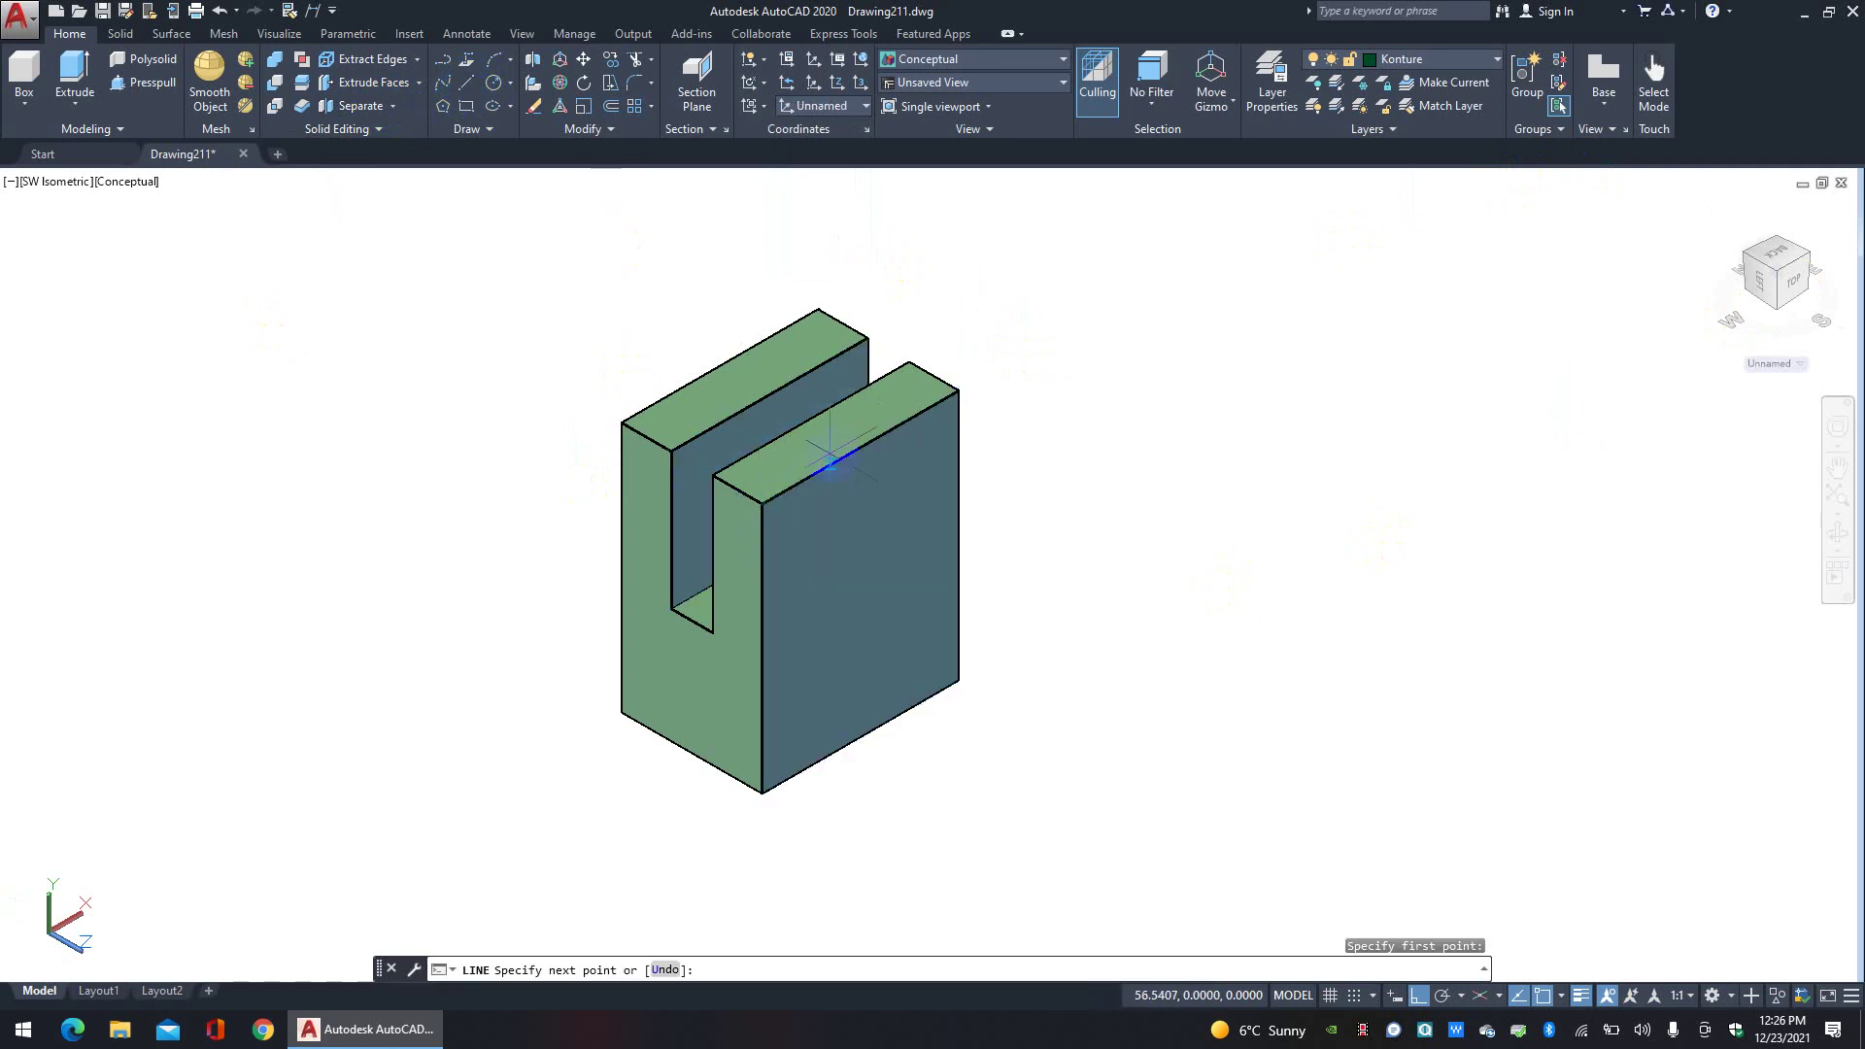
pyautogui.click(898, 424)
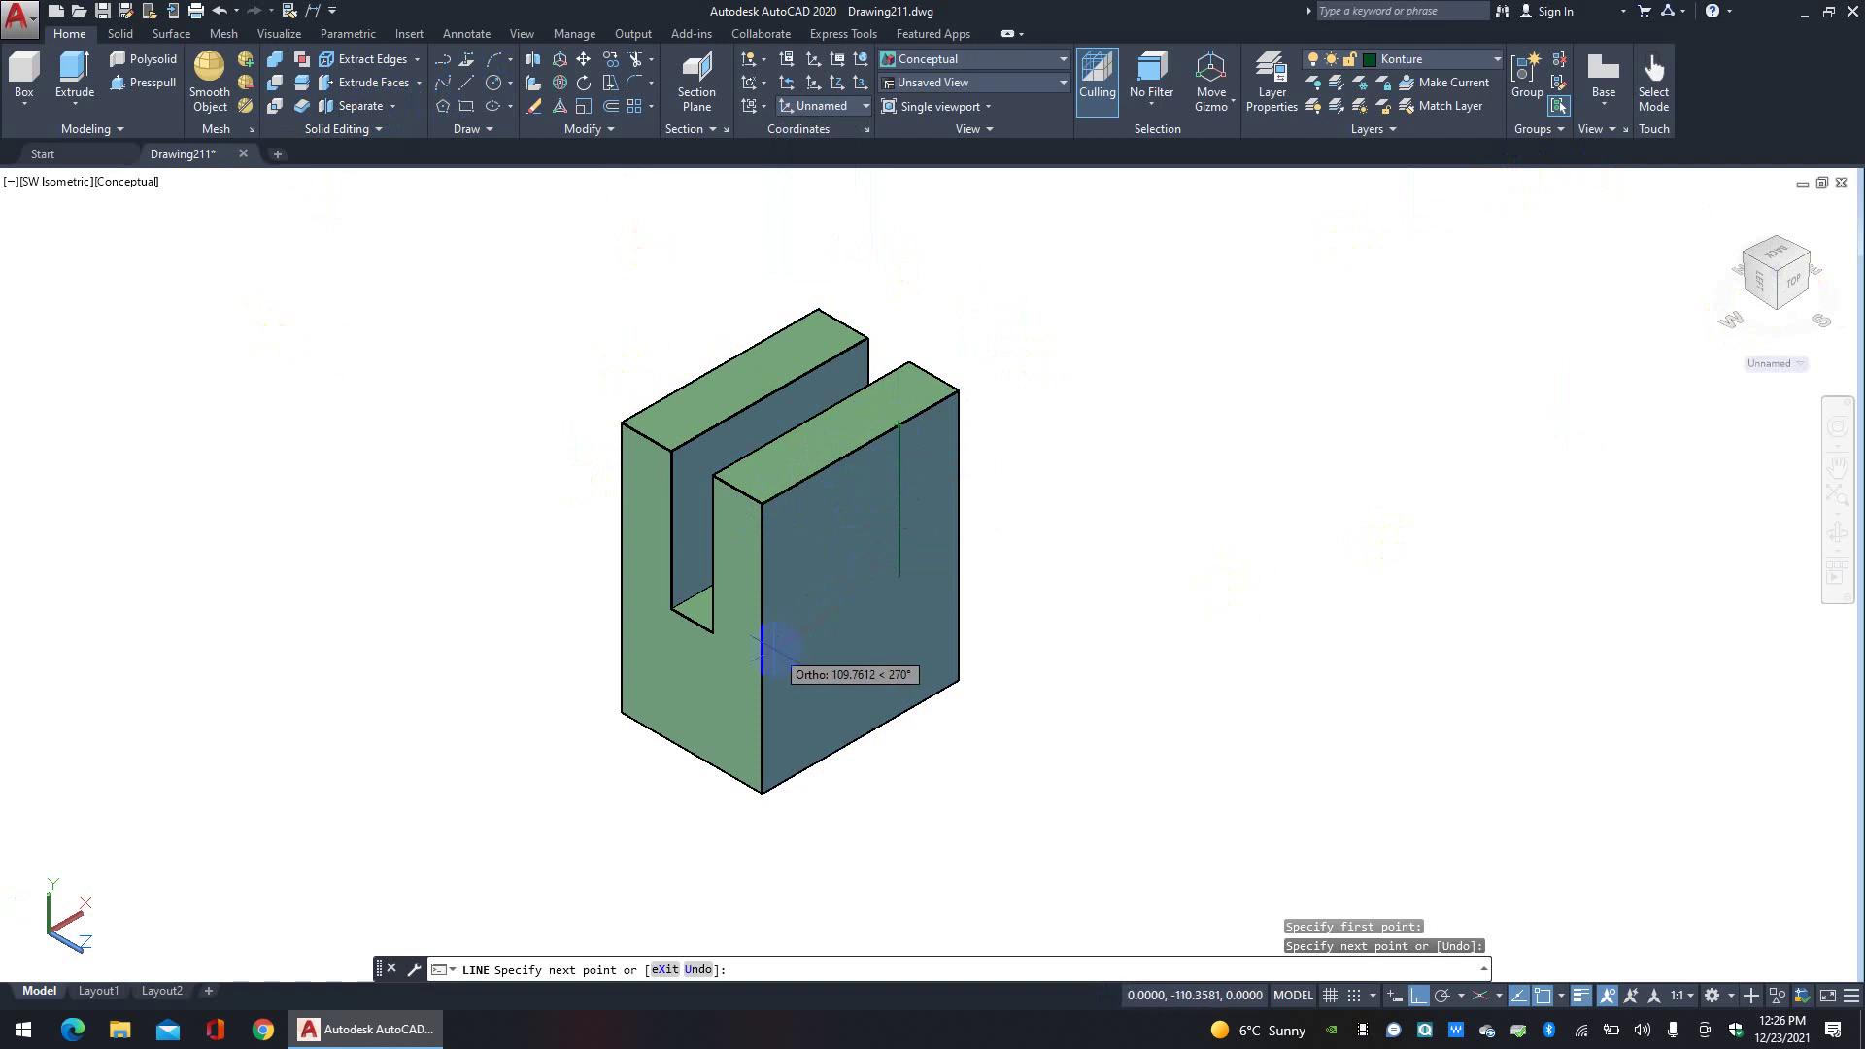
pyautogui.click(1421, 998)
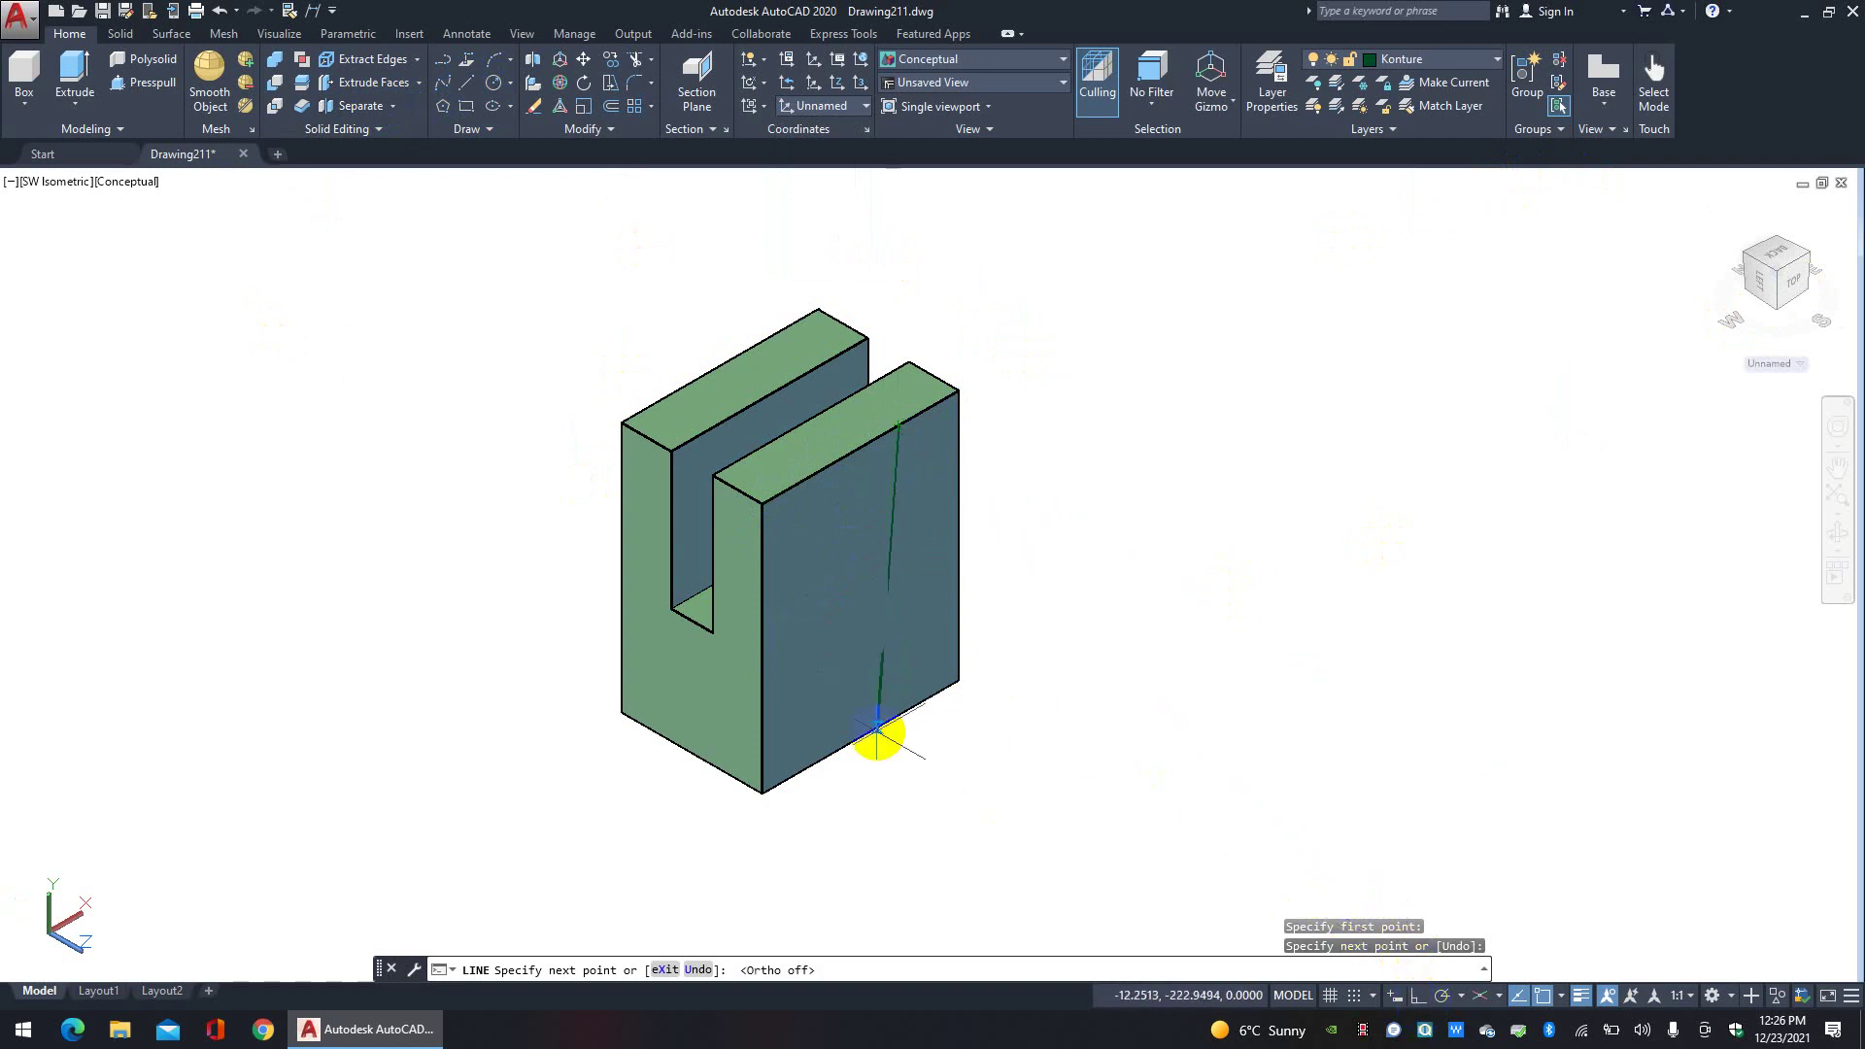
pyautogui.click(761, 702)
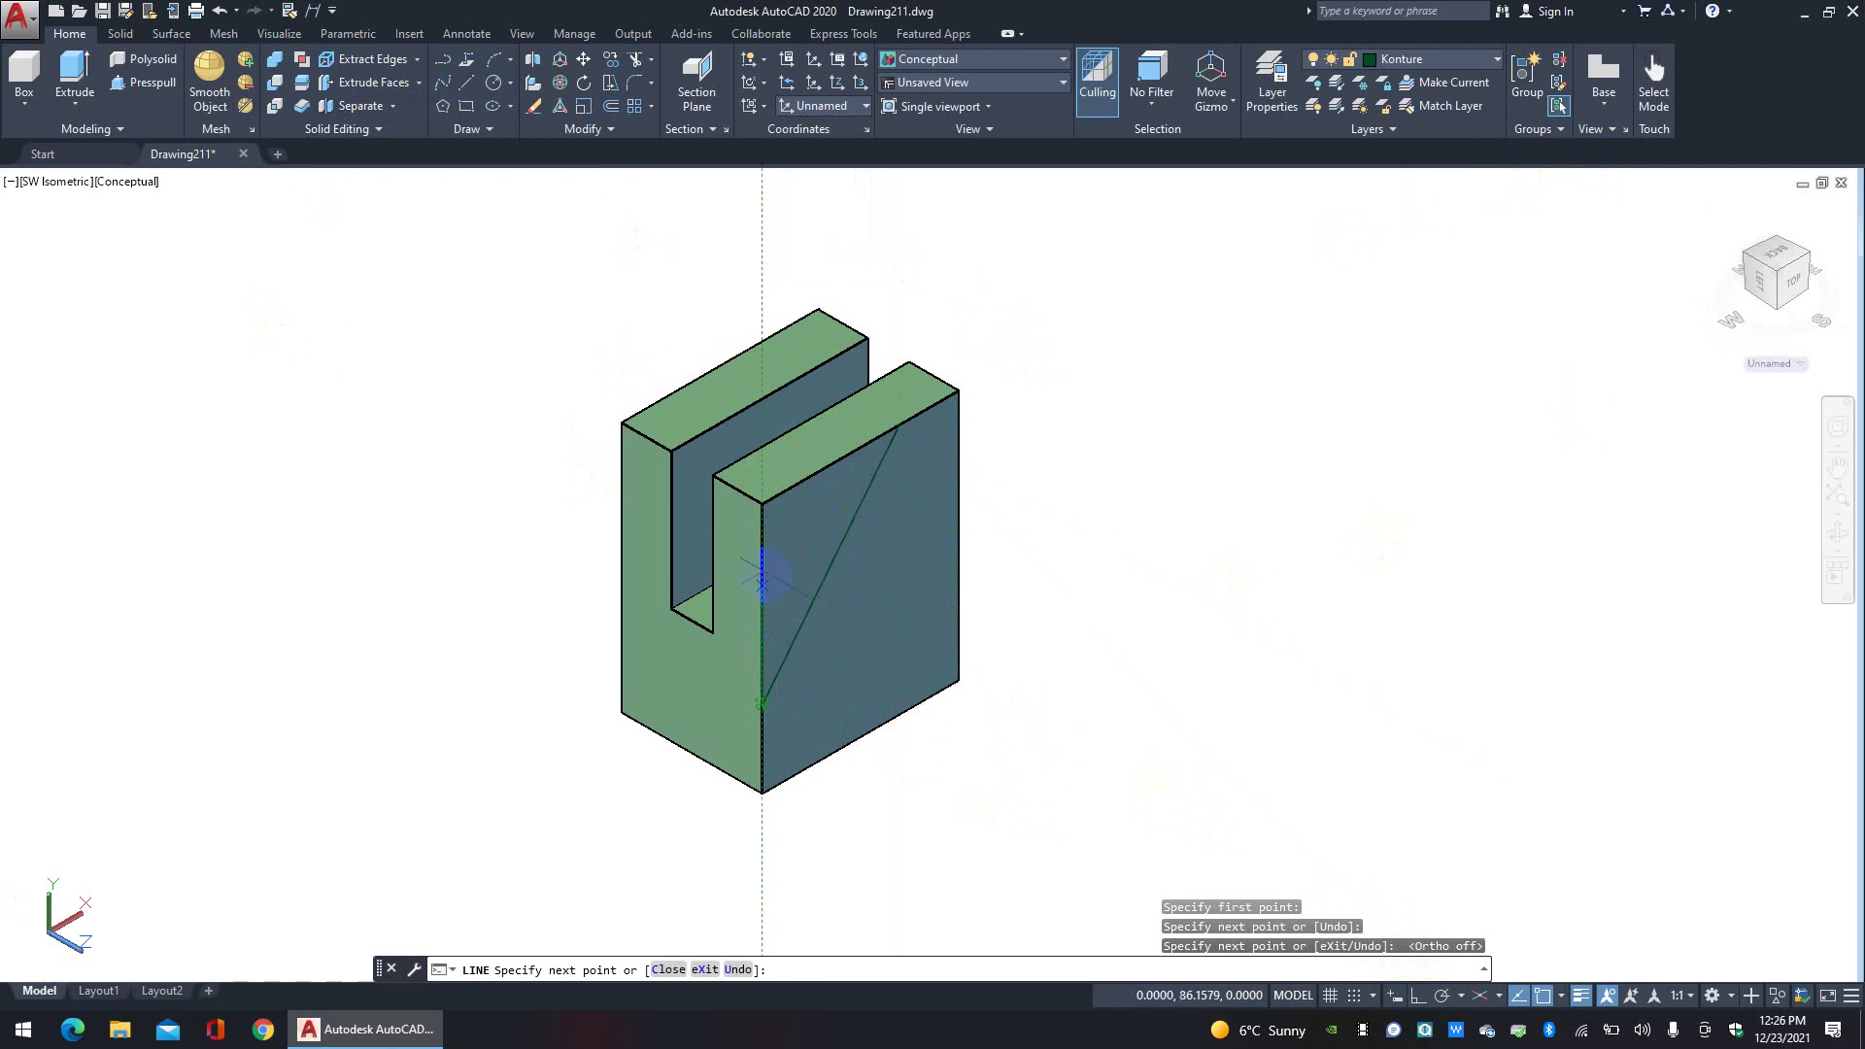
pyautogui.click(762, 503)
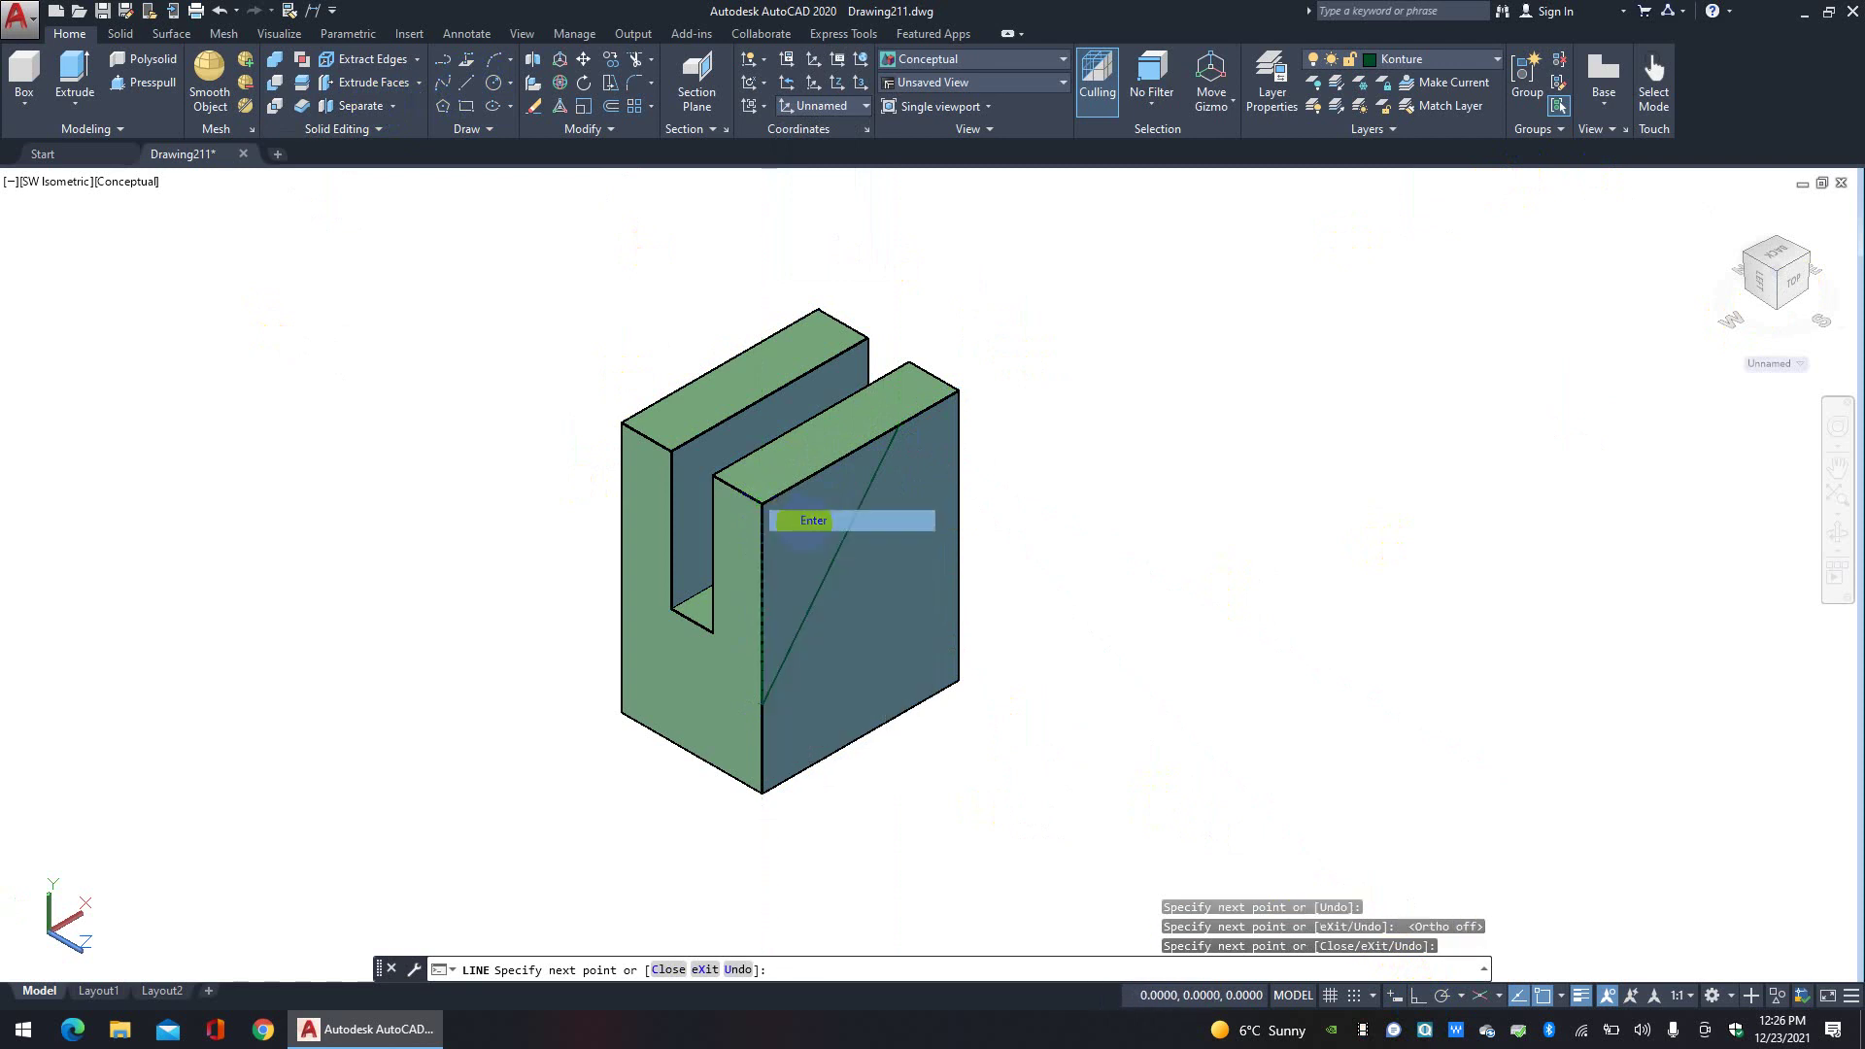
pyautogui.press('Return')
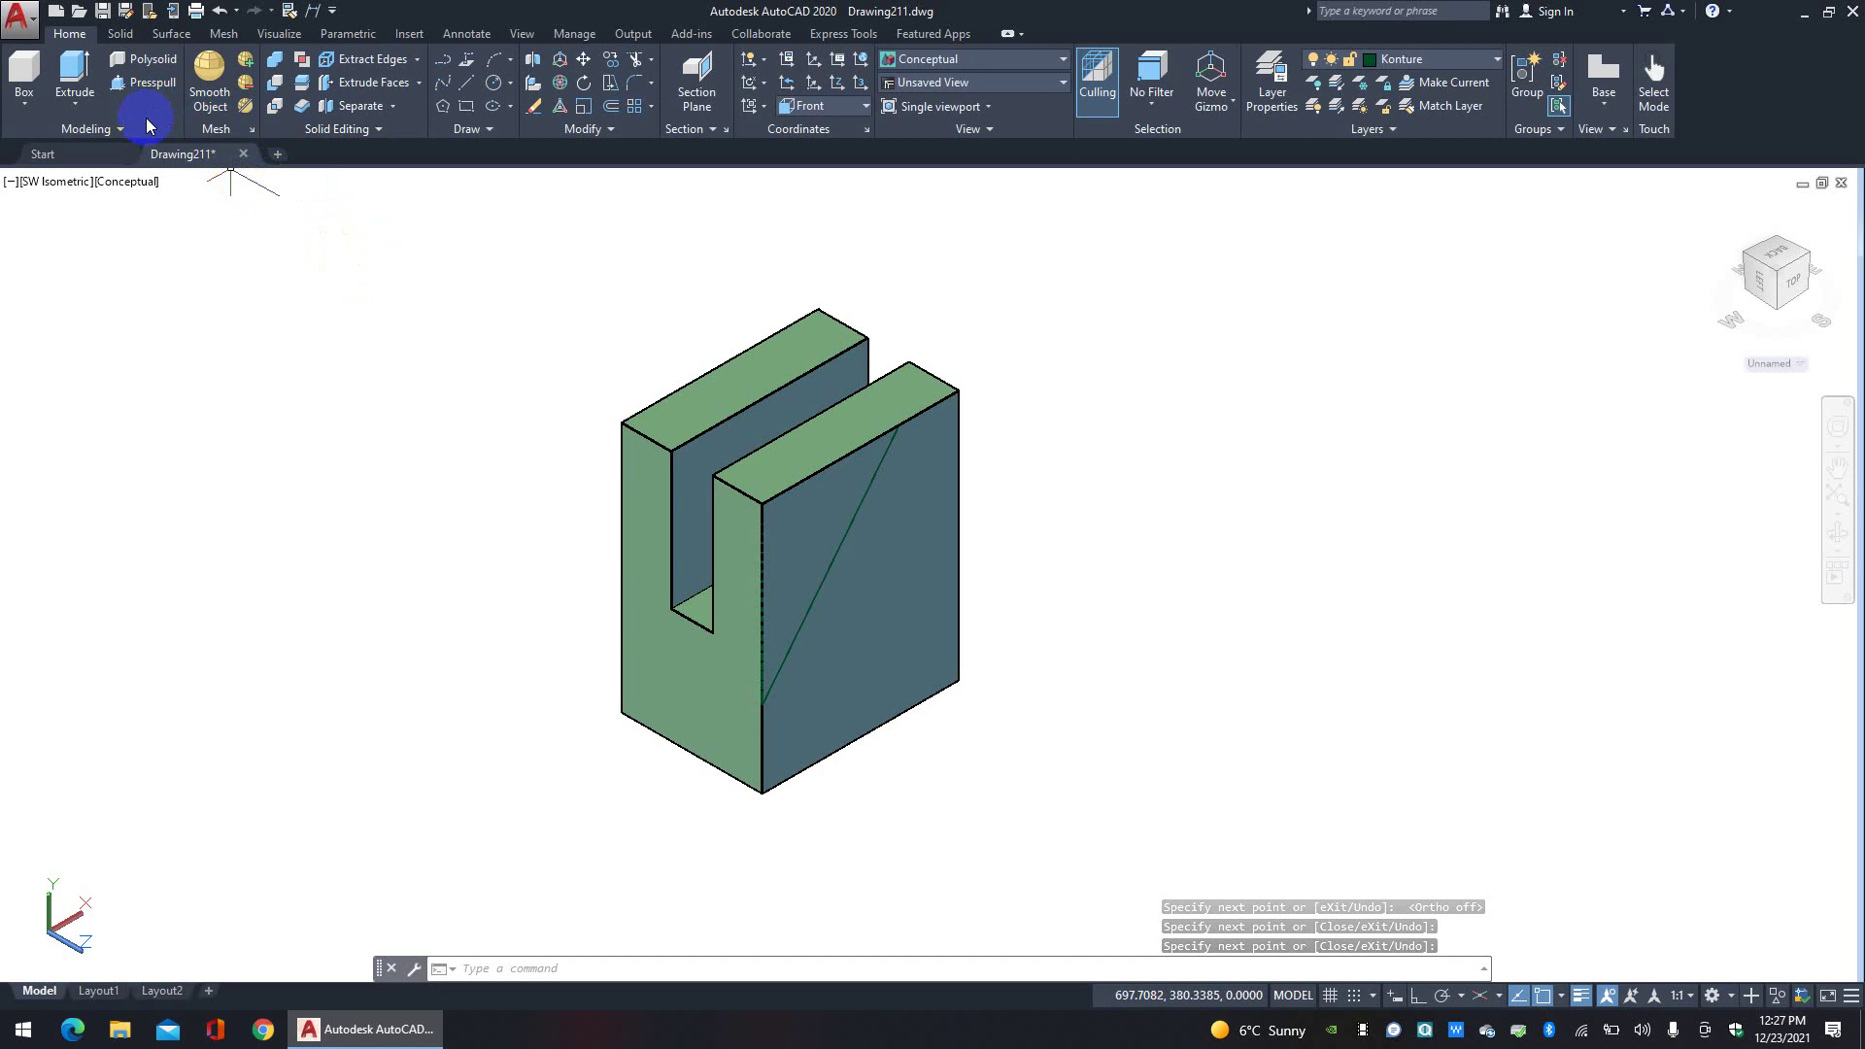
# Step: Presspull the triangular area through the block's full depth to cut away the corner and form the slope
pyautogui.click(74, 80)
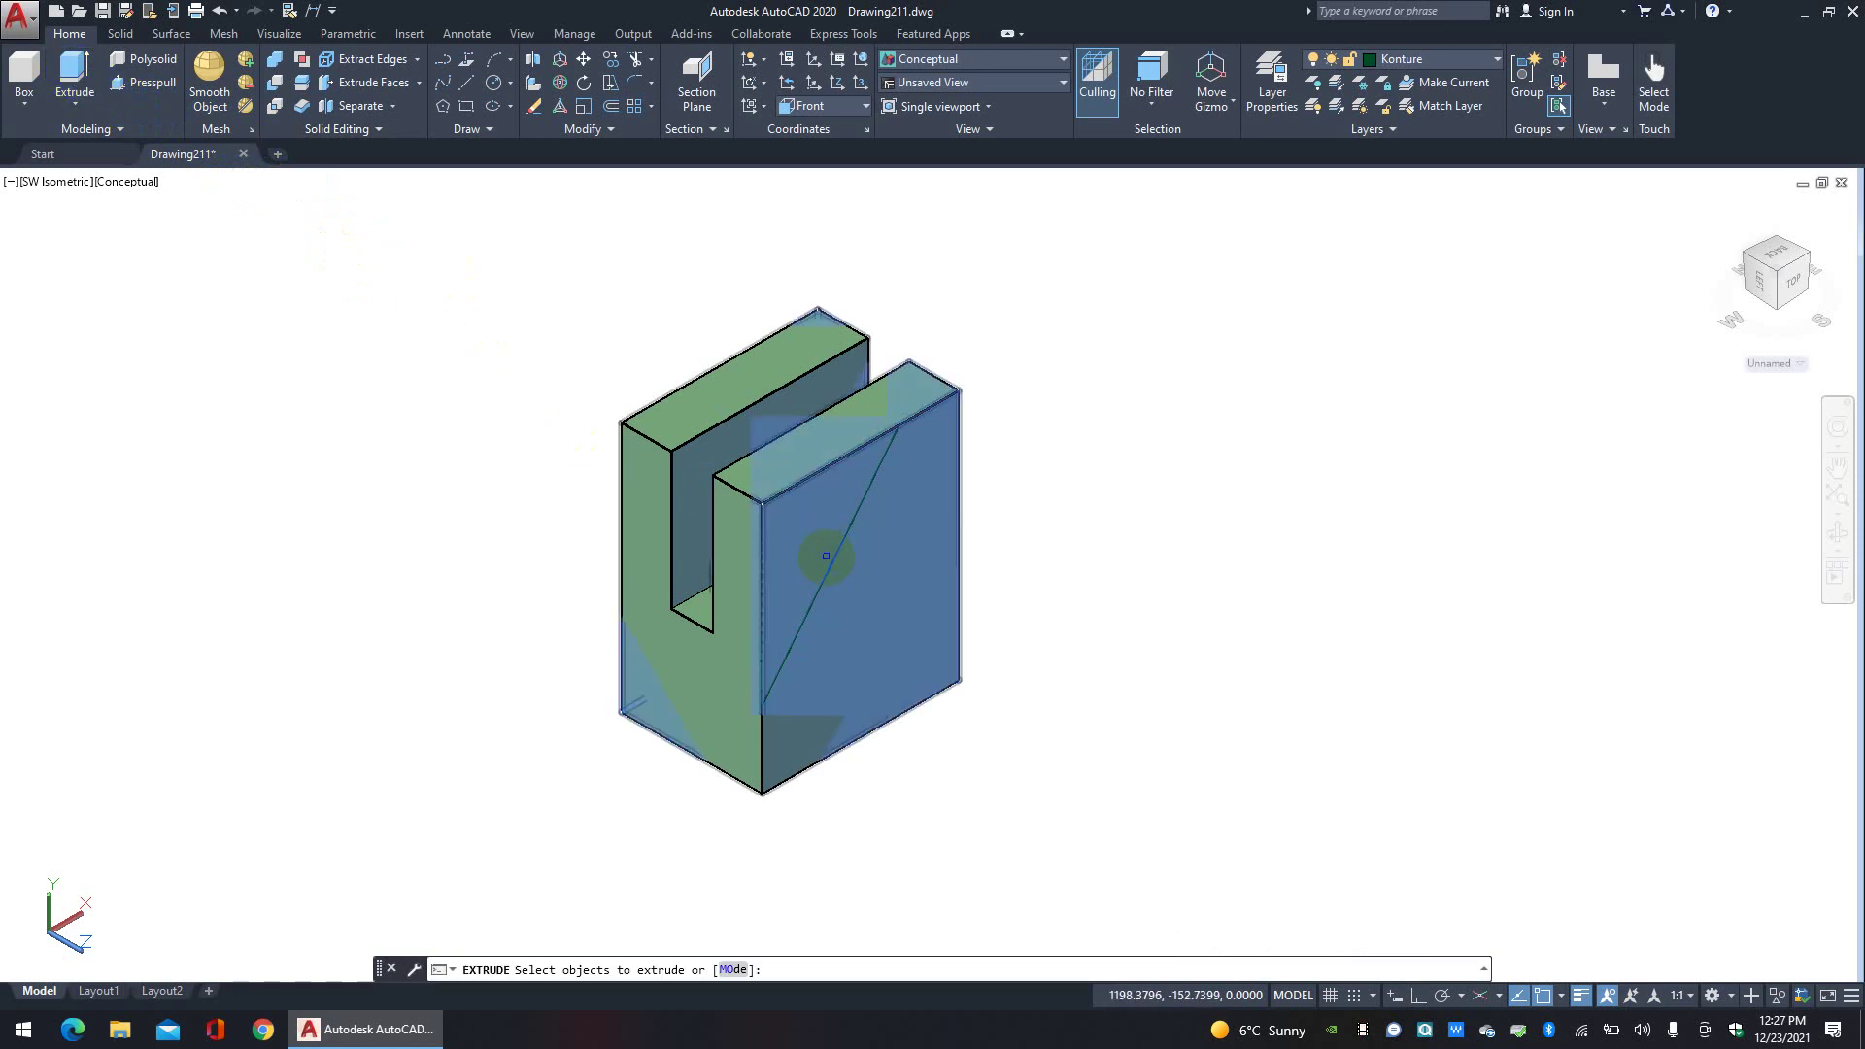
pyautogui.click(152, 88)
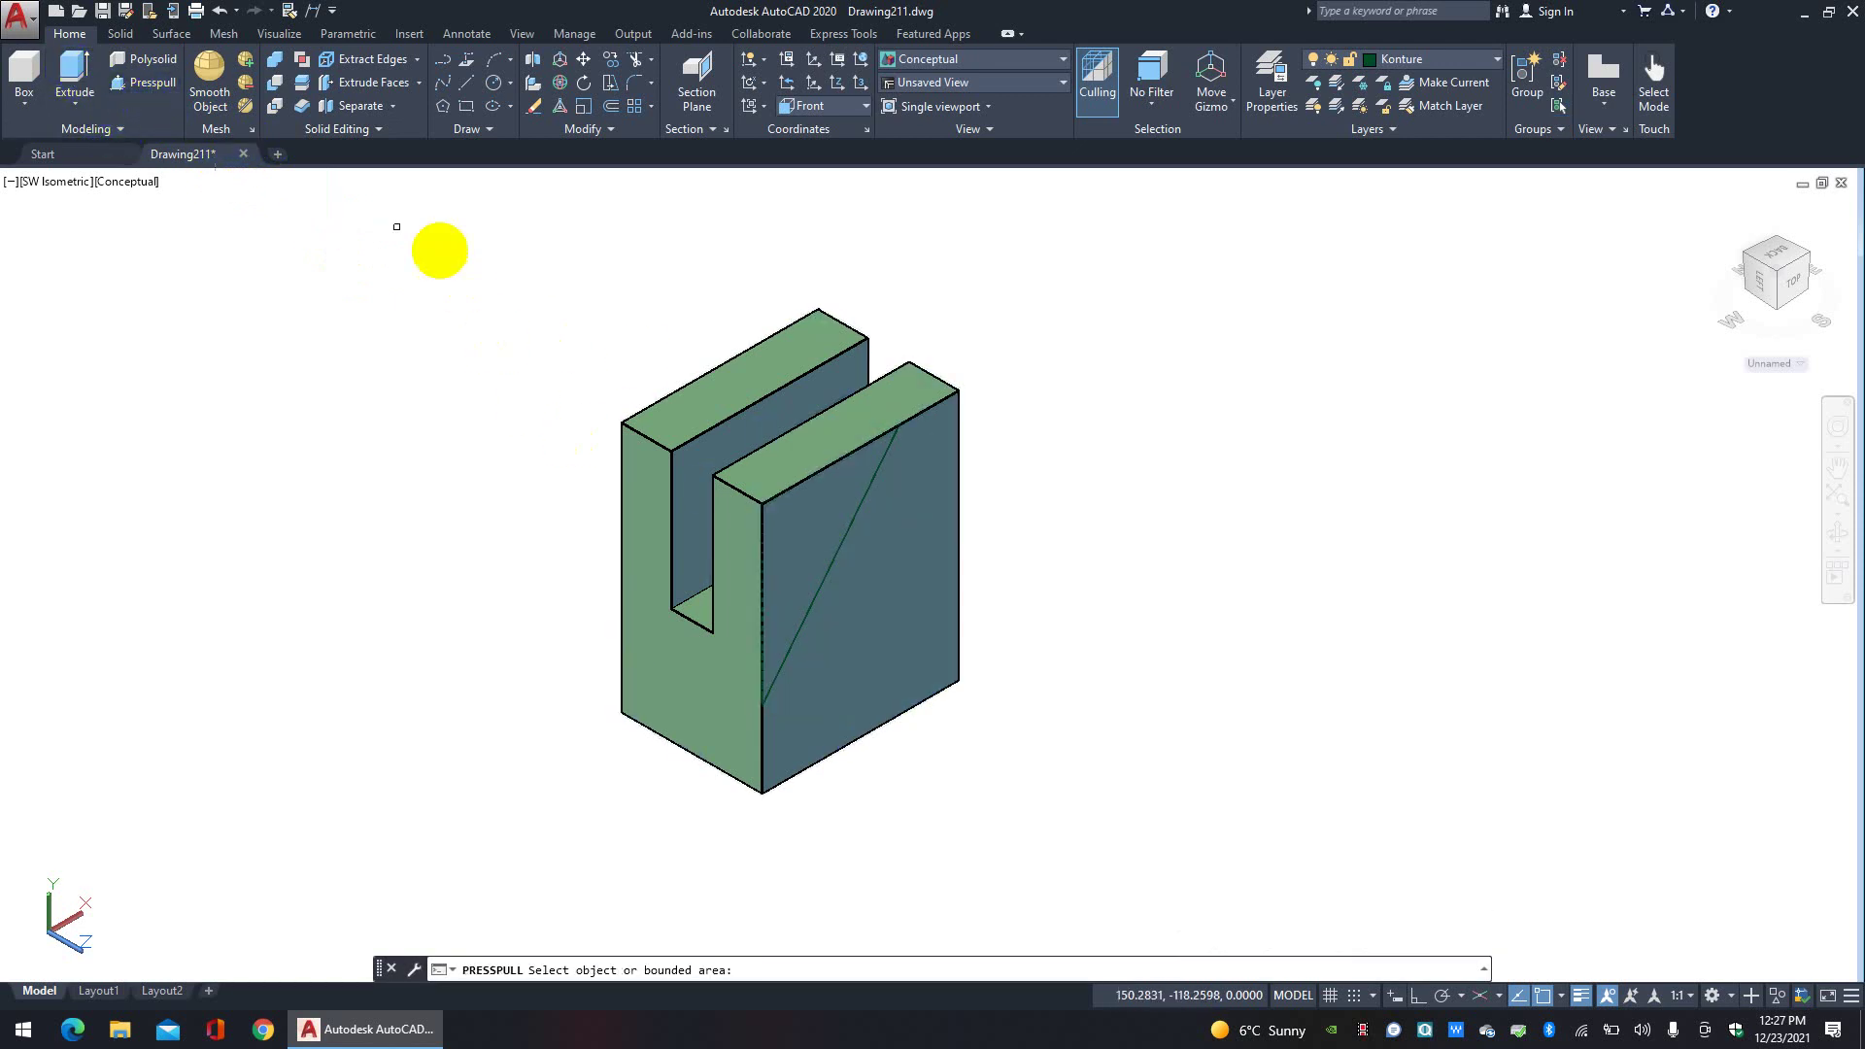
pyautogui.click(803, 545)
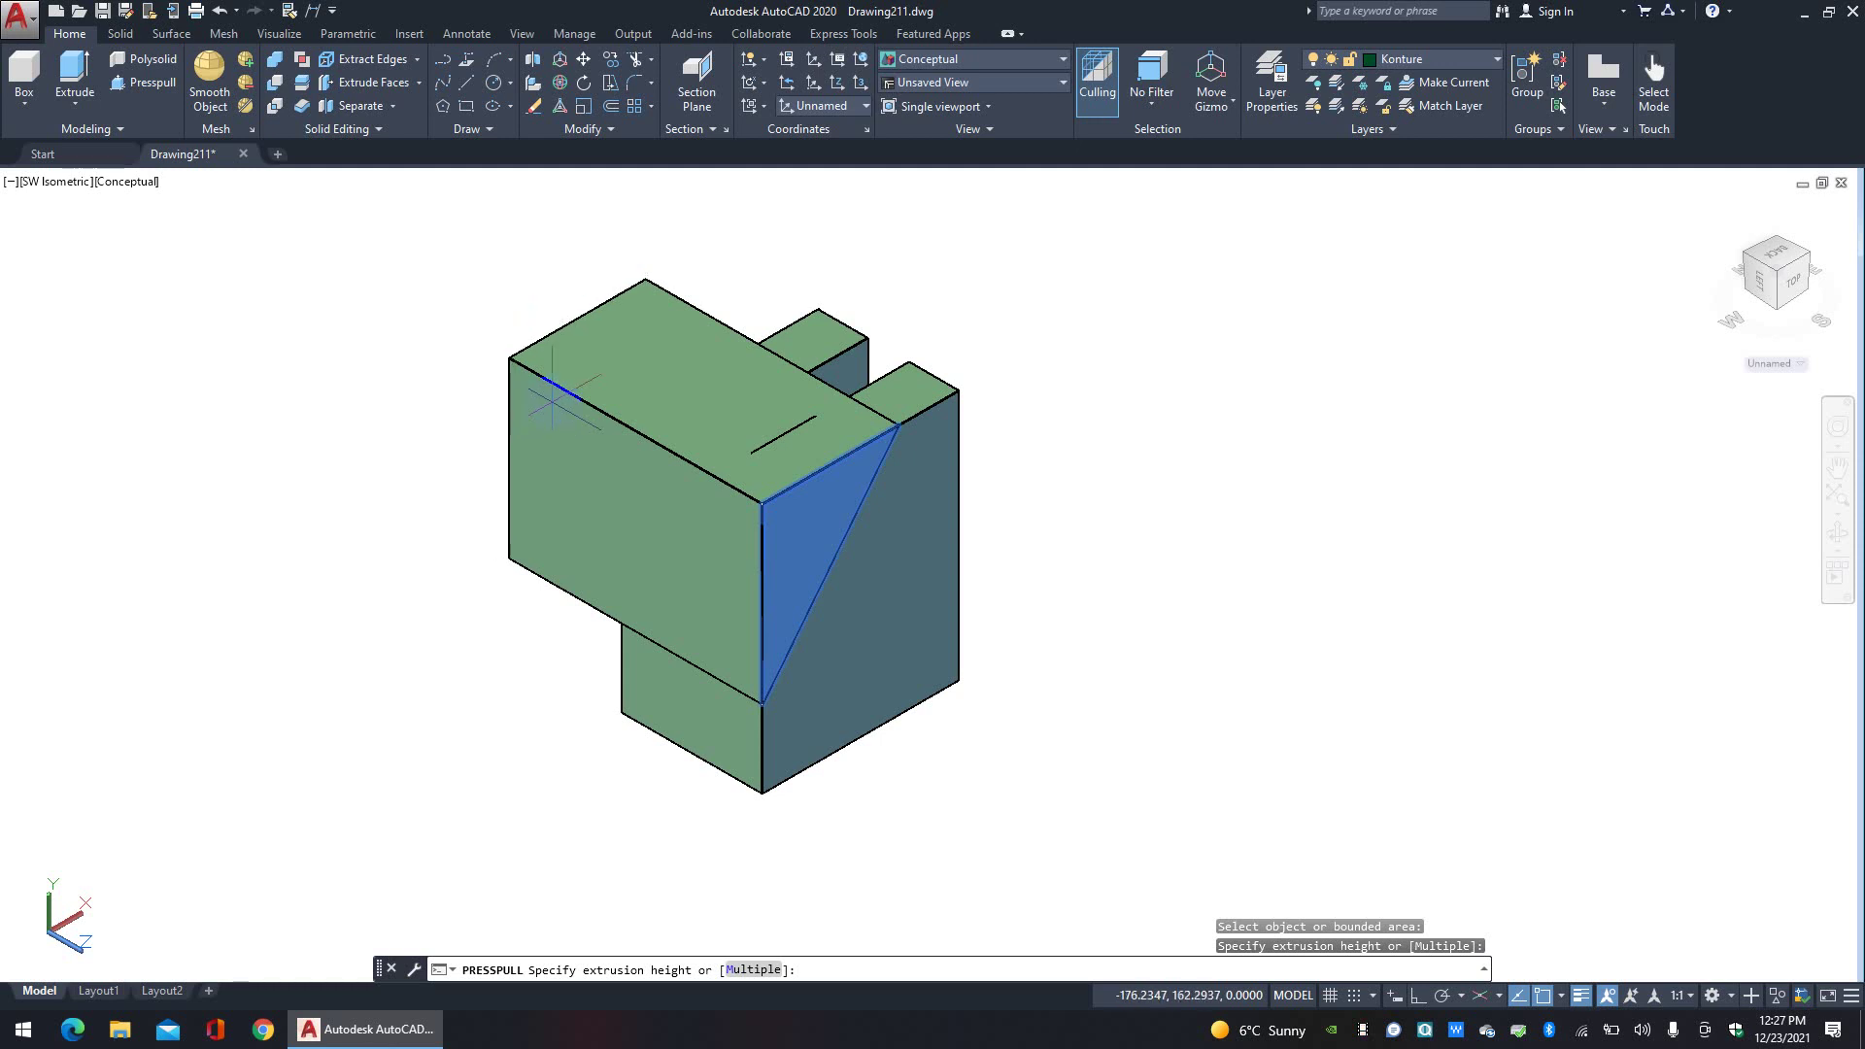
pyautogui.click(625, 359)
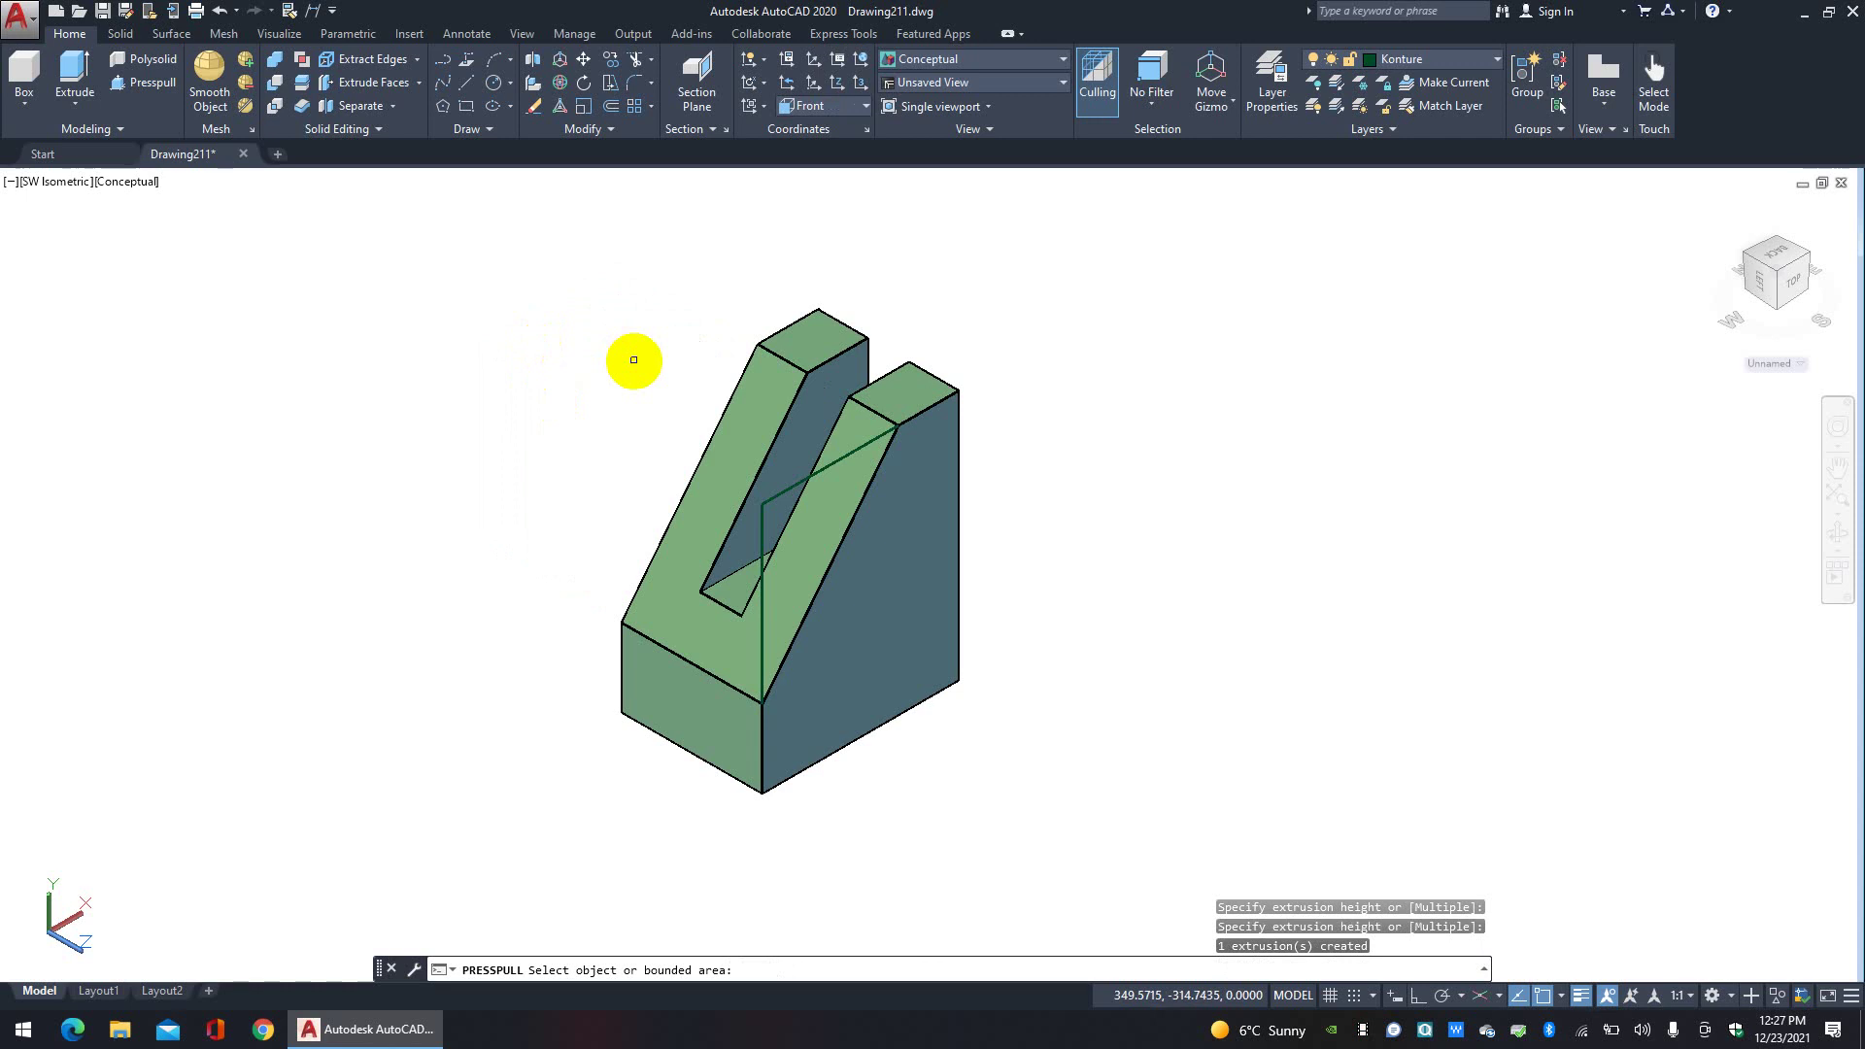
pyautogui.click(709, 612)
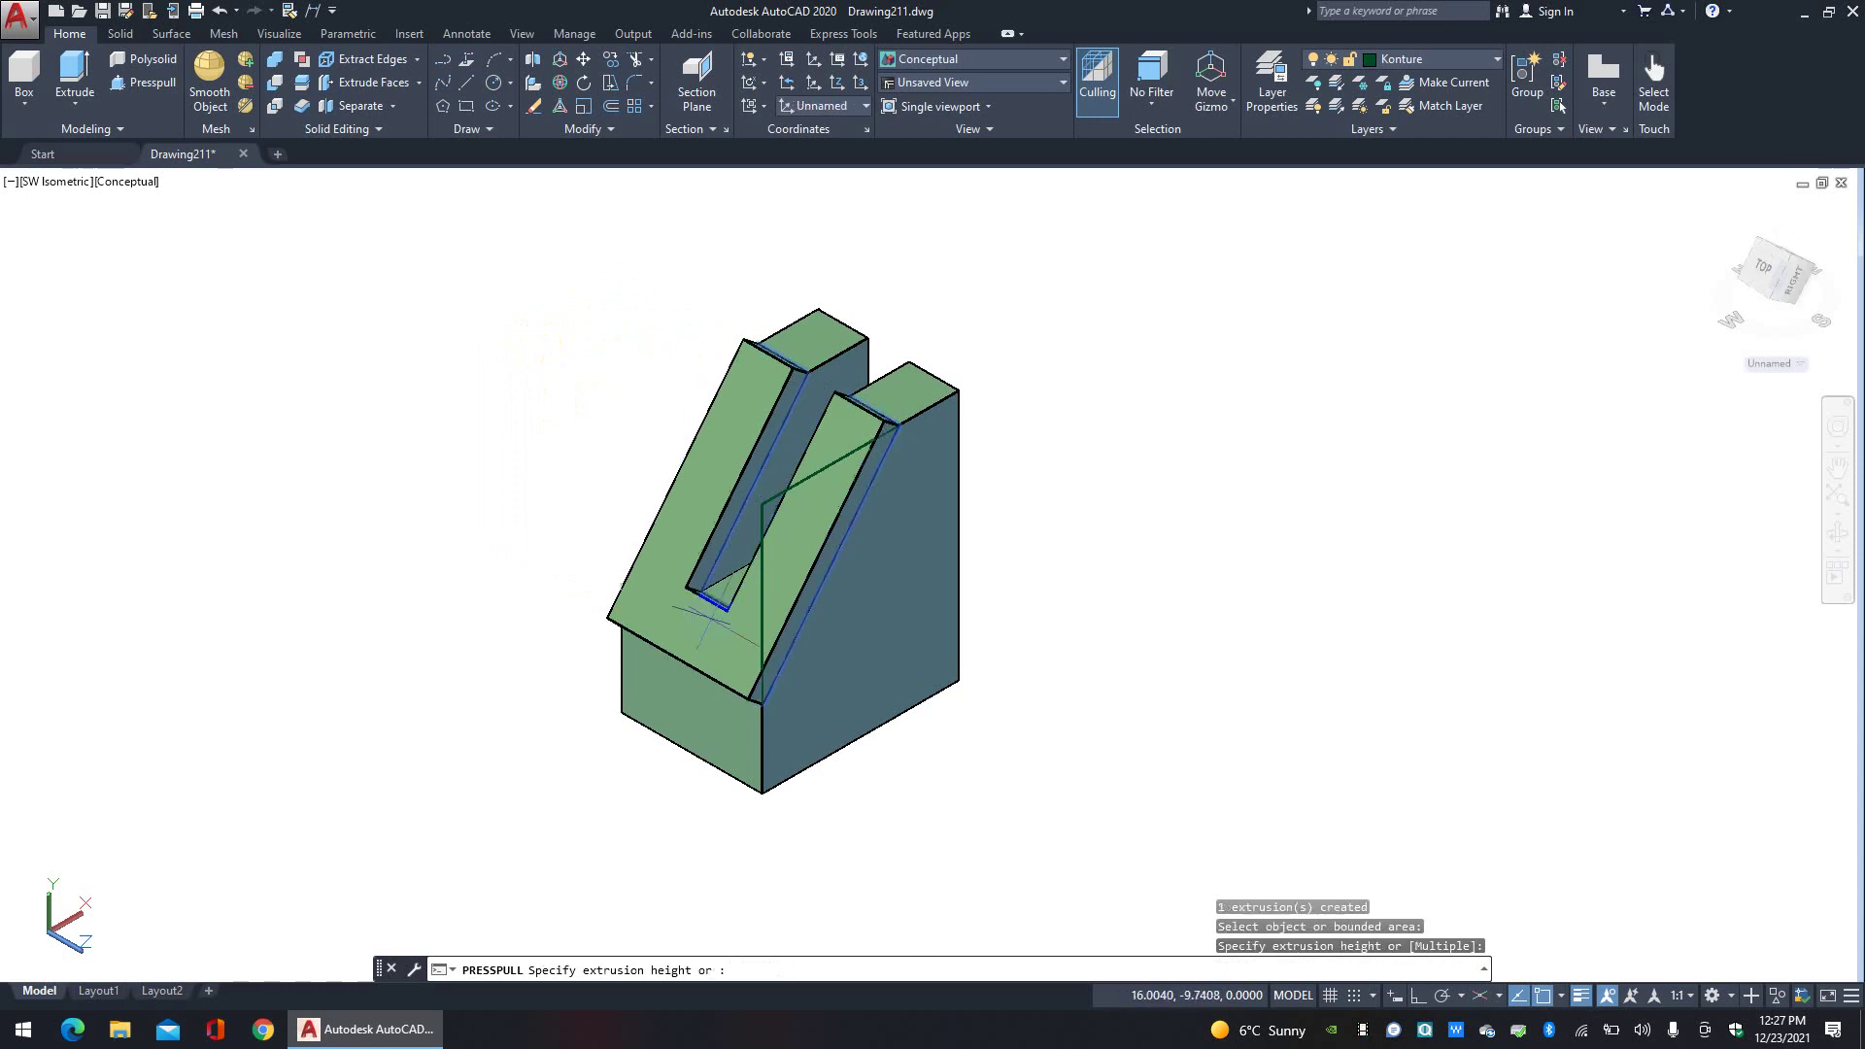
pyautogui.click(709, 620)
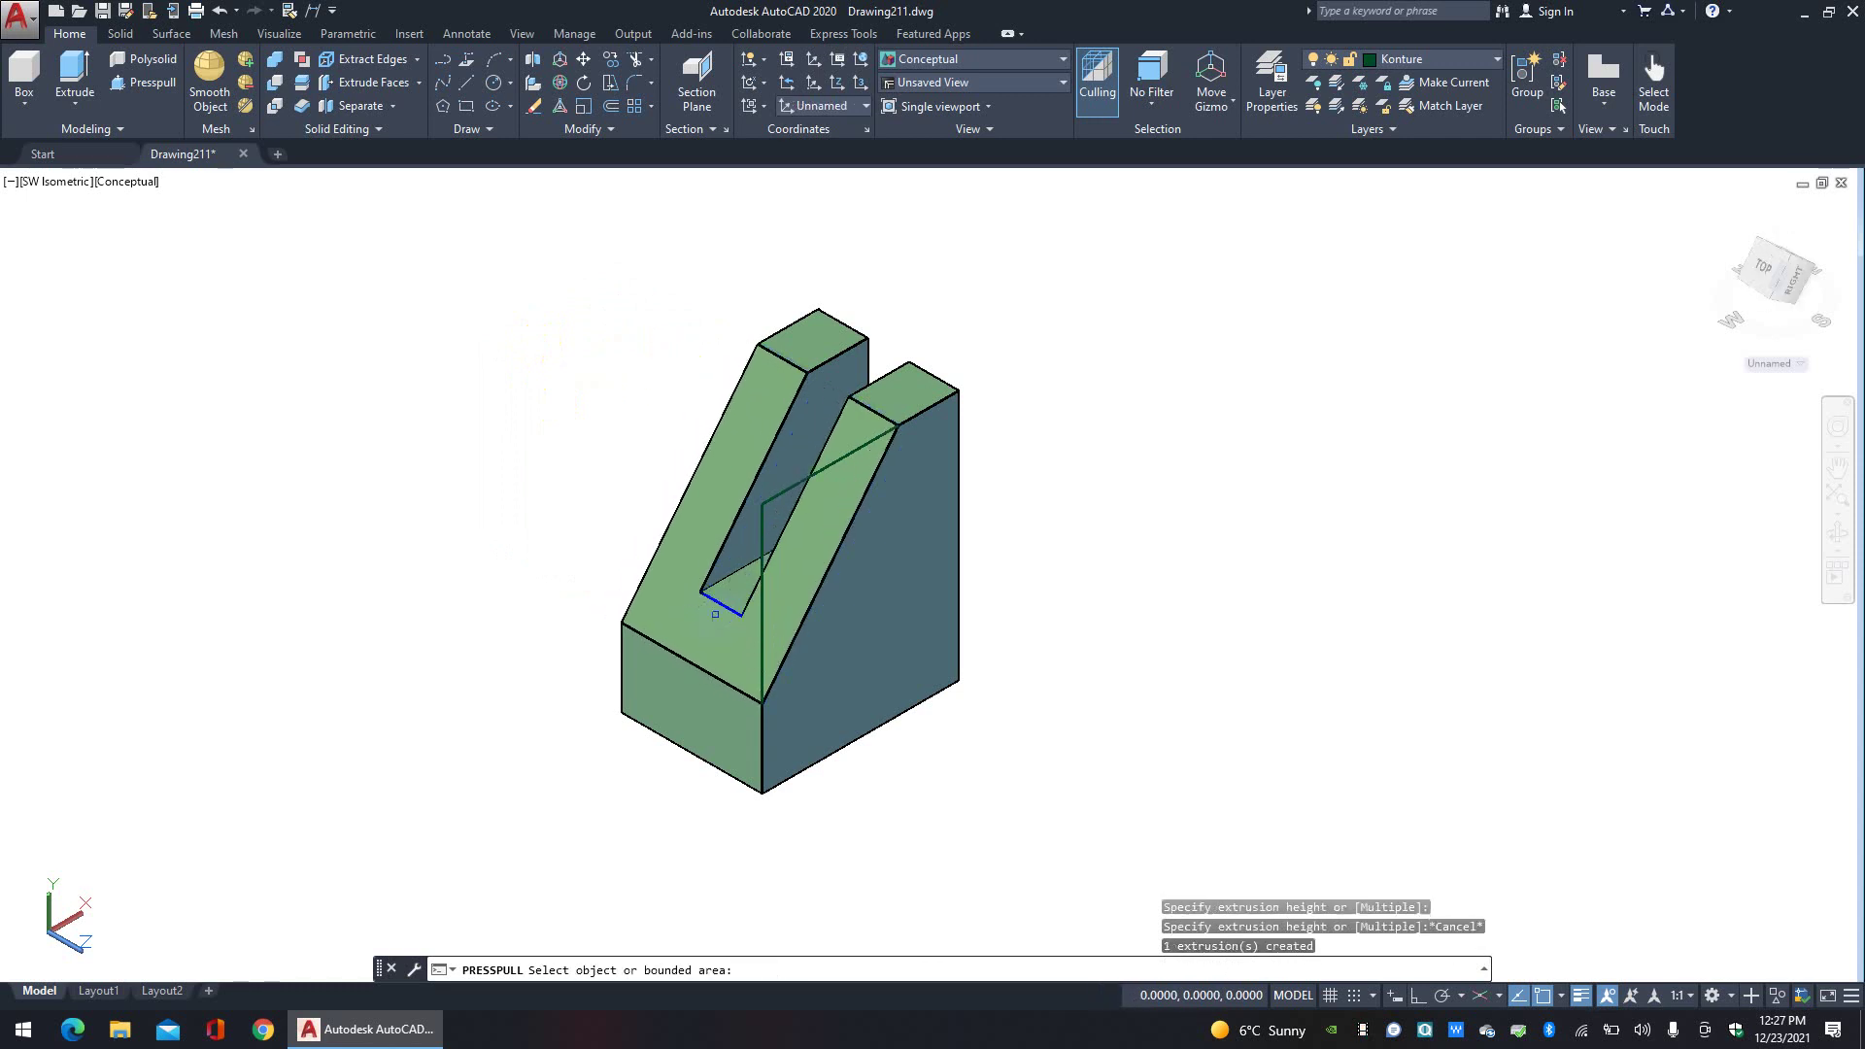
pyautogui.press('Escape')
pyautogui.press('Escape')
pyautogui.press('Escape')
pyautogui.press('Escape')
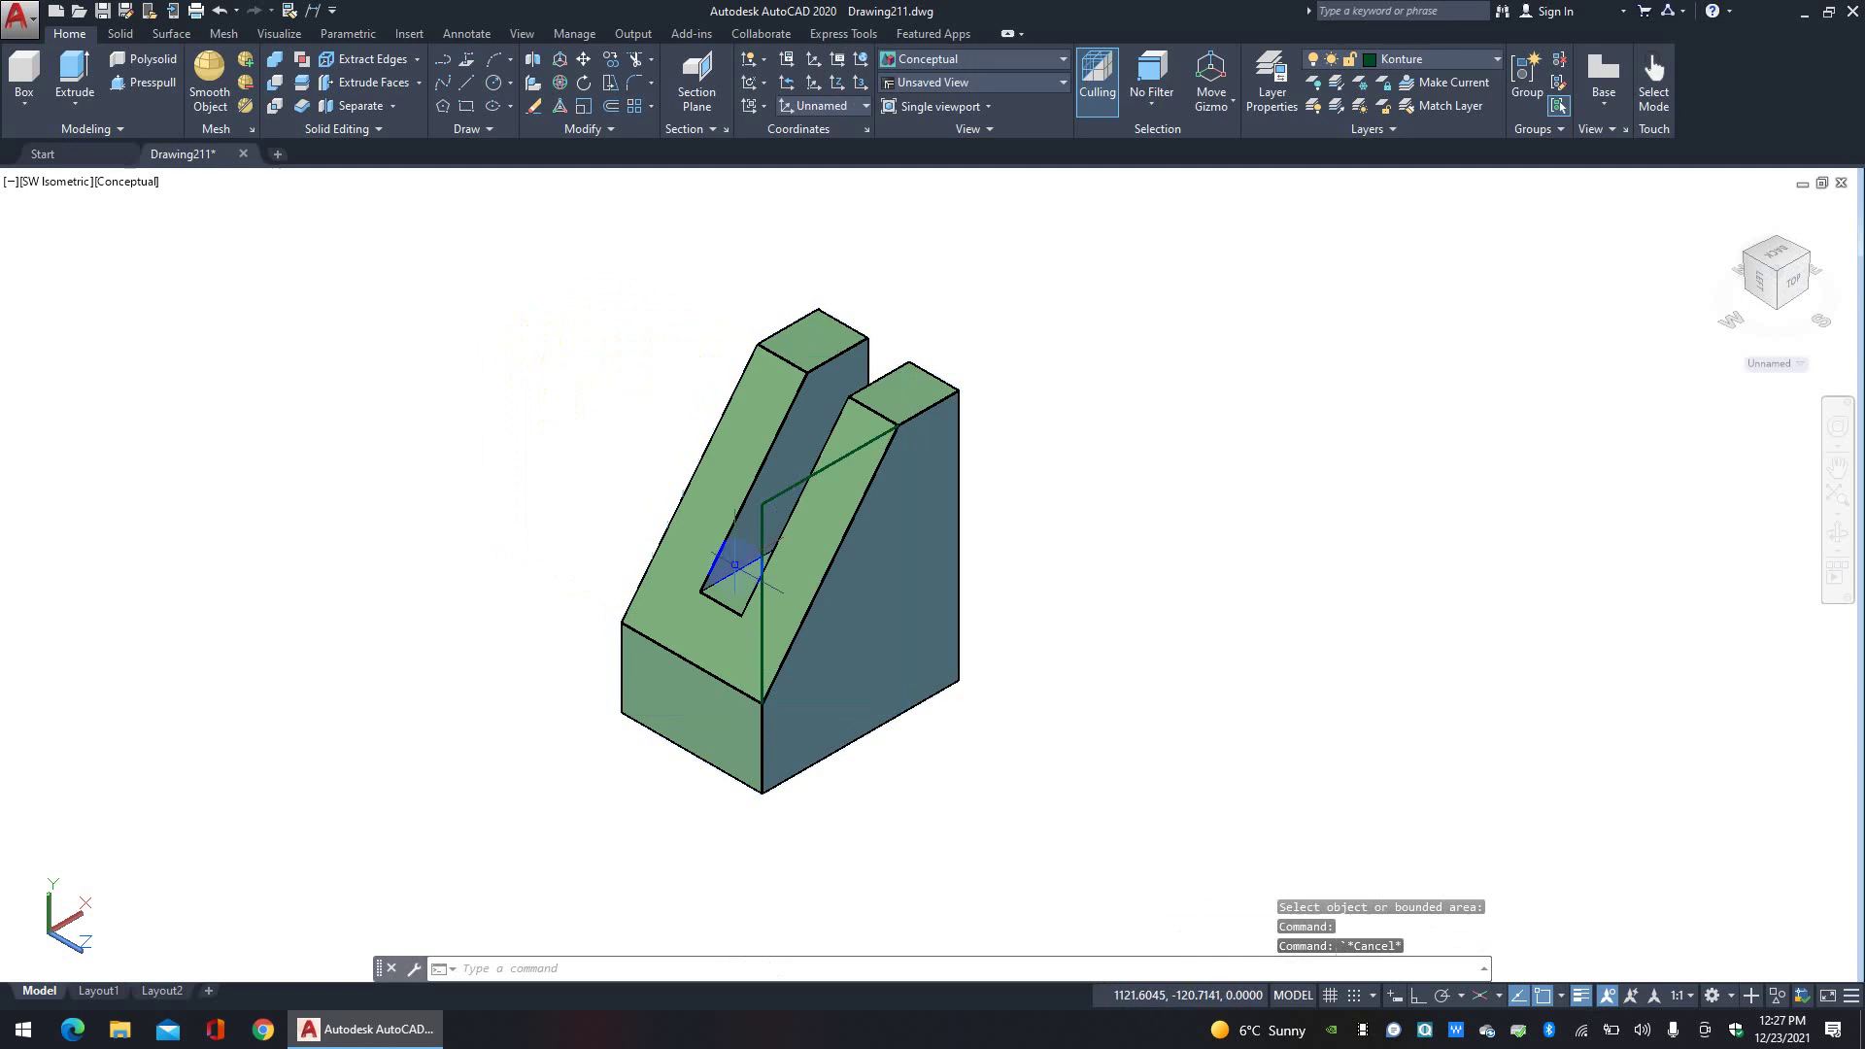
pyautogui.click(1098, 691)
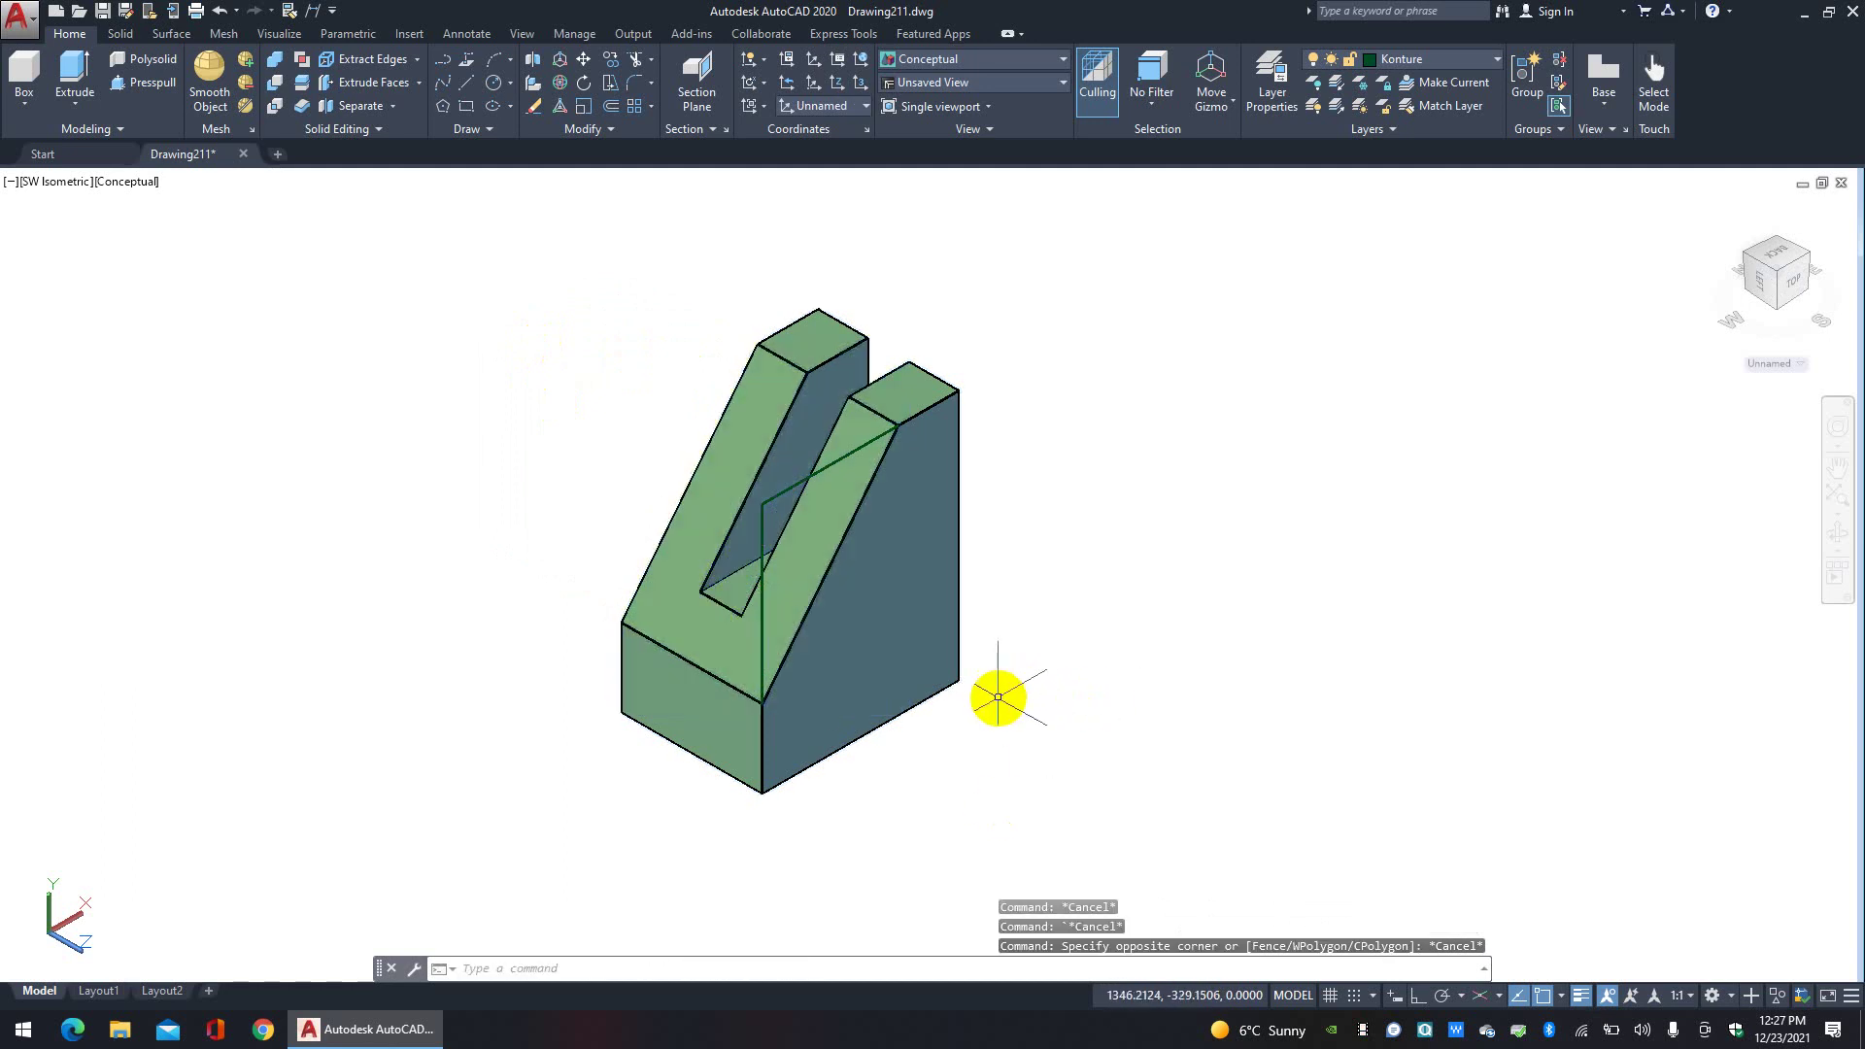
pyautogui.press('Escape')
pyautogui.click(965, 698)
pyautogui.click(1207, 822)
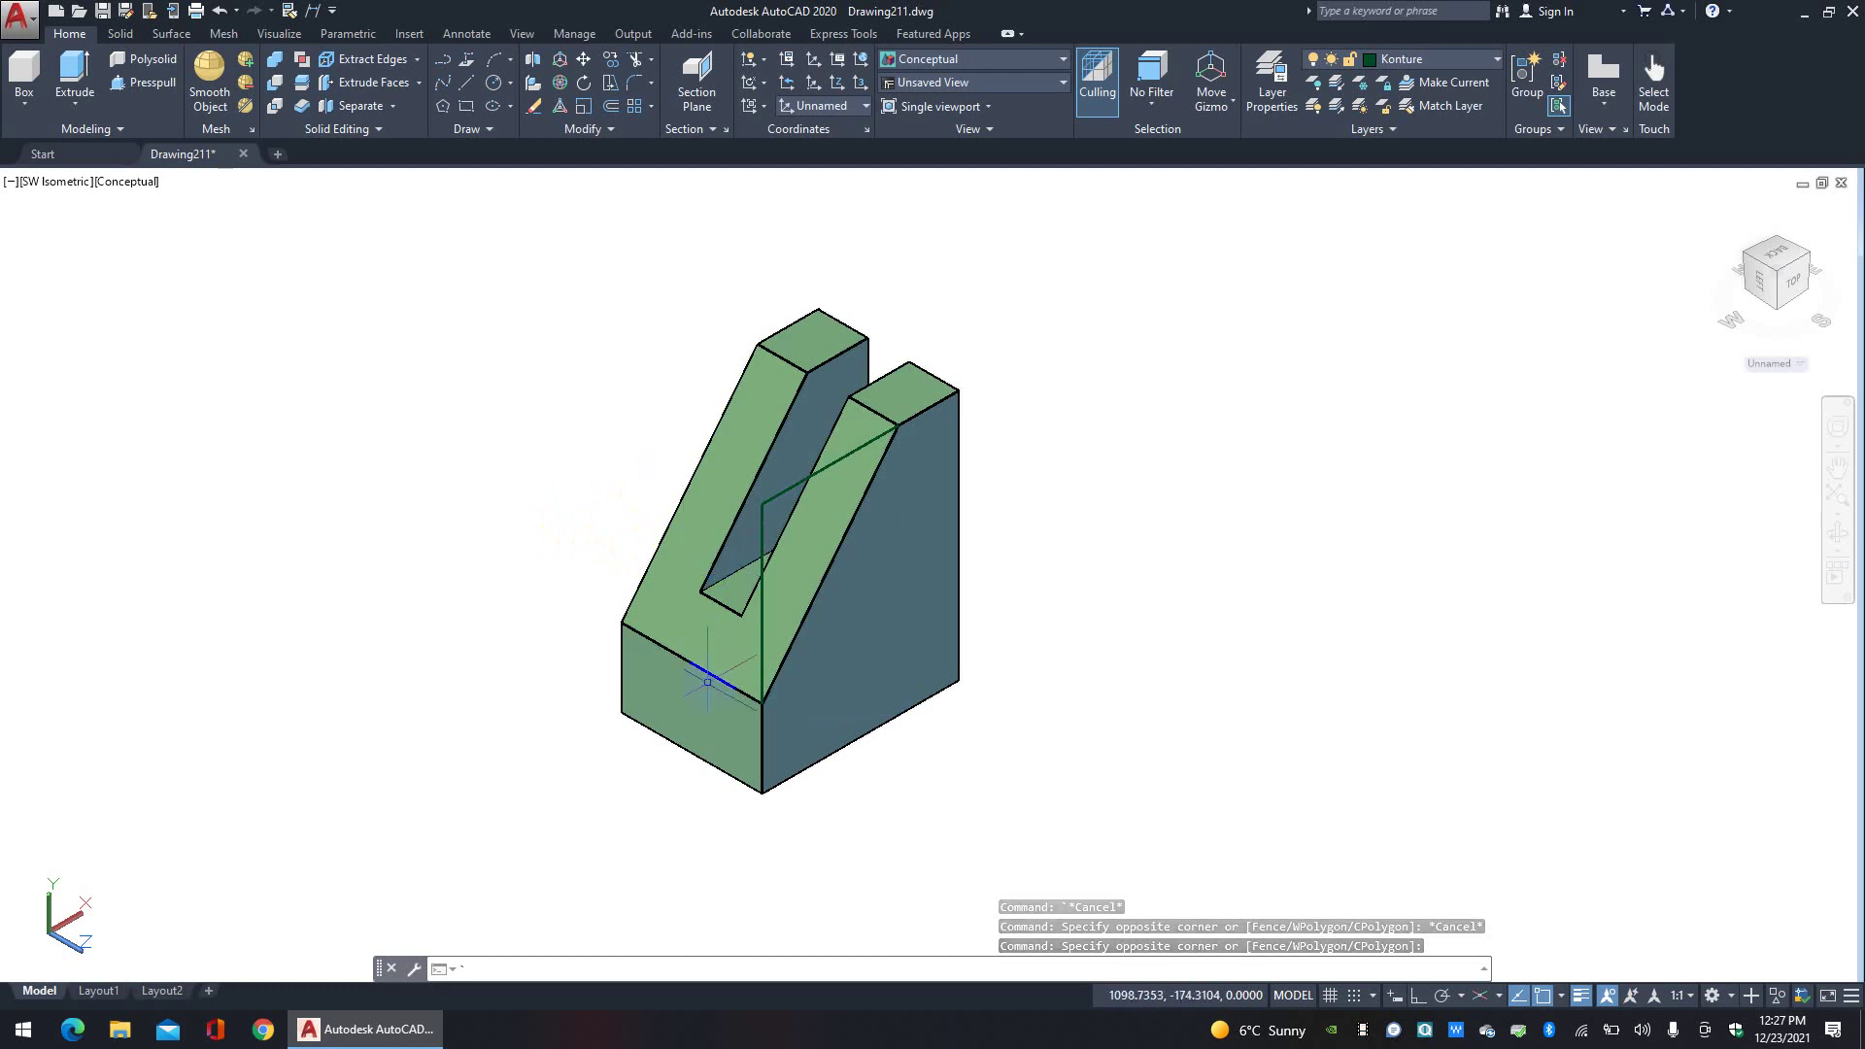
pyautogui.moveTo(610, 668); pyautogui.dragTo(604, 624)
pyautogui.press('Escape')
pyautogui.press('Escape')
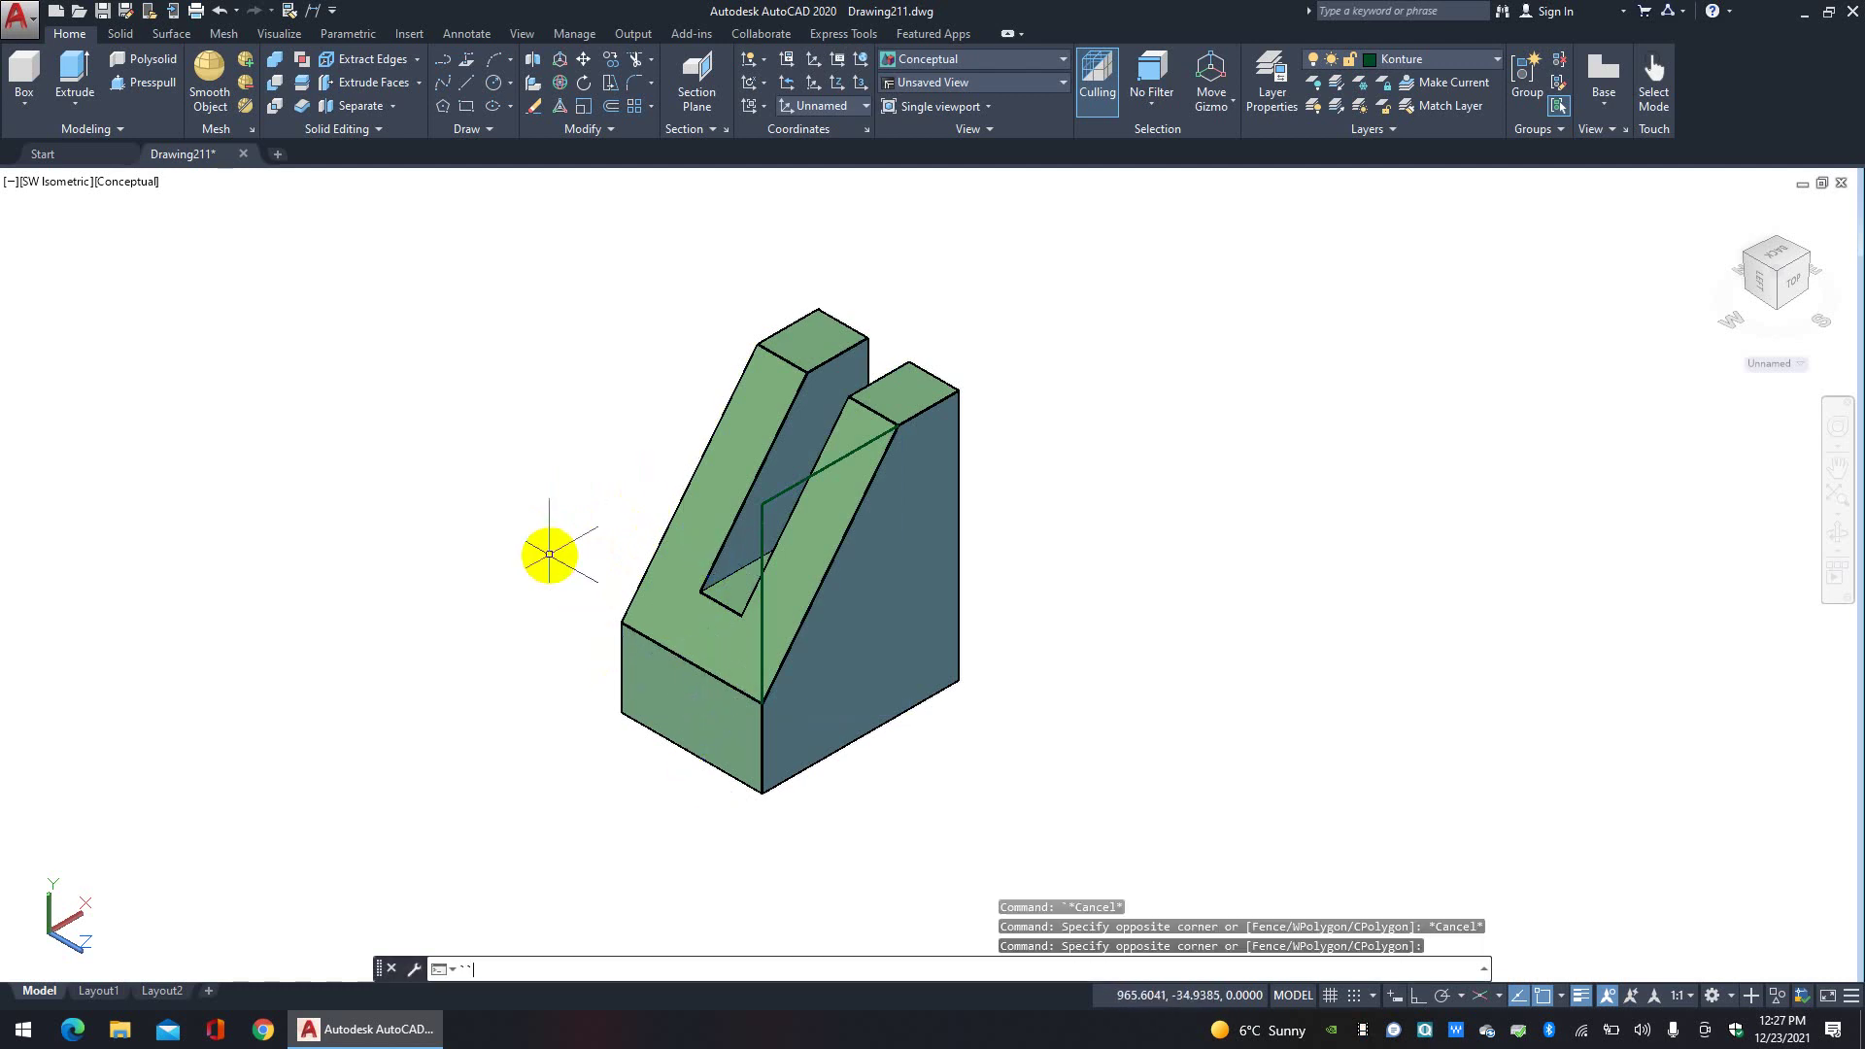
# Step: Move the sloped block clear of the triangle outline left over from the slope cut
pyautogui.click(730, 817)
pyautogui.click(603, 565)
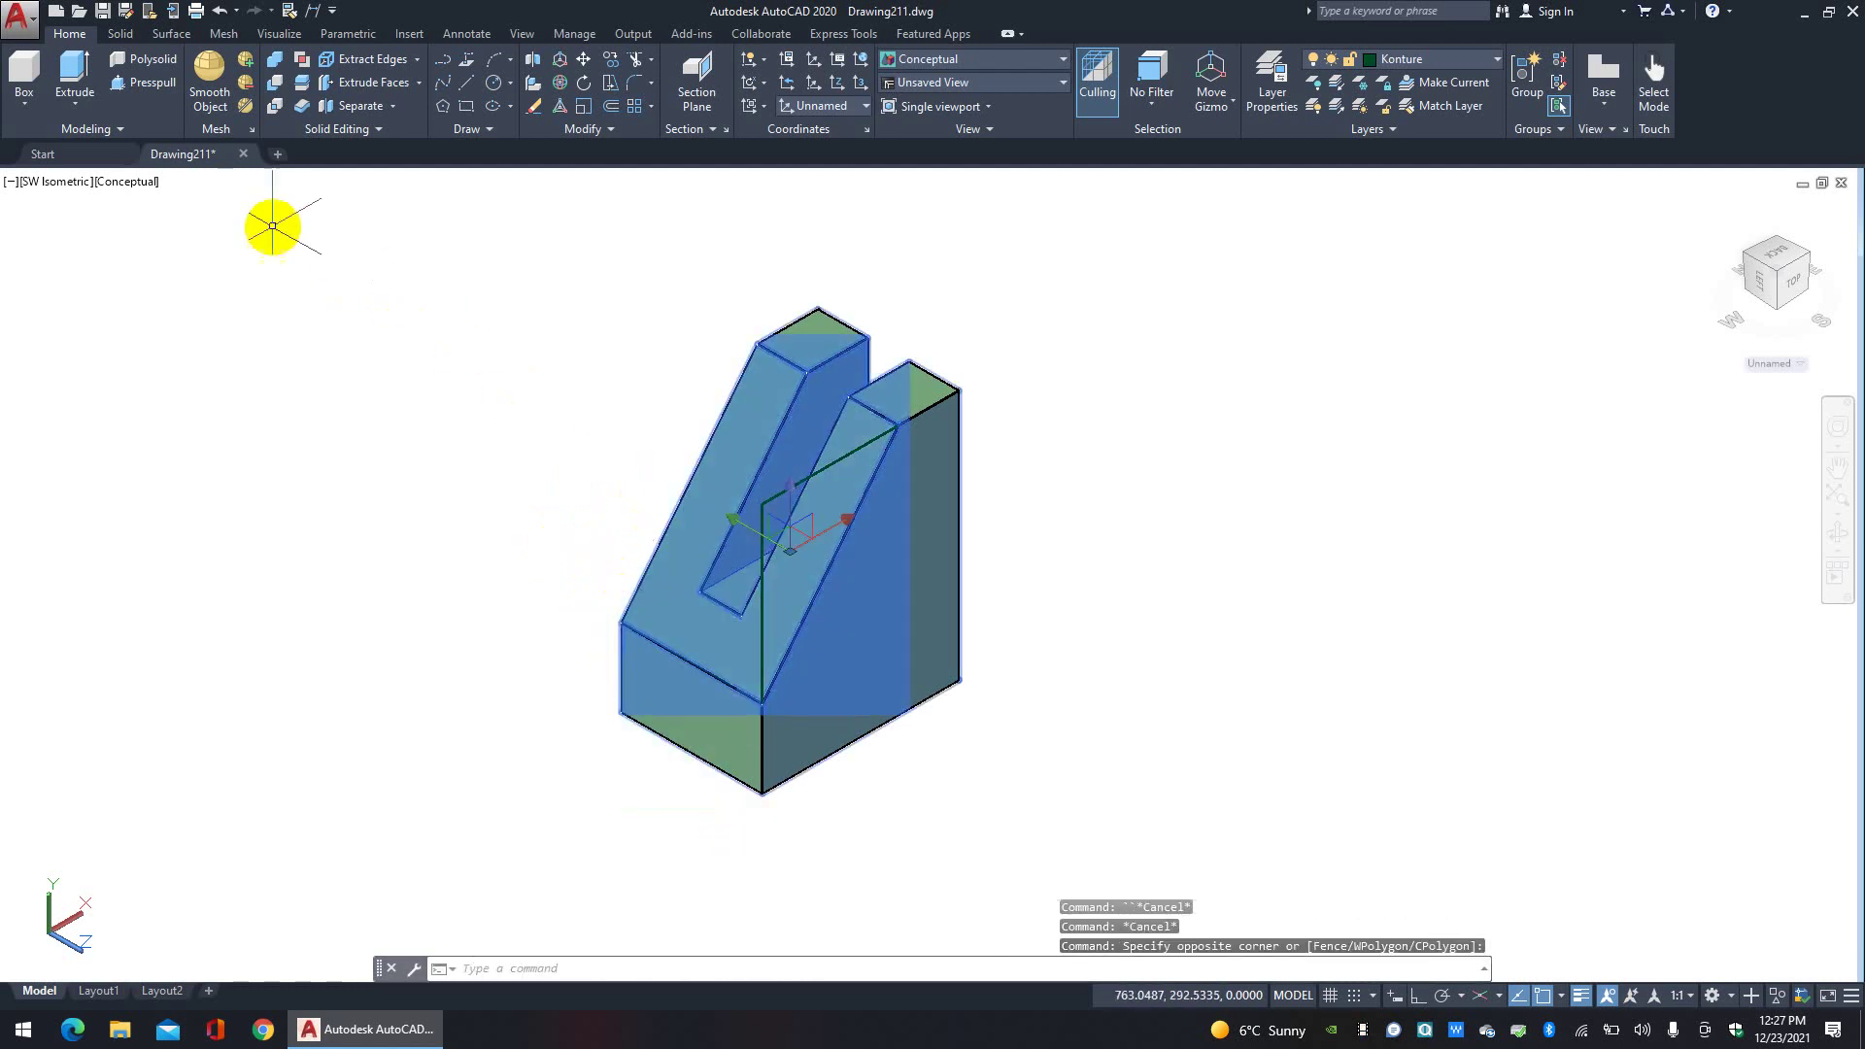
pyautogui.click(584, 65)
pyautogui.click(1141, 575)
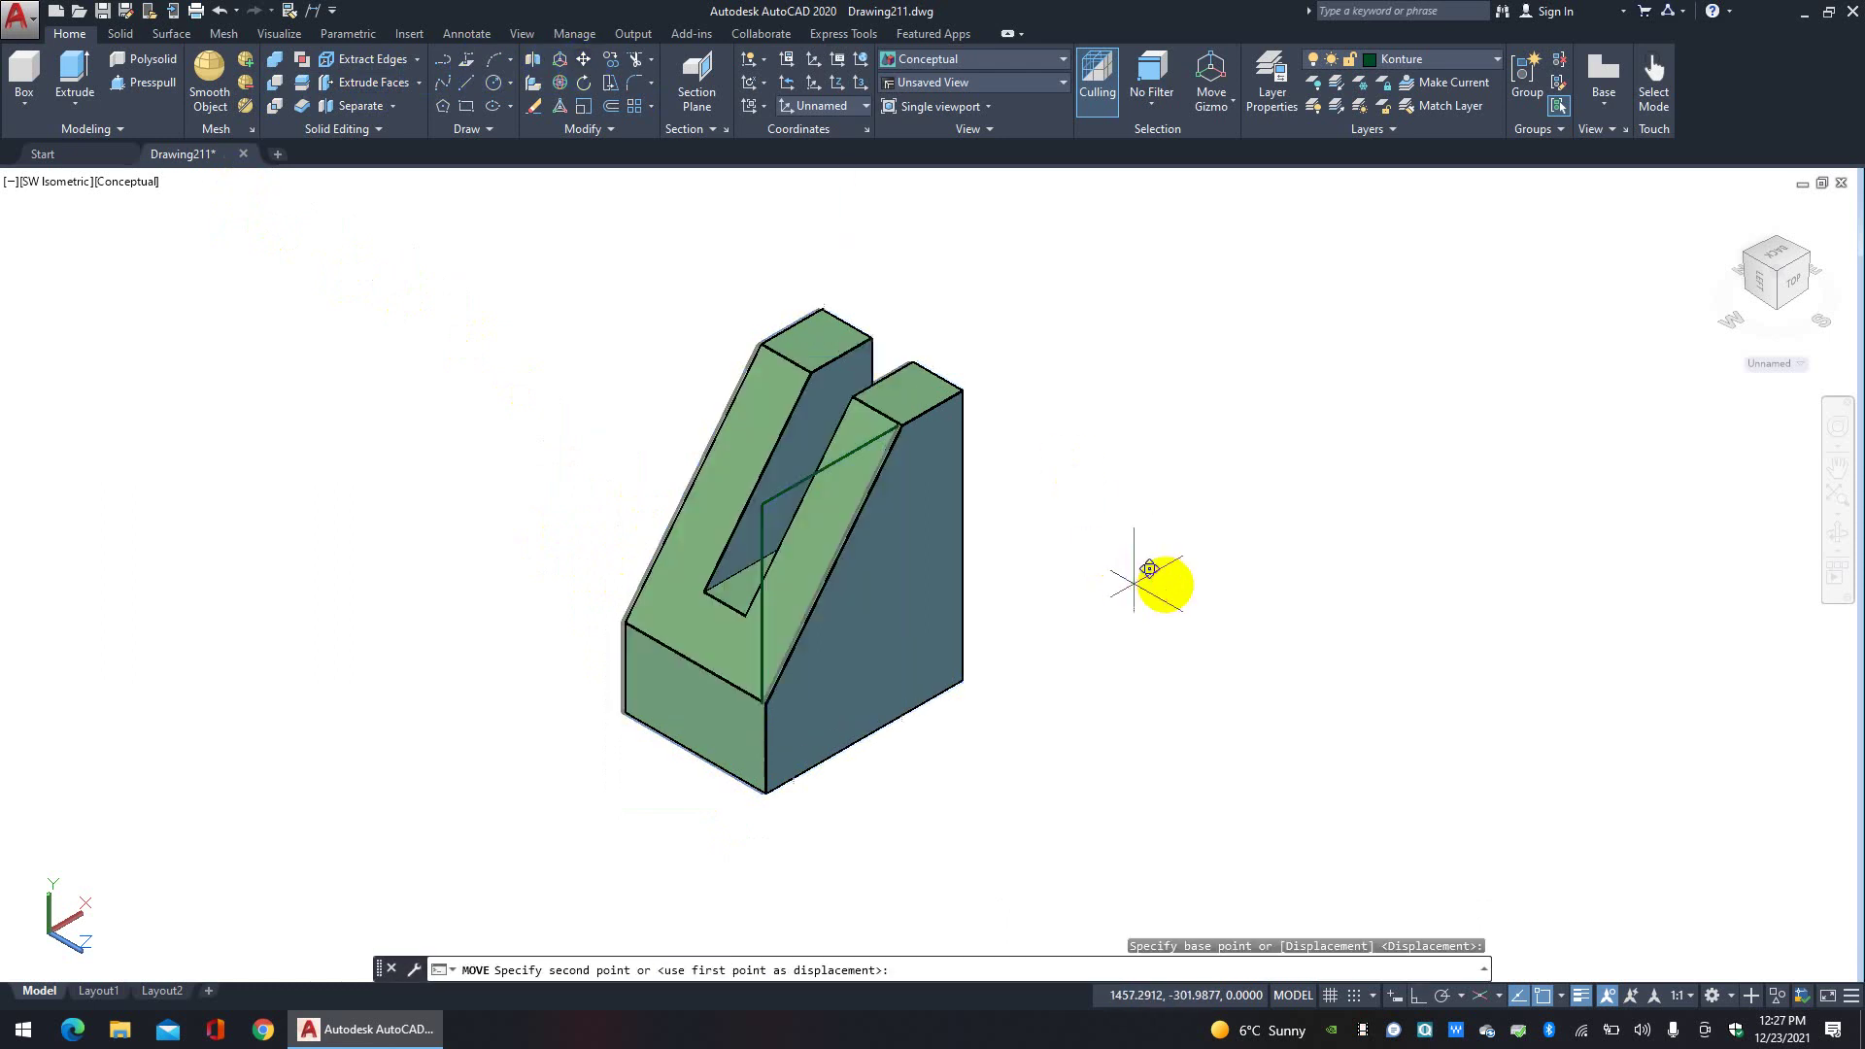
pyautogui.click(1574, 586)
# Step: Erase the three leftover lines of the triangle outline
pyautogui.click(812, 590)
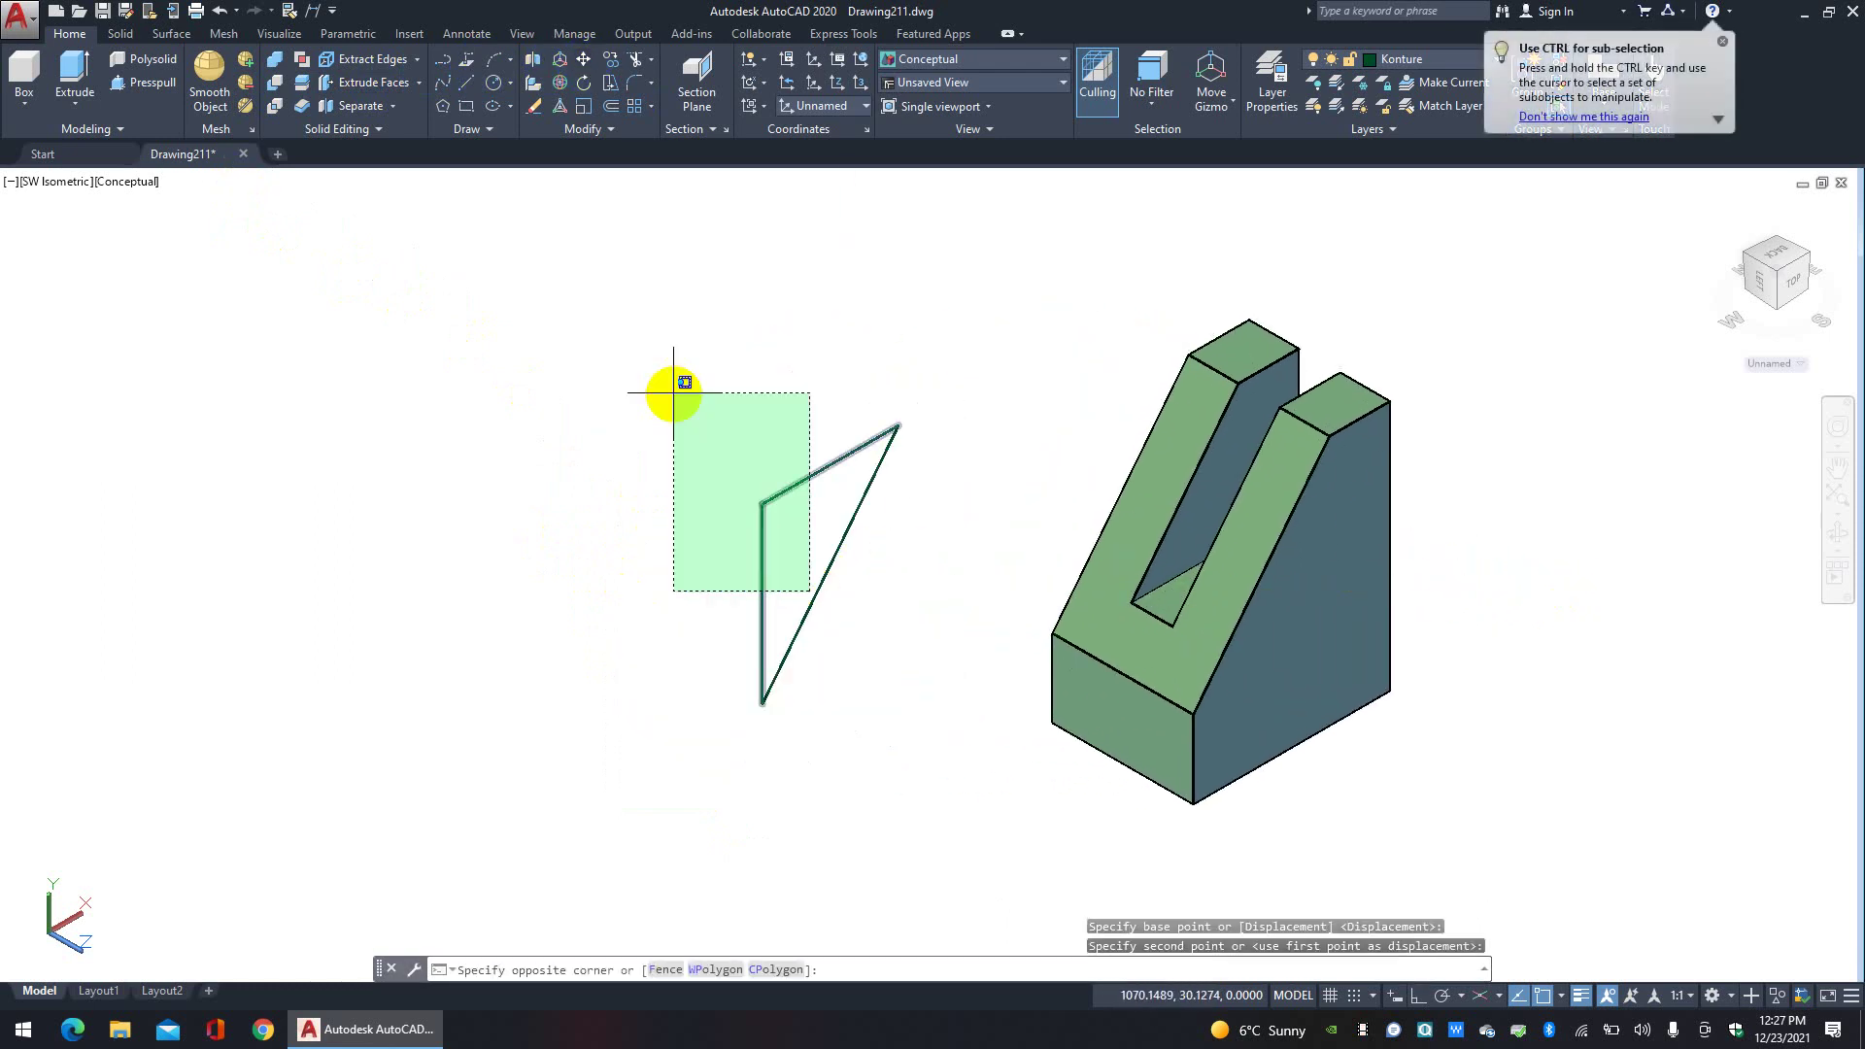
pyautogui.click(670, 391)
pyautogui.click(953, 616)
pyautogui.click(698, 378)
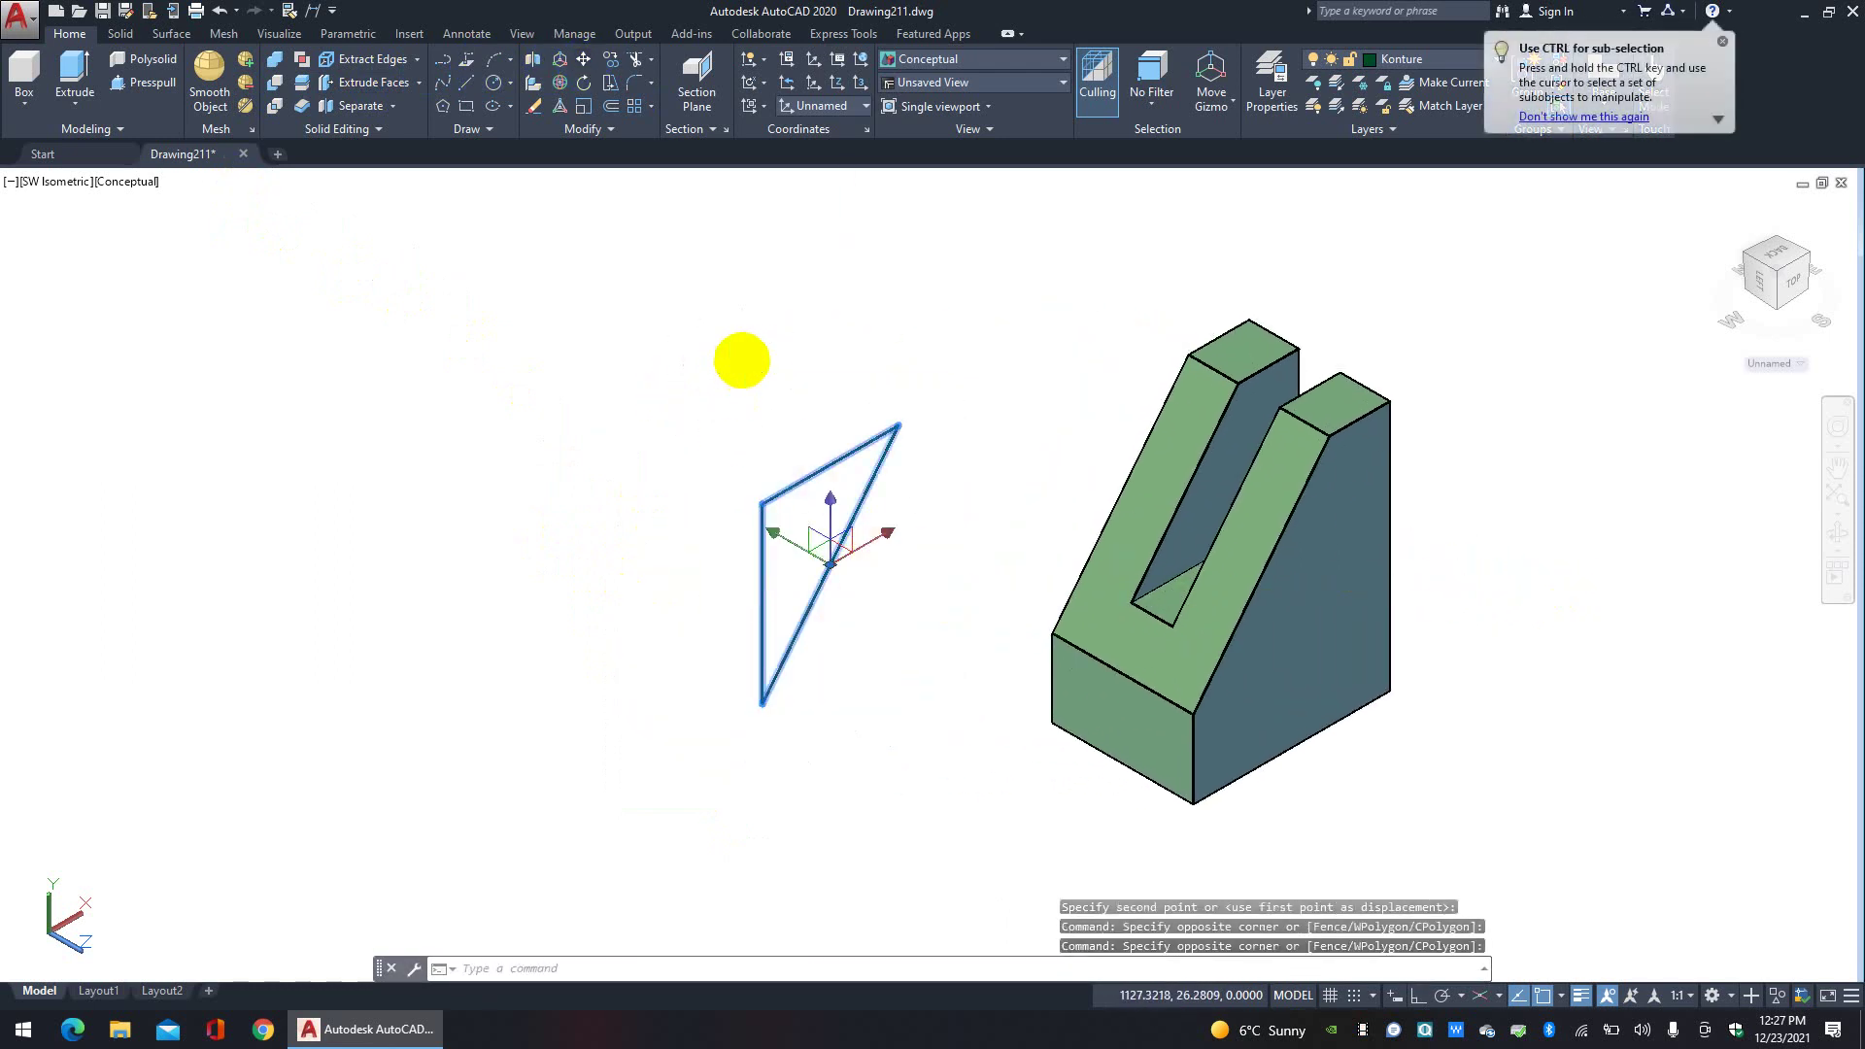
pyautogui.press('Delete')
# Step: Move the sloped block back to the middle of the drawing area and reset the user coordinate system to World
pyautogui.click(1413, 804)
pyautogui.click(1047, 532)
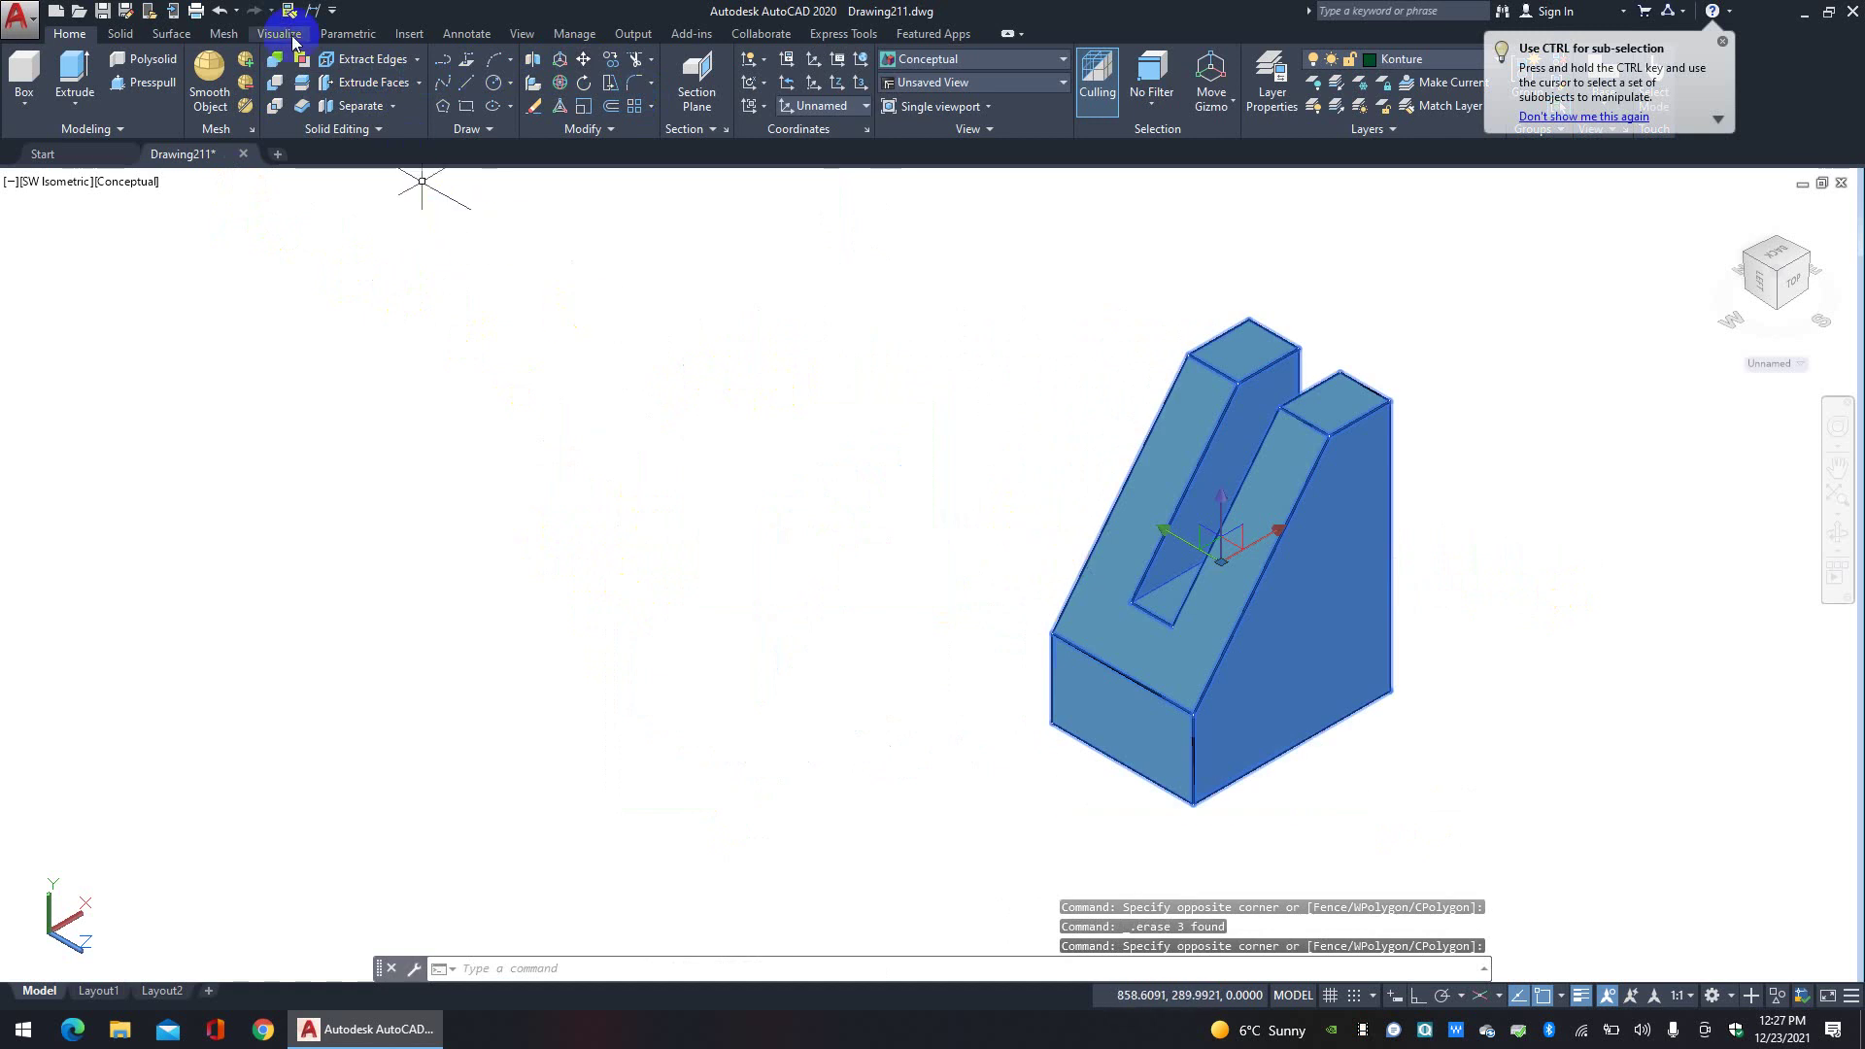
pyautogui.click(582, 59)
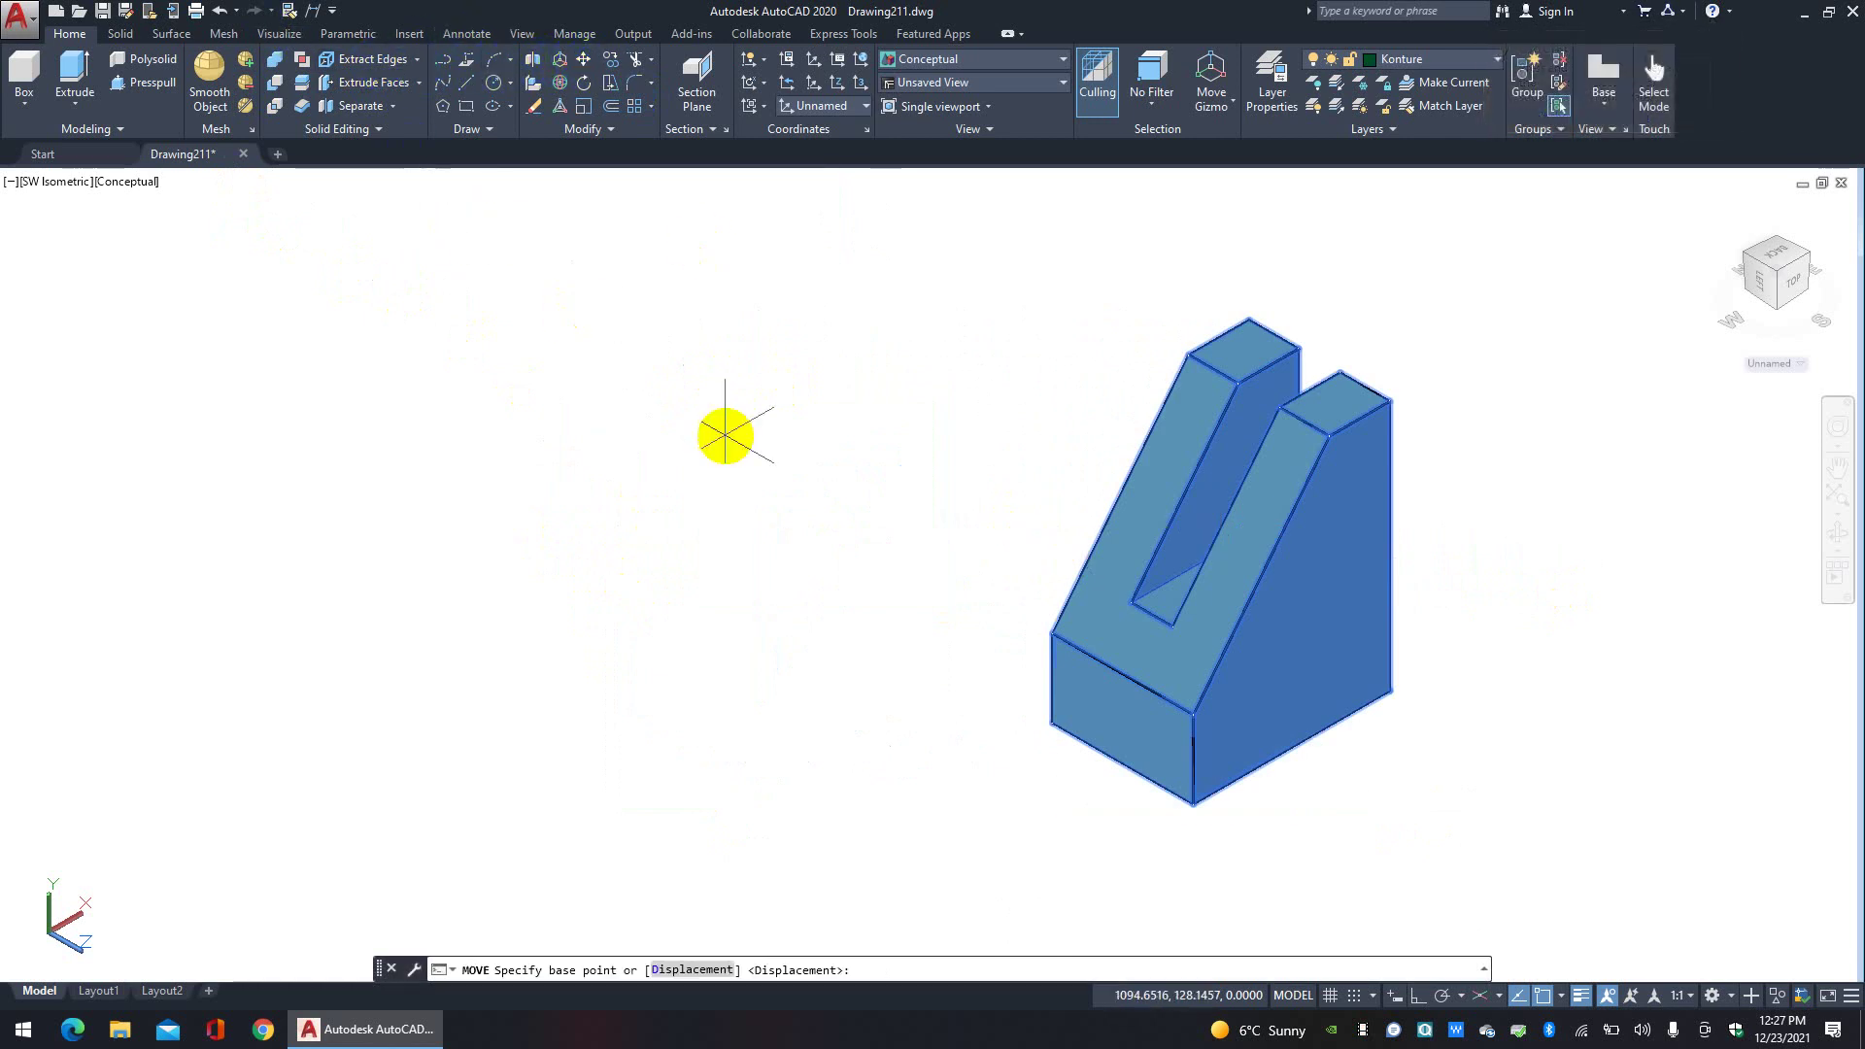
pyautogui.click(793, 579)
pyautogui.click(505, 516)
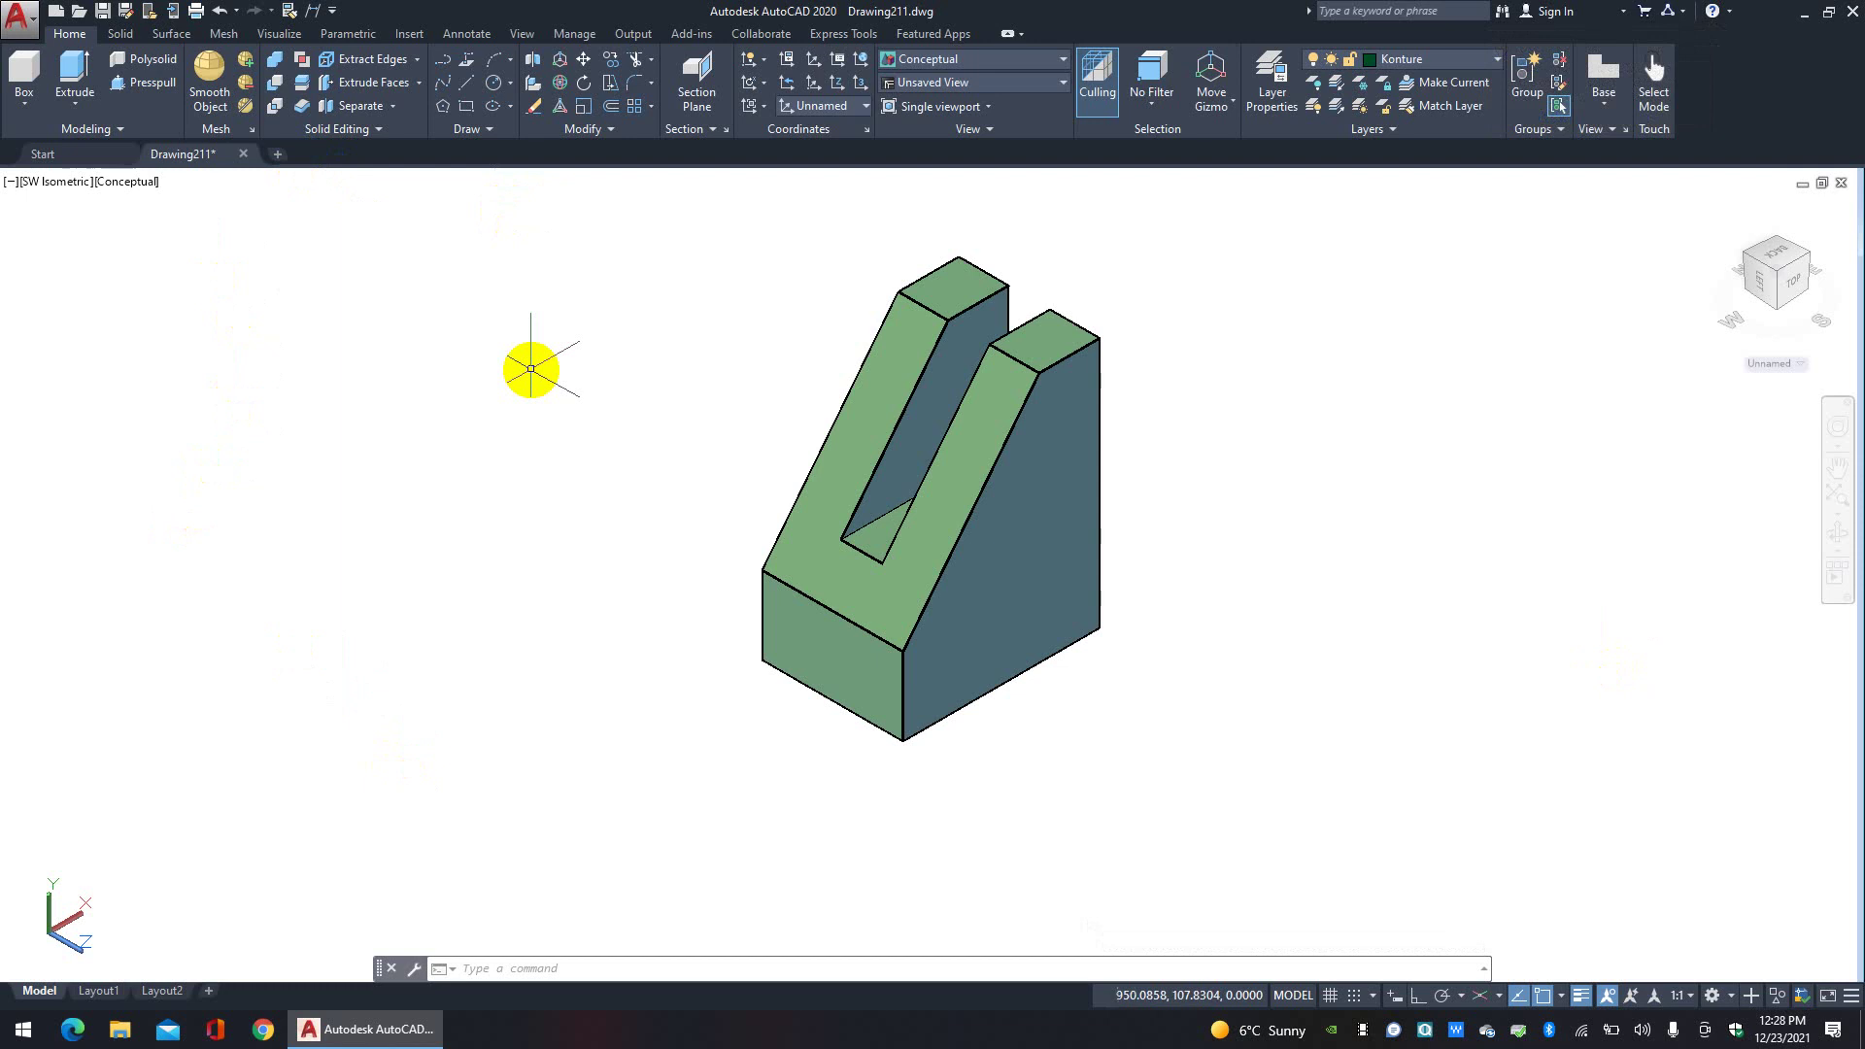
pyautogui.click(845, 107)
pyautogui.click(814, 153)
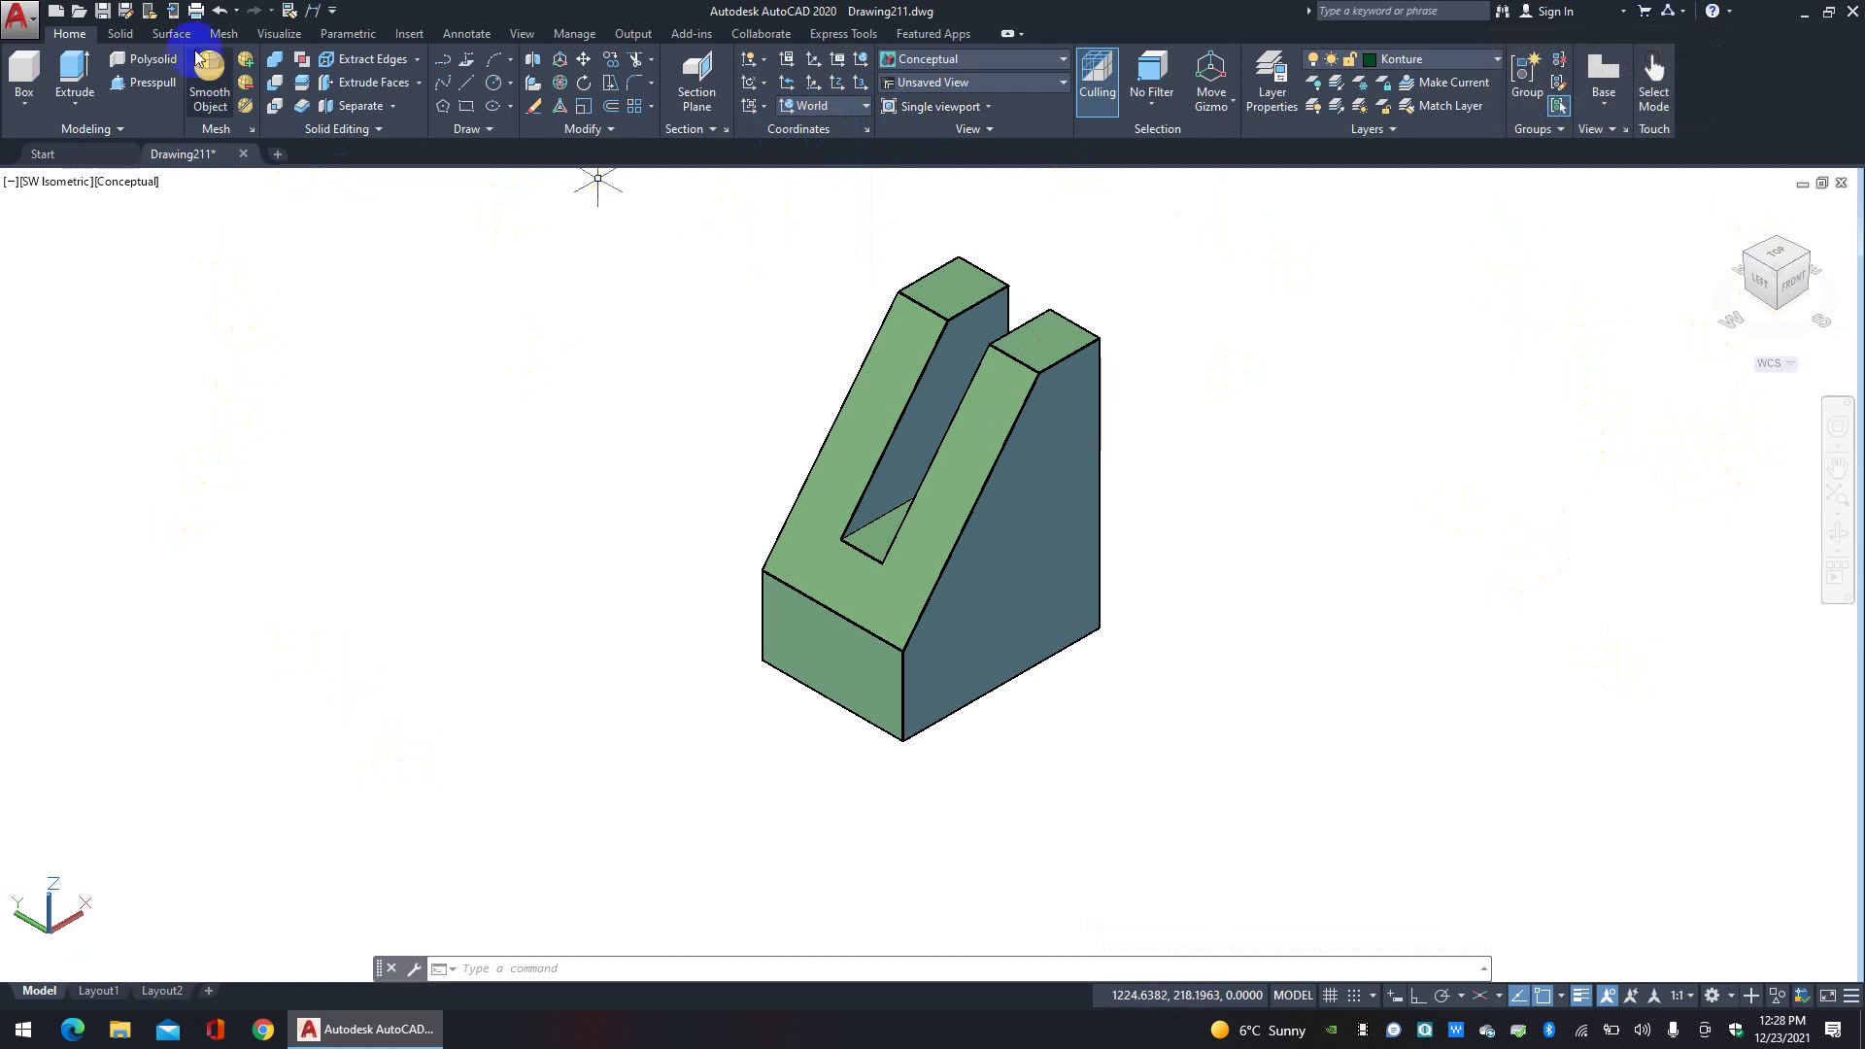
# Step: Draw a thin upright box in the empty space beside the sloped block
pyautogui.click(24, 70)
pyautogui.click(1368, 720)
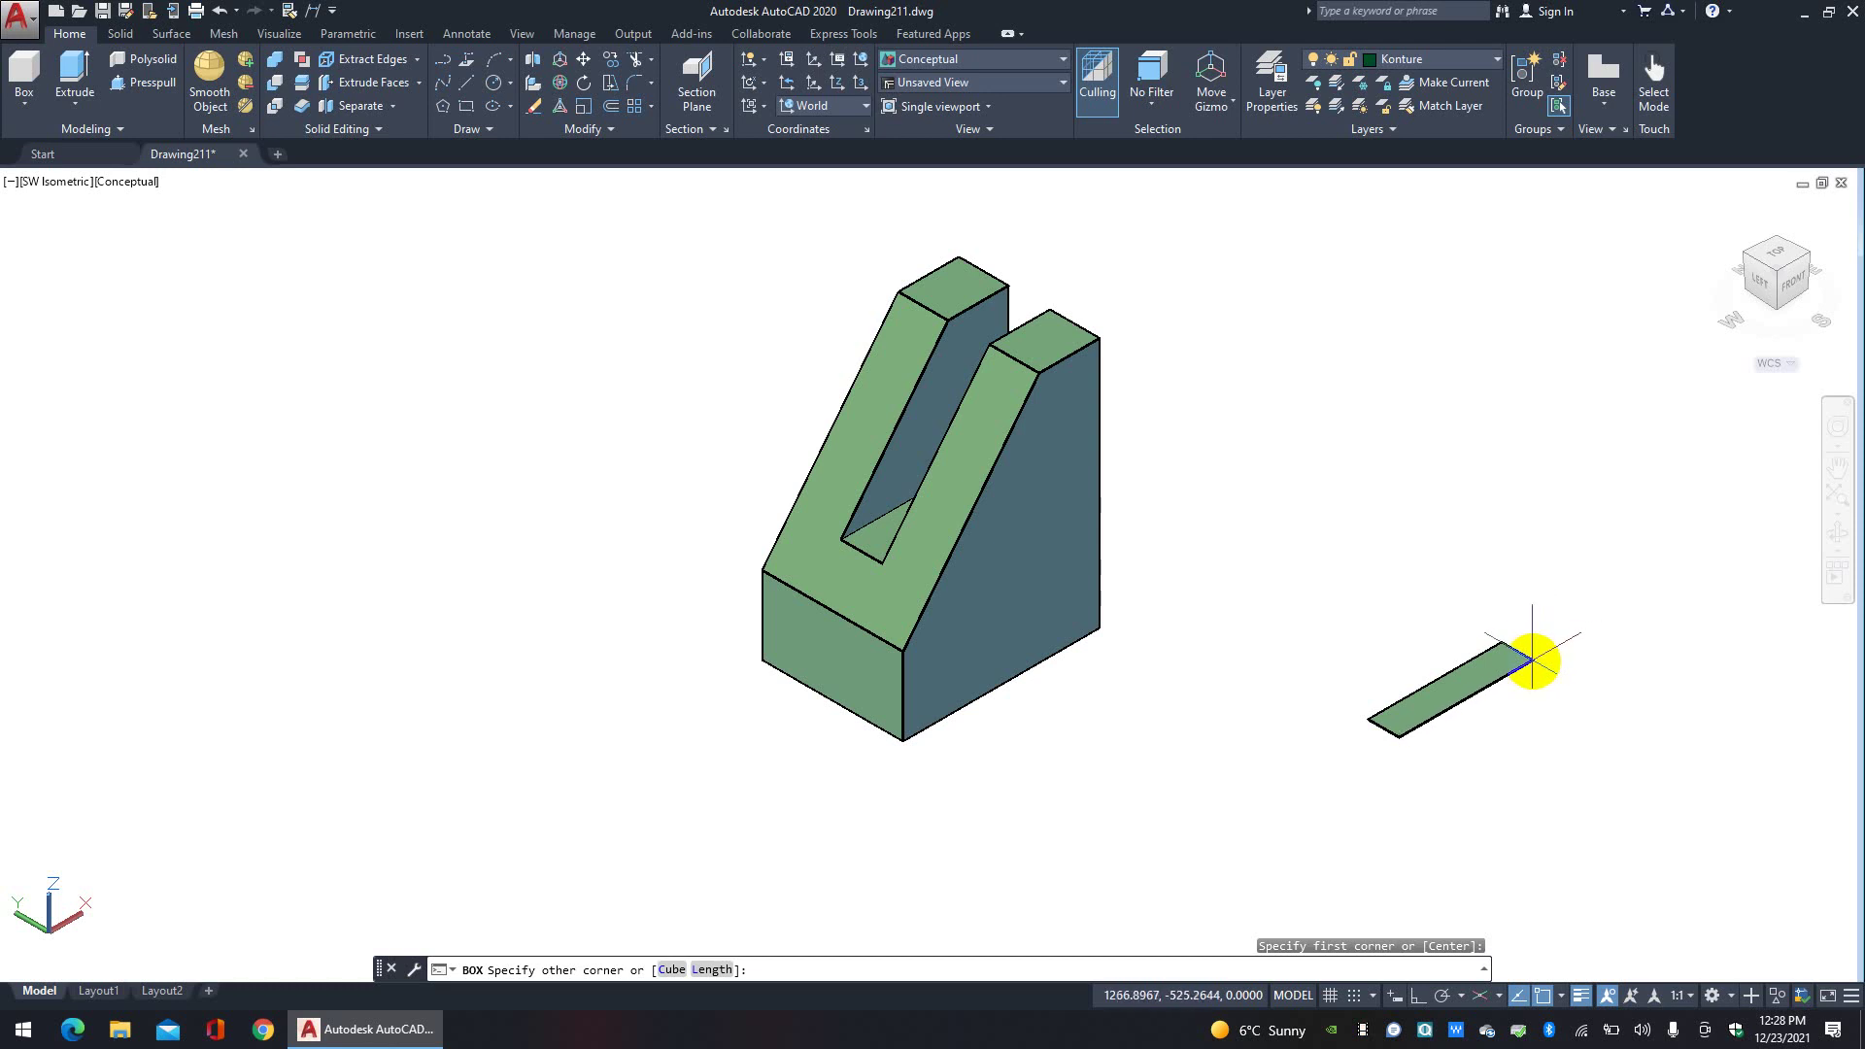
pyautogui.click(1533, 660)
pyautogui.click(1480, 387)
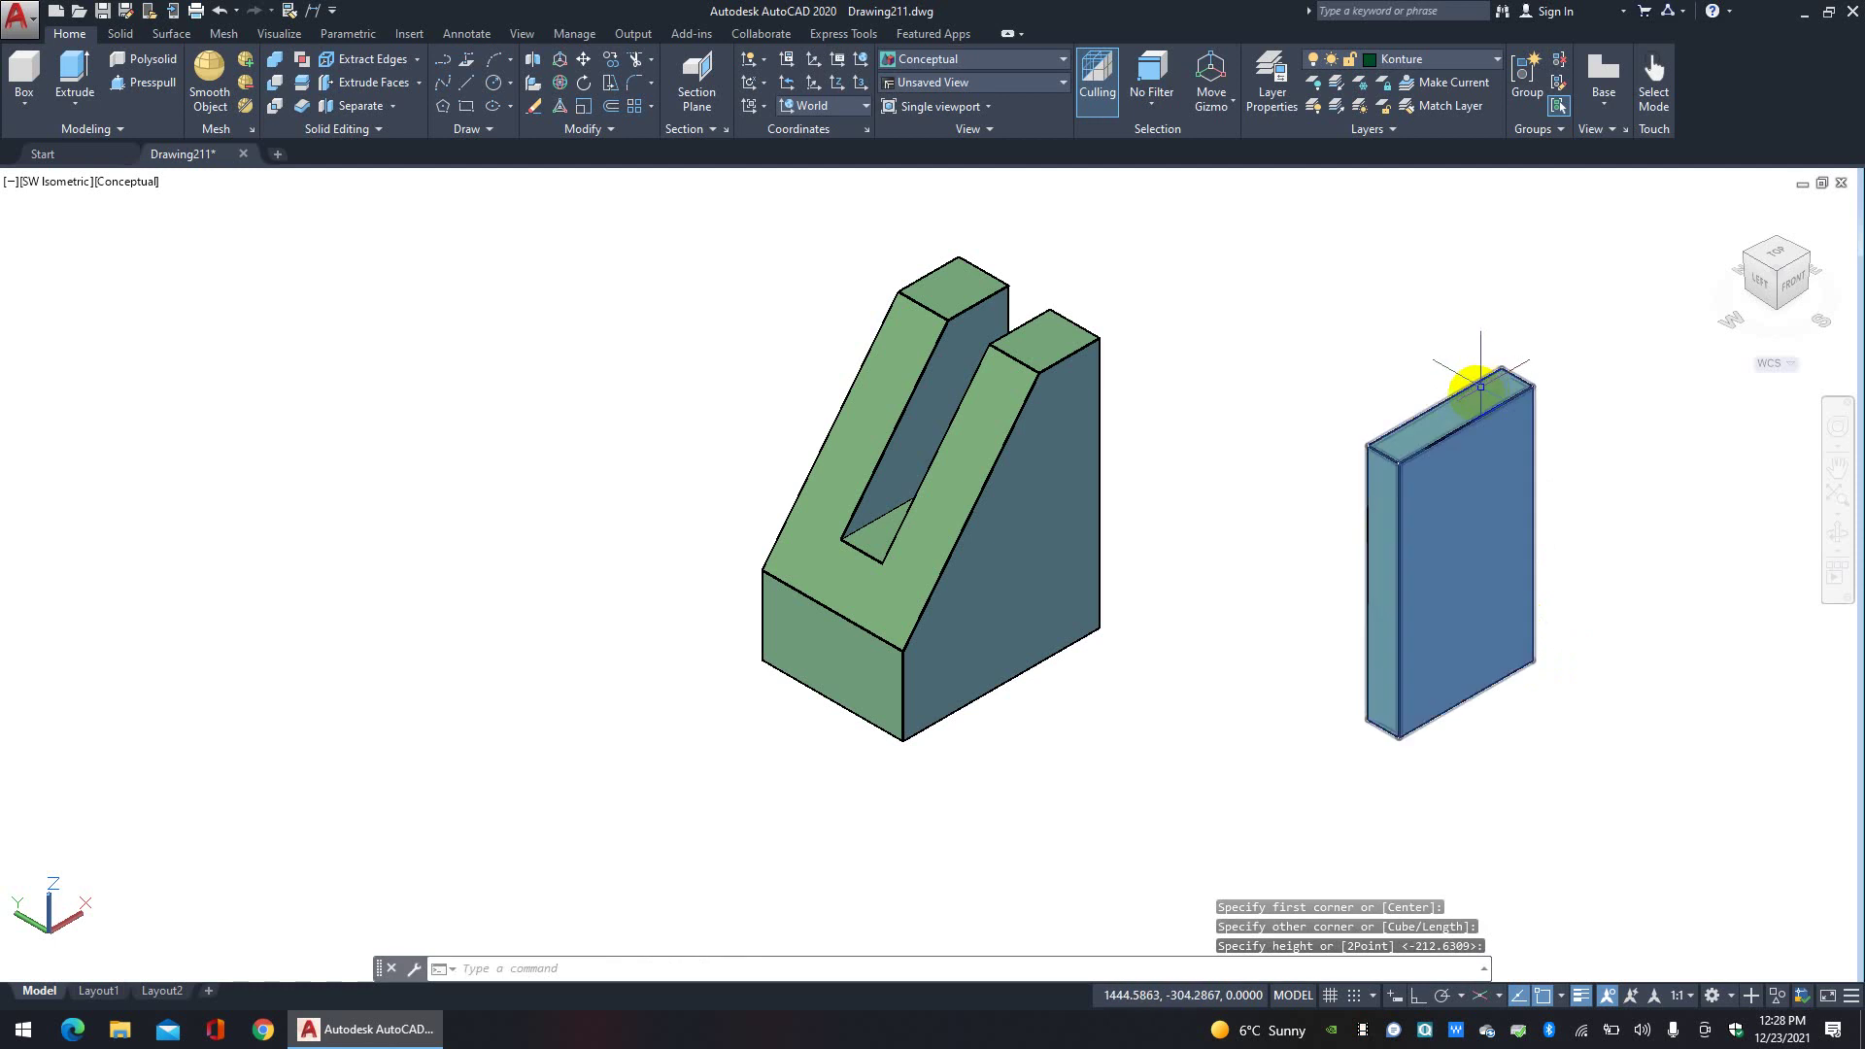
# Step: Move the thin box by its near bottom corner onto the block's nearest bottom corner at the low end of the slope
pyautogui.click(1747, 756)
pyautogui.click(1386, 553)
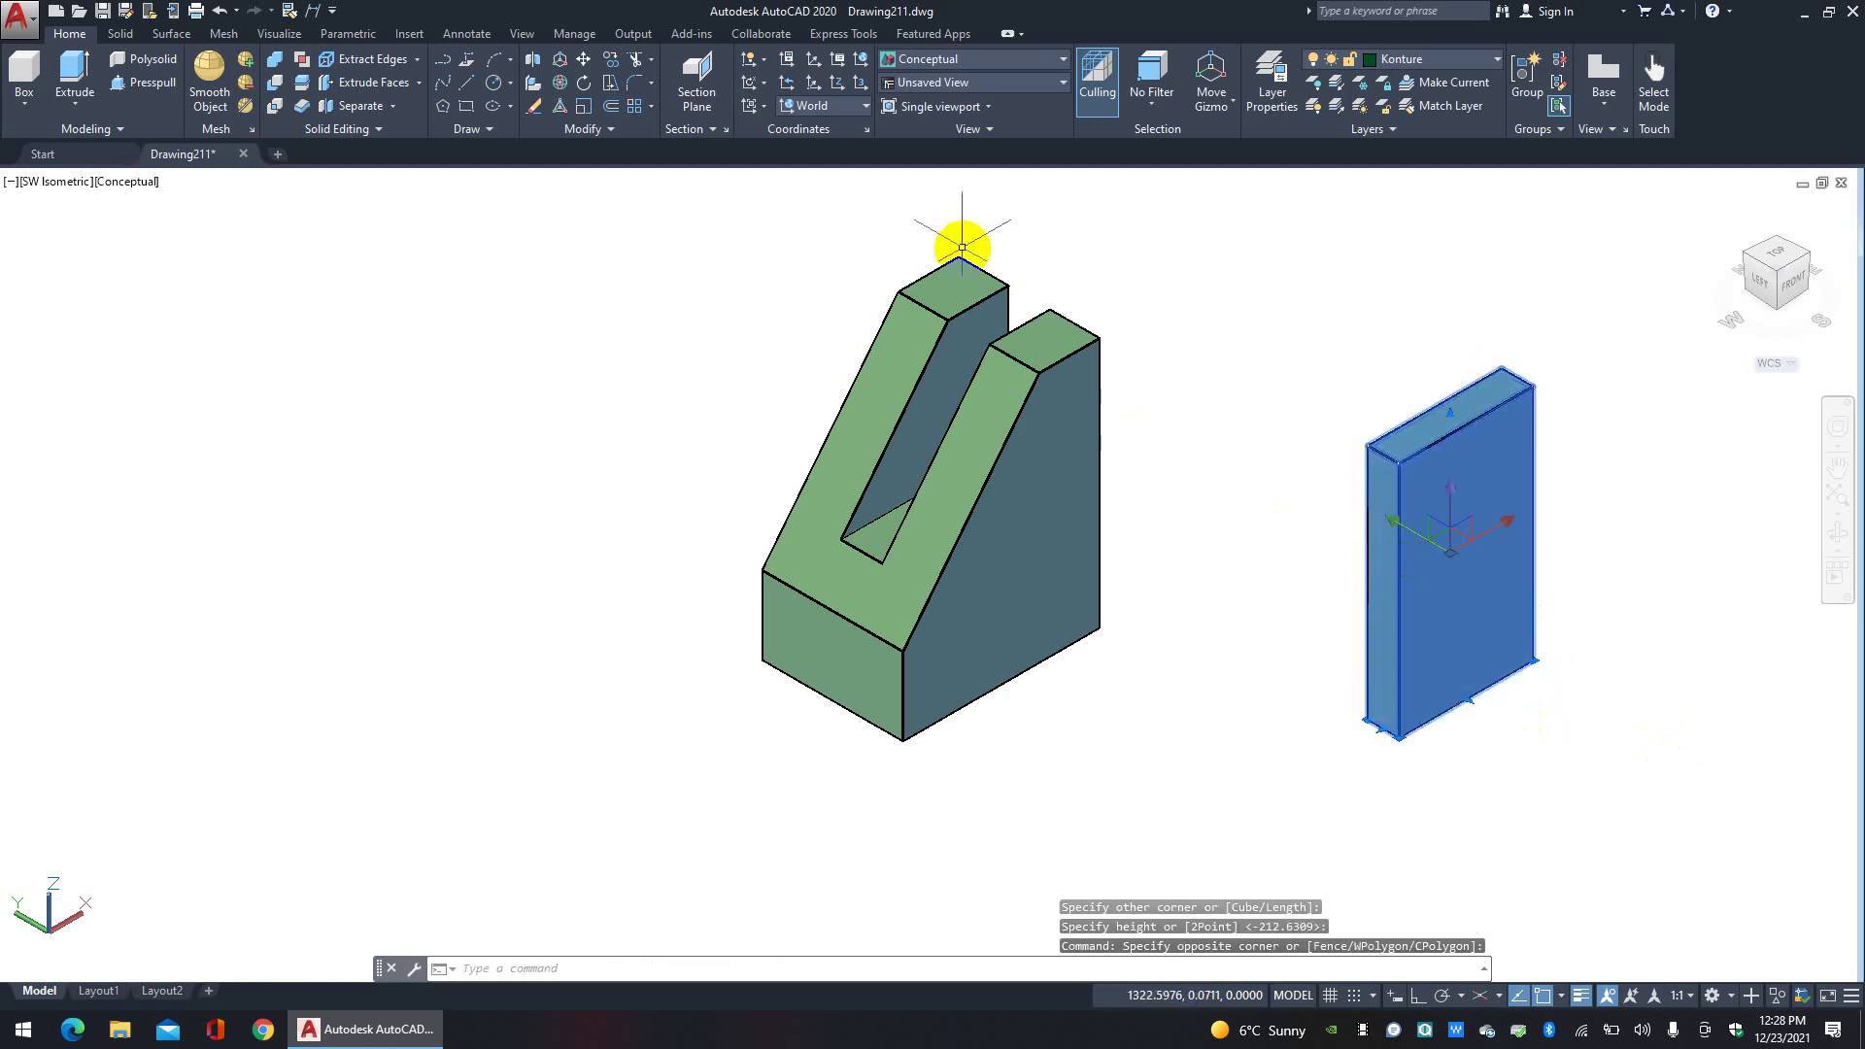
pyautogui.click(584, 62)
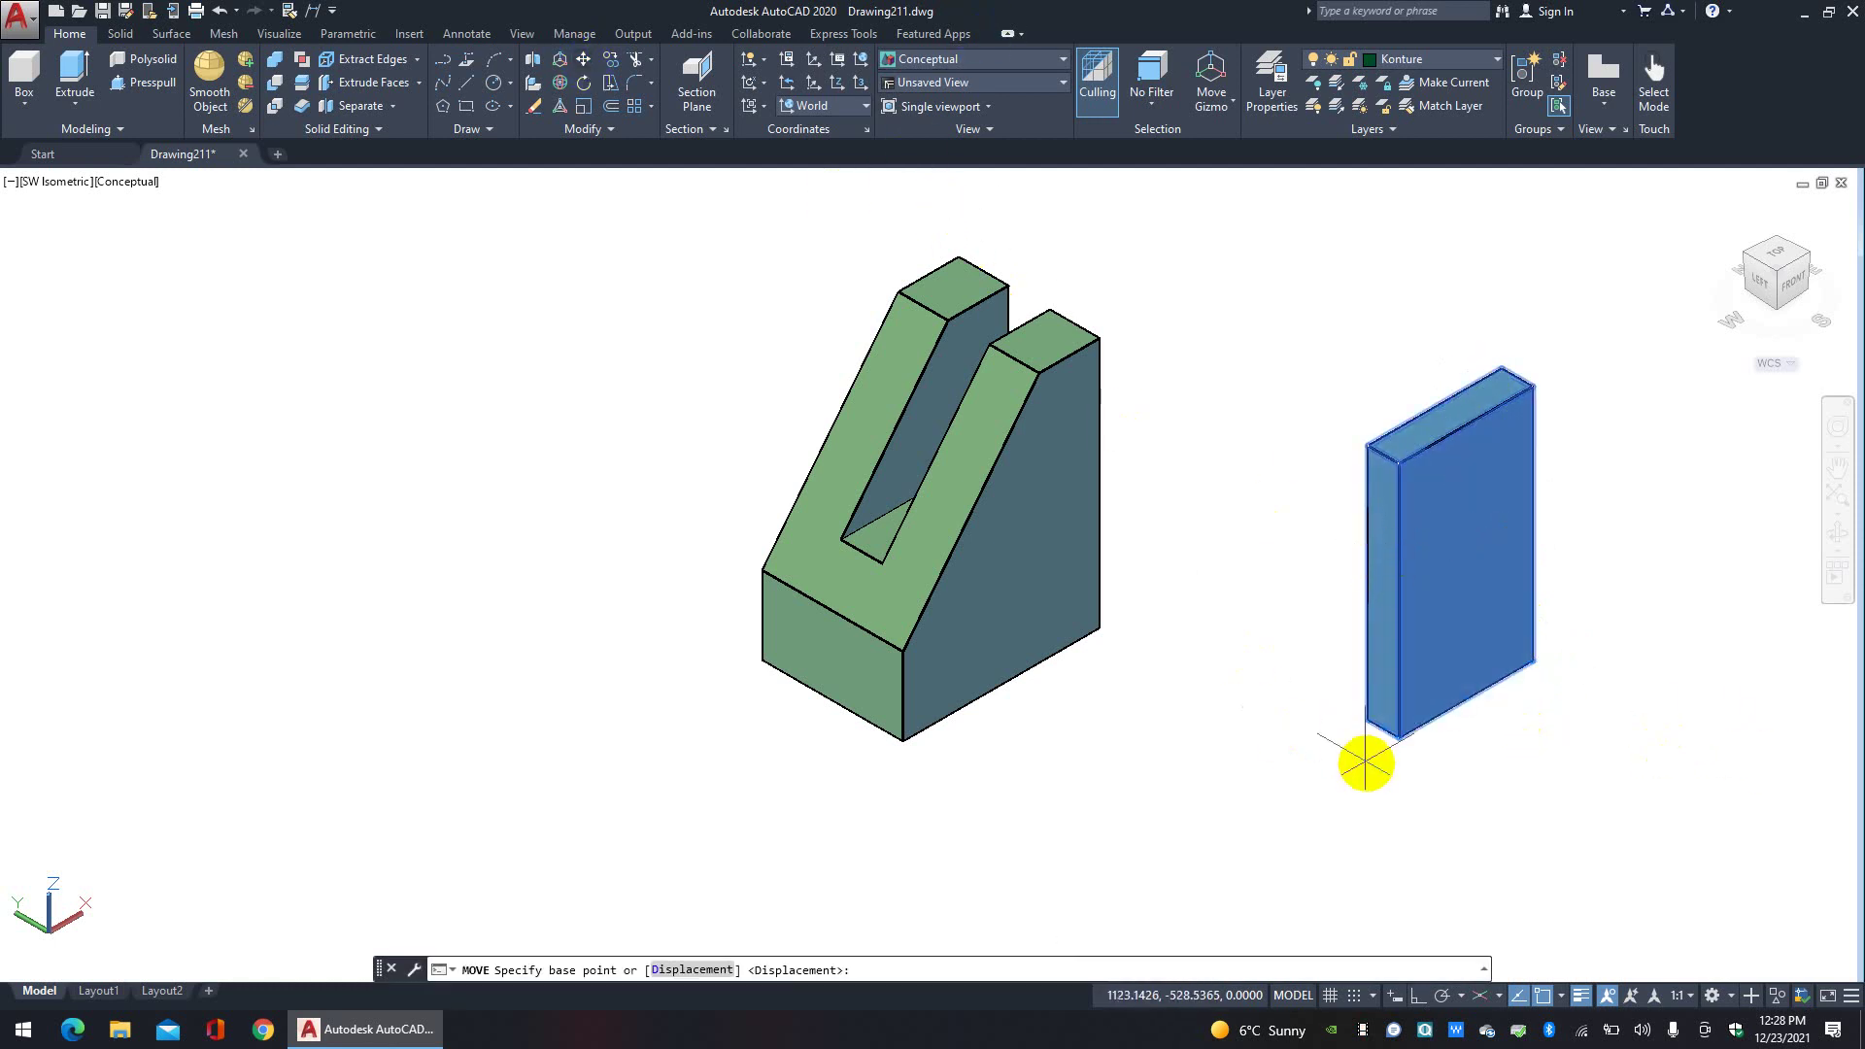
pyautogui.click(1398, 735)
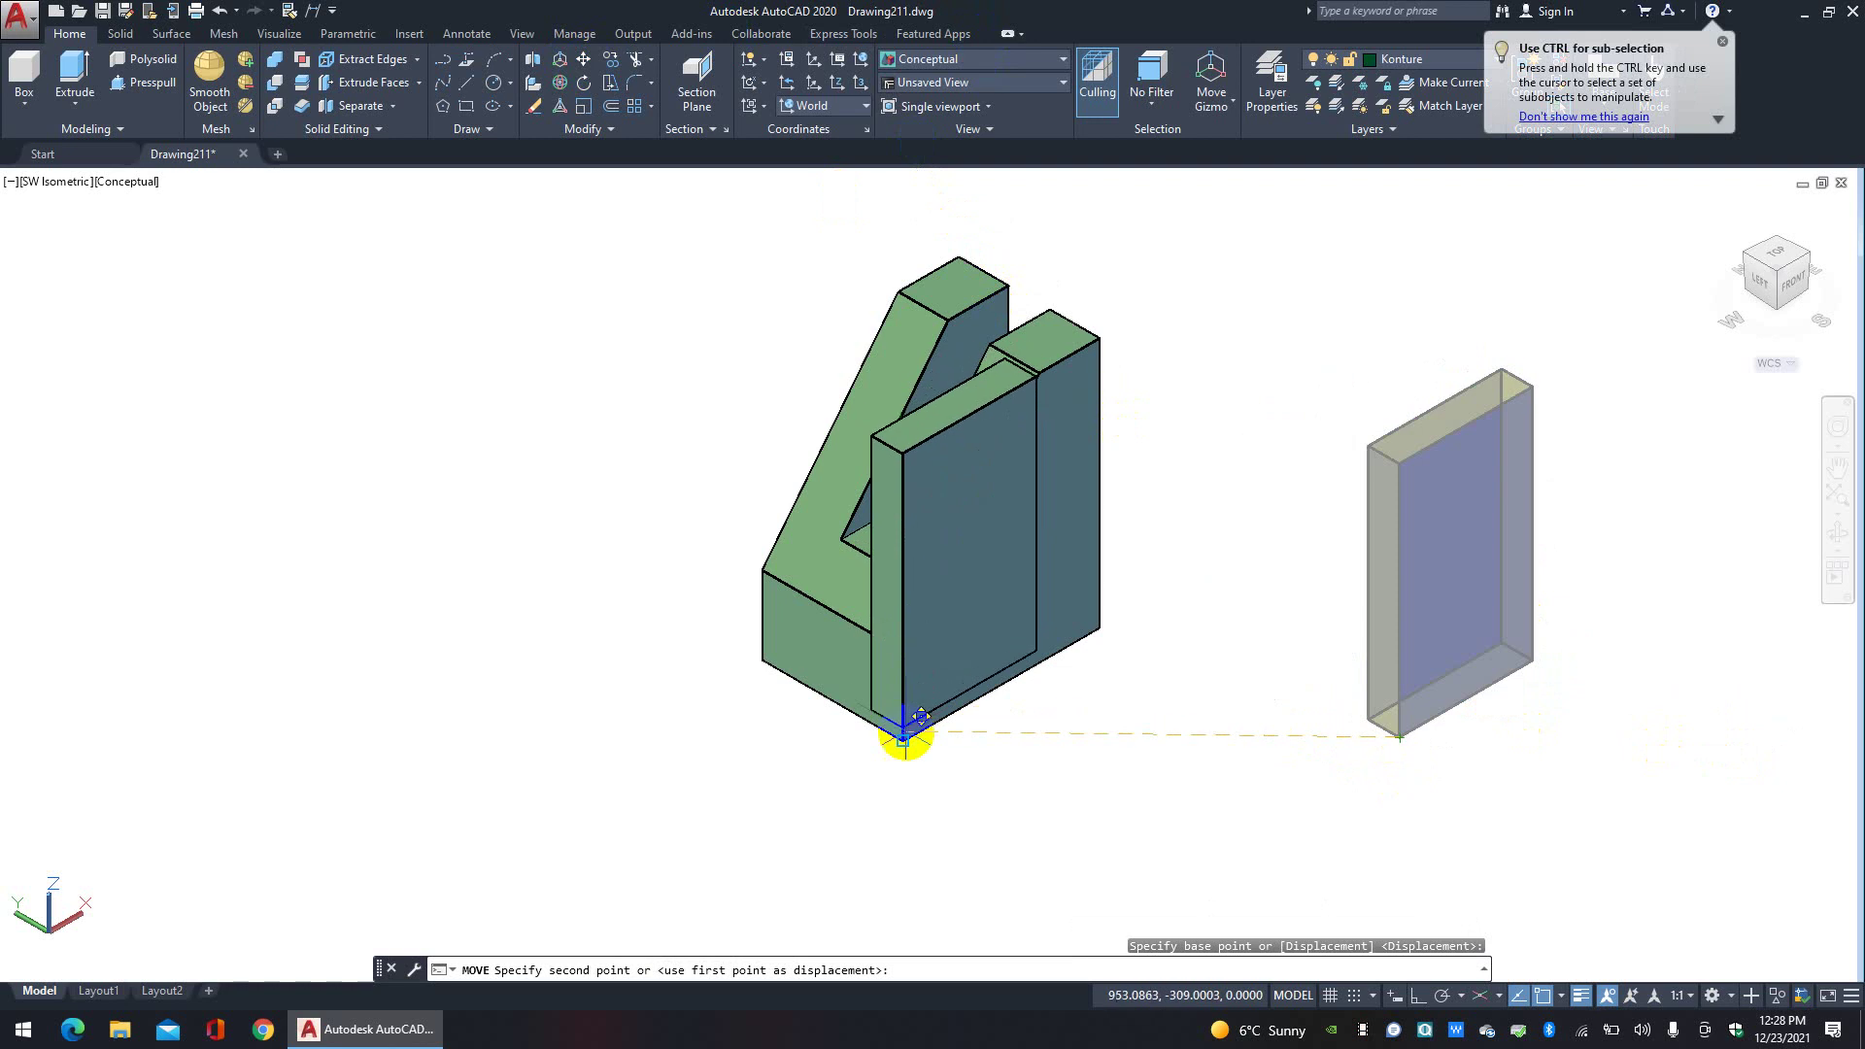
pyautogui.click(903, 741)
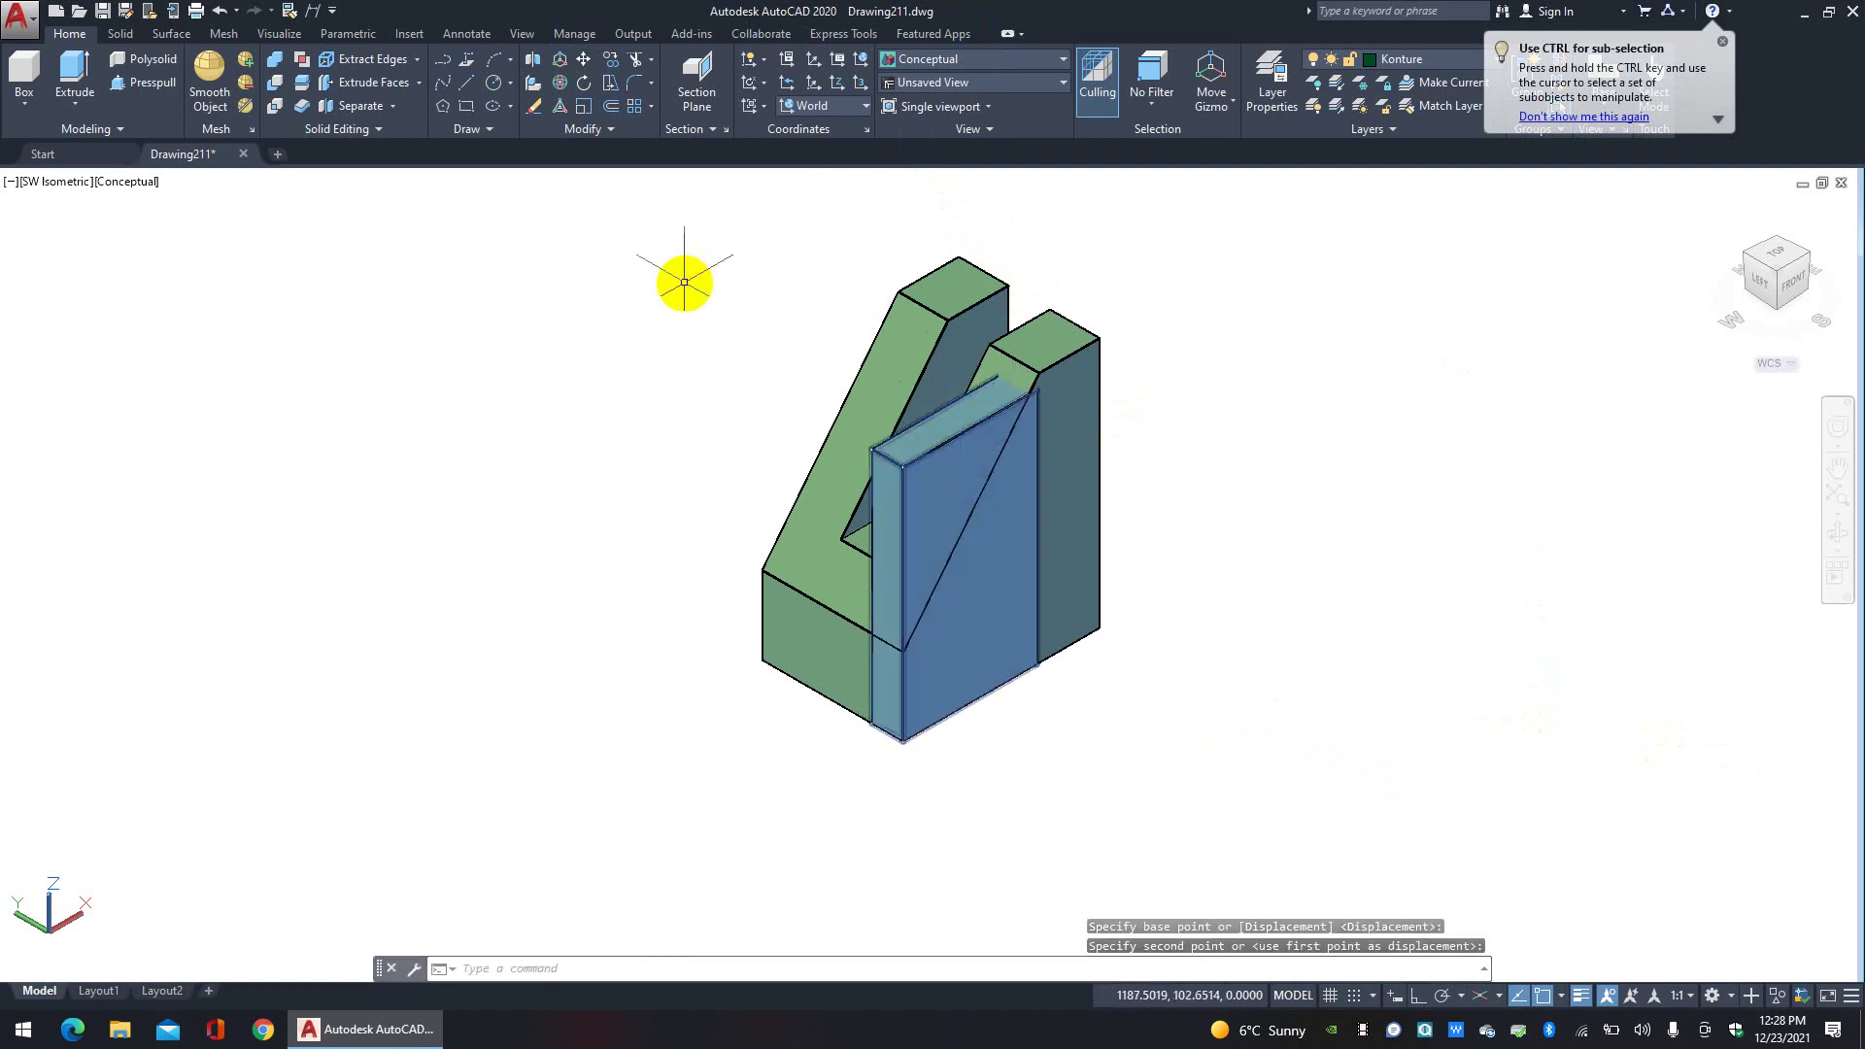
# Step: Copy the thin box to the opposite bottom corner of the block's low end face
pyautogui.click(601, 62)
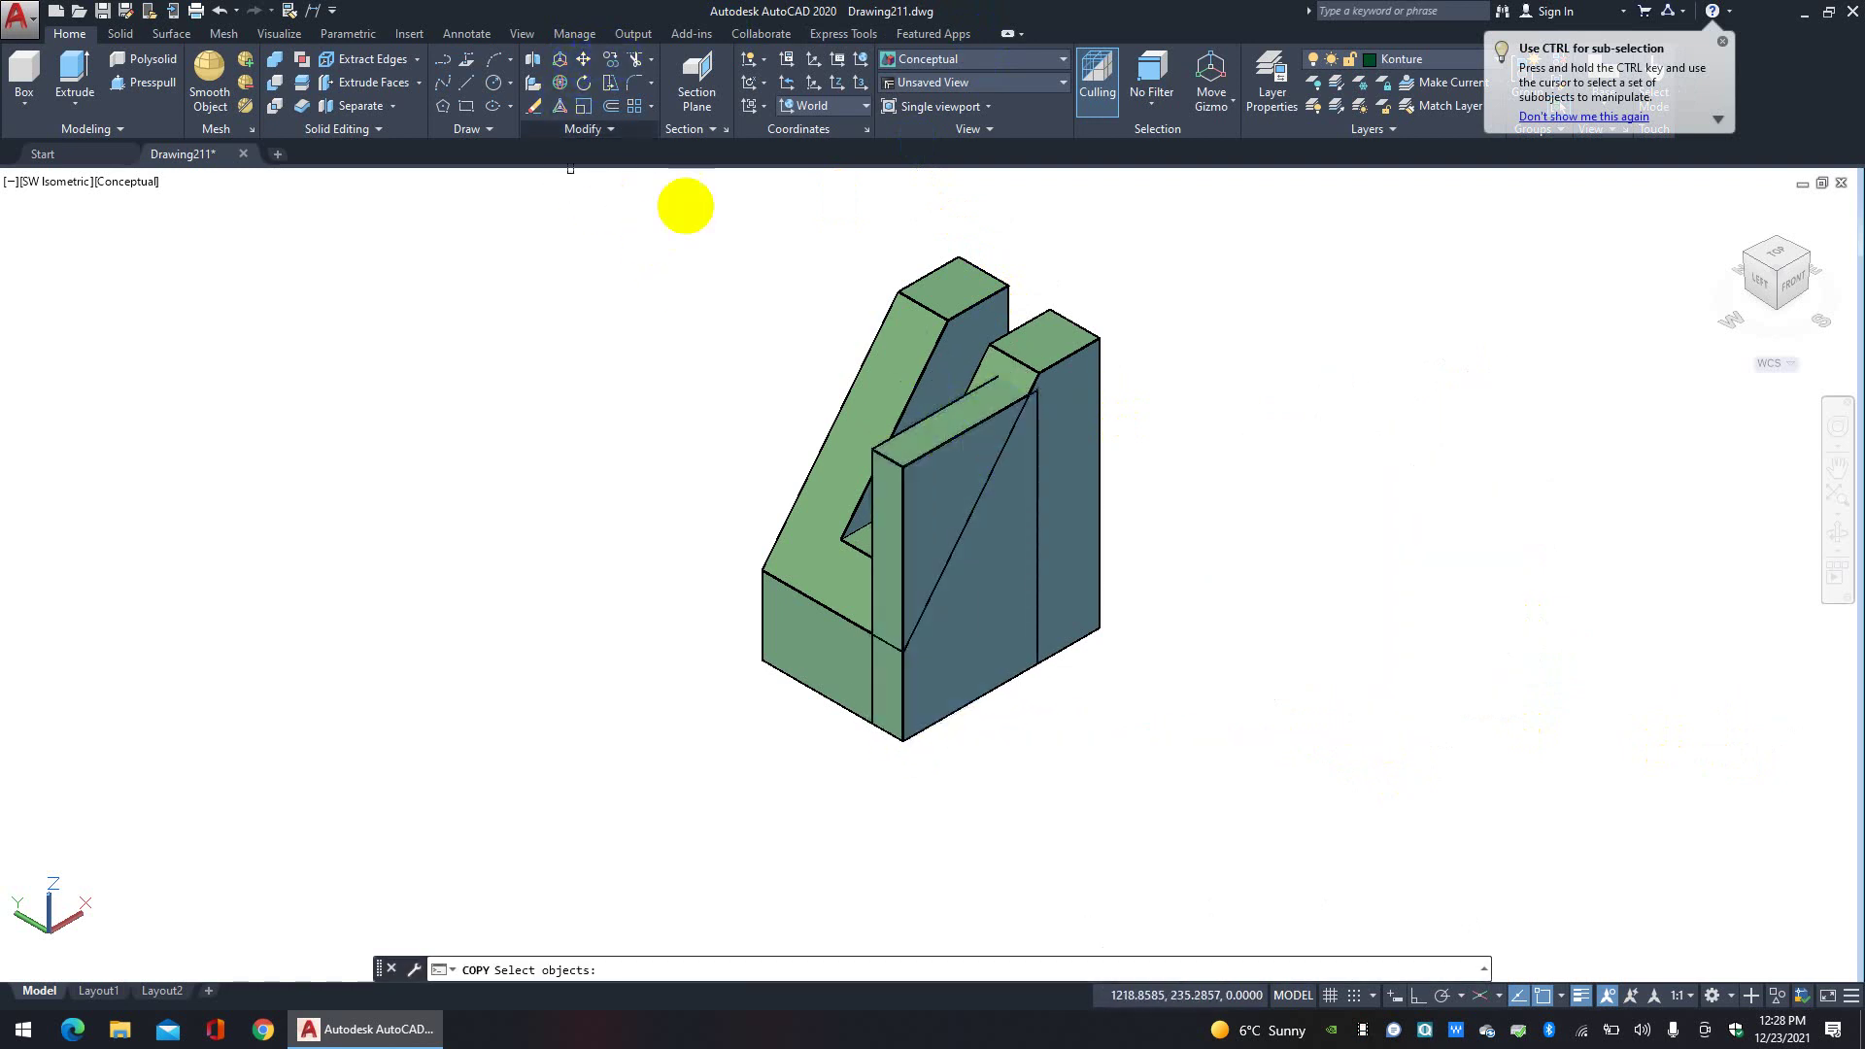
pyautogui.click(897, 531)
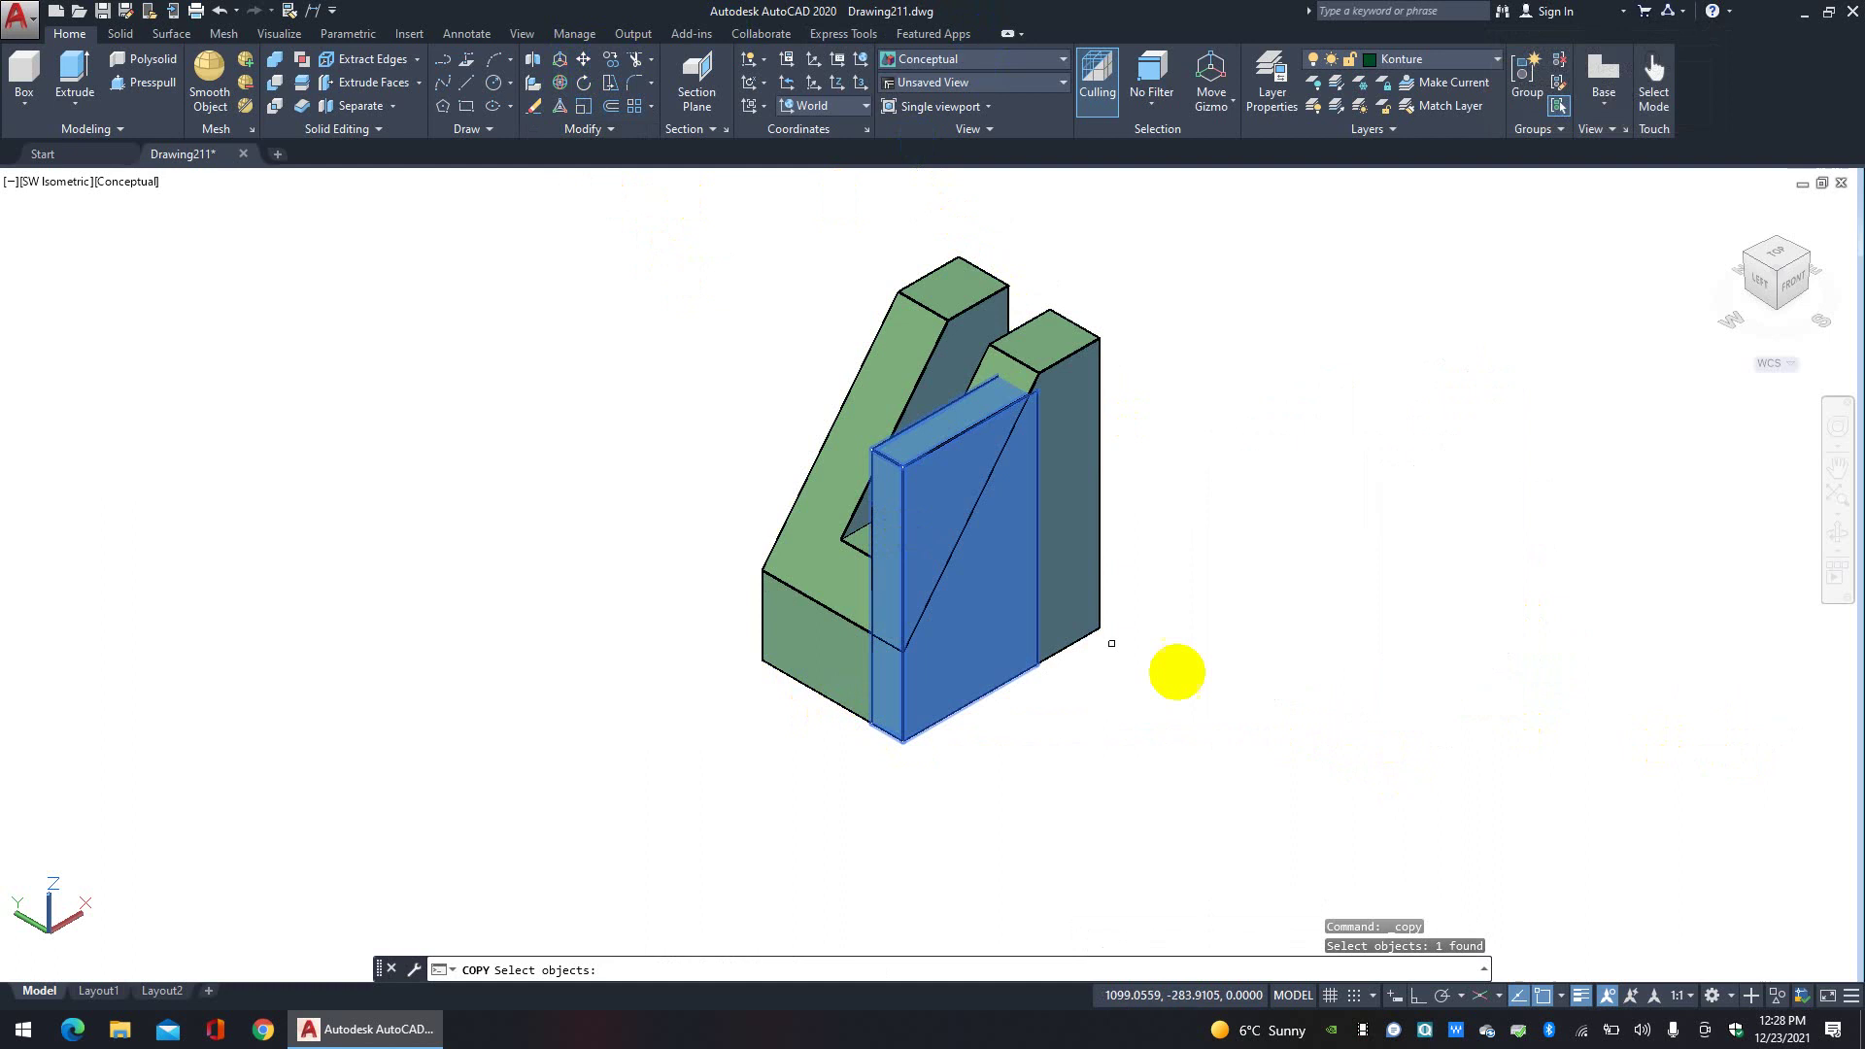
pyautogui.press('Return')
pyautogui.click(871, 723)
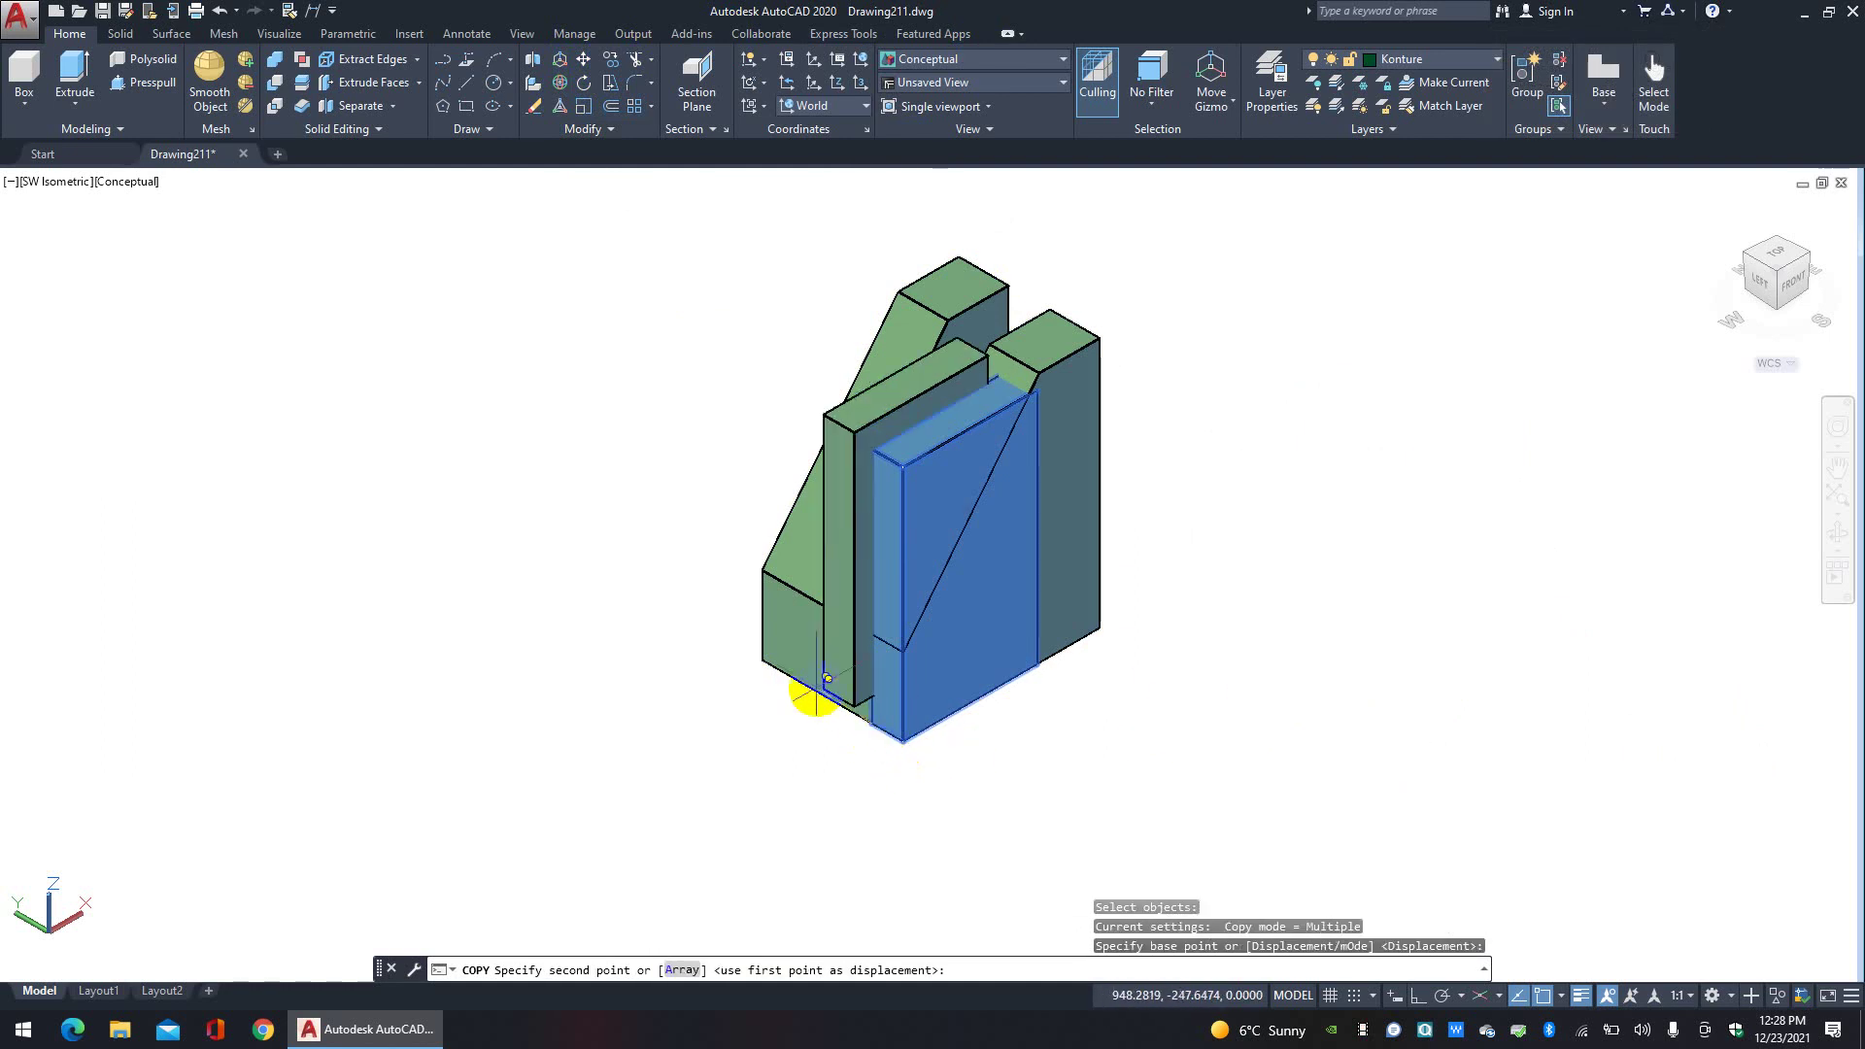
pyautogui.rightClick(1292, 486)
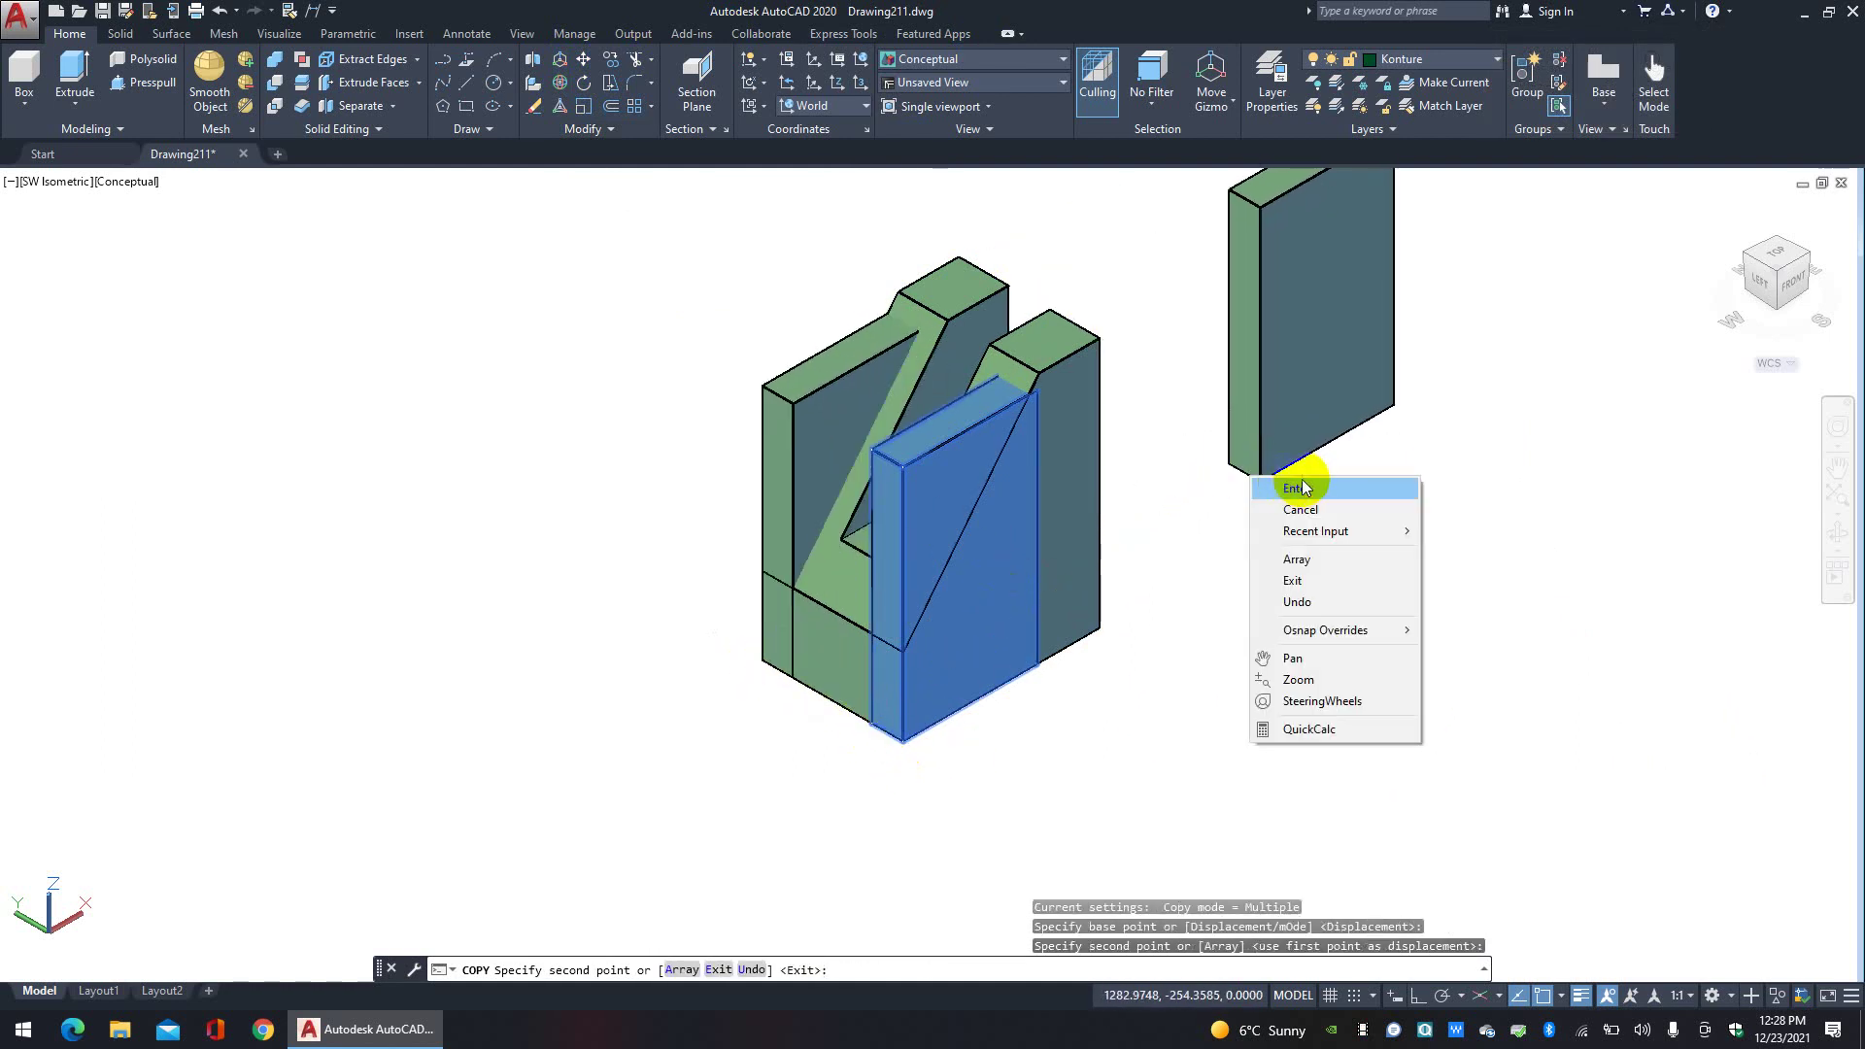
pyautogui.click(1292, 487)
# Step: Erase both thin boxes from the low end of the block
pyautogui.scroll(3, 1049, 427)
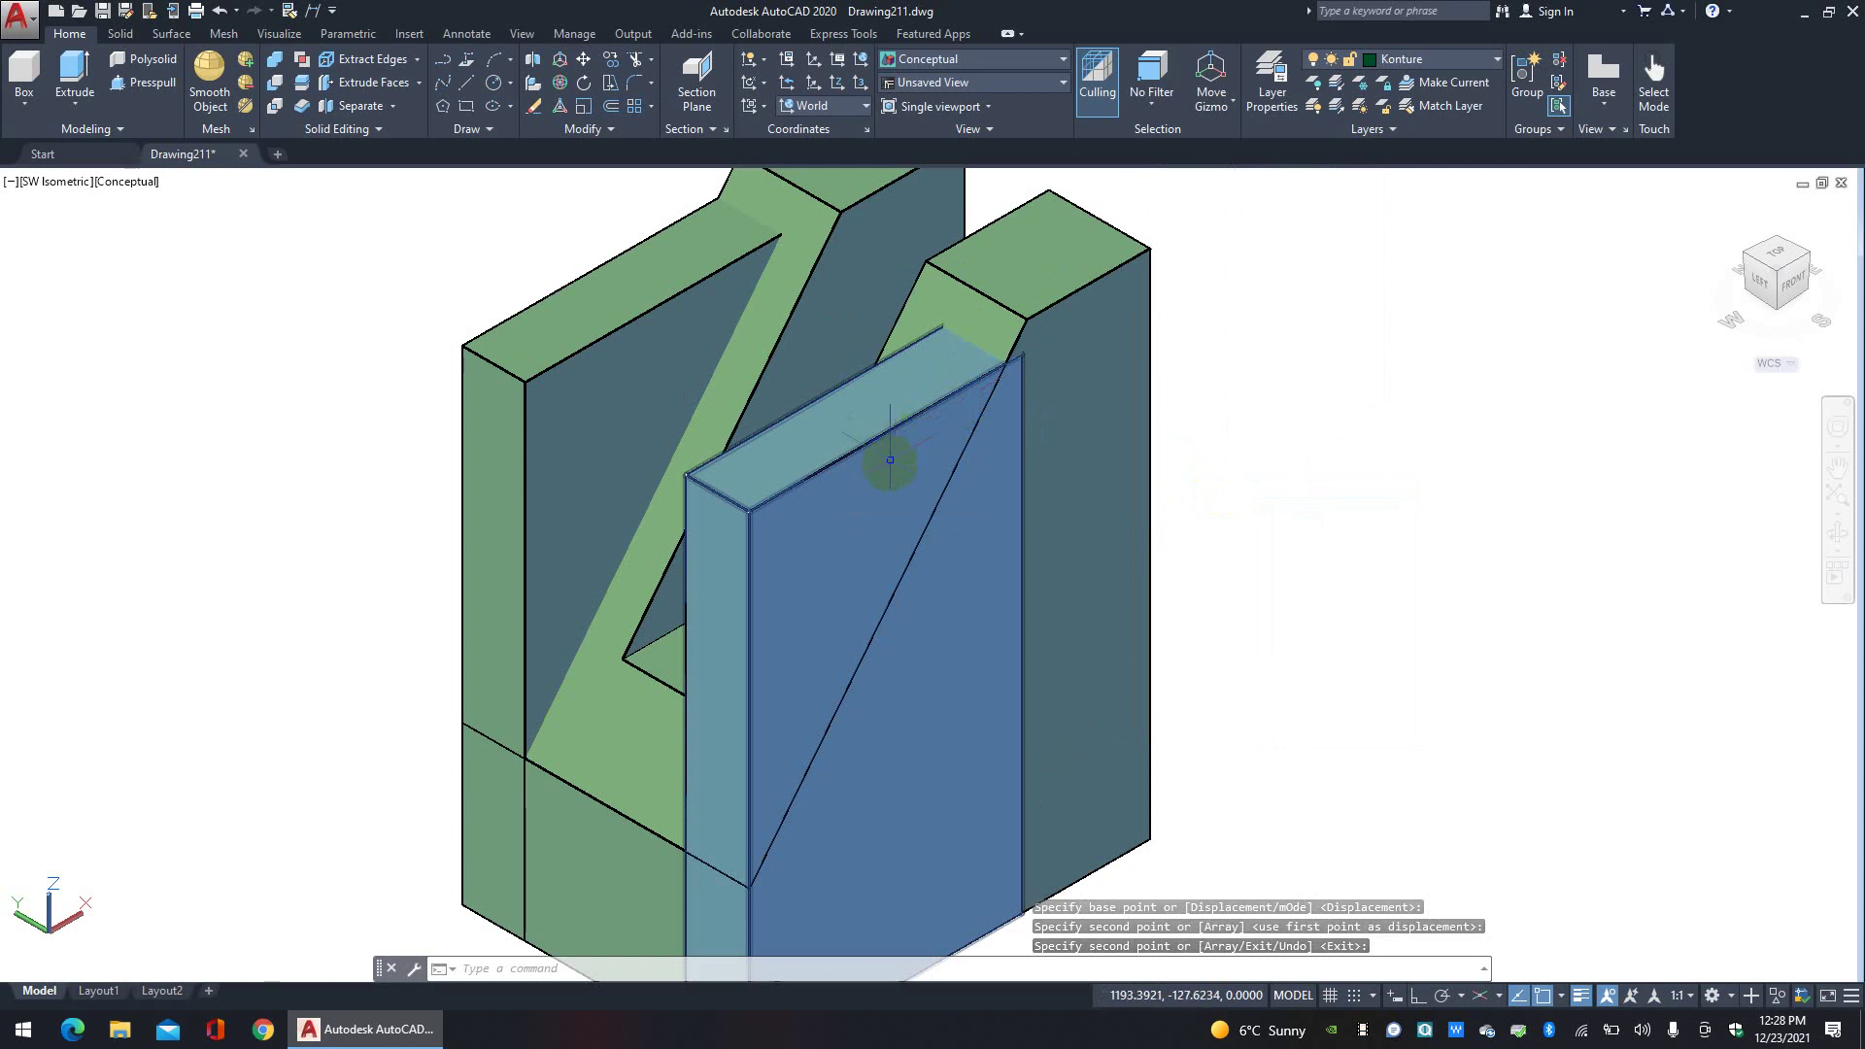
pyautogui.scroll(-2, 889, 457)
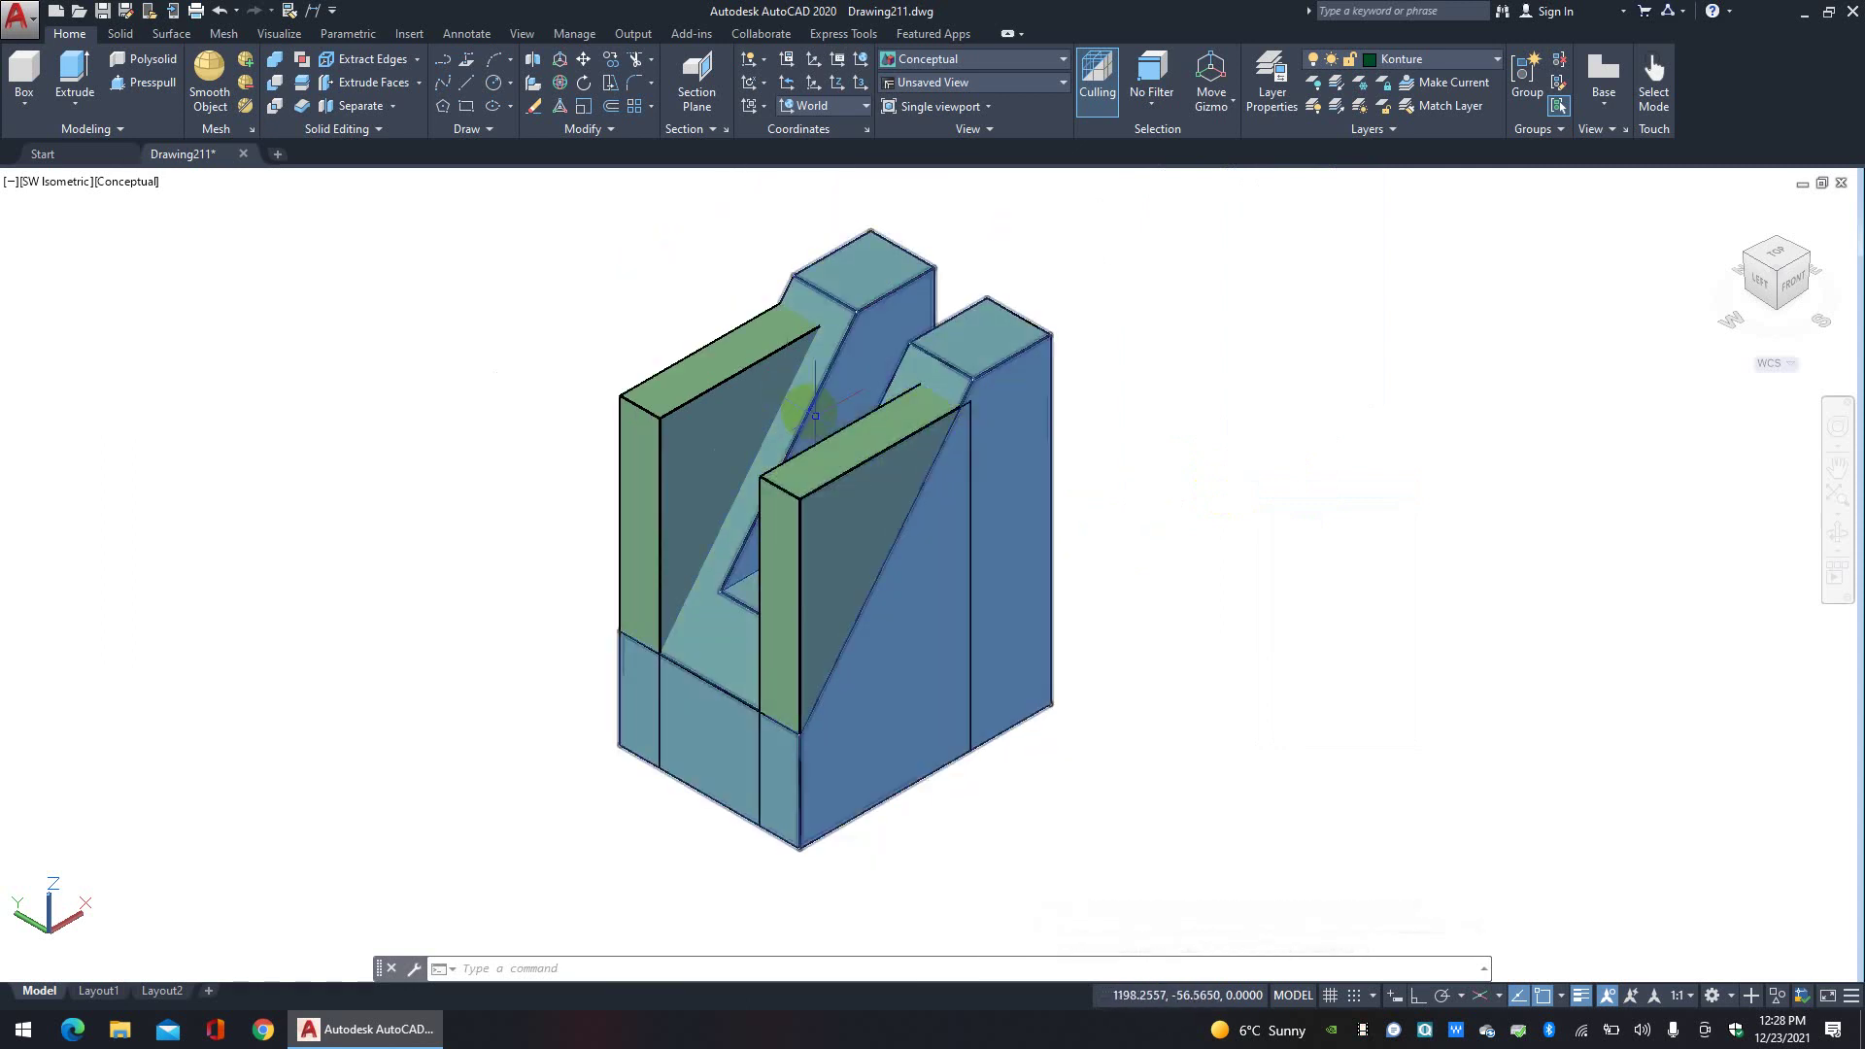
pyautogui.click(818, 515)
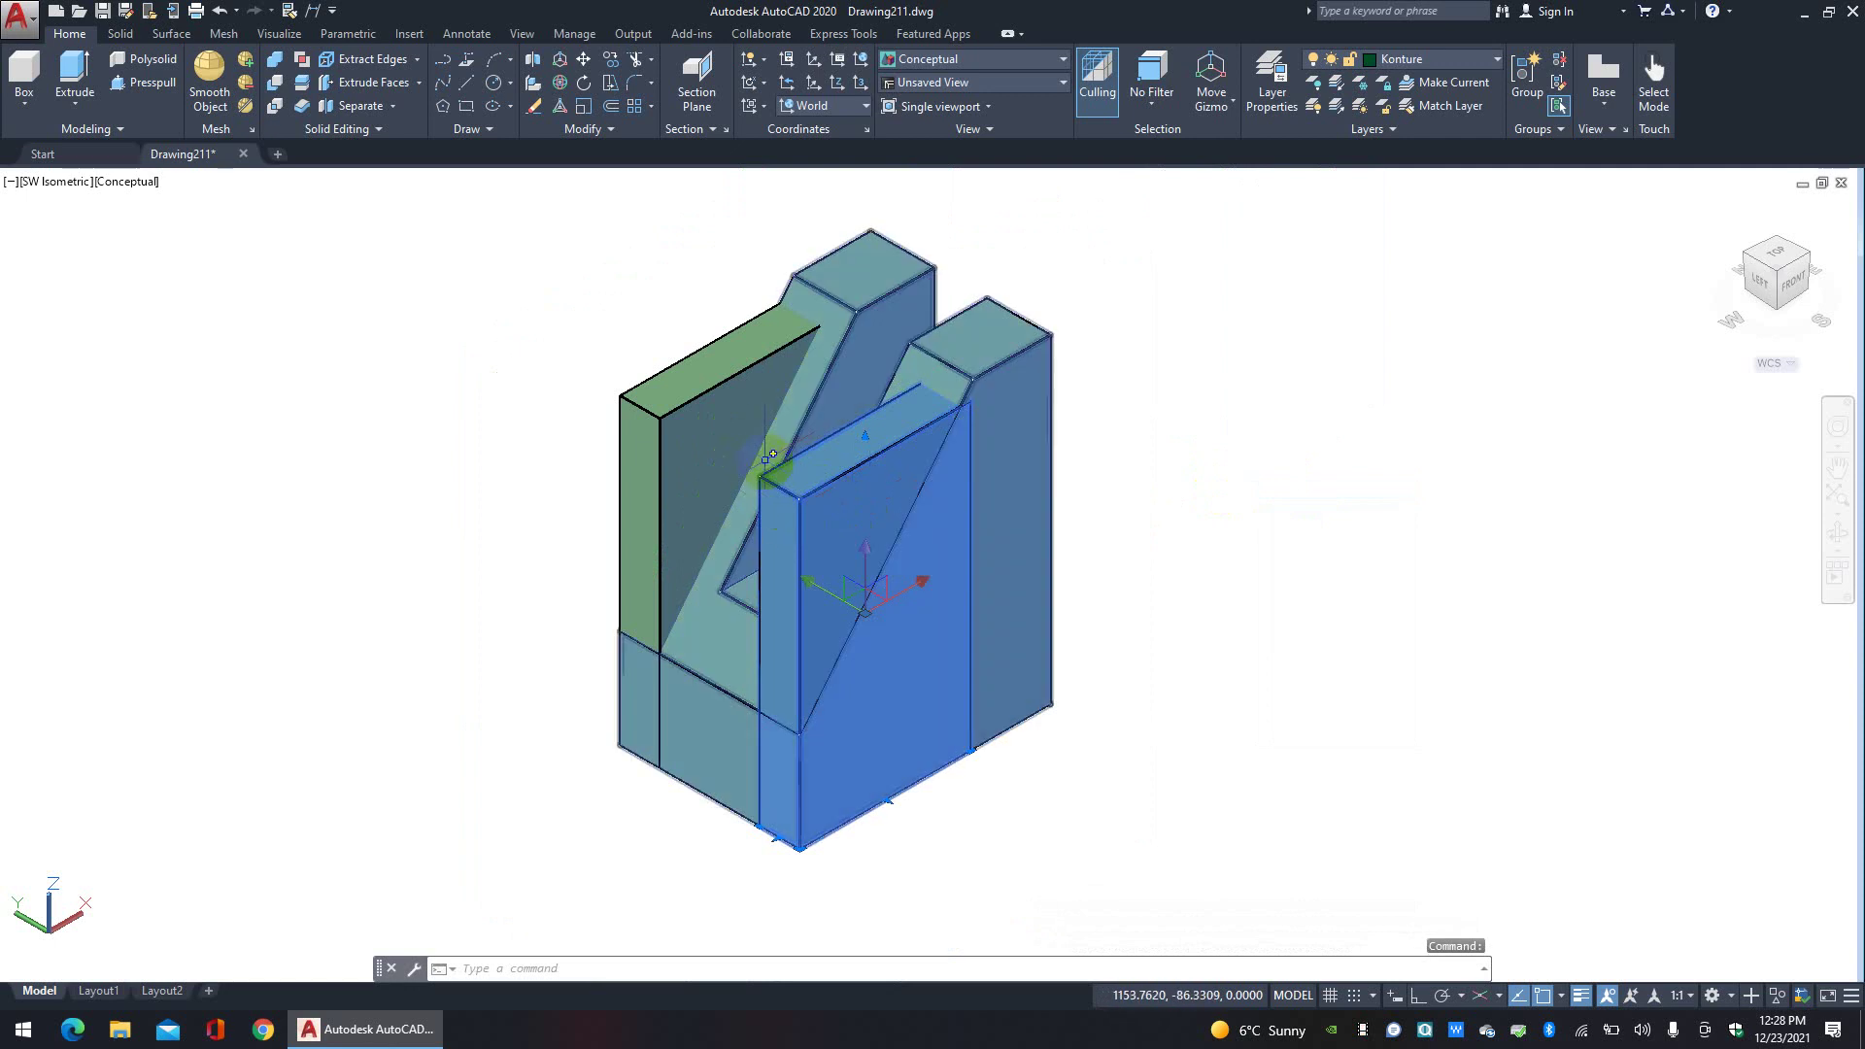
pyautogui.press('Delete')
pyautogui.click(648, 447)
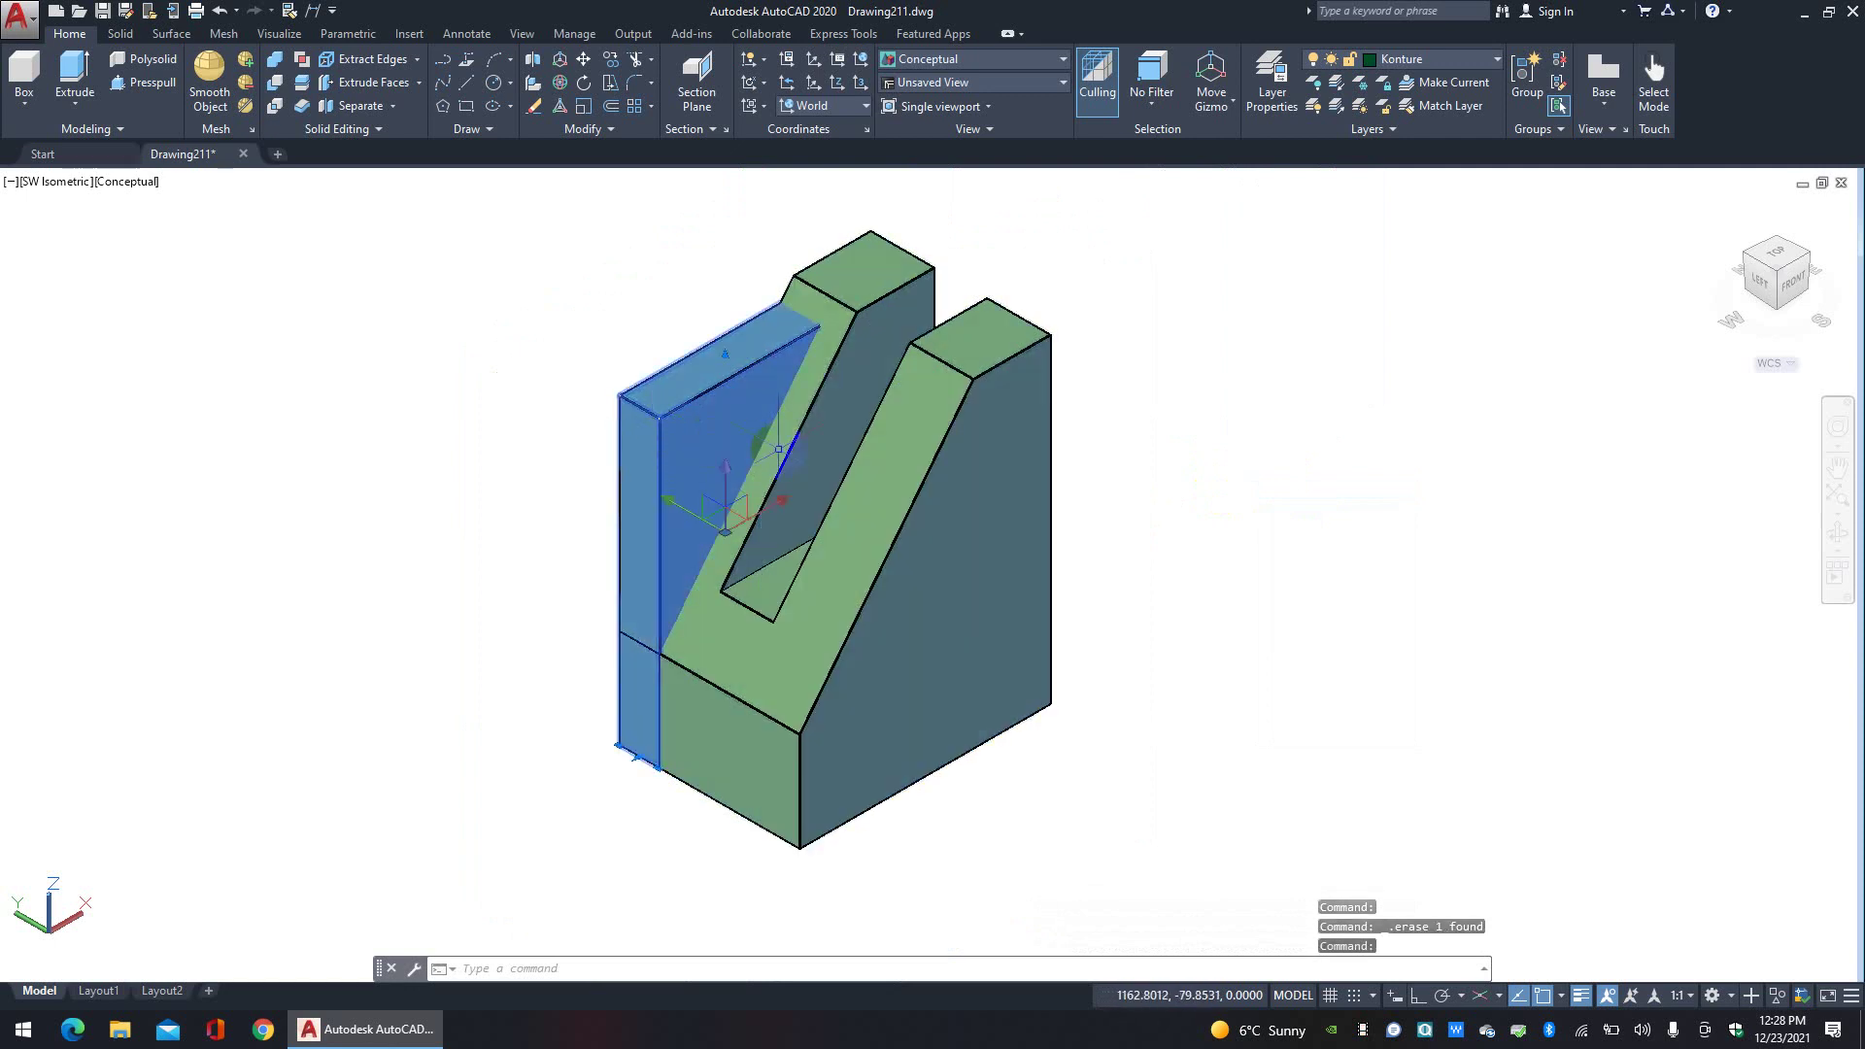
pyautogui.press('Delete')
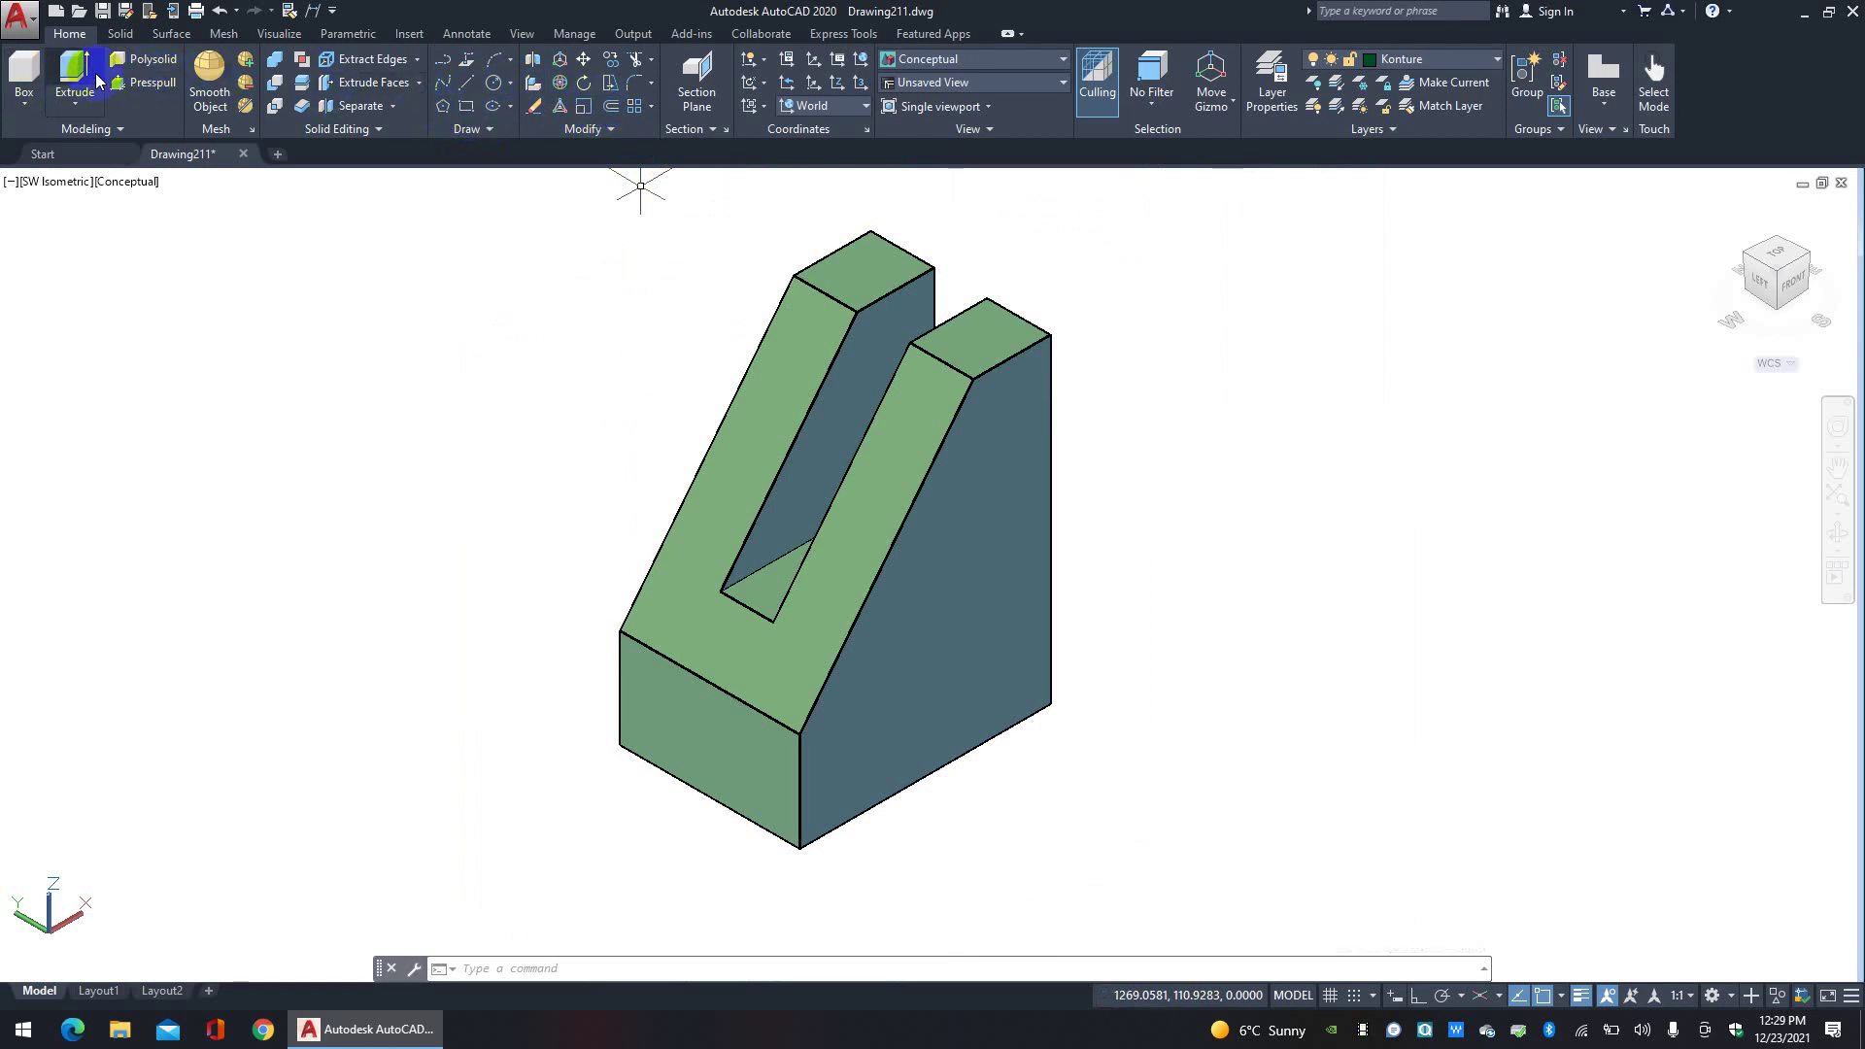
# Step: Draw a thin box from the block's nearest bottom corner along its front face, rising above the top of the block
pyautogui.click(39, 73)
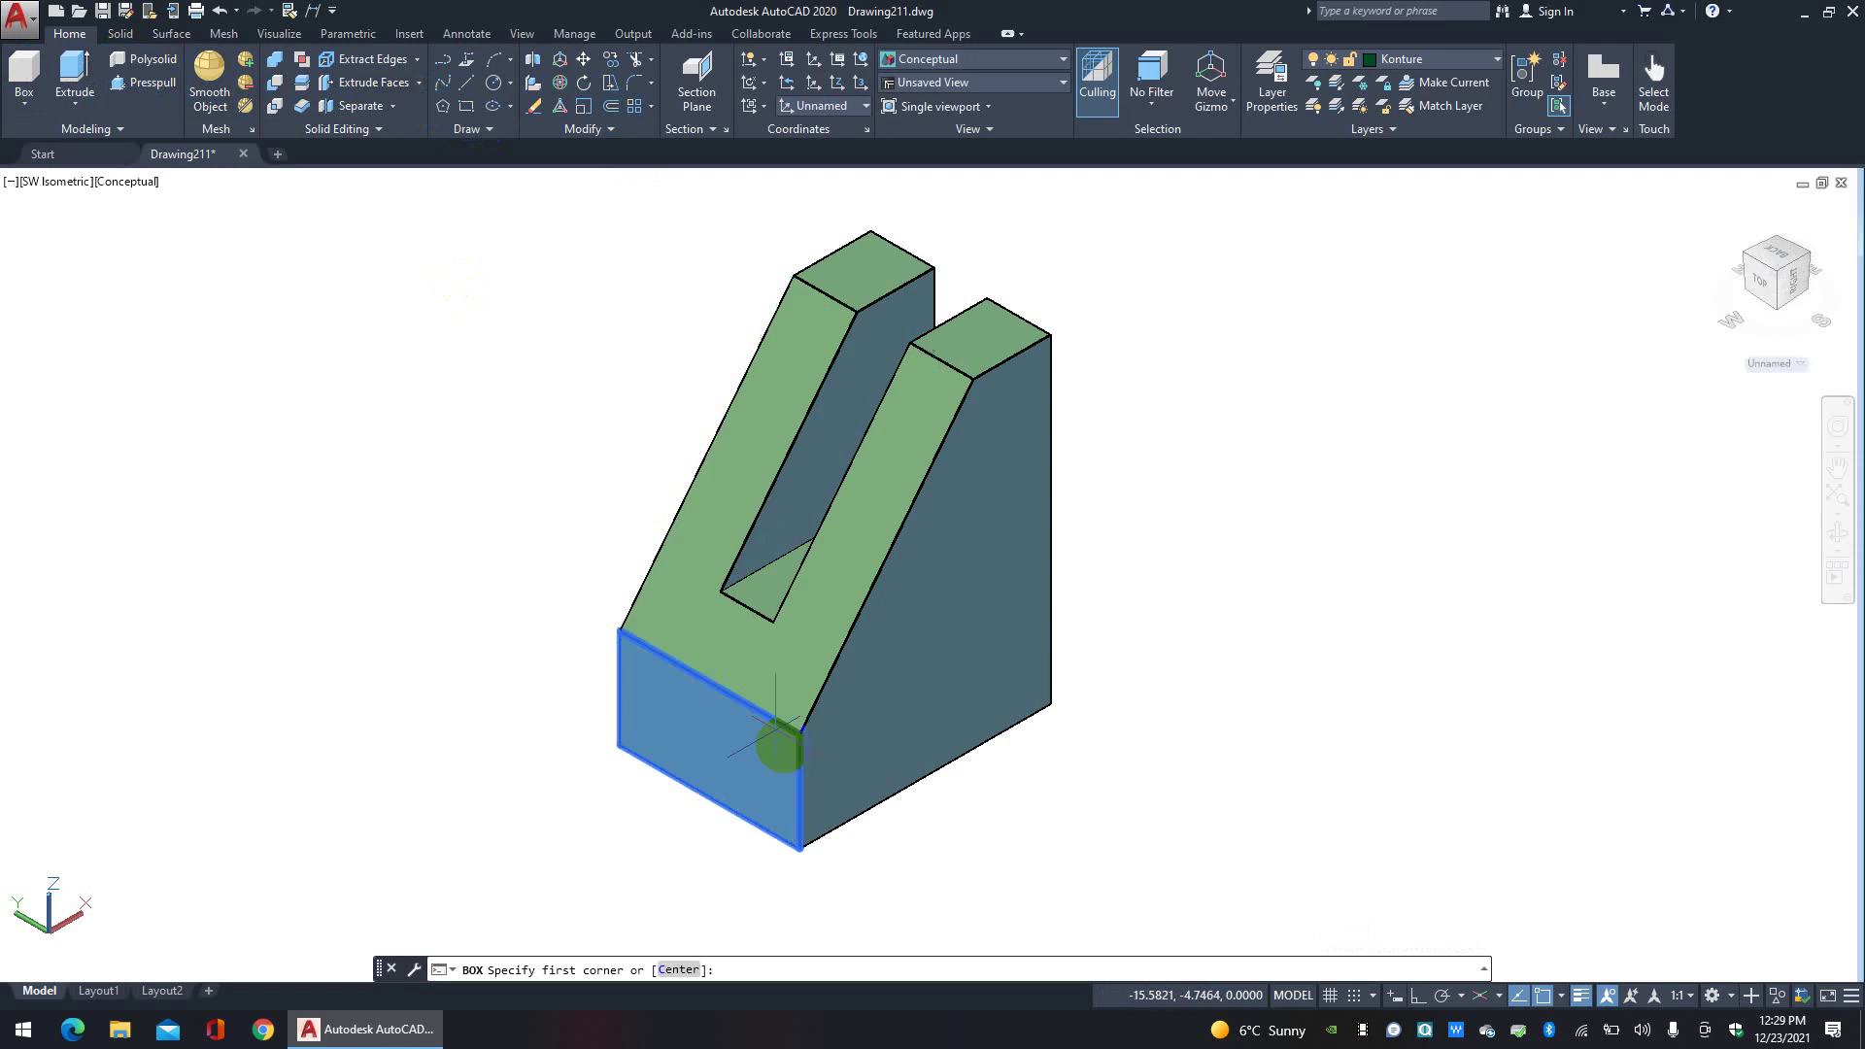
pyautogui.click(801, 847)
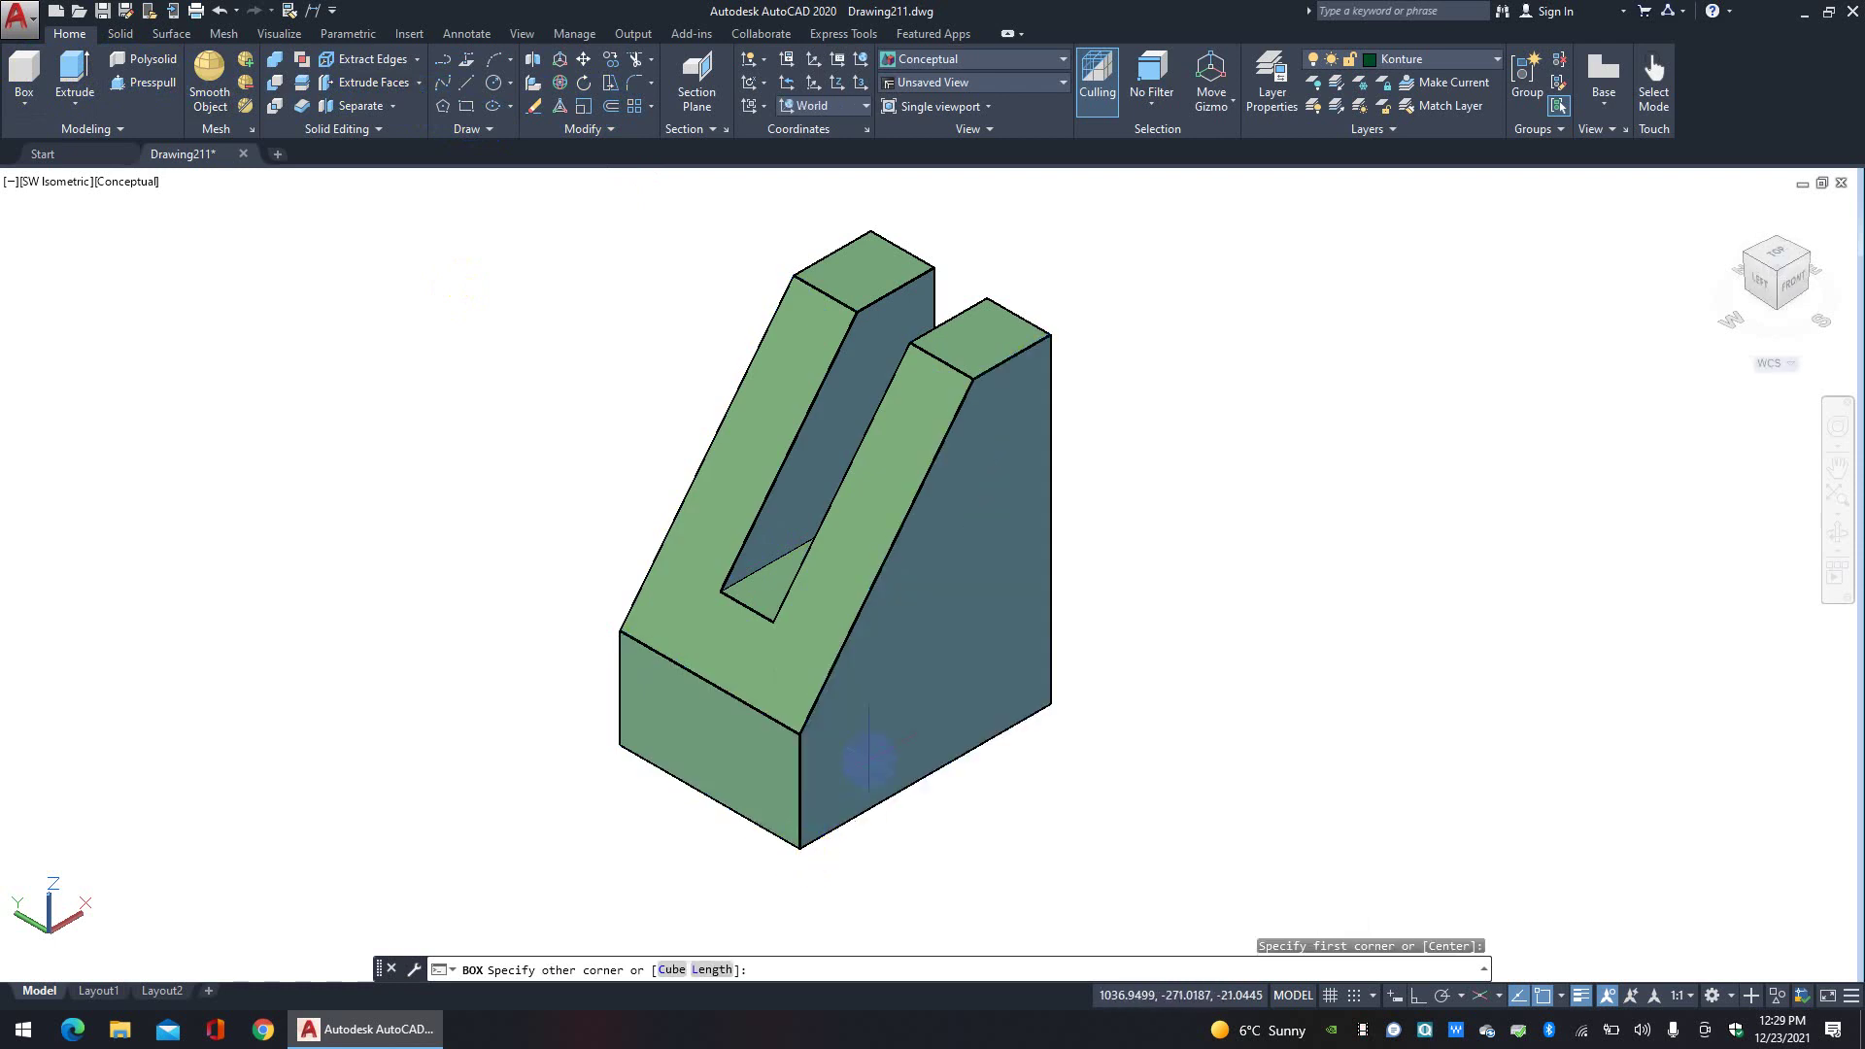
pyautogui.click(918, 738)
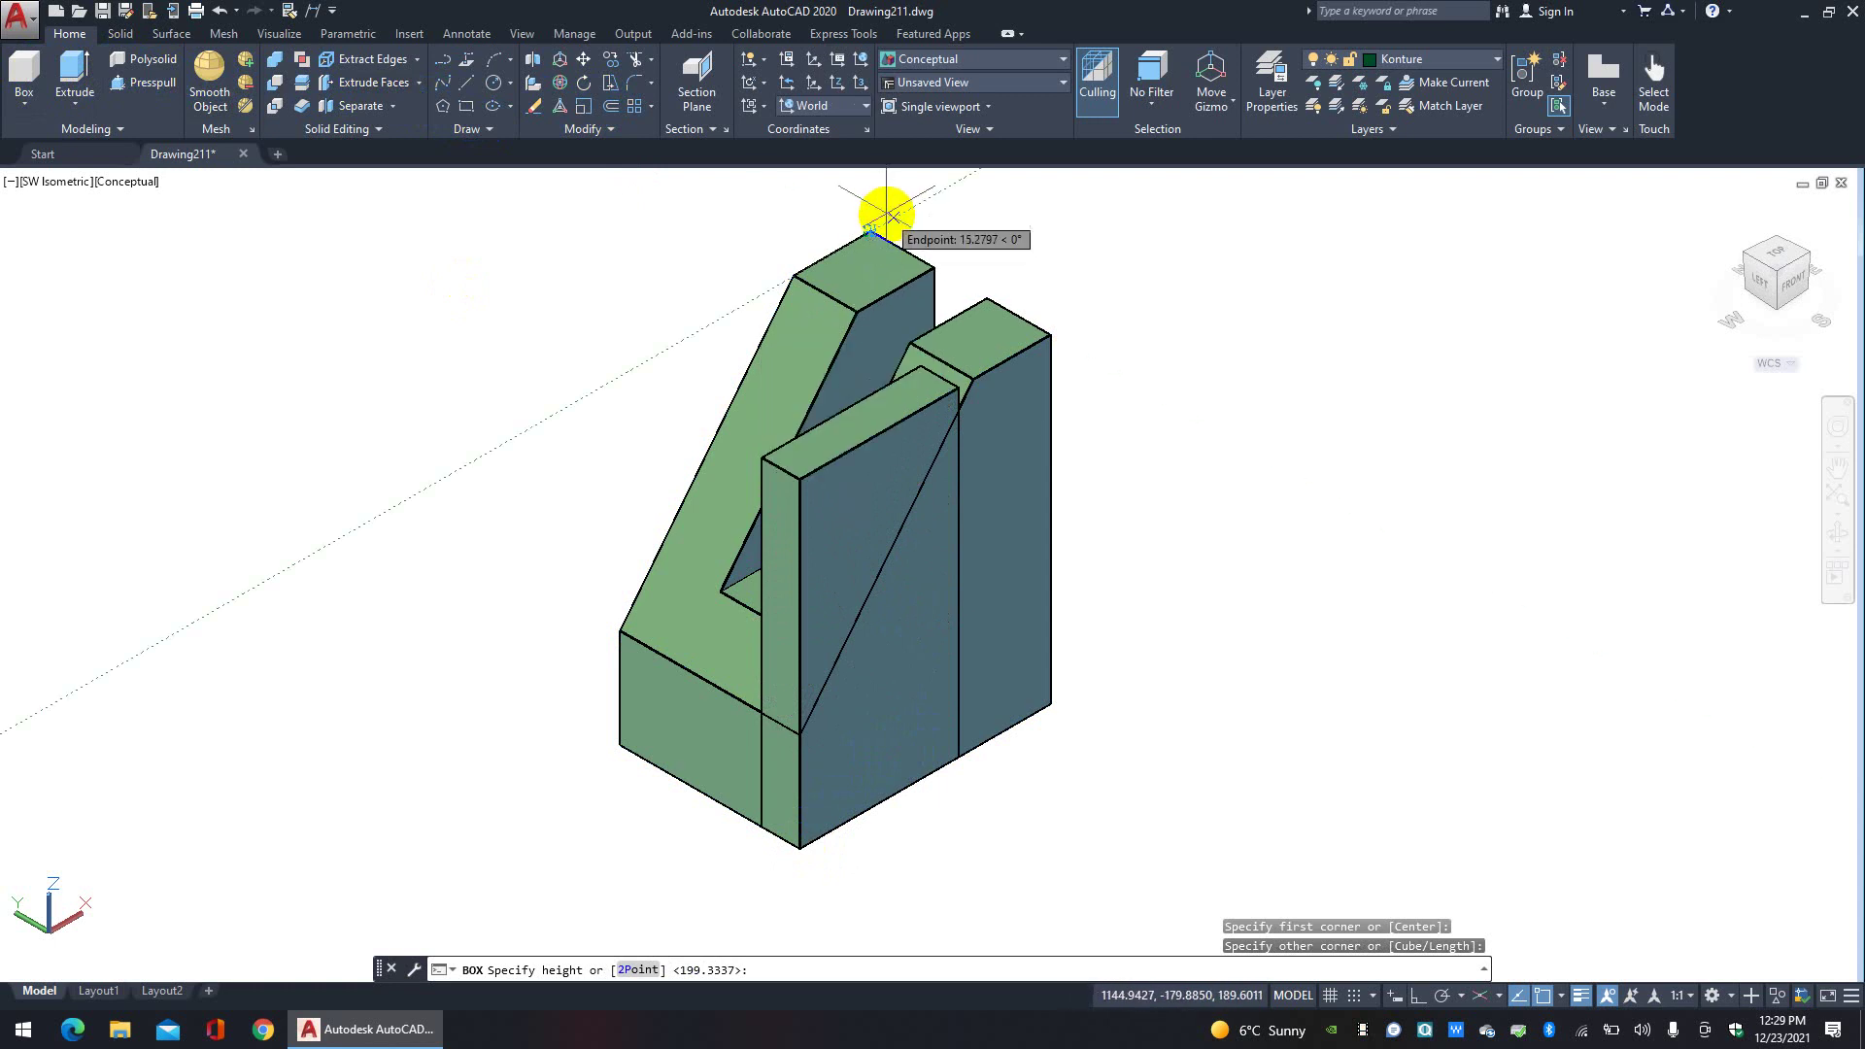
pyautogui.click(832, 195)
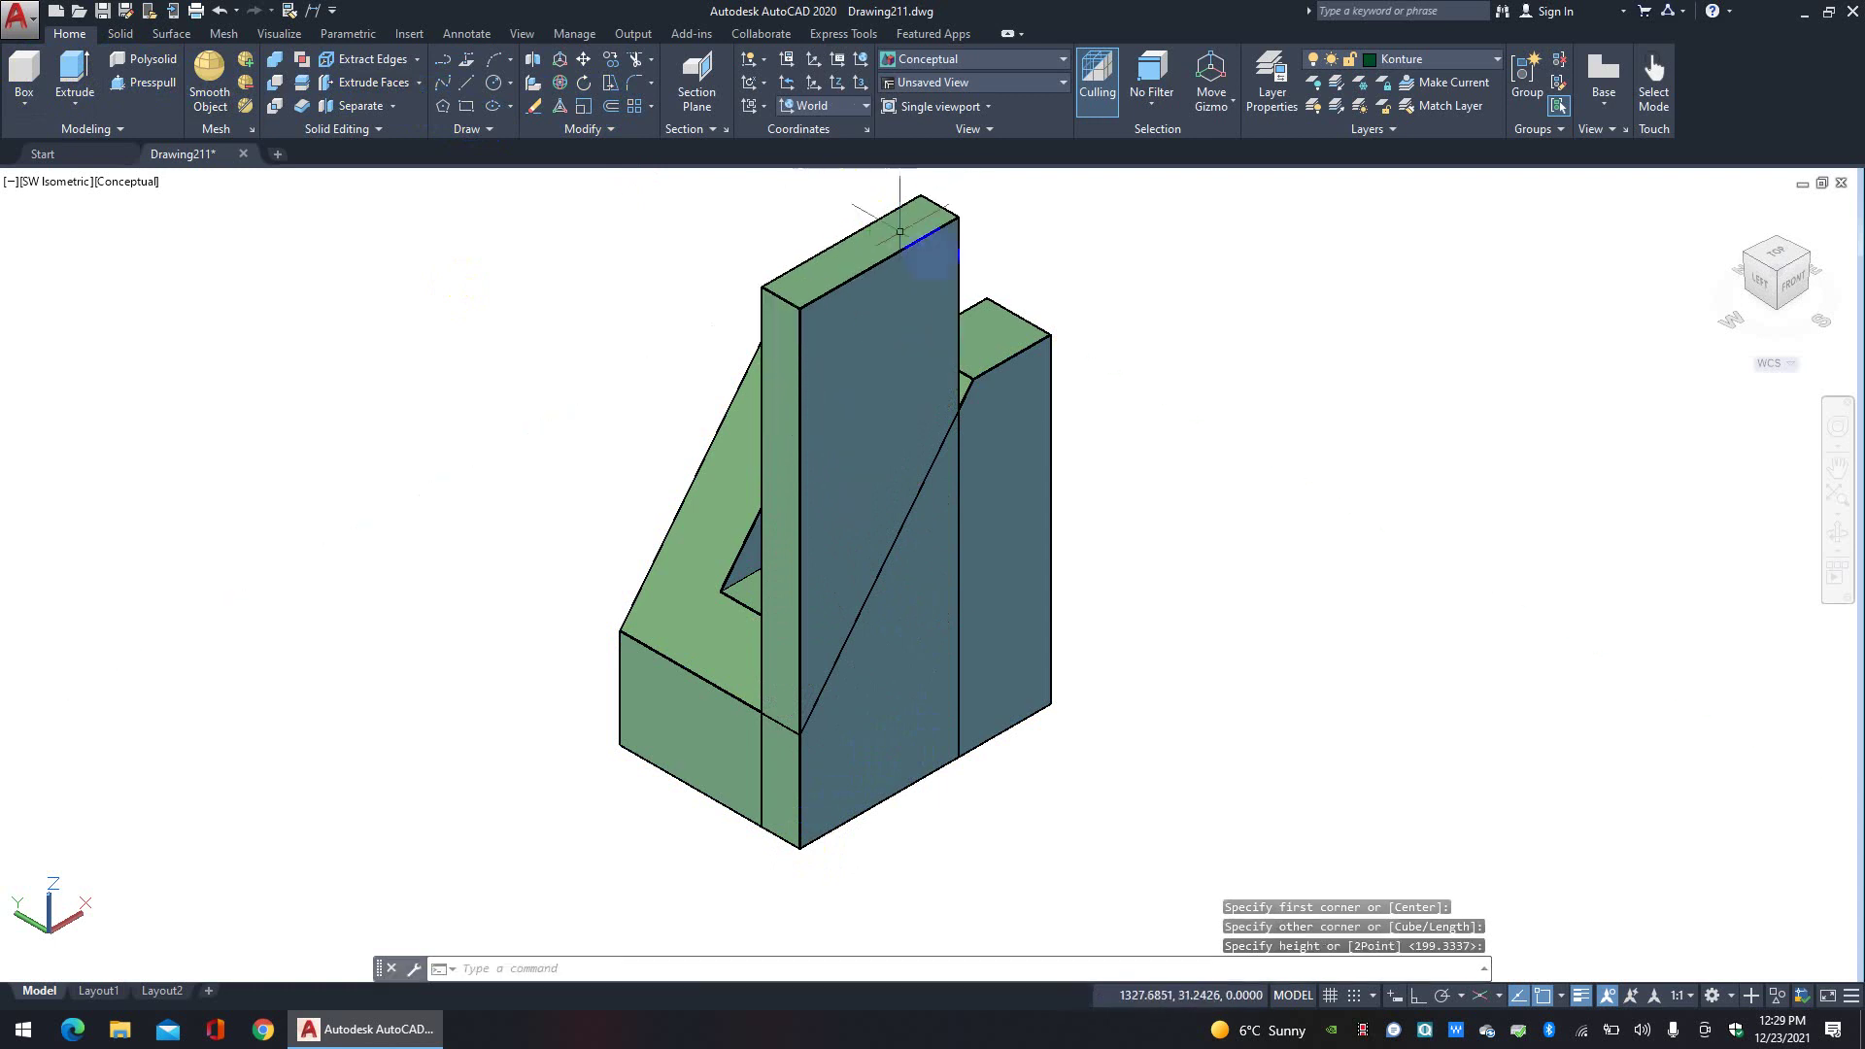
# Step: Copy the tall thin box to the opposite bottom corner of the block's low end face
pyautogui.click(929, 291)
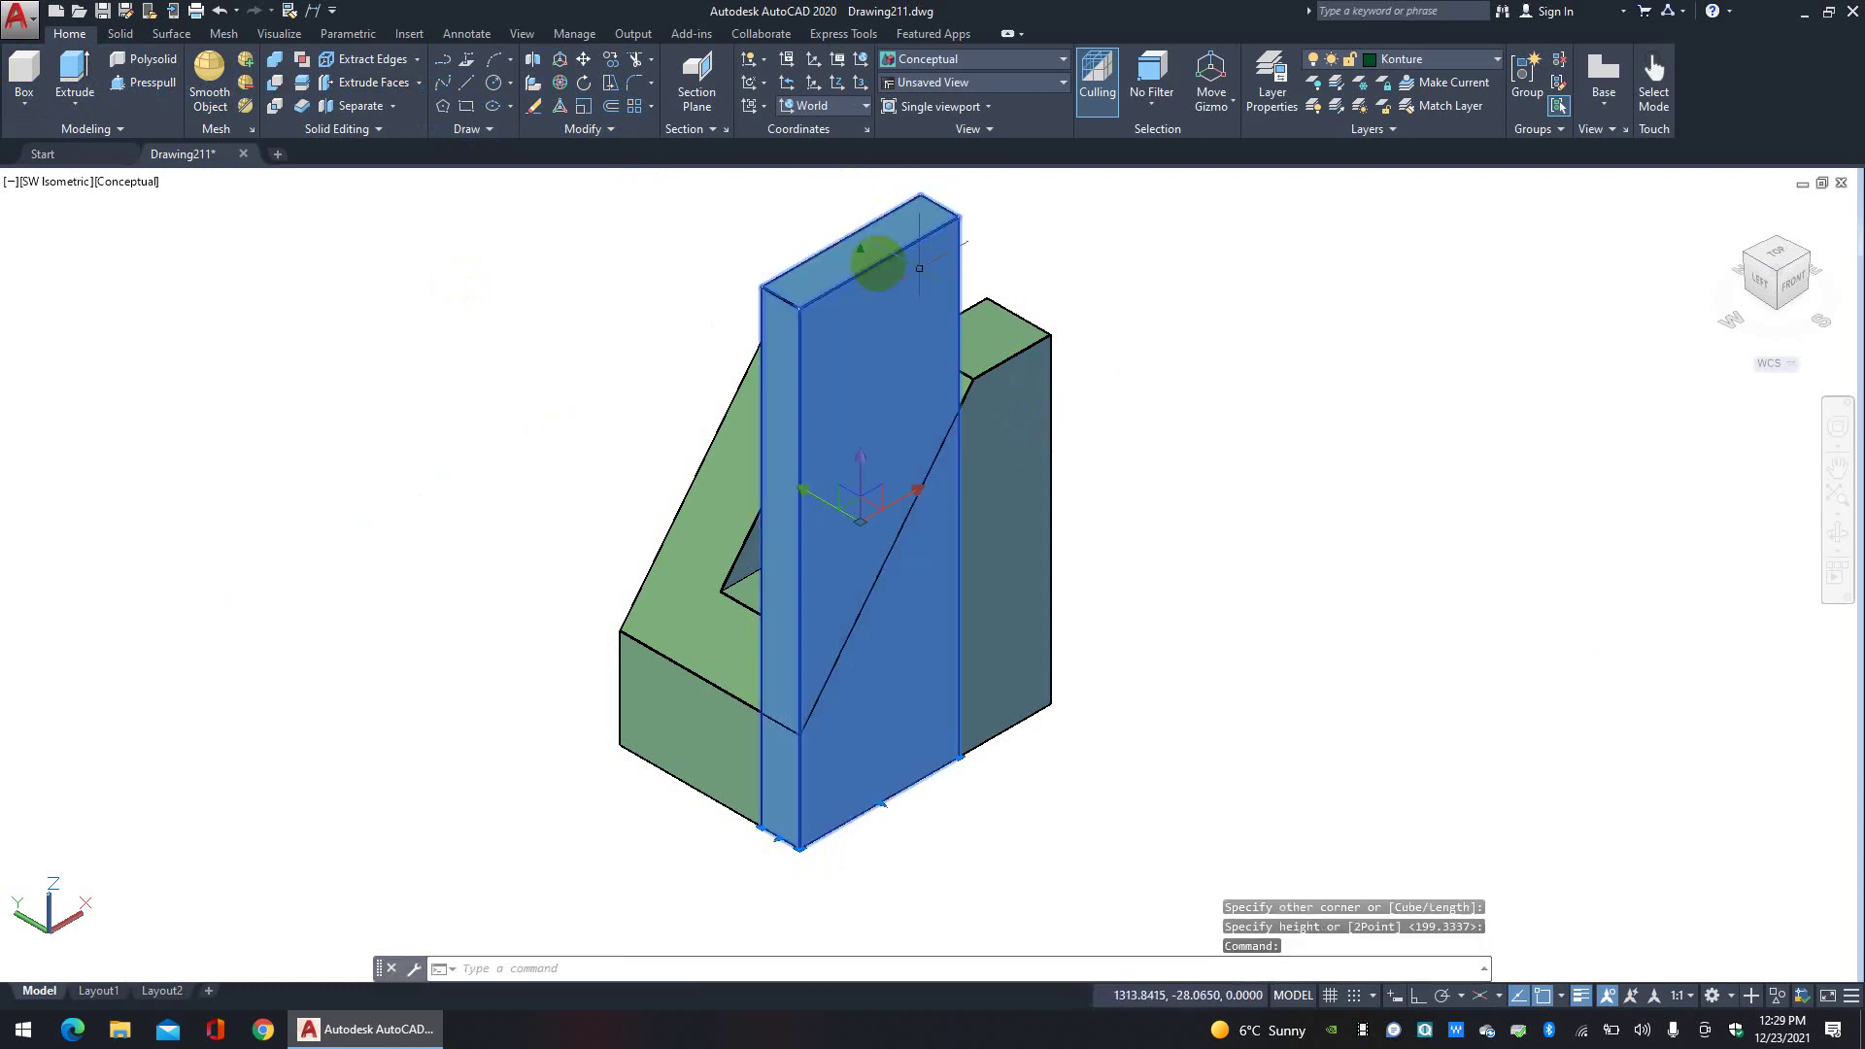
pyautogui.click(460, 95)
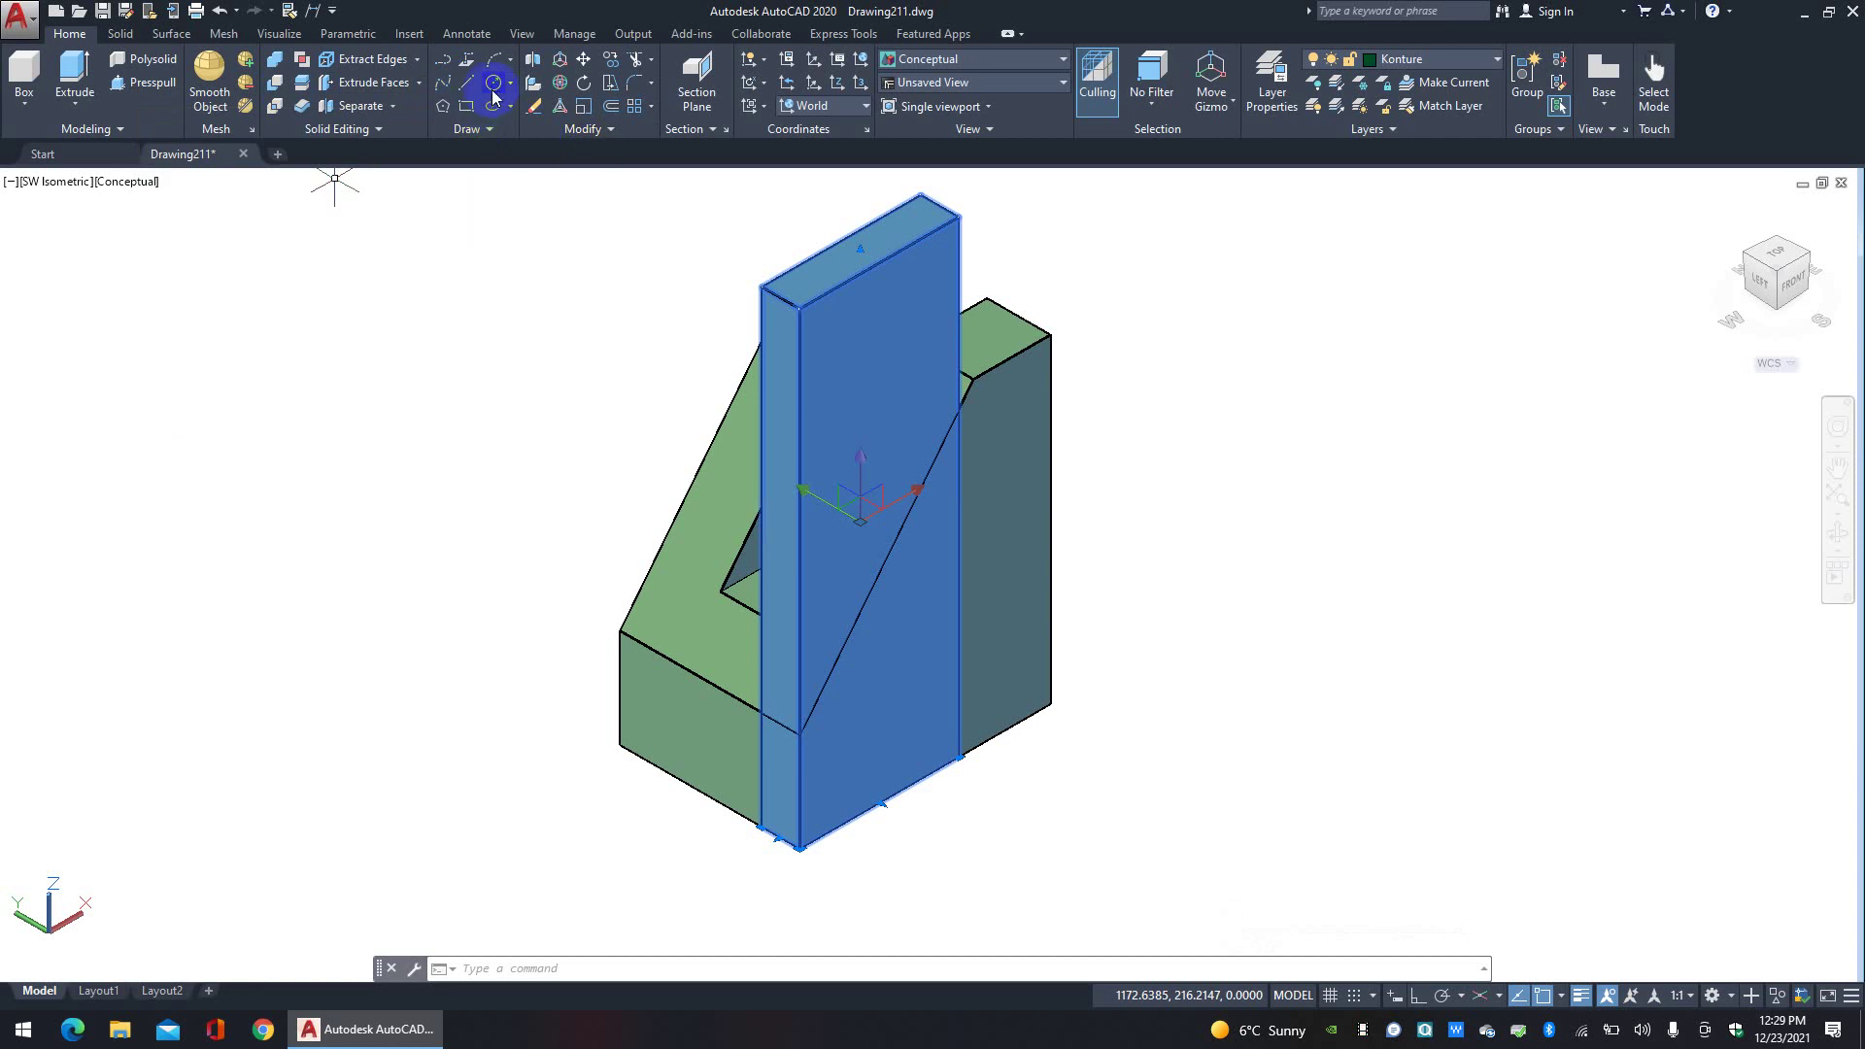
pyautogui.write('co')
pyautogui.press('Return')
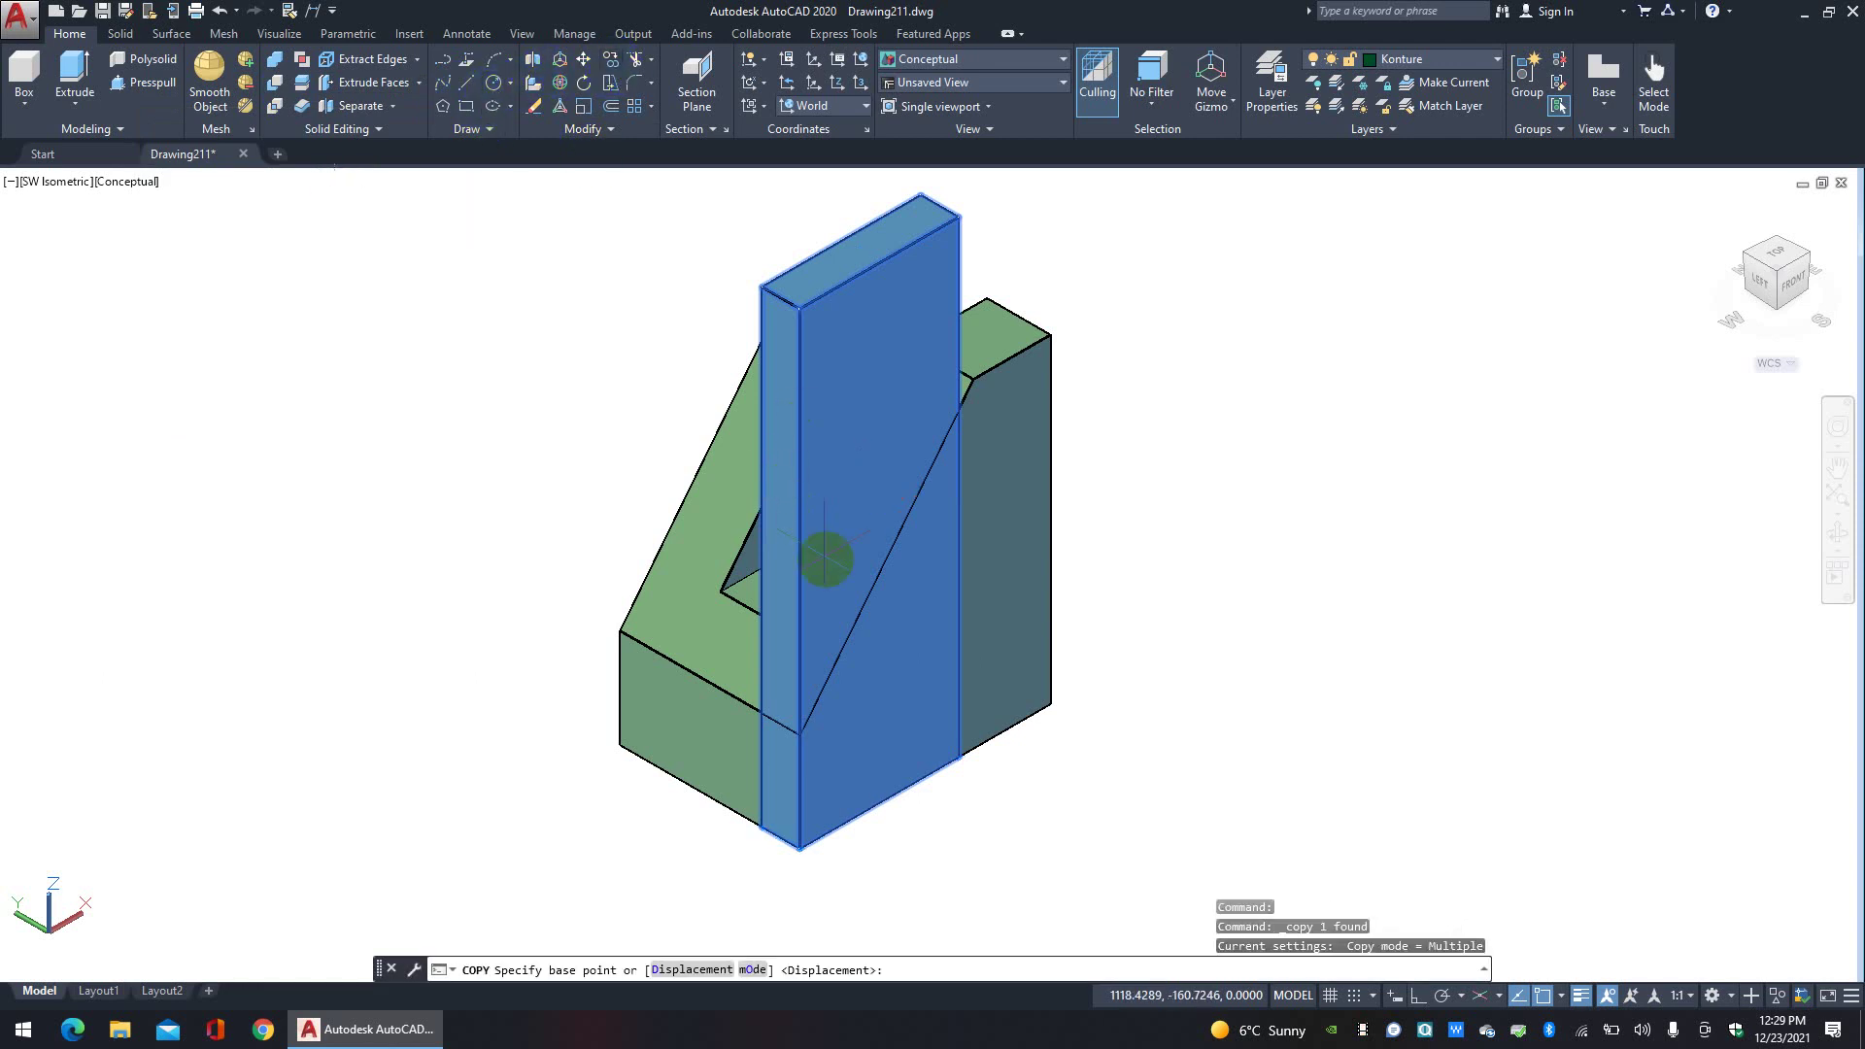
pyautogui.click(767, 830)
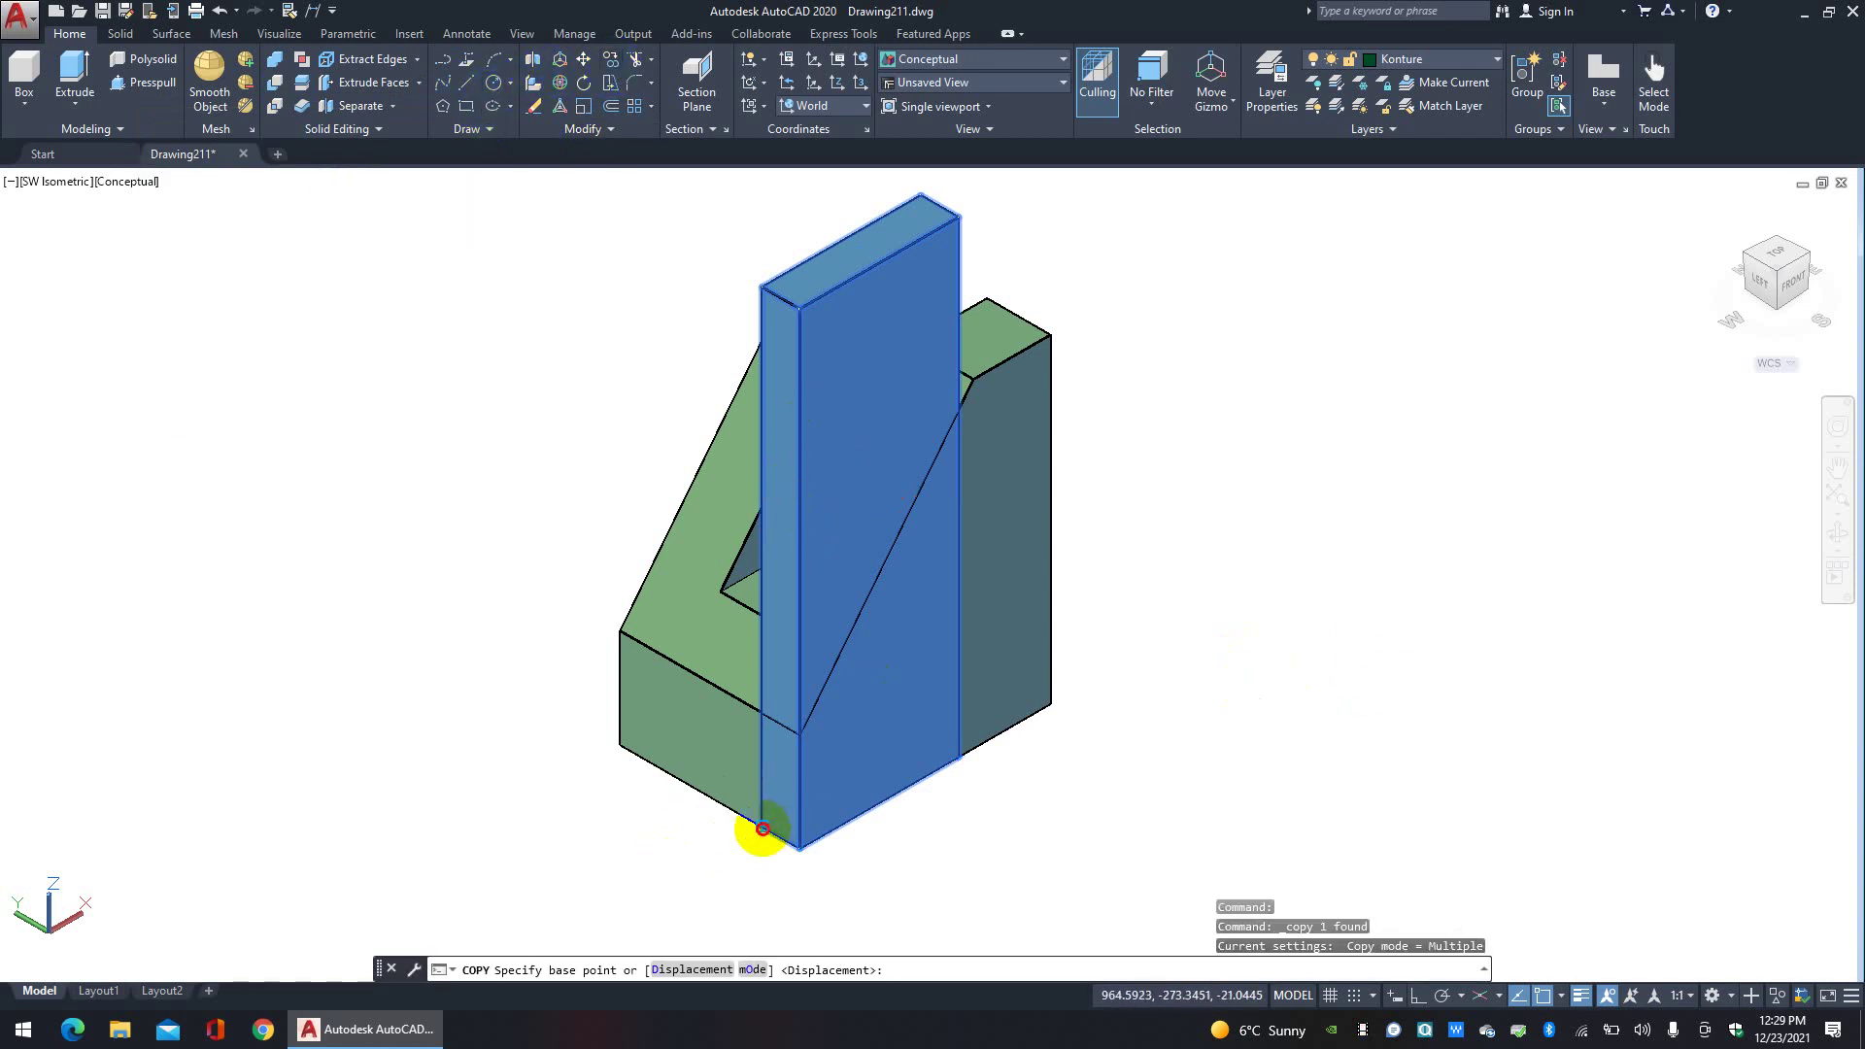
pyautogui.click(619, 745)
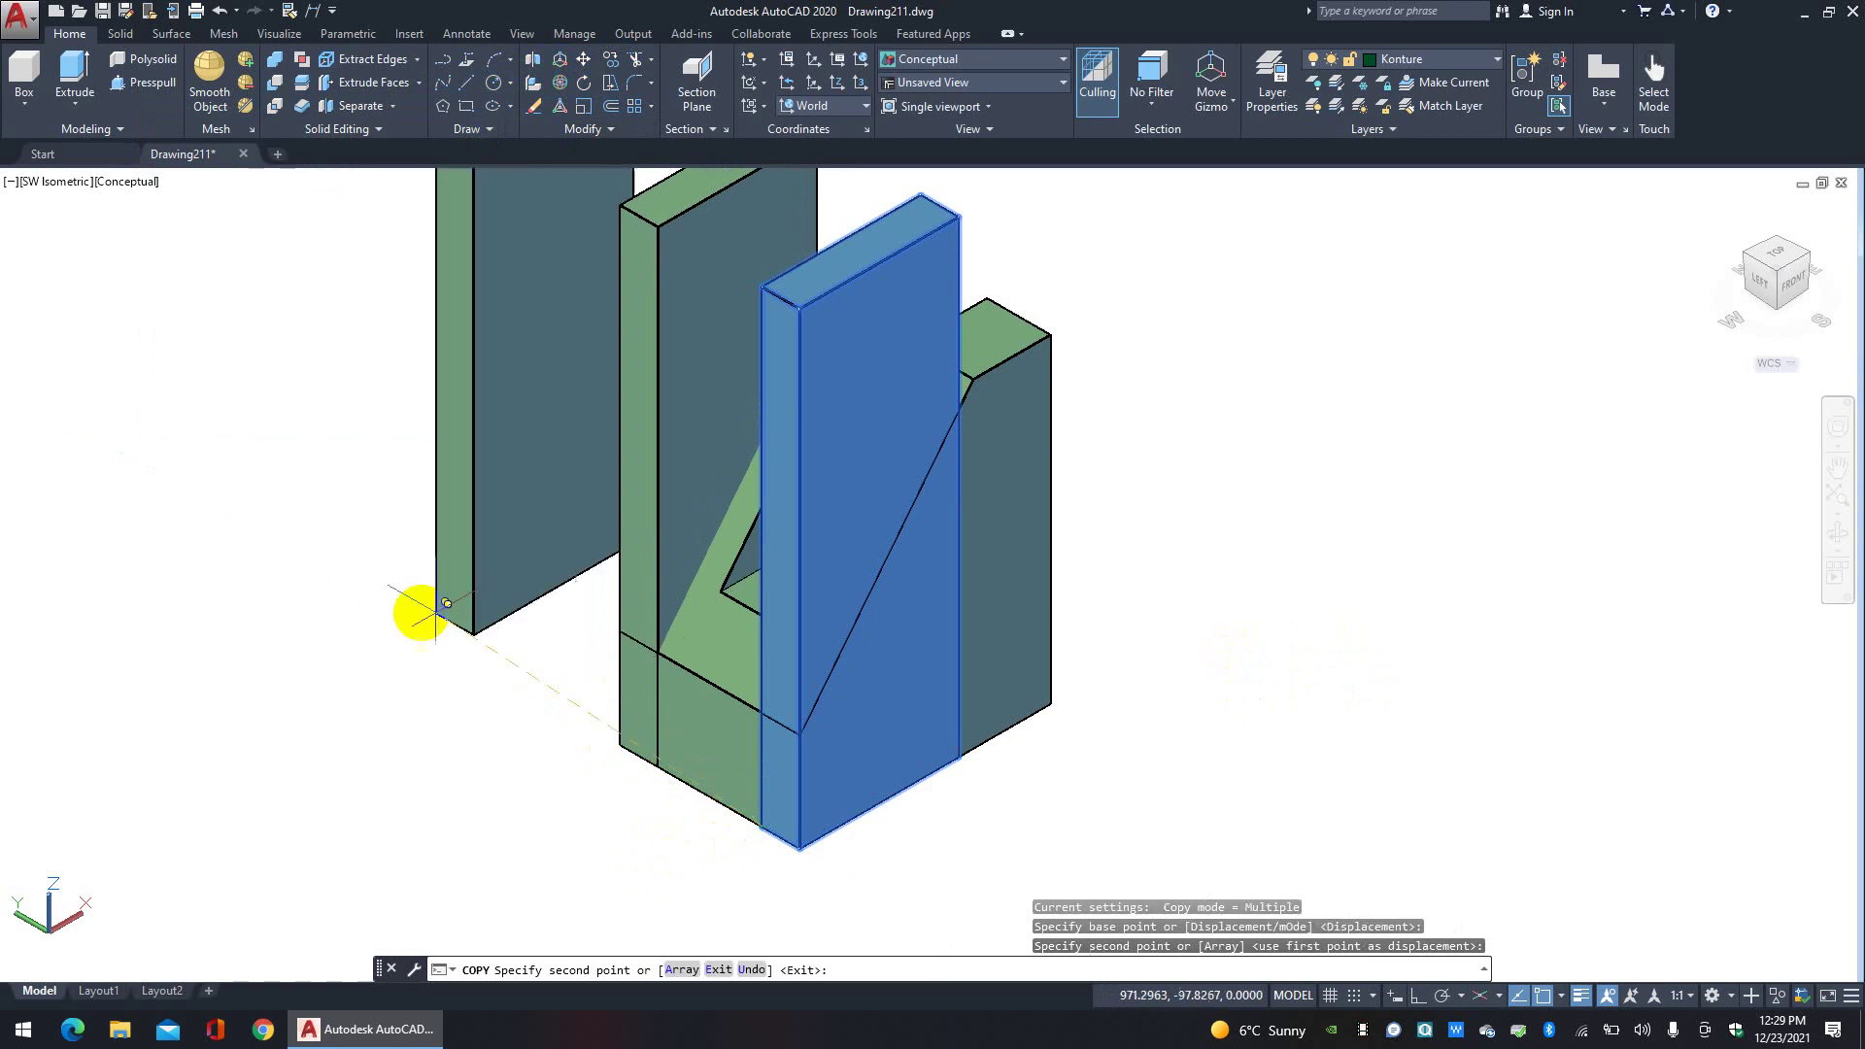
pyautogui.rightClick(447, 603)
pyautogui.click(457, 616)
# Step: Subtract both tall thin boxes from the sloped block to cut the notches along its two sides
pyautogui.scroll(-3, 657, 645)
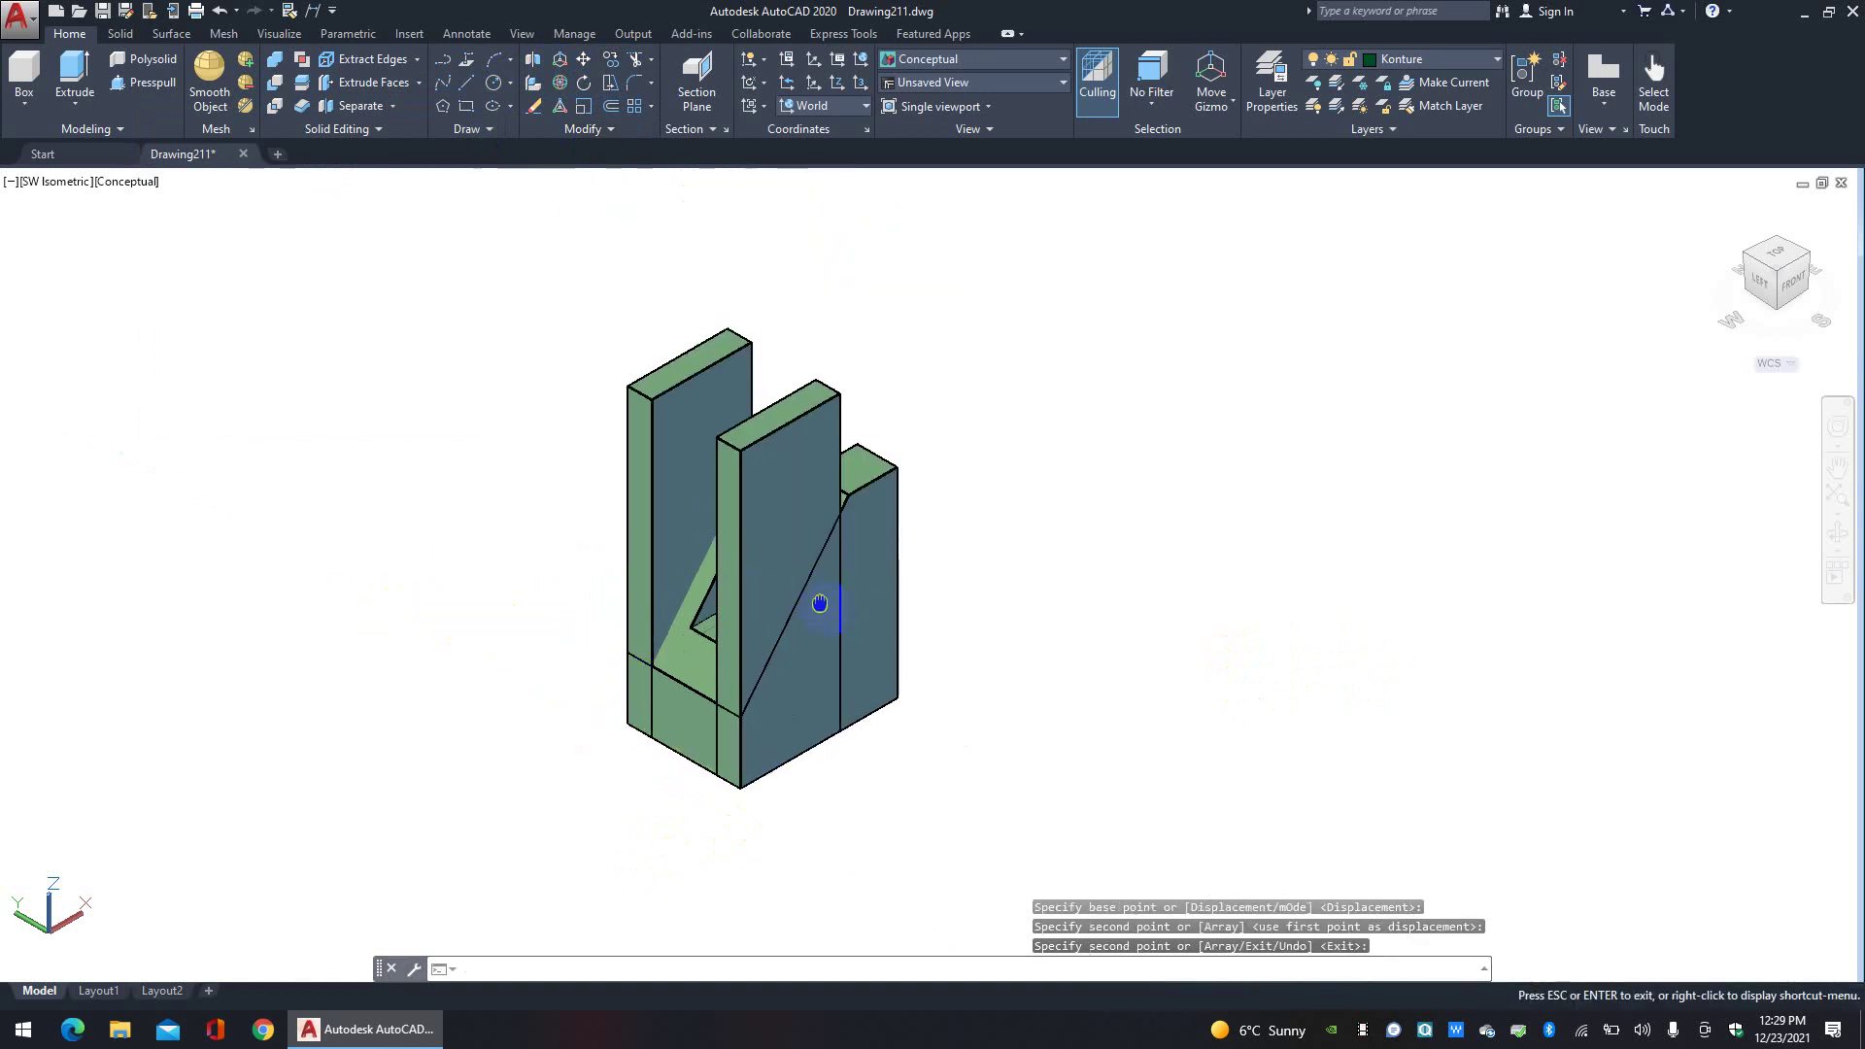
pyautogui.moveTo(820, 603); pyautogui.dragTo(854, 618, button='middle')
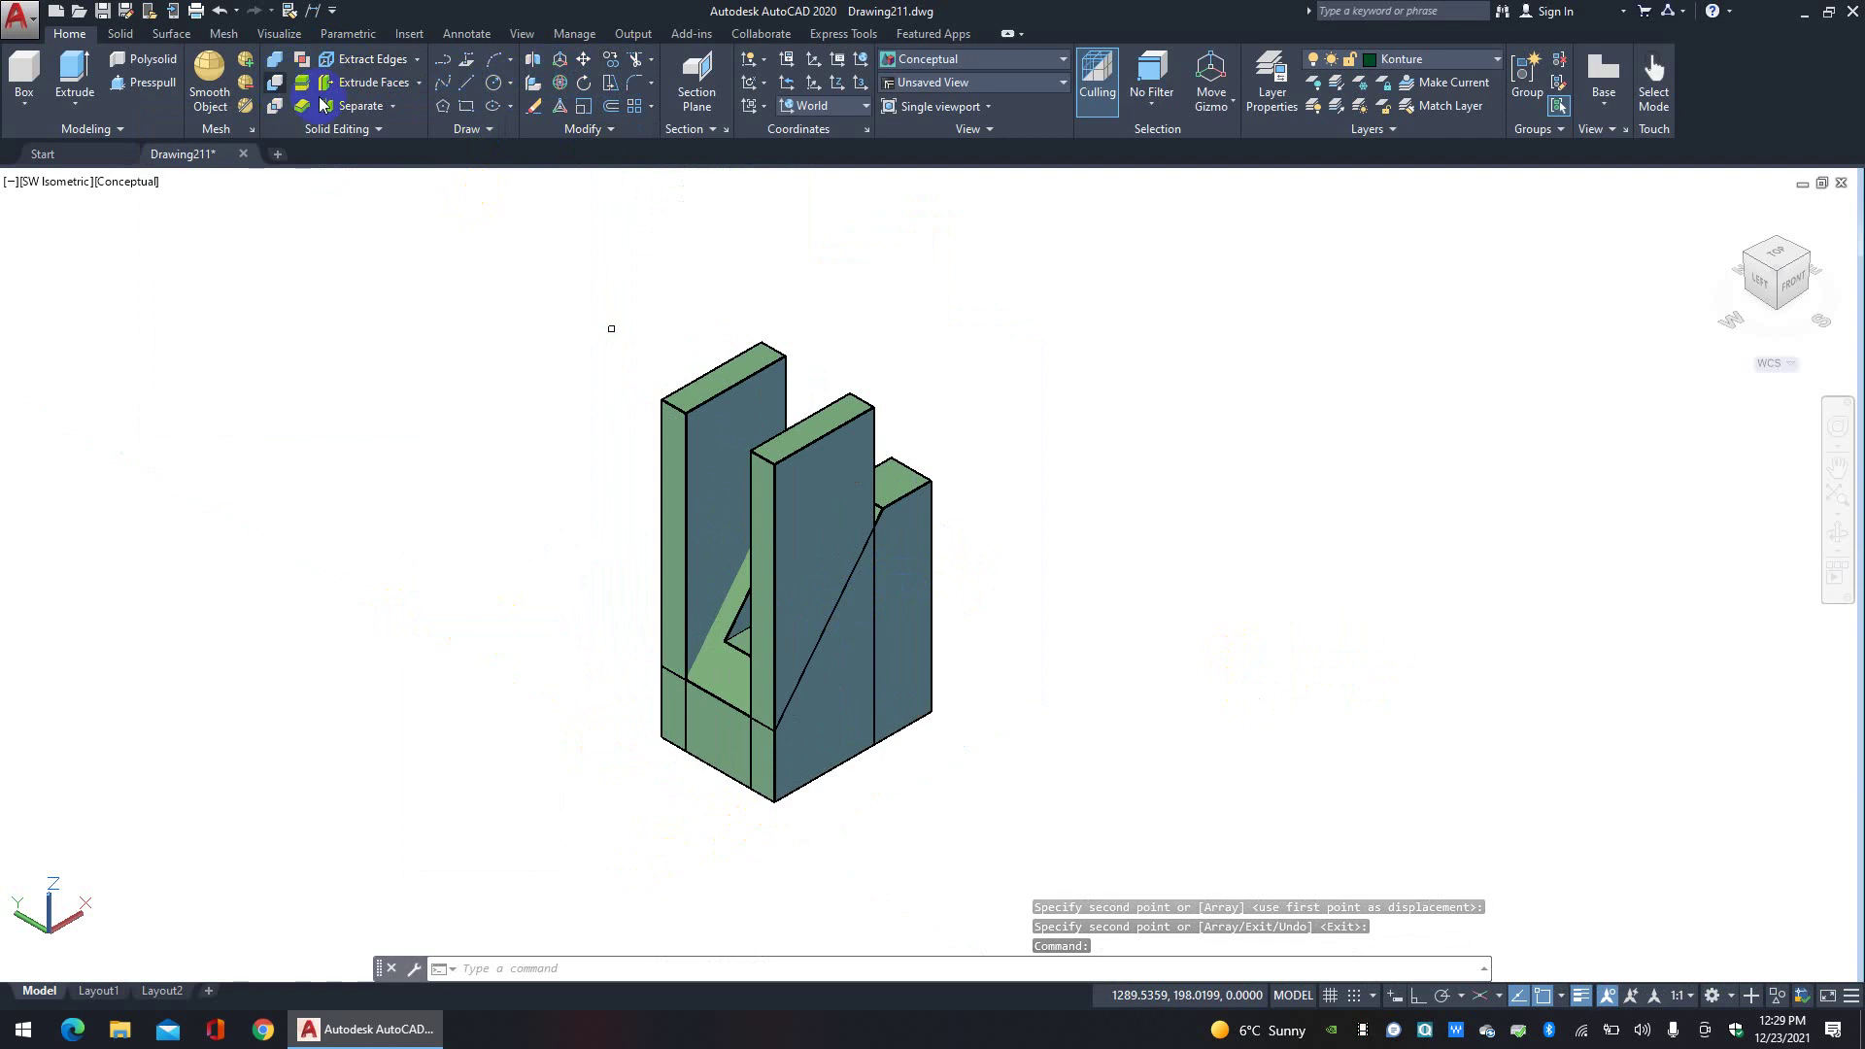
pyautogui.click(275, 81)
pyautogui.click(928, 559)
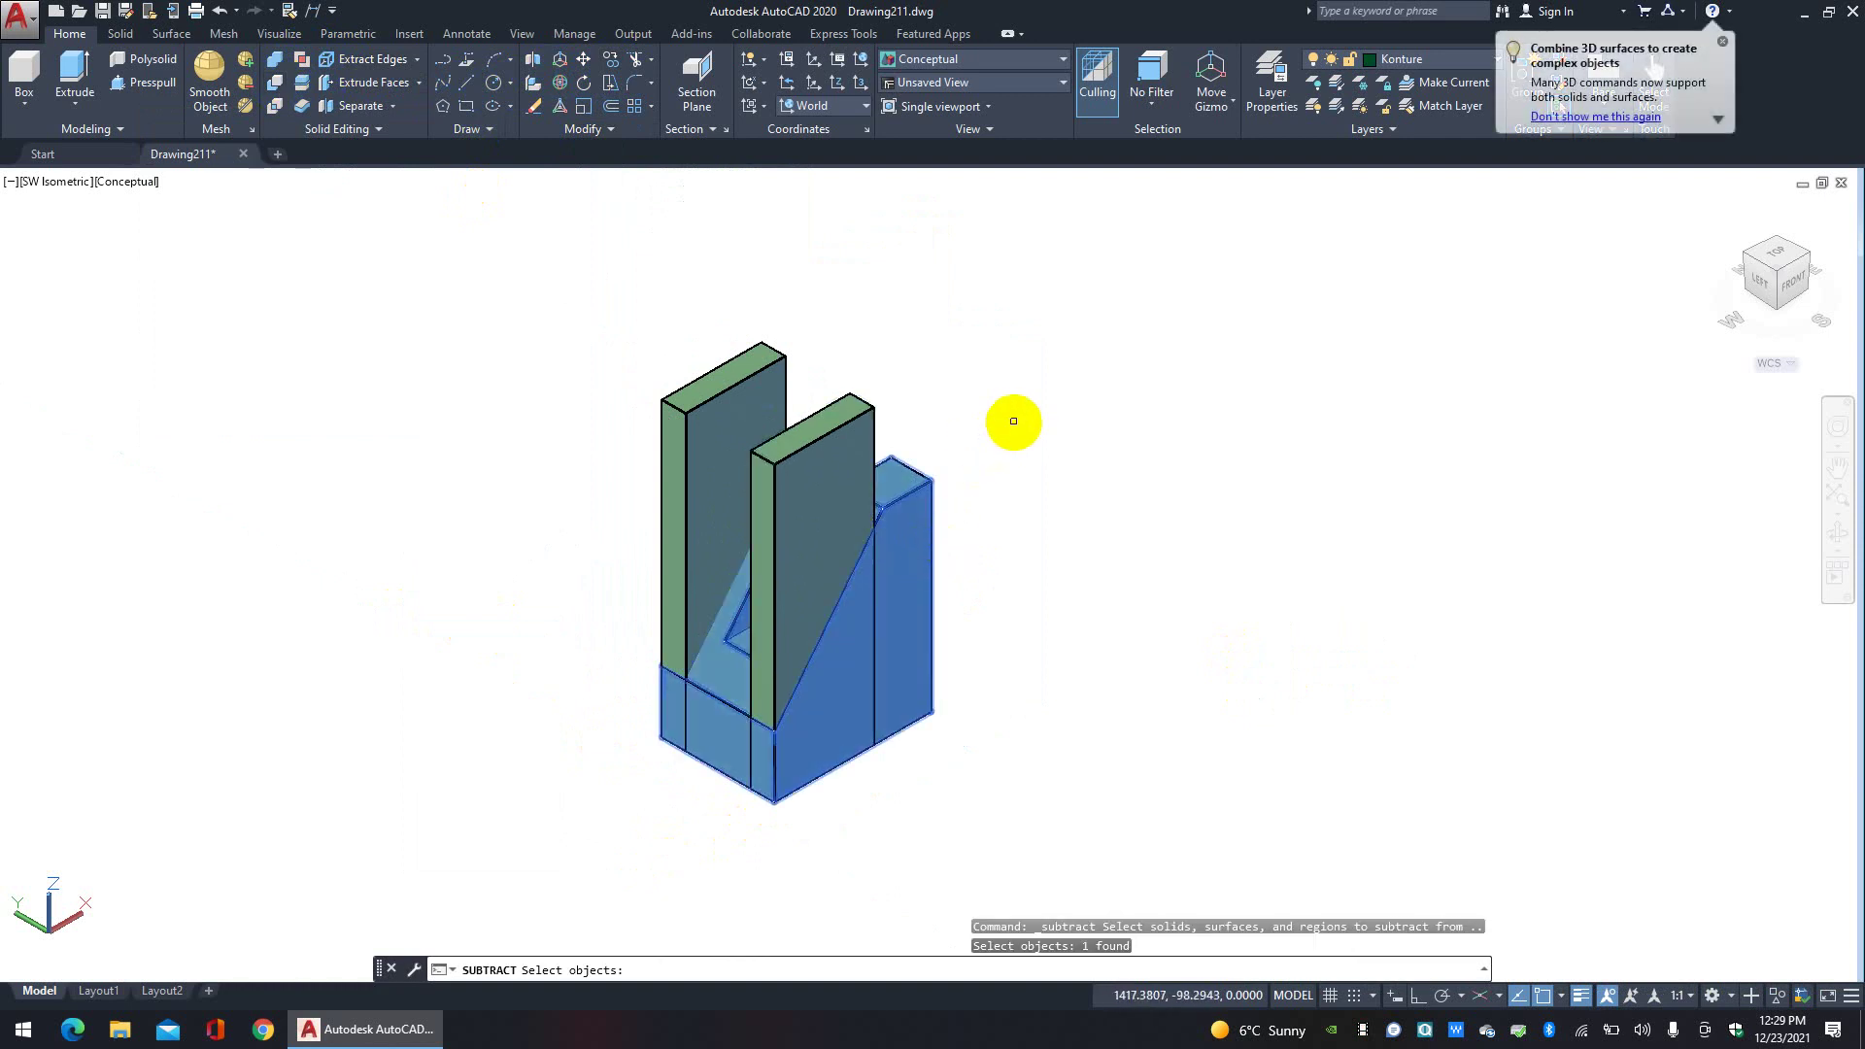
pyautogui.press('Return')
pyautogui.click(792, 415)
pyautogui.click(730, 416)
pyautogui.press('Return')
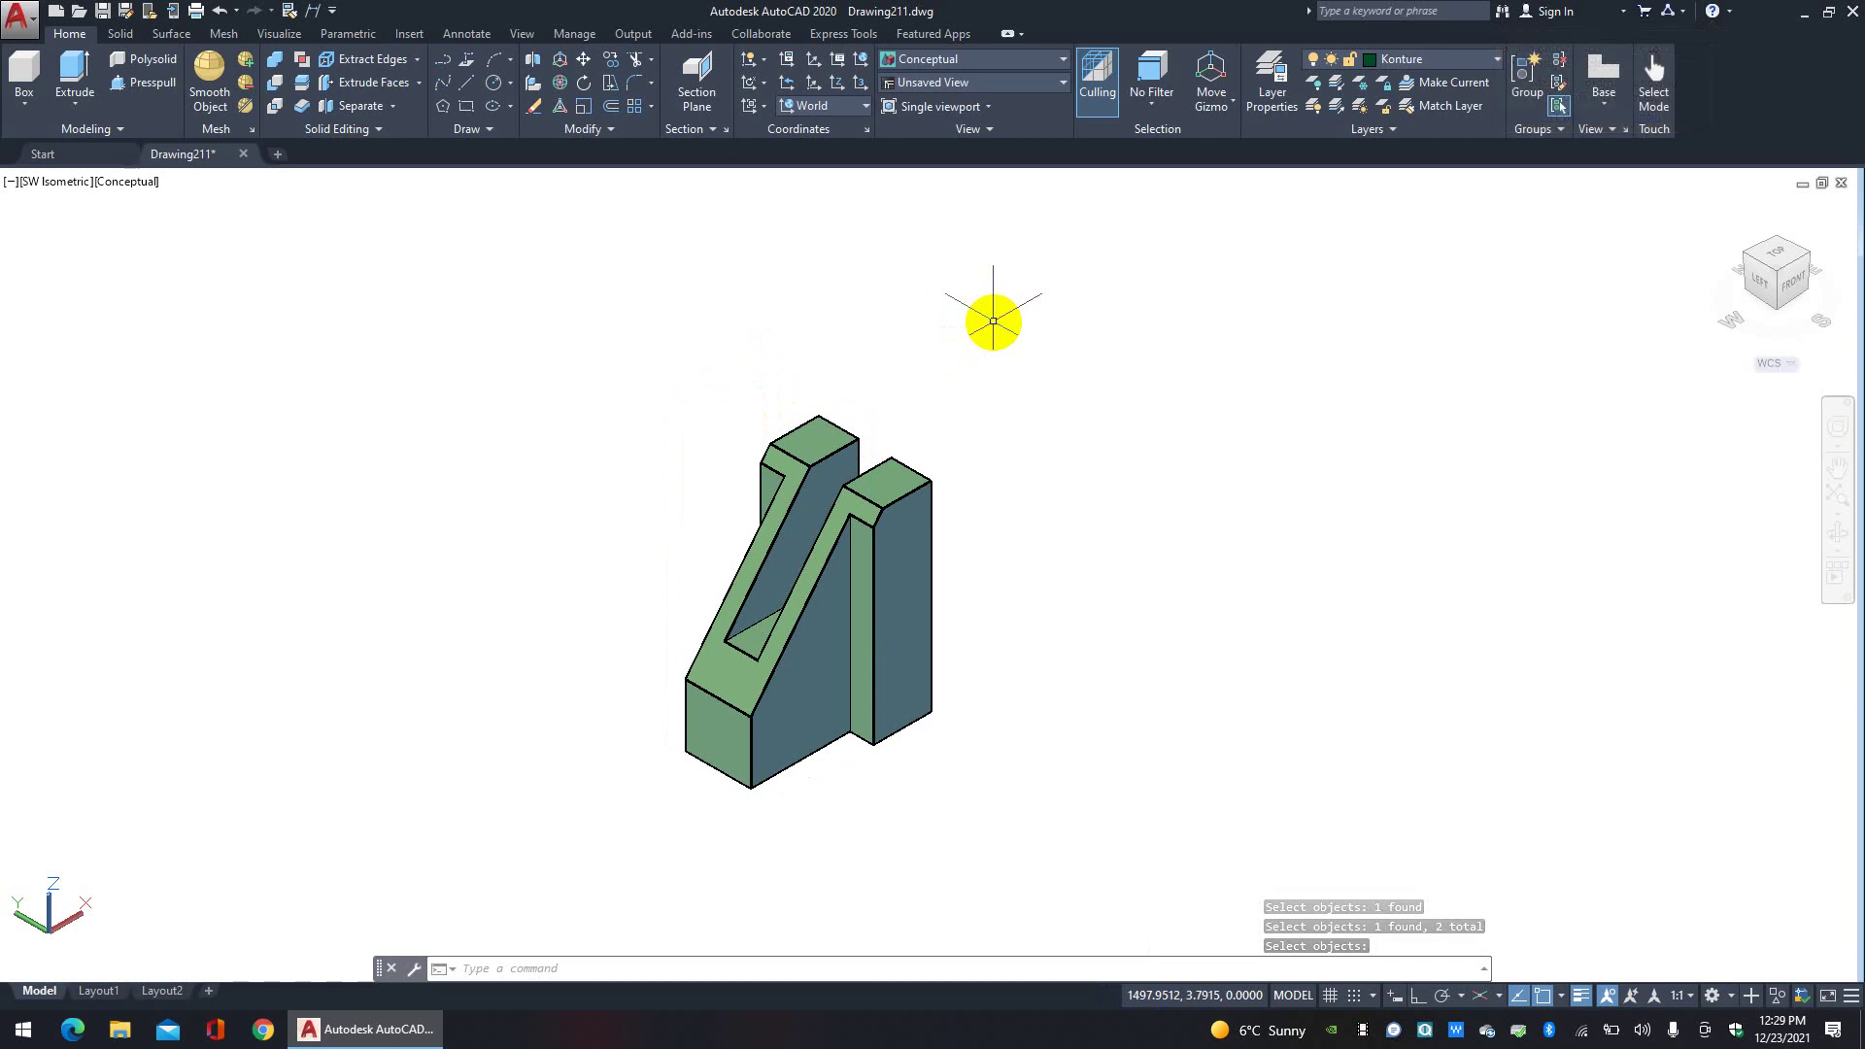
# Step: Inspect the finished block from all sides, first with Orbit and finally with Continuous Orbit
pyautogui.click(1839, 535)
pyautogui.moveTo(1219, 578); pyautogui.dragTo(987, 574)
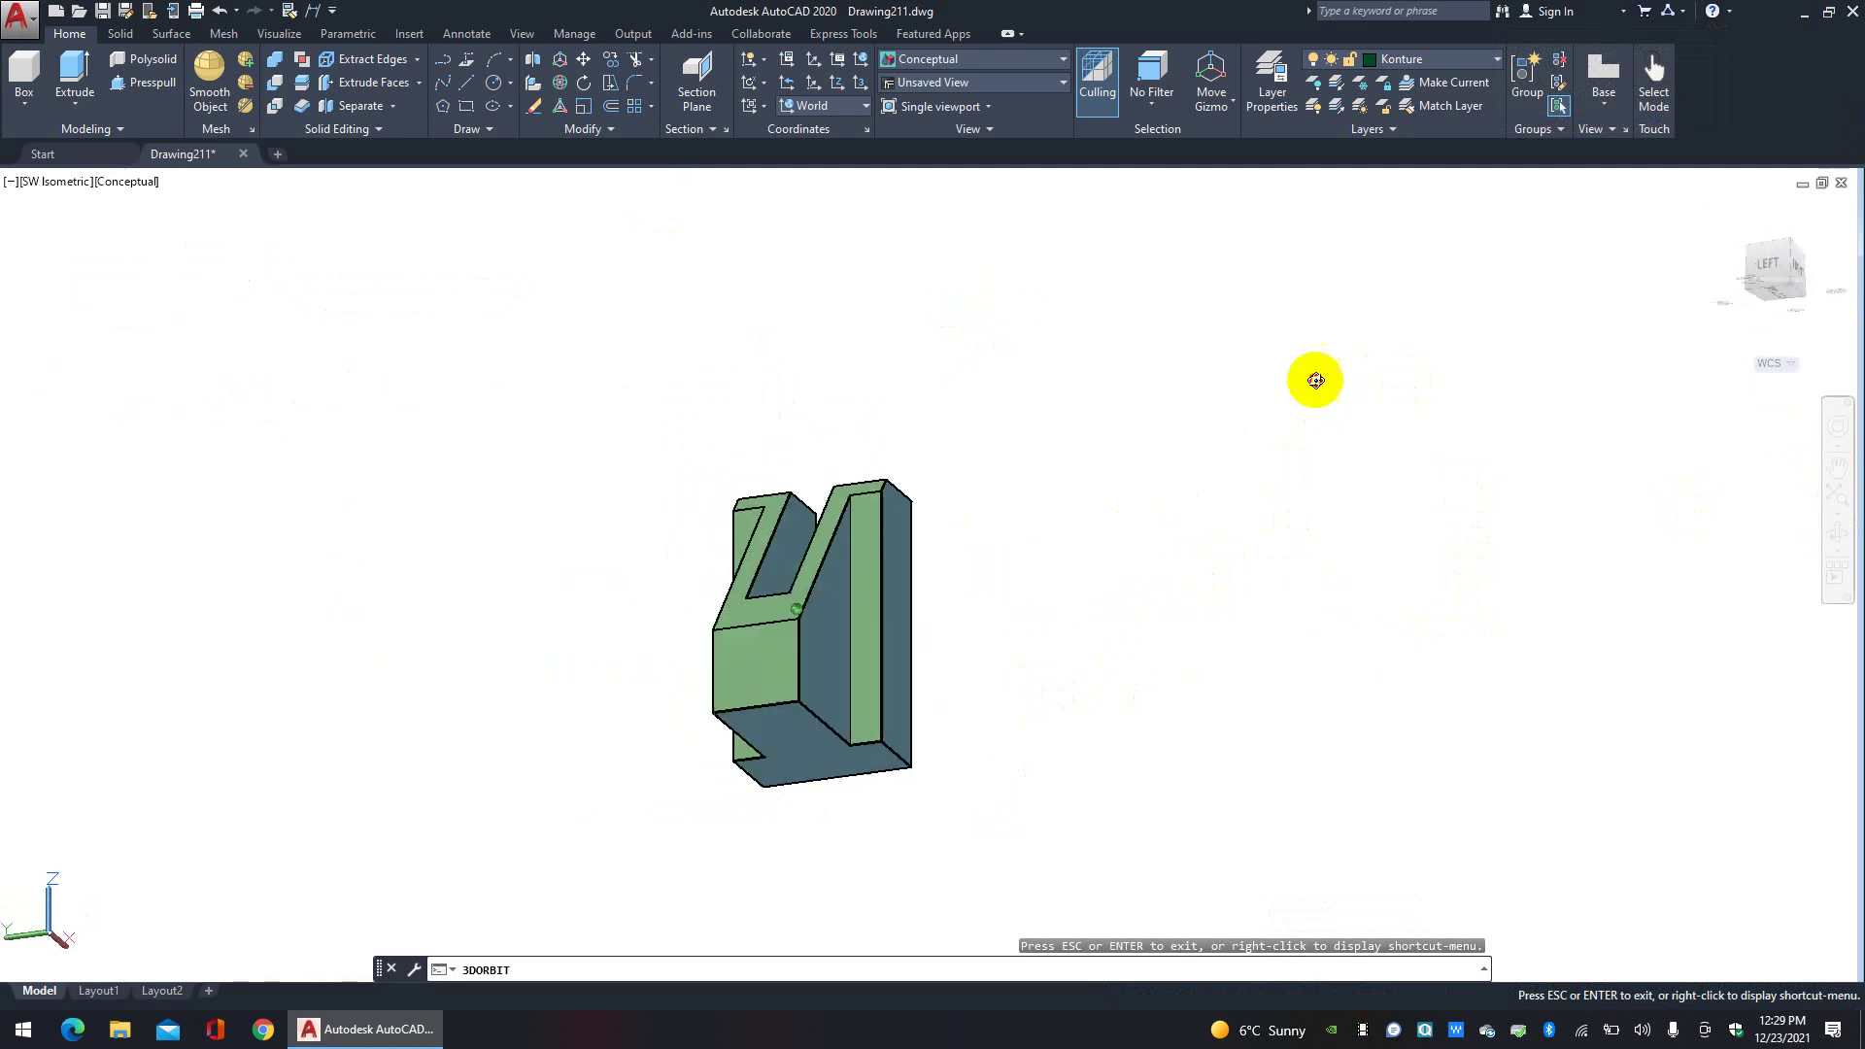
pyautogui.moveTo(1315, 380); pyautogui.dragTo(1660, 533)
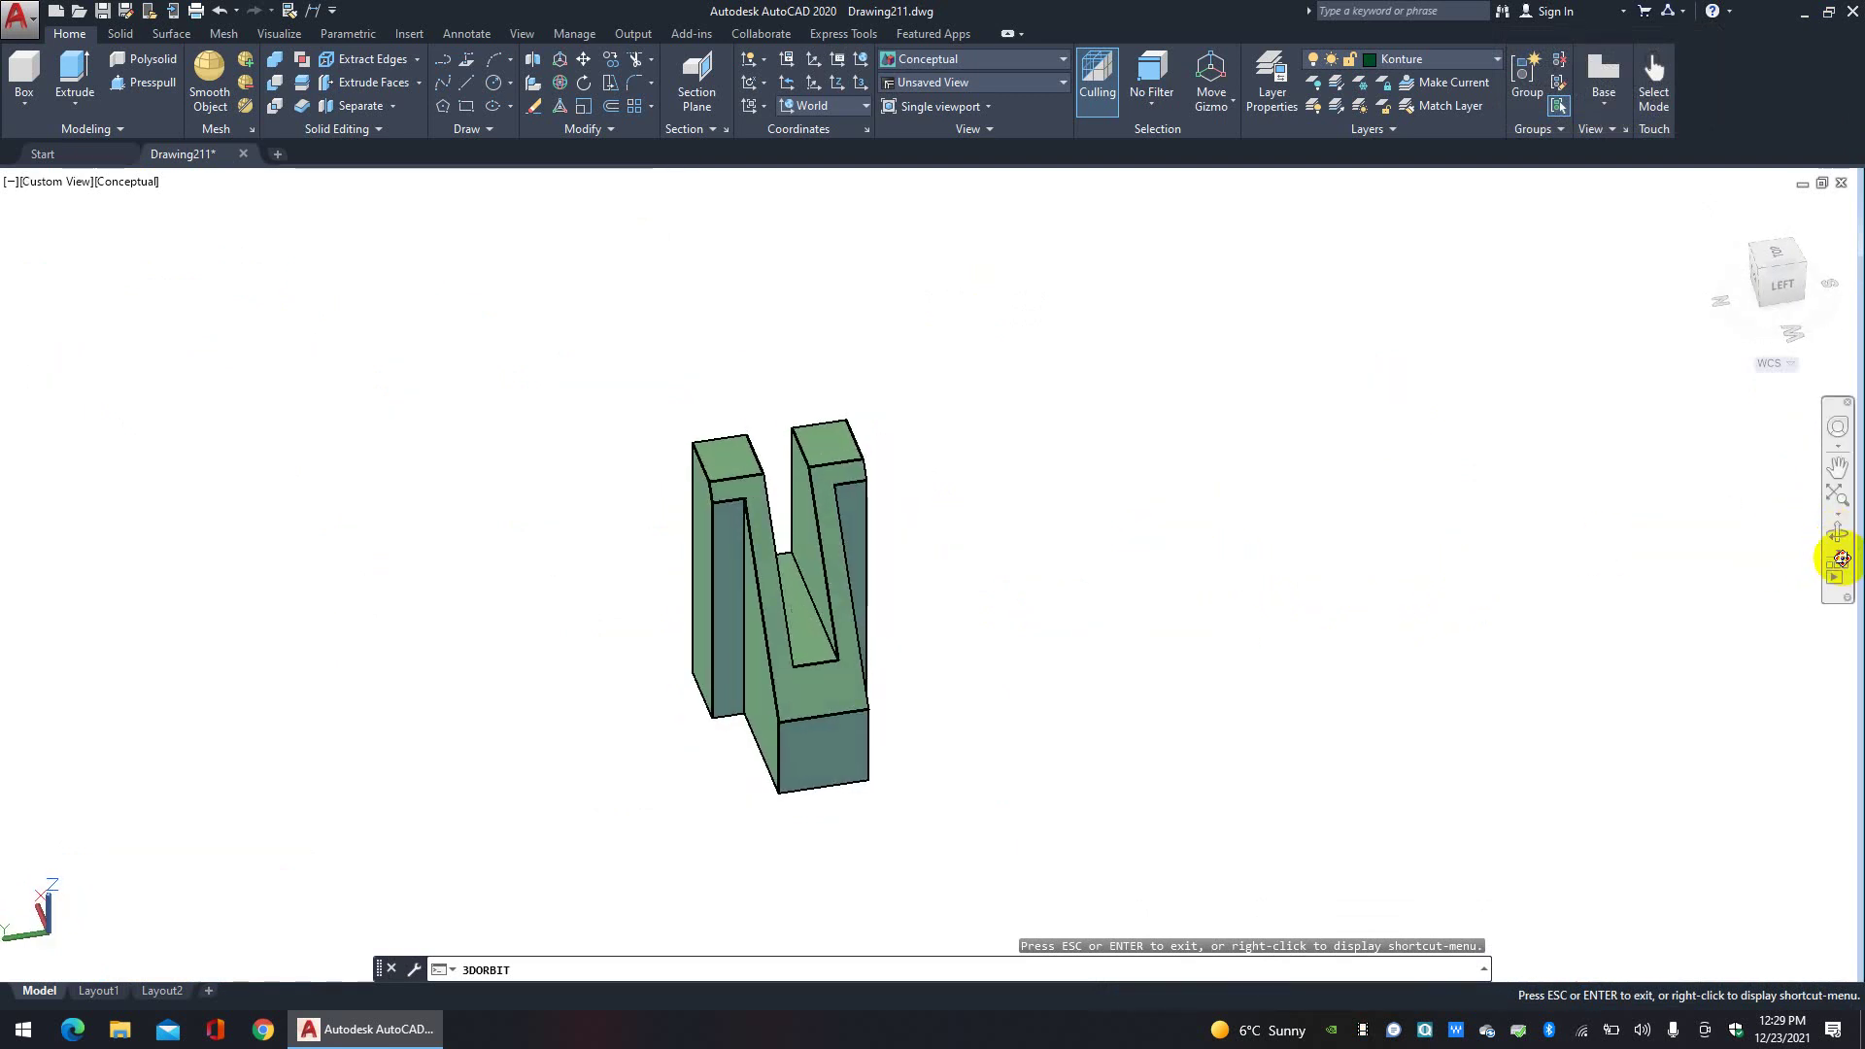
pyautogui.click(1836, 551)
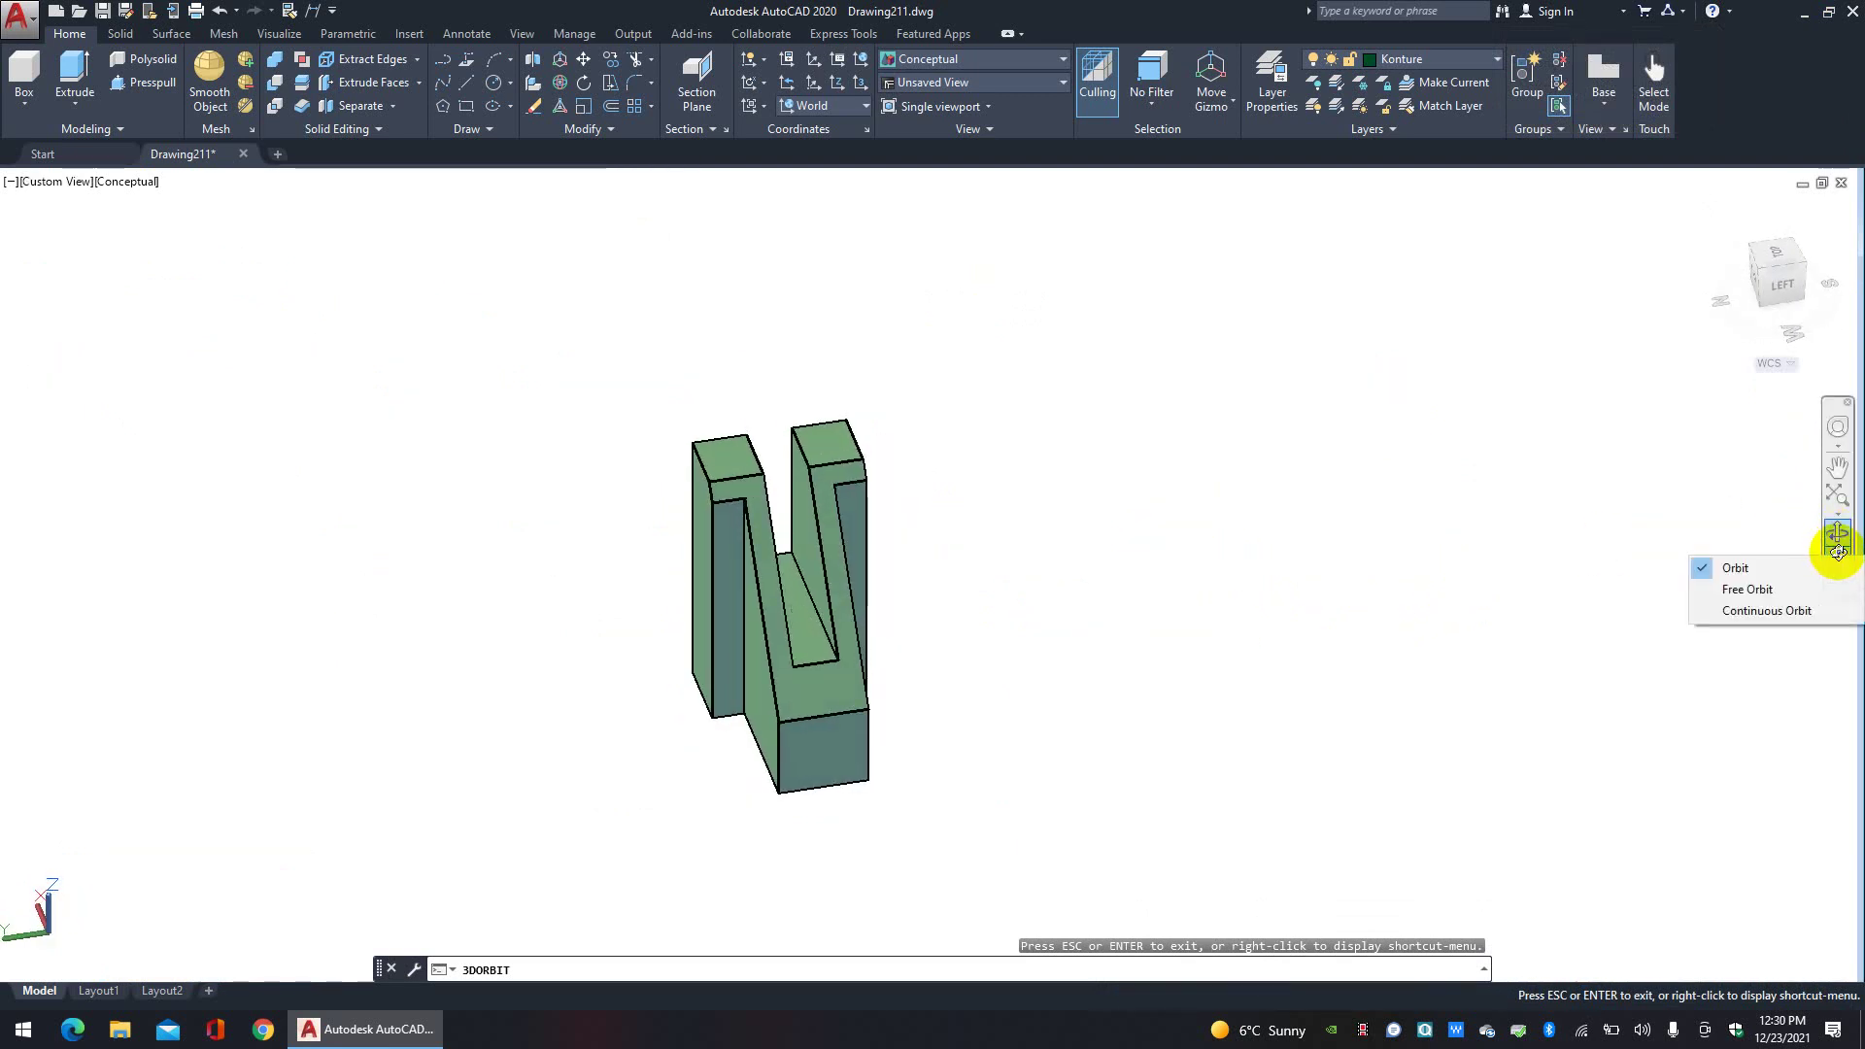
pyautogui.click(1780, 612)
pyautogui.moveTo(1081, 687); pyautogui.dragTo(1149, 670)
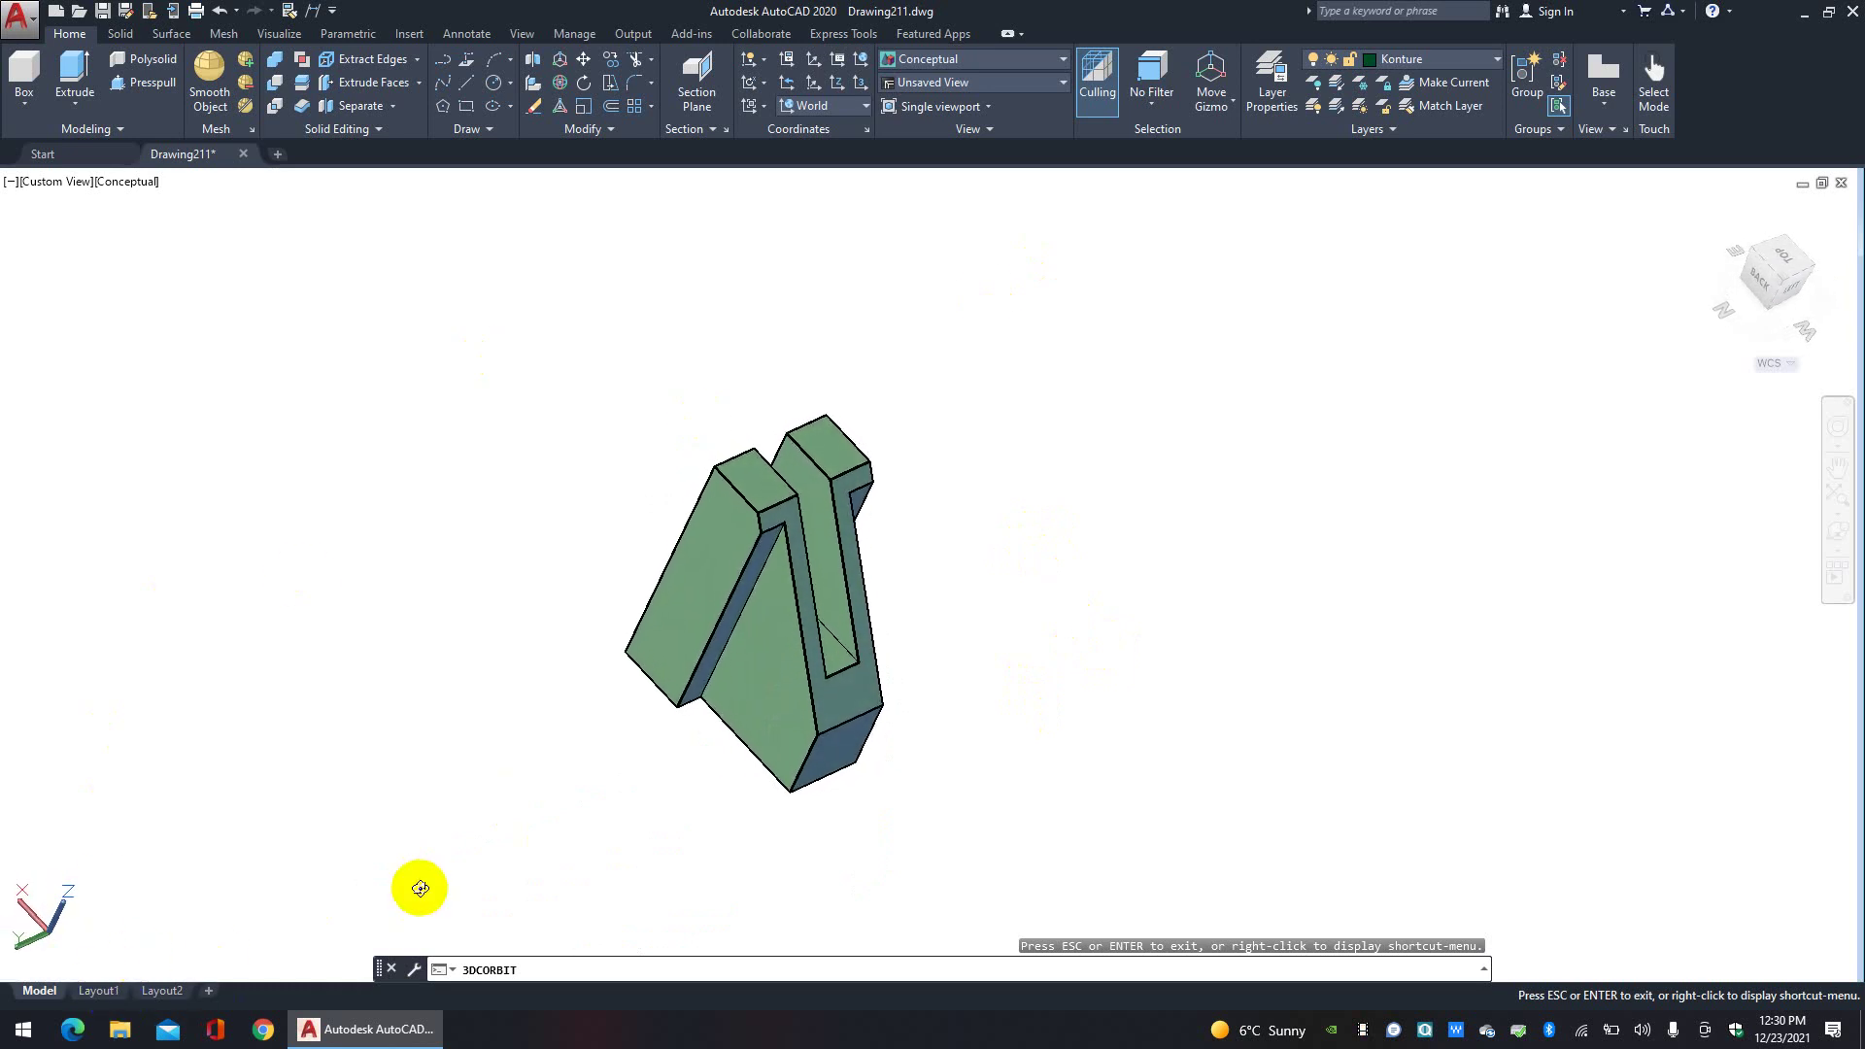
# Step: Switch to Layout1 and erase its viewport, leaving the border and title block
pyautogui.click(106, 984)
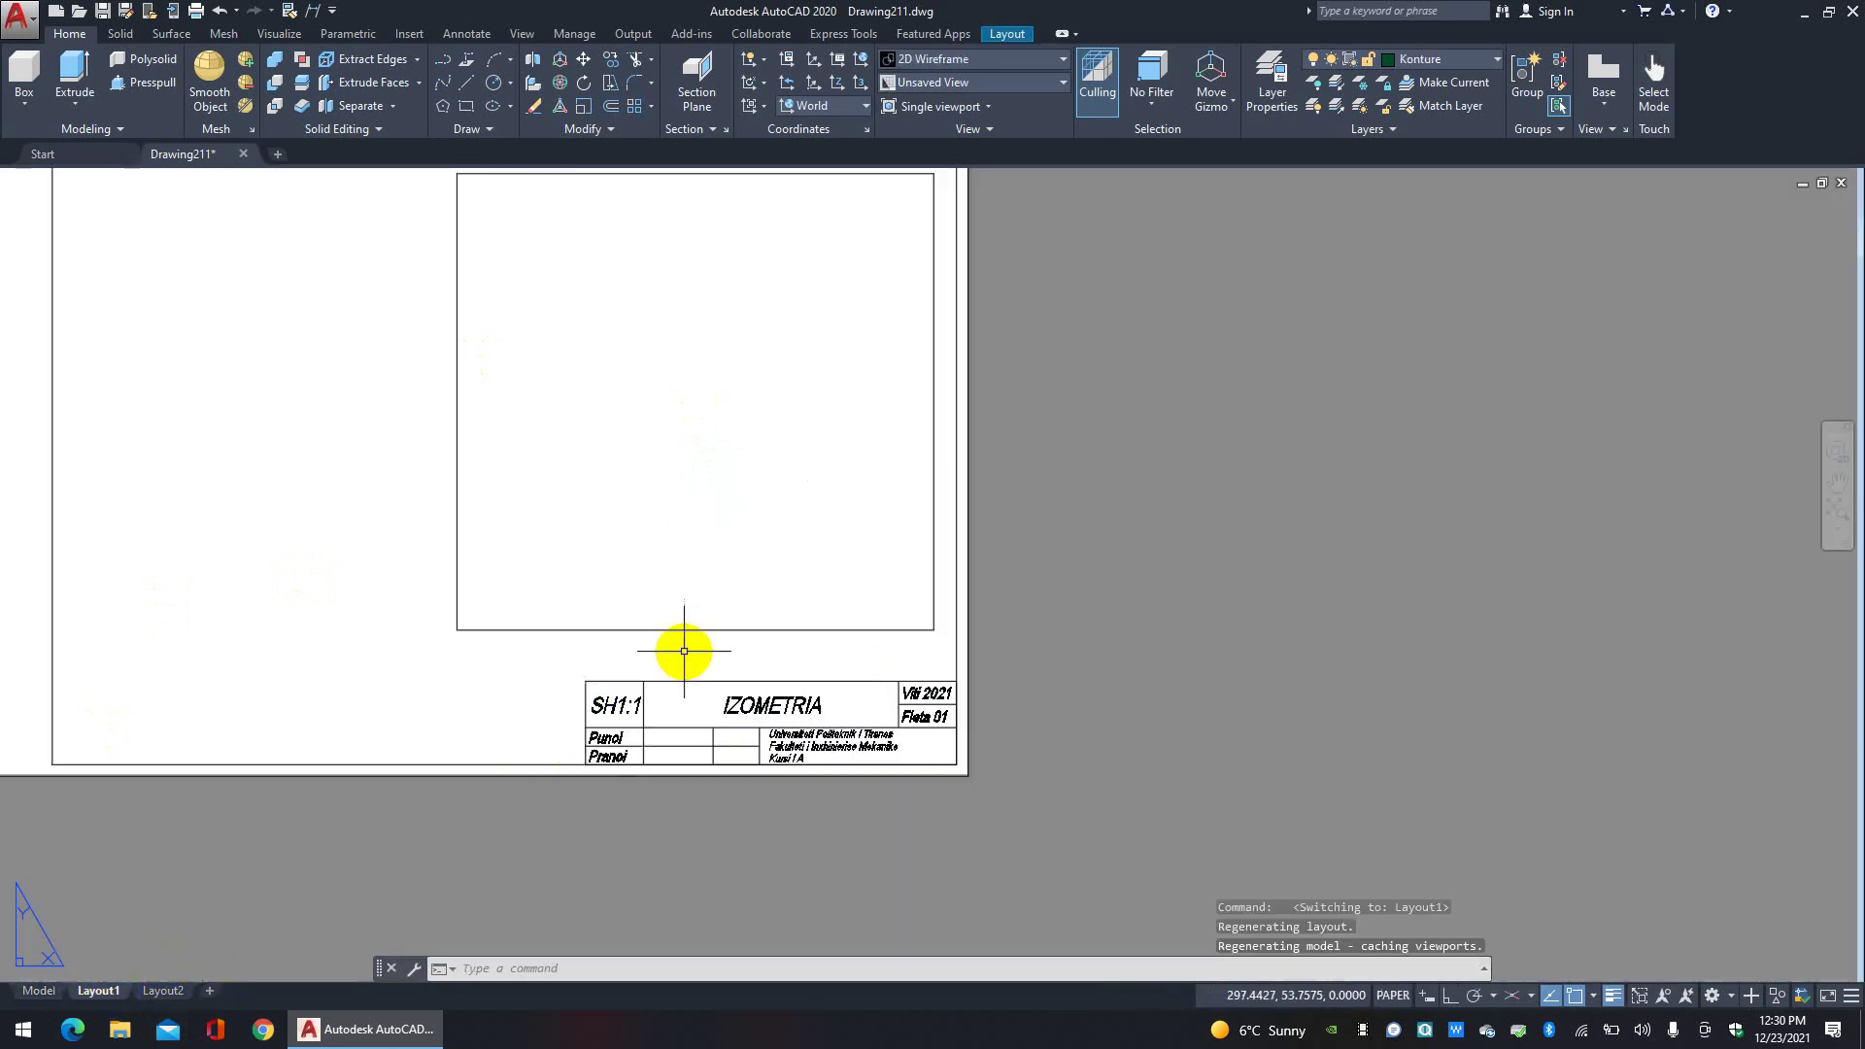
pyautogui.scroll(-2, 680, 655)
pyautogui.moveTo(646, 640); pyautogui.dragTo(676, 640, button='middle')
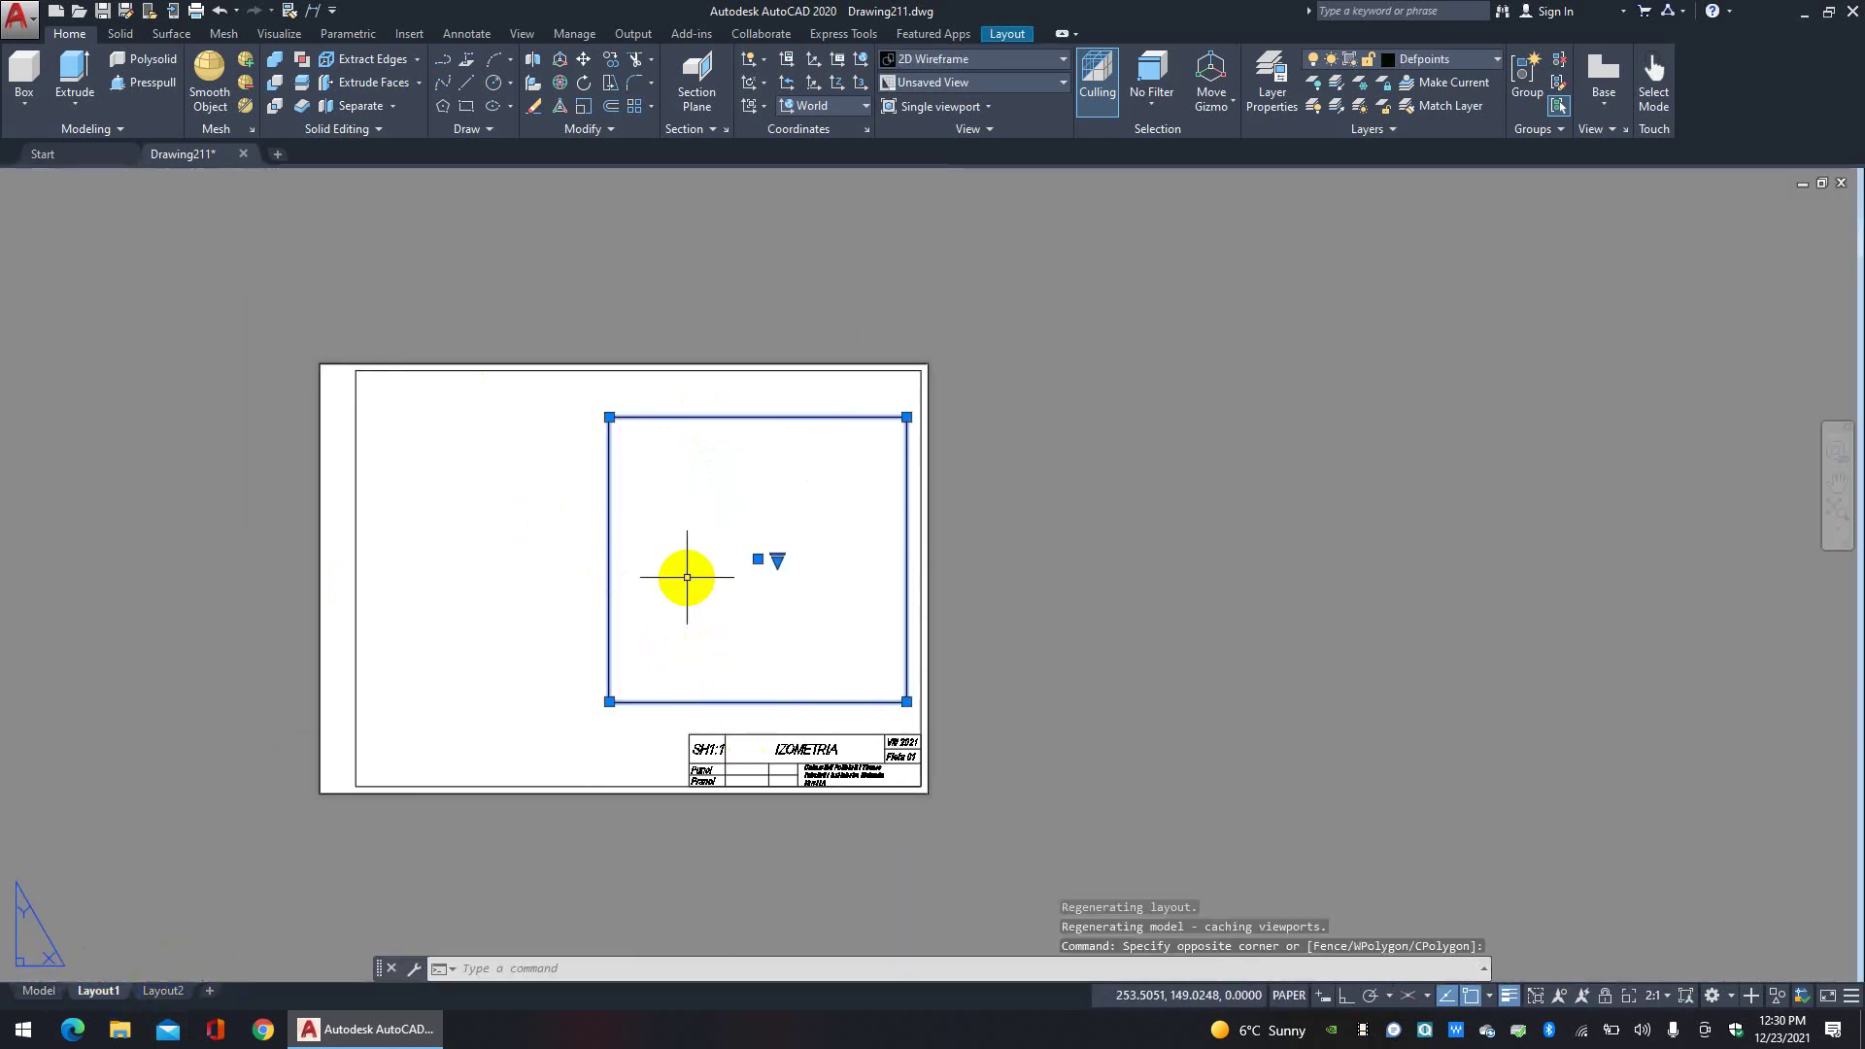
pyautogui.press('Delete')
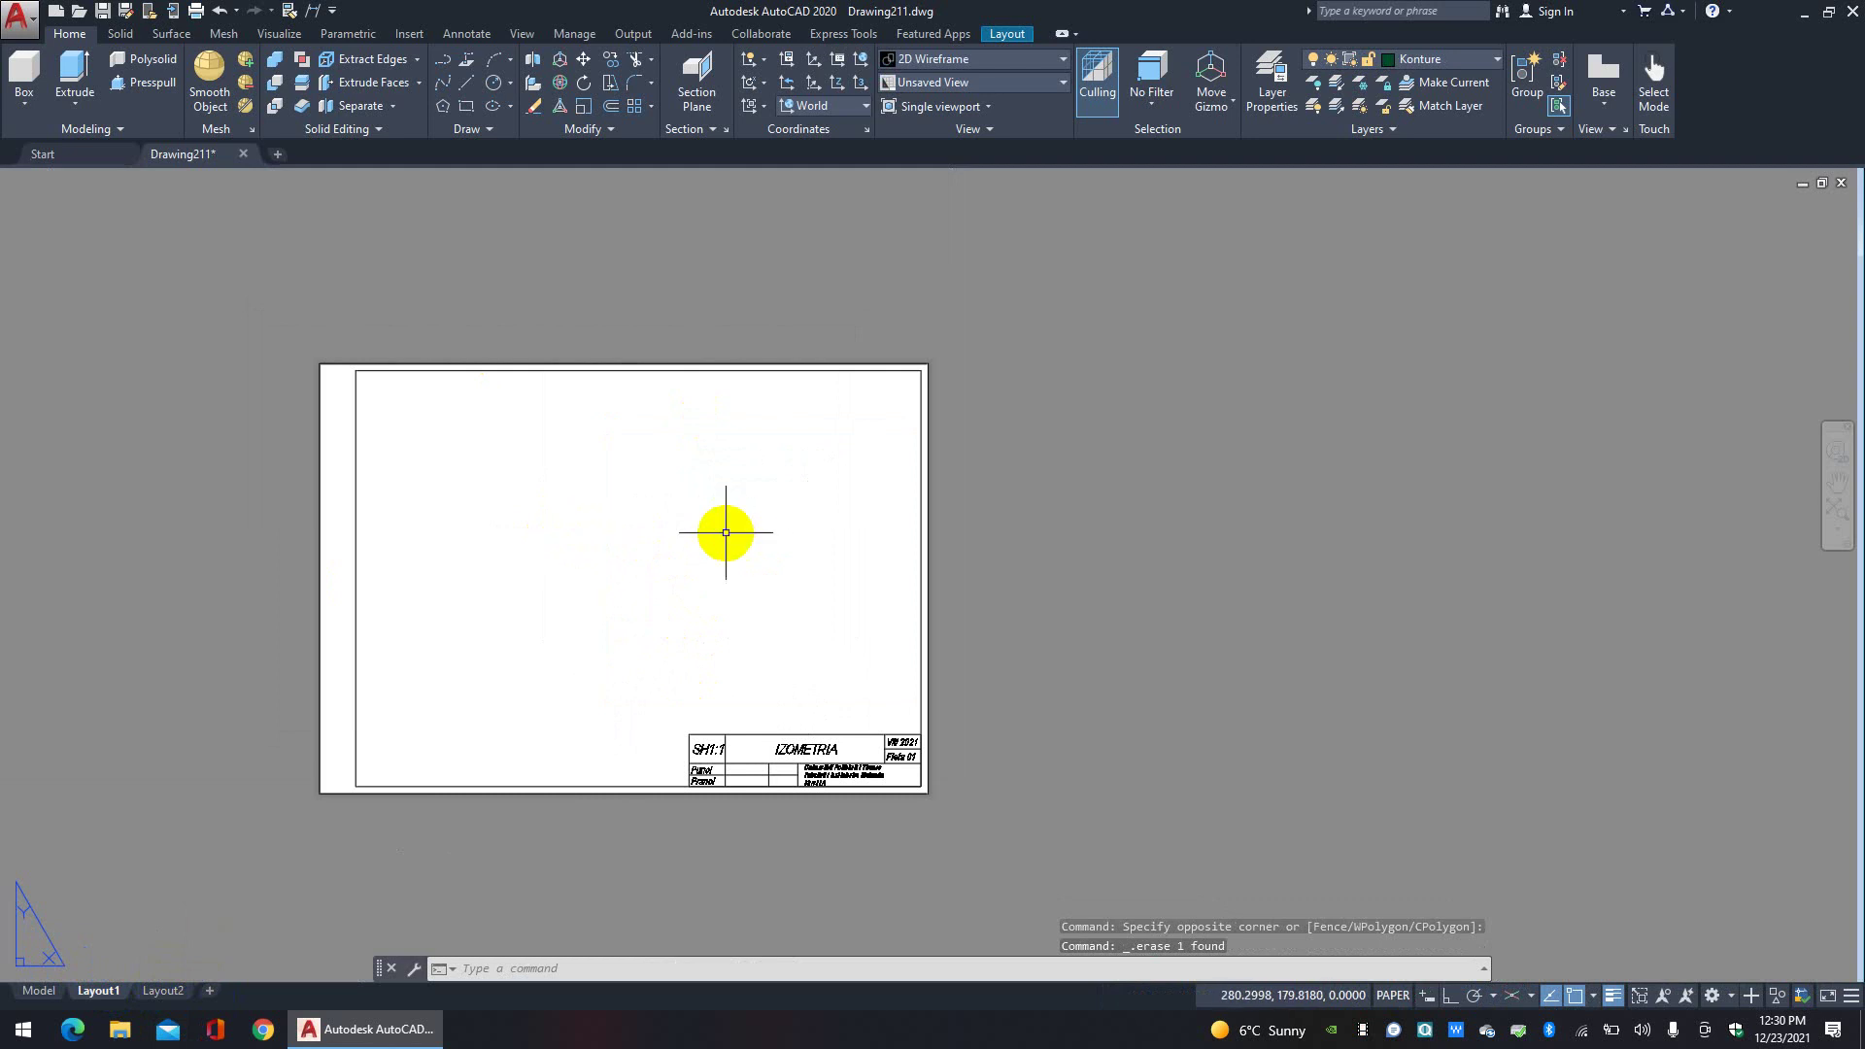
# Step: Switch to Layout2 and dismiss the plotter shortcut warning
pyautogui.click(162, 991)
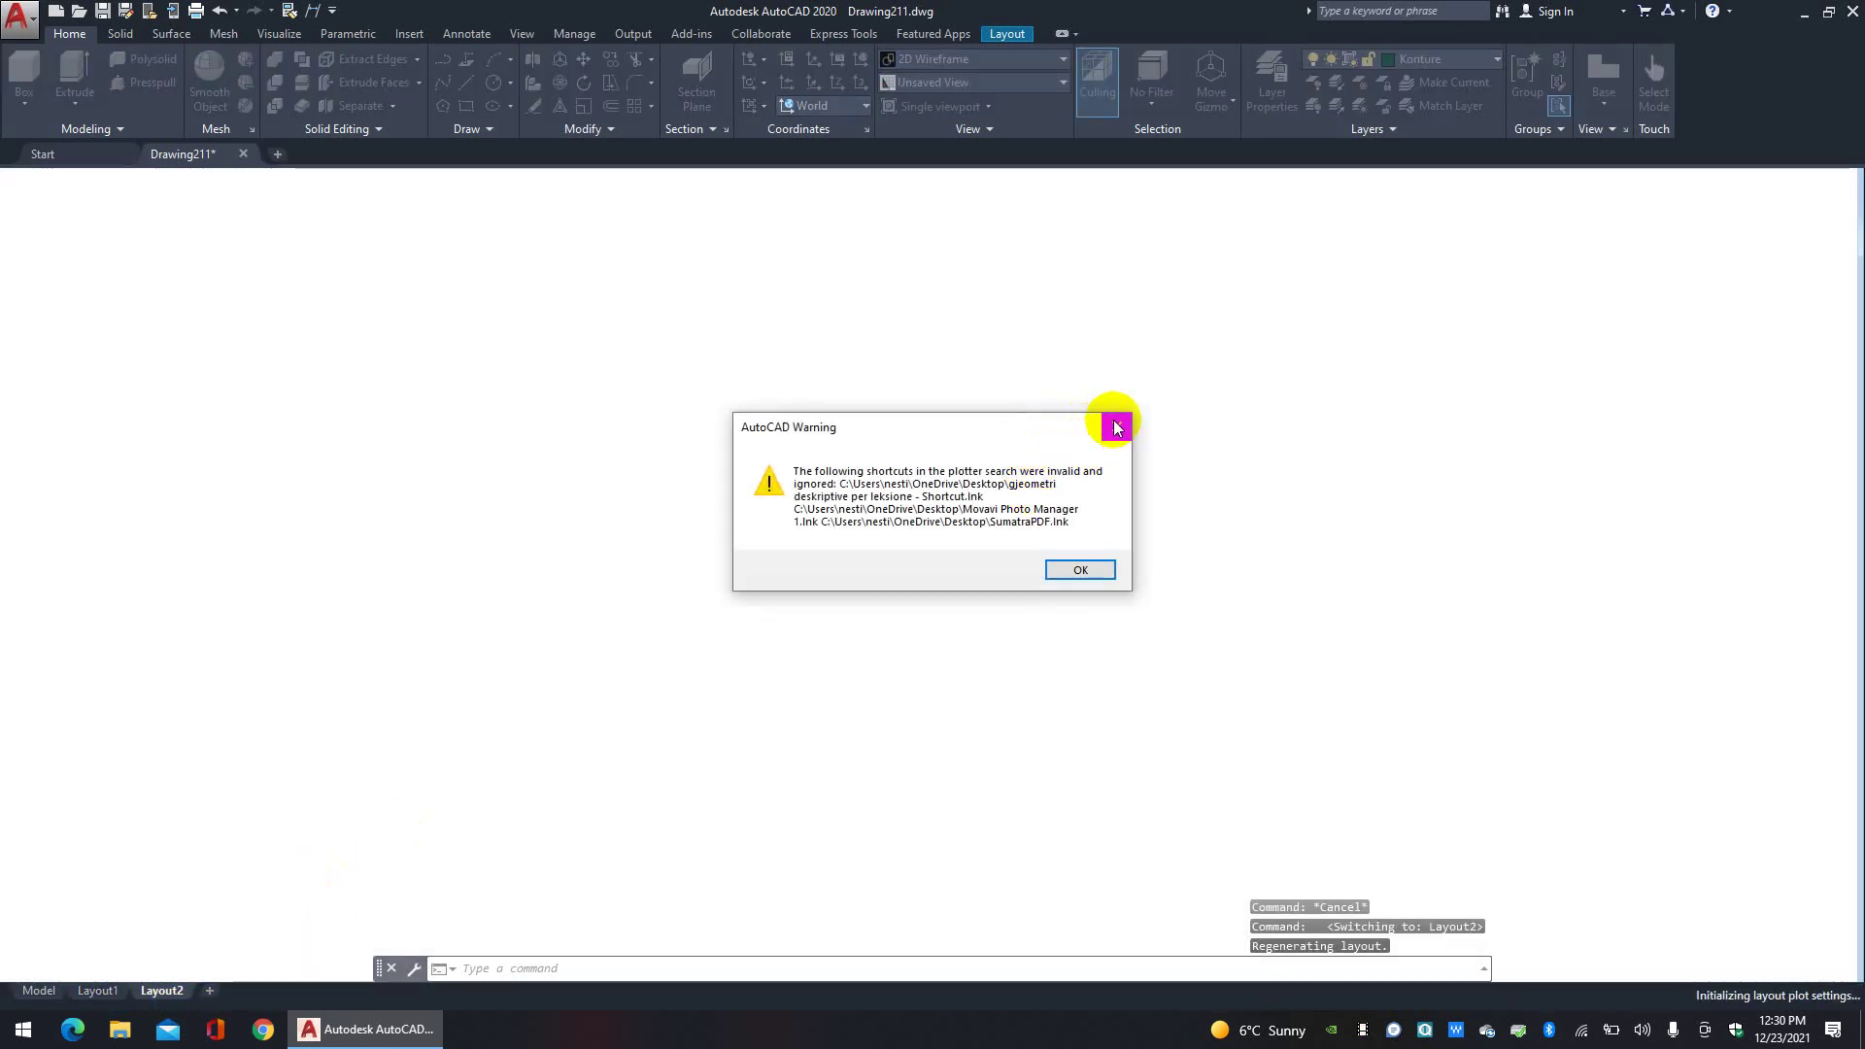
pyautogui.click(1115, 428)
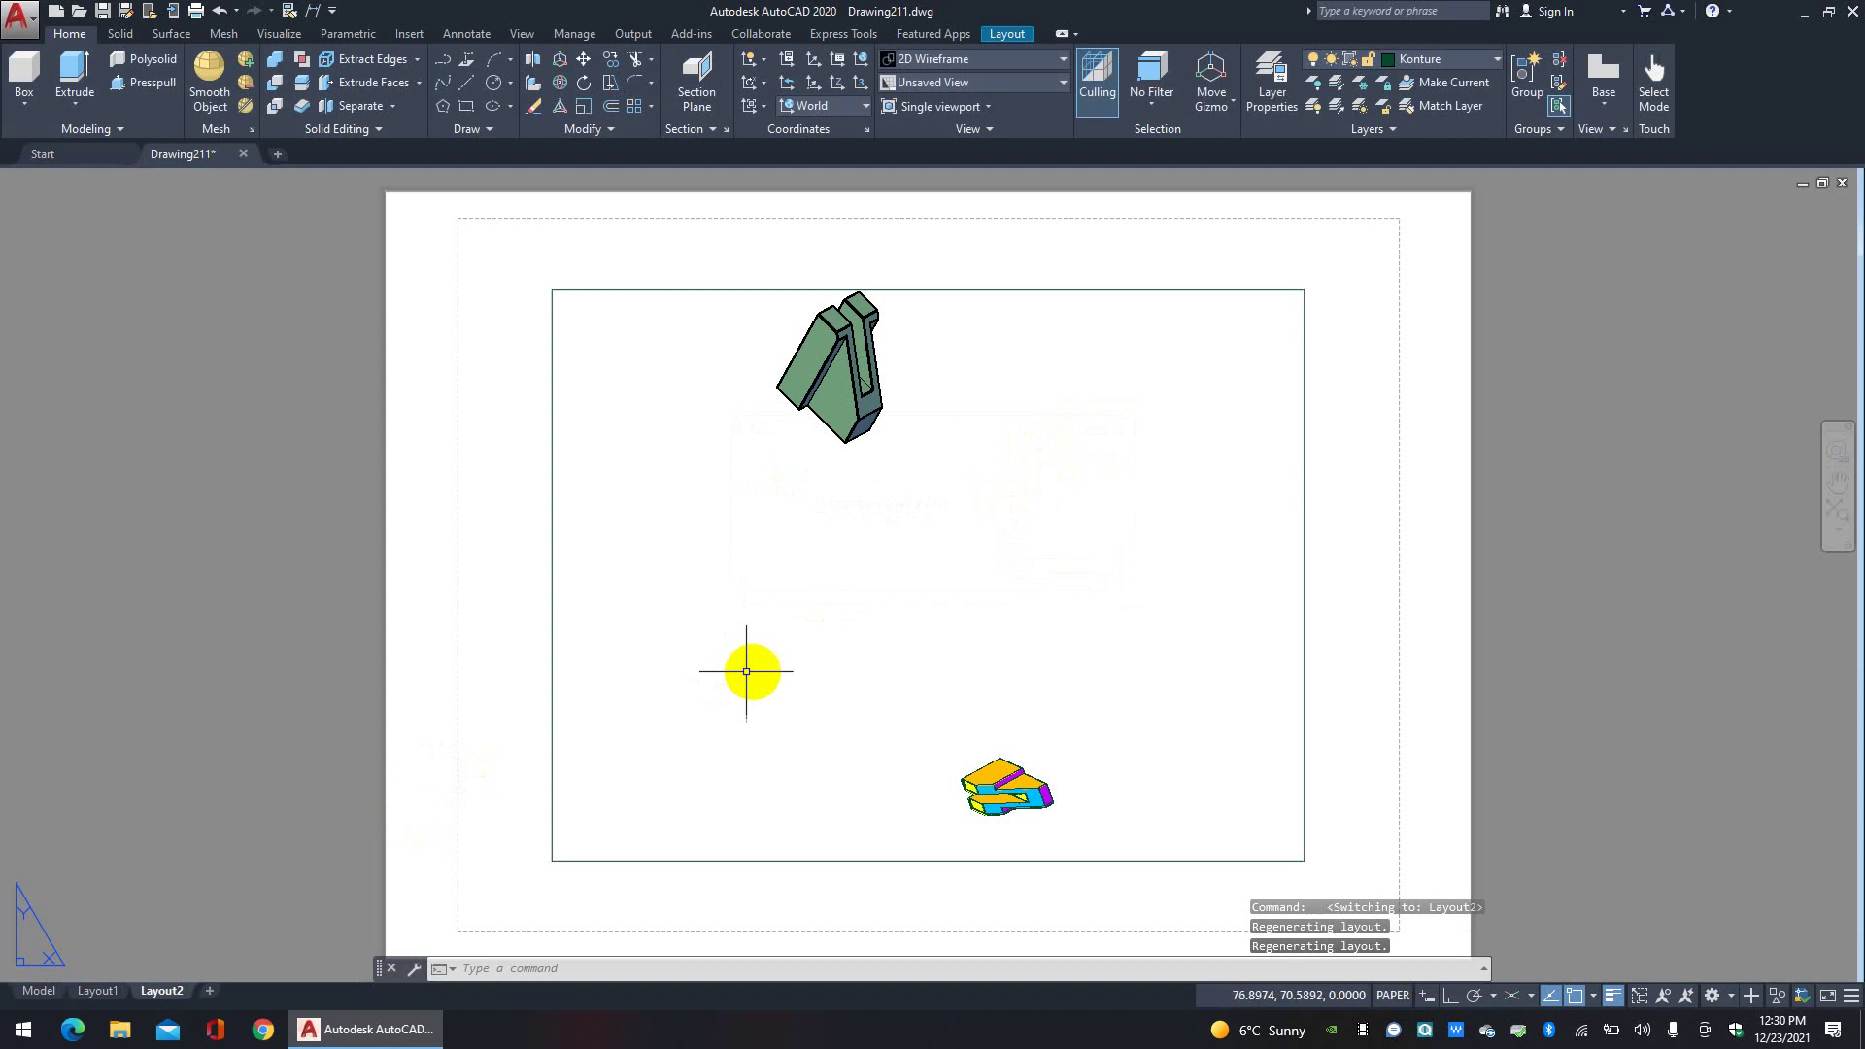
pyautogui.click(864, 462)
pyautogui.moveTo(828, 443); pyautogui.dragTo(708, 508, button='middle')
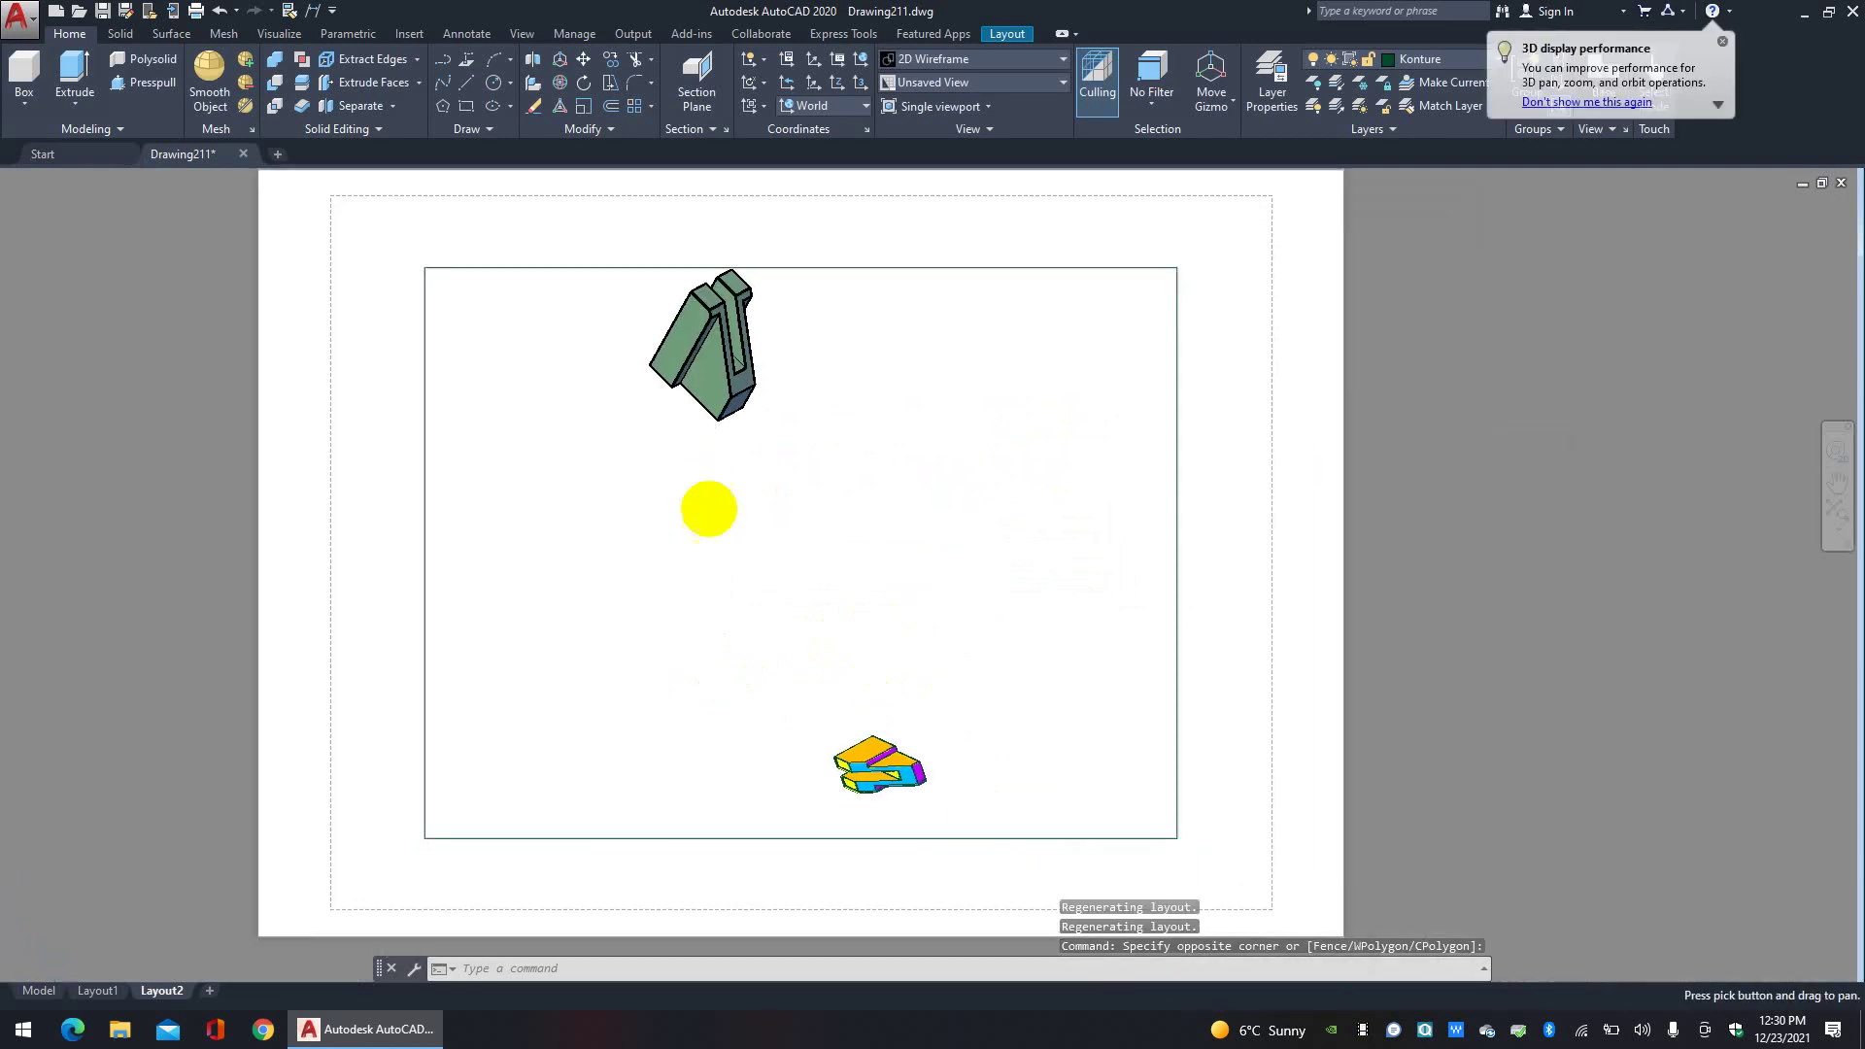
# Step: Activate the Layout2 viewport, enlarge the sloped block in it and turn the model to an isometric corner view
pyautogui.doubleClick(699, 497)
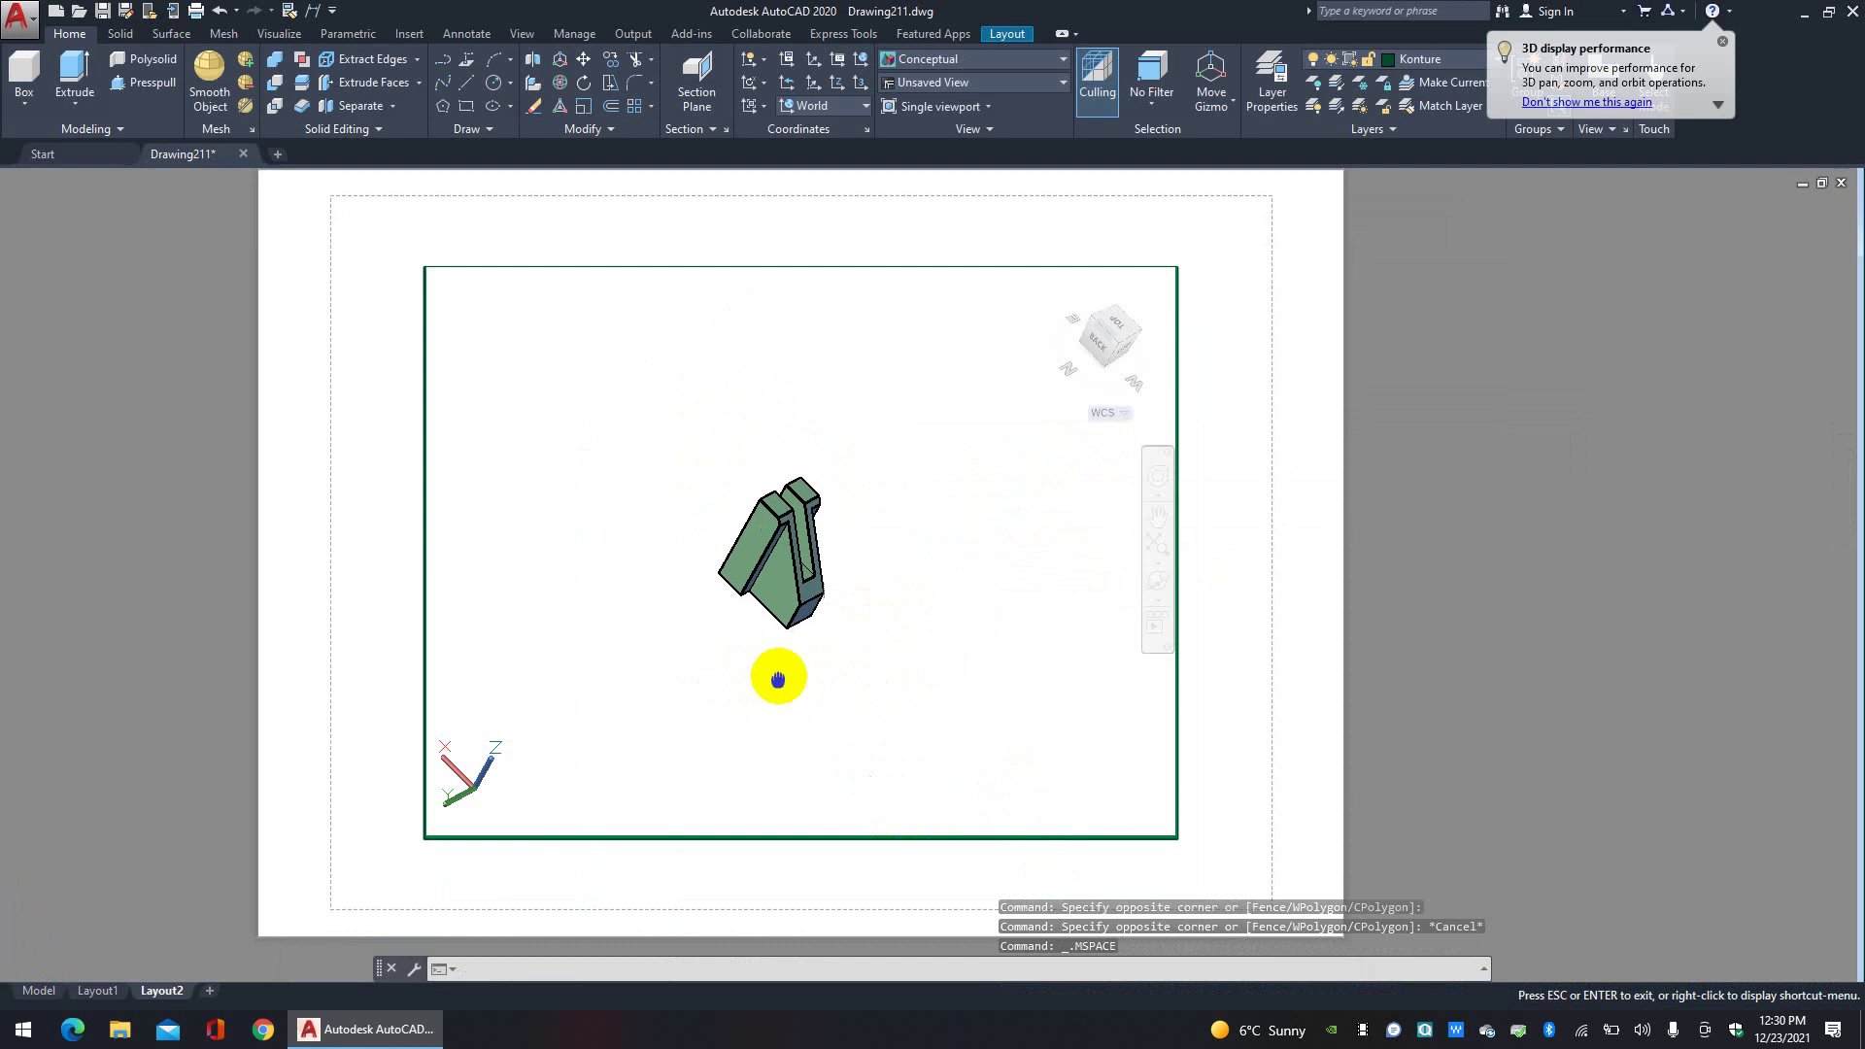
pyautogui.scroll(5, 792, 612)
pyautogui.moveTo(809, 605); pyautogui.dragTo(839, 650, button='middle')
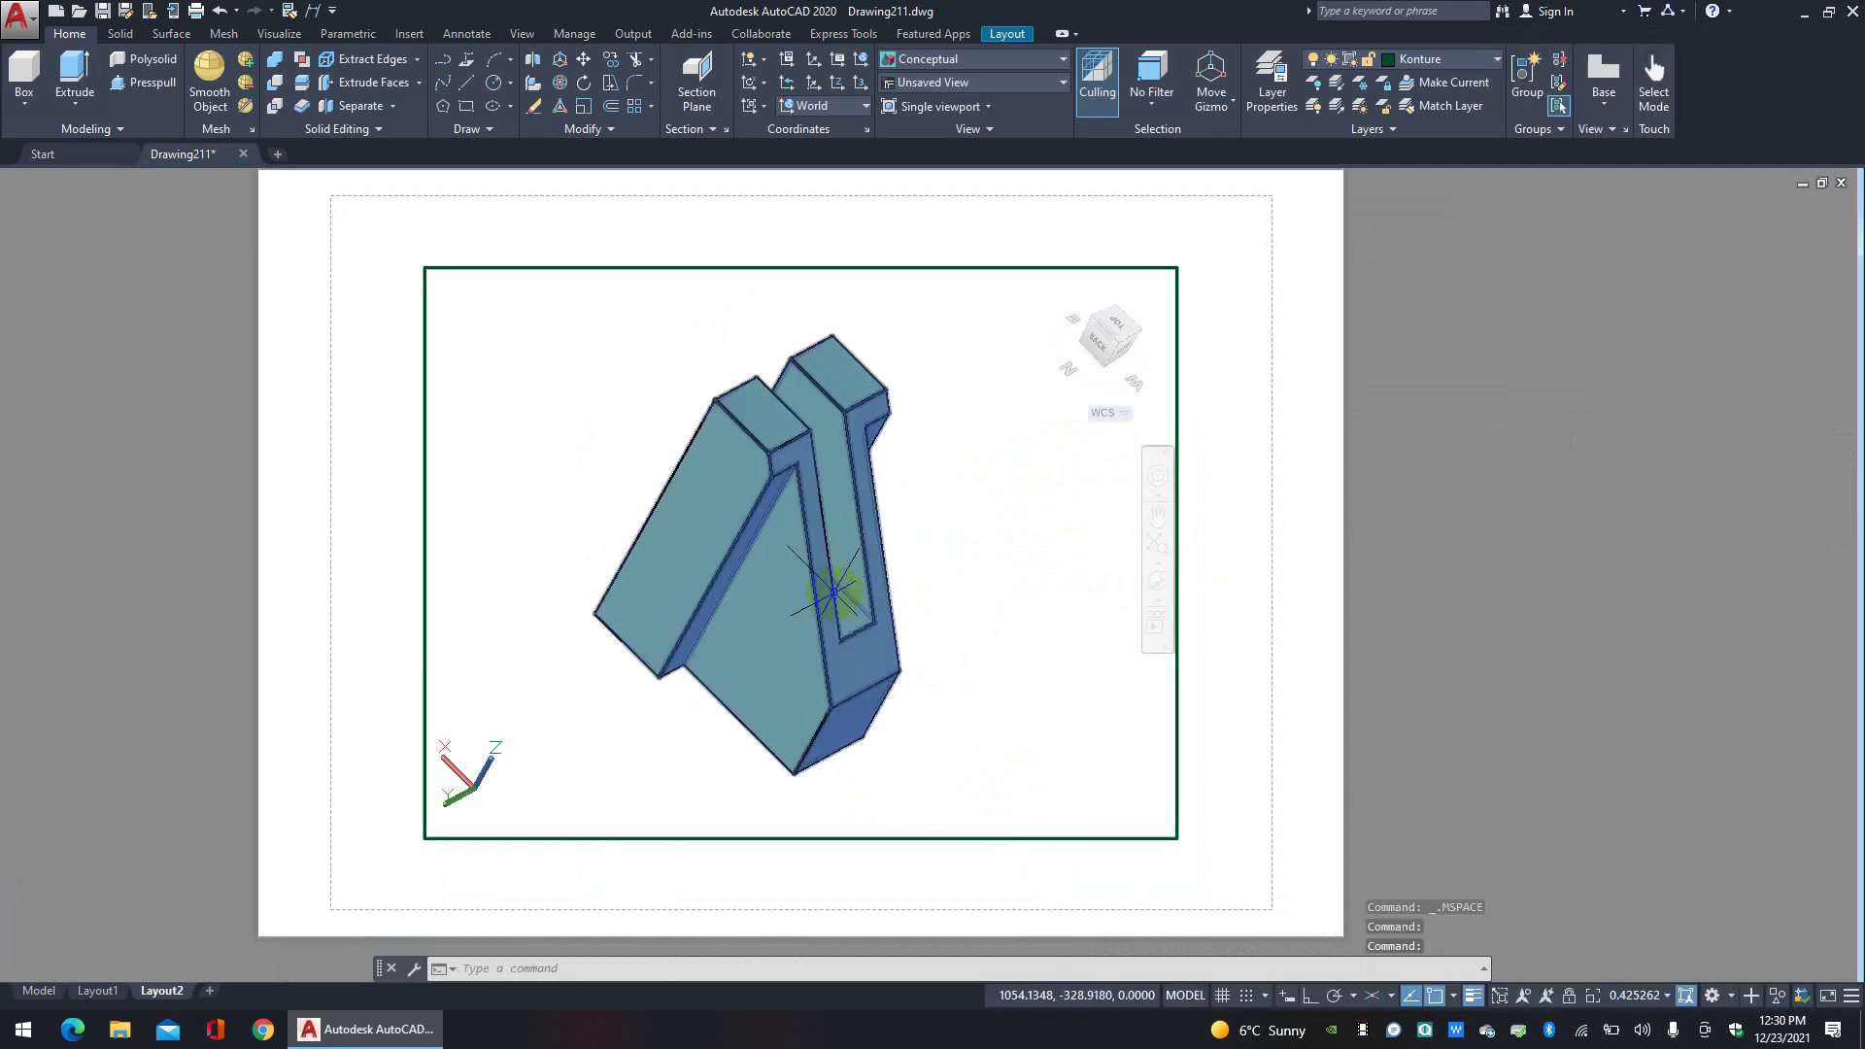
pyautogui.click(1119, 346)
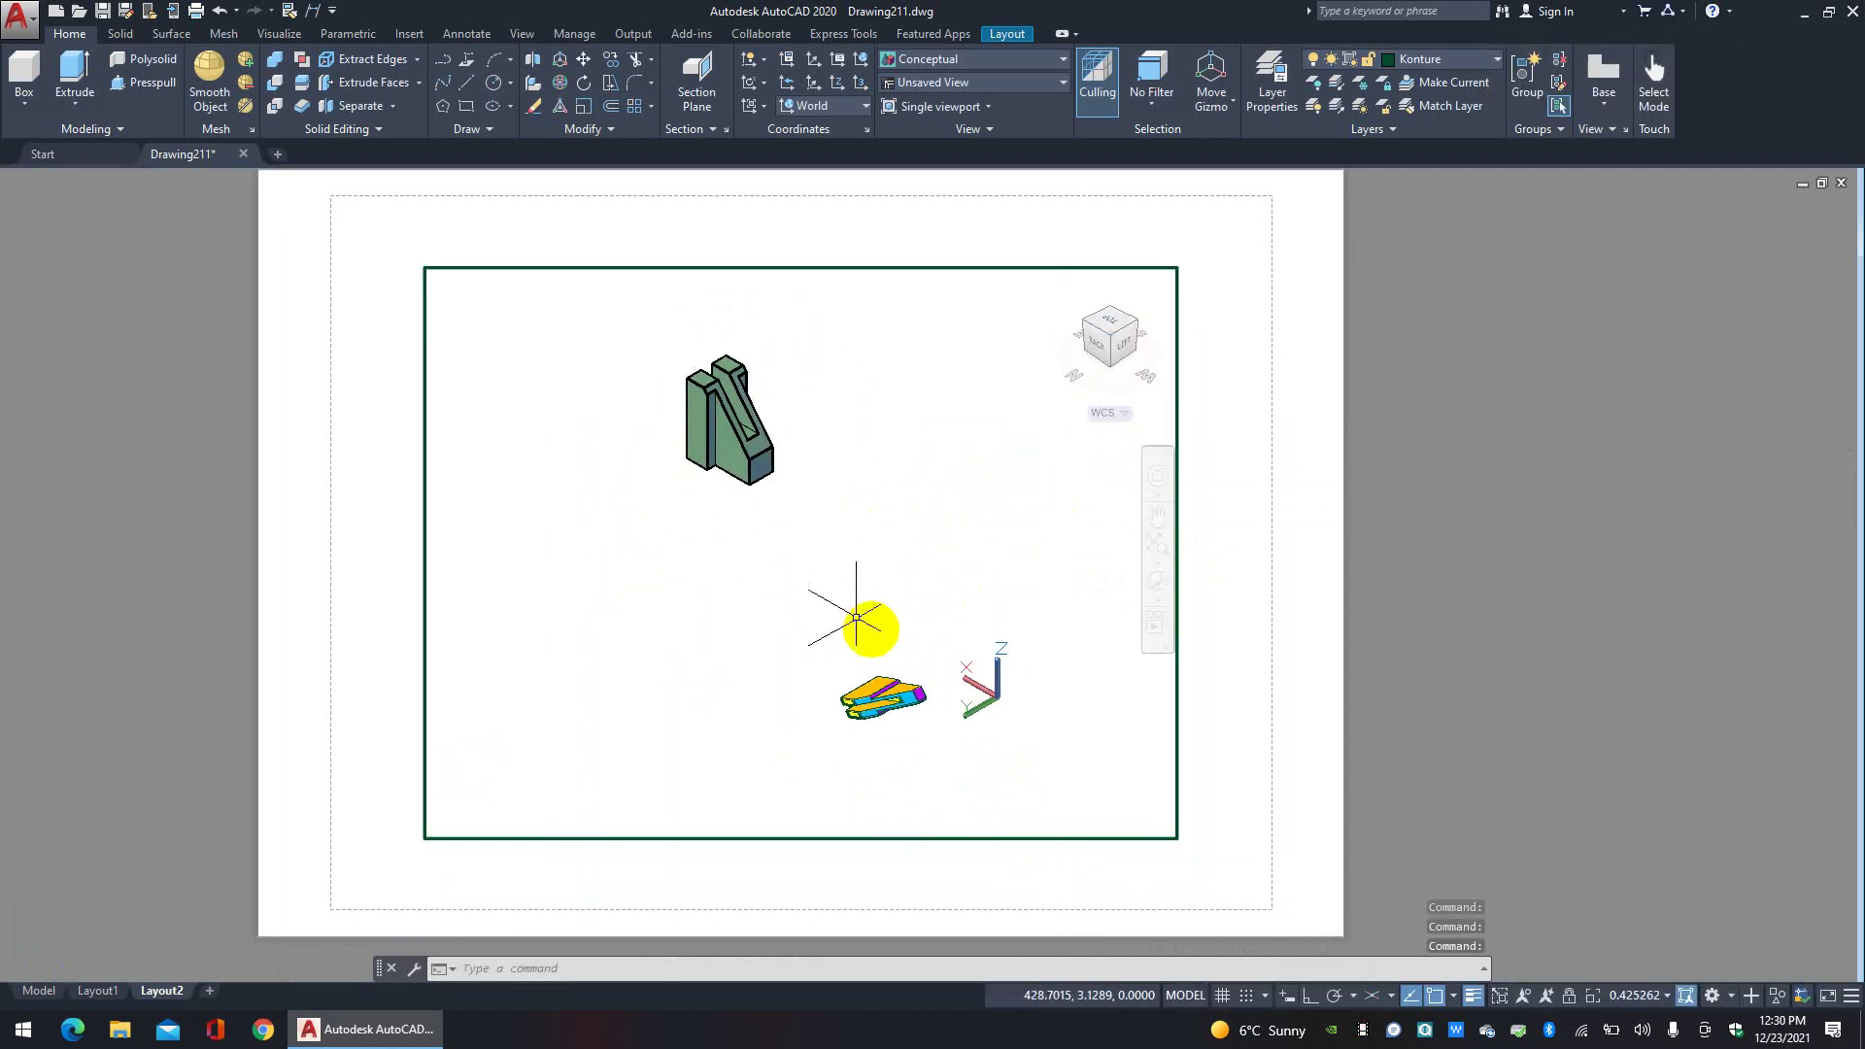
pyautogui.click(987, 761)
pyautogui.click(854, 654)
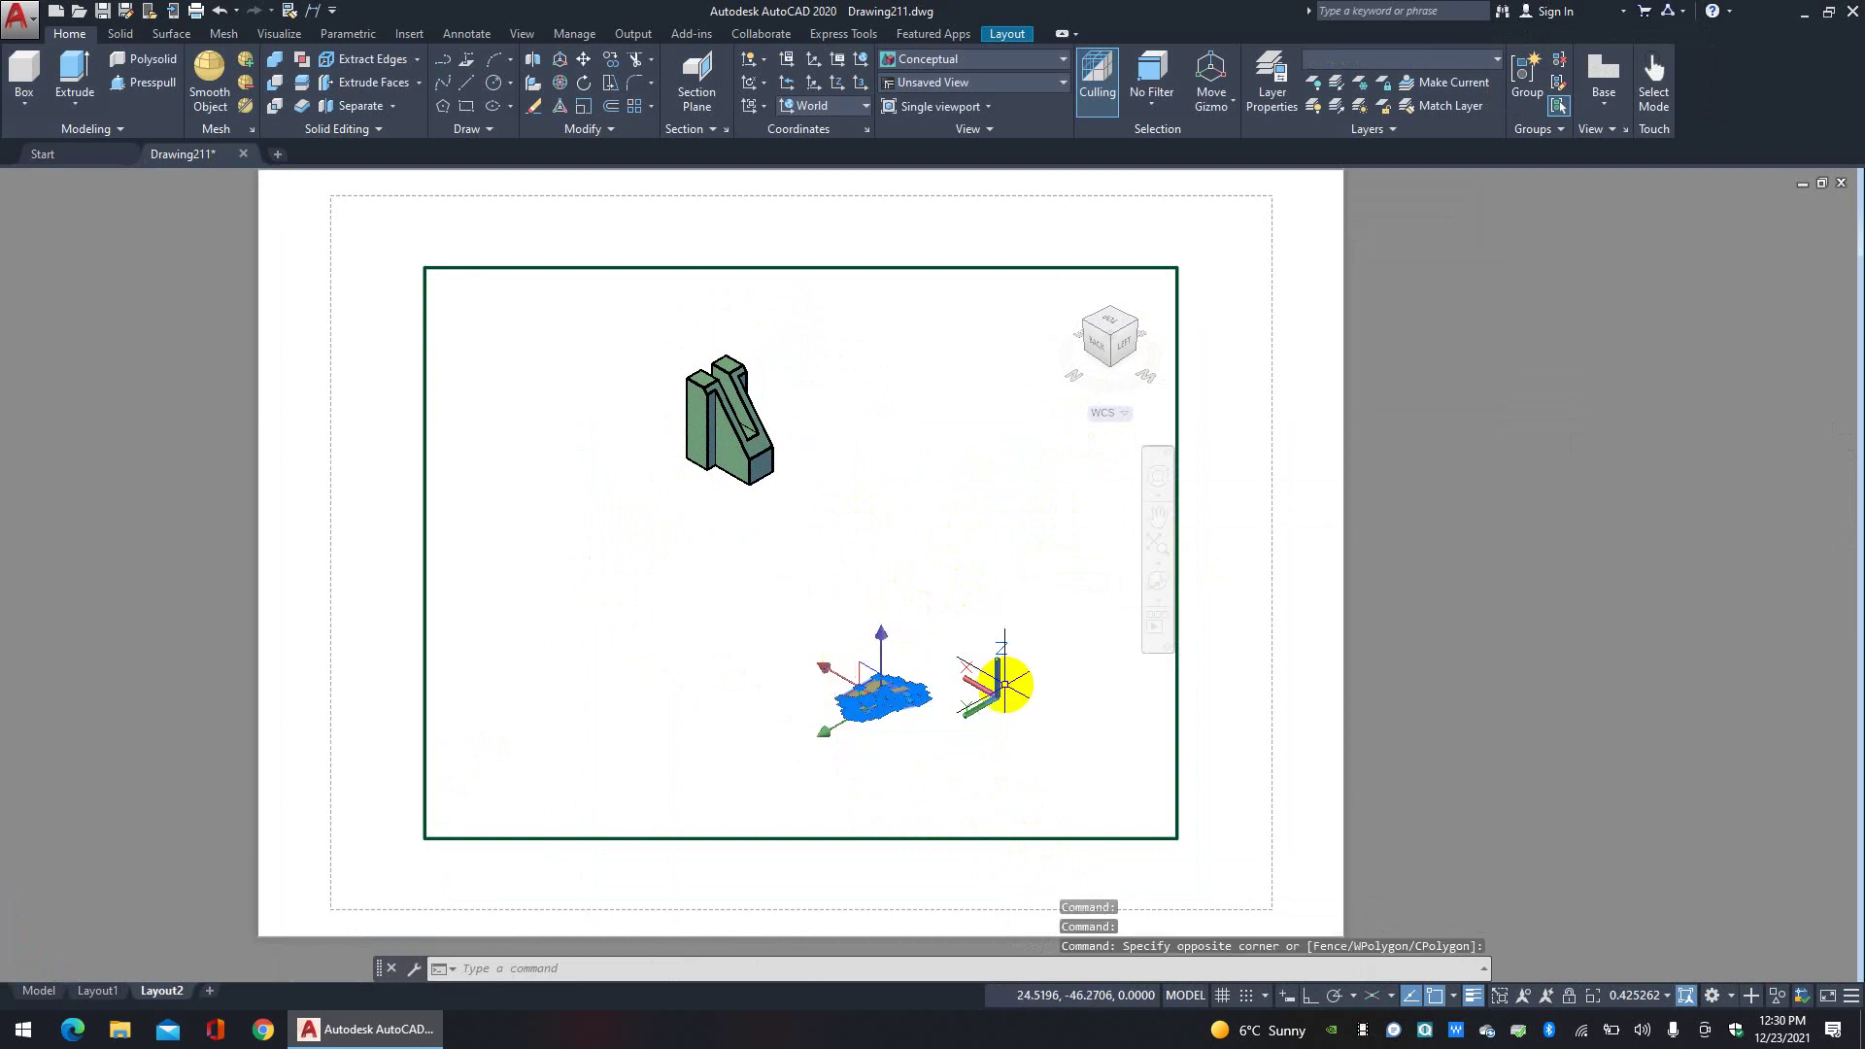
pyautogui.press('Escape')
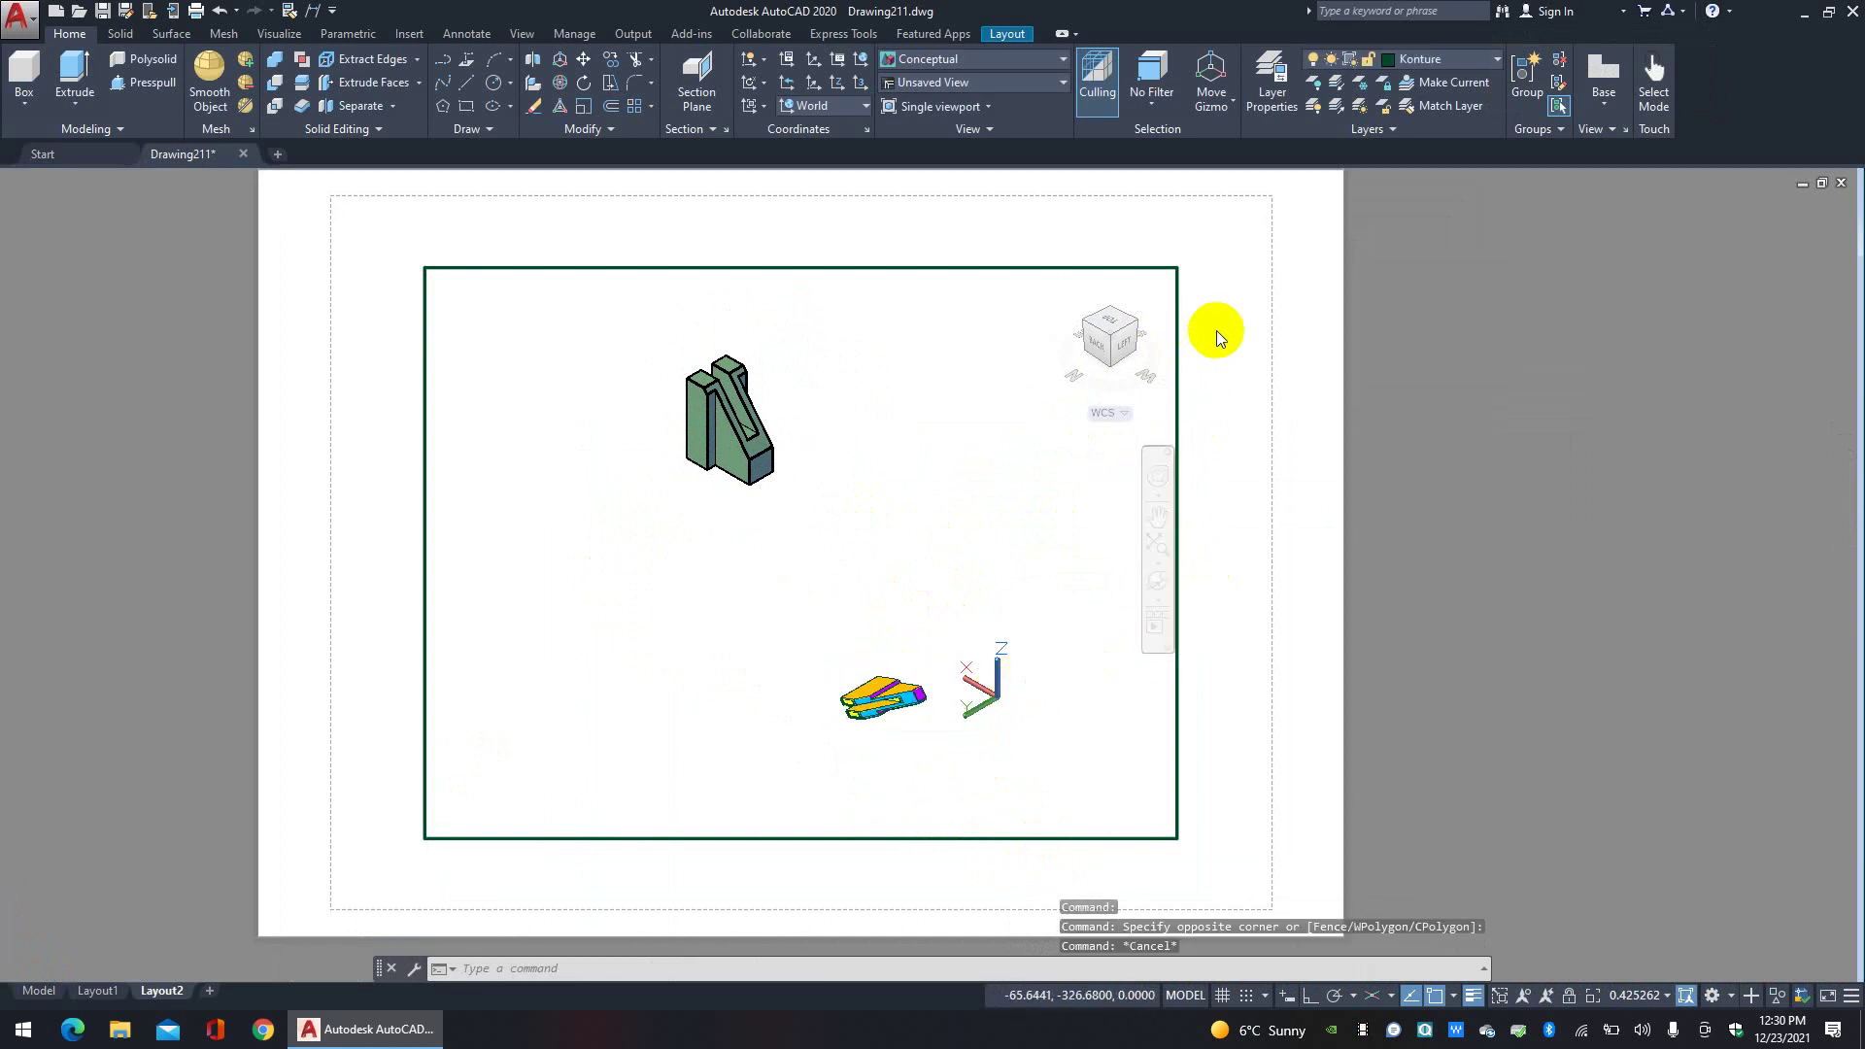
pyautogui.press('Escape')
pyautogui.press('Escape')
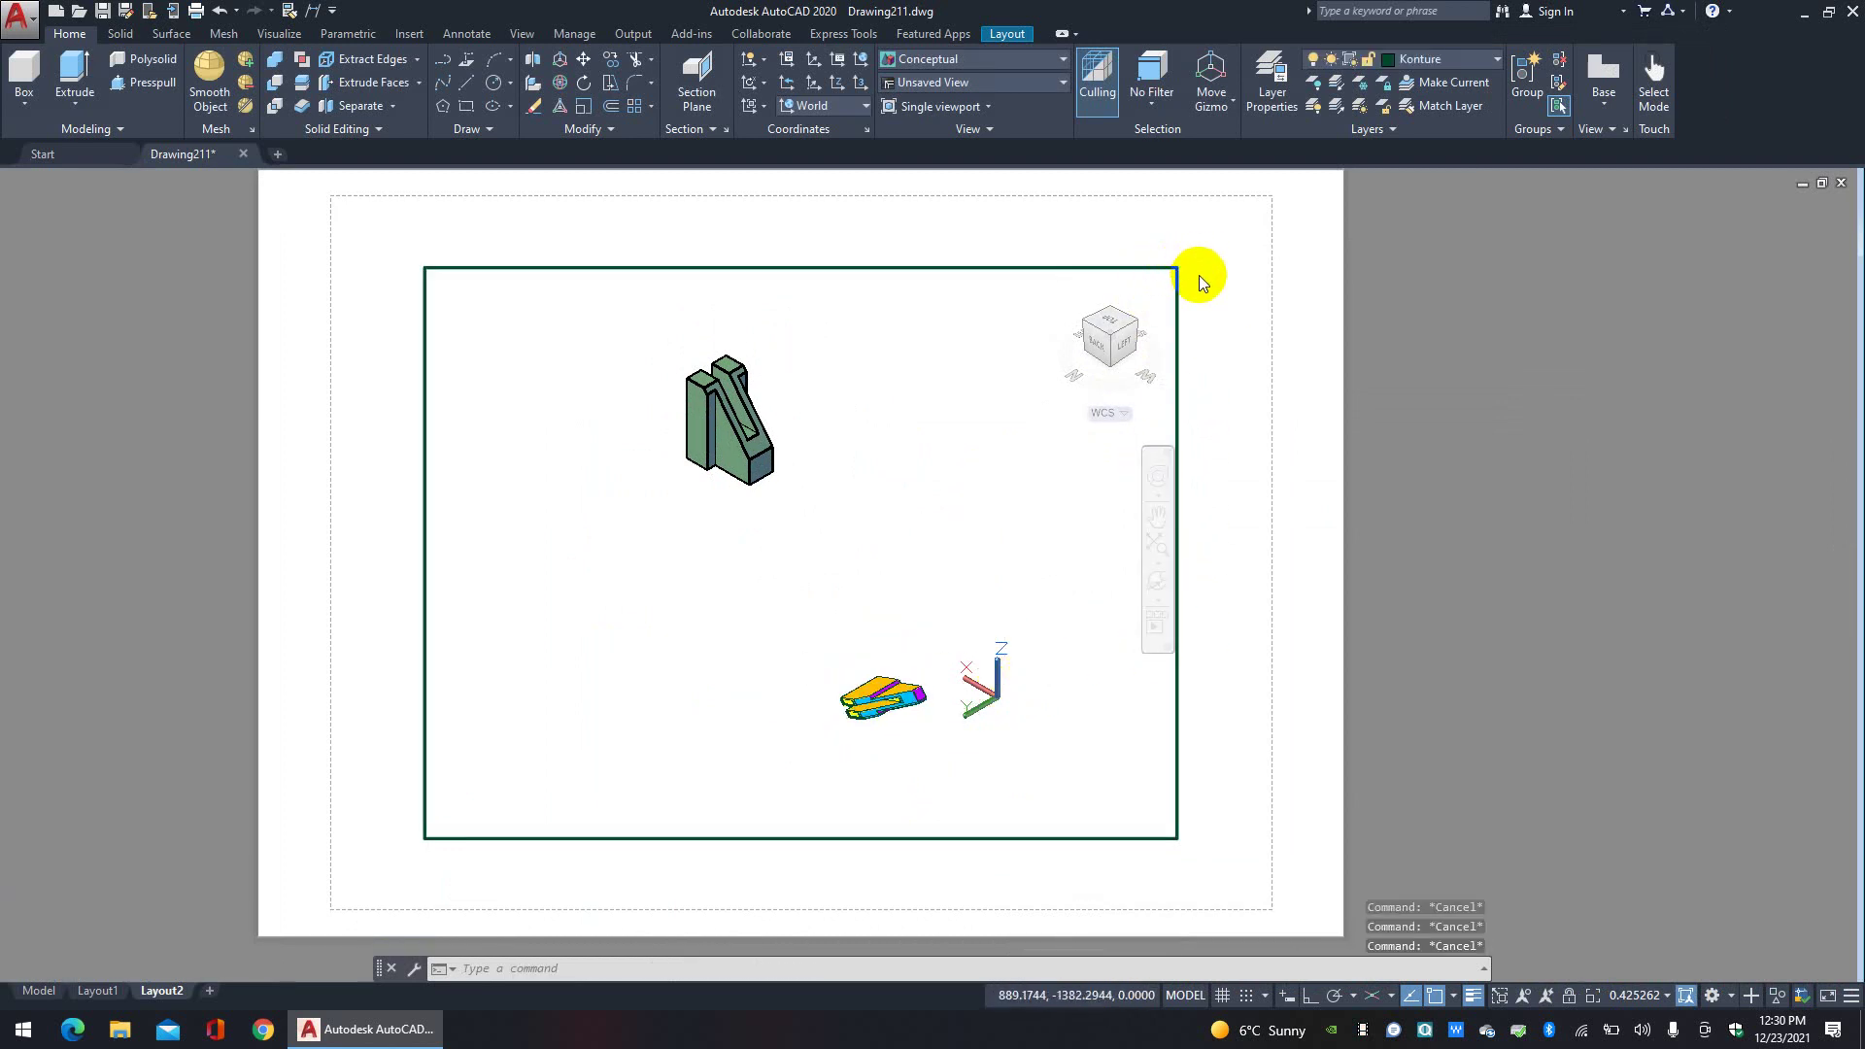
# Step: Return to paper space and erase the Layout2 viewport
pyautogui.doubleClick(1205, 281)
pyautogui.click(1214, 281)
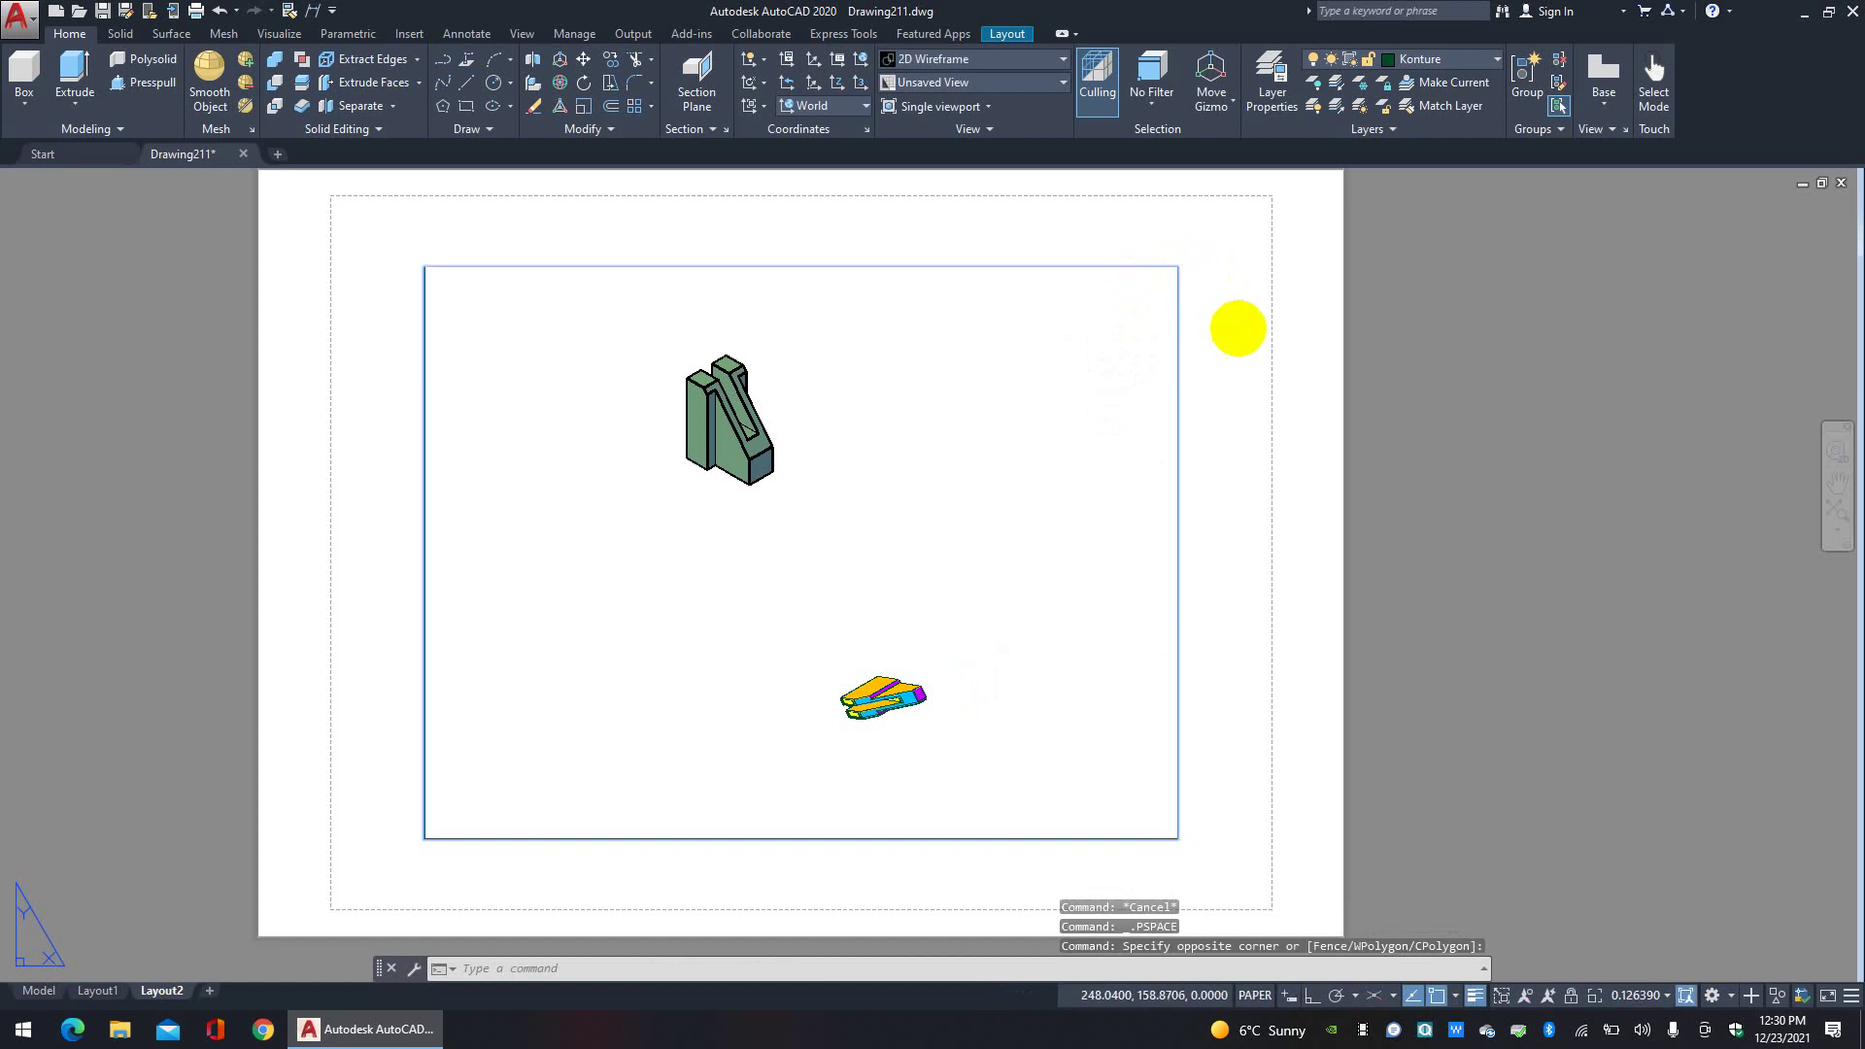
pyautogui.click(1237, 328)
pyautogui.press('Delete')
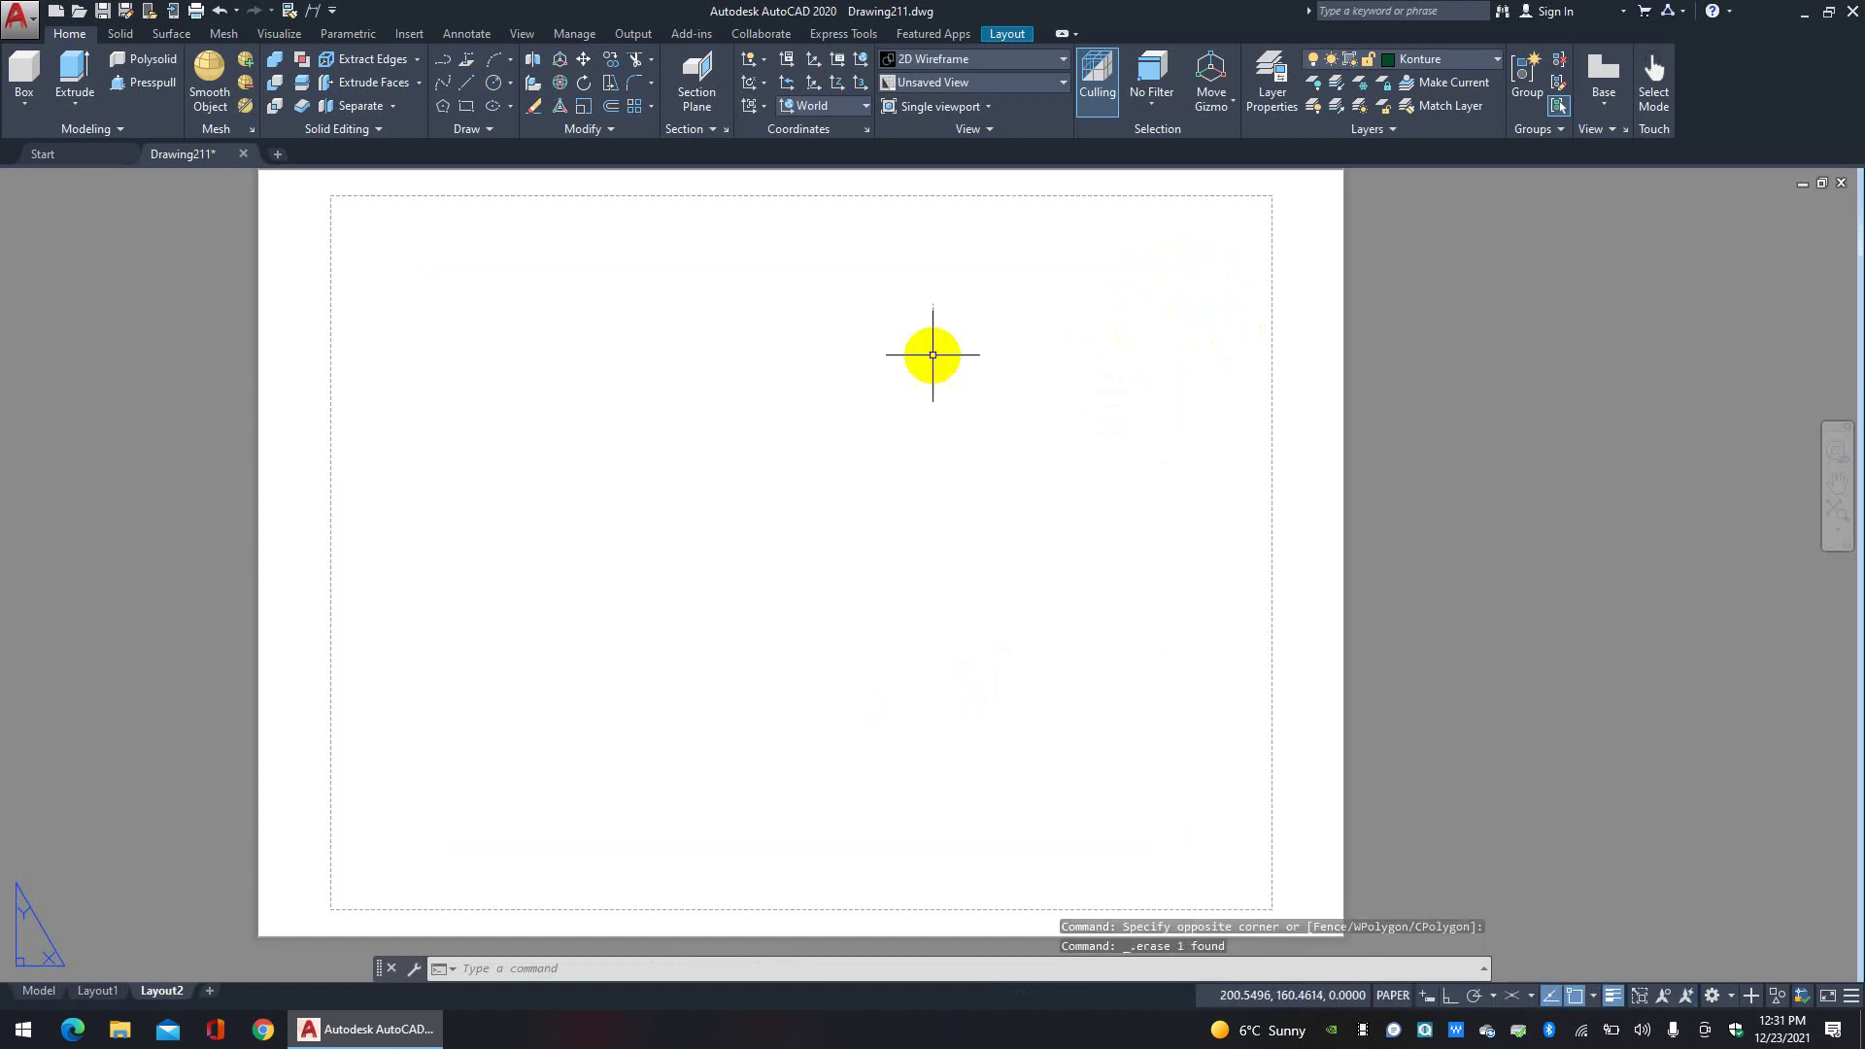
# Step: Create a front base view from model space at scale 1:4 in the upper-left part of the Layout2 sheet
pyautogui.click(1009, 35)
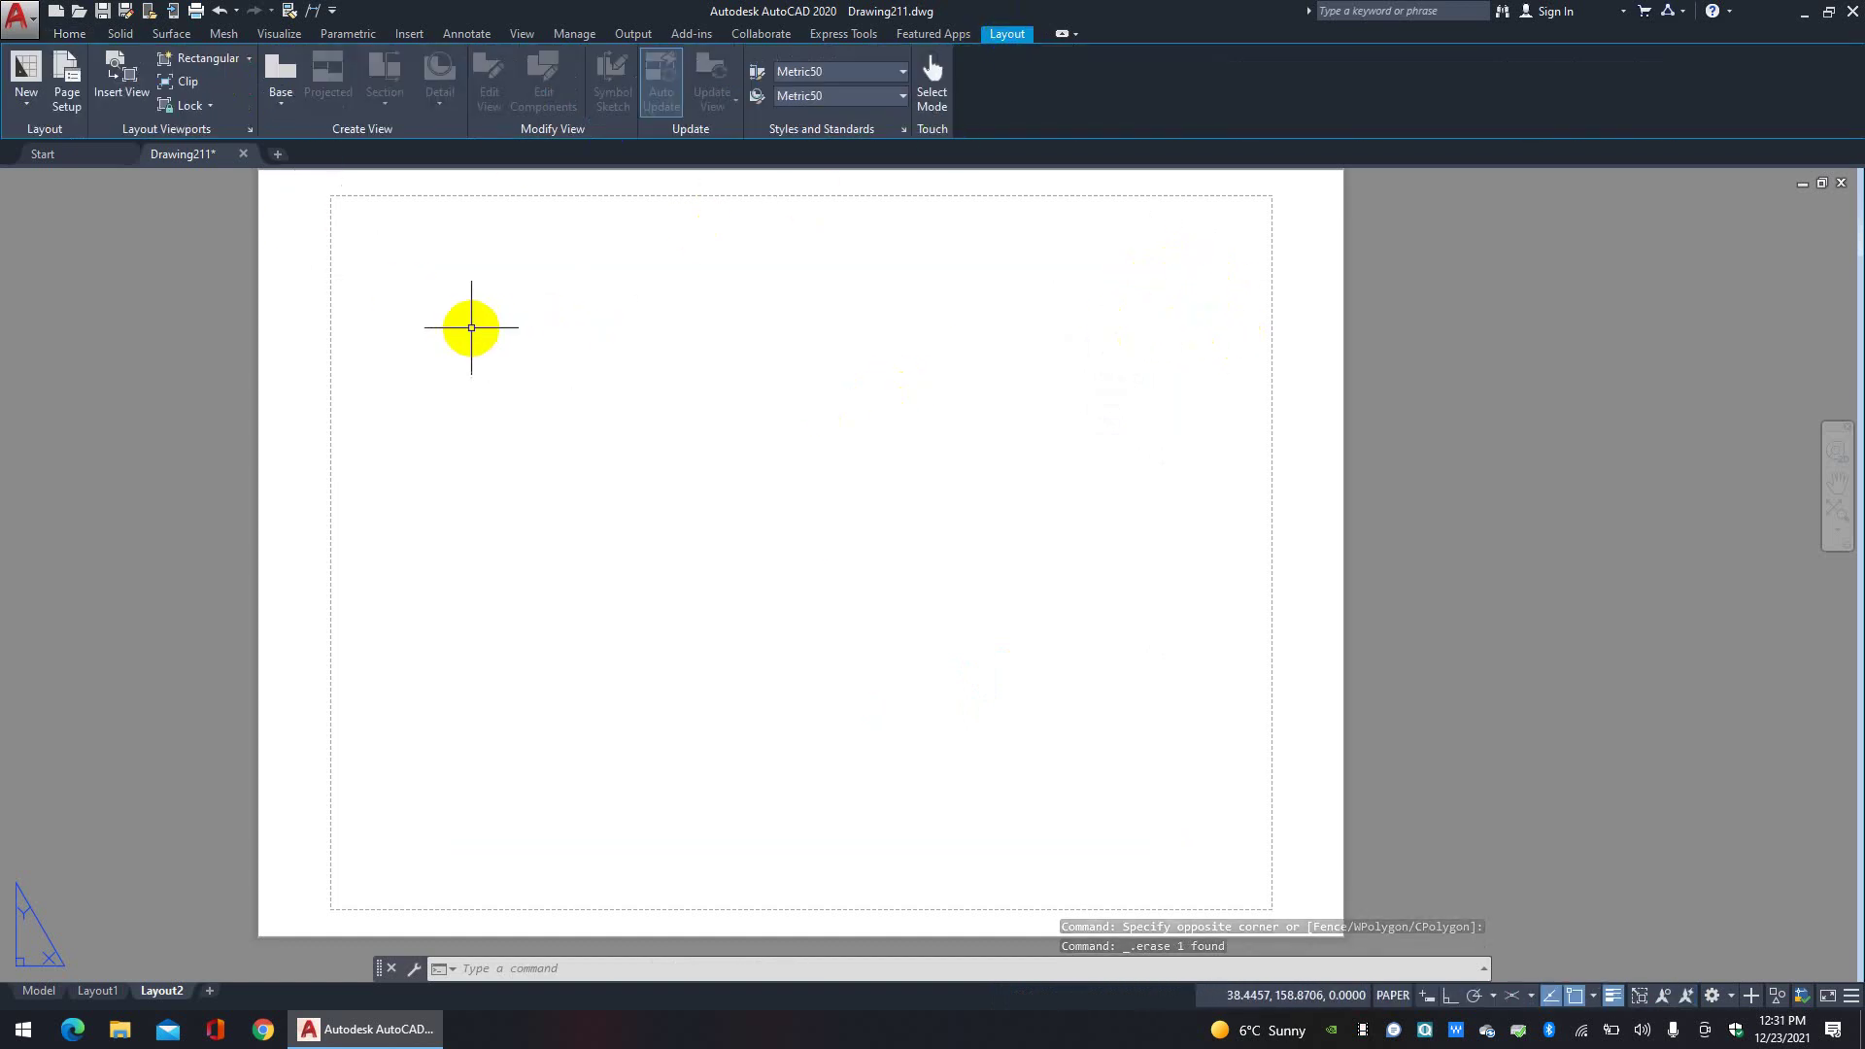
pyautogui.click(280, 102)
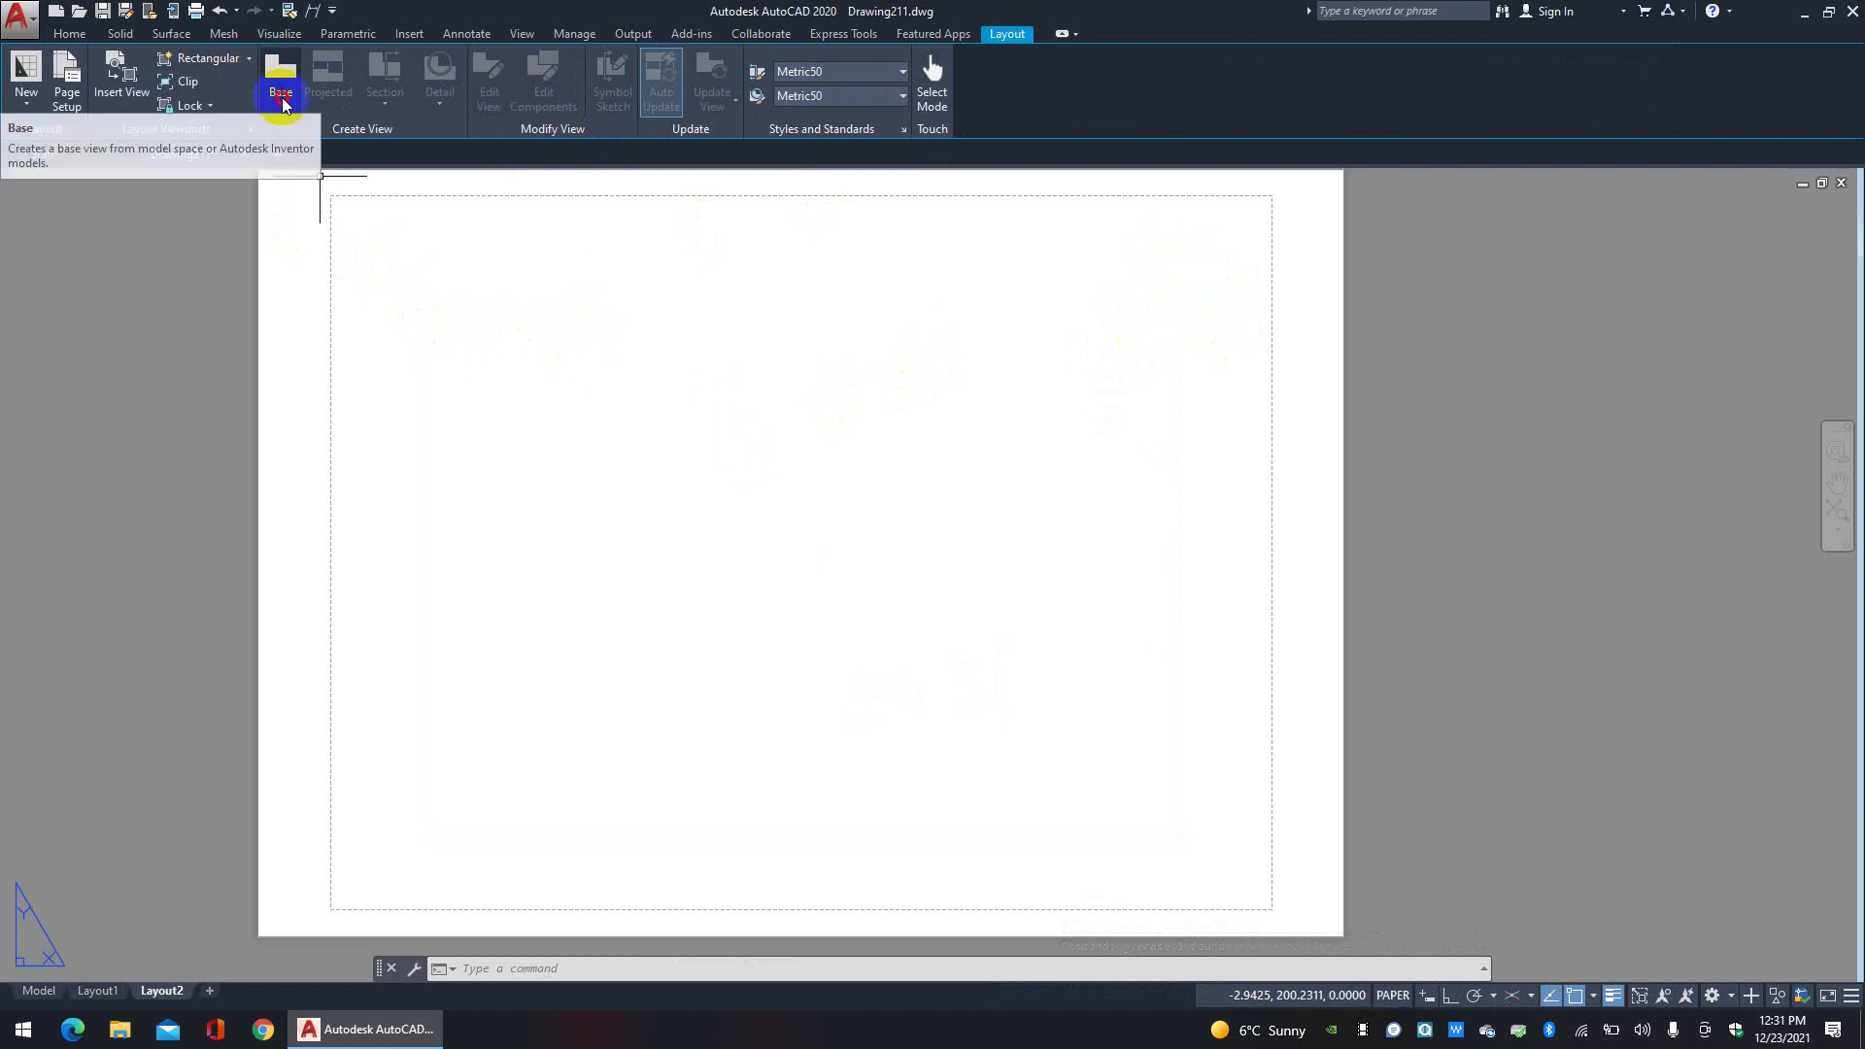
pyautogui.click(281, 101)
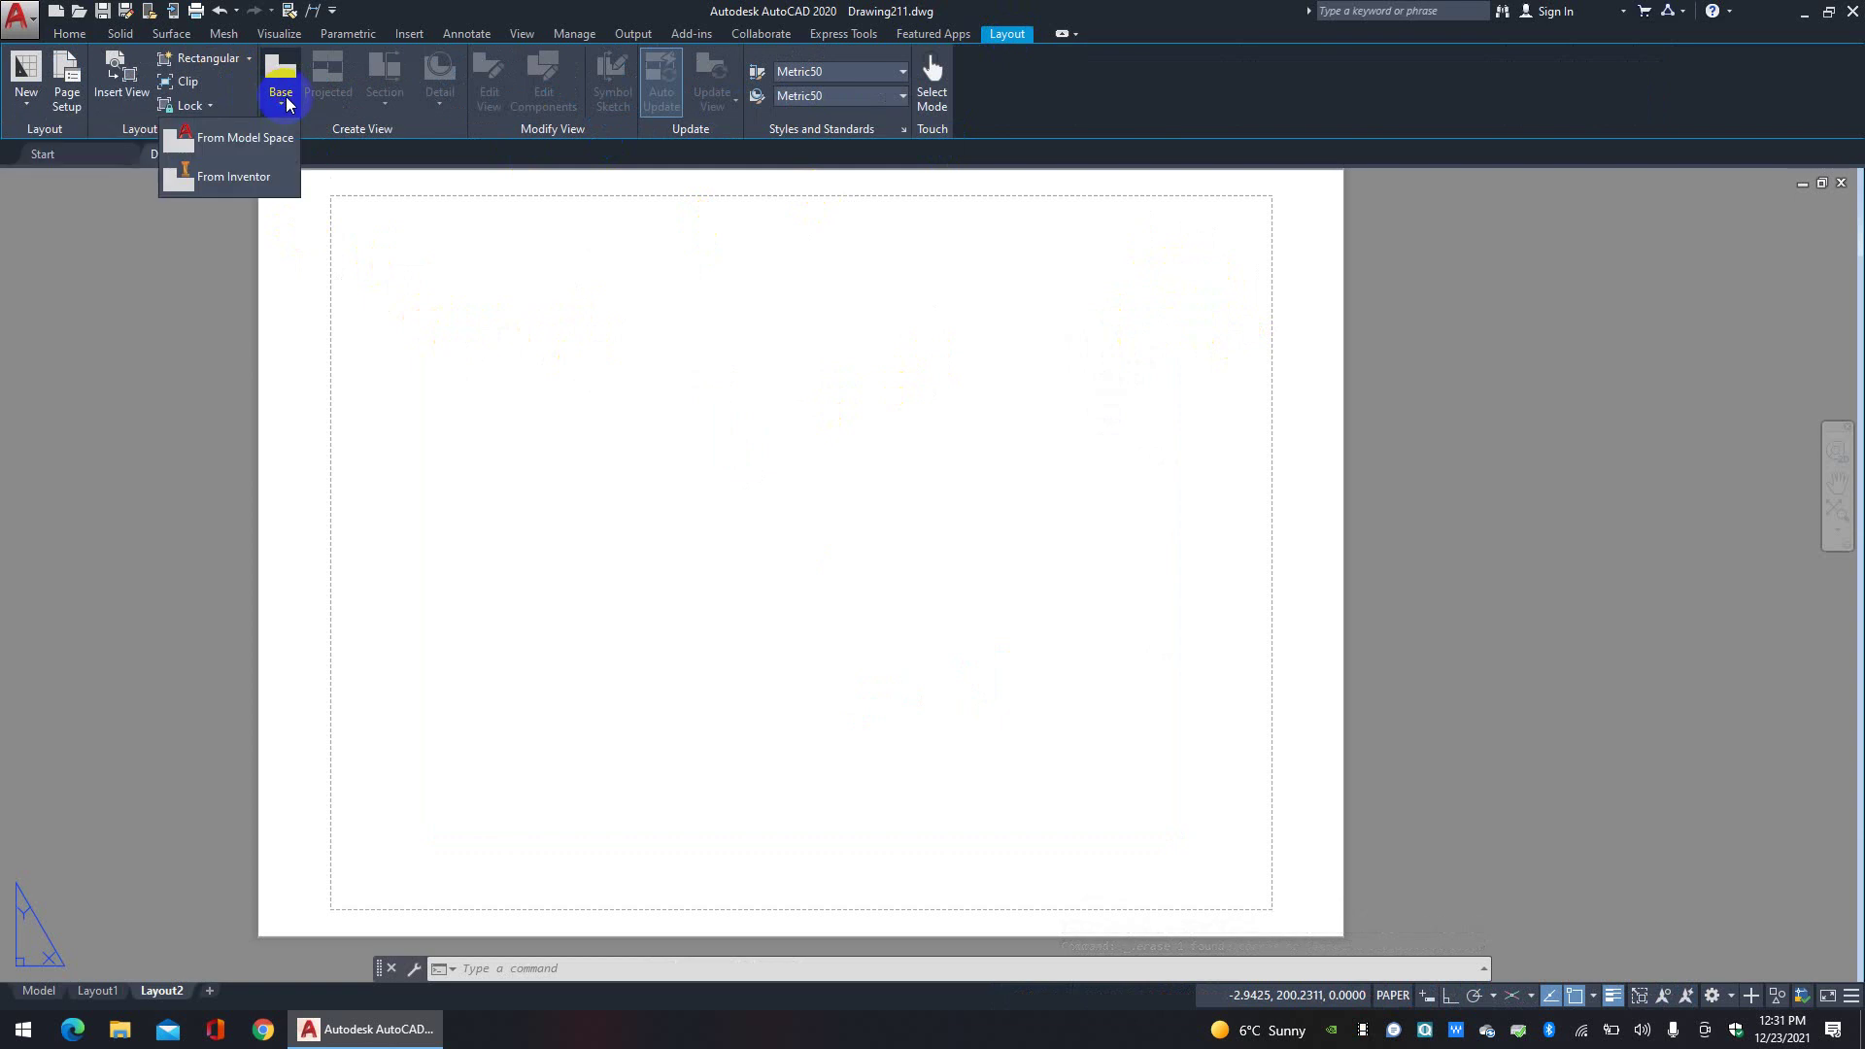
pyautogui.click(271, 145)
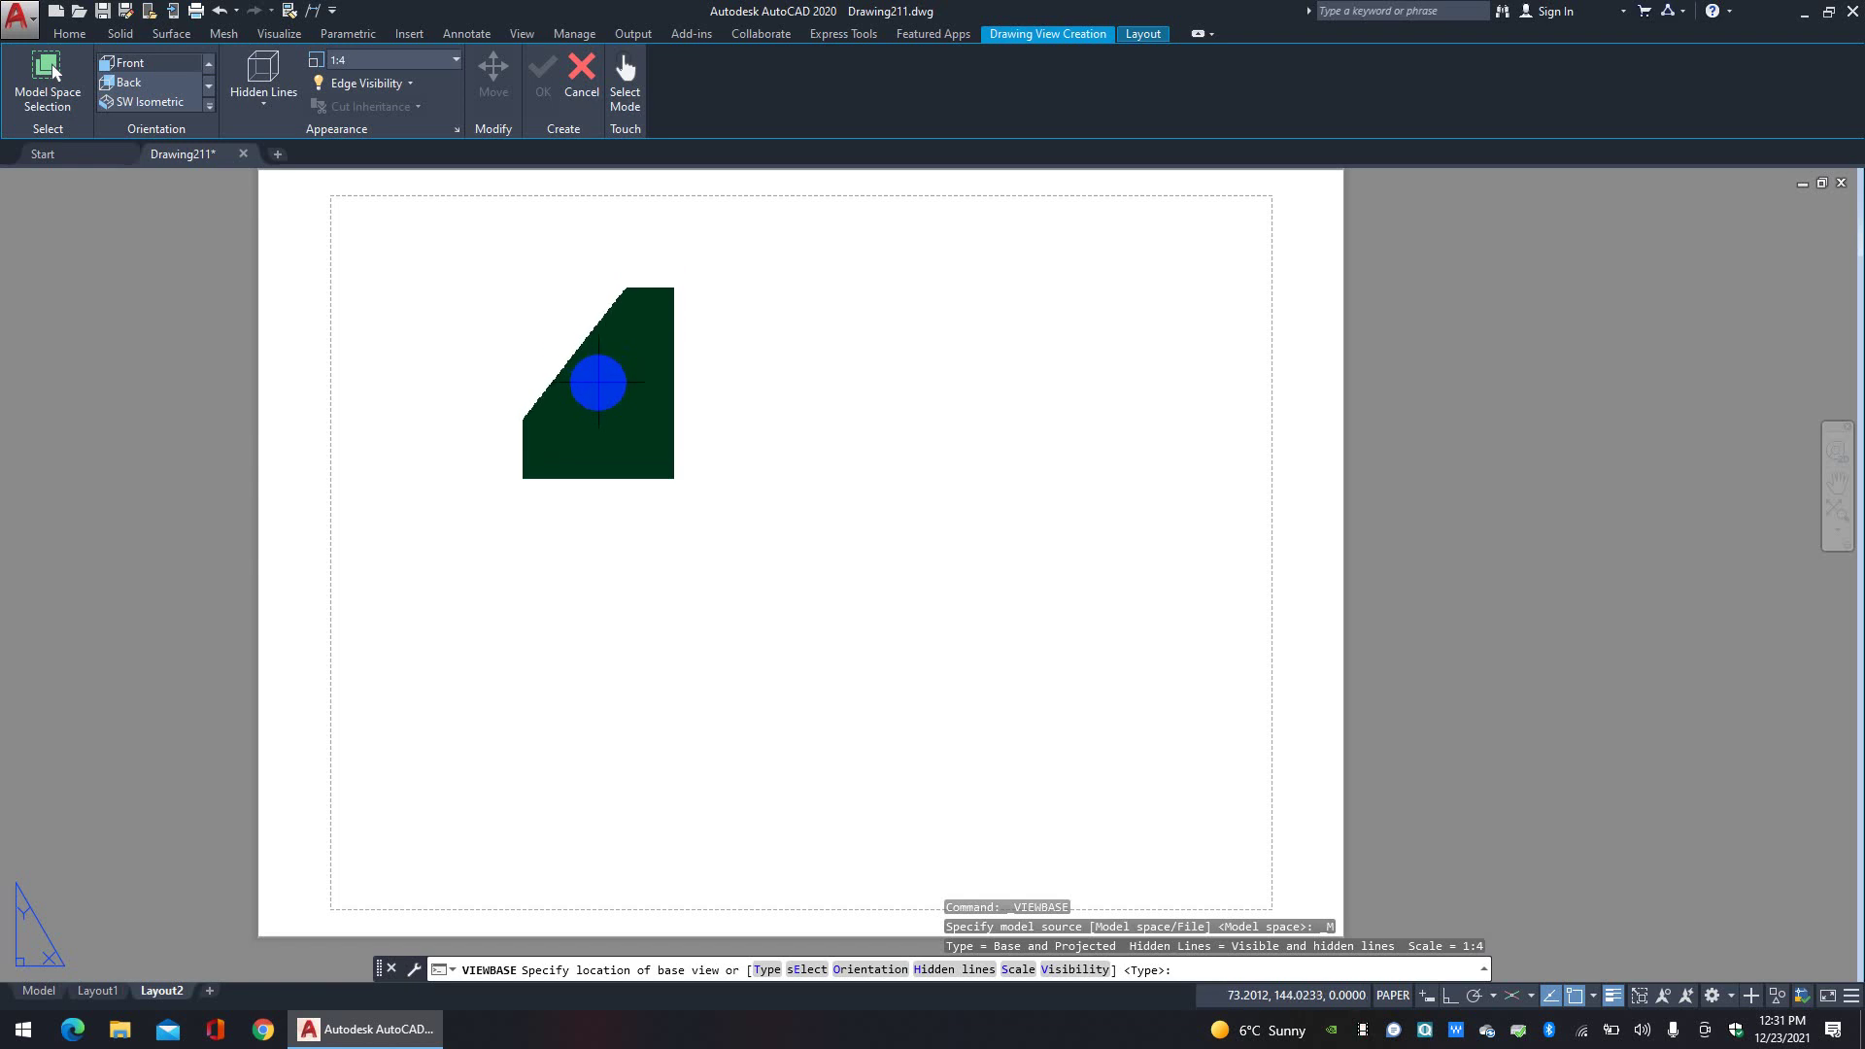
pyautogui.click(601, 388)
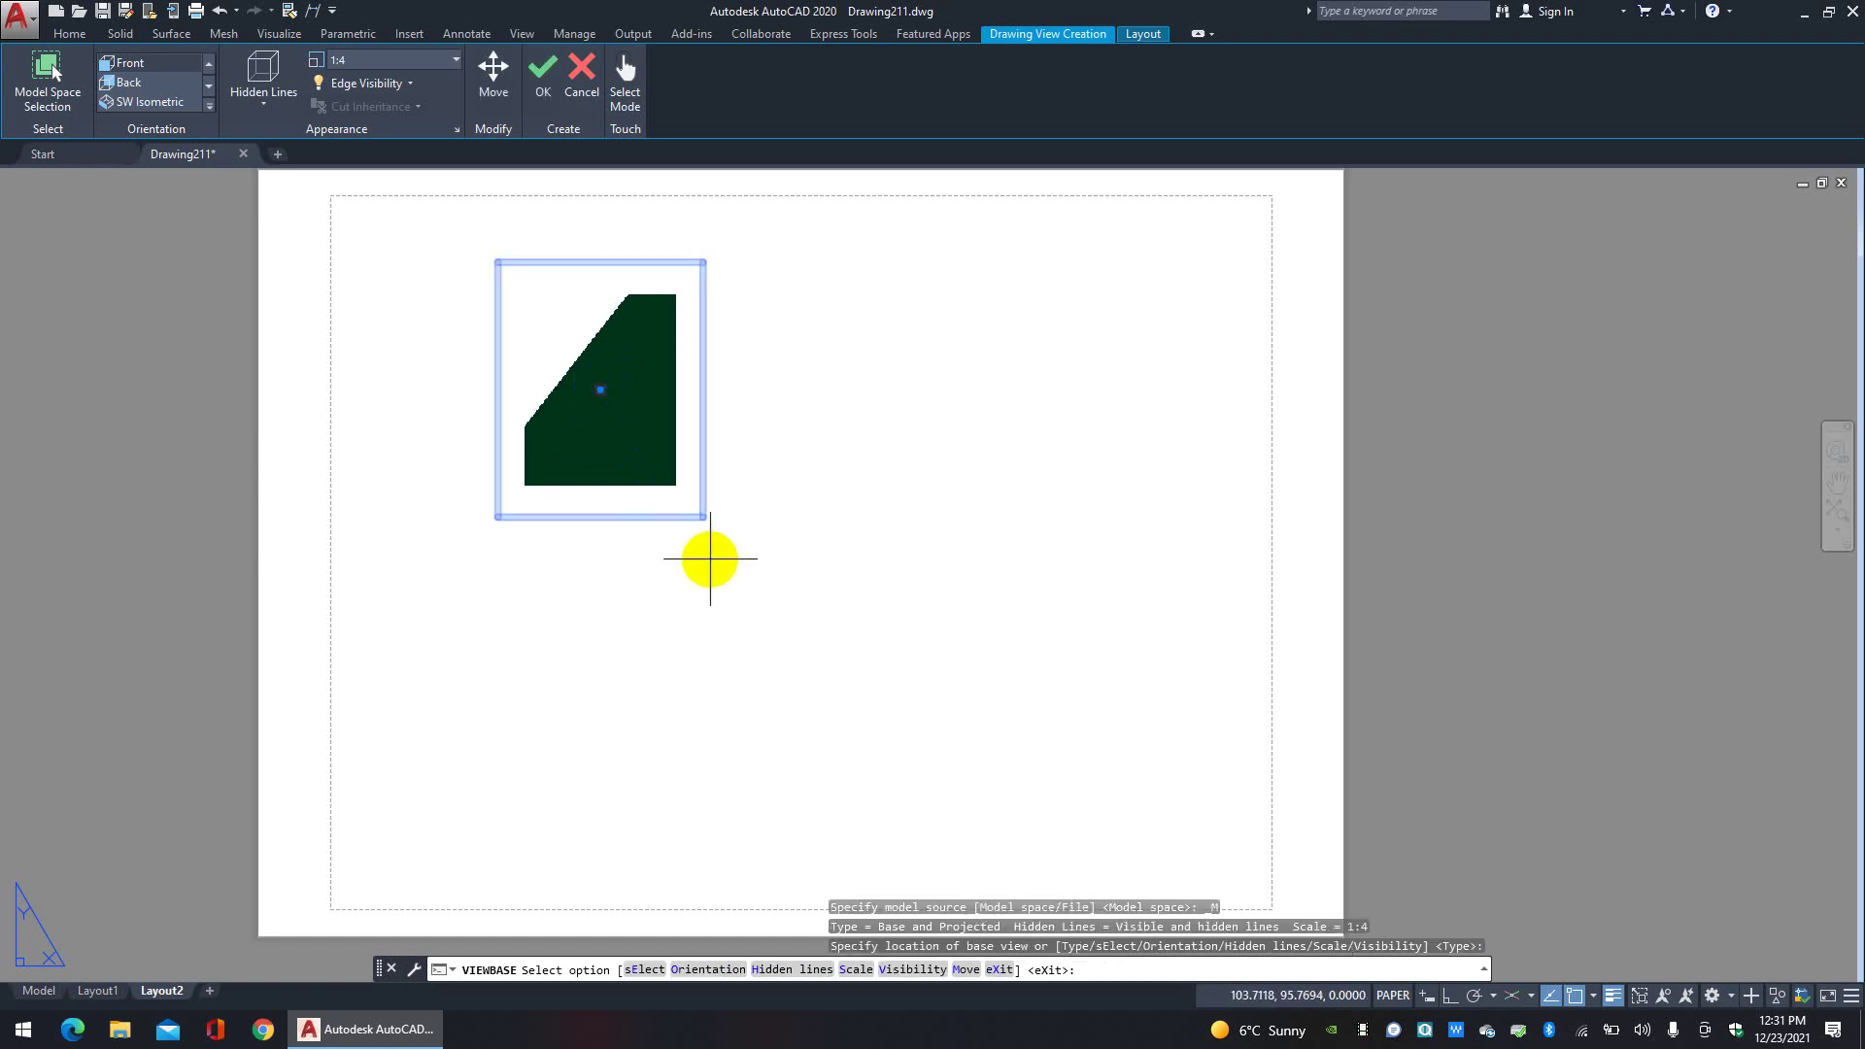
pyautogui.click(540, 68)
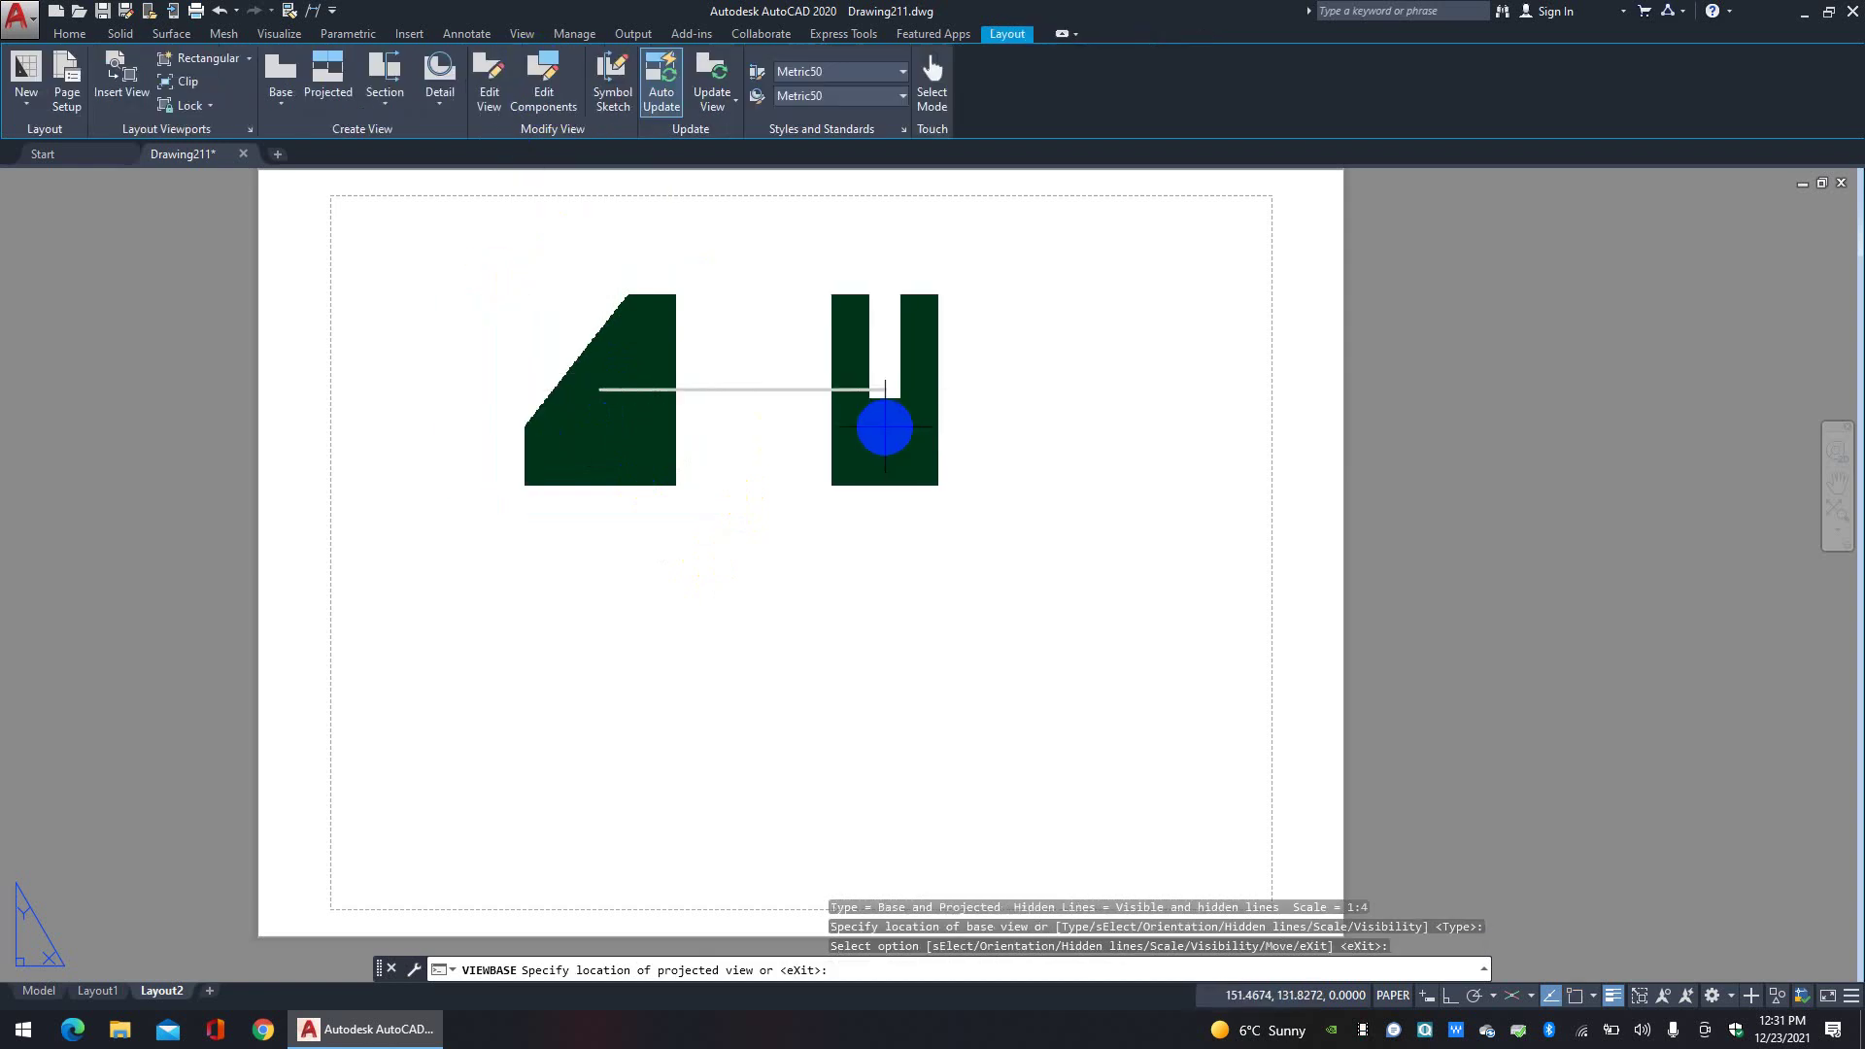
# Step: Place projected views of the base view: side view beside it, top view below it and isometric view diagonally below
pyautogui.click(884, 428)
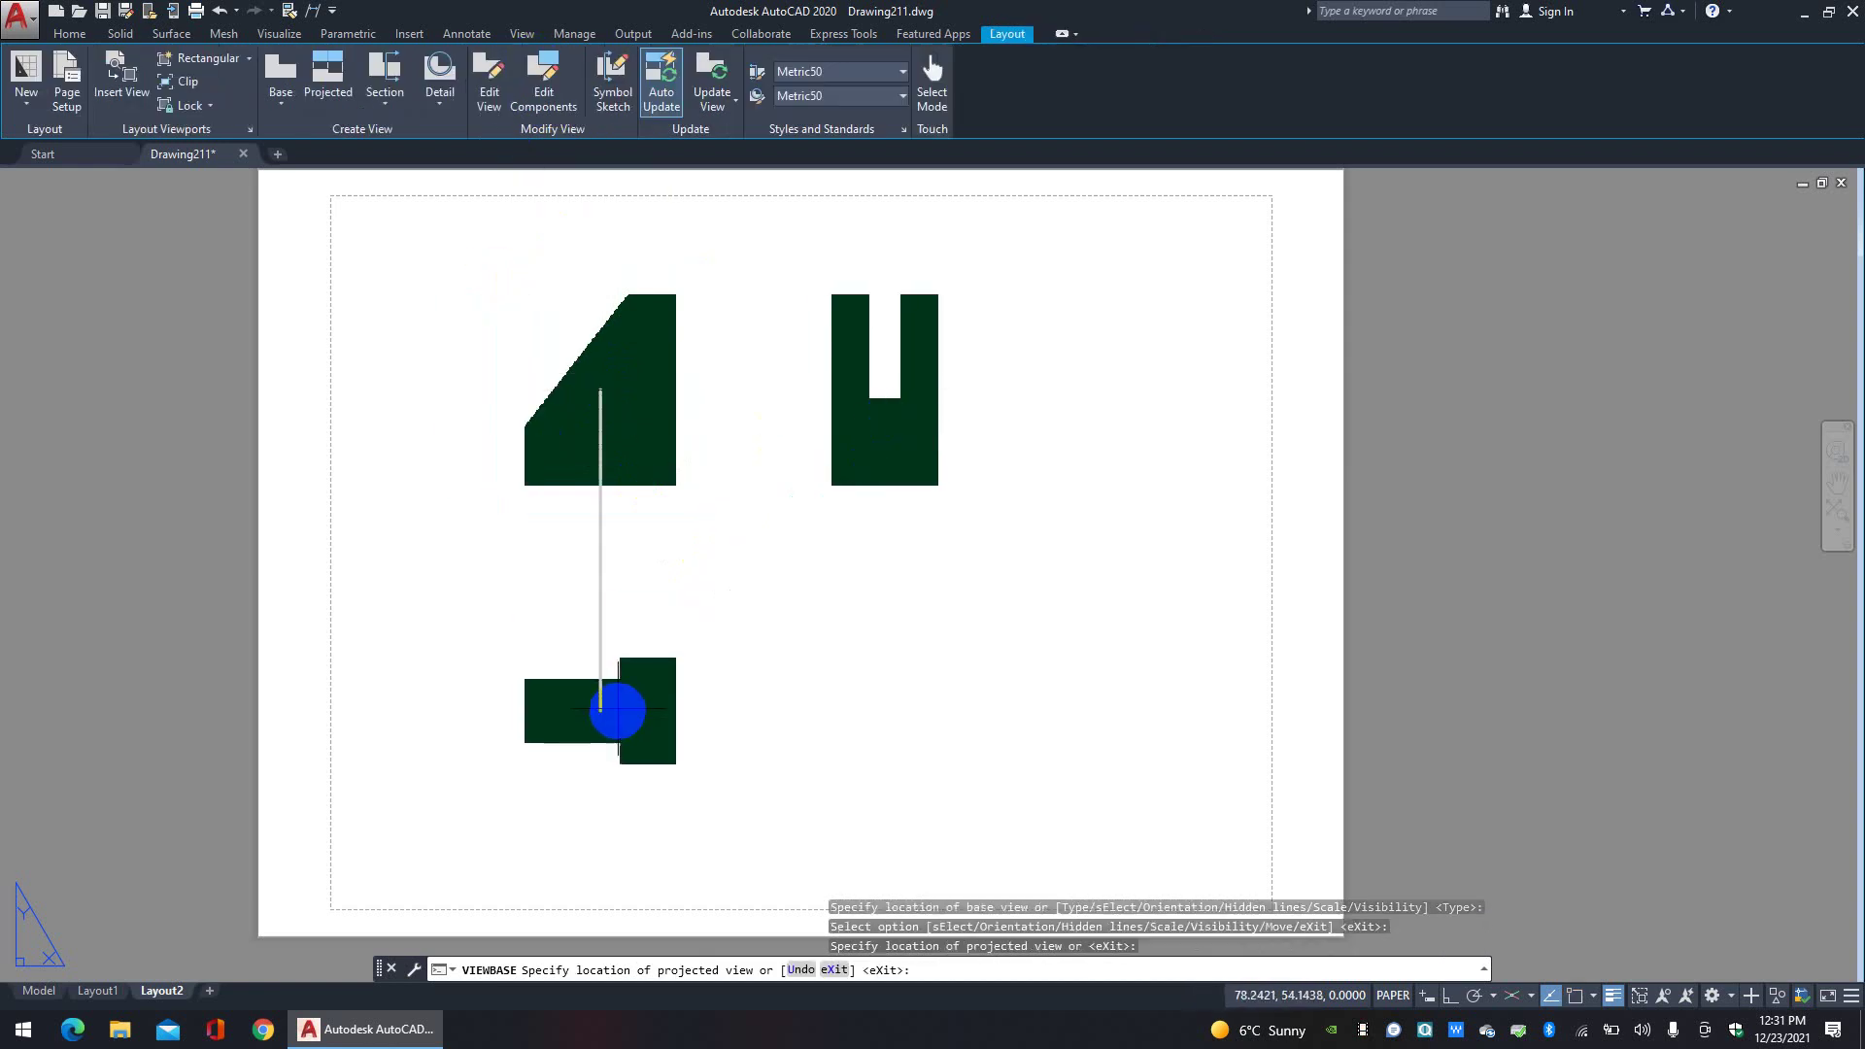
pyautogui.rightClick(1030, 582)
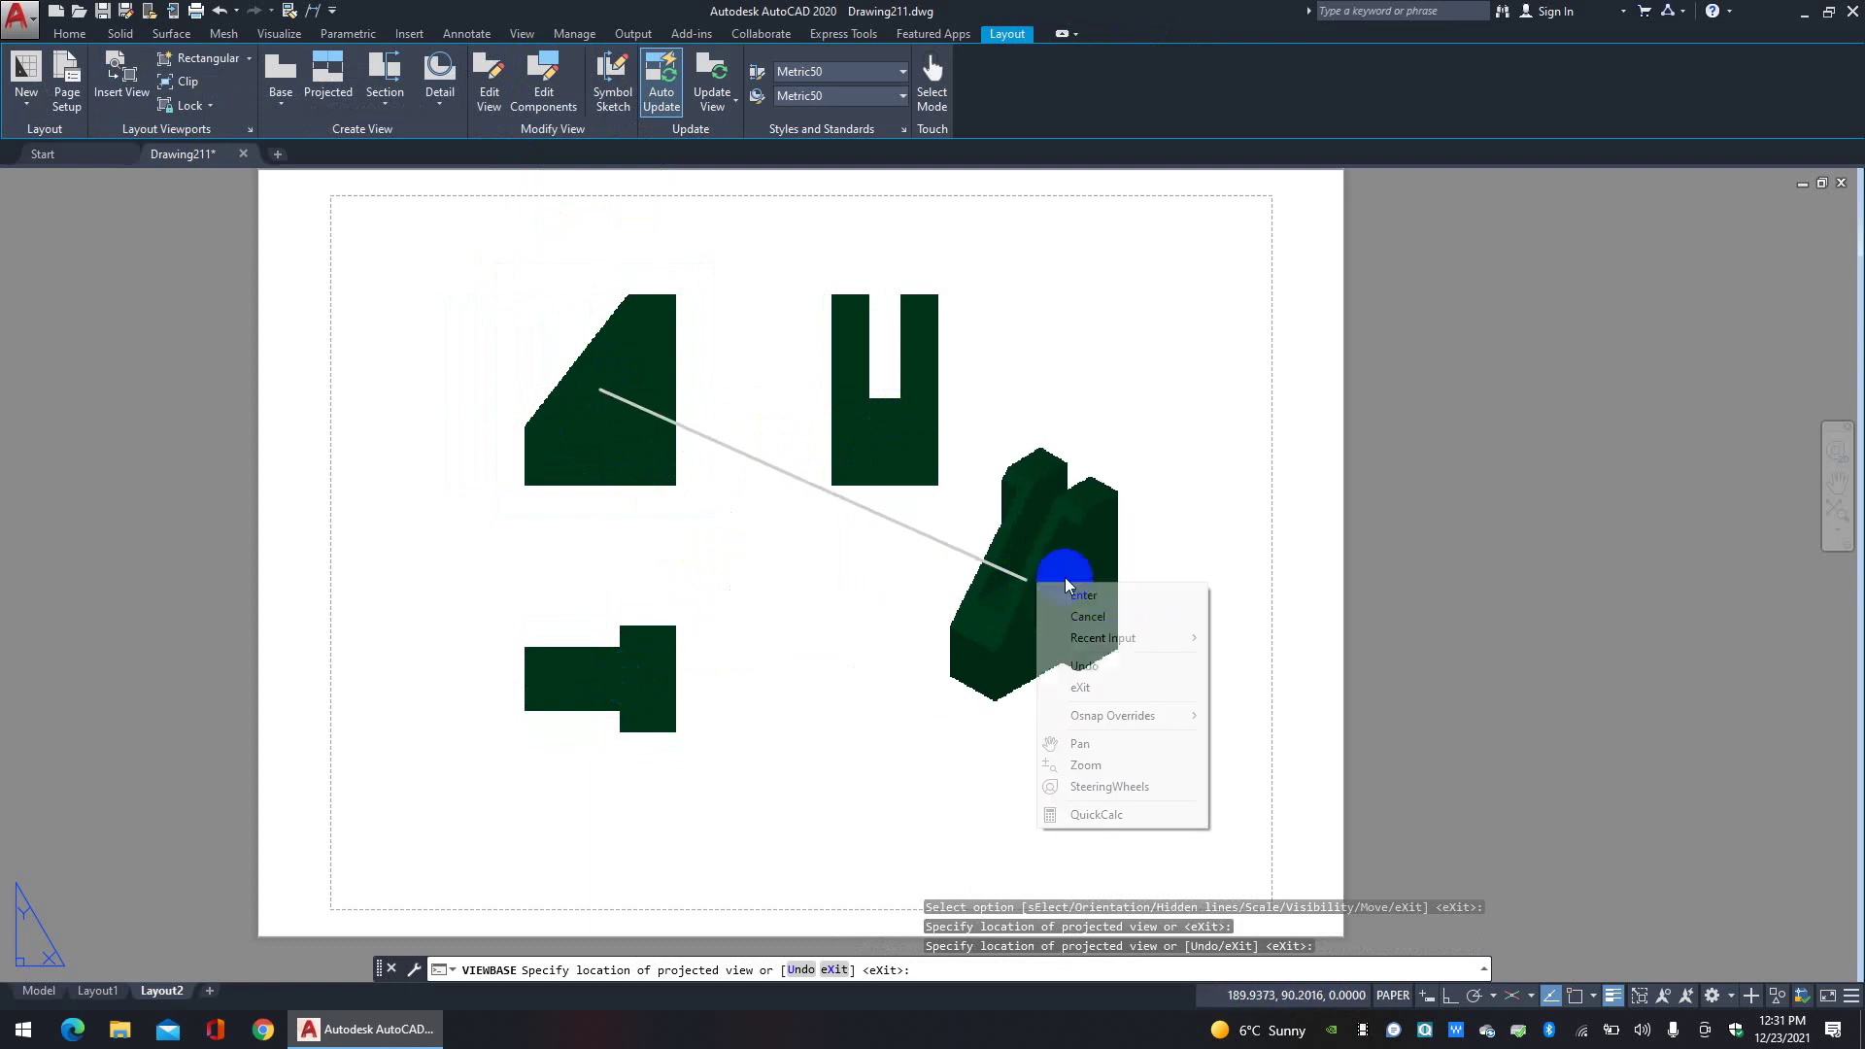
pyautogui.click(976, 657)
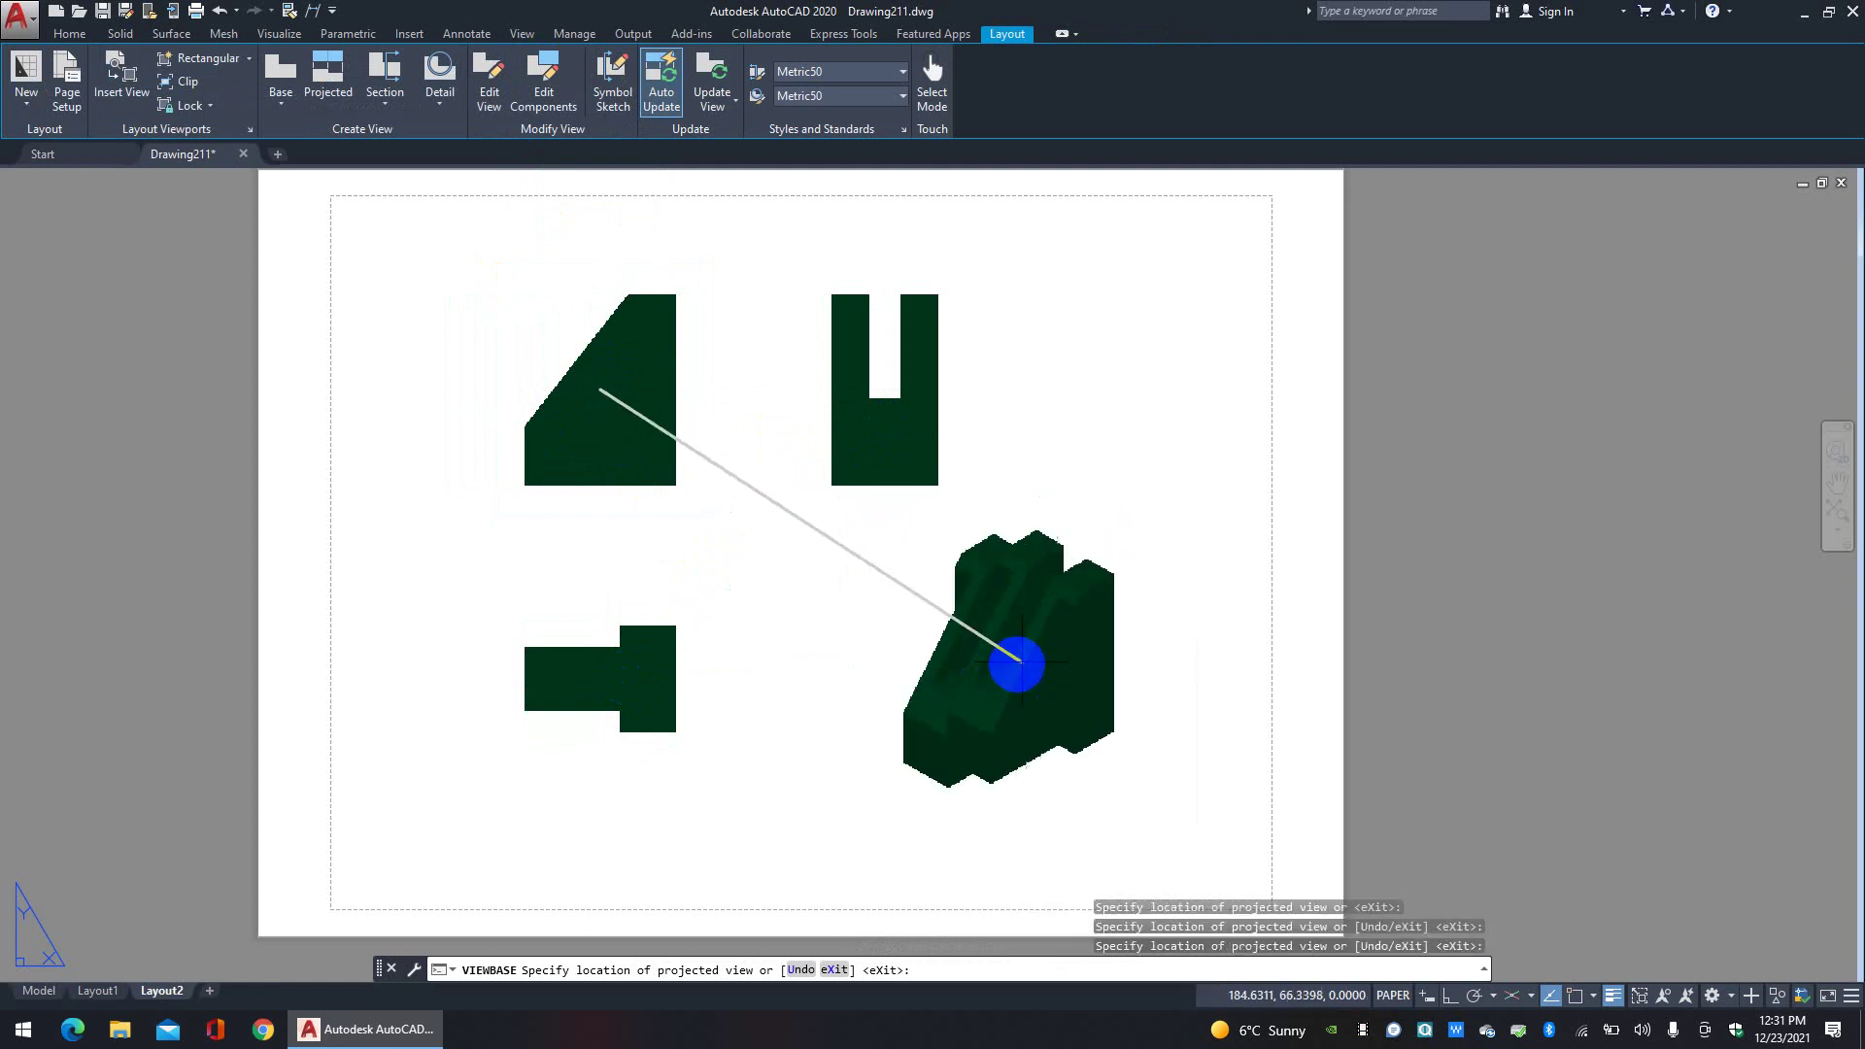
pyautogui.rightClick(1132, 511)
pyautogui.click(1173, 521)
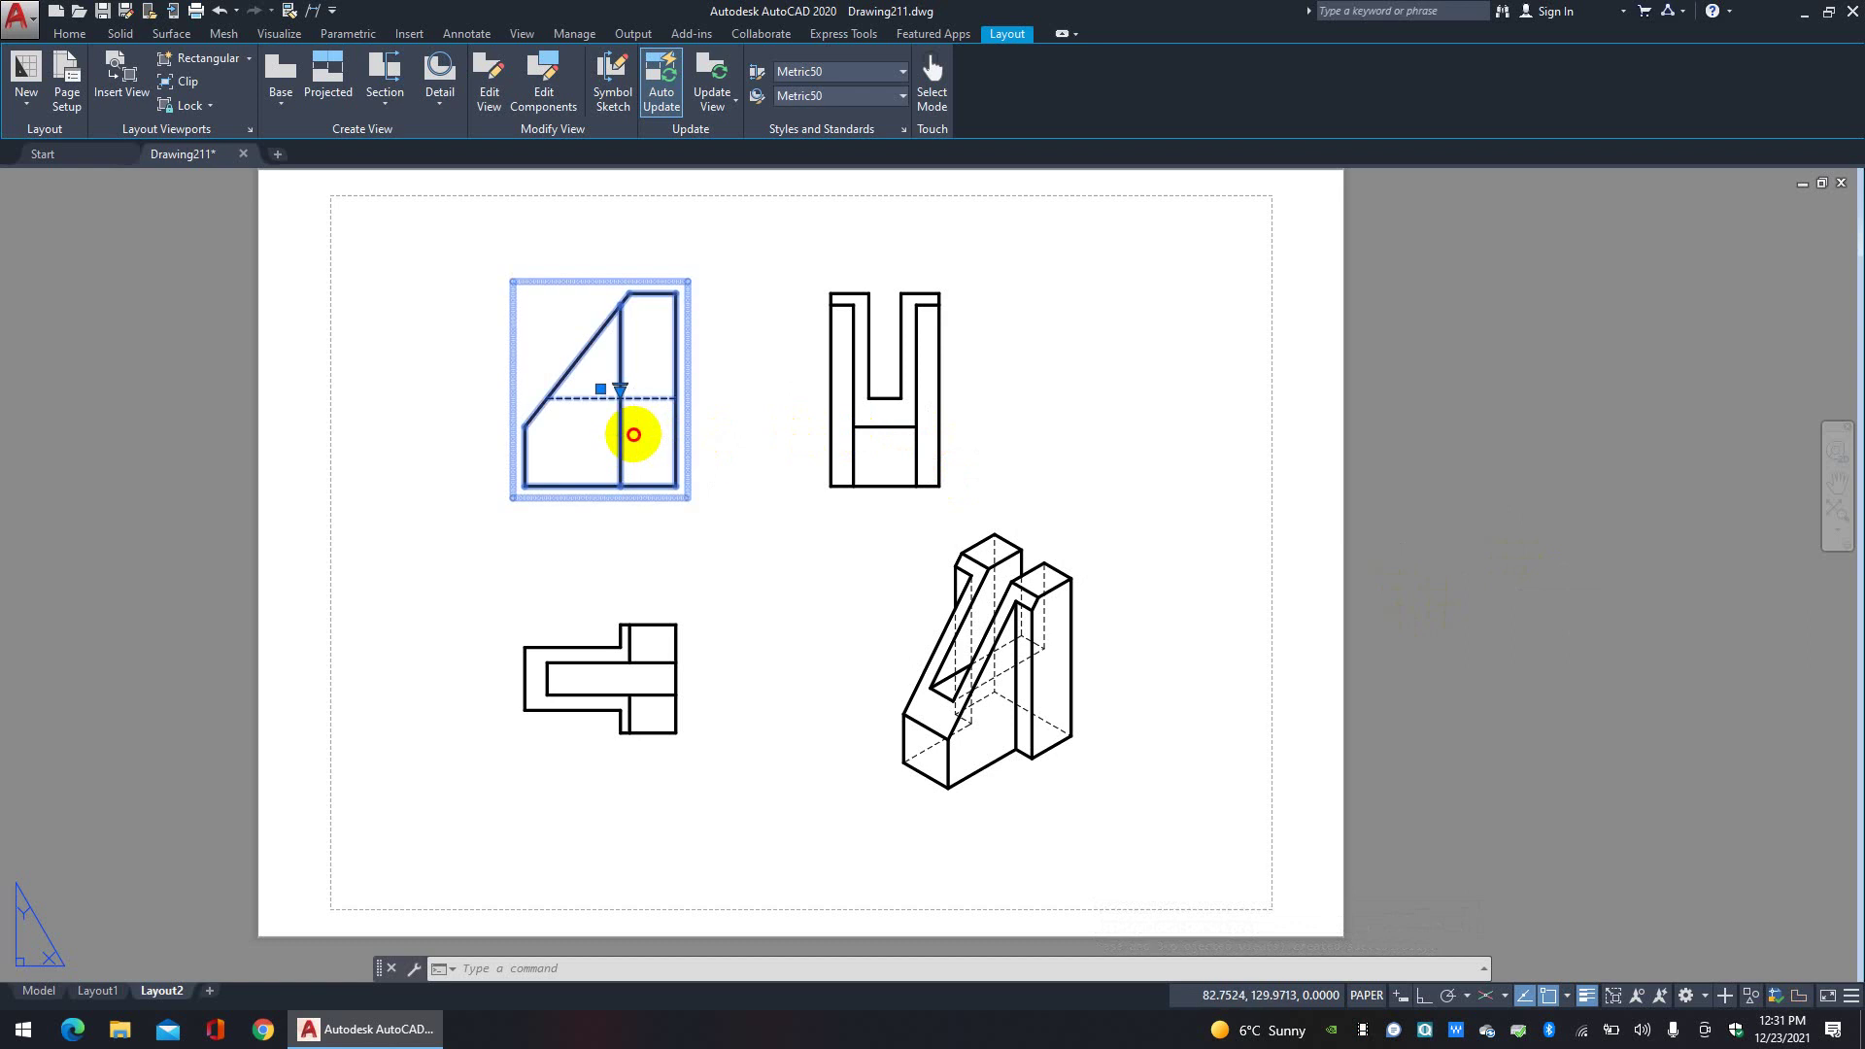
# Step: Edit the base view and set its scale to 1:2
pyautogui.doubleClick(636, 433)
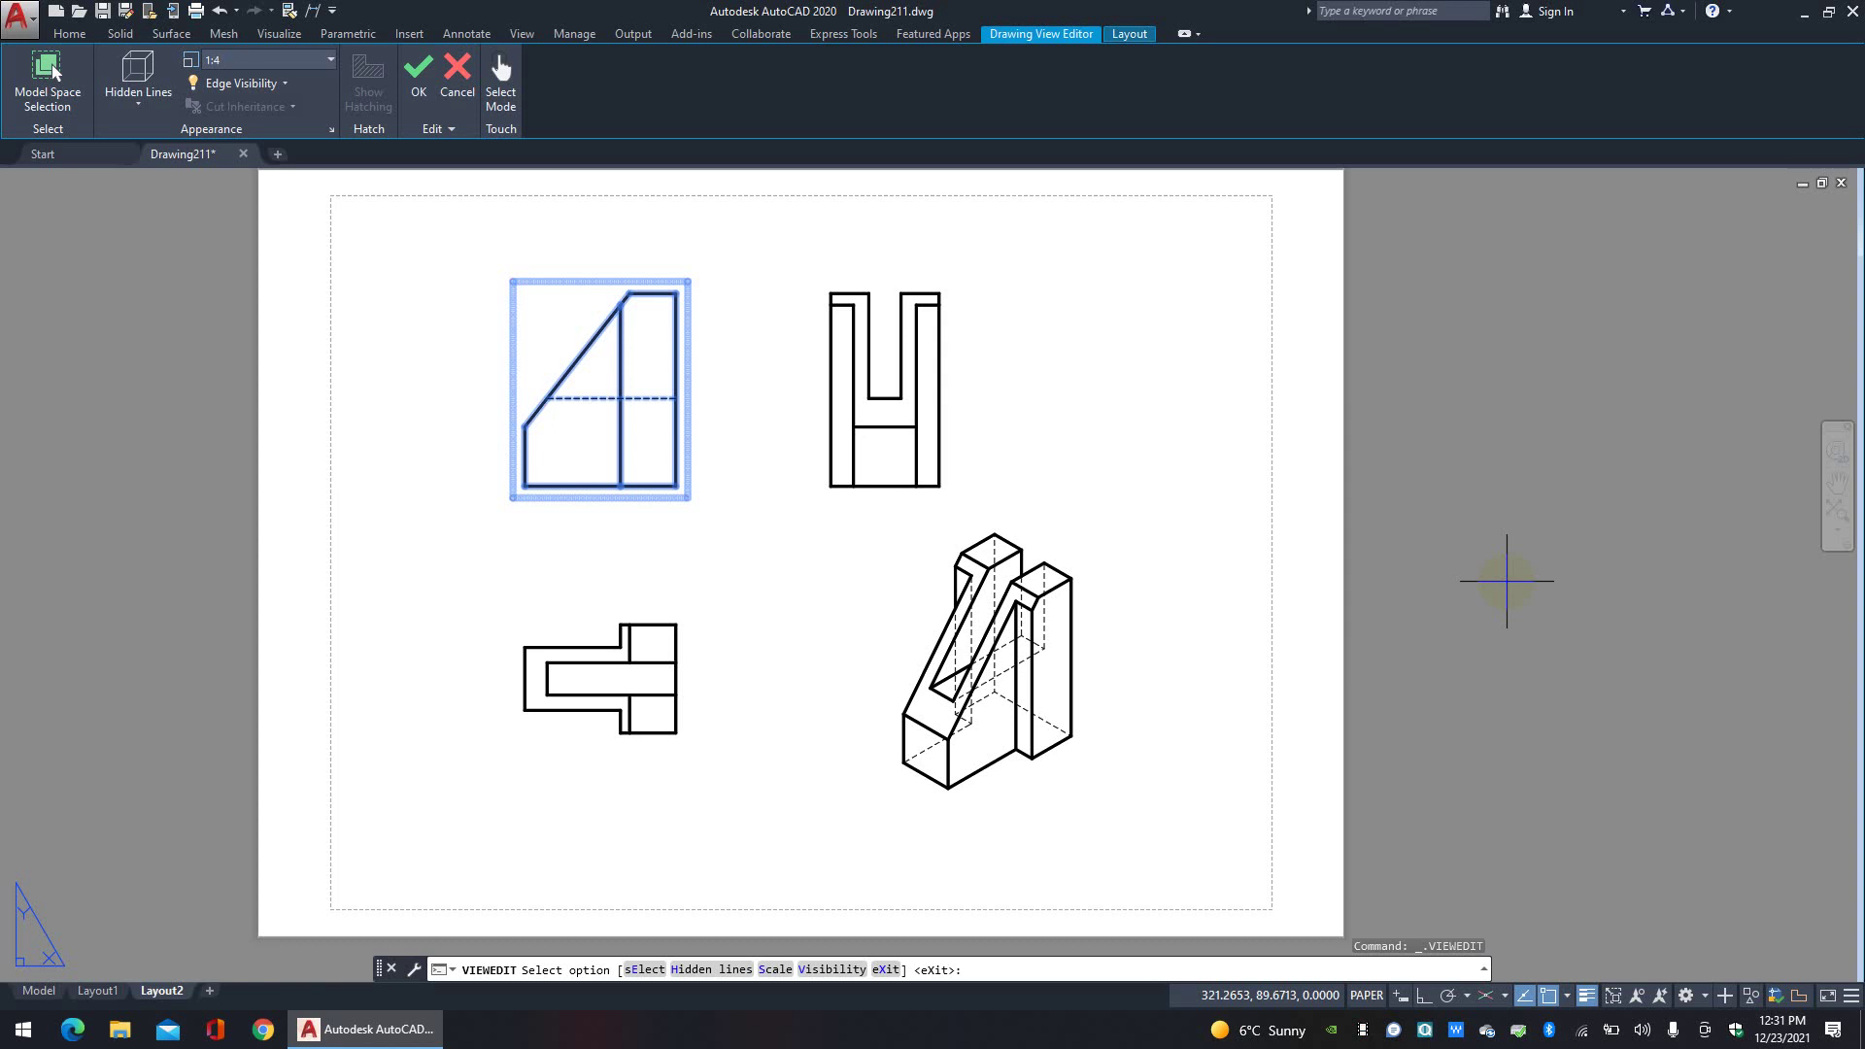
pyautogui.click(281, 57)
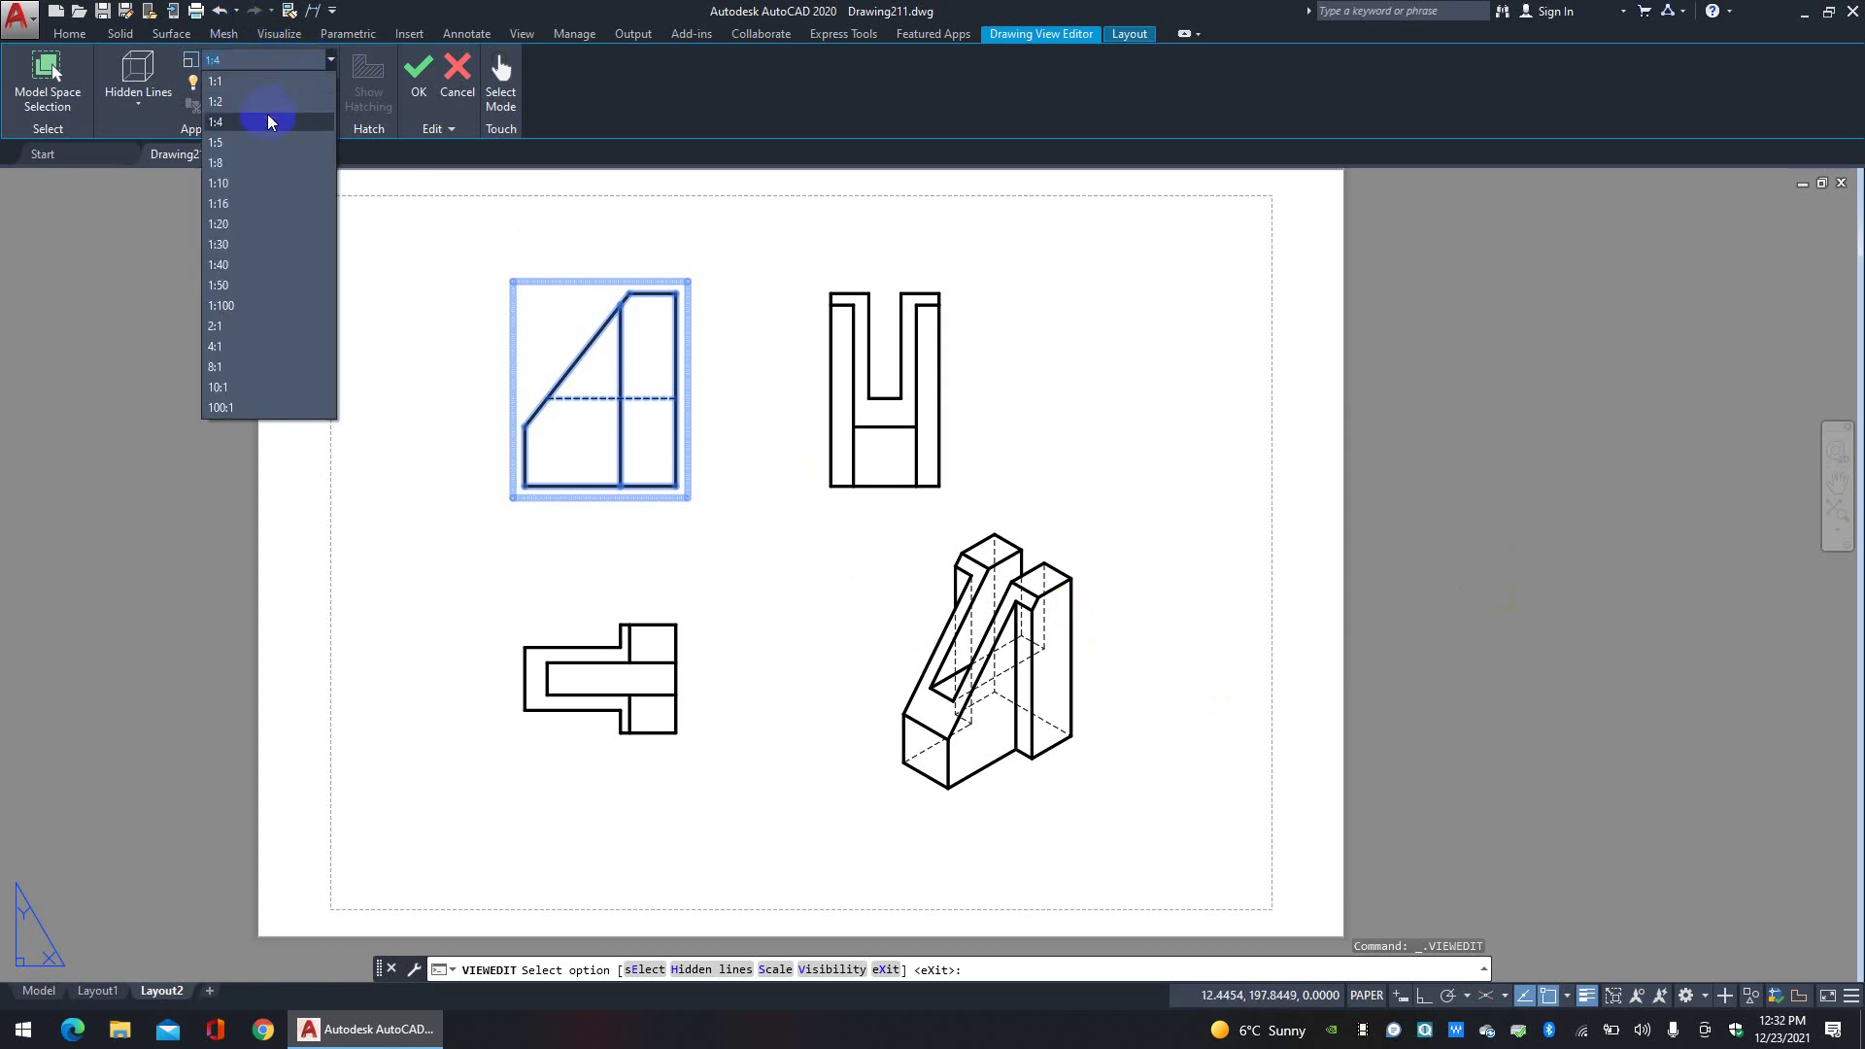
pyautogui.click(258, 101)
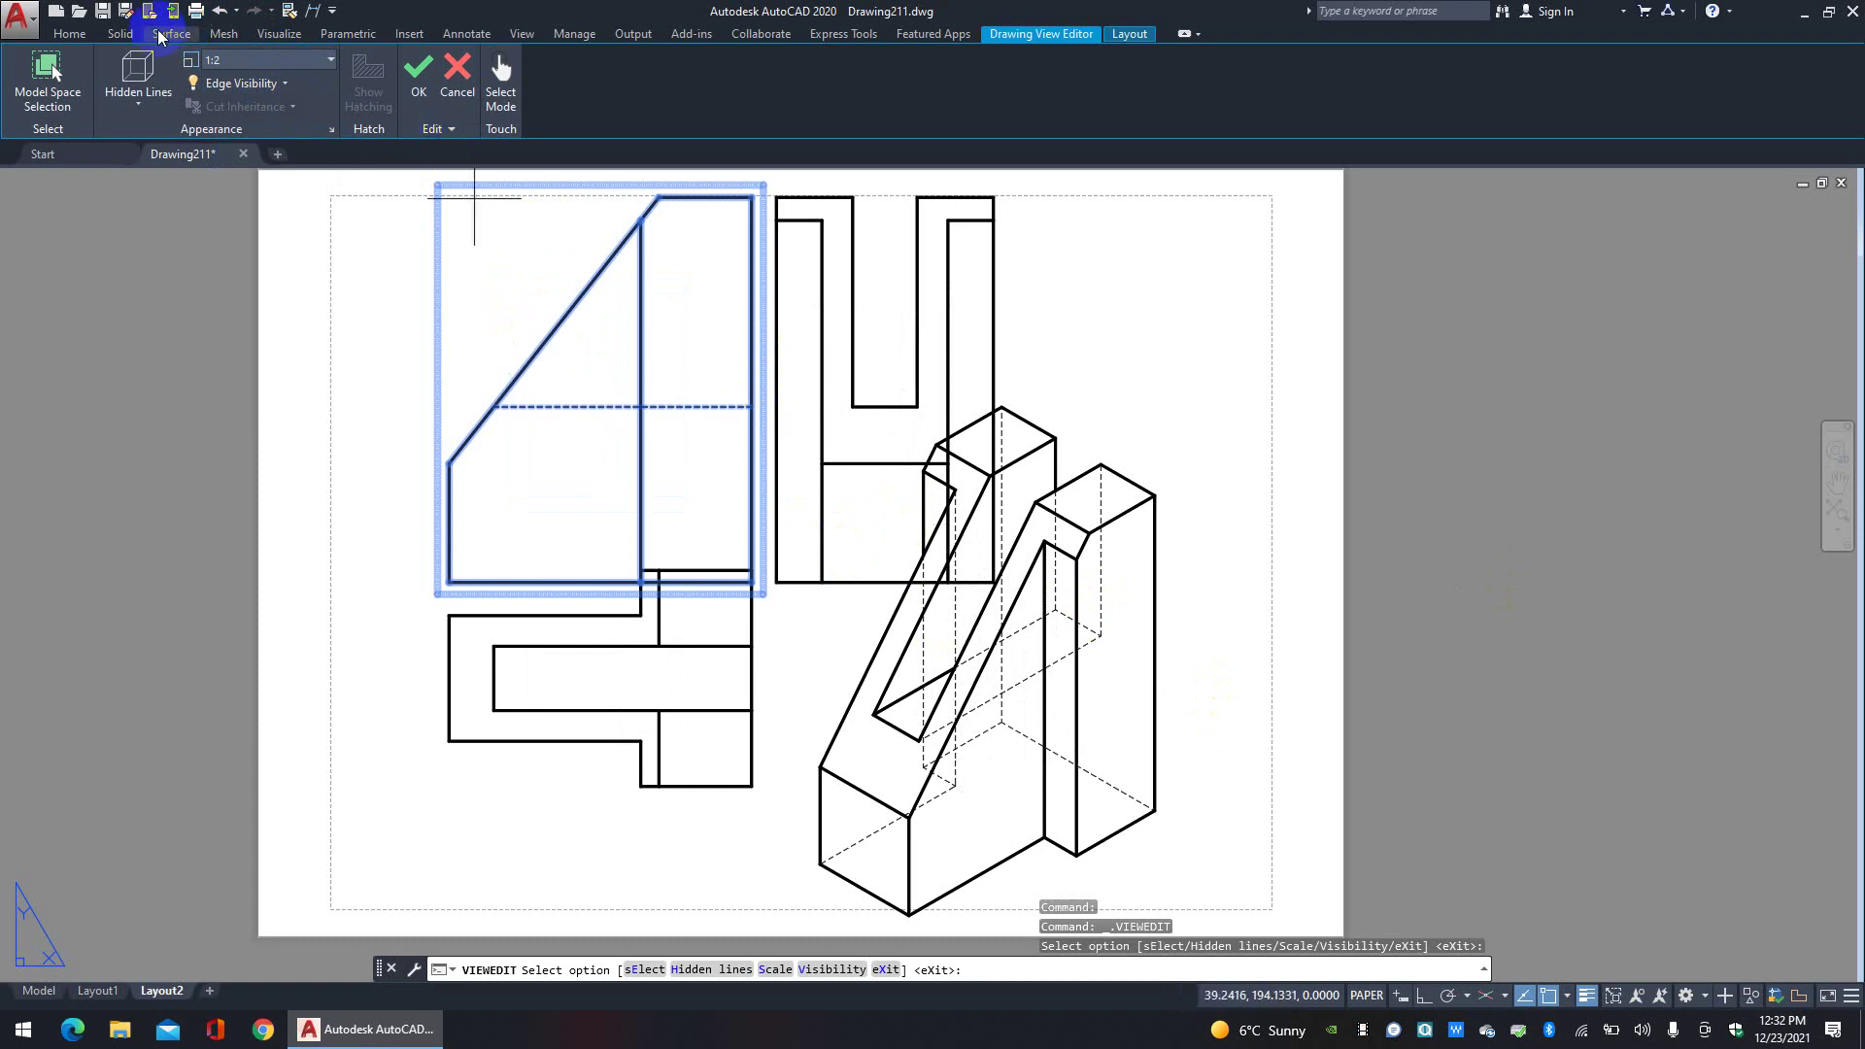
# Step: Set the base view's scale back to 1:4 and finish editing the view
pyautogui.click(272, 81)
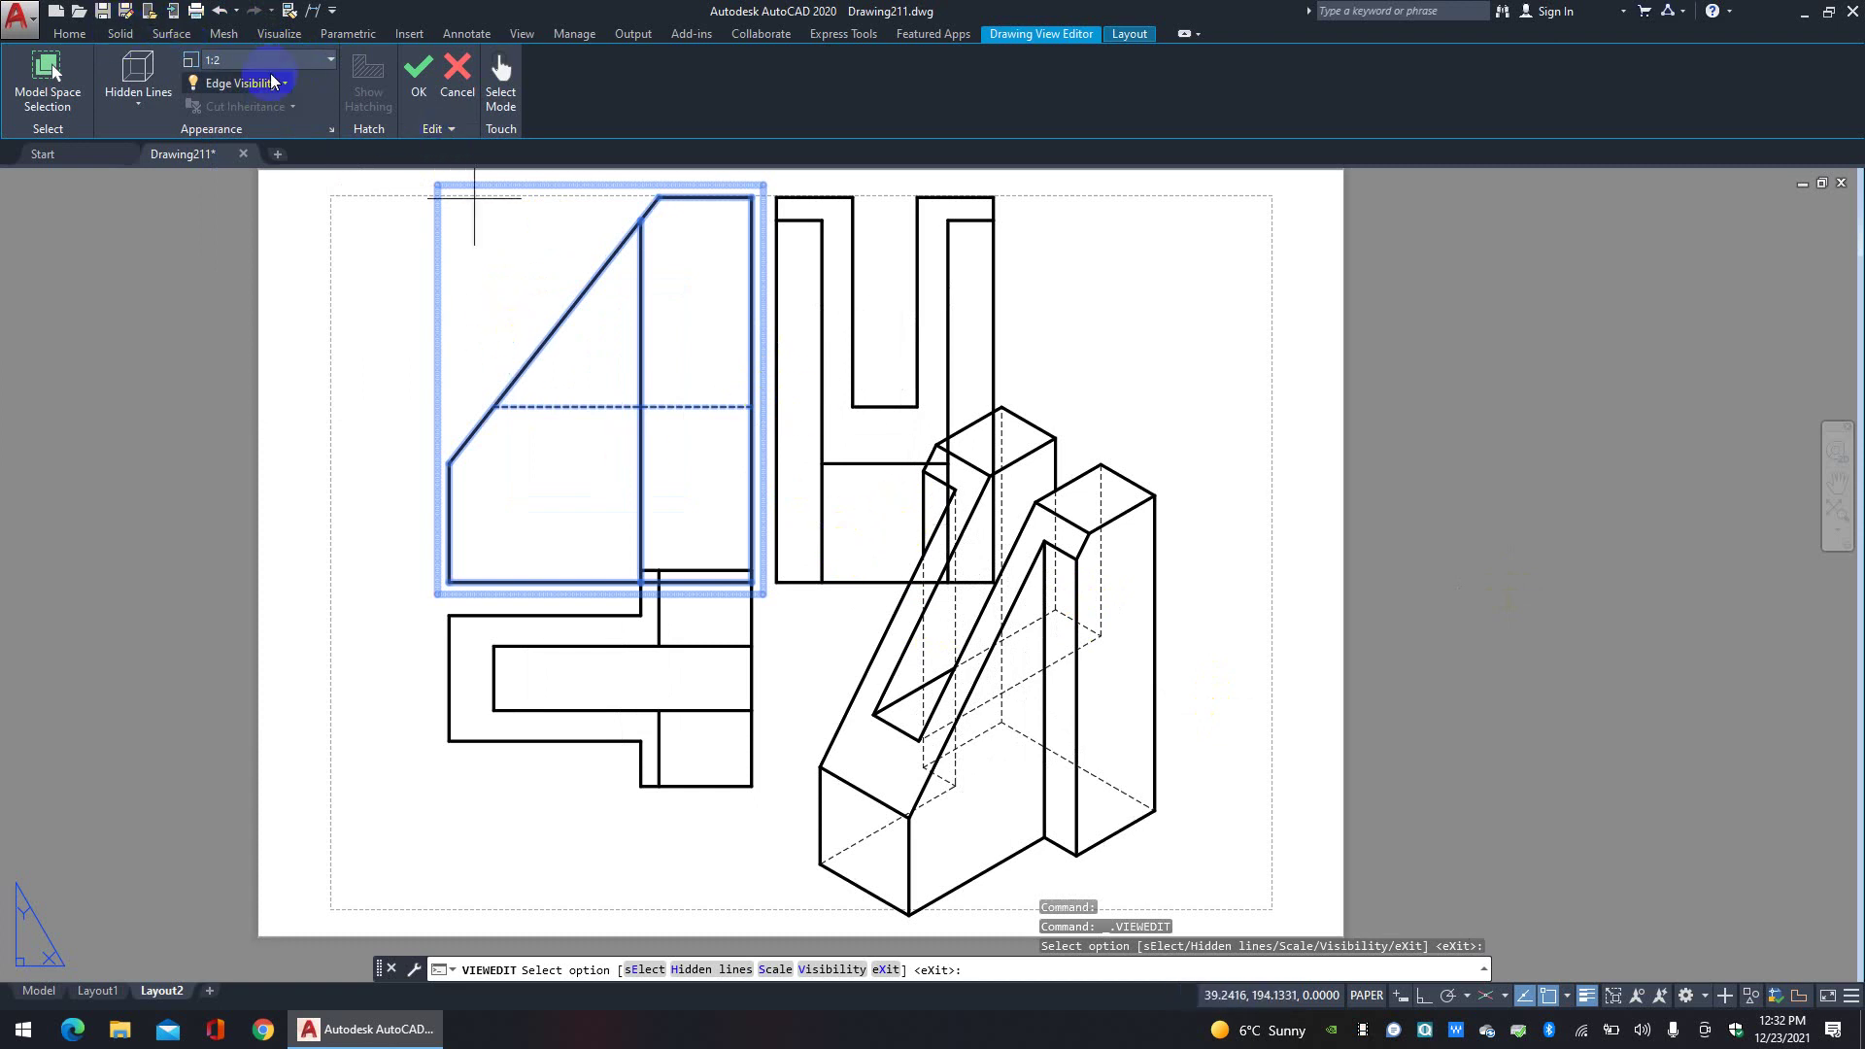
pyautogui.click(334, 68)
pyautogui.click(248, 116)
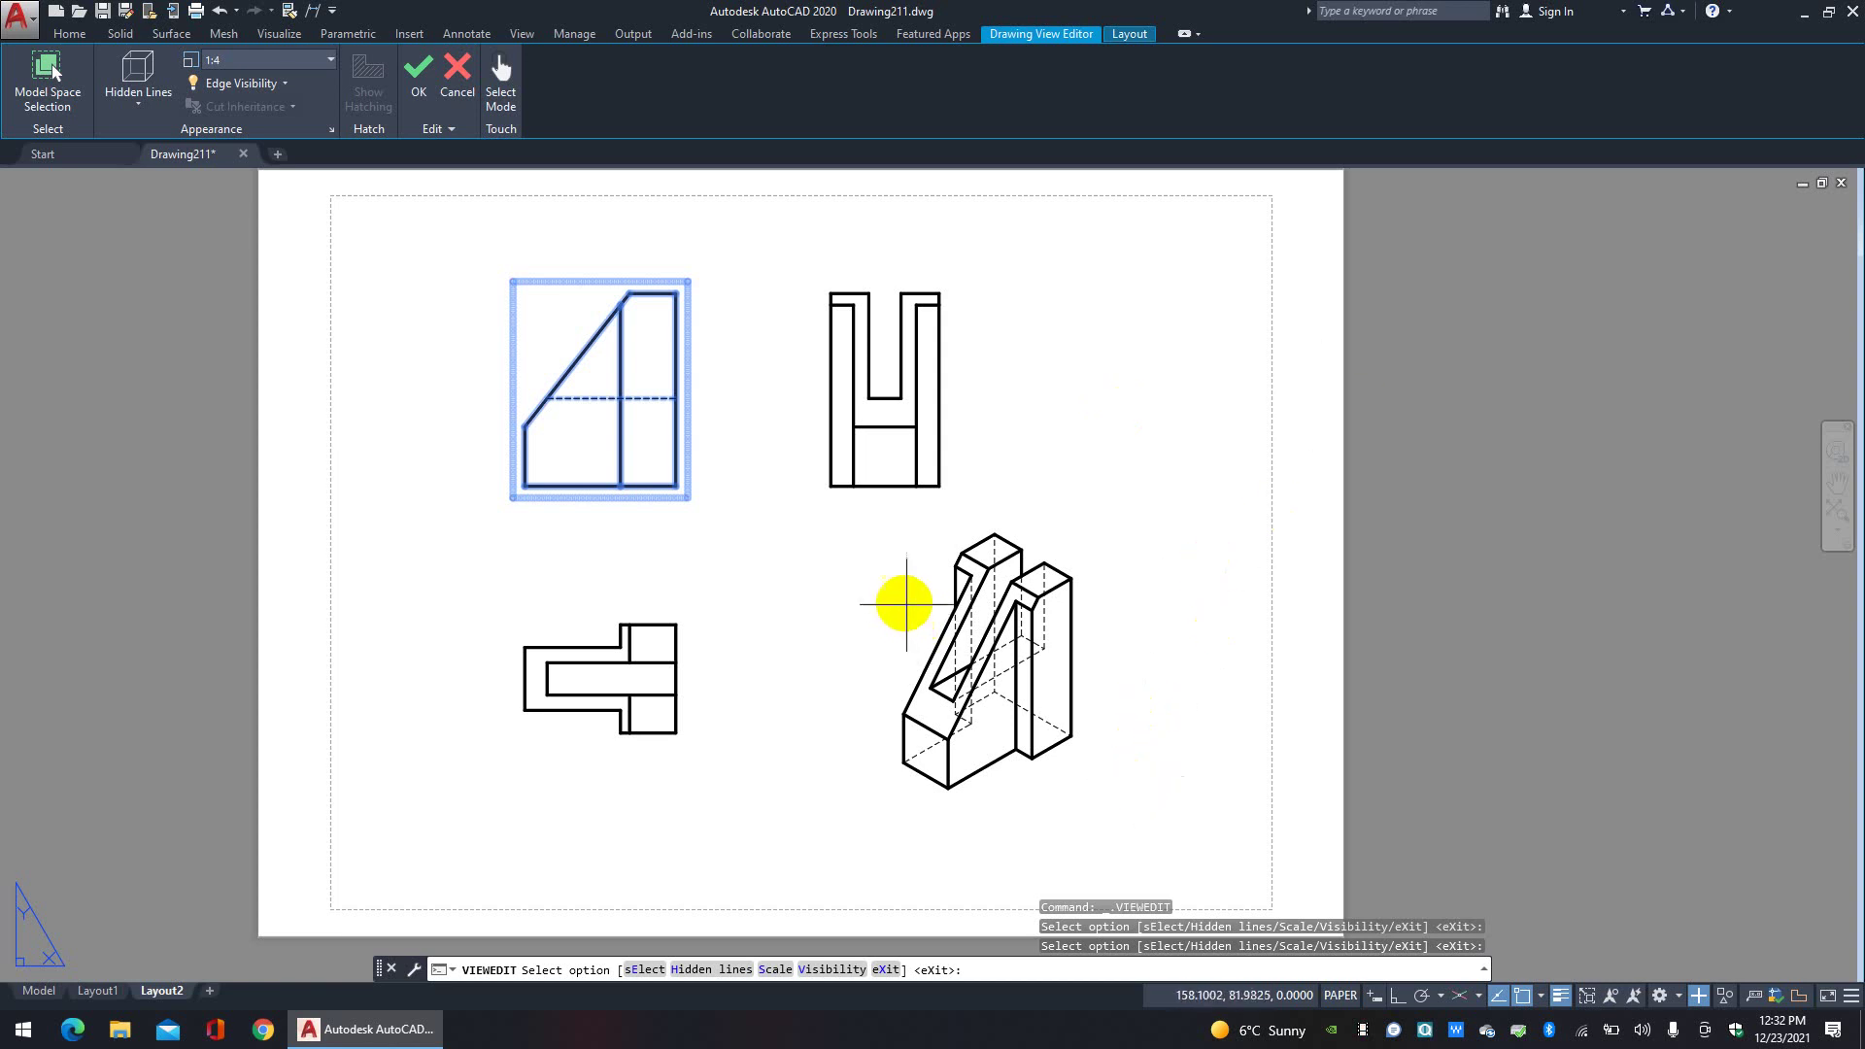
pyautogui.click(428, 100)
# Step: Move the isometric view up and to the right on the sheet, clear of the side view's column
pyautogui.click(1087, 796)
pyautogui.click(887, 559)
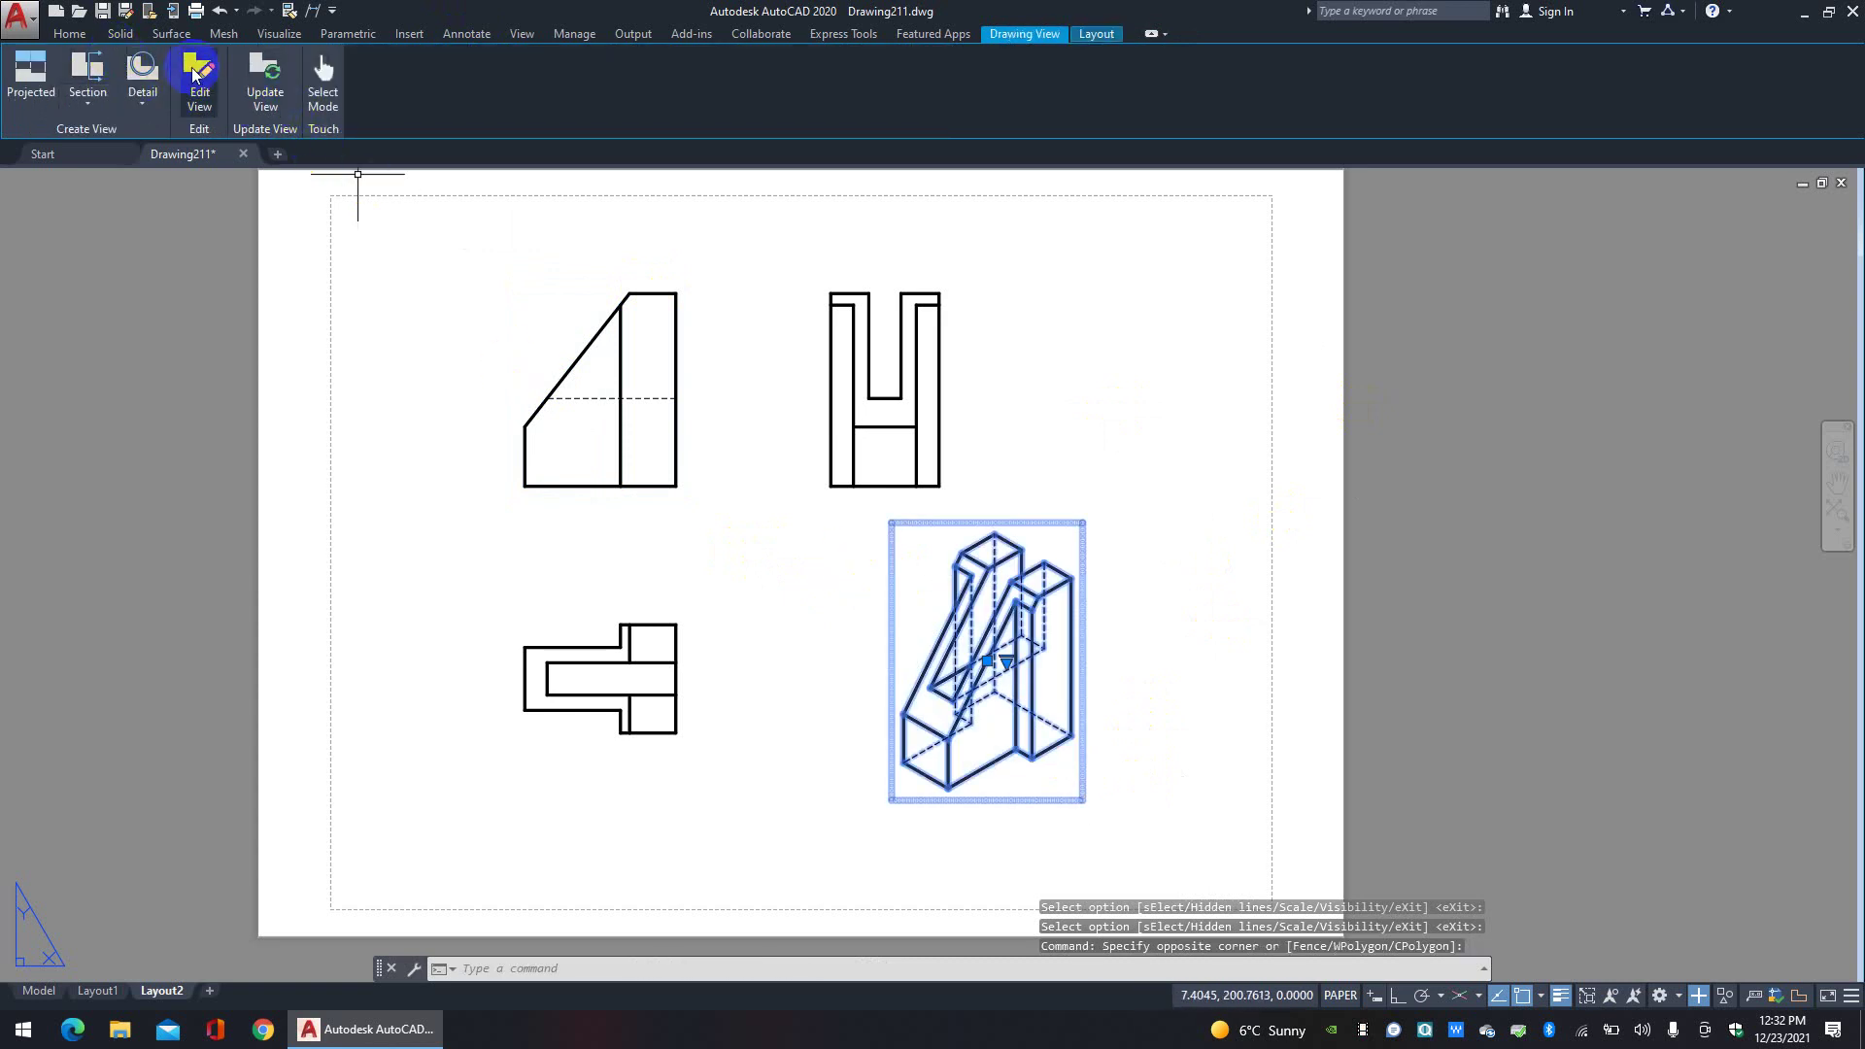
pyautogui.click(69, 33)
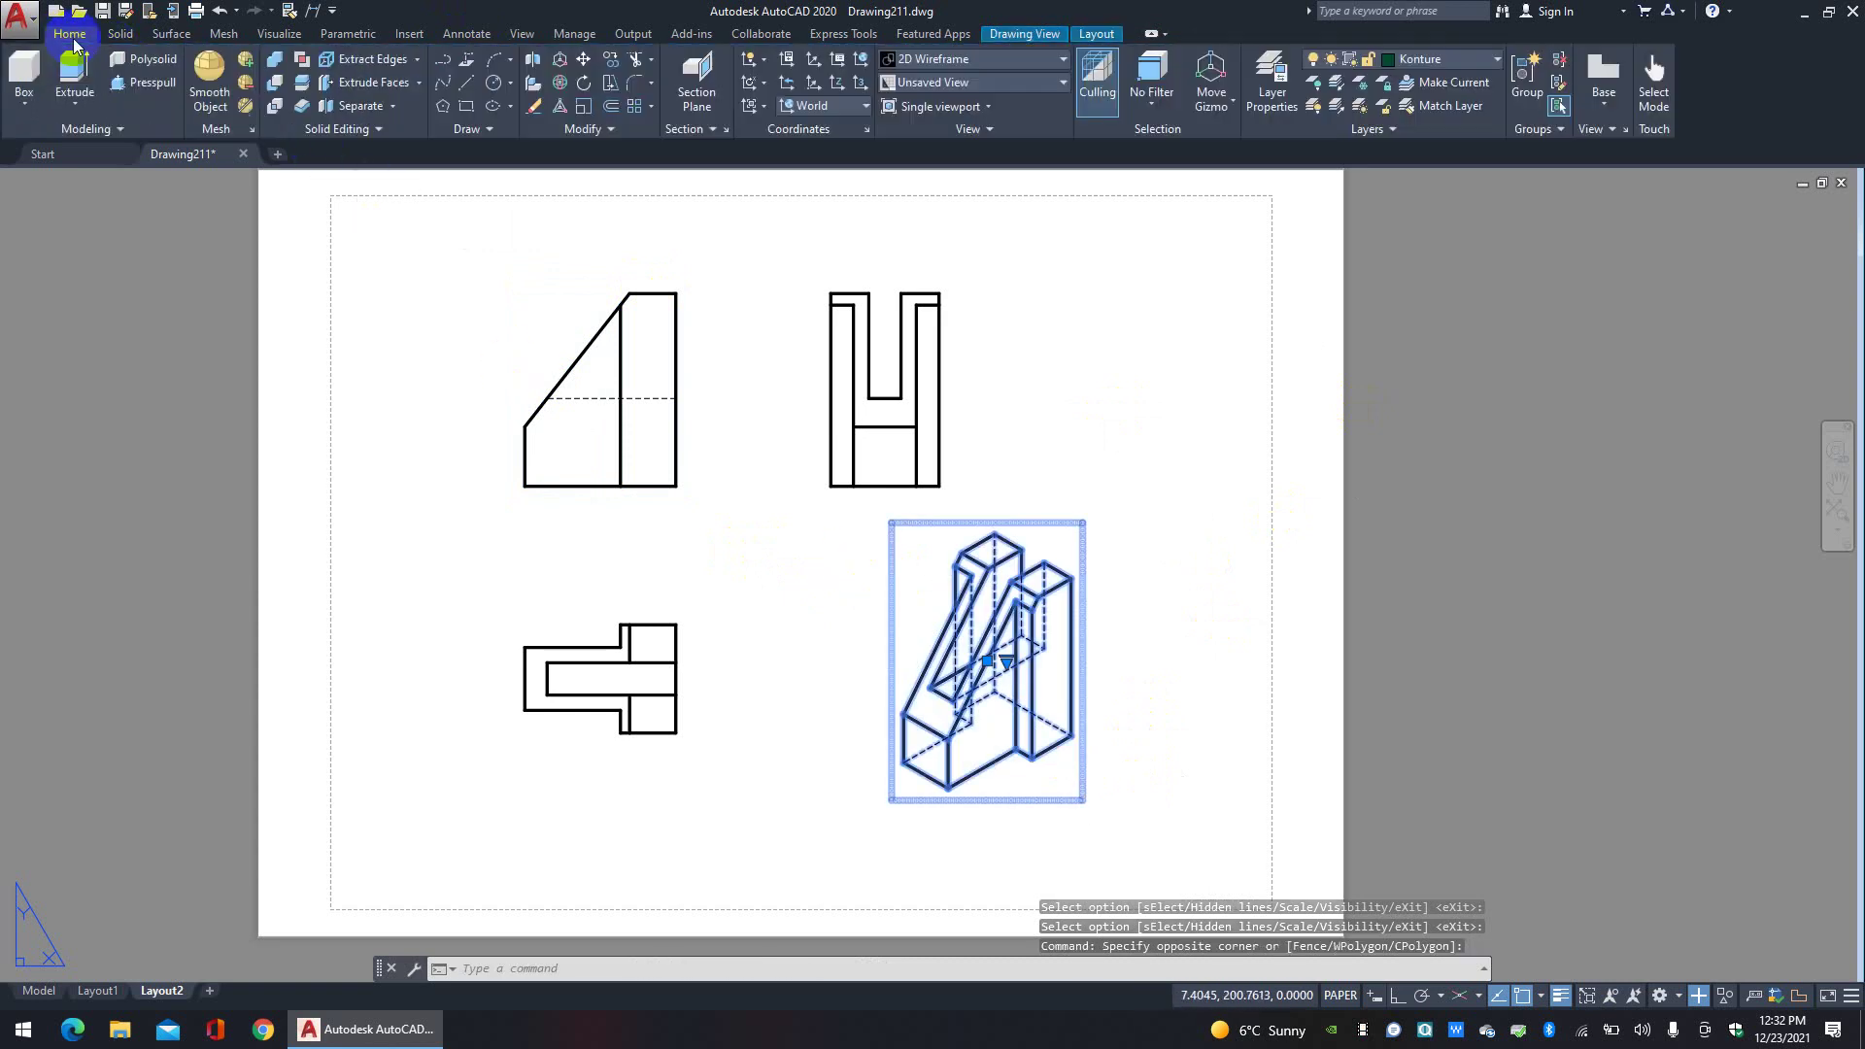
pyautogui.click(583, 60)
pyautogui.click(779, 805)
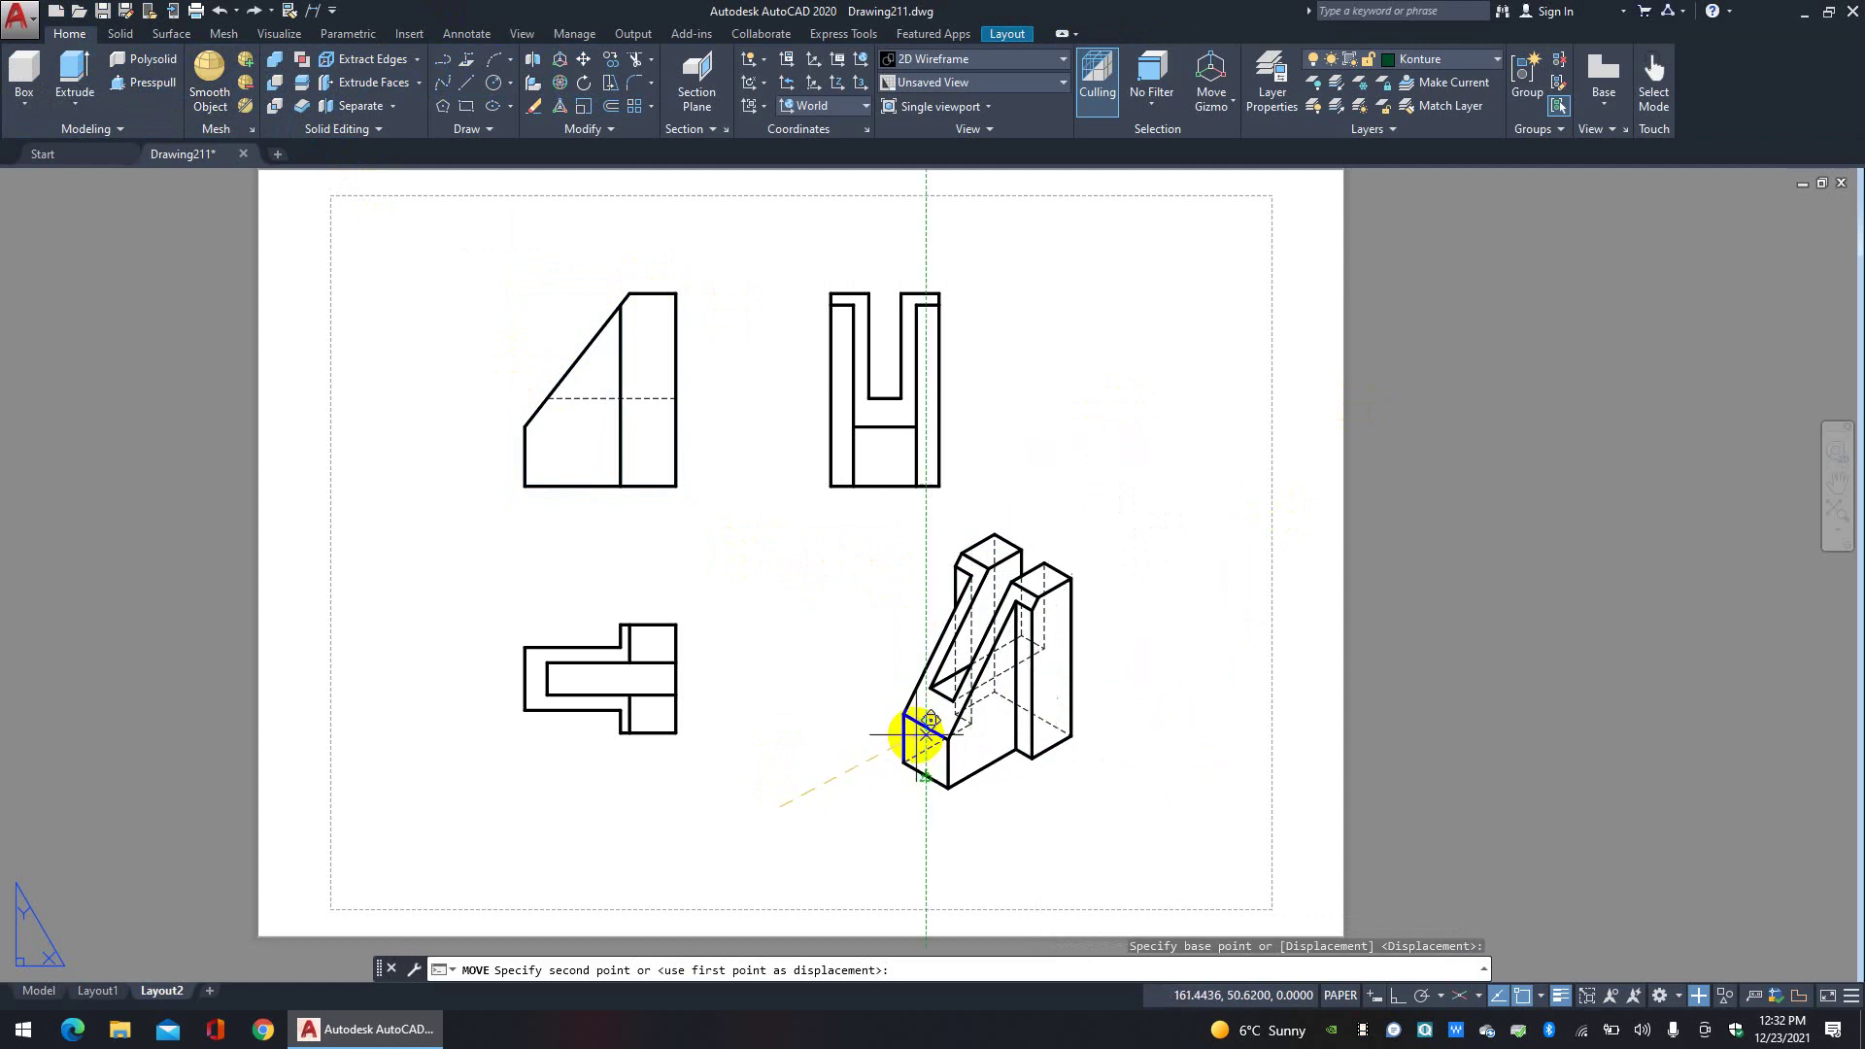
pyautogui.click(926, 735)
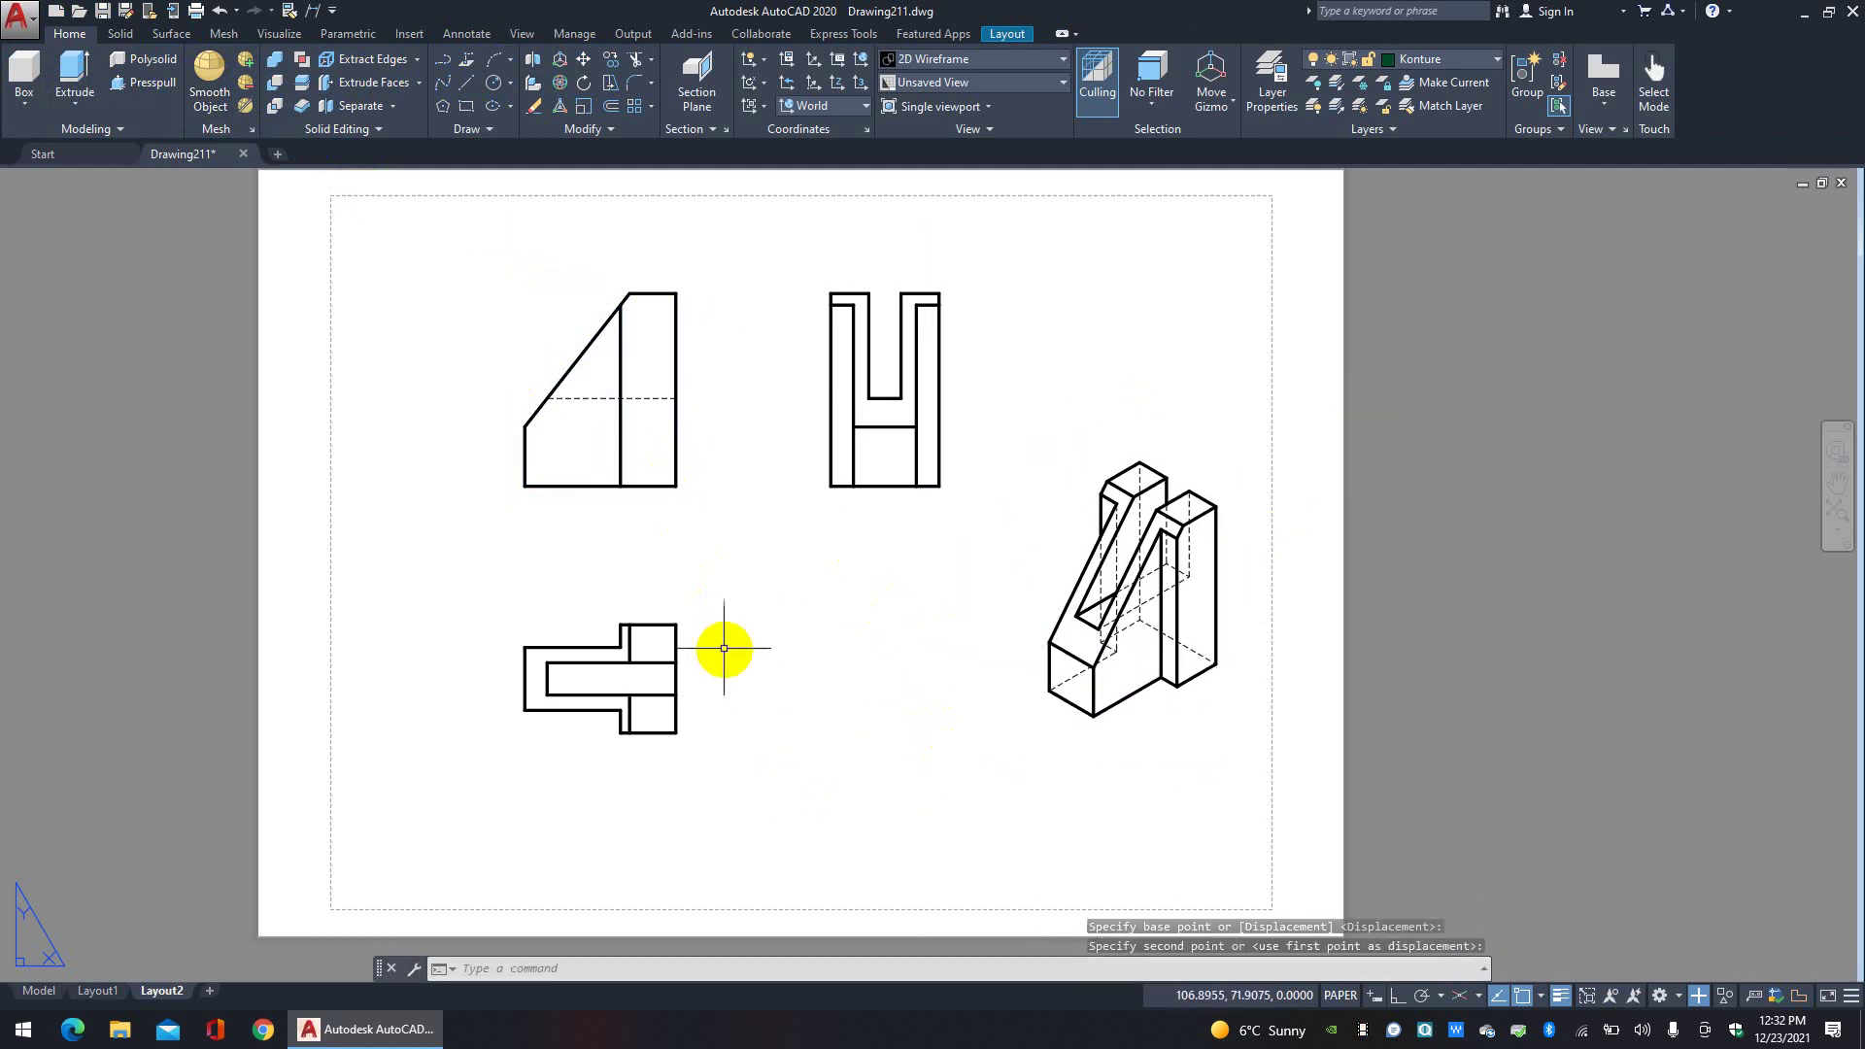